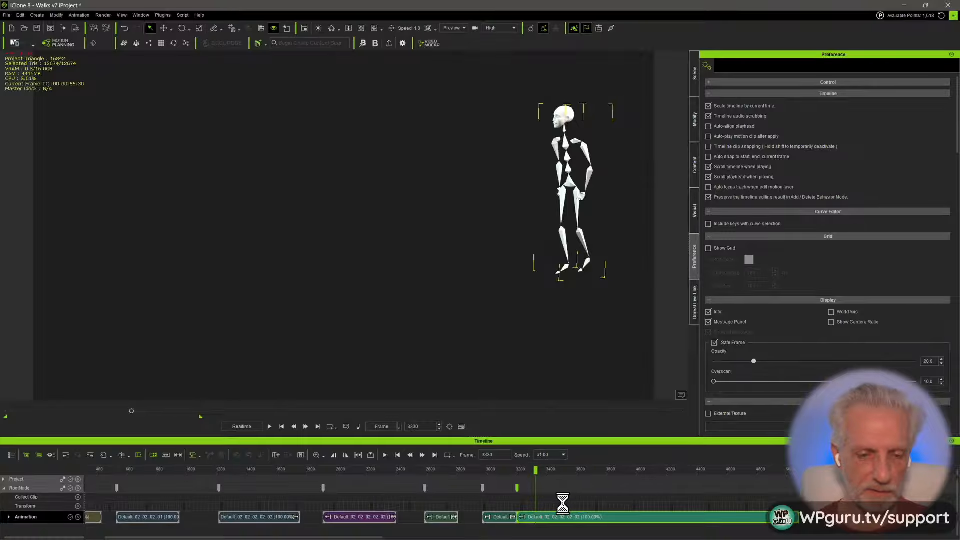
# - Delete the short segment ending at frame 3330 on the Animation track and split the remaining clip at frame 3512
pyautogui.click(525, 518)
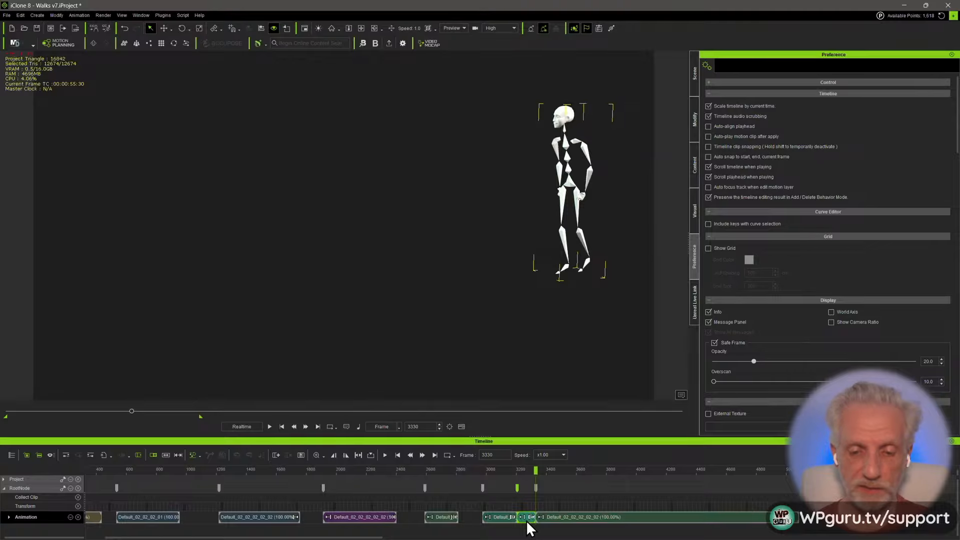
pyautogui.moveTo(535, 471); pyautogui.dragTo(564, 475)
pyautogui.click(561, 514)
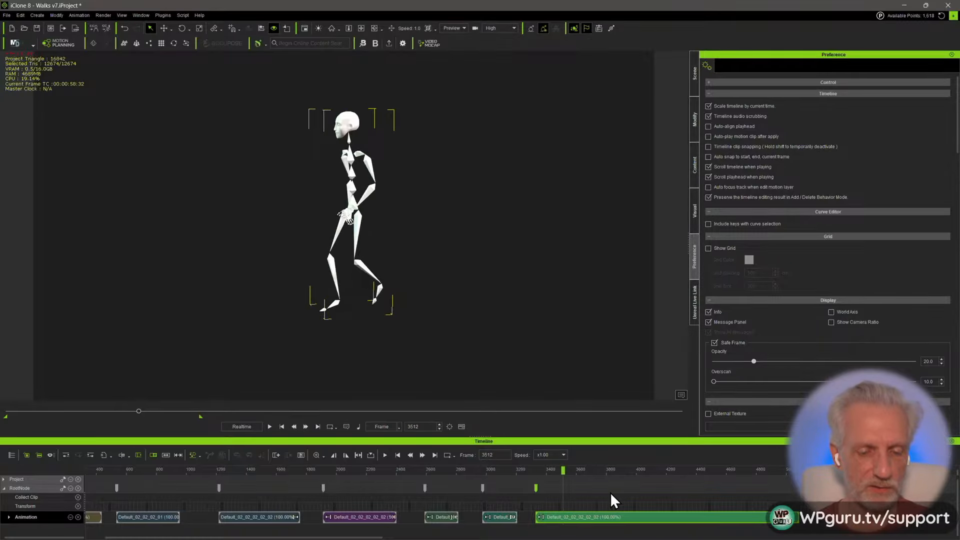
pyautogui.hotkey('ctrl', 'b')
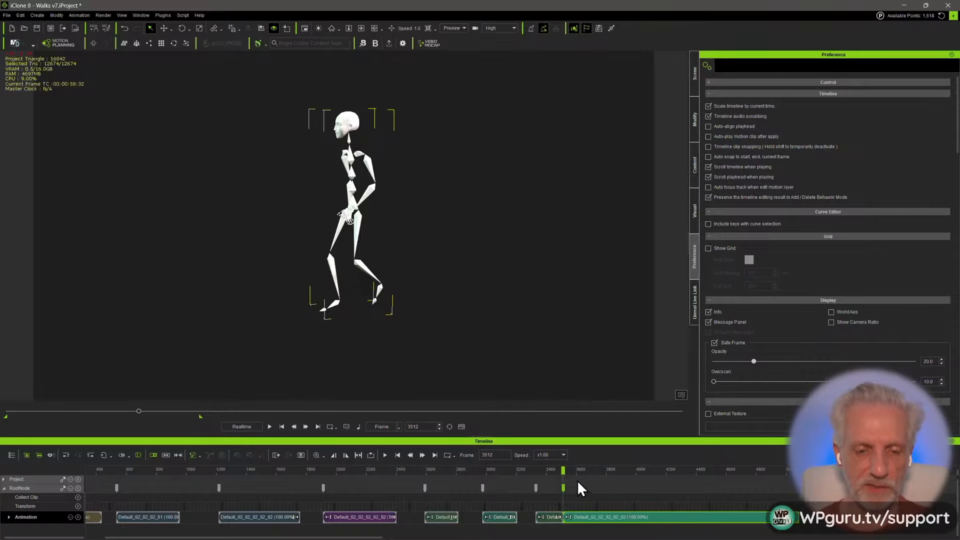
# - Split the remaining motion clip at frame 3645 and delete the segment between frames 3512 and 3645
pyautogui.moveTo(564, 471); pyautogui.dragTo(583, 470)
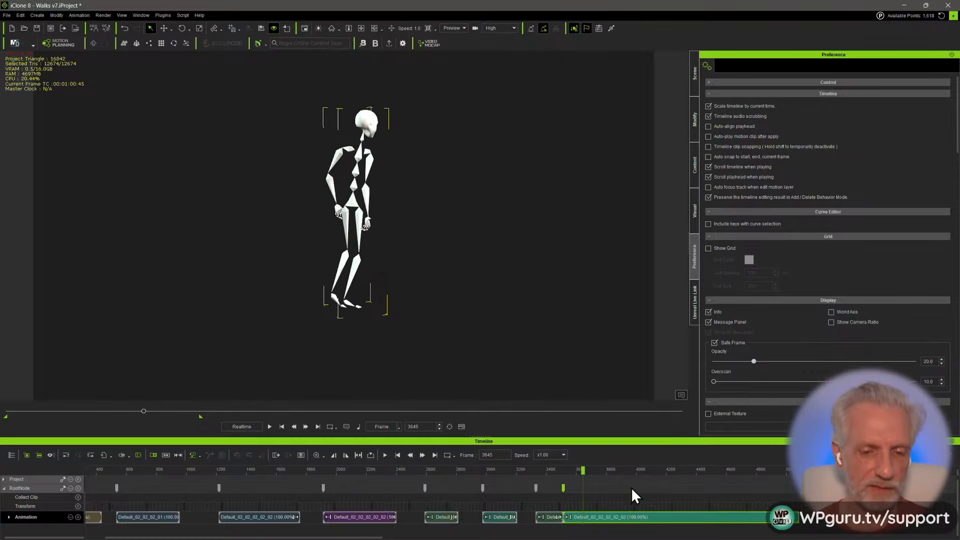
pyautogui.hotkey('ctrl', 'b')
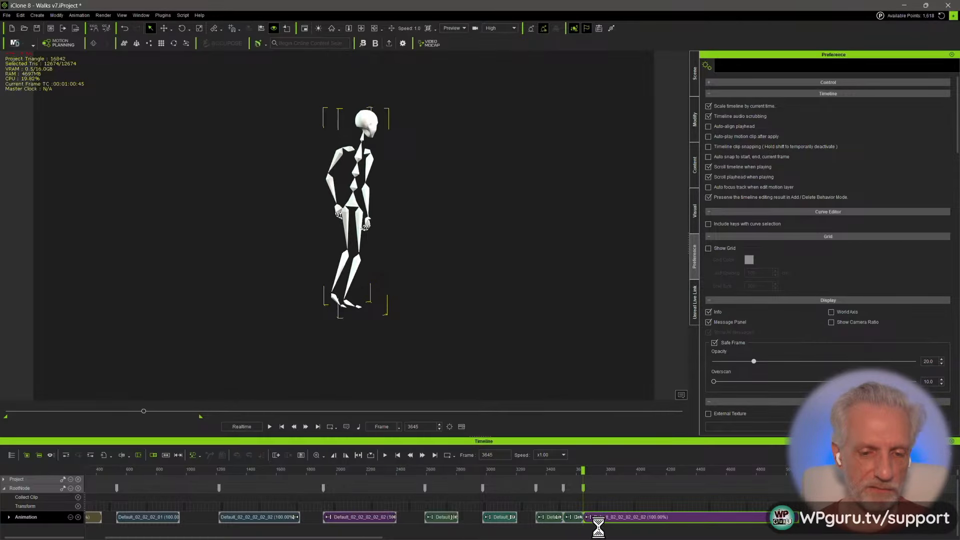
pyautogui.click(575, 520)
pyautogui.press('Delete')
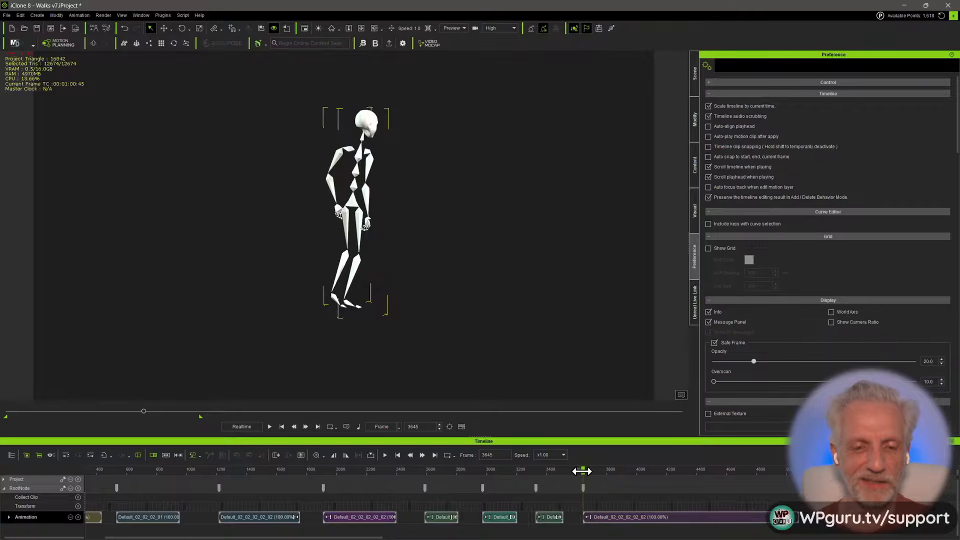
# - Split the remaining motion clip at frames 3842 and 4045 and delete the segment between those cuts
pyautogui.moveTo(582, 470); pyautogui.dragTo(613, 471)
pyautogui.click(611, 520)
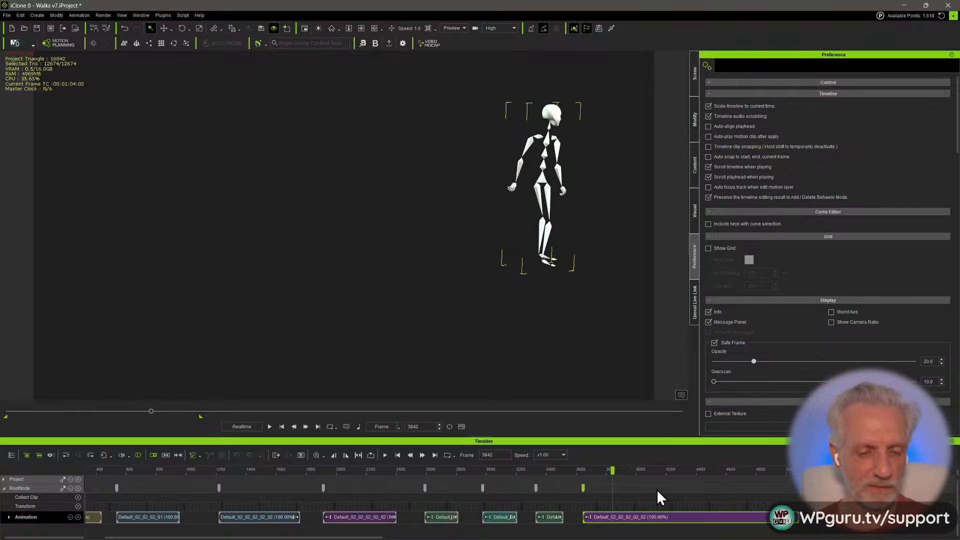
pyautogui.hotkey('ctrl', 'b')
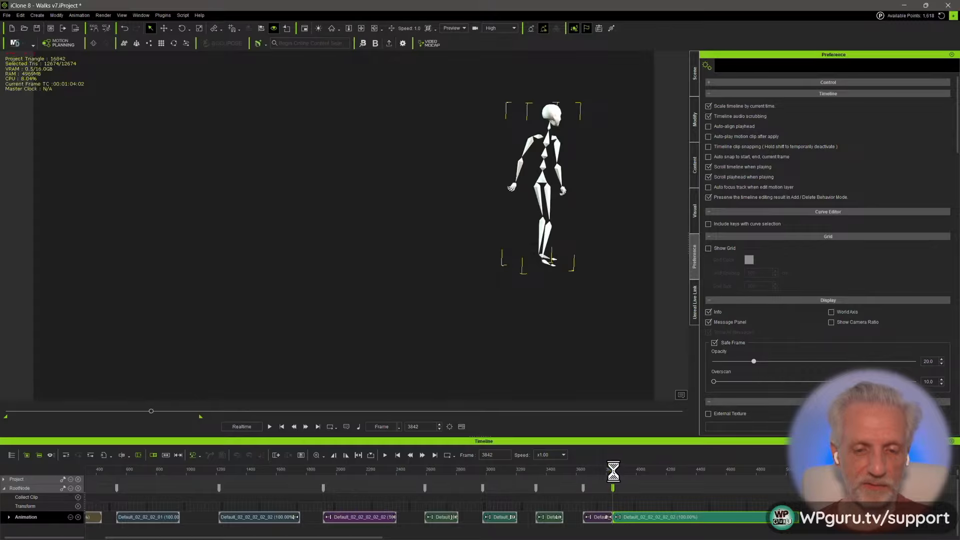
pyautogui.moveTo(613, 470); pyautogui.dragTo(644, 476)
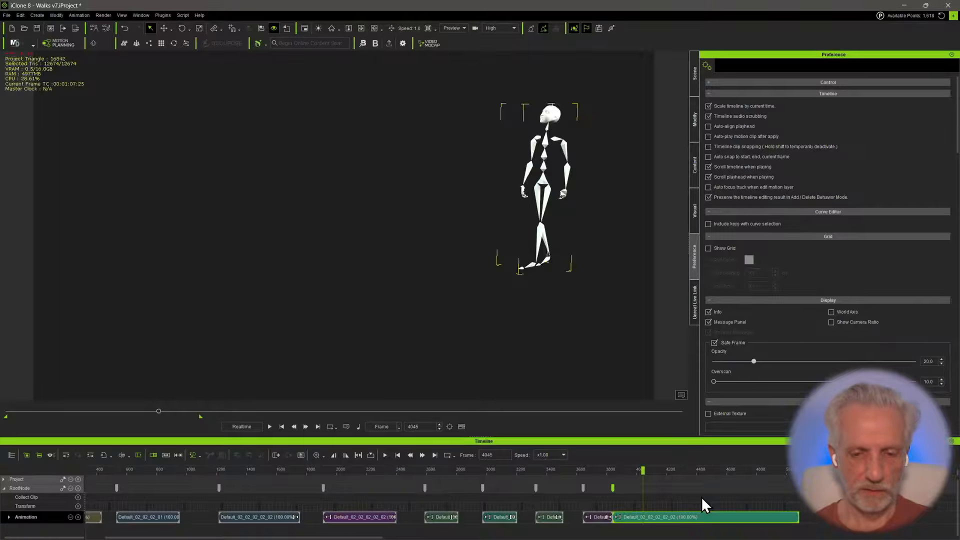
pyautogui.hotkey('ctrl', 'b')
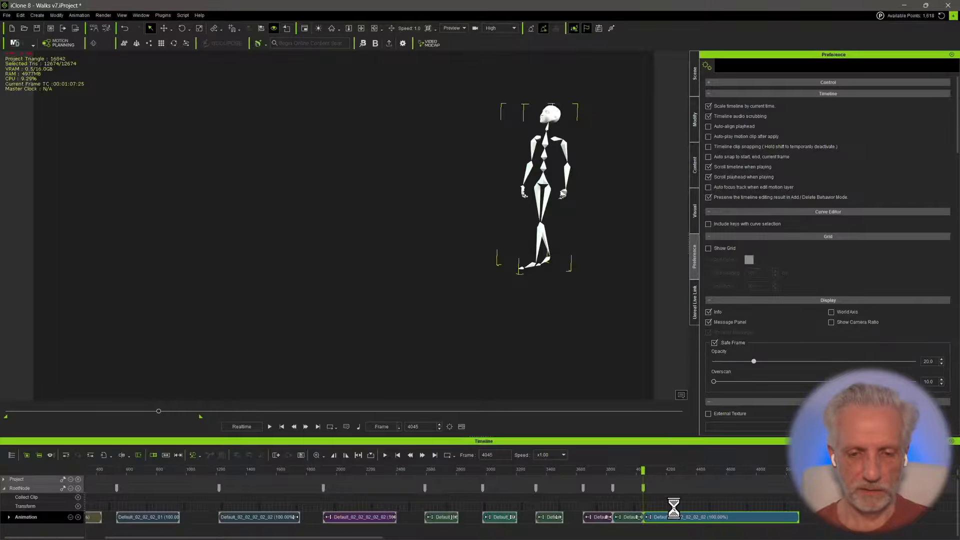
pyautogui.click(625, 520)
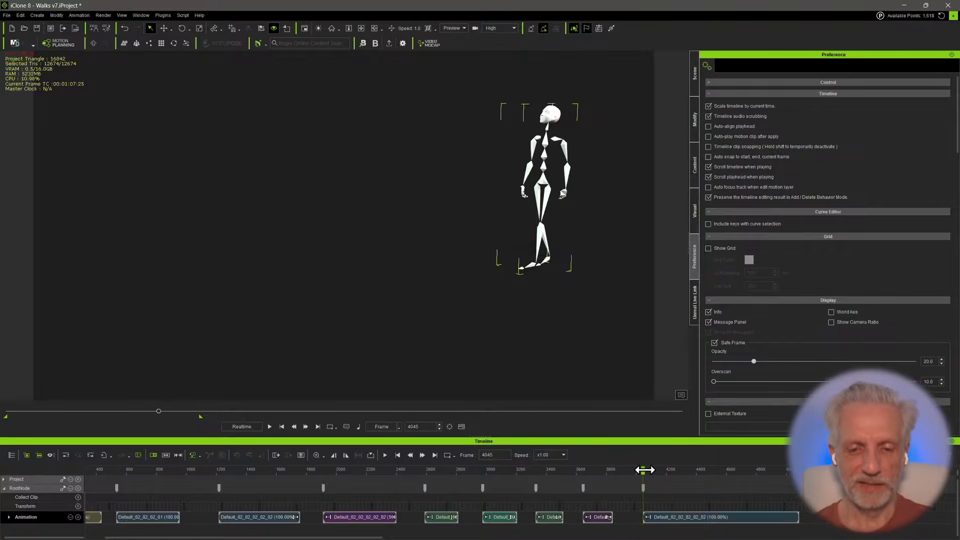
# - Split the remaining motion clip at frames 4330 and 4477 and delete the turnaround segment between those cuts
pyautogui.press('space')
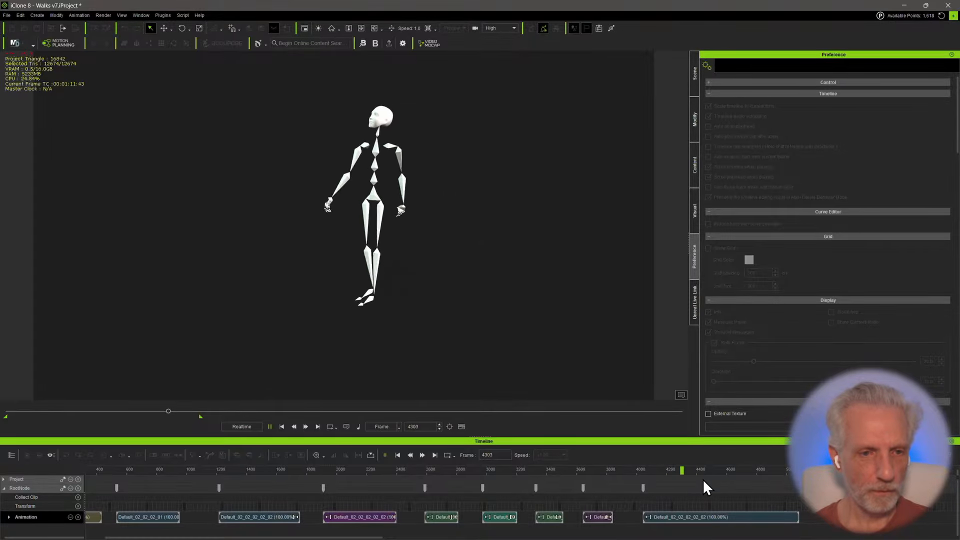
pyautogui.moveTo(698, 470); pyautogui.dragTo(686, 471)
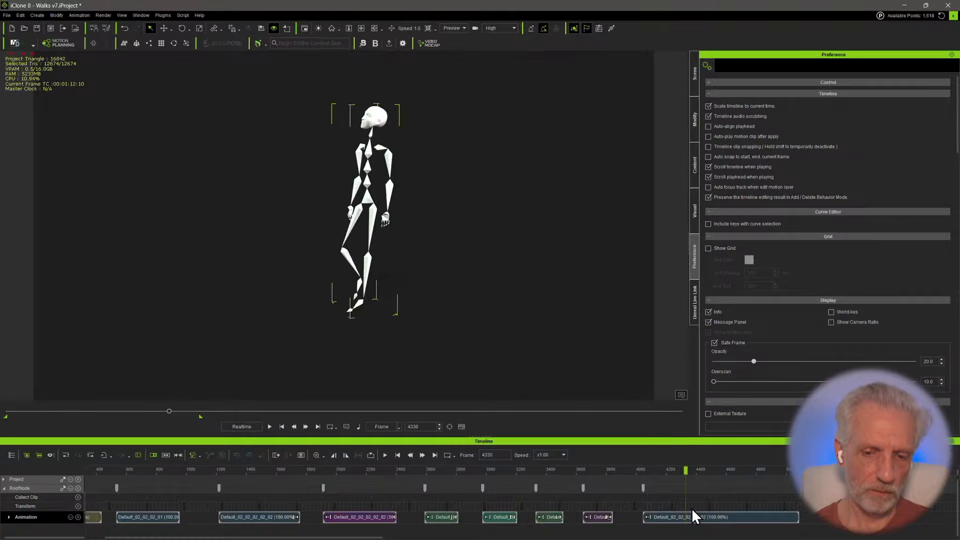
pyautogui.click(684, 514)
pyautogui.hotkey('ctrl', 'b')
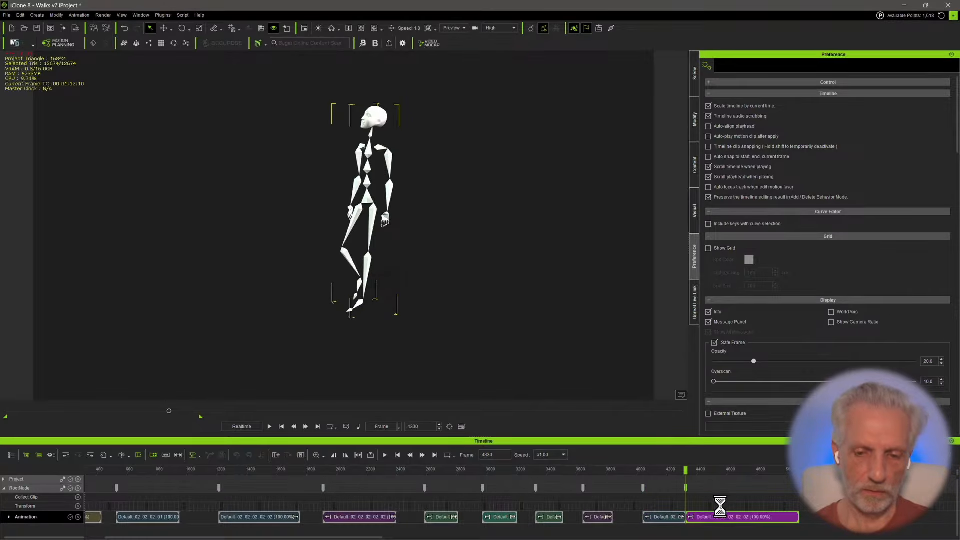
pyautogui.moveTo(686, 471); pyautogui.dragTo(708, 472)
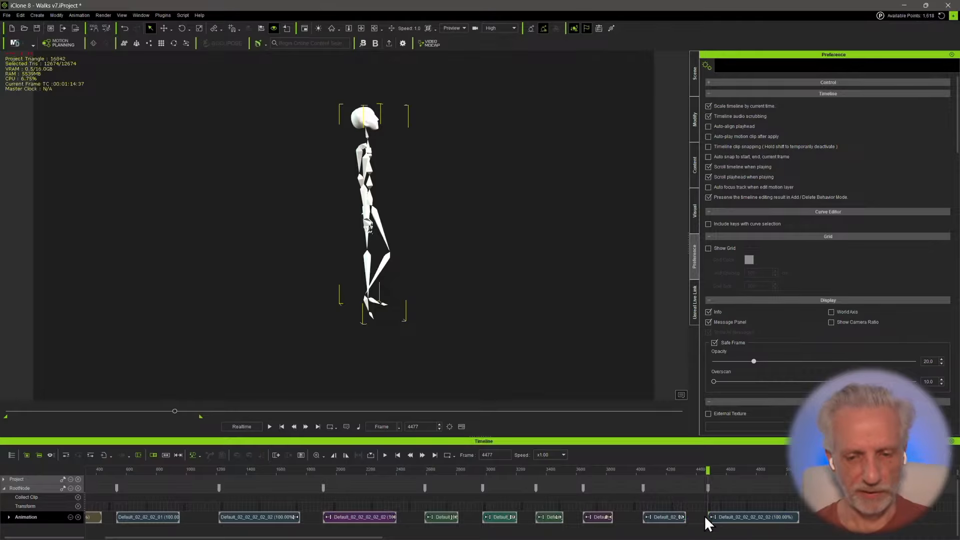
# - Split the last motion clip at frame 4790 and delete everything after the cut
pyautogui.moveTo(710, 471); pyautogui.dragTo(755, 470)
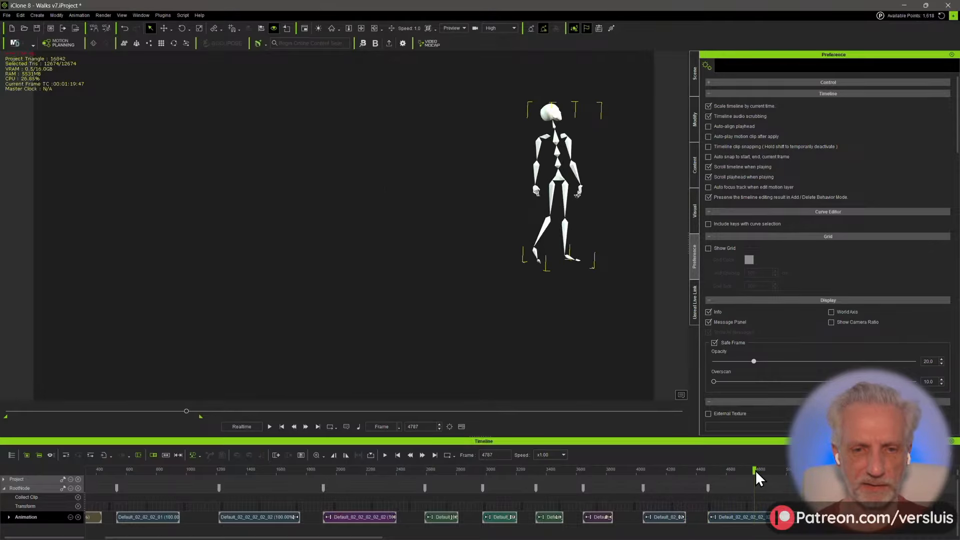
pyautogui.click(751, 517)
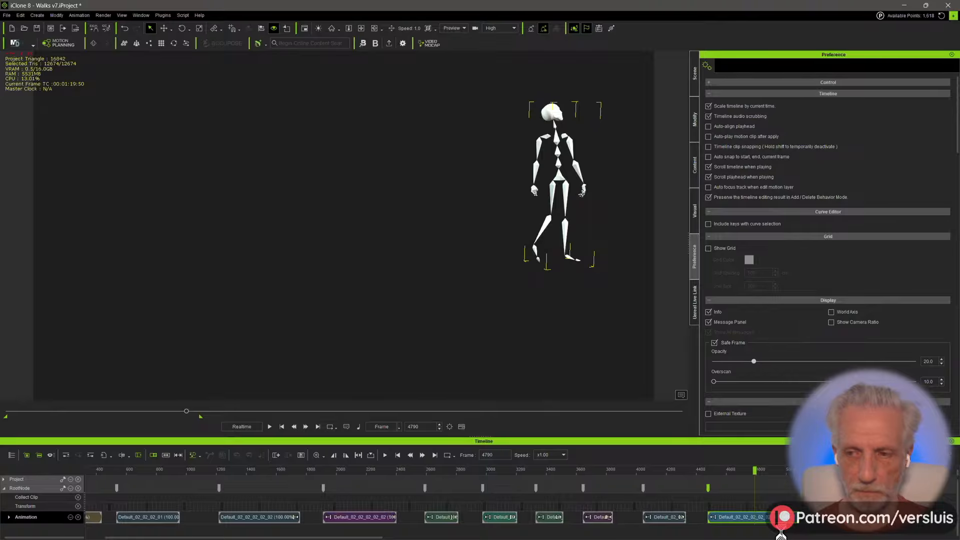
pyautogui.hotkey('ctrl', 'b')
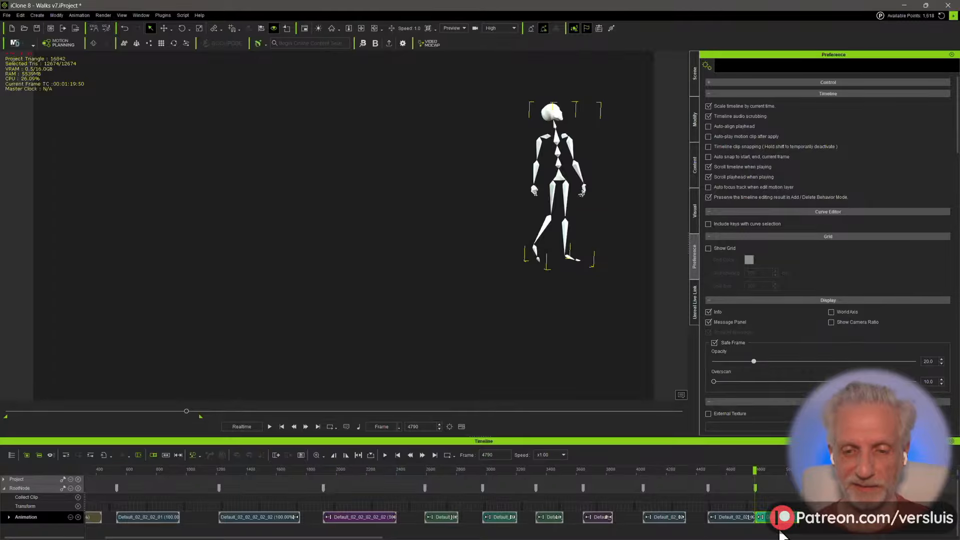
pyautogui.press('Delete')
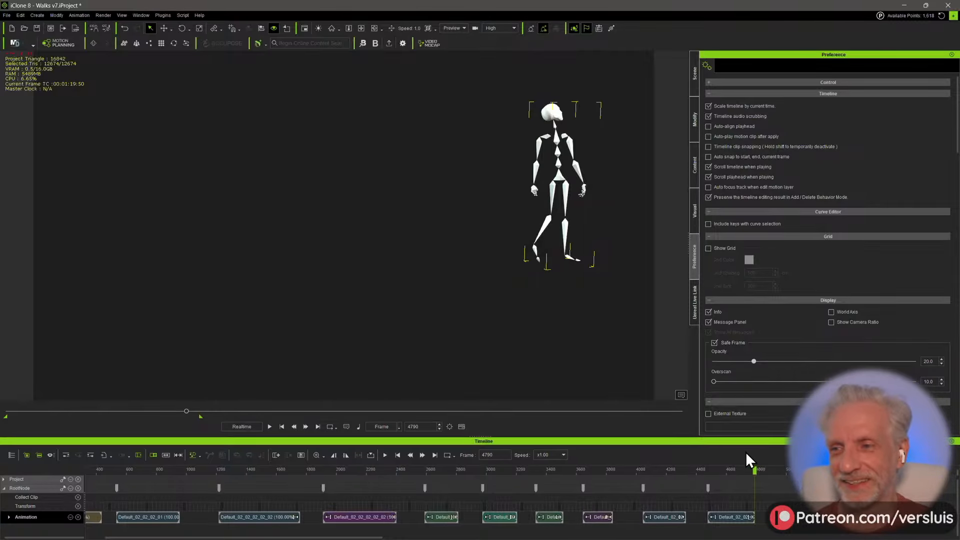
# - Return the playhead to the first clip at the timeline's start and show the skeleton's Modify settings
pyautogui.moveTo(755, 469); pyautogui.dragTo(87, 469)
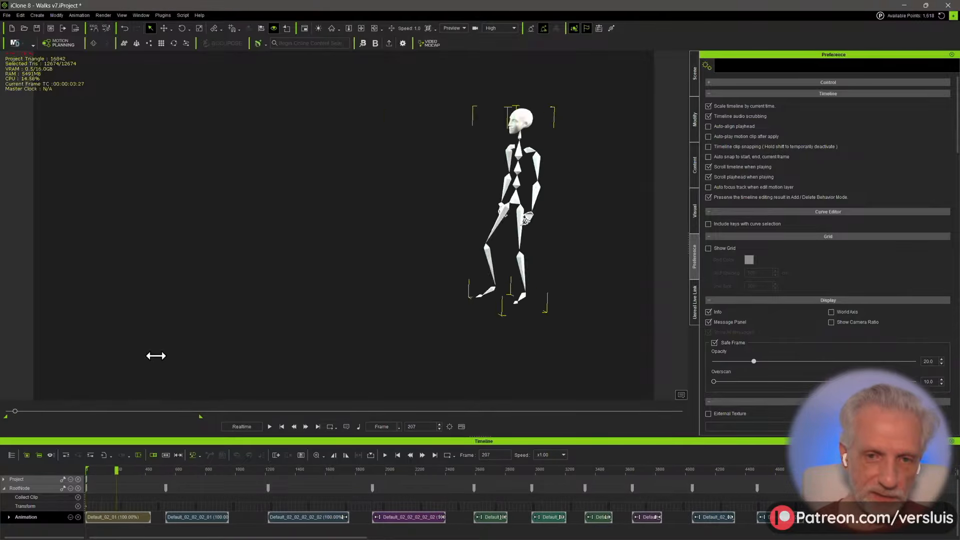
pyautogui.click(695, 120)
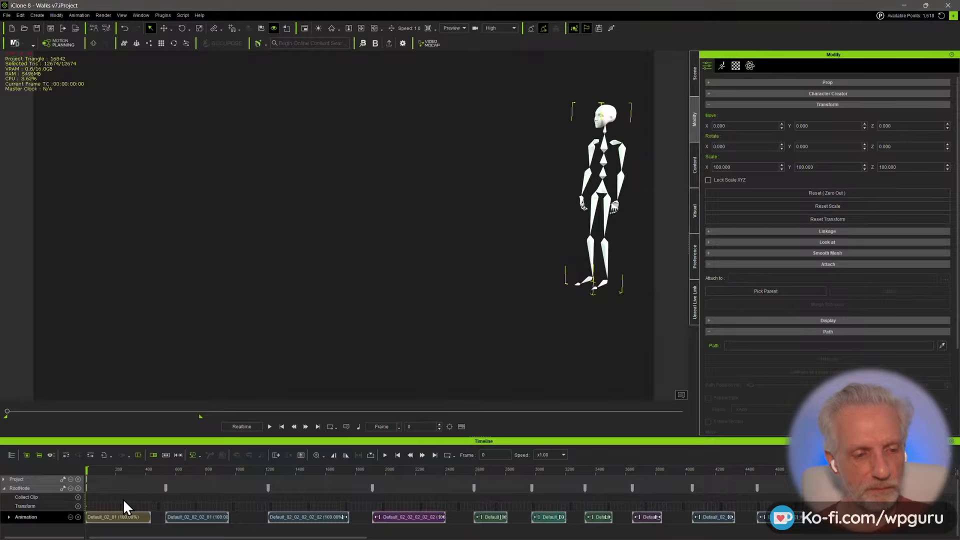
# - Delete every clip after the first one on the Animation track, keeping only Default_02_01
pyautogui.moveTo(112, 469)
pyautogui.mouseDown()
pyautogui.moveTo(97, 471)
pyautogui.moveTo(124, 469)
pyautogui.mouseUp()
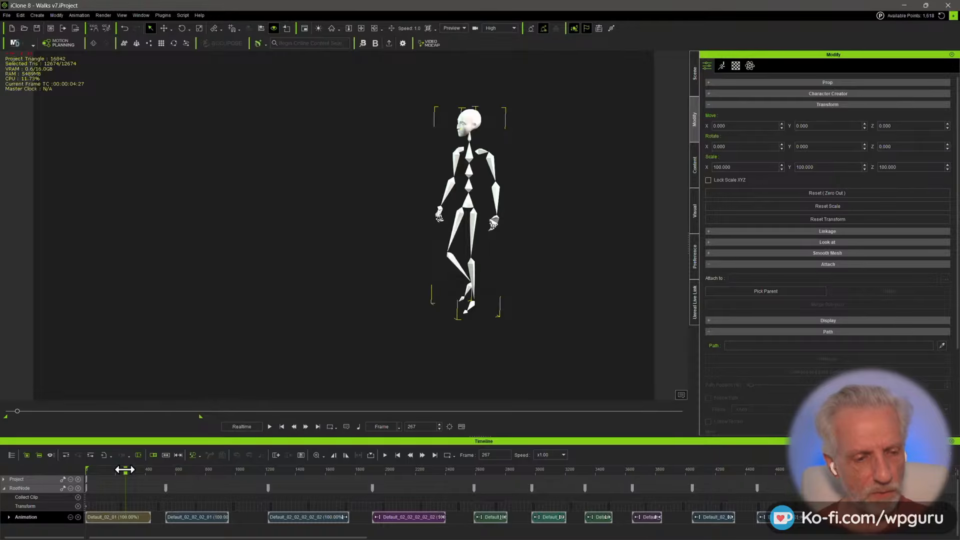
pyautogui.moveTo(826, 528); pyautogui.dragTo(199, 512)
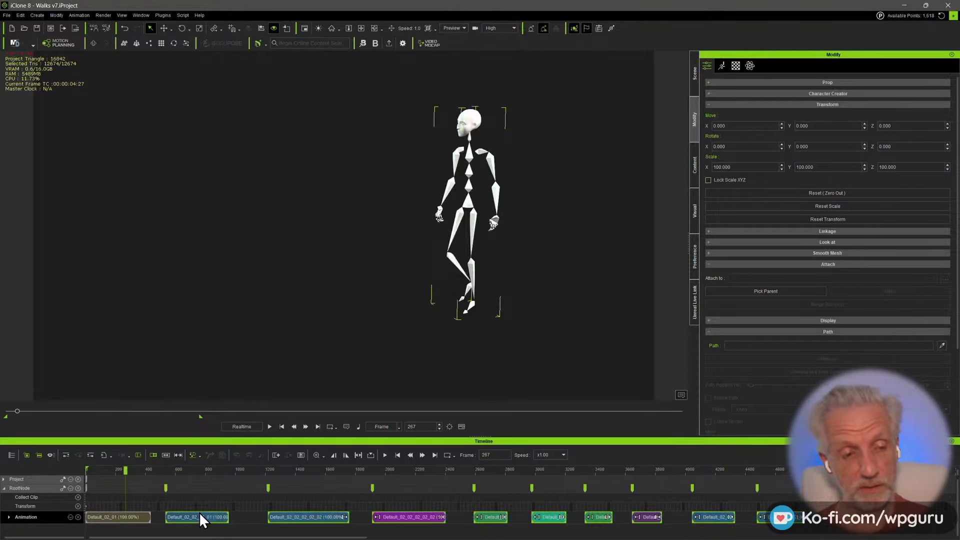
pyautogui.press('Delete')
# - Return the playhead to frame 0 and fit the project's playback range to the Default_02_01 clip
pyautogui.click(133, 470)
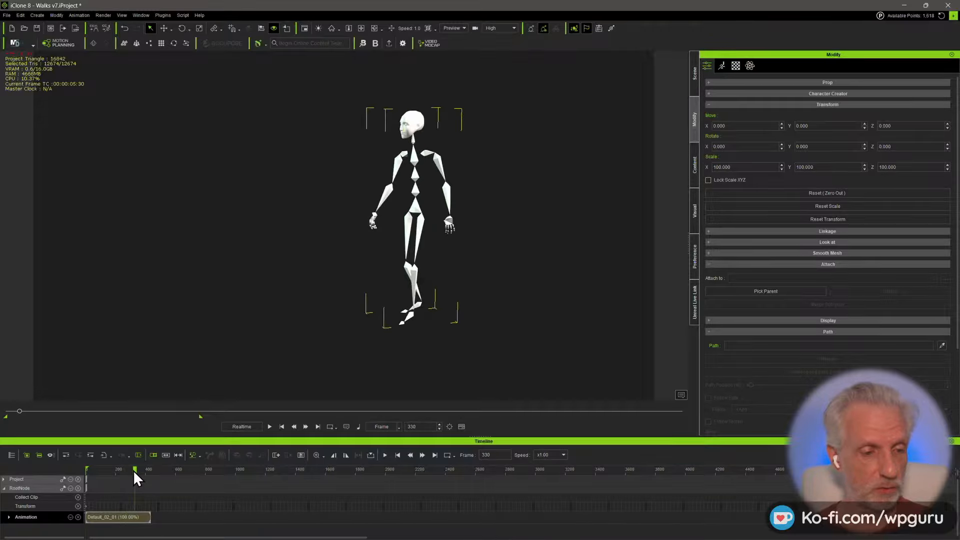
pyautogui.scroll(4, 137, 471)
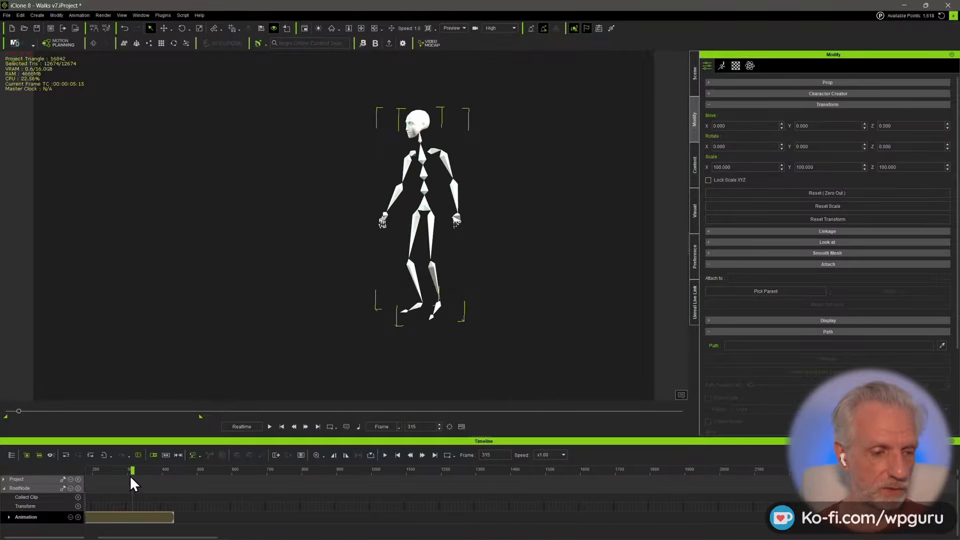
pyautogui.moveTo(131, 472); pyautogui.dragTo(24, 470)
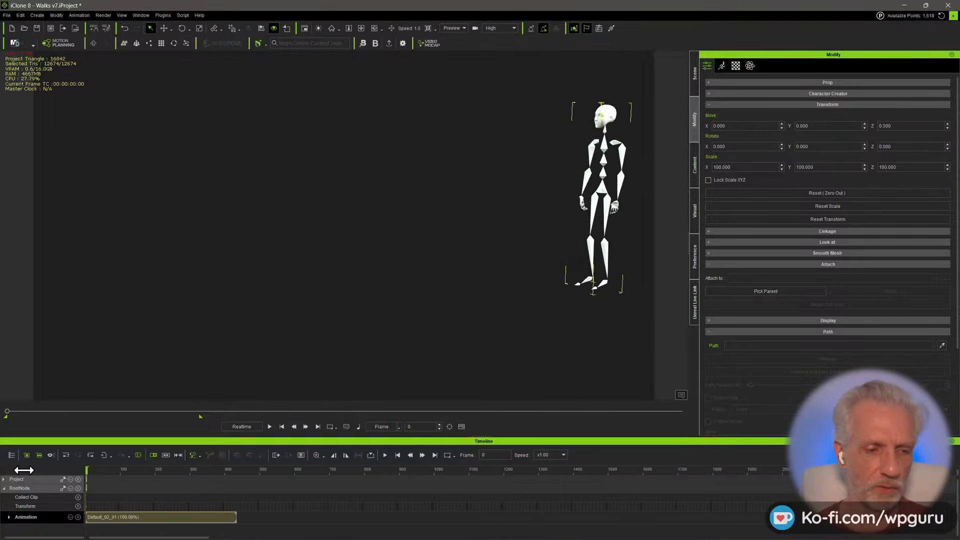
pyautogui.click(170, 520)
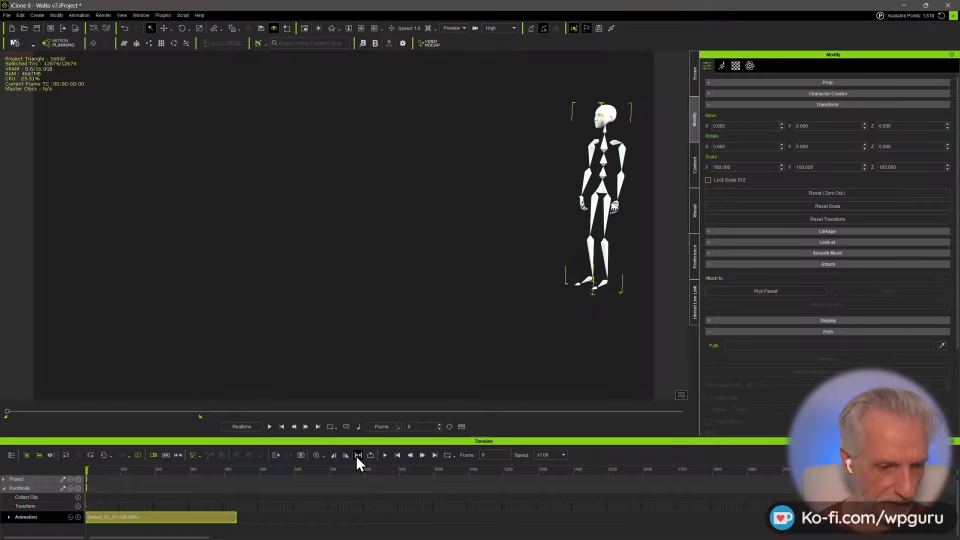
pyautogui.scroll(3, 160, 481)
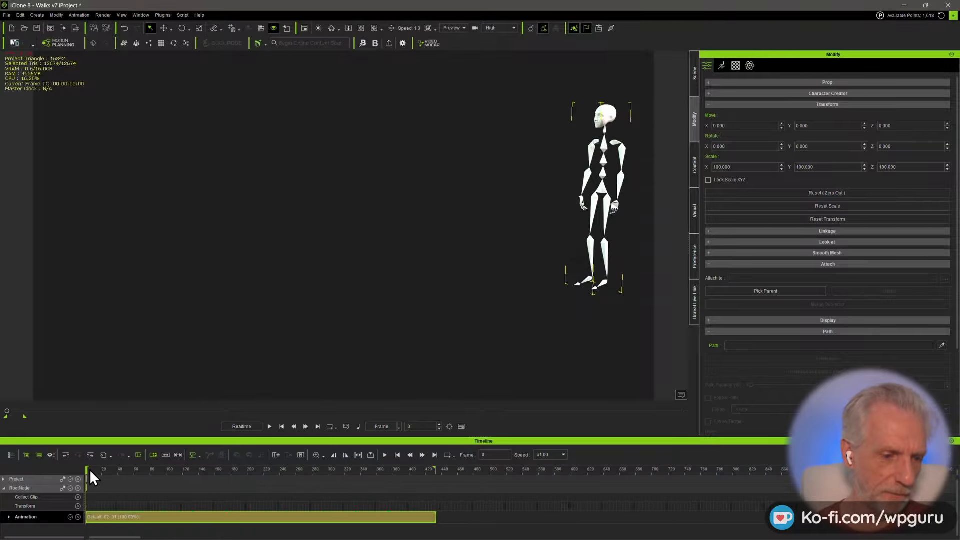
# - Preview the walk from frame 144 to about frame 239 and inspect the skeleton's pose from a slightly different angle
pyautogui.moveTo(97, 470); pyautogui.dragTo(202, 478)
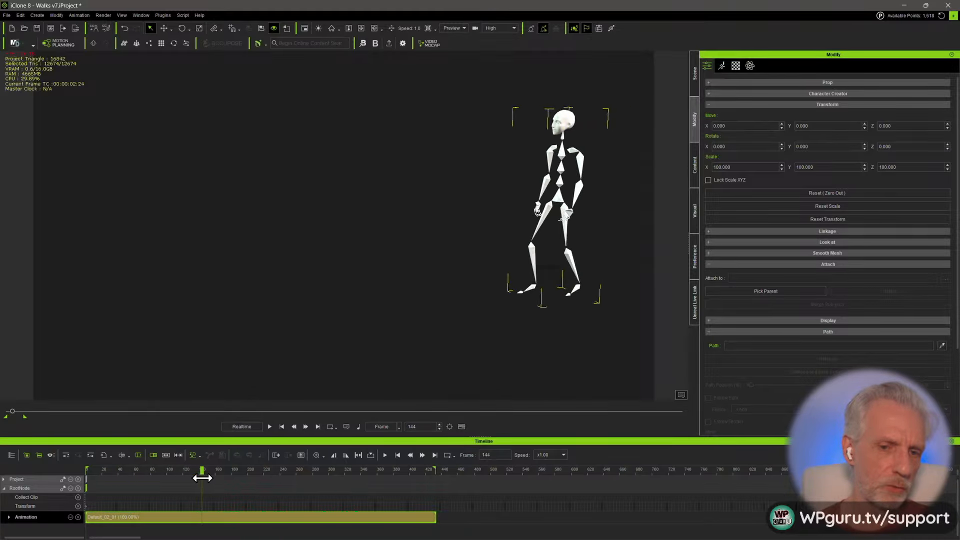
pyautogui.press('space')
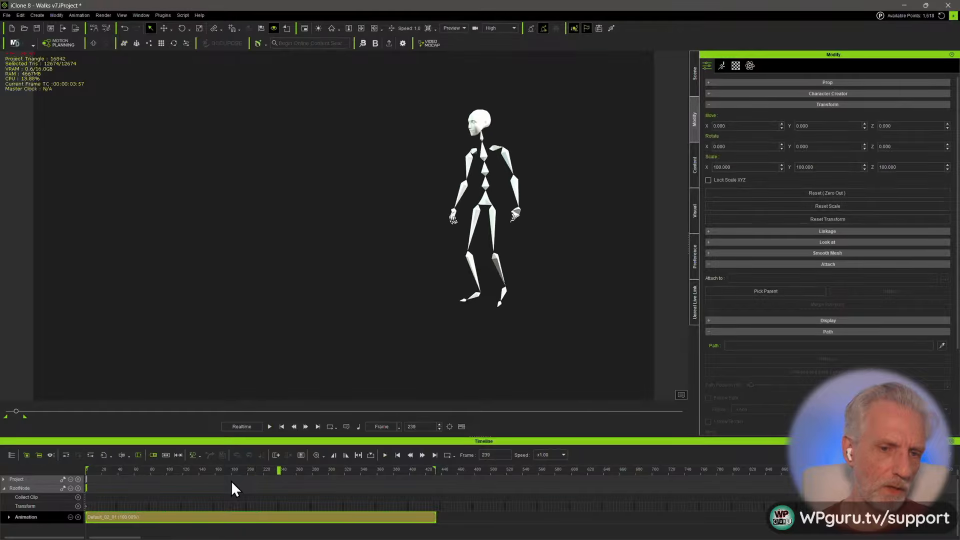
pyautogui.press('space')
pyautogui.keyDown('alt'); pyautogui.moveTo(365, 240); pyautogui.dragTo(322, 199); pyautogui.keyUp('alt')
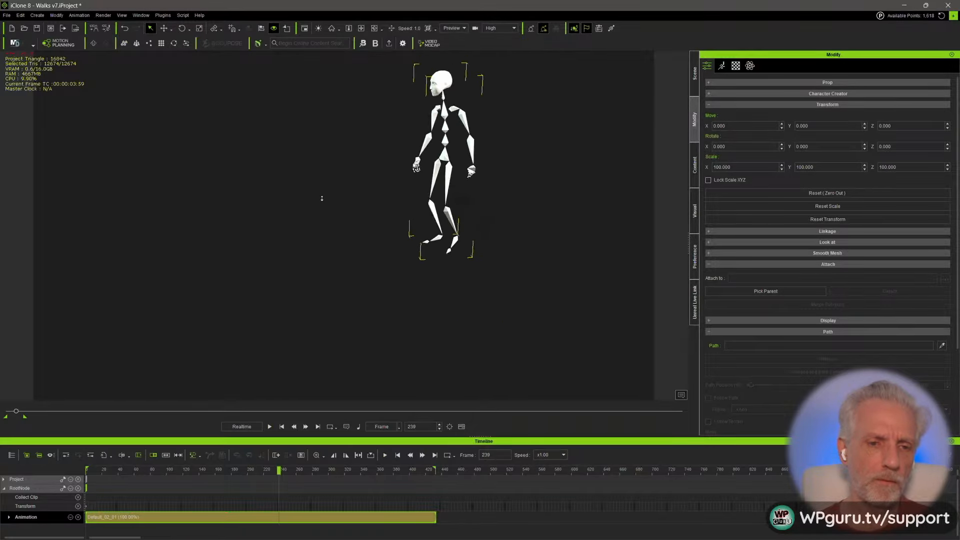
pyautogui.keyDown('alt'); pyautogui.moveTo(322, 198); pyautogui.dragTo(322, 200, button='right'); pyautogui.keyUp('alt')
pyautogui.keyDown('alt'); pyautogui.moveTo(321, 199); pyautogui.dragTo(321, 211); pyautogui.keyUp('alt')
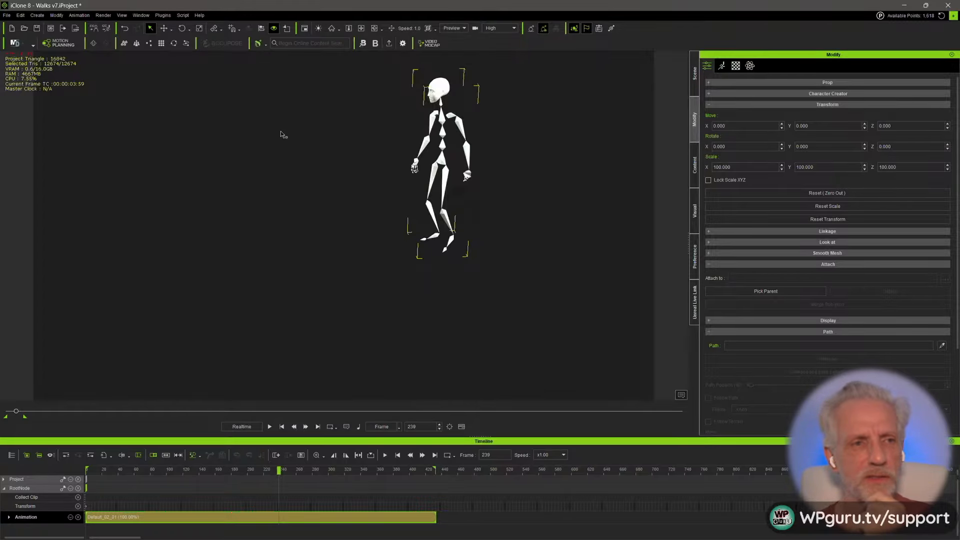
pyautogui.click(145, 16)
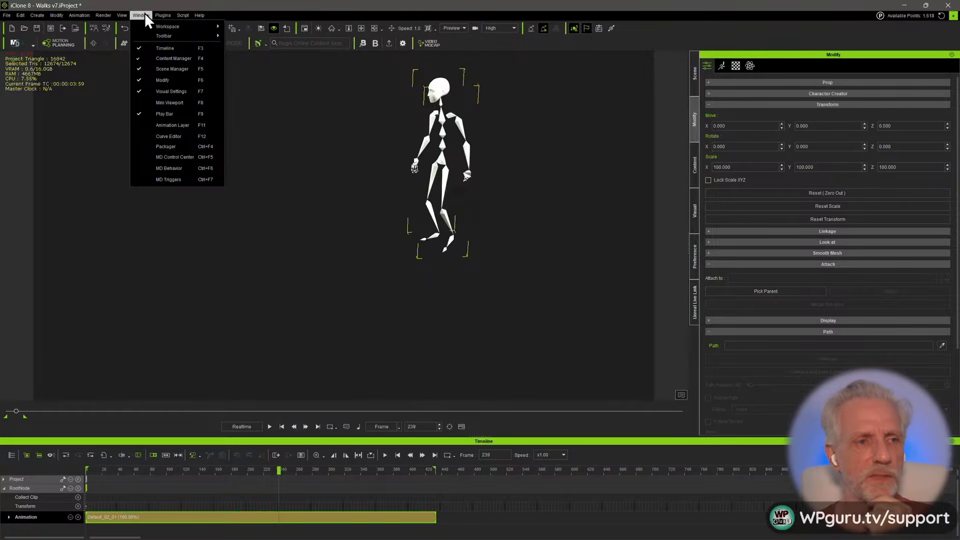
pyautogui.moveTo(119, 15)
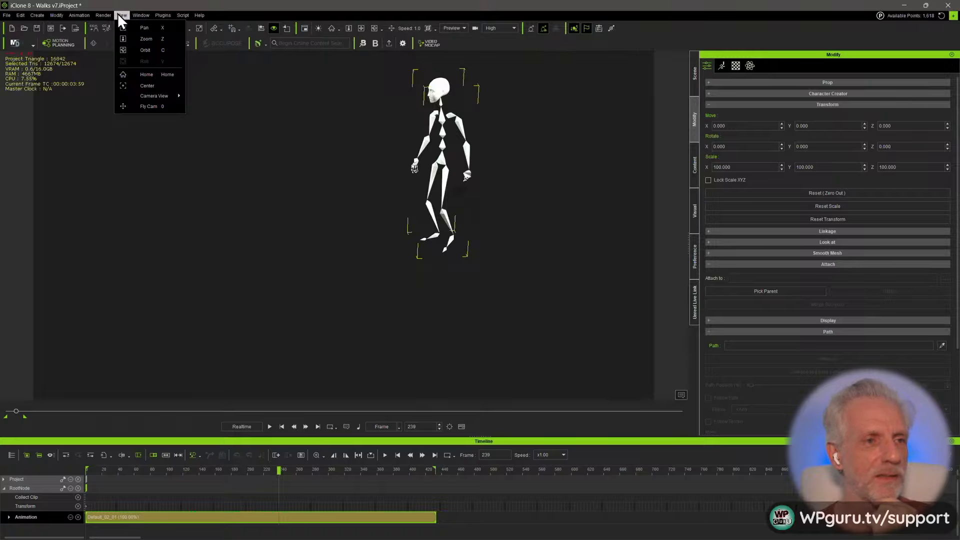
pyautogui.moveTo(148, 14)
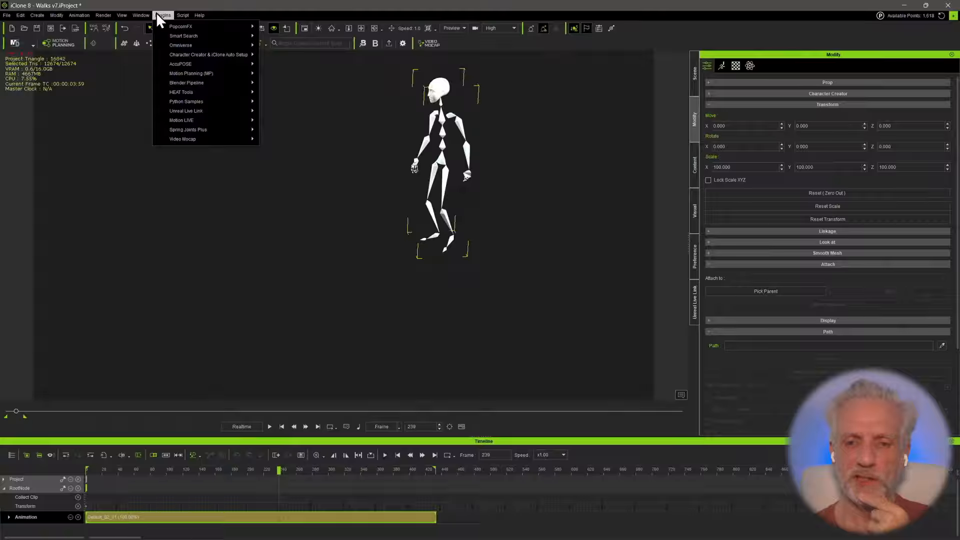
# - Look through the project settings, from the time unit and display options to the 2D background, for a grid display option
pyautogui.moveTo(19, 16)
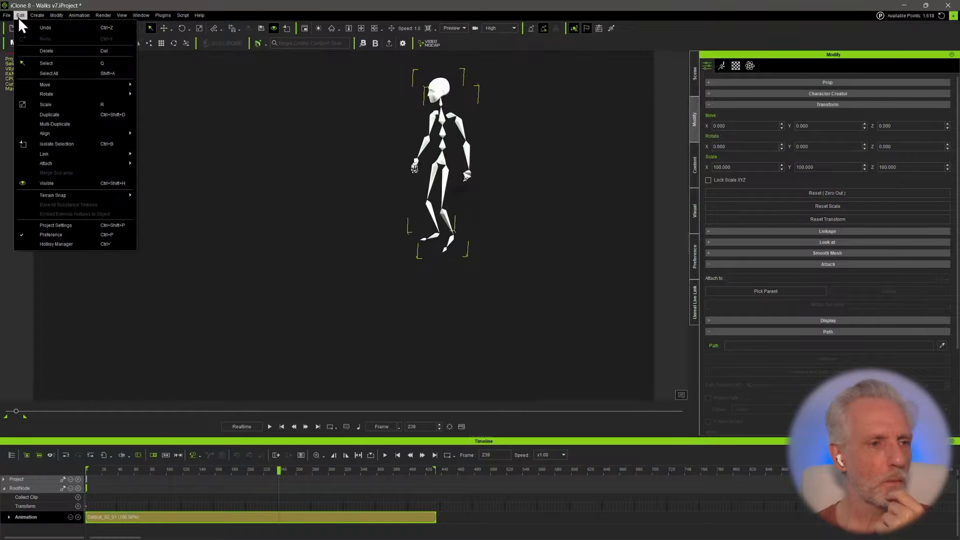
pyautogui.click(86, 226)
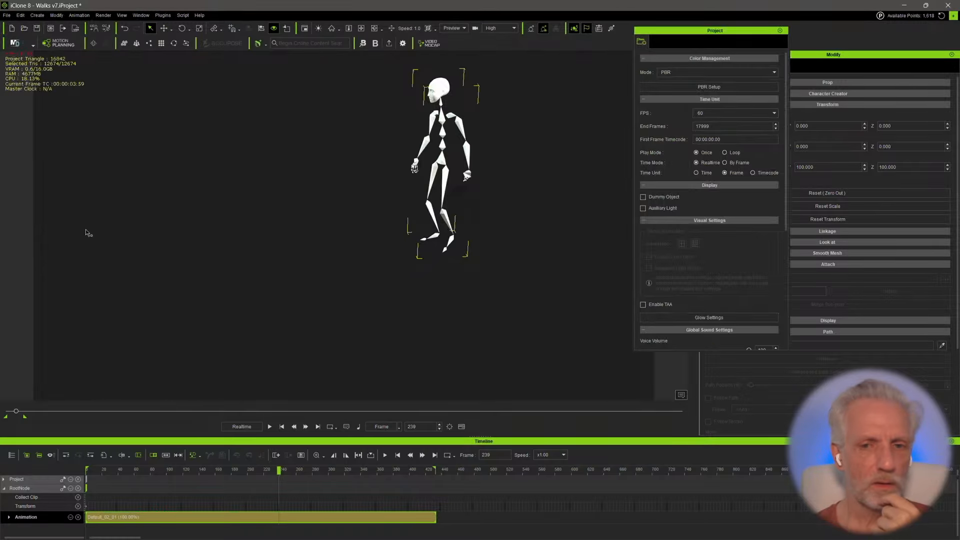
pyautogui.click(664, 207)
pyautogui.click(664, 207)
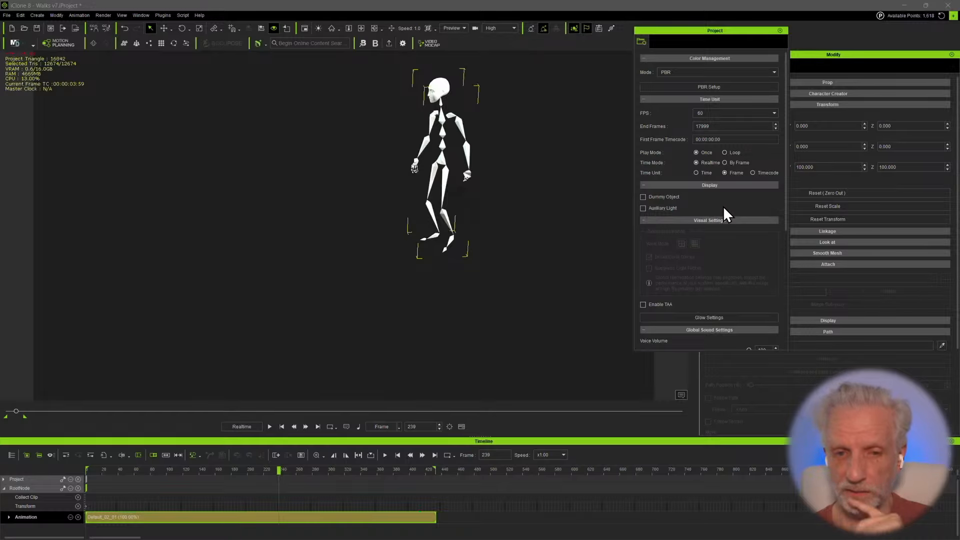
pyautogui.scroll(-4, 723, 209)
pyautogui.scroll(-2, 724, 207)
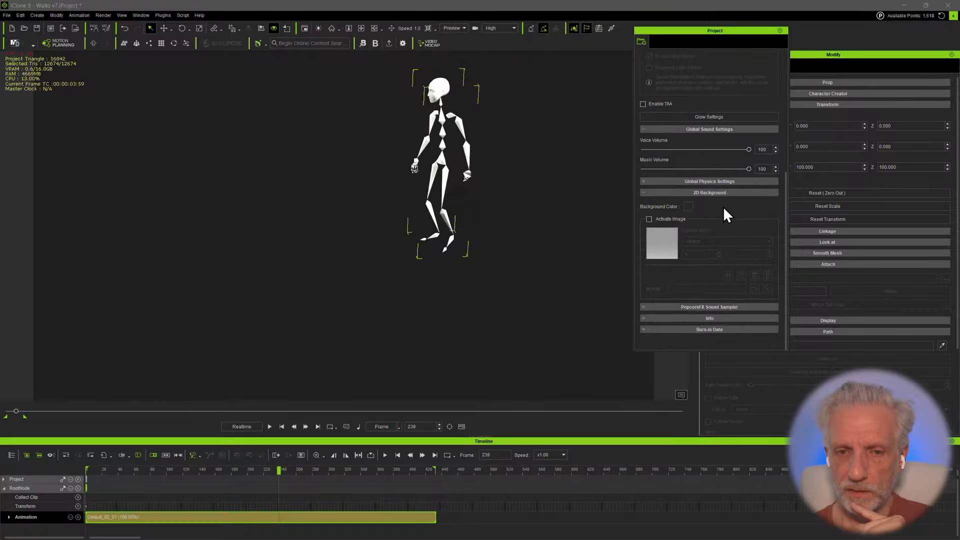
pyautogui.scroll(6, 724, 209)
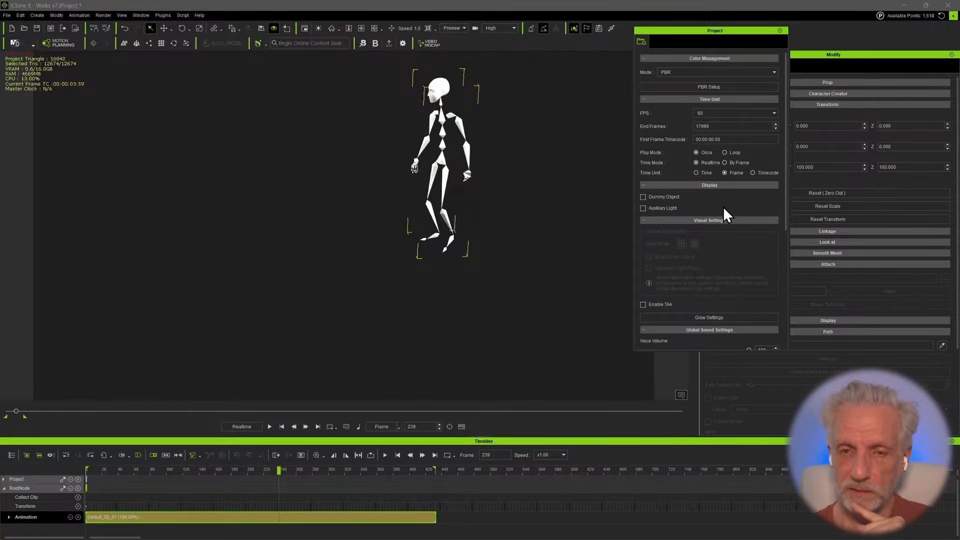
pyautogui.click(779, 30)
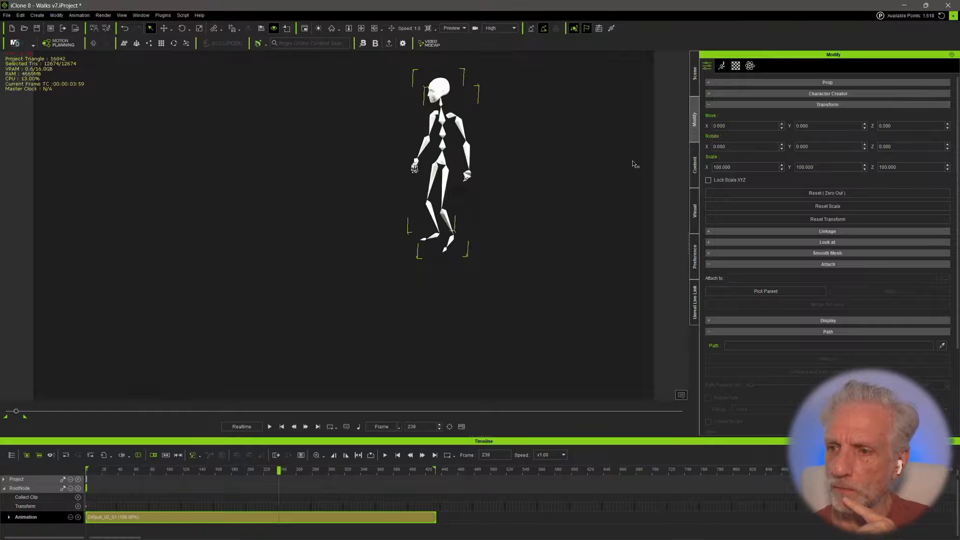
# - Turn on Show Grid in the preferences to give the skeleton a visible ground reference
pyautogui.click(693, 270)
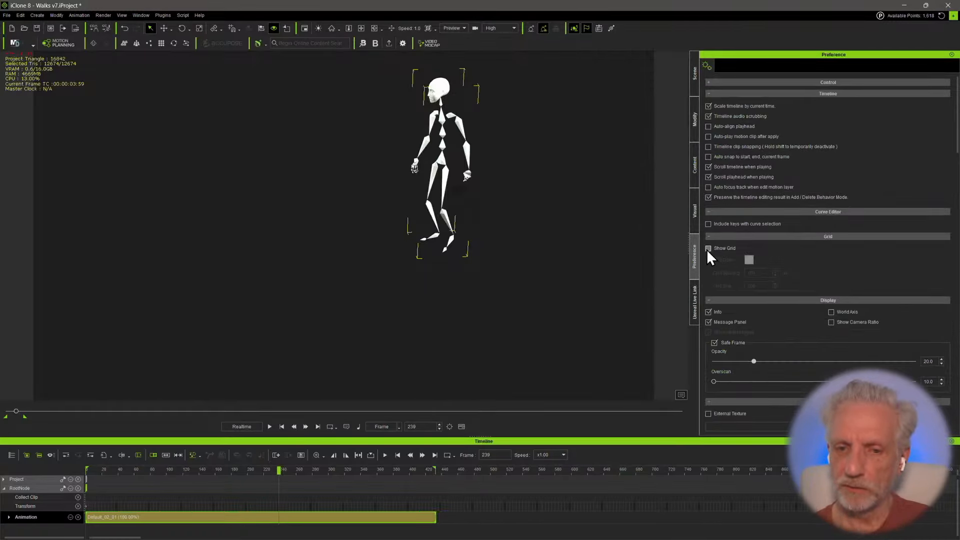
pyautogui.click(708, 248)
pyautogui.keyDown('alt'); pyautogui.moveTo(474, 291); pyautogui.dragTo(510, 255); pyautogui.keyUp('alt')
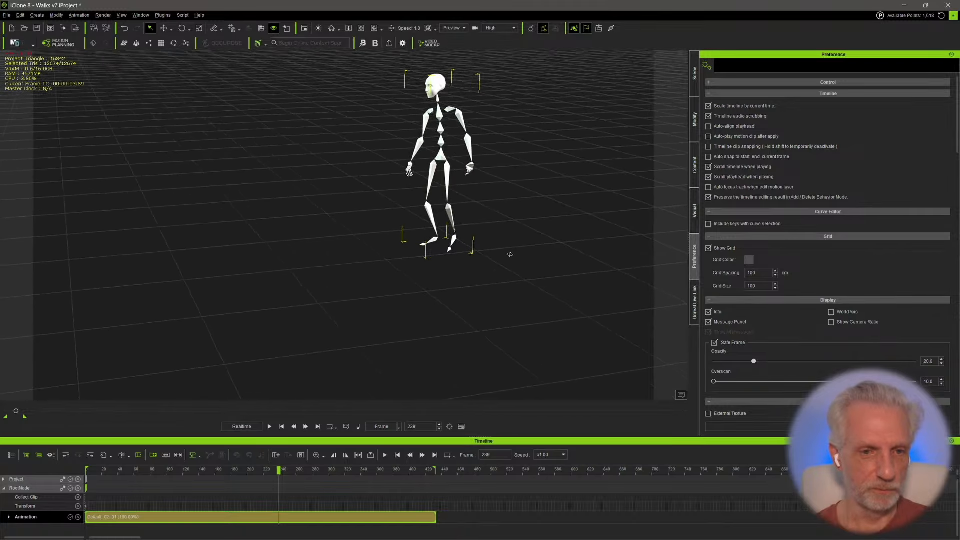
pyautogui.scroll(-5, 517, 250)
pyautogui.keyDown('alt'); pyautogui.moveTo(473, 243); pyautogui.dragTo(495, 278, button='middle'); pyautogui.keyUp('alt')
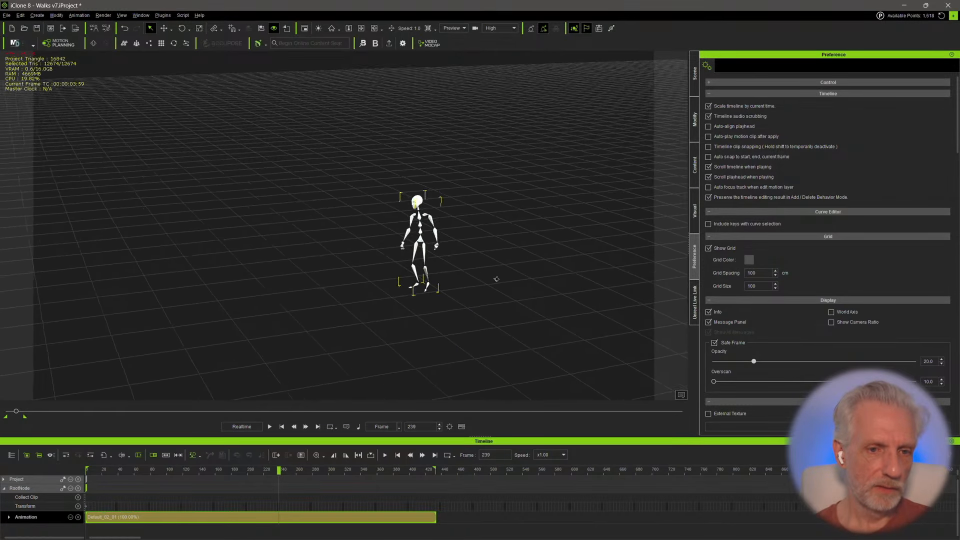
pyautogui.keyDown('alt'); pyautogui.moveTo(495, 278); pyautogui.dragTo(414, 330); pyautogui.keyUp('alt')
# - Show the skeleton's move gizmo and return the playhead to frame 0 to compare its starting position with the pivot
pyautogui.press('w')
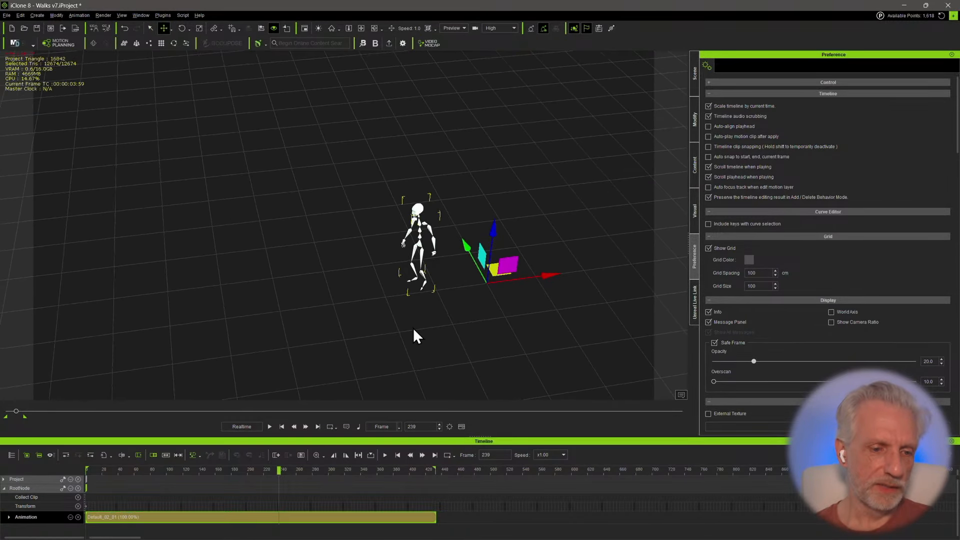
pyautogui.moveTo(278, 473); pyautogui.dragTo(73, 468)
pyautogui.keyDown('alt'); pyautogui.moveTo(331, 293); pyautogui.dragTo(148, 320); pyautogui.keyUp('alt')
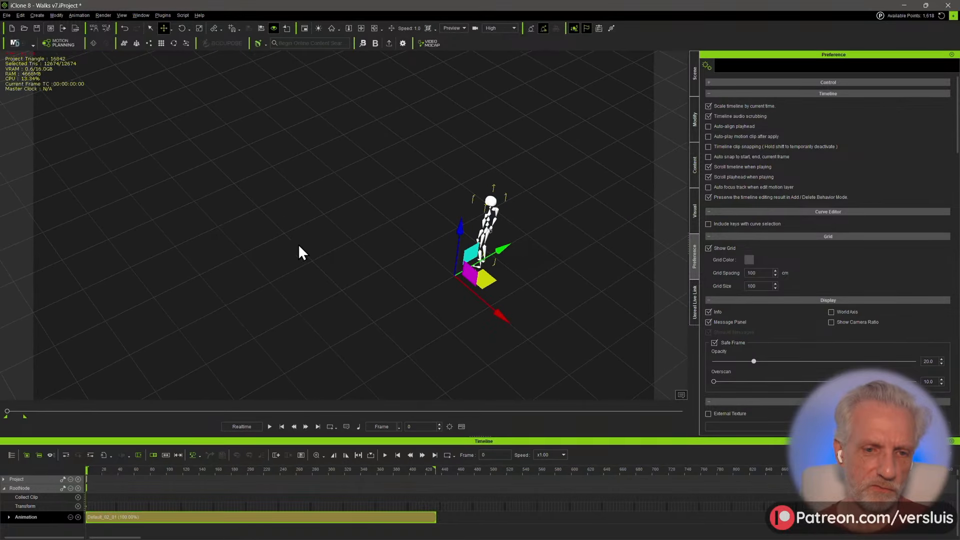
pyautogui.keyDown('alt'); pyautogui.moveTo(298, 244); pyautogui.dragTo(234, 205); pyautogui.keyUp('alt')
pyautogui.keyDown('alt'); pyautogui.moveTo(247, 129); pyautogui.dragTo(227, 107, button='middle'); pyautogui.keyUp('alt')
pyautogui.keyDown('alt'); pyautogui.moveTo(258, 157); pyautogui.dragTo(268, 172, button='right'); pyautogui.keyUp('alt')
pyautogui.keyDown('alt'); pyautogui.moveTo(269, 172); pyautogui.dragTo(284, 156, button='middle'); pyautogui.keyUp('alt')
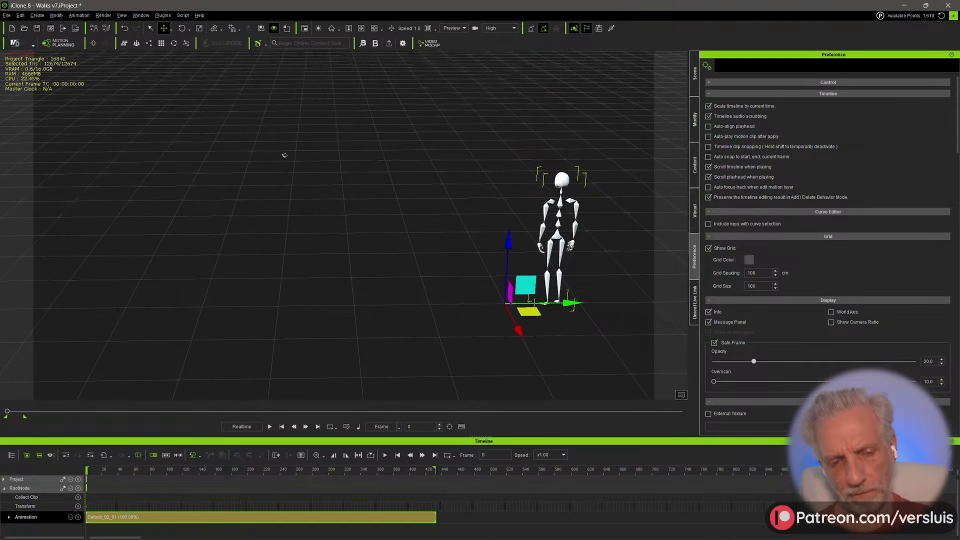
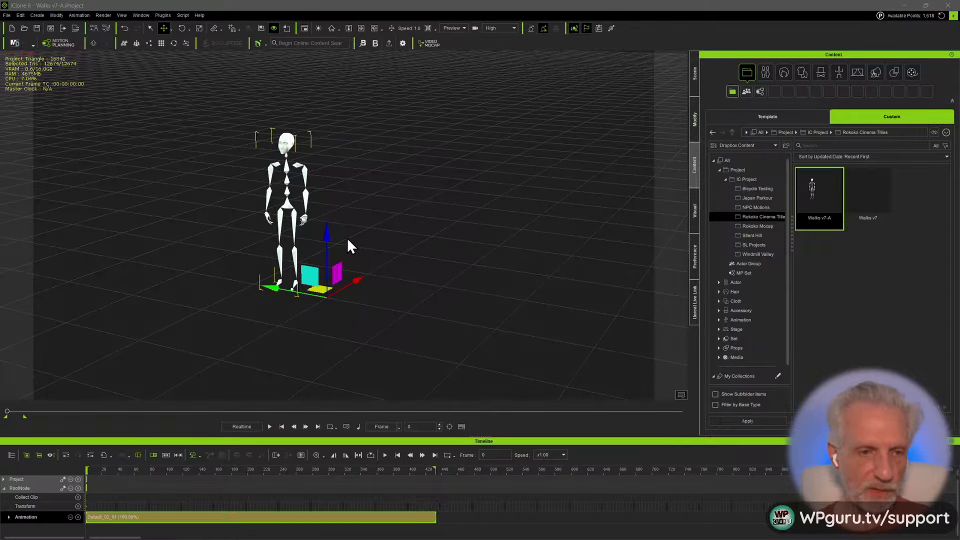
# - Delete the skeleton from the scene and load the Business_M_0004 actor from the Modern People Sampler pack
pyautogui.press('Delete')
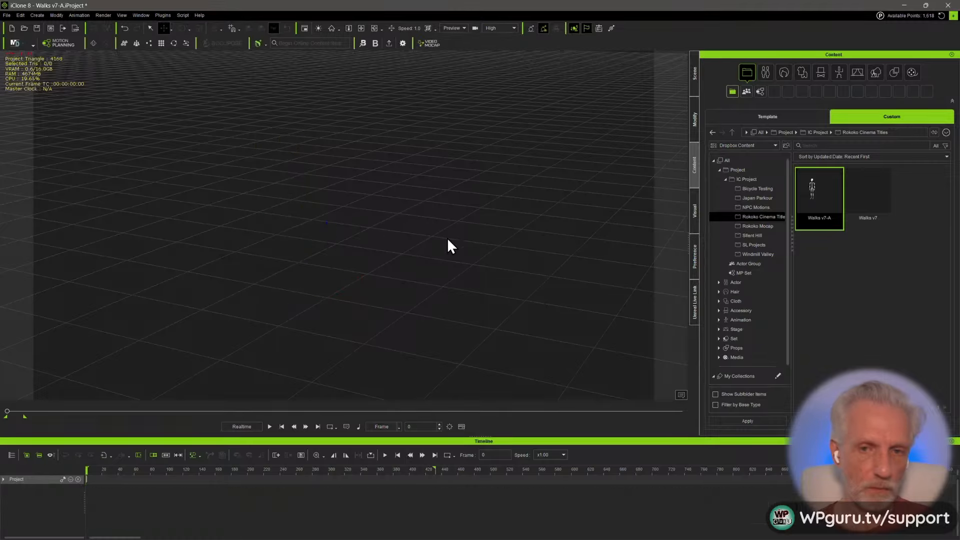
pyautogui.click(693, 128)
pyautogui.click(694, 165)
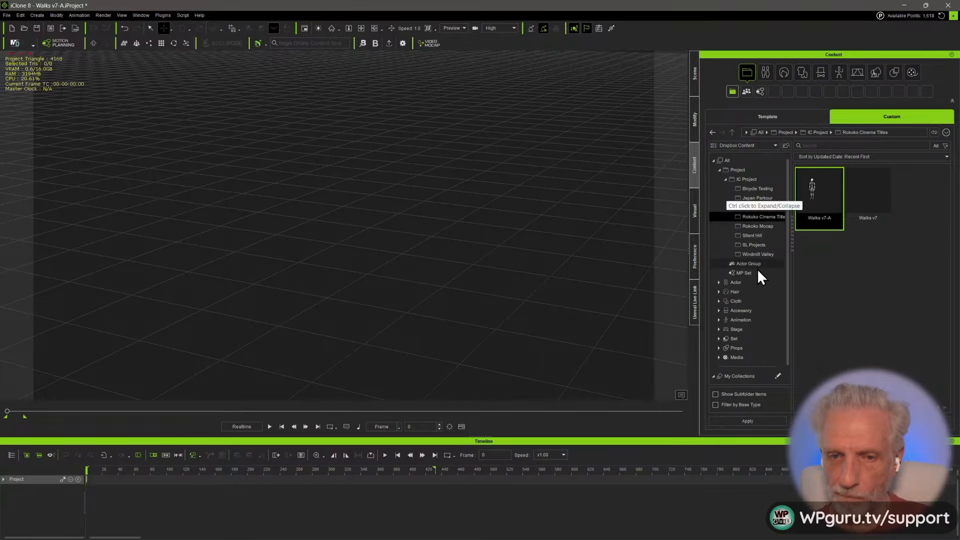
pyautogui.click(749, 283)
pyautogui.click(785, 115)
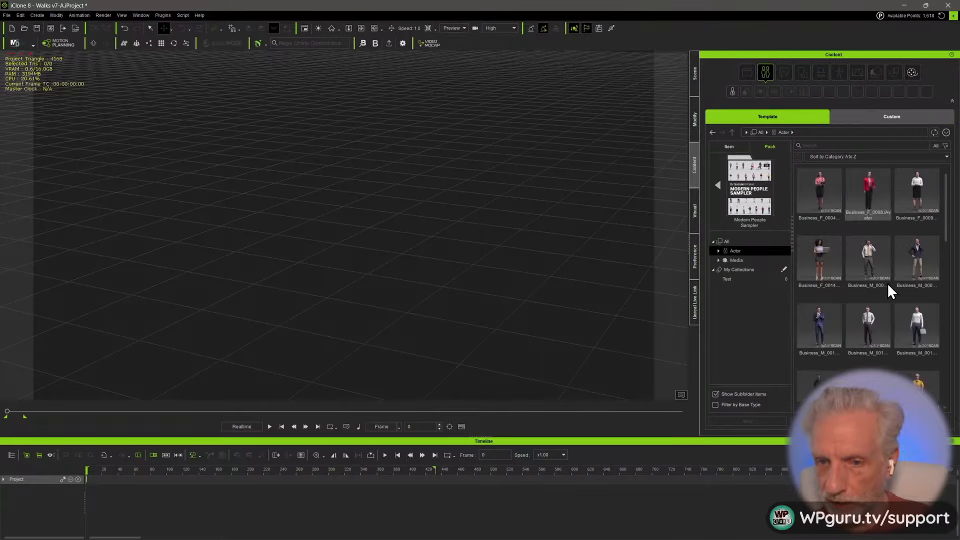
pyautogui.doubleClick(918, 260)
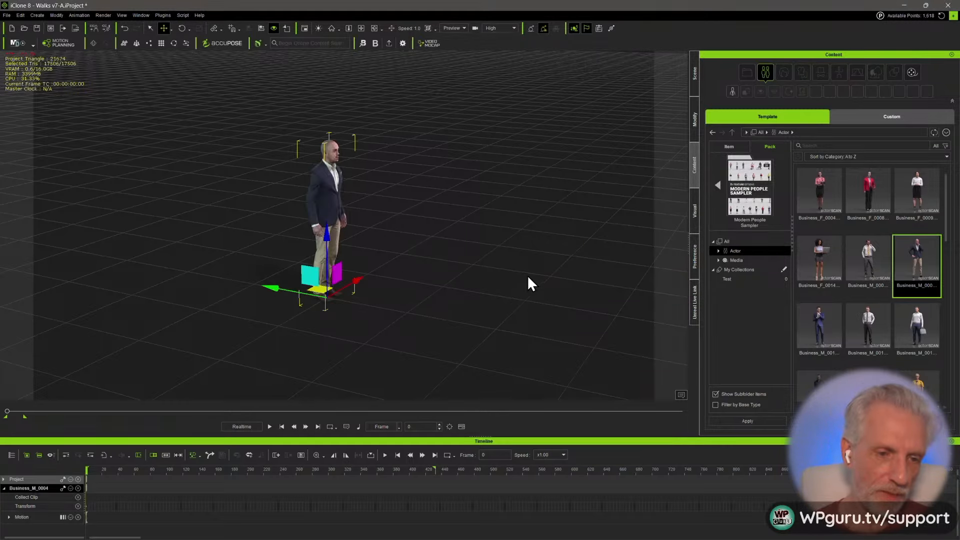
# - Examine where the business actor stands relative to his pivot and the ground grid from several angles
pyautogui.moveTo(479, 229); pyautogui.dragTo(388, 269, button='right')
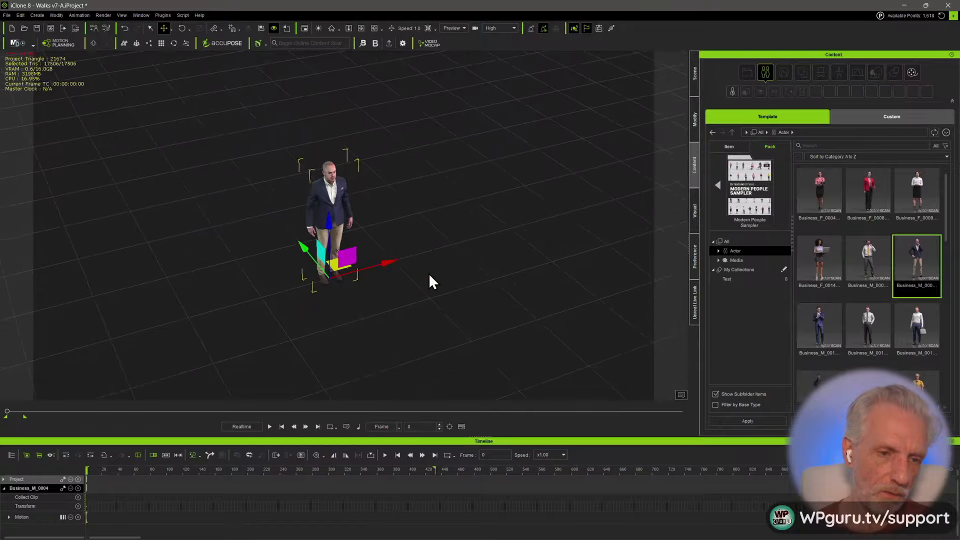
pyautogui.moveTo(431, 279); pyautogui.dragTo(386, 208, button='middle')
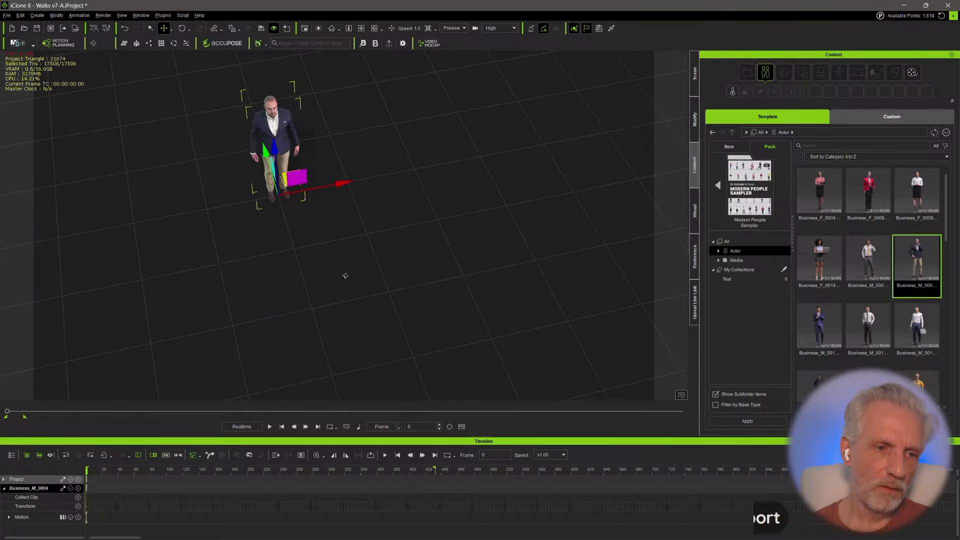
pyautogui.moveTo(345, 274); pyautogui.dragTo(195, 240, button='right')
pyautogui.moveTo(439, 229); pyautogui.dragTo(509, 226, button='middle')
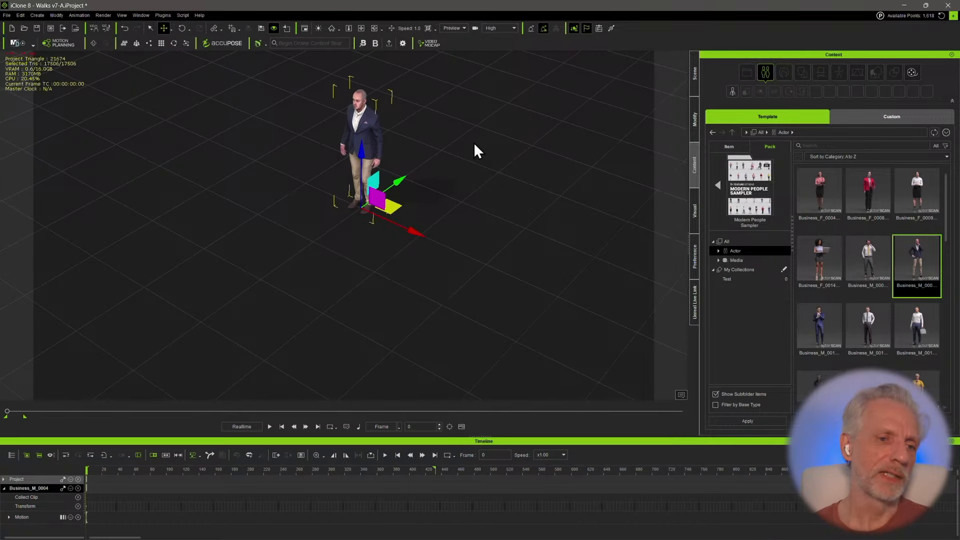
pyautogui.moveTo(361, 280); pyautogui.dragTo(391, 245, button='right')
pyautogui.moveTo(391, 245); pyautogui.dragTo(429, 240, button='middle')
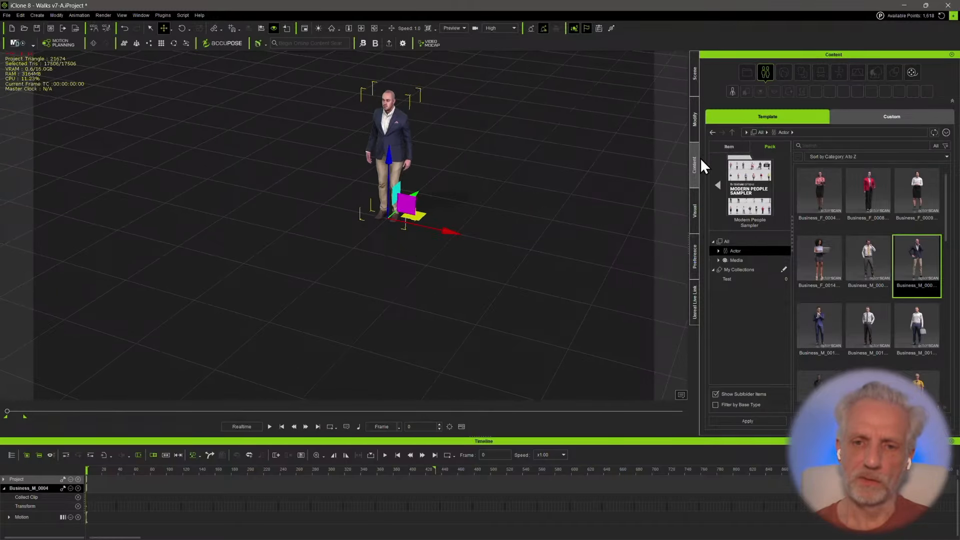
# - Reload the Walks v7-A project from the custom Rokoko Cinema Titles folder without saving the current changes
pyautogui.click(871, 118)
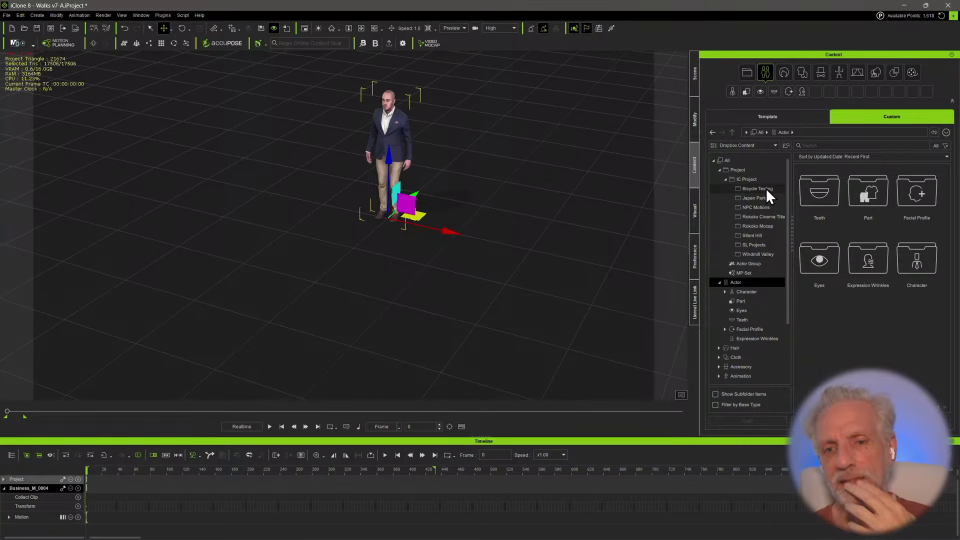
pyautogui.click(772, 218)
pyautogui.doubleClick(815, 197)
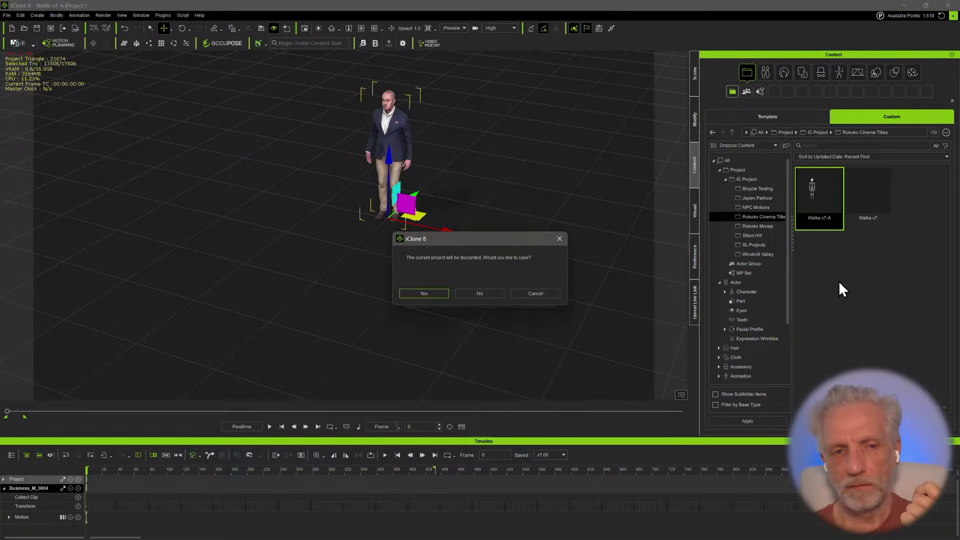
pyautogui.click(489, 293)
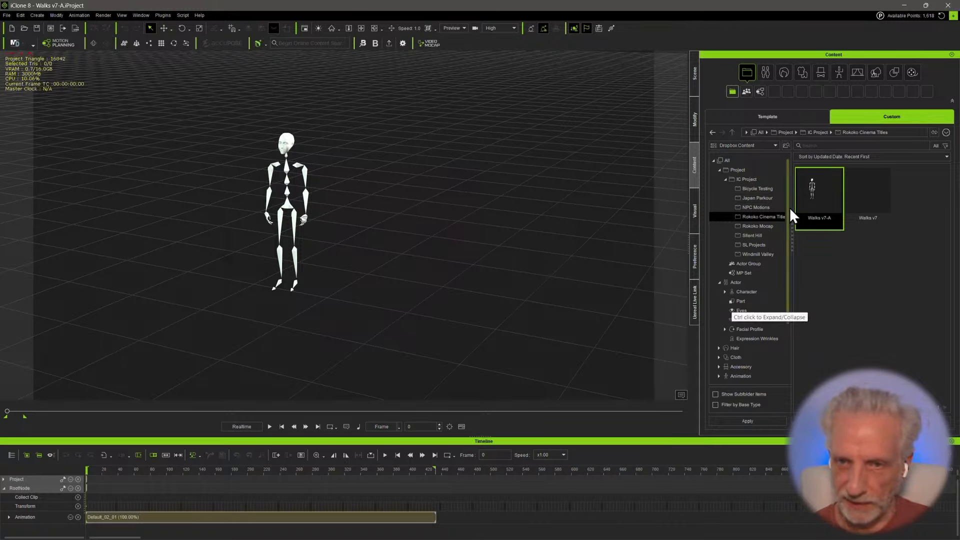
# - Create a subfolder named Rokoko Breakouts in the custom Animation > Motion content folder and open it
pyautogui.click(841, 73)
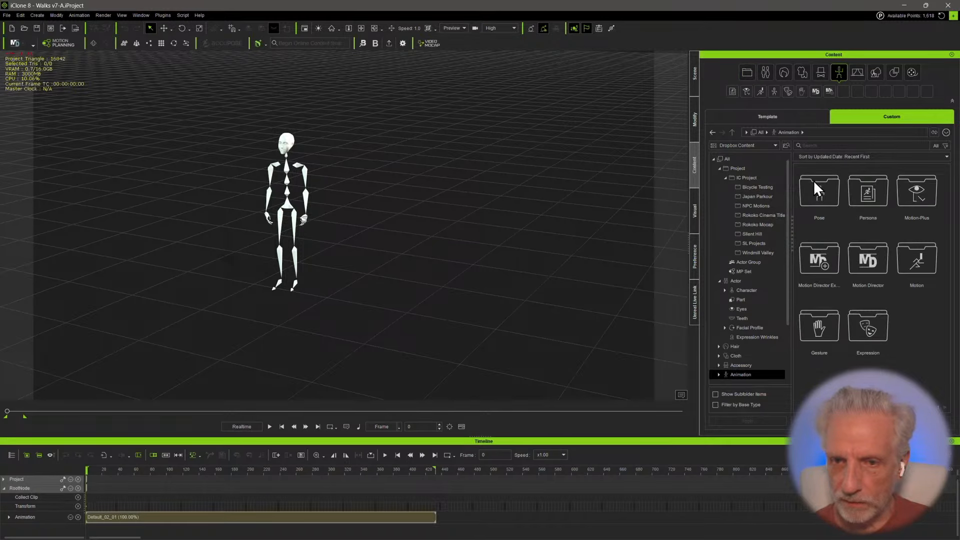
pyautogui.click(719, 374)
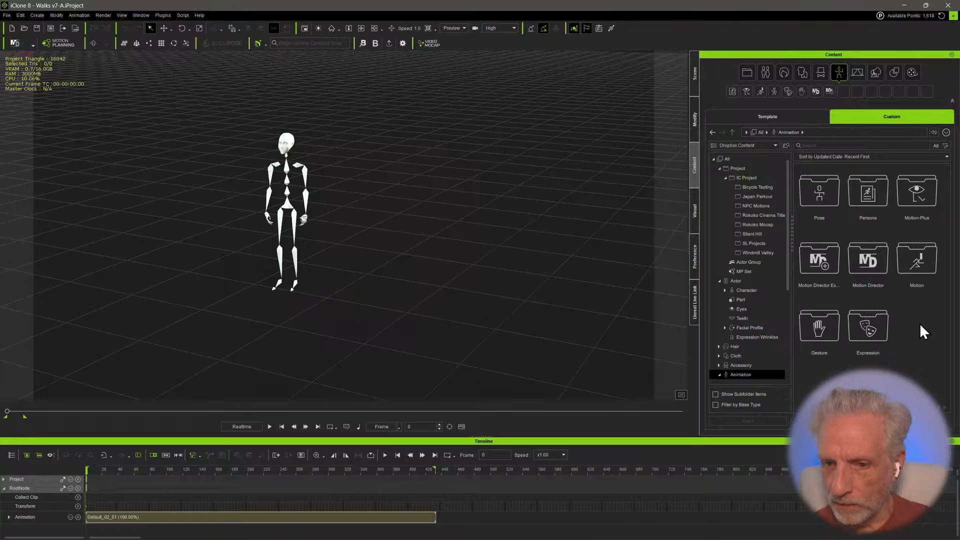
pyautogui.doubleClick(928, 250)
pyautogui.rightClick(827, 254)
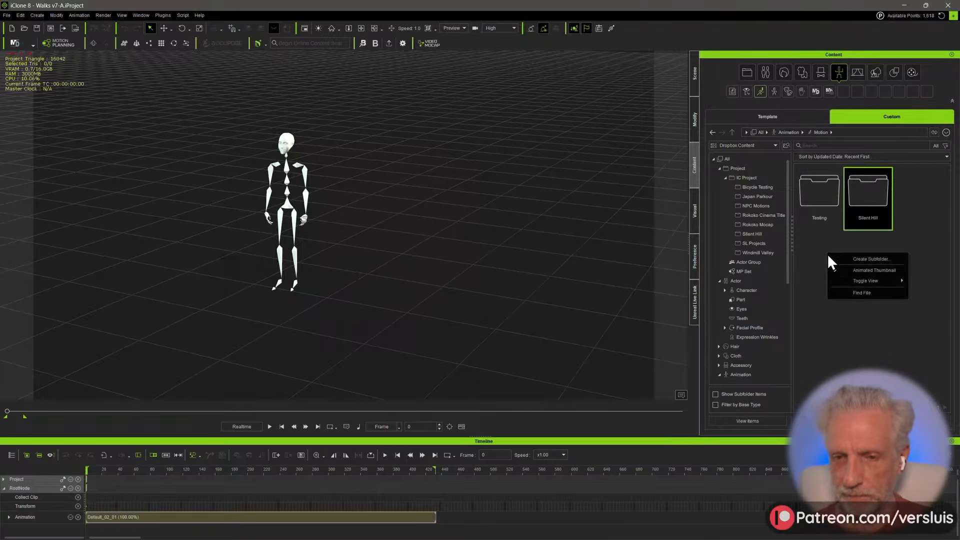
pyautogui.click(878, 259)
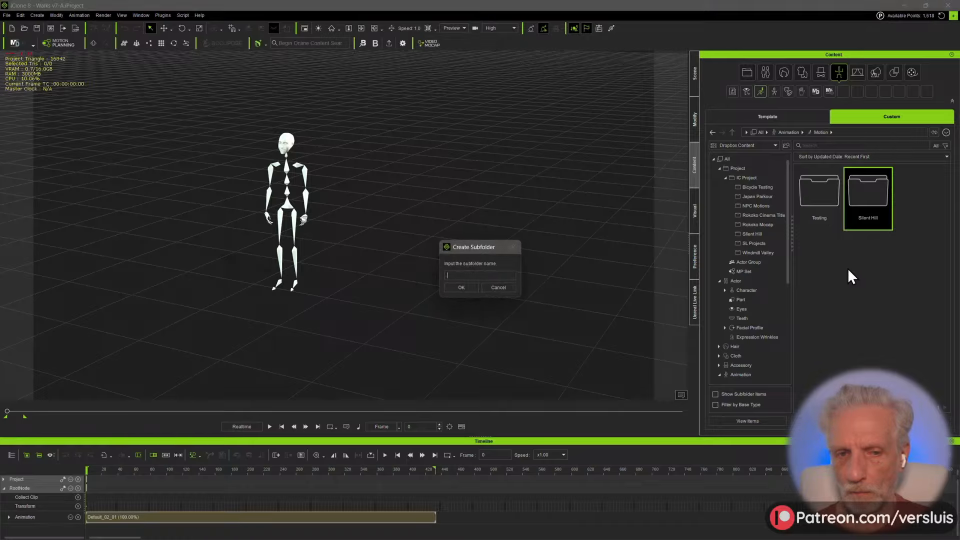
pyautogui.write('Rokoko')
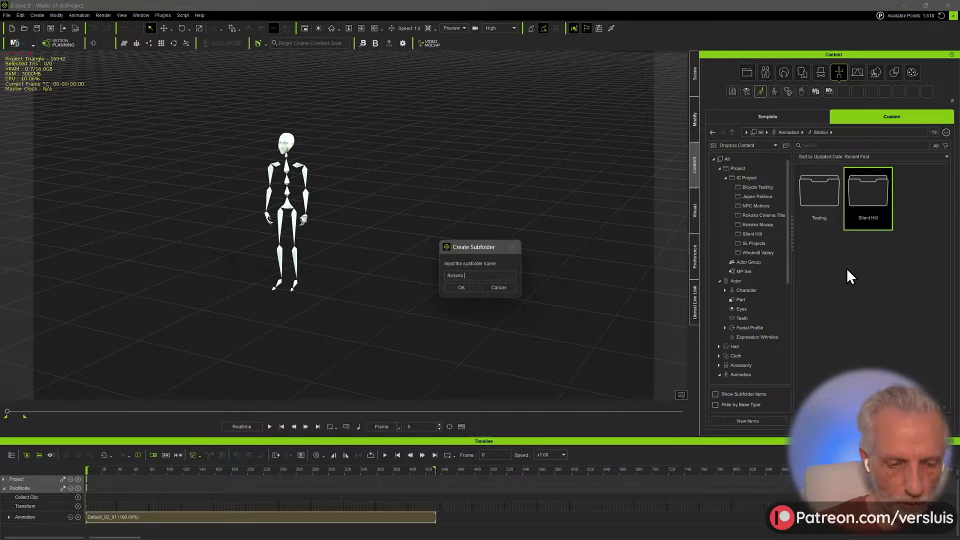
pyautogui.write(' Break')
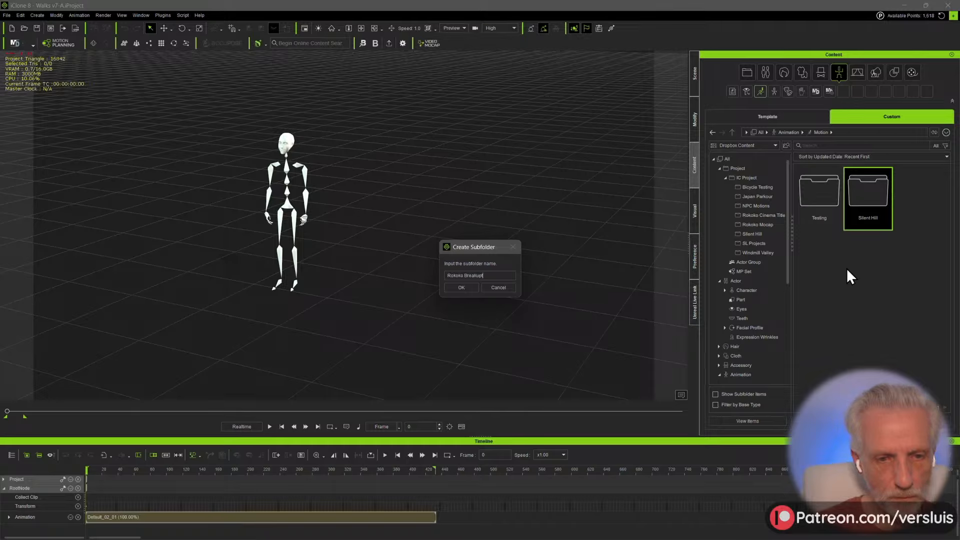
pyautogui.write('uuts')
pyautogui.press('Return')
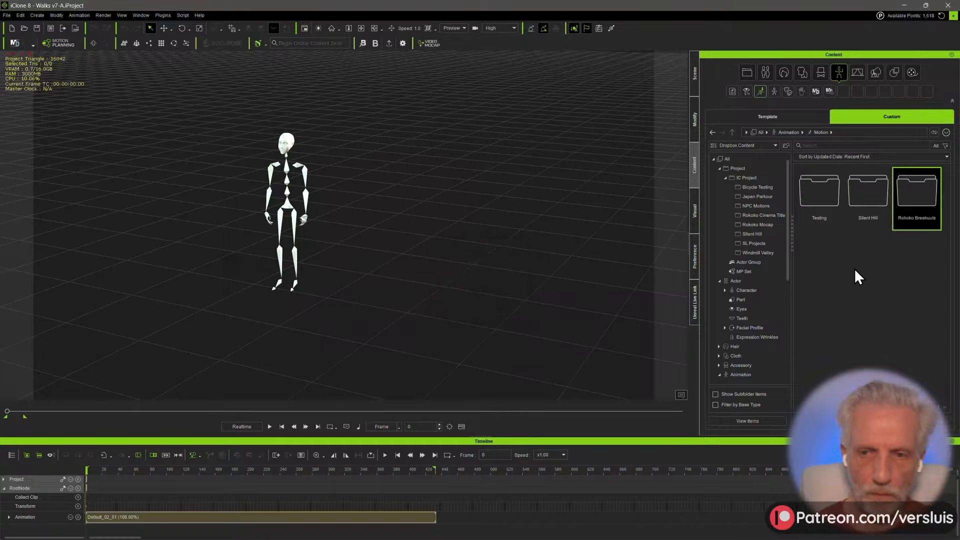
pyautogui.doubleClick(919, 185)
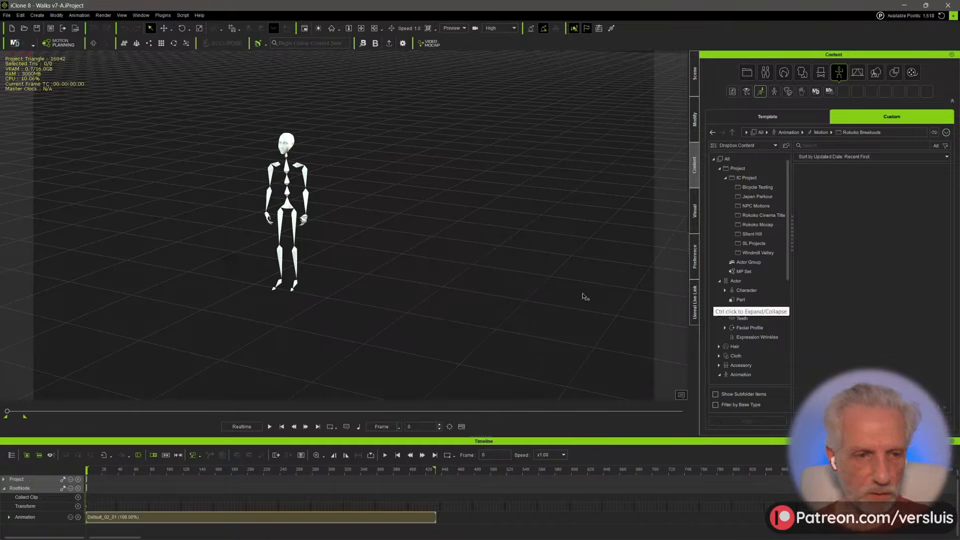
# - Start saving the skeleton's animation clip as a custom asset and set its asset type to Animation/Motion-Plus
pyautogui.click(274, 515)
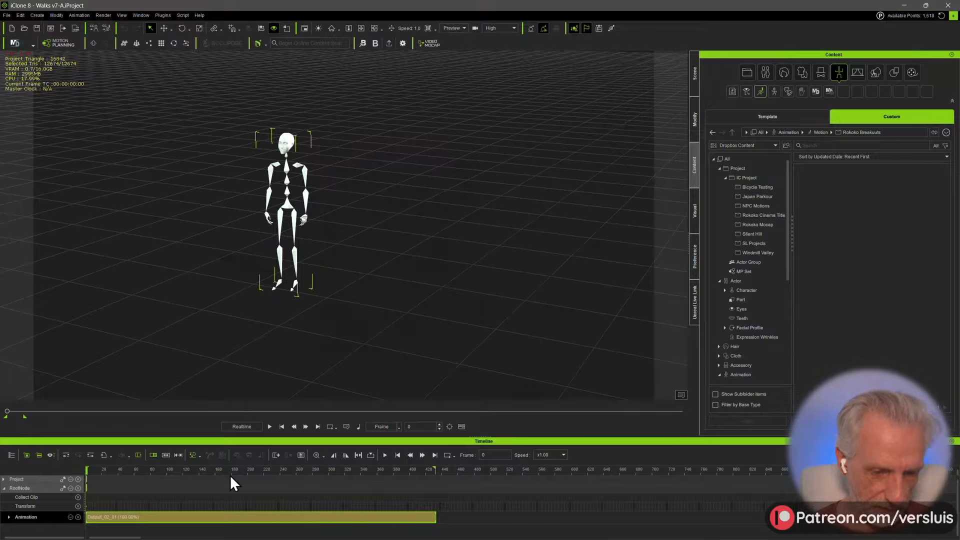
pyautogui.click(829, 421)
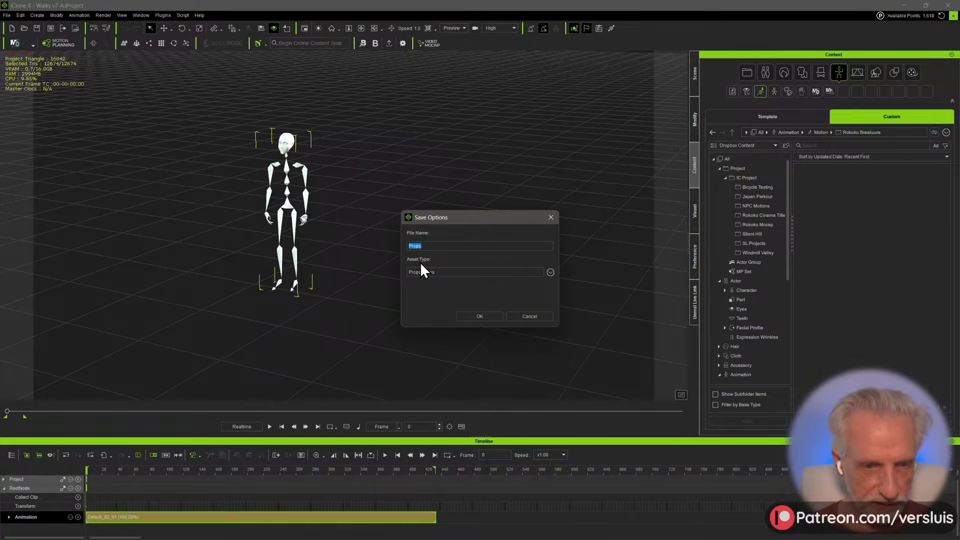
pyautogui.click(550, 273)
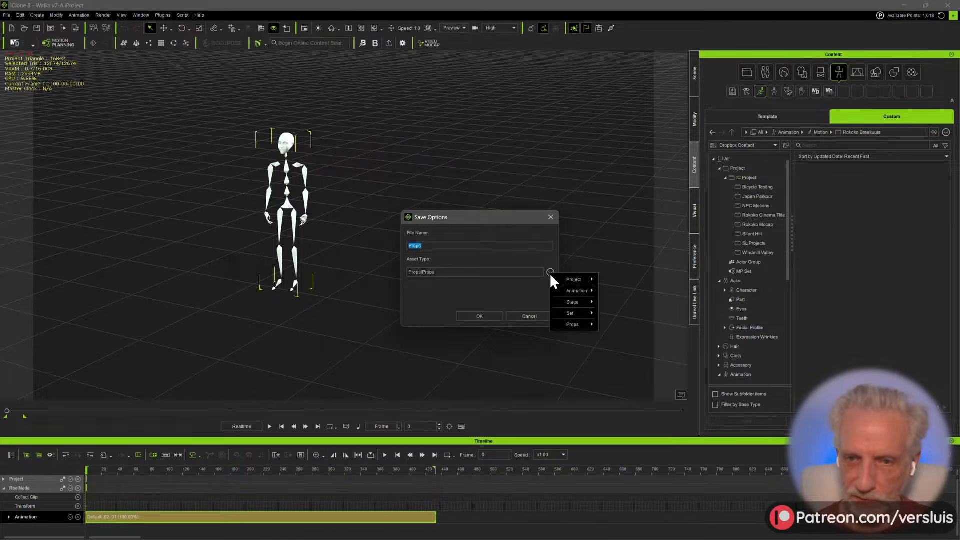
pyautogui.moveTo(590, 291)
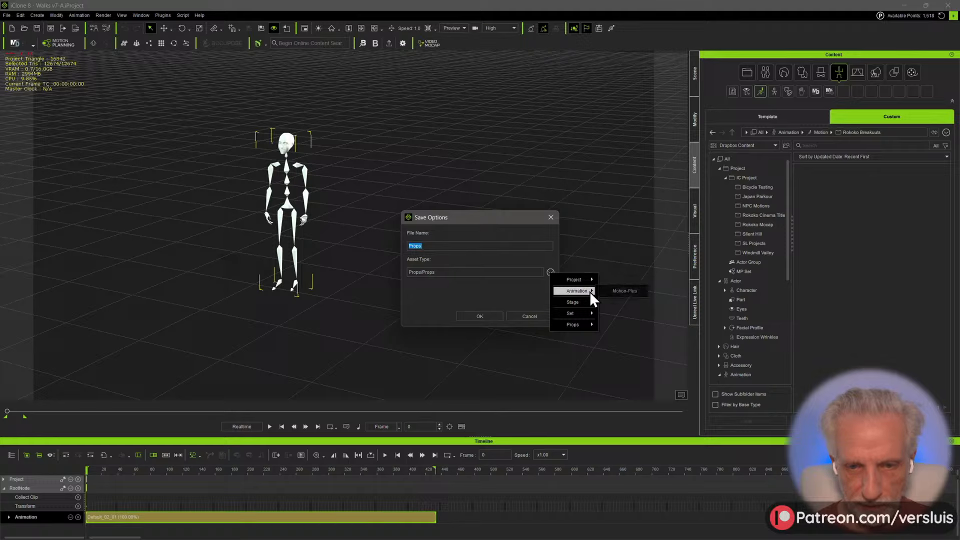
pyautogui.click(618, 291)
pyautogui.doubleClick(474, 244)
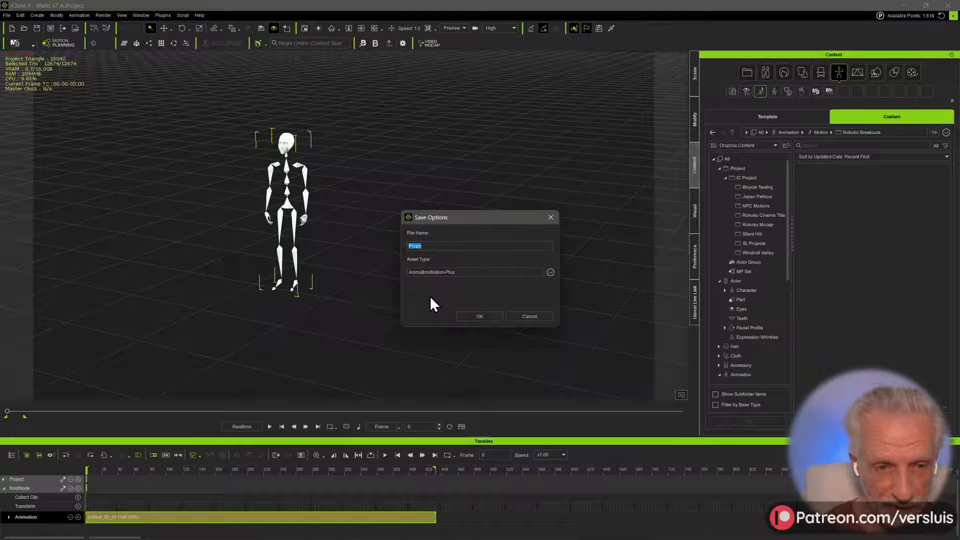
pyautogui.click(550, 272)
pyautogui.moveTo(579, 291)
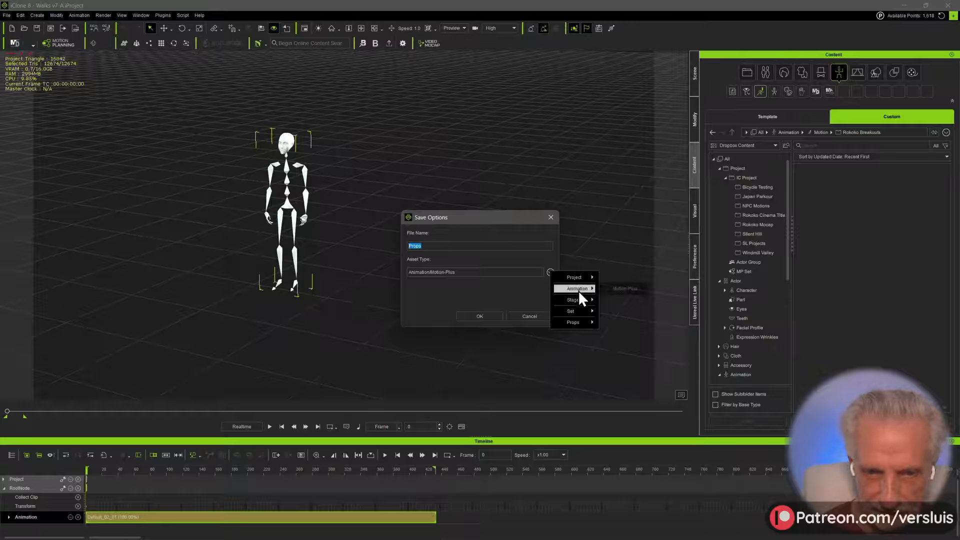
pyautogui.click(617, 289)
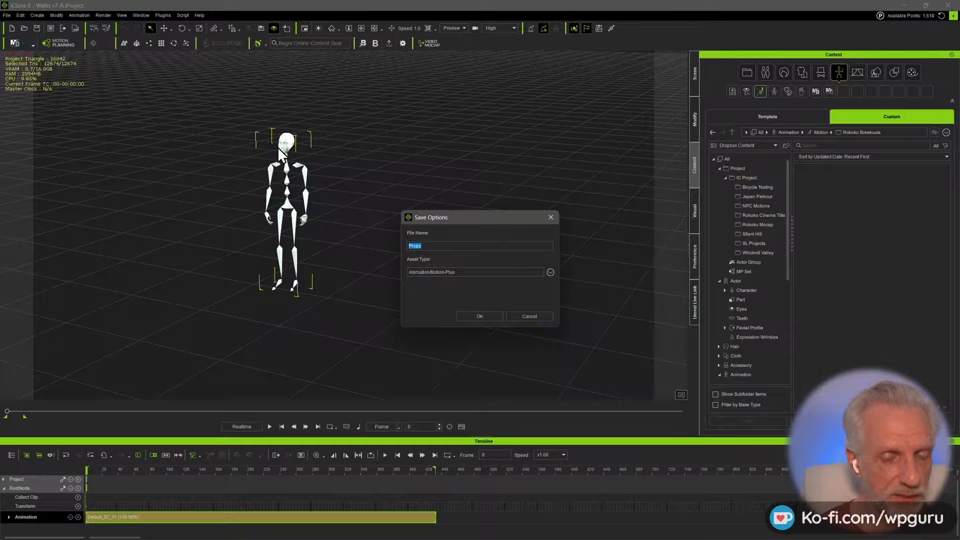
# - Name the Motion-Plus file Walks v7-A, save it with the default prop options, and show it in the content library
pyautogui.write('Walks v7-')
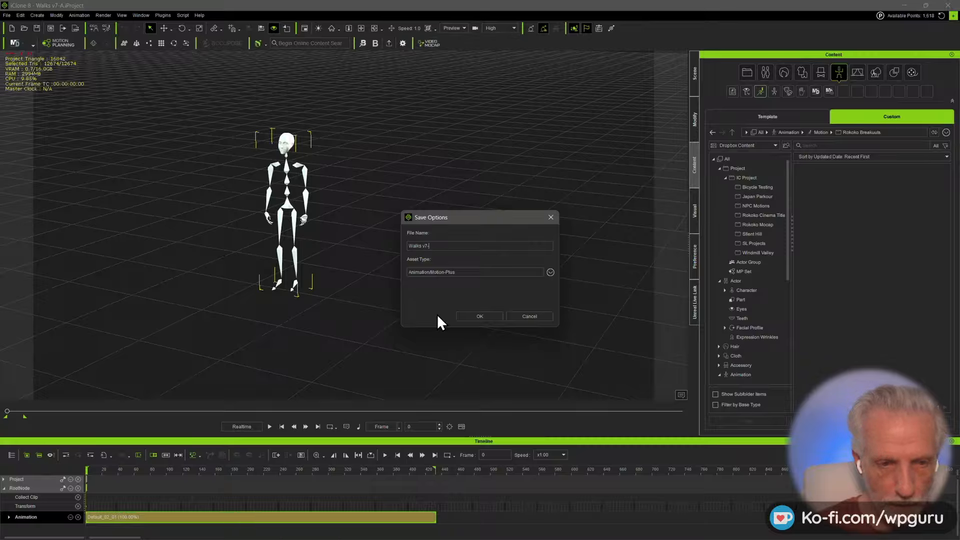
pyautogui.press('Return')
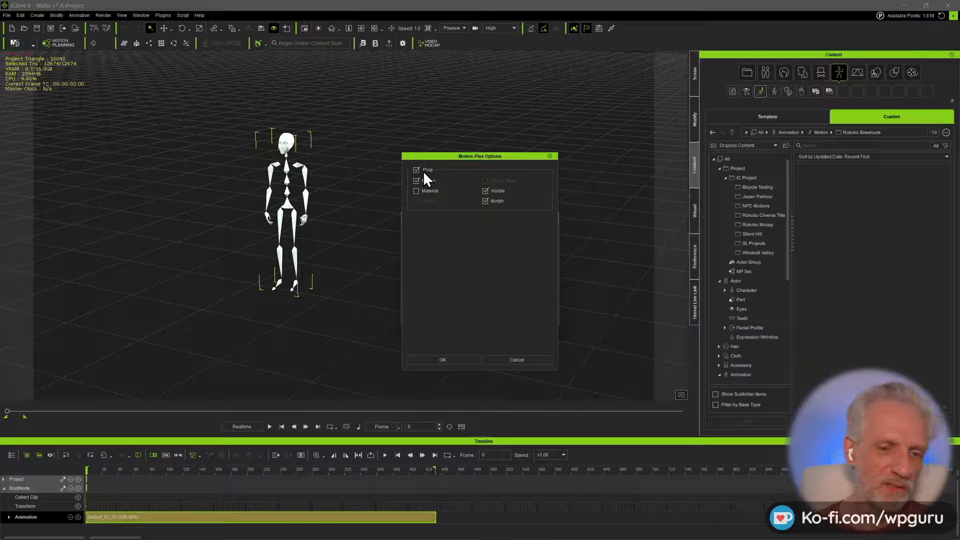
pyautogui.click(464, 358)
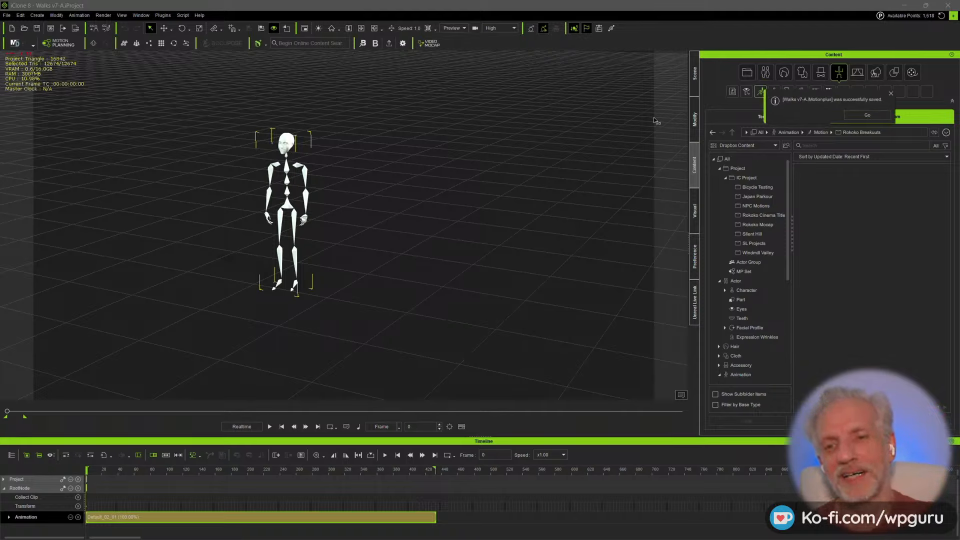
pyautogui.click(870, 116)
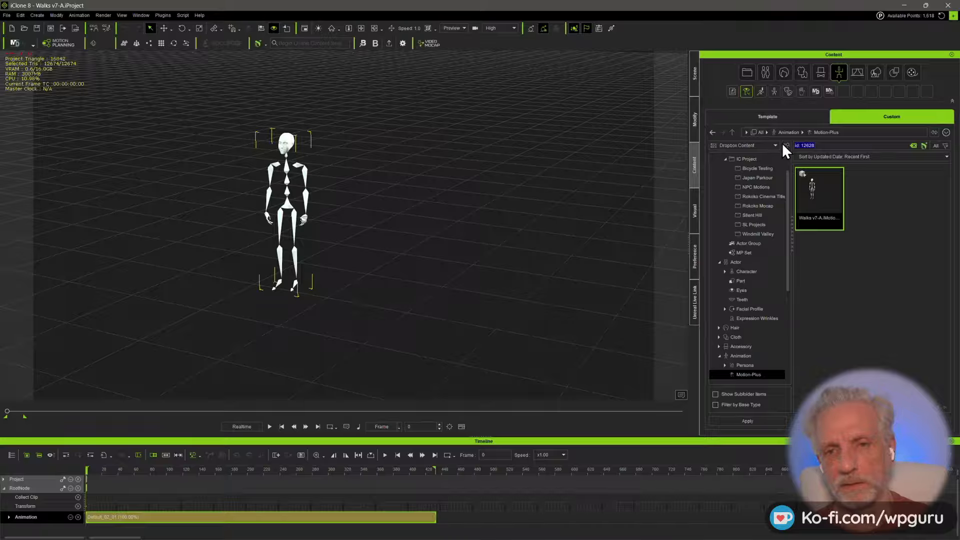
# - Load the Business_M_0004 actor from the Modern People Sampler pack with the search filter cleared, and delete the skeleton from the scene
pyautogui.click(783, 119)
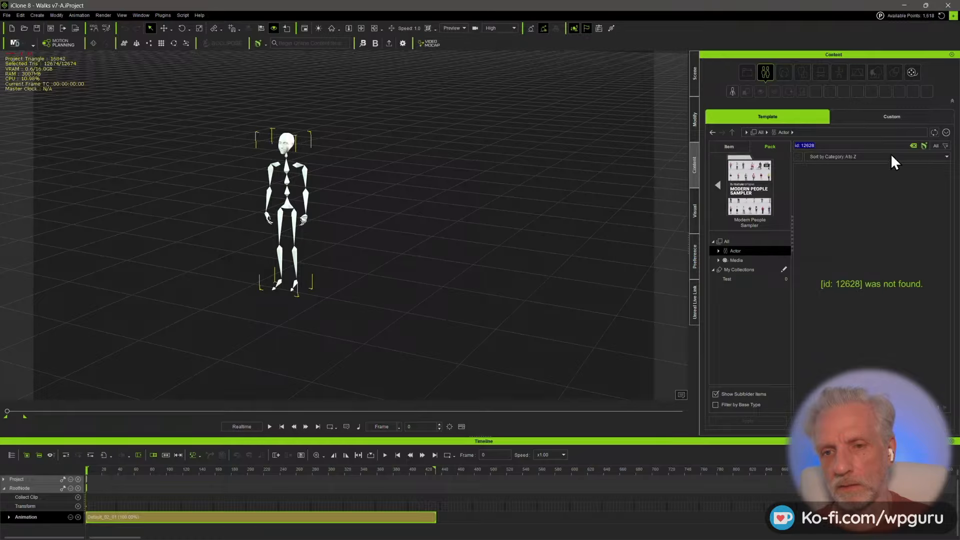
pyautogui.click(912, 145)
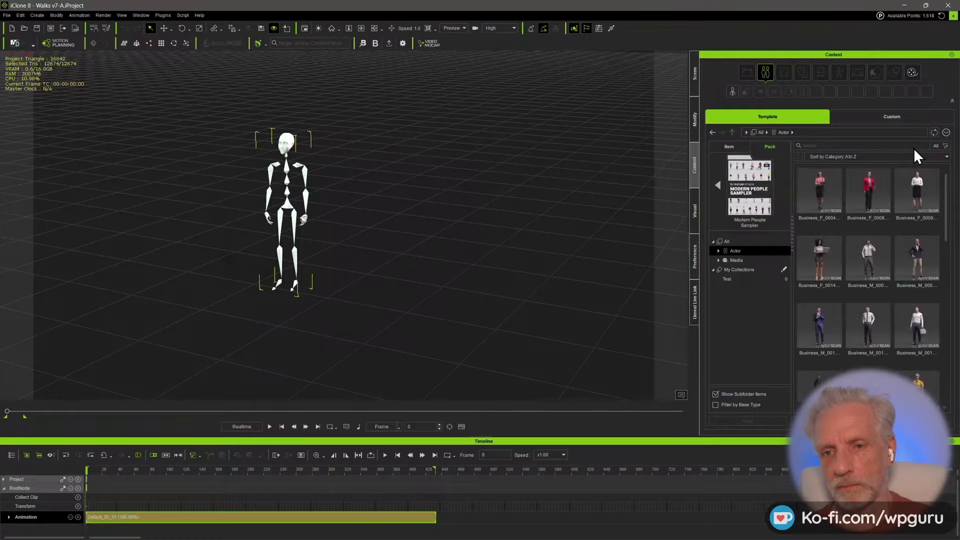
pyautogui.doubleClick(916, 259)
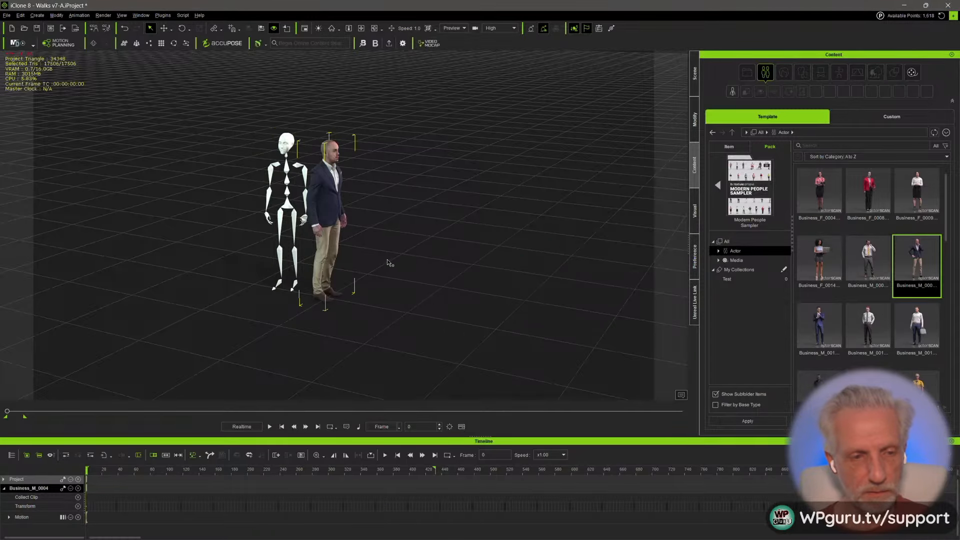
pyautogui.click(284, 213)
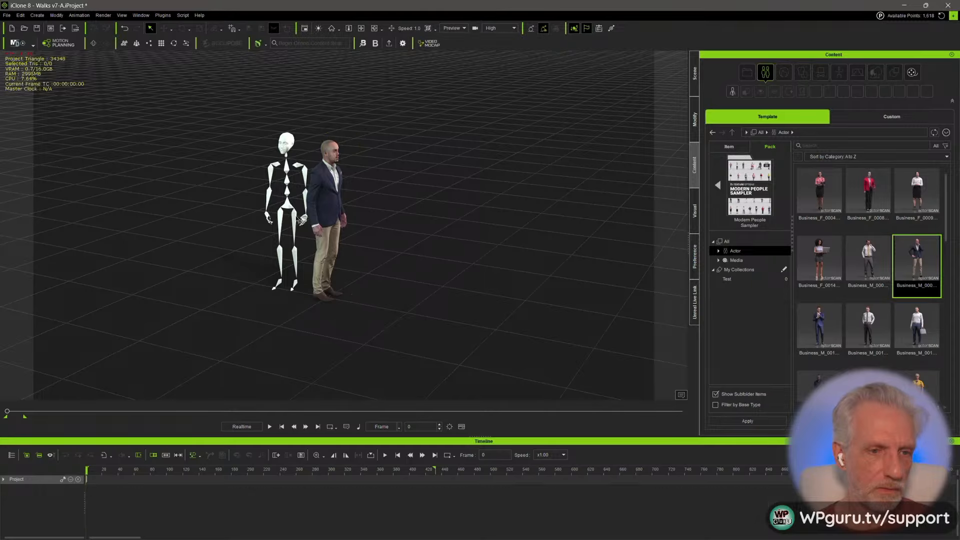
pyautogui.press('Delete')
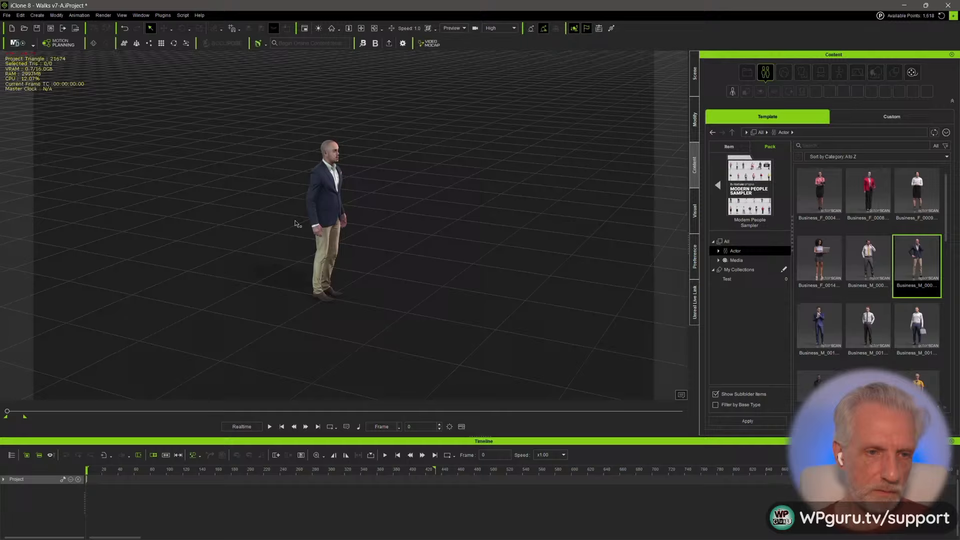
# - Try to apply the saved Walks v7-A Motion-Plus file to the business actor
pyautogui.click(328, 210)
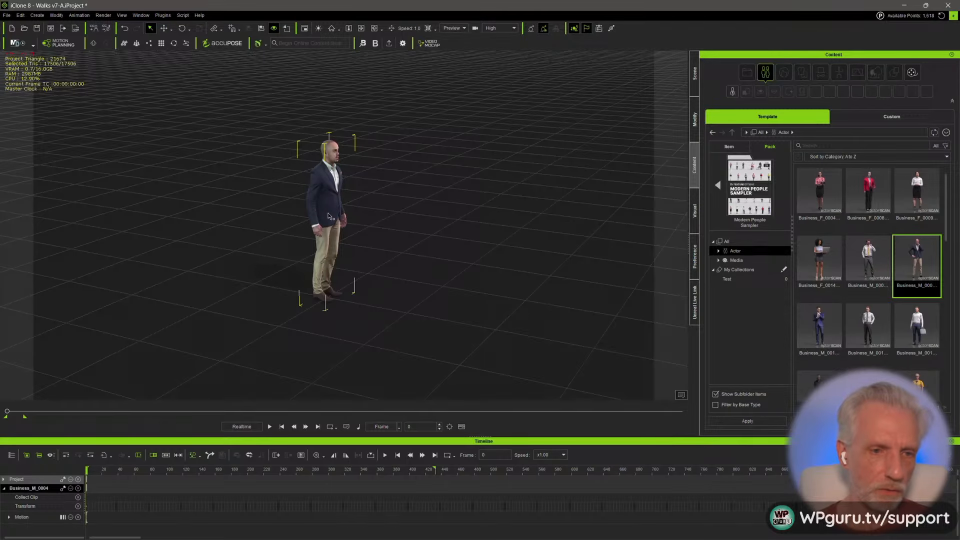
pyautogui.click(878, 118)
pyautogui.moveTo(820, 194); pyautogui.dragTo(363, 235)
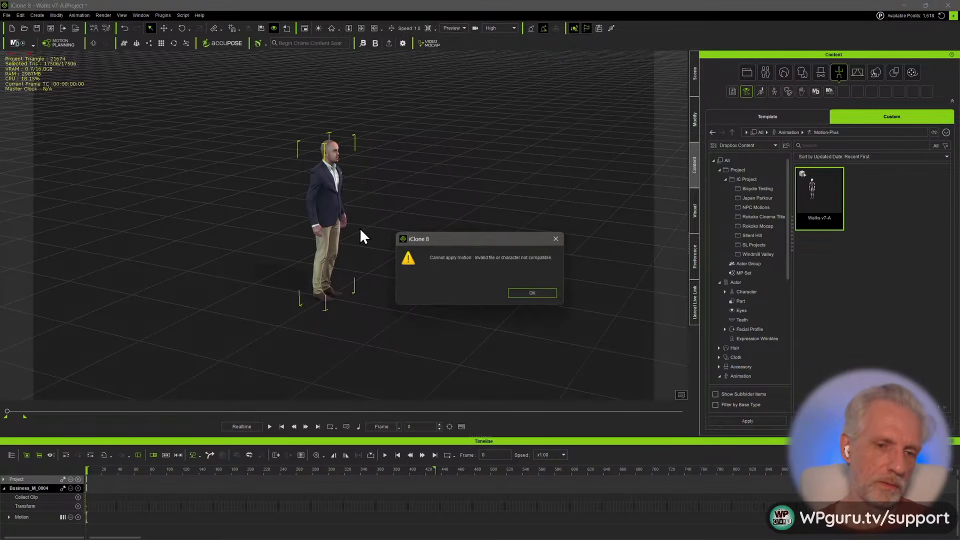
pyautogui.click(533, 293)
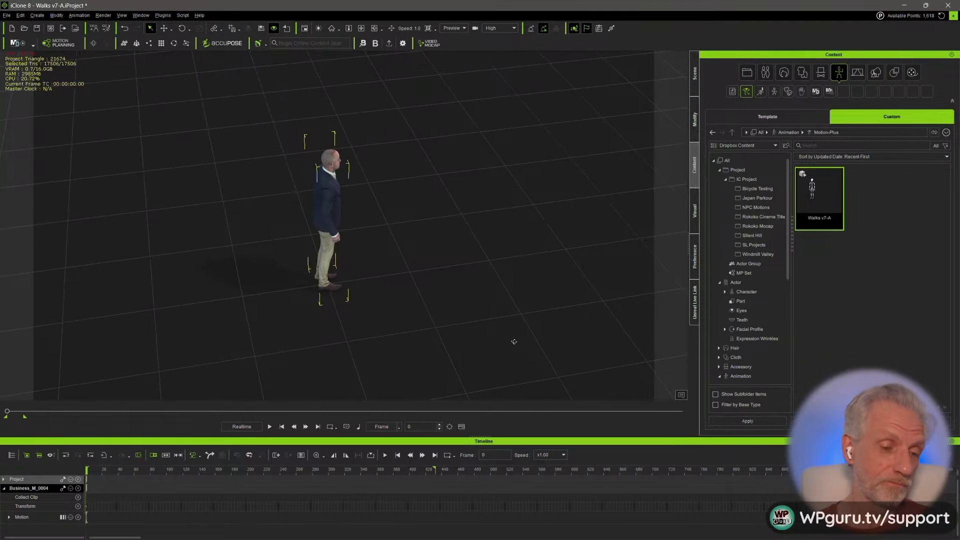
pyautogui.moveTo(418, 279); pyautogui.dragTo(336, 240, button='right')
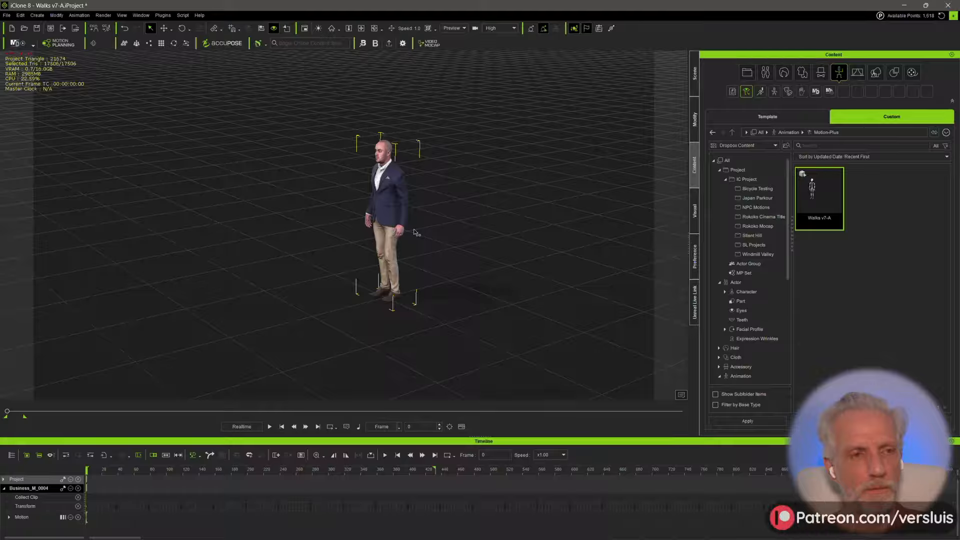
# - Start converting an external motion and choose Walks_v7_iclone.fbx from the CinemaTitles2026 Exports > Rokoko folder as the source
pyautogui.click(6, 15)
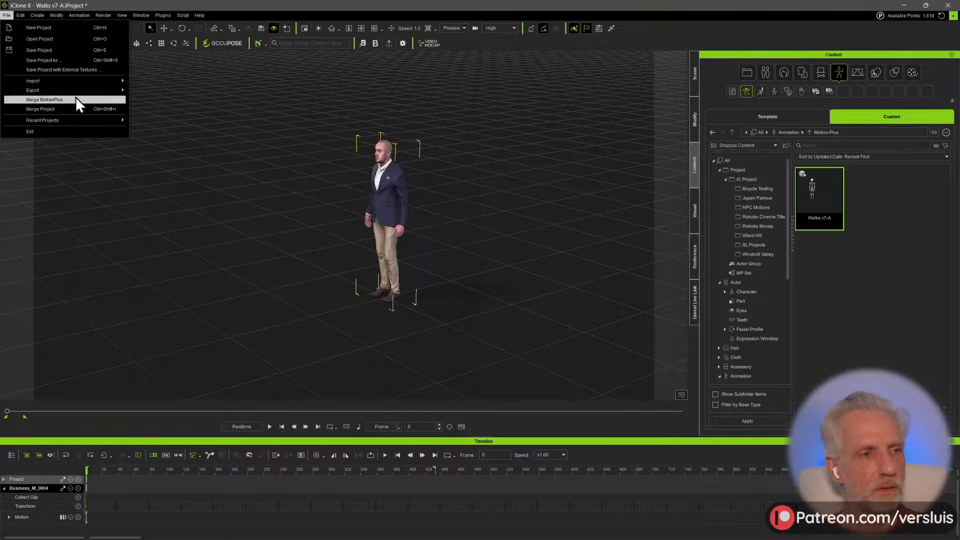
pyautogui.moveTo(86, 82)
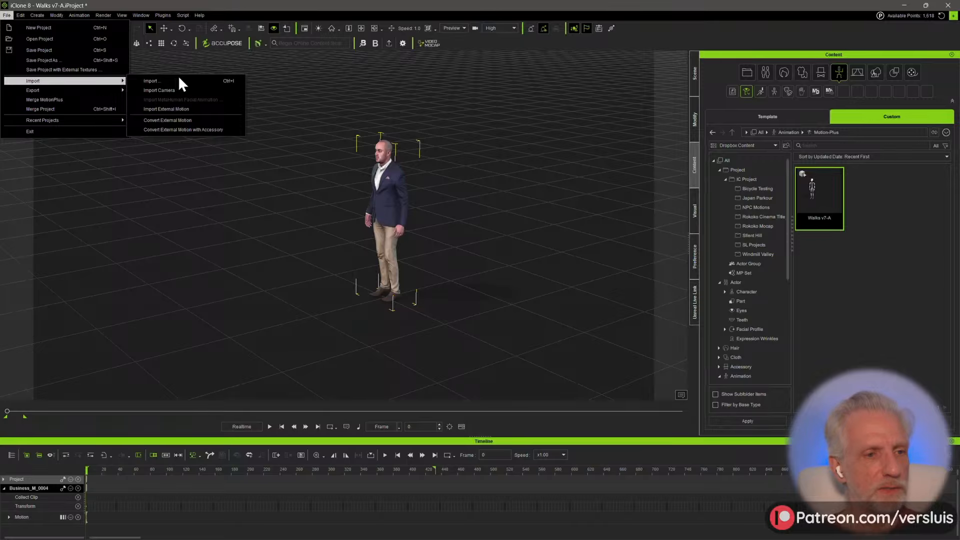
pyautogui.click(214, 119)
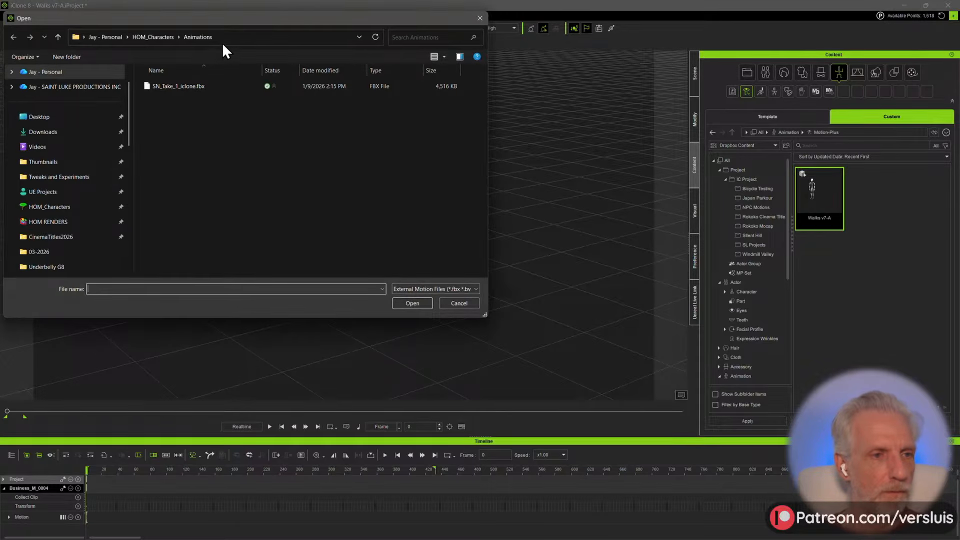
pyautogui.click(238, 35)
pyautogui.hotkey('ctrl', 'v')
pyautogui.press('Return')
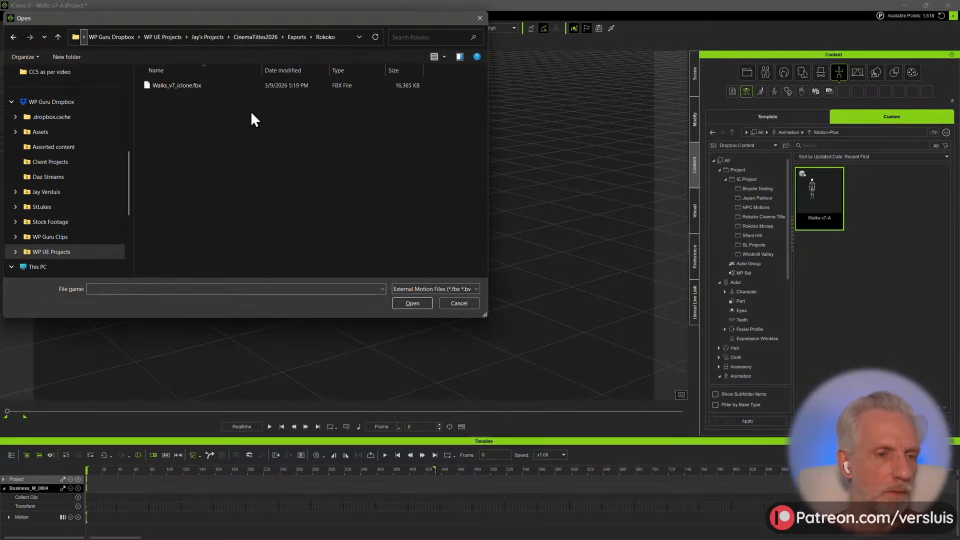
pyautogui.click(178, 85)
pyautogui.click(412, 303)
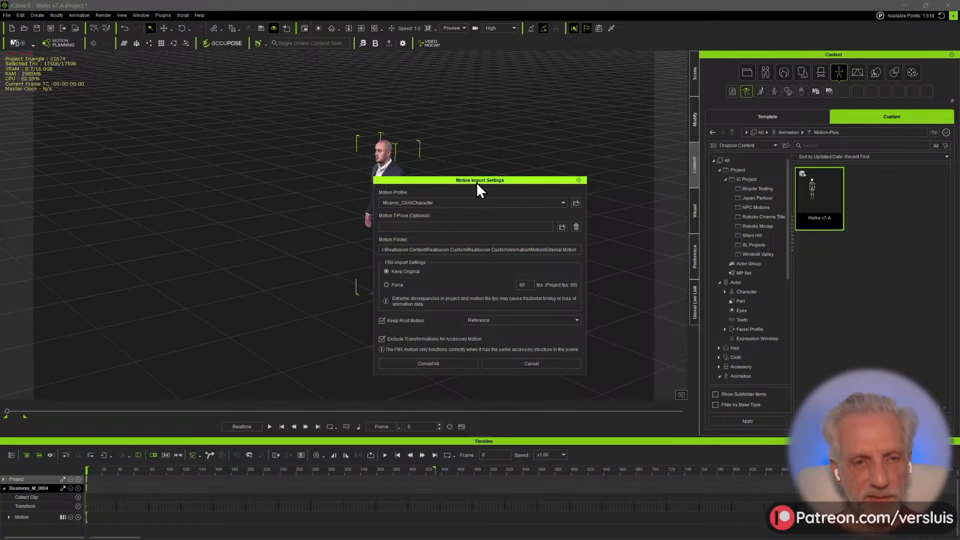
# - Assign Walks_v7_iclone.fbx as the optional motion T-pose in the motion import settings
pyautogui.moveTo(476, 181); pyautogui.dragTo(545, 136)
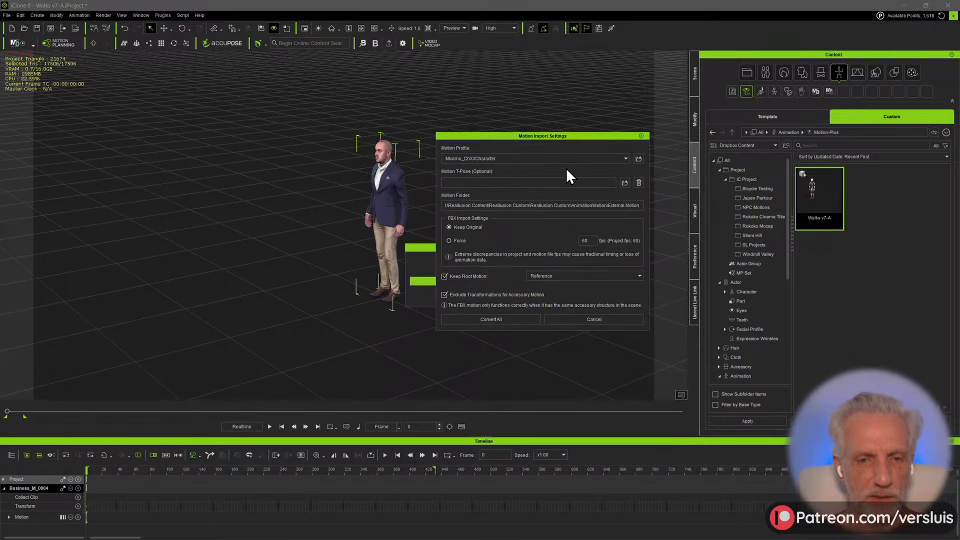
pyautogui.click(624, 182)
pyautogui.click(255, 86)
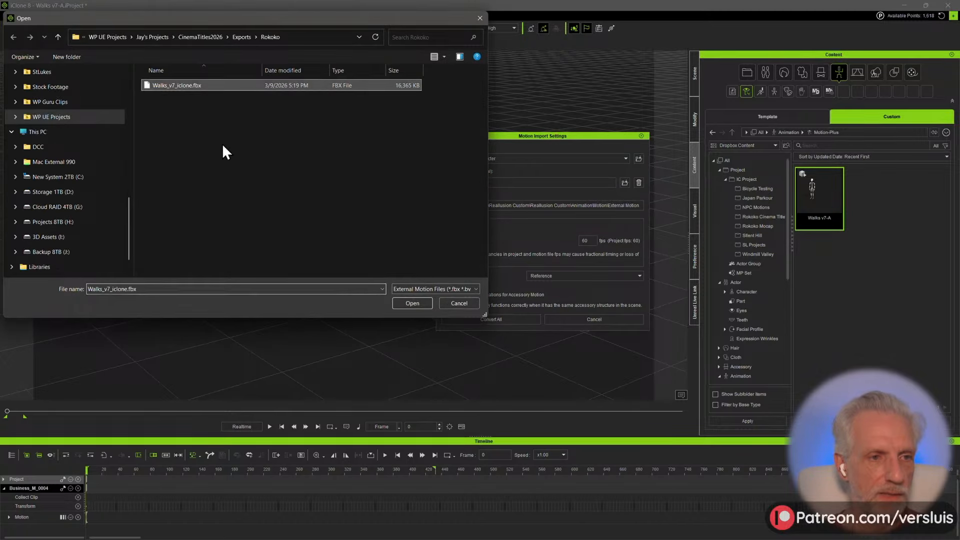
pyautogui.click(410, 303)
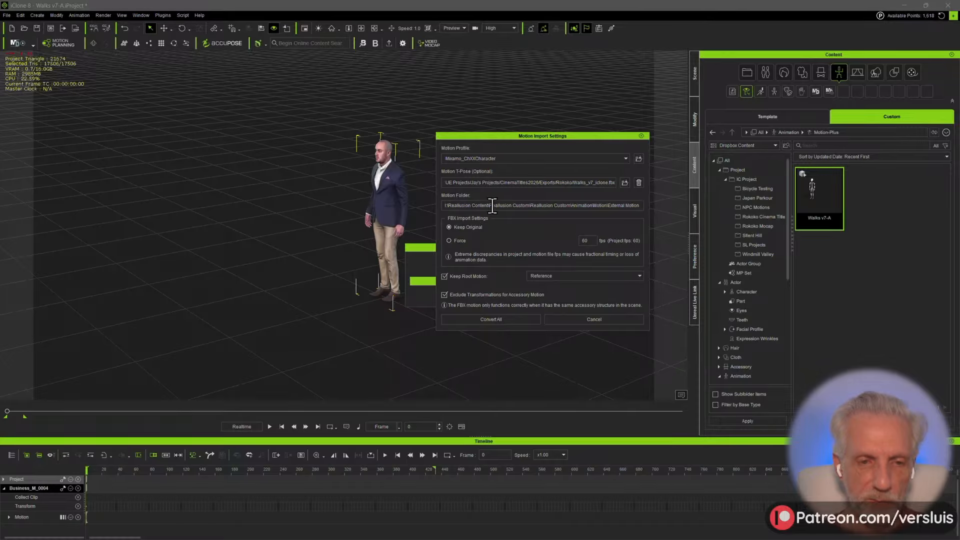
# - Set the motion profile to Rokoko and convert the external motion, keeping the original frame rate
pyautogui.click(626, 159)
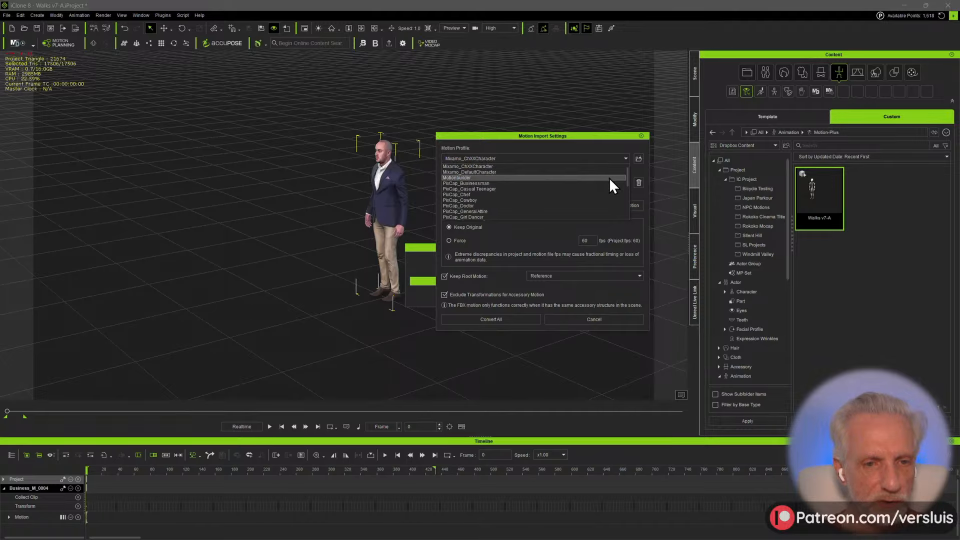
pyautogui.scroll(-4, 610, 178)
pyautogui.scroll(-1, 610, 179)
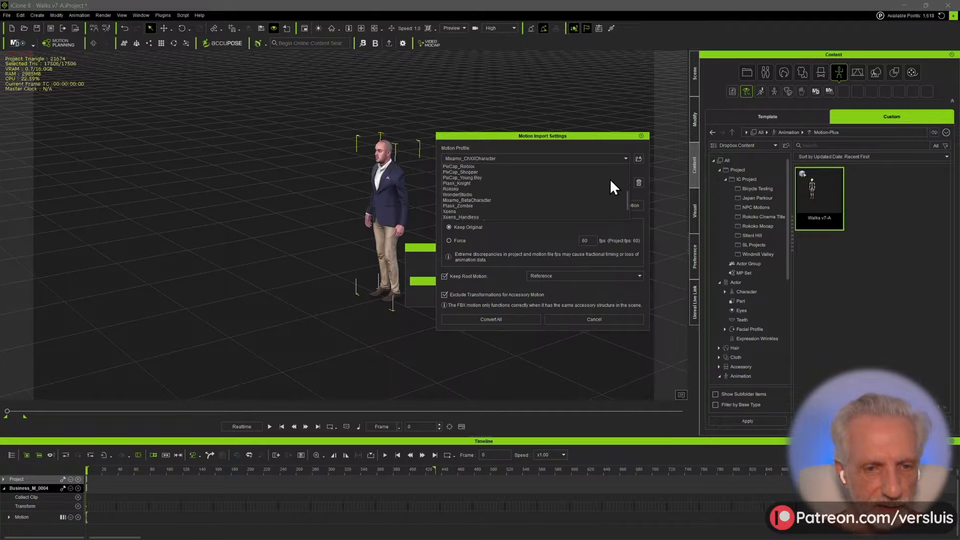
pyautogui.click(493, 189)
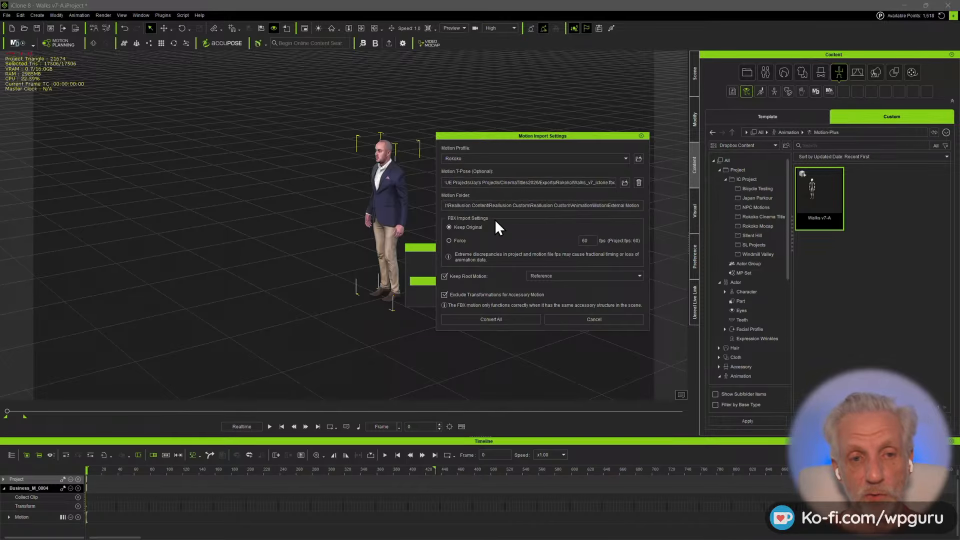
pyautogui.click(518, 320)
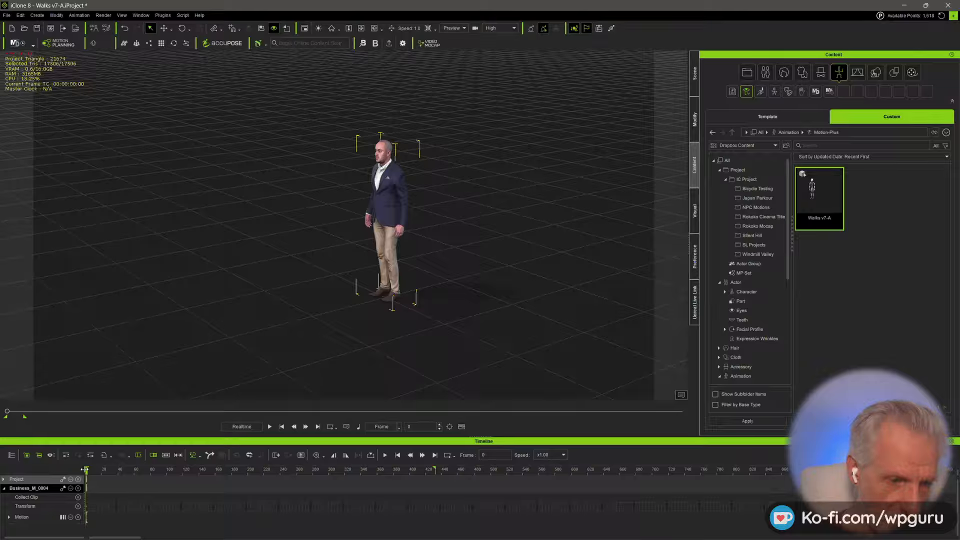
# - Remove the business actor and reload the Walks v7-A project from the Rokoko Cinema Titles folder, discarding the unsaved changes
pyautogui.moveTo(88, 469); pyautogui.dragTo(15, 474)
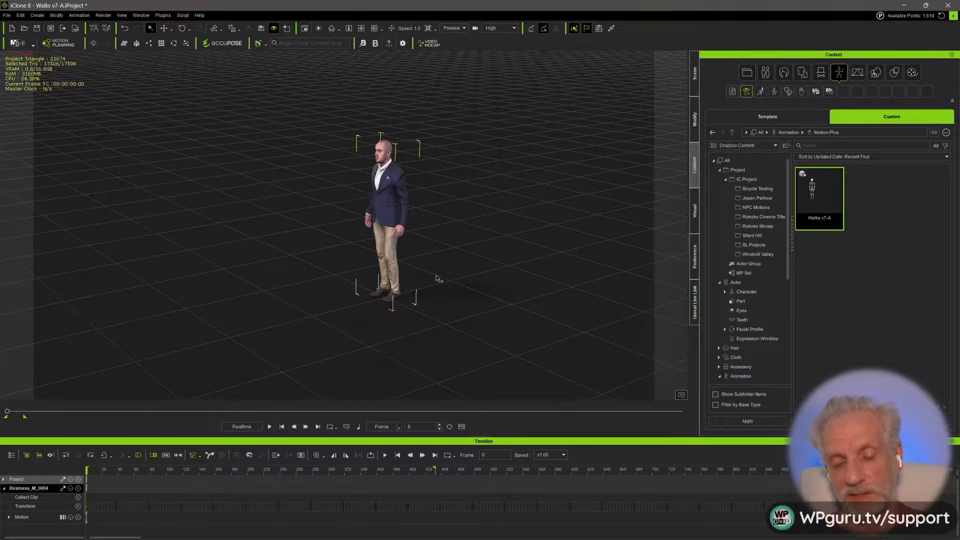
pyautogui.press('Delete')
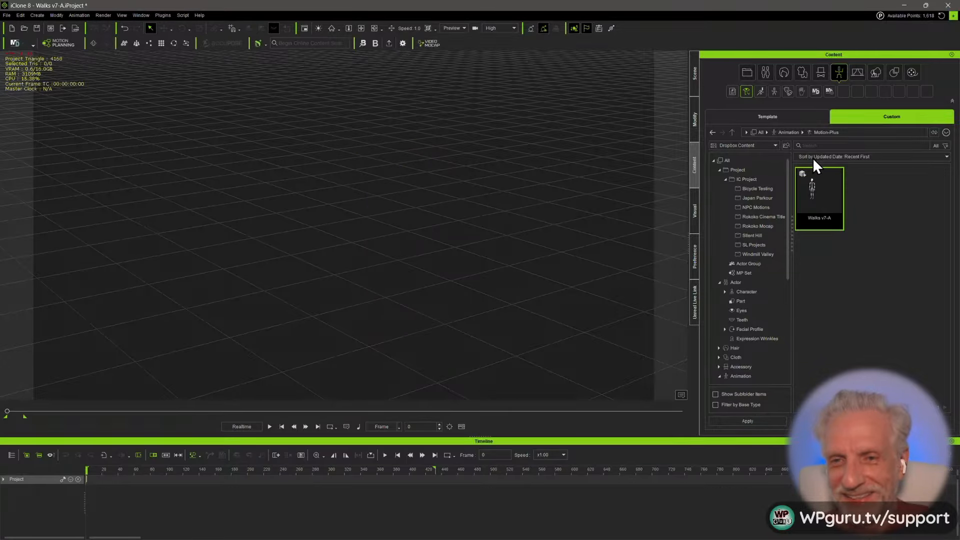
pyautogui.click(764, 217)
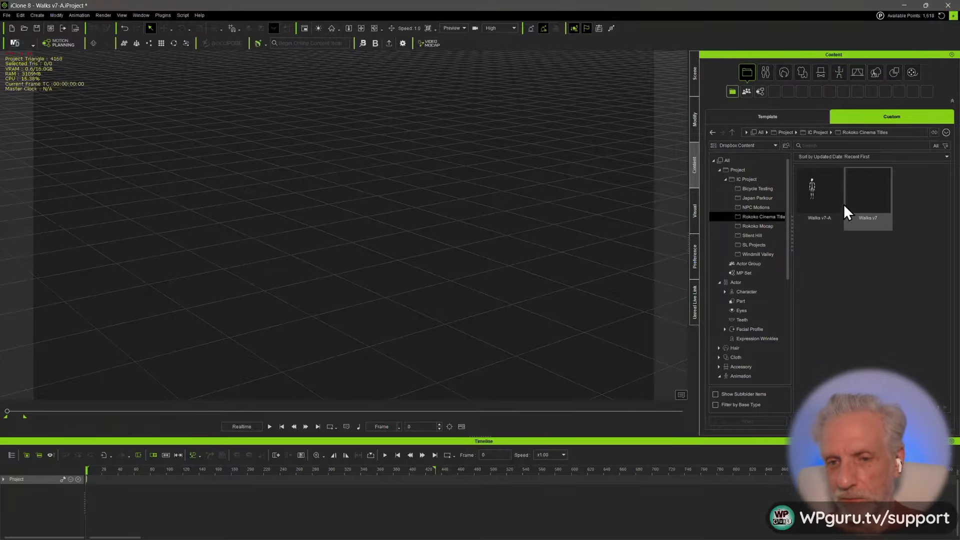
pyautogui.doubleClick(829, 202)
pyautogui.click(479, 294)
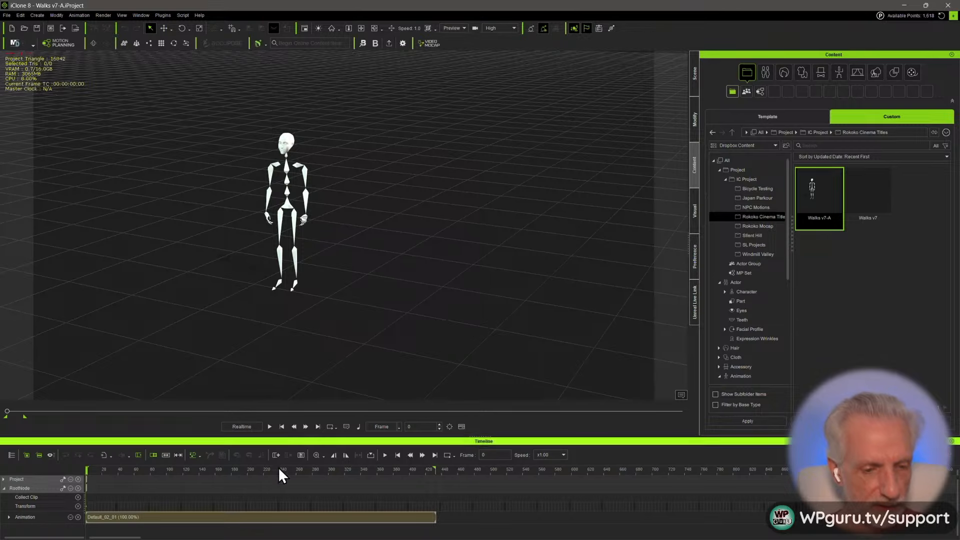
# - Mark a collect clip range covering the skeleton's entire animation and start saving it as a MotionPlus file
pyautogui.moveTo(440, 488); pyautogui.dragTo(381, 503)
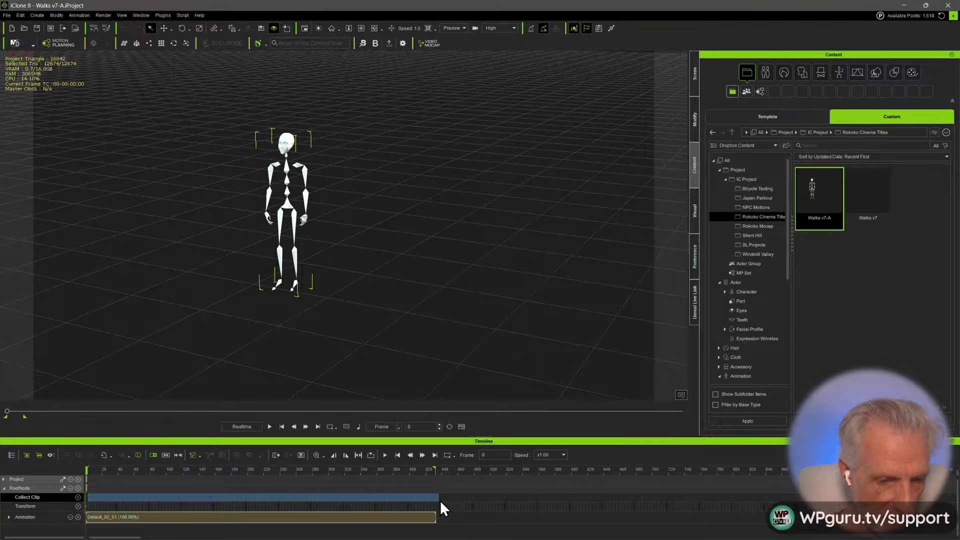
pyautogui.moveTo(448, 495); pyautogui.dragTo(453, 496)
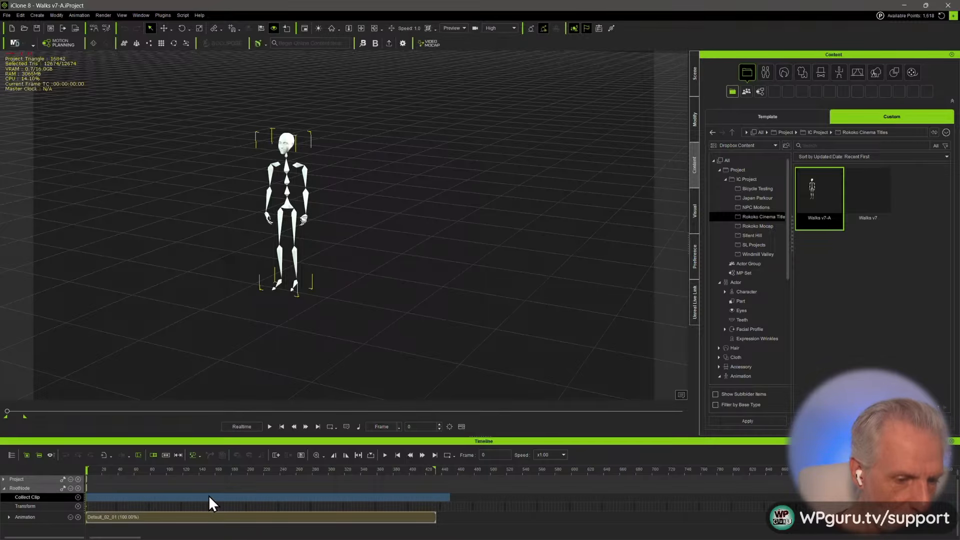
pyautogui.rightClick(208, 496)
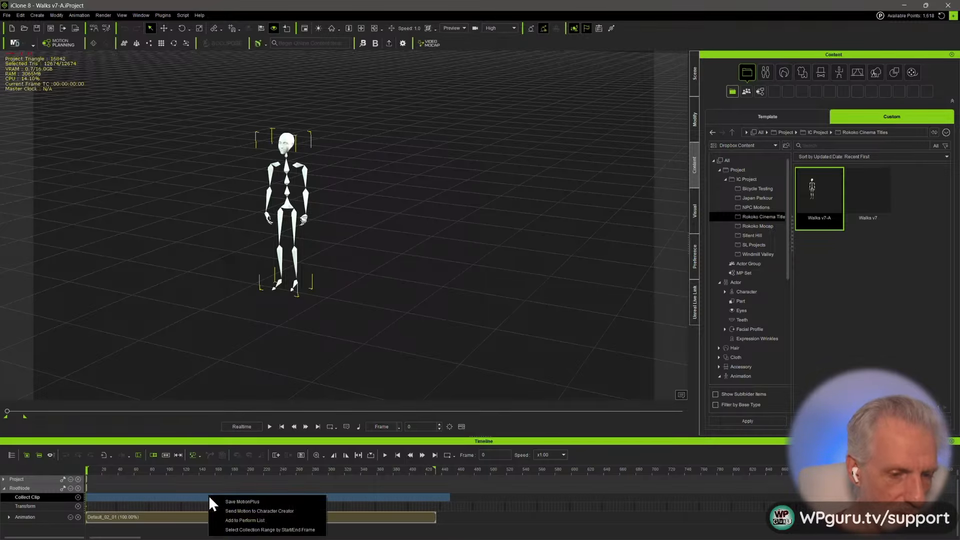
pyautogui.click(307, 502)
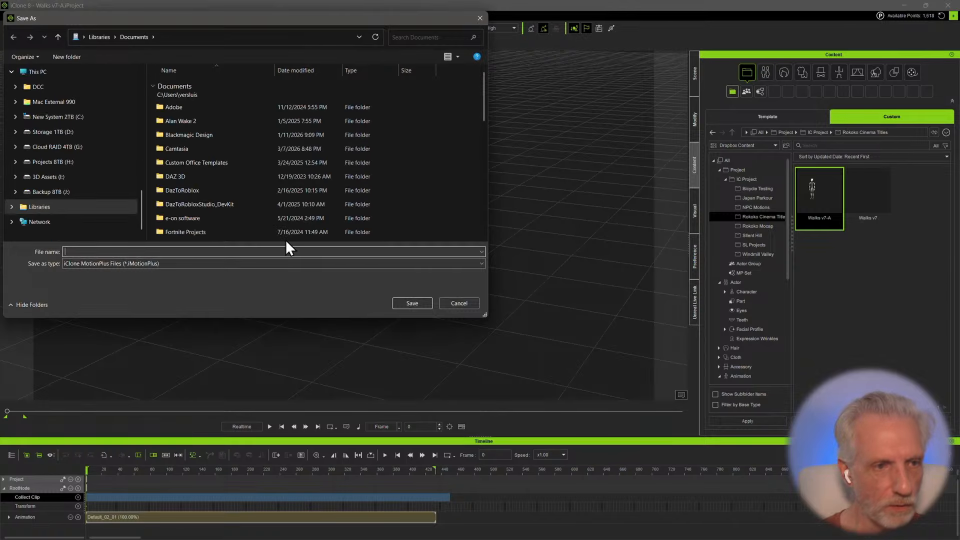
# - Save the MotionPlus file as Walks v7-A in CinemaTitles2026 > Exports > Rokoko, including prop motion, visibility and morph data
pyautogui.click(283, 37)
pyautogui.hotkey('ctrl', 'v')
pyautogui.press('Return')
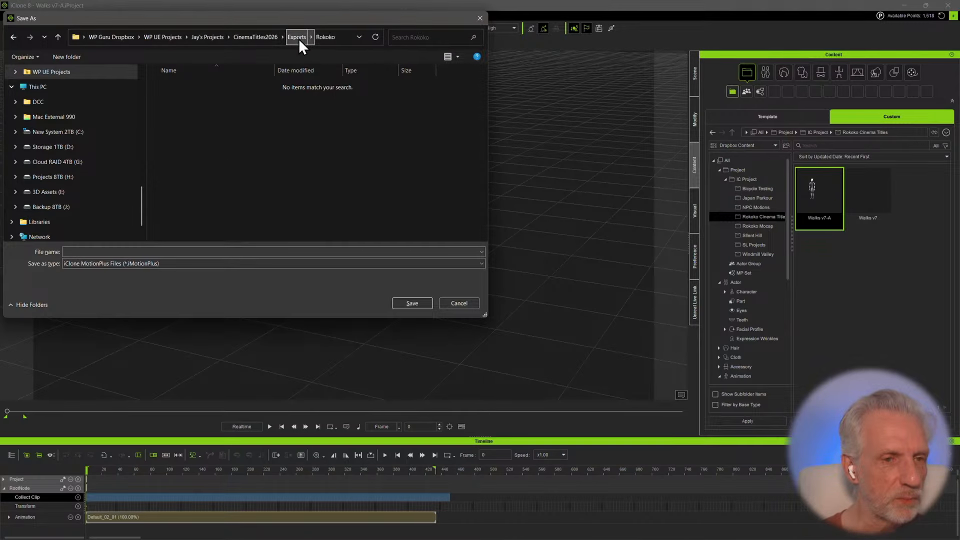
pyautogui.click(297, 37)
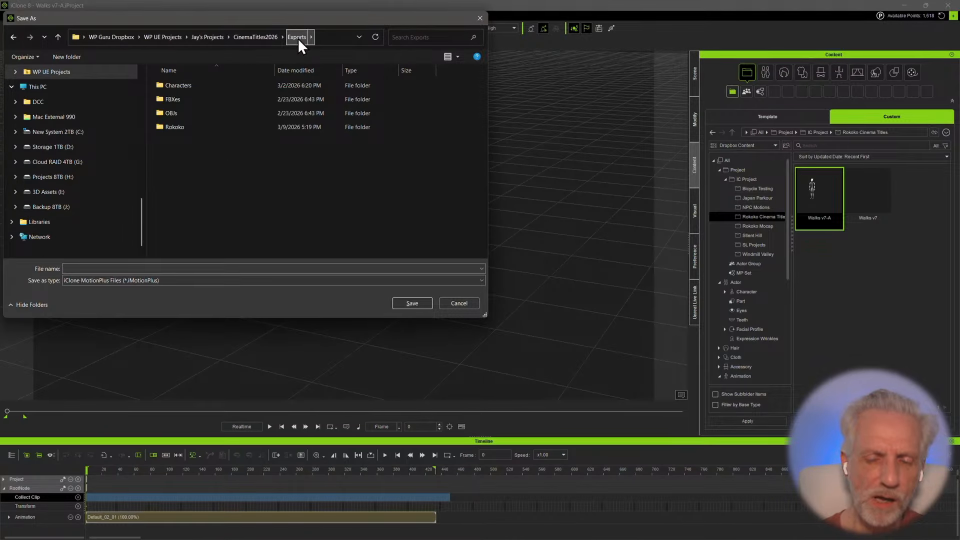
pyautogui.doubleClick(194, 127)
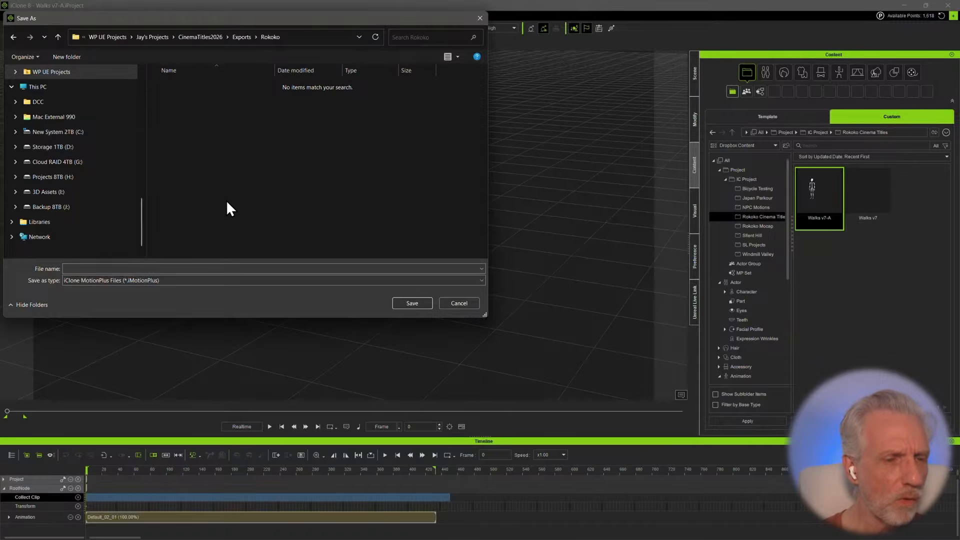
pyautogui.click(217, 269)
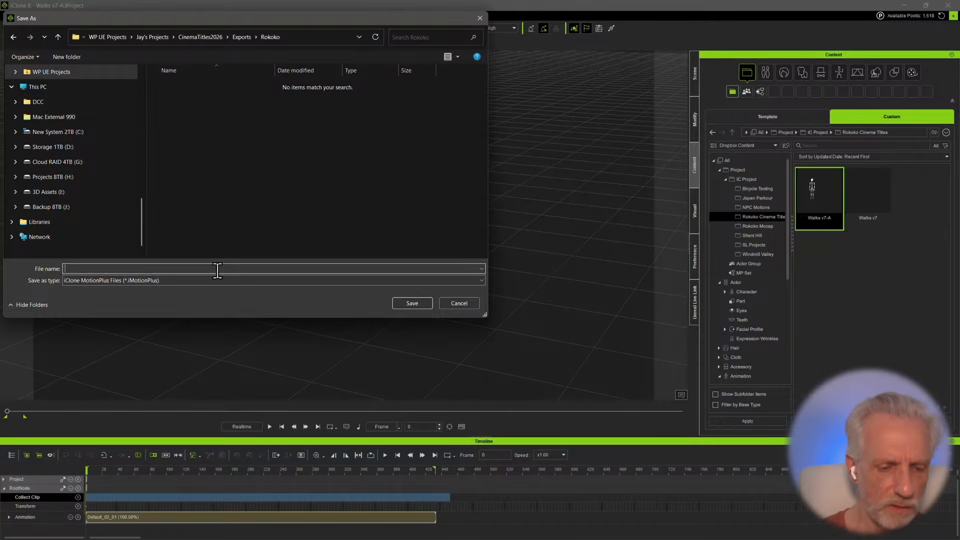
pyautogui.write('Walks v7')
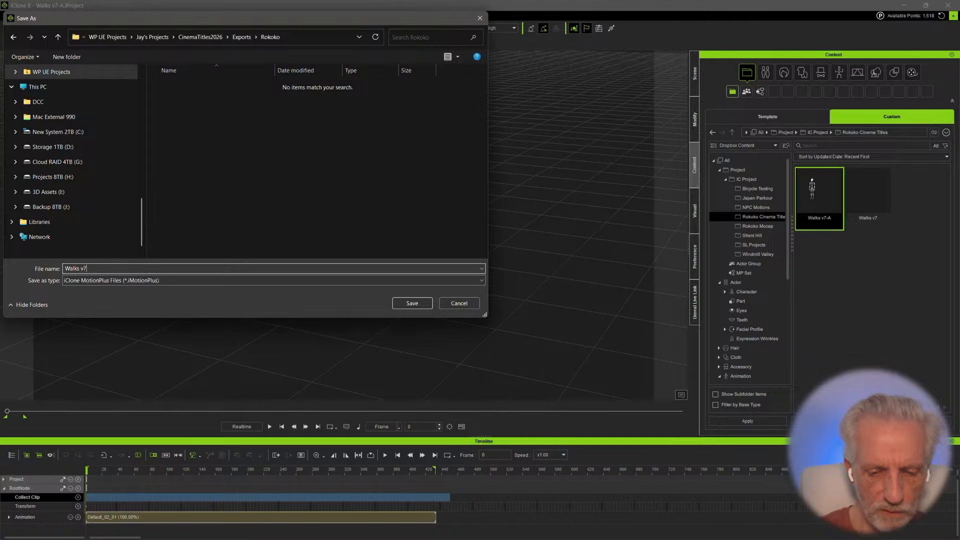
pyautogui.write('-A')
pyautogui.press('Return')
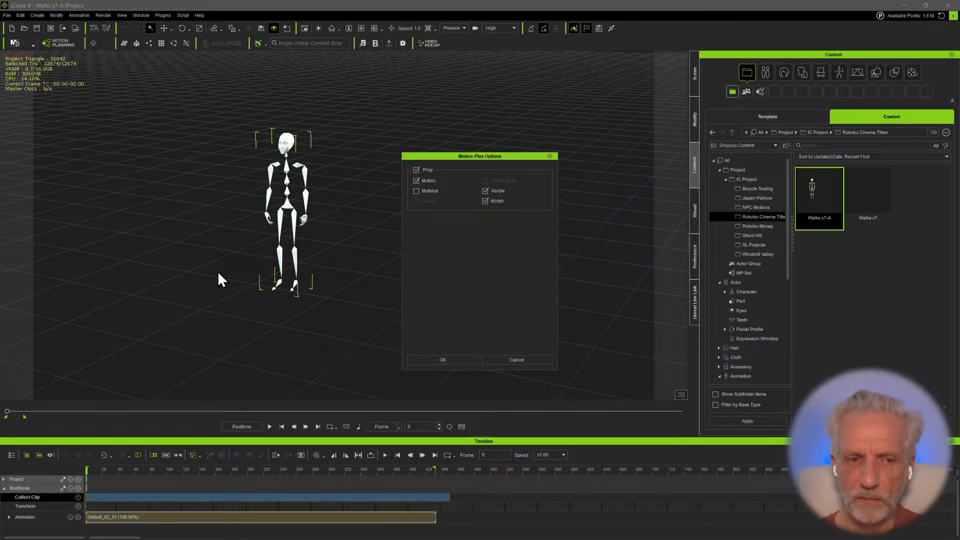
pyautogui.click(464, 361)
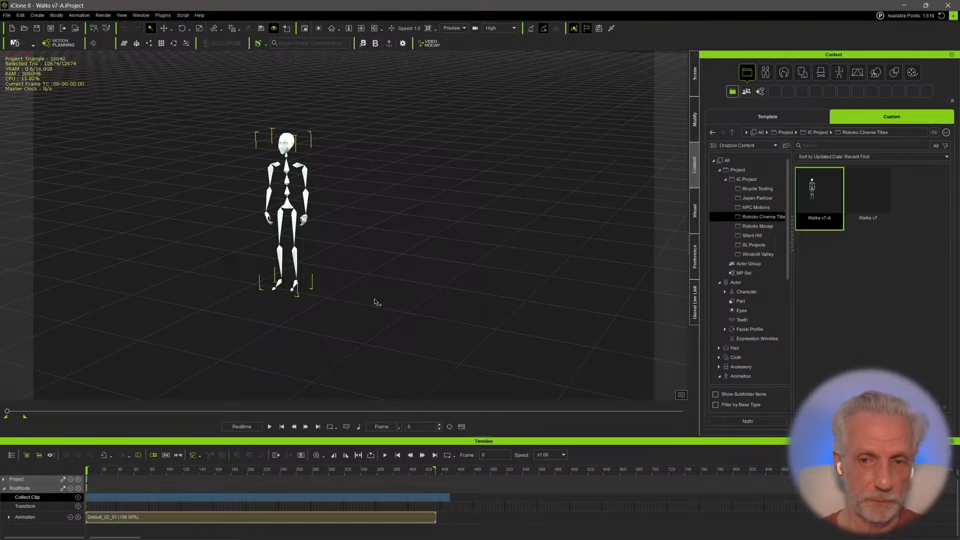
# - Add the Business_M_0004 actor from the Modern People Sampler templates to the scene
pyautogui.click(793, 121)
pyautogui.doubleClick(910, 242)
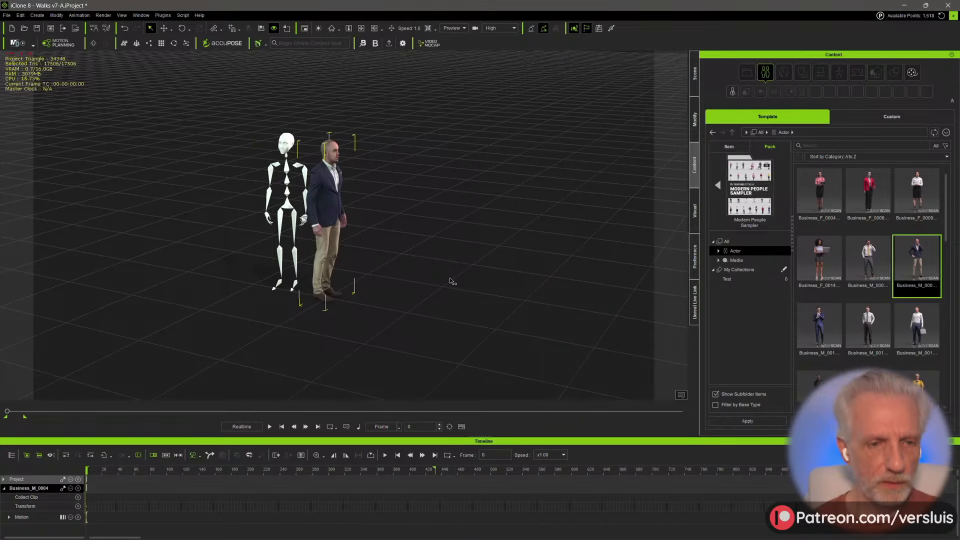
# - Try to apply the exported Walks v7-A MotionPlus file from the Rokoko exports folder to the business actor
pyautogui.click(892, 120)
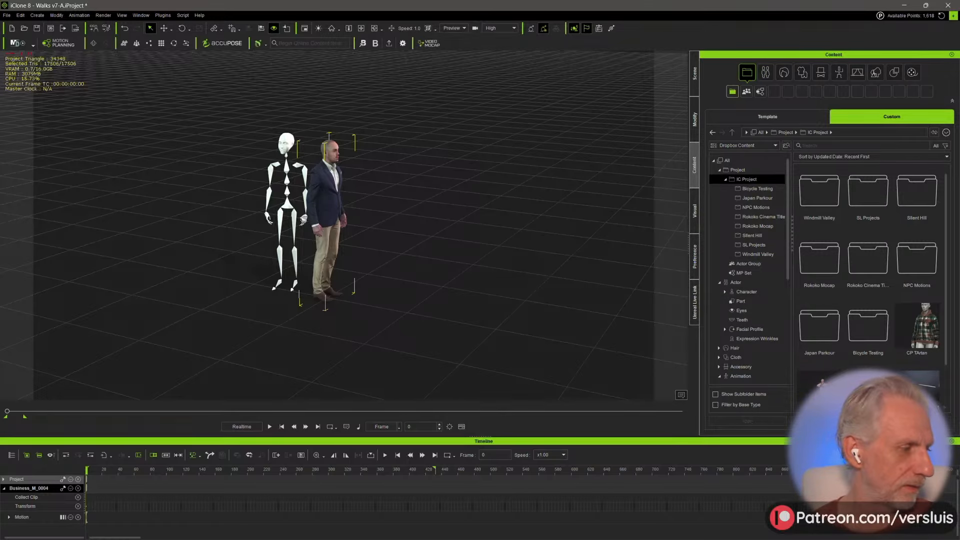
pyautogui.hotkey('alt', 'Tab')
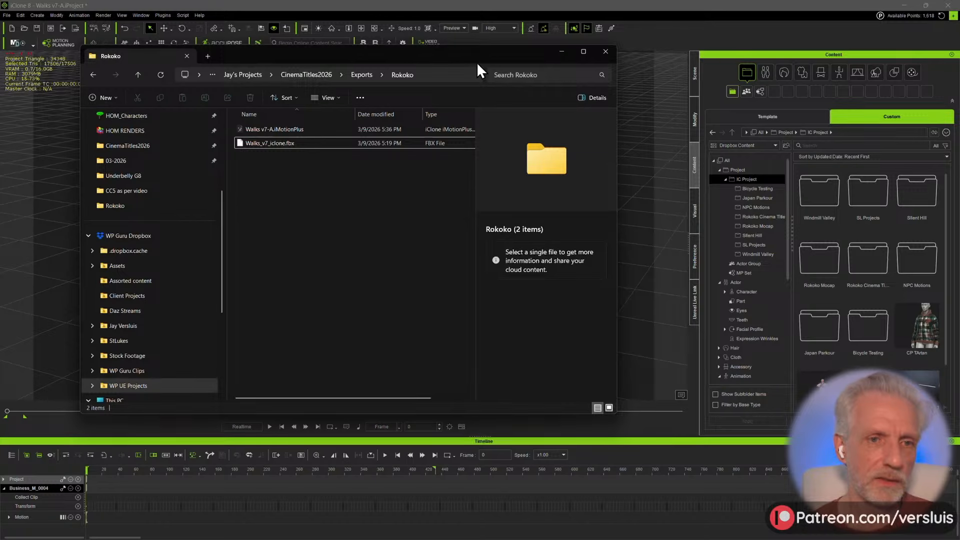
pyautogui.moveTo(473, 58); pyautogui.dragTo(0, 60)
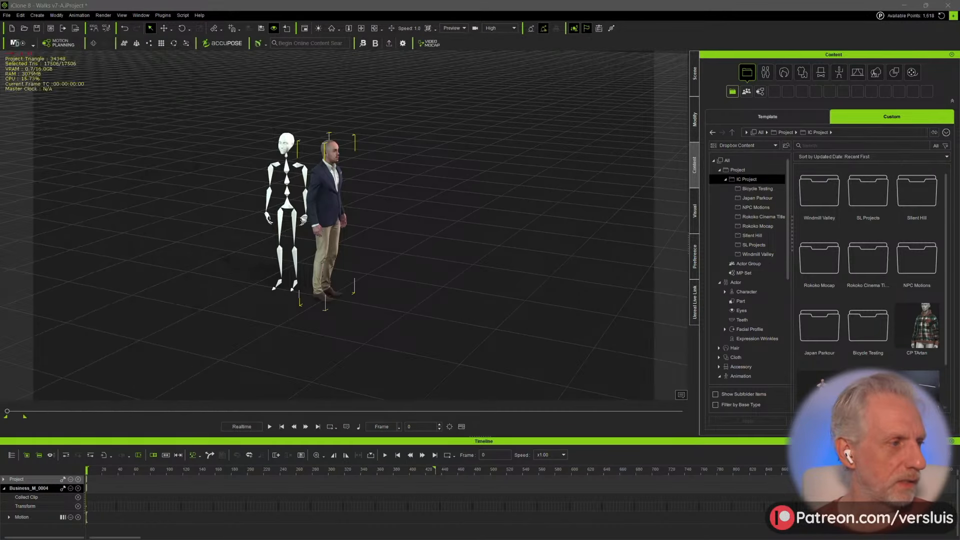
pyautogui.moveTo(351, 215); pyautogui.dragTo(328, 209)
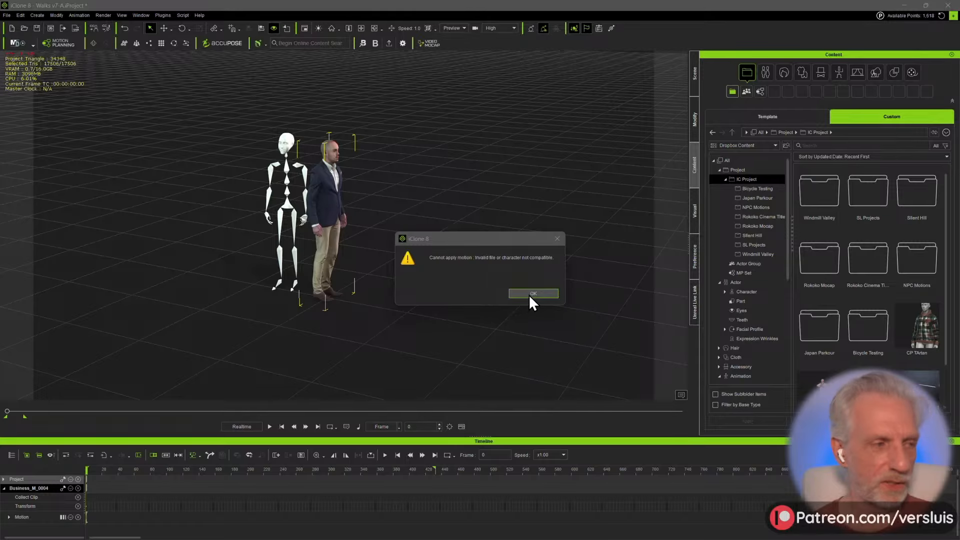
pyautogui.click(529, 295)
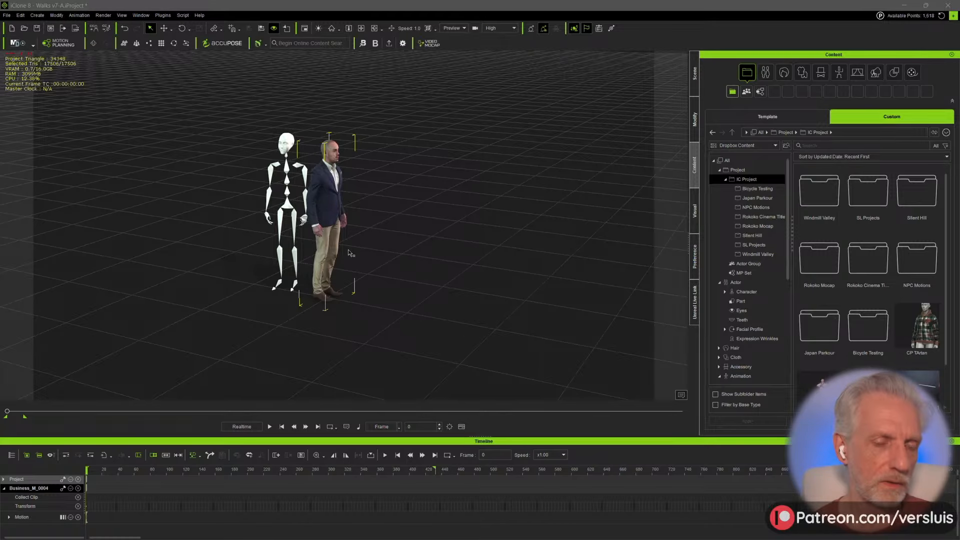
# - Delete the white skeleton standing beside the business actor
pyautogui.moveTo(351, 253); pyautogui.dragTo(332, 235, button='right')
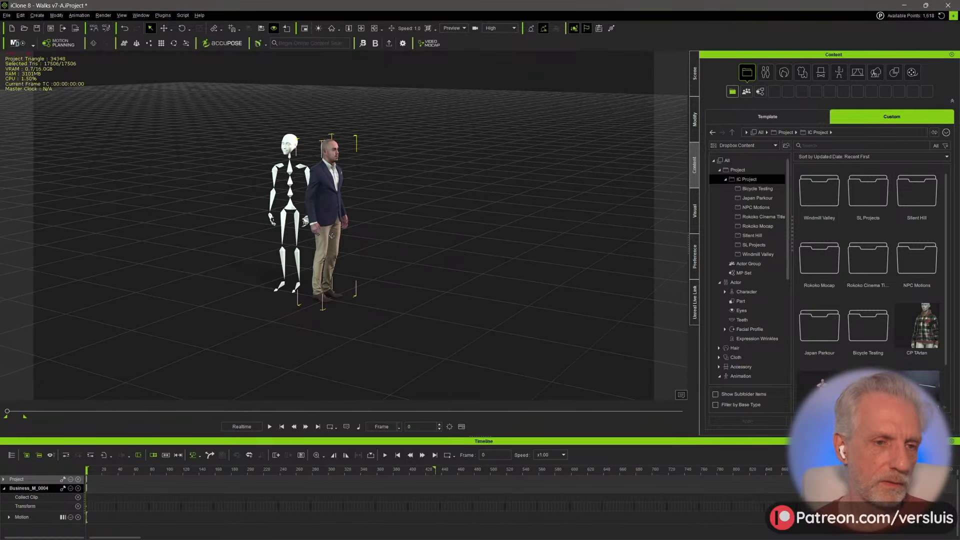
pyautogui.click(293, 218)
pyautogui.press('Delete')
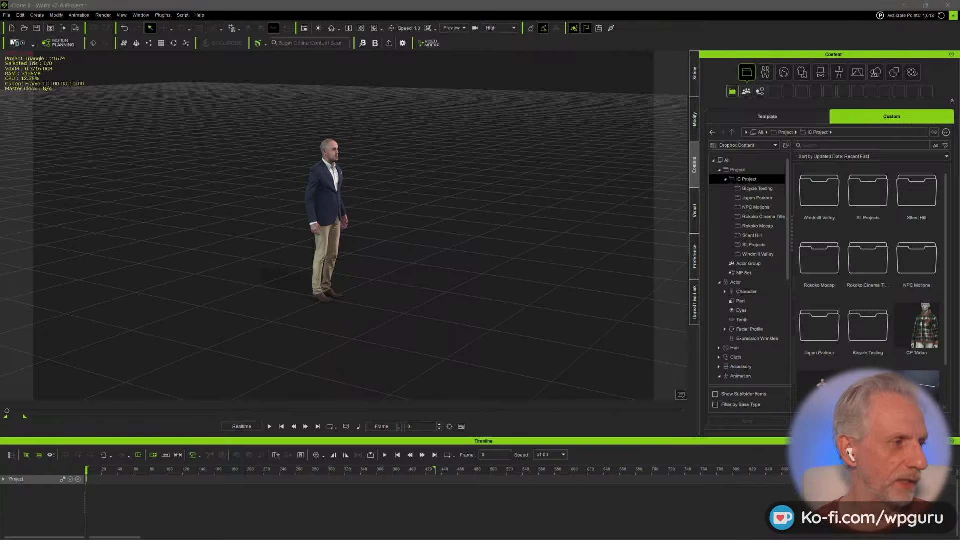
# - Apply Walks_v7_iclone.fbx from the exports folder directly to the business actor and convert it, keeping the original frame rate
pyautogui.moveTo(150, 232); pyautogui.dragTo(326, 209)
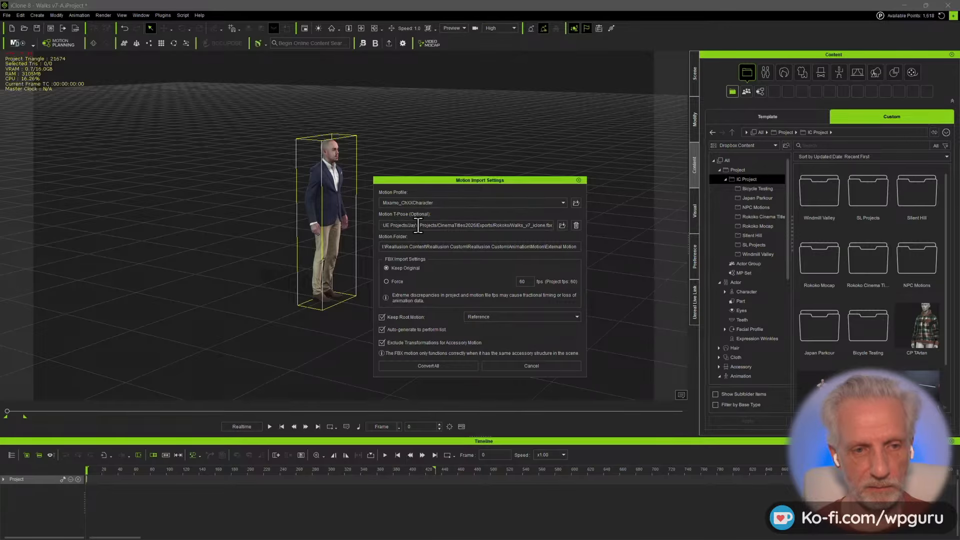
pyautogui.click(449, 365)
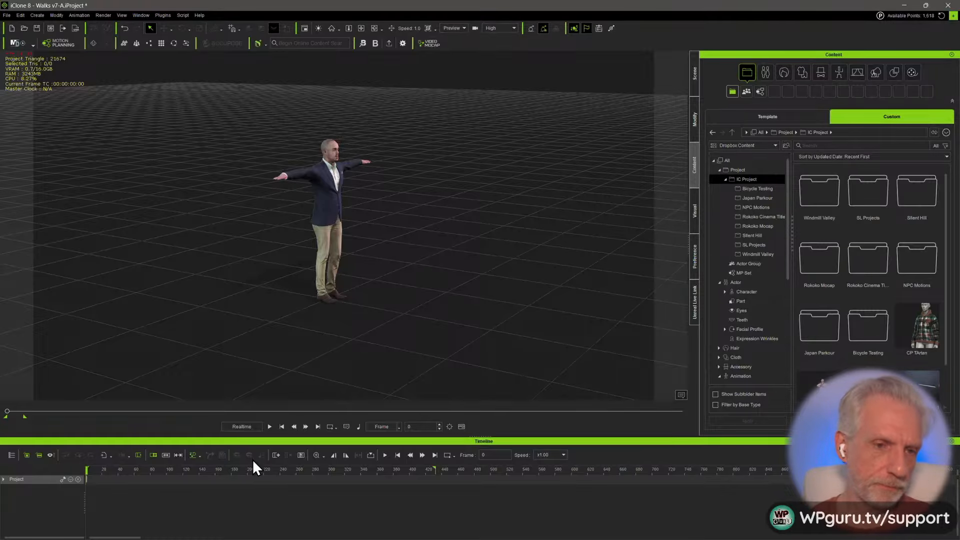
# - Examine the converted walk motion on the business actor by scrubbing the timeline and viewing it from different angles
pyautogui.scroll(3, 337, 236)
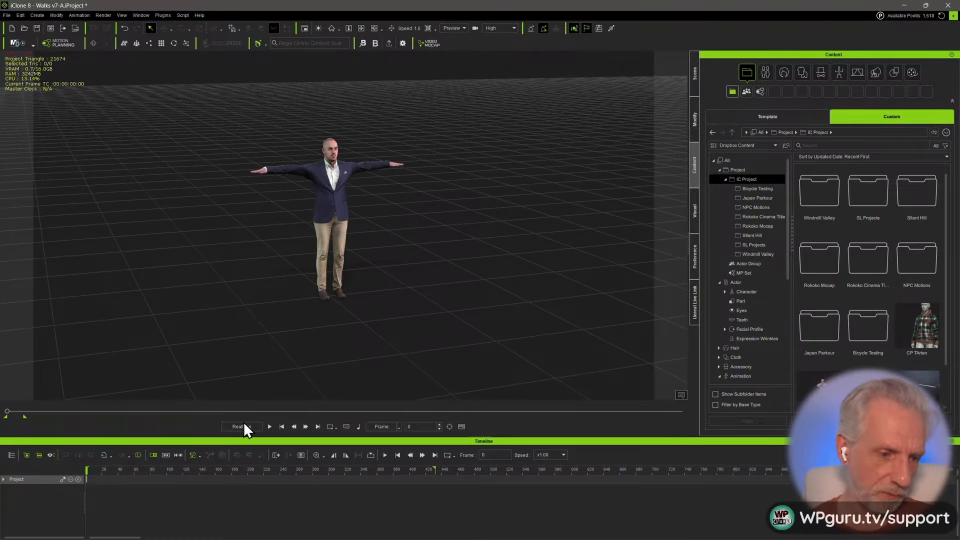
pyautogui.click(4, 479)
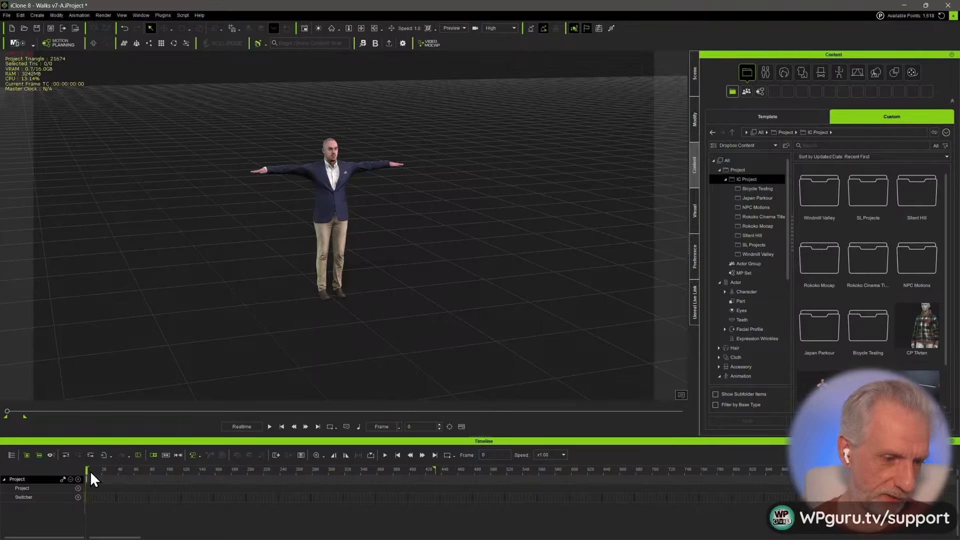
pyautogui.moveTo(90, 470); pyautogui.dragTo(286, 488)
pyautogui.moveTo(281, 388); pyautogui.dragTo(452, 322, button='right')
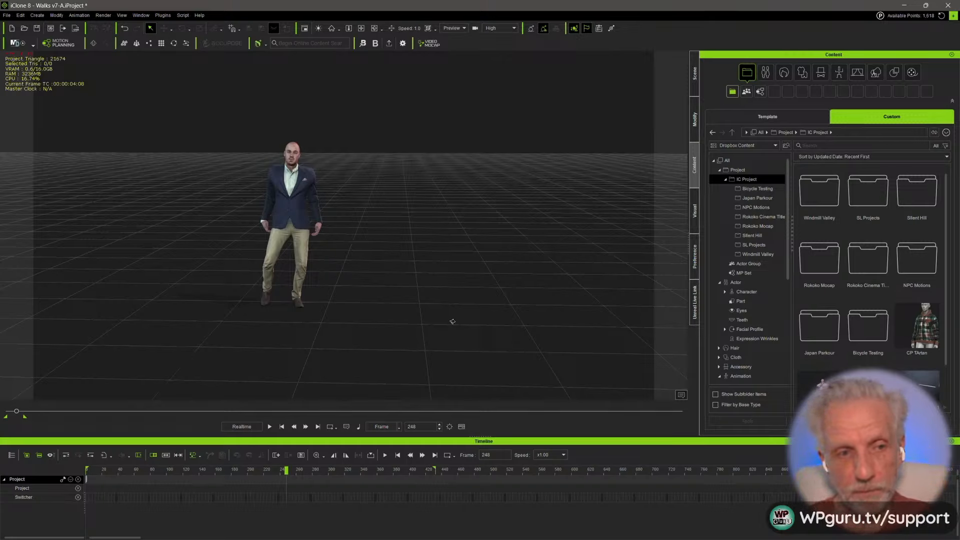
pyautogui.click(301, 209)
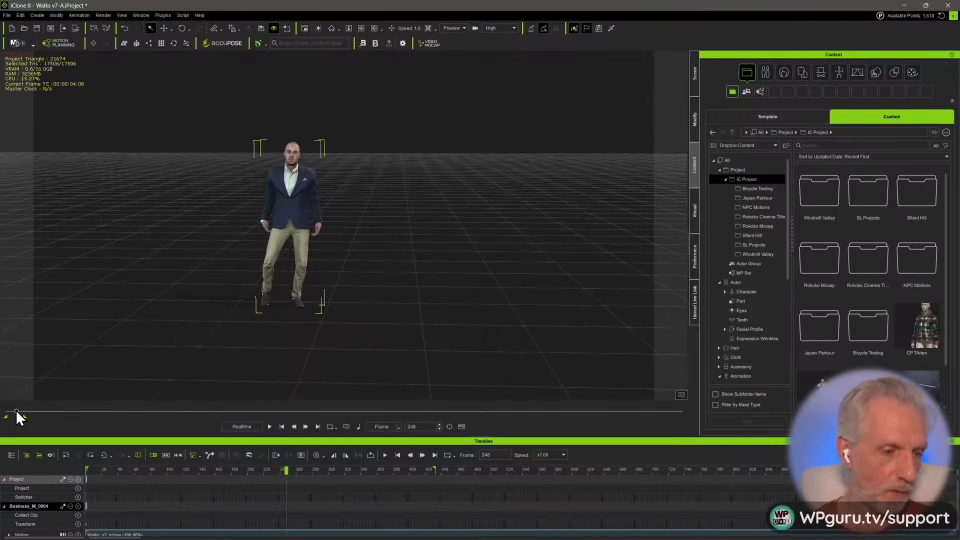
pyautogui.click(4, 479)
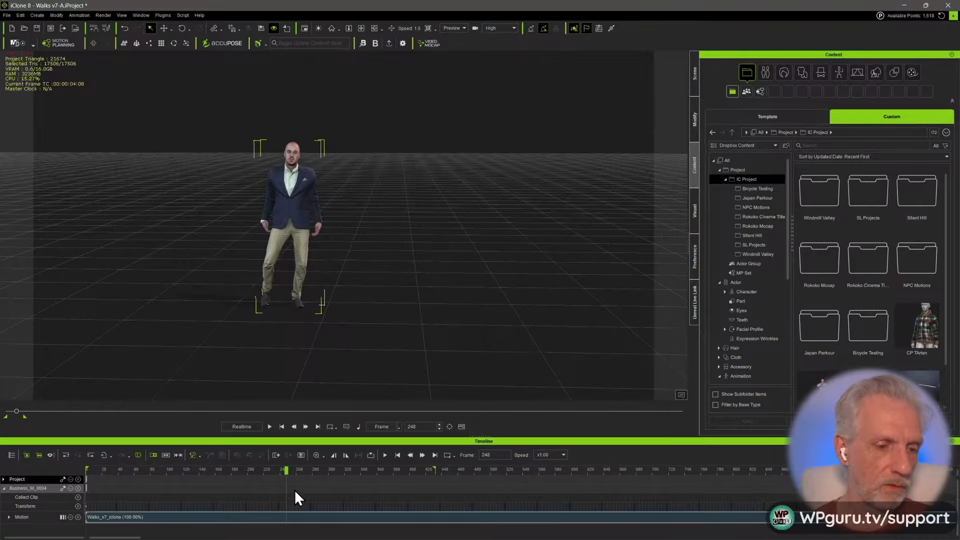
pyautogui.moveTo(287, 469); pyautogui.dragTo(156, 489)
pyautogui.moveTo(190, 380); pyautogui.dragTo(226, 302, button='right')
pyautogui.moveTo(226, 302); pyautogui.dragTo(444, 271, button='middle')
# - Save the scene with the animated business actor over the Walks v7 project in the Rokoko Cinema Titles folder
pyautogui.click(694, 119)
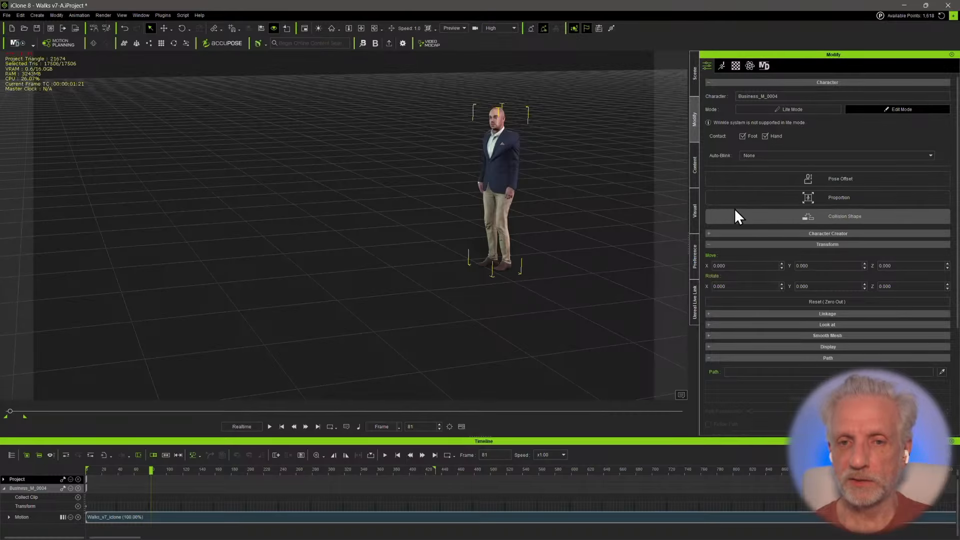
pyautogui.click(697, 164)
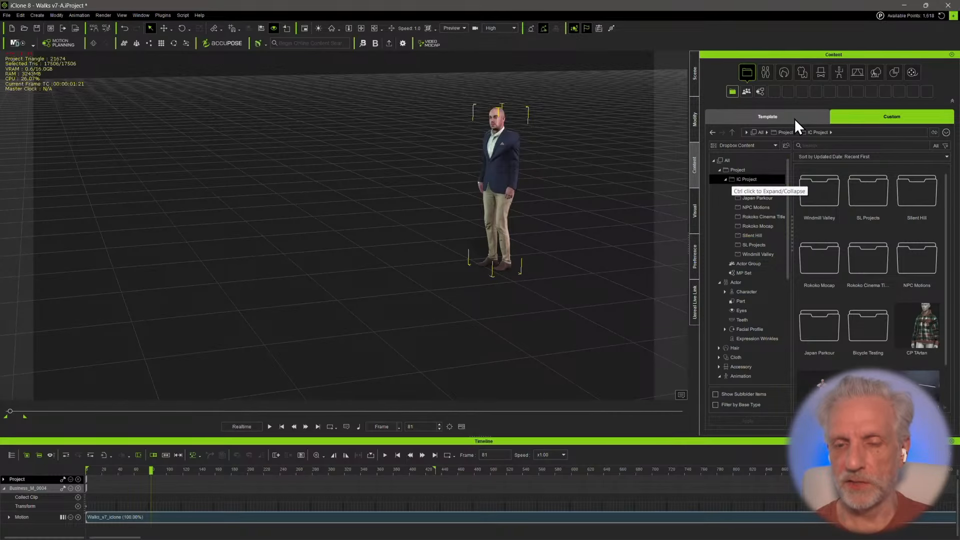
pyautogui.click(765, 217)
pyautogui.doubleClick(868, 192)
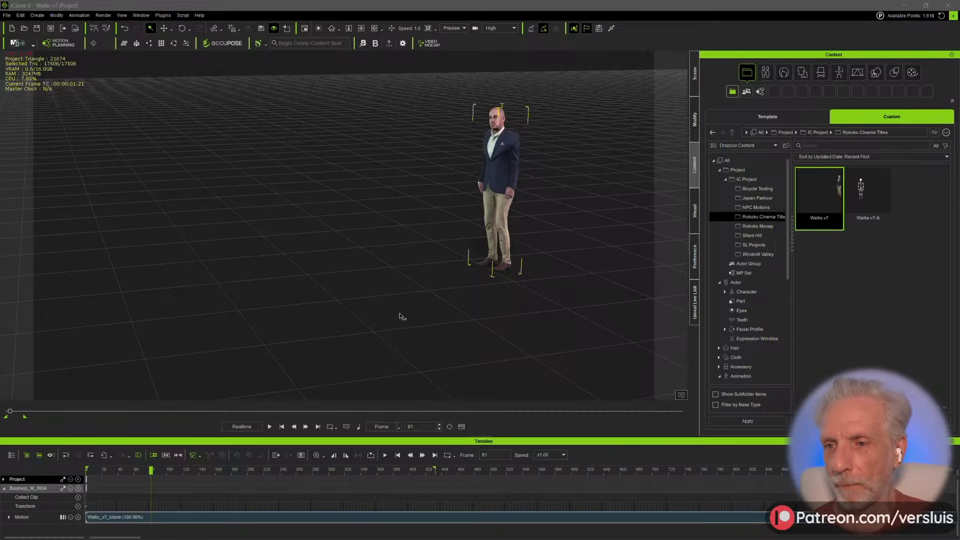
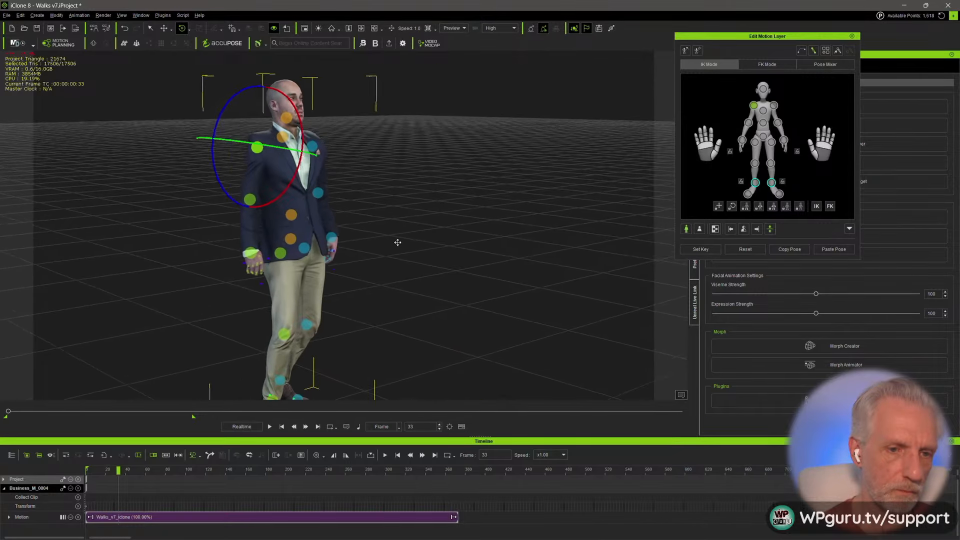
pyautogui.moveTo(397, 242); pyautogui.dragTo(403, 284, button='right')
pyautogui.moveTo(384, 295); pyautogui.dragTo(397, 254, button='middle')
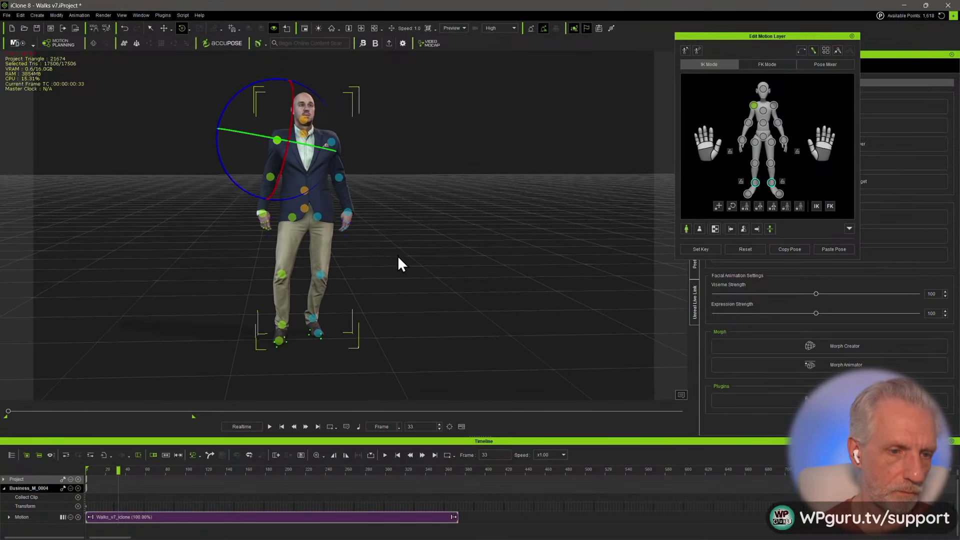
# - Play the walk motion from the front and side and shorten the playback range to the end of the Walks_v7_iclone clip
pyautogui.press('space')
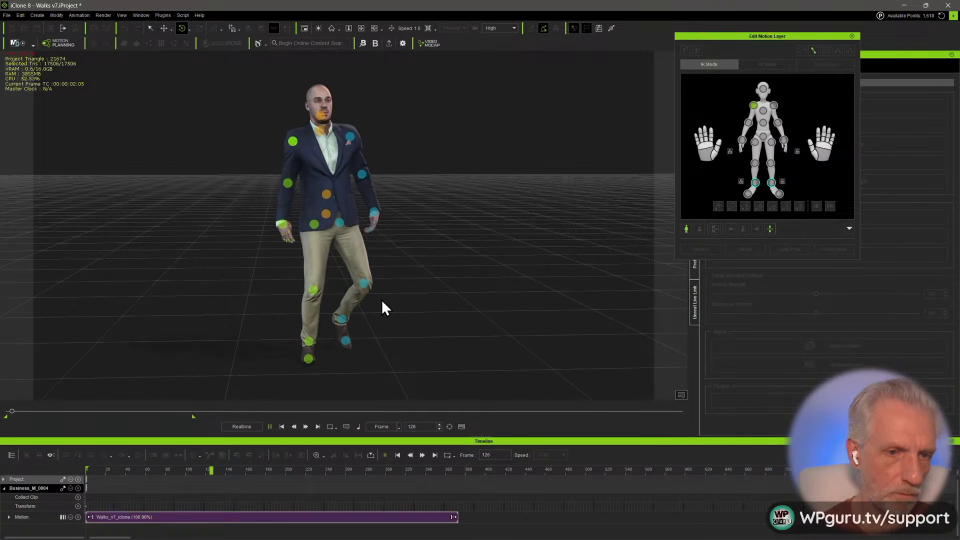
pyautogui.moveTo(388, 299); pyautogui.dragTo(260, 275, button='right')
pyautogui.moveTo(193, 416); pyautogui.dragTo(22, 416)
pyautogui.click(271, 517)
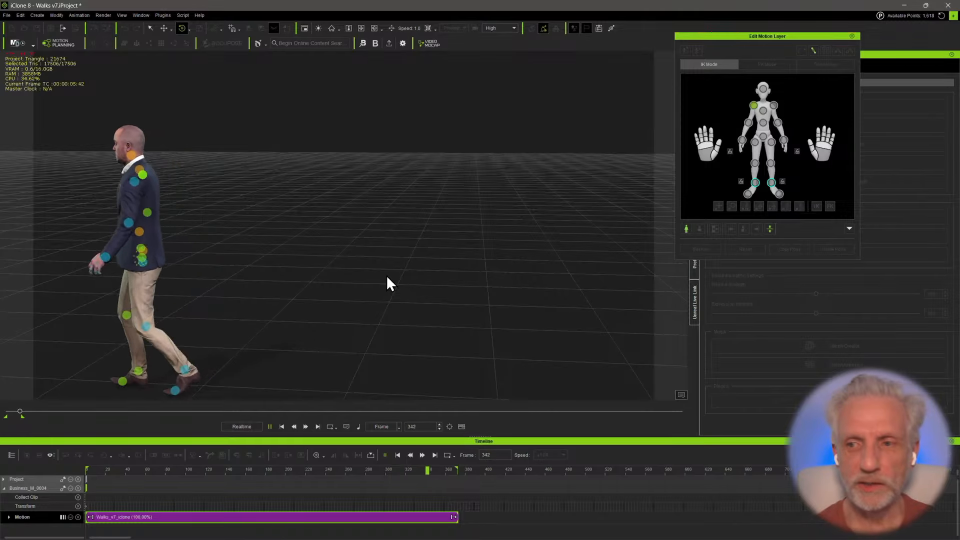
# - Review the business actor's walk across the shortened playback range, pausing mid-walk to look at the pose from another angle
pyautogui.press('space')
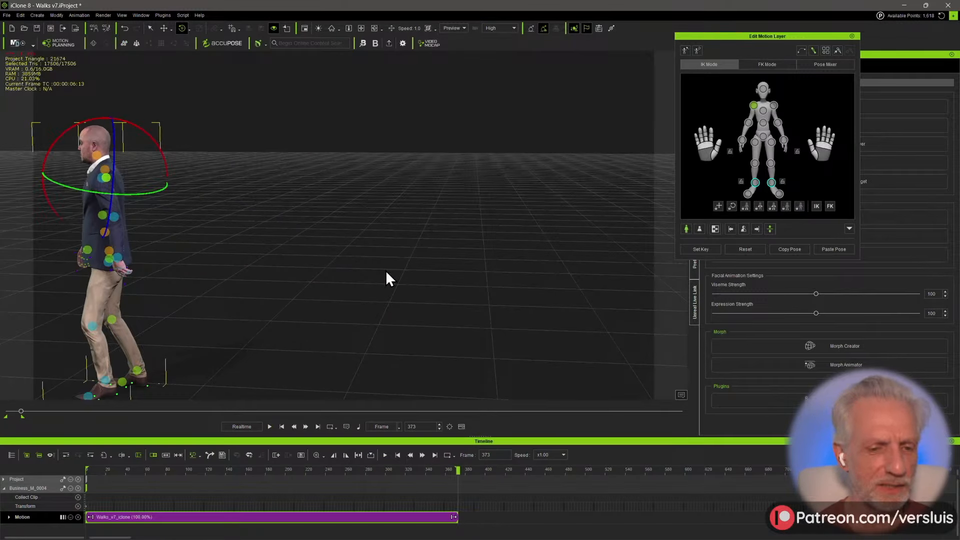
pyautogui.press('space')
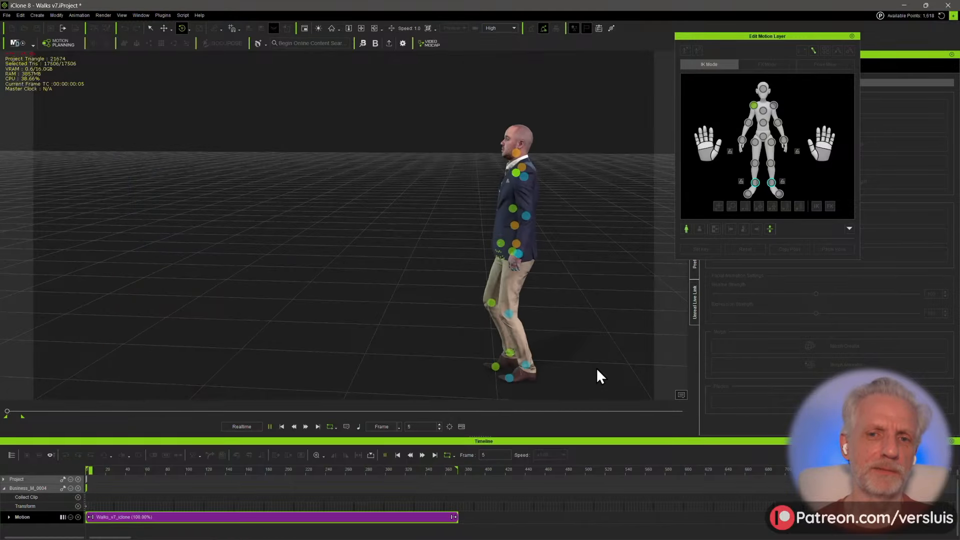
pyautogui.press('space')
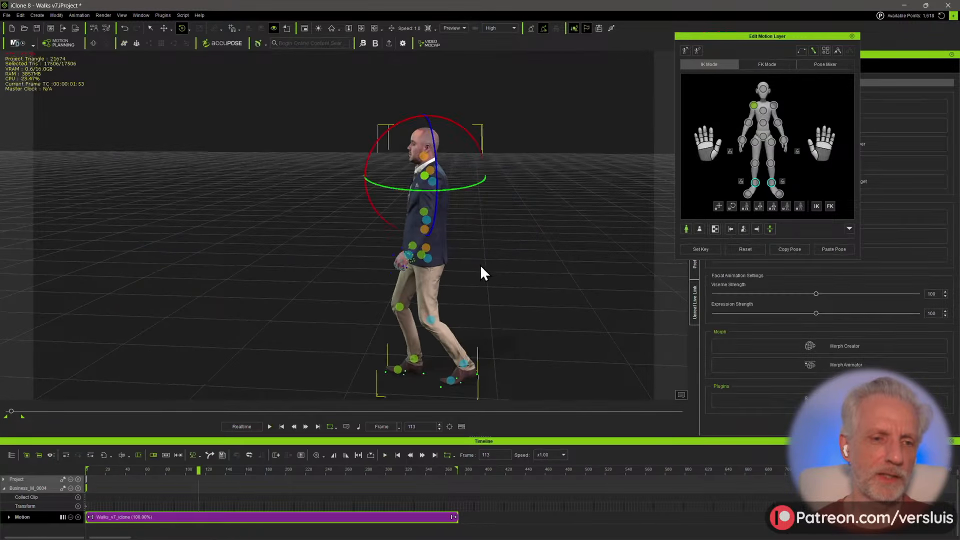
pyautogui.moveTo(480, 265); pyautogui.dragTo(497, 262, button='right')
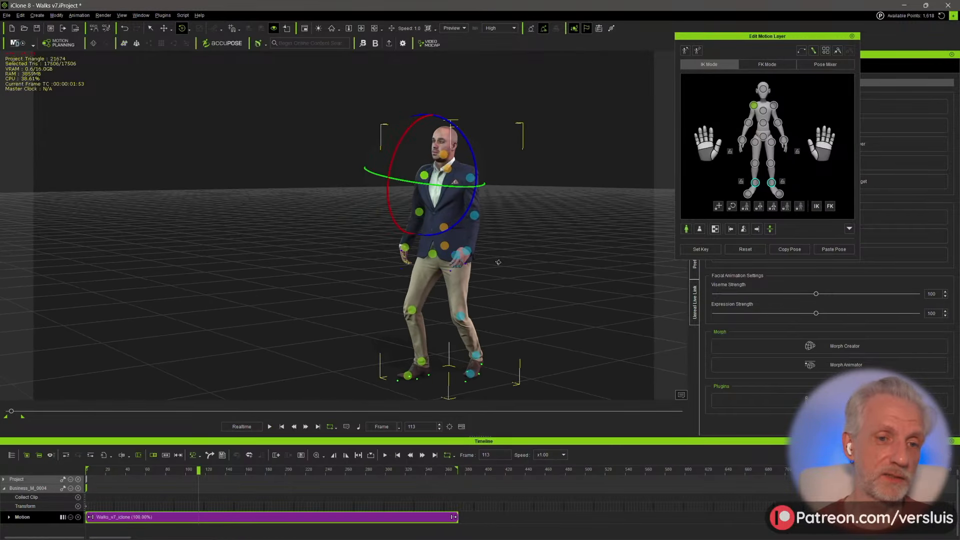
# - Close the motion layer editor and mark a Collect Clip range covering the actor's entire Walks_v7_iclone motion
pyautogui.click(851, 36)
pyautogui.moveTo(444, 300); pyautogui.dragTo(445, 321, button='right')
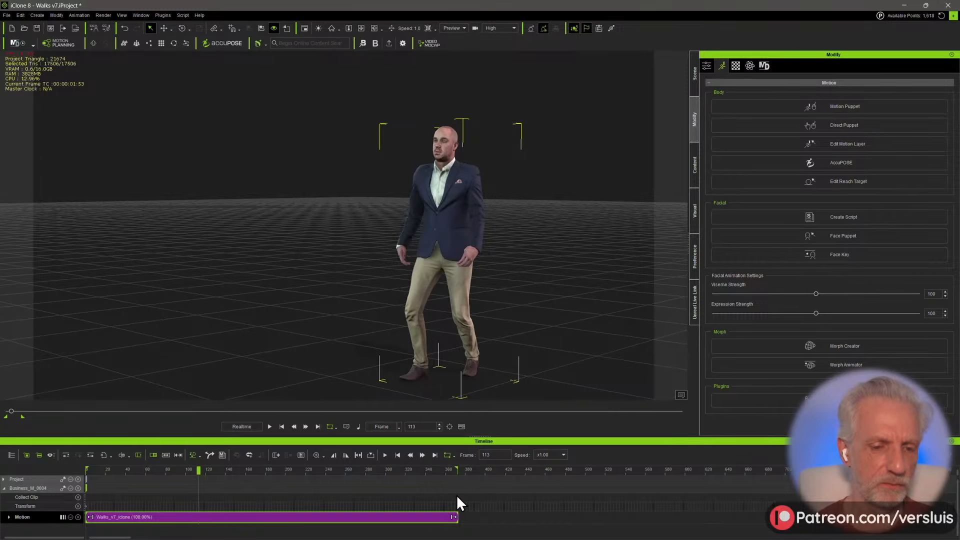
pyautogui.moveTo(464, 497); pyautogui.dragTo(63, 497)
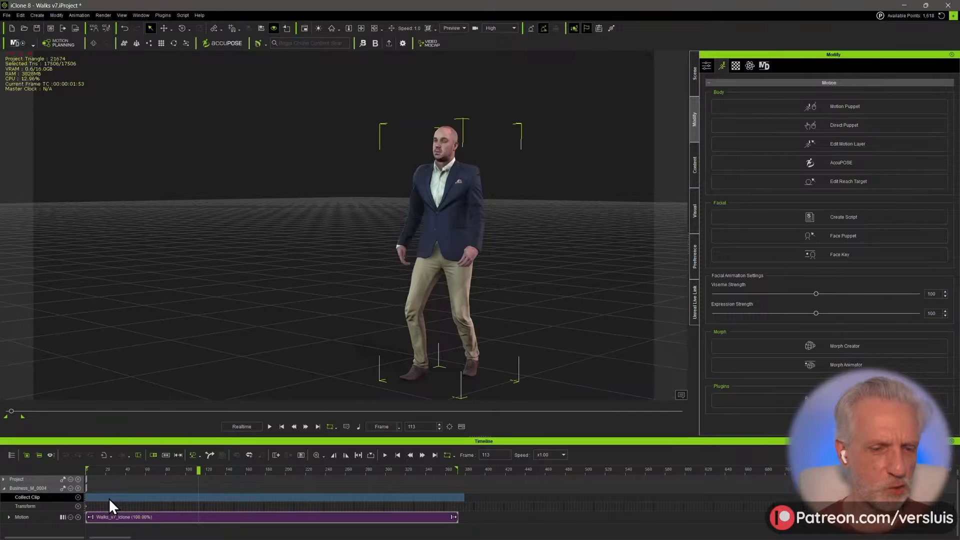
# - Save the collected clip as a motion named Walks v7-A in the custom Rokoko Breakuuts motion folder
pyautogui.click(696, 170)
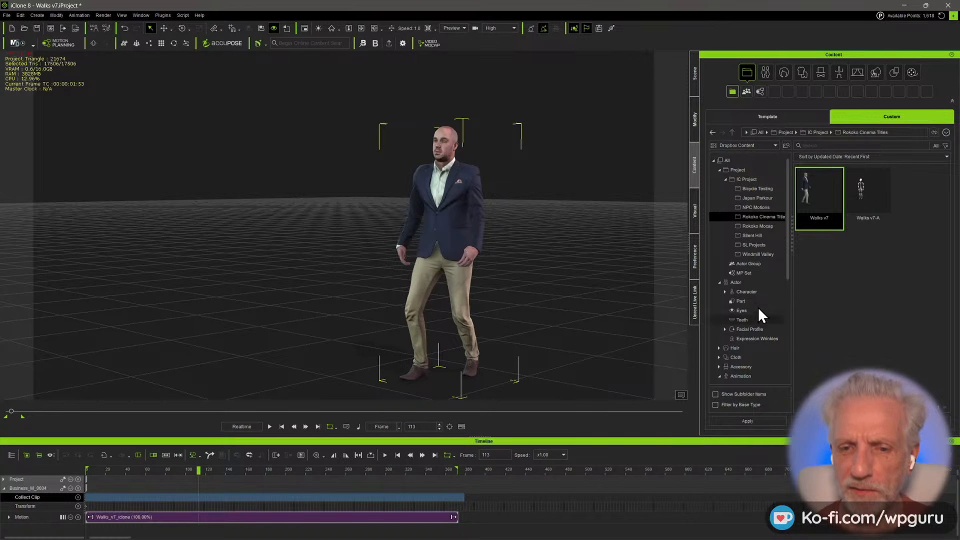
pyautogui.click(841, 73)
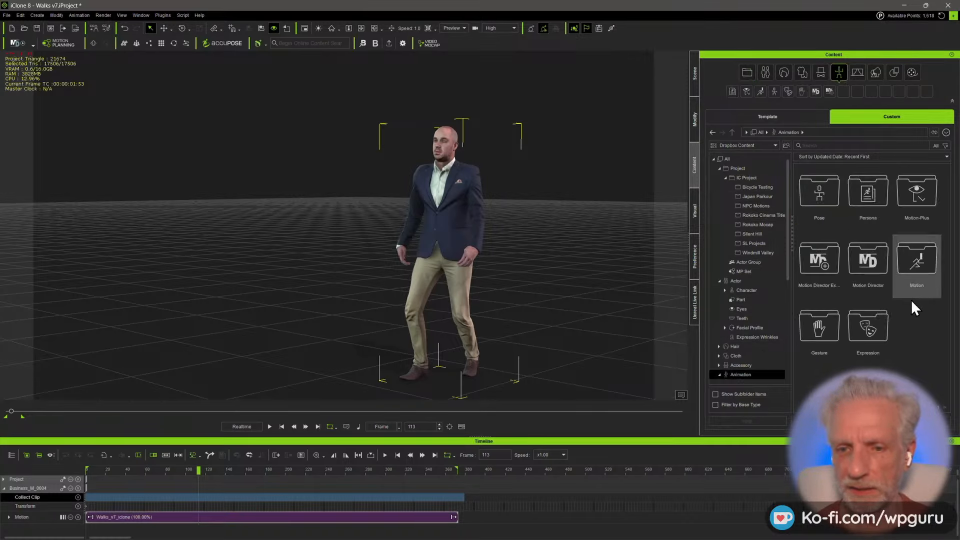
pyautogui.scroll(-4, 756, 335)
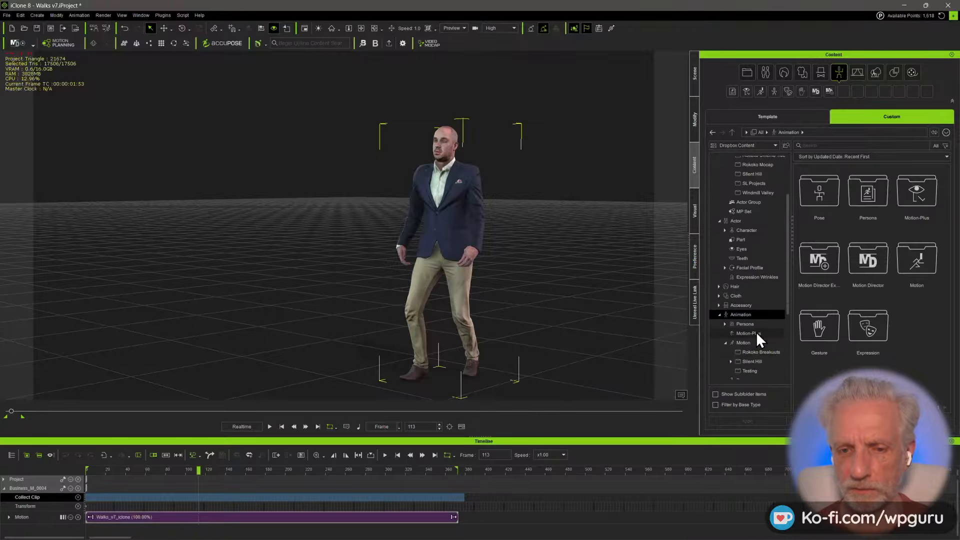
pyautogui.click(765, 307)
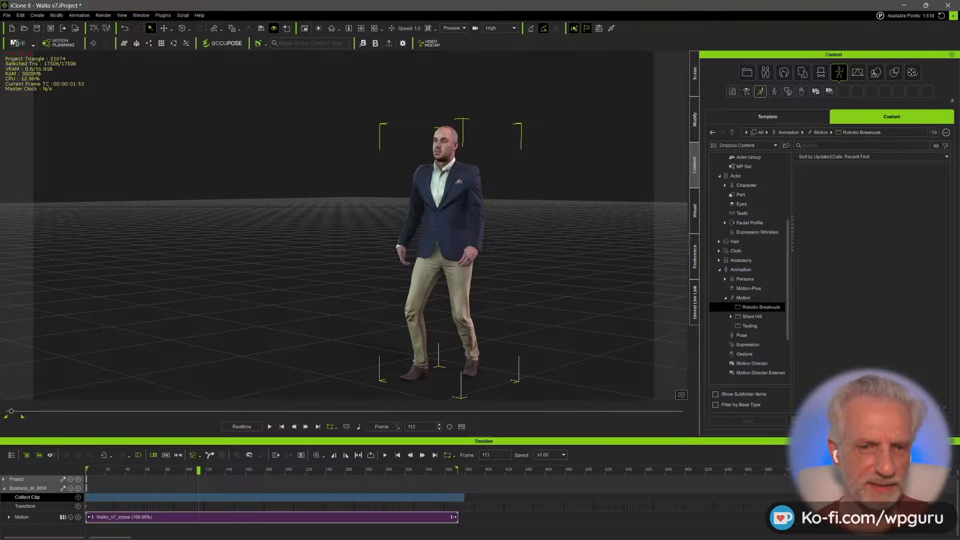
pyautogui.click(830, 421)
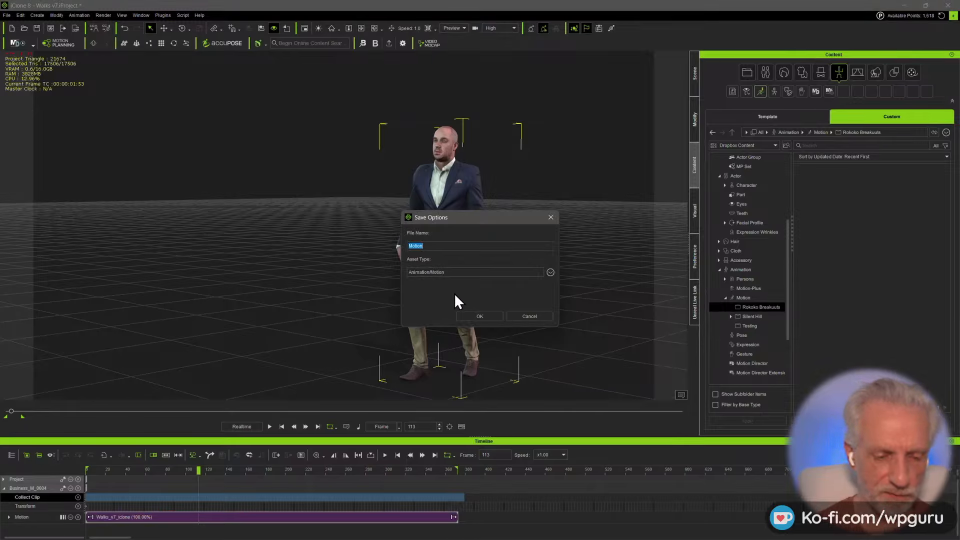
pyautogui.write('Walks v')
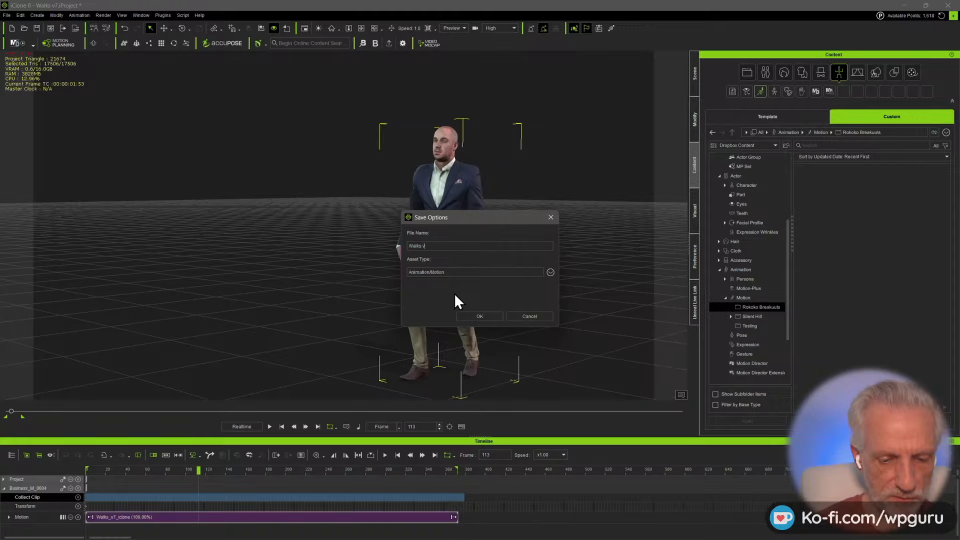
pyautogui.write('7-A')
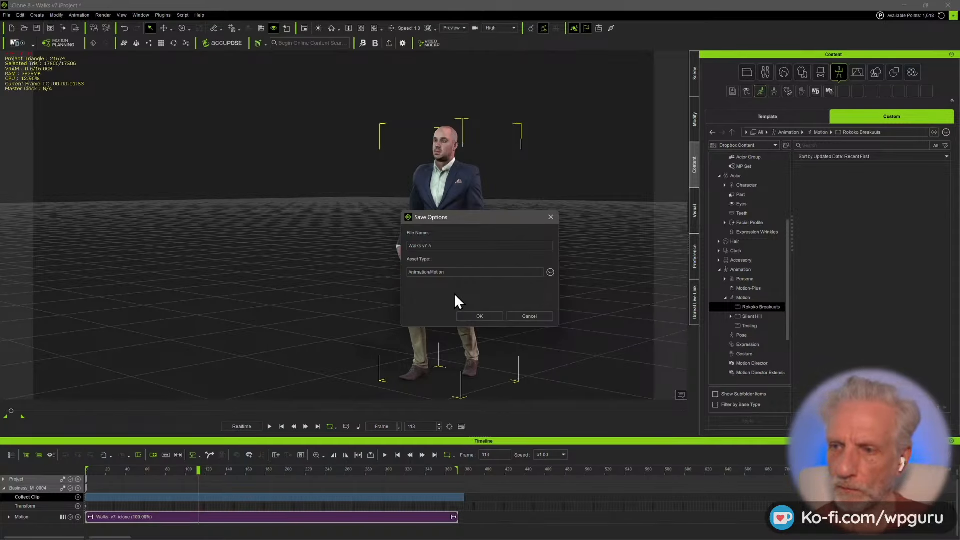
pyautogui.click(473, 316)
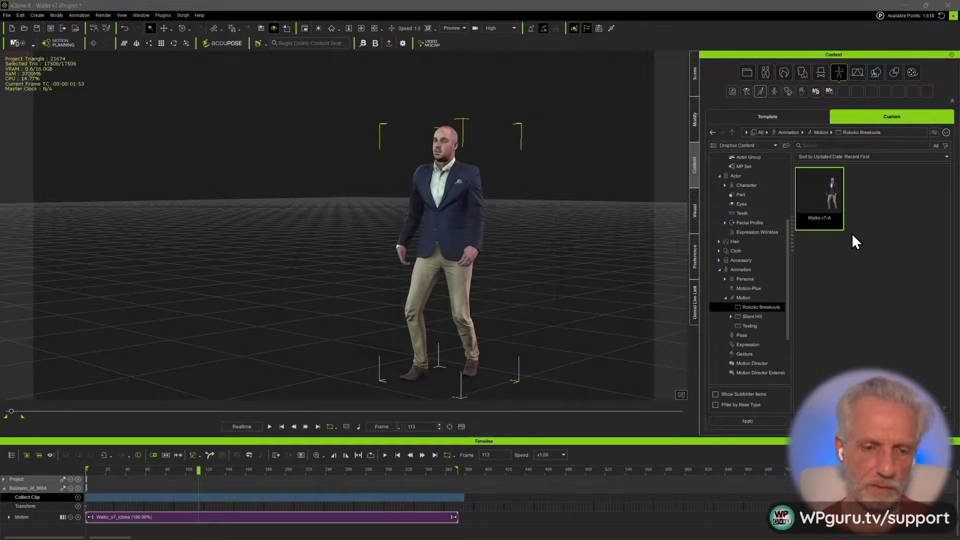
pyautogui.rightClick(281, 499)
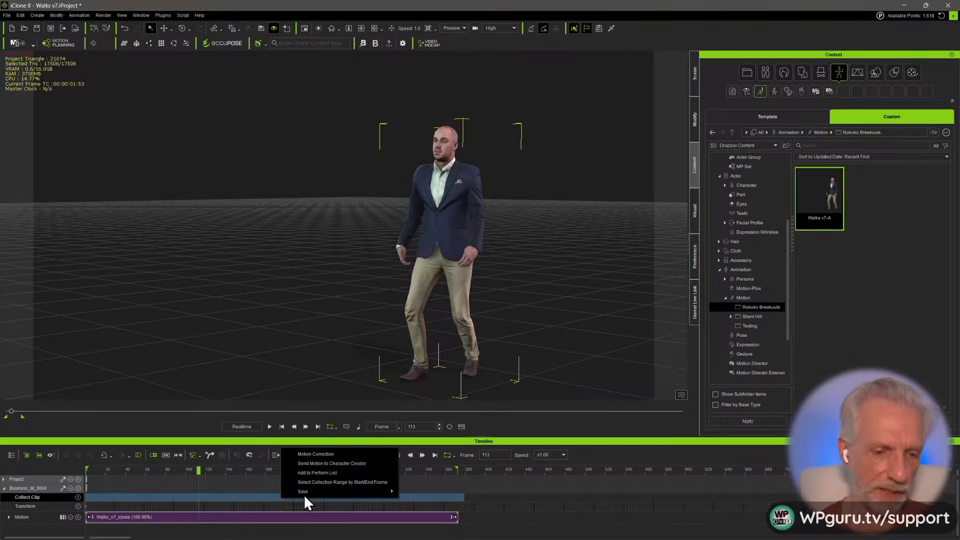
pyautogui.moveTo(362, 491)
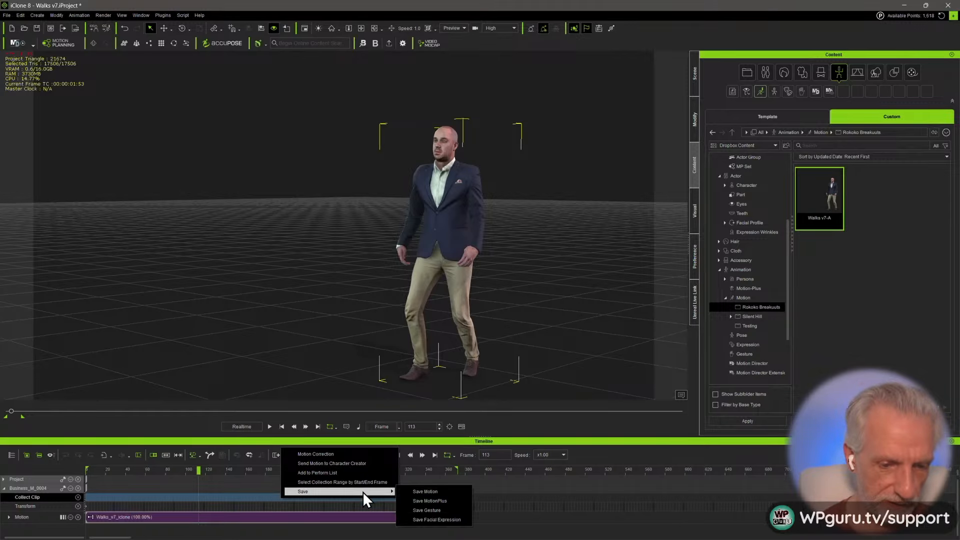
pyautogui.click(448, 492)
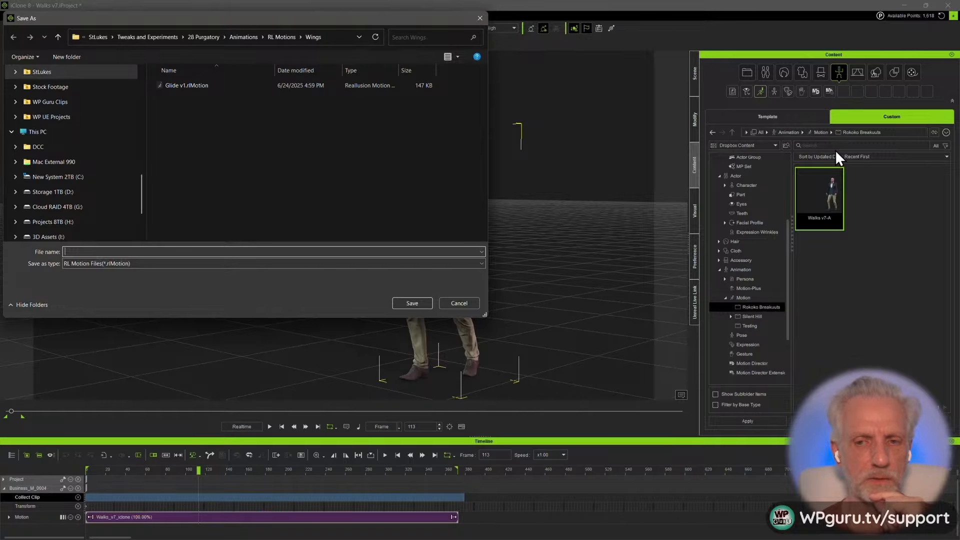
pyautogui.click(459, 303)
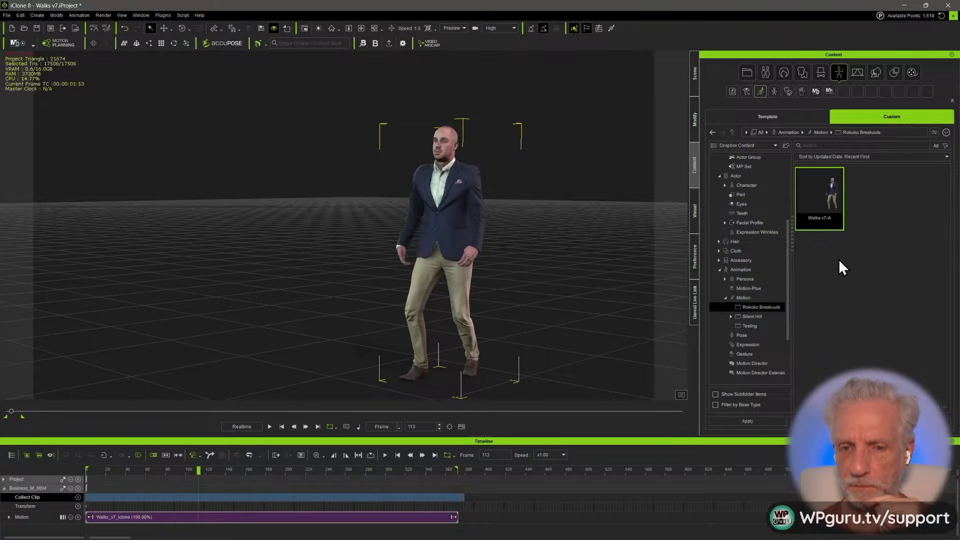
# - Locate the Walks v7-A motion file on disk and correct its library folder name to Rokoko Breakouts
pyautogui.rightClick(817, 202)
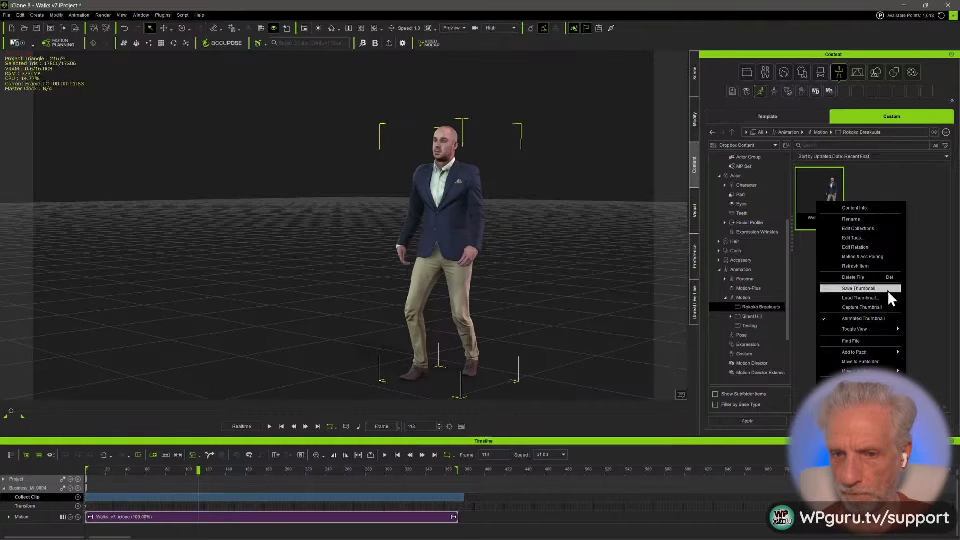
pyautogui.click(890, 340)
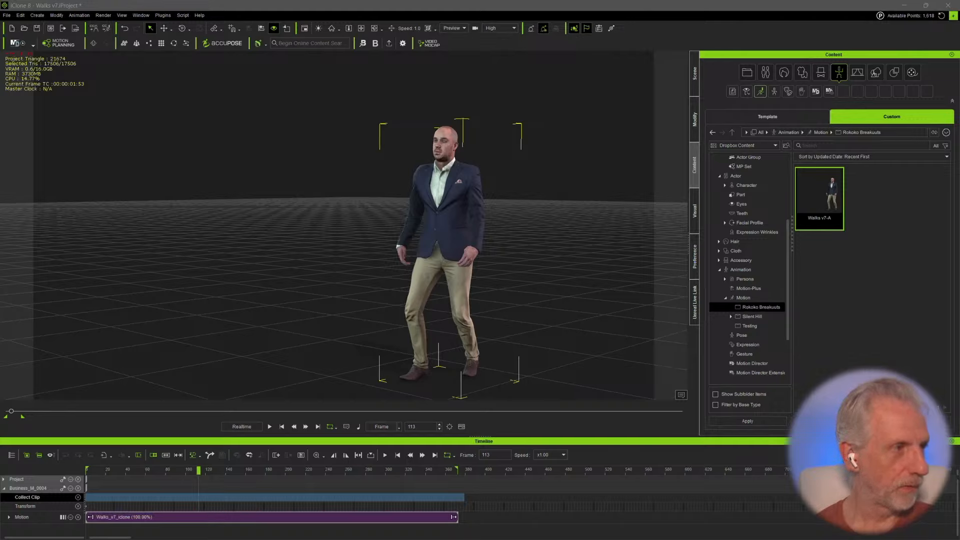
pyautogui.rightClick(768, 309)
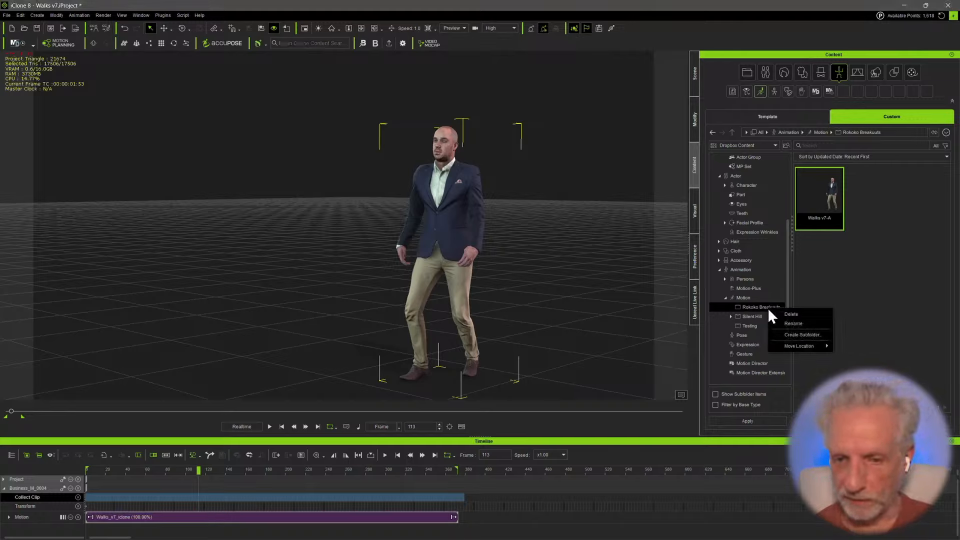
pyautogui.click(791, 324)
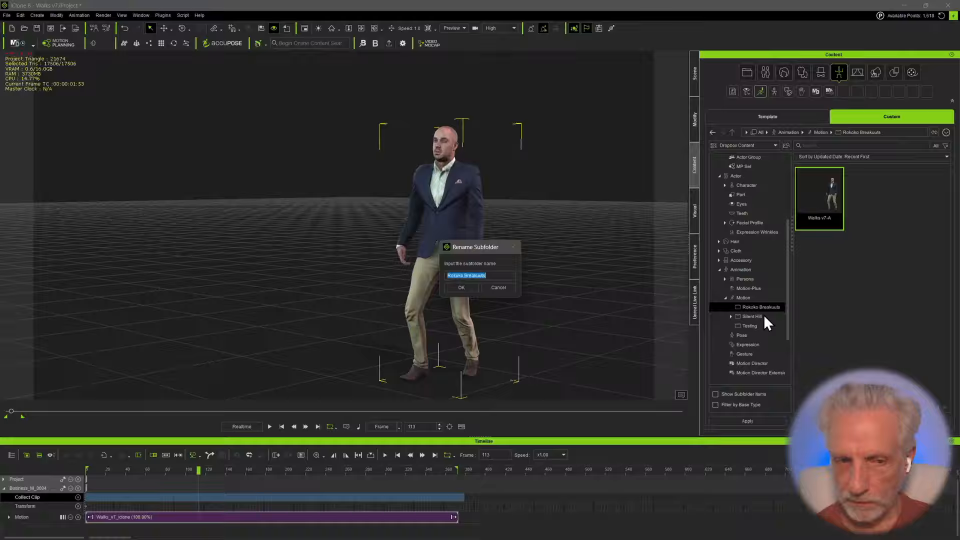
pyautogui.click(474, 276)
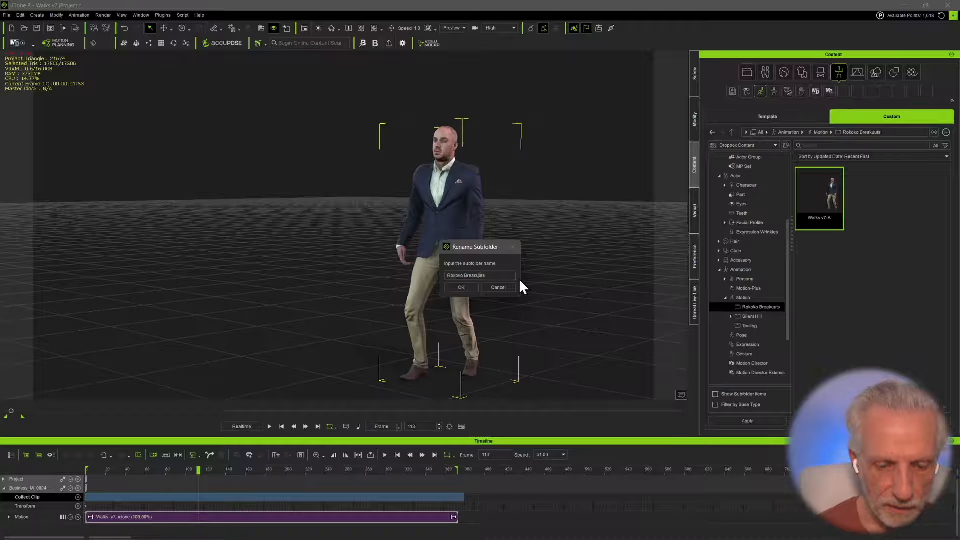
pyautogui.press('Return')
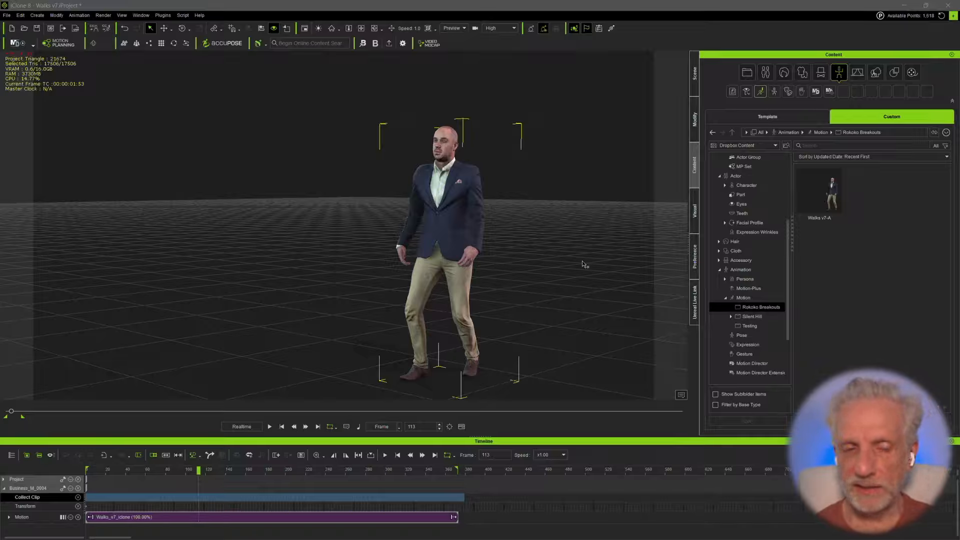
# - Save the Collect Clip range as an RL Motion file named Test from Collect Clip in the Rokoko Breakouts folder
pyautogui.rightClick(314, 500)
pyautogui.moveTo(347, 492)
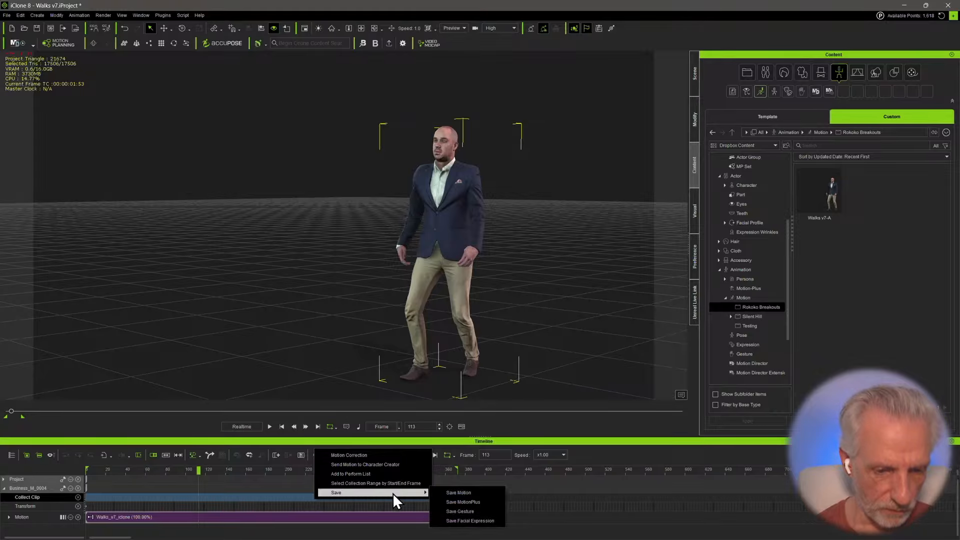
pyautogui.click(495, 493)
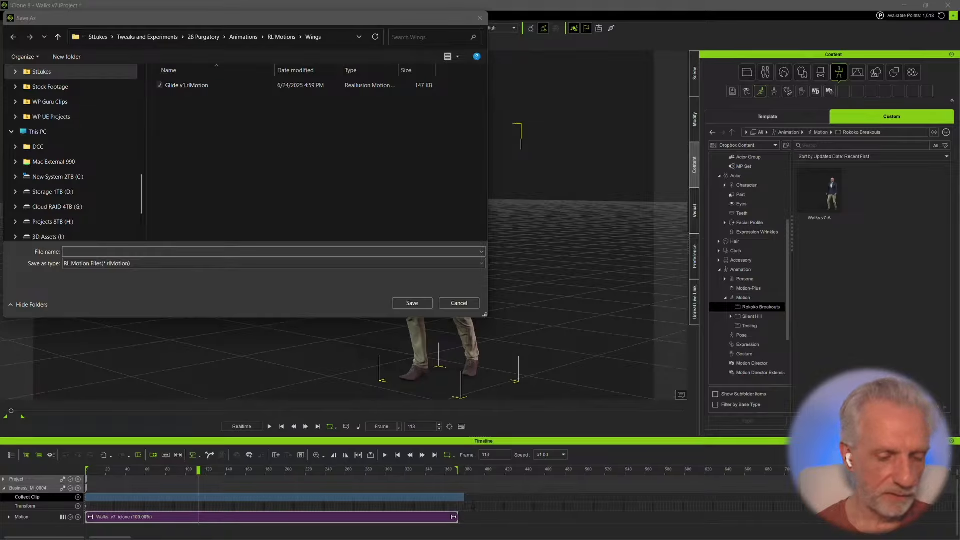
pyautogui.click(332, 44)
pyautogui.hotkey('ctrl', 'v')
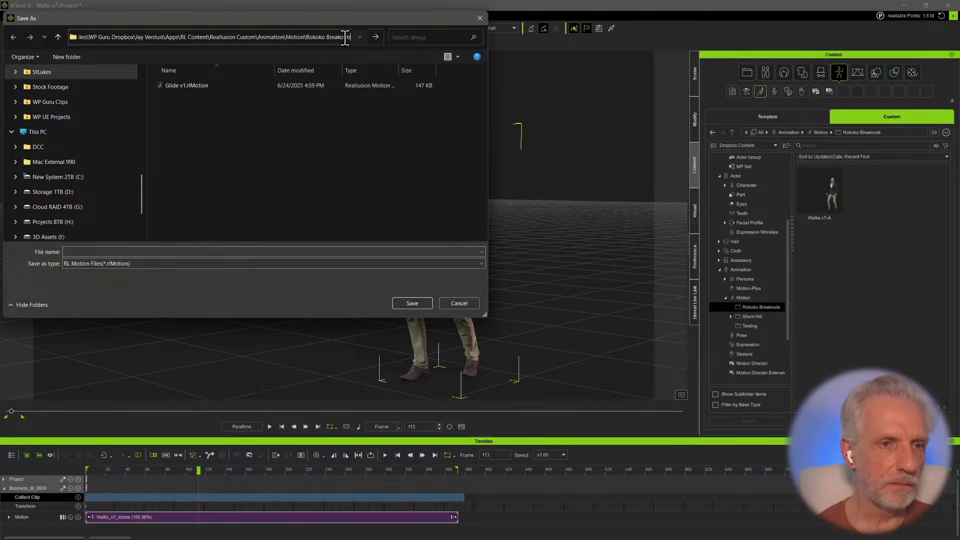
pyautogui.press('Return')
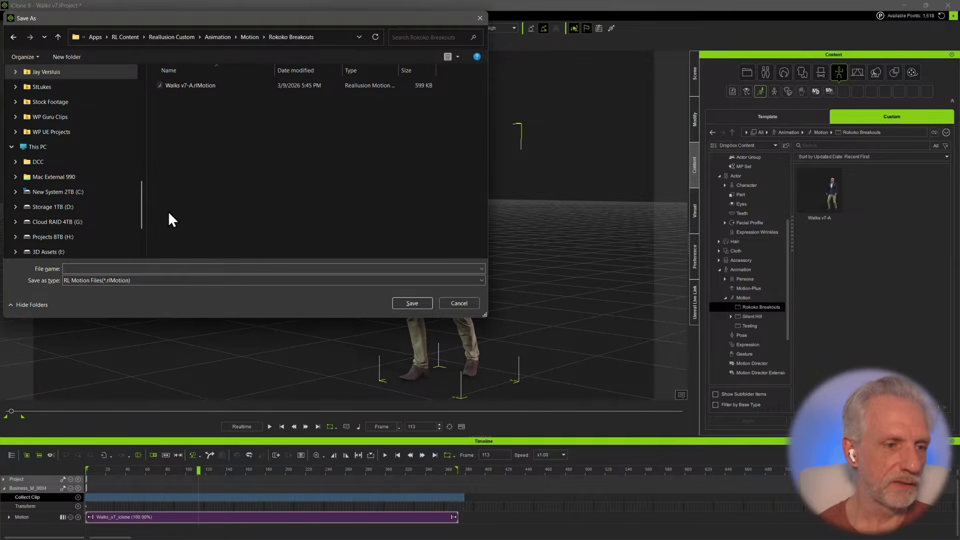
pyautogui.click(187, 268)
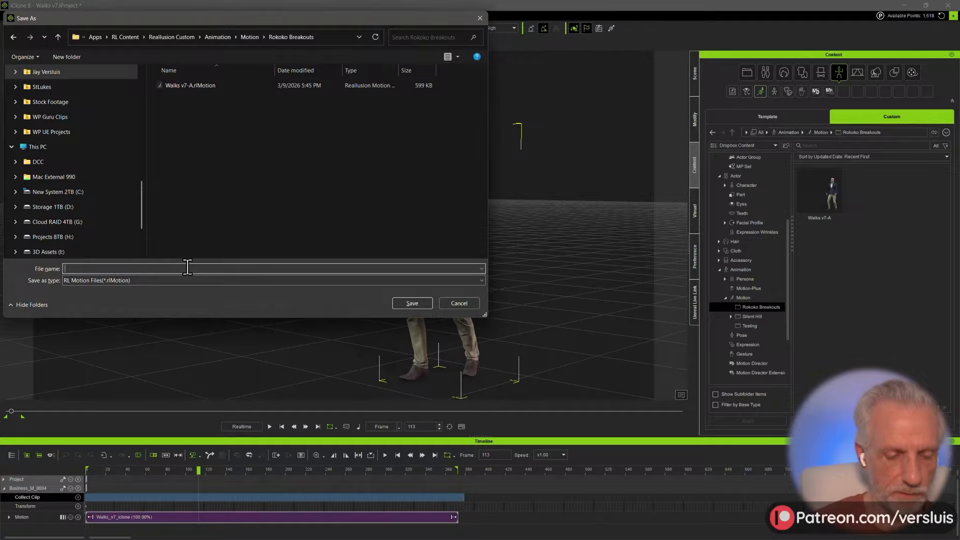
pyautogui.write('TEst')
pyautogui.write('st')
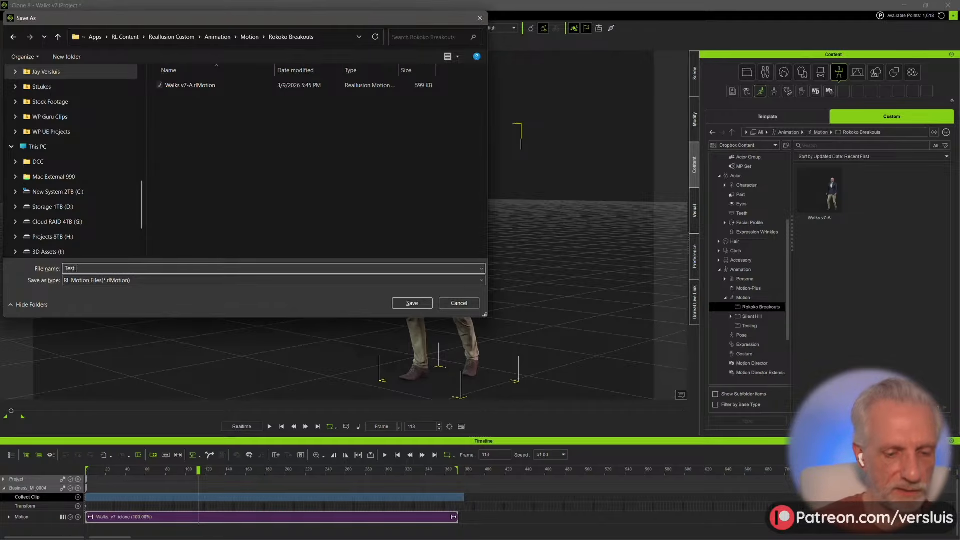
pyautogui.write(' from Collect Clip')
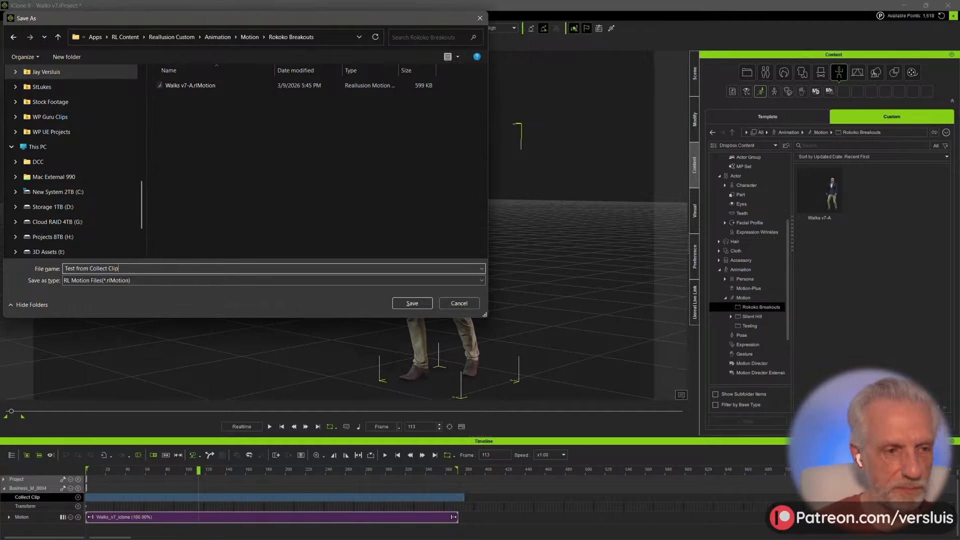
pyautogui.press('Return')
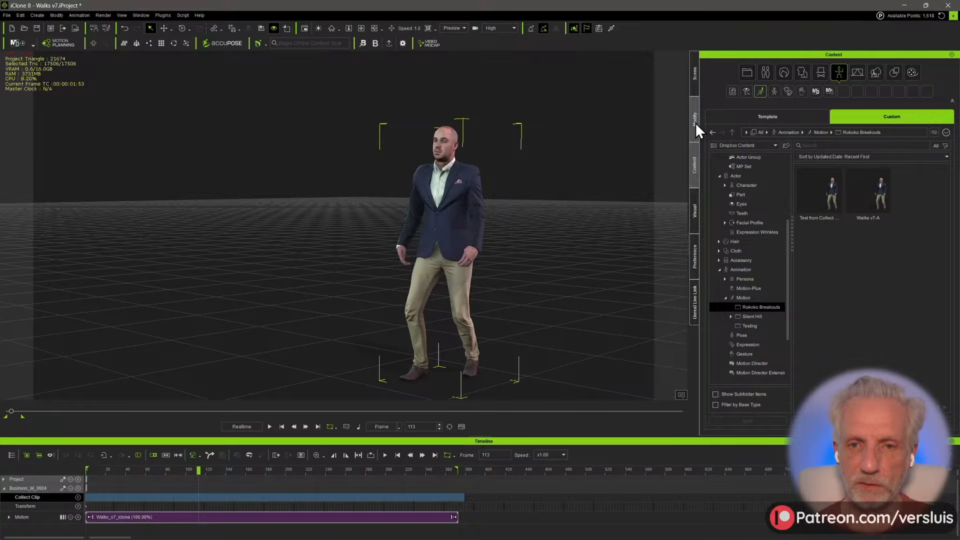
pyautogui.scroll(4, 755, 205)
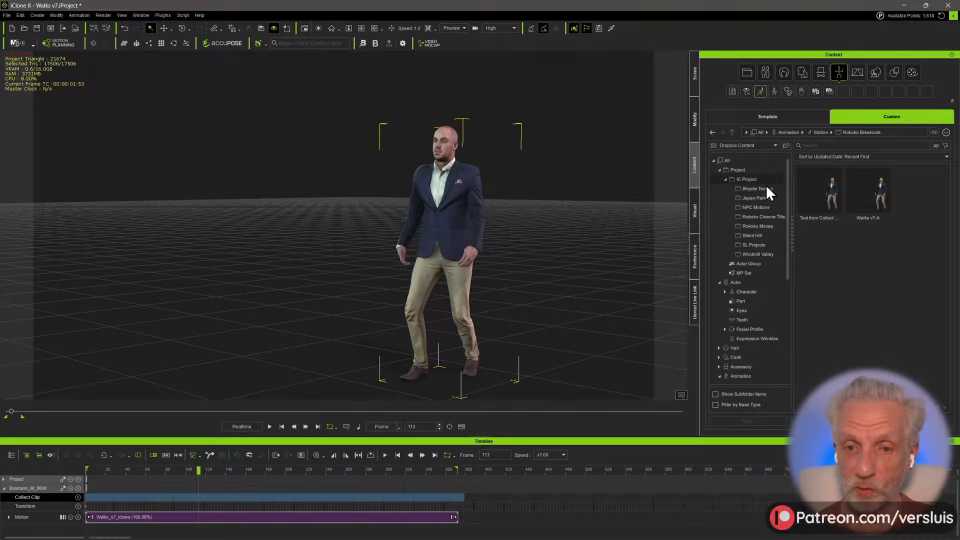
# - Save the project as Walks v7-A in the Rokoko Cinema Titles folder, replacing the existing file
pyautogui.click(772, 217)
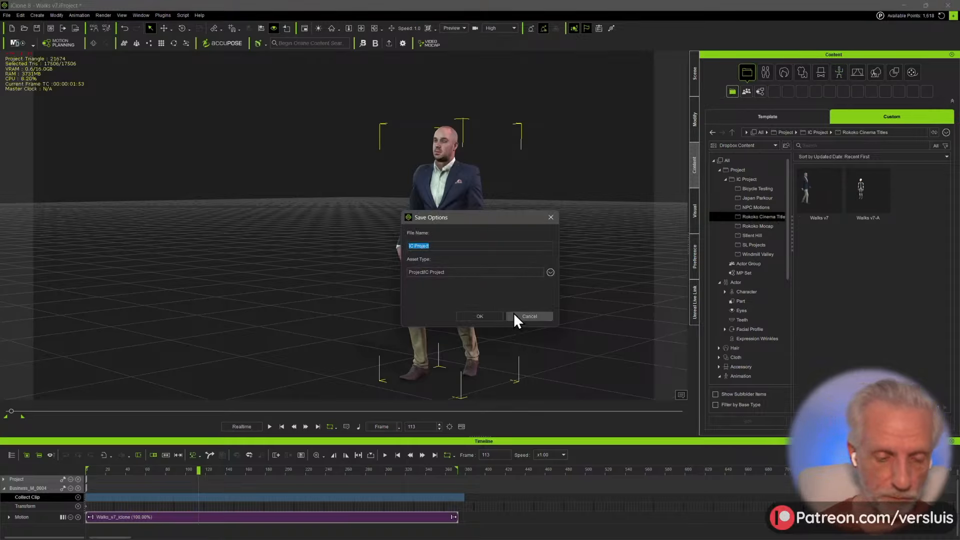
pyautogui.write('Walks v7-A')
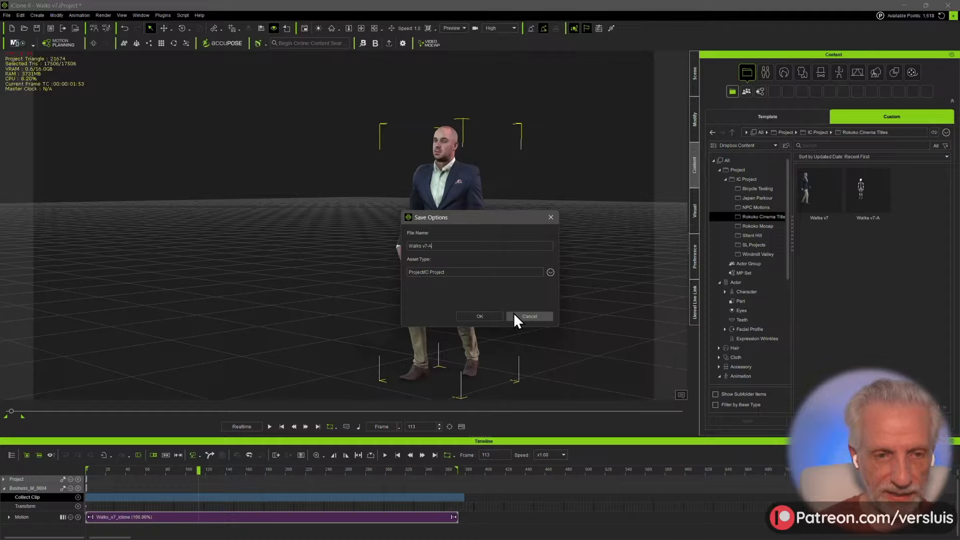
pyautogui.press('Return')
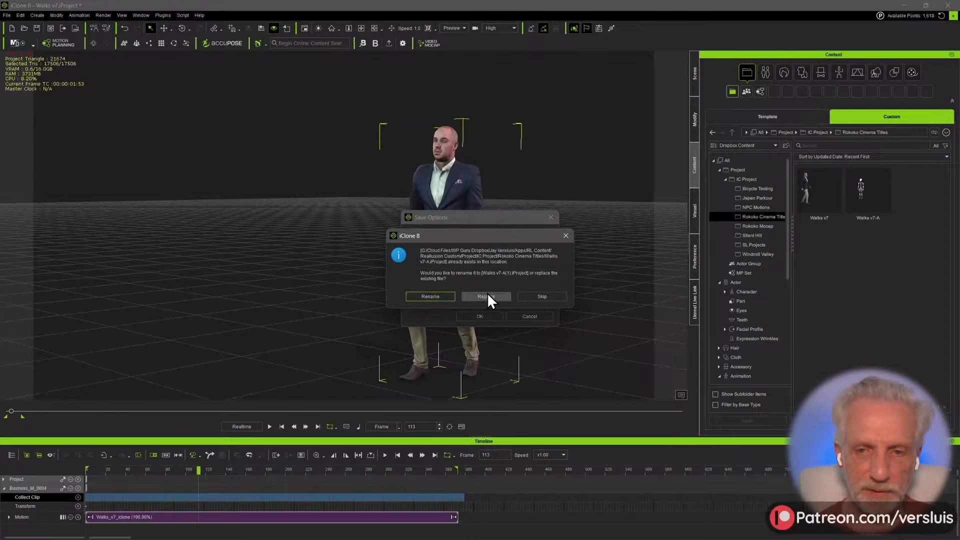
pyautogui.click(487, 294)
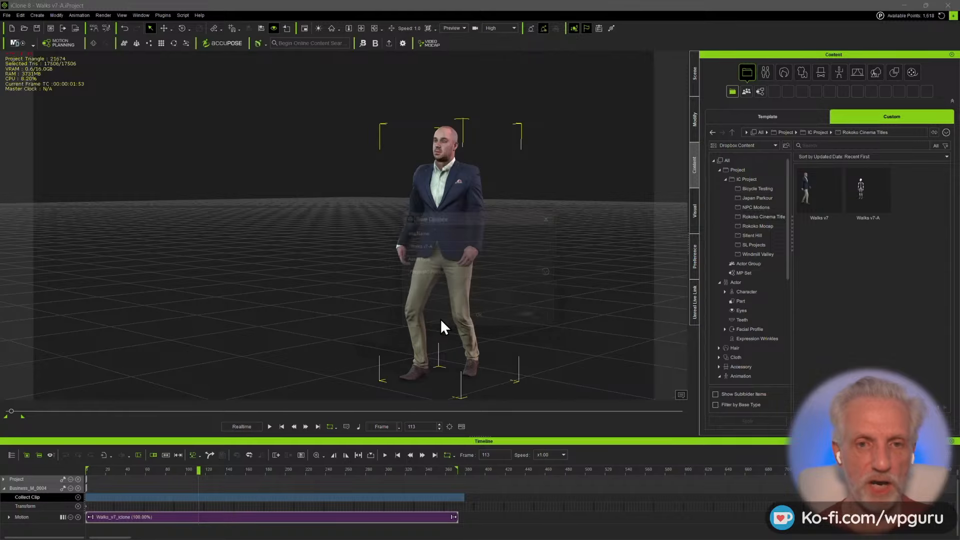
# - Start a new project and add the Business_M_0004 actor from the Modern People Sampler pack
pyautogui.click(8, 15)
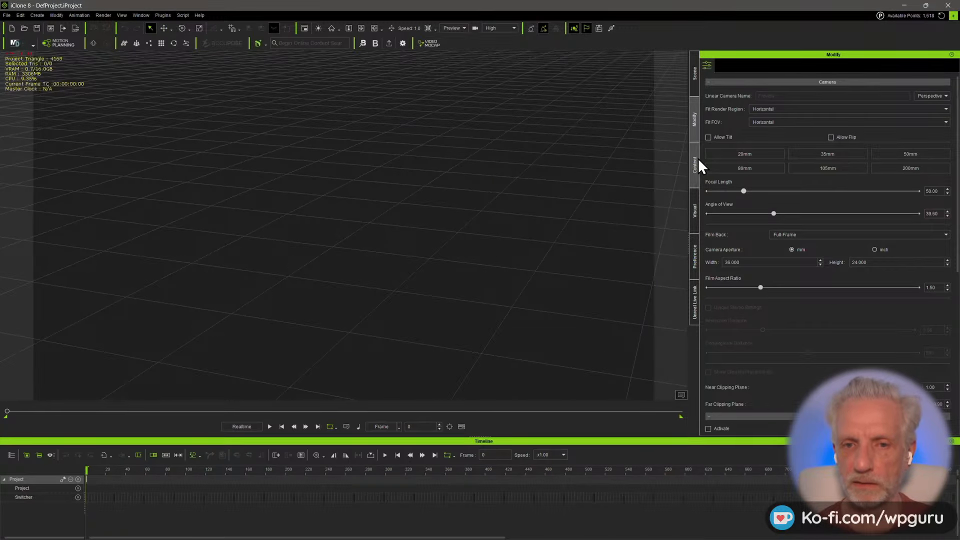
pyautogui.click(696, 159)
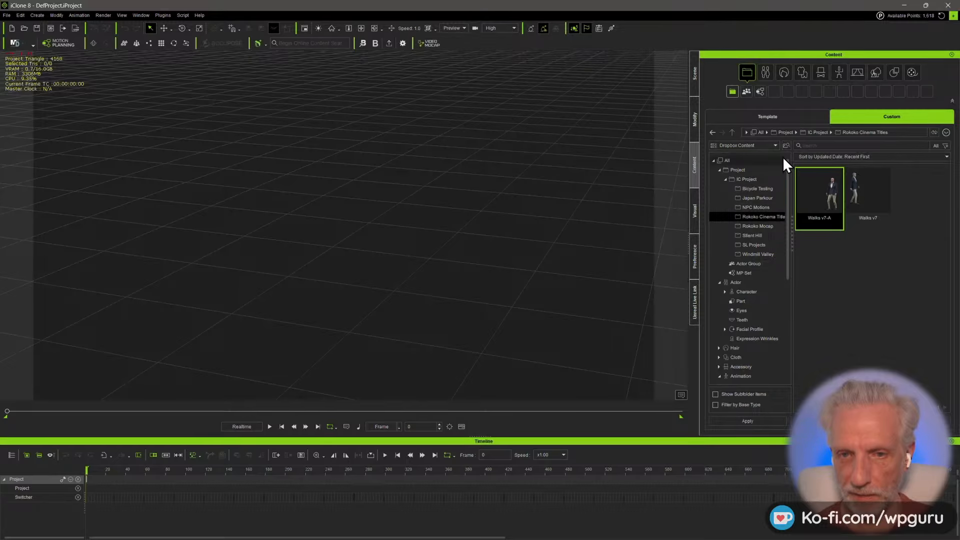
pyautogui.click(765, 118)
pyautogui.doubleClick(922, 257)
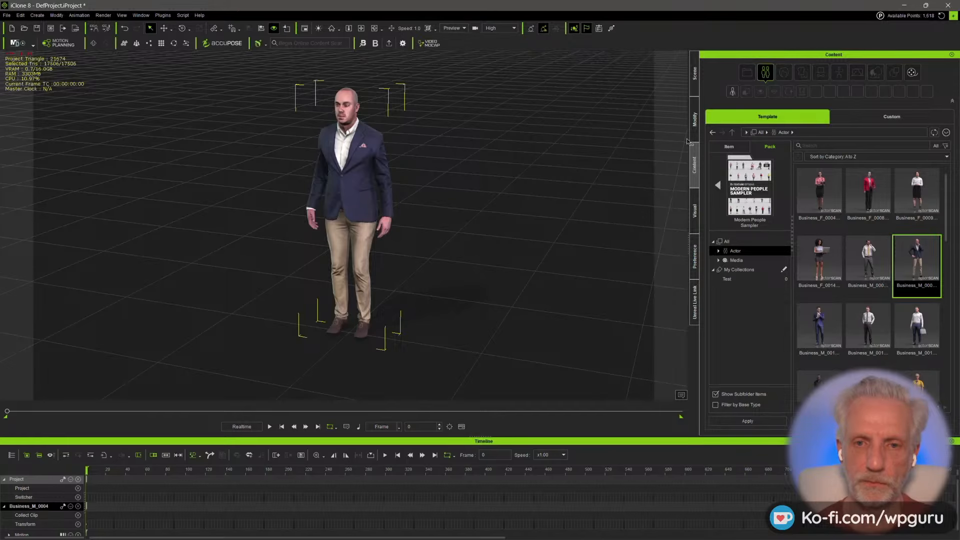
# - Apply the Walks v7-A motion from the custom Rokoko Breakouts folder to the actor and collapse the Project track
pyautogui.click(873, 119)
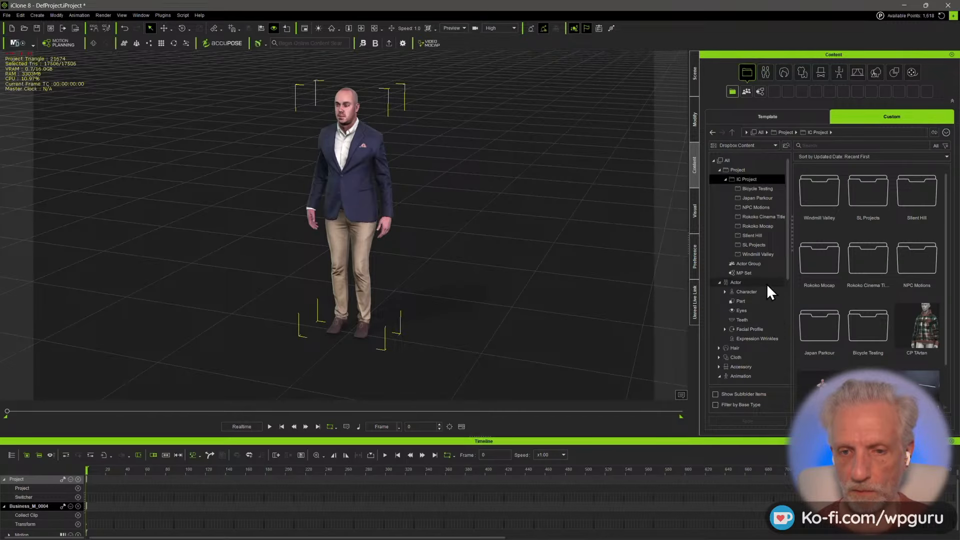
pyautogui.scroll(-4, 767, 326)
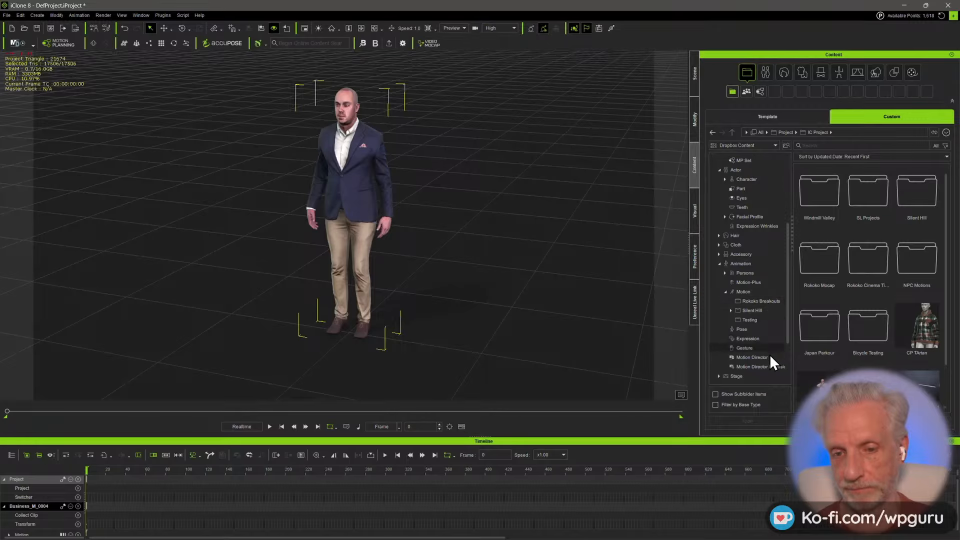
pyautogui.click(766, 302)
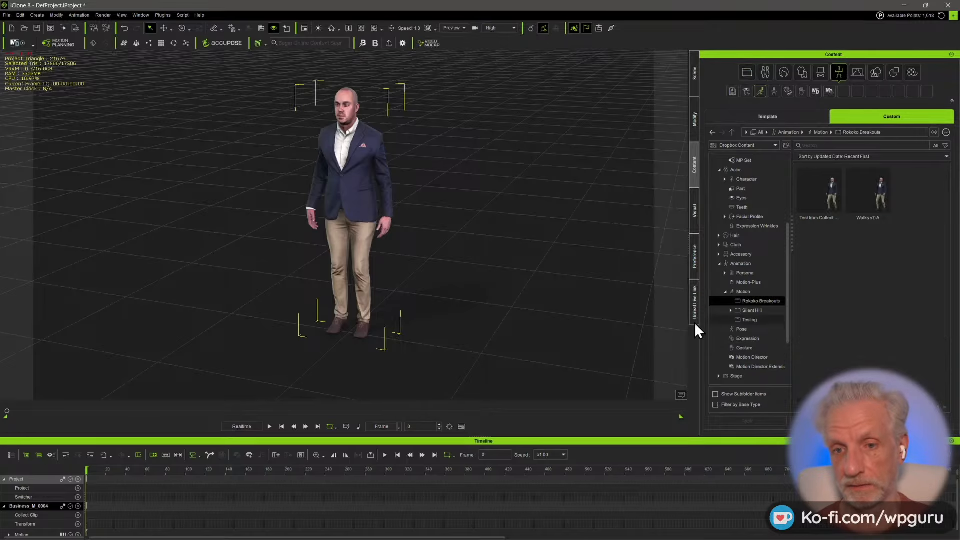
pyautogui.moveTo(550, 265); pyautogui.dragTo(502, 235, button='right')
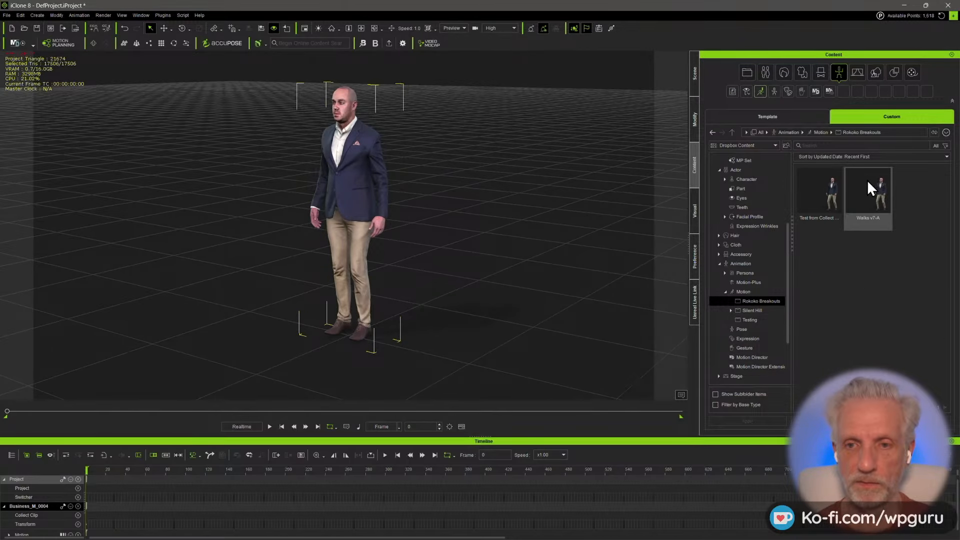
pyautogui.moveTo(867, 179); pyautogui.dragTo(348, 185)
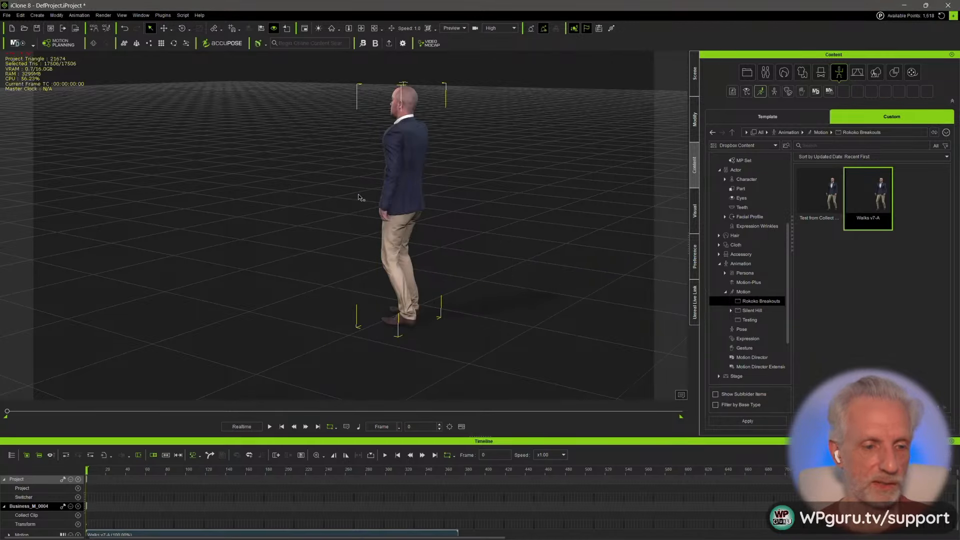
pyautogui.scroll(-1, 310, 493)
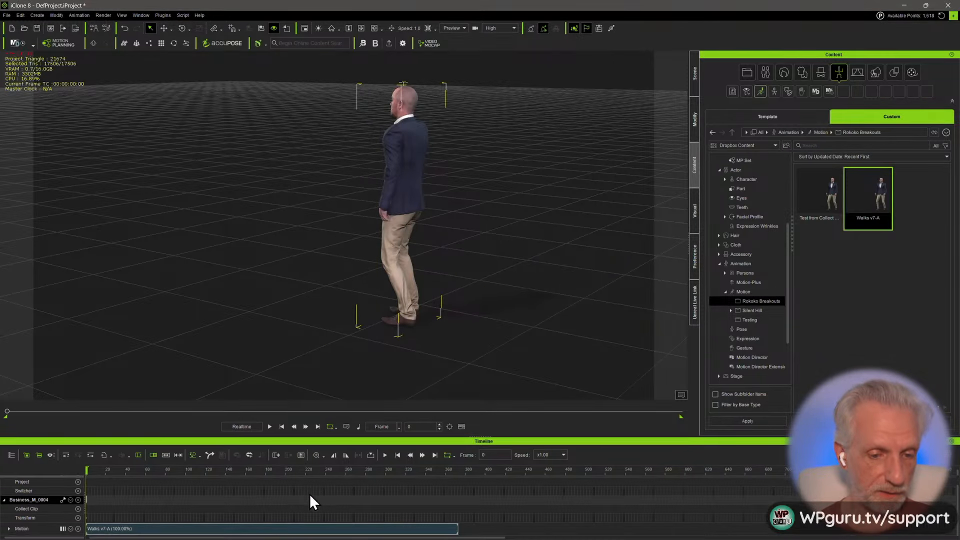
pyautogui.scroll(1, 310, 495)
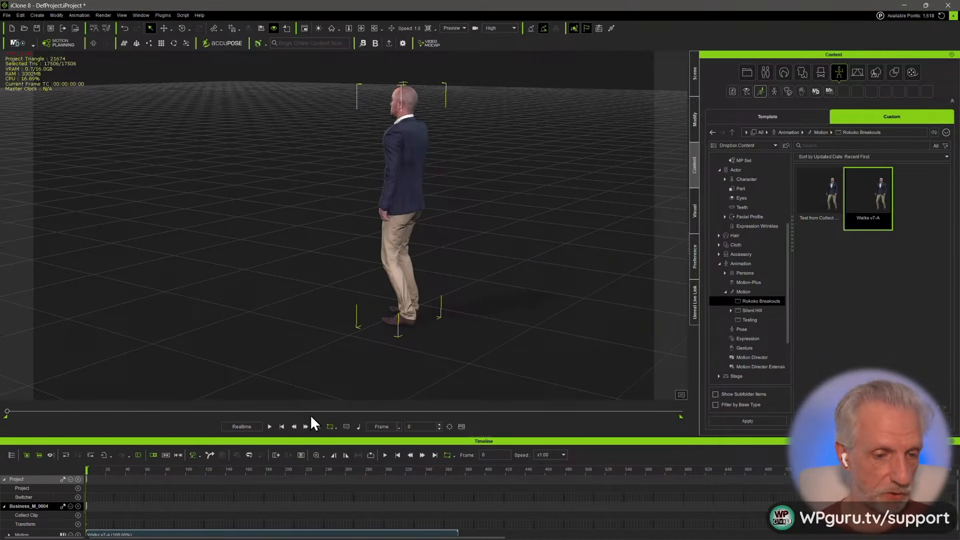
pyautogui.click(4, 479)
# - Play back the Walks v7-A motion and check the actor's walk from the side and front
pyautogui.moveTo(330, 294); pyautogui.dragTo(429, 283, button='right')
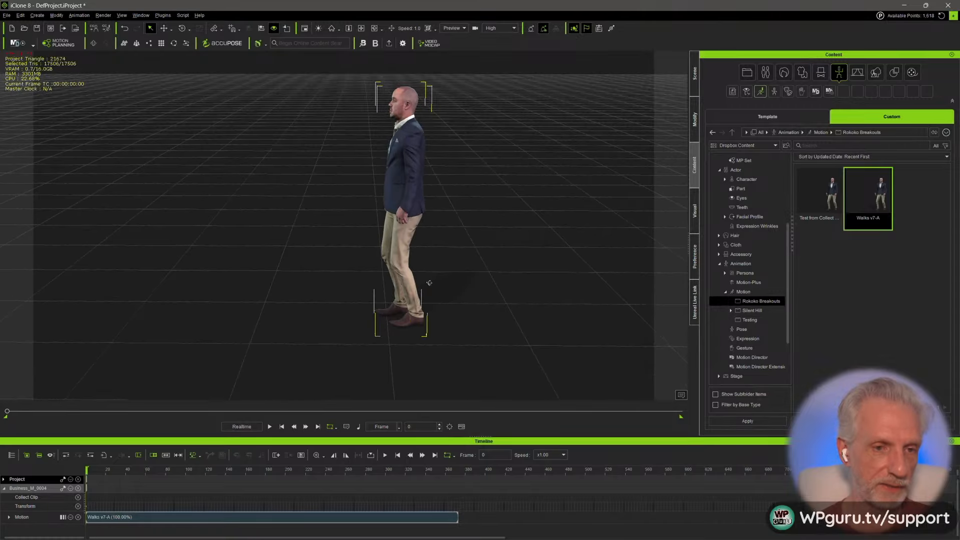
pyautogui.press('space')
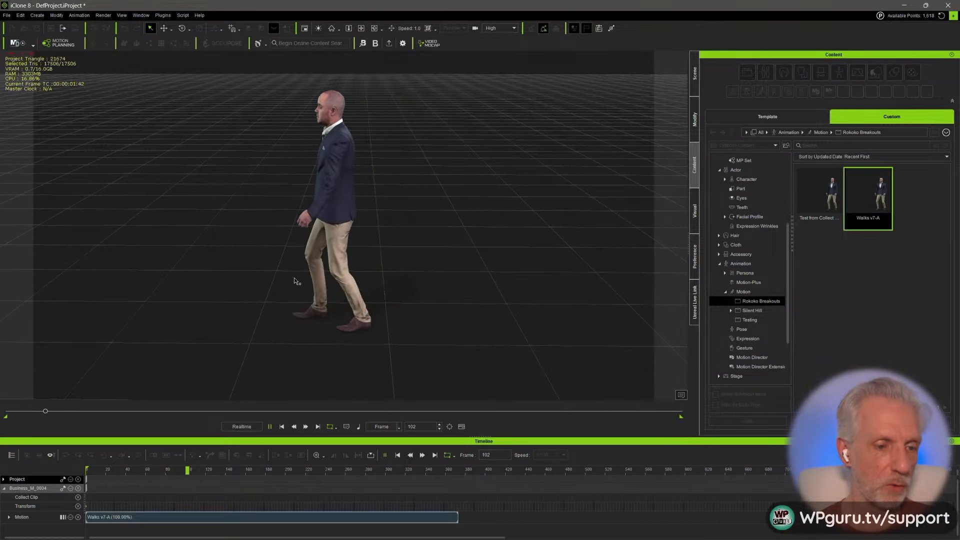
pyautogui.moveTo(294, 281); pyautogui.dragTo(557, 271, button='right')
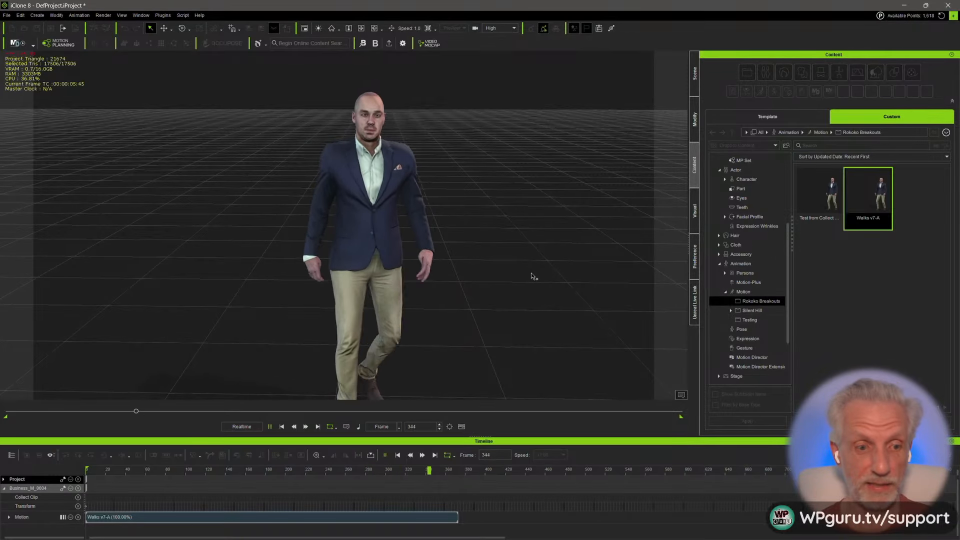
pyautogui.press('space')
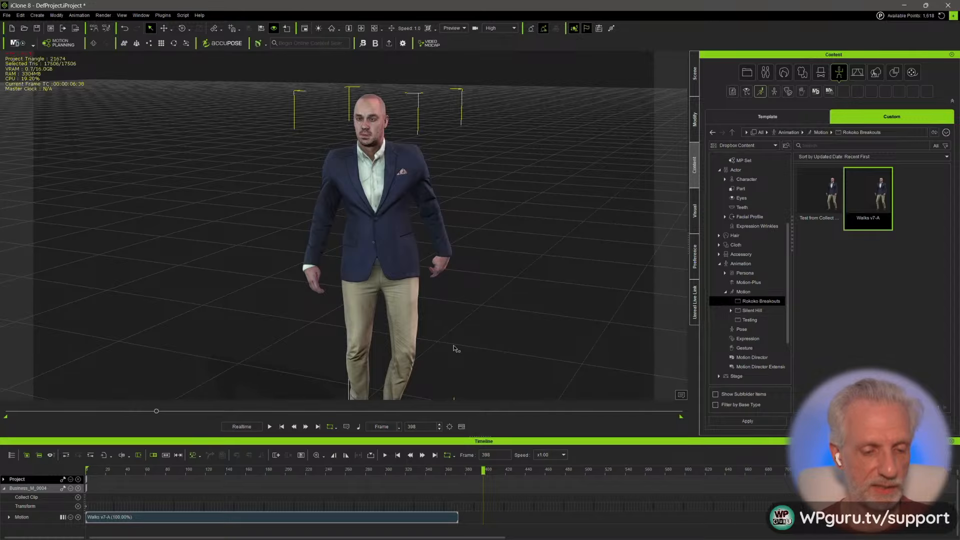
# - Undo the applied motion, give the actor Test from Collect Clip instead, and move its clip to frame 0
pyautogui.hotkey('ctrl', 'z')
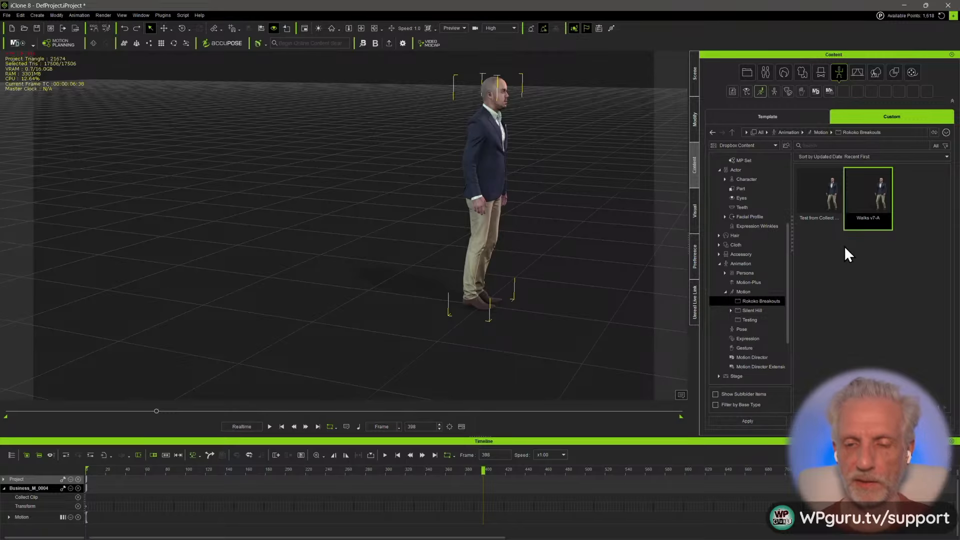
pyautogui.moveTo(830, 192); pyautogui.dragTo(488, 173)
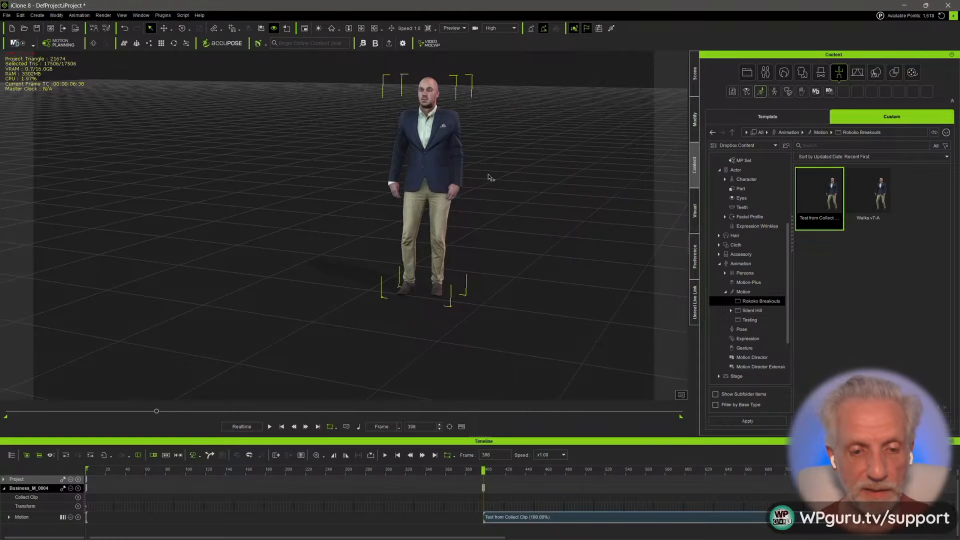
pyautogui.moveTo(586, 516); pyautogui.dragTo(124, 518)
pyautogui.moveTo(131, 469); pyautogui.dragTo(50, 472)
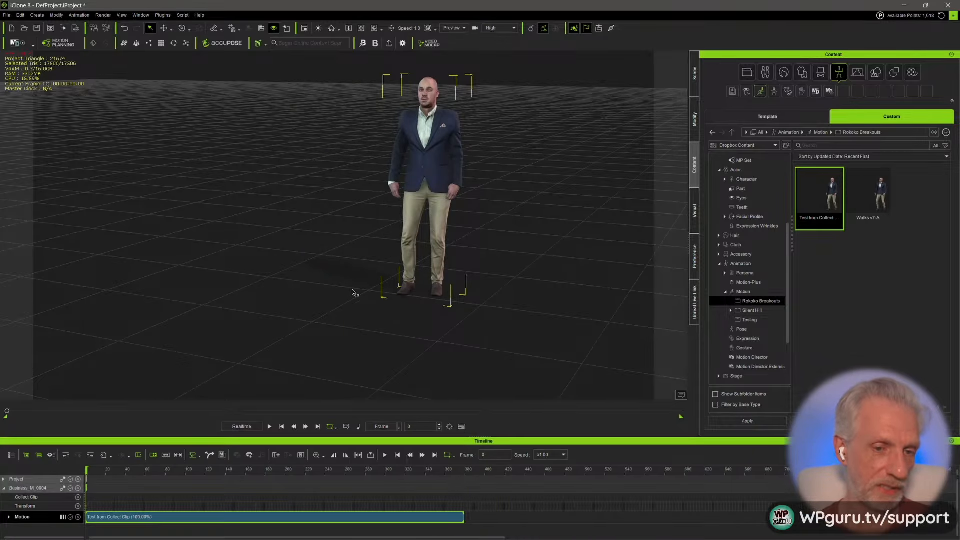
# - Play back the Test from Collect Clip motion and inspect the actor from the front and side
pyautogui.press('space')
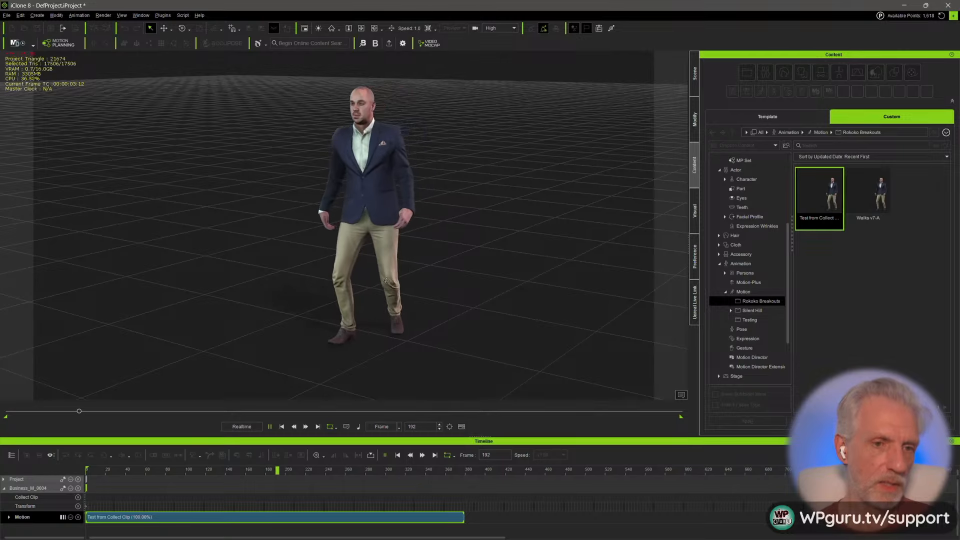
pyautogui.moveTo(381, 287); pyautogui.dragTo(438, 273, button='right')
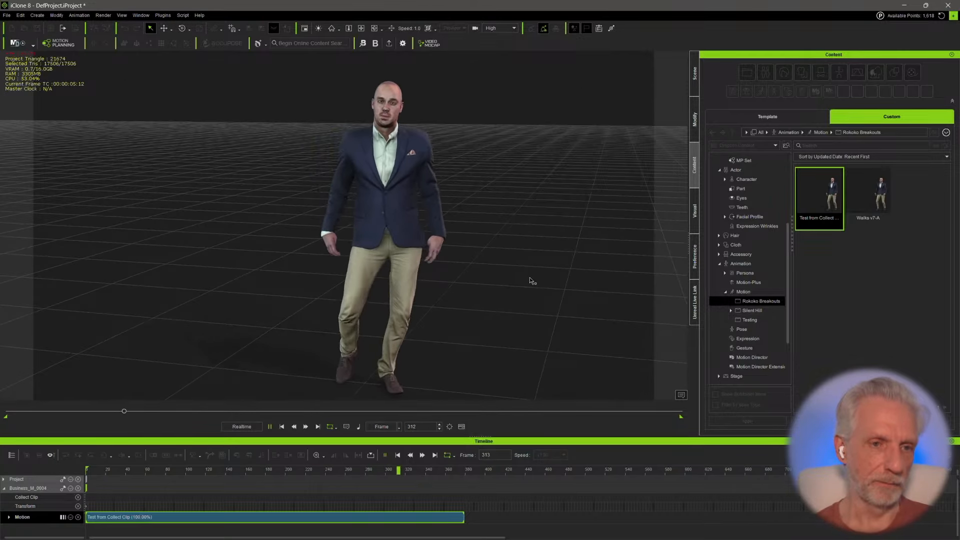
pyautogui.press('space')
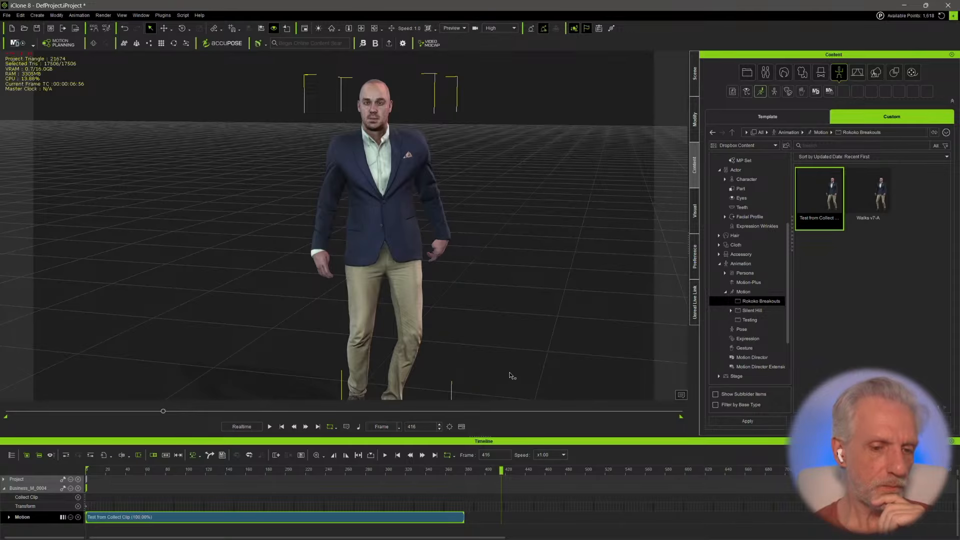
pyautogui.scroll(-4, 475, 308)
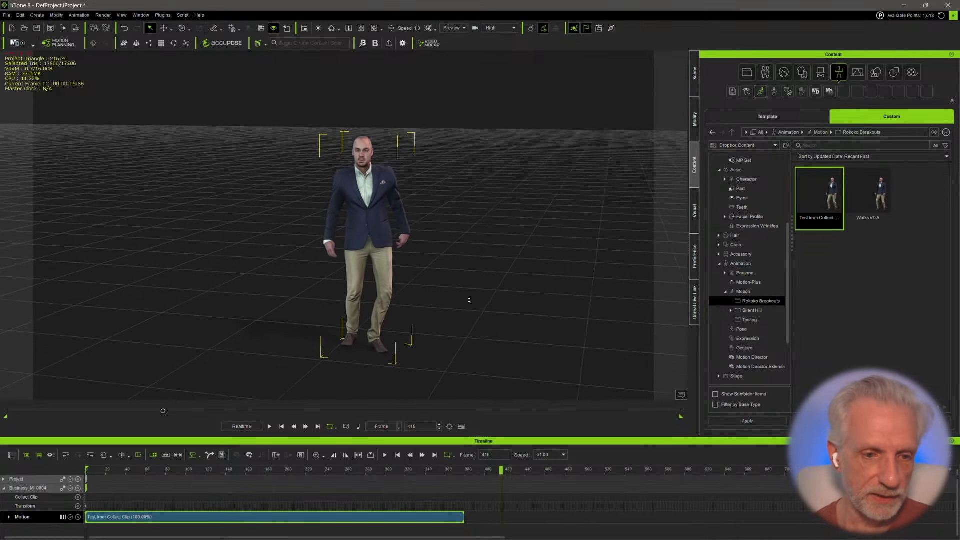
pyautogui.moveTo(470, 300); pyautogui.dragTo(349, 249, button='middle')
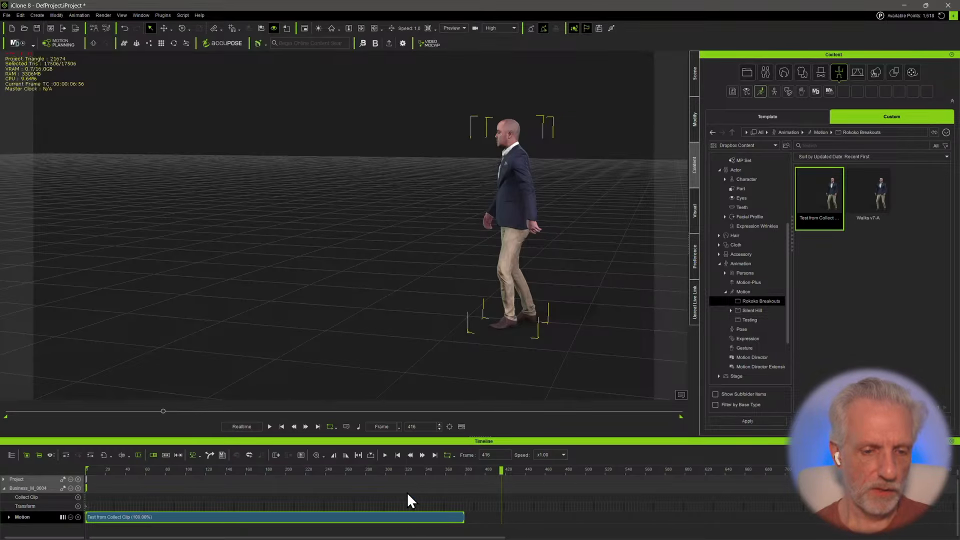
# - Delete the Test from Collect Clip motion and apply Walks v7-A to the actor at frame 0
pyautogui.click(410, 472)
pyautogui.press('Delete')
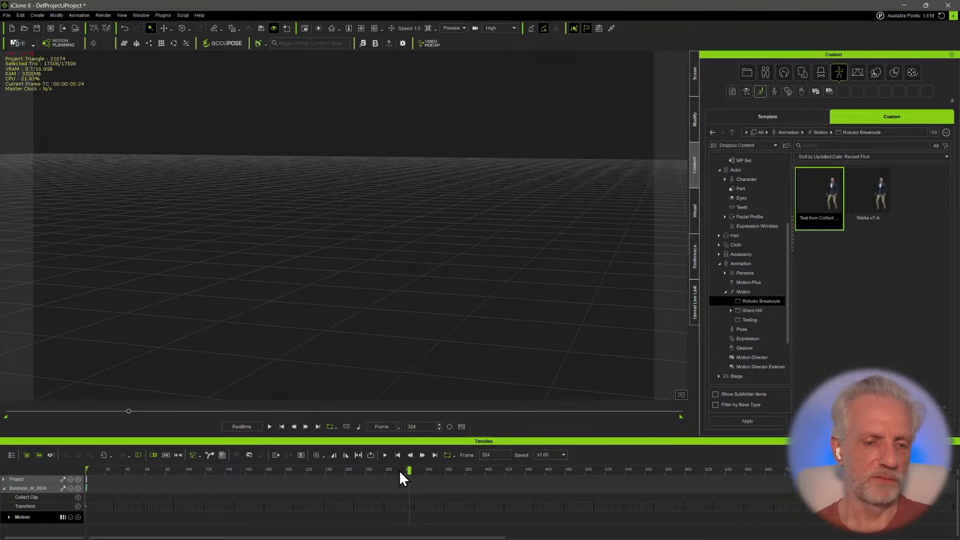
pyautogui.moveTo(400, 472); pyautogui.dragTo(89, 472)
pyautogui.click(871, 189)
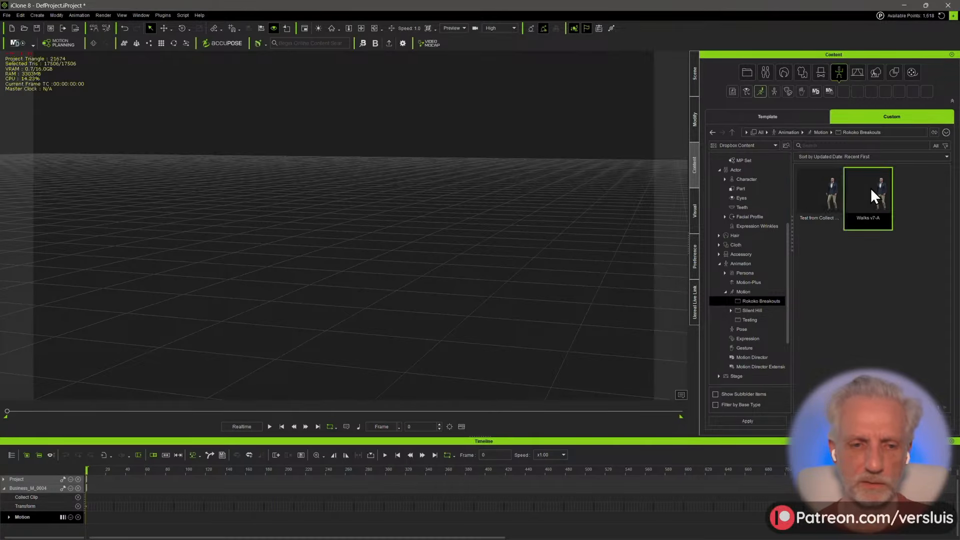
pyautogui.moveTo(871, 187); pyautogui.dragTo(338, 255)
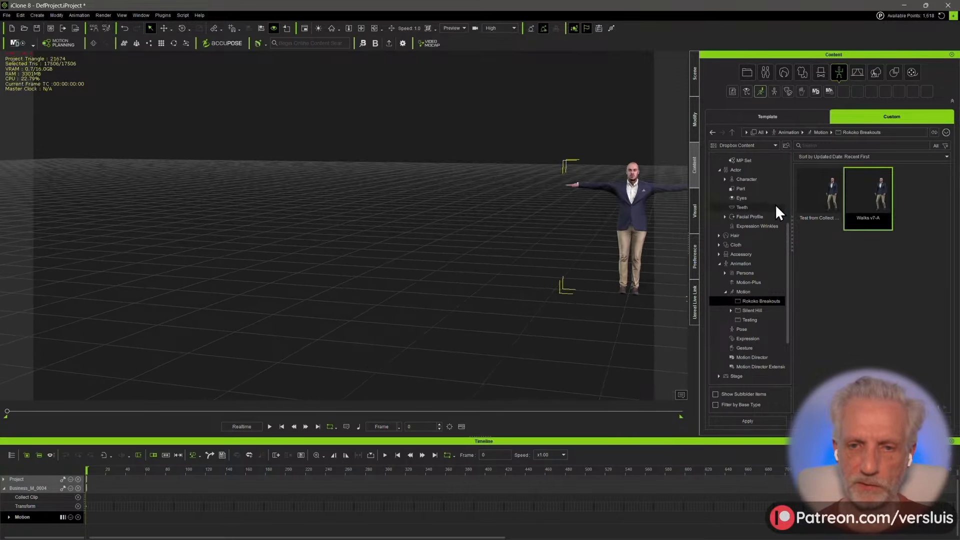
pyautogui.doubleClick(881, 187)
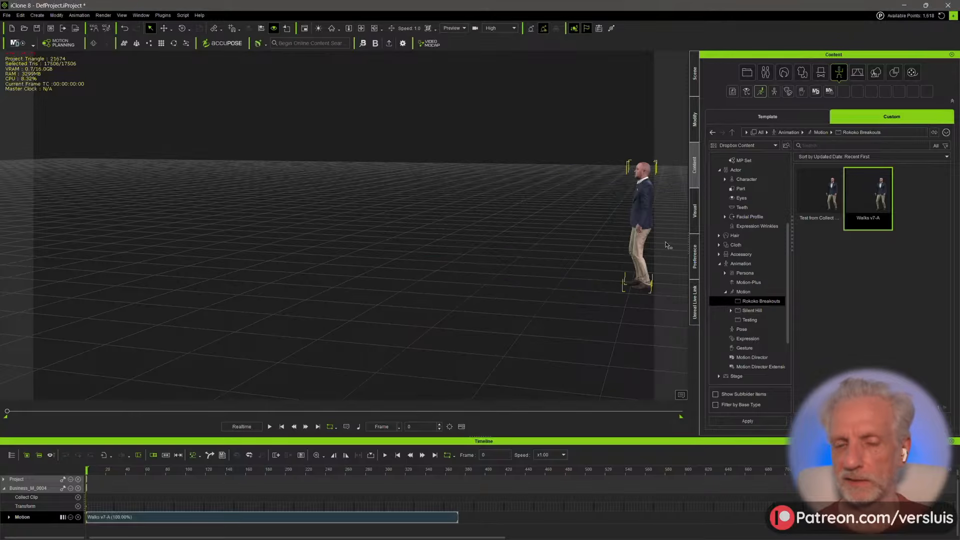
# - Add a second Walks v7-A motion to the actor at frame 382, after the first clip
pyautogui.moveTo(513, 285); pyautogui.dragTo(420, 291, button='middle')
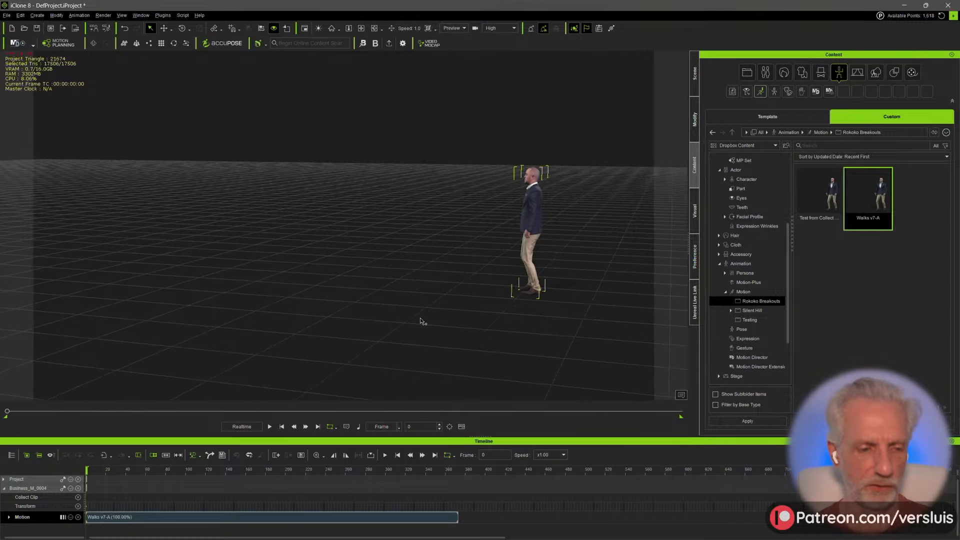
pyautogui.moveTo(148, 470); pyautogui.dragTo(468, 472)
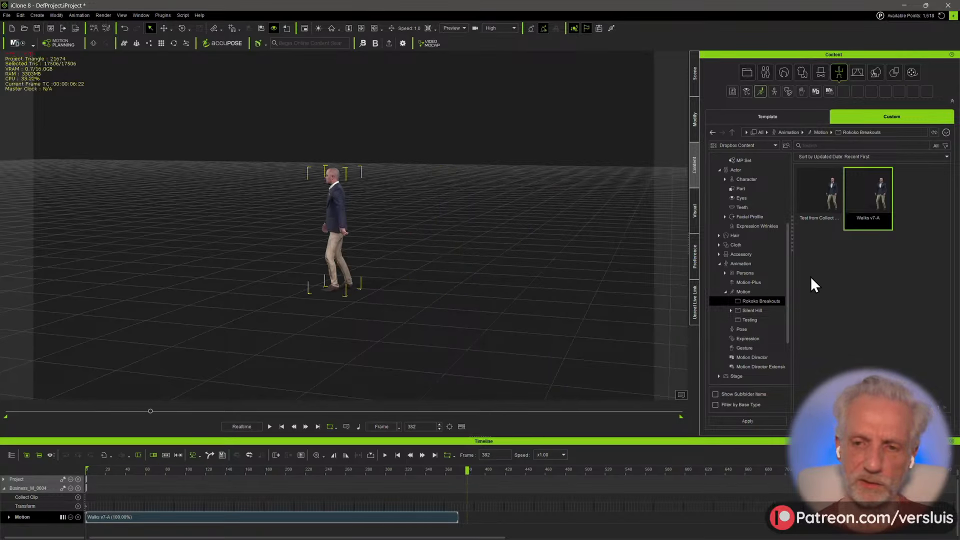
pyautogui.moveTo(455, 272); pyautogui.dragTo(388, 281)
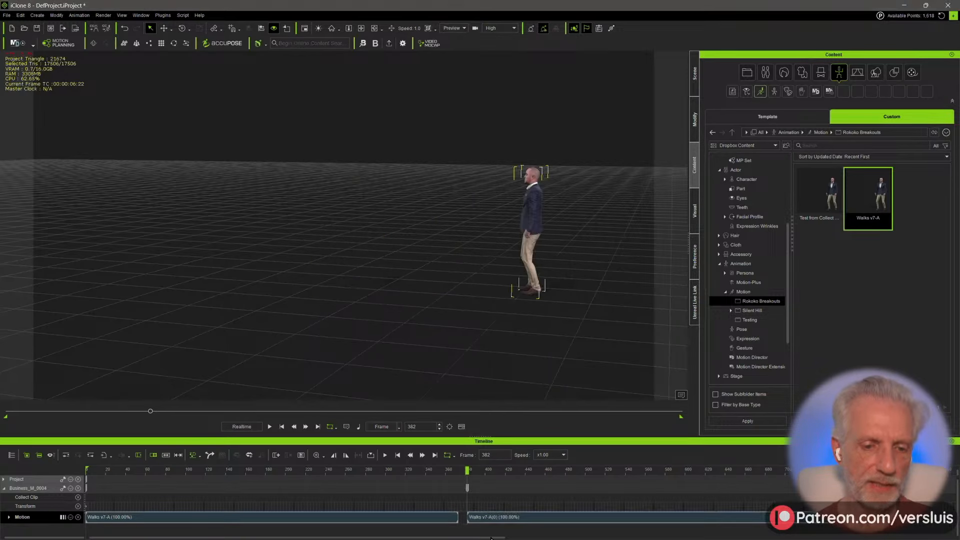
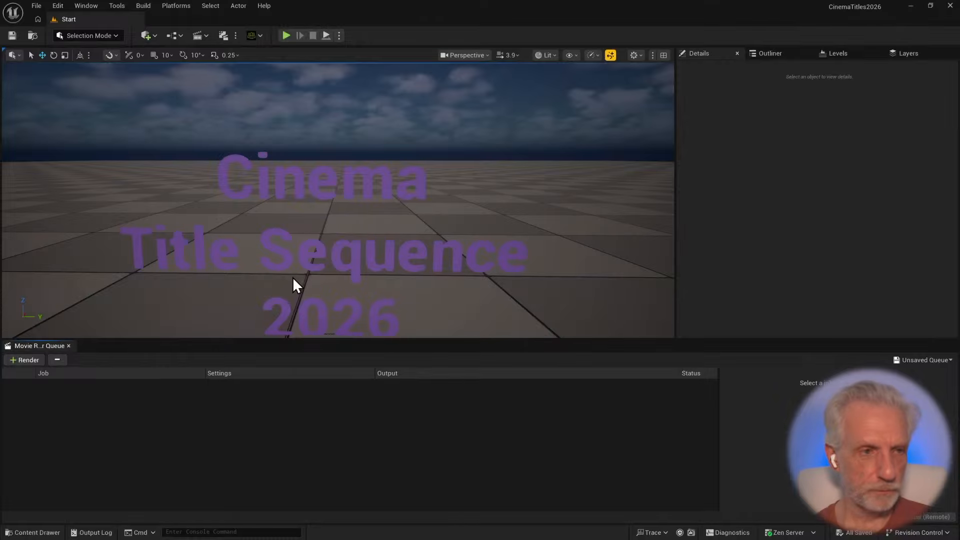
# - Save the current level as iClone_Imports in the Content/Maps/Testing folder
pyautogui.click(37, 7)
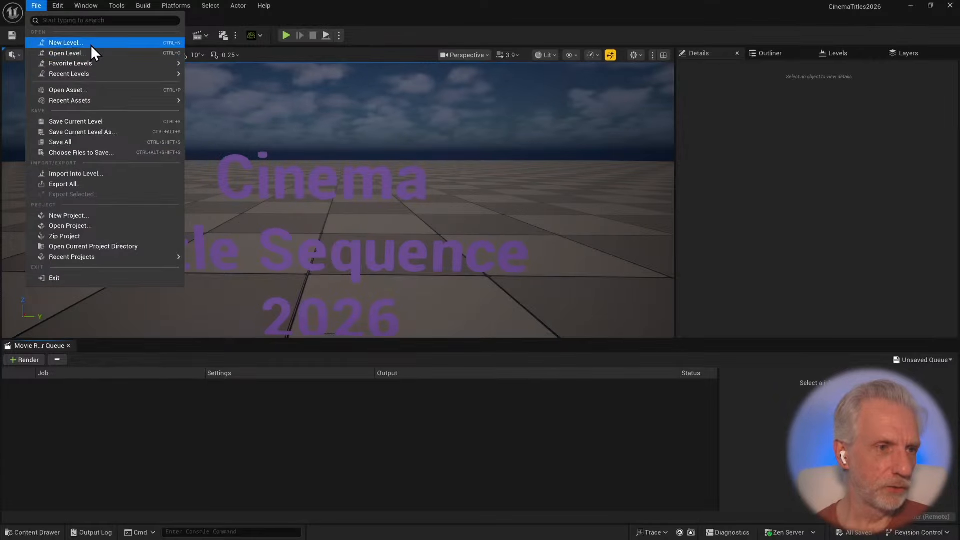
pyautogui.click(103, 132)
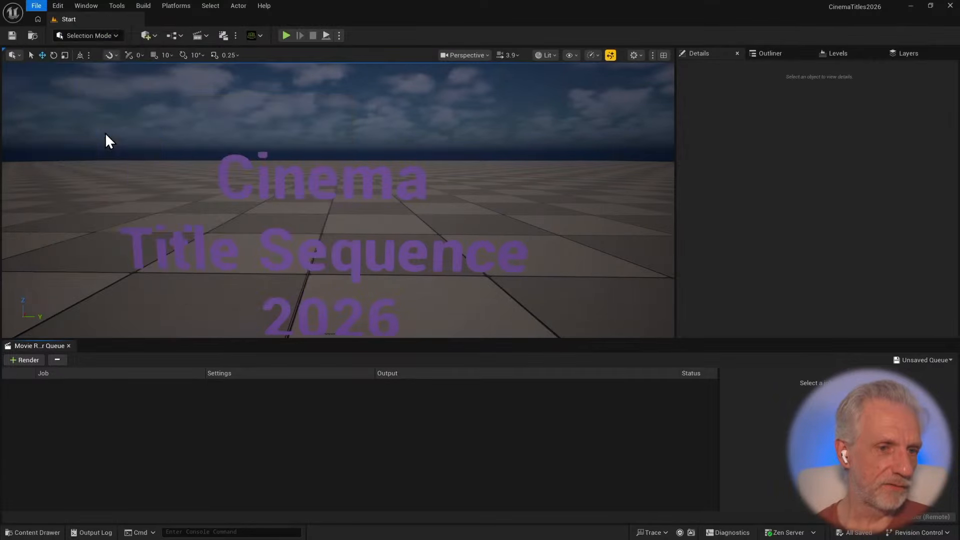
pyautogui.doubleClick(425, 218)
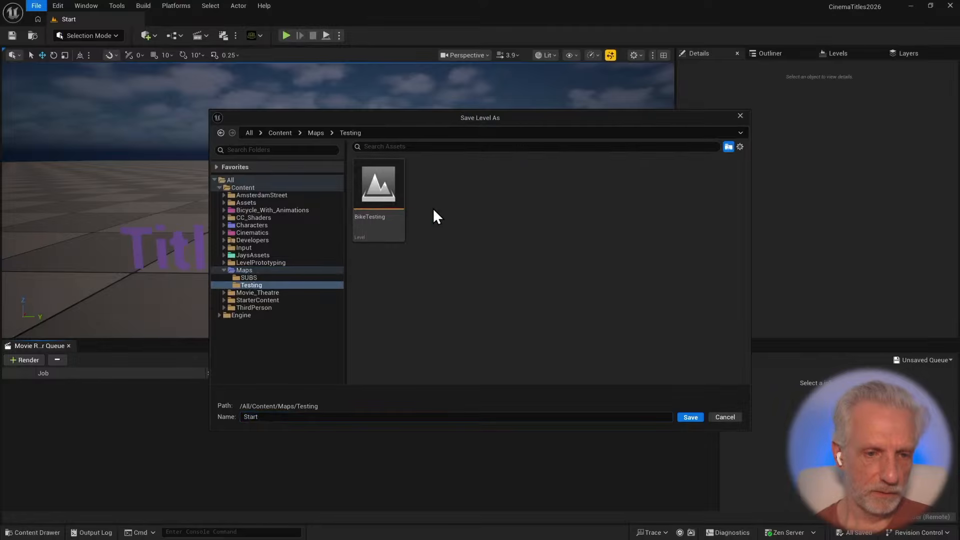
pyautogui.click(332, 418)
pyautogui.write('i')
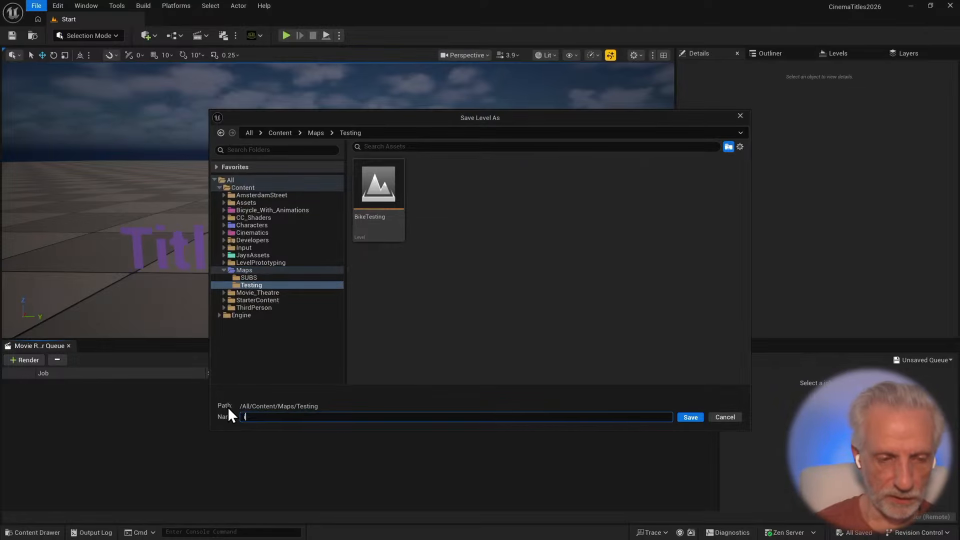
pyautogui.write('Clone')
pyautogui.write('_Bicycle')
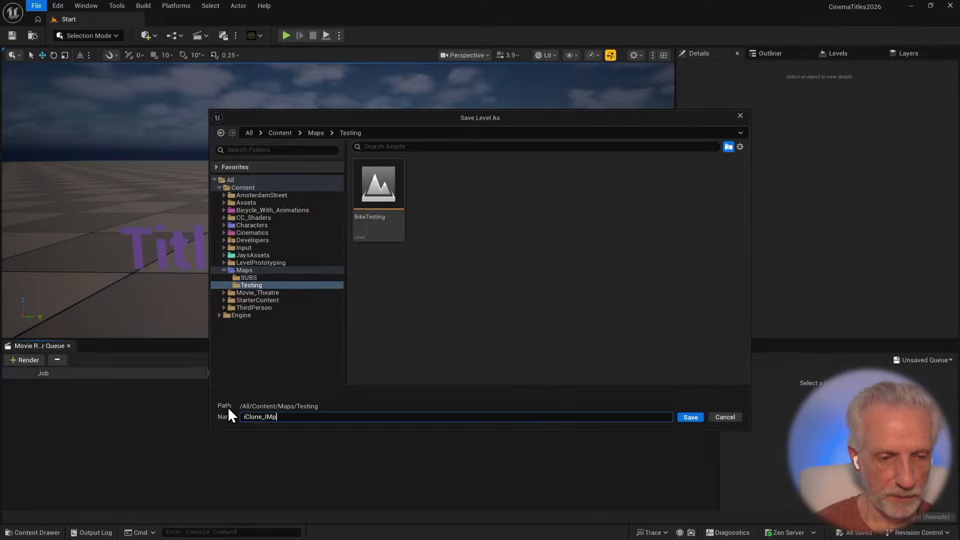
pyautogui.press('BackSpace')
pyautogui.press('BackSpace')
pyautogui.press('BackSpace')
pyautogui.press('BackSpace')
pyautogui.press('BackSpace')
pyautogui.press('BackSpace')
pyautogui.press('BackSpace')
pyautogui.write('project')
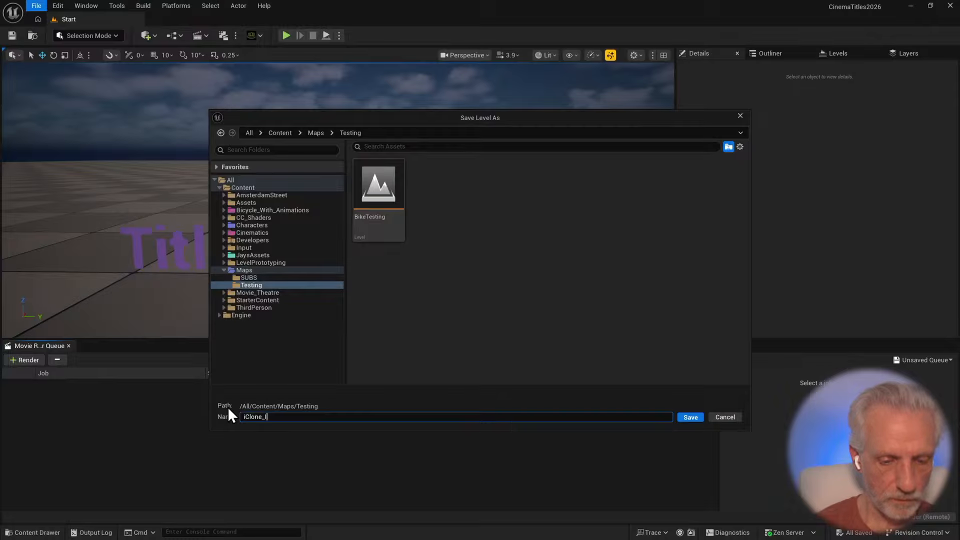
pyautogui.press('Return')
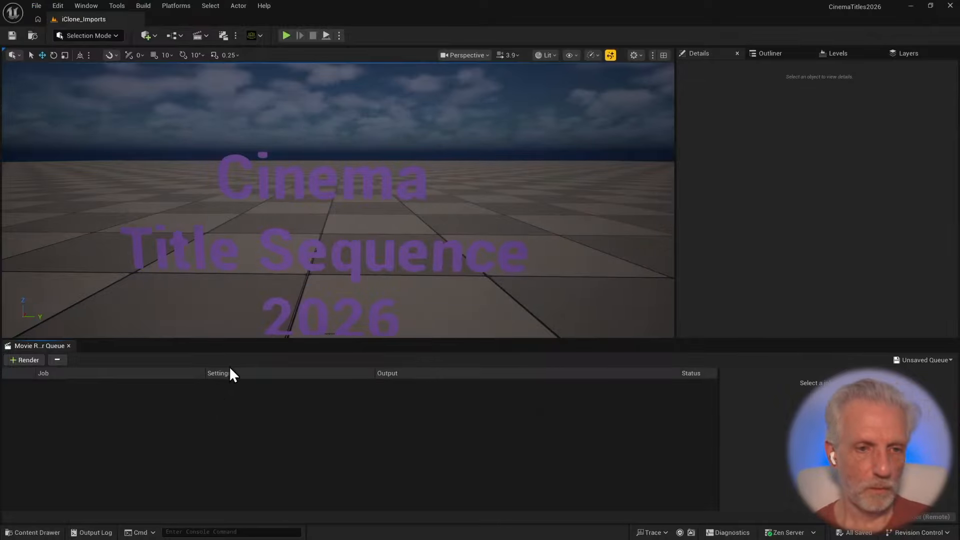
# - Delete the Cinema Title Sequence 2026 text actor from the level and close the Movie Render Queue
pyautogui.click(412, 247)
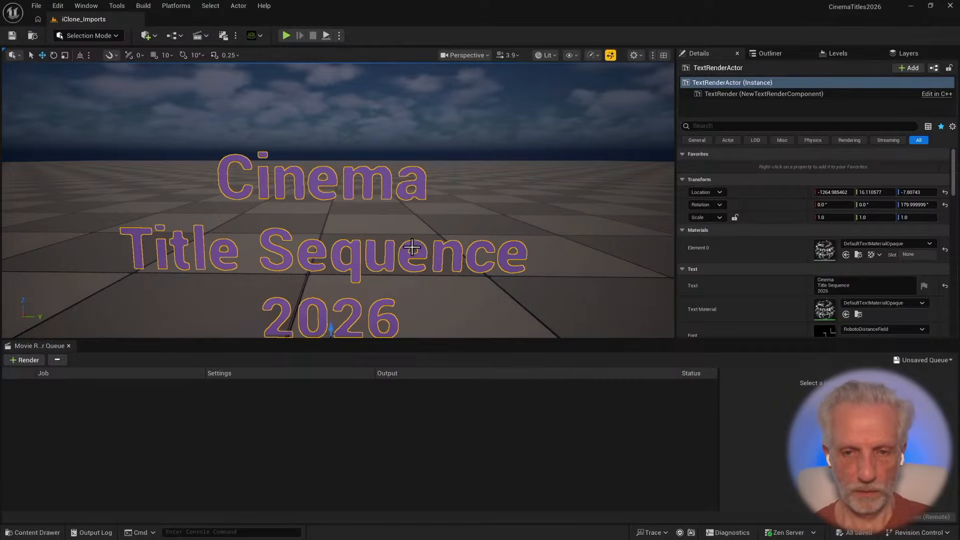
pyautogui.press('Delete')
pyautogui.click(70, 345)
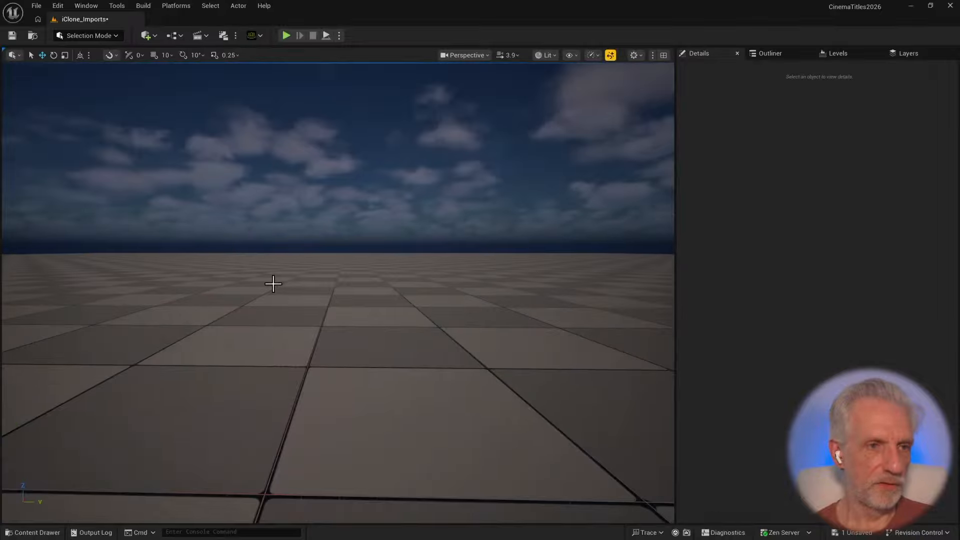
pyautogui.click(259, 35)
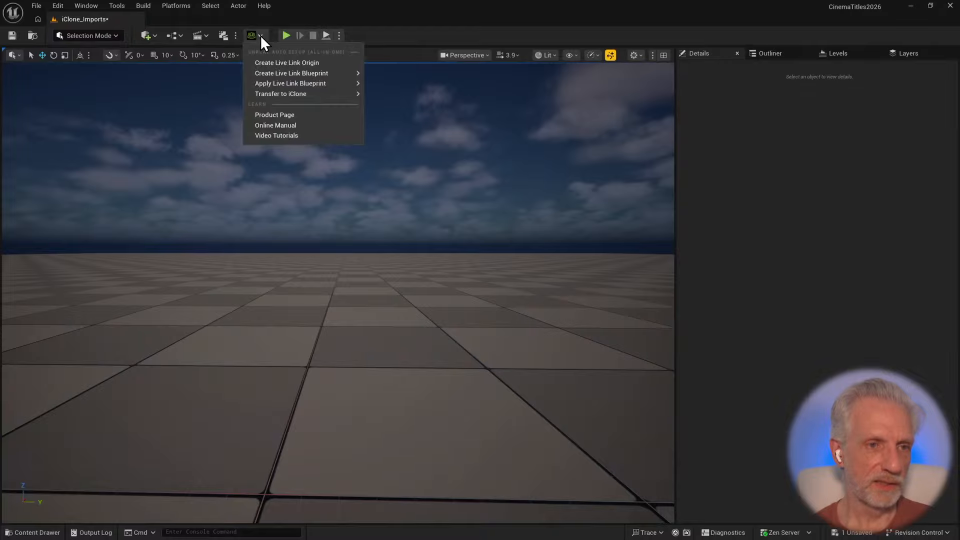
pyautogui.click(379, 17)
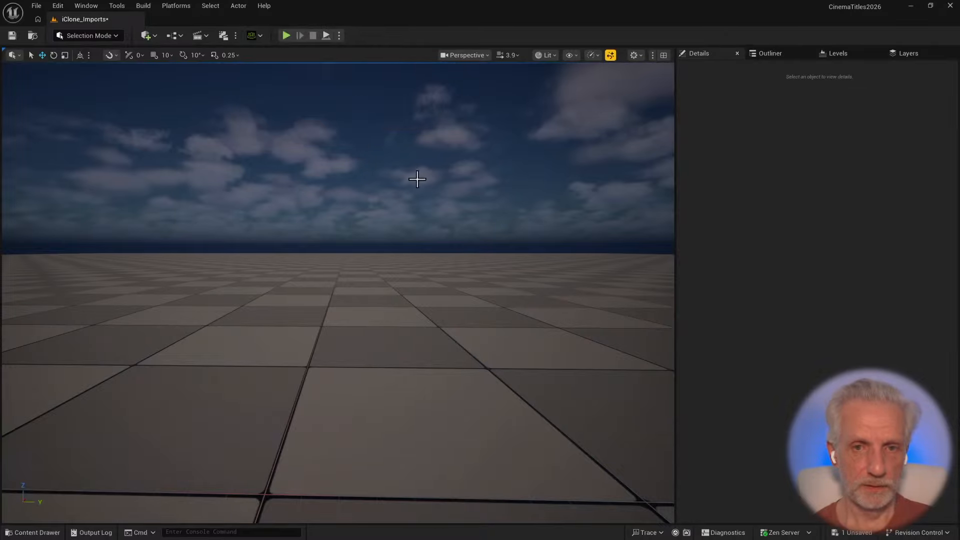
pyautogui.moveTo(418, 179); pyautogui.dragTo(433, 151, button='right')
pyautogui.hotkey('ctrl', 'space')
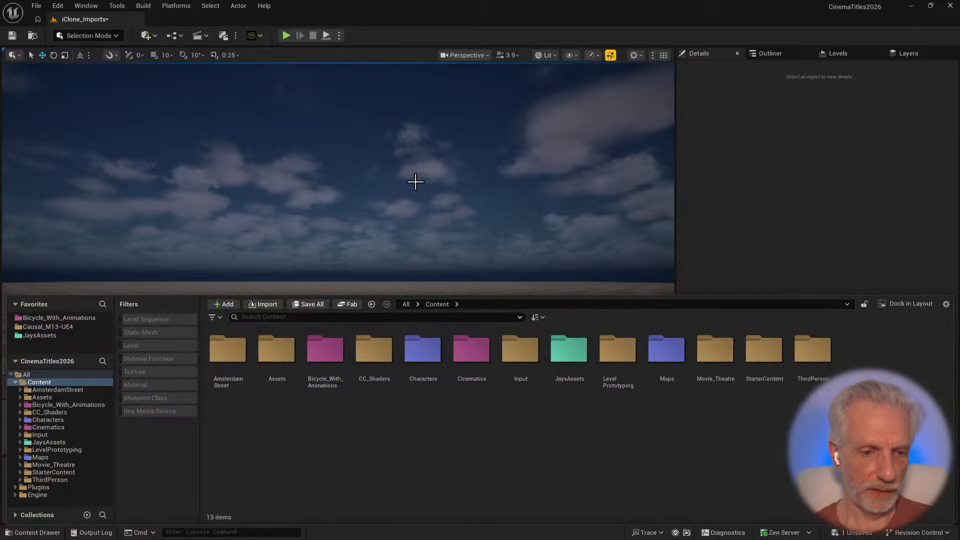
pyautogui.hotkey('ctrl', 'space')
# - Switch to iClone and set the playback range to the length of the Walks v7-A clip
pyautogui.hotkey('alt', 'Tab')
pyautogui.hotkey('alt', 'Tab')
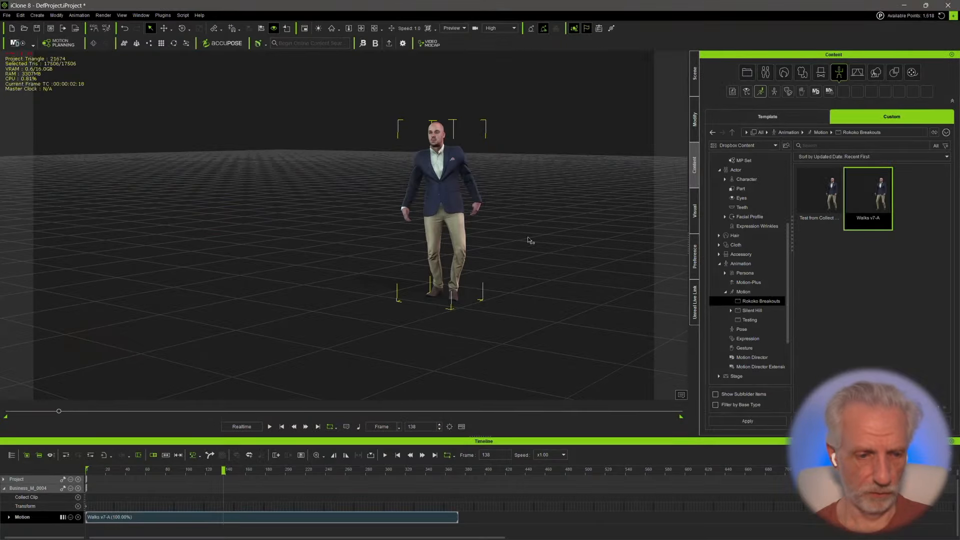
pyautogui.click(368, 519)
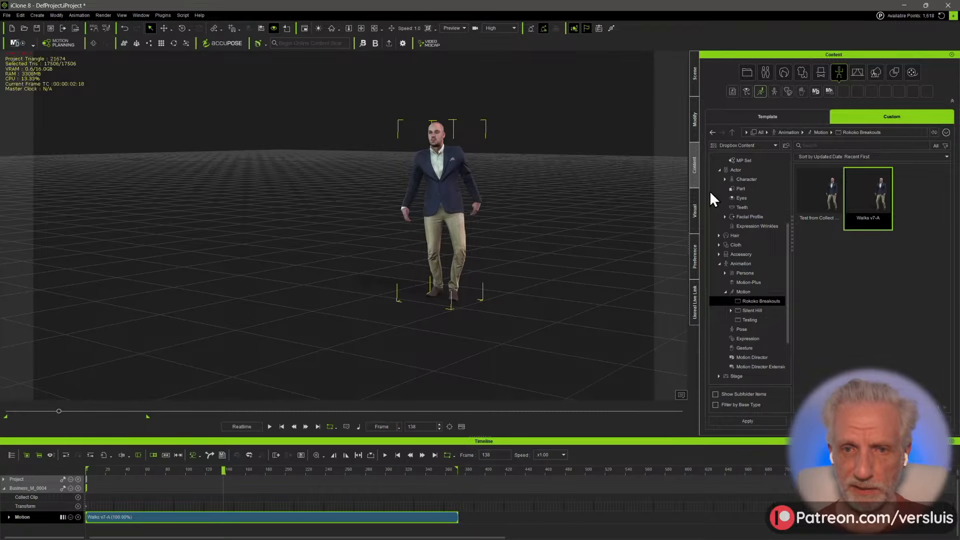
# - Try to transfer only the character, including motion over the range 0 to 373, to Unreal Engine through Unreal Live Link
pyautogui.click(694, 306)
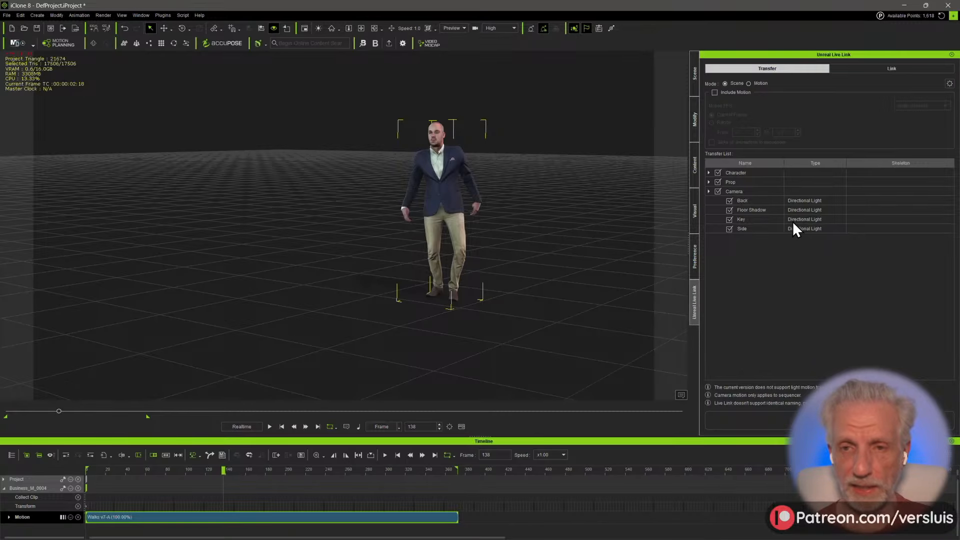
pyautogui.click(715, 92)
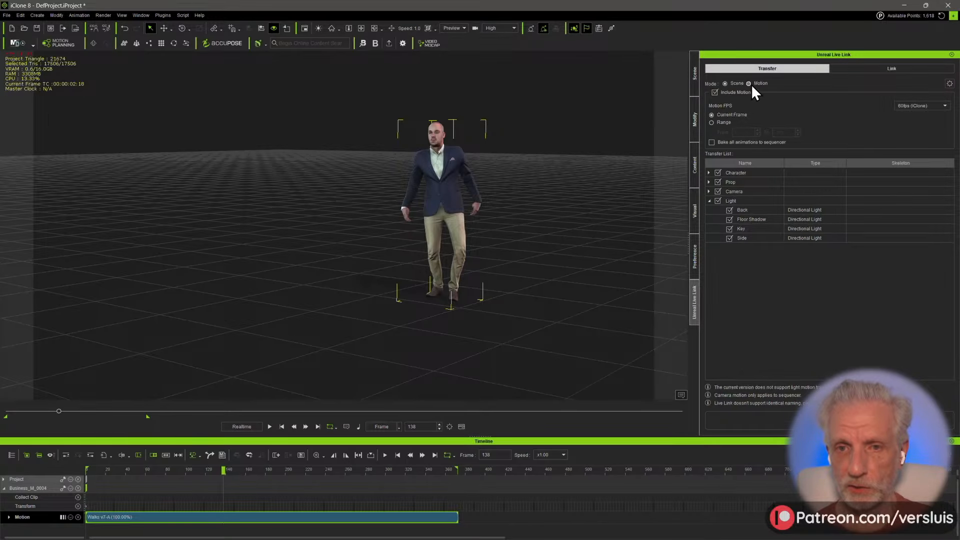
pyautogui.click(718, 182)
pyautogui.click(718, 192)
pyautogui.click(718, 200)
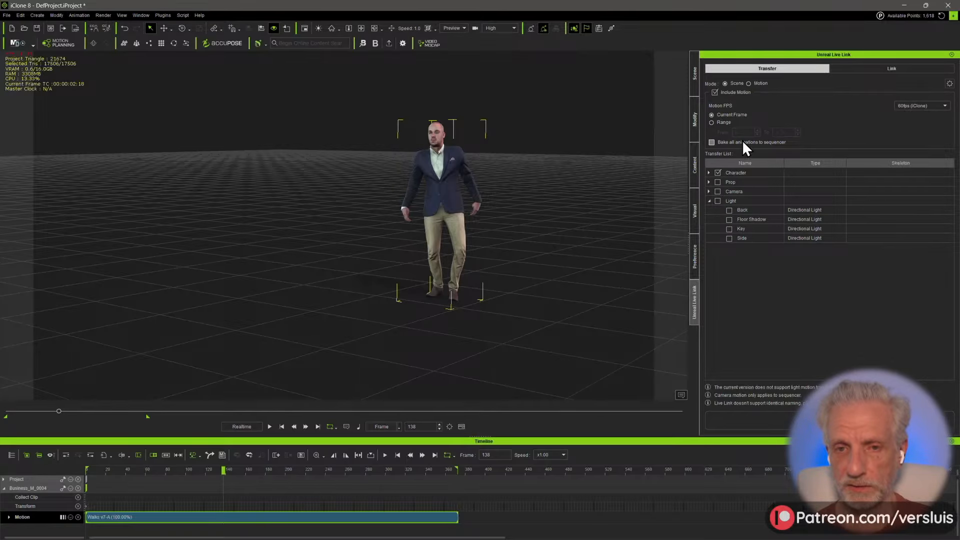
pyautogui.click(711, 122)
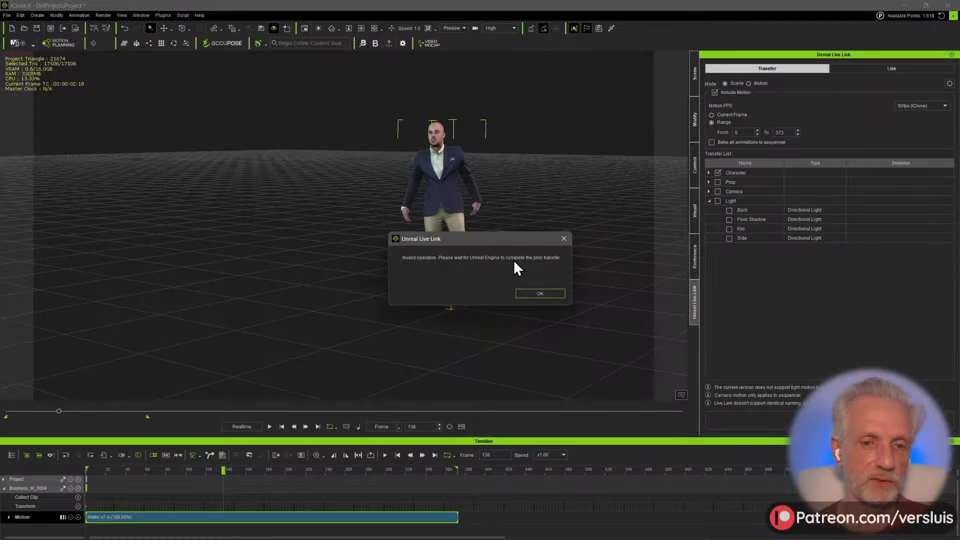
pyautogui.click(545, 292)
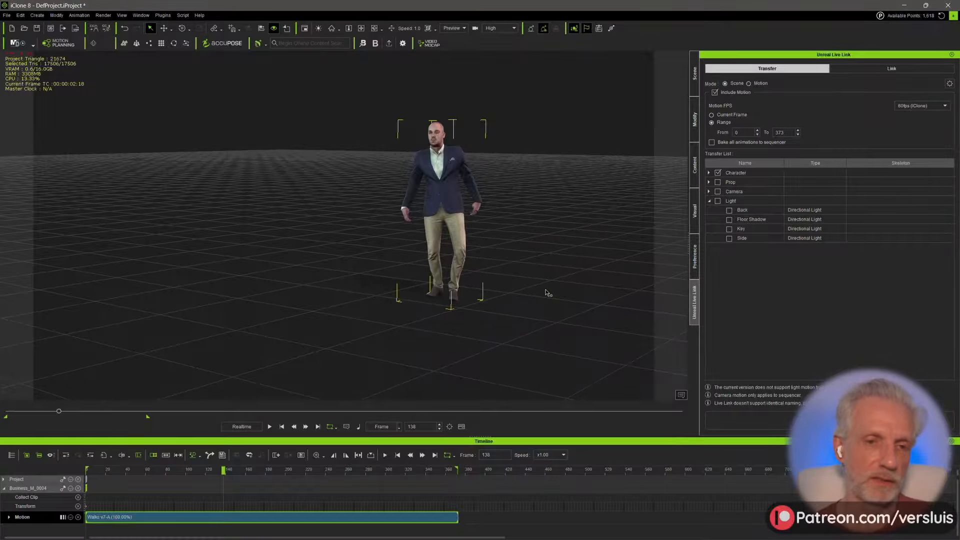
pyautogui.hotkey('alt', 'Tab')
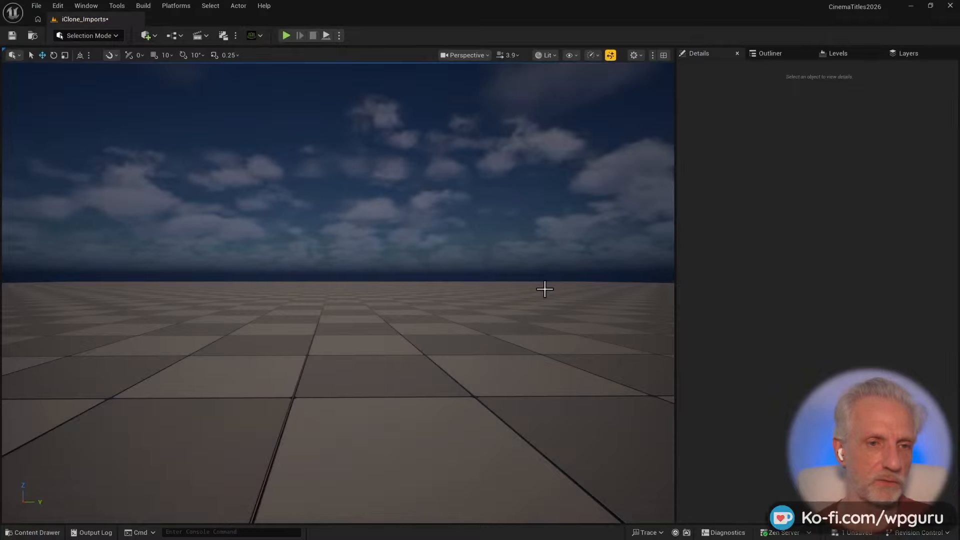
pyautogui.click(260, 36)
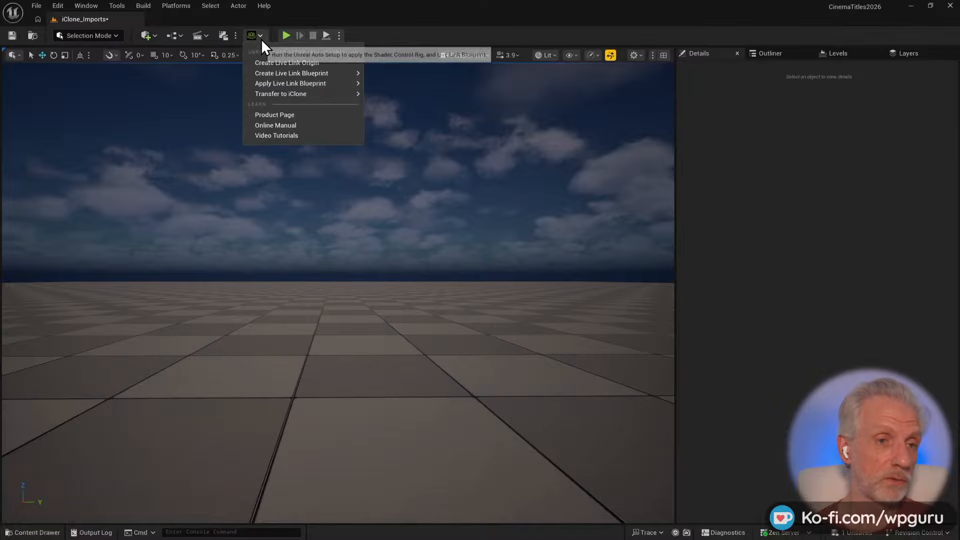
pyautogui.hotkey('alt', 'Tab')
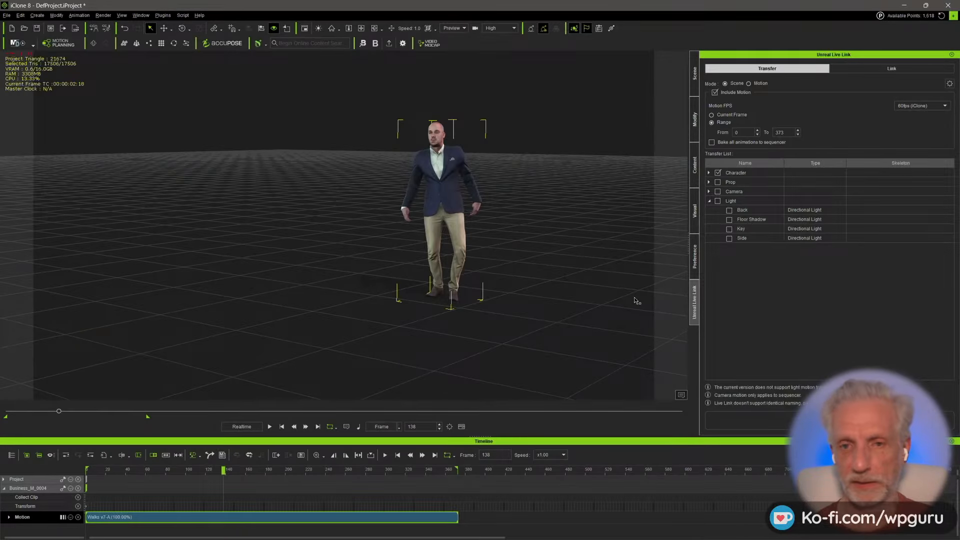
# - Start an FBX export of the character with the Unreal (UE5 Skeleton) preset at 60 FPS for the range 0 to 373
pyautogui.click(7, 15)
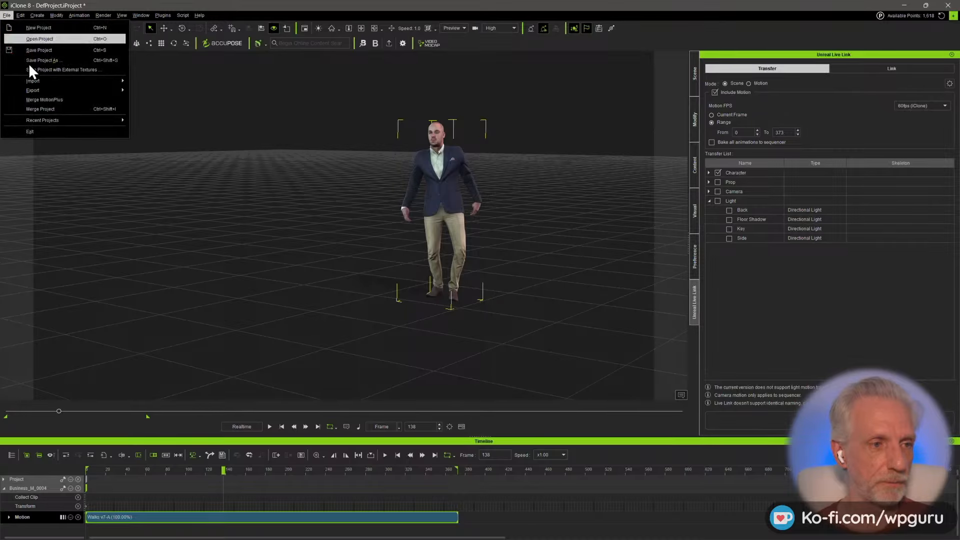
pyautogui.moveTo(92, 91)
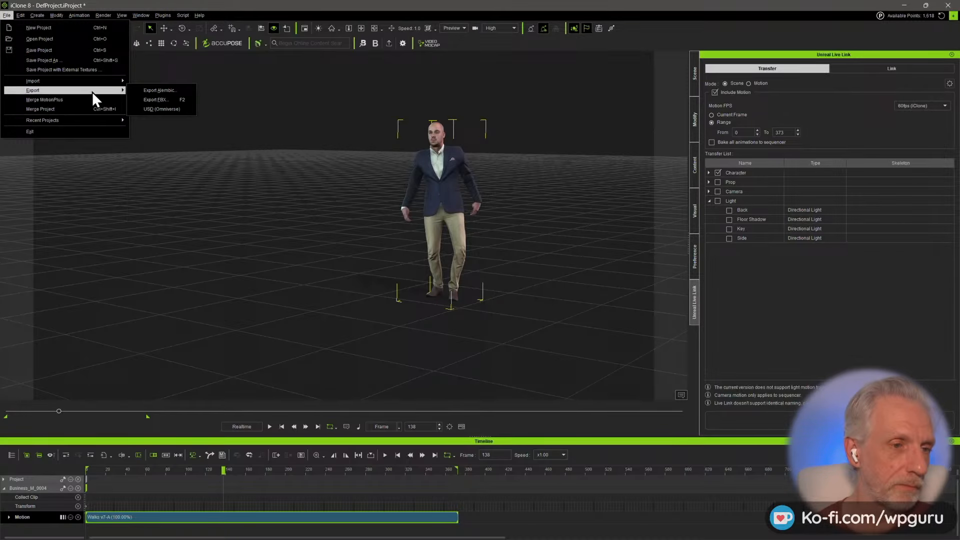
pyautogui.click(152, 96)
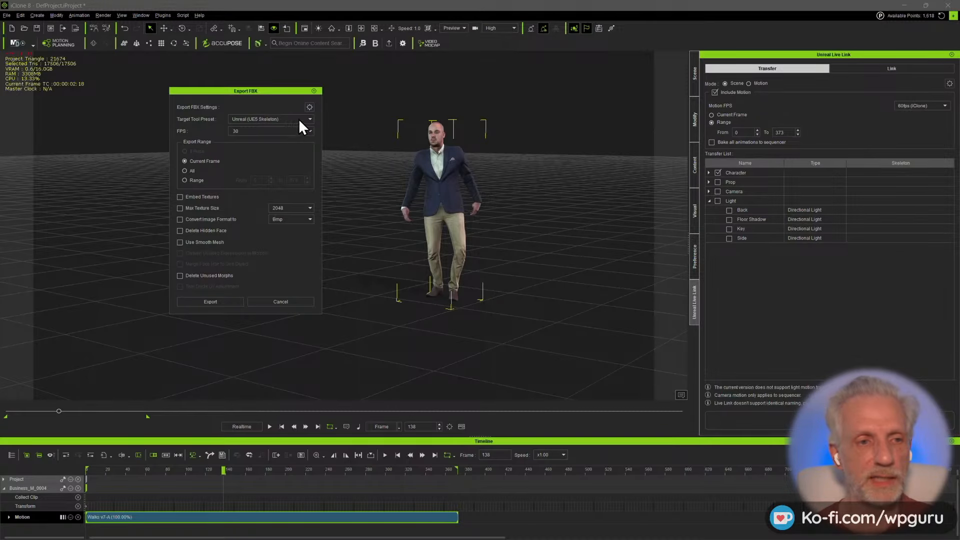
pyautogui.click(308, 132)
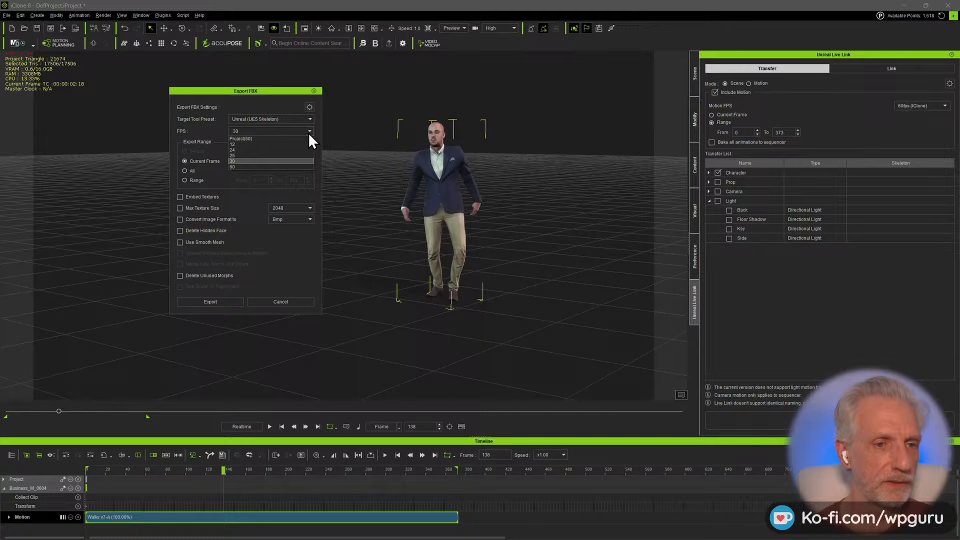
pyautogui.click(286, 167)
pyautogui.click(185, 180)
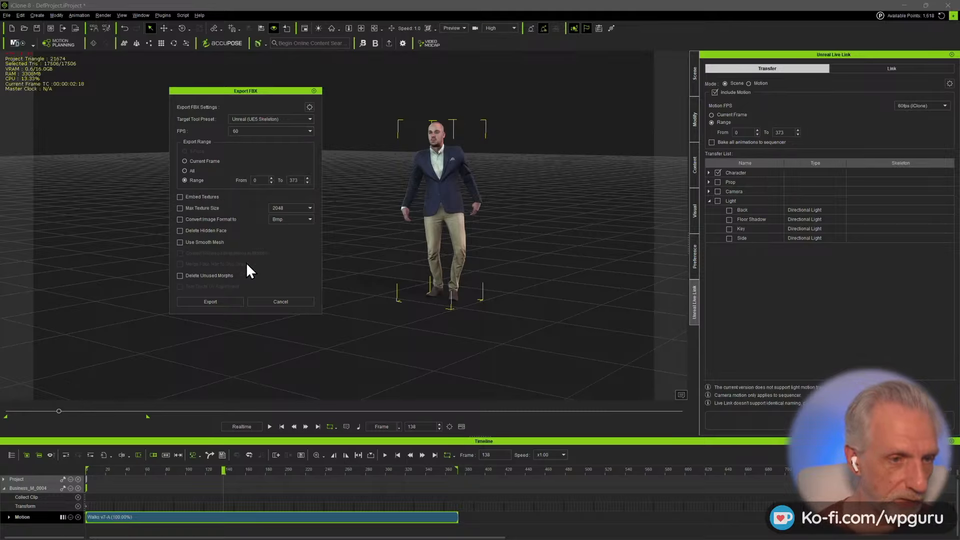
pyautogui.click(221, 302)
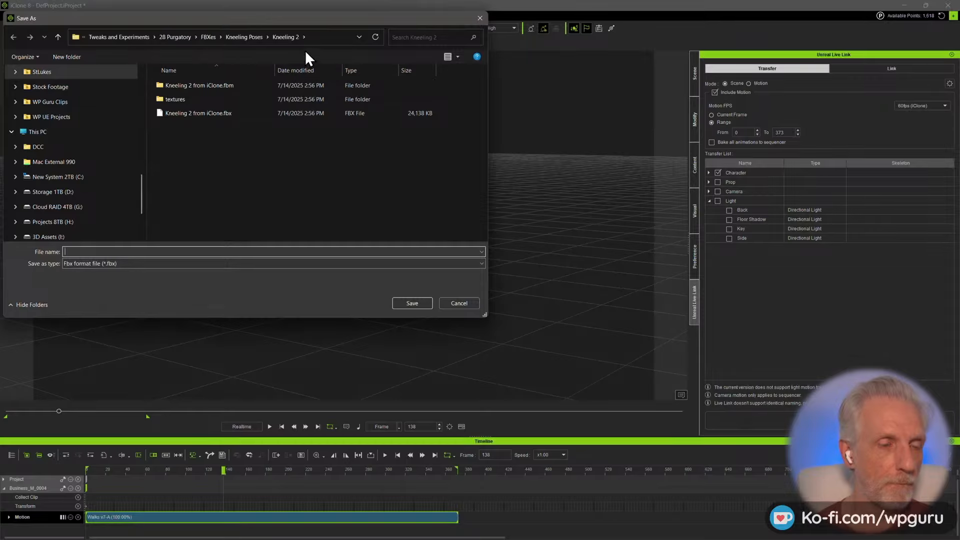
# - Browse the FBX save location to the CinemaTitles2026 project's Exports\Characters folder
pyautogui.click(321, 39)
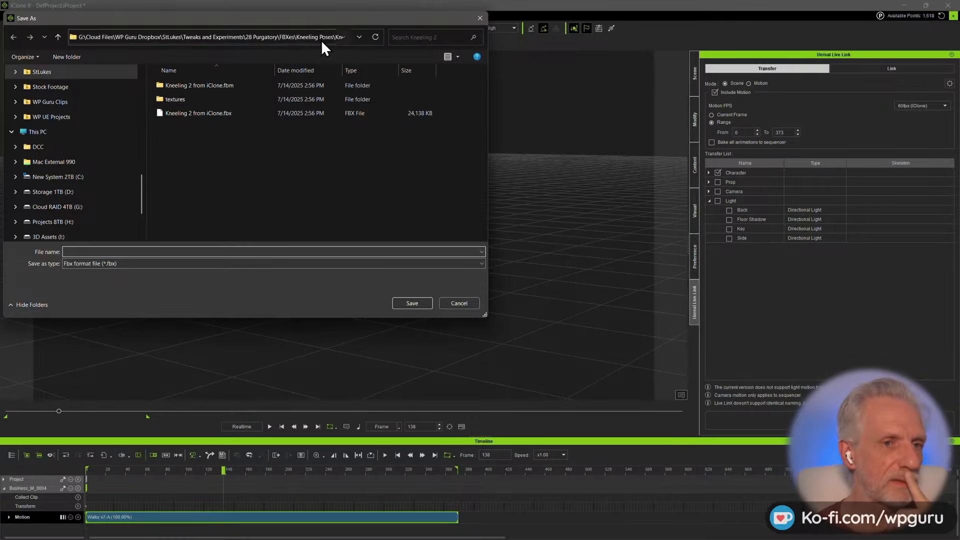
pyautogui.press('super+v')
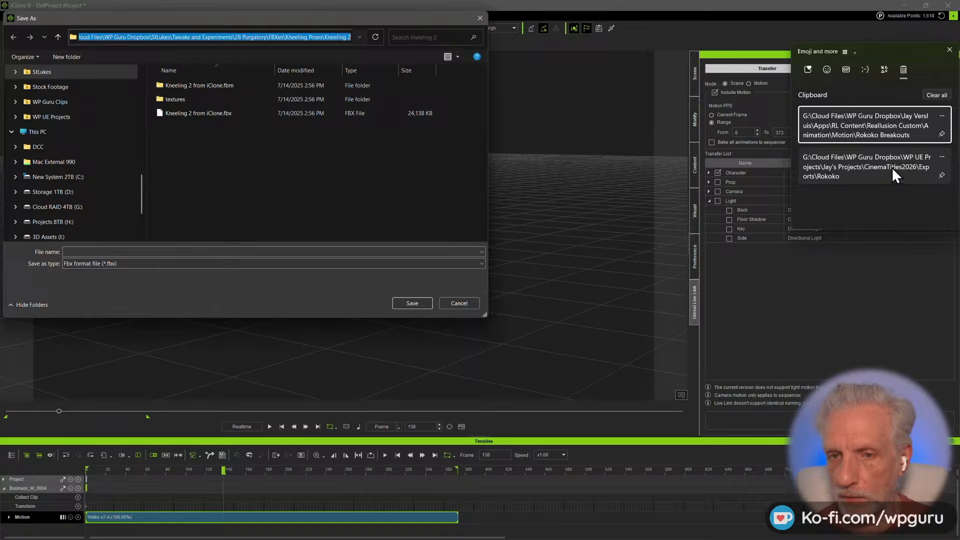
pyautogui.click(892, 167)
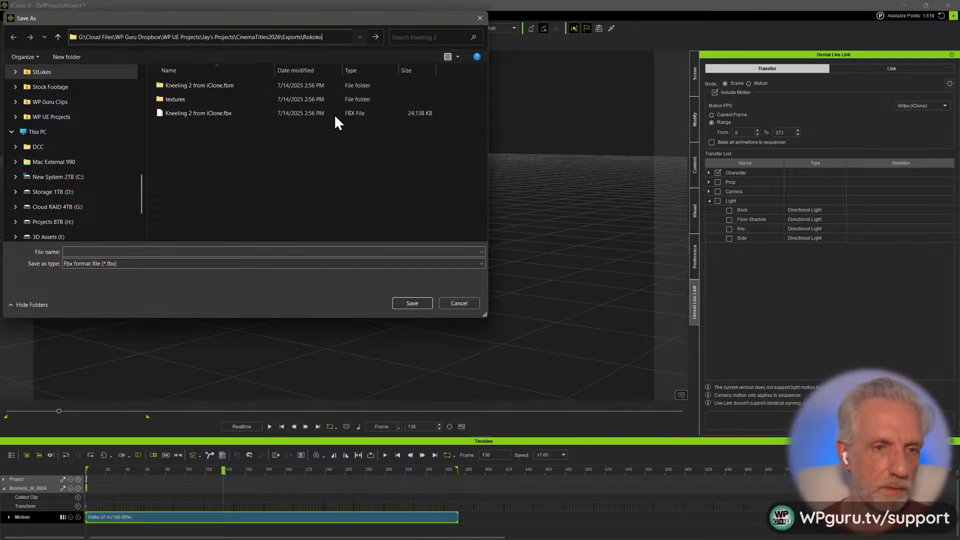
pyautogui.press('Return')
pyautogui.click(292, 35)
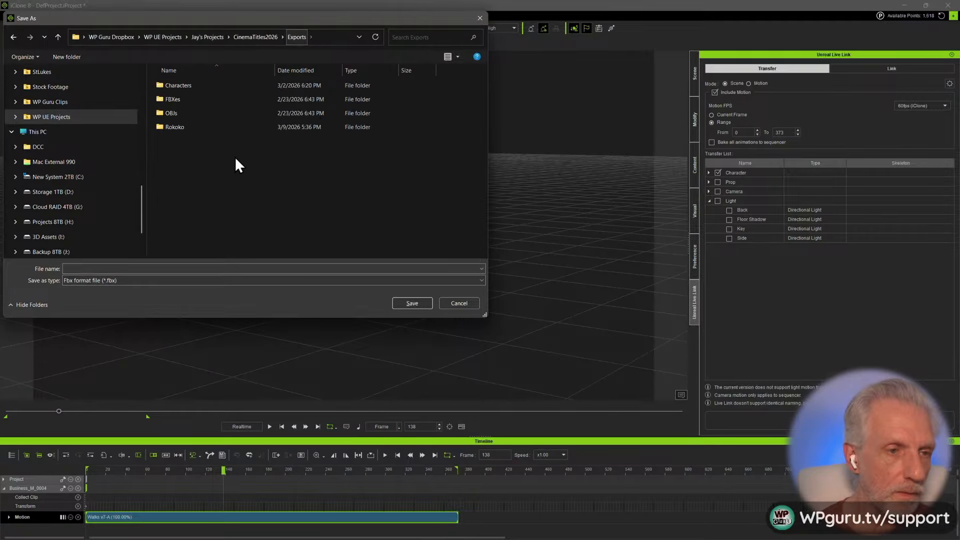
pyautogui.doubleClick(207, 101)
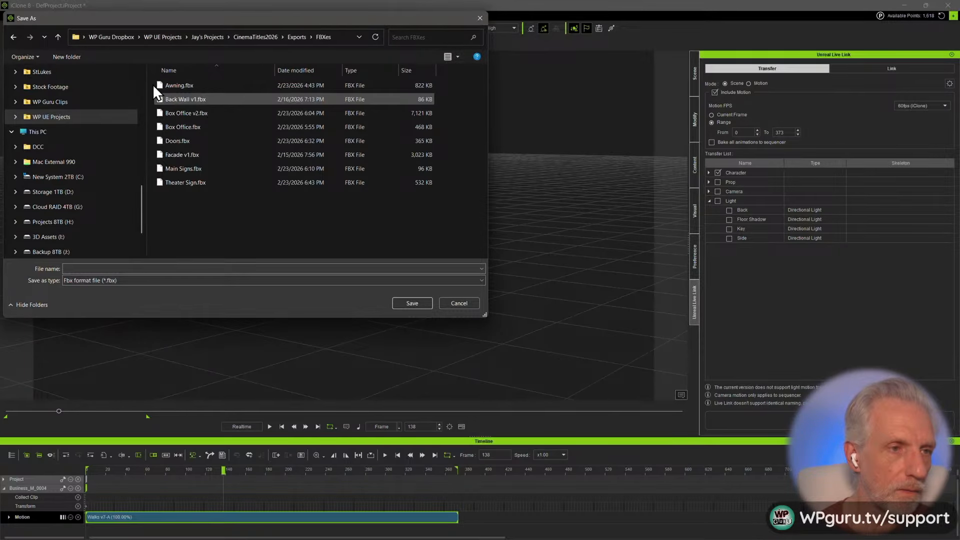
pyautogui.click(57, 37)
pyautogui.doubleClick(196, 85)
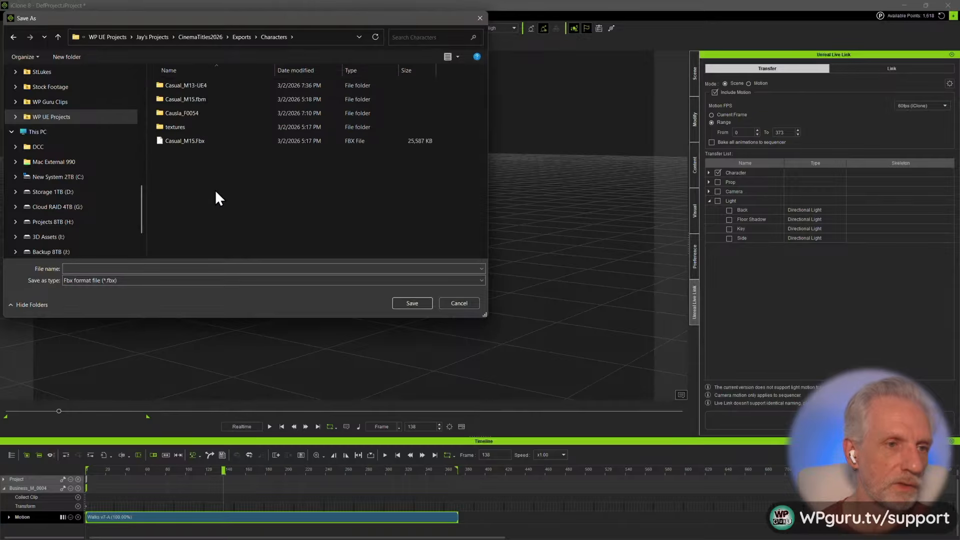
# - Create a folder named Busines_M0004 inside the Characters export folder and open it
pyautogui.hotkey('ctrl', 'shift', 'n')
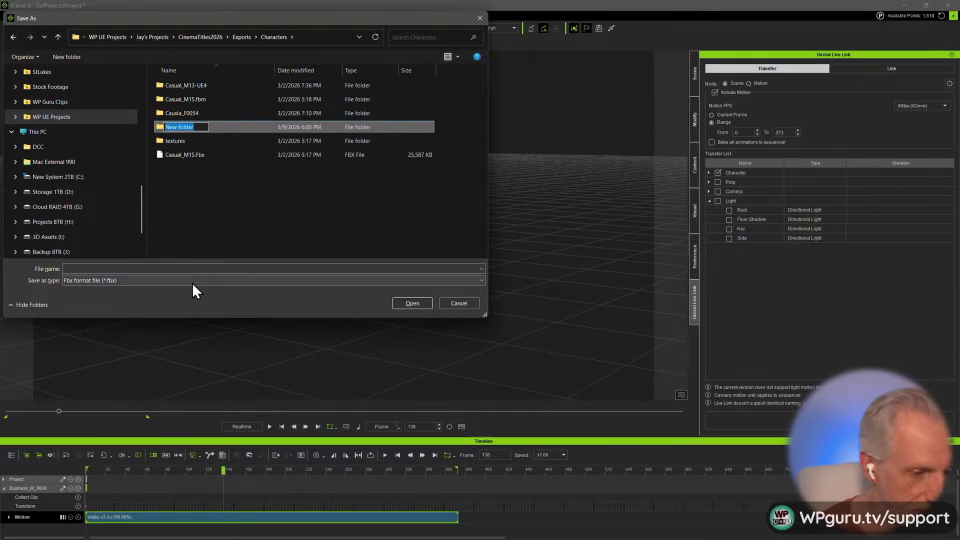
pyautogui.write('Busines')
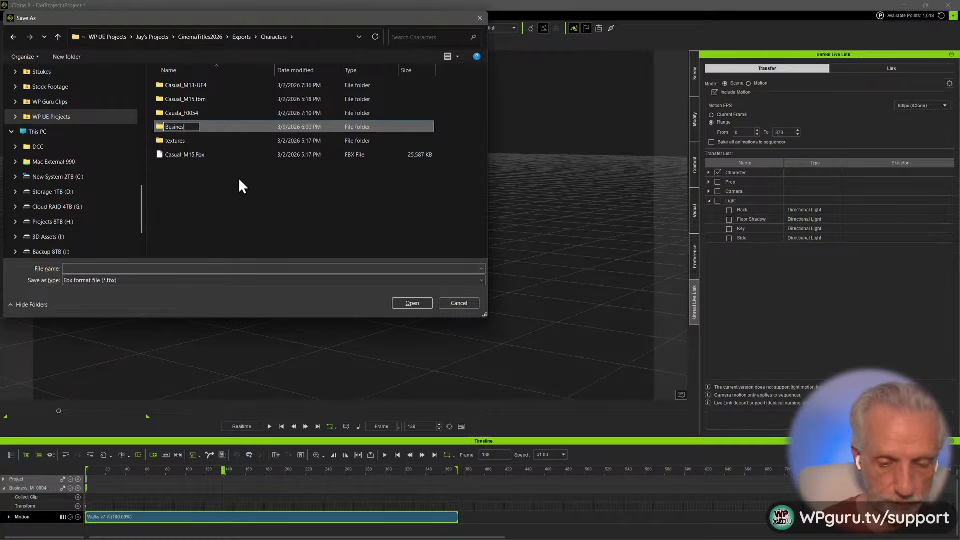
pyautogui.write('_M0004')
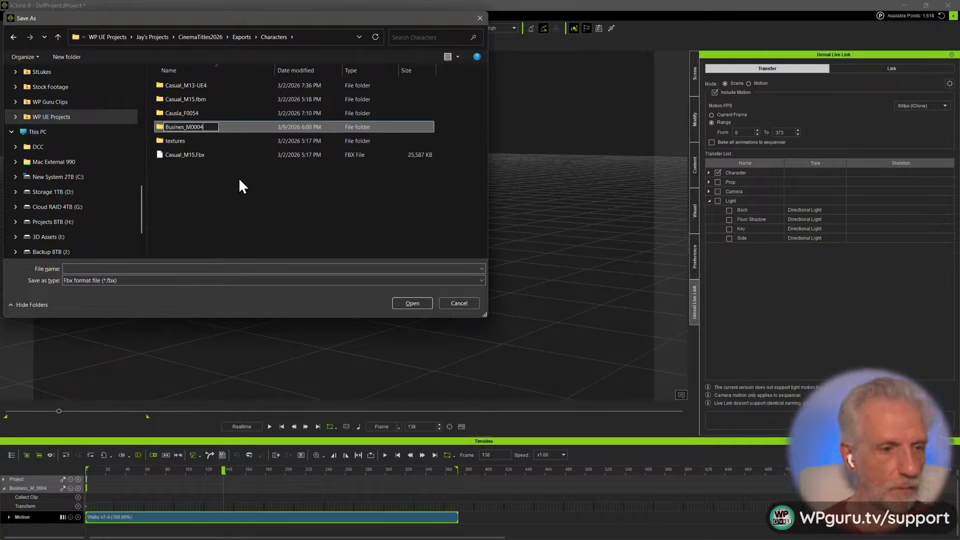
pyautogui.press('Return')
pyautogui.doubleClick(199, 83)
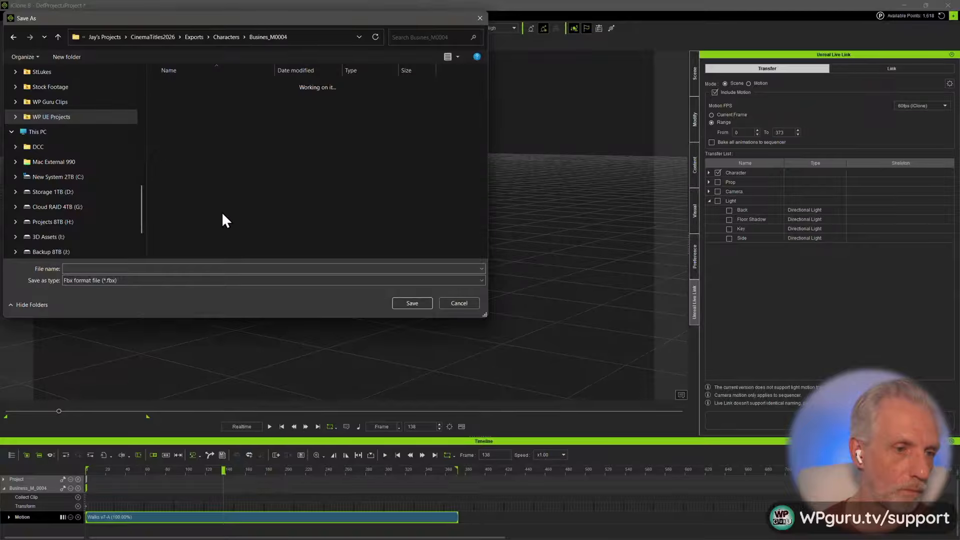
# - Save the character's FBX export as M04 and dismiss the Auto Setup notice
pyautogui.click(210, 268)
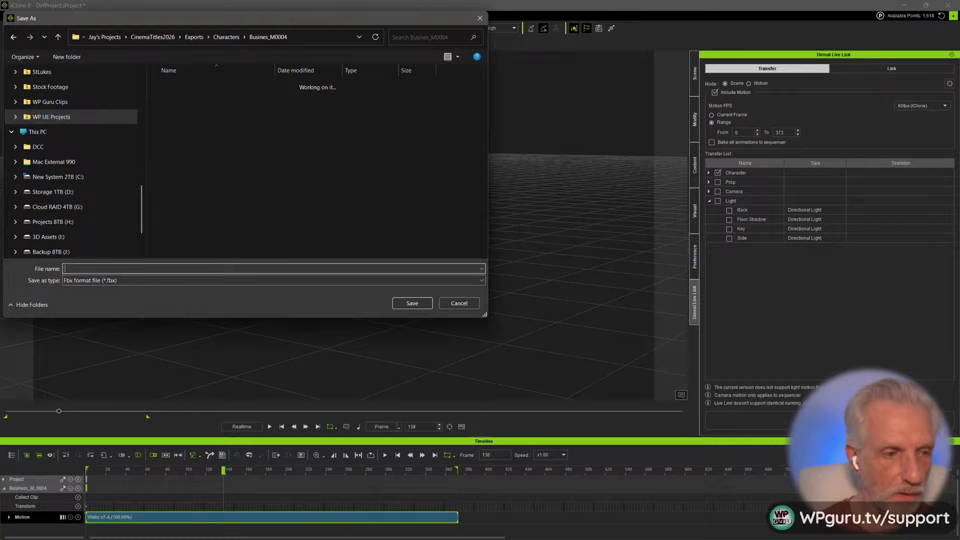
pyautogui.write('M04')
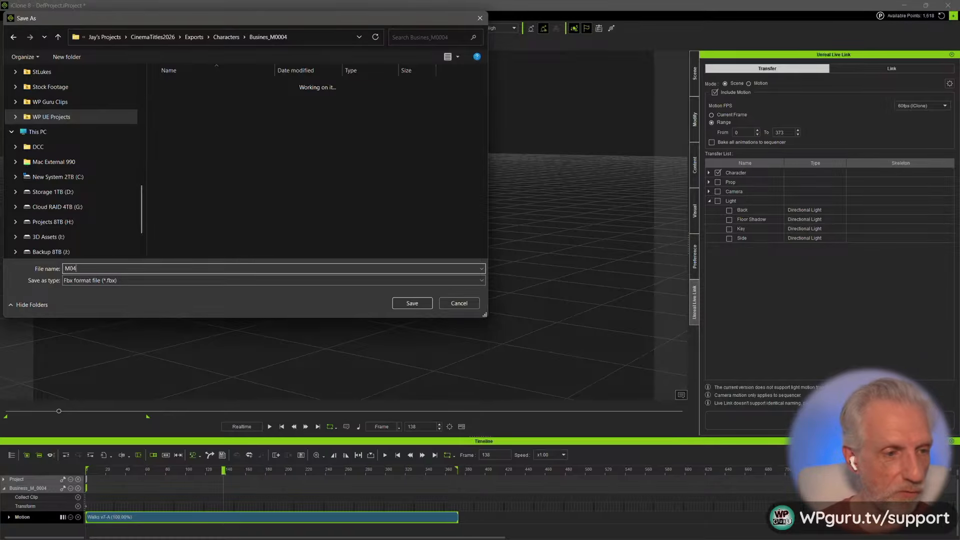
pyautogui.press('Return')
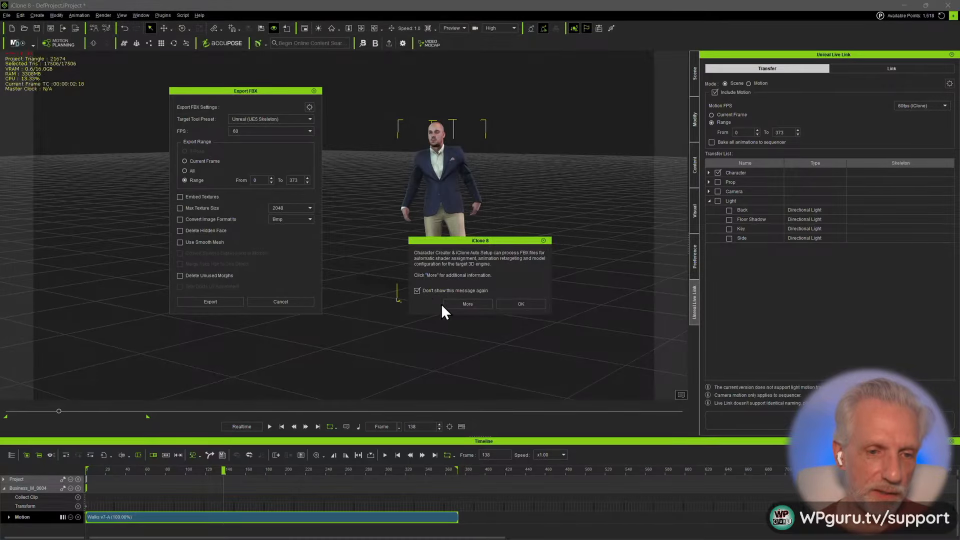
pyautogui.click(520, 304)
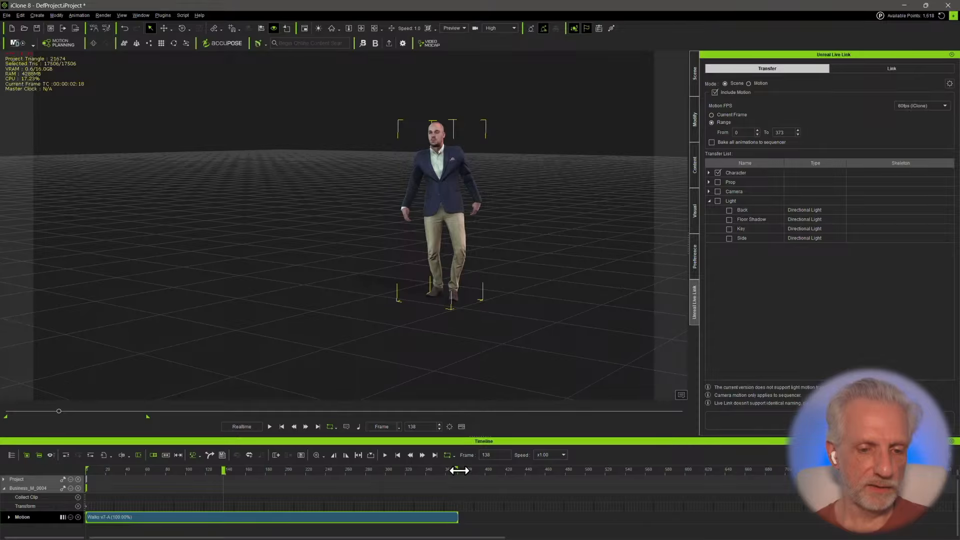
# - Extend the end of the timeline's playback range to frame 571 and look over the animation commands
pyautogui.moveTo(457, 470); pyautogui.dragTo(654, 472)
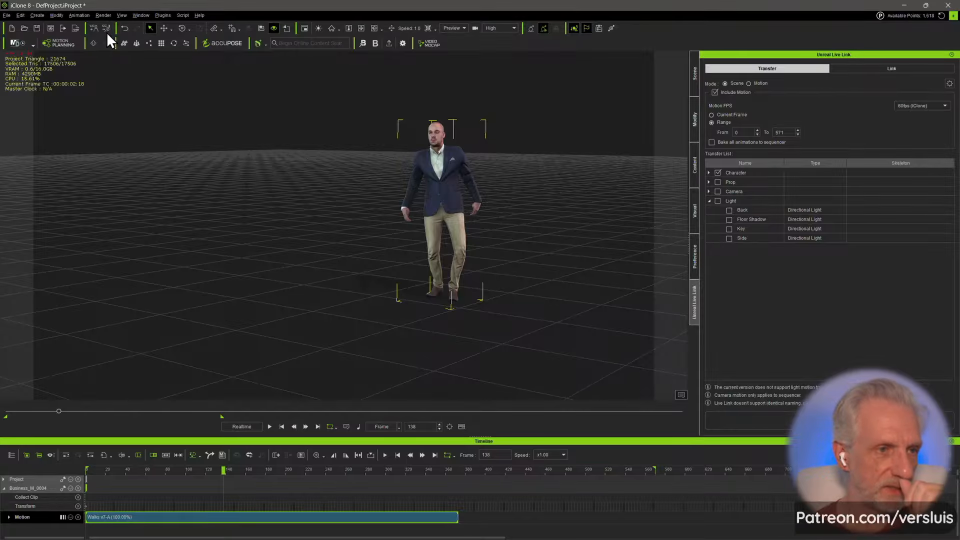
pyautogui.click(80, 15)
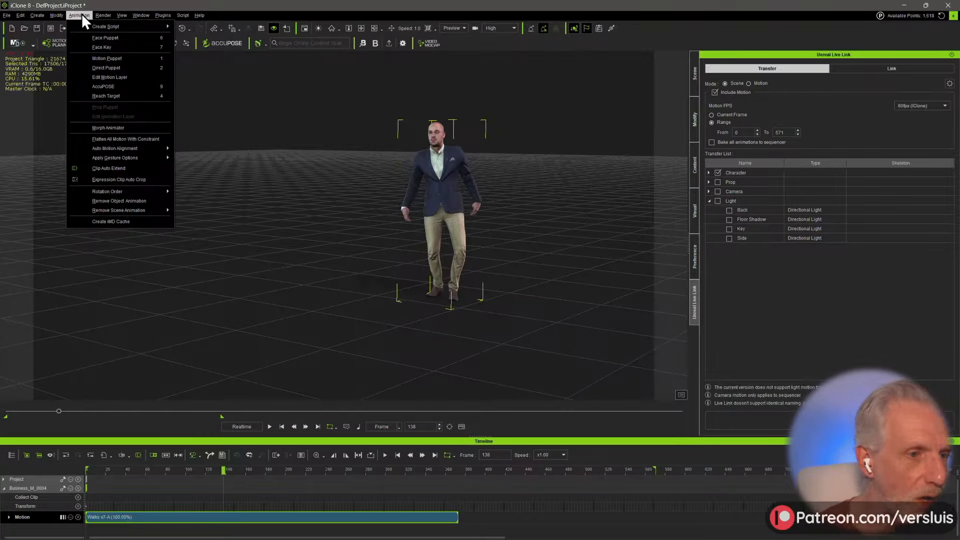
pyautogui.moveTo(130, 148)
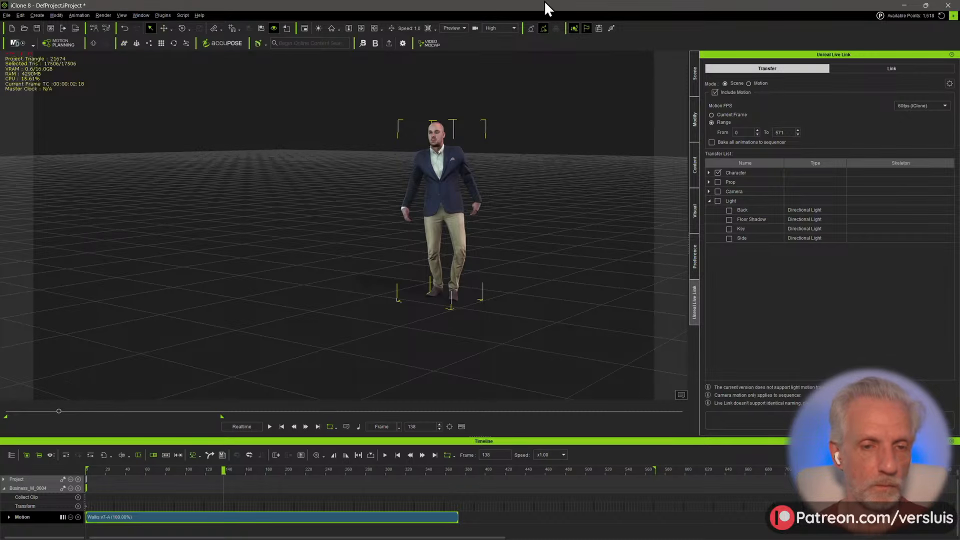
# - Switch to Unreal Engine, create a Business_M04 folder inside the Characters content folder and open it
pyautogui.hotkey('alt', 'Tab')
pyautogui.hotkey('ctrl', 'space')
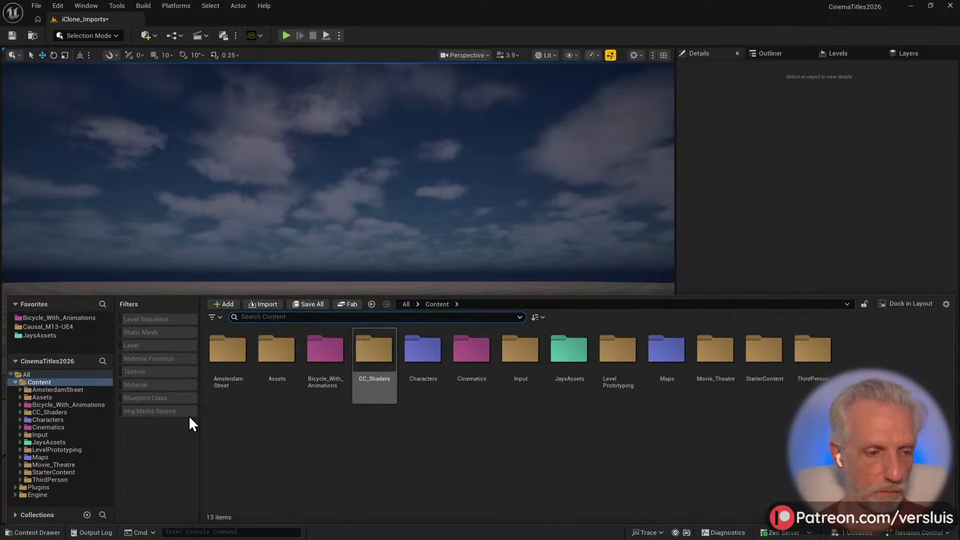
pyautogui.click(72, 420)
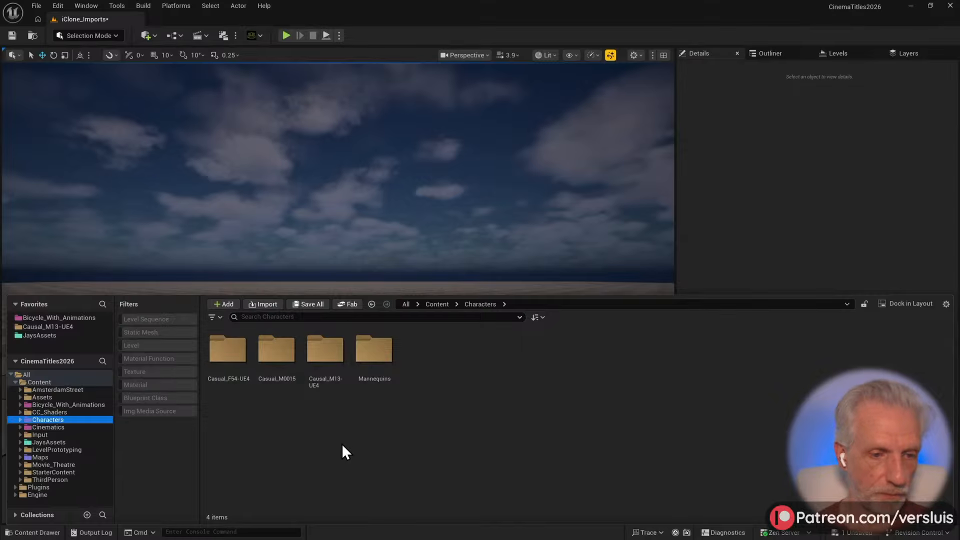
pyautogui.hotkey('ctrl', 'shift', 'n')
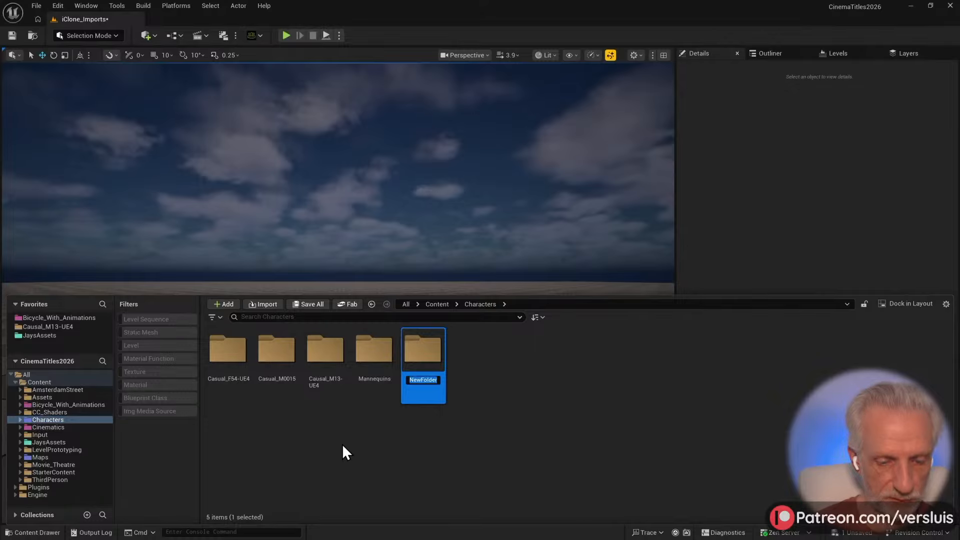
pyautogui.write('Business_')
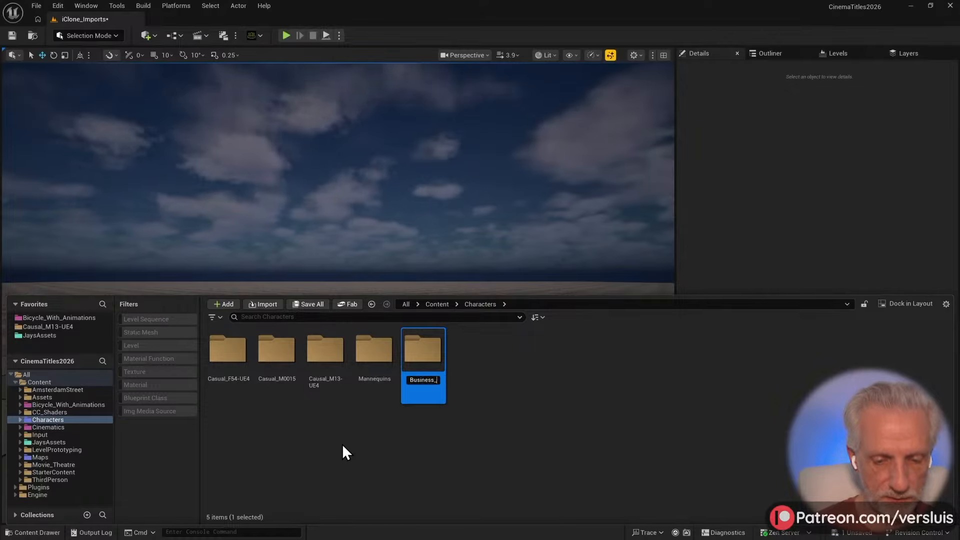
pyautogui.write('M04')
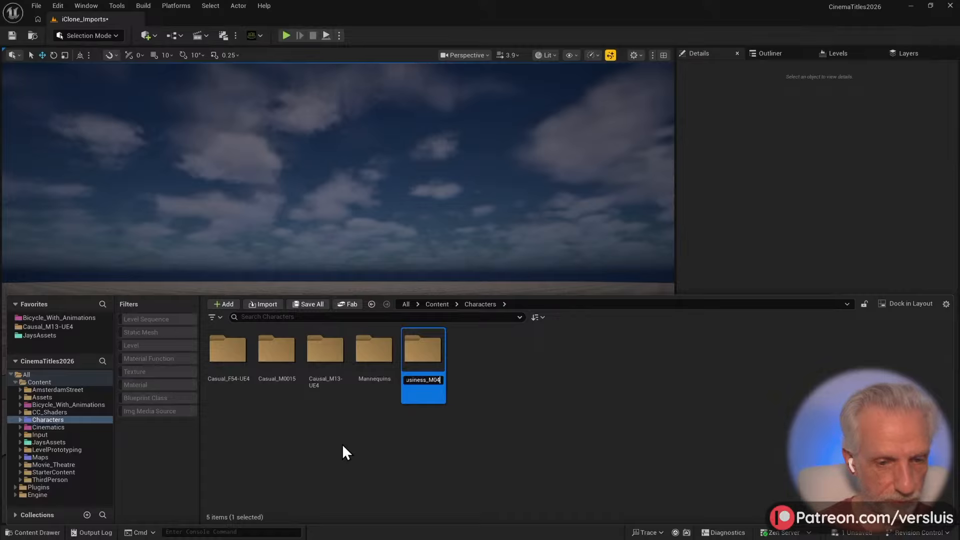
pyautogui.press('Return')
pyautogui.doubleClick(218, 358)
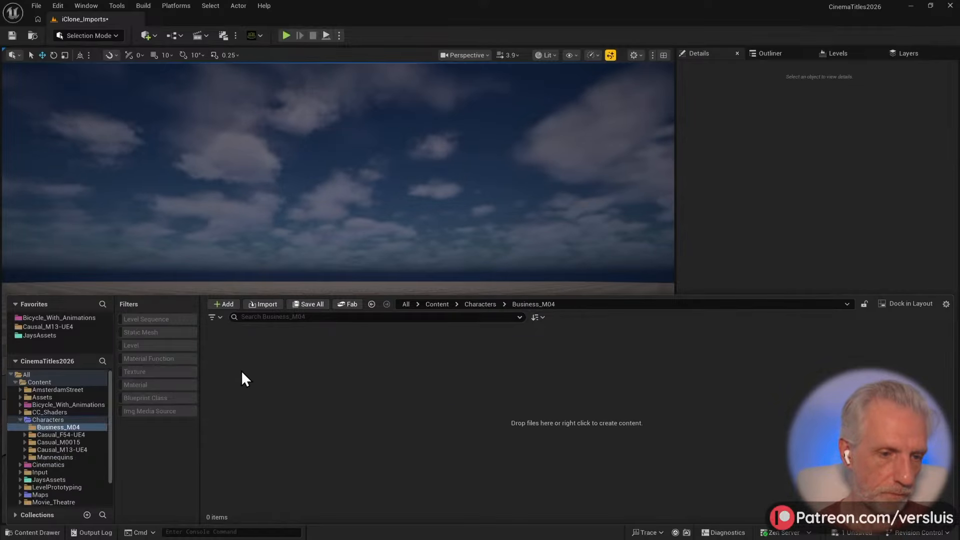
# - Start an import into Business_M04 and choose the M04 FBX file from Exports\Characters\Busines_M0004
pyautogui.rightClick(268, 377)
pyautogui.click(325, 157)
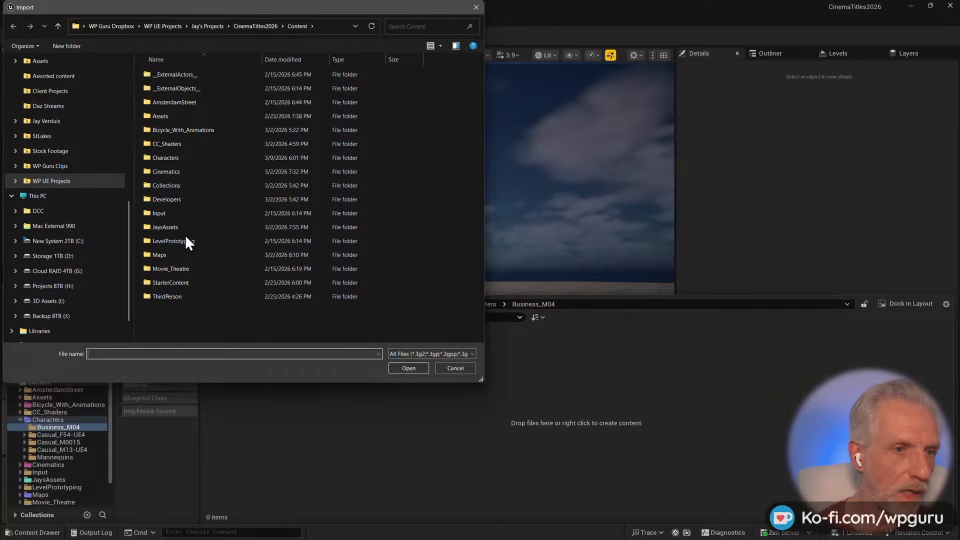
pyautogui.click(255, 26)
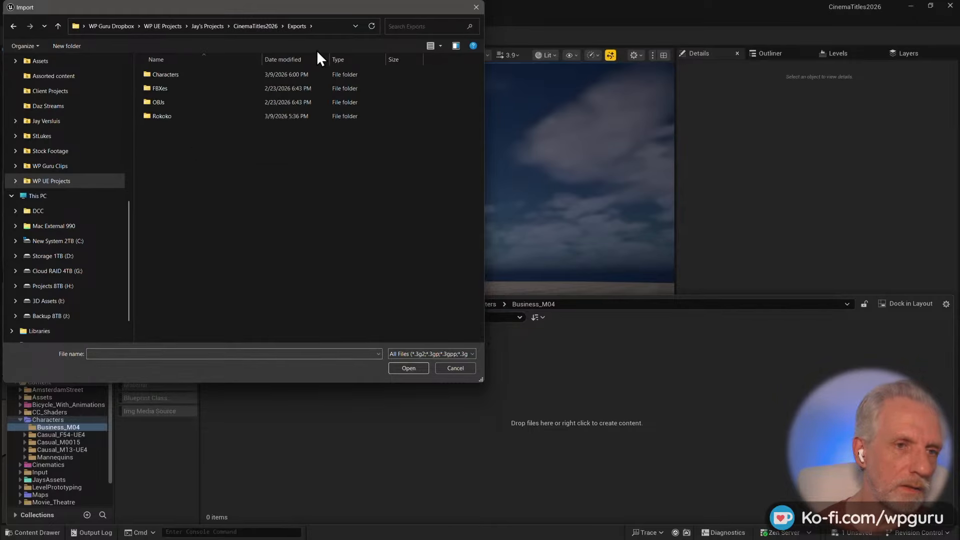
pyautogui.click(326, 26)
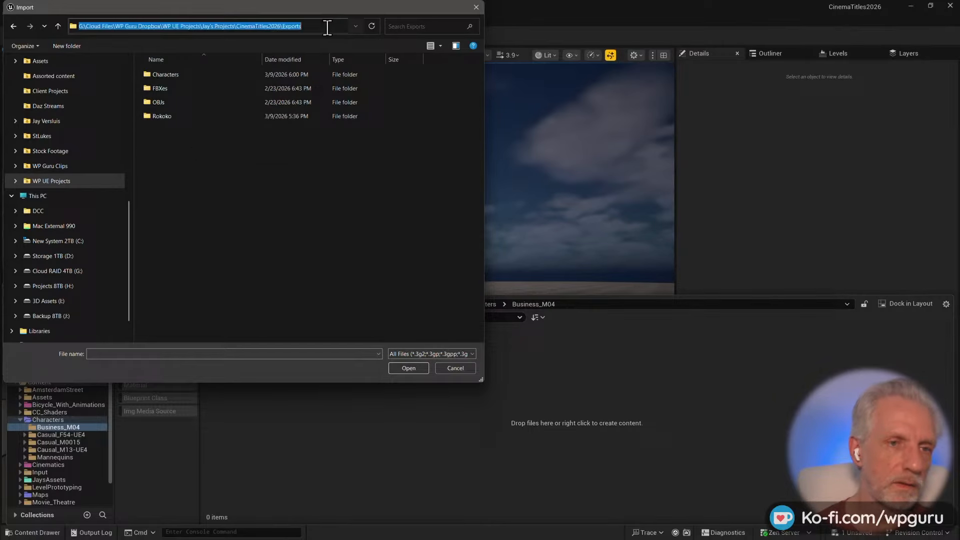
pyautogui.click(277, 182)
pyautogui.doubleClick(172, 89)
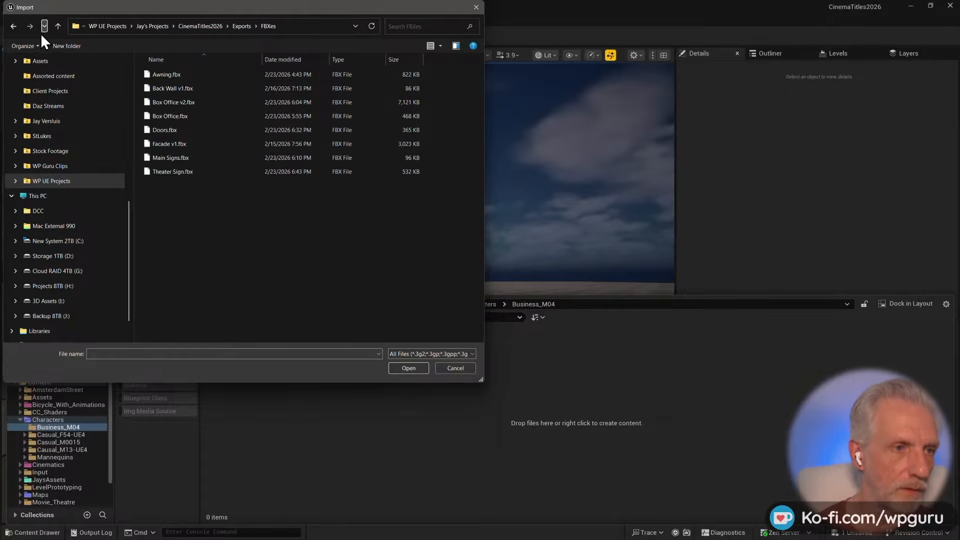
pyautogui.click(57, 26)
pyautogui.doubleClick(170, 74)
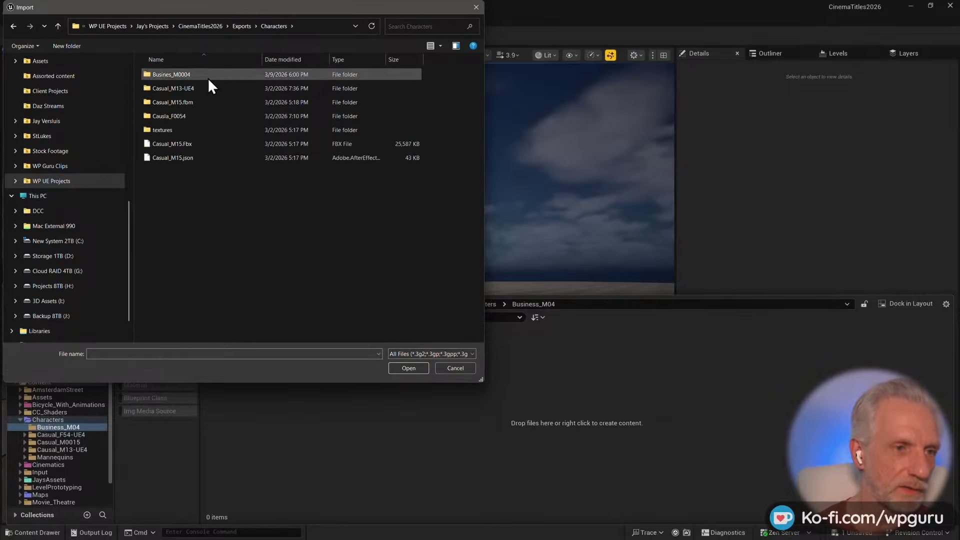
pyautogui.doubleClick(208, 75)
pyautogui.click(182, 103)
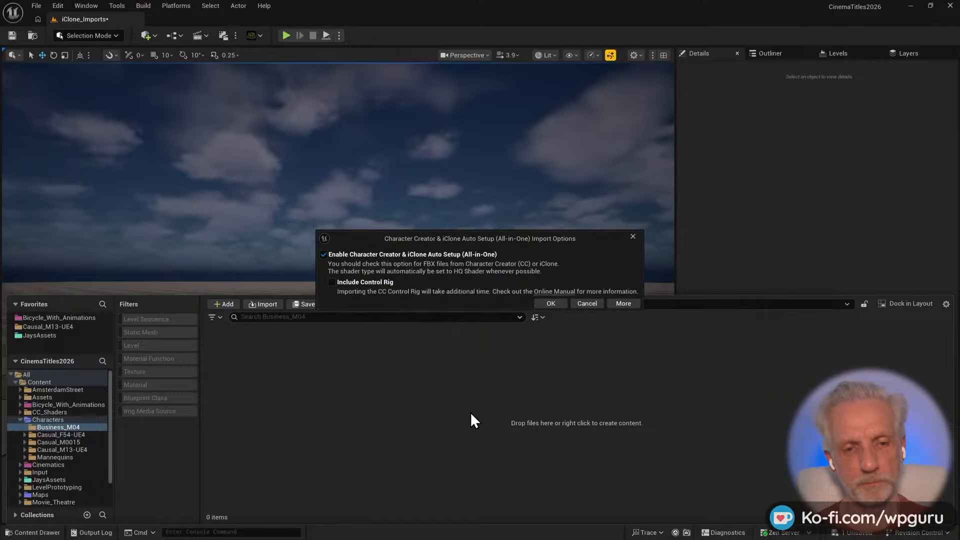
# - Import everything from the M04 FBX with Character Creator & iClone Auto Setup and Import Animations enabled
pyautogui.click(551, 304)
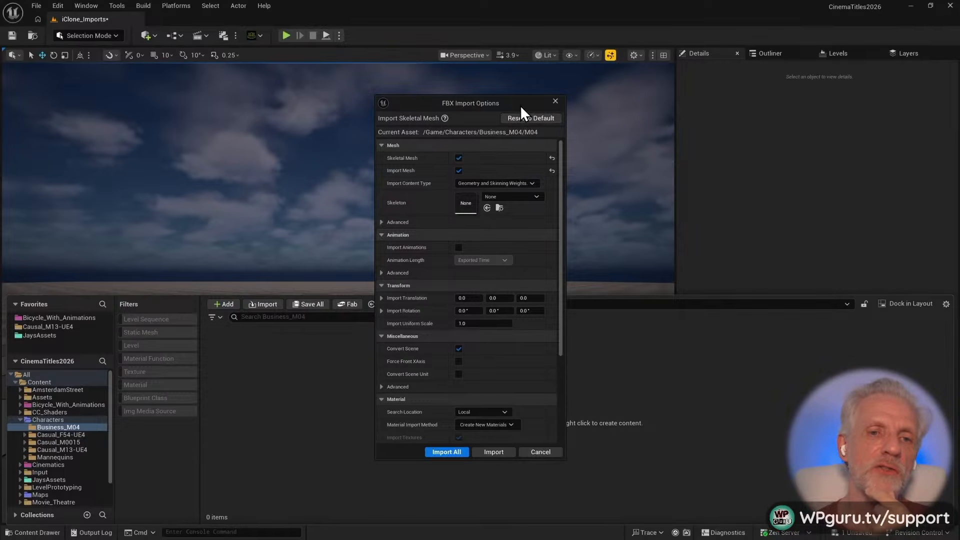
pyautogui.moveTo(520, 105); pyautogui.dragTo(527, 37)
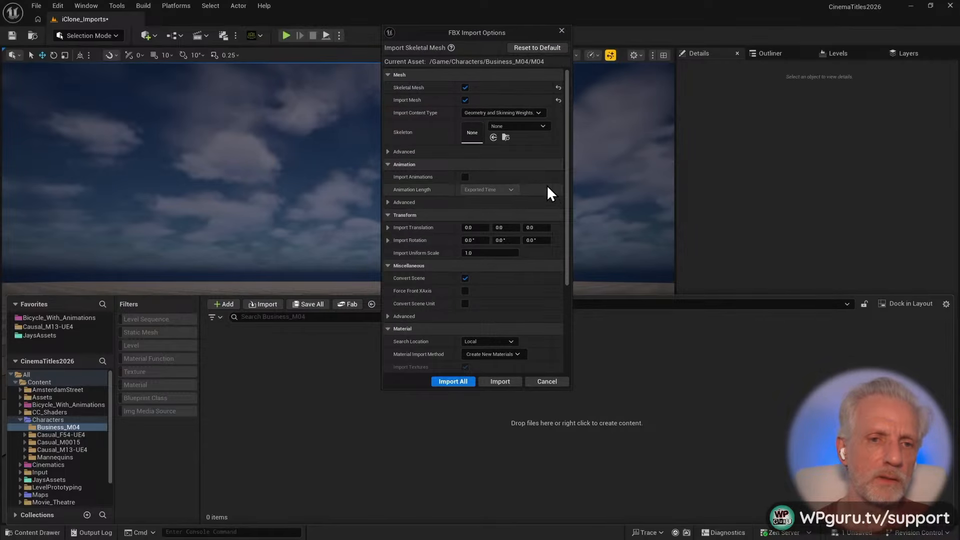
pyautogui.click(465, 176)
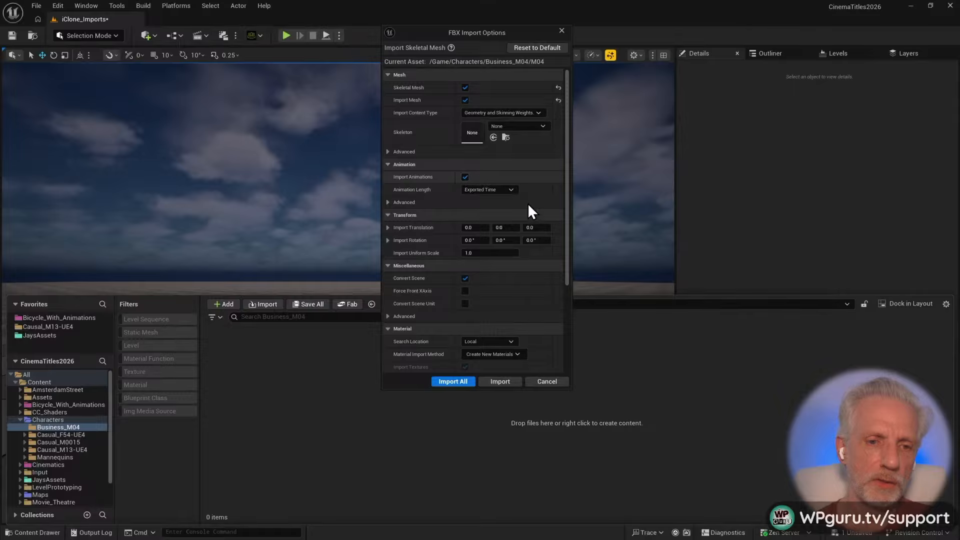
pyautogui.scroll(-4, 539, 283)
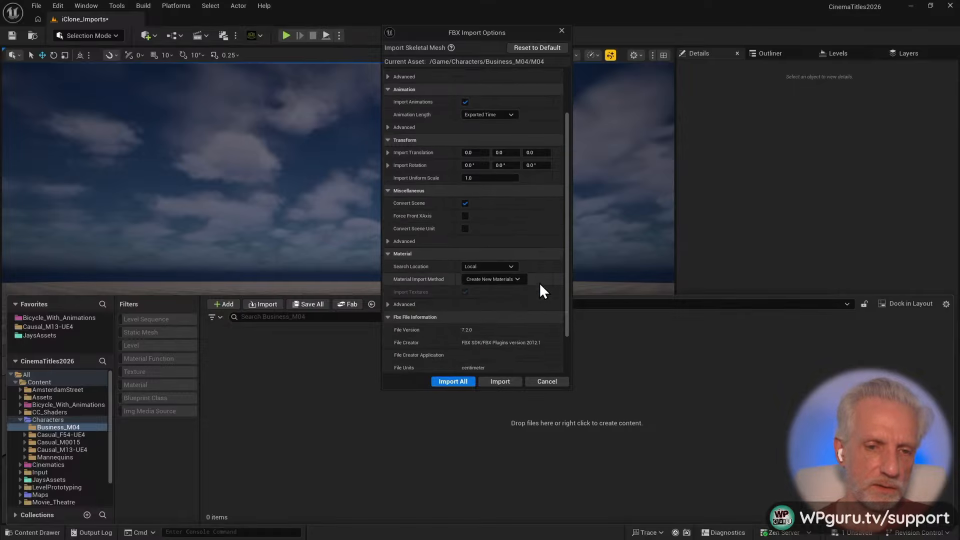
pyautogui.click(453, 382)
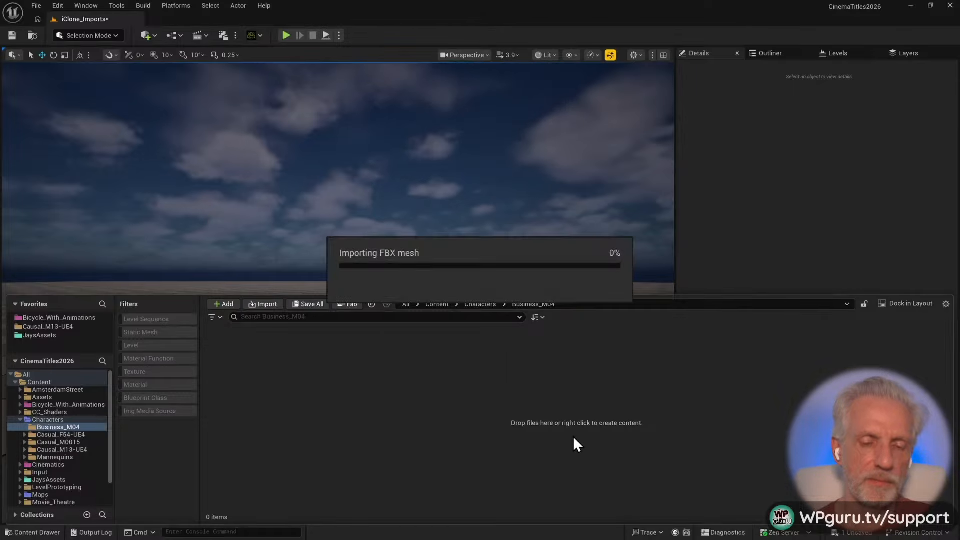
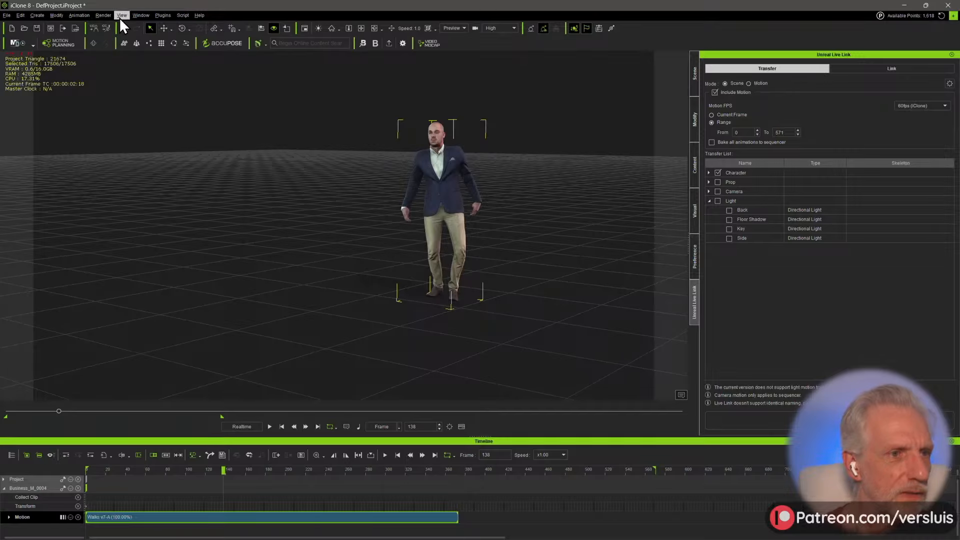
# - In iClone, open the Curve Editor, widen its track list and move the window over the viewport
pyautogui.click(119, 16)
pyautogui.moveTo(137, 13)
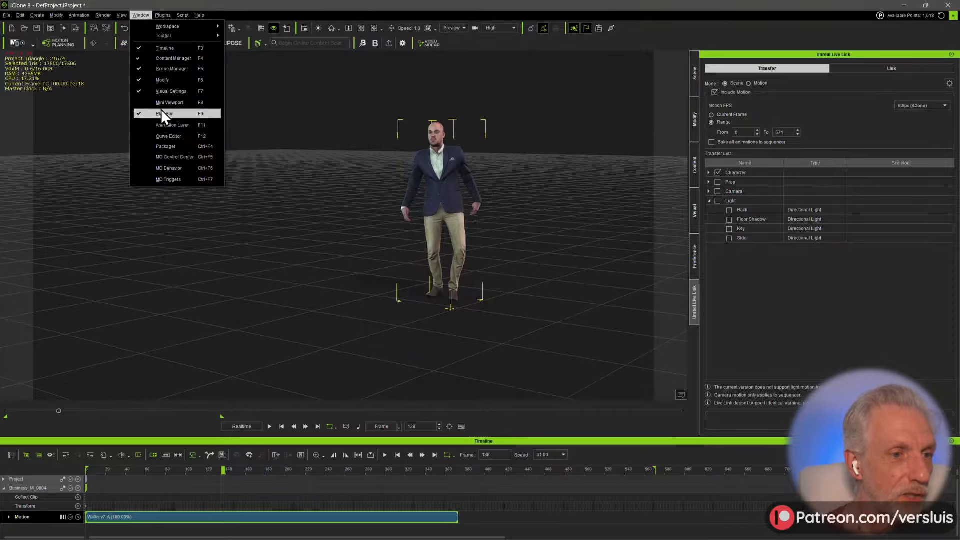
pyautogui.click(169, 136)
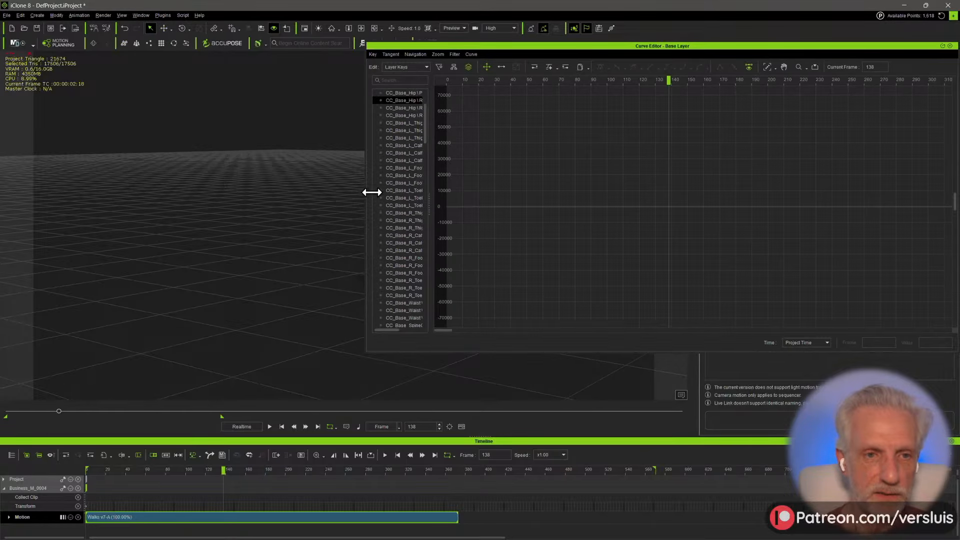
pyautogui.moveTo(428, 110); pyautogui.dragTo(533, 114)
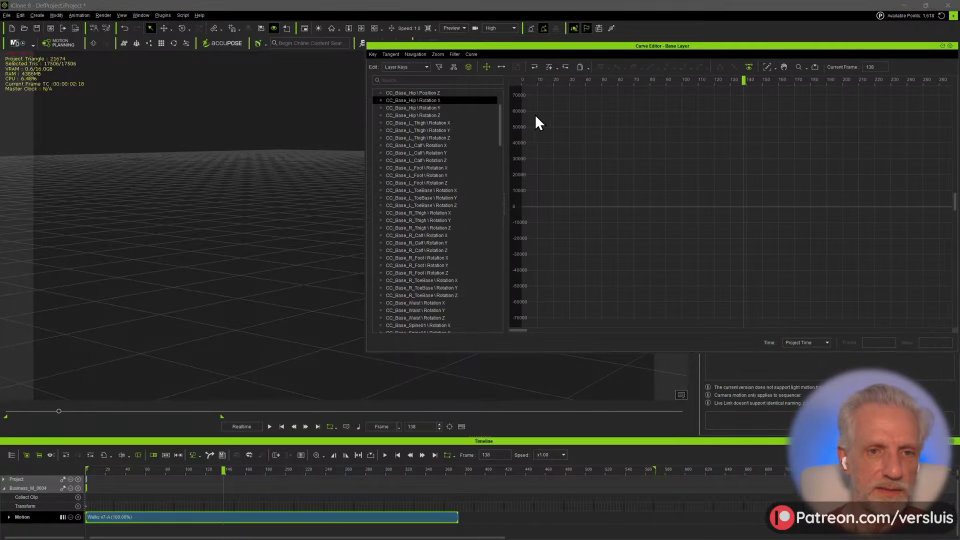
pyautogui.moveTo(563, 49); pyautogui.dragTo(338, 53)
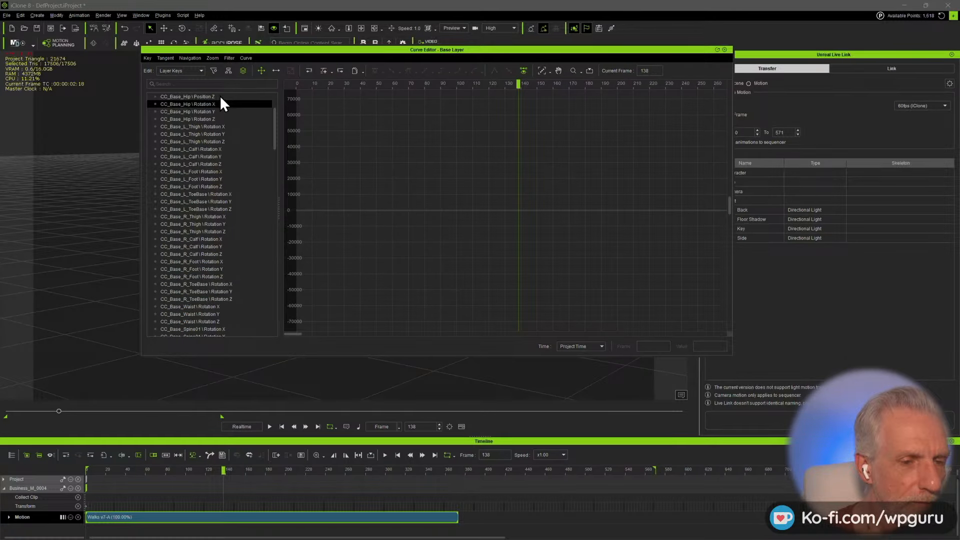
# - Select the CC_Base_Hip Position Z track and move the playhead to frame 153 to examine its curve
pyautogui.click(194, 97)
pyautogui.scroll(-3, 432, 164)
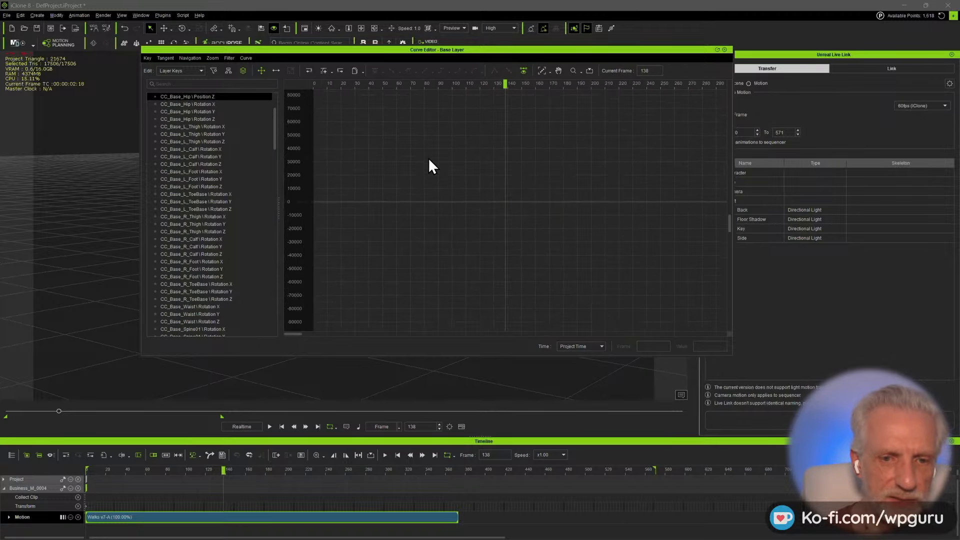
pyautogui.click(221, 470)
pyautogui.moveTo(157, 472); pyautogui.dragTo(239, 474)
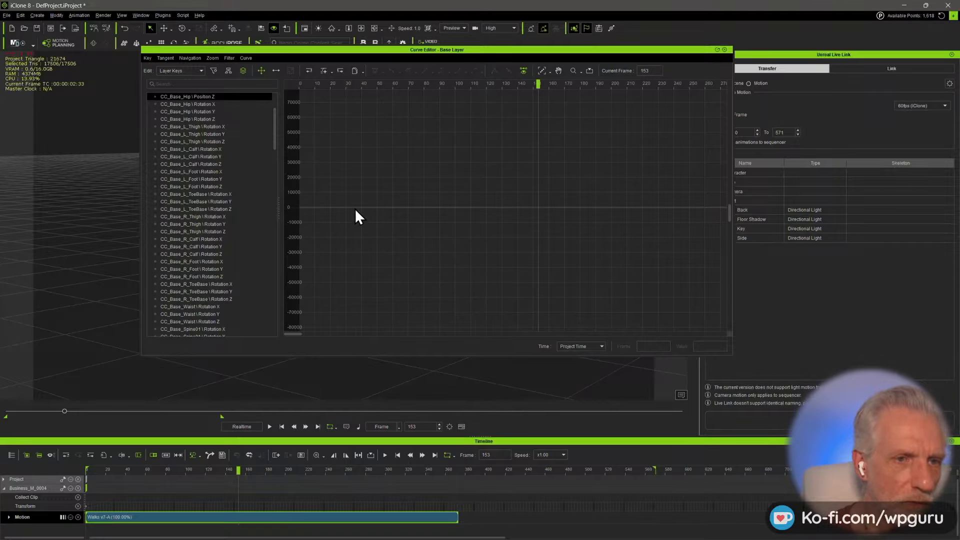
# - Examine the curves of the hip rotation tracks together with the leg and foot rotation tracks below them
pyautogui.click(217, 103)
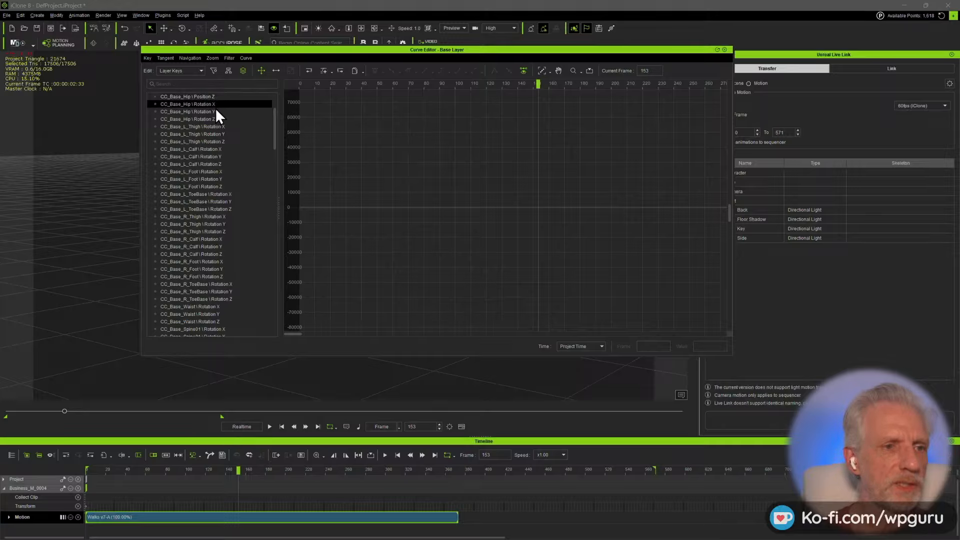
pyautogui.moveTo(215, 116)
pyautogui.mouseDown()
pyautogui.moveTo(214, 97)
pyautogui.moveTo(214, 116)
pyautogui.mouseUp()
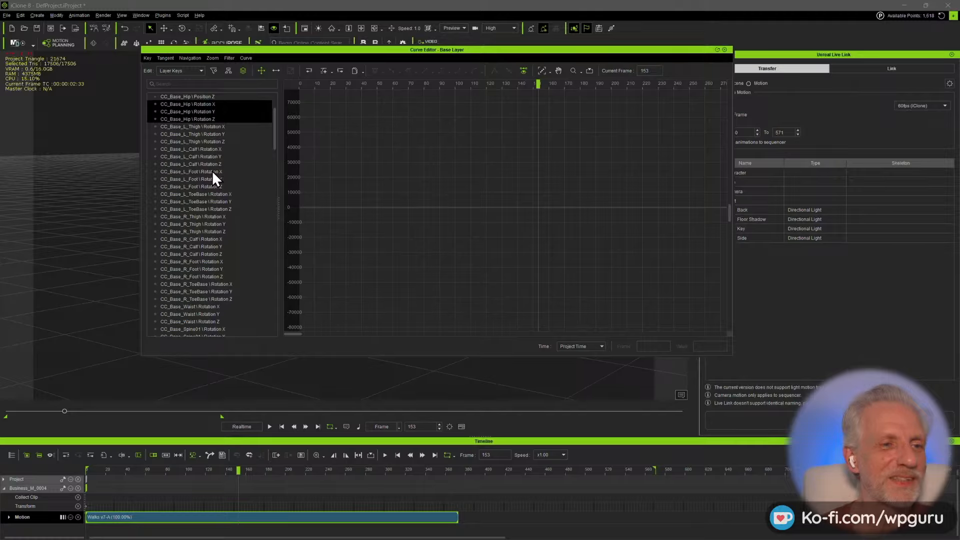
pyautogui.keyDown('shift'); pyautogui.click(212, 170); pyautogui.keyUp('shift')
pyautogui.keyDown('shift'); pyautogui.click(218, 260); pyautogui.keyUp('shift')
# - Select all bone tracks from CC_Base_Hip Position Z to CC_Base_R_Pinky3 Rotation Z and look for curves in the graph
pyautogui.click(209, 96)
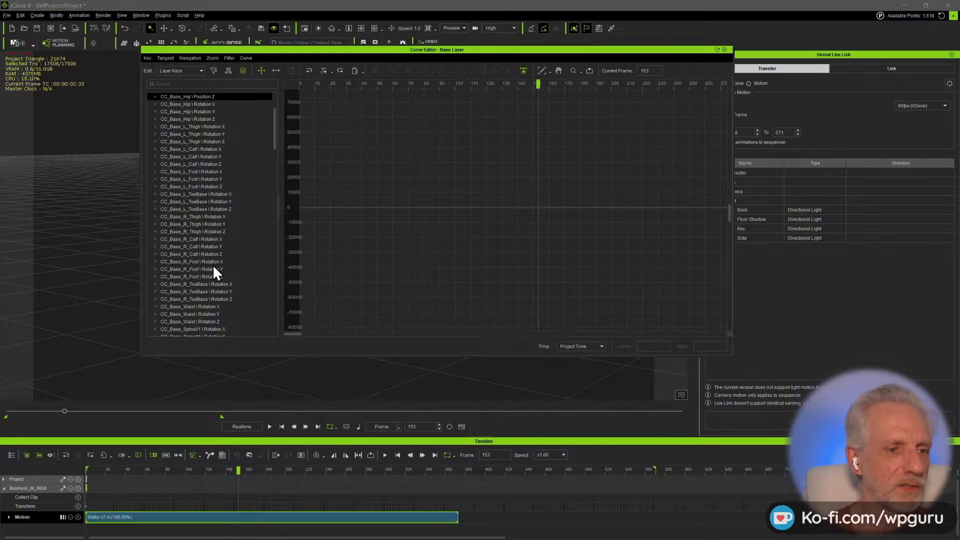
pyautogui.scroll(-20, 218, 311)
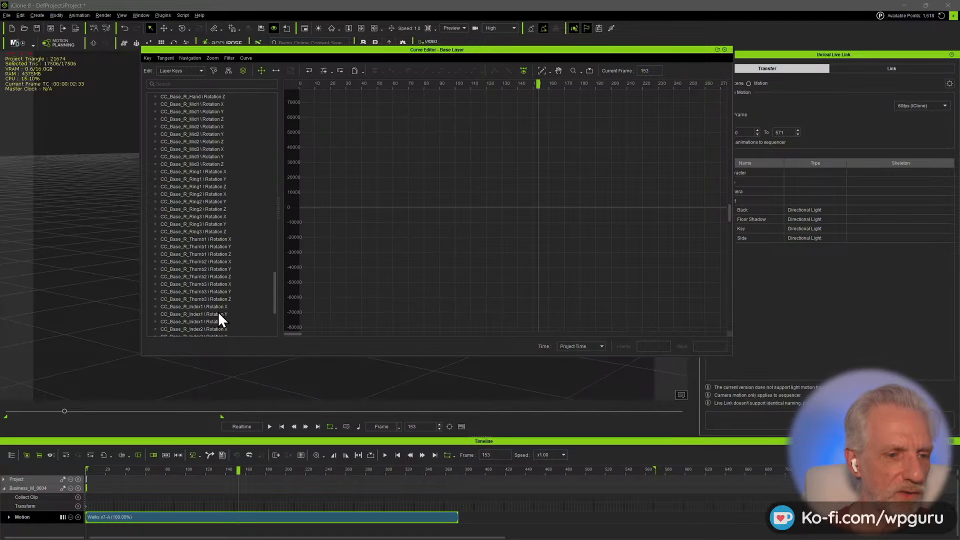
pyautogui.keyDown('shift'); pyautogui.click(219, 314); pyautogui.keyUp('shift')
pyautogui.scroll(-5, 218, 311)
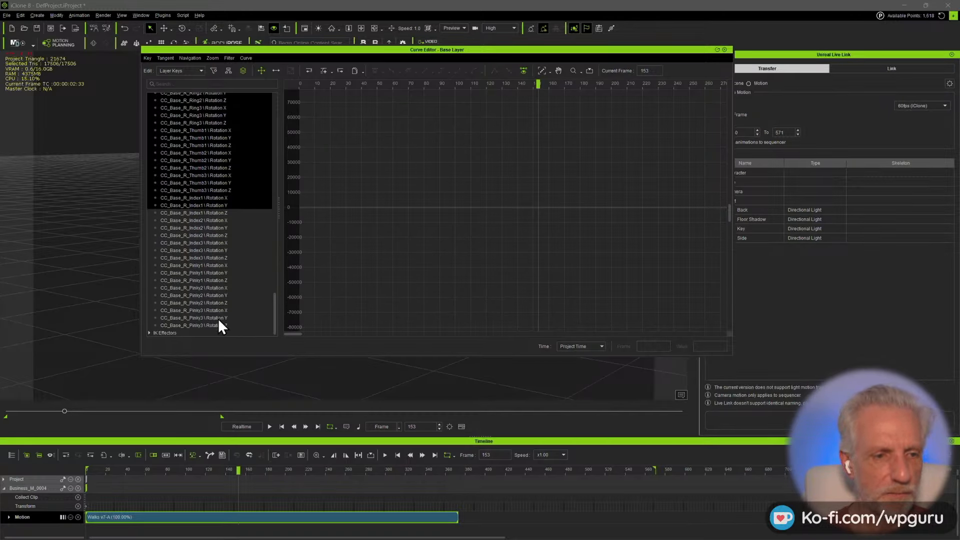
pyautogui.keyDown('shift'); pyautogui.click(220, 325); pyautogui.keyUp('shift')
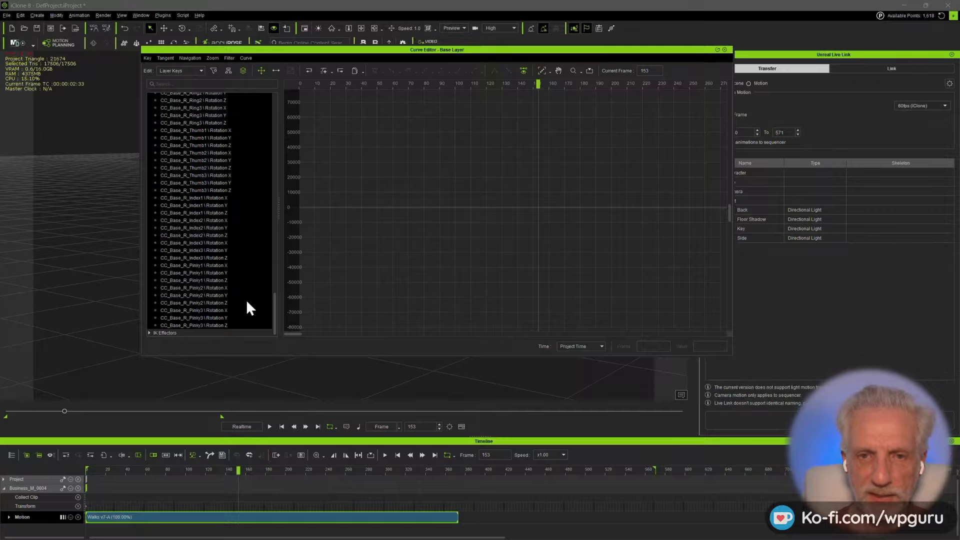
pyautogui.click(550, 71)
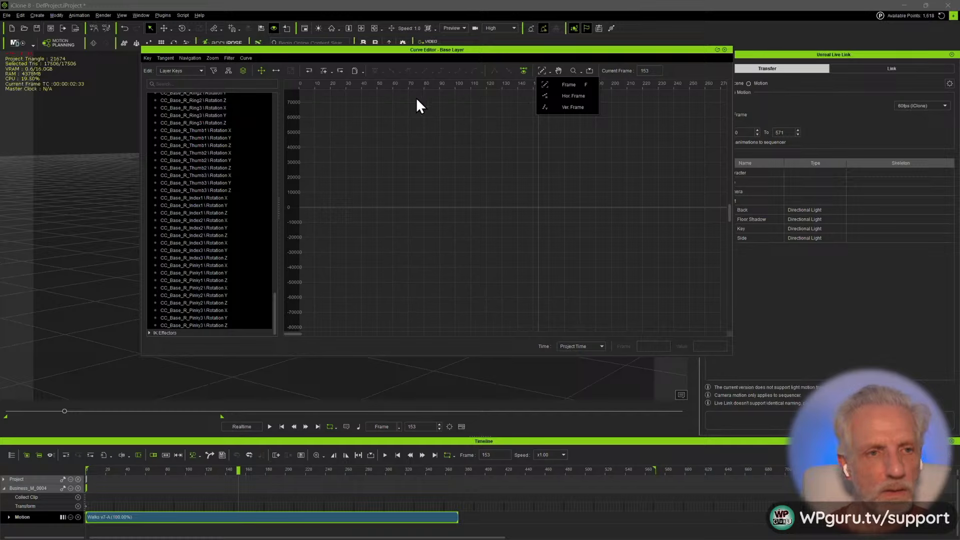
pyautogui.click(475, 117)
pyautogui.scroll(3, 442, 205)
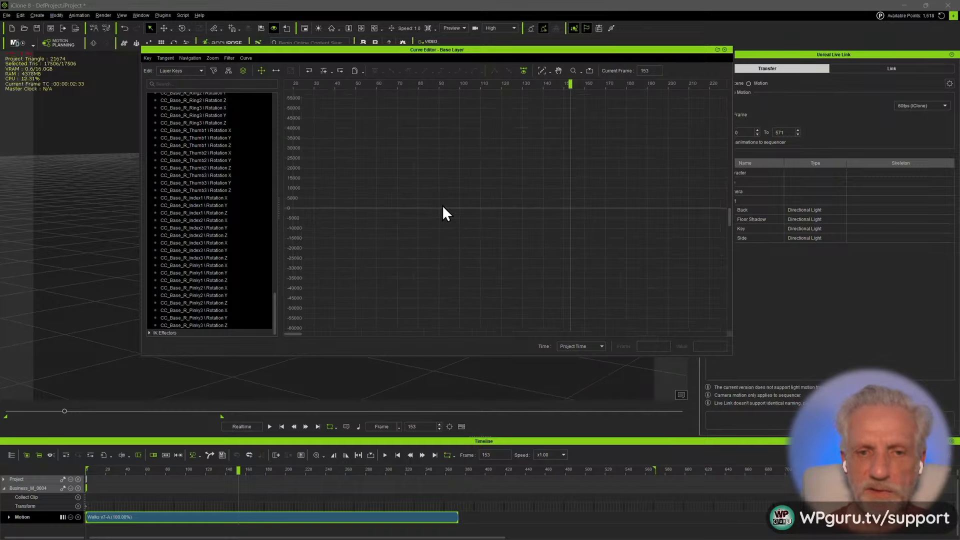
pyautogui.scroll(-3, 443, 206)
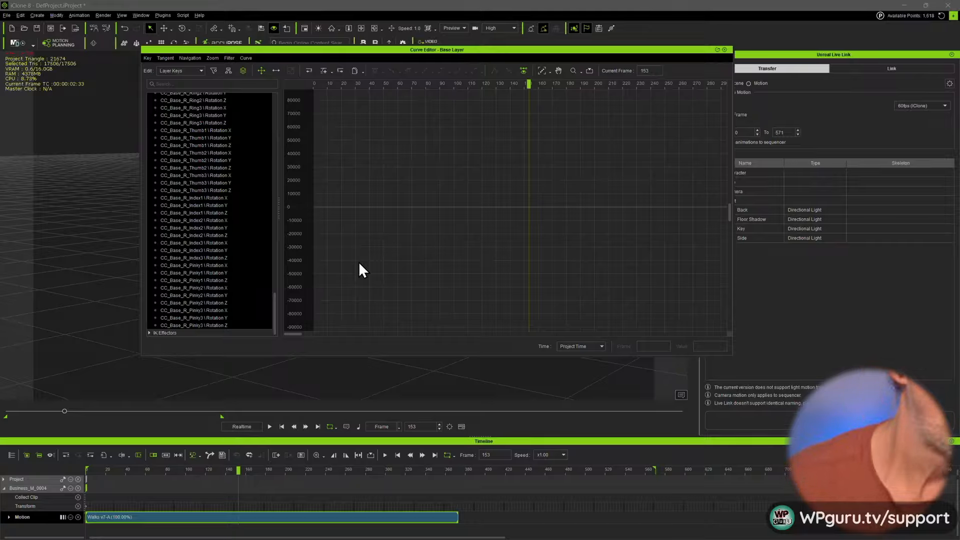
# - Switch the Curve Editor to Transformation and select all Business_M_0004 tracks from Position X to Path Offset Rotation Z
pyautogui.click(199, 71)
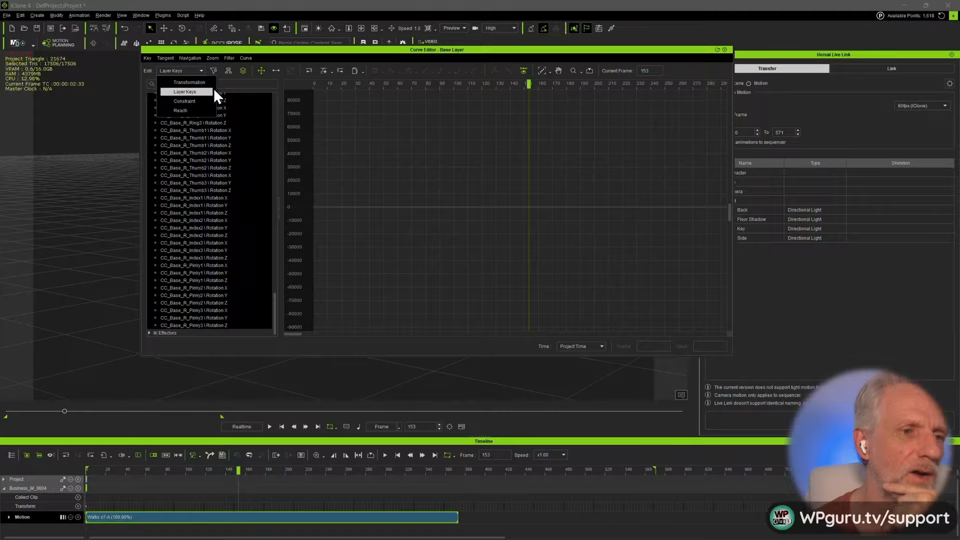
pyautogui.click(208, 82)
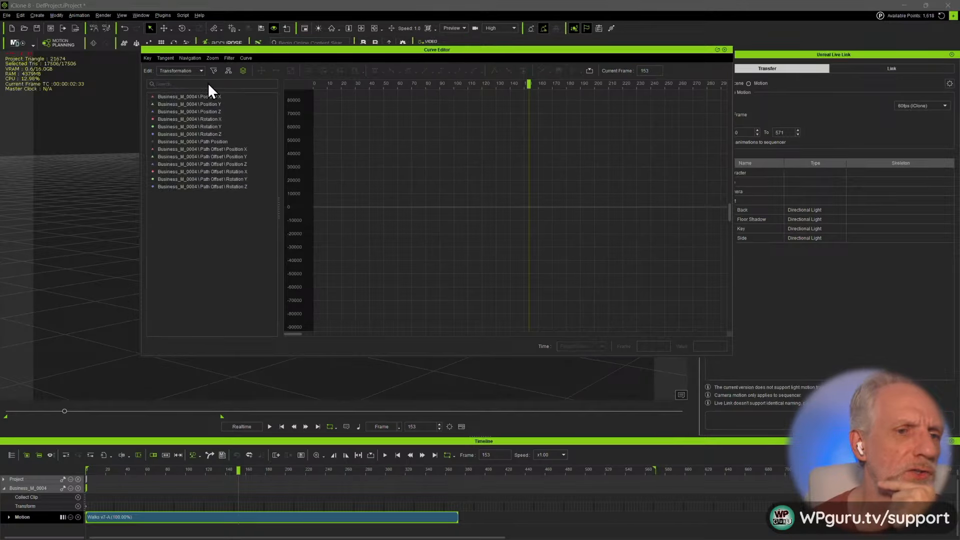
pyautogui.click(223, 97)
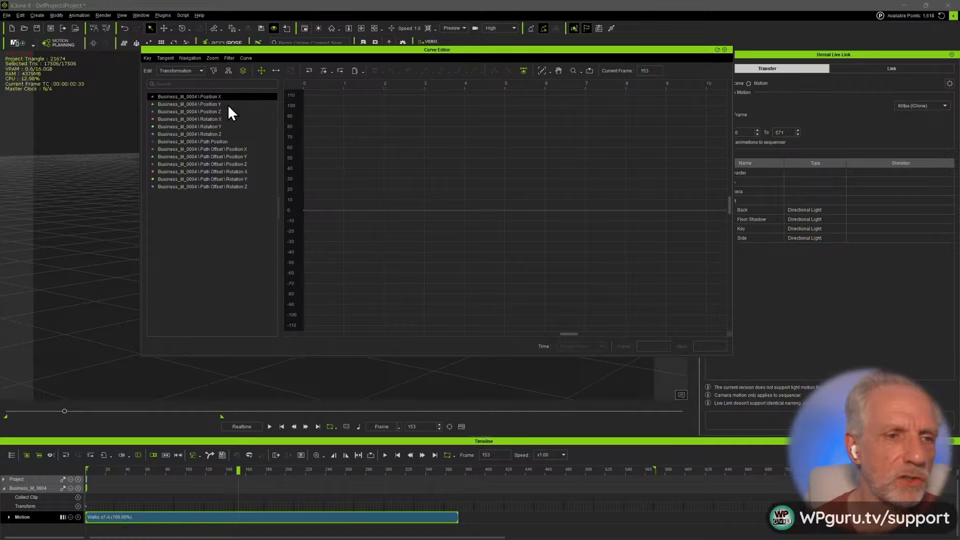
pyautogui.keyDown('shift'); pyautogui.click(238, 187); pyautogui.keyUp('shift')
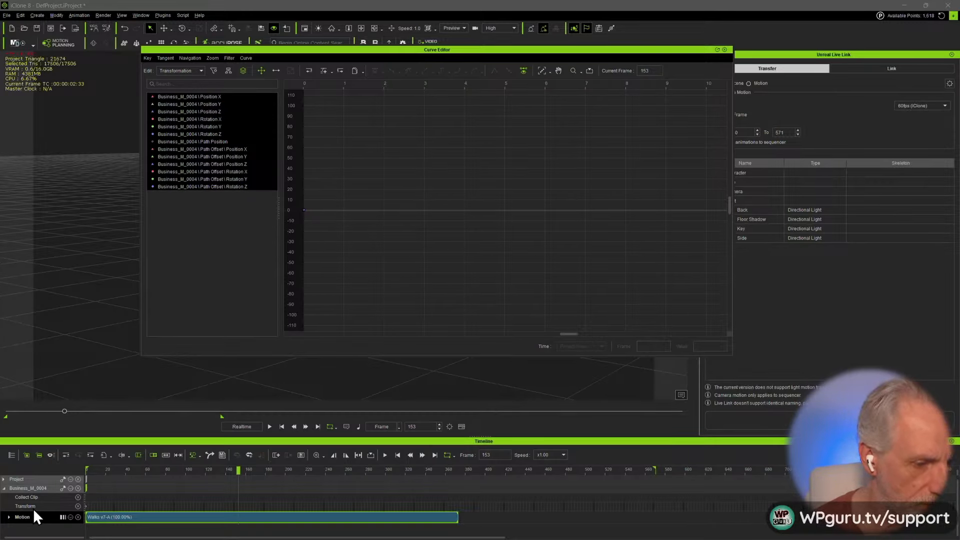
# - Check the actor's Collect Clip, Transform and Motion tracks in the timeline and close the Curve Editor
pyautogui.click(101, 518)
pyautogui.click(47, 490)
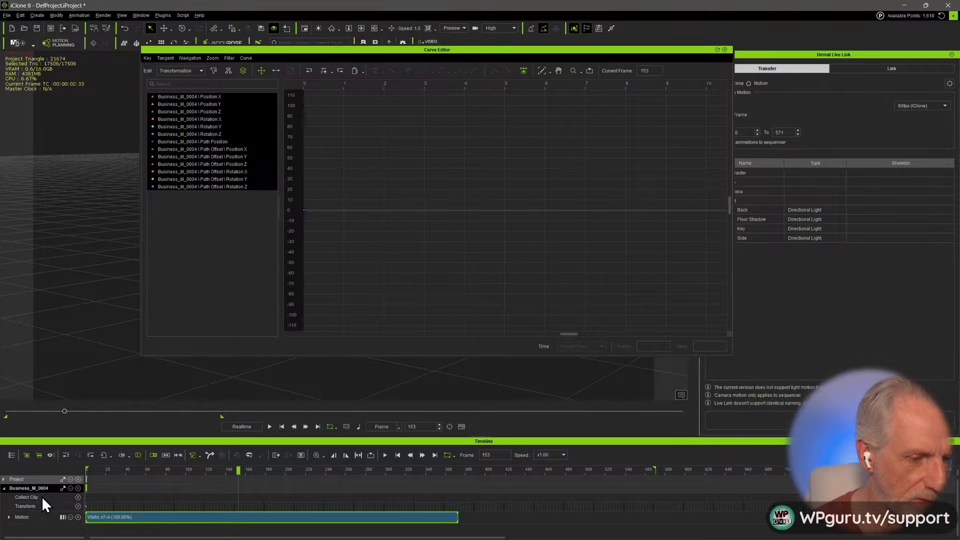
pyautogui.click(41, 496)
pyautogui.click(39, 506)
pyautogui.click(9, 517)
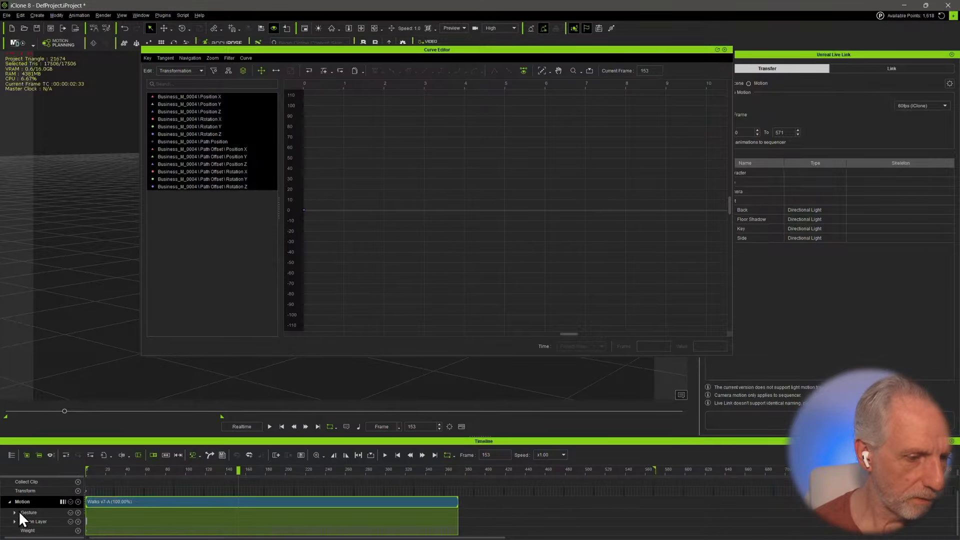
pyautogui.click(9, 501)
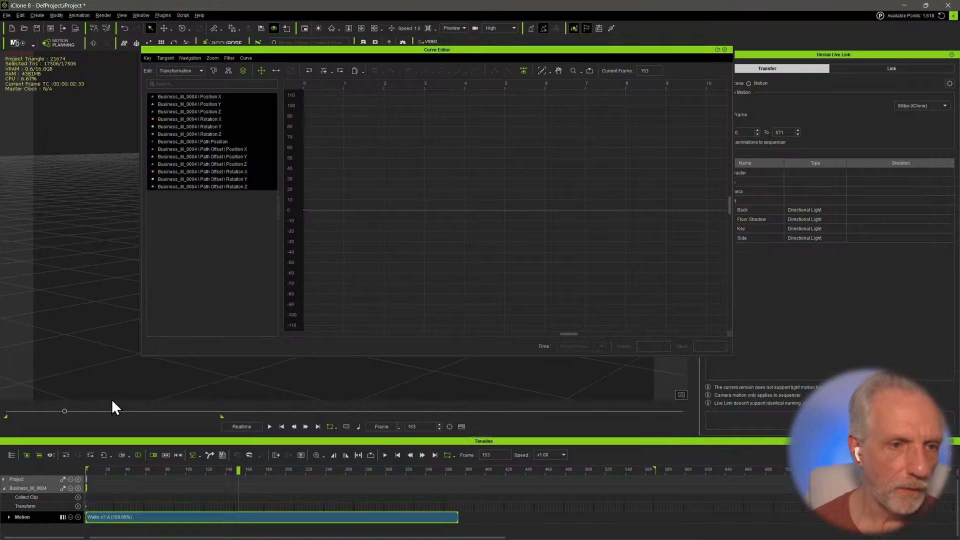
pyautogui.click(725, 50)
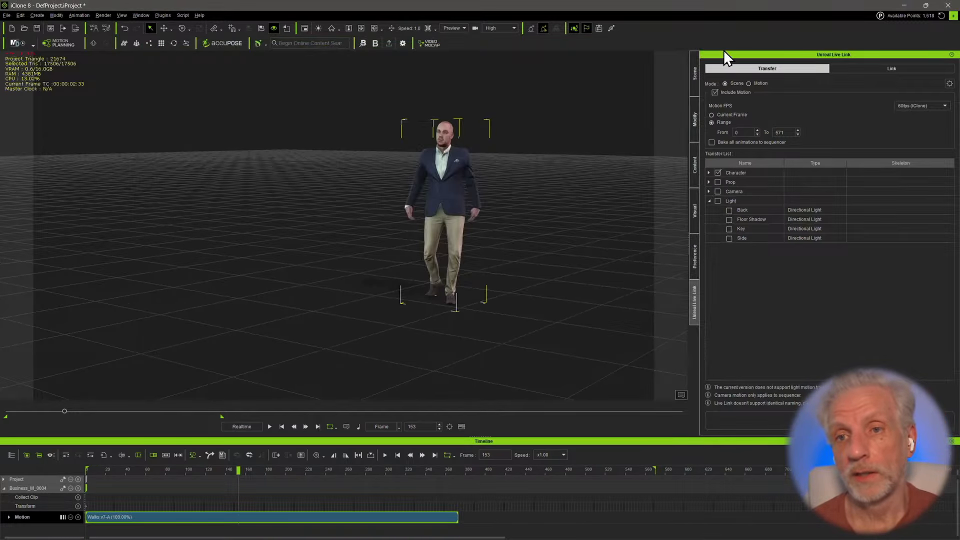
# - Switch to Unreal Engine, dismiss the FBX import Message Log and save all newly imported Business_M04 assets
pyautogui.click(900, 3)
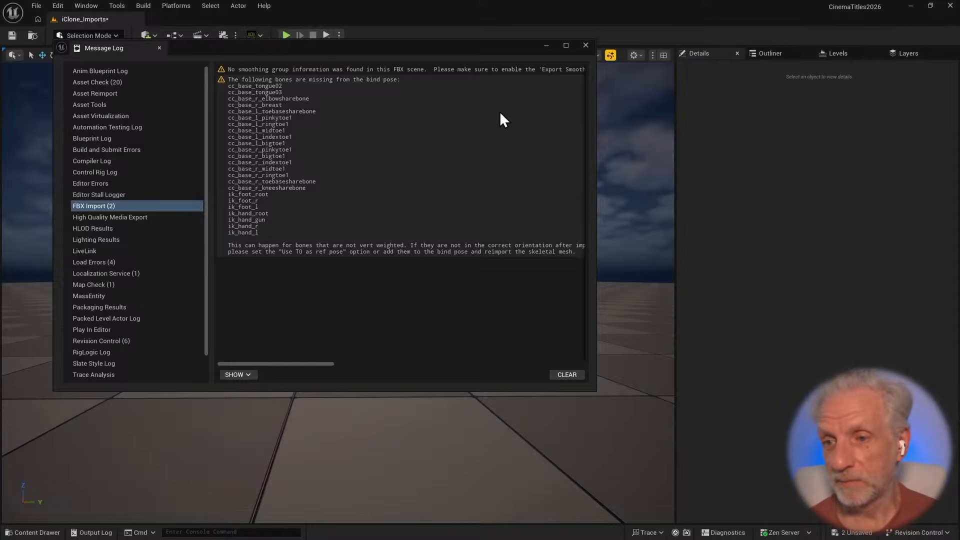
pyautogui.click(585, 46)
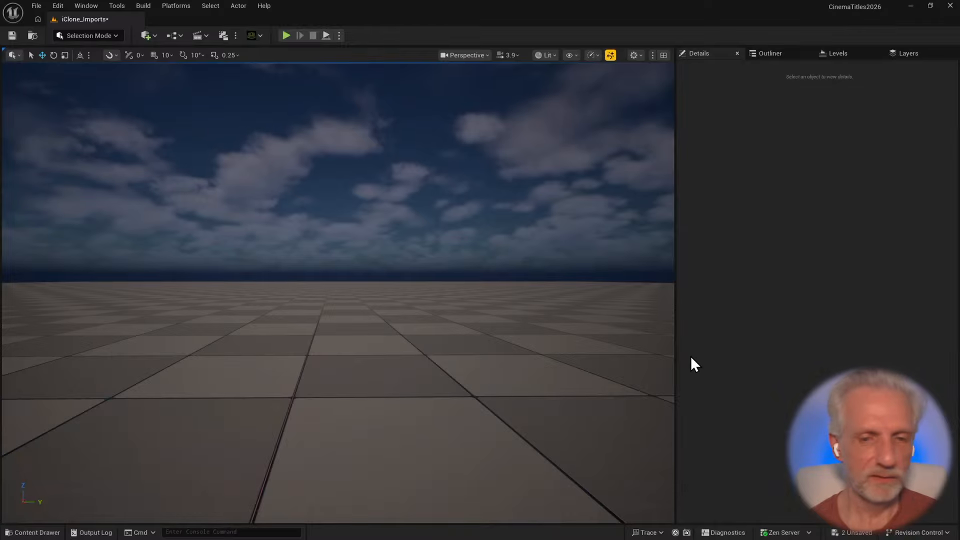
pyautogui.hotkey('ctrl', 'space')
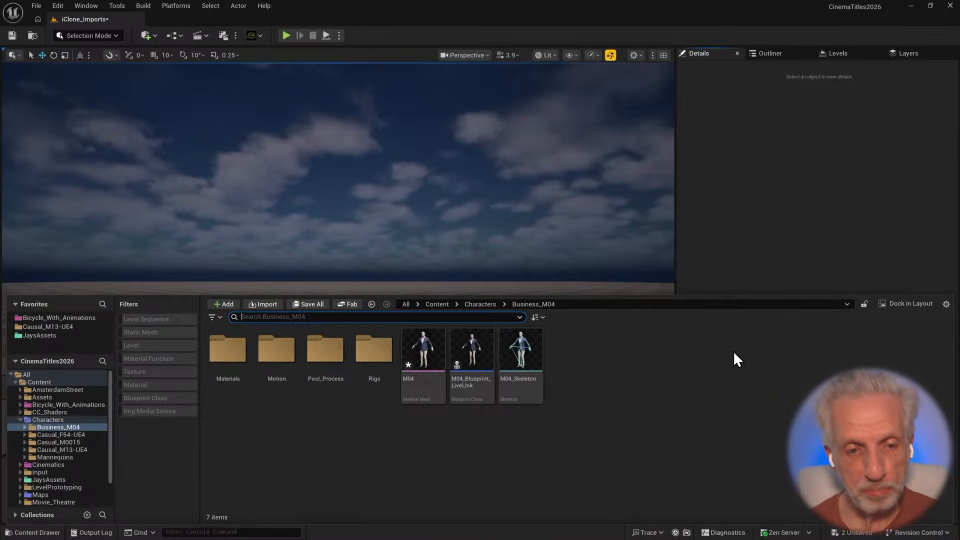
pyautogui.hotkey('ctrl', 'shift', 's')
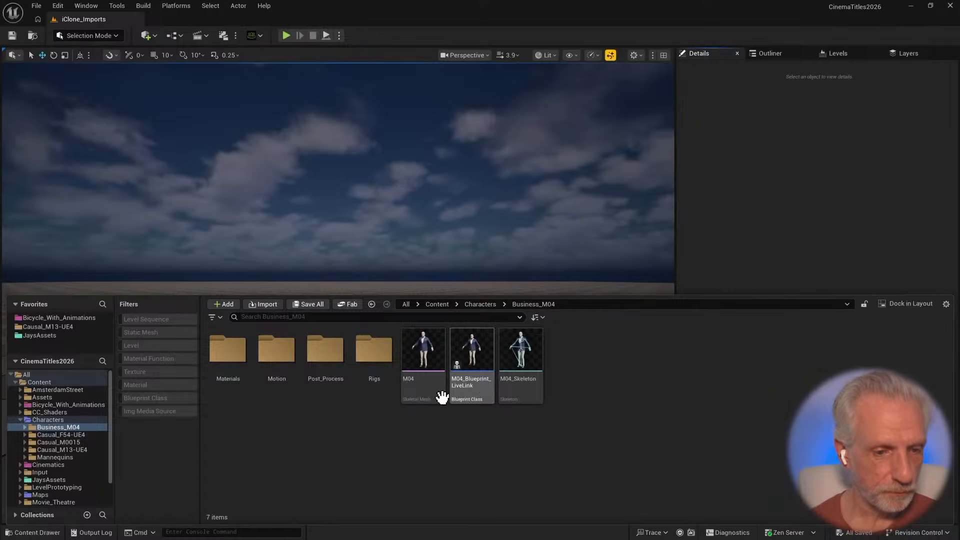
# - Open the TempMotion animation from Business_M04's Motion folder and view the walking character from the front
pyautogui.click(281, 371)
pyautogui.doubleClick(284, 370)
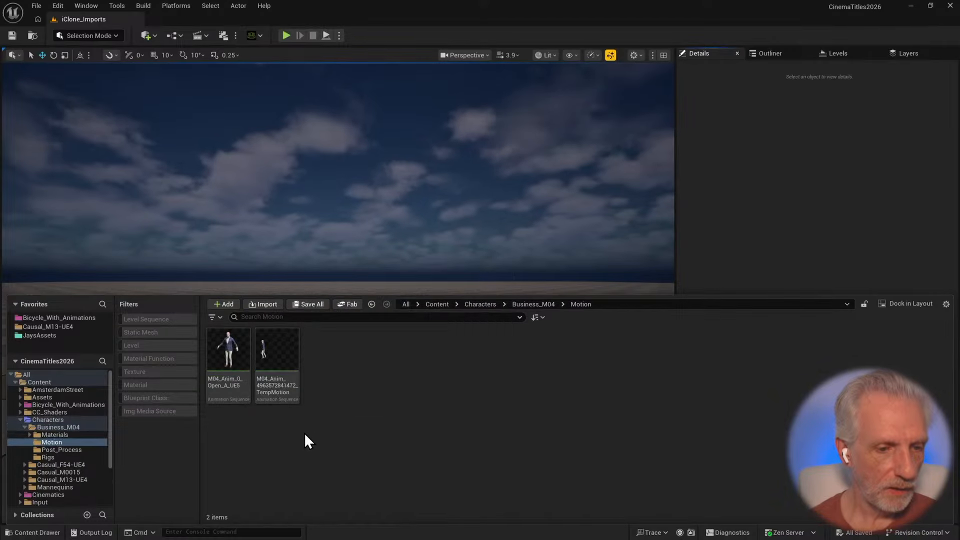
pyautogui.doubleClick(279, 350)
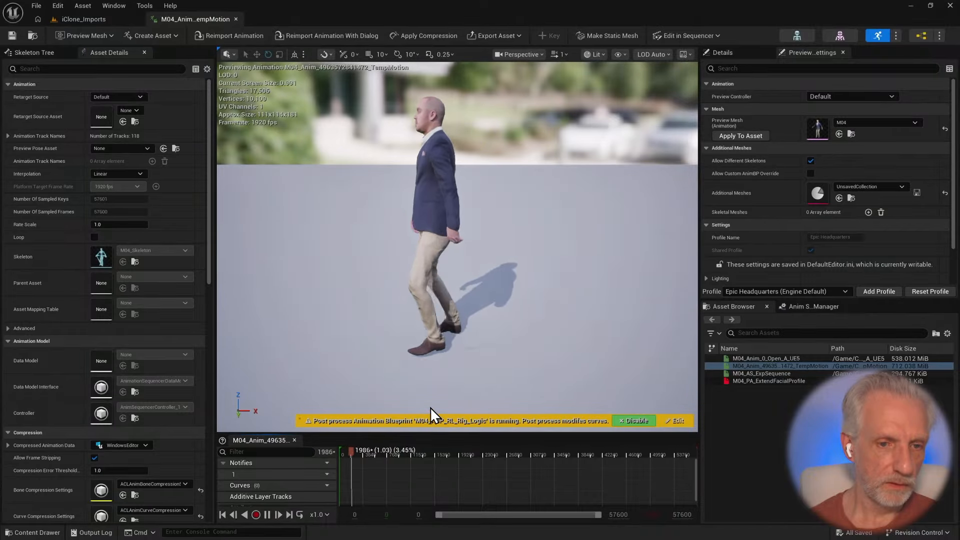
pyautogui.keyDown('alt'); pyautogui.moveTo(352, 346); pyautogui.dragTo(535, 346); pyautogui.keyUp('alt')
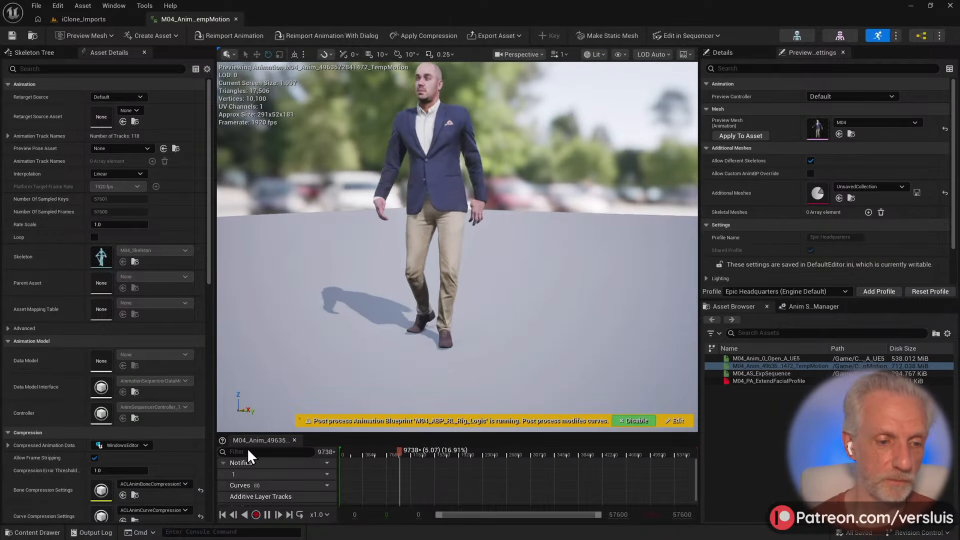
# - Turn on editor vertical sync with the console command r.VSyncEditor 1
pyautogui.click(239, 532)
pyautogui.write('v')
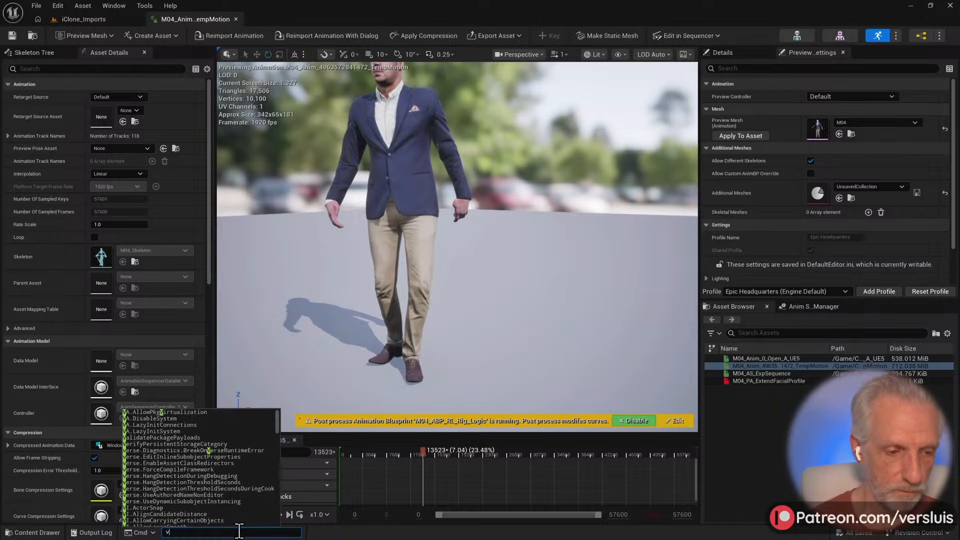
pyautogui.write('sync')
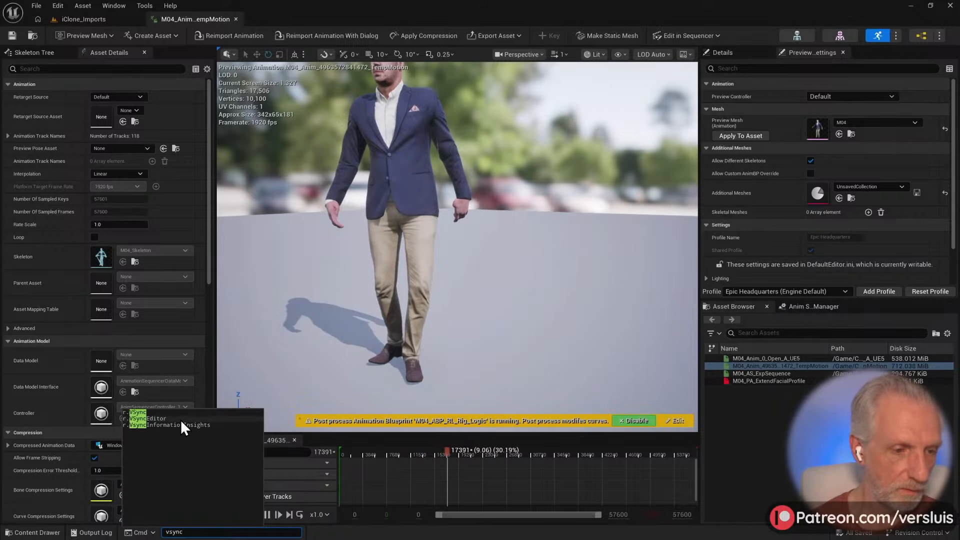
pyautogui.click(181, 419)
pyautogui.write('1')
pyautogui.press('Return')
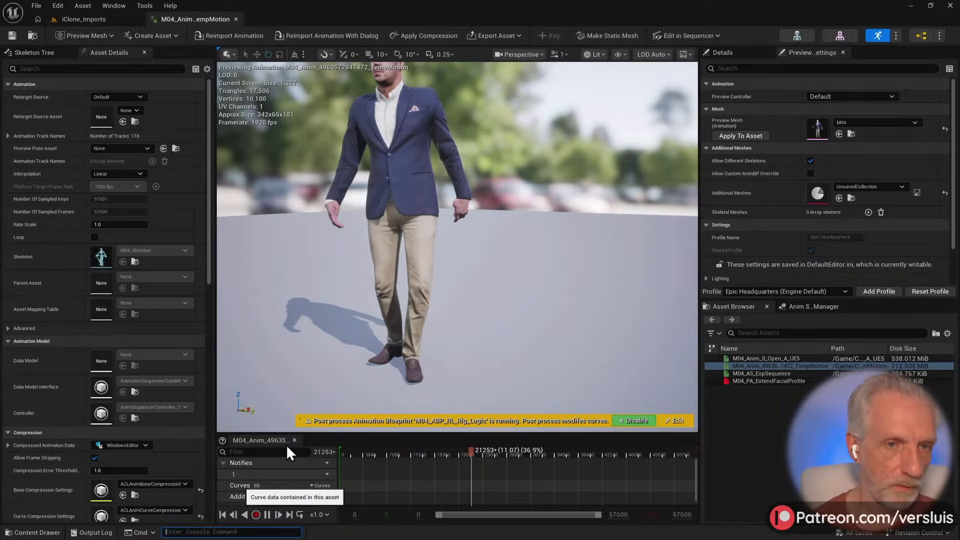
# - Frame the whole character in the preview and scrub the TempMotion animation back to about frame 12050
pyautogui.moveTo(428, 276); pyautogui.dragTo(408, 268, button='right')
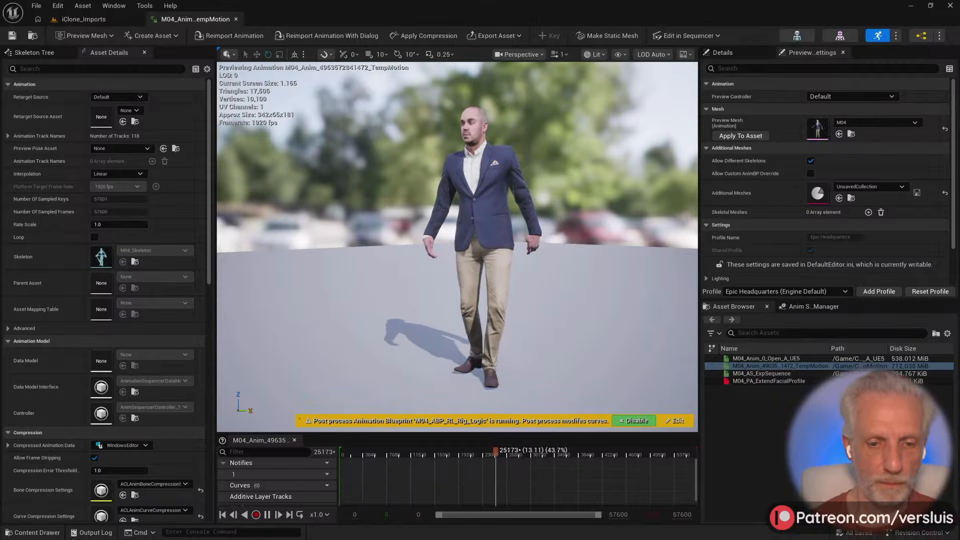
pyautogui.moveTo(494, 449); pyautogui.dragTo(415, 455)
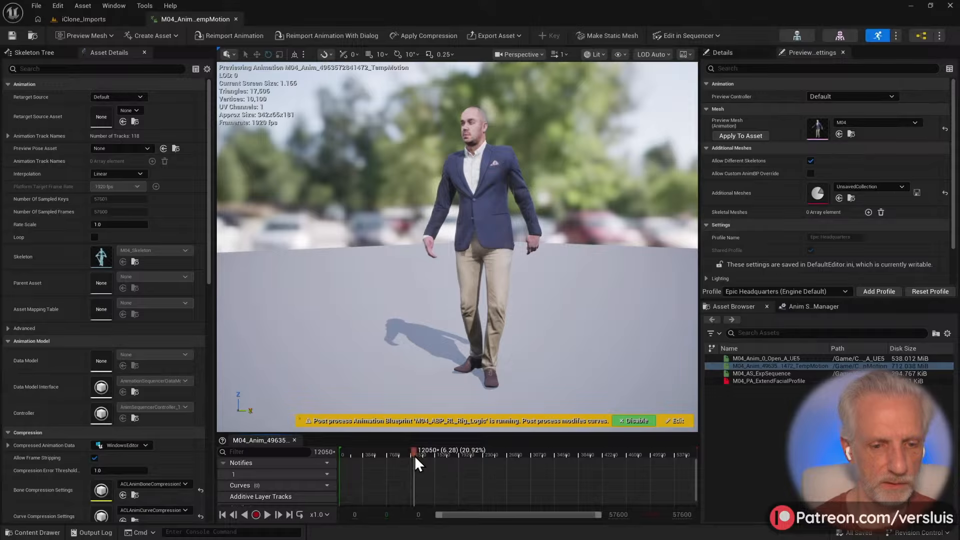
# - Remove frames 11,992 to 57,600 from the TempMotion animation, scrub the shortened sequence to check it, and save the asset
pyautogui.rightClick(414, 452)
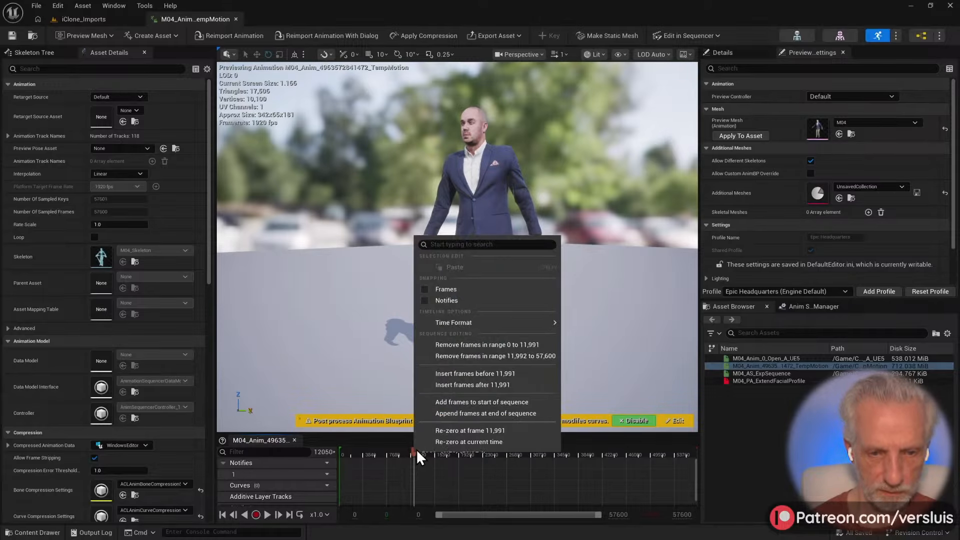
pyautogui.click(511, 356)
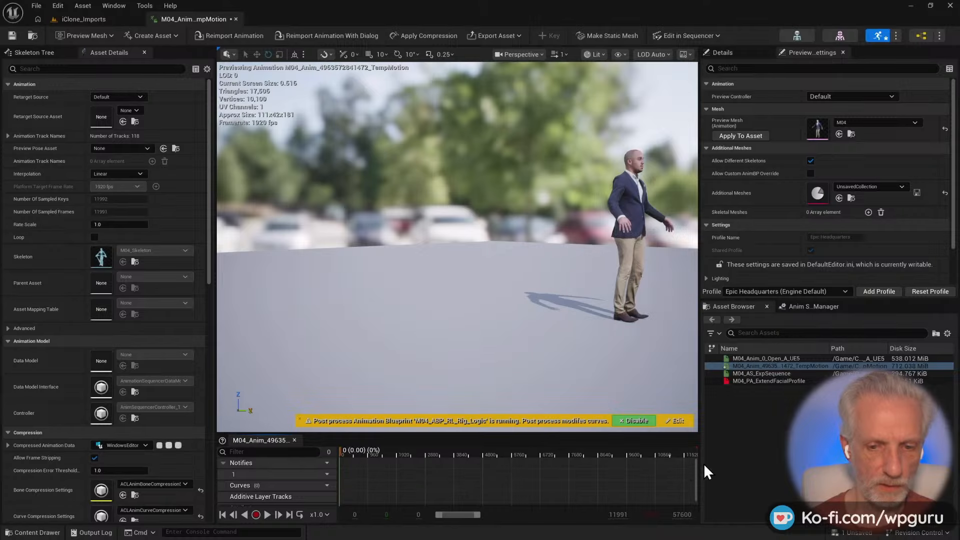
pyautogui.moveTo(591, 451); pyautogui.dragTo(553, 455)
pyautogui.hotkey('ctrl', 's')
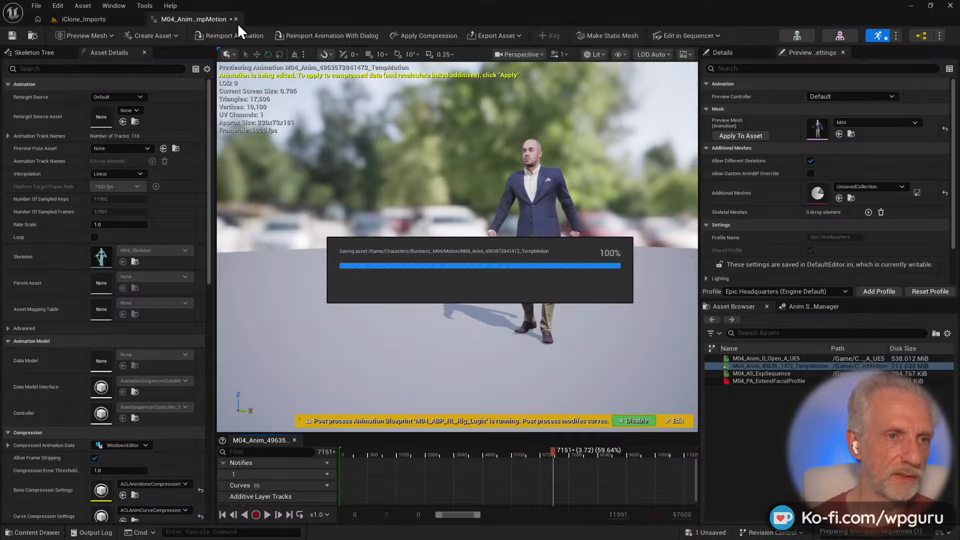
# - Close the animation editor, place the TempMotion animation in the iClone_Imports level, and collapse the Lighting folder in the Outliner
pyautogui.click(235, 19)
pyautogui.hotkey('ctrl', 'space')
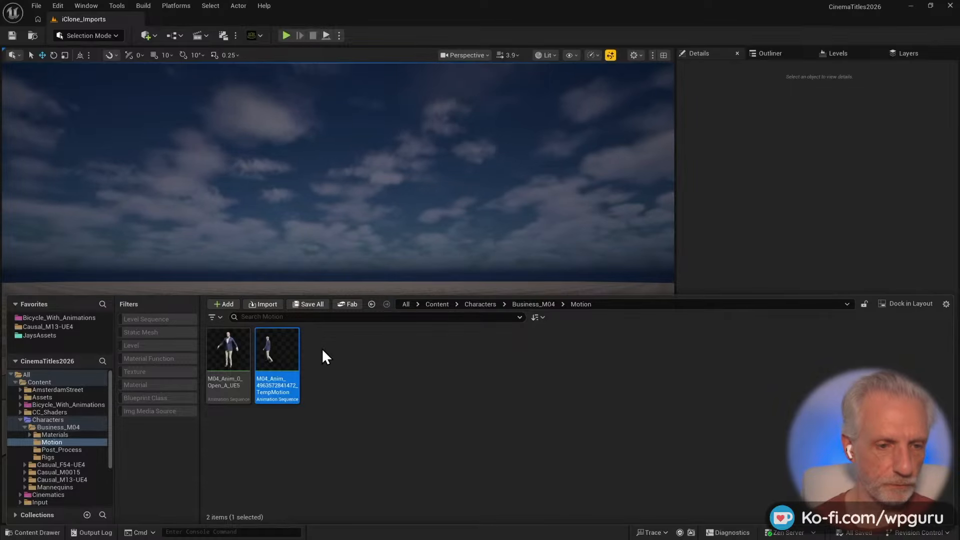
pyautogui.moveTo(280, 352)
pyautogui.moveTo(280, 353); pyautogui.dragTo(362, 357)
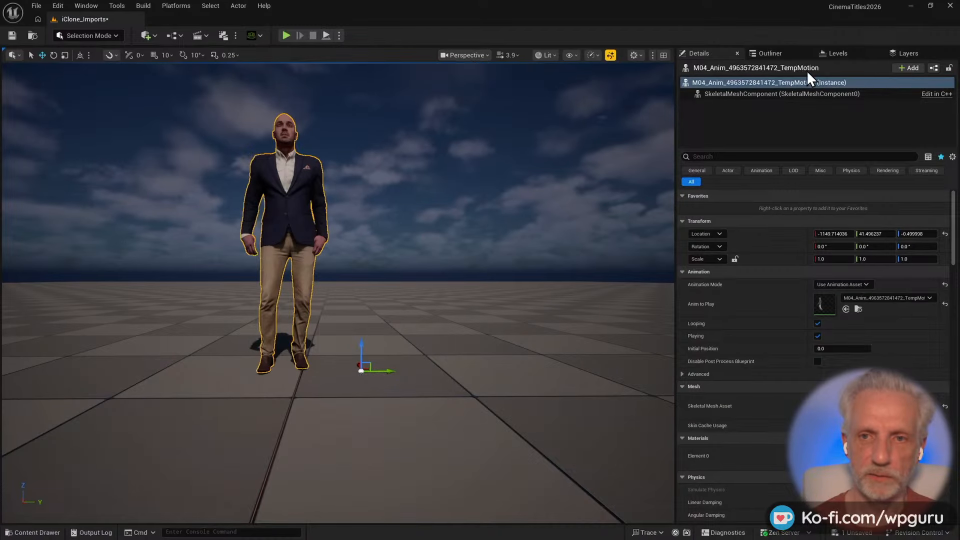
pyautogui.click(774, 54)
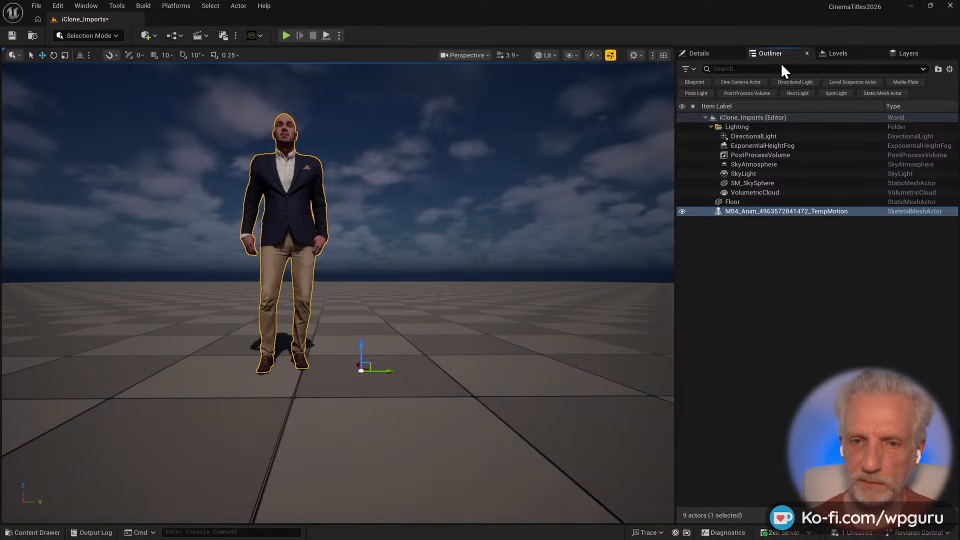
pyautogui.click(710, 126)
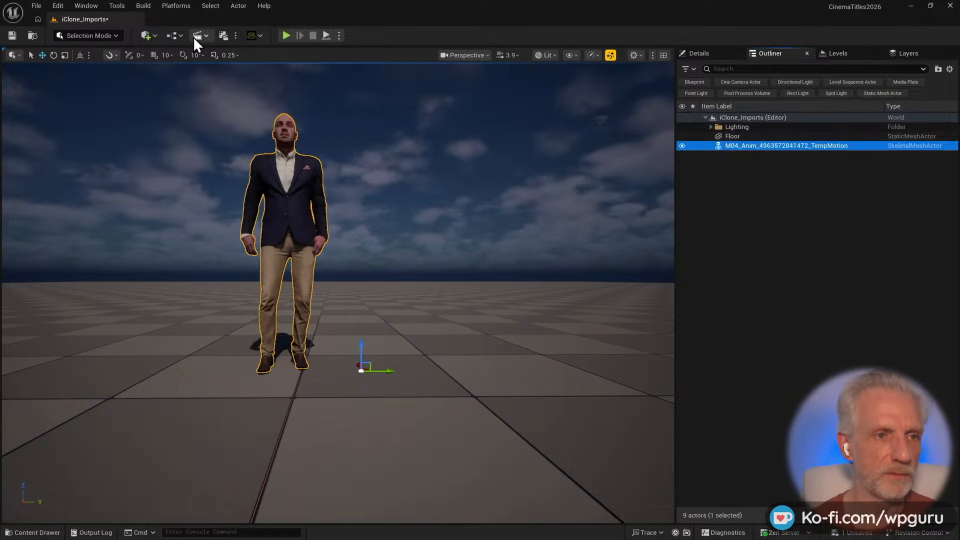
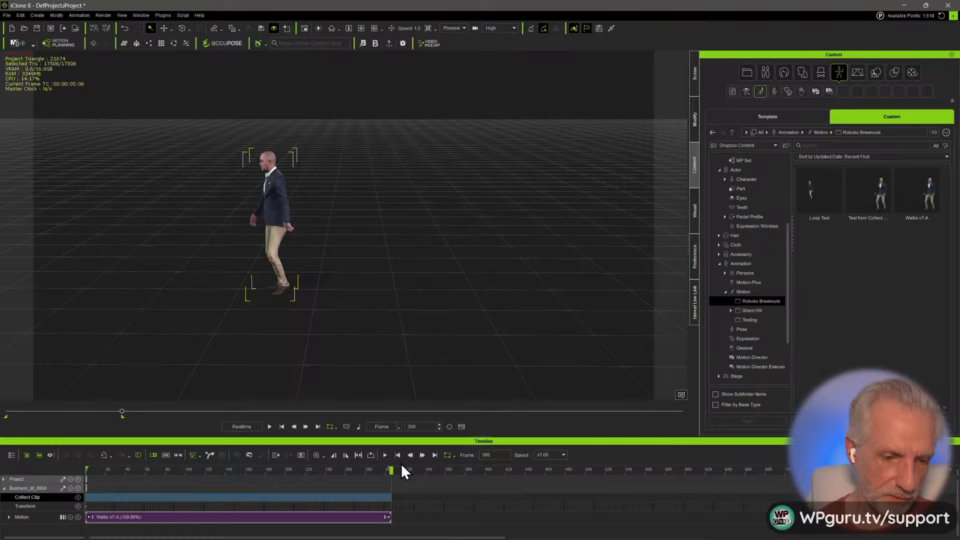
# - In iClone, apply the Loop Test motion to the actor after the Walks v7-A clip and align it by the right foot
pyautogui.moveTo(817, 189); pyautogui.dragTo(272, 212)
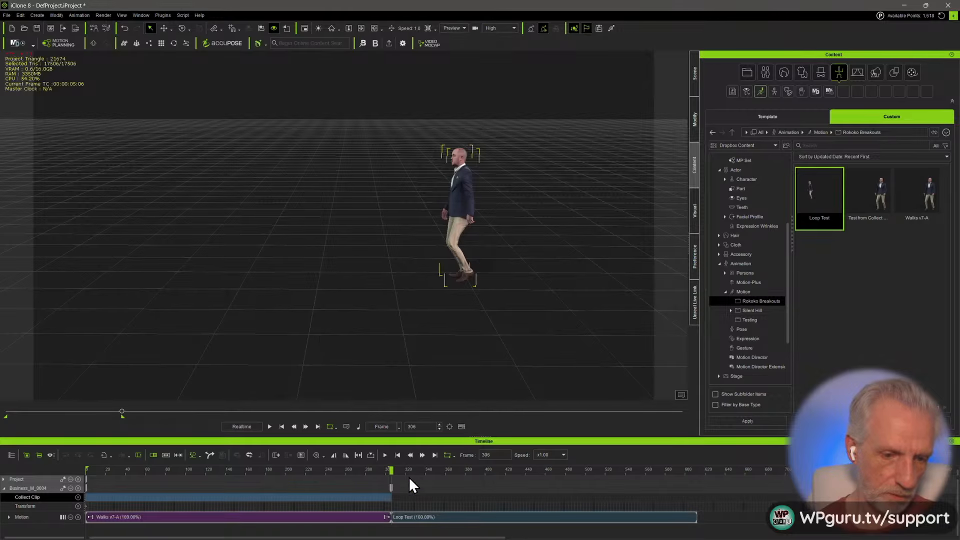
pyautogui.click(427, 517)
pyautogui.rightClick(428, 517)
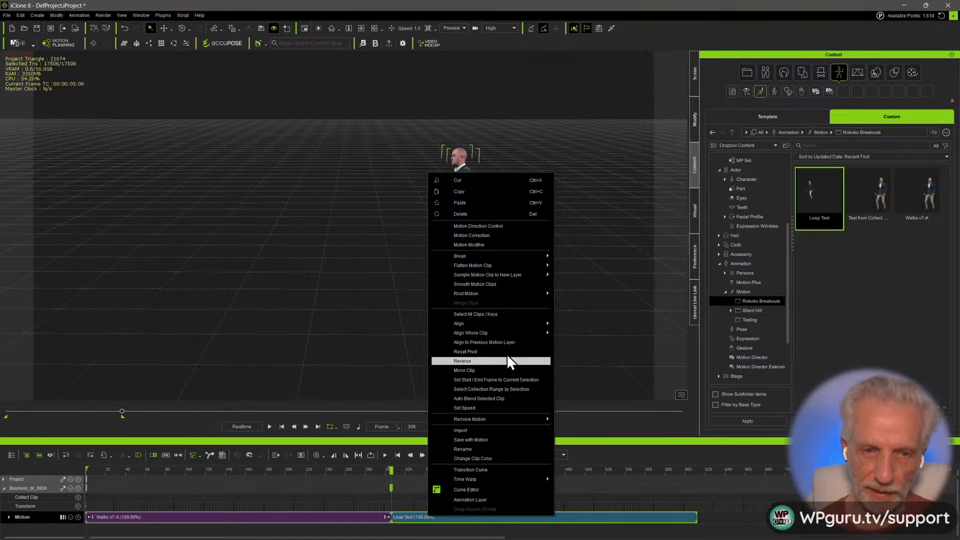
pyautogui.moveTo(518, 327)
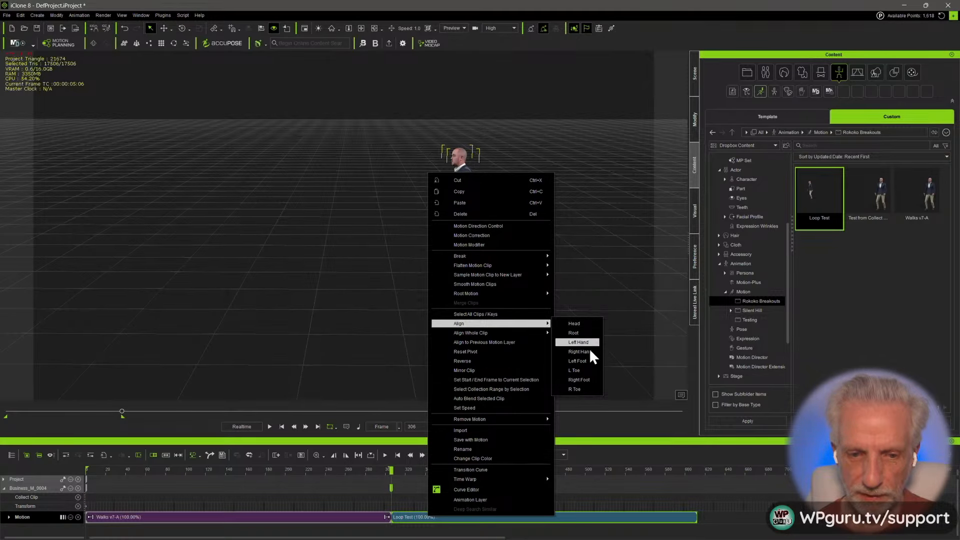
pyautogui.click(579, 380)
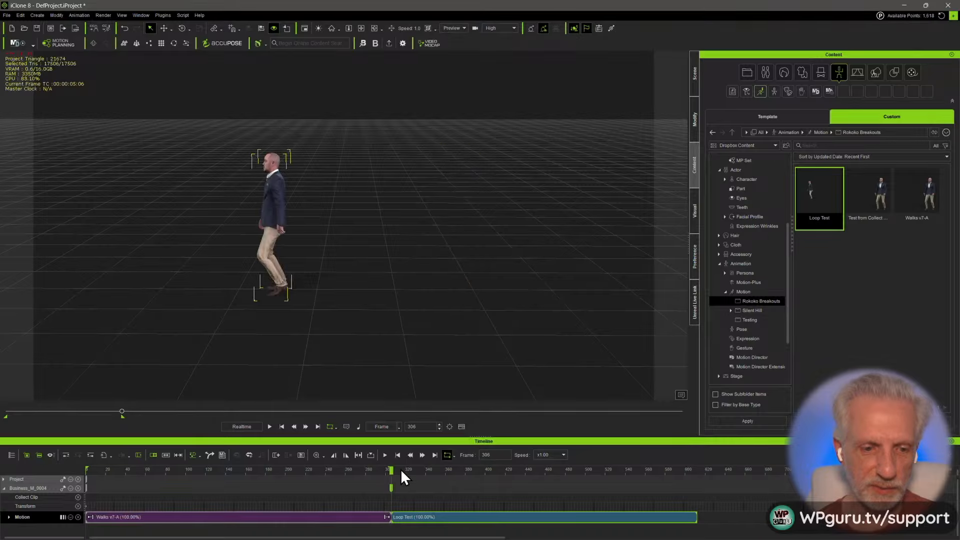
# - Play the end of the Walks v7-A clip and extend the playback range to the end of the Loop Test clip
pyautogui.moveTo(392, 471); pyautogui.dragTo(365, 472)
pyautogui.press('space')
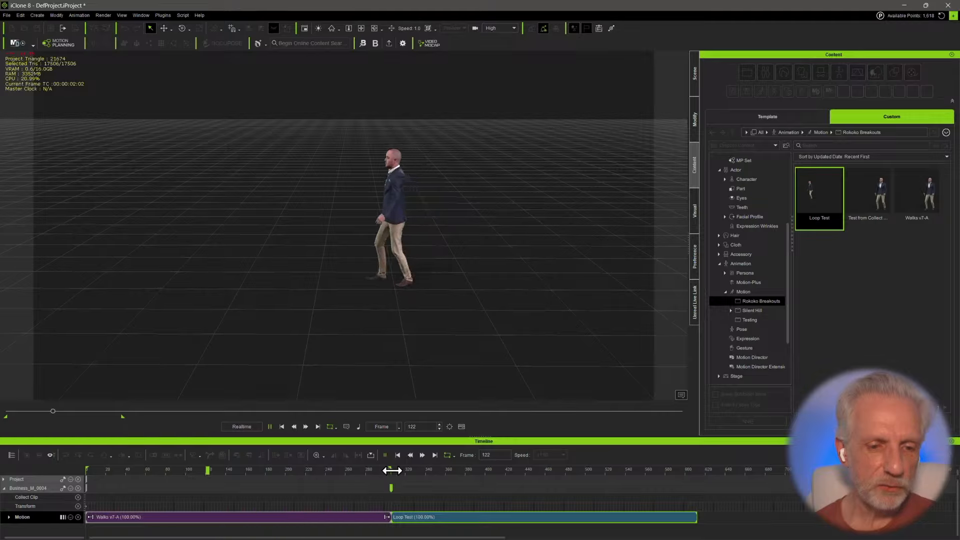
pyautogui.press('space')
pyautogui.moveTo(424, 470); pyautogui.dragTo(696, 470)
# - Play the join between the Walks v7-A and Loop Test clips several times to judge how smoothly the walk continues
pyautogui.click(332, 470)
pyautogui.press('space')
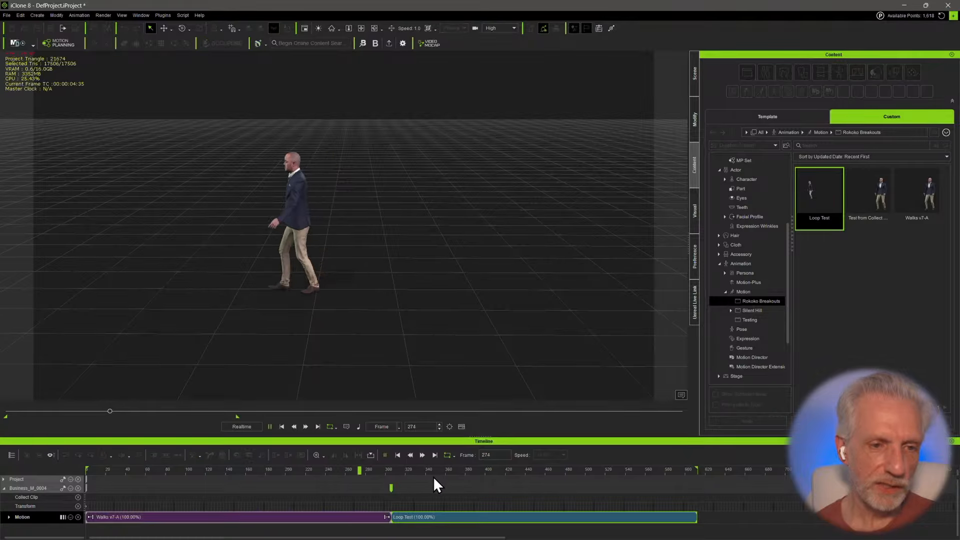
pyautogui.click(355, 470)
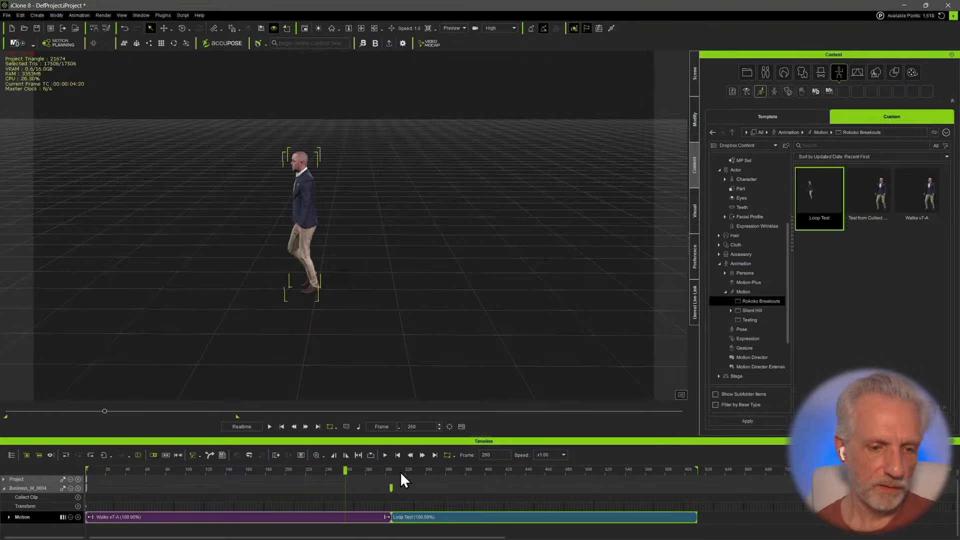
pyautogui.press('space')
pyautogui.click(306, 470)
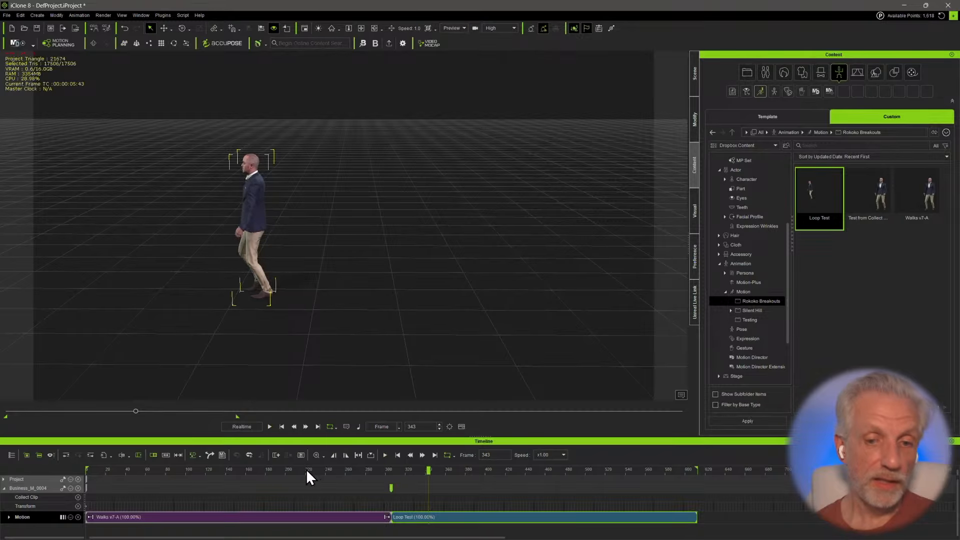
pyautogui.press('space')
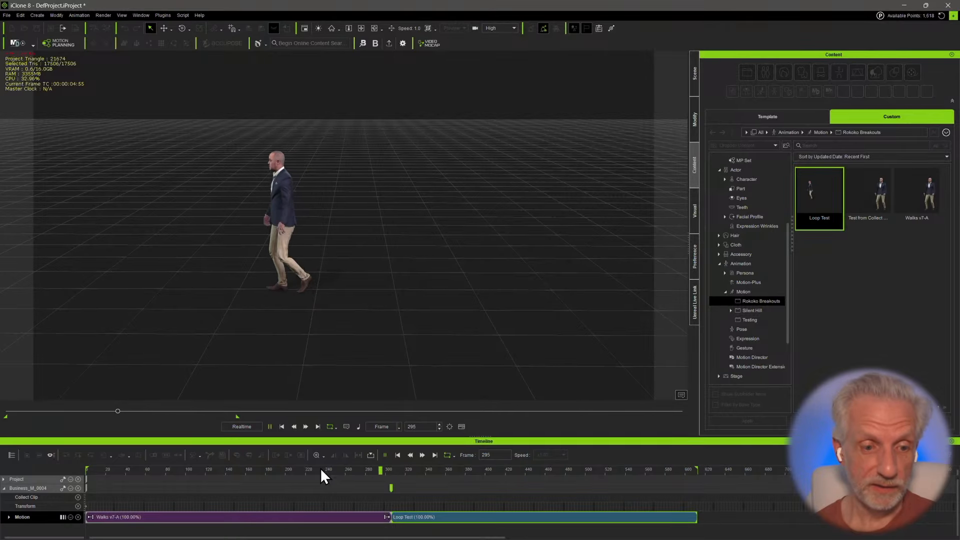
pyautogui.press('space')
pyautogui.click(324, 469)
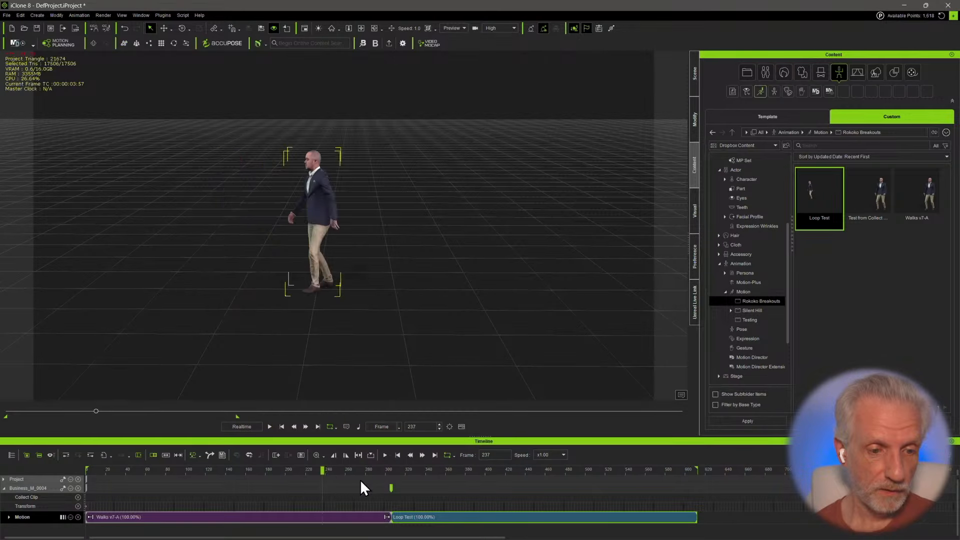
pyautogui.press('space')
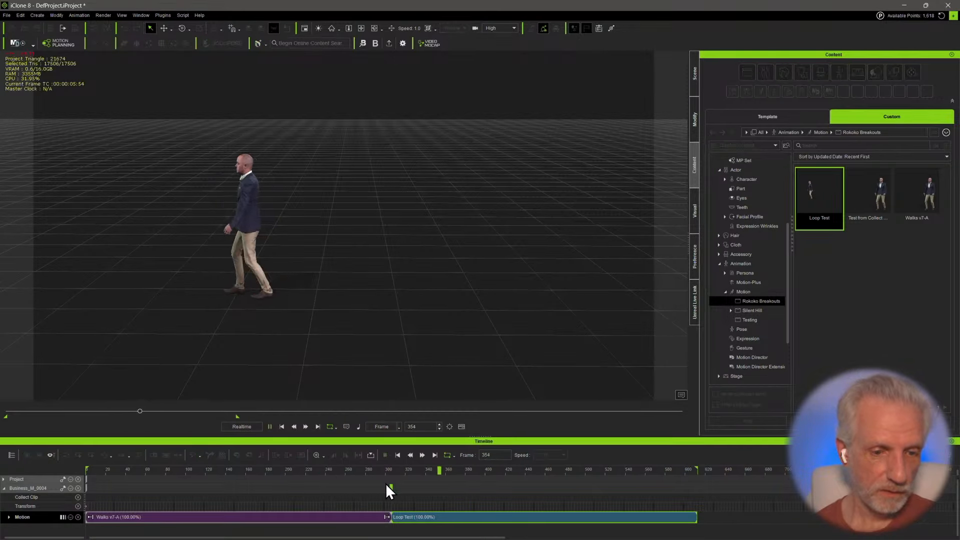
pyautogui.press('space')
# - Try overlapping the Loop Test clip with the end of Walks v7-A by starting it at frame 299, and play the join
pyautogui.moveTo(470, 516); pyautogui.dragTo(464, 517)
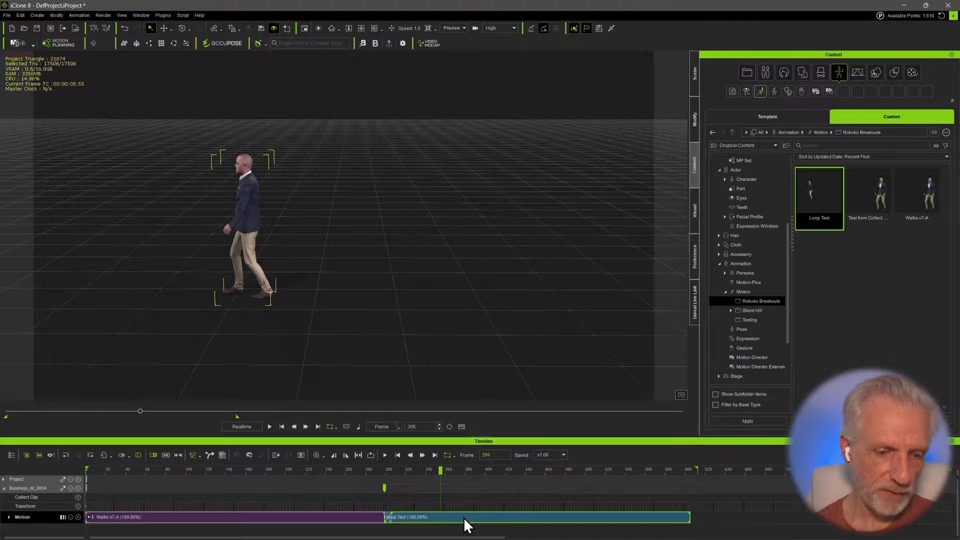
pyautogui.click(332, 470)
pyautogui.press('space')
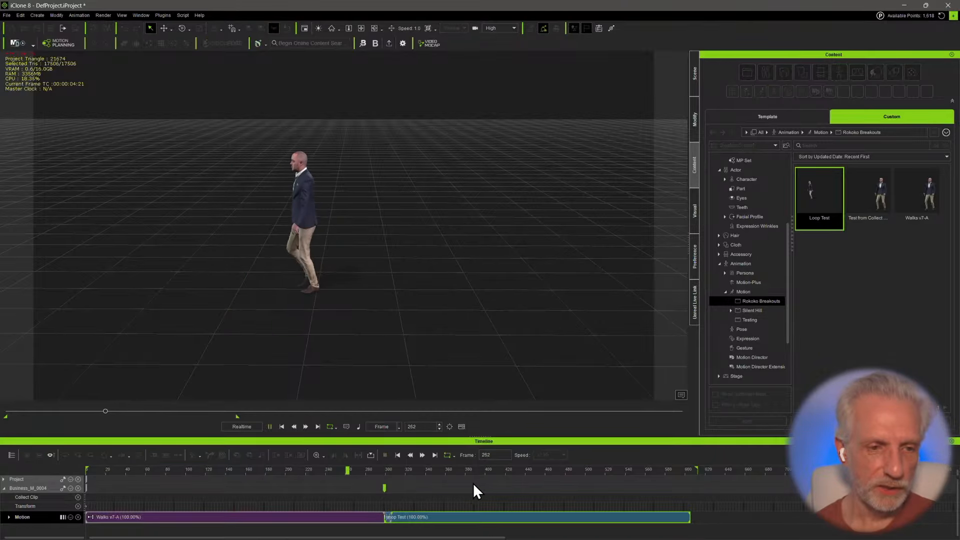
pyautogui.press('space')
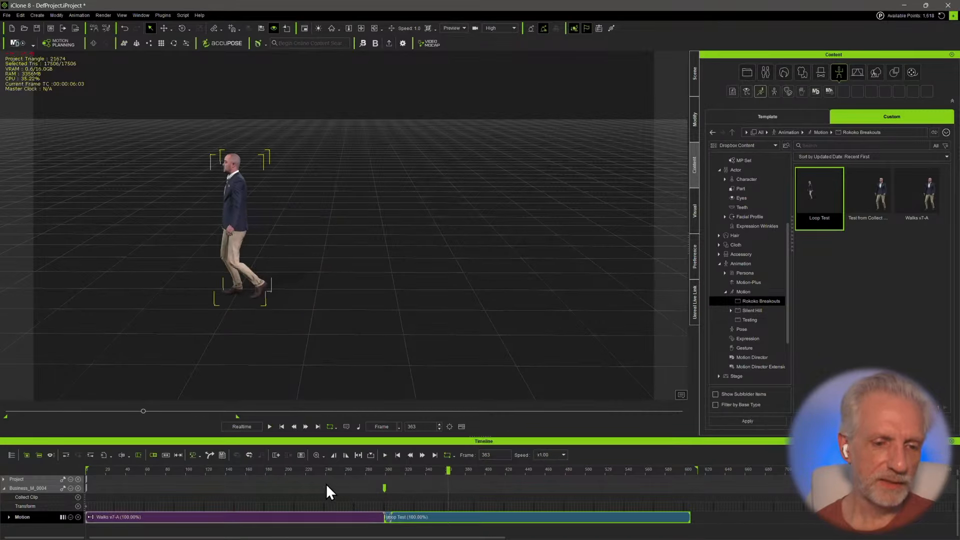
pyautogui.click(328, 469)
pyautogui.press('space')
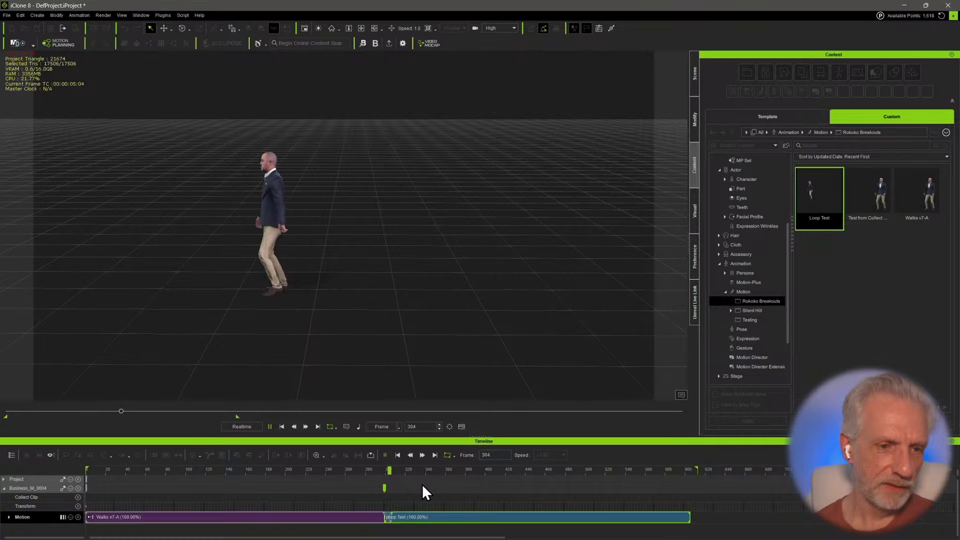
pyautogui.press('space')
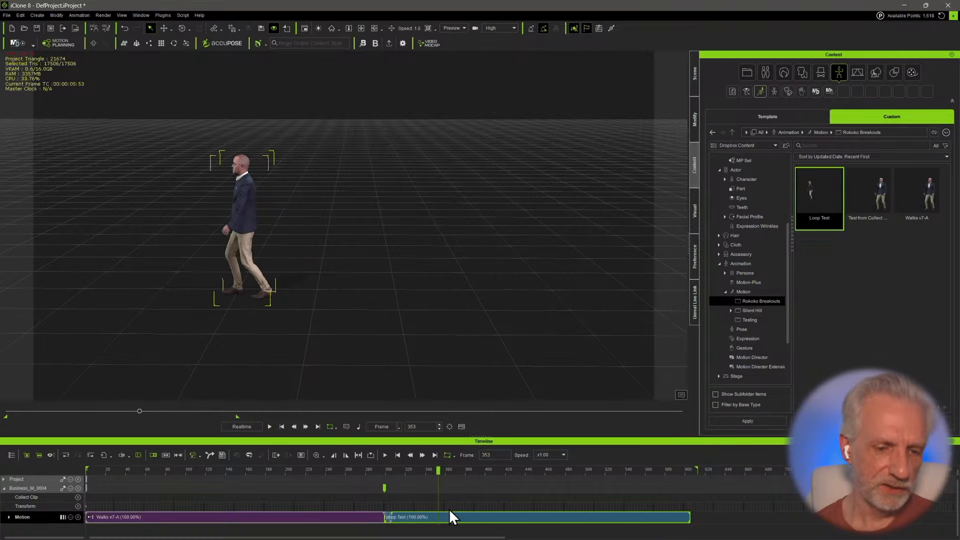
# - Move the Loop Test clip back to the end of Walks v7-A and add a short transition blend across their join
pyautogui.moveTo(411, 517); pyautogui.dragTo(418, 517)
pyautogui.scroll(4, 419, 518)
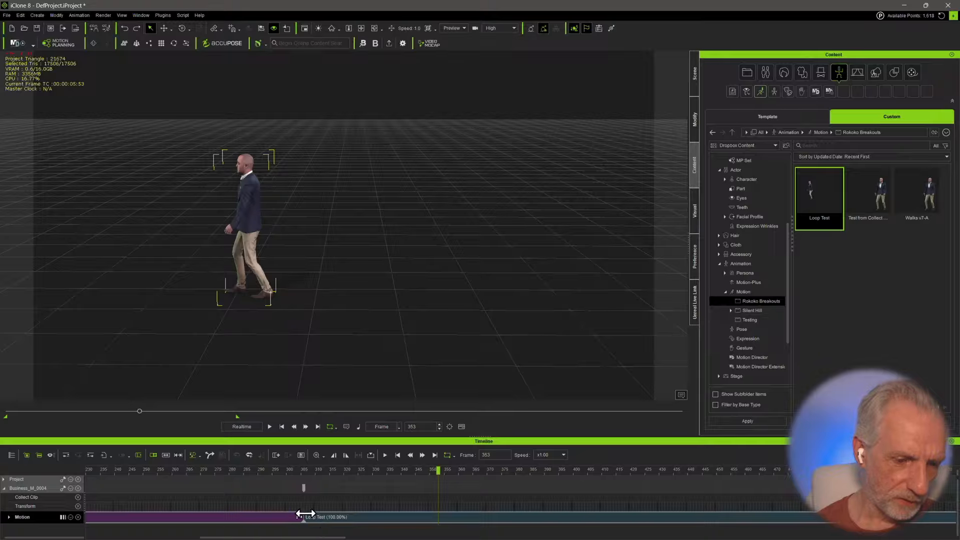
pyautogui.click(302, 515)
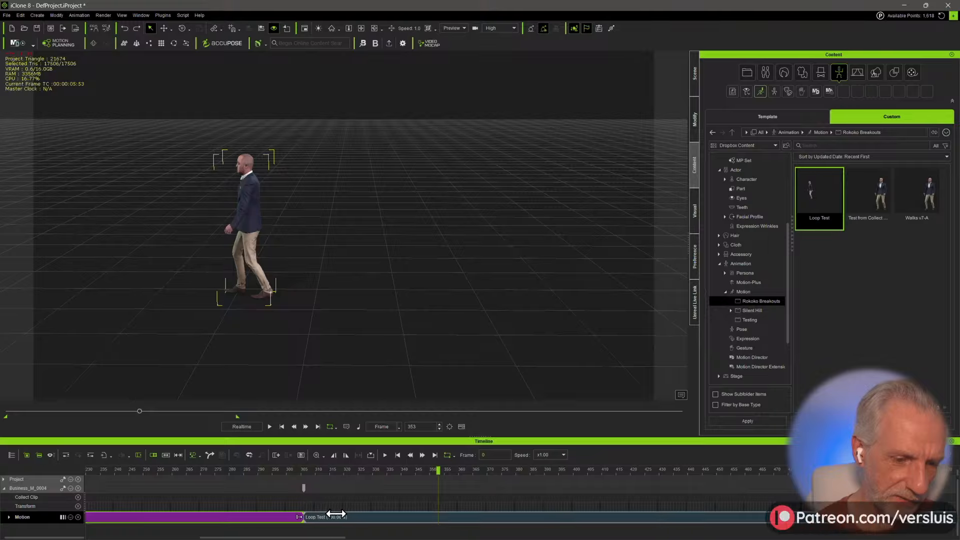
pyautogui.moveTo(302, 519); pyautogui.dragTo(282, 524)
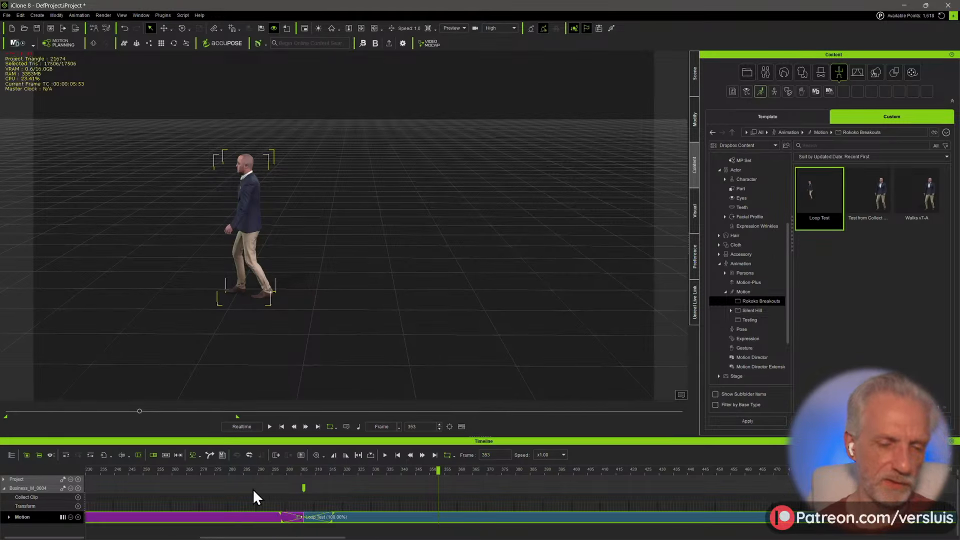
# - Play and scrub the blended transition between the two walk clips repeatedly, and bring both complete clips into view on the timeline
pyautogui.press('space')
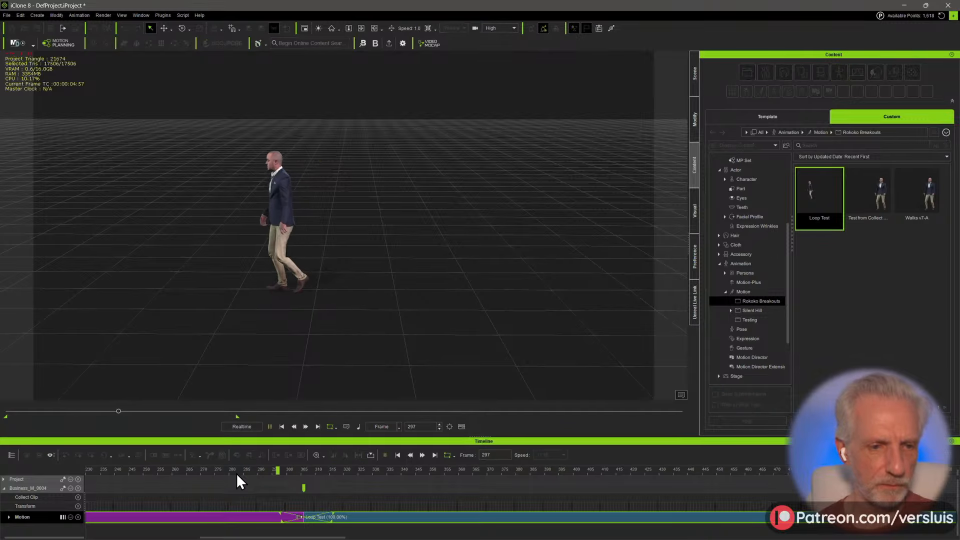
pyautogui.press('space')
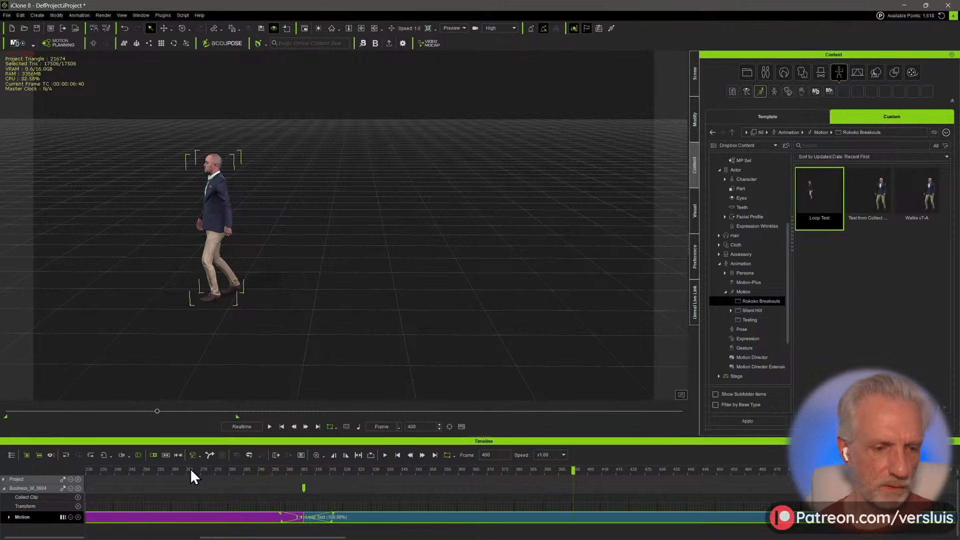
pyautogui.click(189, 469)
pyautogui.press('space')
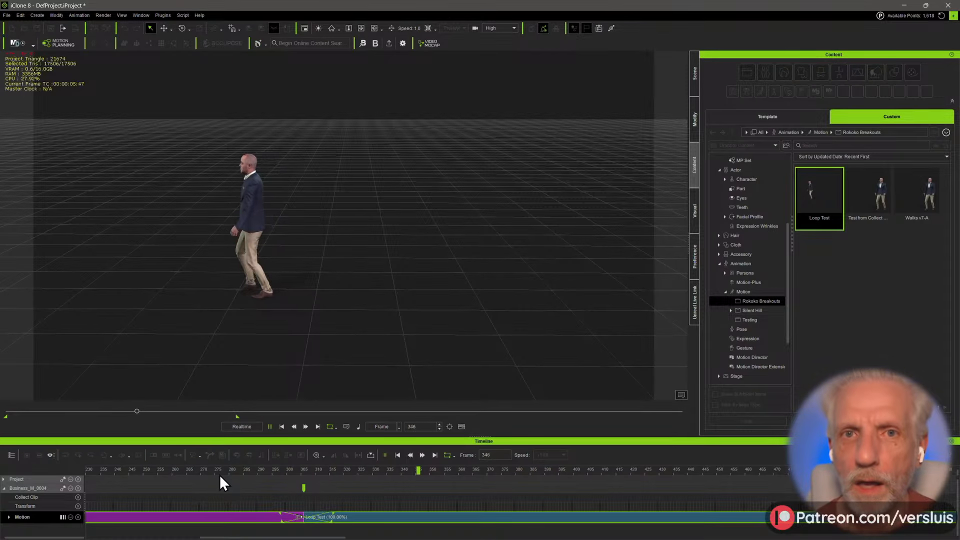
pyautogui.press('space')
pyautogui.click(173, 470)
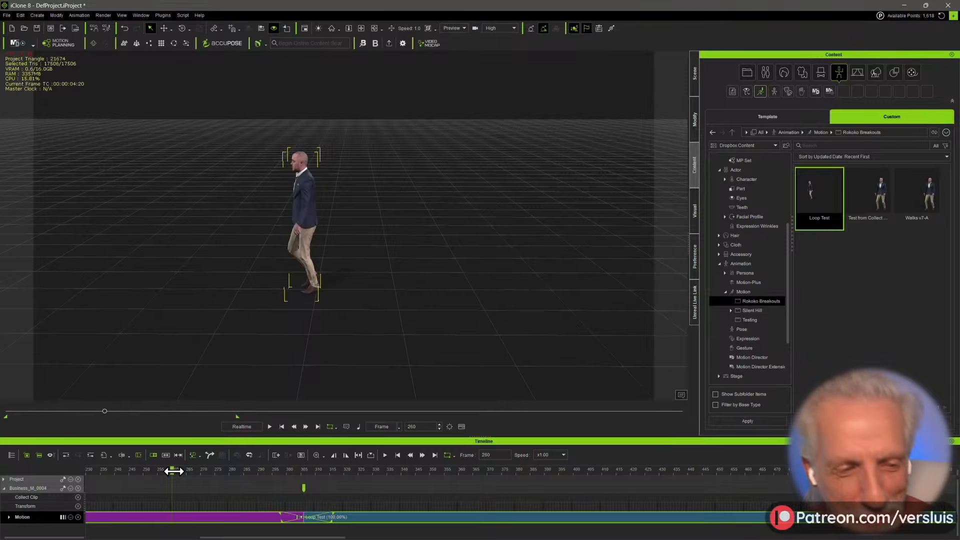
pyautogui.press('space')
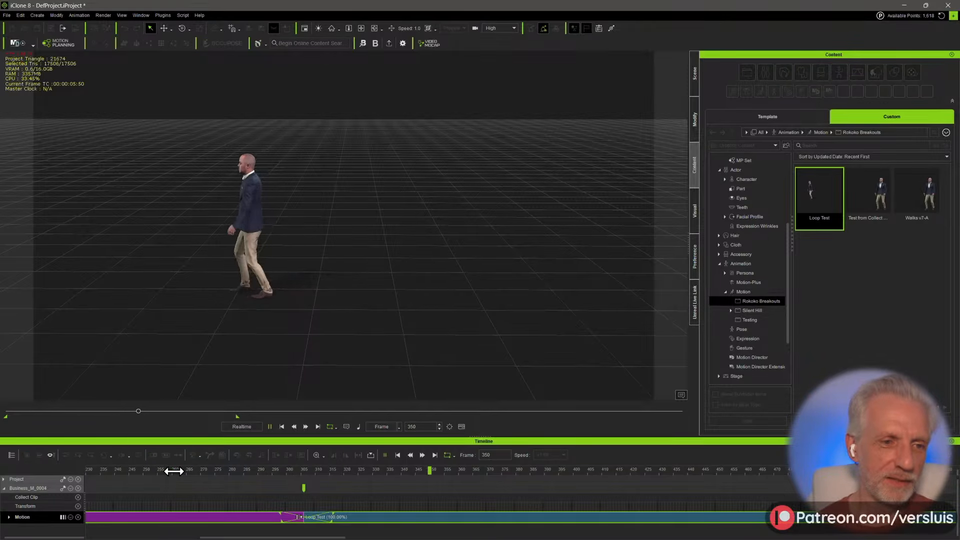
pyautogui.moveTo(203, 470); pyautogui.dragTo(389, 479)
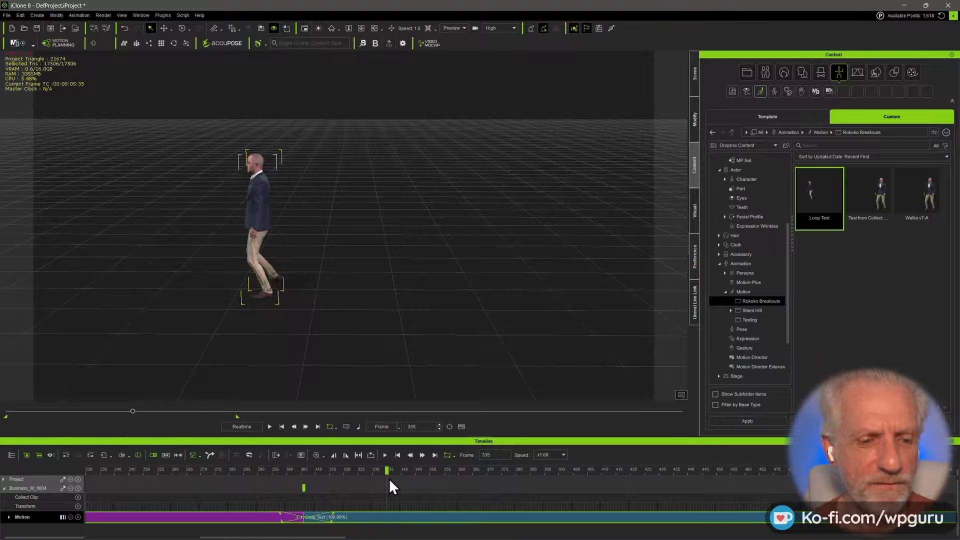
pyautogui.scroll(-5, 389, 485)
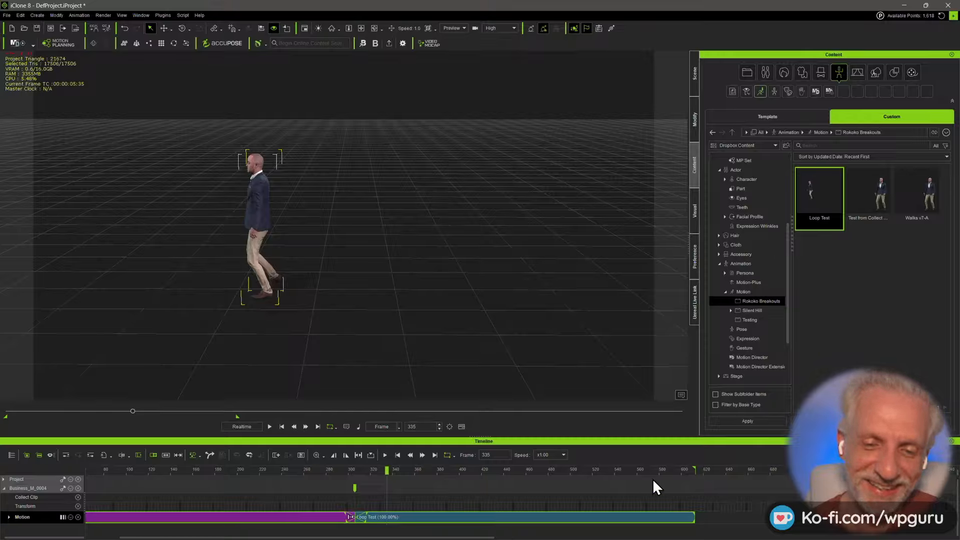
pyautogui.scroll(-4, 675, 477)
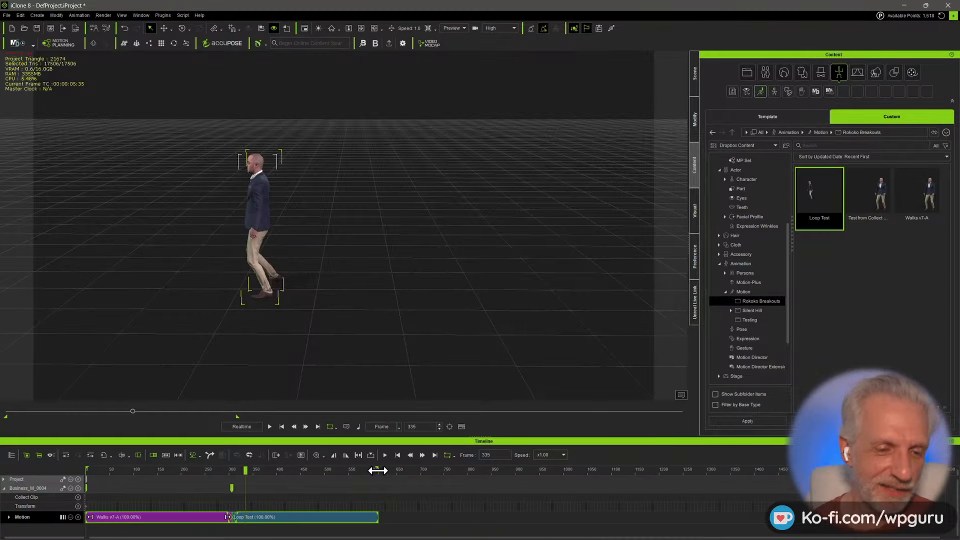
# - Extend the playback range well past the existing clips and append another Loop Test motion to the actor at frame 615
pyautogui.moveTo(377, 470); pyautogui.dragTo(722, 478)
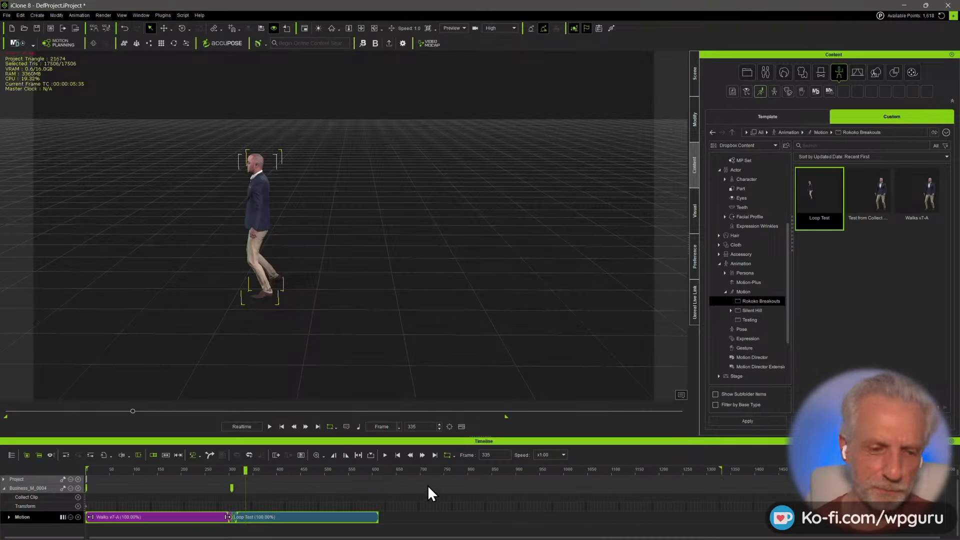
pyautogui.moveTo(370, 471); pyautogui.dragTo(380, 471)
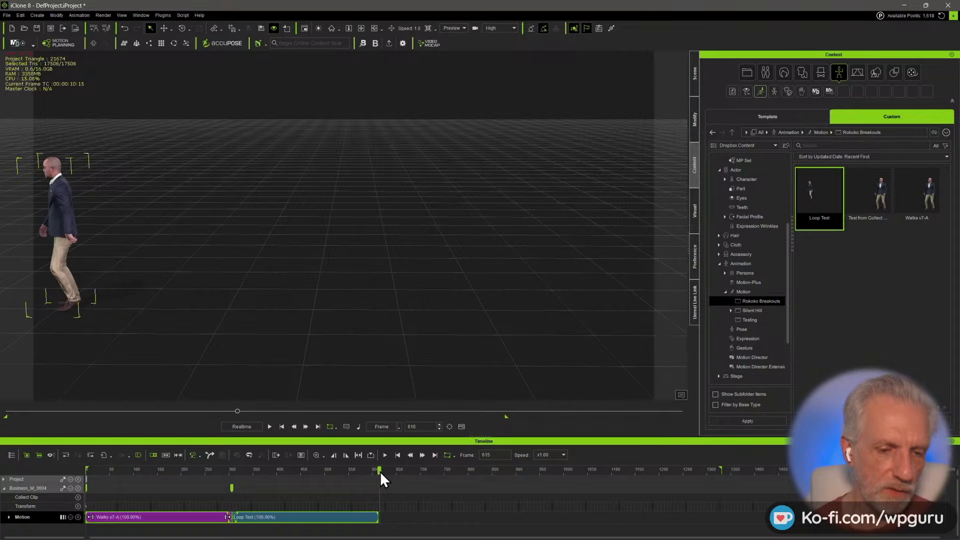
pyautogui.moveTo(814, 190); pyautogui.dragTo(70, 231)
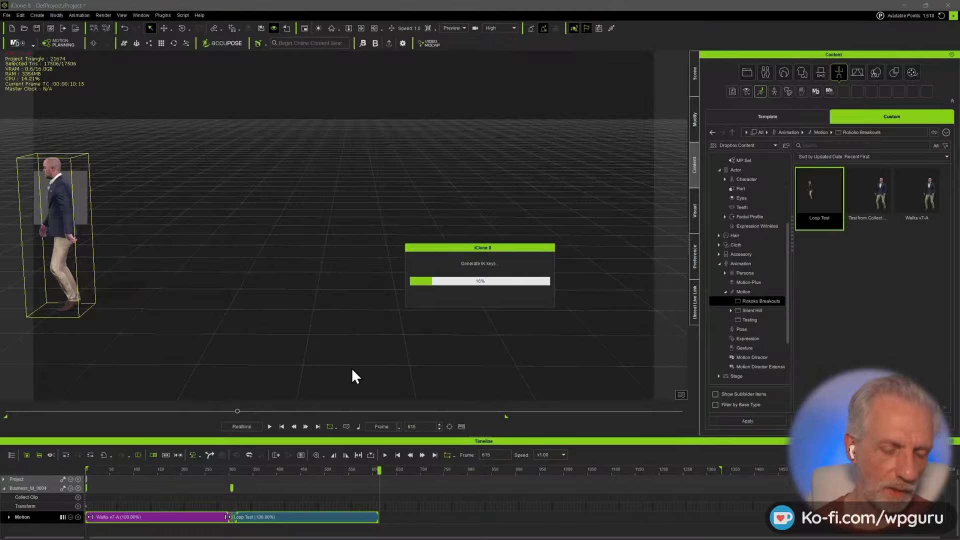
# - Align the newly added Loop Test clip to the preceding clip by the right foot, with the playhead at frame 663
pyautogui.scroll(3, 362, 375)
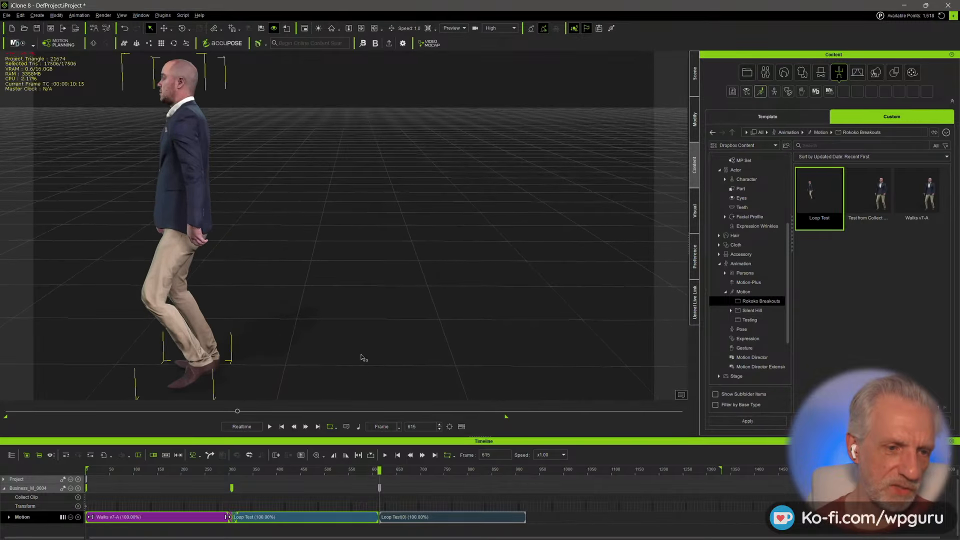
pyautogui.moveTo(361, 357); pyautogui.dragTo(478, 295, button='middle')
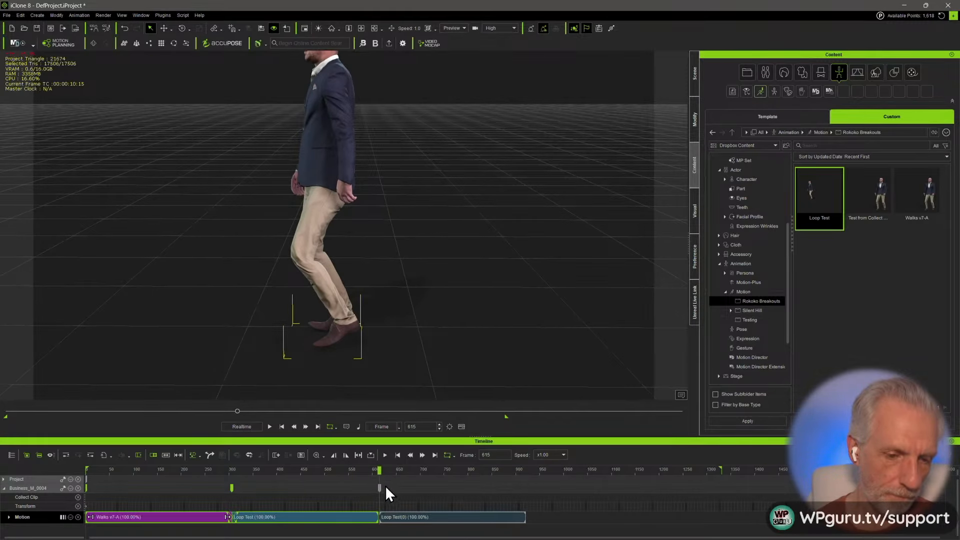
pyautogui.scroll(4, 386, 488)
pyautogui.click(430, 520)
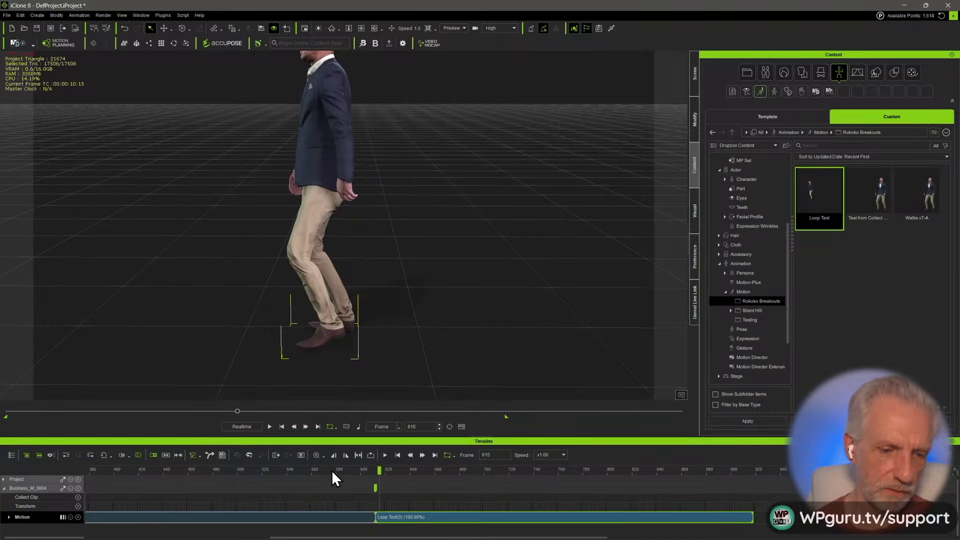
pyautogui.moveTo(332, 472); pyautogui.dragTo(367, 472)
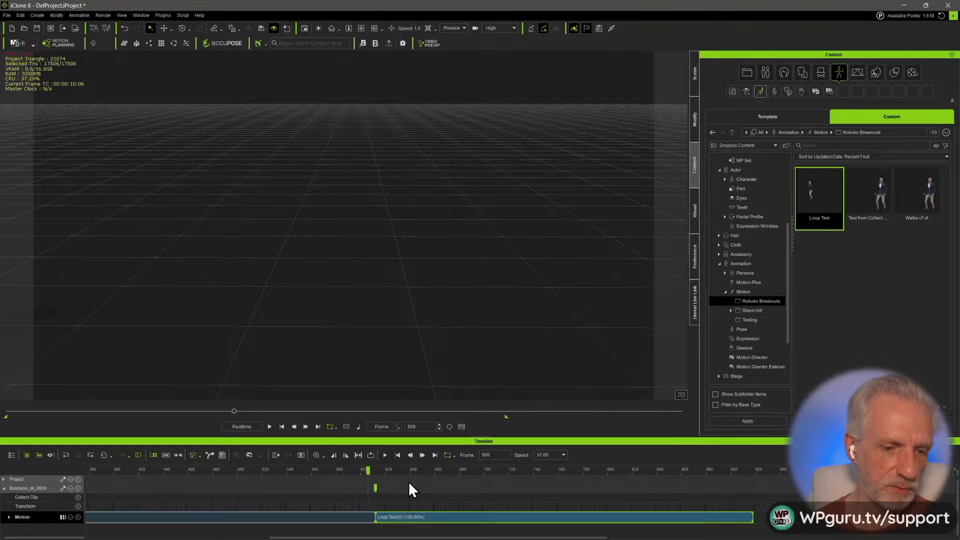
pyautogui.rightClick(452, 518)
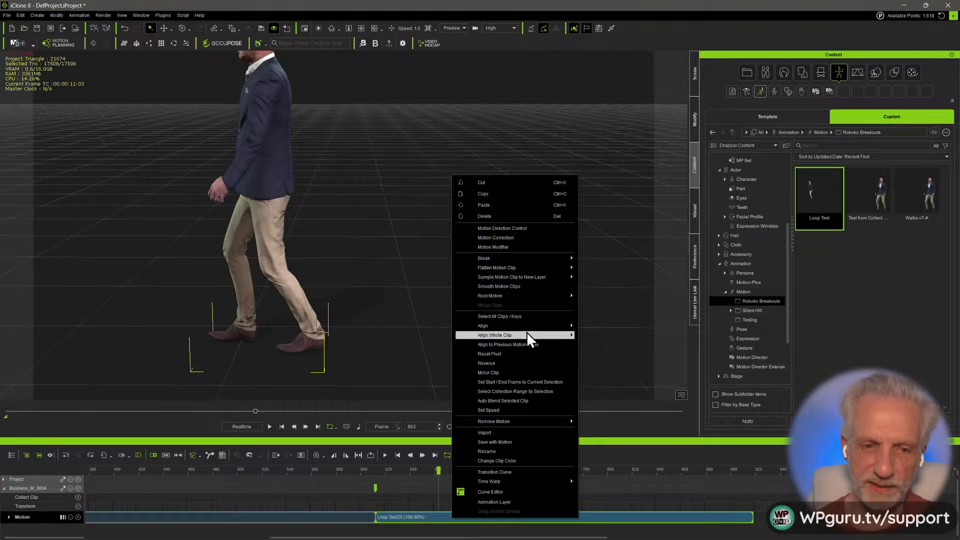
pyautogui.moveTo(531, 327)
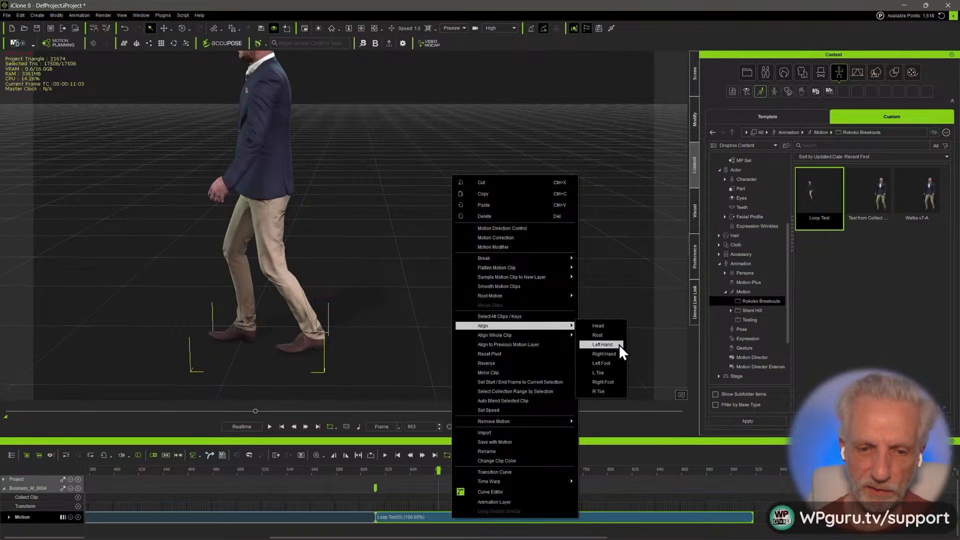
pyautogui.click(613, 385)
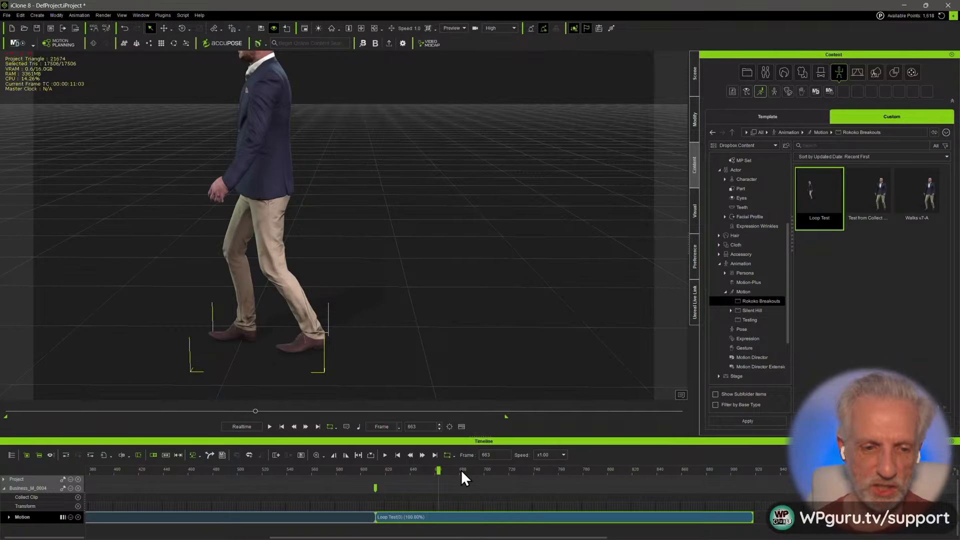
# - Play the join between the two Loop Test clips repeatedly from about frame 570 to judge how smoothly the walk continues
pyautogui.moveTo(434, 473); pyautogui.dragTo(331, 471)
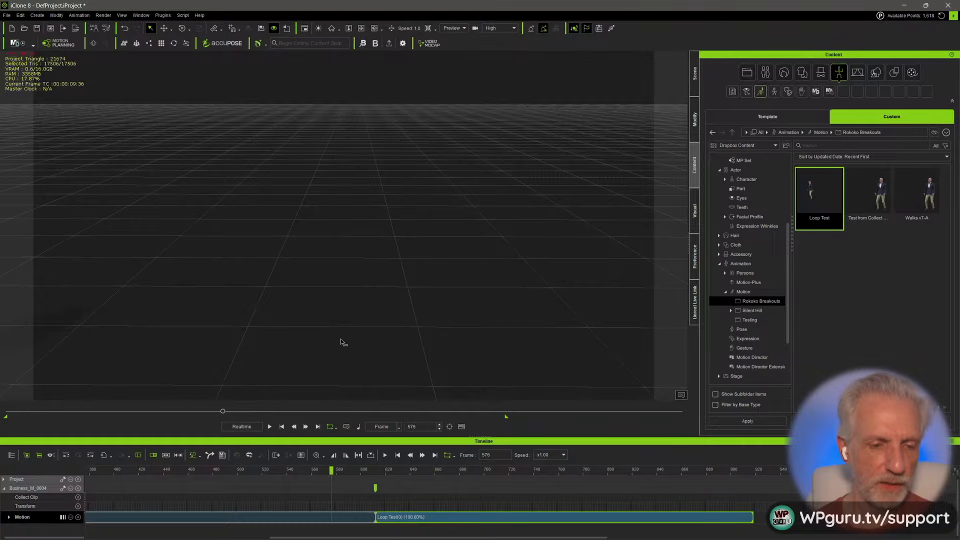
pyautogui.press('z')
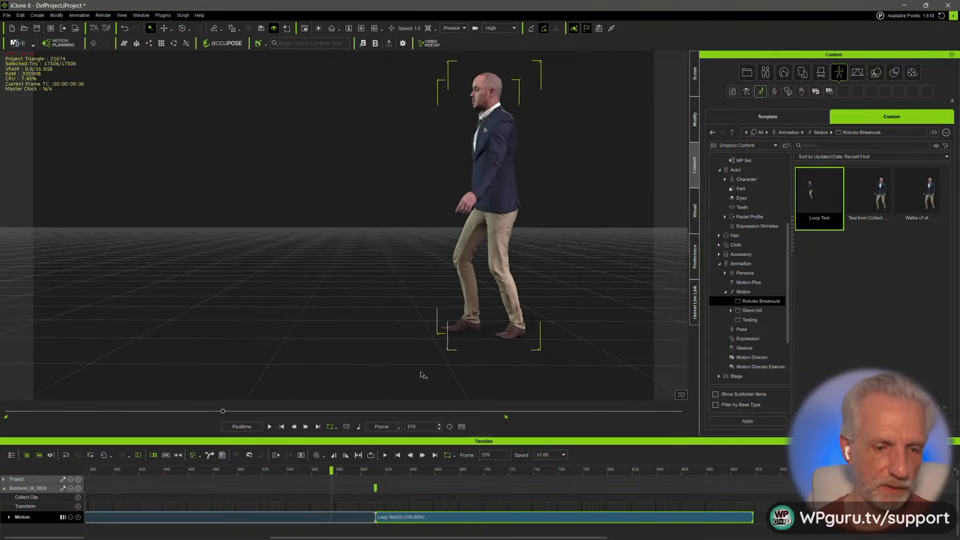
pyautogui.press('space')
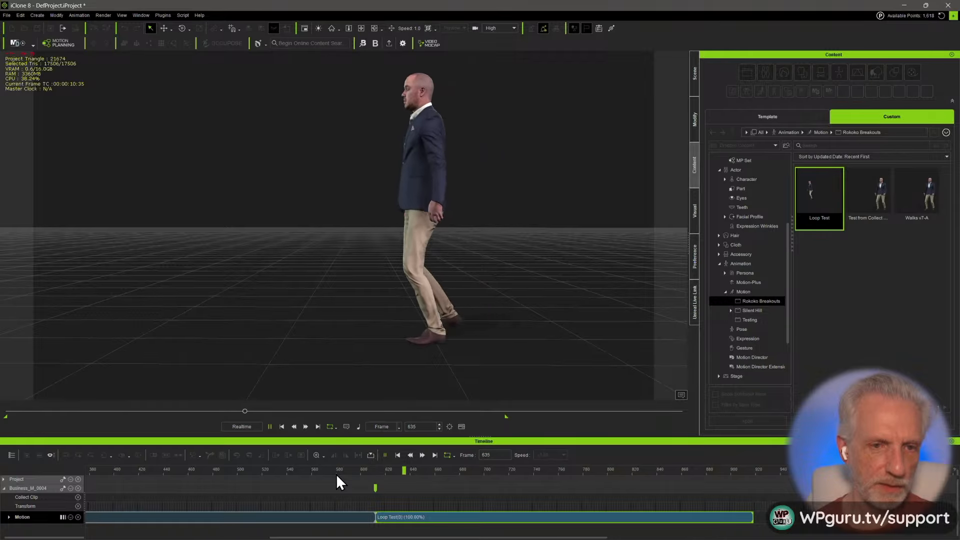
pyautogui.press('space')
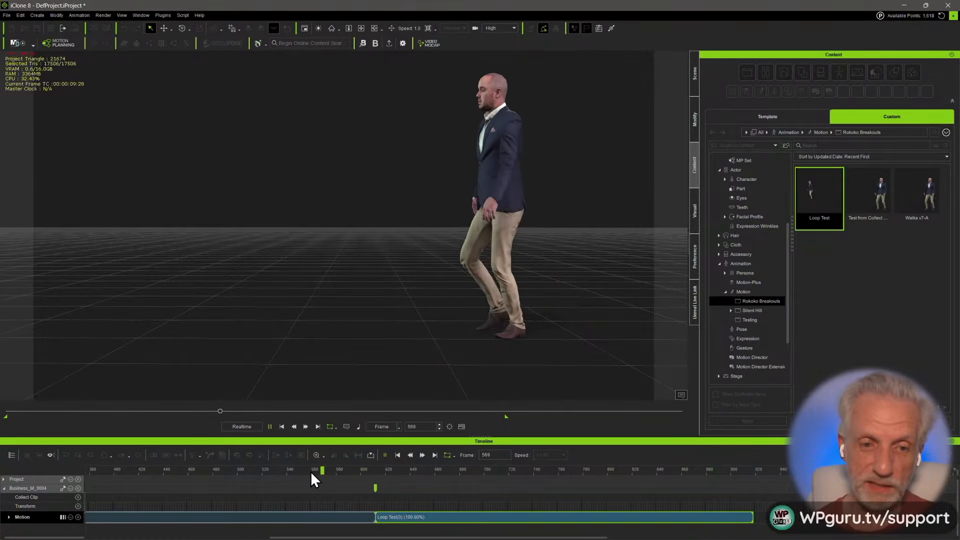
pyautogui.press('space')
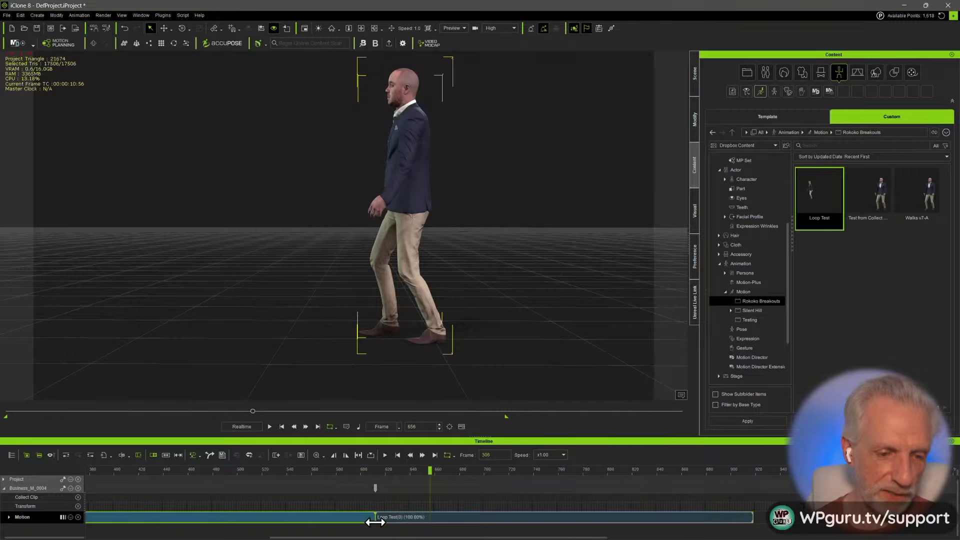
# - Add a transition blend extending to both sides of the join between the two Loop Test clips, and play it
pyautogui.click(375, 519)
pyautogui.click(376, 520)
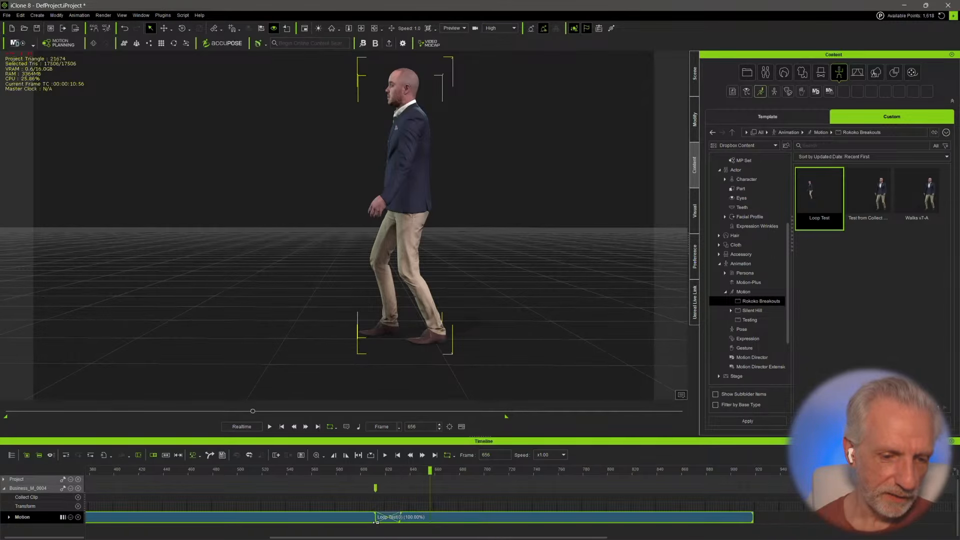
pyautogui.moveTo(375, 521); pyautogui.dragTo(346, 522)
pyautogui.click(282, 469)
pyautogui.press('space')
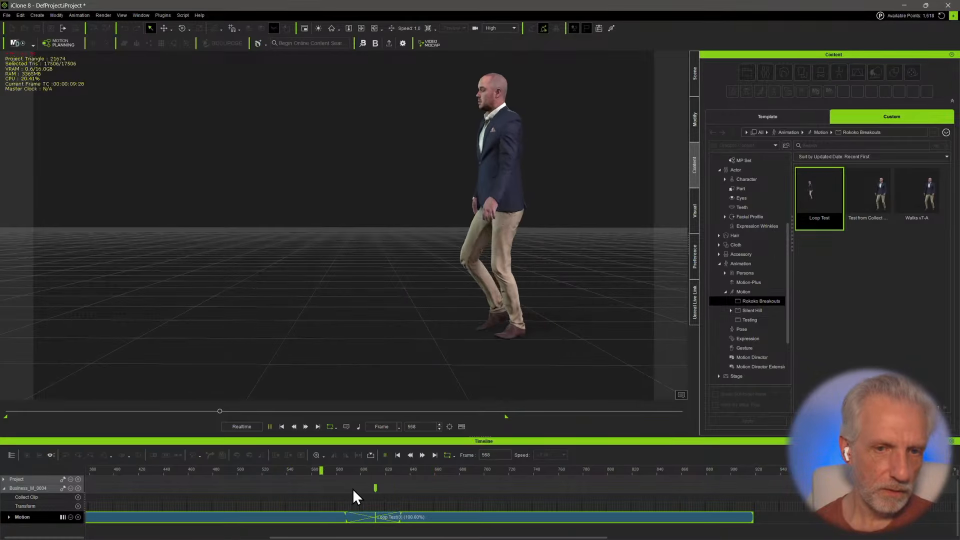
pyautogui.press('space')
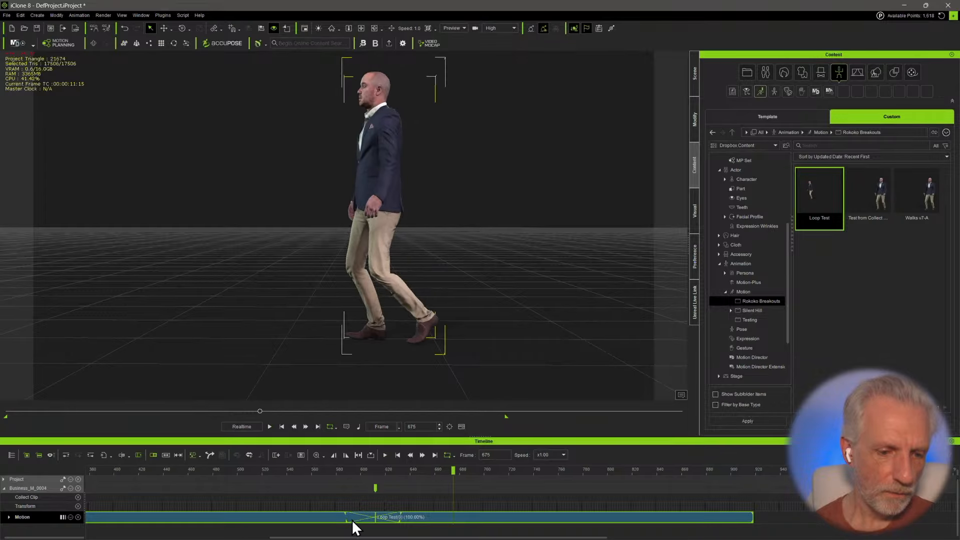
# - Widen the transition blend on both sides of the Loop Test join and play the walk through it again
pyautogui.moveTo(347, 522); pyautogui.dragTo(332, 520)
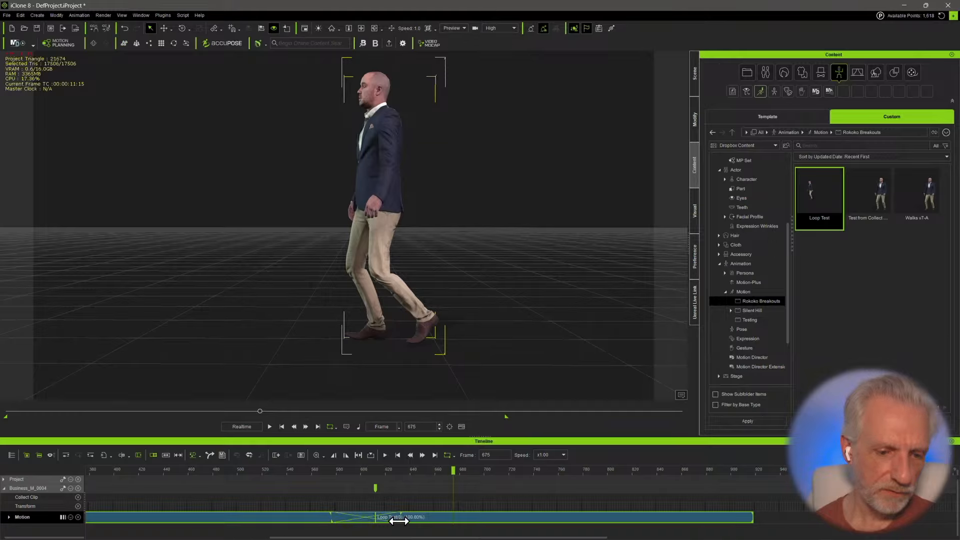
pyautogui.click(283, 469)
pyautogui.press('space')
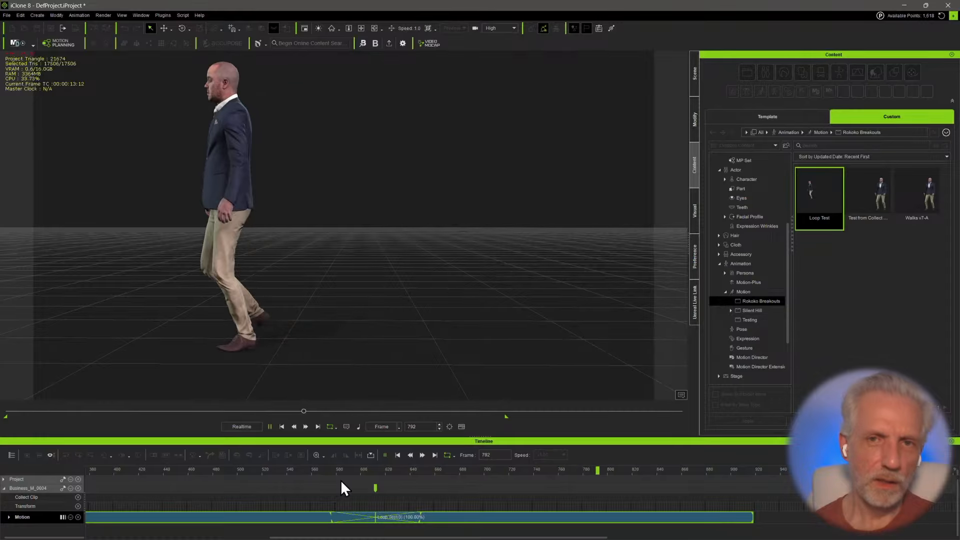
pyautogui.press('space')
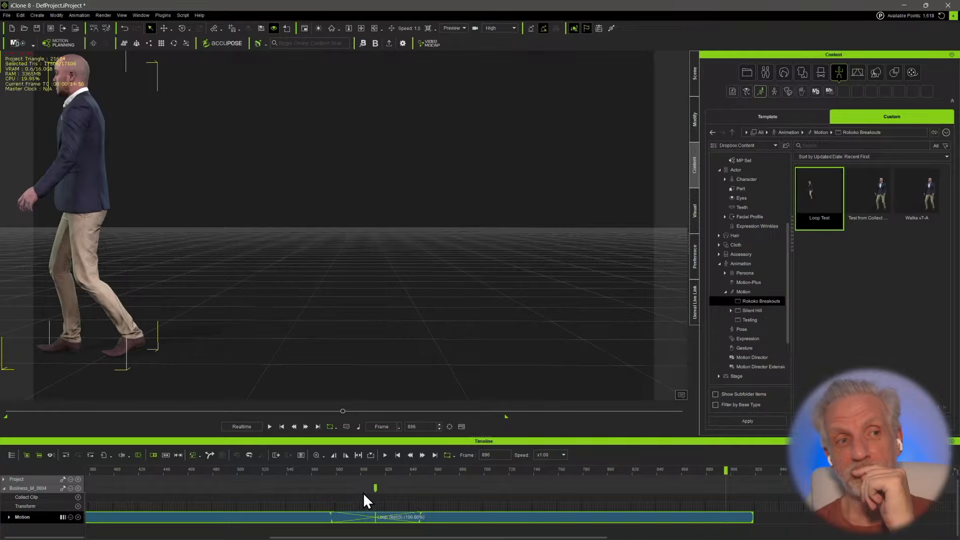
# - Copy the first Loop Test clip and paste it at frame 918, directly after the last clip
pyautogui.scroll(-2, 363, 493)
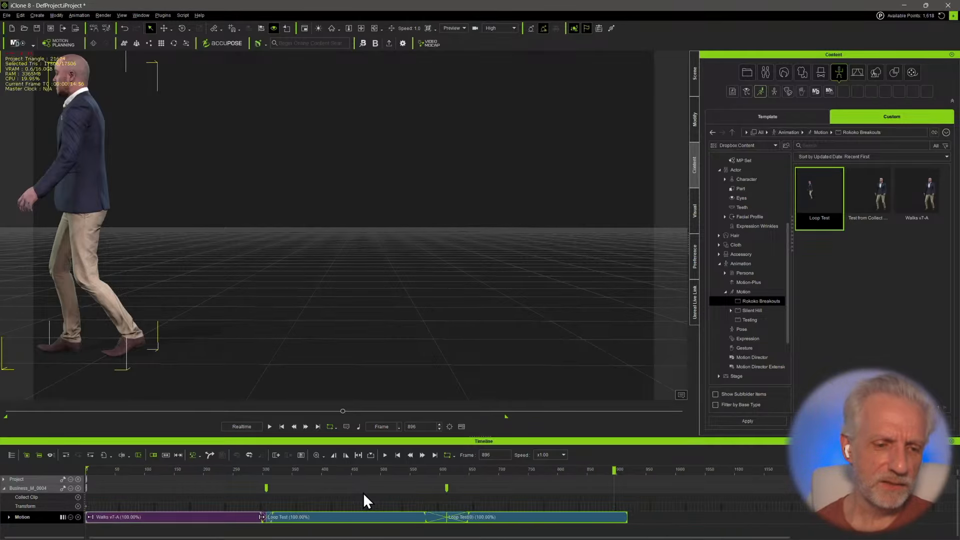
pyautogui.moveTo(505, 471); pyautogui.dragTo(107, 470)
pyautogui.moveTo(329, 267); pyautogui.dragTo(214, 230, button='right')
pyautogui.scroll(5, 321, 206)
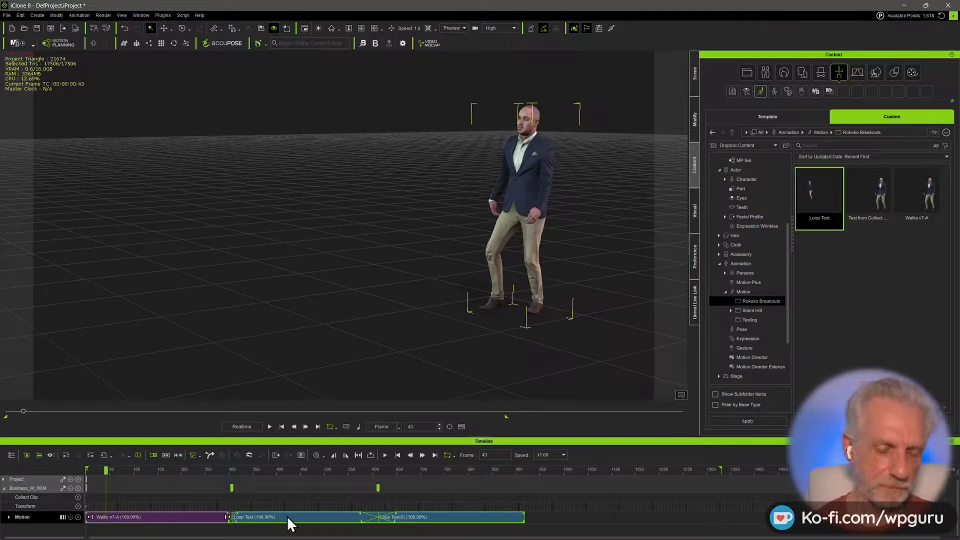
pyautogui.click(316, 518)
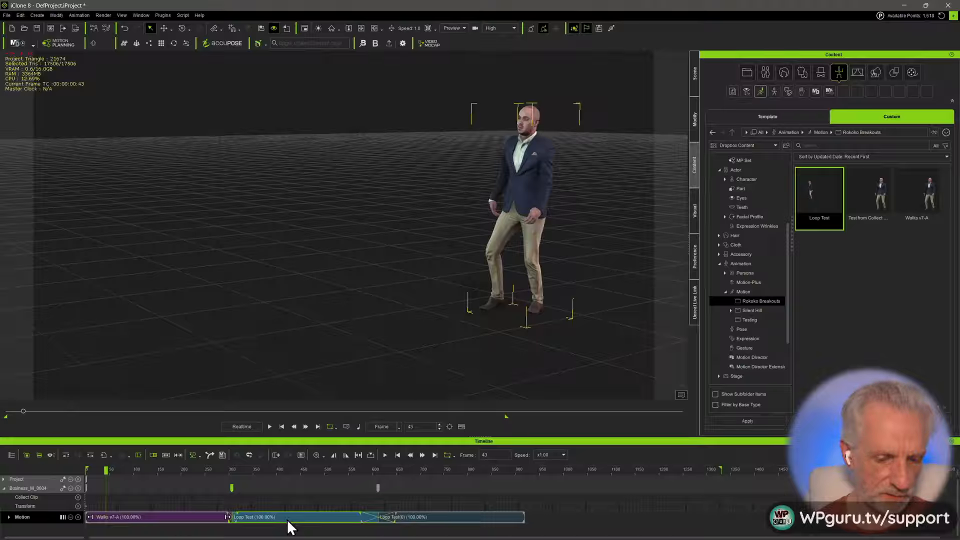
pyautogui.moveTo(530, 473); pyautogui.dragTo(526, 473)
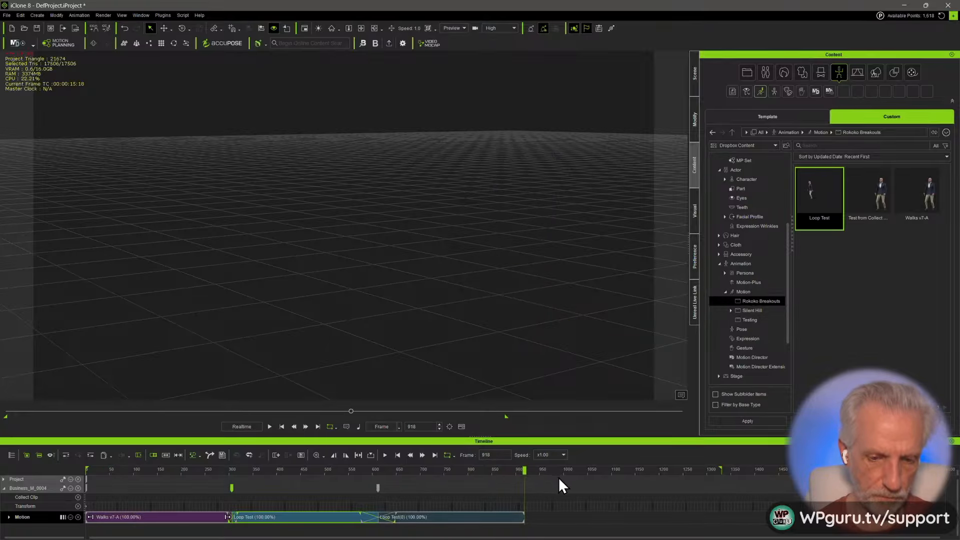
pyautogui.hotkey('ctrl', 'v')
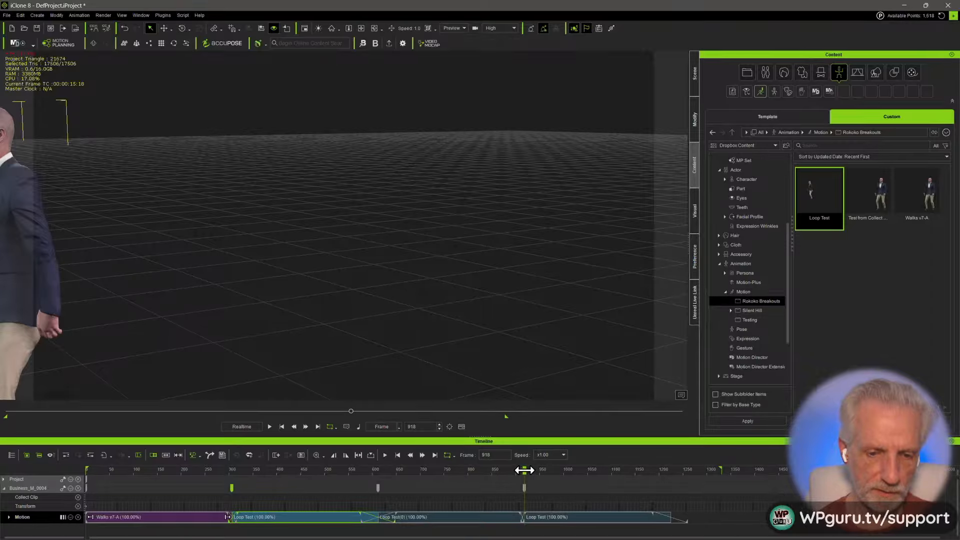
# - Frame the actor from the side at frame 896 and play across the join with the pasted Loop Test clip
pyautogui.moveTo(524, 470); pyautogui.dragTo(514, 470)
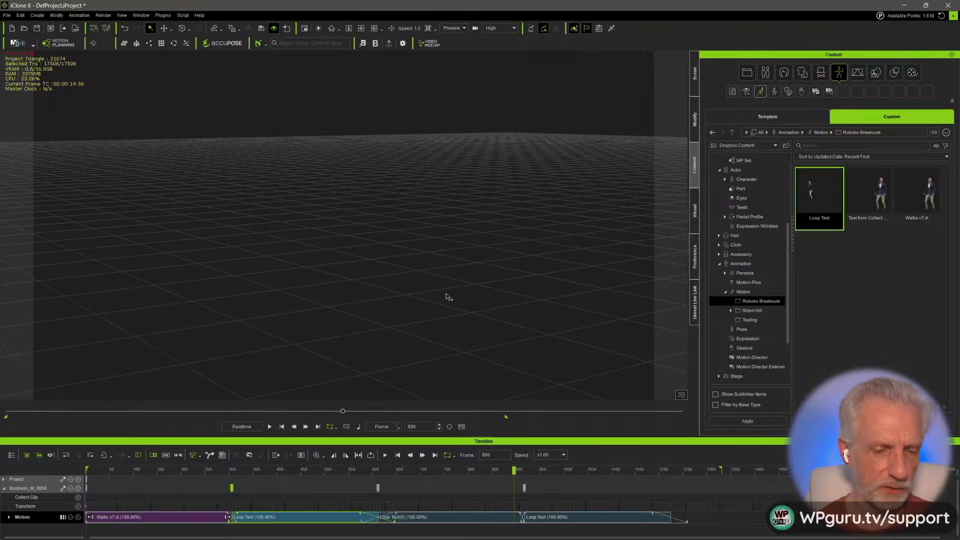
pyautogui.moveTo(446, 296); pyautogui.dragTo(641, 285, button='middle')
pyautogui.scroll(-3, 523, 280)
pyautogui.moveTo(431, 281); pyautogui.dragTo(400, 250, button='middle')
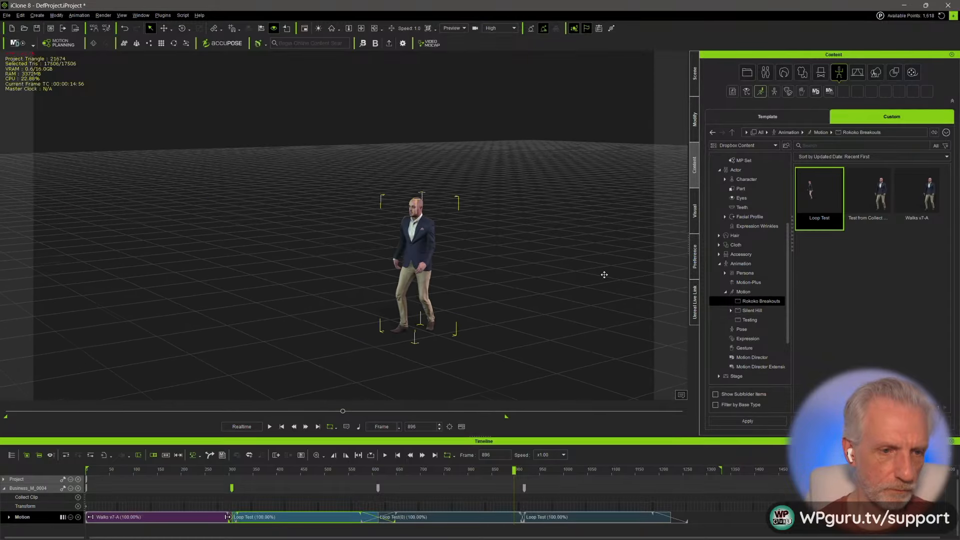
pyautogui.scroll(4, 390, 260)
pyautogui.moveTo(380, 293); pyautogui.dragTo(381, 220, button='middle')
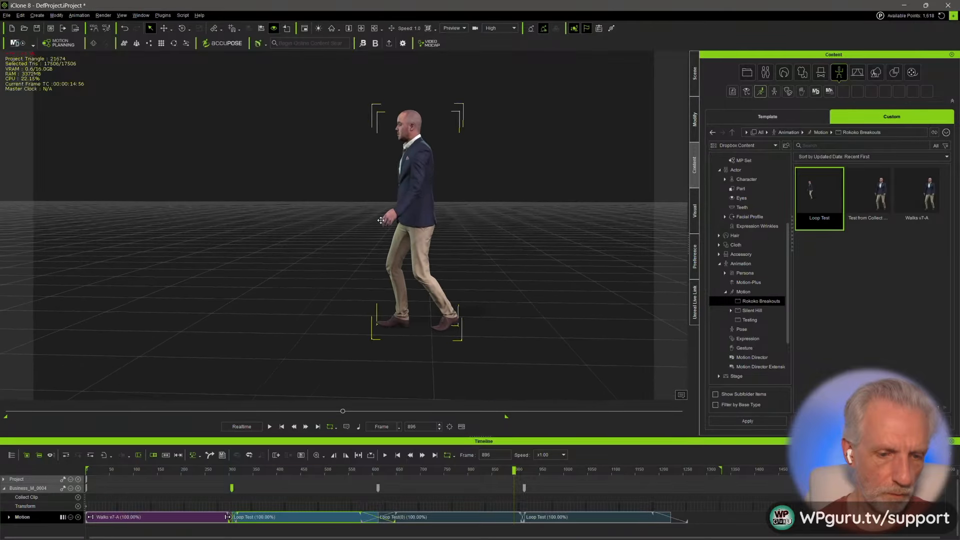
pyautogui.scroll(3, 381, 220)
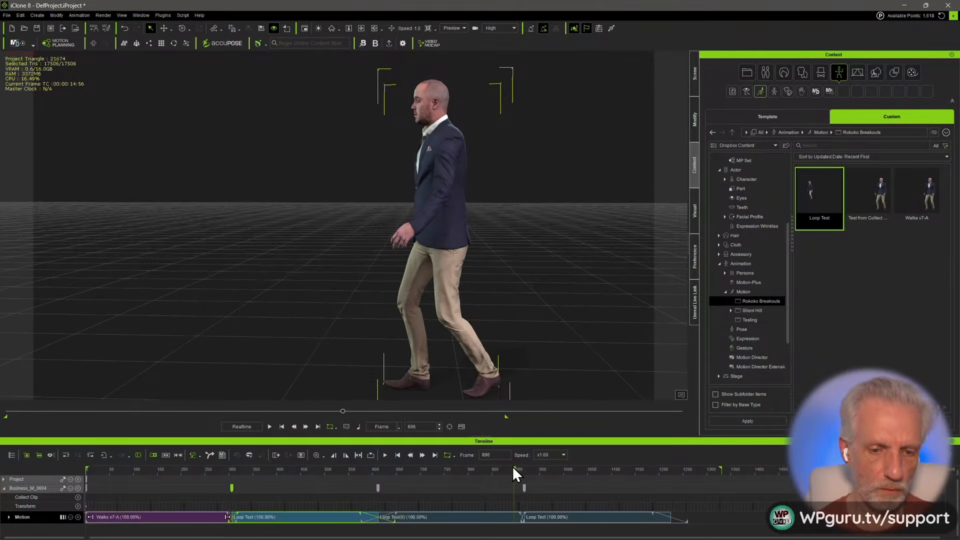
pyautogui.press('space')
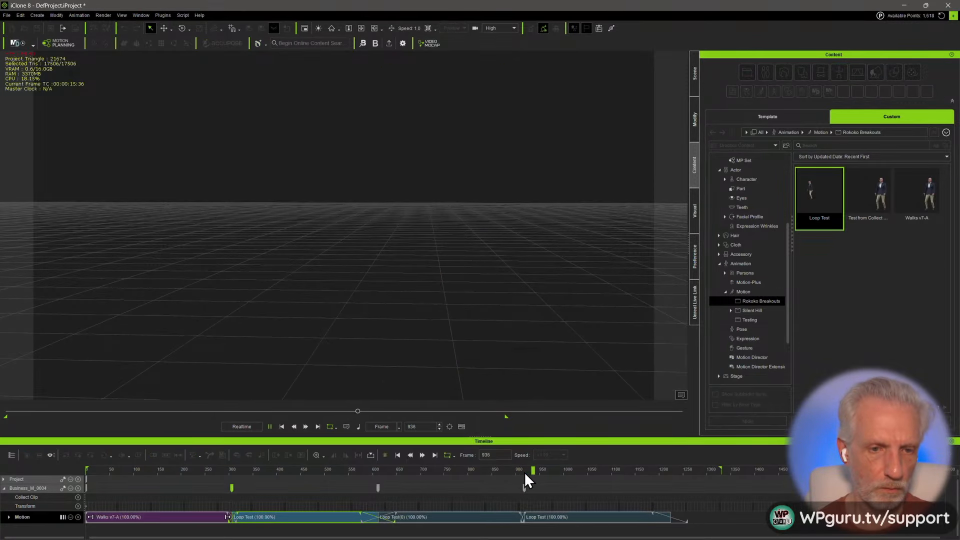
pyautogui.press('space')
# - Align the pasted Loop Test clip to the preceding clip by the right foot and check the join at close range
pyautogui.click(567, 515)
pyautogui.rightClick(567, 515)
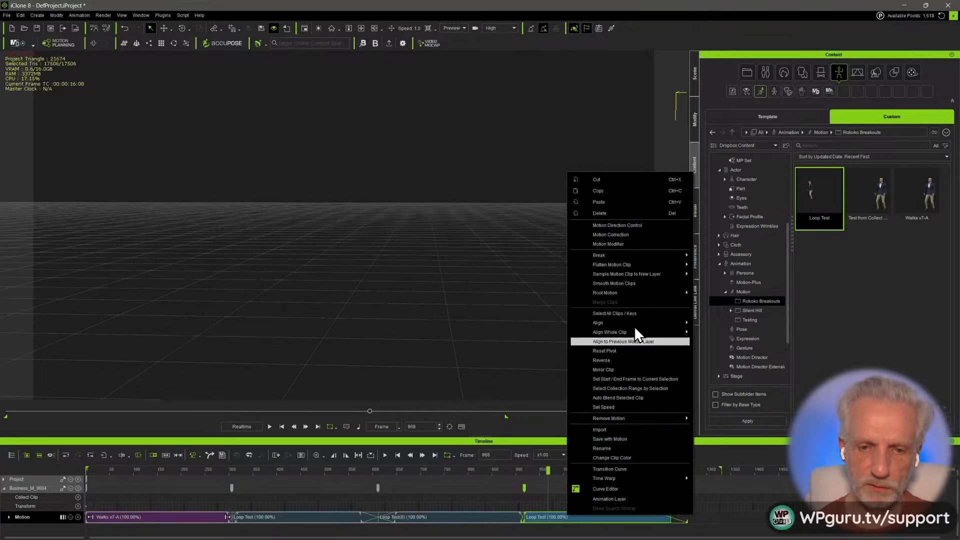
pyautogui.moveTo(653, 324)
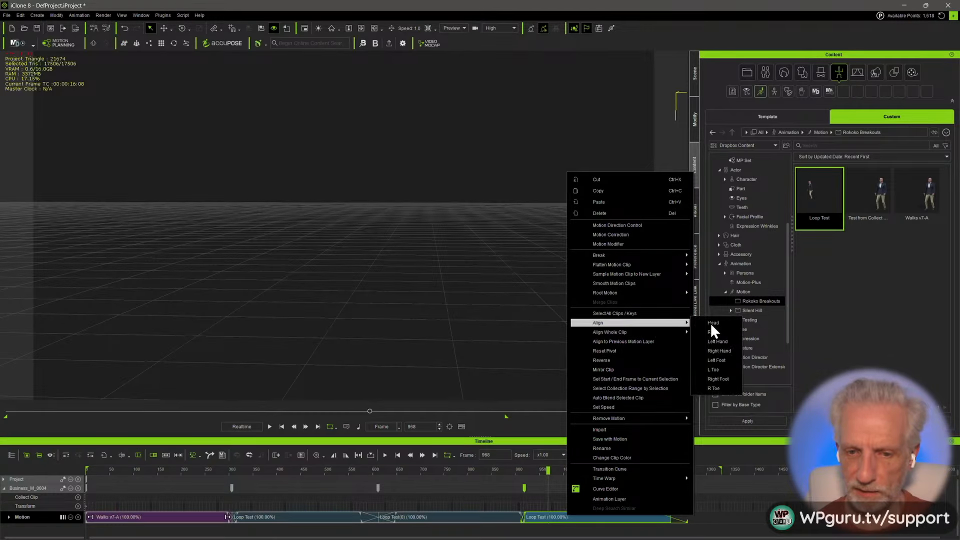
pyautogui.click(727, 378)
pyautogui.moveTo(545, 469)
pyautogui.mouseDown()
pyautogui.moveTo(512, 469)
pyautogui.moveTo(533, 466)
pyautogui.moveTo(533, 480)
pyautogui.mouseUp()
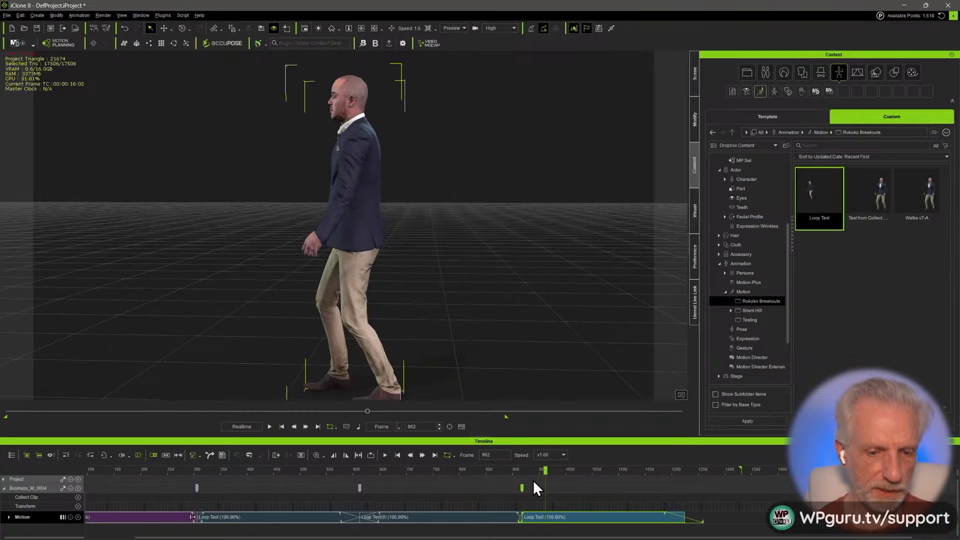
pyautogui.scroll(3, 533, 480)
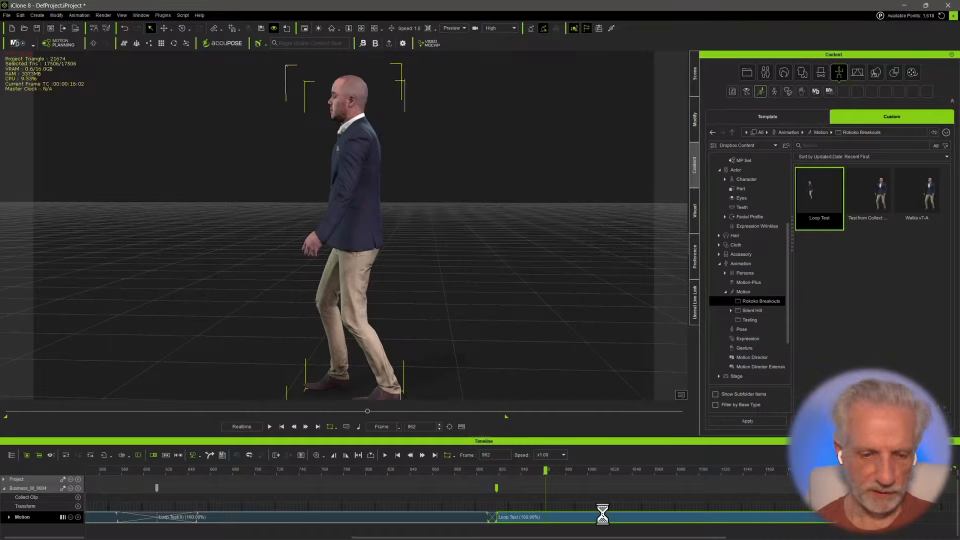
# - Widen the transition blend on both sides of the join before the last Loop Test clip and play the walk through it
pyautogui.moveTo(497, 520)
pyautogui.mouseDown()
pyautogui.moveTo(473, 521)
pyautogui.moveTo(507, 521)
pyautogui.mouseUp()
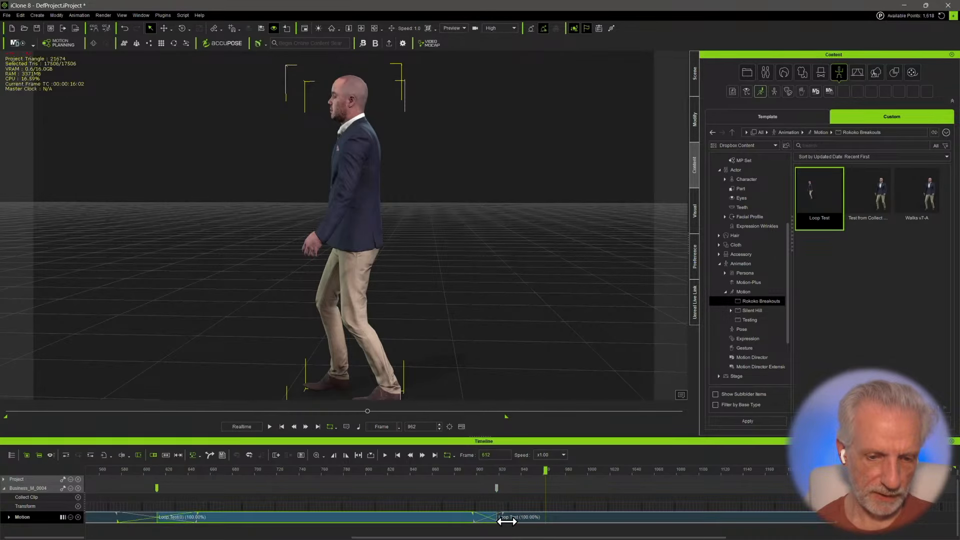
pyautogui.click(431, 470)
pyautogui.press('space')
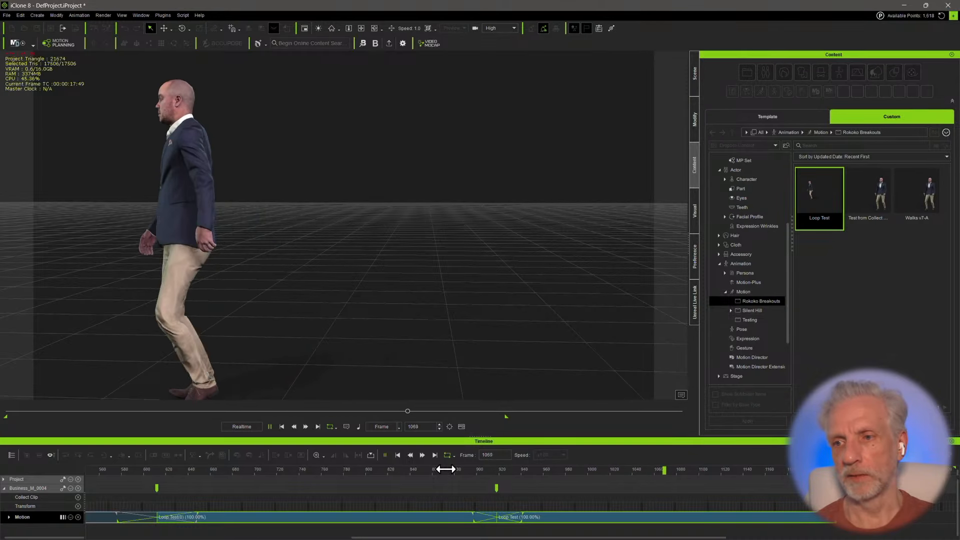
pyautogui.press('space')
pyautogui.scroll(-3, 239, 199)
pyautogui.moveTo(239, 198); pyautogui.dragTo(508, 184, button='middle')
pyautogui.scroll(-1, 433, 200)
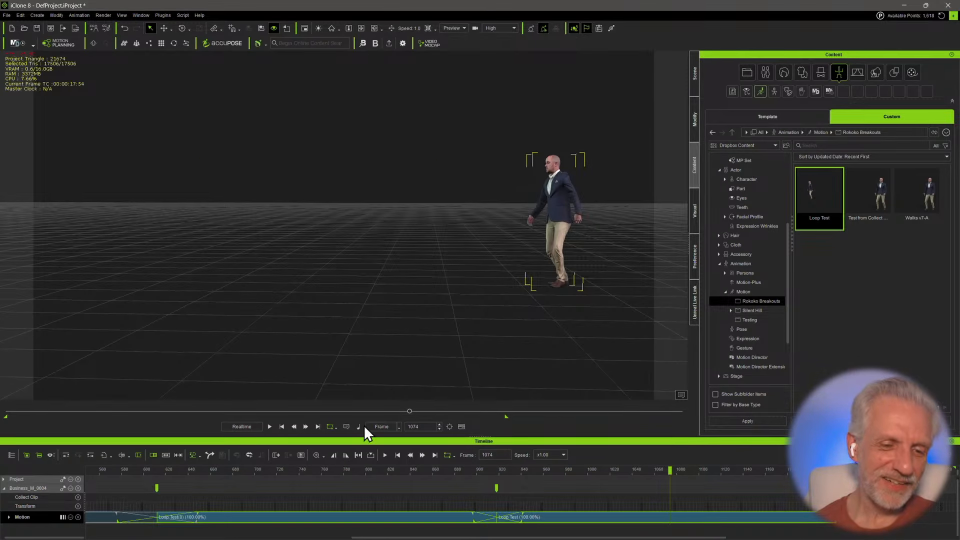
# - Return to frame 0, select the Walks v7-A clip and all Loop Test clips, and set the playback range to their span
pyautogui.scroll(-1, 371, 468)
pyautogui.scroll(-2, 371, 468)
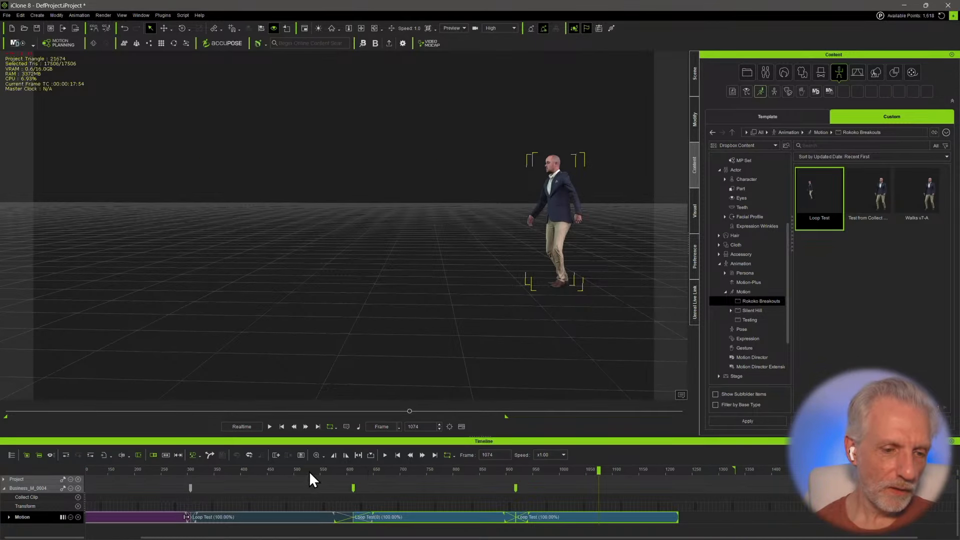
pyautogui.moveTo(309, 471); pyautogui.dragTo(25, 473)
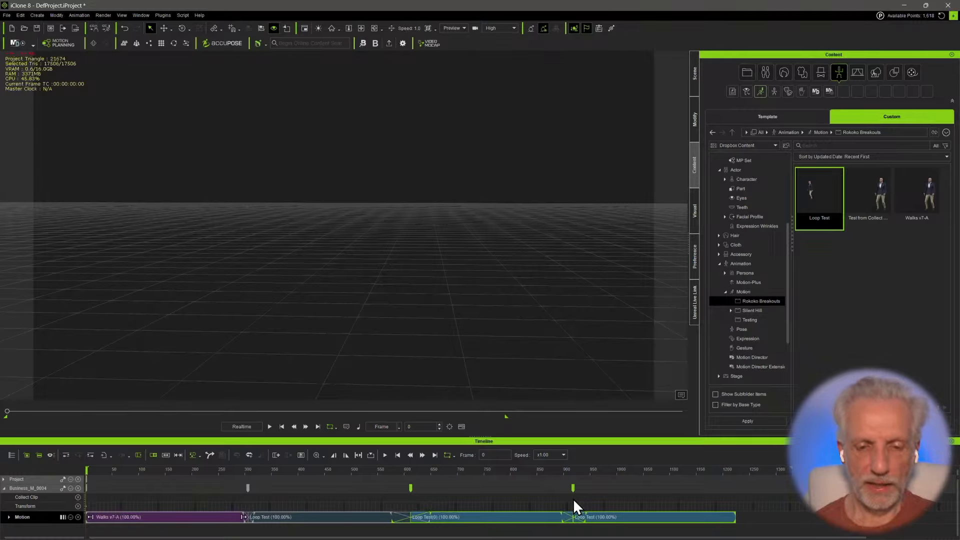
pyautogui.click(744, 517)
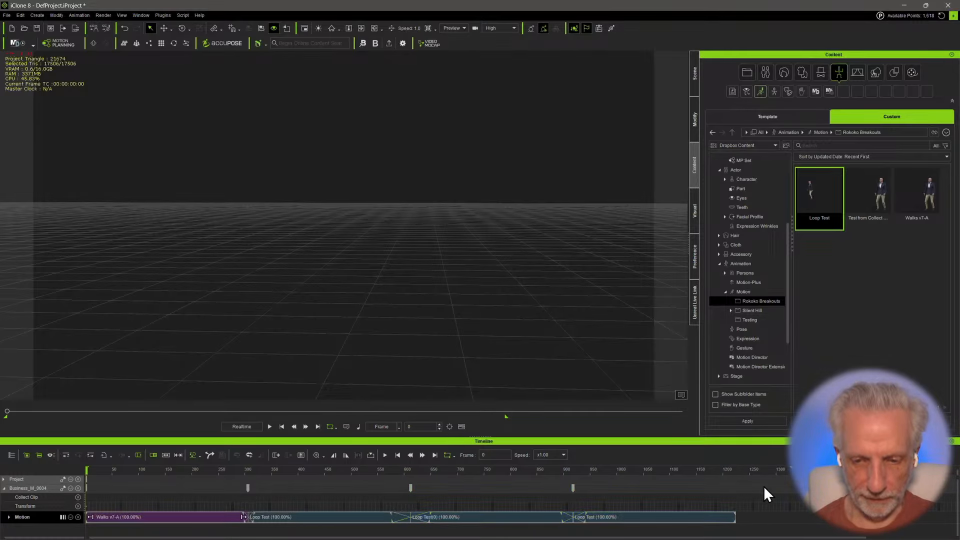
pyautogui.moveTo(750, 515); pyautogui.dragTo(80, 511)
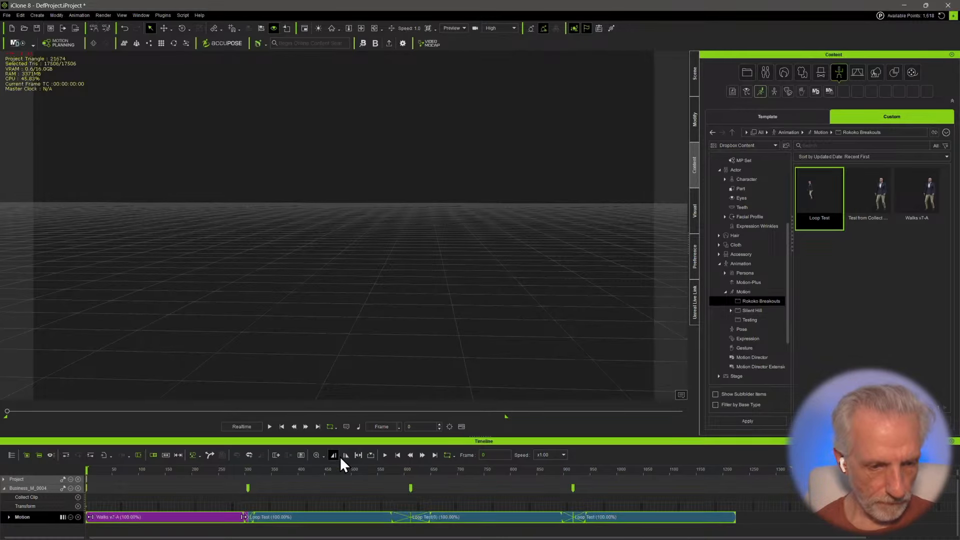
pyautogui.click(360, 455)
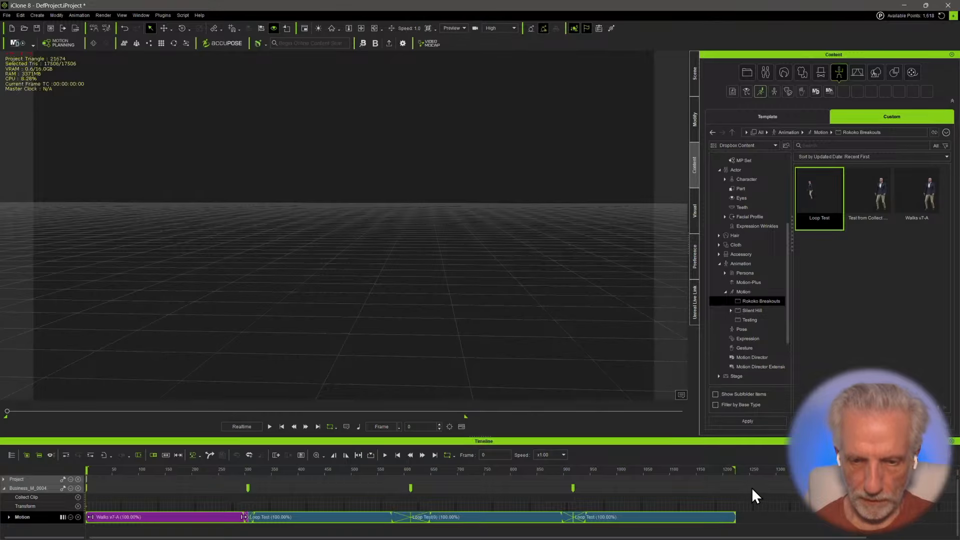
# - Frame the actor from the front at frame 0, at full-body distance
pyautogui.scroll(-5, 383, 276)
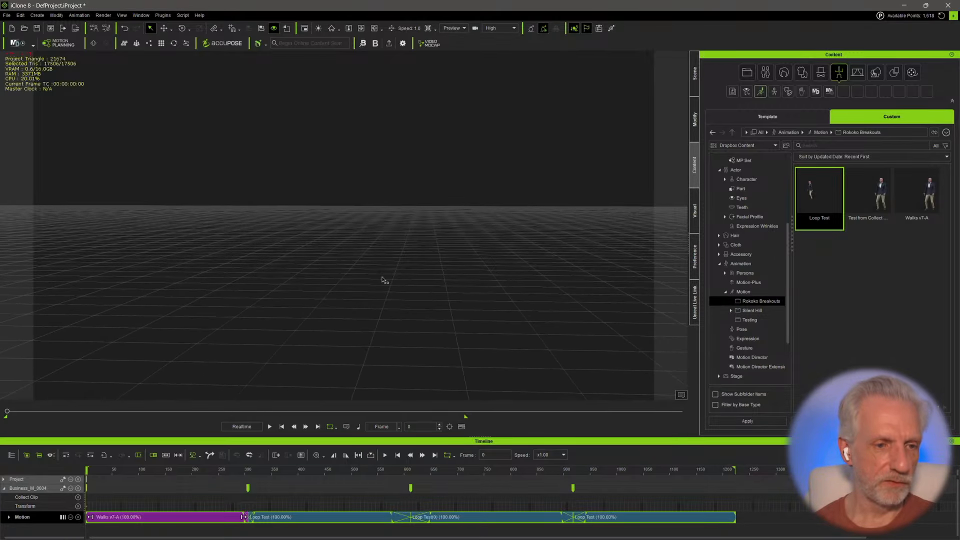
pyautogui.moveTo(382, 277); pyautogui.dragTo(240, 232, button='middle')
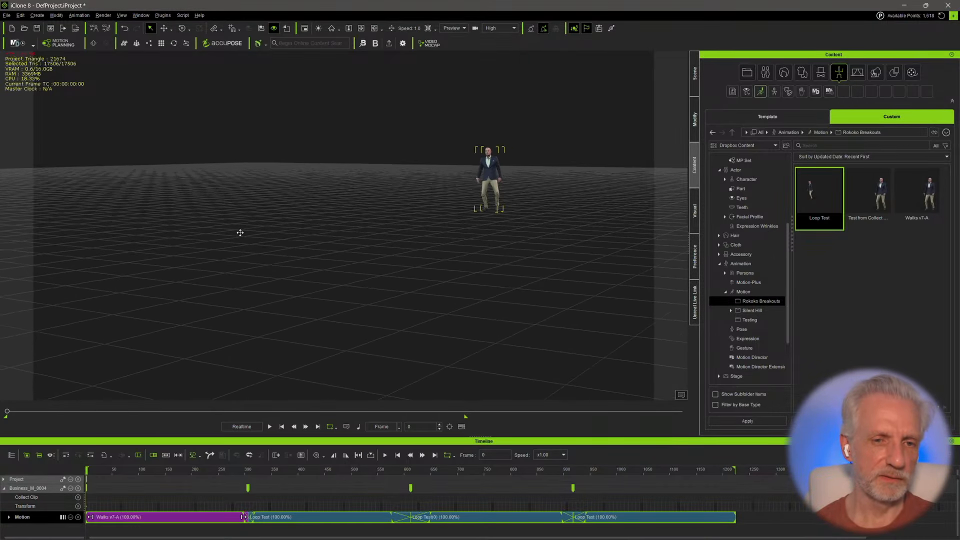
pyautogui.moveTo(354, 214); pyautogui.dragTo(392, 229, button='middle')
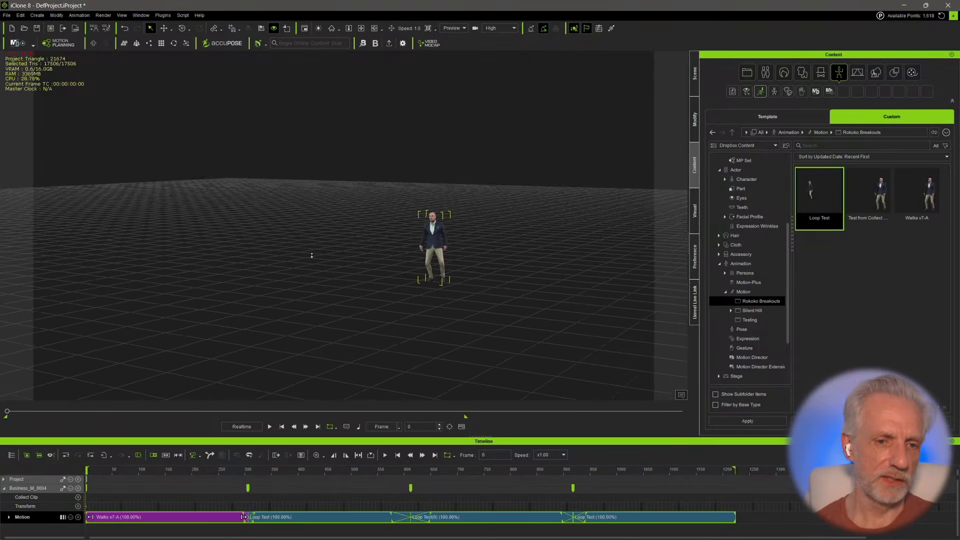
pyautogui.scroll(5, 312, 256)
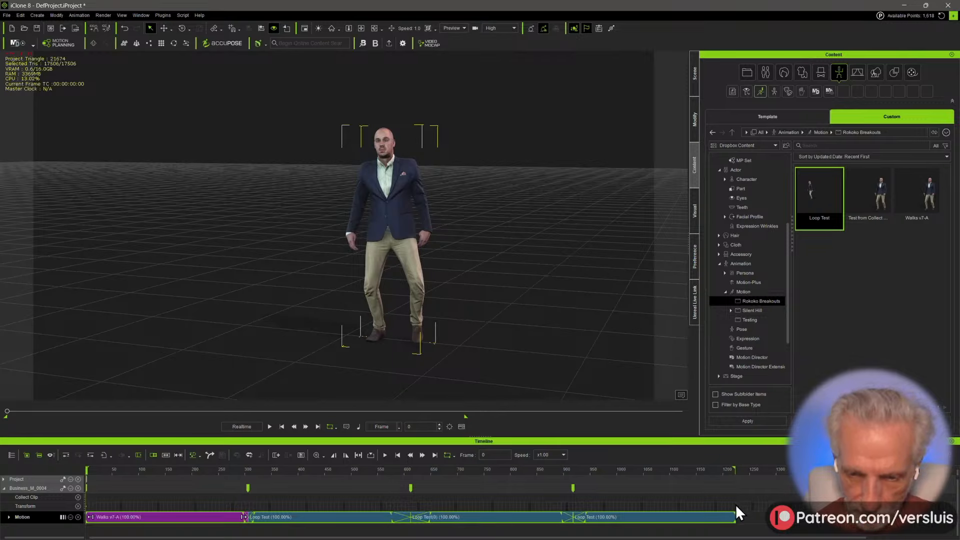
# - Clear the clip selection and reselect every motion clip from the last Loop Test back to Walks v7-A
pyautogui.click(674, 507)
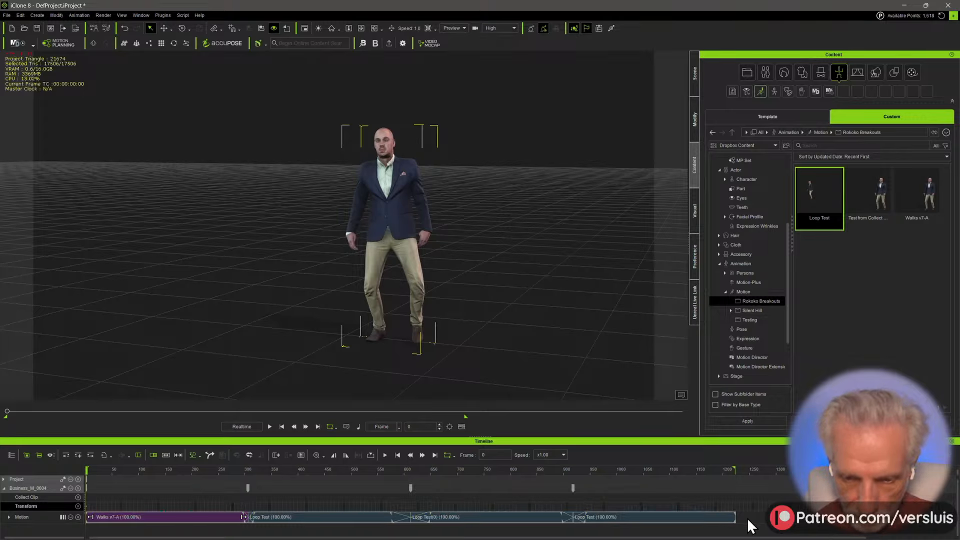
pyautogui.moveTo(734, 506); pyautogui.dragTo(44, 472)
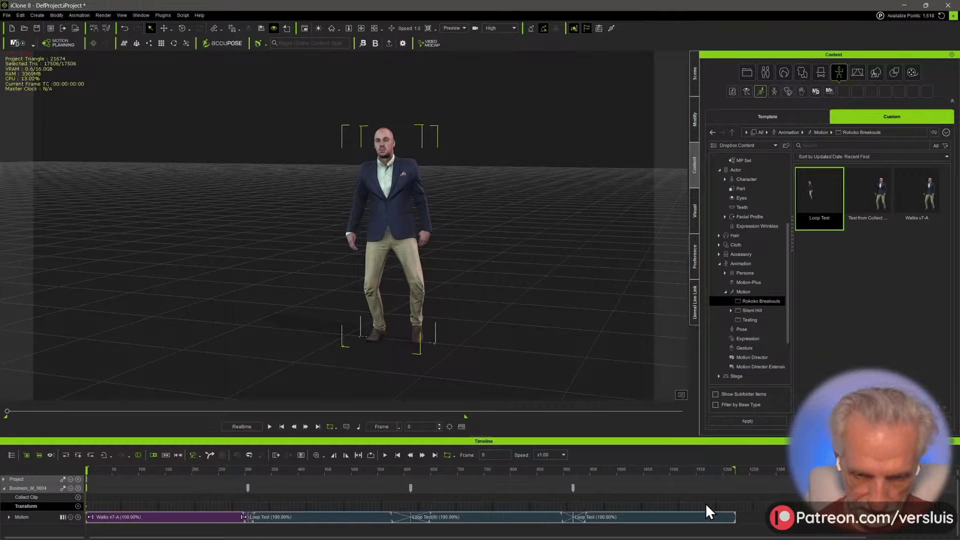
# - Collect the whole four-clip walk range on the timeline and save it as the motion Walks v7-Ax4 in the Rokoko Breakouts folder
pyautogui.moveTo(735, 498); pyautogui.dragTo(840, 280)
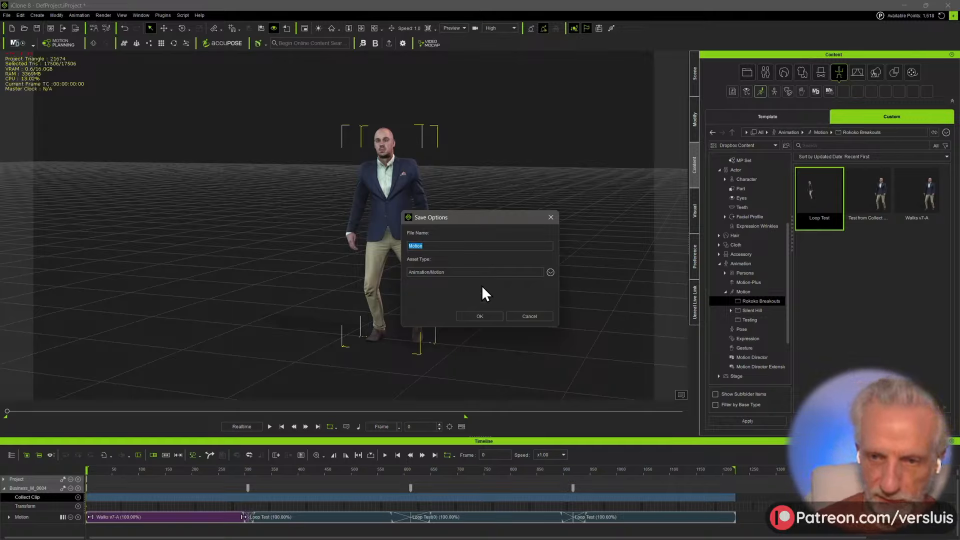
pyautogui.write('Walks ')
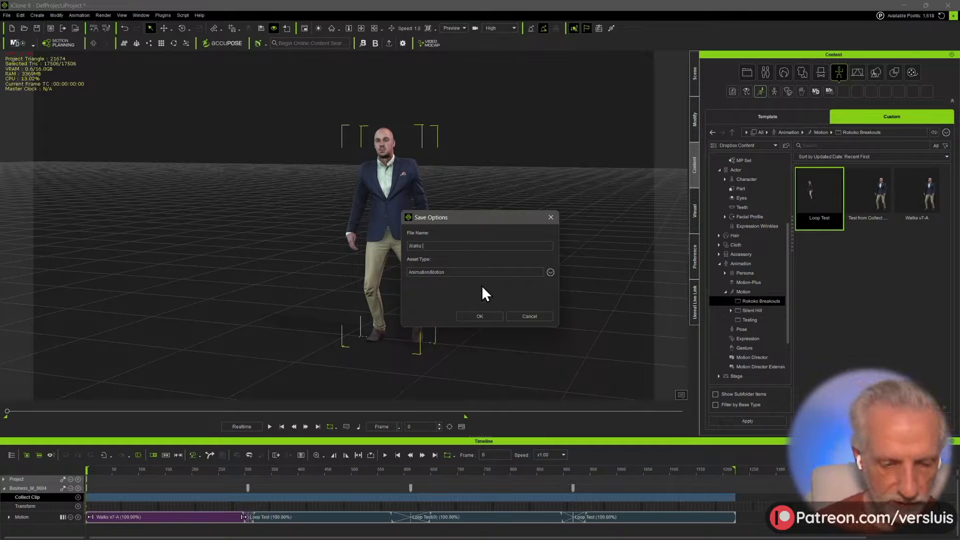
pyautogui.write('v7-')
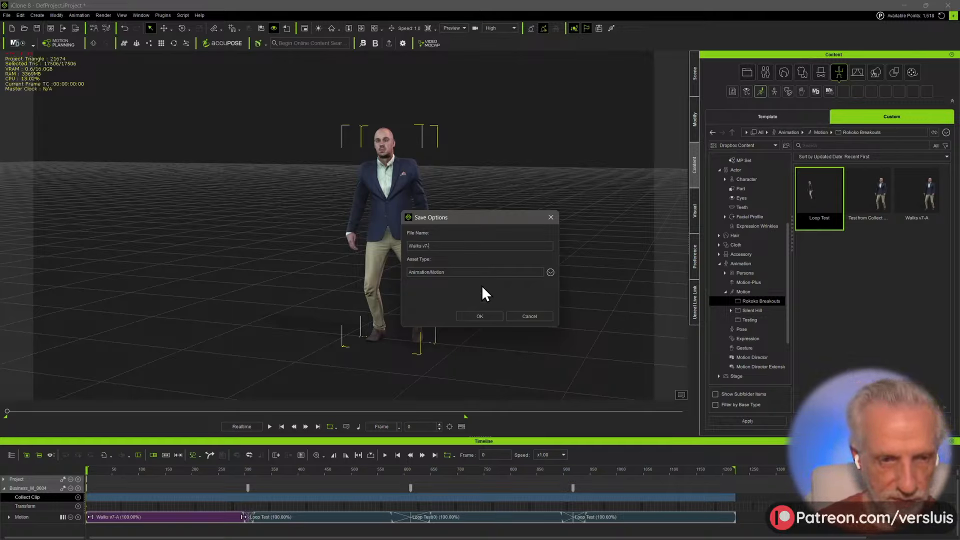
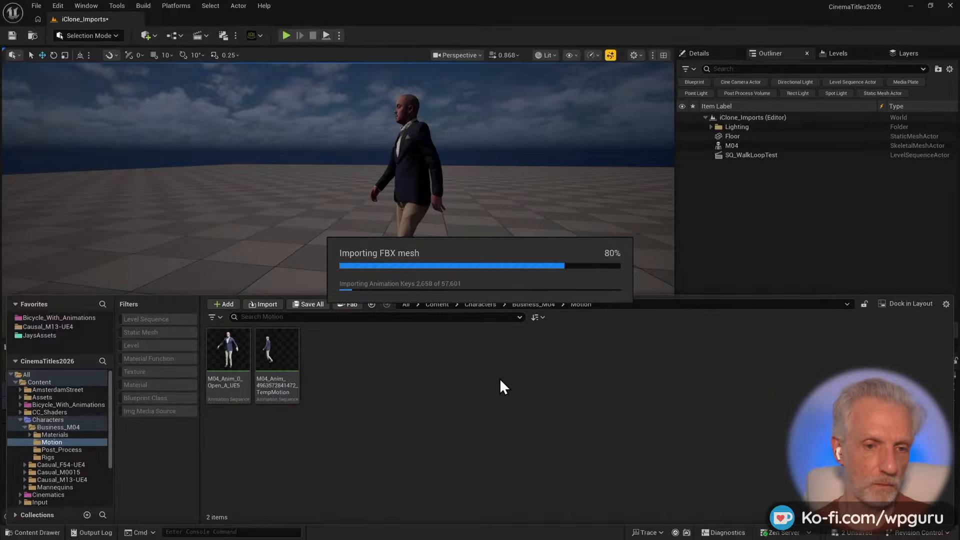
# - Switch to iClone and save the project as v7 Loop in the Rokoko Cinema Titles folder
pyautogui.hotkey('alt', 'Tab')
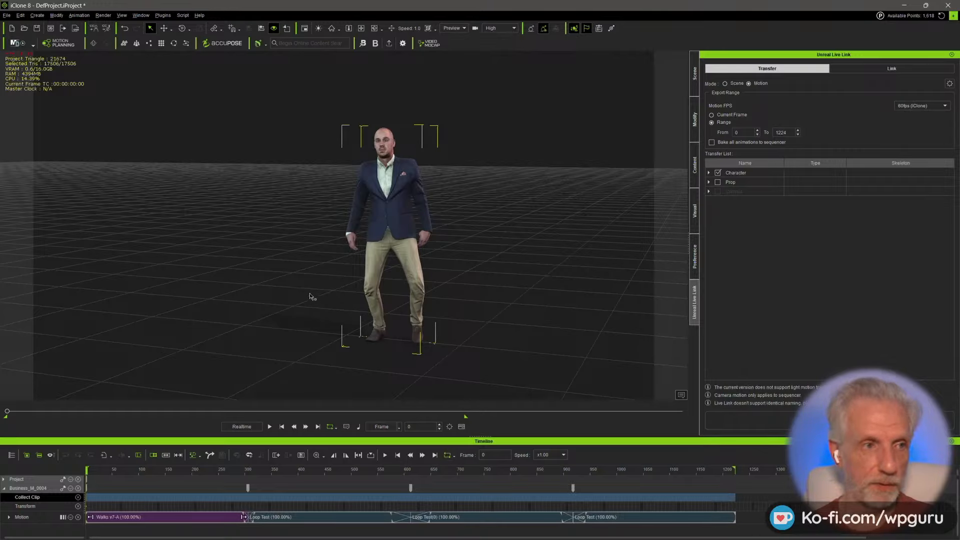
pyautogui.click(695, 168)
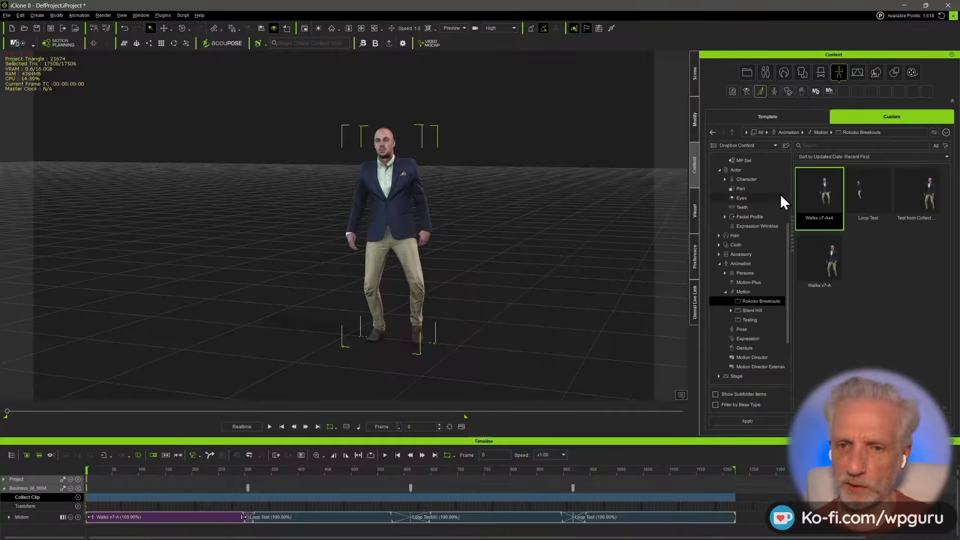
pyautogui.scroll(4, 759, 203)
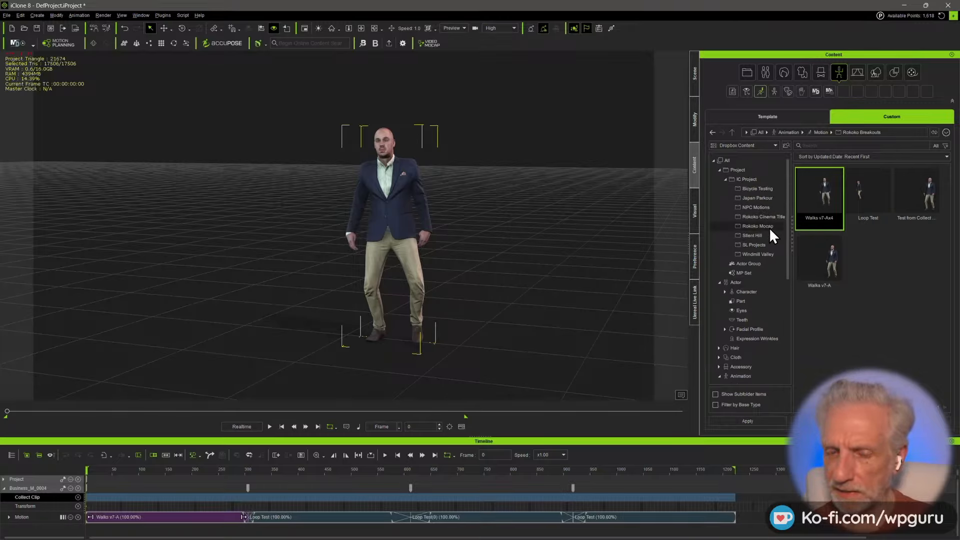
pyautogui.click(763, 216)
pyautogui.click(831, 421)
pyautogui.click(451, 250)
pyautogui.write('Loop Test')
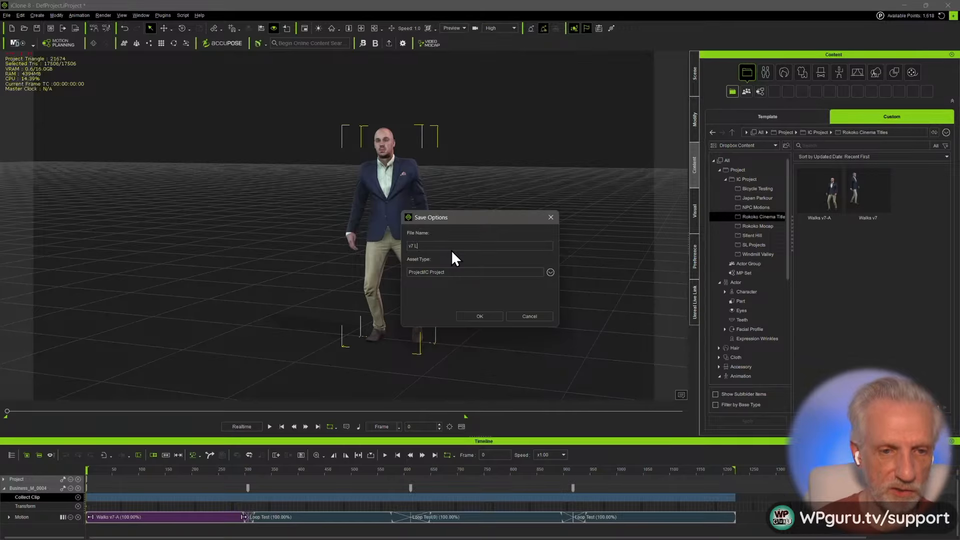
pyautogui.press('Return')
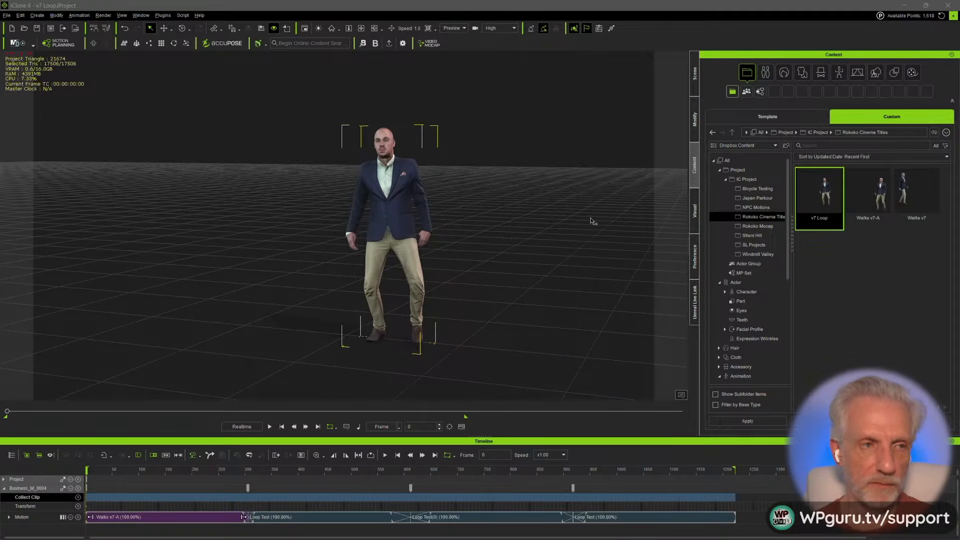
# - Start a new project and add the Casual_M_0051 actor from the Modern People Sampler pack
pyautogui.click(7, 15)
pyautogui.click(15, 26)
pyautogui.scroll(-3, 886, 264)
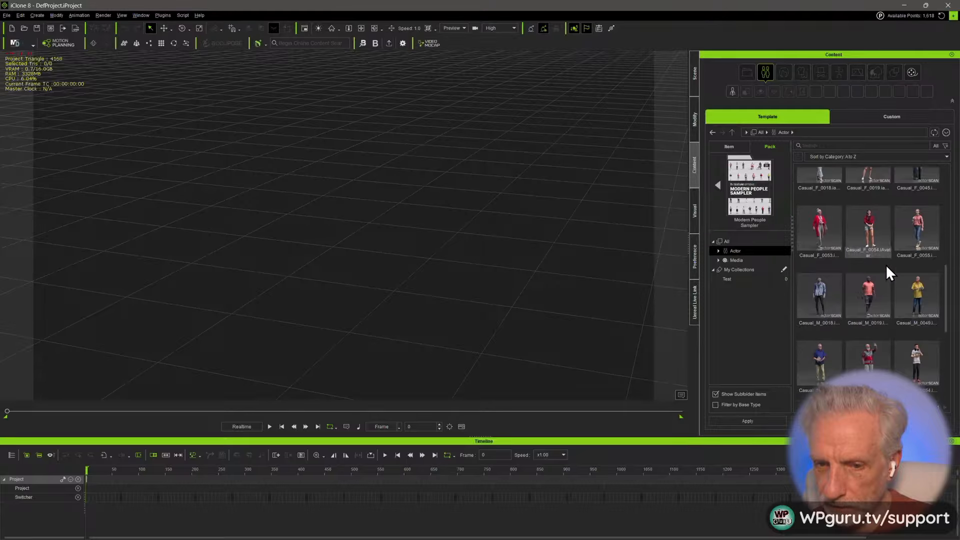
pyautogui.doubleClick(874, 301)
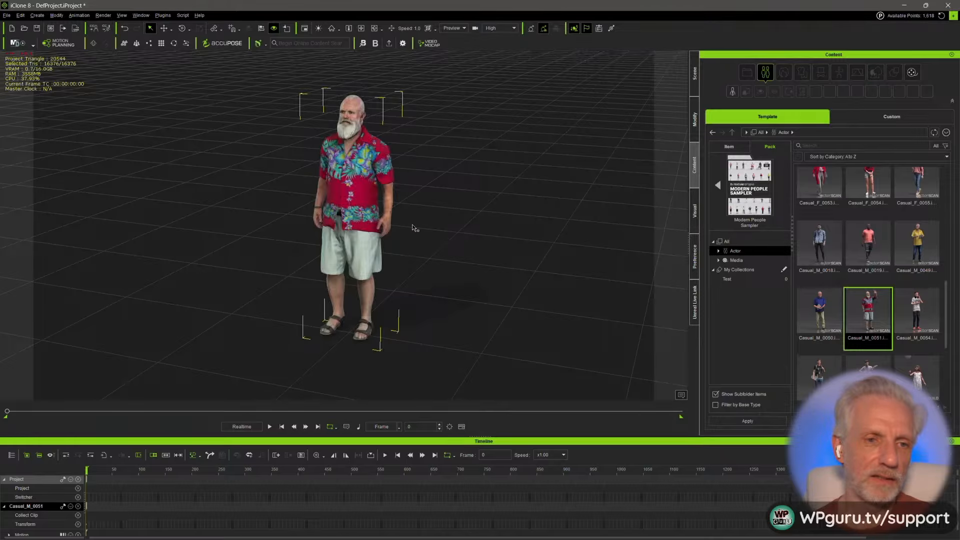
pyautogui.moveTo(429, 188); pyautogui.dragTo(316, 170, button='right')
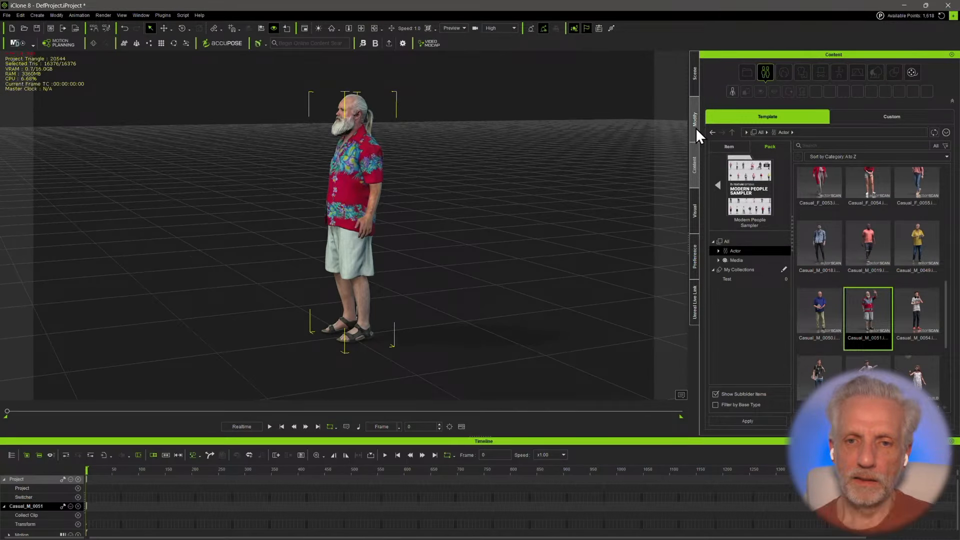
# - Apply the custom Walks v7-A motion from the Rokoko Breakouts folder to the Casual_M_0051 character
pyautogui.click(881, 115)
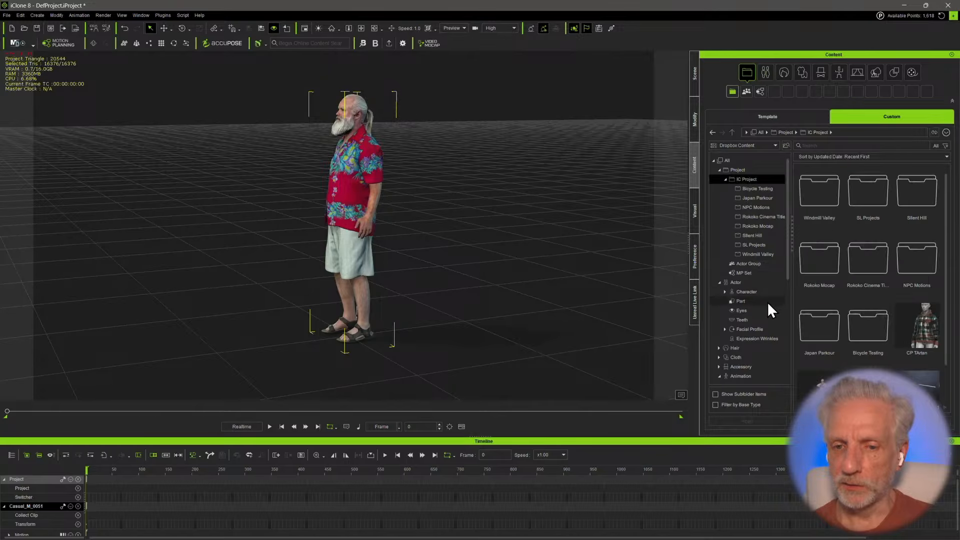
pyautogui.scroll(-3, 767, 302)
pyautogui.scroll(-3, 767, 303)
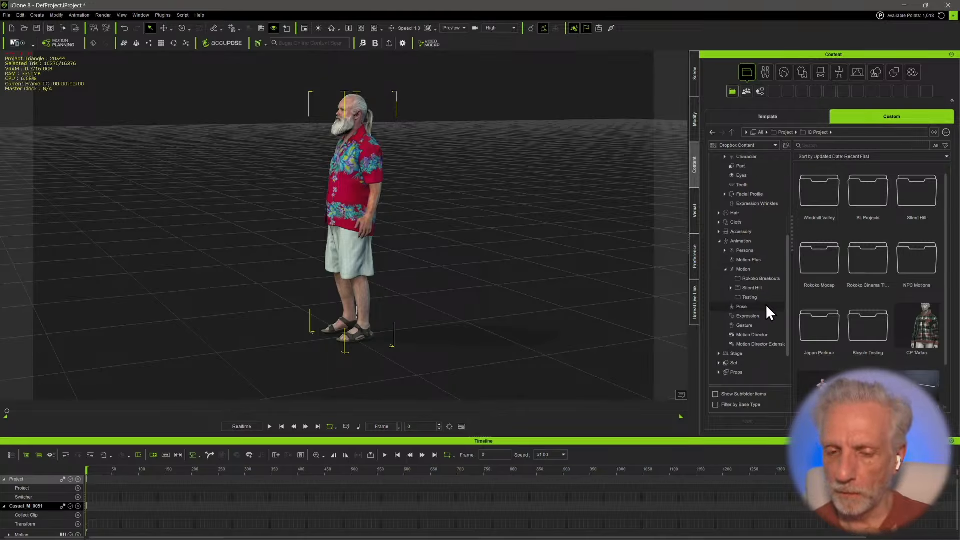
pyautogui.scroll(-2, 766, 307)
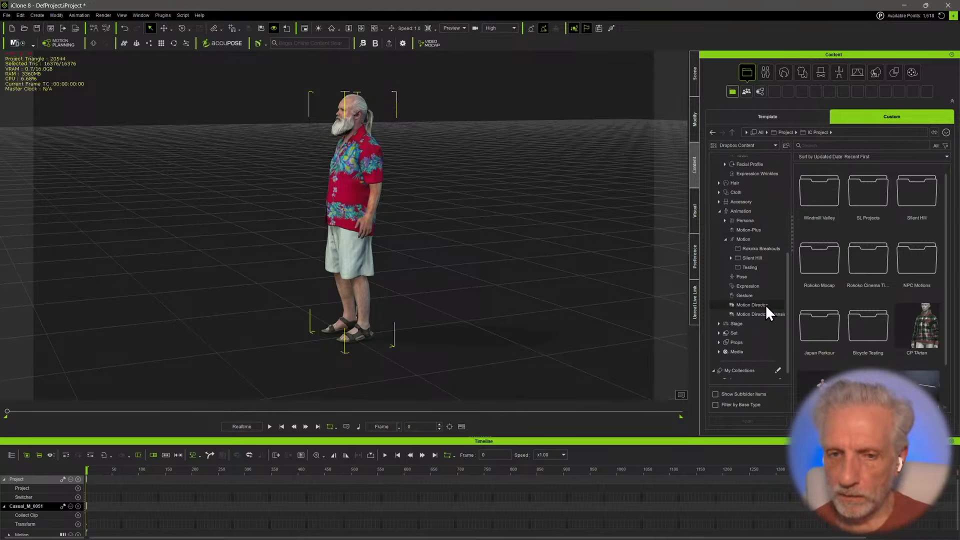
pyautogui.click(761, 249)
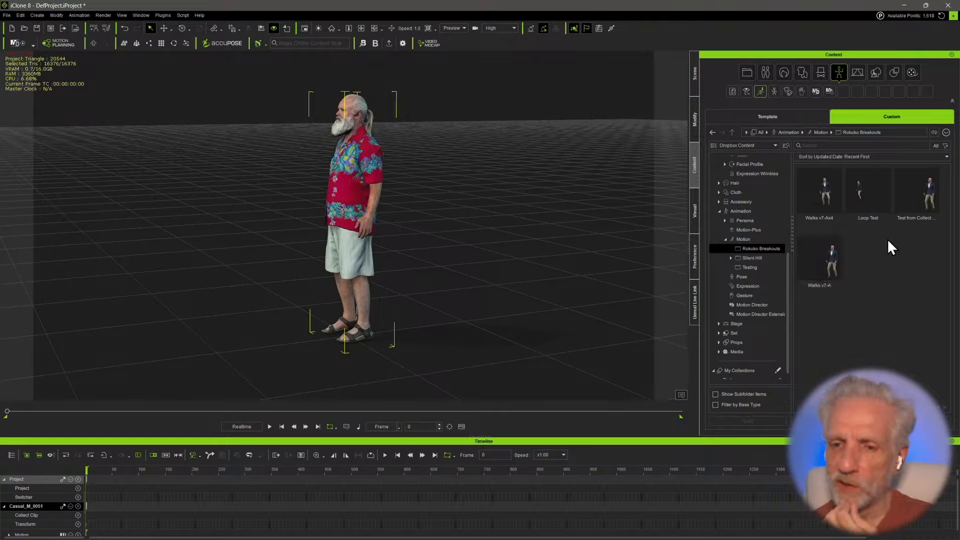
pyautogui.moveTo(823, 254); pyautogui.dragTo(346, 198)
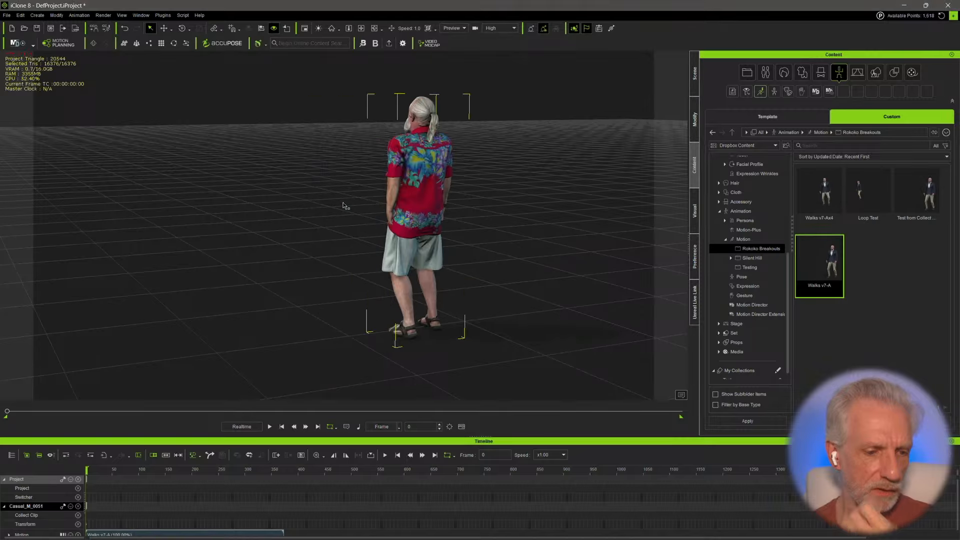
pyautogui.scroll(-1, 181, 477)
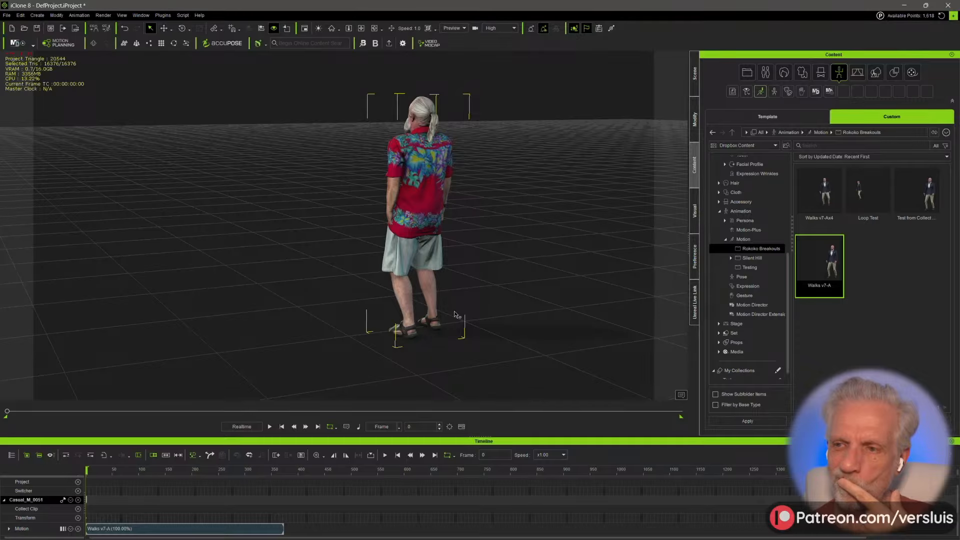
pyautogui.moveTo(455, 315); pyautogui.dragTo(575, 310, button='right')
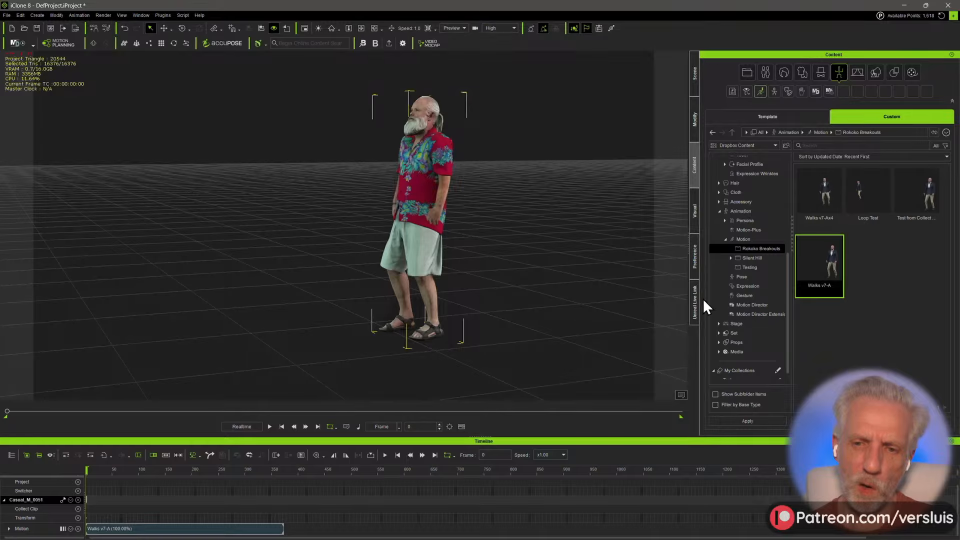
# - Play back the character's walk motion, viewing it from the side, and return the playhead to frame 0
pyautogui.scroll(4, 748, 293)
pyautogui.scroll(2, 748, 293)
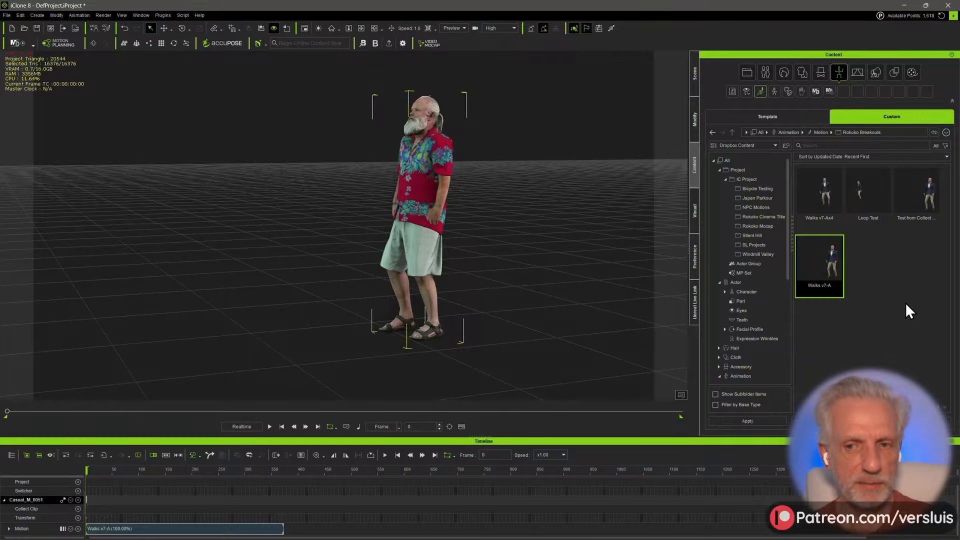
pyautogui.press('space')
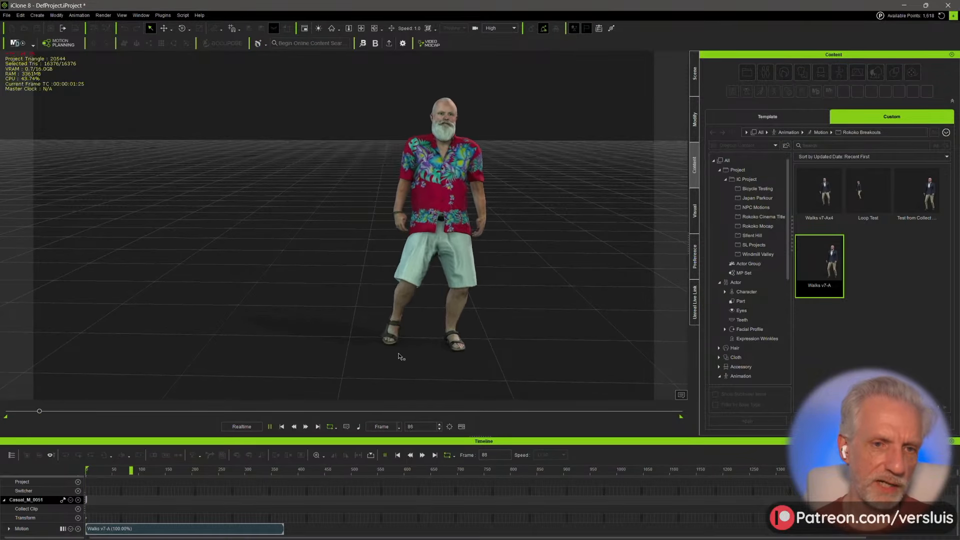
pyautogui.moveTo(353, 330); pyautogui.dragTo(243, 287, button='right')
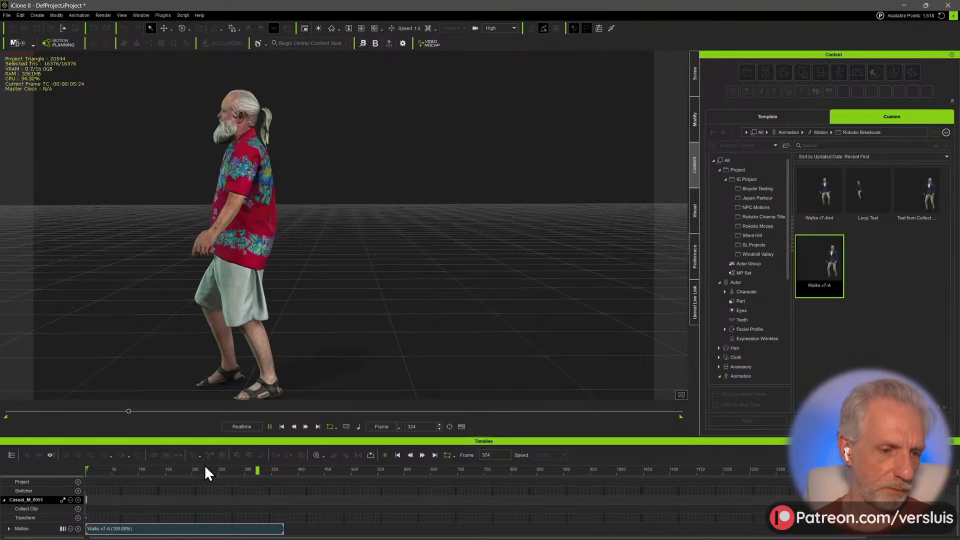
pyautogui.moveTo(223, 472); pyautogui.dragTo(83, 471)
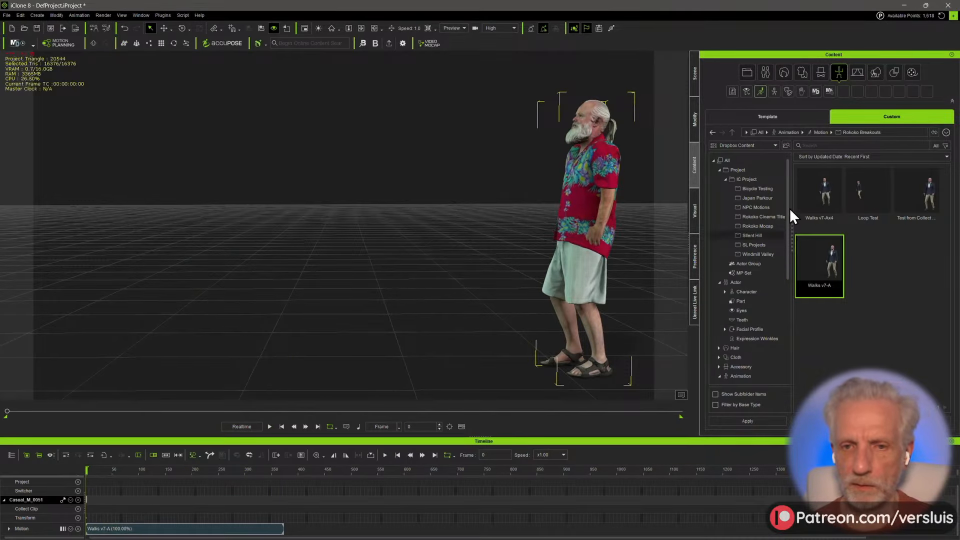
# - Open the Walks v7 project from Rokoko Cinema Titles and limit the playback range to the first motion clip
pyautogui.click(775, 217)
pyautogui.doubleClick(917, 195)
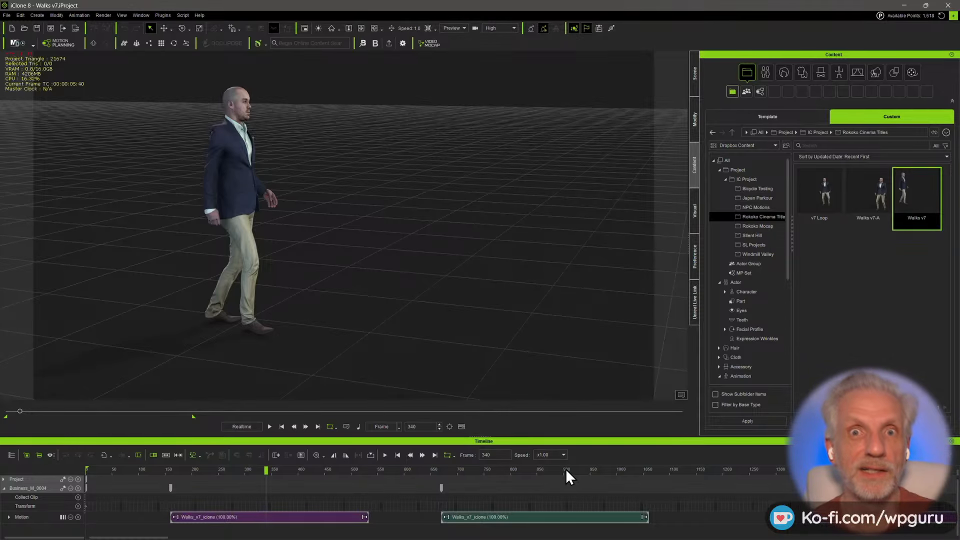
pyautogui.click(397, 455)
pyautogui.click(340, 517)
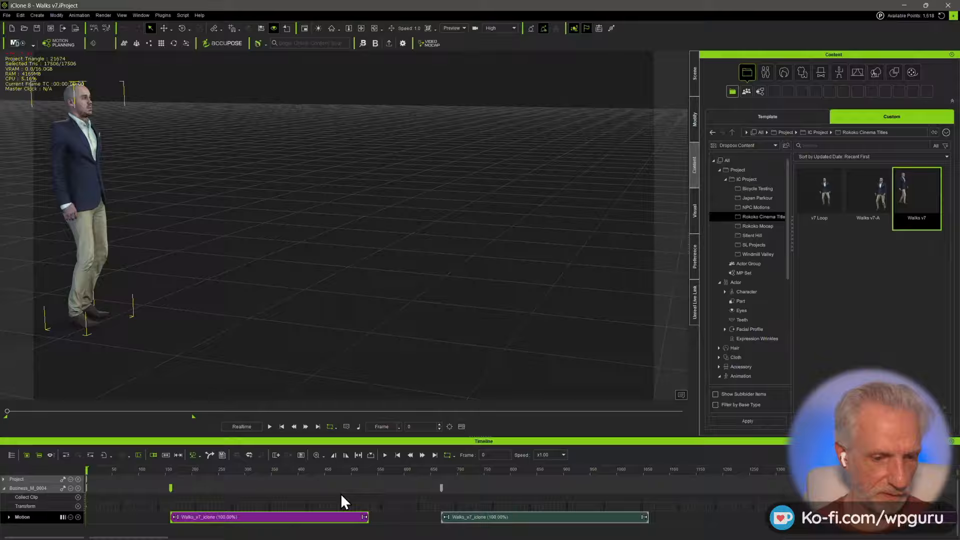
pyautogui.click(358, 455)
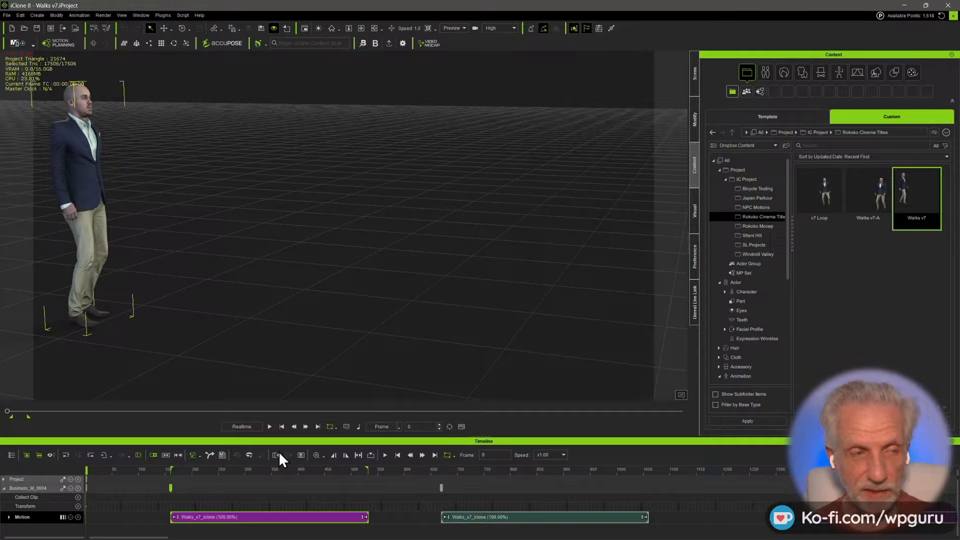
# - Examine the FBX export settings for the clip range and close the dialog without exporting
pyautogui.click(10, 15)
pyautogui.click(120, 95)
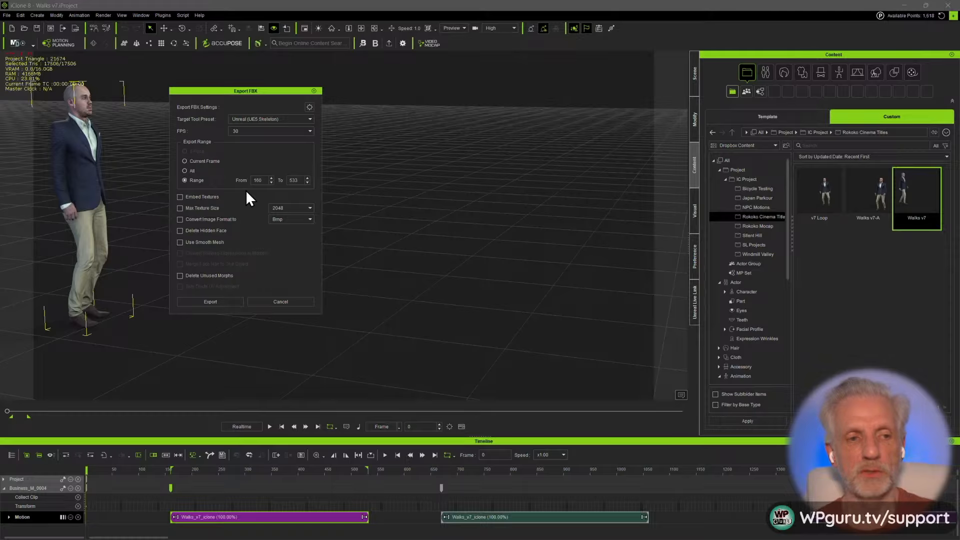
pyautogui.click(288, 301)
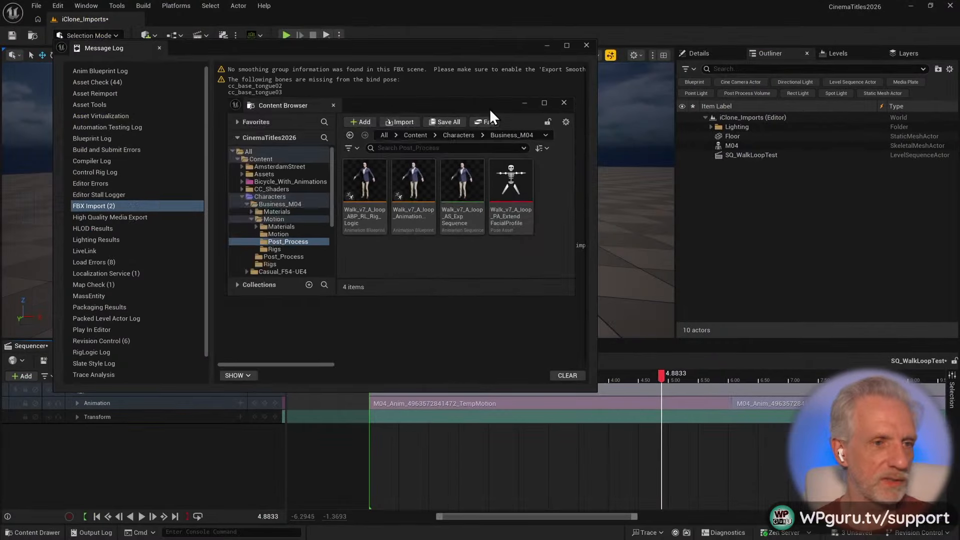
# - In Unreal Editor, close the Message Log and the floating Content Browser windows
pyautogui.click(231, 44)
pyautogui.click(587, 45)
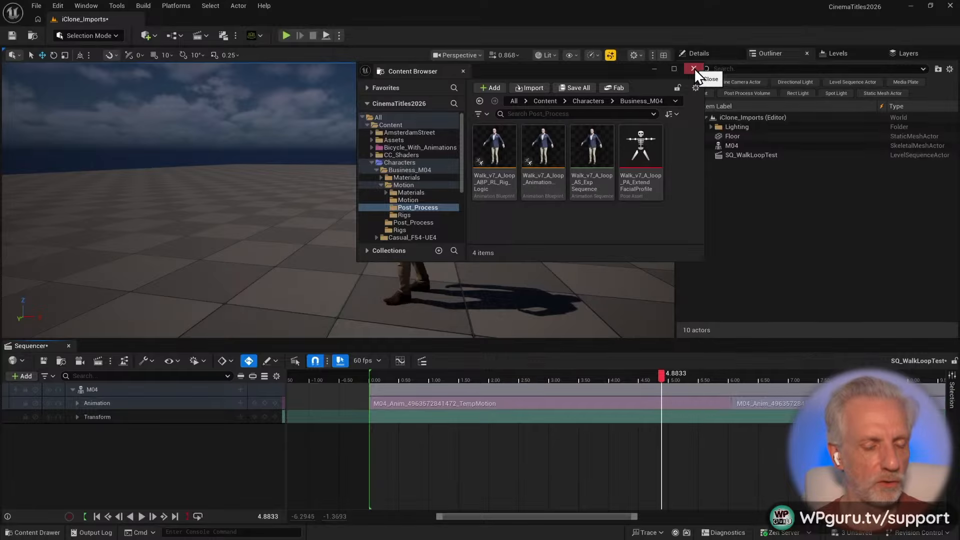
pyautogui.click(693, 68)
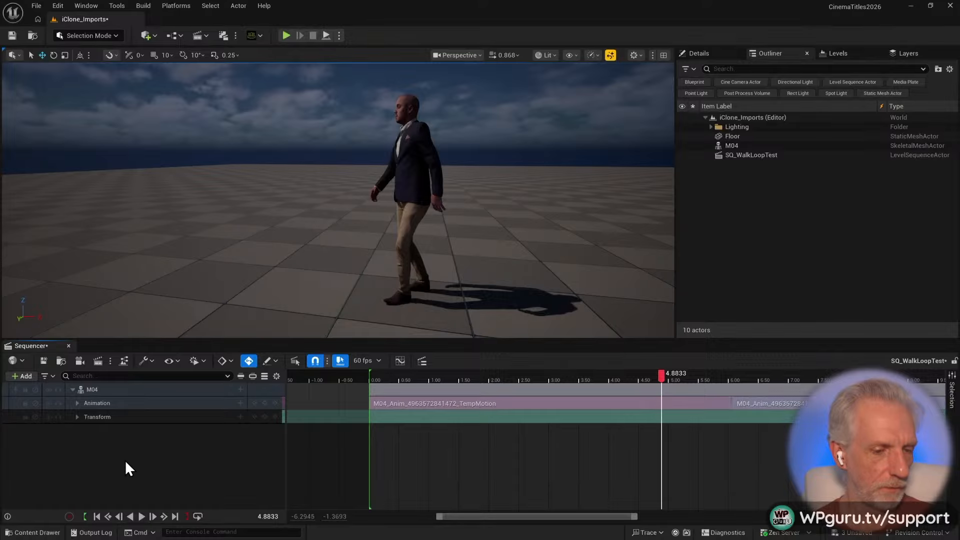
# - Force-delete the Walk_v7_A_loop mesh and its Live Link blueprint, plus the Materials, Post_Process and Rigs folders inside the Business_M04 Motion folder
pyautogui.hotkey('ctrl', 'space')
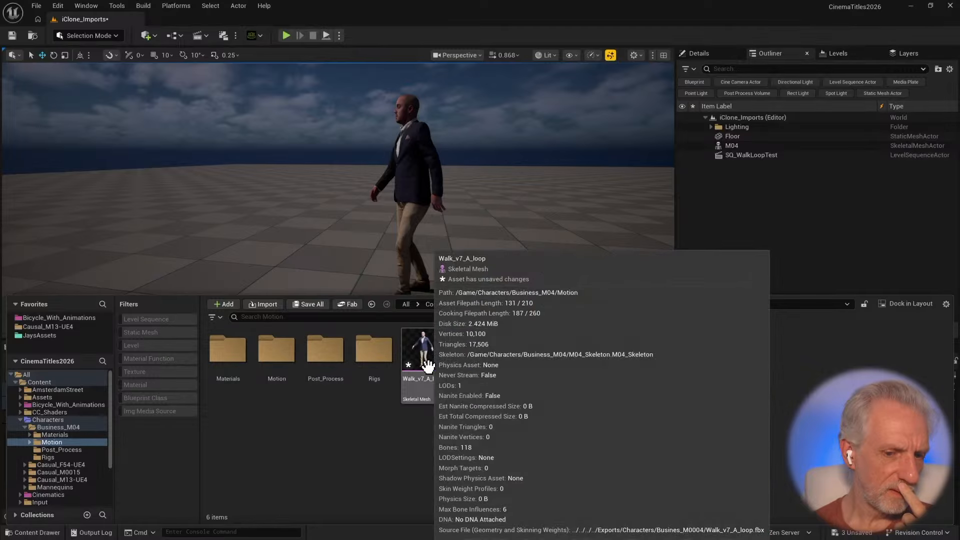
pyautogui.click(425, 362)
pyautogui.keyDown('ctrl'); pyautogui.click(474, 361); pyautogui.keyUp('ctrl')
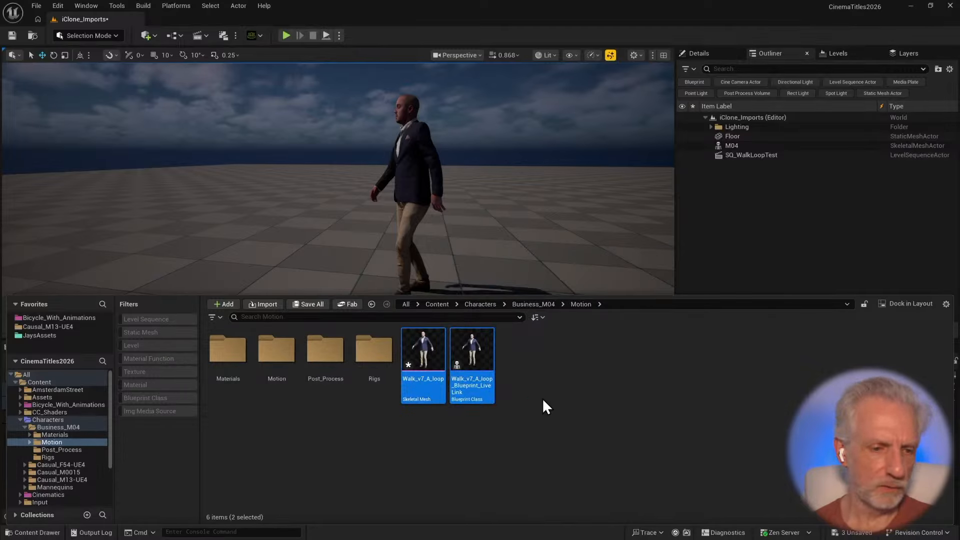
pyautogui.press('Delete')
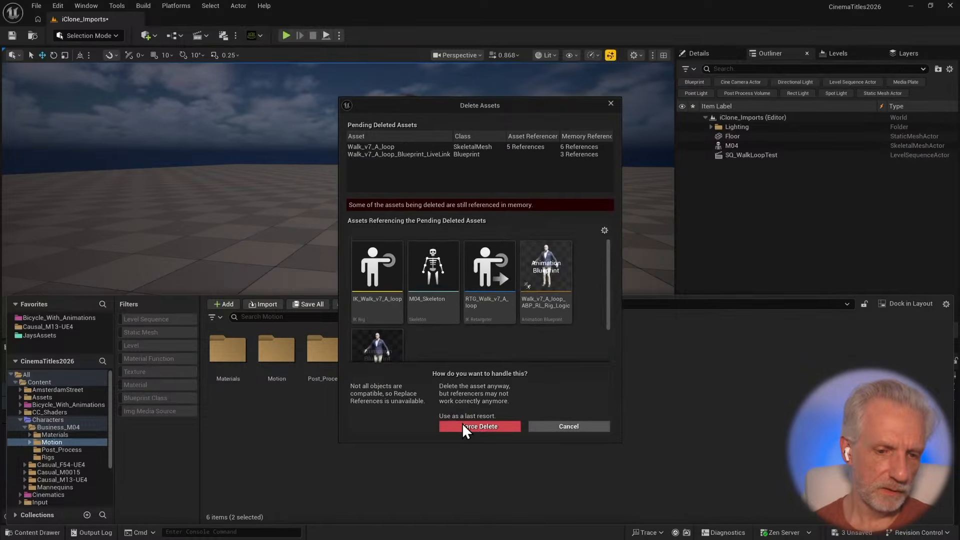
pyautogui.click(485, 424)
pyautogui.press('Delete')
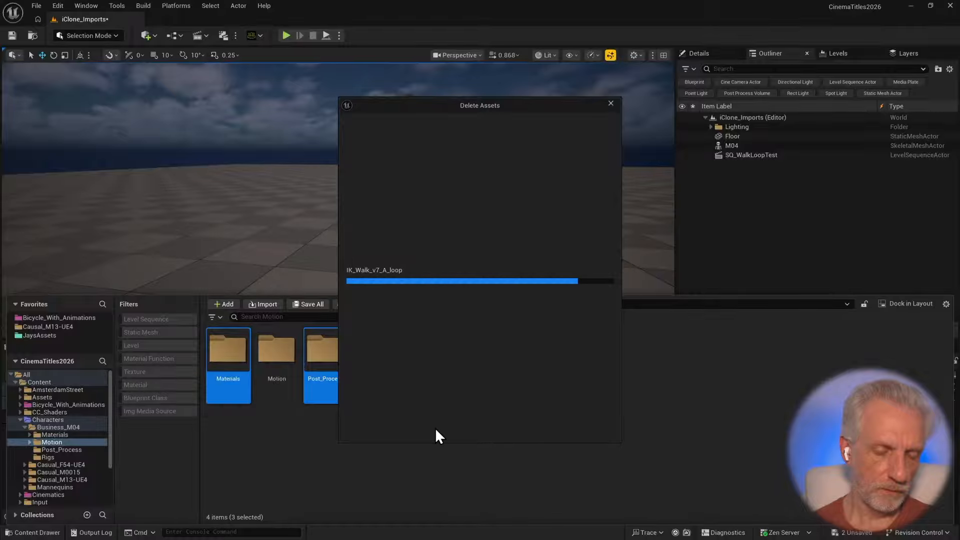
pyautogui.click(435, 427)
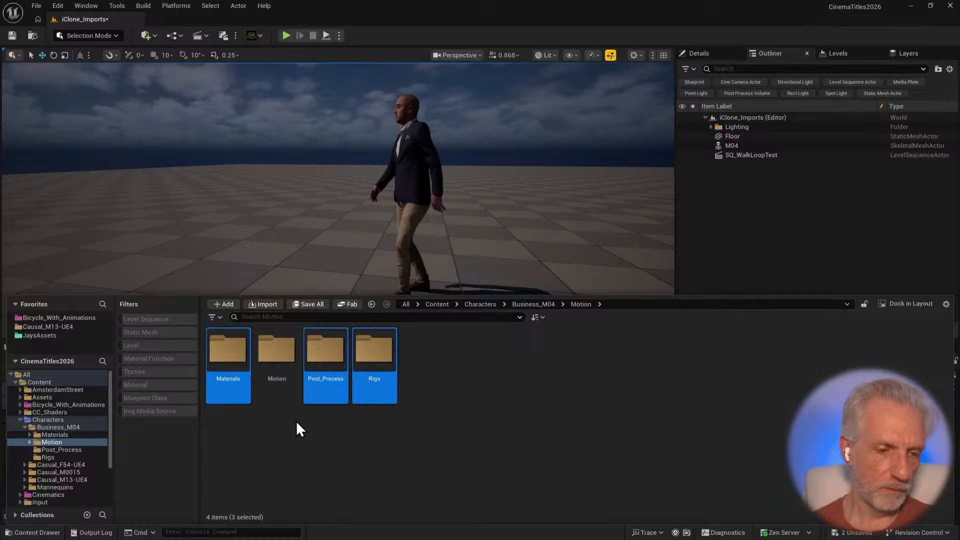
# - Open the Walk_v7_A_loop TempMotion animation from the nested Motion folder and preview the first part of the walk
pyautogui.doubleClick(278, 371)
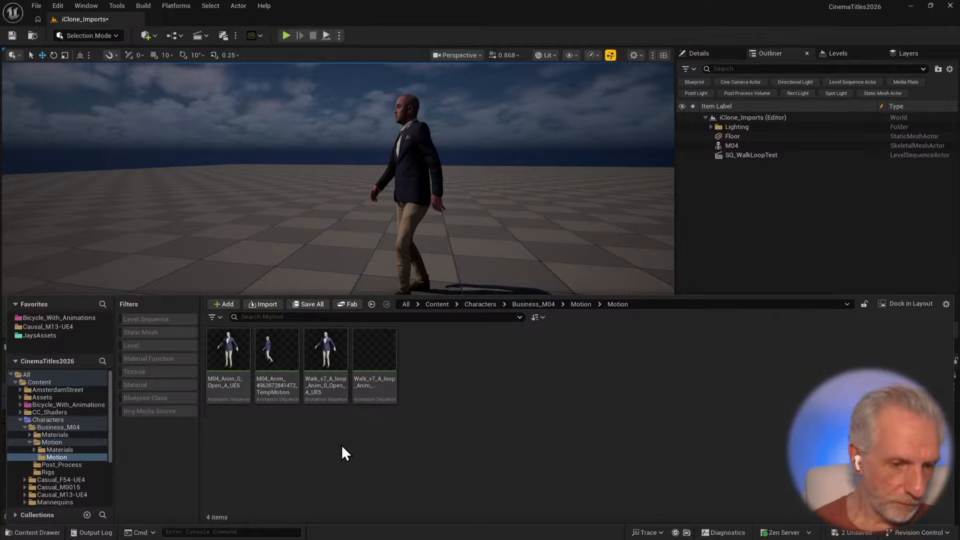
pyautogui.doubleClick(377, 360)
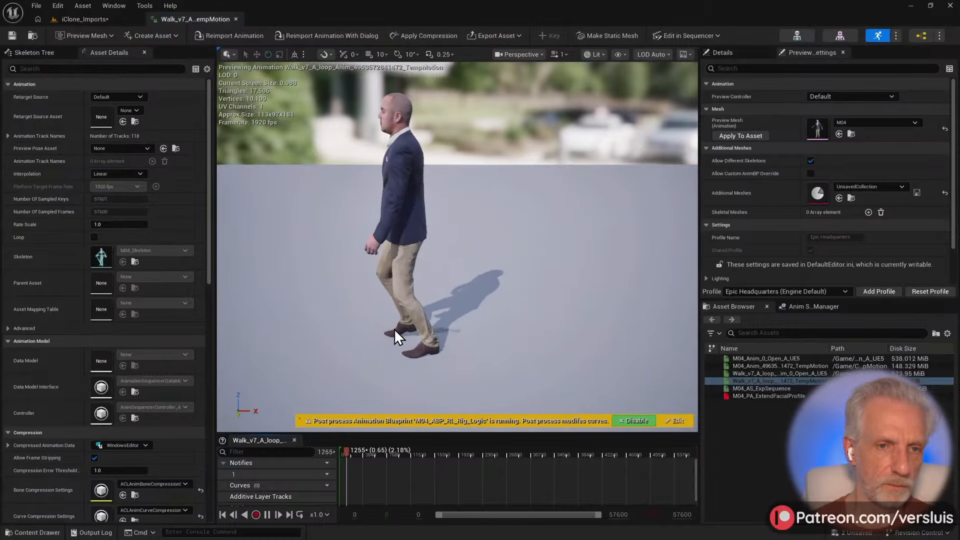
pyautogui.moveTo(449, 284); pyautogui.dragTo(480, 295, button='right')
pyautogui.moveTo(384, 451); pyautogui.dragTo(493, 451)
pyautogui.moveTo(502, 382); pyautogui.dragTo(535, 379, button='right')
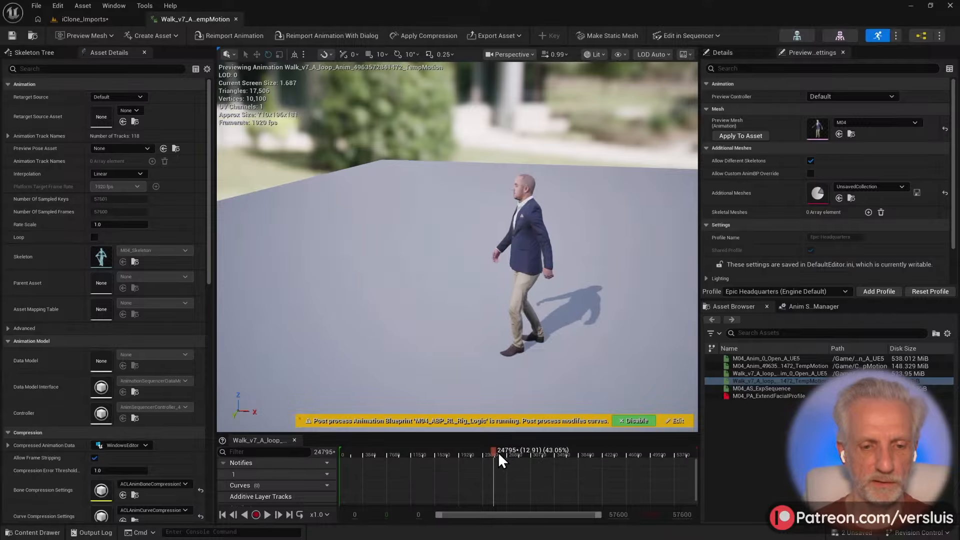
# - Scrub the rest of the walk animation and check the frame-removal options at about frame 39,600
pyautogui.moveTo(497, 451); pyautogui.dragTo(616, 453)
pyautogui.moveTo(620, 385)
pyautogui.mouseDown(button='right')
pyautogui.moveTo(585, 382)
pyautogui.moveTo(605, 380)
pyautogui.mouseUp(button='right')
pyautogui.moveTo(617, 453); pyautogui.dragTo(587, 452)
pyautogui.rightClick(586, 452)
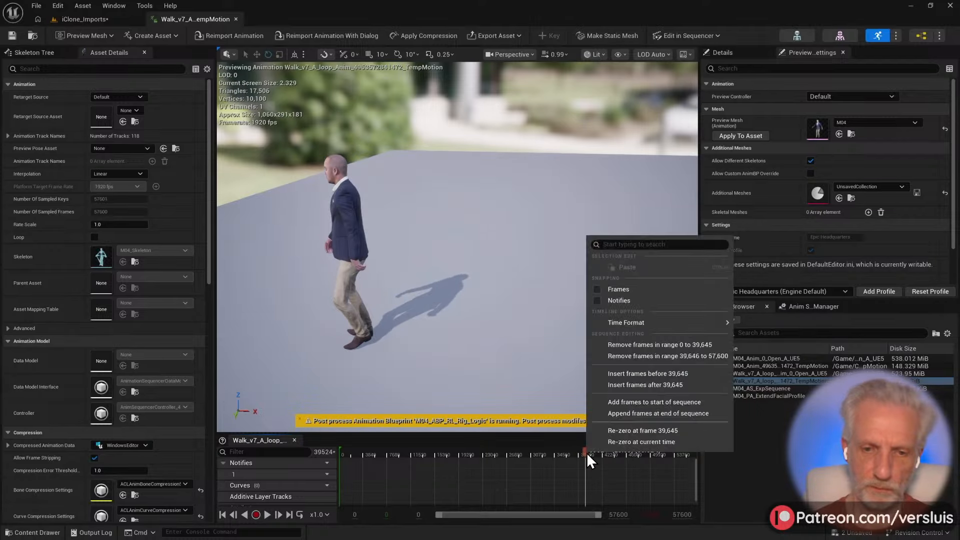
pyautogui.click(649, 352)
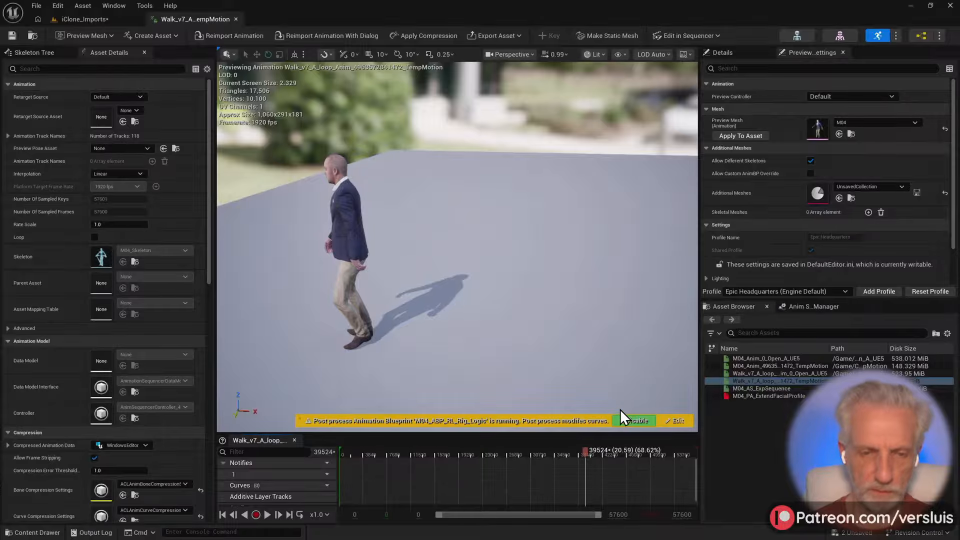
# - Switch to iClone and delete the first two motion clips from the Business_M_0004 motion track
pyautogui.hotkey('alt', 'Tab')
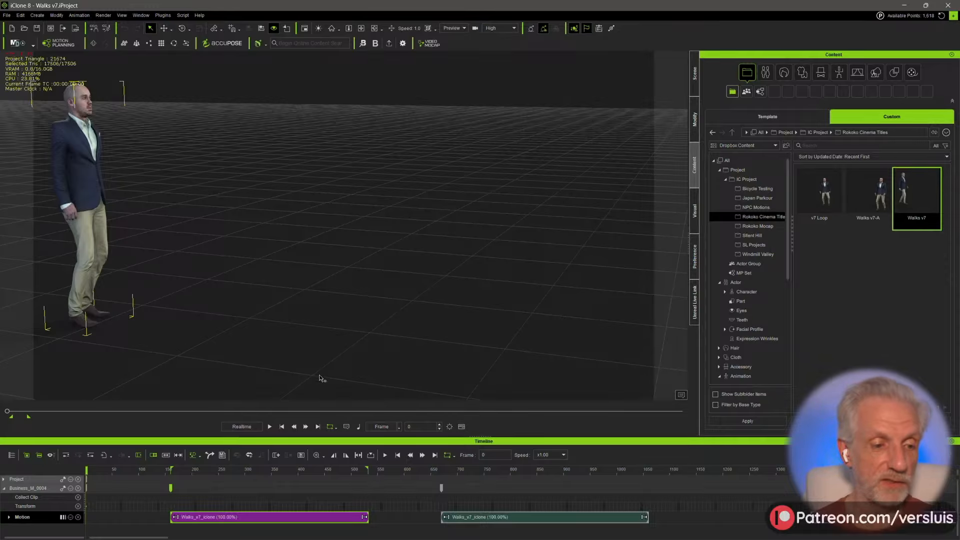
pyautogui.scroll(-5, 283, 323)
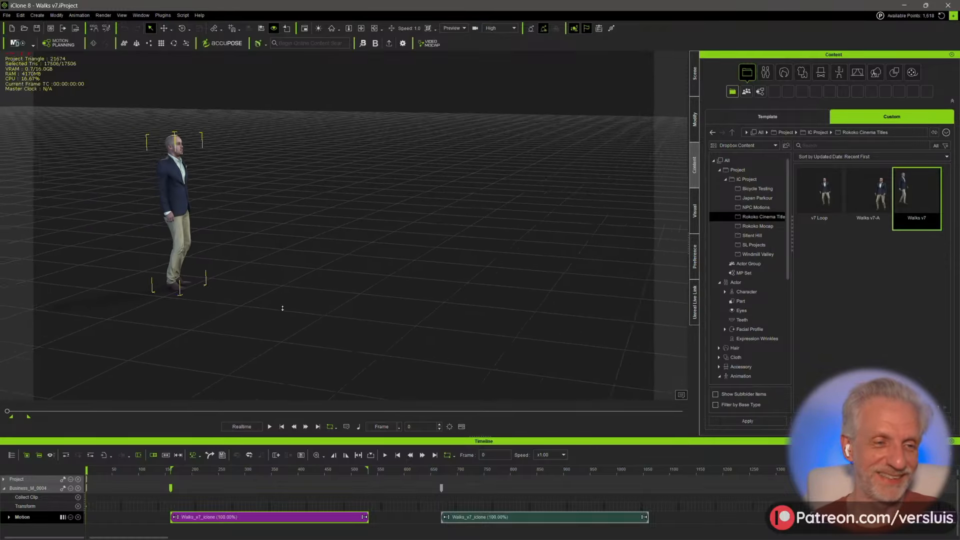
pyautogui.moveTo(280, 309); pyautogui.dragTo(275, 248, button='middle')
pyautogui.scroll(-1, 275, 248)
pyautogui.scroll(-1, 275, 248)
pyautogui.moveTo(275, 248)
pyautogui.mouseDown(button='right')
pyautogui.moveTo(313, 242)
pyautogui.moveTo(293, 231)
pyautogui.moveTo(282, 252)
pyautogui.mouseUp(button='right')
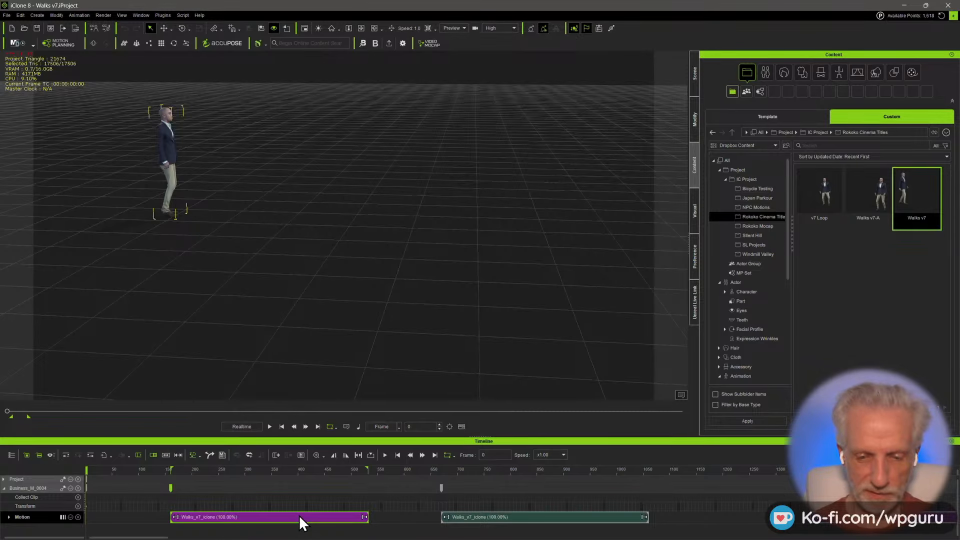
pyautogui.press('Delete')
pyautogui.moveTo(456, 470); pyautogui.dragTo(563, 471)
pyautogui.click(536, 517)
pyautogui.press('Delete')
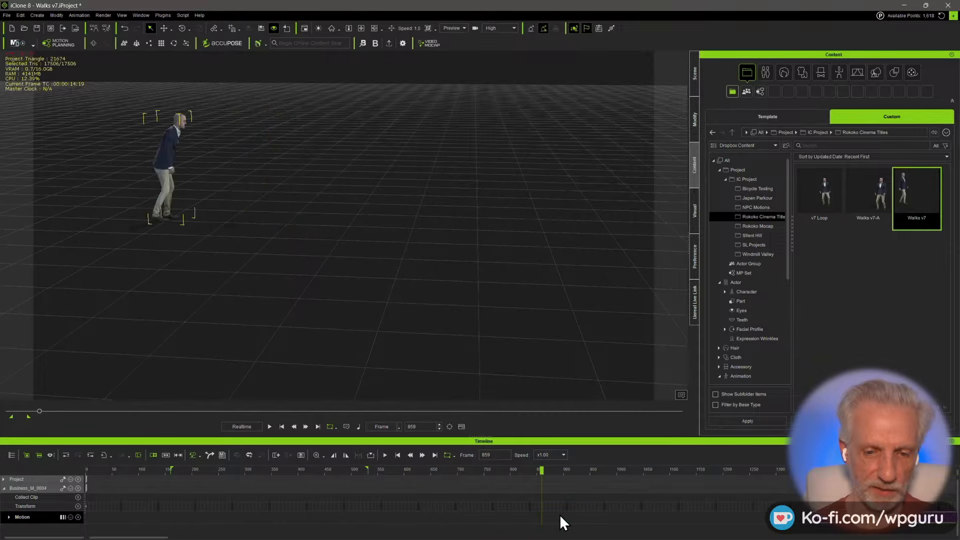
pyautogui.hotkey('ctrl', 'z')
pyautogui.hotkey('ctrl', 'z')
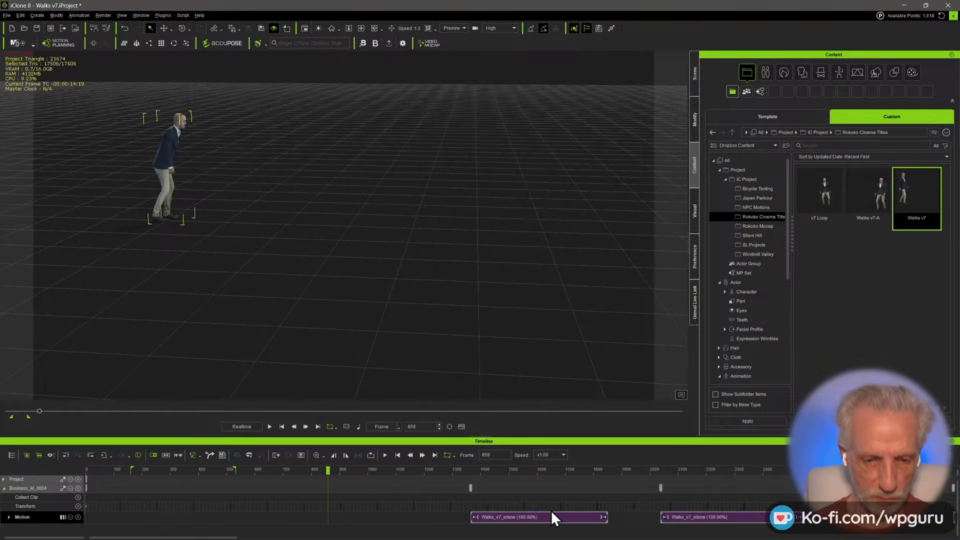
# - Move the clip near frame 1365 to the start of the timeline and delete the clip near frame 2040
pyautogui.moveTo(499, 470); pyautogui.dragTo(520, 473)
pyautogui.moveTo(529, 517); pyautogui.dragTo(152, 518)
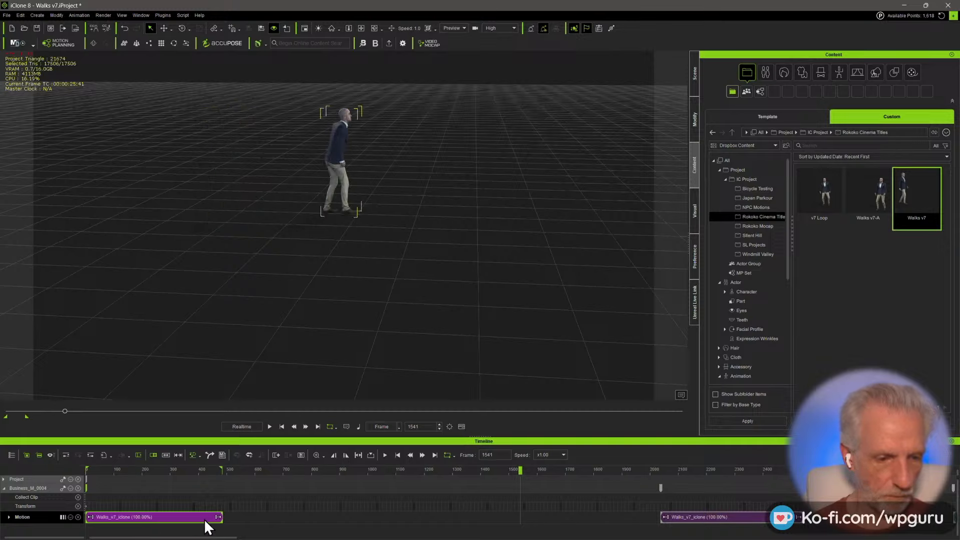
pyautogui.moveTo(202, 469); pyautogui.dragTo(163, 470)
pyautogui.moveTo(270, 481); pyautogui.dragTo(674, 500)
pyautogui.click(714, 516)
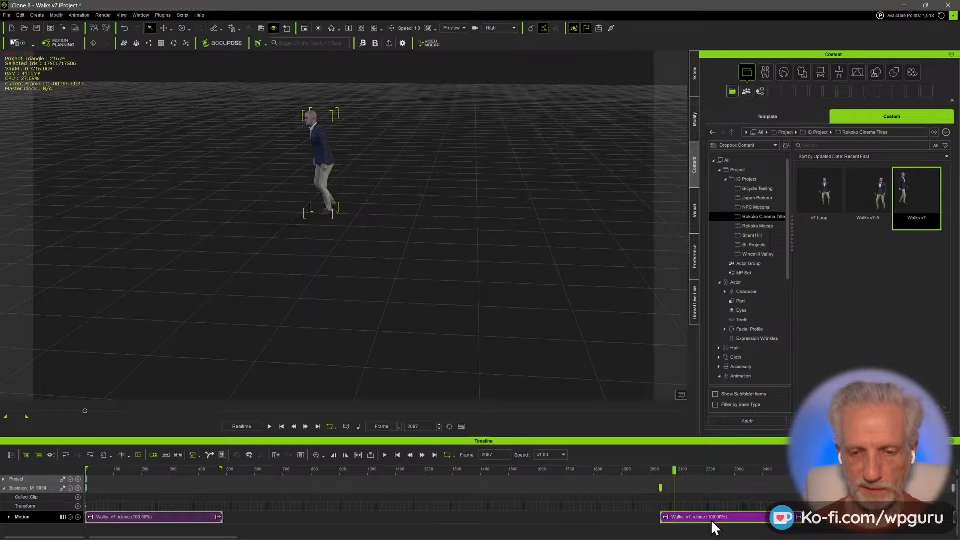
pyautogui.press('Delete')
# - Preview the next motion clip near frame 2734 and move it earlier to about frame 1030
pyautogui.moveTo(832, 470); pyautogui.dragTo(859, 470)
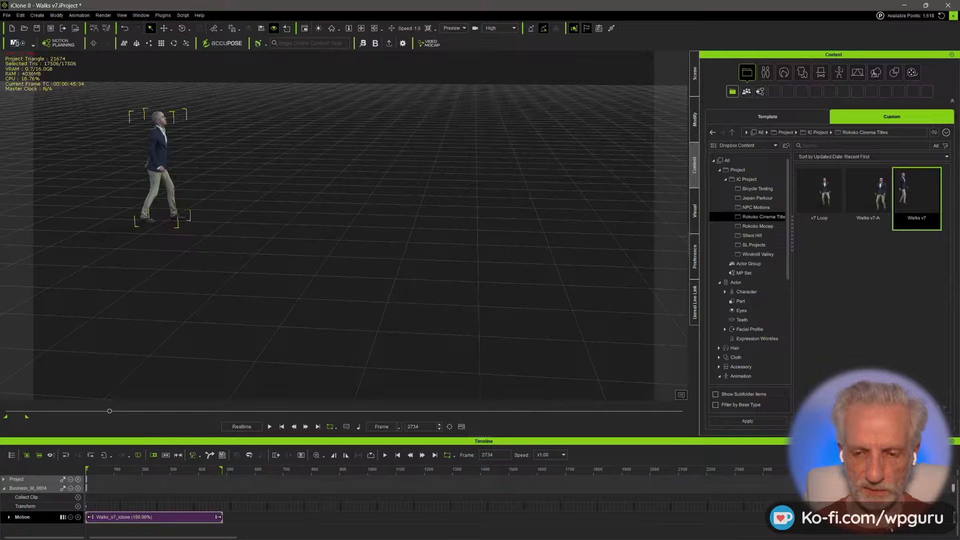
pyautogui.moveTo(934, 517); pyautogui.dragTo(406, 518)
pyautogui.scroll(-4, 583, 491)
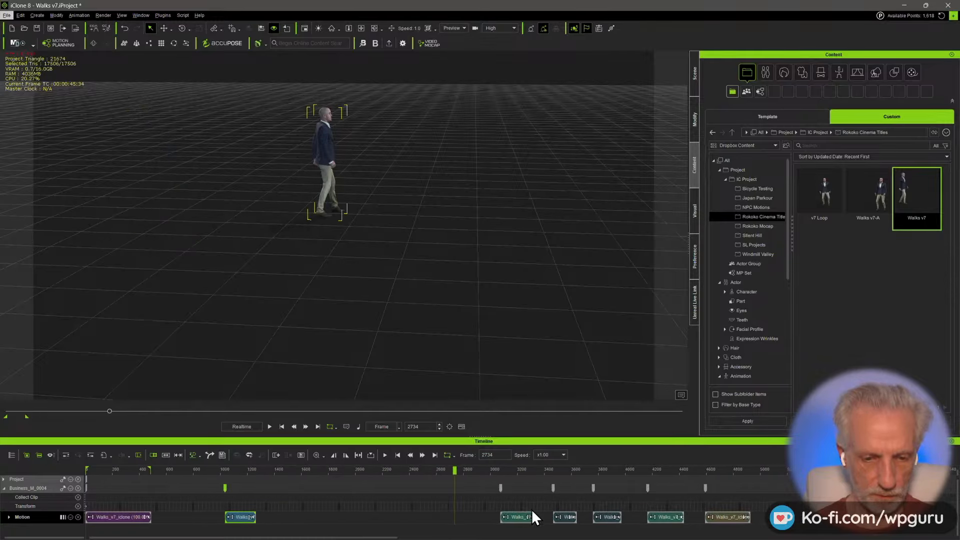
# - Delete the clips near frames 3075 and 3765, and move the clips near frames 3465 and 4170 earlier
pyautogui.click(517, 517)
pyautogui.press('Delete')
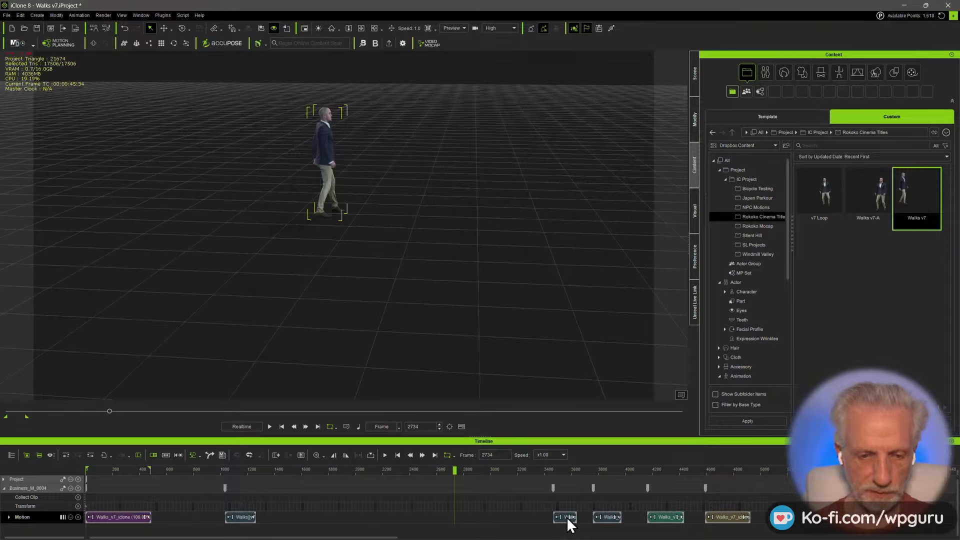
pyautogui.click(607, 519)
pyautogui.press('Delete')
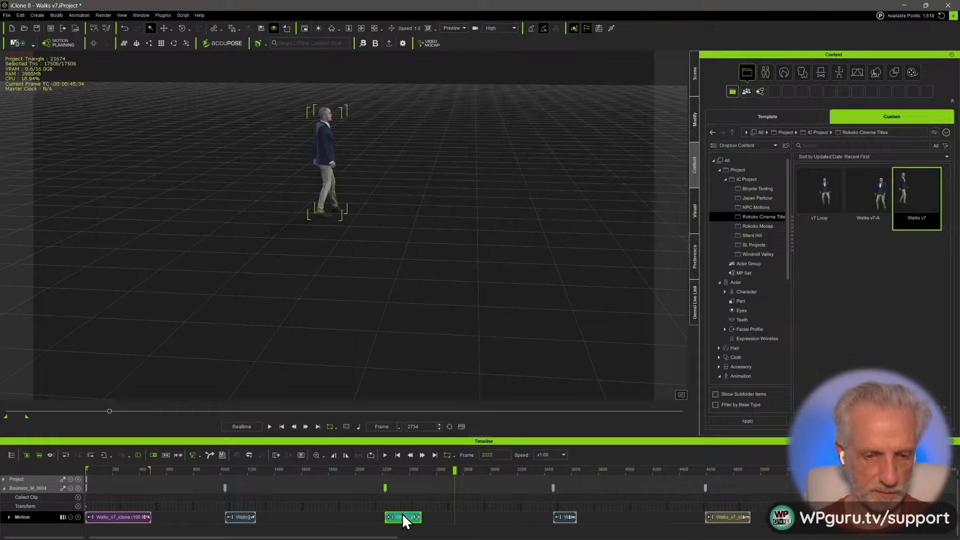
pyautogui.moveTo(402, 513); pyautogui.dragTo(398, 513)
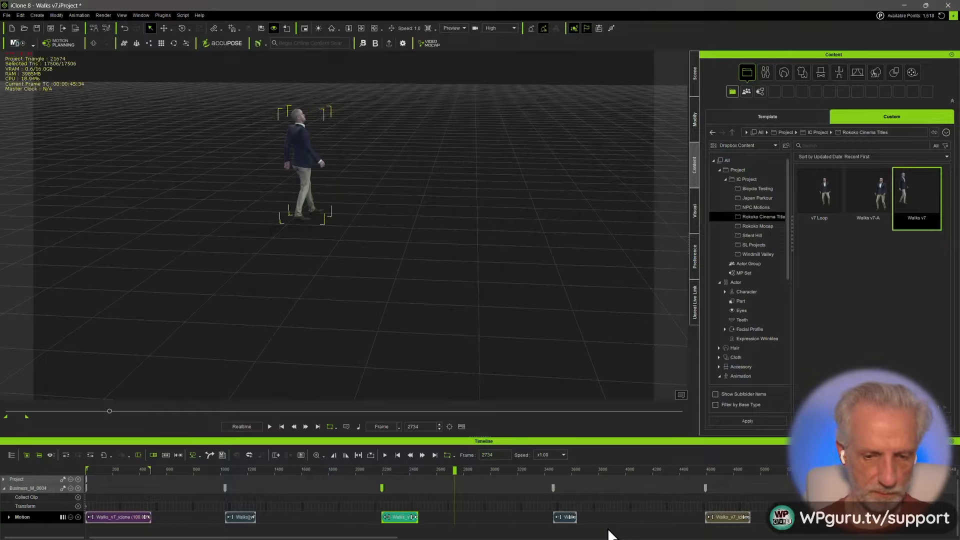
pyautogui.moveTo(565, 518); pyautogui.dragTo(315, 517)
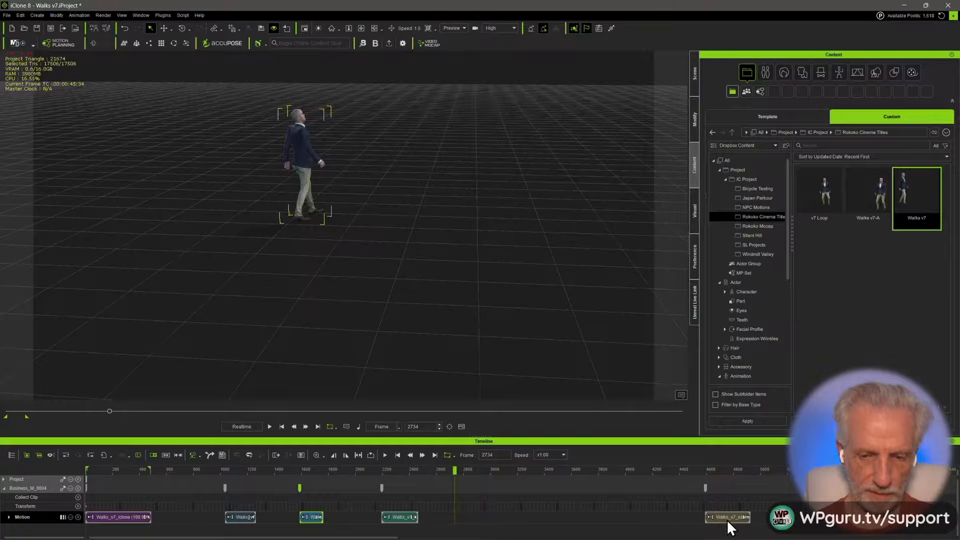
# - Undo the recent clip moves and deletions on the motion track
pyautogui.click(729, 517)
pyautogui.hotkey('ctrl', 'z')
pyautogui.hotkey('ctrl', 'z')
pyautogui.hotkey('ctrl', 'z')
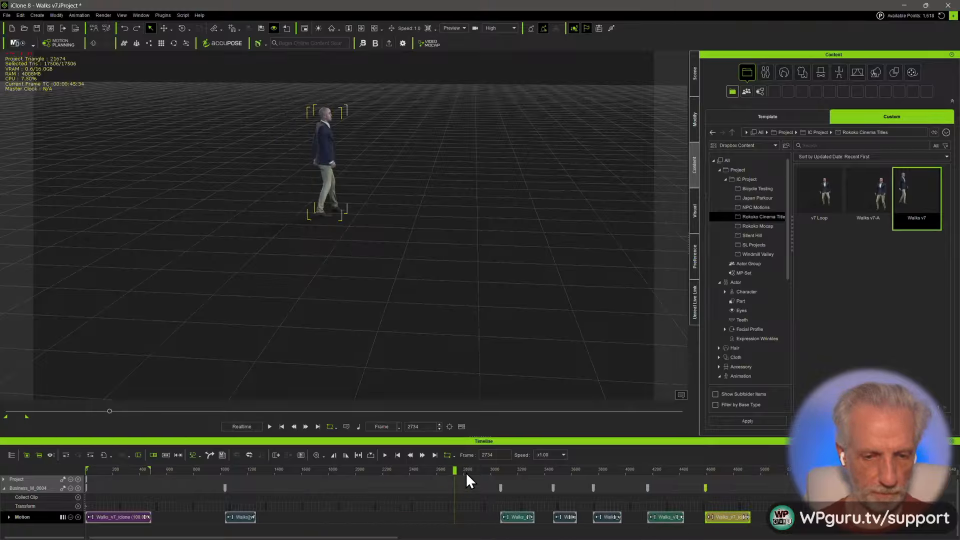
# - Delete the clip near frame 3075 and move the clip following it to about frame 1570
pyautogui.moveTo(458, 472); pyautogui.dragTo(563, 471)
pyautogui.click(519, 520)
pyautogui.press('Delete')
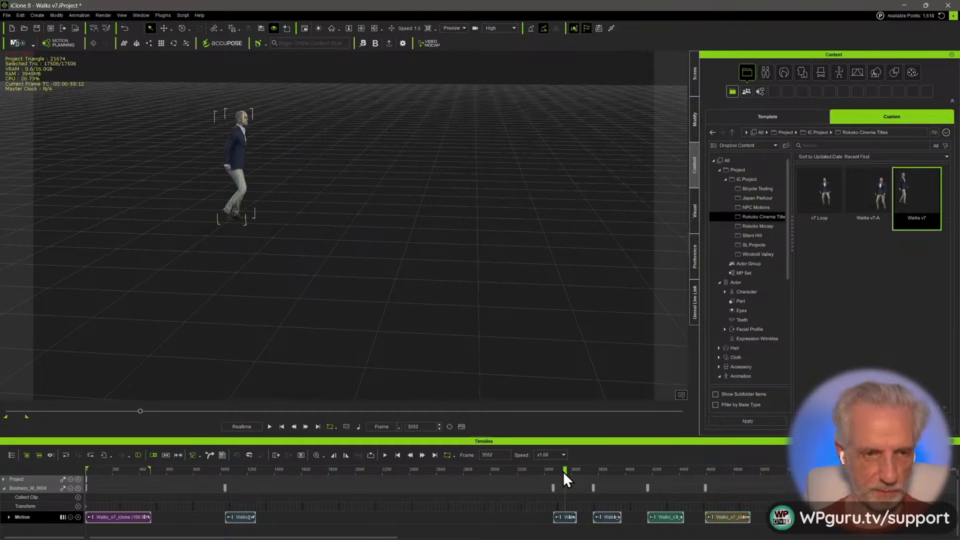
pyautogui.moveTo(565, 515)
pyautogui.mouseDown()
pyautogui.moveTo(510, 530)
pyautogui.moveTo(317, 518)
pyautogui.mouseUp()
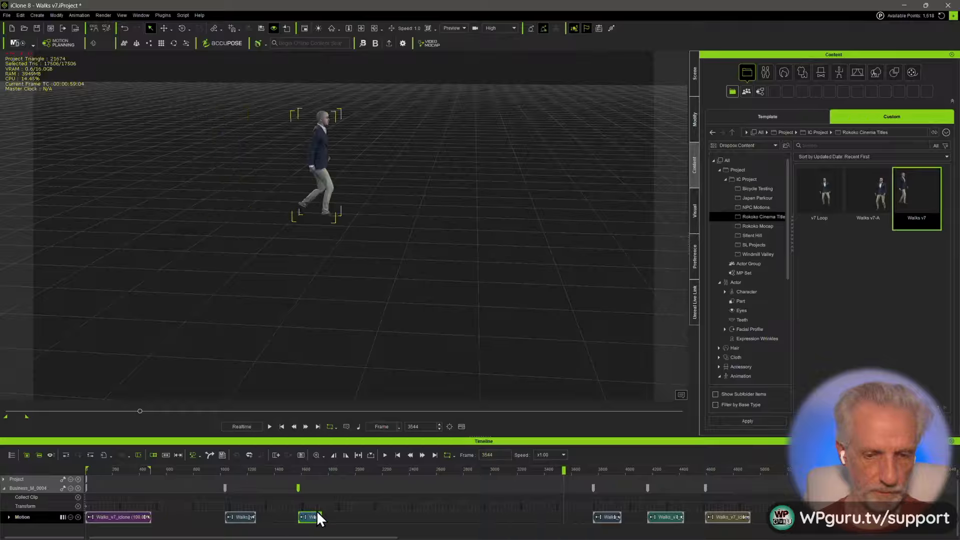
# - Delete the clip near frame 3765 and move the clip near frame 4170 to about frame 2190
pyautogui.click(611, 470)
pyautogui.click(603, 516)
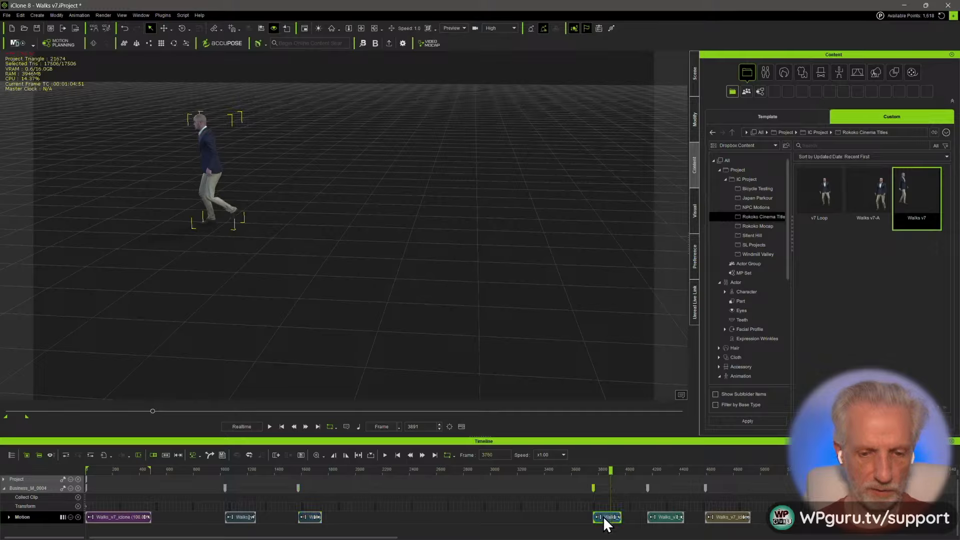
pyautogui.press('Delete')
pyautogui.moveTo(657, 470)
pyautogui.mouseDown()
pyautogui.moveTo(760, 466)
pyautogui.moveTo(659, 470)
pyautogui.mouseUp()
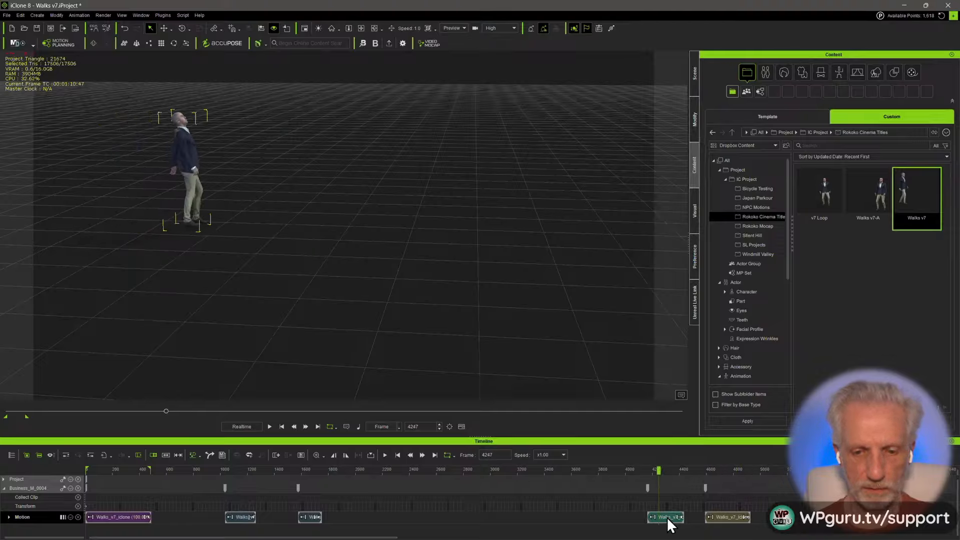
pyautogui.moveTo(667, 517); pyautogui.dragTo(401, 517)
pyautogui.click(739, 517)
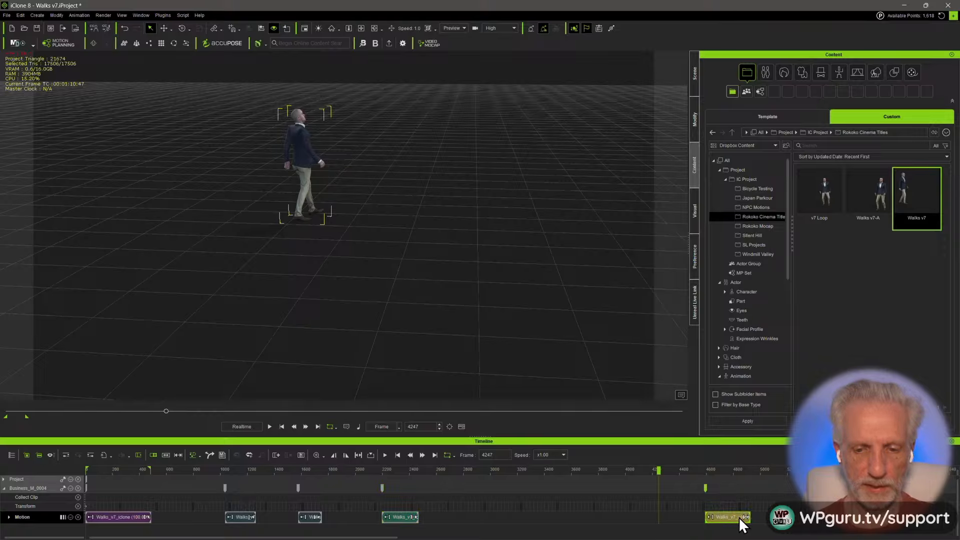
# - Preview the start of the first walk clip up close and split the clip at frame 70
pyautogui.moveTo(195, 469); pyautogui.dragTo(53, 469)
pyautogui.scroll(4, 118, 469)
pyautogui.scroll(3, 134, 480)
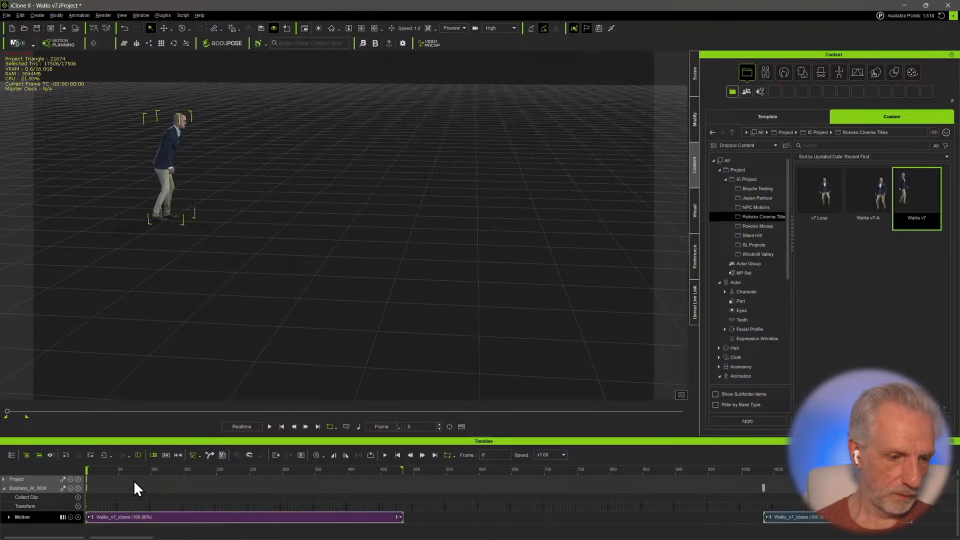
pyautogui.moveTo(93, 472); pyautogui.dragTo(111, 472)
pyautogui.moveTo(294, 305); pyautogui.dragTo(66, 211, button='right')
pyautogui.press('Home')
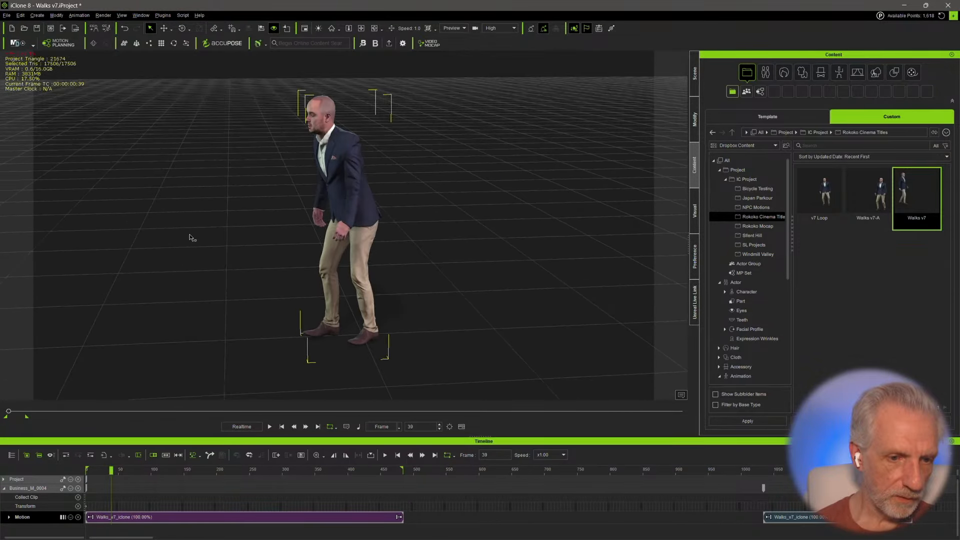
pyautogui.moveTo(191, 238); pyautogui.dragTo(304, 209, button='middle')
pyautogui.scroll(-2, 306, 210)
pyautogui.moveTo(306, 210); pyautogui.dragTo(304, 213, button='right')
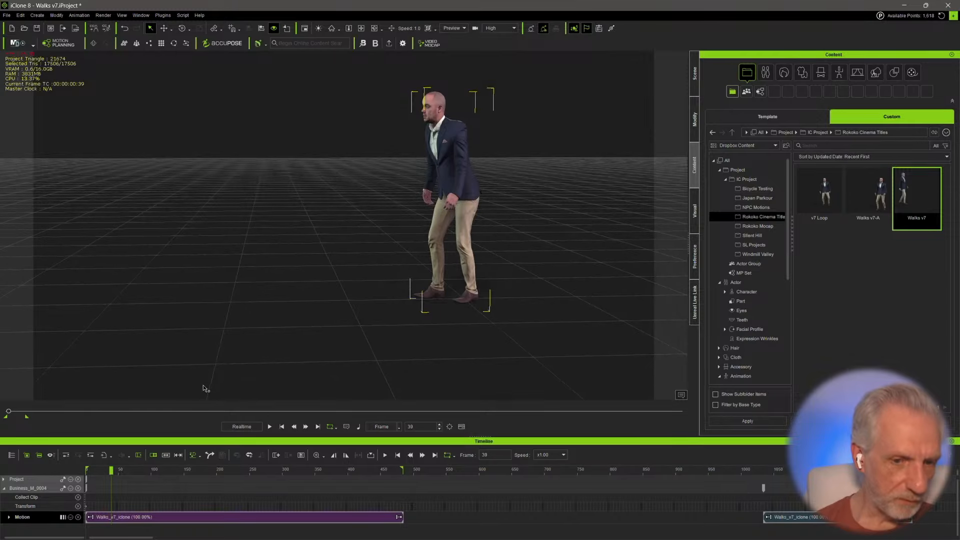
pyautogui.moveTo(106, 468); pyautogui.dragTo(132, 471)
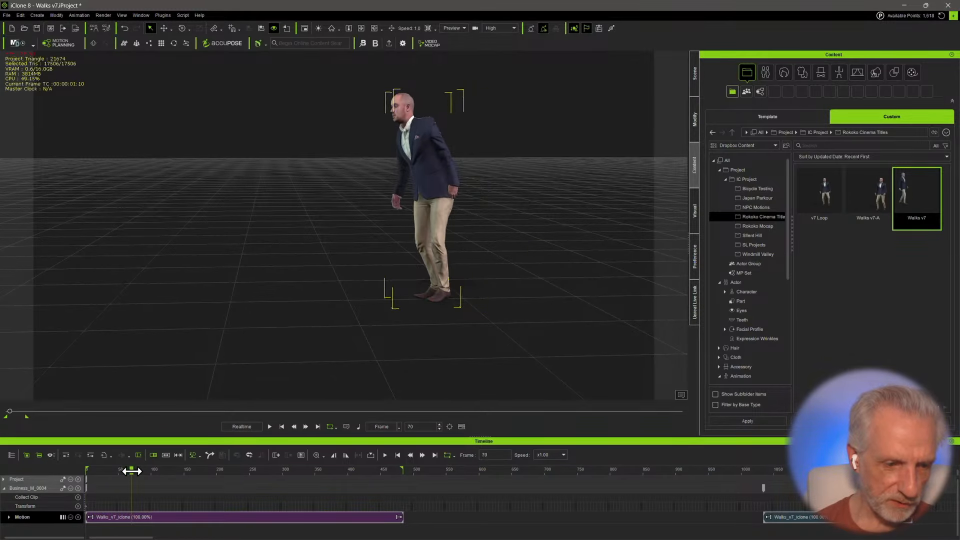
pyautogui.click(167, 520)
pyautogui.hotkey('ctrl', 'b')
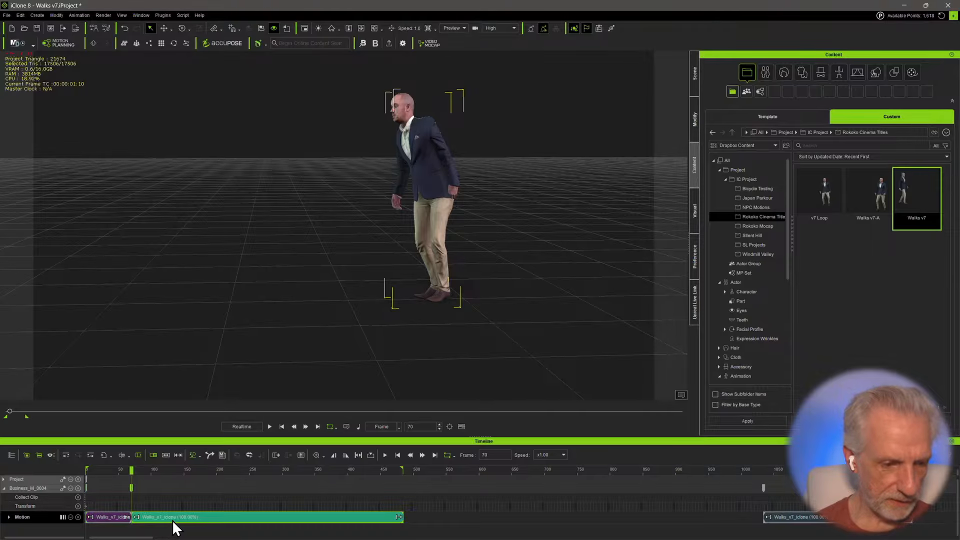
# - Delete the short piece before frame 70 and move the remaining walk clip to the start of the timeline
pyautogui.click(112, 519)
pyautogui.press('Delete')
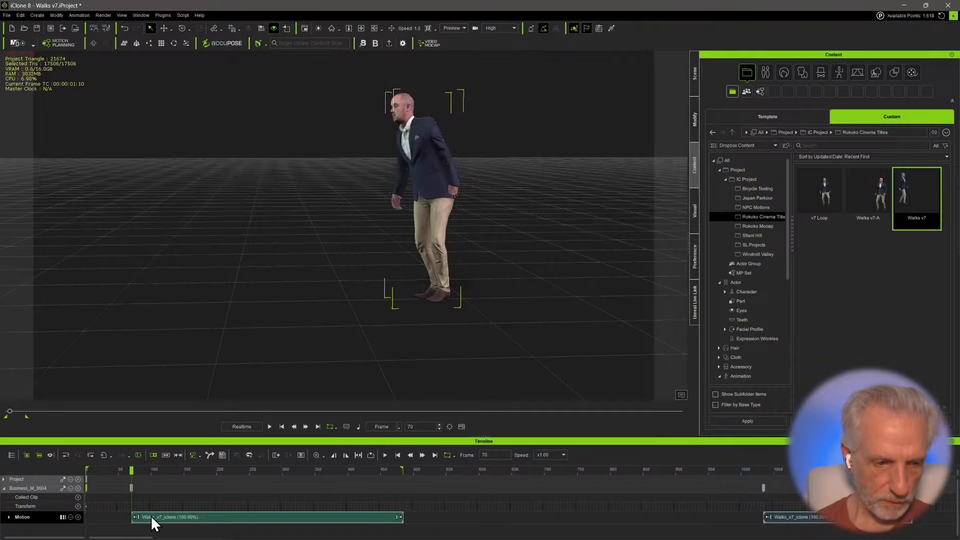
pyautogui.moveTo(163, 517); pyautogui.dragTo(118, 517)
# - Trim the end of the first walk clip at frame 356 and fit the playback range to the clip
pyautogui.moveTo(100, 469); pyautogui.dragTo(321, 502)
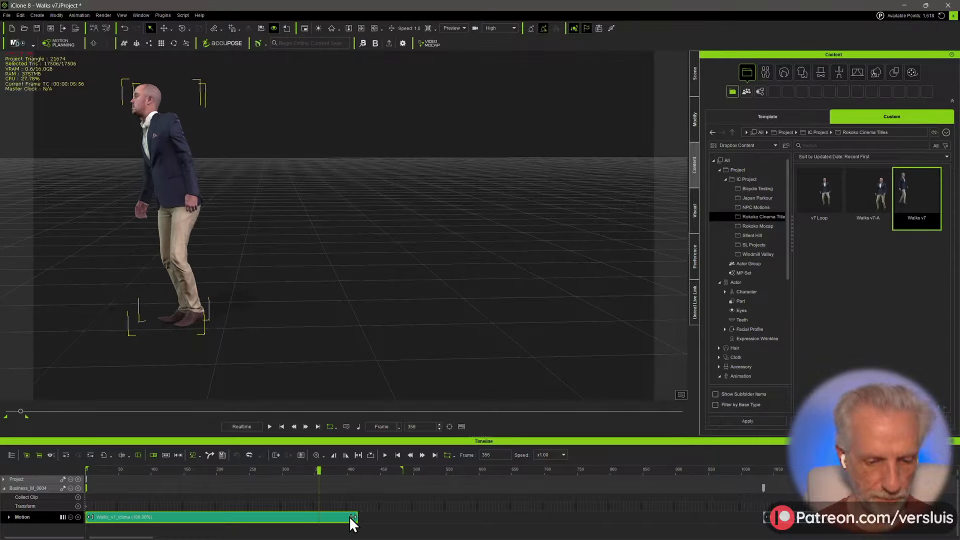
pyautogui.hotkey('ctrl', 'b')
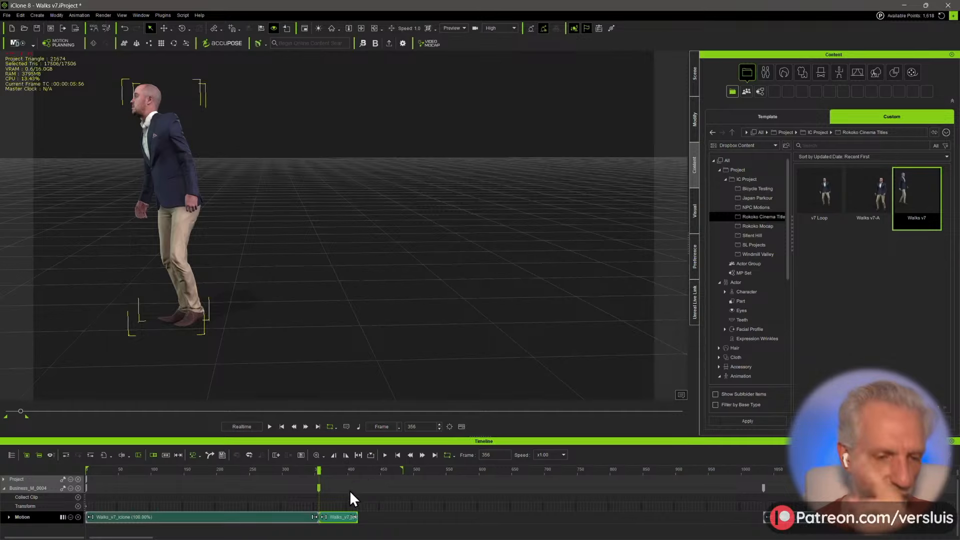
pyautogui.press('Delete')
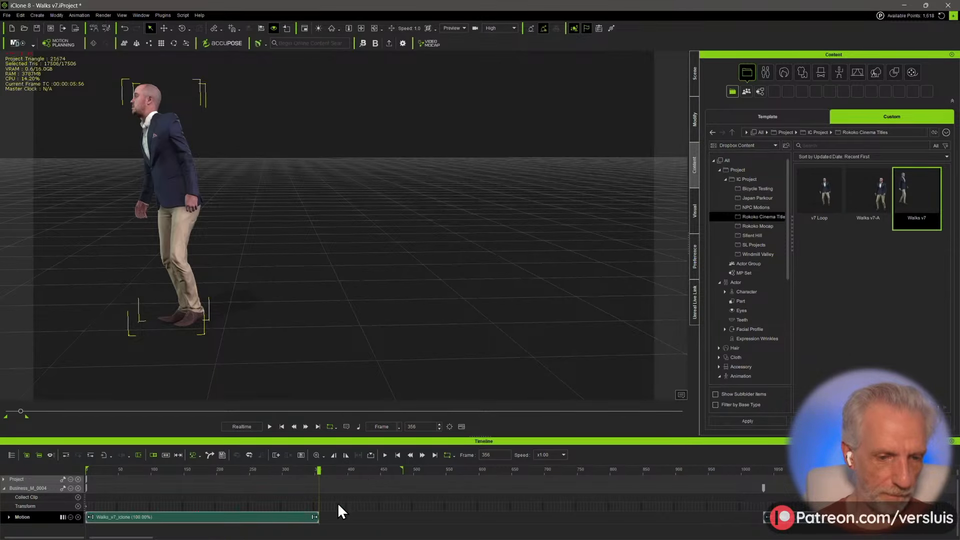
pyautogui.click(217, 515)
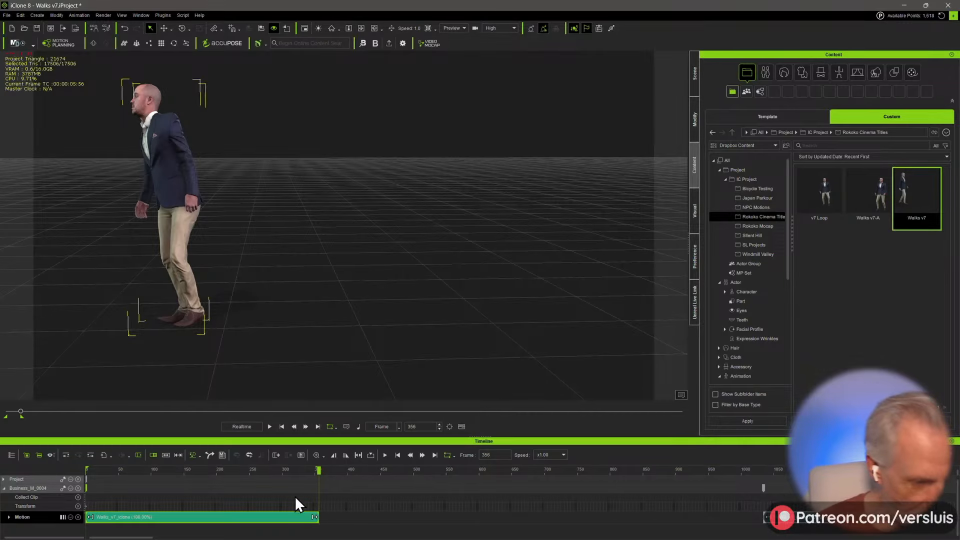
pyautogui.scroll(2, 300, 498)
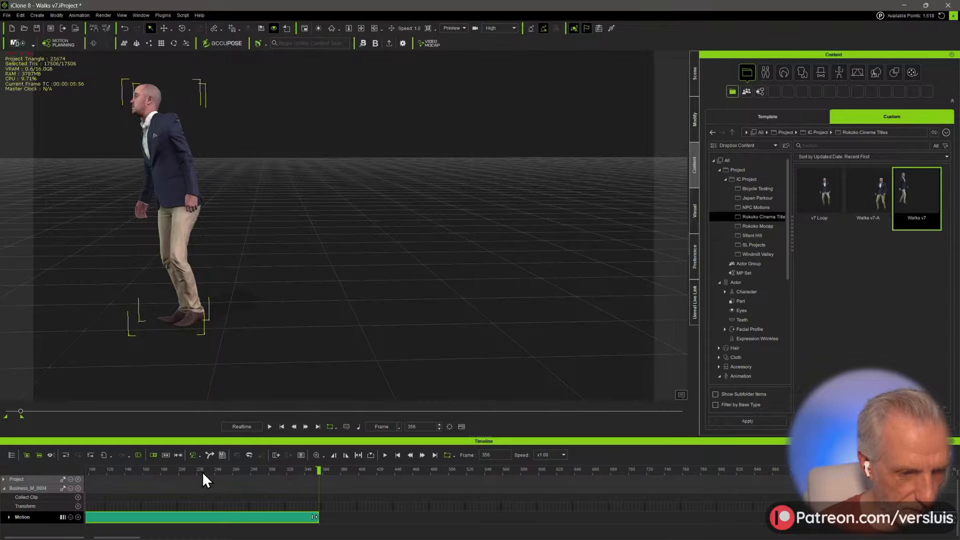
# - Collect the trimmed clip's full range from frame 0 to 356 and save it as motion "Walks v7 B" in the Rokoko Breakouts folder
pyautogui.moveTo(202, 472); pyautogui.dragTo(86, 469)
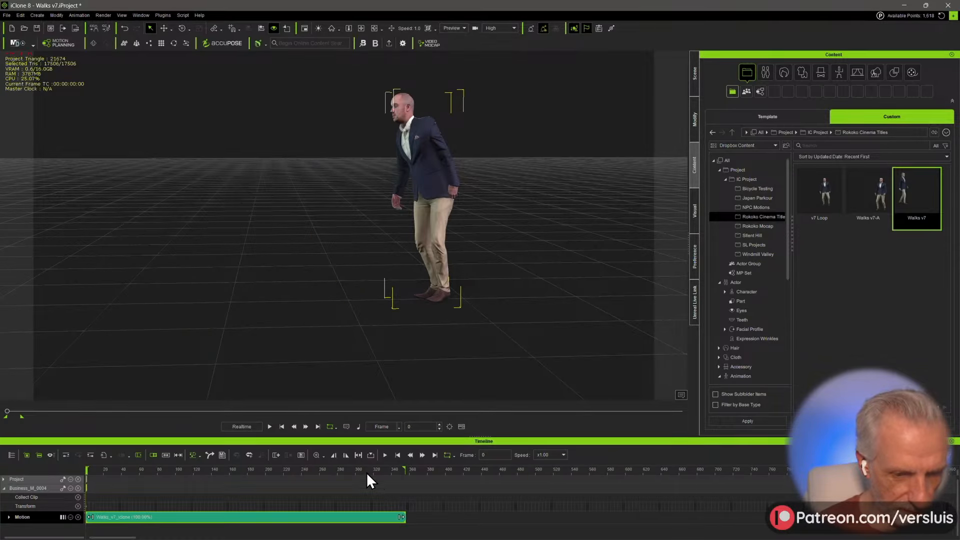
pyautogui.moveTo(408, 498); pyautogui.dragTo(37, 485)
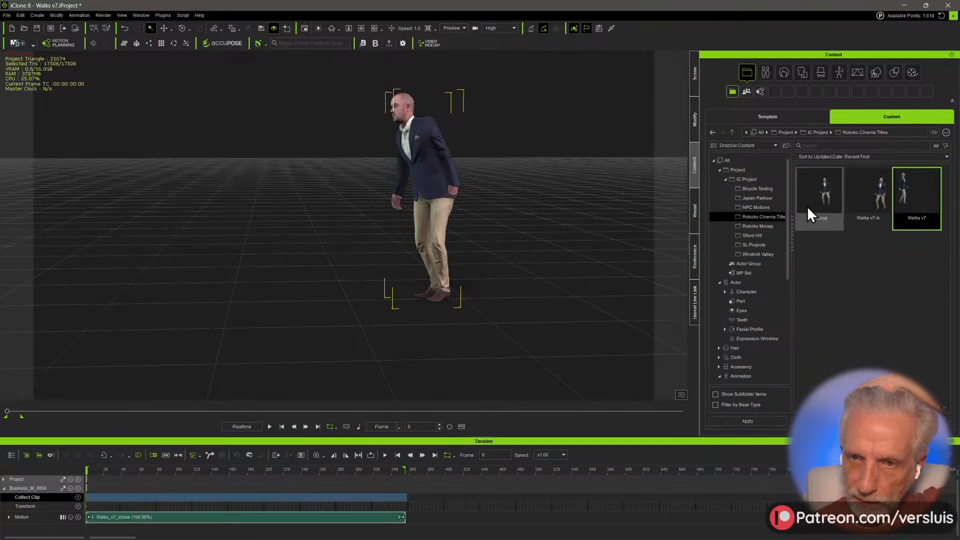
pyautogui.scroll(-4, 747, 326)
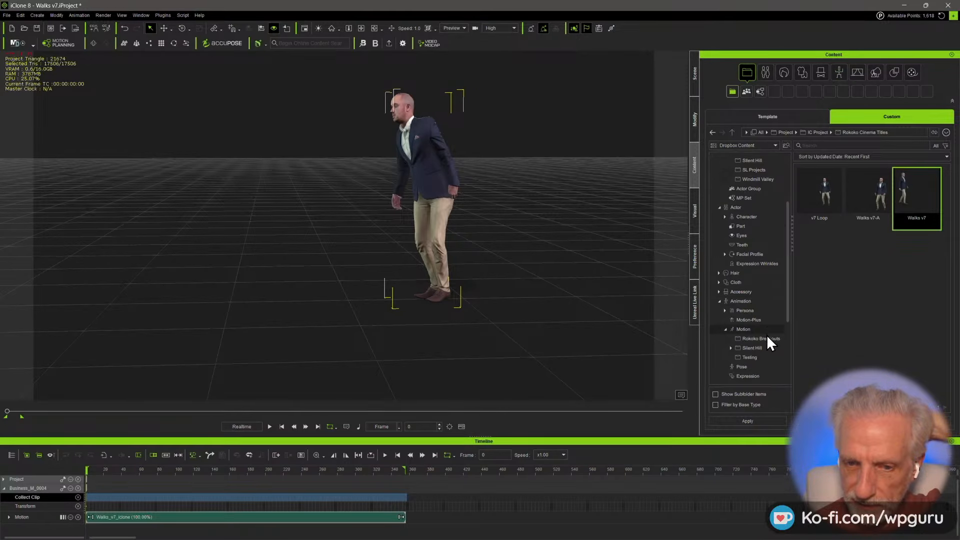
pyautogui.click(767, 302)
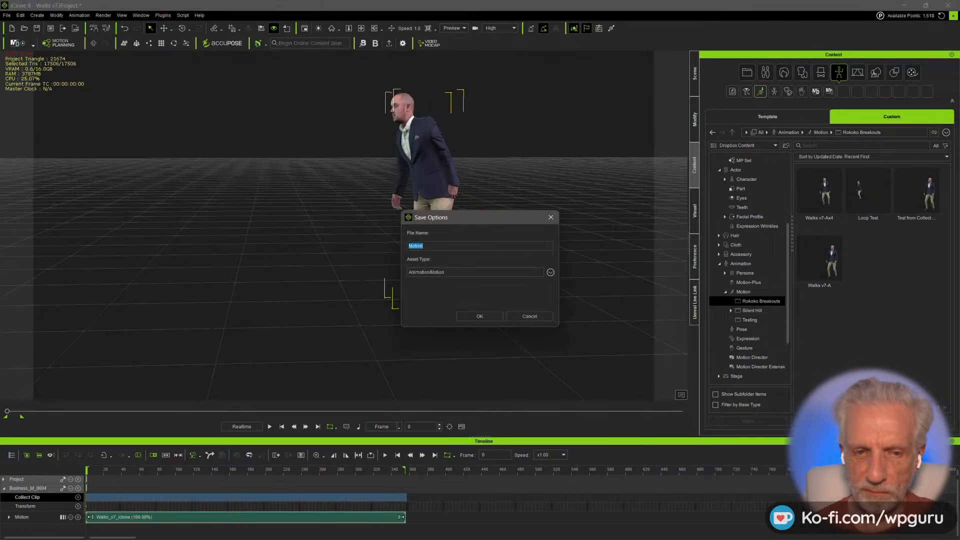
pyautogui.write('Walk')
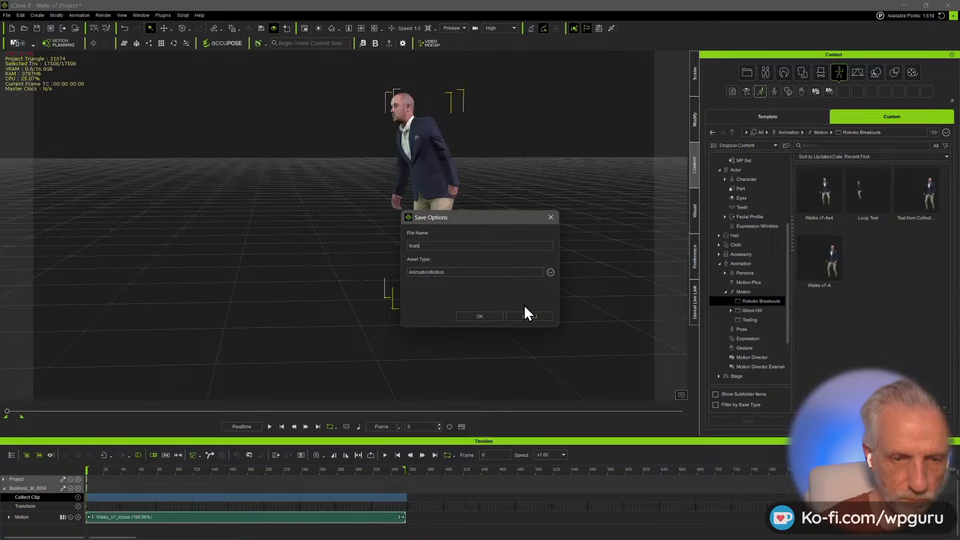
pyautogui.write('s v7 B')
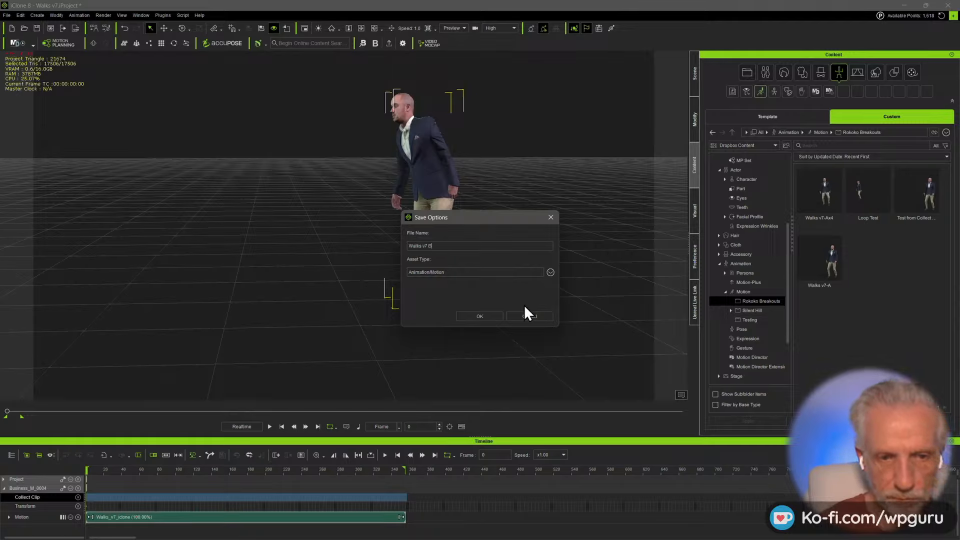
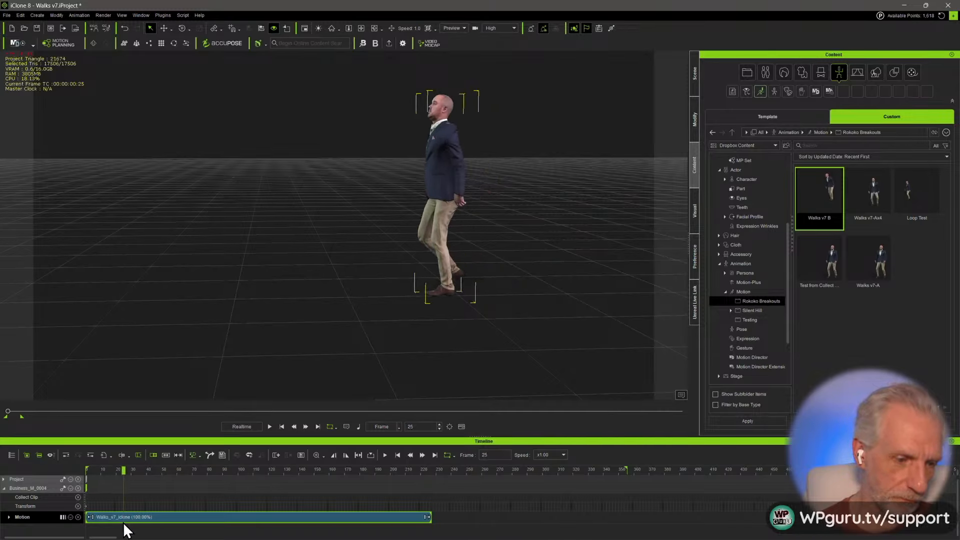
# - Split the walk clip at frame 25, delete the piece before it, and move the remainder to the start of the timeline
pyautogui.hotkey('ctrl', 'b')
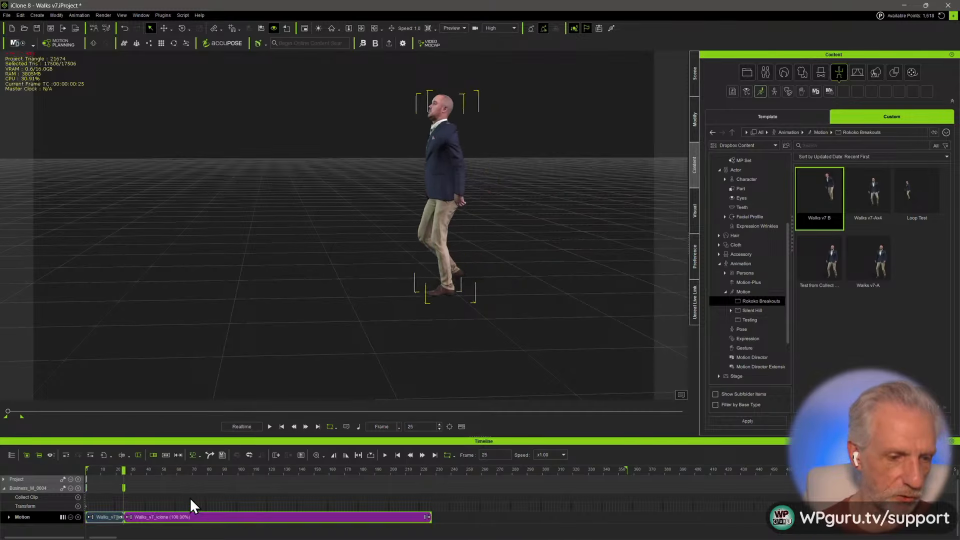
pyautogui.click(102, 517)
pyautogui.press('Delete')
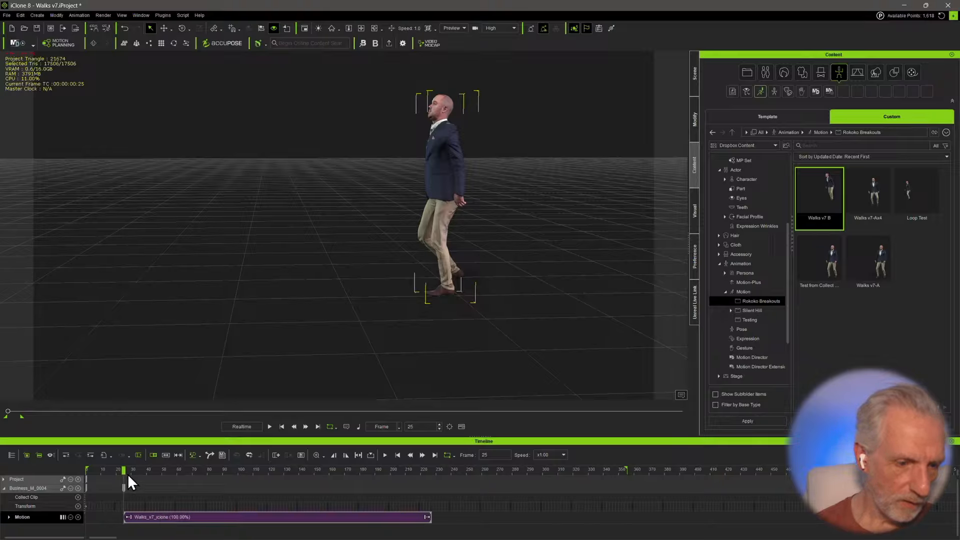
pyautogui.moveTo(167, 517); pyautogui.dragTo(95, 517)
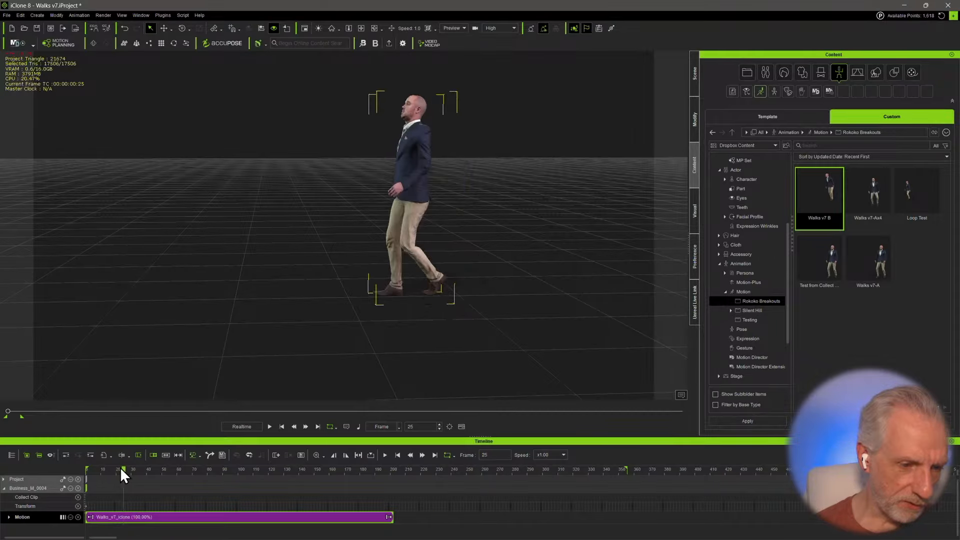
# - Trim the end of the walk clip at frame 137 and fit the playback range to the clip
pyautogui.click(137, 470)
pyautogui.moveTo(148, 472); pyautogui.dragTo(296, 496)
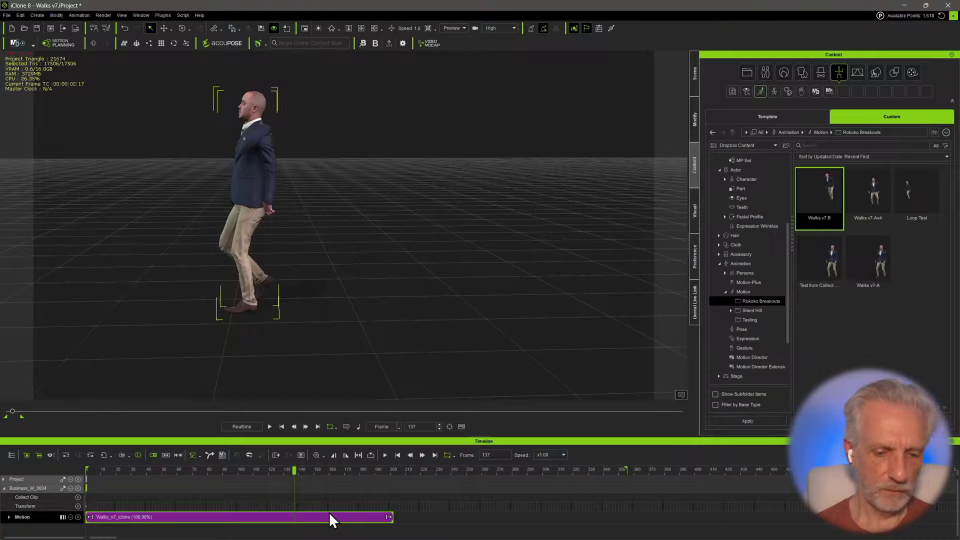
pyautogui.hotkey('ctrl', 'b')
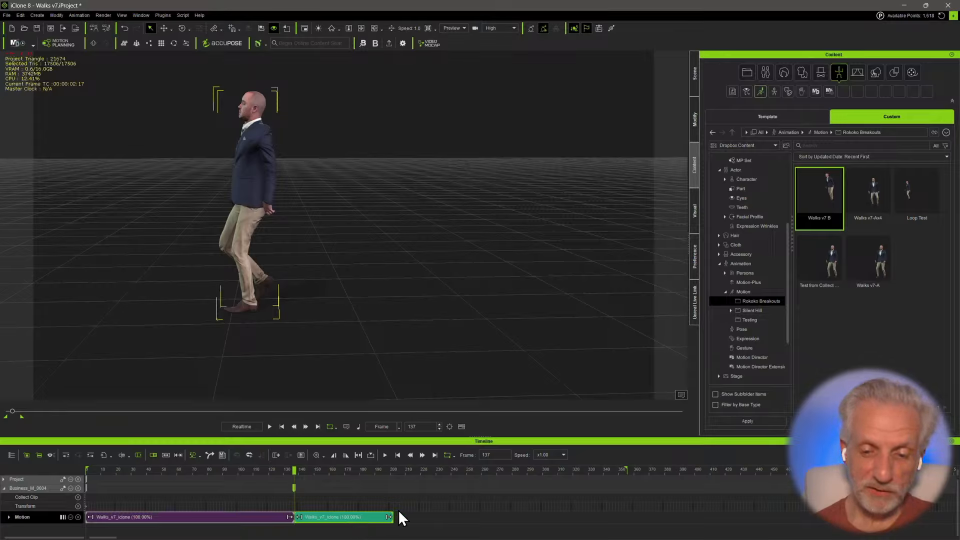
pyautogui.press('Delete')
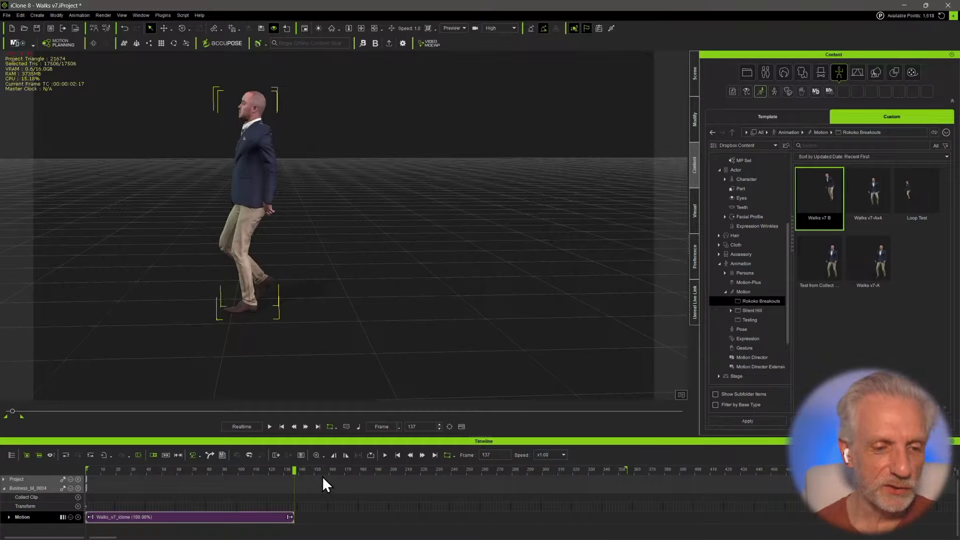
pyautogui.click(233, 518)
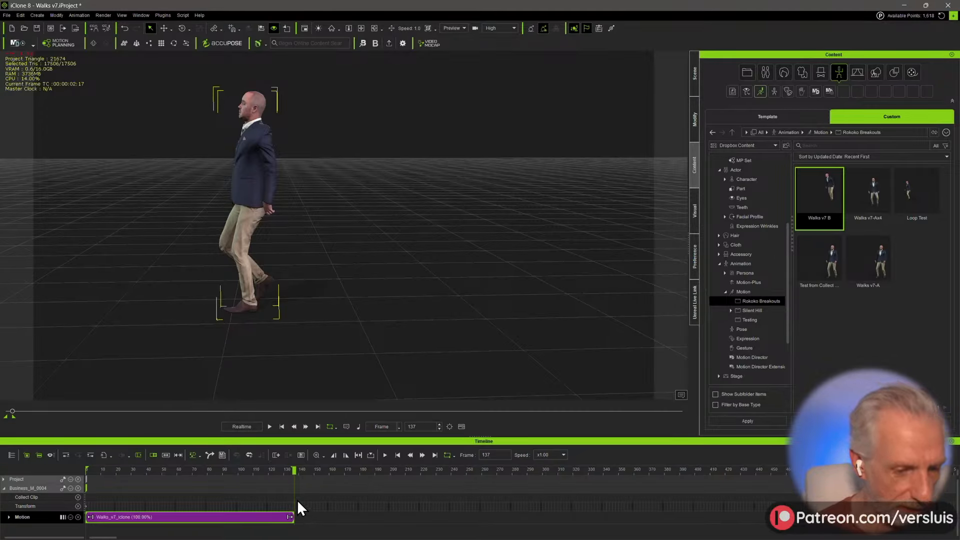
# - Collect the clip's range from frame 0 to 137 and save it as motion "Walks v7 C" in Rokoko Breakouts
pyautogui.moveTo(294, 497); pyautogui.dragTo(74, 499)
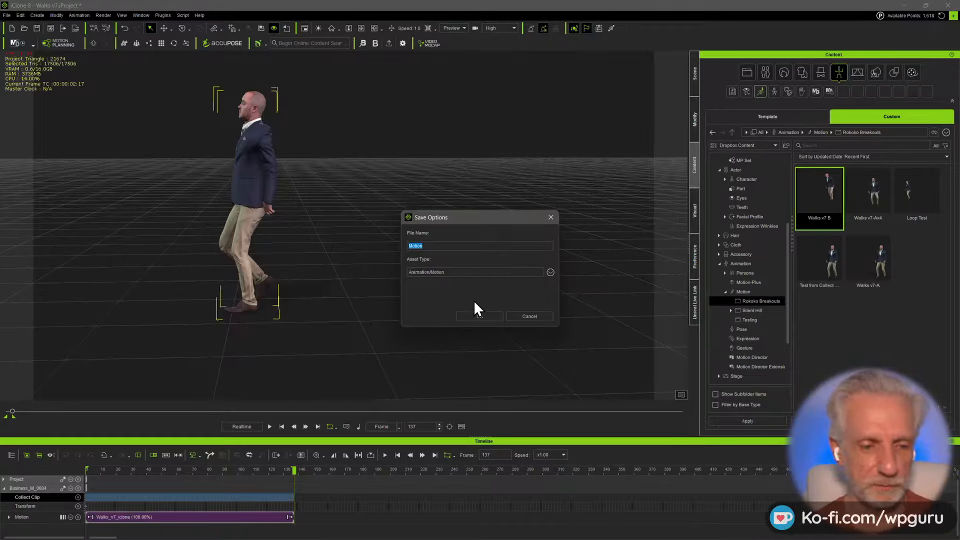
pyautogui.write('Walk')
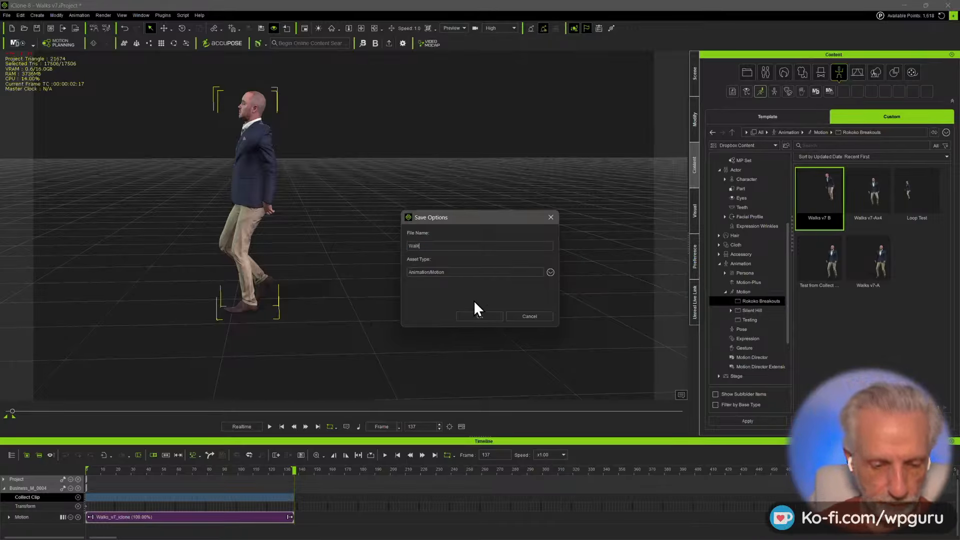
pyautogui.write('s v7 V')
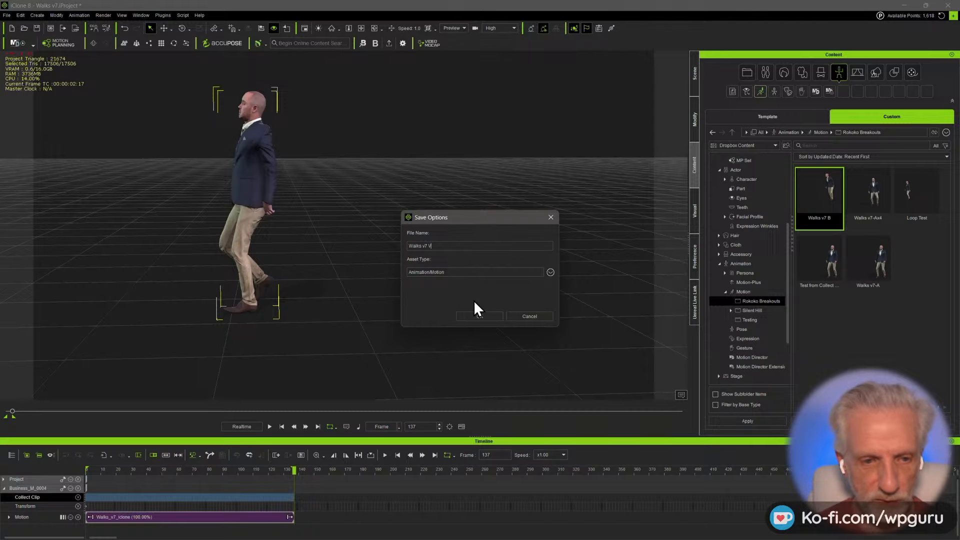
pyautogui.press('BackSpace')
pyautogui.write('C')
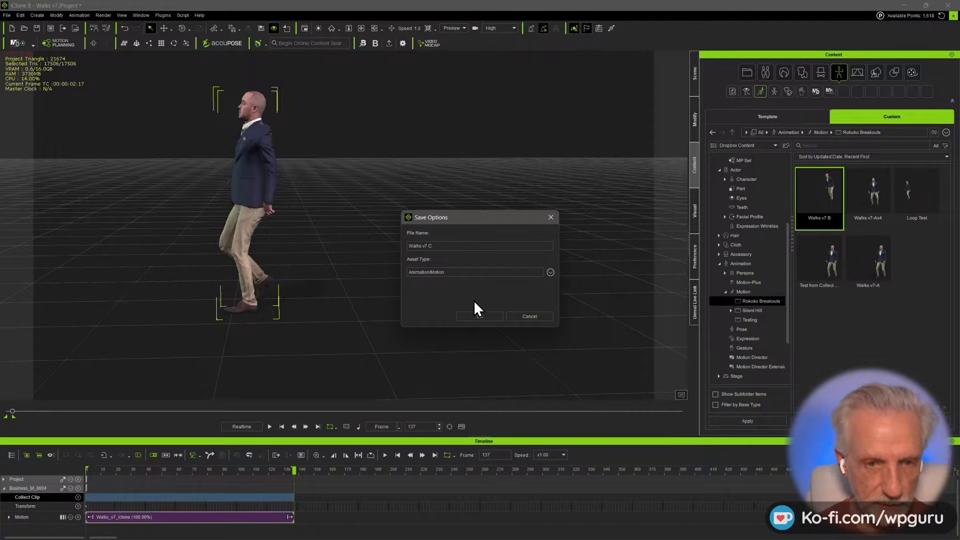
pyautogui.press('Return')
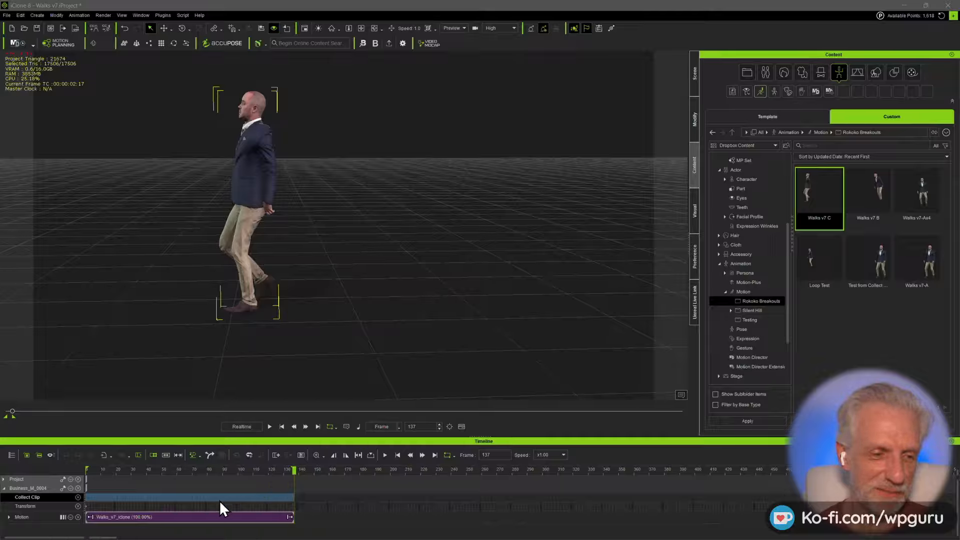
# - Delete the saved walk clip and move the two remaining clips to the timeline start and to about frame 300
pyautogui.click(217, 516)
pyautogui.press('Delete')
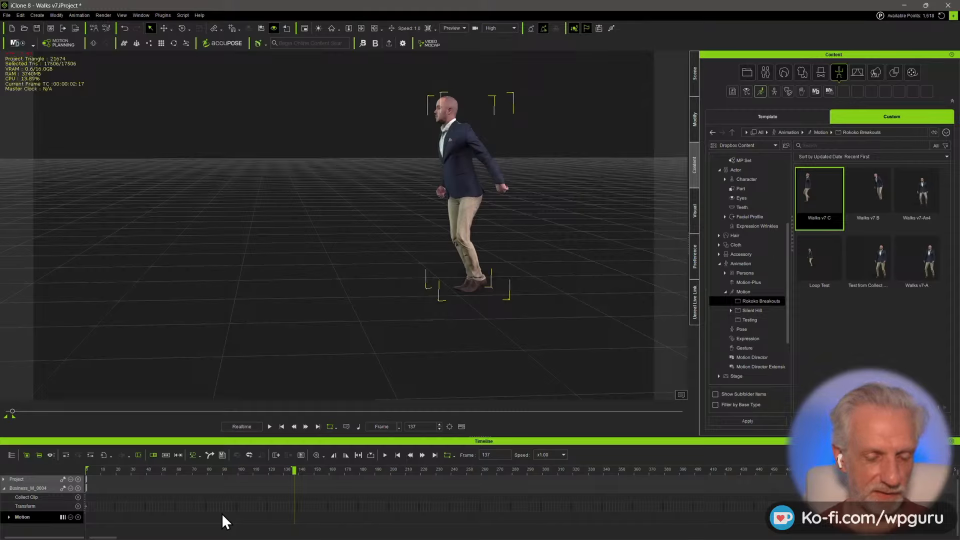
pyautogui.scroll(-5, 221, 513)
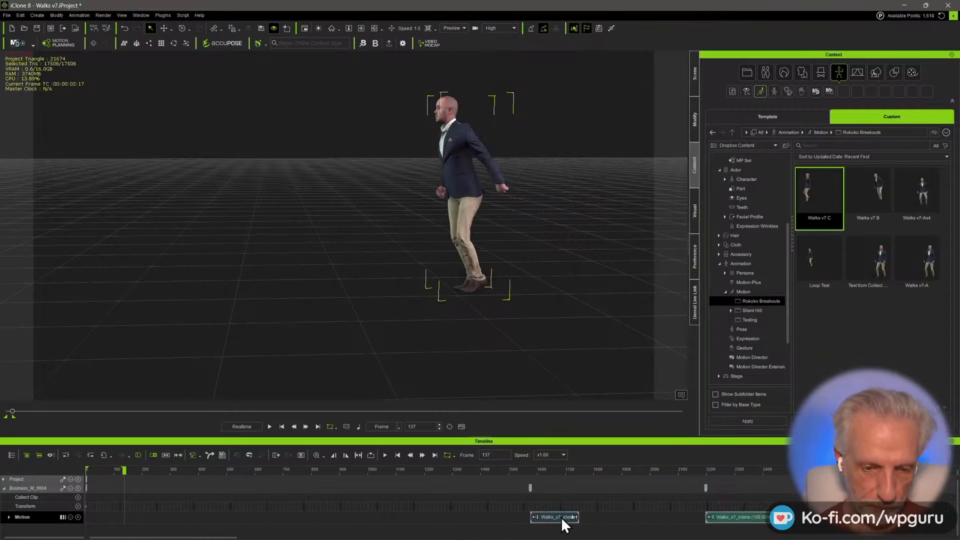
pyautogui.moveTo(560, 517); pyautogui.dragTo(113, 516)
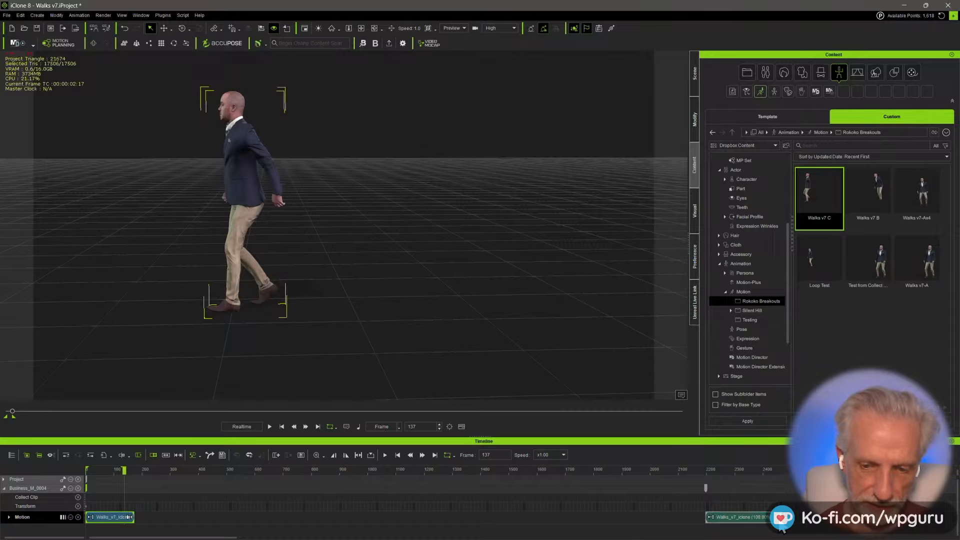
pyautogui.moveTo(725, 517); pyautogui.dragTo(226, 496)
pyautogui.scroll(4, 182, 481)
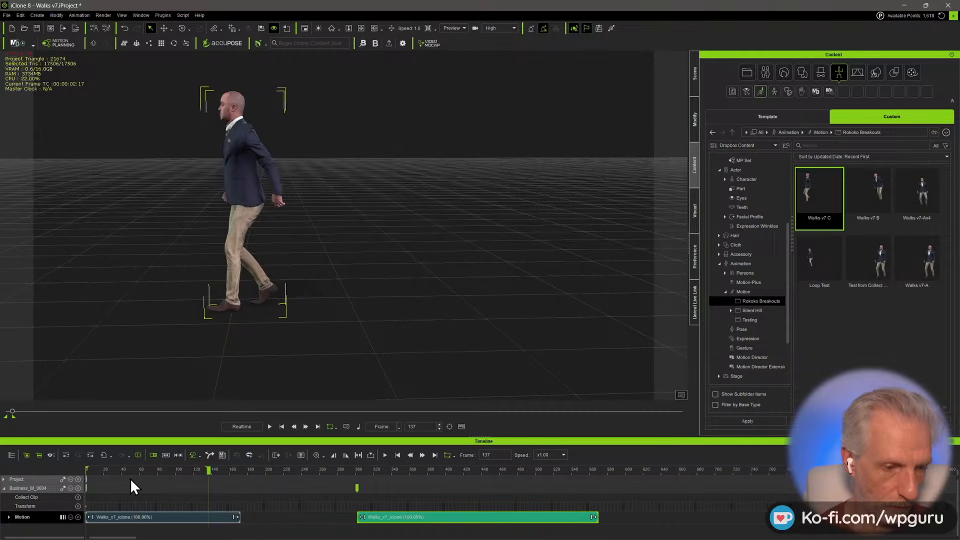
# - Cut the first walk clip at frame 25, remove its opening piece, and shift the rest back to frame 0
pyautogui.moveTo(143, 472); pyautogui.dragTo(76, 469)
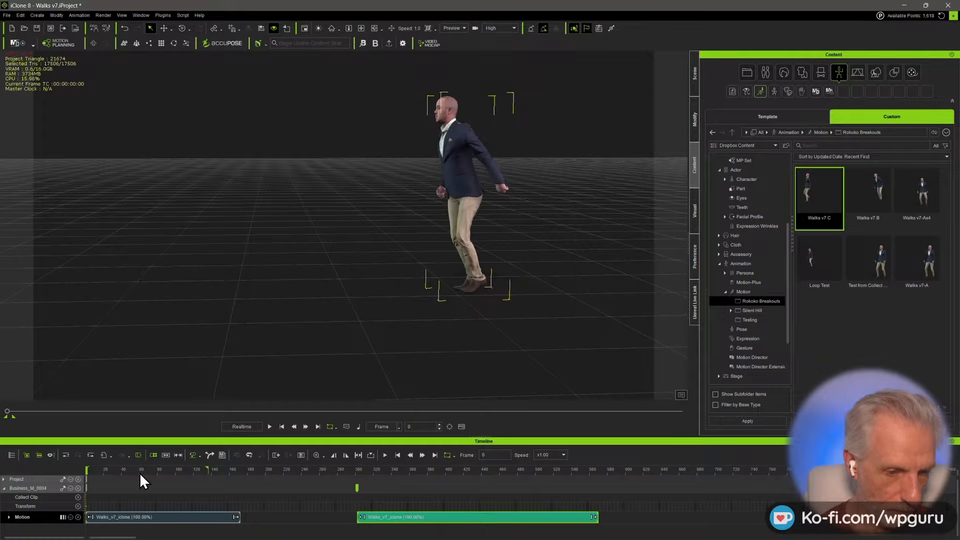
pyautogui.scroll(2, 140, 473)
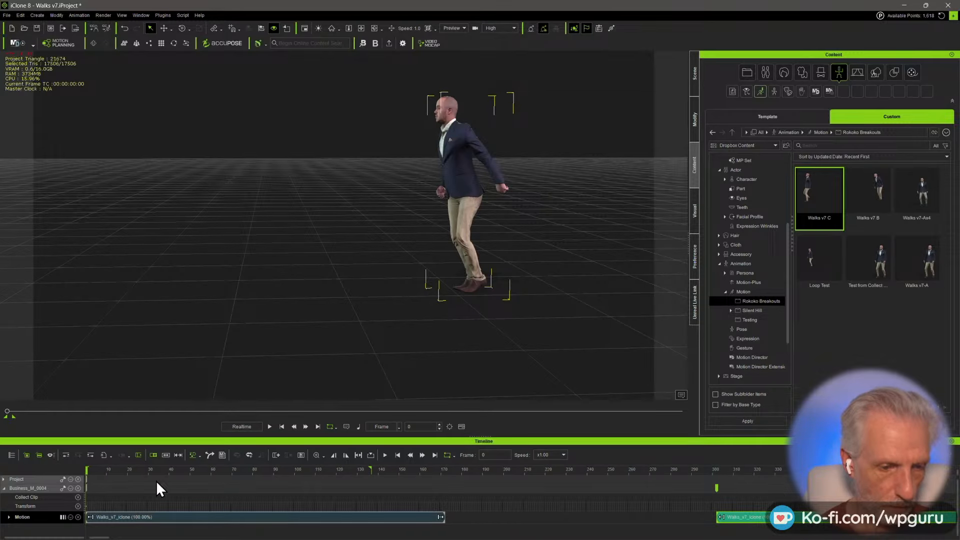
pyautogui.moveTo(88, 470); pyautogui.dragTo(138, 469)
pyautogui.click(145, 516)
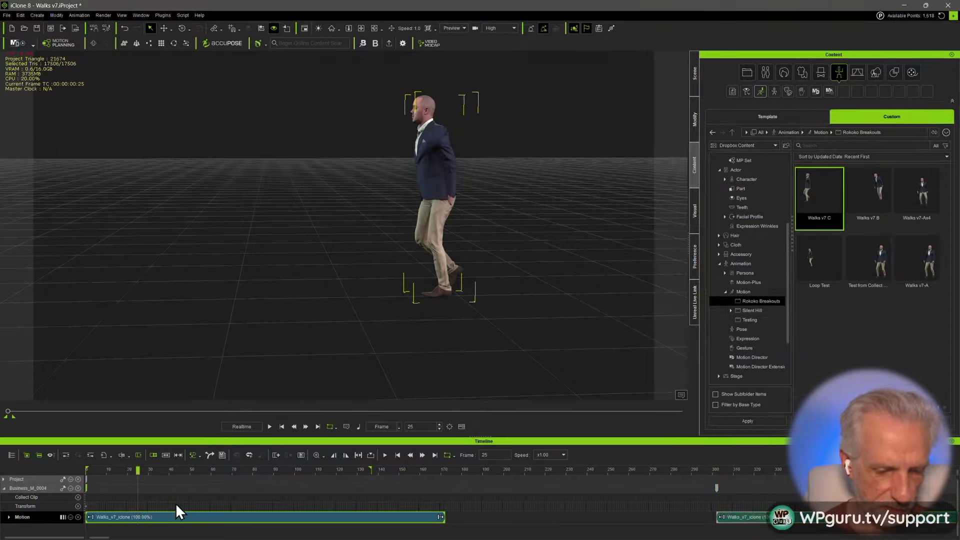
pyautogui.hotkey('ctrl', 'b')
pyautogui.click(116, 515)
pyautogui.press('Delete')
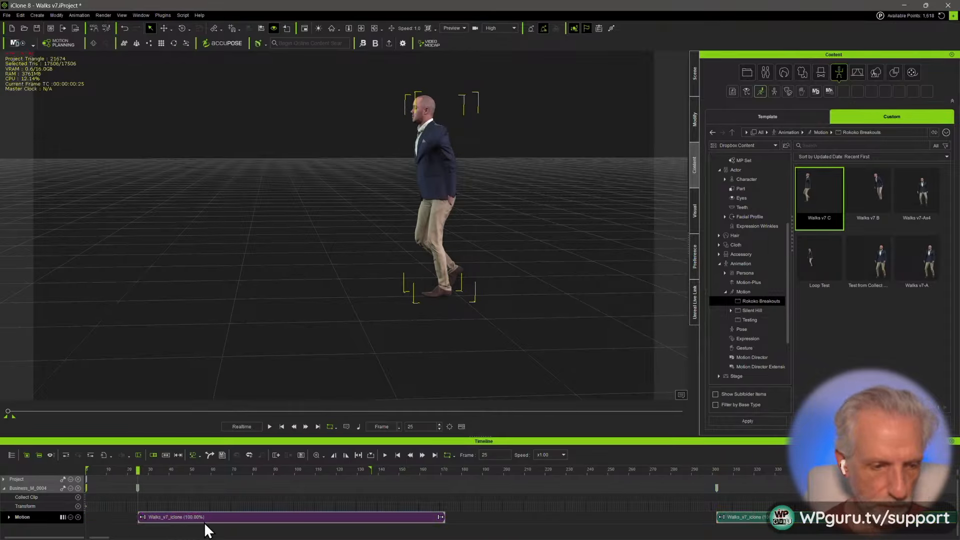
pyautogui.moveTo(206, 525); pyautogui.dragTo(121, 519)
# - Trim the end of the first walk clip at frame 123 and fit the playback range to the clip
pyautogui.click(109, 472)
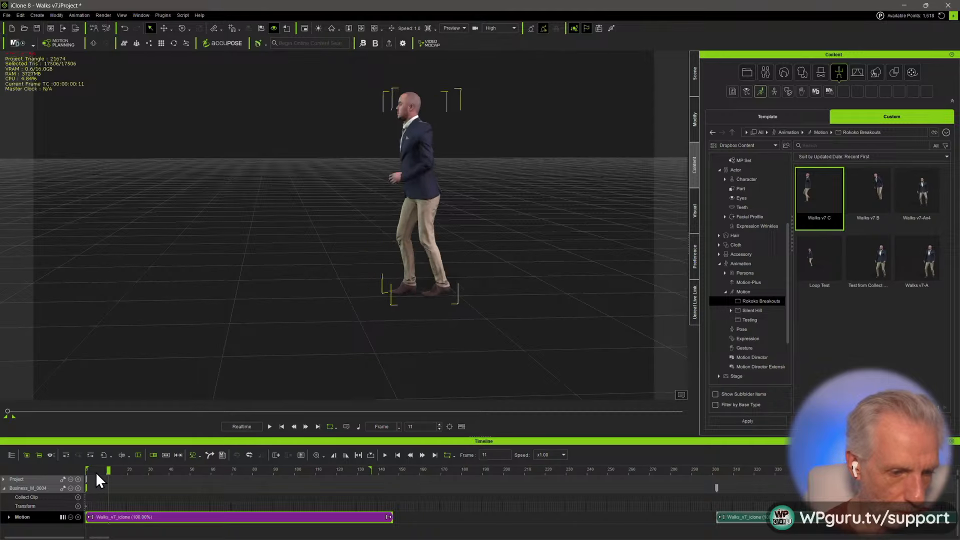
pyautogui.moveTo(97, 474); pyautogui.dragTo(344, 486)
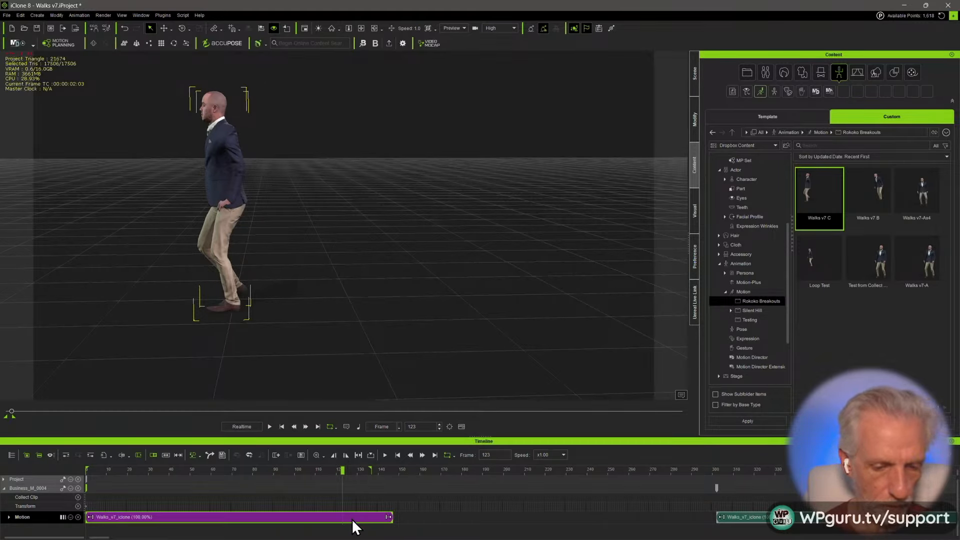
pyautogui.hotkey('ctrl', 'b')
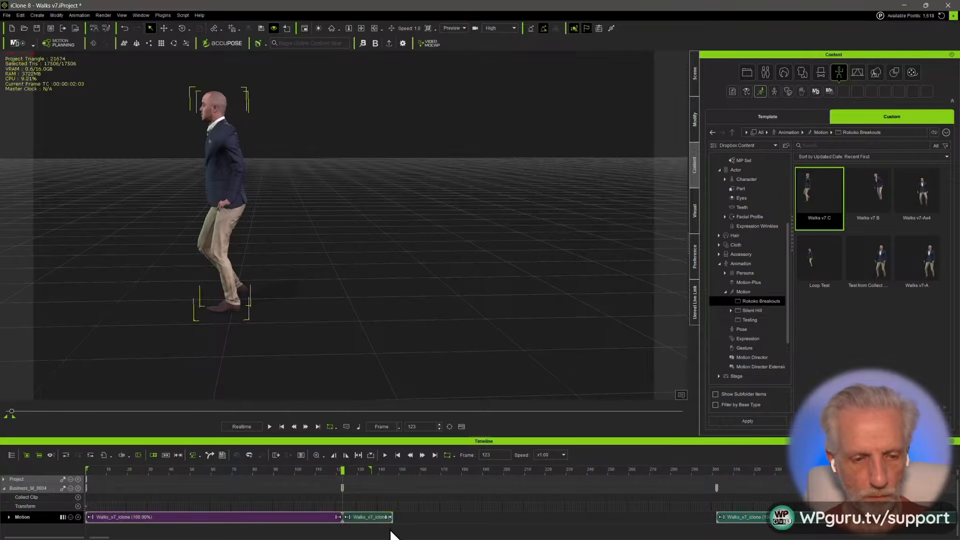
pyautogui.press('Delete')
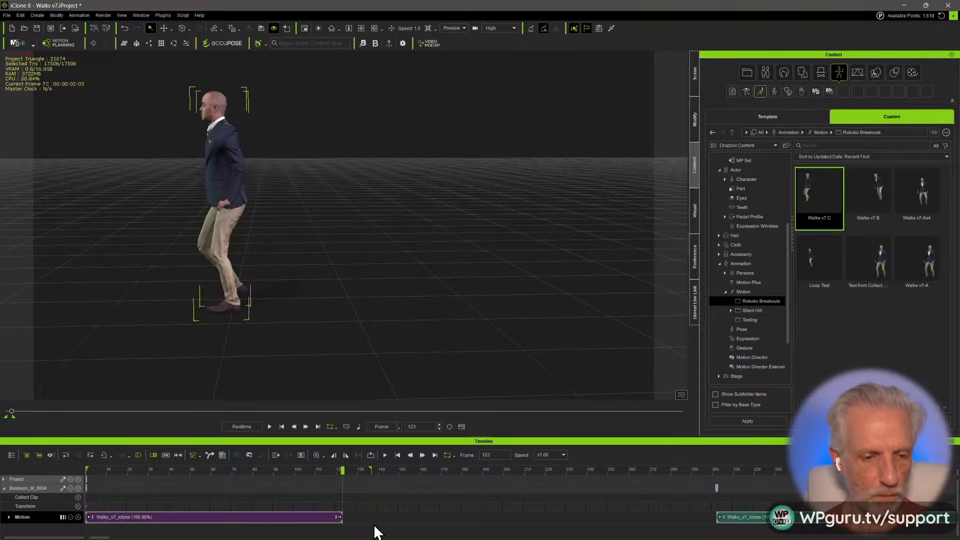
pyautogui.click(318, 516)
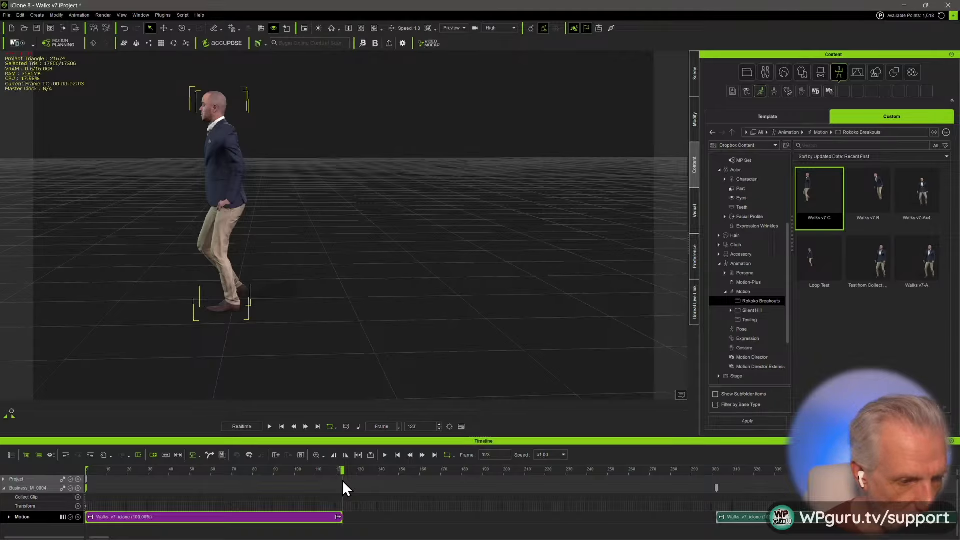
# - Collect the clip's range from frame 0 to 123 and save it as motion "Walks v7 D" in Rokoko Breakouts
pyautogui.moveTo(343, 496); pyautogui.dragTo(49, 495)
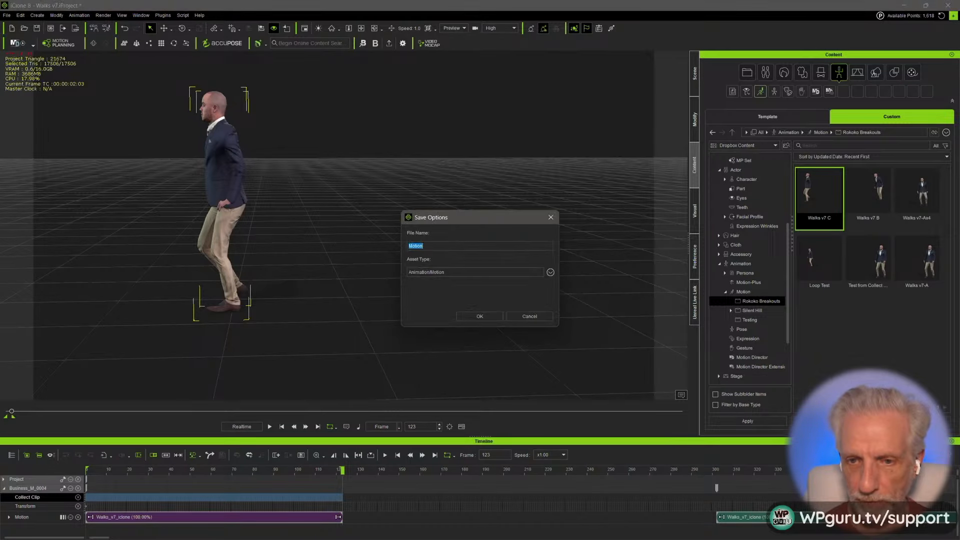
pyautogui.write('Walks v')
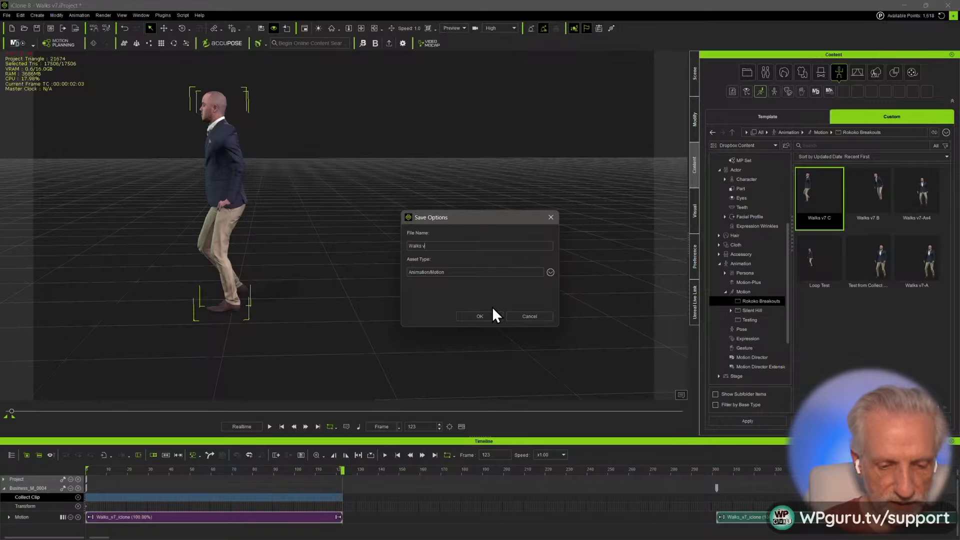
pyautogui.write('7 D')
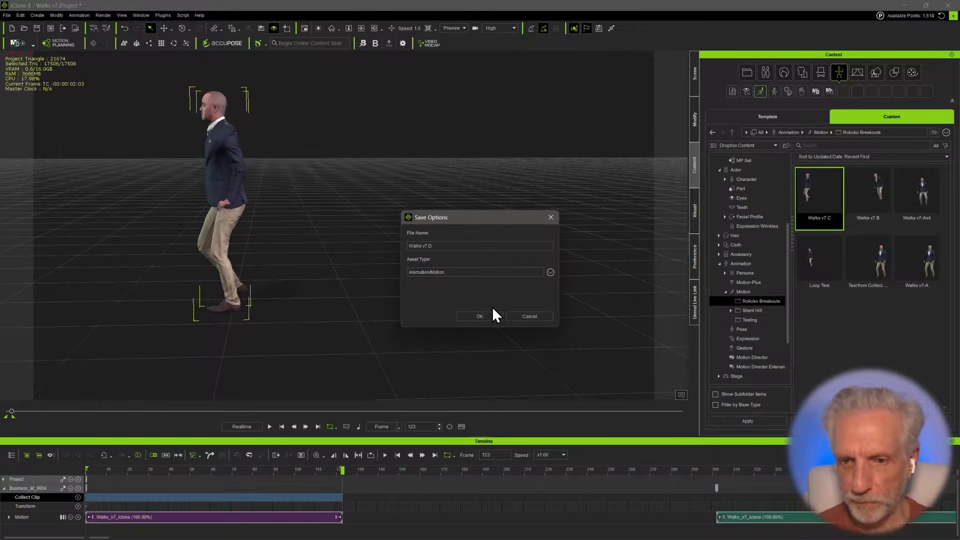
pyautogui.press('Return')
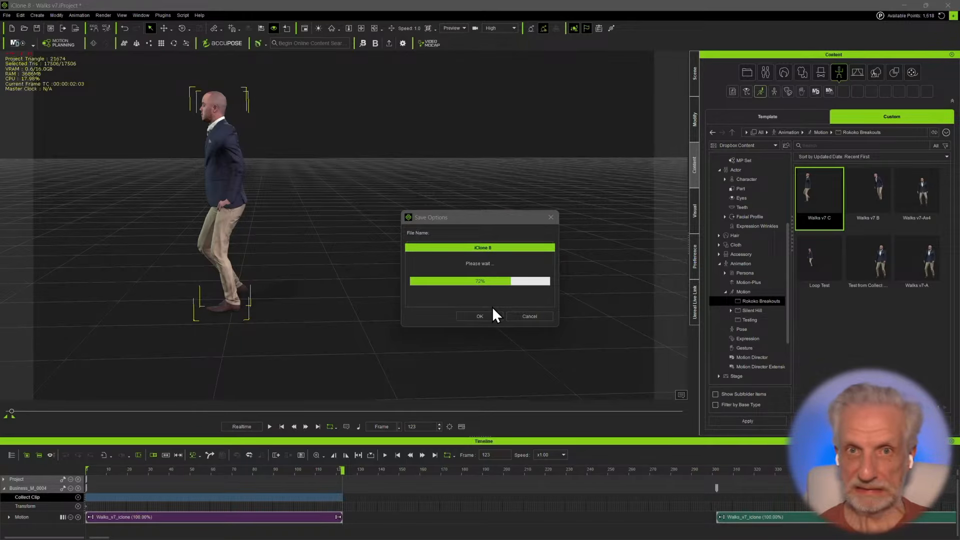
# - Delete the saved walk clip and move the last remaining clip to the start of the timeline
pyautogui.click(278, 518)
pyautogui.press('Delete')
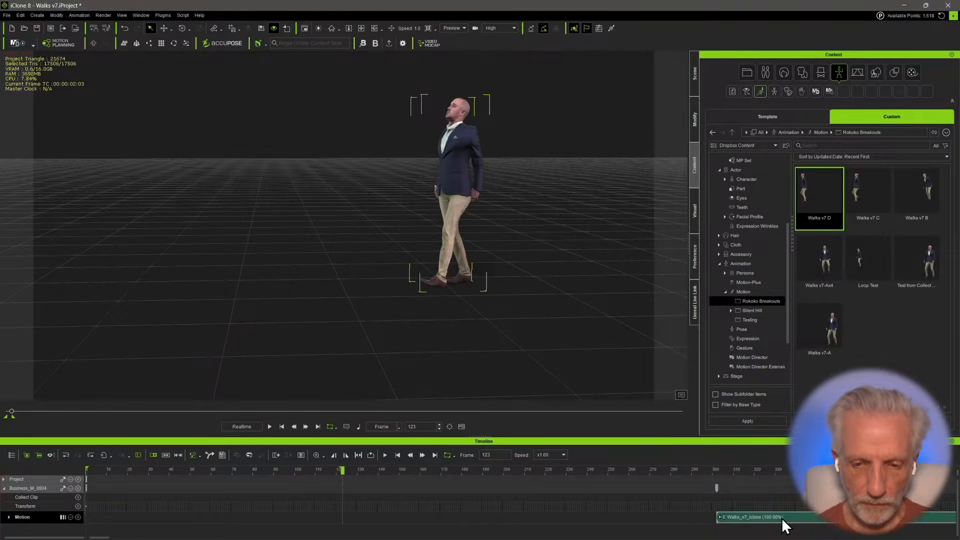
pyautogui.moveTo(780, 517); pyautogui.dragTo(139, 517)
# - Trim the opening off the walk clip at frame 70 and shift the rest back to frame 0
pyautogui.moveTo(164, 471); pyautogui.dragTo(232, 483)
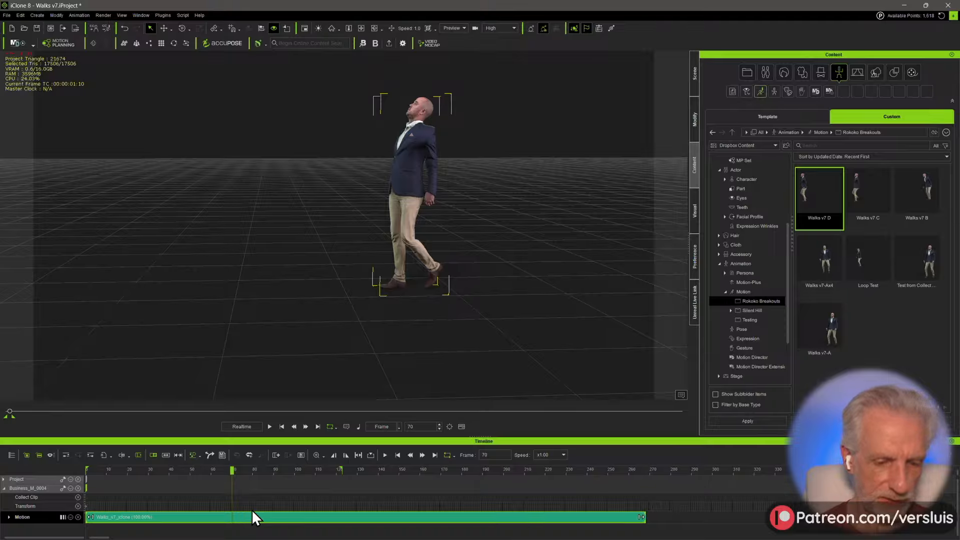
pyautogui.hotkey('ctrl', 'b')
pyautogui.click(201, 516)
pyautogui.press('Delete')
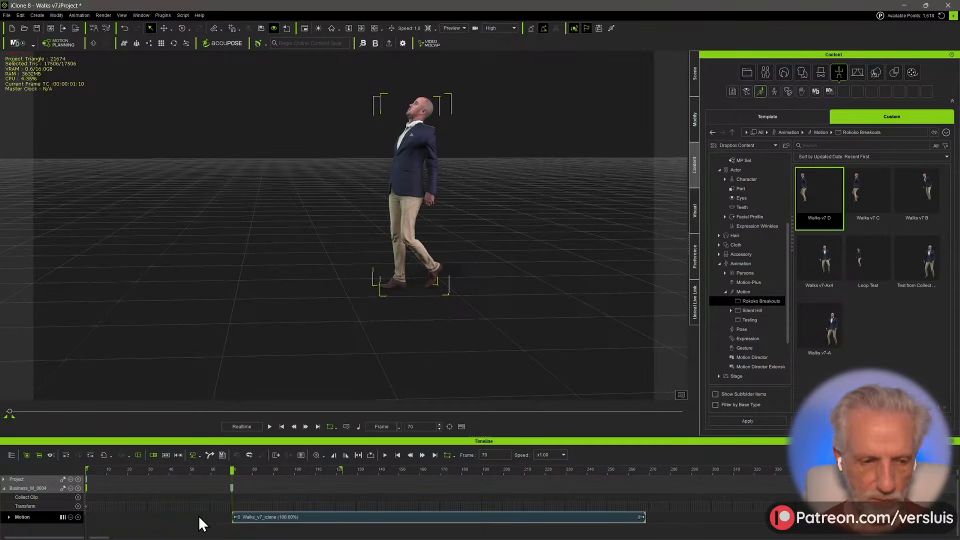
pyautogui.moveTo(280, 517); pyautogui.dragTo(110, 515)
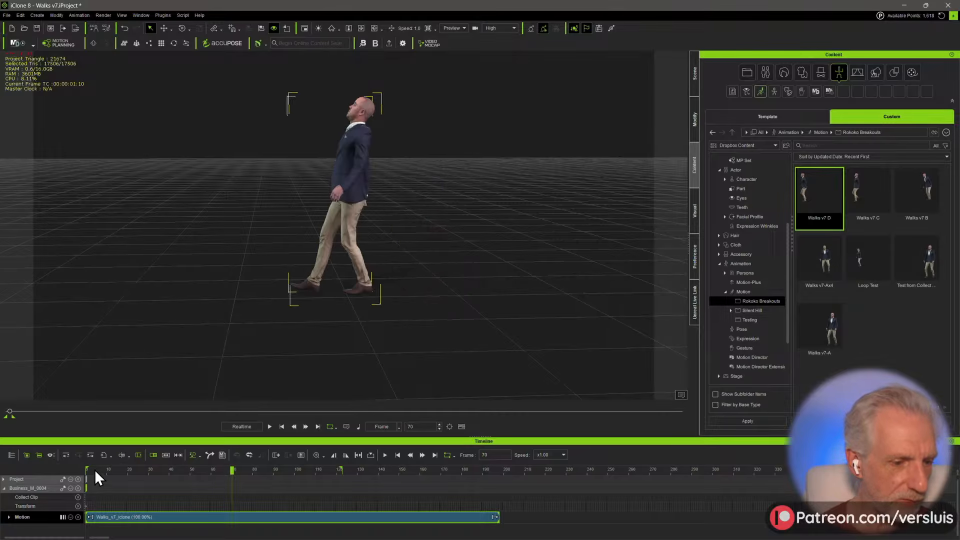
# - Trim the walk clip's end at frame 187 and save its collected range as motion "Walks v7 E" in Rokoko Breakouts
pyautogui.moveTo(94, 470); pyautogui.dragTo(476, 485)
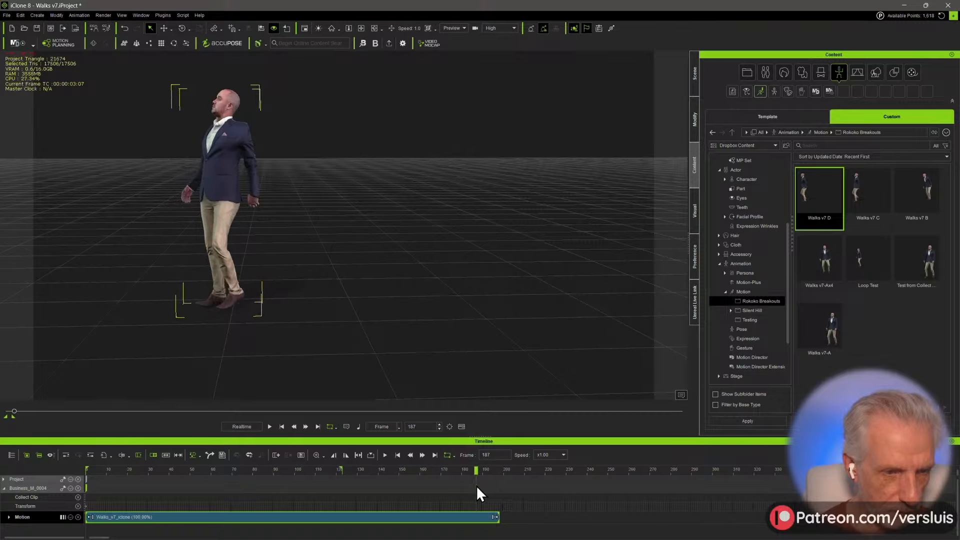
pyautogui.hotkey('ctrl', 'b')
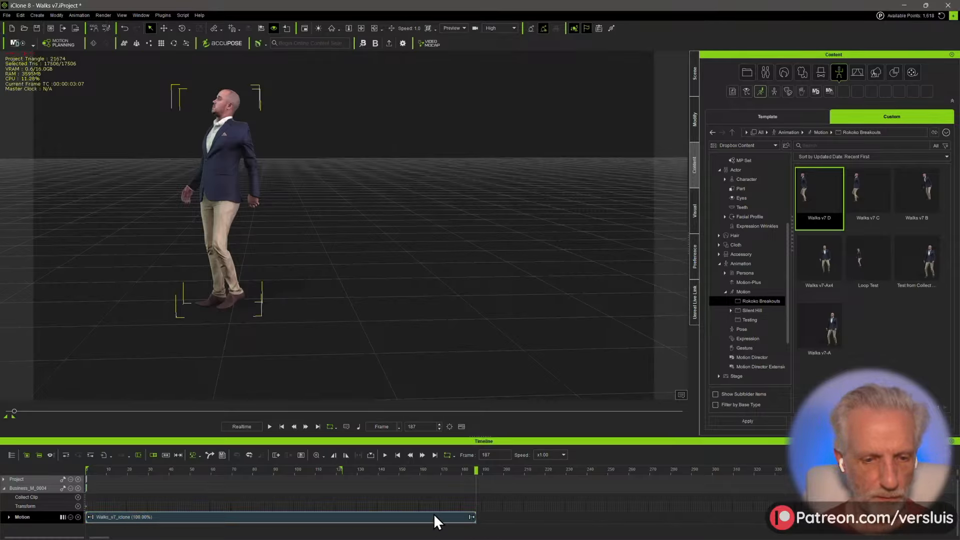
pyautogui.press('Delete')
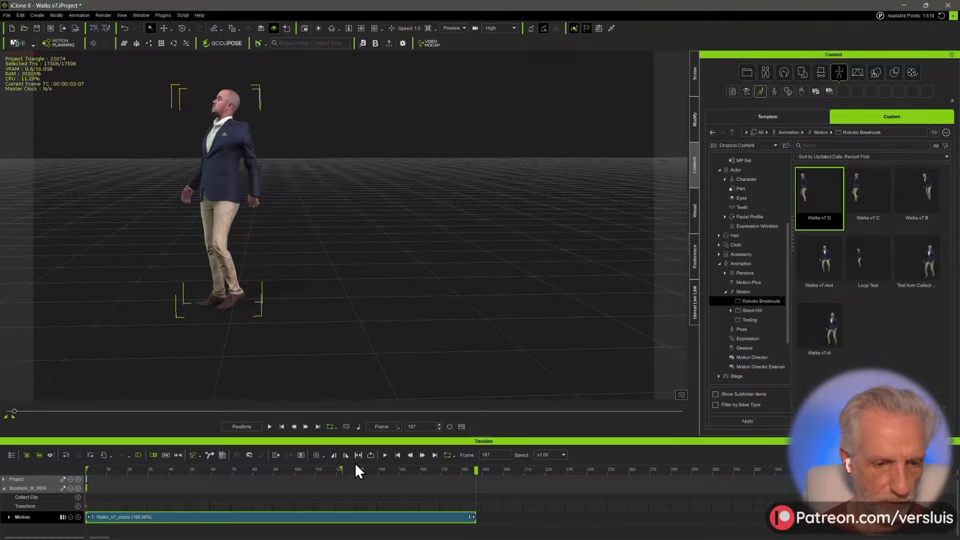
pyautogui.click(476, 497)
pyautogui.moveTo(476, 497); pyautogui.dragTo(87, 497)
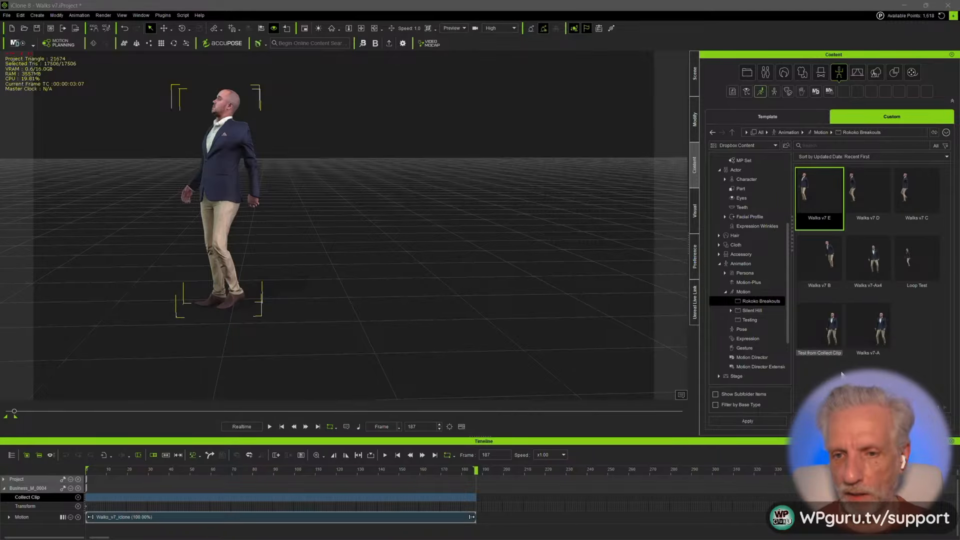
# - Start a new project and add the actor Casual_M_0051 from the Modern People Sampler pack
pyautogui.click(7, 15)
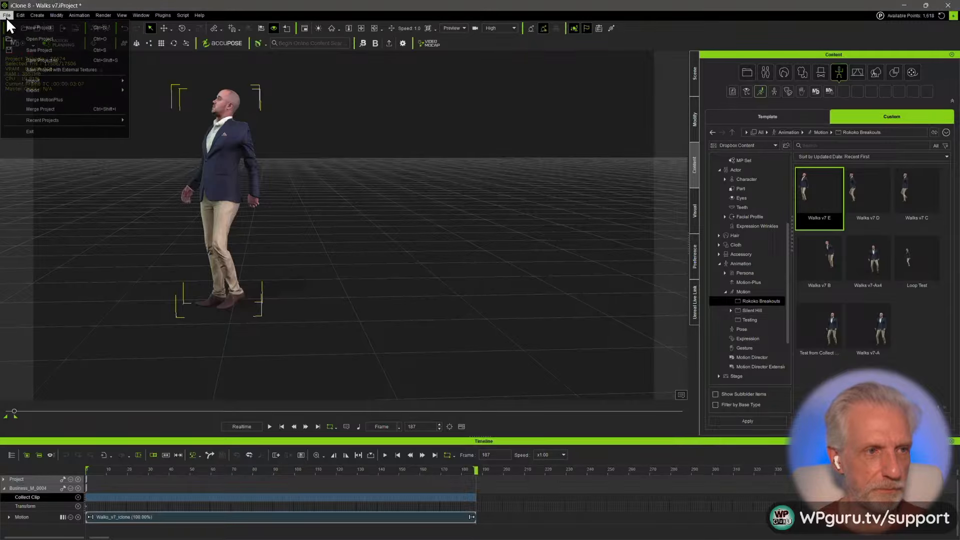
pyautogui.click(17, 24)
pyautogui.click(478, 294)
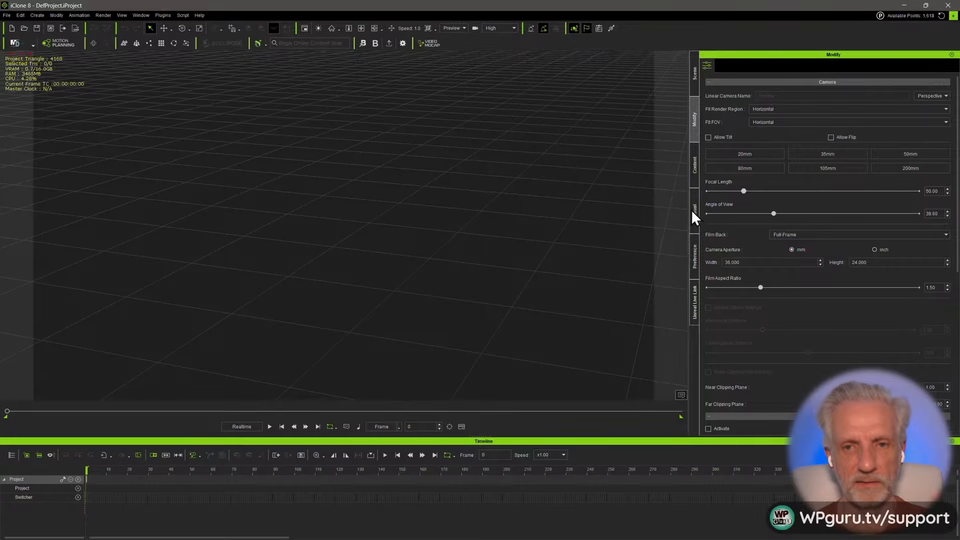
pyautogui.click(693, 157)
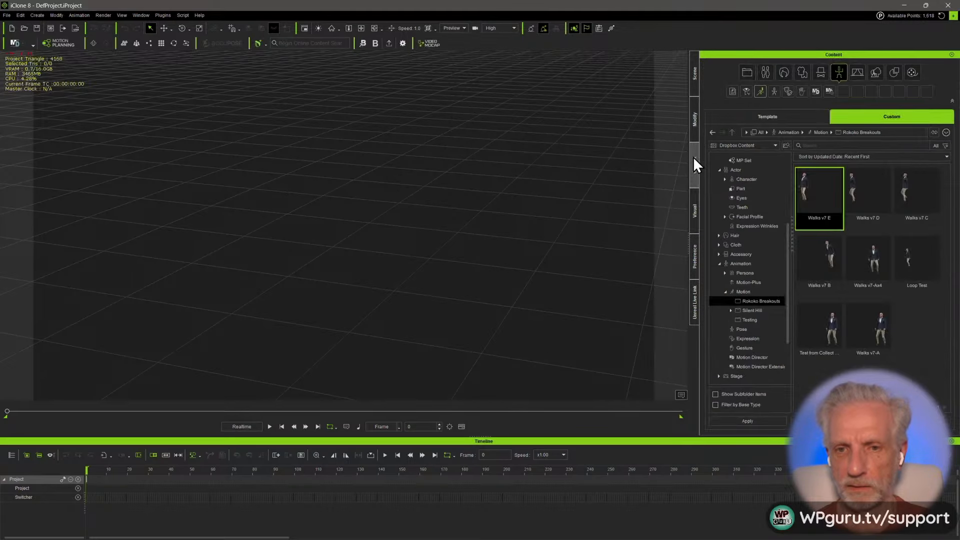
pyautogui.click(781, 122)
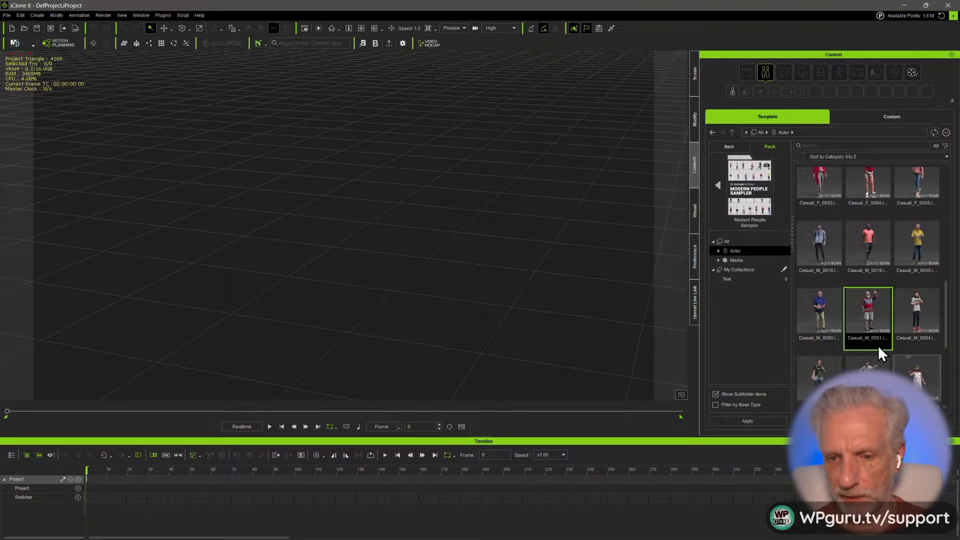
pyautogui.doubleClick(864, 314)
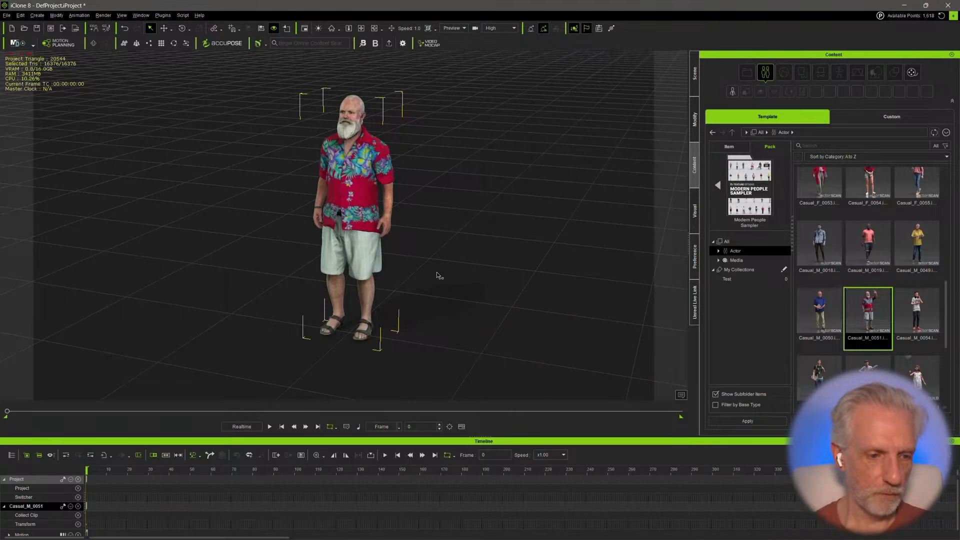
# - Apply the custom motion Walks v7 B from the Rokoko Breakouts folder to the bearded character
pyautogui.click(695, 120)
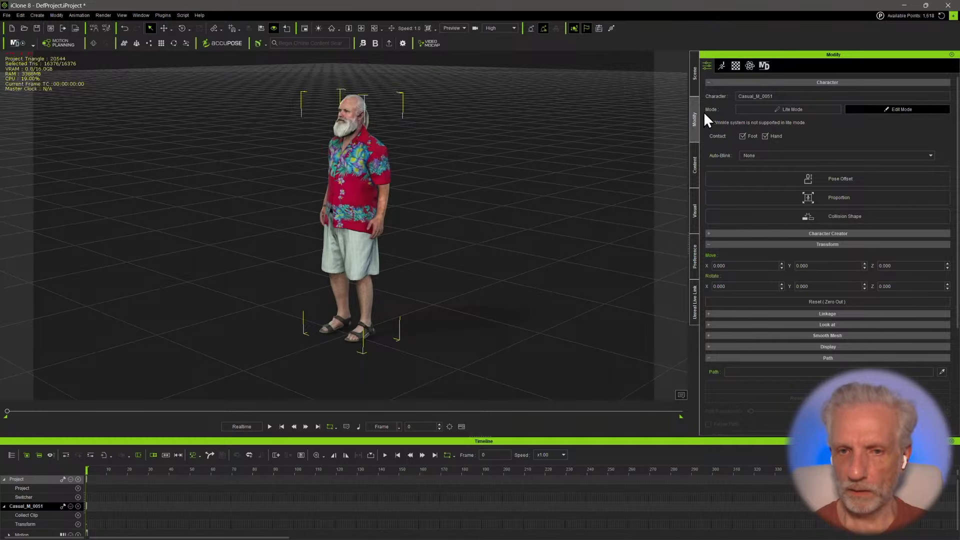
pyautogui.click(694, 150)
pyautogui.click(877, 118)
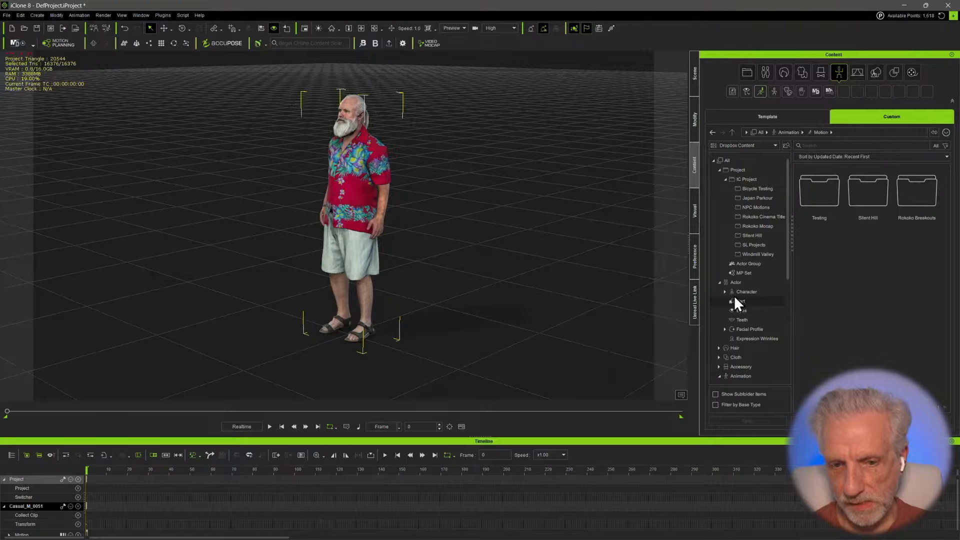
pyautogui.scroll(-3, 754, 310)
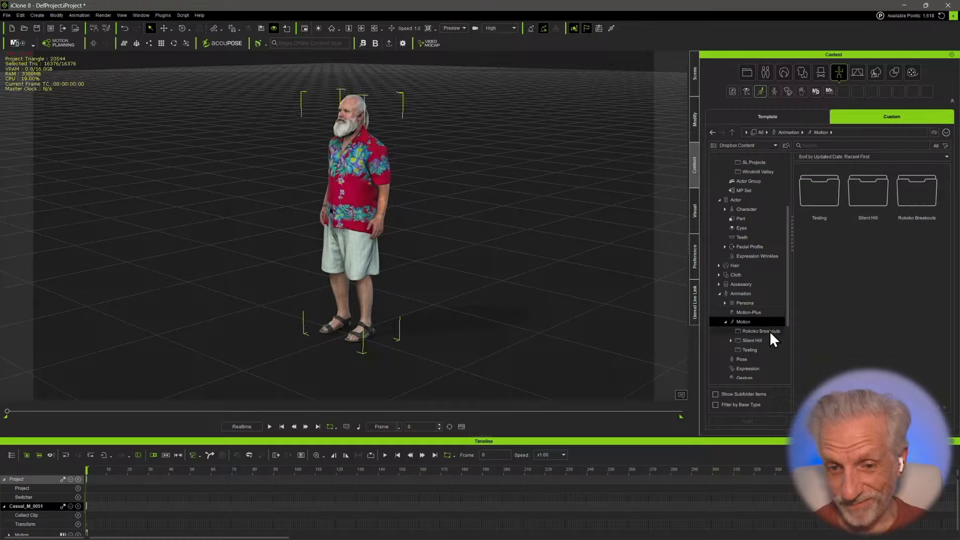
pyautogui.click(760, 331)
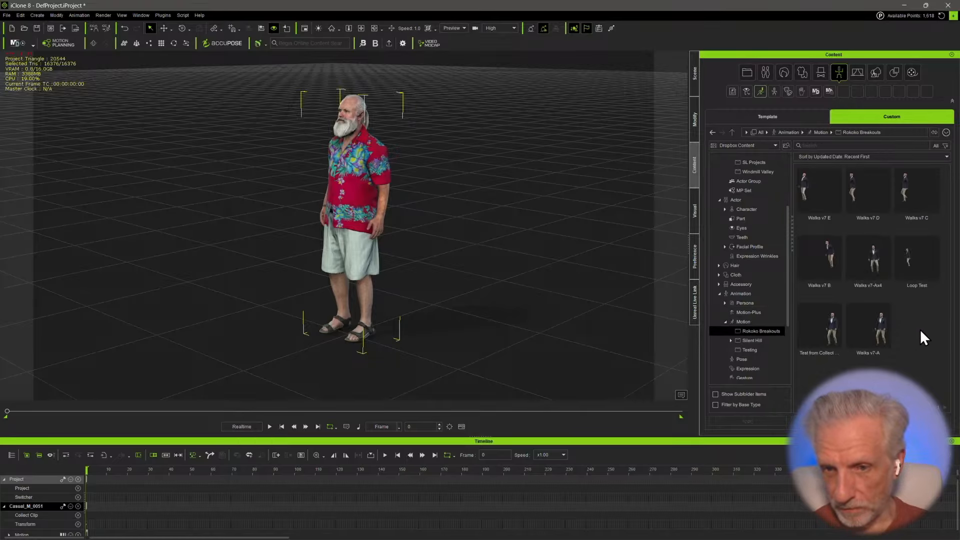
pyautogui.moveTo(827, 266); pyautogui.dragTo(363, 220)
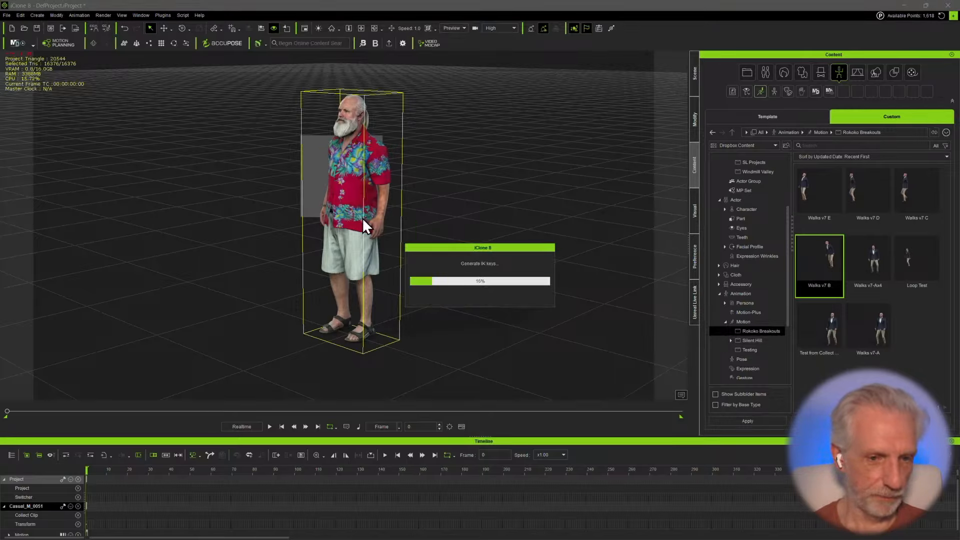
# - Add a second Walks v7 B motion clip at frame 357, directly after the first one
pyautogui.scroll(-5, 398, 502)
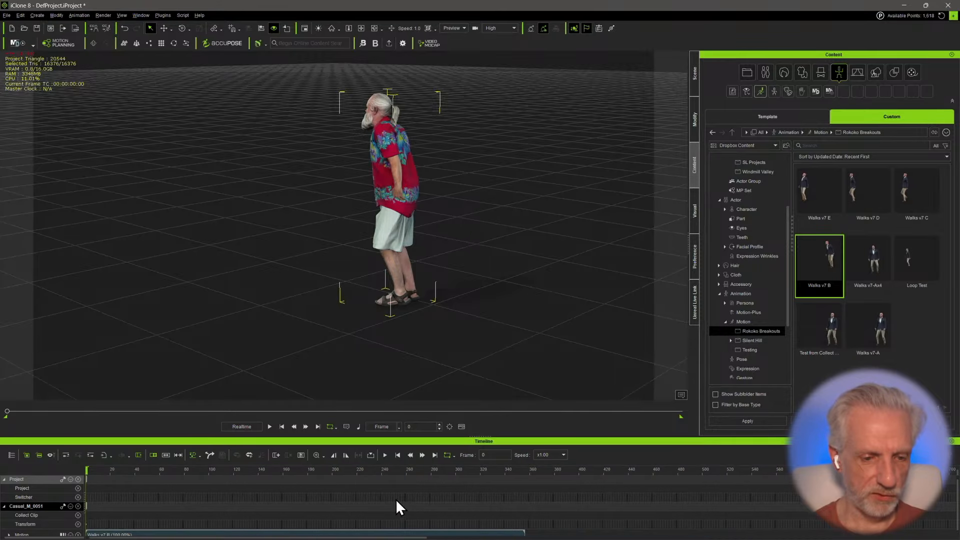
pyautogui.moveTo(146, 472); pyautogui.dragTo(296, 470)
pyautogui.moveTo(225, 280); pyautogui.dragTo(507, 283, button='middle')
pyautogui.moveTo(506, 282); pyautogui.dragTo(589, 289, button='right')
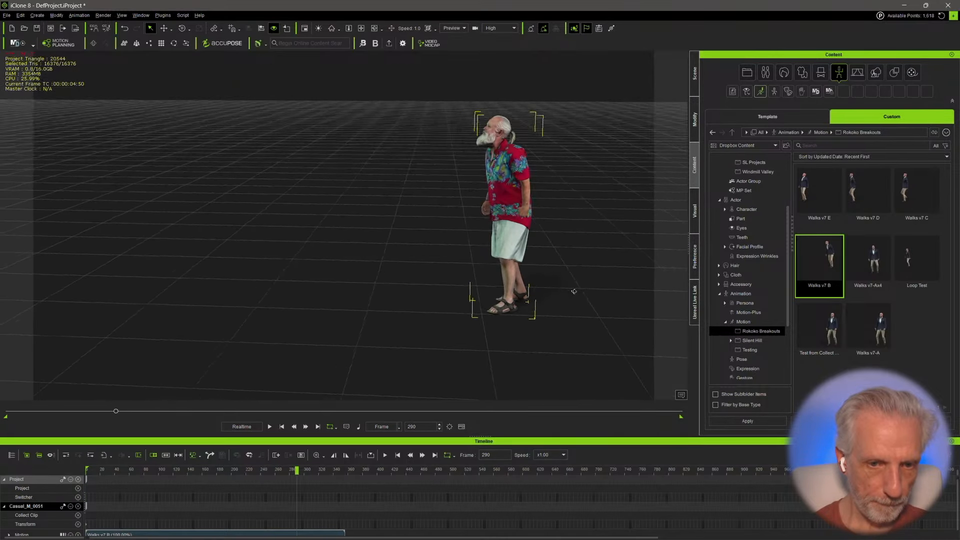
pyautogui.scroll(2, 497, 292)
pyautogui.moveTo(497, 292); pyautogui.dragTo(455, 278, button='middle')
pyautogui.moveTo(454, 278); pyautogui.dragTo(463, 272, button='right')
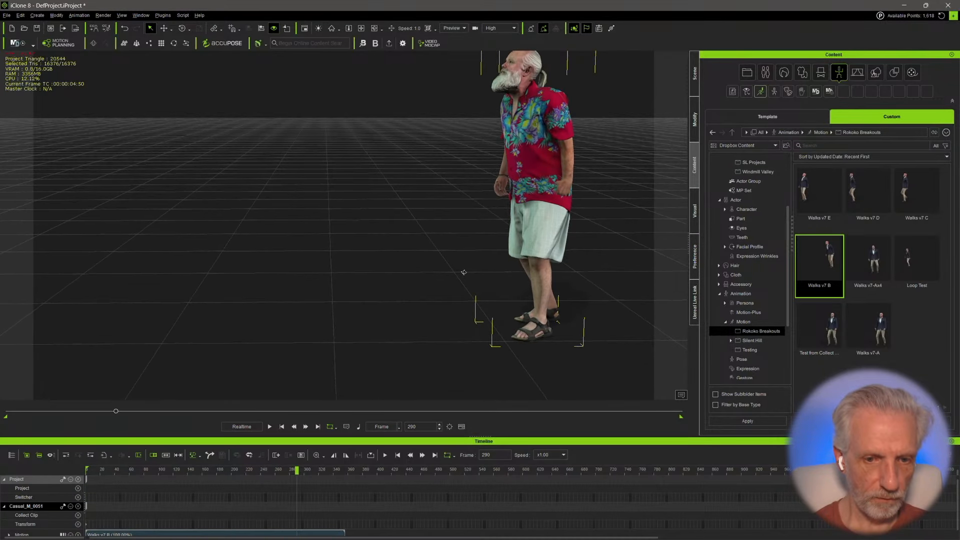
pyautogui.scroll(-2, 463, 273)
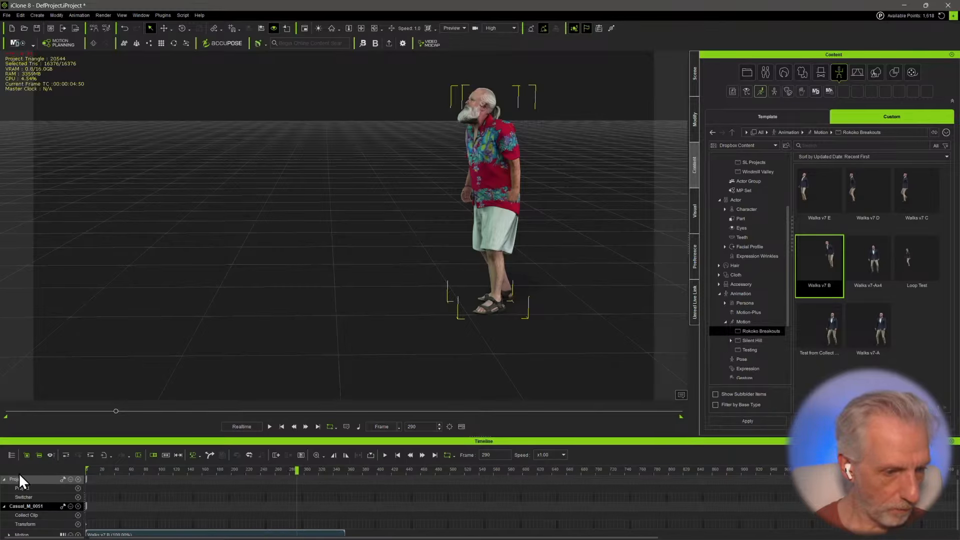
pyautogui.click(4, 479)
pyautogui.moveTo(310, 470); pyautogui.dragTo(346, 475)
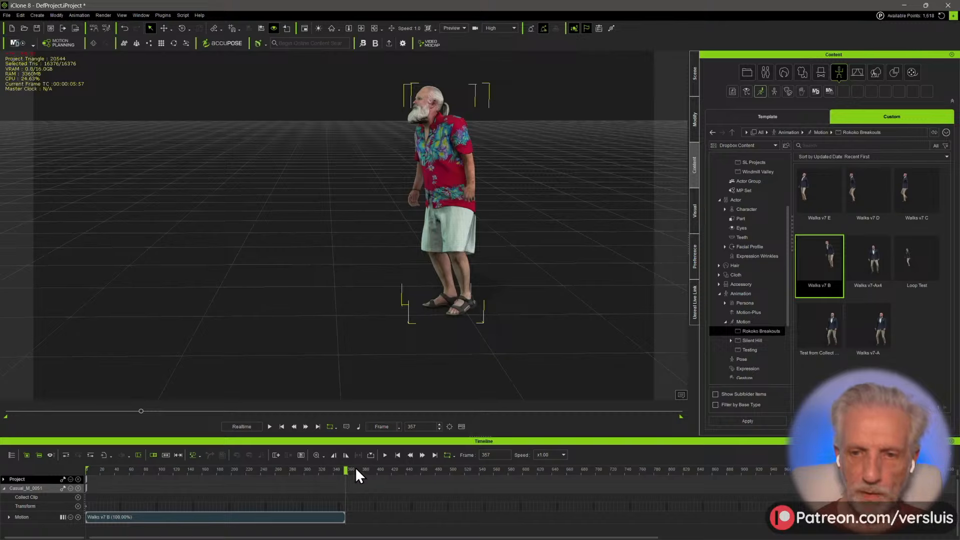
pyautogui.moveTo(559, 209); pyautogui.dragTo(461, 188)
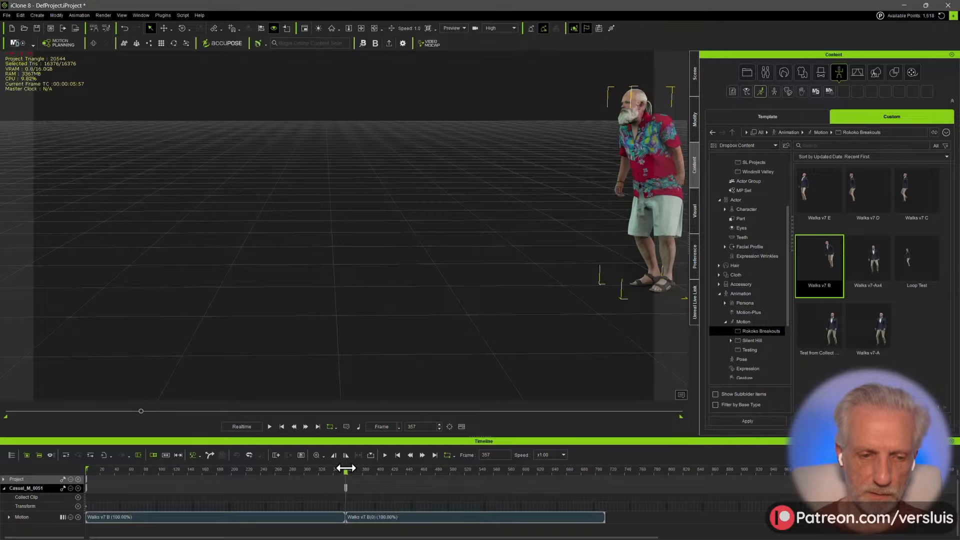
# - Align the second Walks v7 B clip to the first by the right foot at frame 405
pyautogui.moveTo(345, 468); pyautogui.dragTo(380, 470)
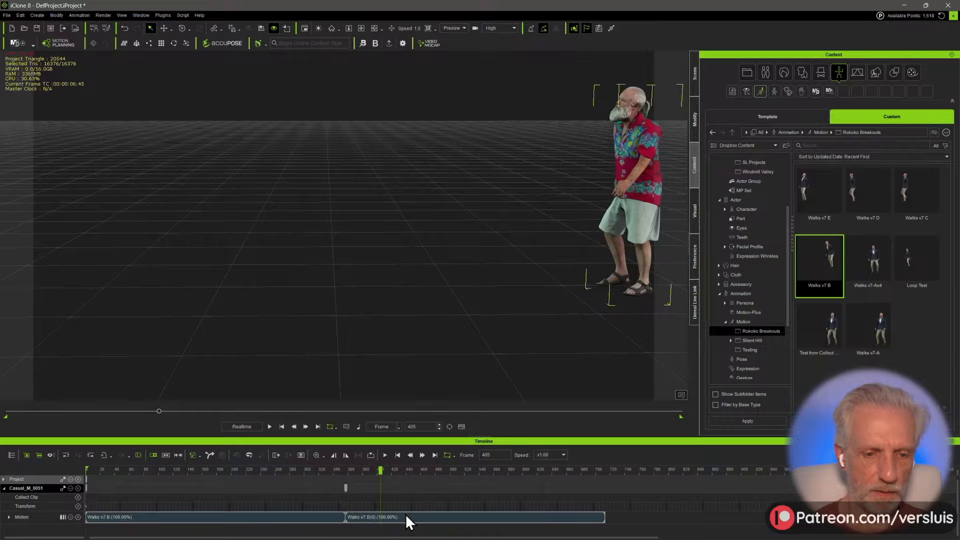
pyautogui.rightClick(406, 514)
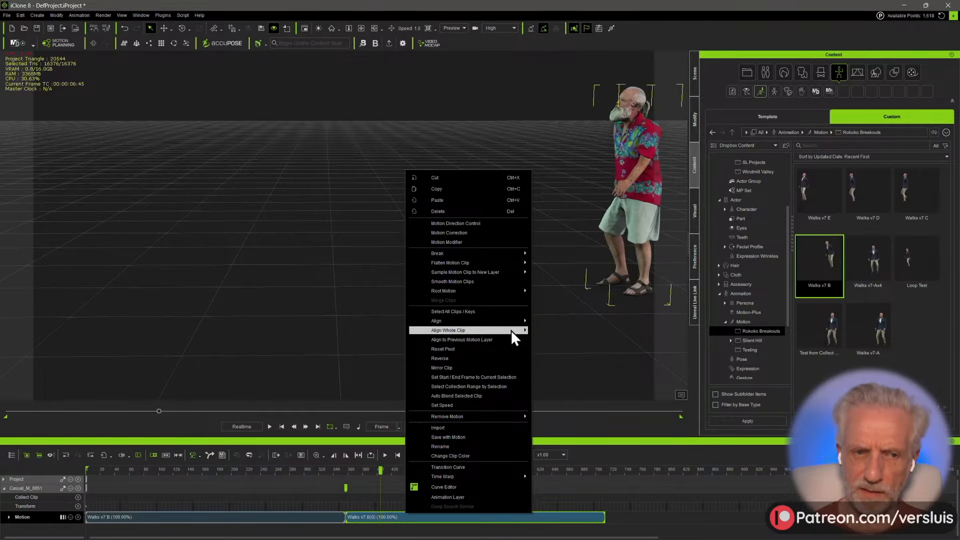
pyautogui.moveTo(515, 322)
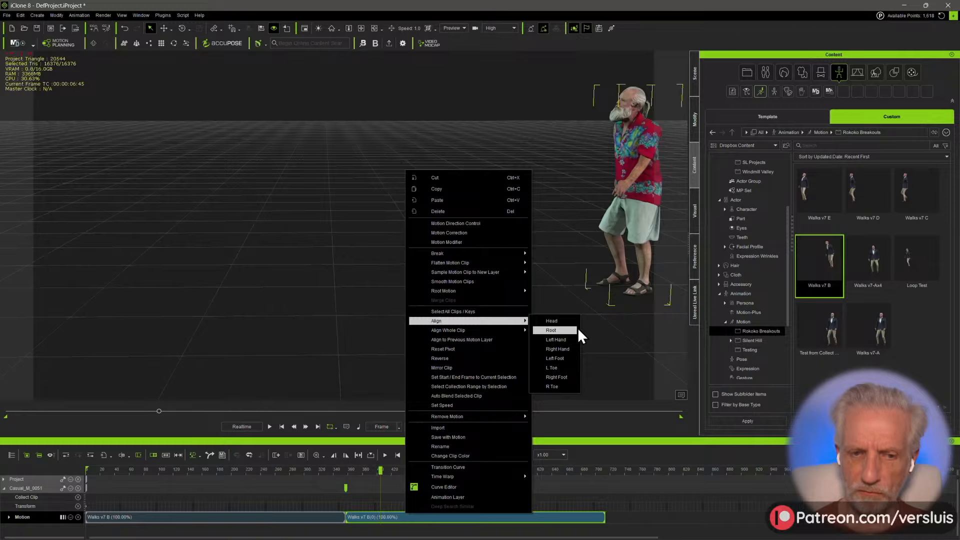
pyautogui.click(569, 374)
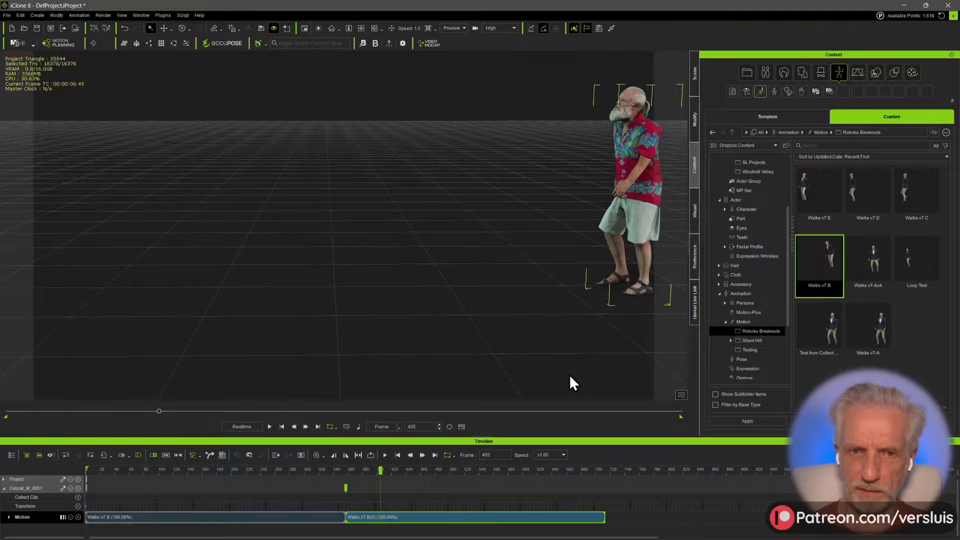
# - Play back the walk repeatedly from before the join to check the transition between the two clips
pyautogui.moveTo(379, 469); pyautogui.dragTo(304, 466)
pyautogui.press('space')
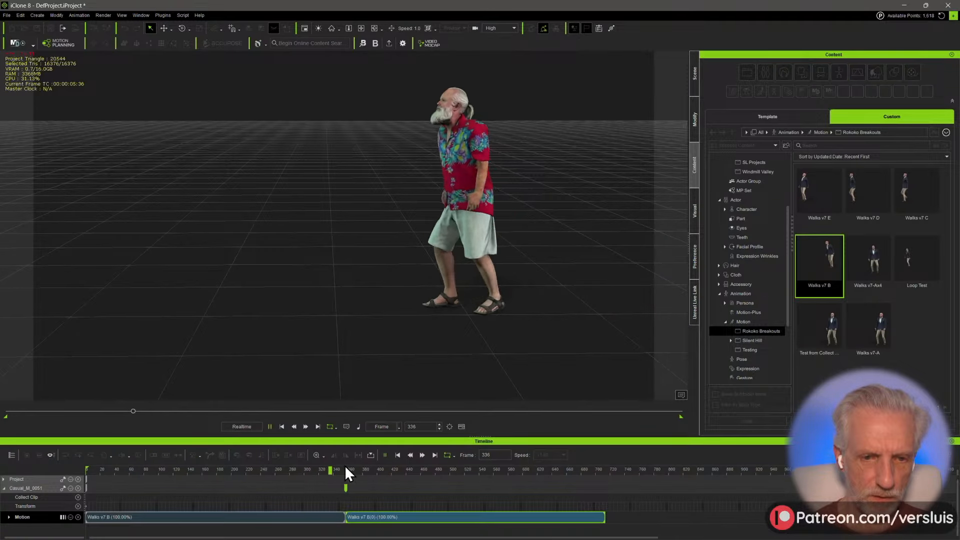
pyautogui.press('space')
pyautogui.click(311, 468)
pyautogui.press('space')
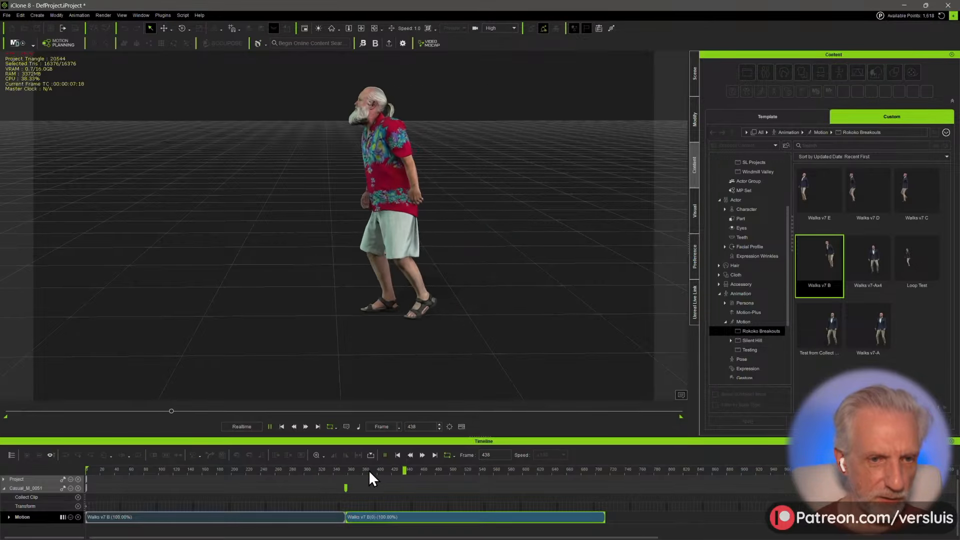
pyautogui.press('space')
pyautogui.click(294, 469)
pyautogui.press('space')
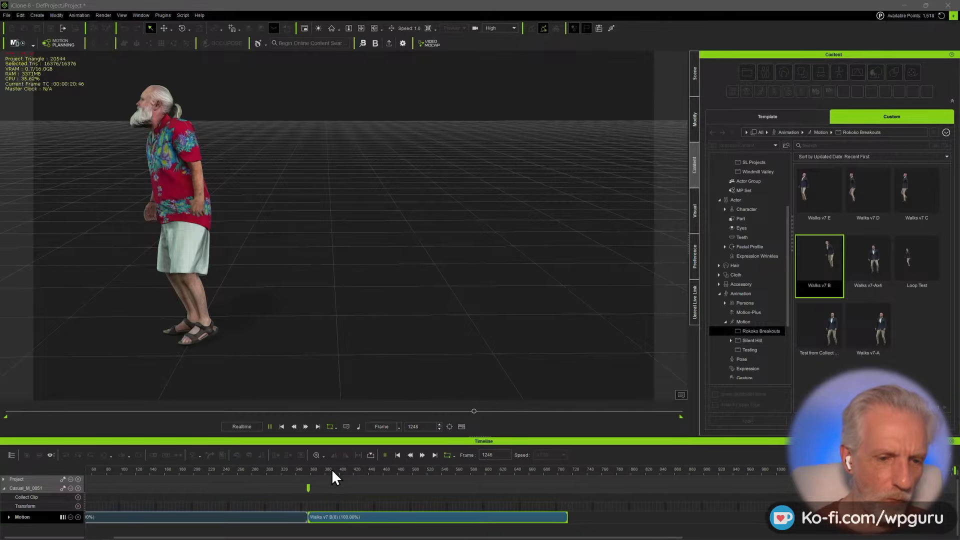
# - Stop the playback and blend the first two Walks v7 B clips with a transition across their join
pyautogui.click(385, 454)
pyautogui.click(218, 482)
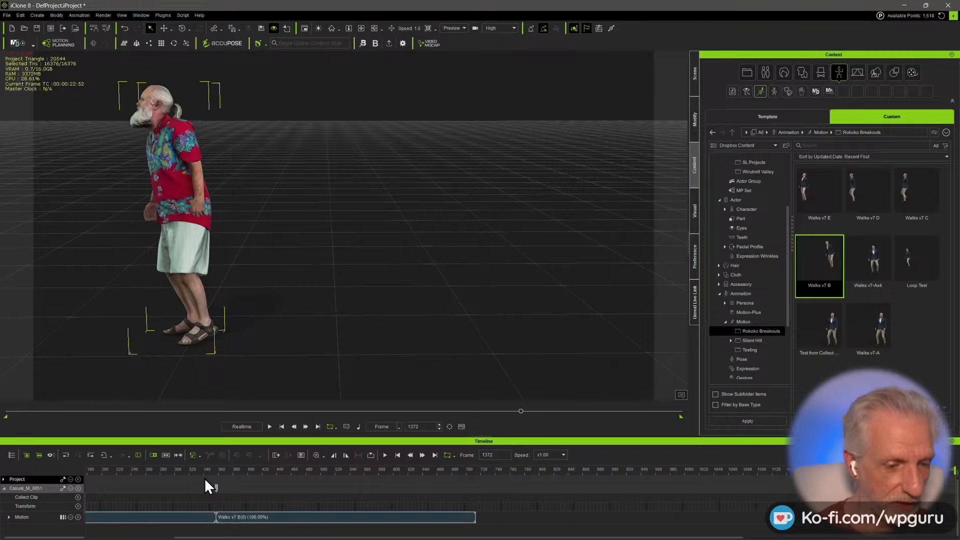
pyautogui.scroll(2, 205, 479)
pyautogui.scroll(-3, 205, 478)
pyautogui.moveTo(263, 469); pyautogui.dragTo(268, 469)
pyautogui.scroll(4, 266, 491)
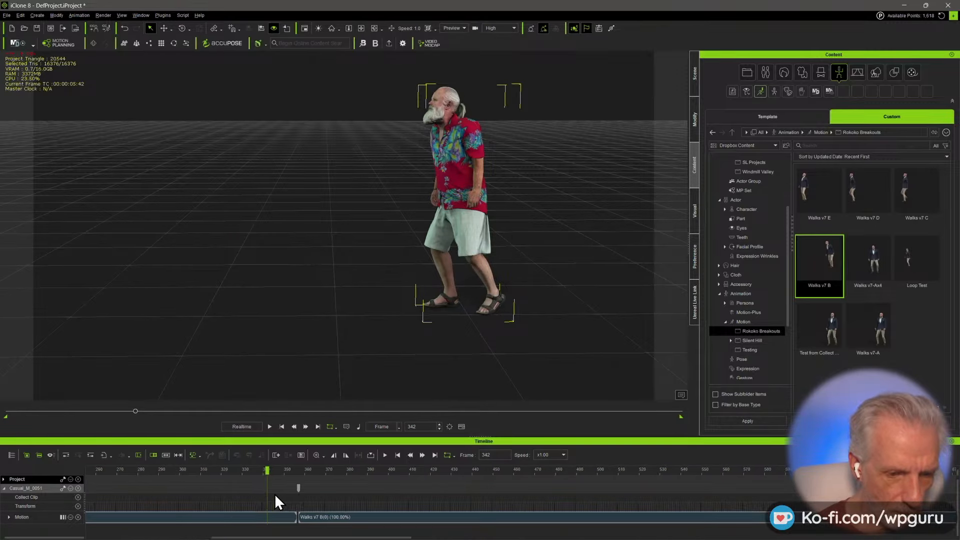
pyautogui.click(383, 520)
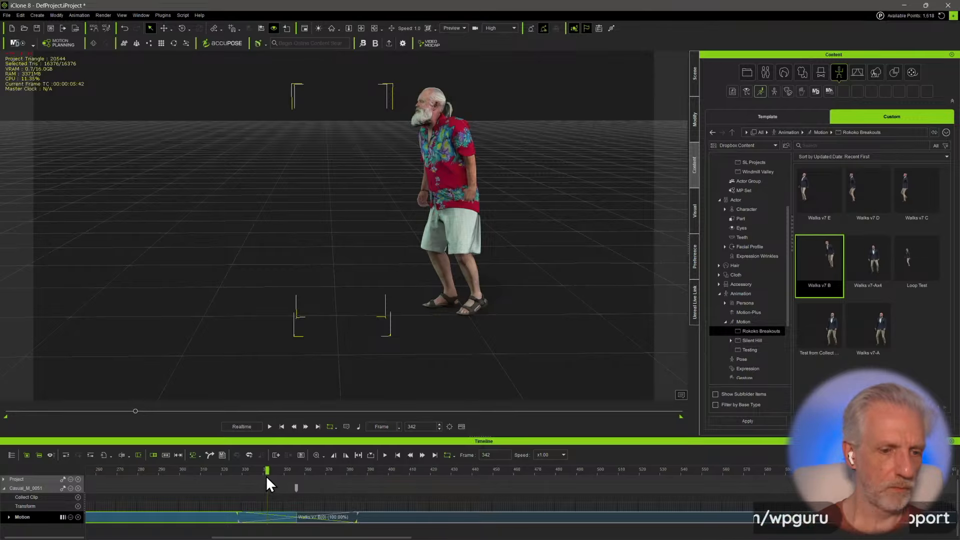
# - Play back the walk from before the blended join and view the character from a different angle
pyautogui.moveTo(266, 474); pyautogui.dragTo(212, 472)
pyautogui.press('space')
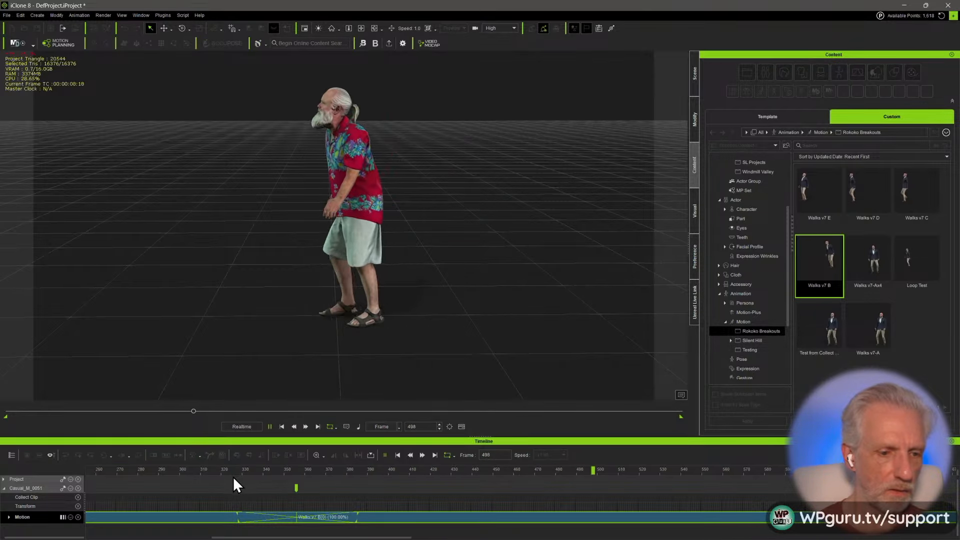
pyautogui.press('space')
pyautogui.moveTo(411, 252); pyautogui.dragTo(296, 244, button='right')
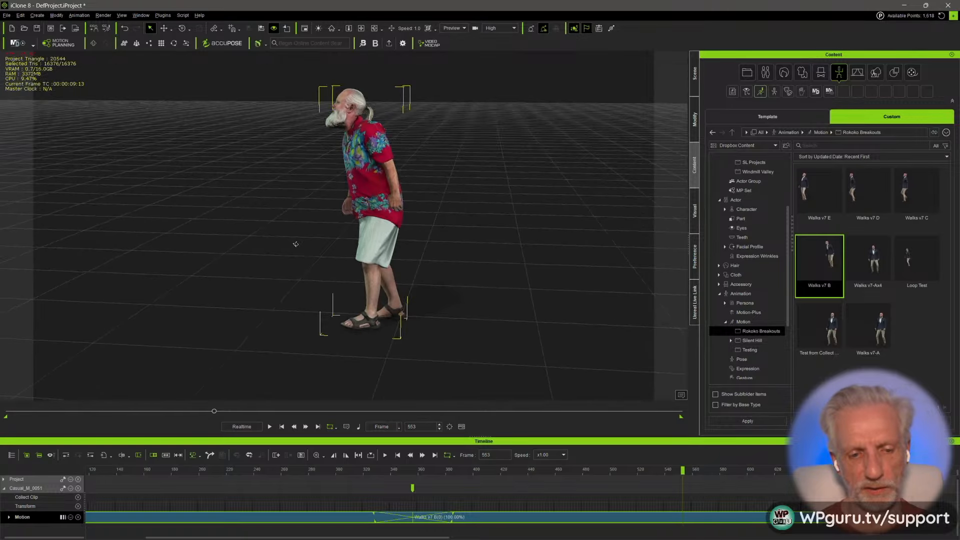
pyautogui.scroll(-3, 362, 308)
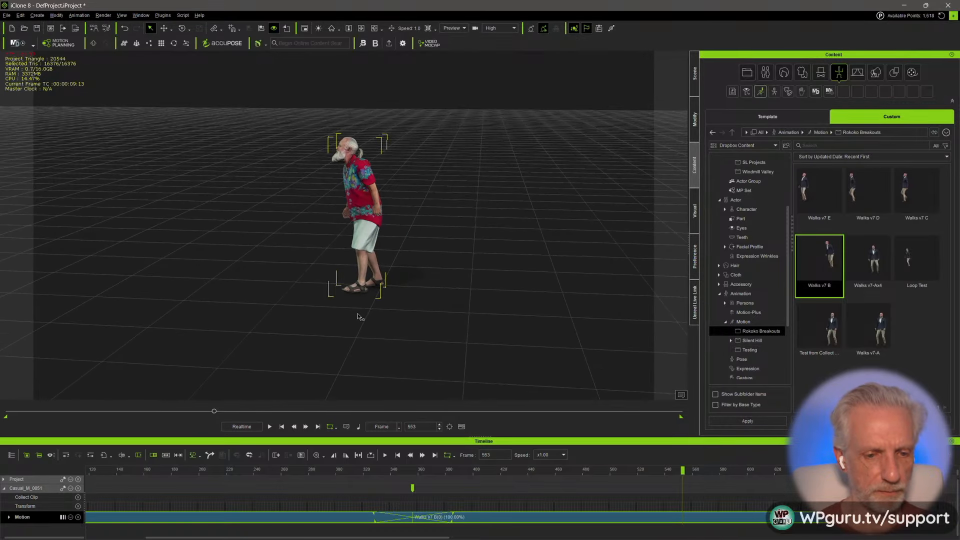
pyautogui.scroll(-3, 434, 472)
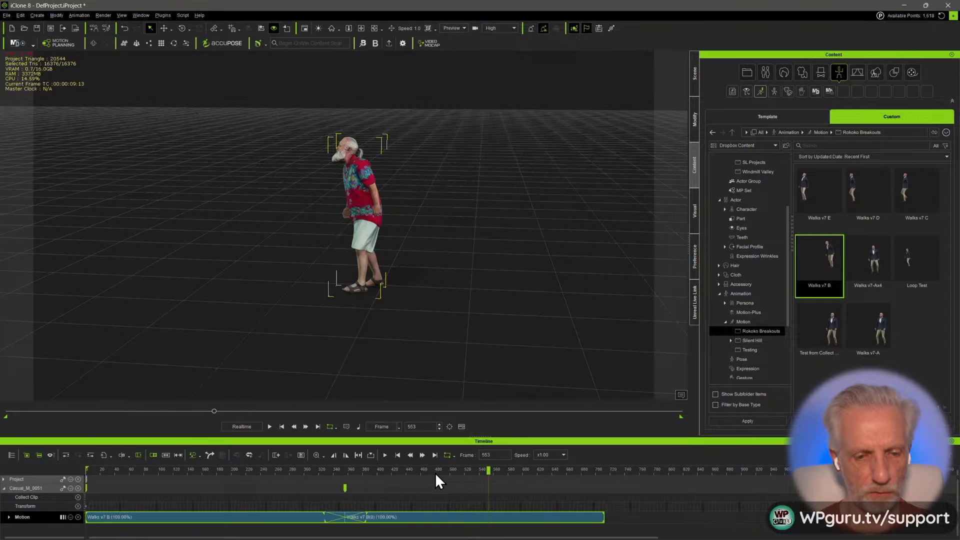
# - Add a third Walks v7 B motion clip at frame 712, directly after the second one
pyautogui.moveTo(486, 473); pyautogui.dragTo(605, 470)
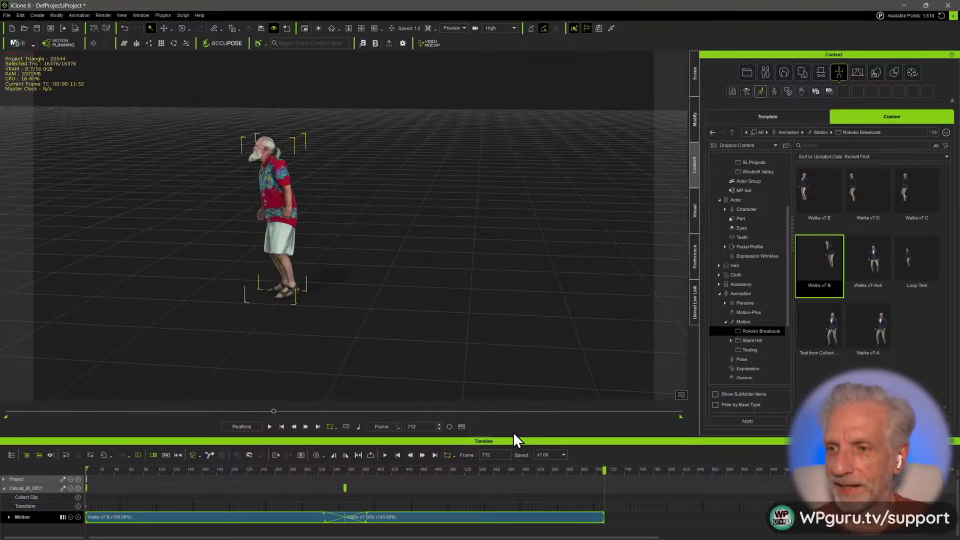
pyautogui.scroll(3, 495, 315)
pyautogui.moveTo(458, 304); pyautogui.dragTo(622, 294, button='middle')
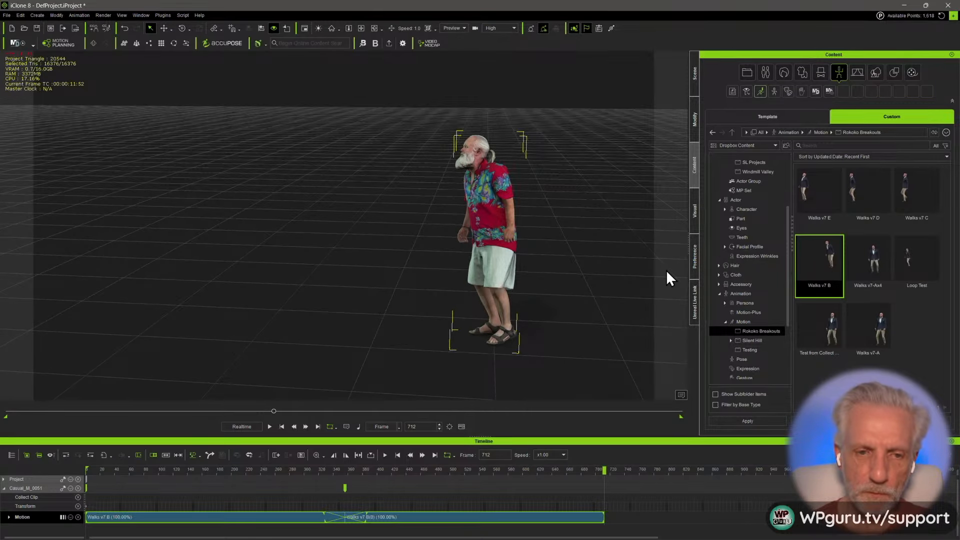
pyautogui.moveTo(667, 271); pyautogui.dragTo(502, 245)
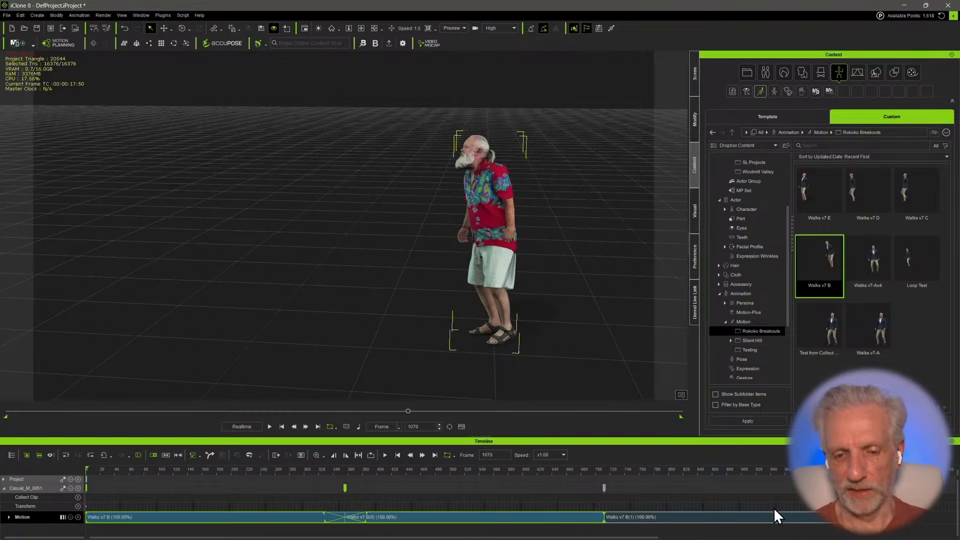
# - Add a fourth Walks v7 B clip at frame 1070 and a fifth at frame 1426, continuing the sequence
pyautogui.click(783, 513)
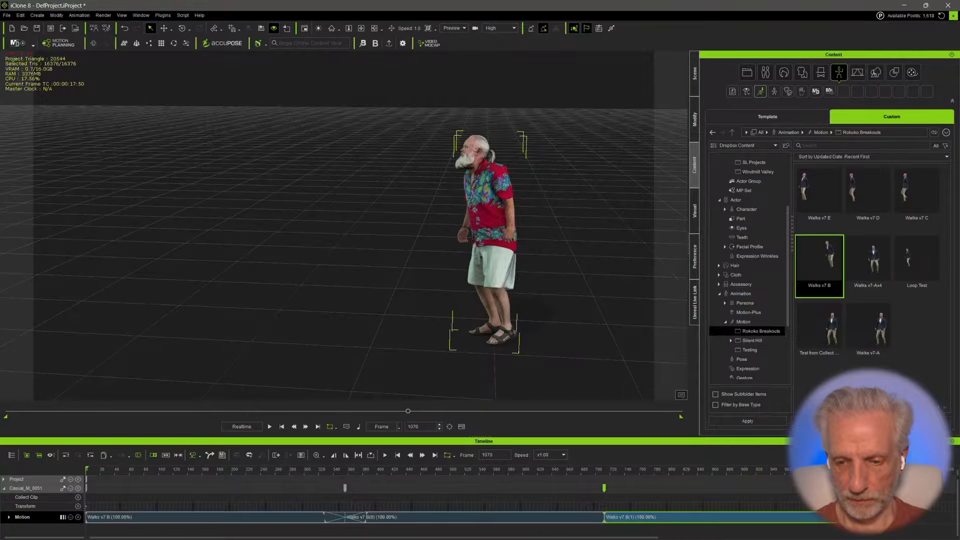
pyautogui.hotkey('ctrl', 'v')
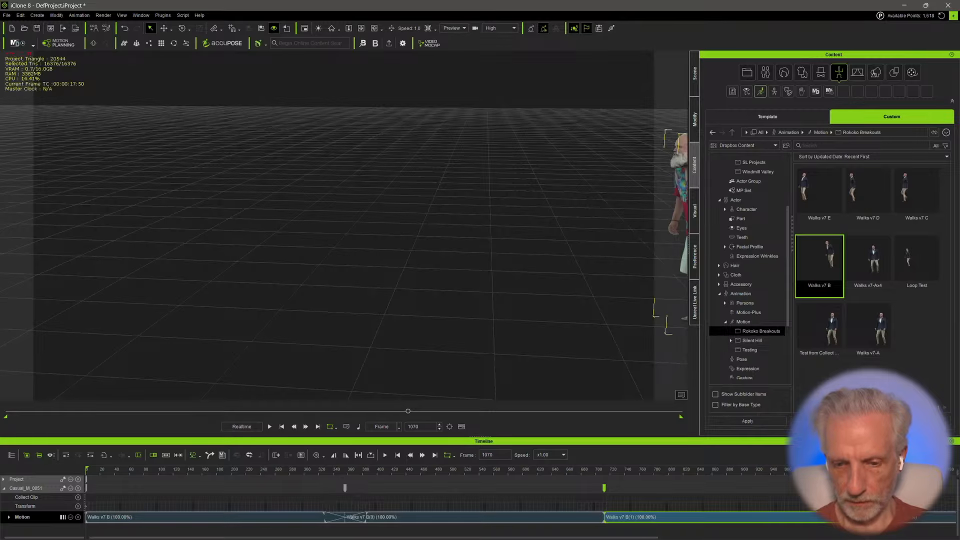
pyautogui.click(890, 517)
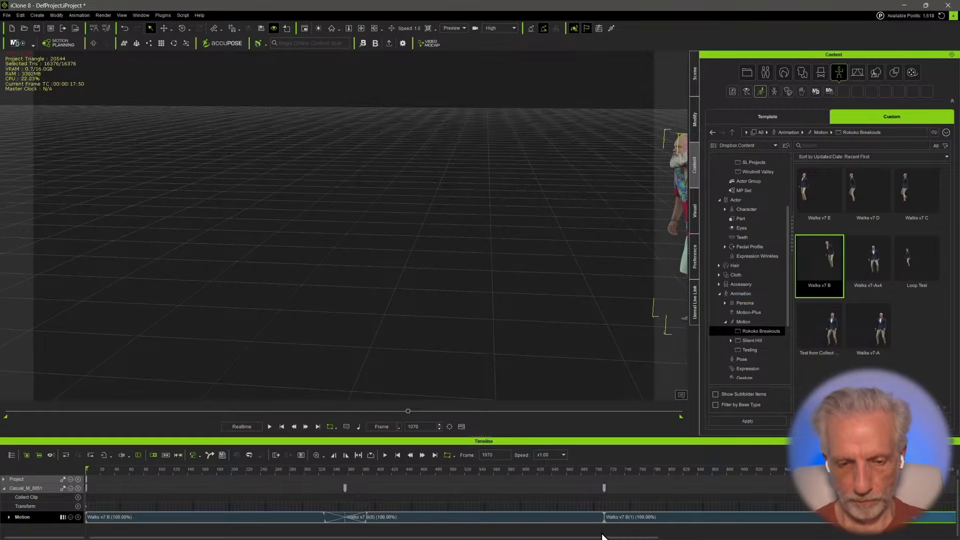
pyautogui.moveTo(618, 537); pyautogui.dragTo(894, 536)
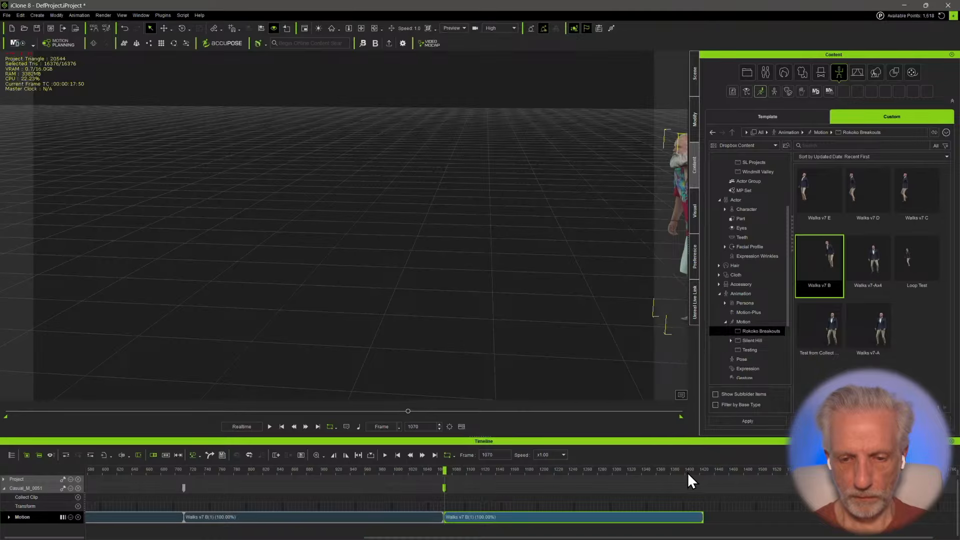
pyautogui.click(704, 470)
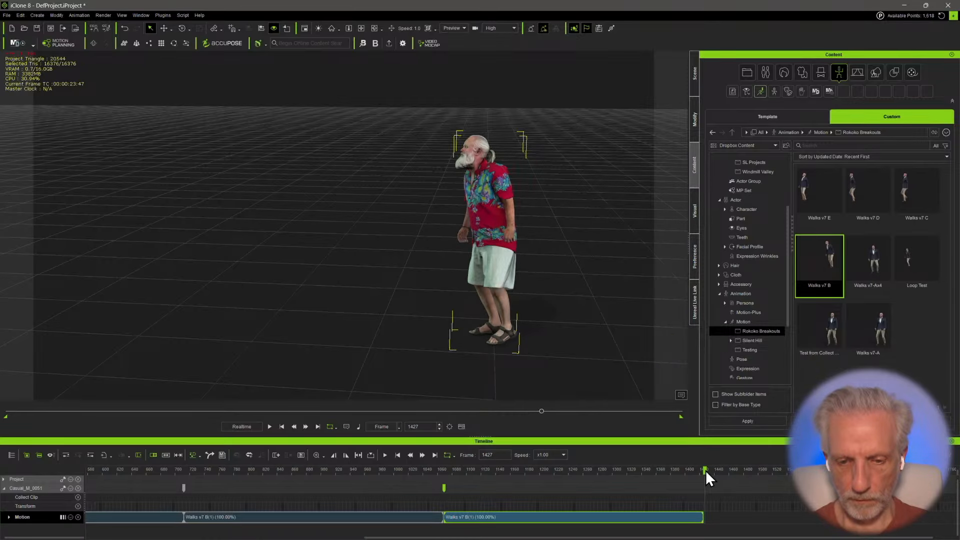
pyautogui.moveTo(706, 470); pyautogui.dragTo(705, 470)
pyautogui.hotkey('ctrl', 'v')
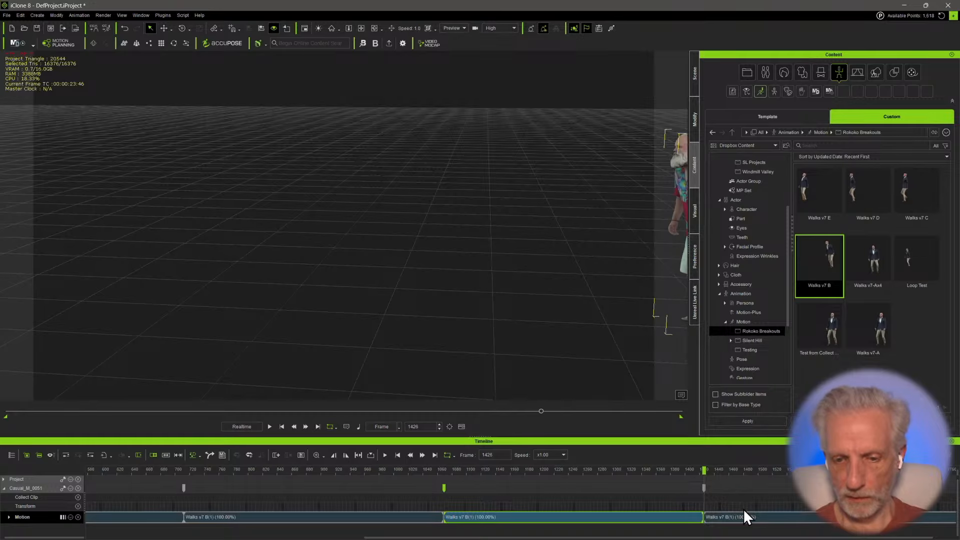
pyautogui.scroll(-2, 744, 510)
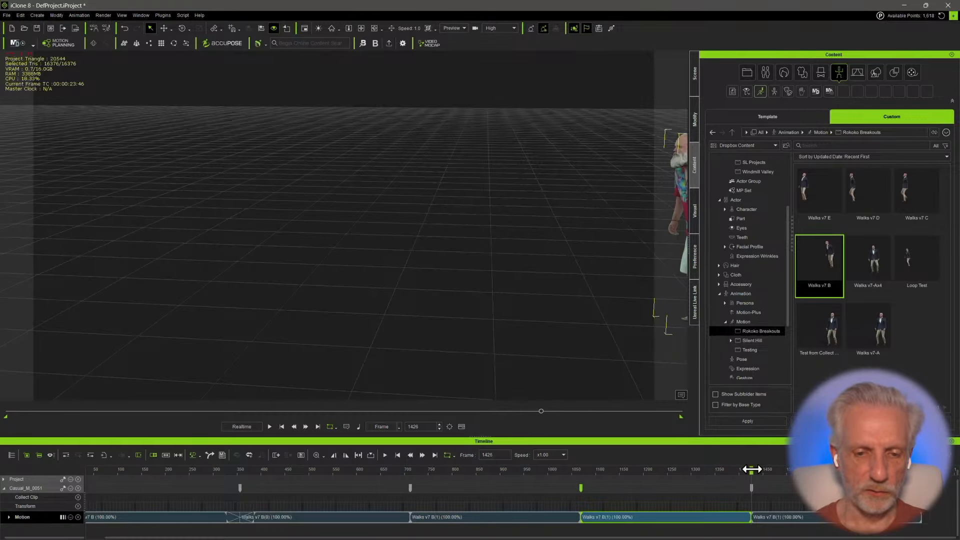
# - Blend the second and third Walks v7 B clips with a transition across their join
pyautogui.moveTo(752, 469); pyautogui.dragTo(749, 469)
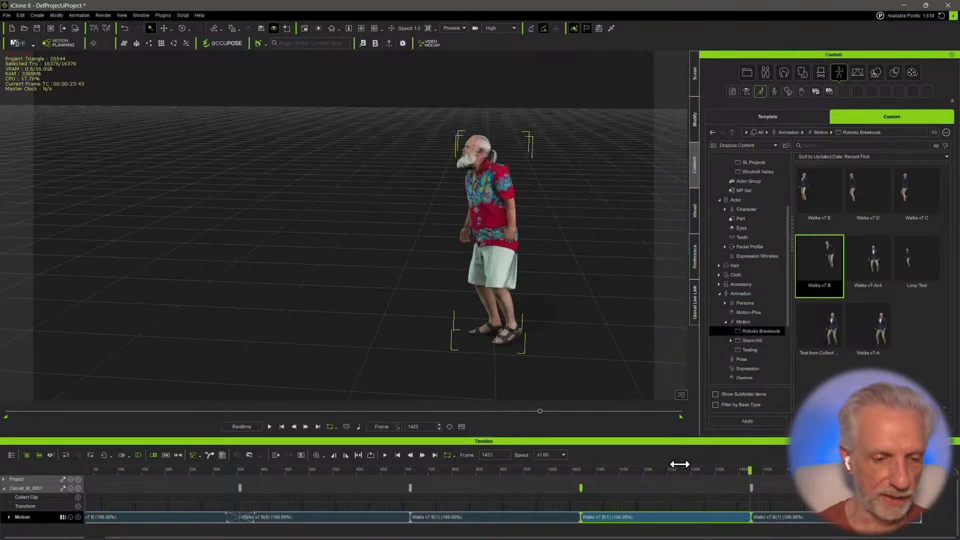
pyautogui.moveTo(680, 464); pyautogui.dragTo(394, 469)
pyautogui.scroll(5, 400, 470)
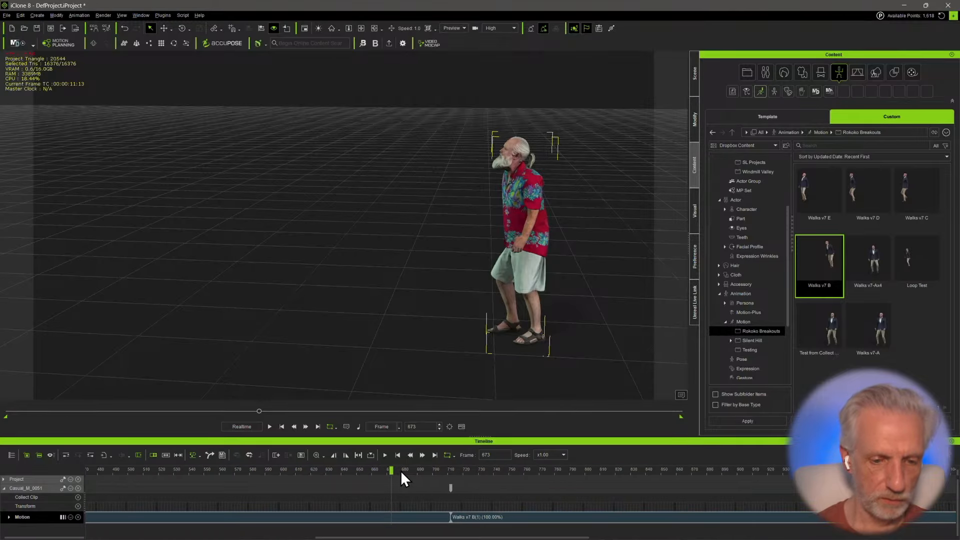
pyautogui.scroll(2, 400, 470)
pyautogui.click(474, 512)
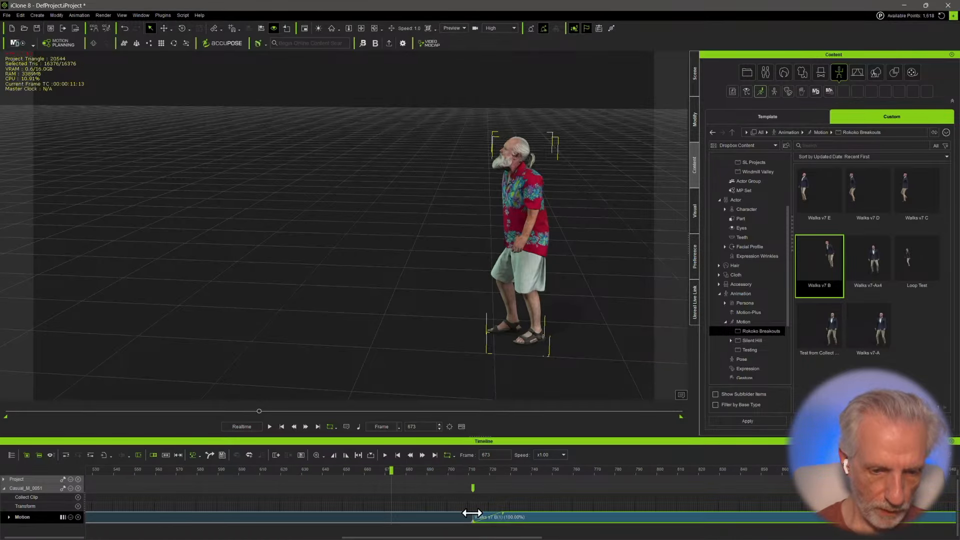
pyautogui.moveTo(471, 513); pyautogui.dragTo(453, 512)
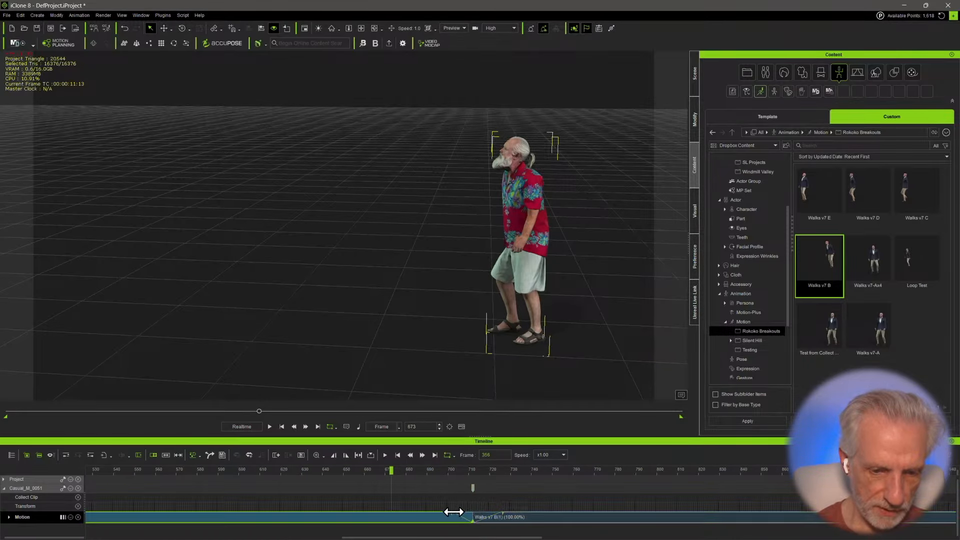
pyautogui.click(494, 519)
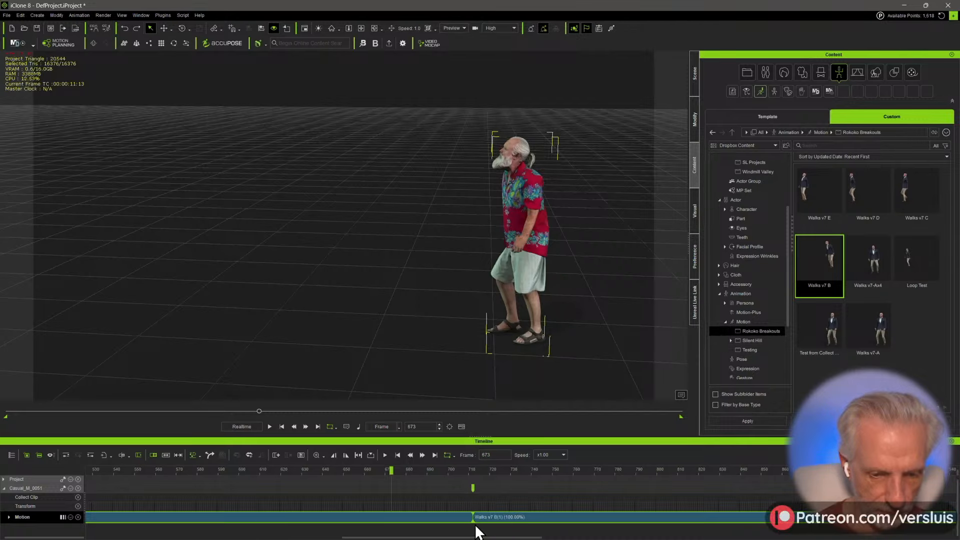
pyautogui.scroll(-4, 358, 494)
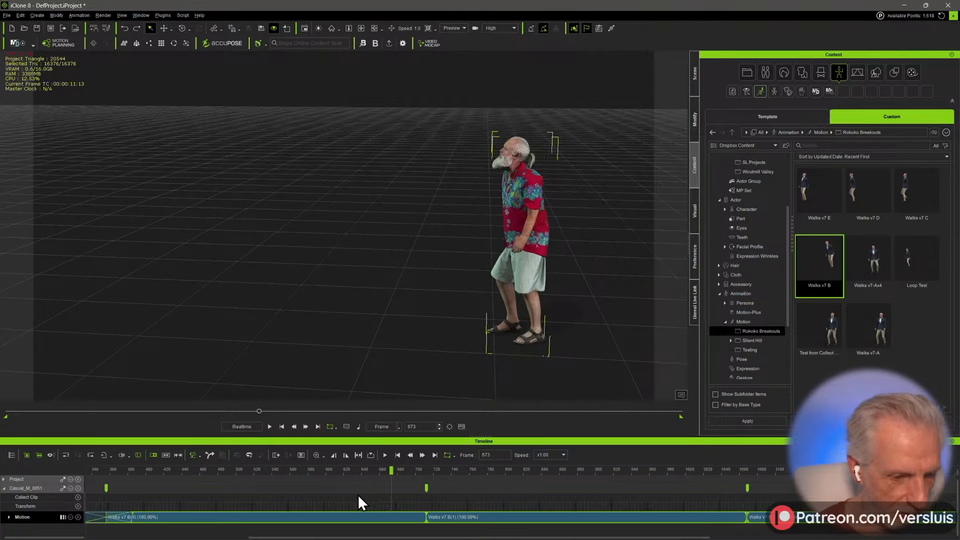
pyautogui.scroll(5, 358, 494)
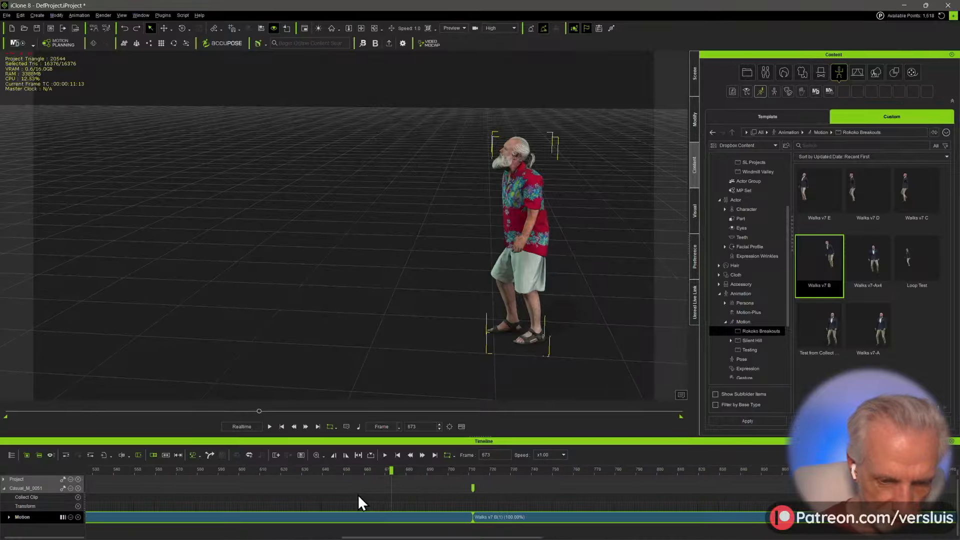
pyautogui.moveTo(492, 522); pyautogui.dragTo(466, 522)
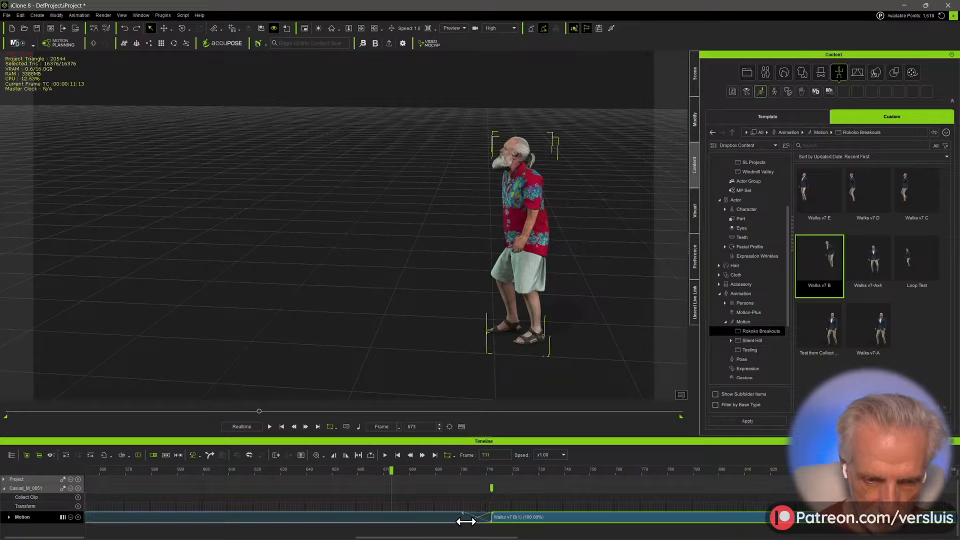
pyautogui.click(484, 520)
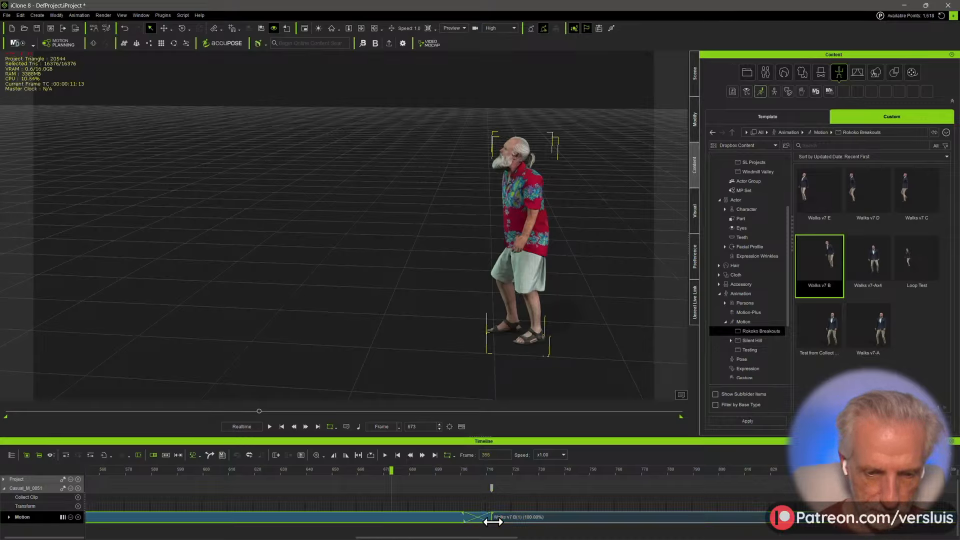
# - Align the third Walks v7 B clip by the right foot at frame 756 and play back the result
pyautogui.press('space')
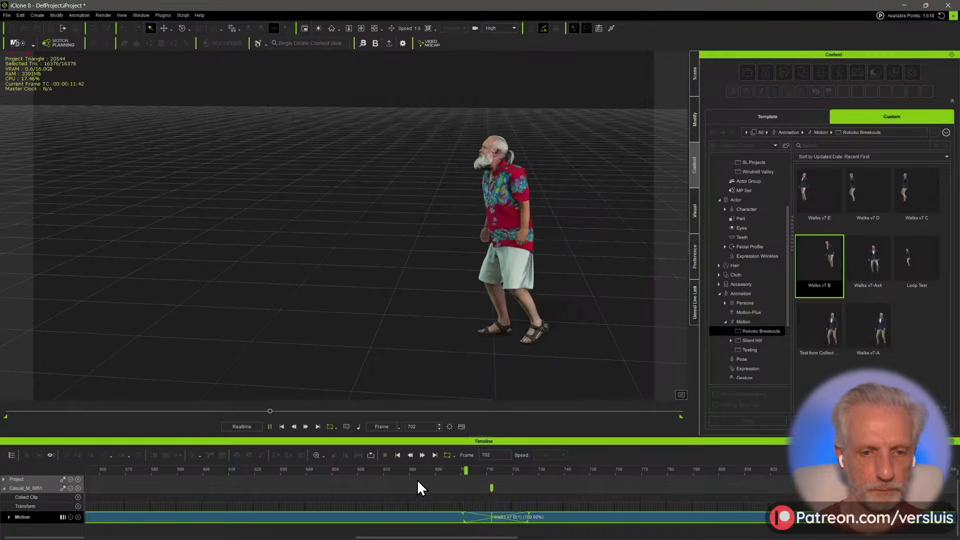
pyautogui.press('space')
pyautogui.rightClick(578, 520)
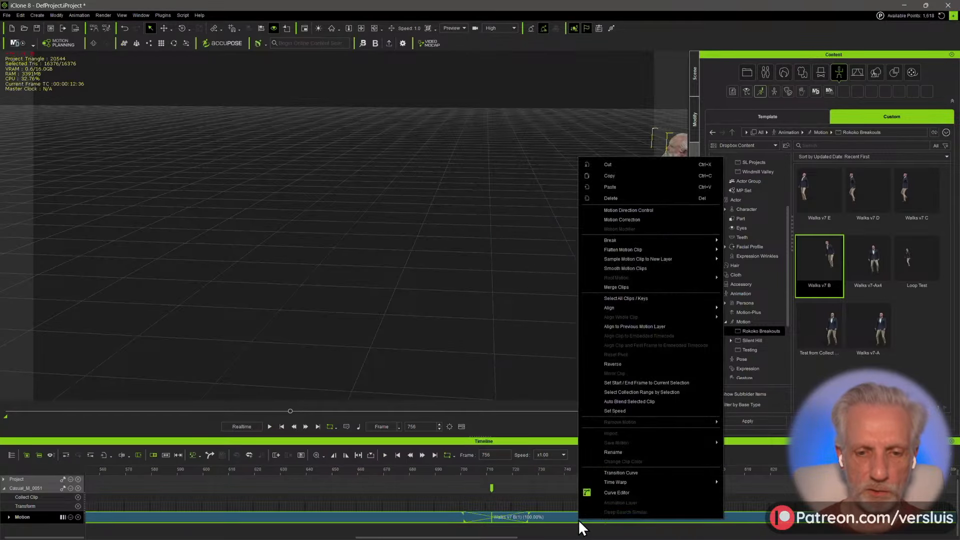
pyautogui.moveTo(671, 310)
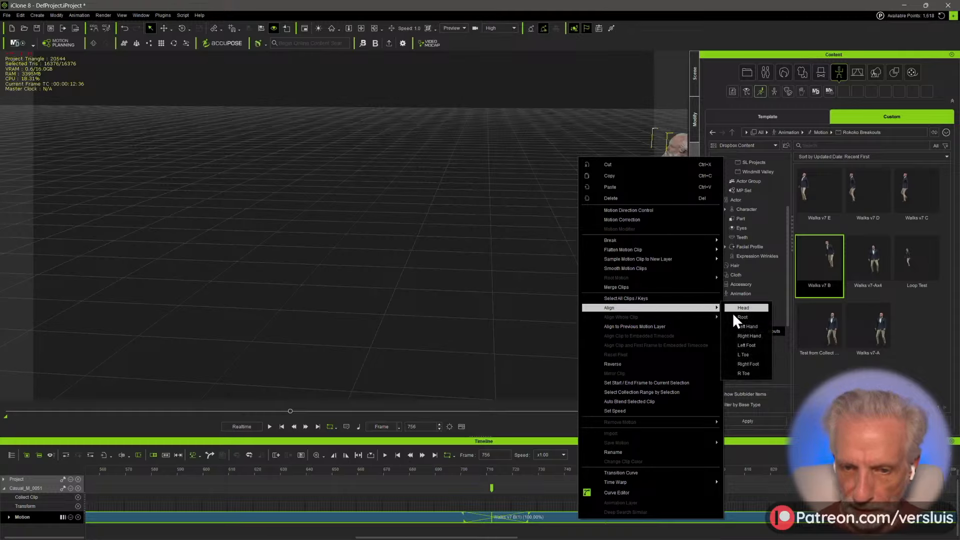
pyautogui.click(763, 362)
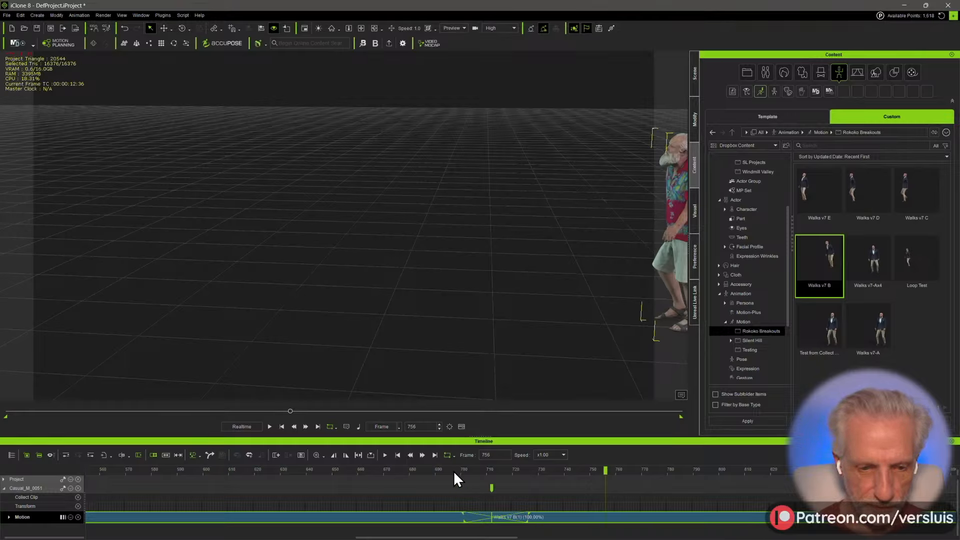
pyautogui.press('space')
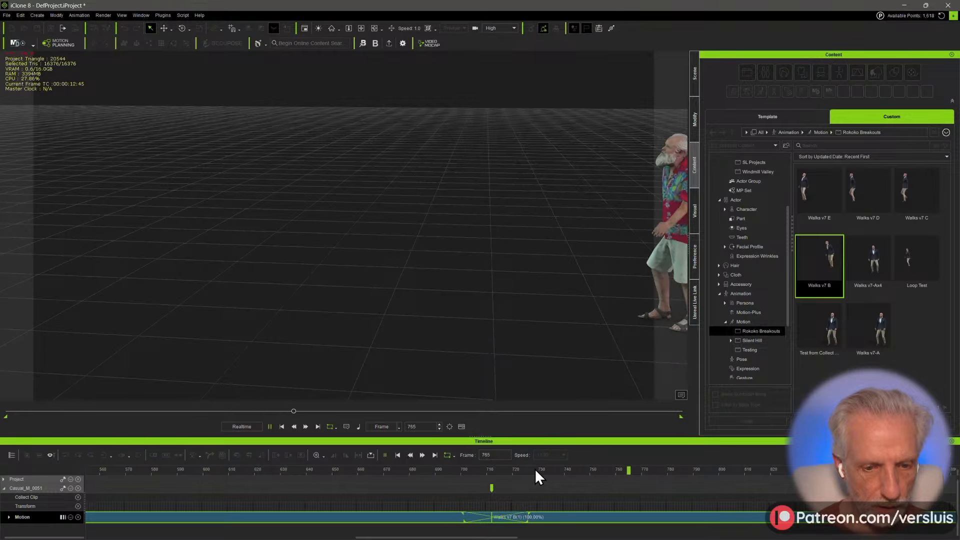
pyautogui.press('space')
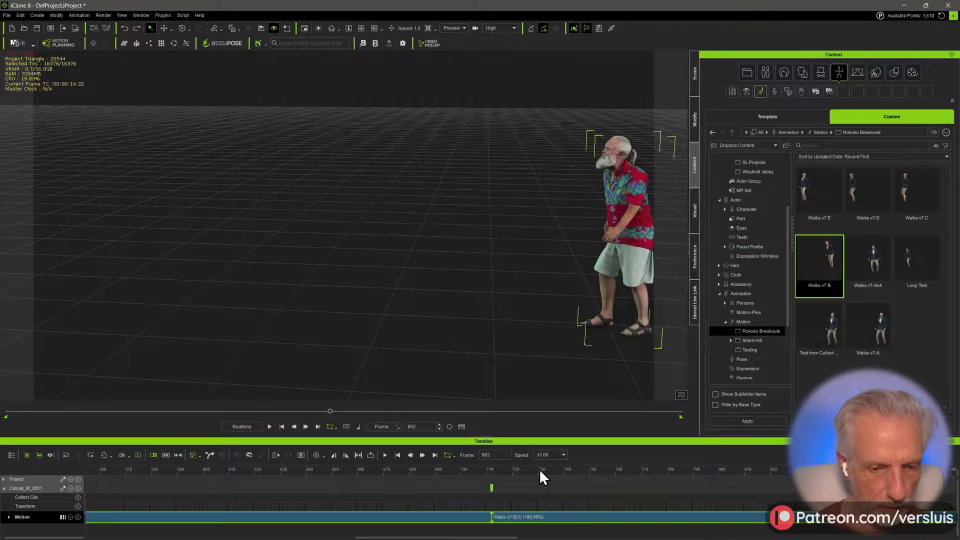
# - Delete the third Walks v7 B clip that directly follows the second one
pyautogui.click(571, 500)
pyautogui.scroll(-5, 572, 500)
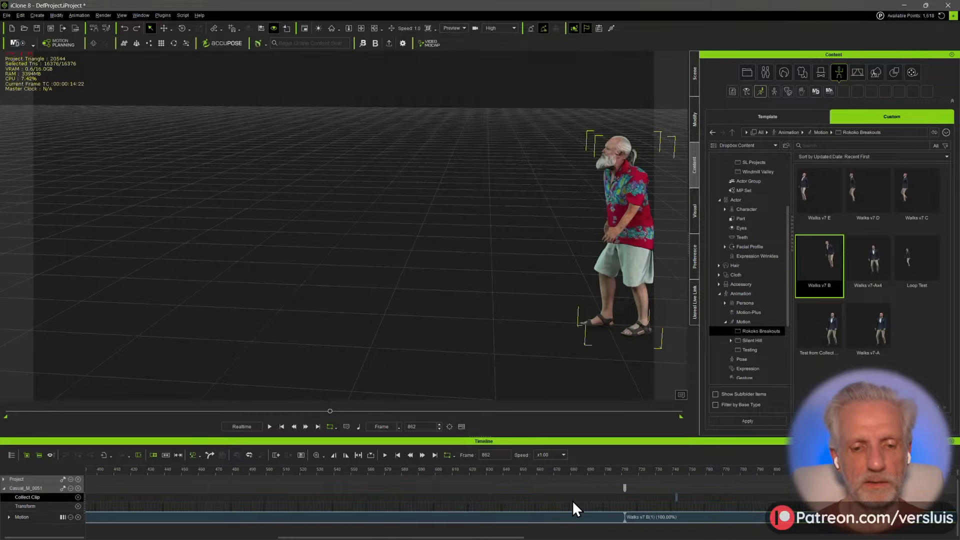
pyautogui.click(820, 520)
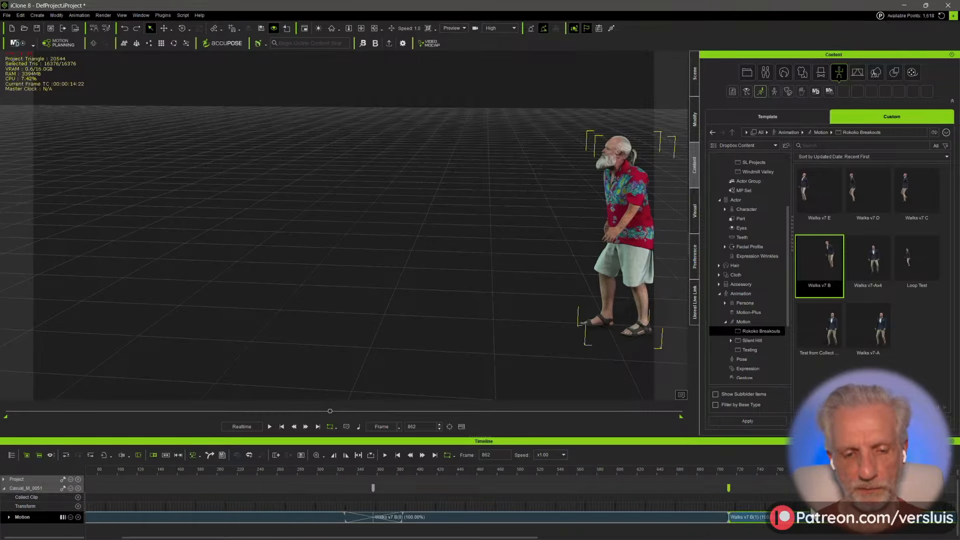
pyautogui.press('Delete')
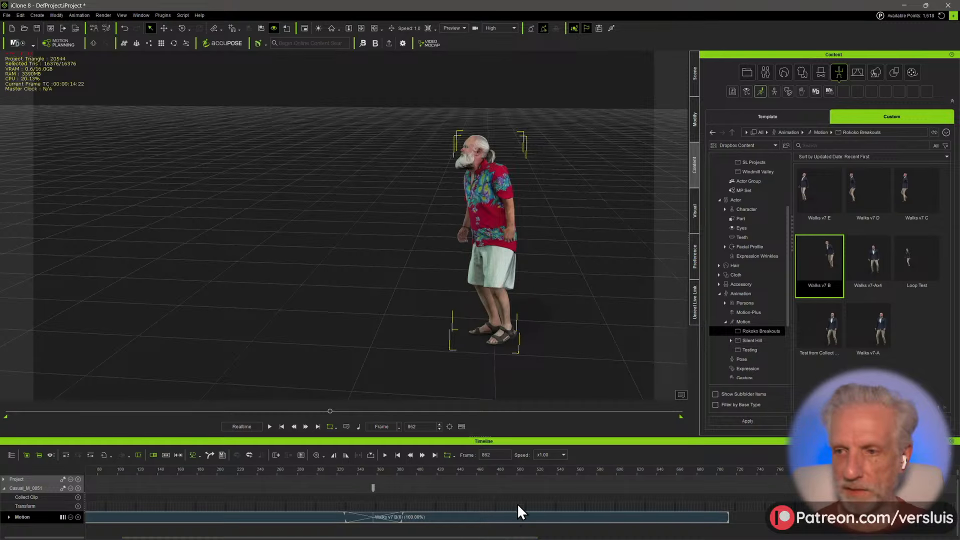
# - Delete the Walks v7 B clip starting at frame 1070 and add a new Walks v7 B clip at frame 712, after the second clip
pyautogui.scroll(-2, 519, 498)
pyautogui.click(804, 517)
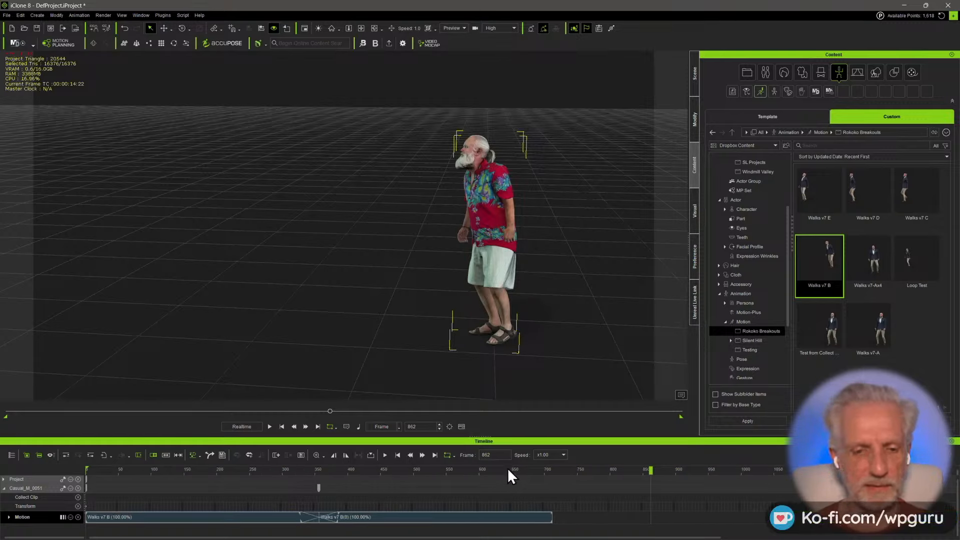
pyautogui.click(554, 470)
pyautogui.moveTo(554, 468); pyautogui.dragTo(553, 468)
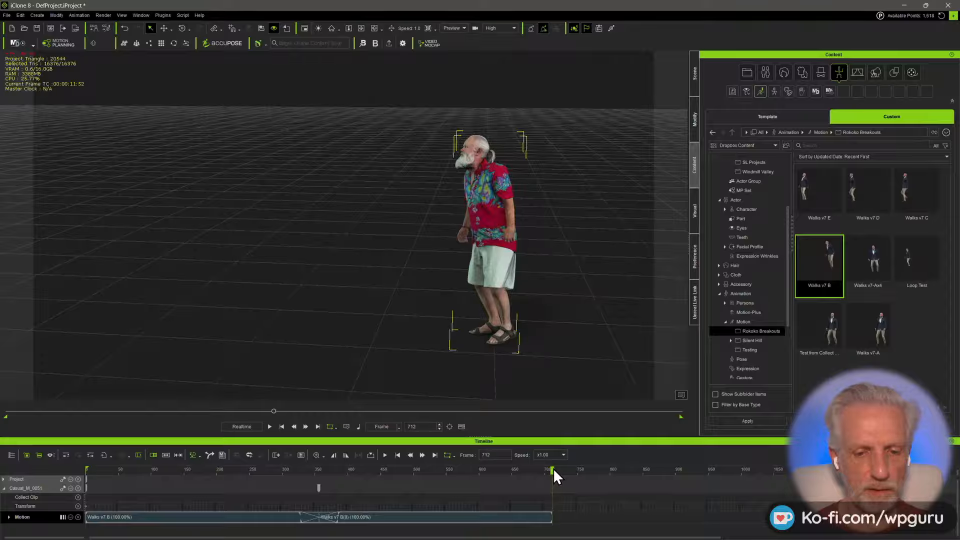
pyautogui.moveTo(805, 265); pyautogui.dragTo(493, 222)
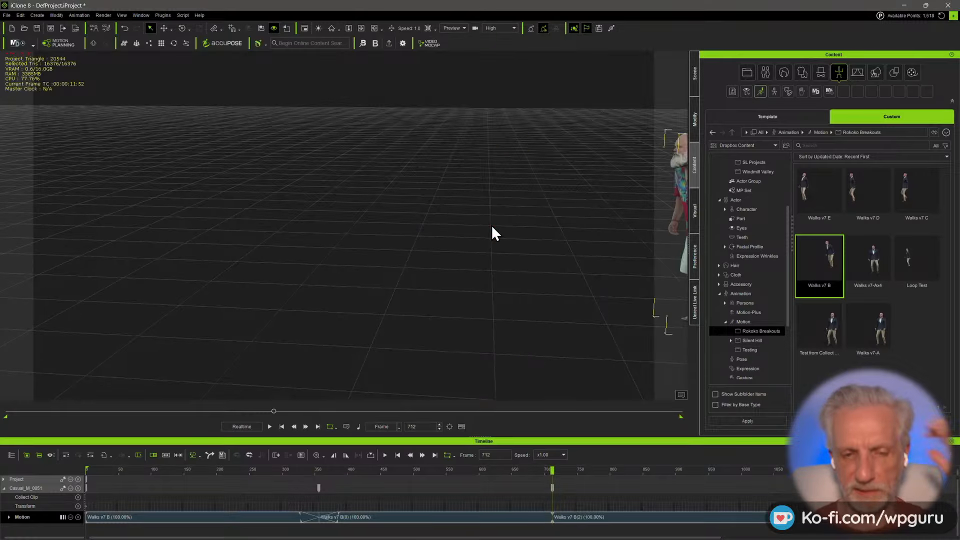
pyautogui.click(85, 14)
pyautogui.click(87, 14)
pyautogui.click(80, 14)
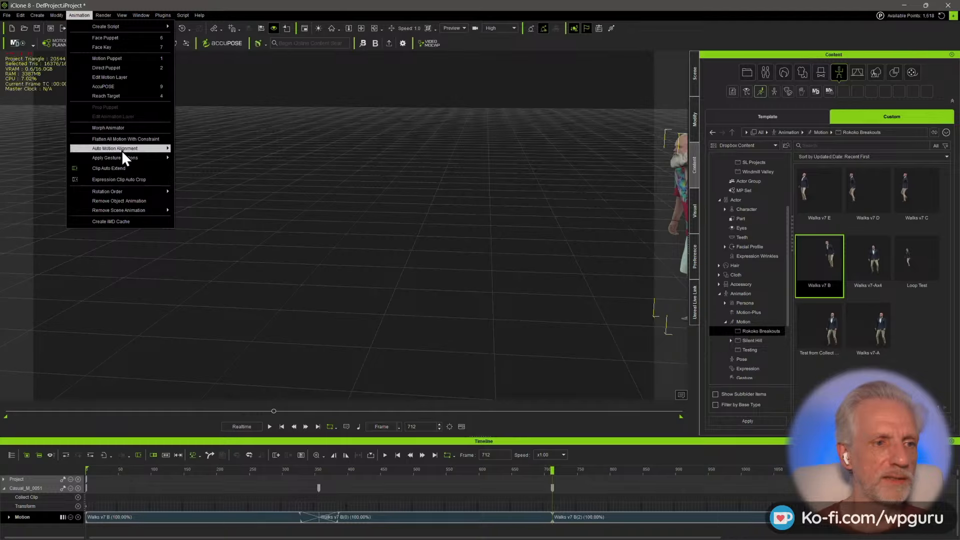
pyautogui.moveTo(121, 149)
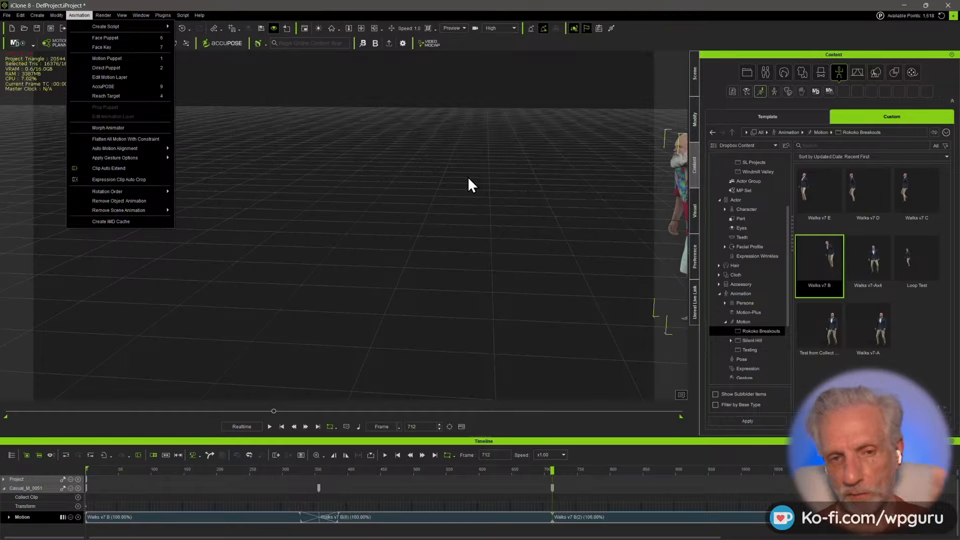
# - Blend the second Walks v7 B clip into the newly added third one with a transition across their join at frame 712
pyautogui.click(552, 471)
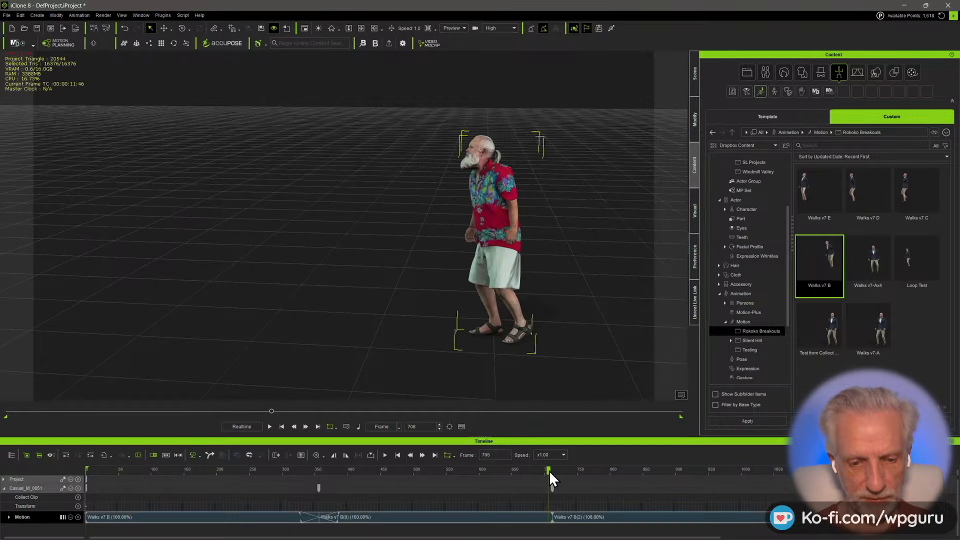
pyautogui.scroll(5, 552, 473)
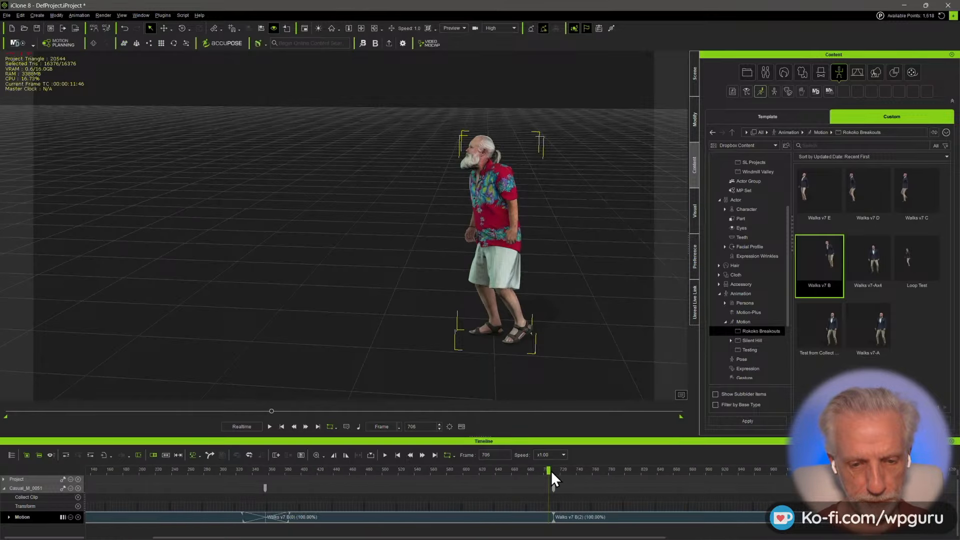
pyautogui.click(564, 519)
pyautogui.moveTo(538, 520); pyautogui.dragTo(561, 524)
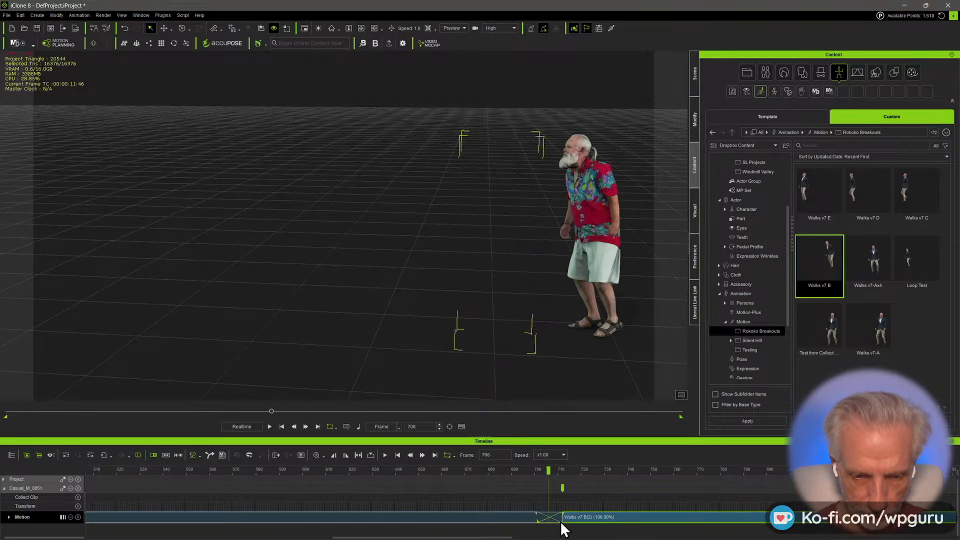
pyautogui.click(561, 520)
# - Align the third Walks v7 B clip by the right foot at frame 758 and play back the walk
pyautogui.press('space')
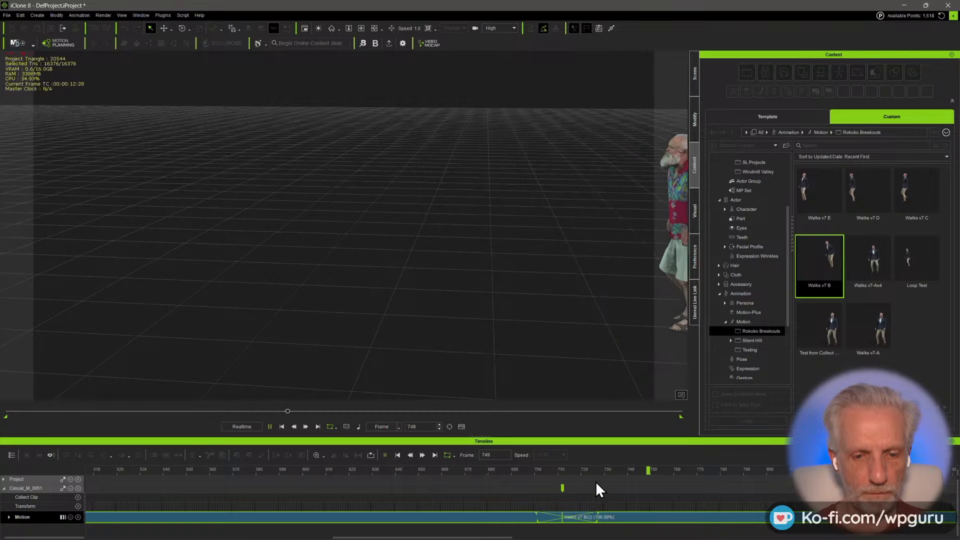
pyautogui.rightClick(647, 518)
pyautogui.click(635, 517)
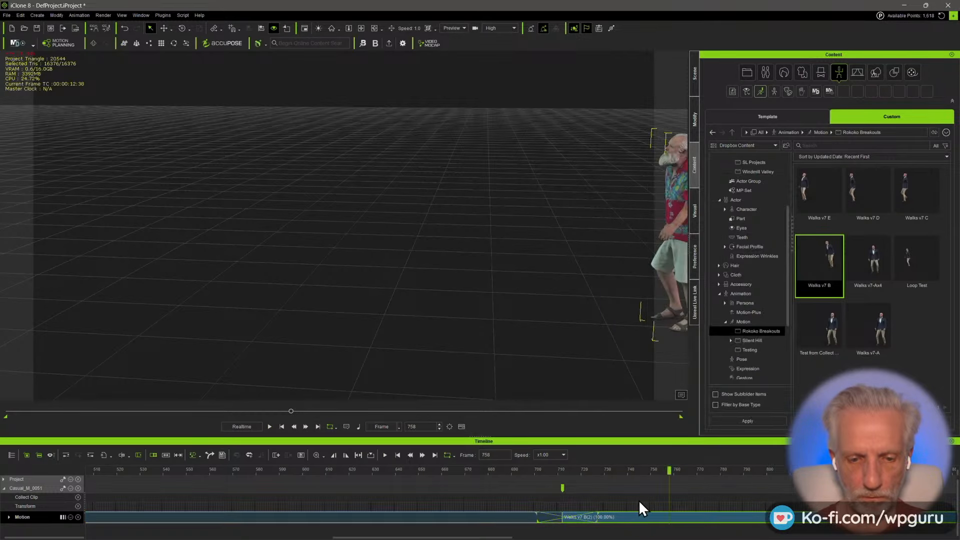
pyautogui.rightClick(638, 512)
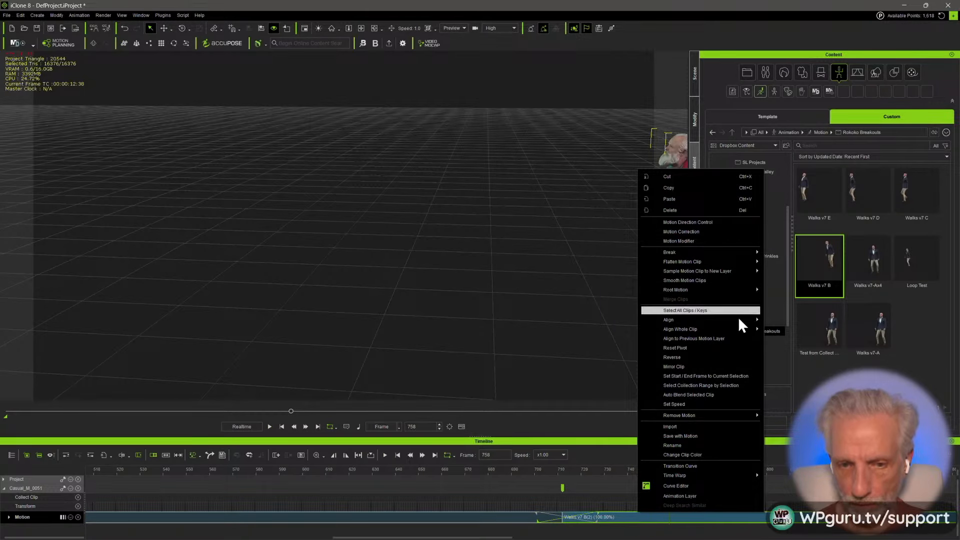
pyautogui.moveTo(738, 319)
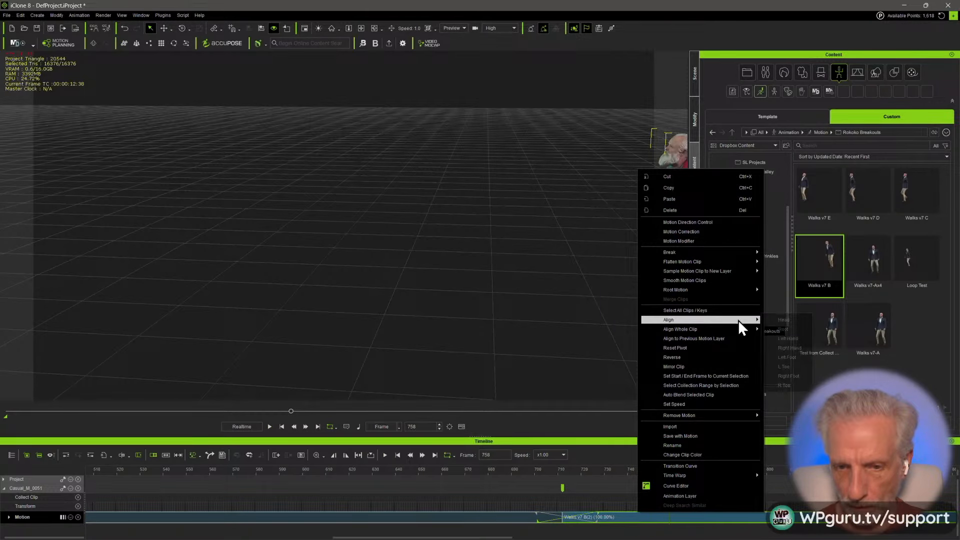
pyautogui.click(800, 376)
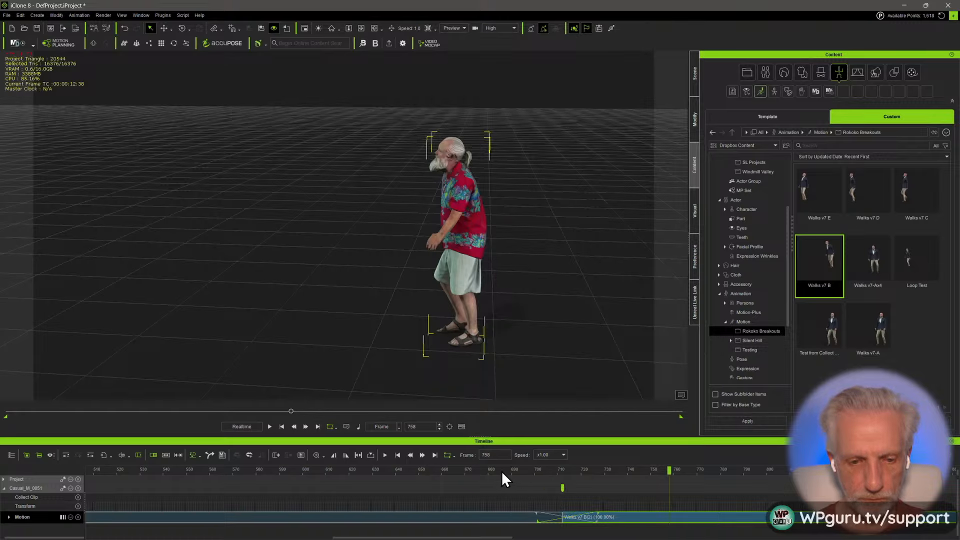
pyautogui.press('space')
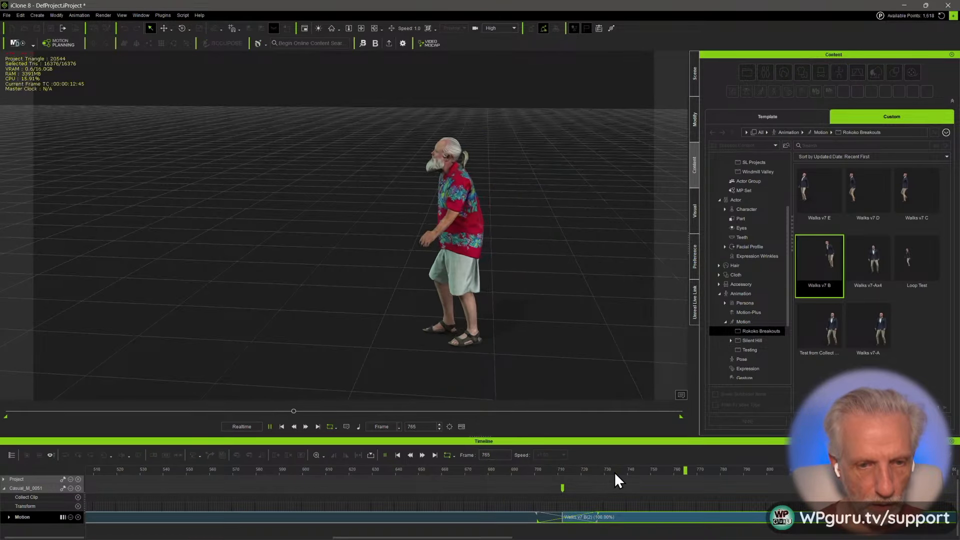
pyautogui.press('space')
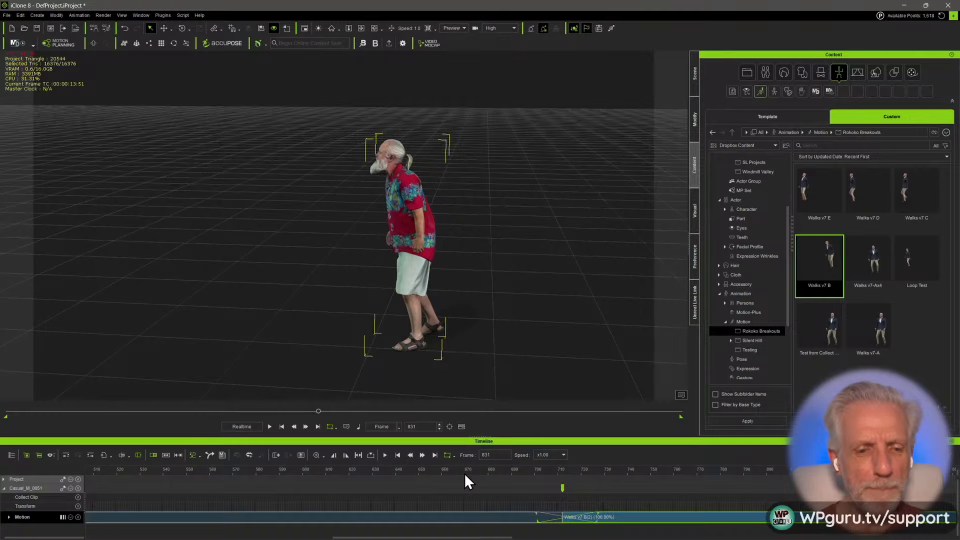
pyautogui.press('space')
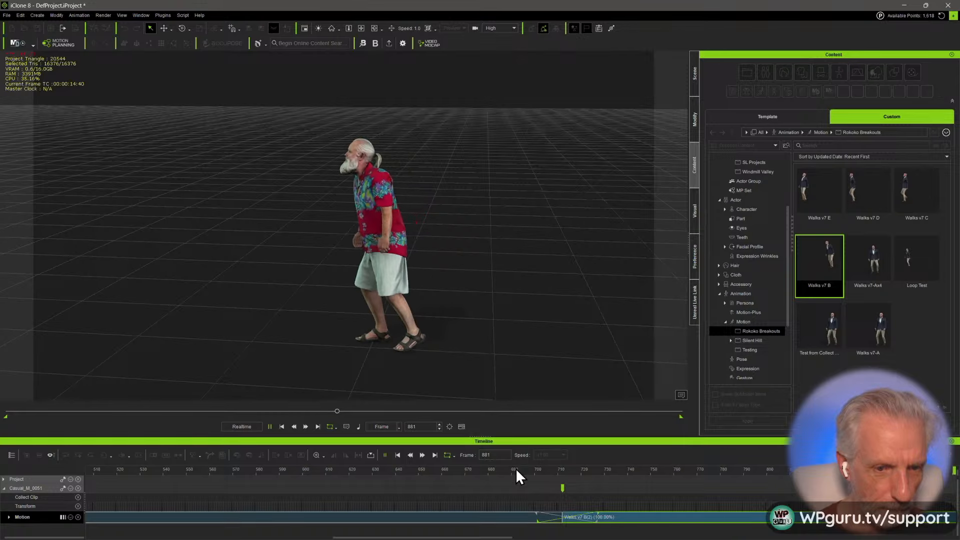
pyautogui.press('space')
# - Delete the detached last Walks v7 B clip and add a fourth one at frame 1069, directly after the third clip
pyautogui.scroll(-3, 559, 475)
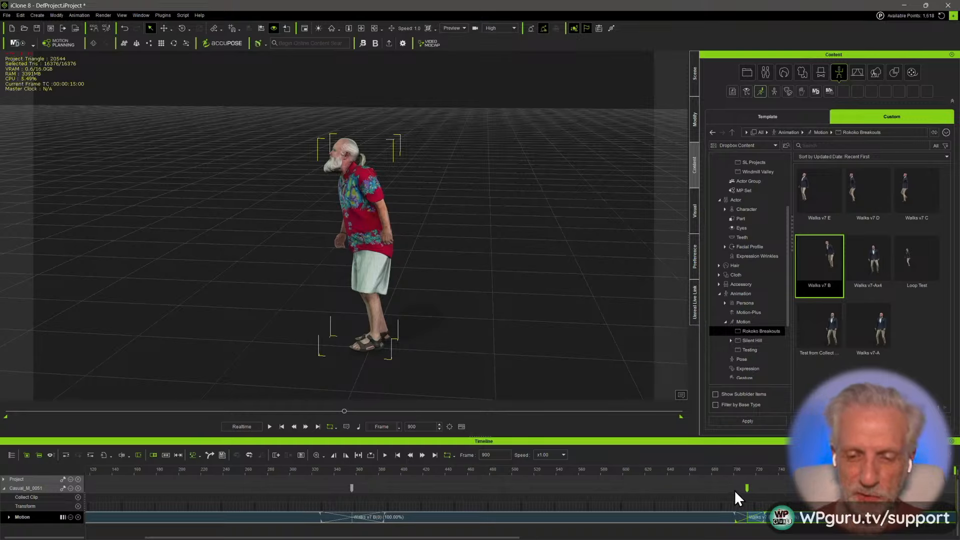
pyautogui.scroll(-5, 728, 487)
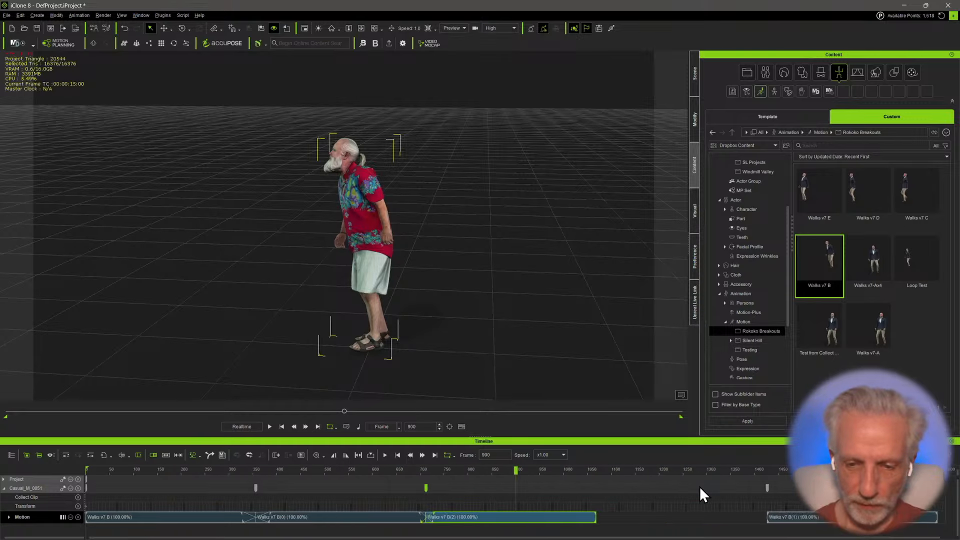
pyautogui.click(815, 518)
pyautogui.press('Delete')
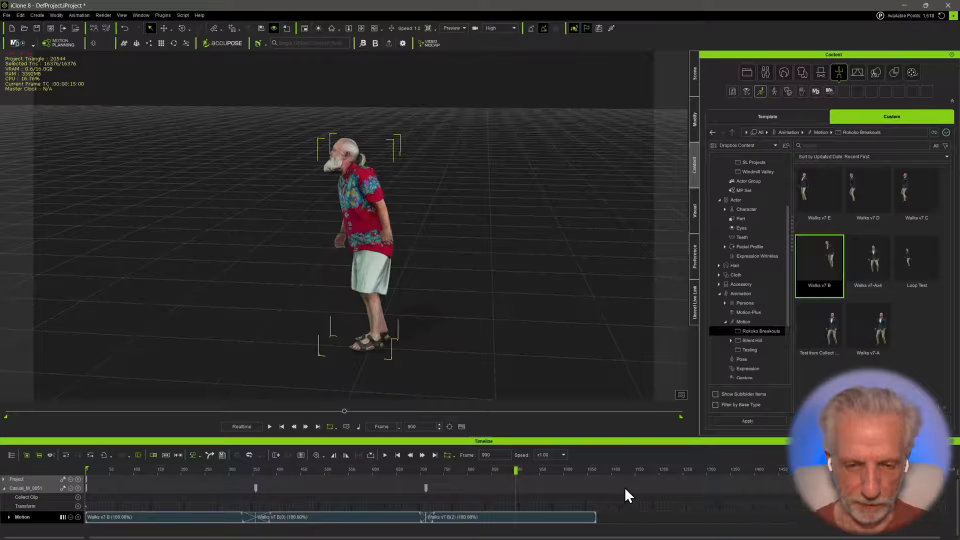
pyautogui.moveTo(580, 467); pyautogui.dragTo(596, 467)
pyautogui.moveTo(819, 265); pyautogui.dragTo(271, 265)
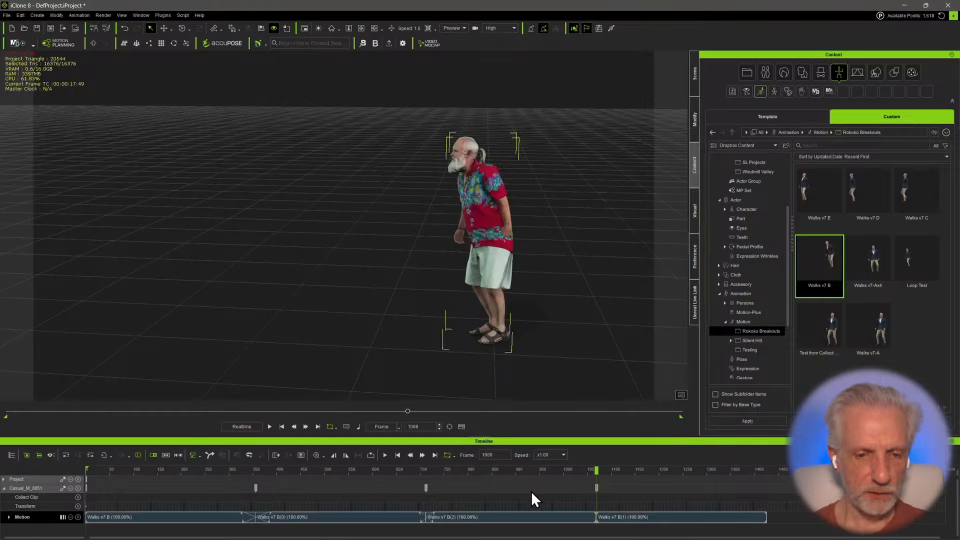
# - Align the fourth Walks v7 B clip by the right foot at frame 1069
pyautogui.click(628, 516)
pyautogui.rightClick(629, 516)
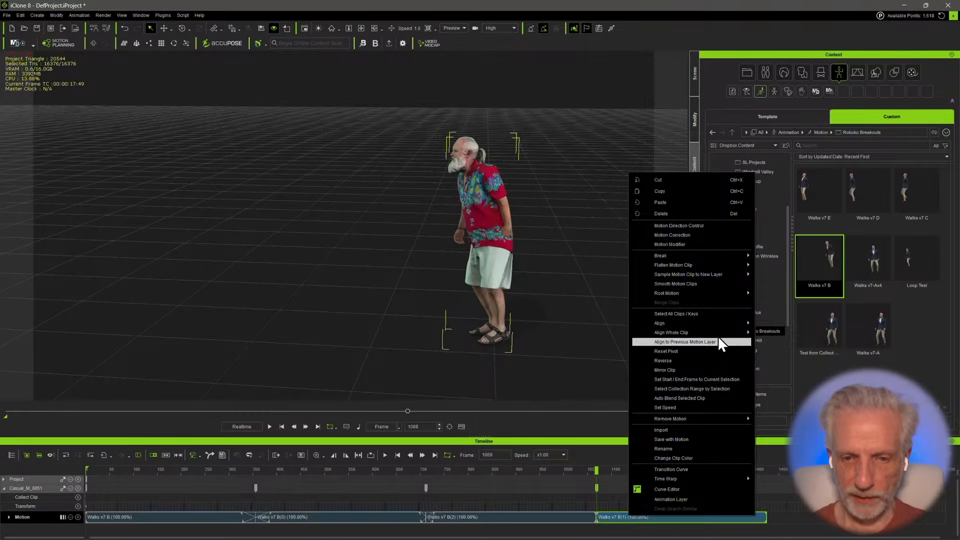
pyautogui.moveTo(719, 325)
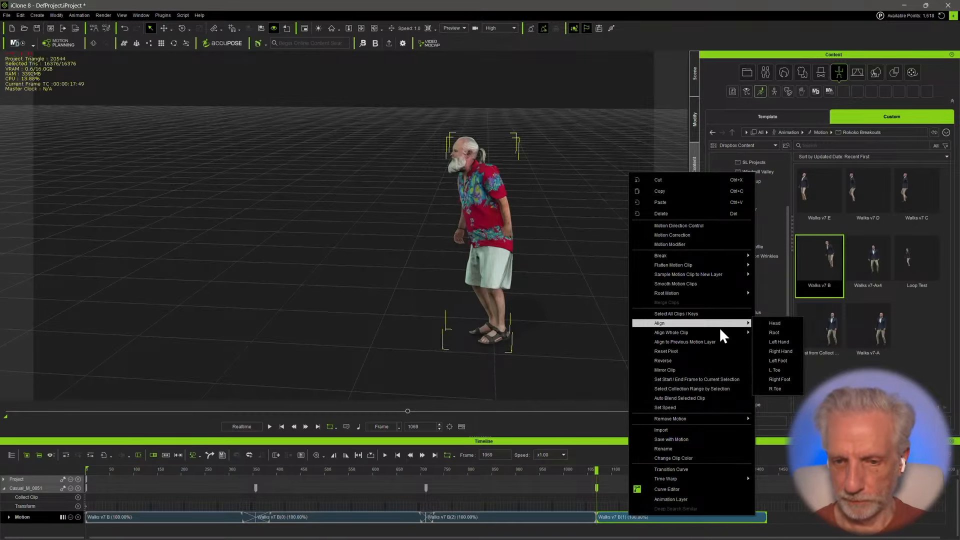
pyautogui.click(790, 379)
# - Blend the third and fourth Walks v7 B clips with a transition across their join and play back the result
pyautogui.scroll(4, 584, 493)
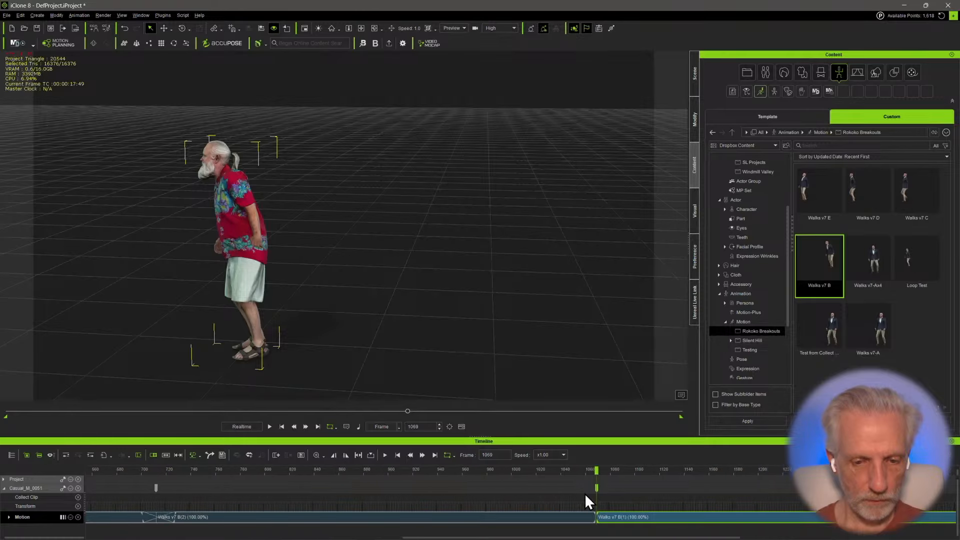
pyautogui.scroll(2, 584, 493)
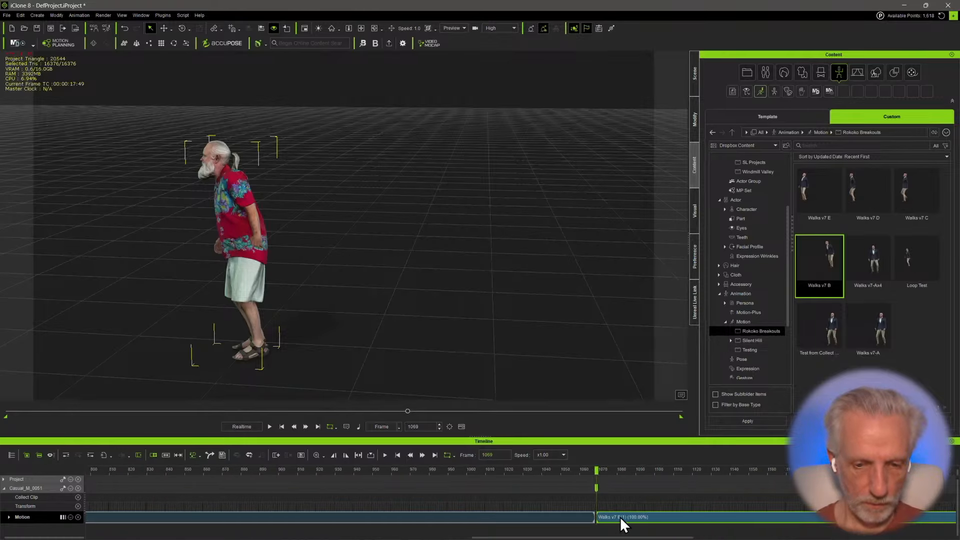
pyautogui.moveTo(596, 520)
pyautogui.mouseDown()
pyautogui.moveTo(574, 527)
pyautogui.moveTo(629, 521)
pyautogui.mouseUp()
pyautogui.press('space')
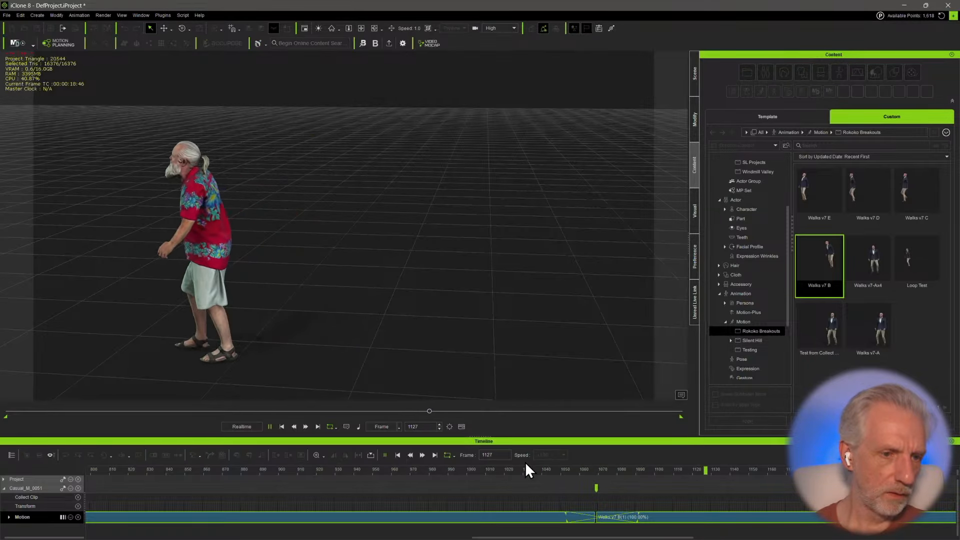
pyautogui.click(486, 470)
pyautogui.press('space')
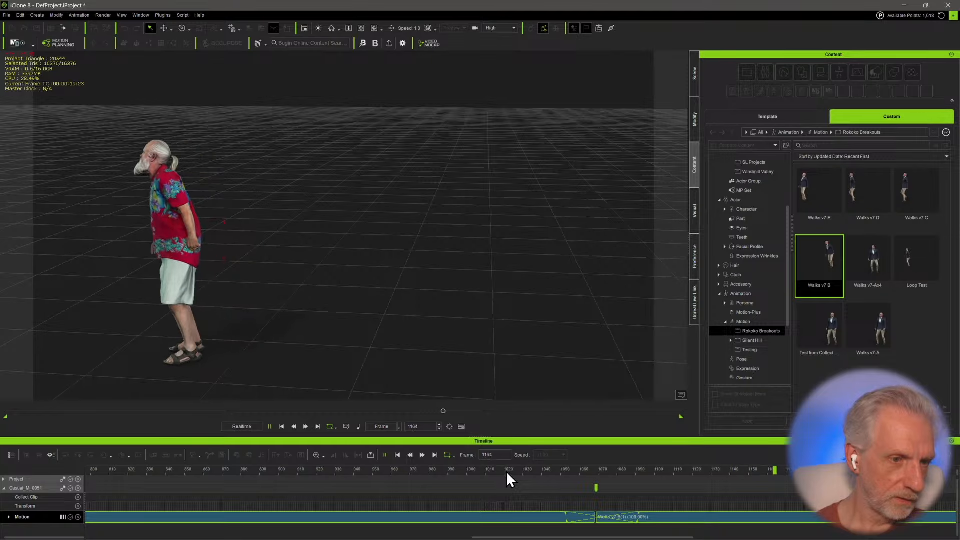
pyautogui.press('space')
# - End the project range at the last clip's end and mark a Collect Clip range spanning all four Walks v7 B clips
pyautogui.scroll(-3, 512, 476)
pyautogui.scroll(-2, 512, 476)
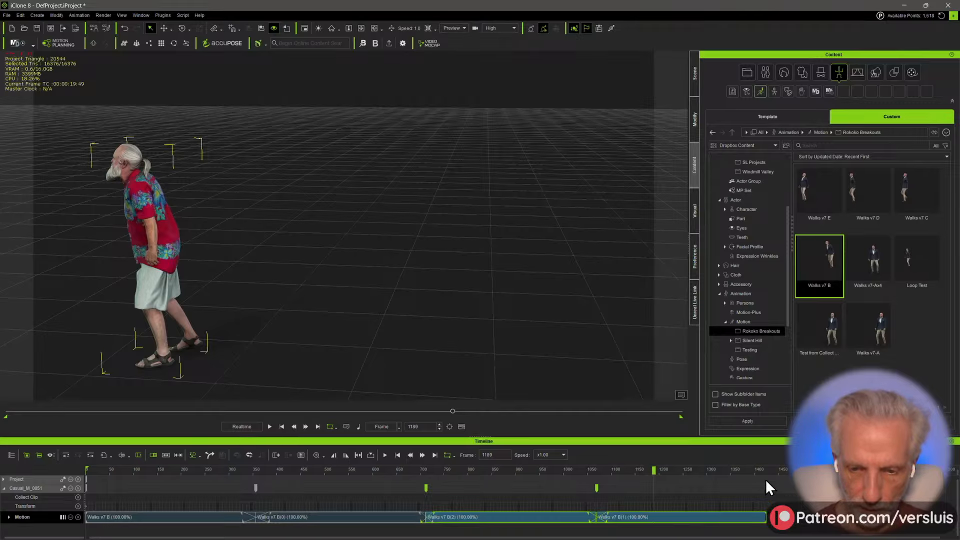
pyautogui.moveTo(786, 519); pyautogui.dragTo(108, 531)
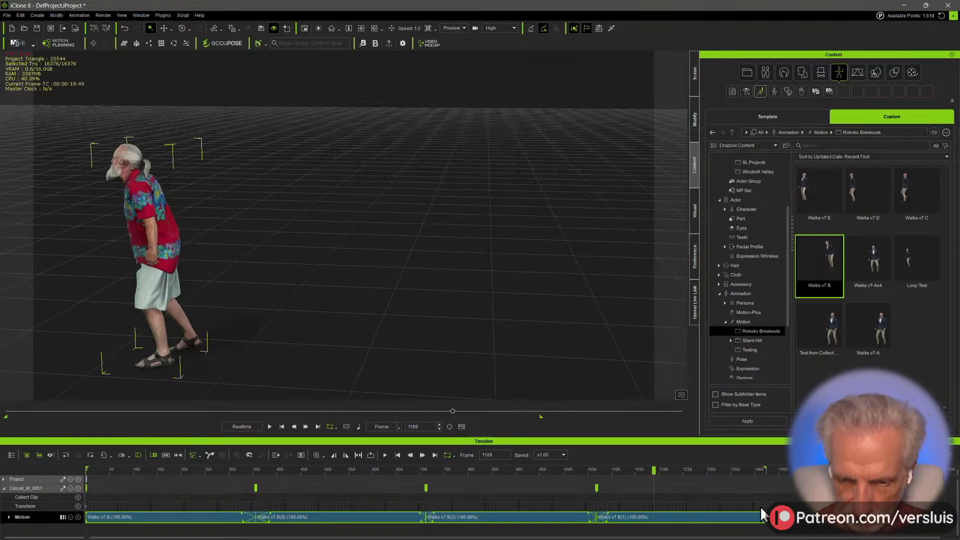
pyautogui.moveTo(766, 496); pyautogui.dragTo(49, 499)
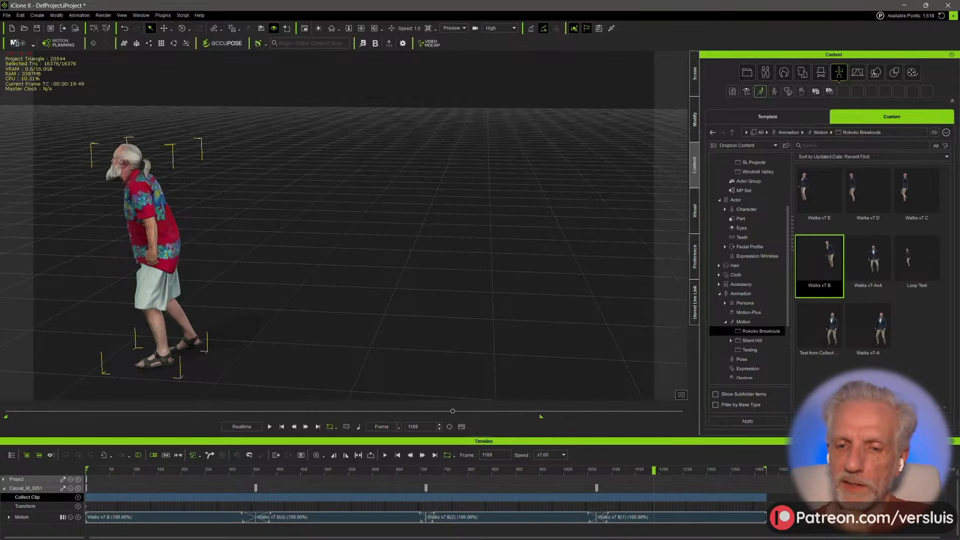
# - Create a subfolder named Loops inside the Rokoko Breakouts motion folder
pyautogui.rightClick(773, 334)
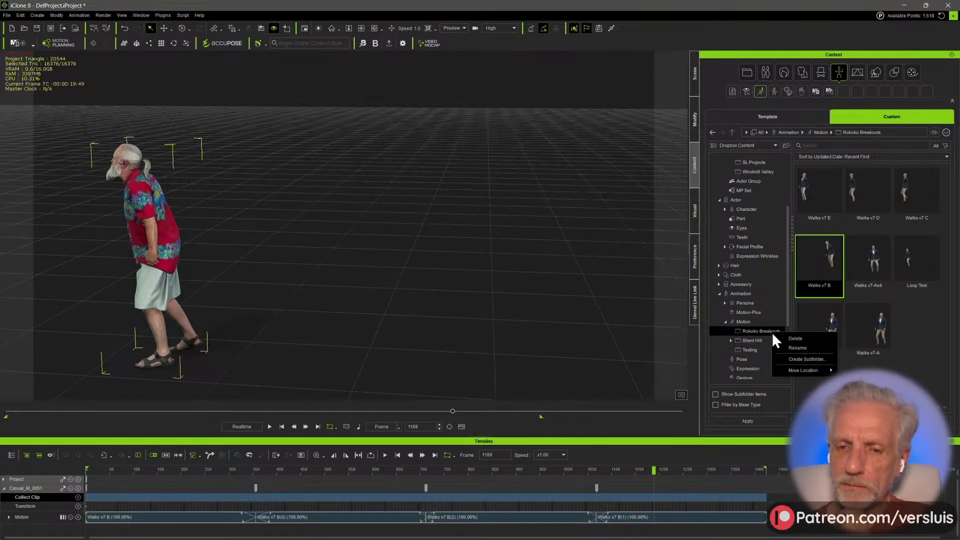
pyautogui.click(818, 357)
pyautogui.write('Loops')
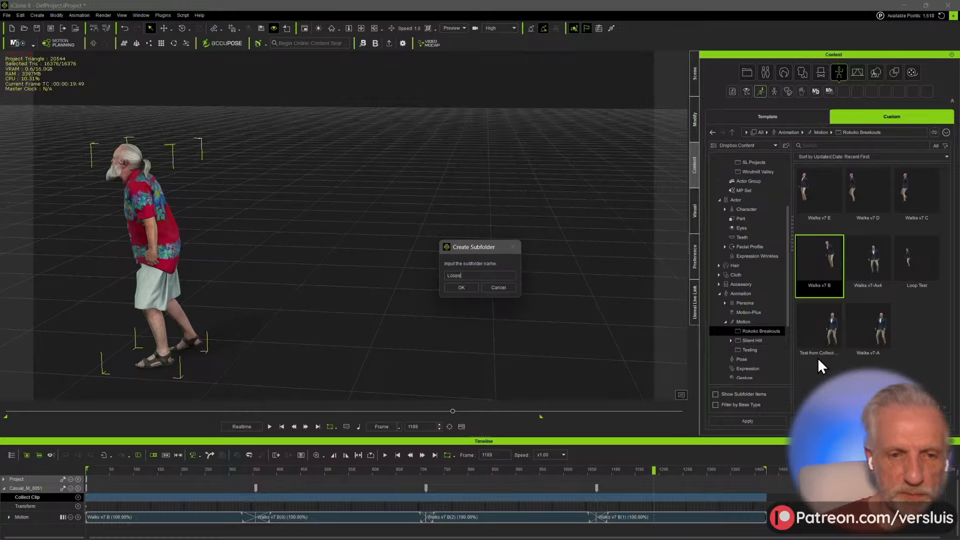
pyautogui.press('Return')
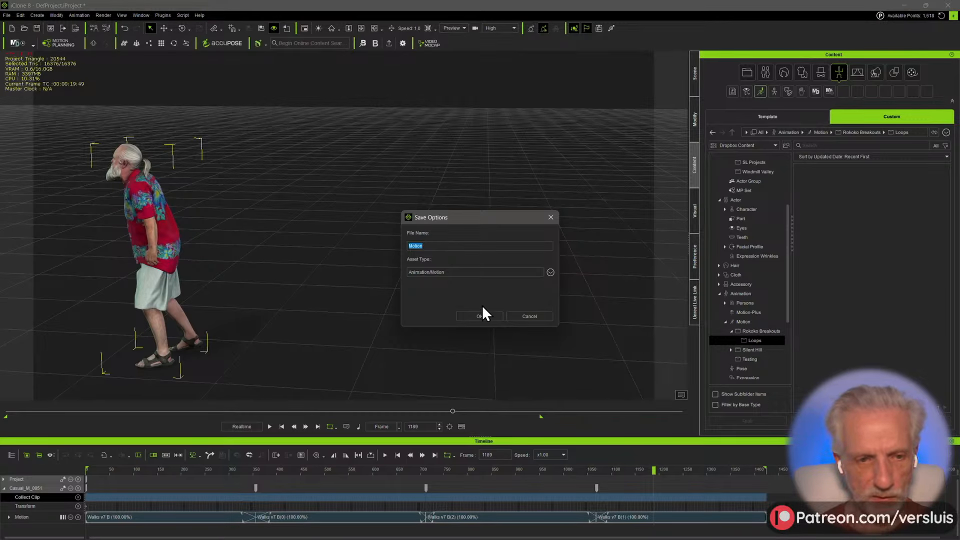
# - Save the collected motion in the Loops folder under the name Walks v7 B looped
pyautogui.write('Wa')
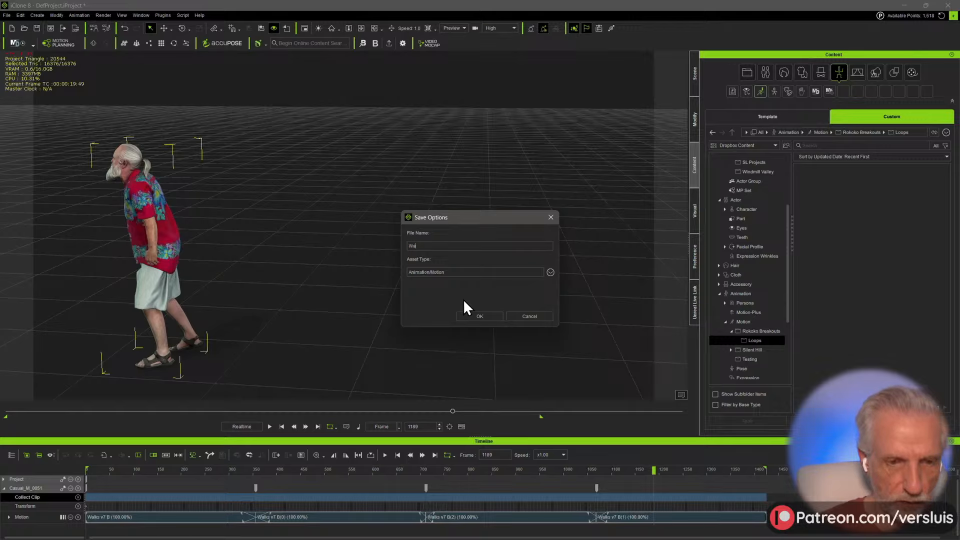
pyautogui.write('lks v7')
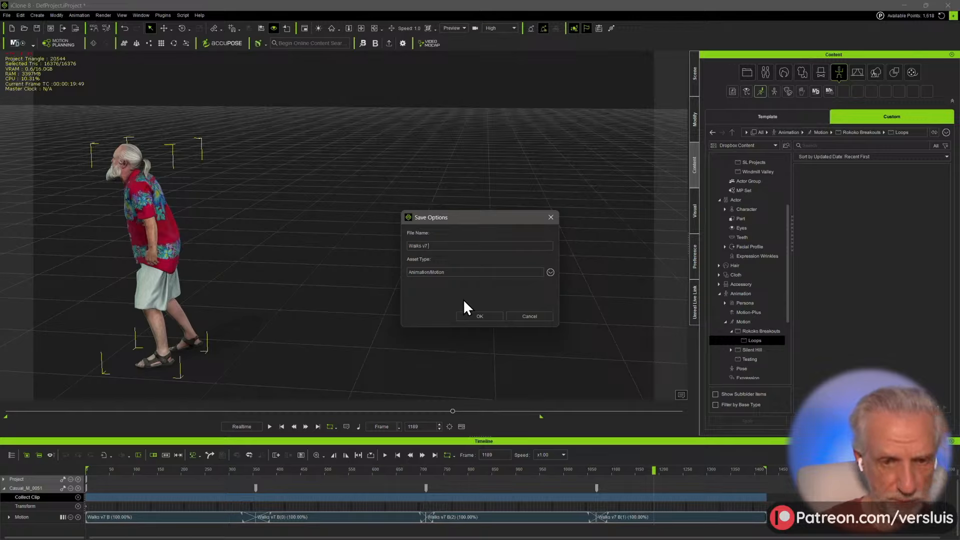
pyautogui.write(' B looped')
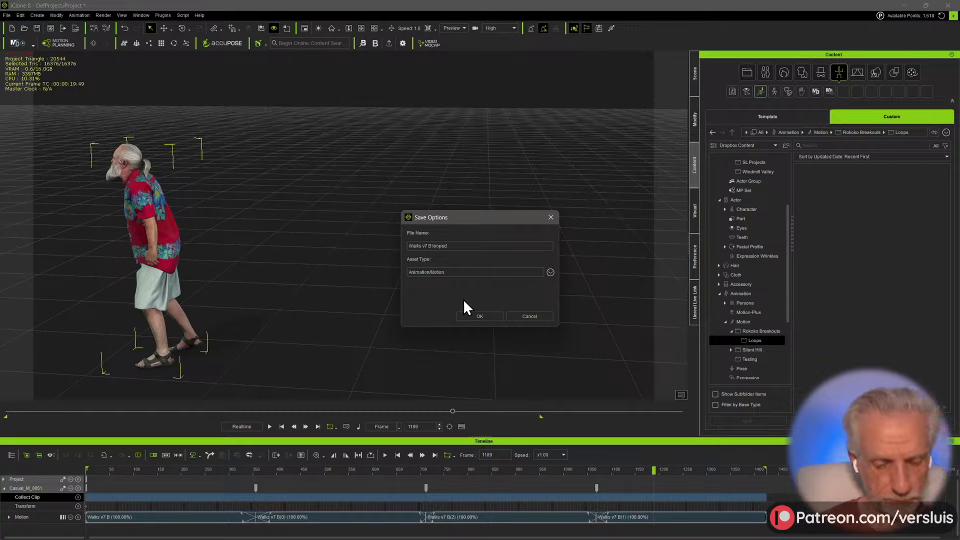
pyautogui.press('Return')
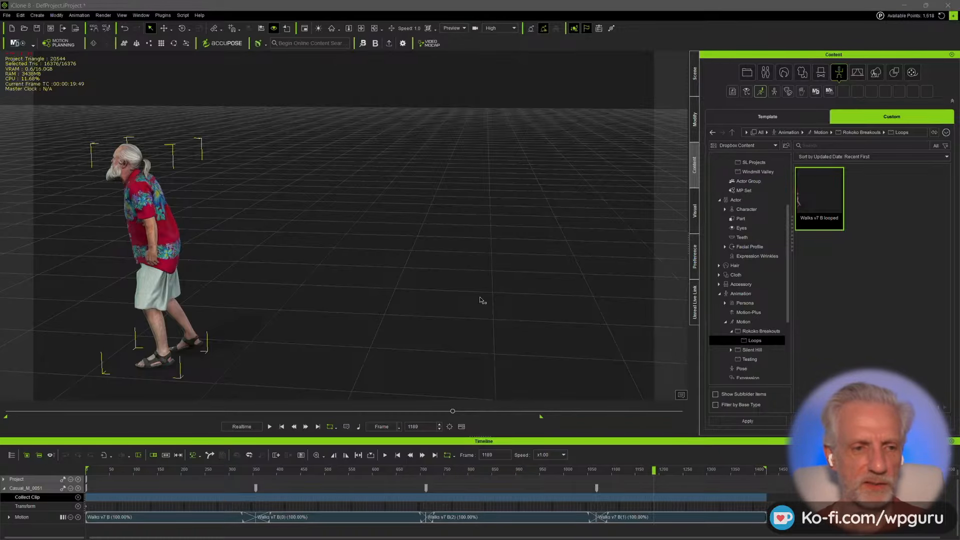
# - Move the Walks v7-Ax4 motion from the Rokoko Breakouts folder into its Loops subfolder and open that subfolder
pyautogui.moveTo(303, 298); pyautogui.dragTo(515, 275, button='middle')
pyautogui.scroll(1, 480, 276)
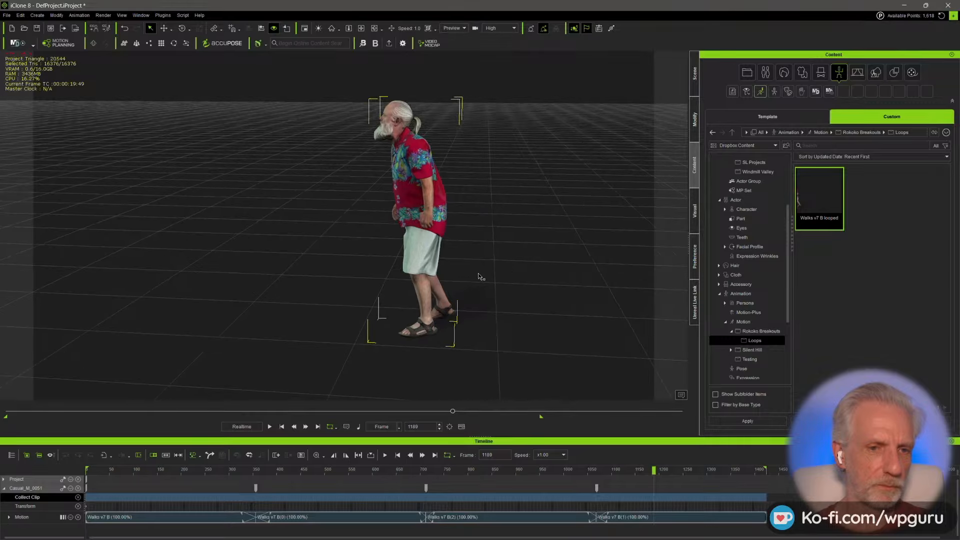
pyautogui.moveTo(480, 276); pyautogui.dragTo(509, 266, button='right')
pyautogui.click(770, 332)
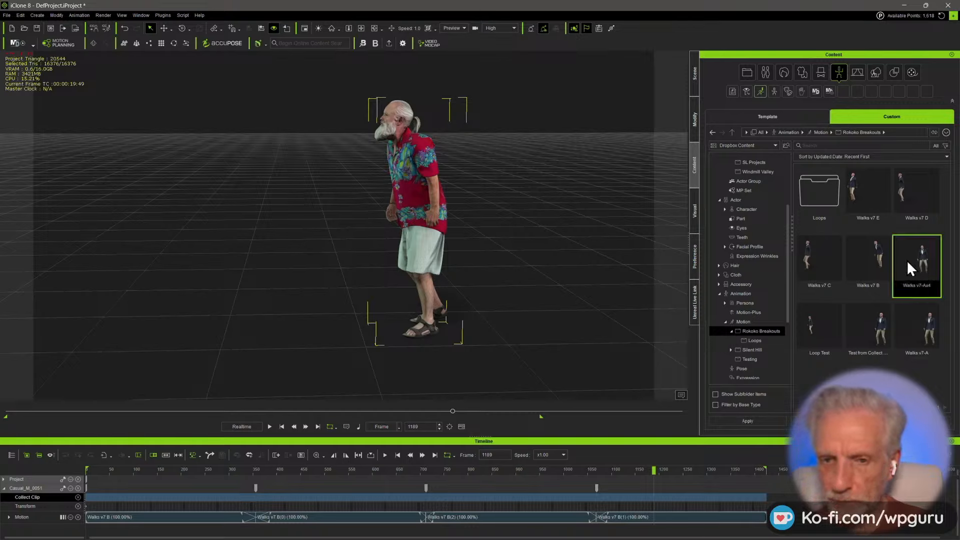
pyautogui.moveTo(907, 260); pyautogui.dragTo(820, 203)
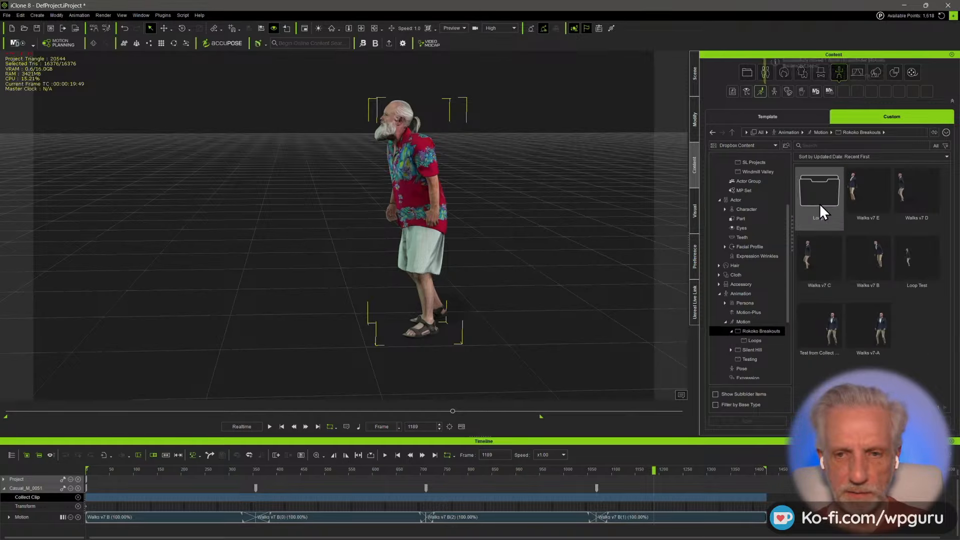
pyautogui.doubleClick(820, 200)
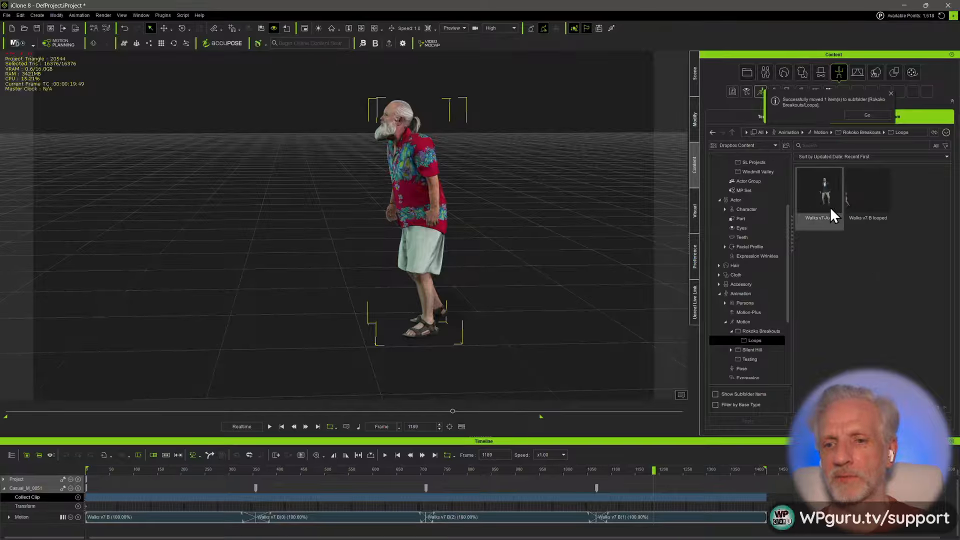
# - Rename the Walks v7-Ax4 motion in the Loops folder as Wlkas v7 A looped
pyautogui.rightClick(826, 202)
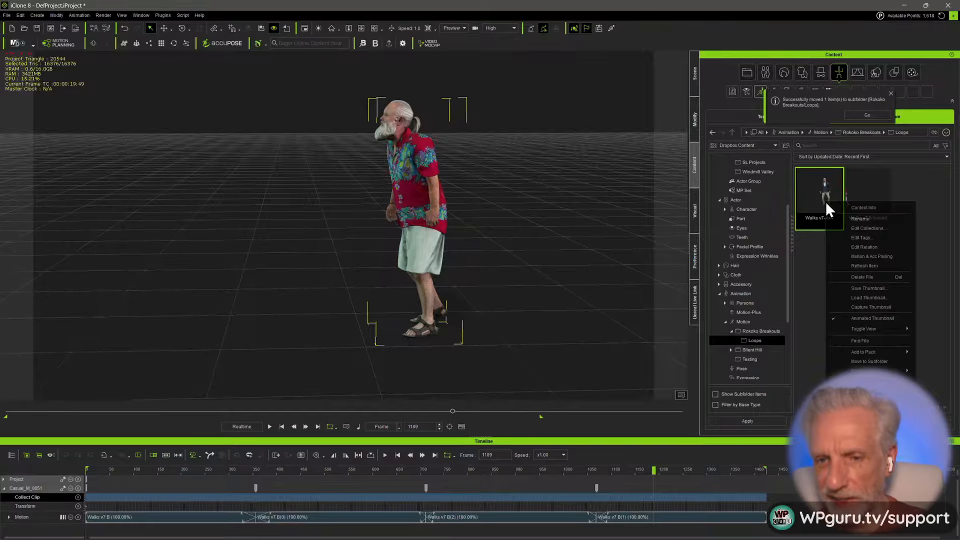
pyautogui.click(886, 221)
pyautogui.write('Wlk')
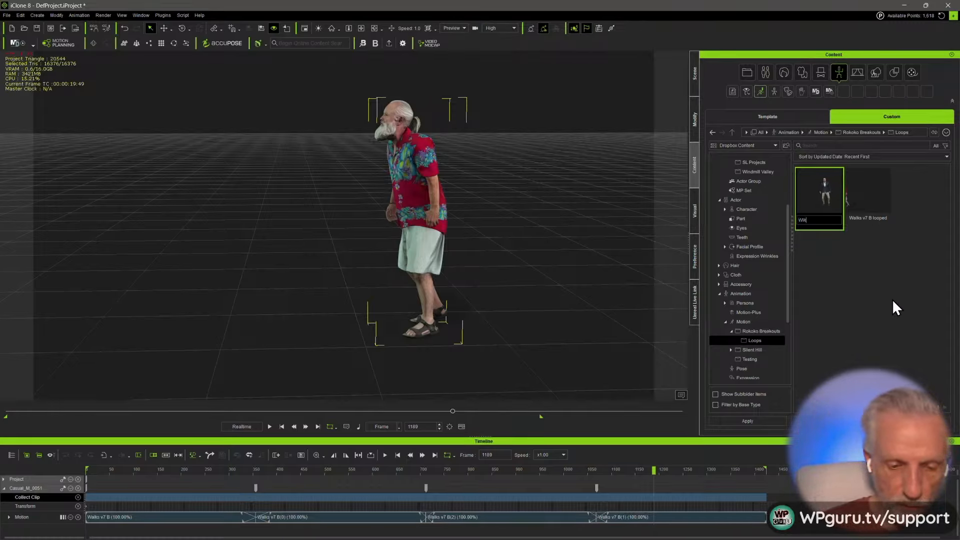
pyautogui.write('as v')
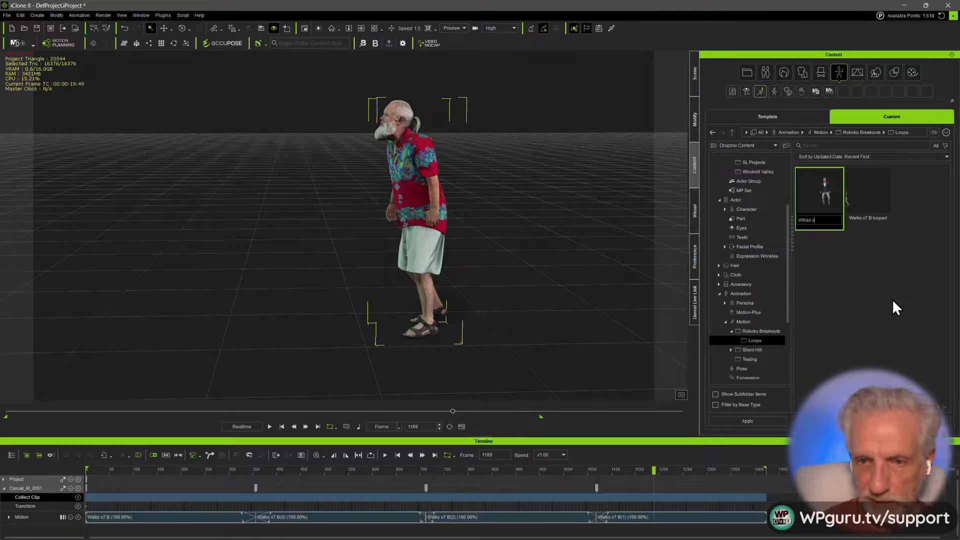
pyautogui.write('7 A looped')
pyautogui.press('Return')
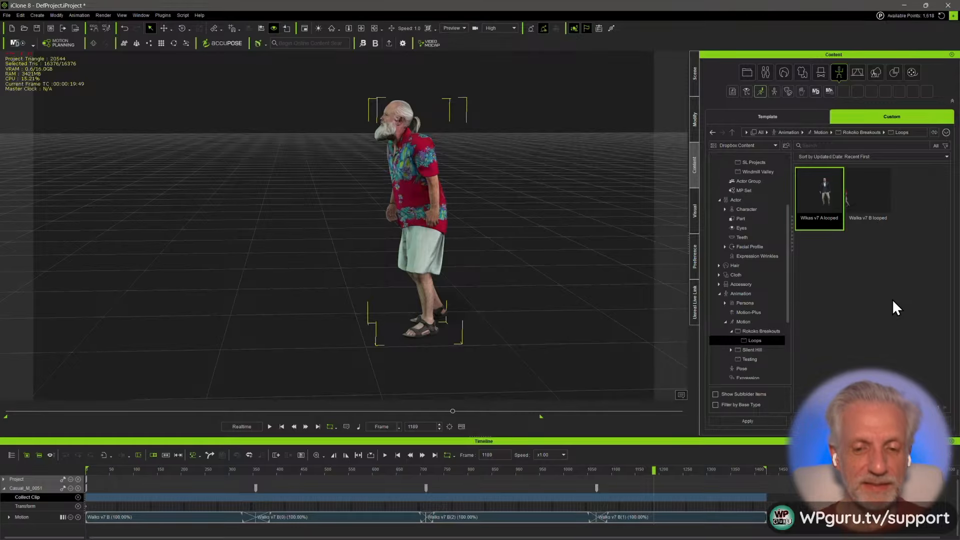
# - Scrub the blended walk back to frame 0 and frame the character from the front
pyautogui.moveTo(554, 473); pyautogui.dragTo(218, 470)
pyautogui.press('z')
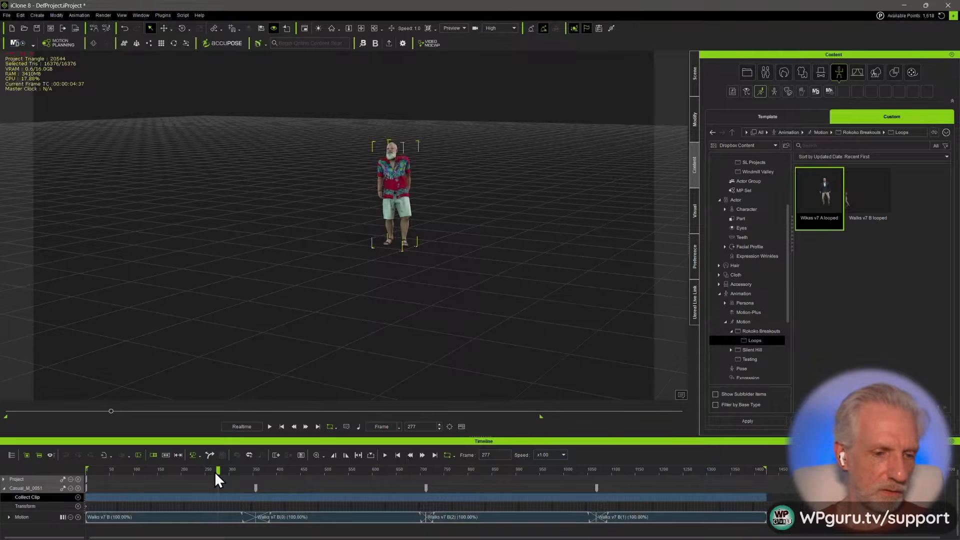
pyautogui.moveTo(139, 473)
pyautogui.mouseDown()
pyautogui.moveTo(97, 472)
pyautogui.moveTo(718, 476)
pyautogui.moveTo(142, 481)
pyautogui.mouseUp()
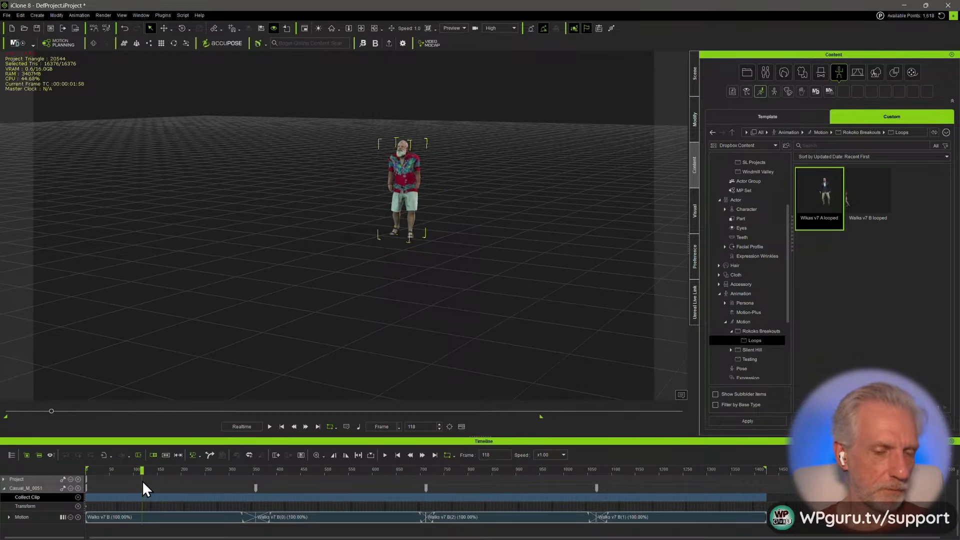
pyautogui.keyDown('alt'); pyautogui.moveTo(217, 299); pyautogui.dragTo(508, 279); pyautogui.keyUp('alt')
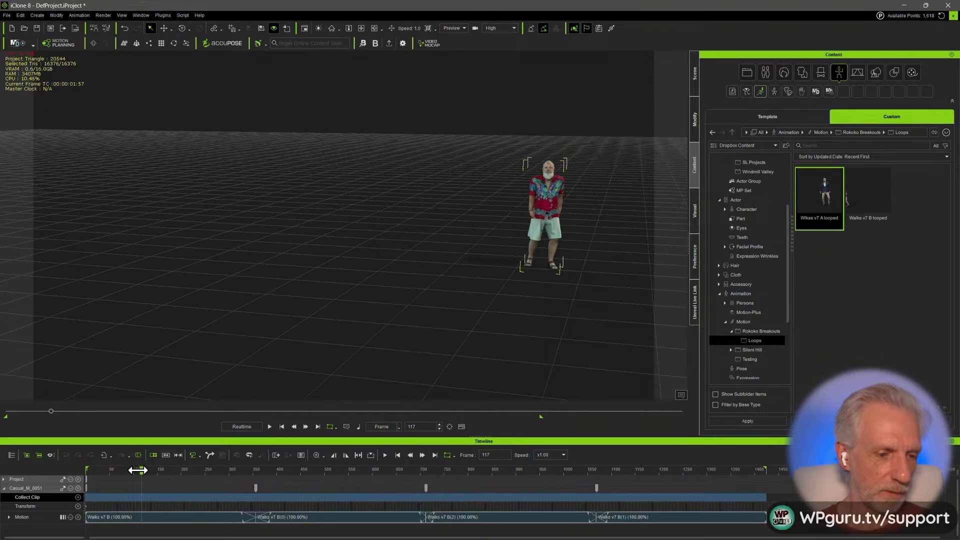
pyautogui.moveTo(140, 471); pyautogui.dragTo(60, 475)
pyautogui.scroll(4, 382, 334)
pyautogui.keyDown('alt'); pyautogui.moveTo(375, 300); pyautogui.dragTo(294, 304, button='right'); pyautogui.keyUp('alt')
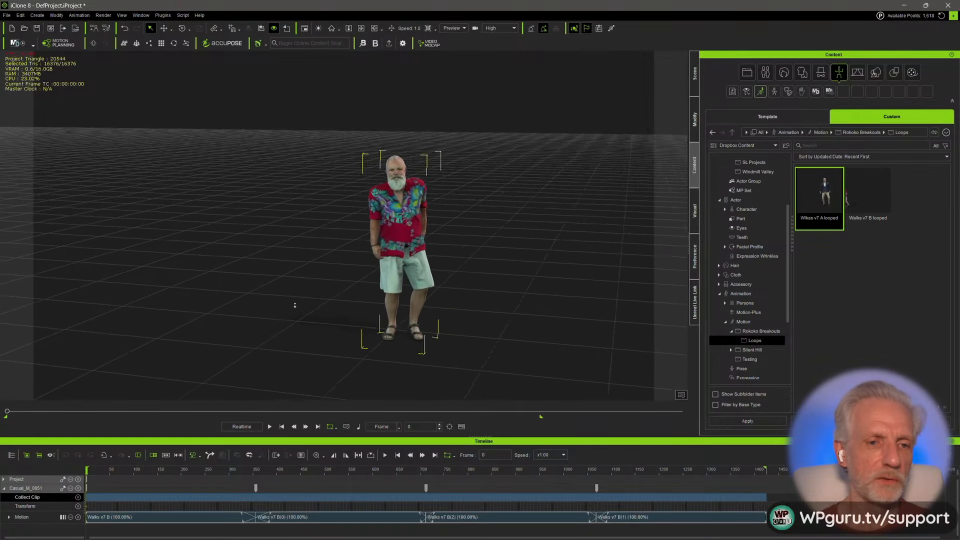
# - Play the walk from the start to frame 201 and examine the character's posture up close
pyautogui.scroll(4, 357, 286)
pyautogui.keyDown('alt'); pyautogui.moveTo(357, 285); pyautogui.dragTo(370, 287); pyautogui.keyUp('alt')
pyautogui.keyDown('alt'); pyautogui.moveTo(370, 287); pyautogui.dragTo(353, 278, button='right'); pyautogui.keyUp('alt')
pyautogui.scroll(1, 340, 242)
pyautogui.scroll(-1, 349, 243)
pyautogui.scroll(2, 353, 278)
pyautogui.keyDown('alt'); pyautogui.moveTo(353, 270); pyautogui.dragTo(231, 315); pyautogui.keyUp('alt')
pyautogui.press('space')
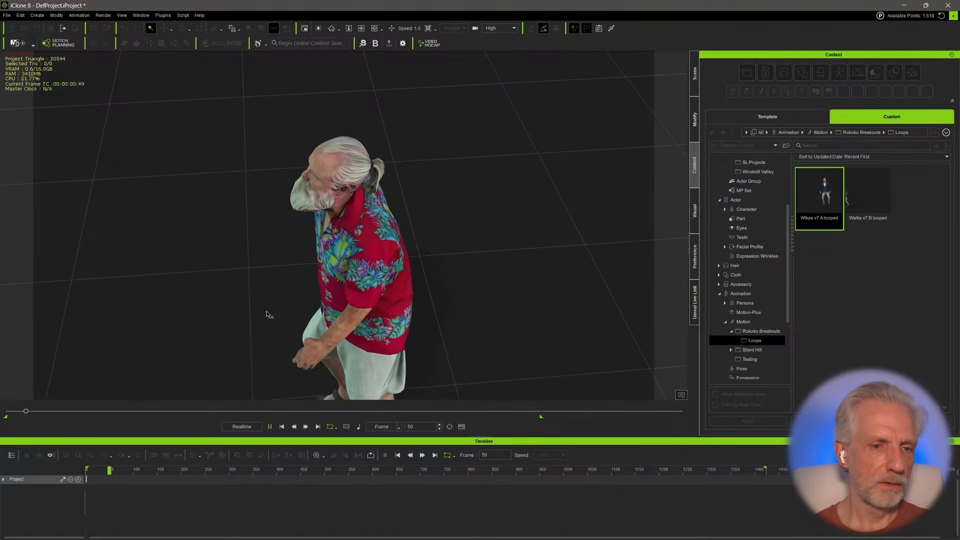
pyautogui.keyDown('alt'); pyautogui.moveTo(266, 311); pyautogui.dragTo(365, 240, button='right'); pyautogui.keyUp('alt')
pyautogui.press('space')
pyautogui.scroll(-3, 365, 240)
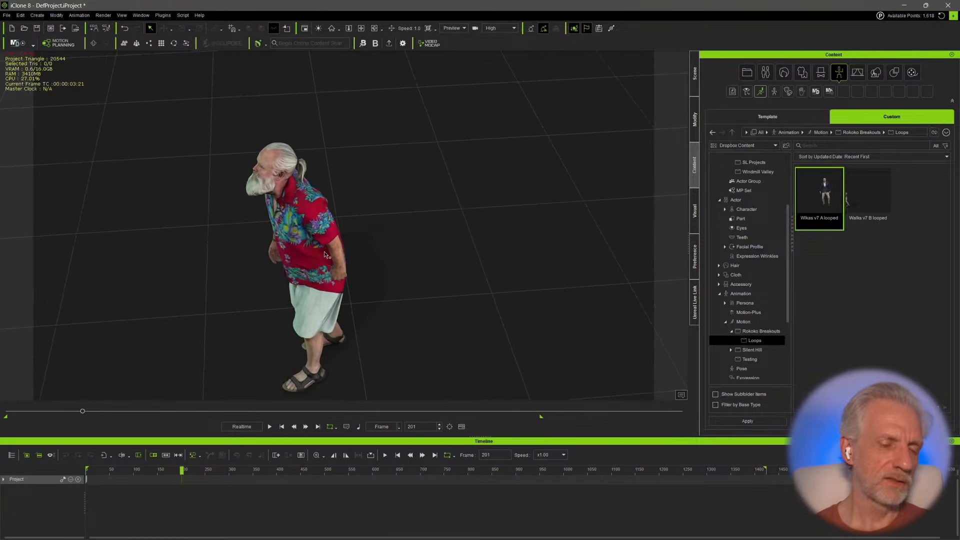
pyautogui.keyDown('alt'); pyautogui.moveTo(365, 240); pyautogui.dragTo(418, 178); pyautogui.keyUp('alt')
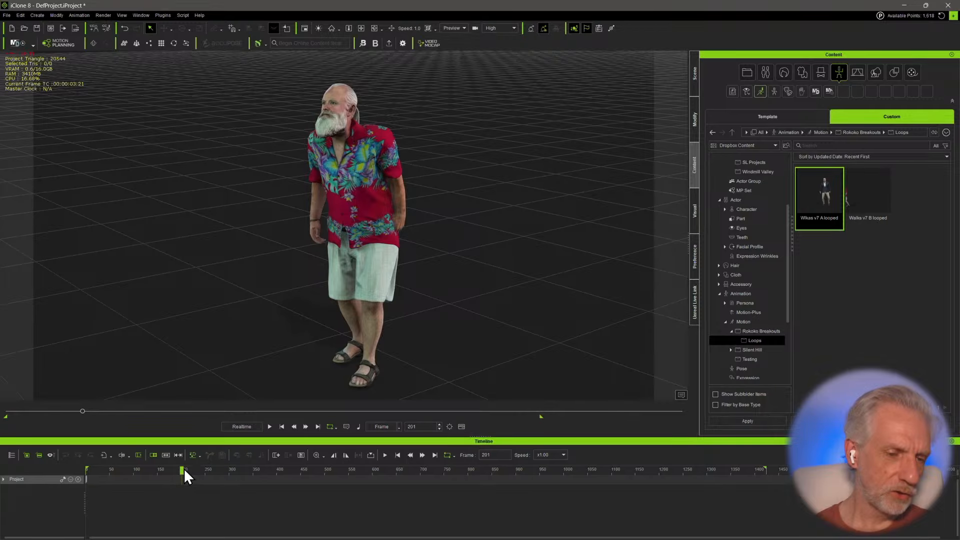
# - Select the walking character, set the current frame to 210 and start Edit Motion Layer for it
pyautogui.click(368, 245)
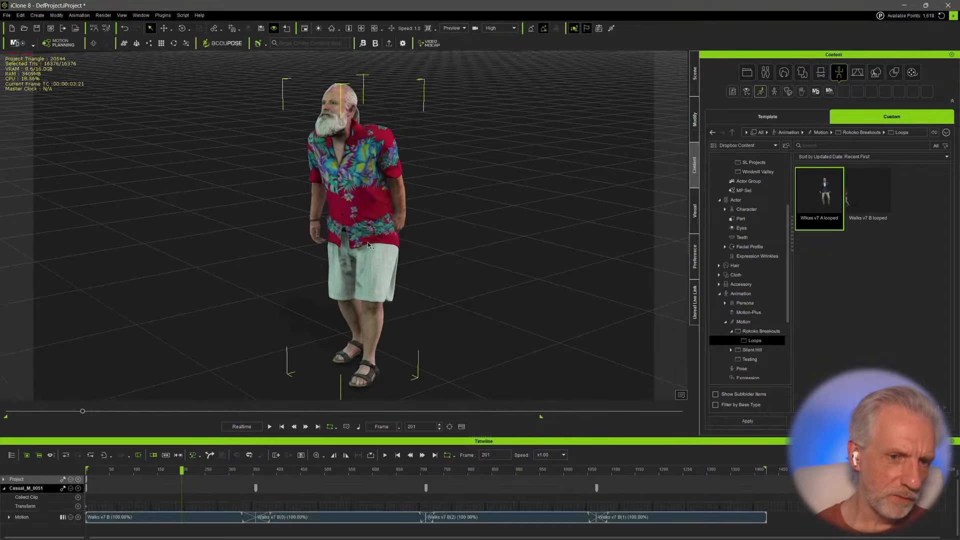
pyautogui.keyDown('alt'); pyautogui.moveTo(368, 245); pyautogui.dragTo(637, 219); pyautogui.keyUp('alt')
pyautogui.keyDown('alt'); pyautogui.moveTo(499, 221); pyautogui.dragTo(581, 214); pyautogui.keyUp('alt')
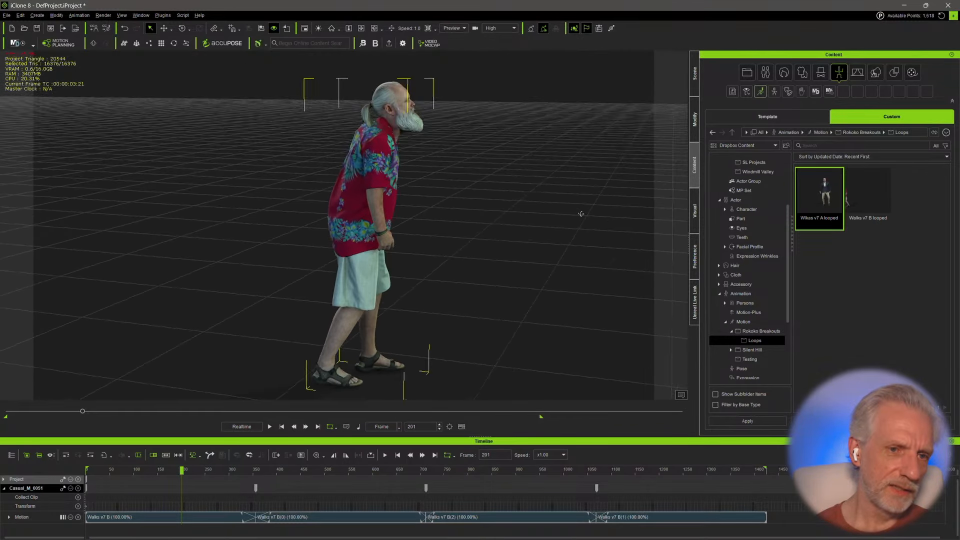
pyautogui.keyDown('alt'); pyautogui.moveTo(458, 203); pyautogui.dragTo(398, 215); pyautogui.keyUp('alt')
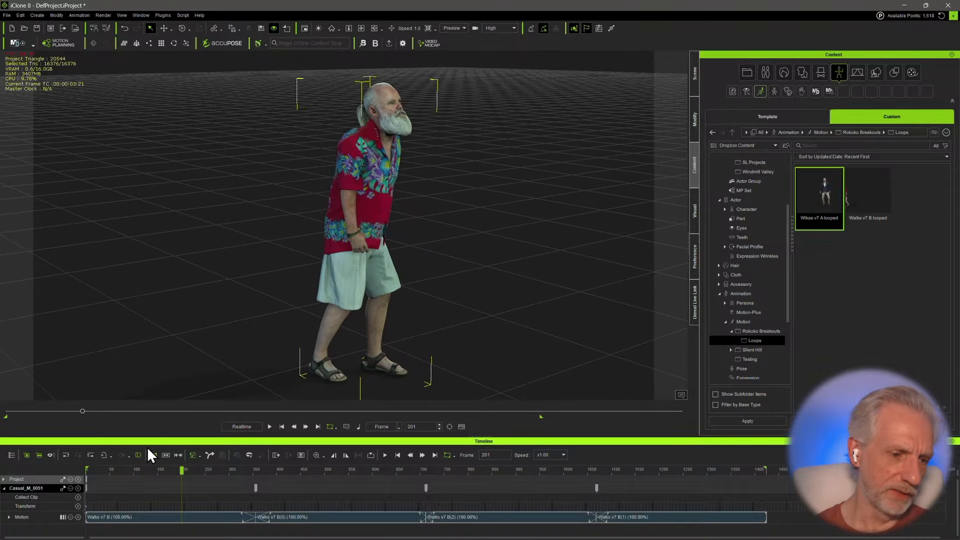
pyautogui.moveTo(182, 470); pyautogui.dragTo(186, 469)
pyautogui.keyDown('alt'); pyautogui.moveTo(450, 297); pyautogui.dragTo(257, 295); pyautogui.keyUp('alt')
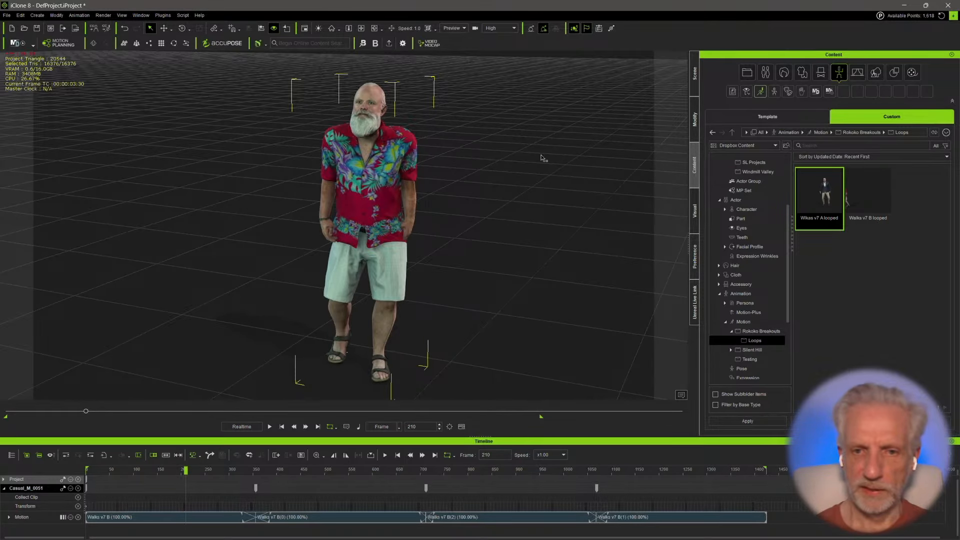
pyautogui.click(695, 123)
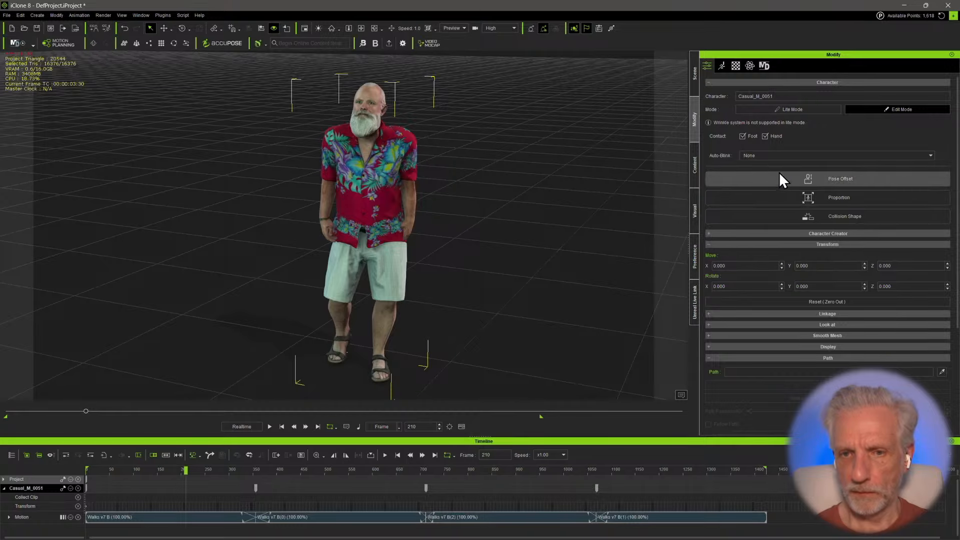
pyautogui.click(722, 66)
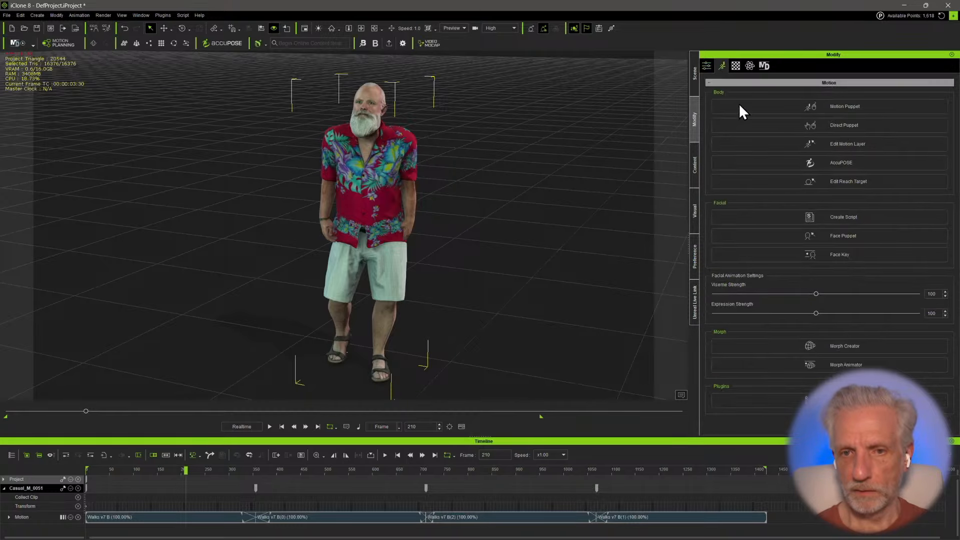
pyautogui.click(876, 143)
# - Rotate the character's right and left arms outward at the shoulders, away from the body, at frame 210
pyautogui.scroll(5, 388, 177)
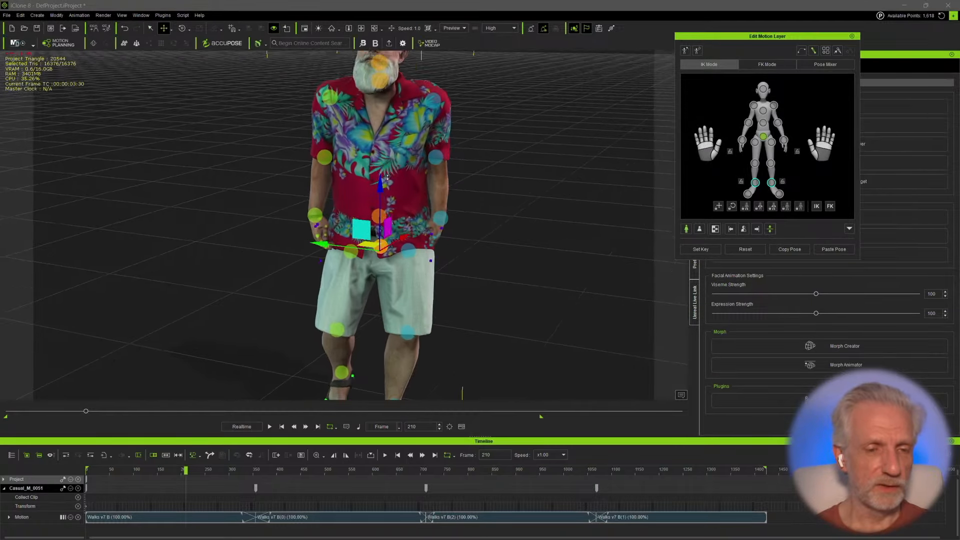
pyautogui.scroll(2, 395, 173)
pyautogui.scroll(-5, 382, 250)
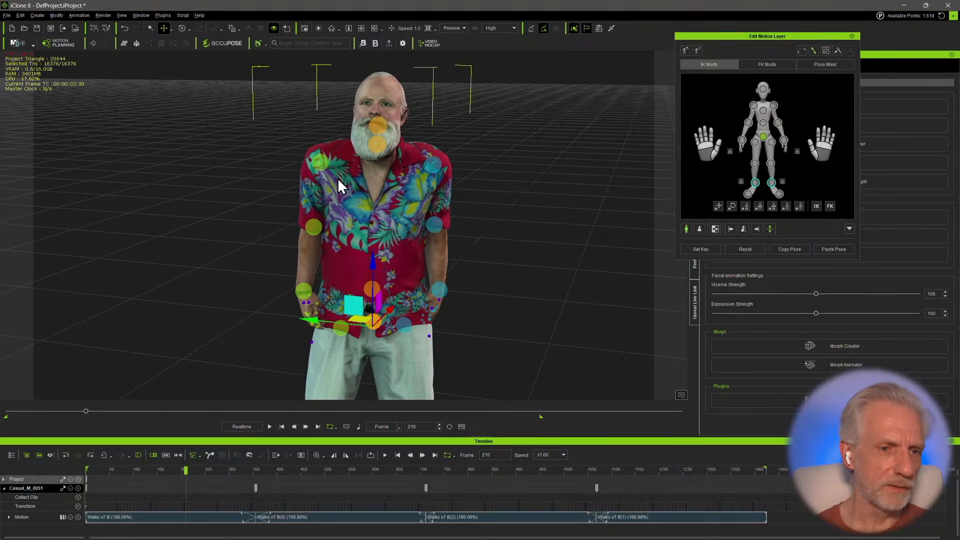
pyautogui.click(320, 163)
pyautogui.press('e')
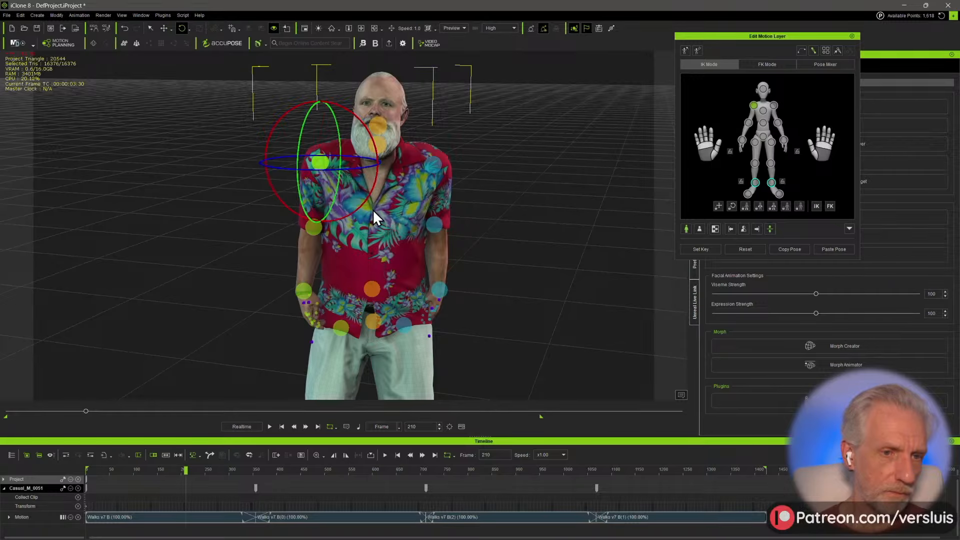
pyautogui.press('e')
pyautogui.keyDown('alt'); pyautogui.moveTo(376, 201); pyautogui.dragTo(376, 215); pyautogui.keyUp('alt')
pyautogui.moveTo(379, 145); pyautogui.dragTo(380, 151)
pyautogui.keyDown('alt'); pyautogui.moveTo(434, 180); pyautogui.dragTo(416, 181); pyautogui.keyUp('alt')
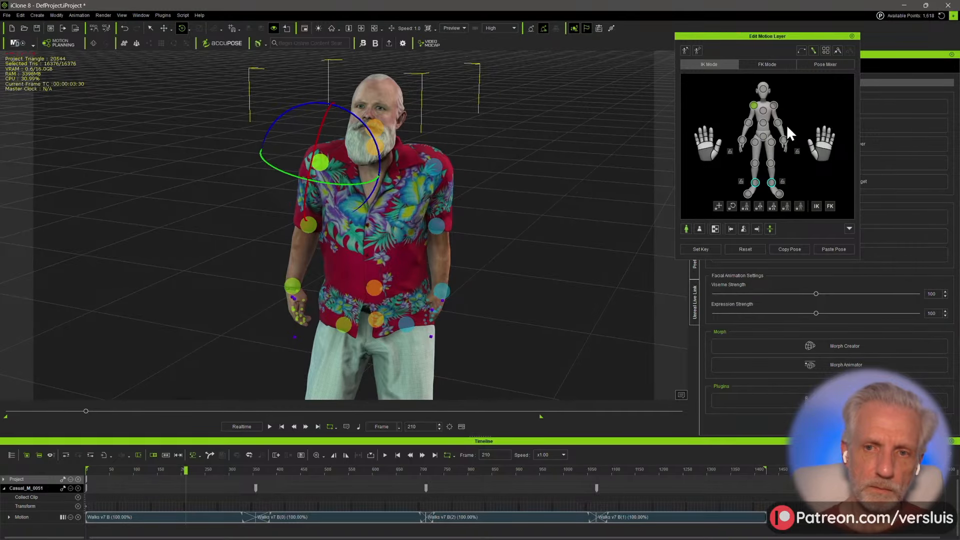
pyautogui.click(774, 105)
pyautogui.moveTo(495, 162); pyautogui.dragTo(404, 275)
# - Rotate the base joint of the character's left thumb to adjust the hand pose at frame 210
pyautogui.scroll(5, 310, 187)
pyautogui.keyDown('alt'); pyautogui.moveTo(442, 287); pyautogui.dragTo(452, 263, button='middle'); pyautogui.keyUp('alt')
pyautogui.scroll(5, 460, 272)
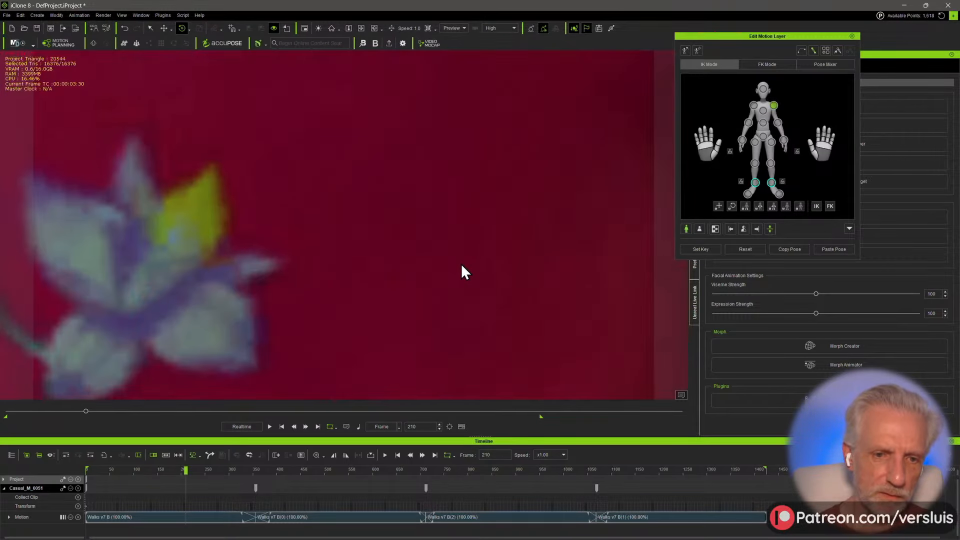
pyautogui.scroll(-6, 460, 263)
pyautogui.scroll(3, 461, 262)
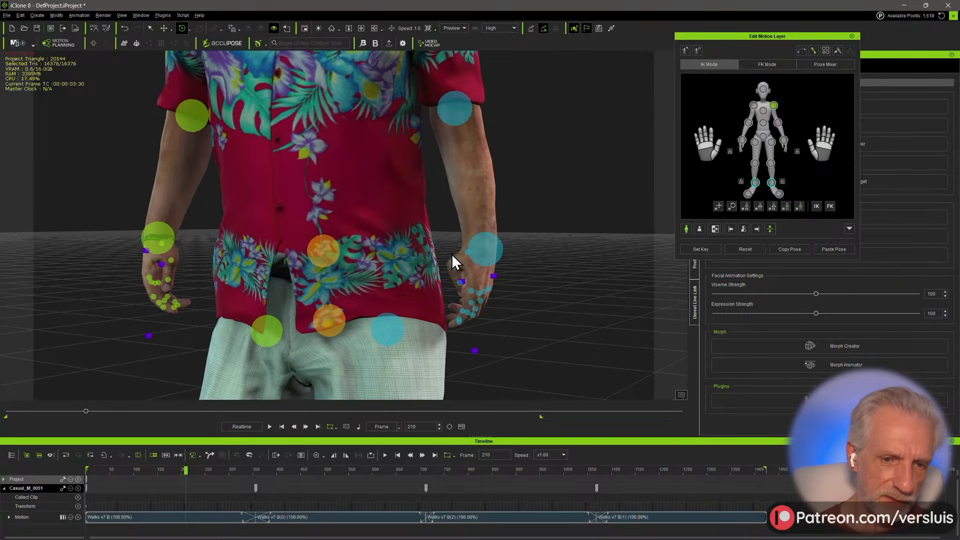
pyautogui.click(454, 268)
pyautogui.keyDown('alt'); pyautogui.moveTo(454, 267); pyautogui.dragTo(491, 267); pyautogui.keyUp('alt')
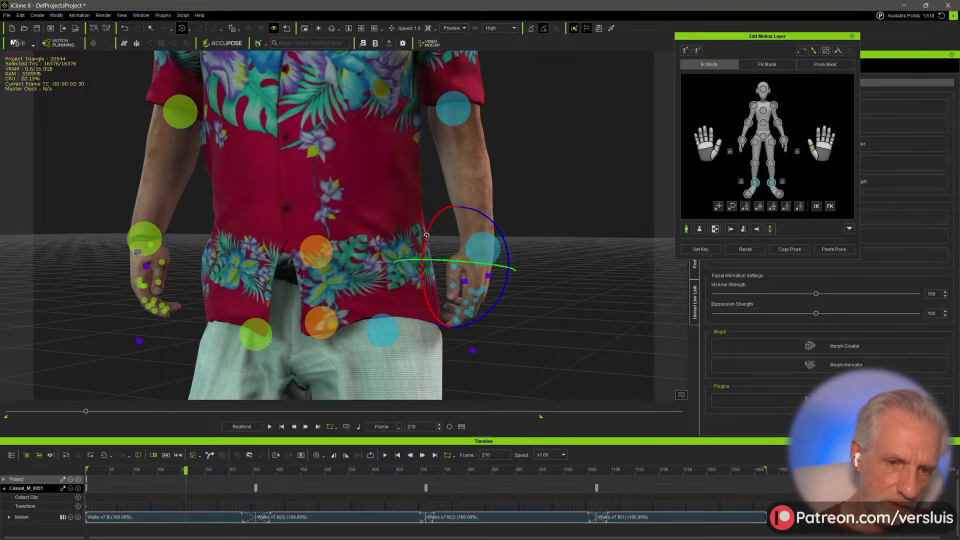
pyautogui.keyDown('alt'); pyautogui.moveTo(426, 234); pyautogui.dragTo(457, 290); pyautogui.keyUp('alt')
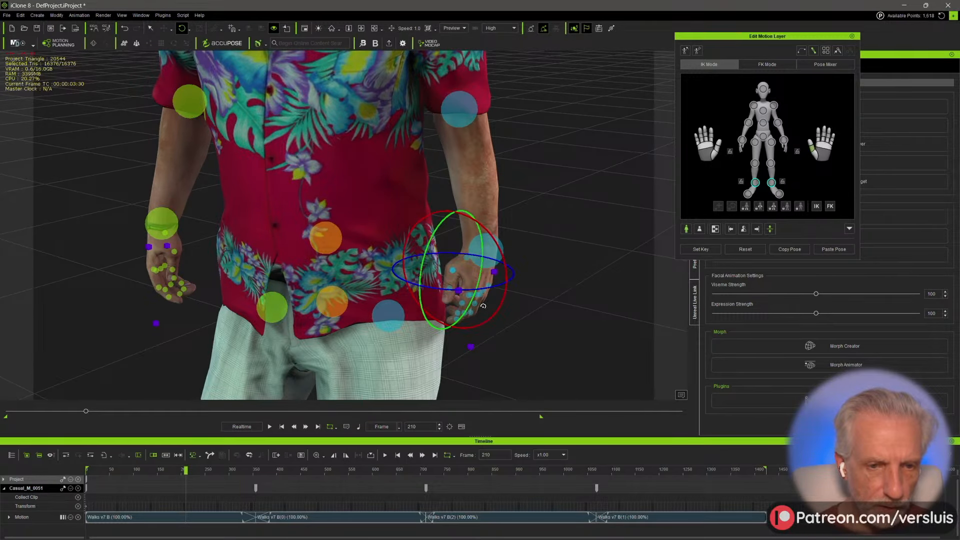
# - Rotate the base joint of the character's right thumb to adjust the hand pose at frame 210
pyautogui.keyDown('alt'); pyautogui.moveTo(229, 279); pyautogui.dragTo(235, 267); pyautogui.keyUp('alt')
pyautogui.click(167, 277)
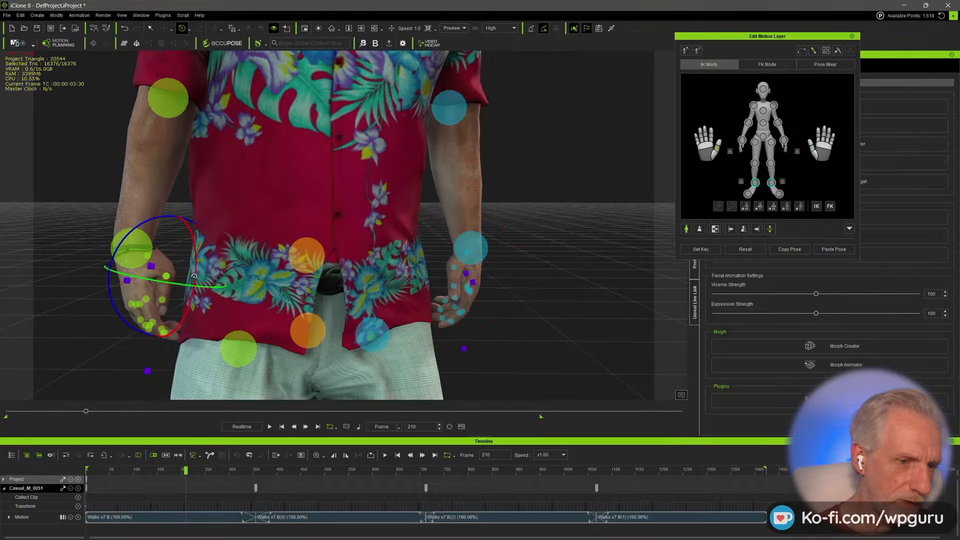
pyautogui.keyDown('alt'); pyautogui.moveTo(175, 280); pyautogui.dragTo(214, 250); pyautogui.keyUp('alt')
pyautogui.scroll(-5, 202, 261)
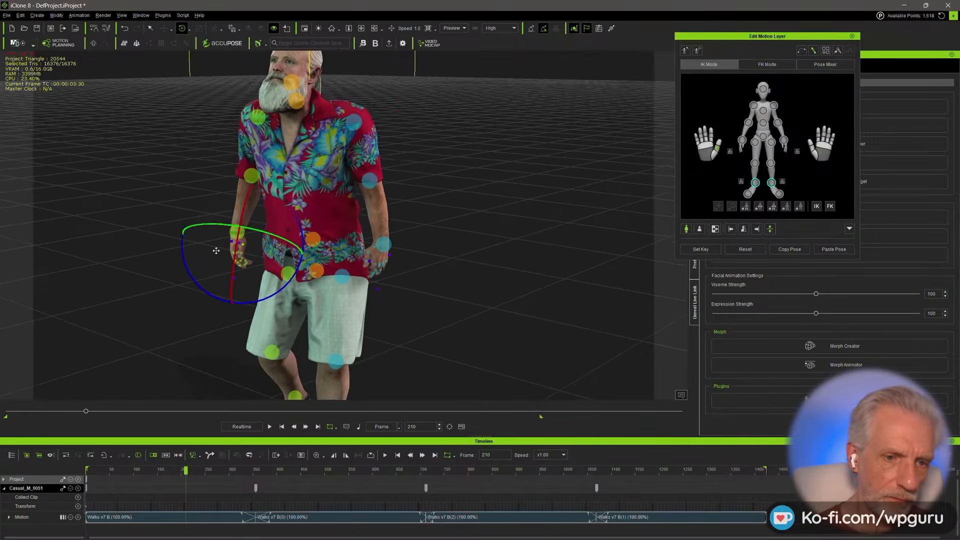
# - Bend the character's upper torso forward at the chest joint and tilt the head downward at frame 210
pyautogui.keyDown('alt'); pyautogui.moveTo(215, 250); pyautogui.dragTo(300, 272, button='middle'); pyautogui.keyUp('alt')
pyautogui.keyDown('alt'); pyautogui.moveTo(300, 272); pyautogui.dragTo(263, 260); pyautogui.keyUp('alt')
pyautogui.click(762, 111)
pyautogui.keyDown('alt'); pyautogui.moveTo(350, 145); pyautogui.dragTo(374, 160); pyautogui.keyUp('alt')
pyautogui.keyDown('alt'); pyautogui.moveTo(374, 160); pyautogui.dragTo(395, 182, button='middle'); pyautogui.keyUp('alt')
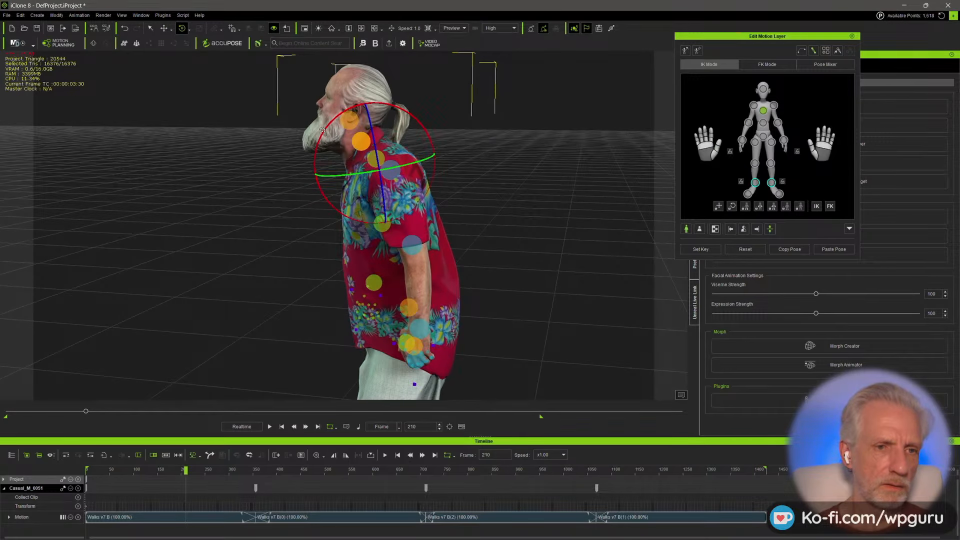
pyautogui.moveTo(323, 131); pyautogui.dragTo(319, 135)
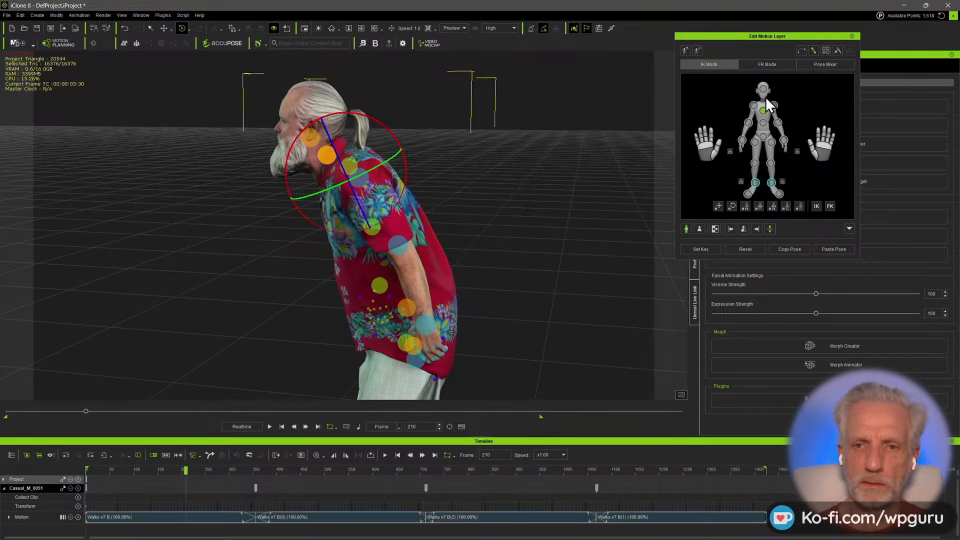
pyautogui.click(763, 89)
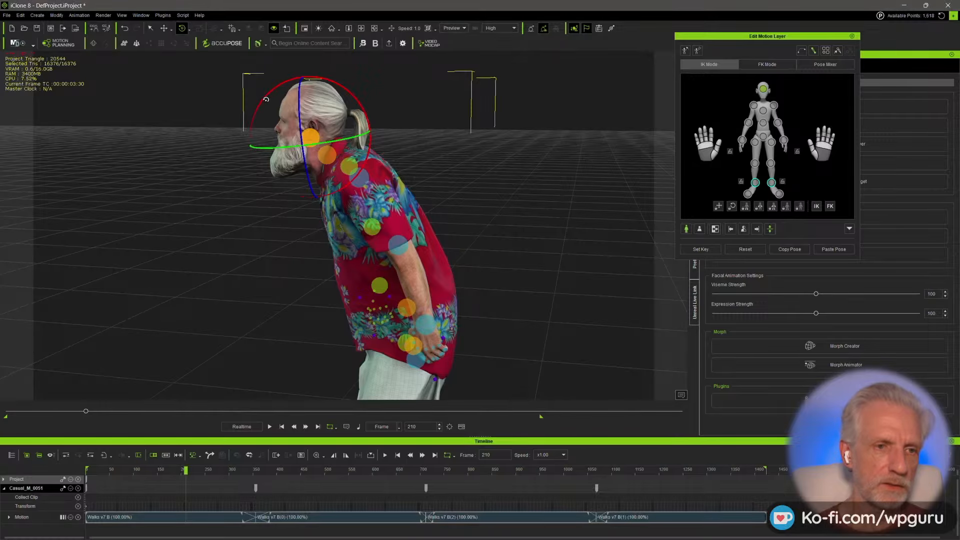
pyautogui.moveTo(264, 99); pyautogui.dragTo(256, 111)
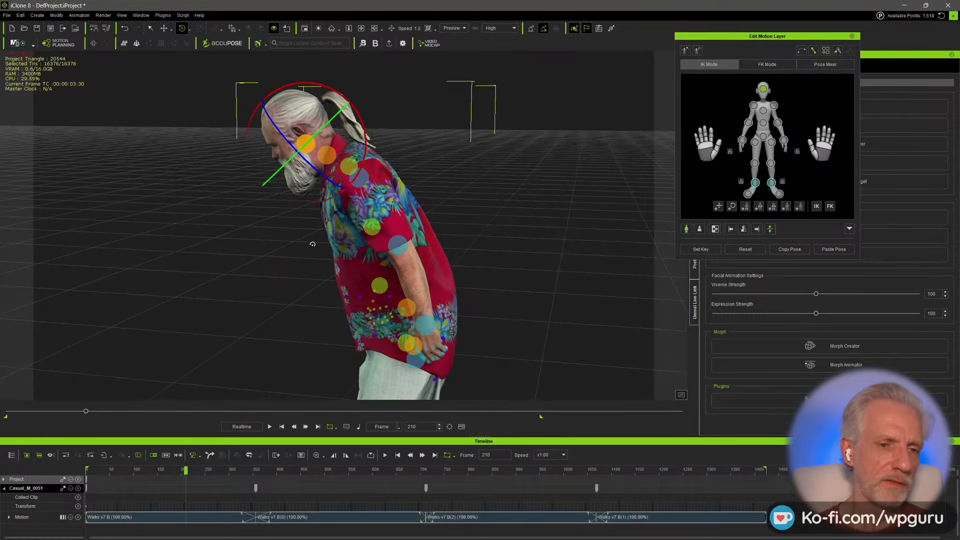
# - Play back the walk with the whole character in view to check the hunched pose across the clips
pyautogui.keyDown('alt'); pyautogui.moveTo(310, 242); pyautogui.dragTo(440, 235); pyautogui.keyUp('alt')
pyautogui.keyDown('alt'); pyautogui.moveTo(440, 235); pyautogui.dragTo(445, 253, button='right'); pyautogui.keyUp('alt')
pyautogui.keyDown('alt'); pyautogui.moveTo(446, 253); pyautogui.dragTo(446, 241, button='middle'); pyautogui.keyUp('alt')
pyautogui.keyDown('alt'); pyautogui.moveTo(446, 241); pyautogui.dragTo(305, 253); pyautogui.keyUp('alt')
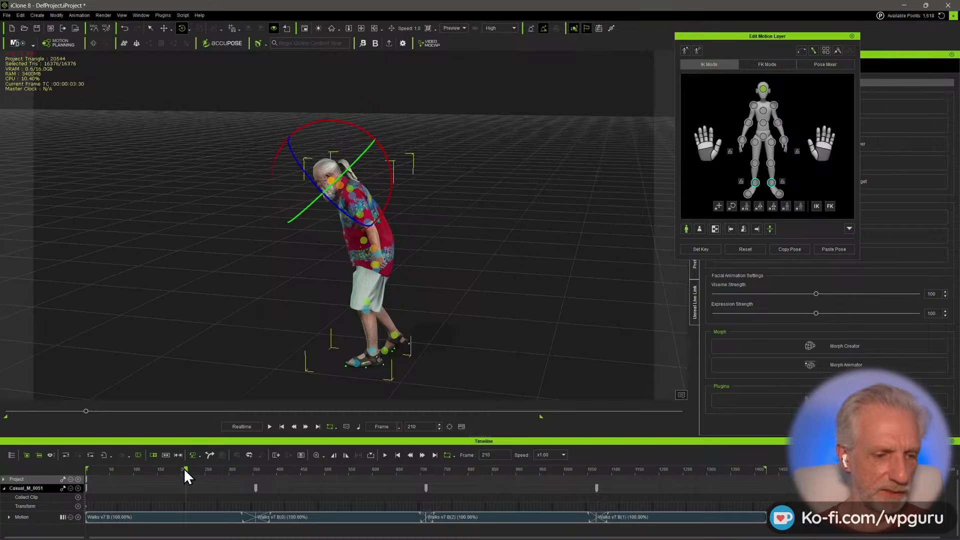
pyautogui.moveTo(186, 469); pyautogui.dragTo(209, 468)
pyautogui.press('space')
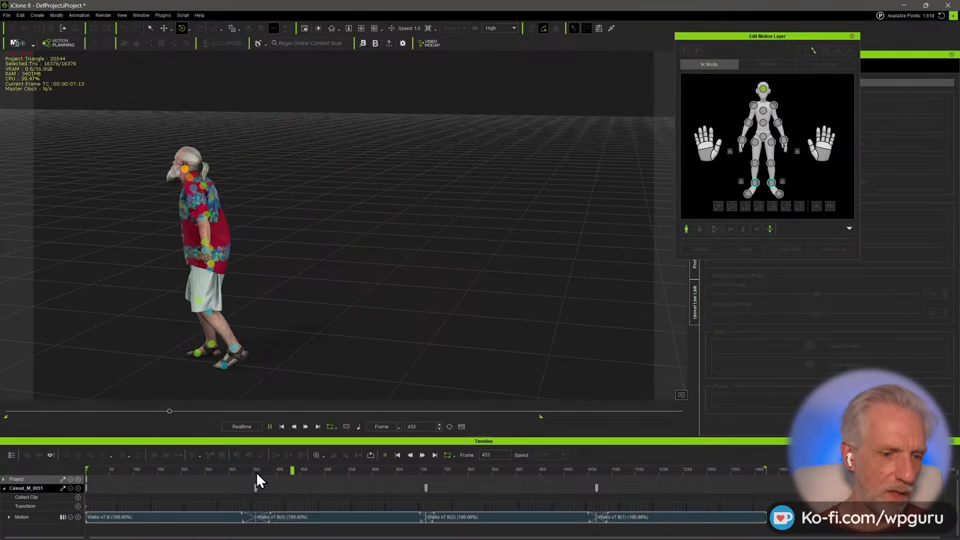
pyautogui.press('space')
# - Expand the character's Motion track in an enlarged timeline and move the Motion Layer key from frame 210 to near the first clip's start
pyautogui.click(9, 517)
pyautogui.moveTo(480, 437); pyautogui.dragTo(480, 347)
pyautogui.click(185, 448)
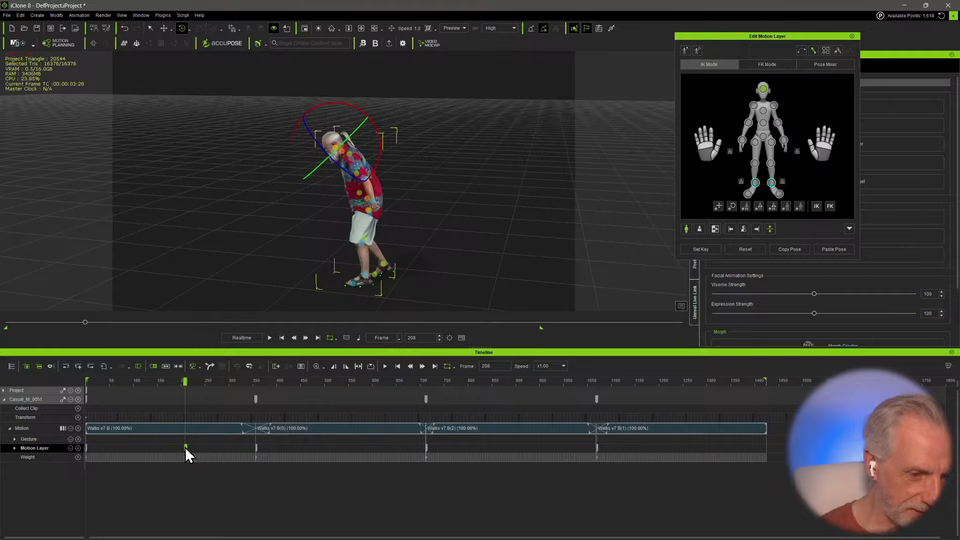
pyautogui.moveTo(136, 449); pyautogui.dragTo(103, 450)
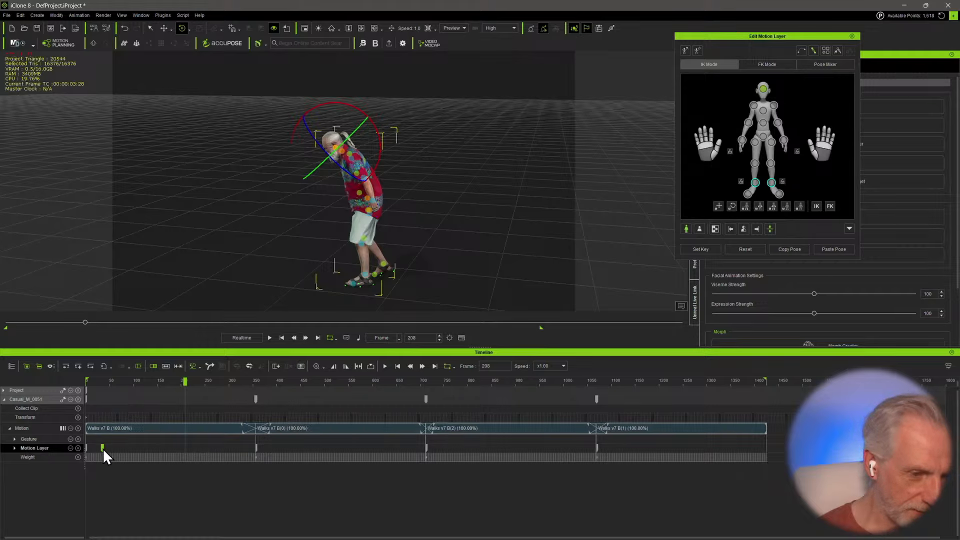
# - Copy the Motion Layer pose key to just after the start of the second, third and fourth clips, using frames 735 and 1090 for the last two
pyautogui.hotkey('ctrl', 'c')
pyautogui.click(270, 380)
pyautogui.hotkey('ctrl', 'v')
pyautogui.click(437, 380)
pyautogui.hotkey('ctrl', 'v')
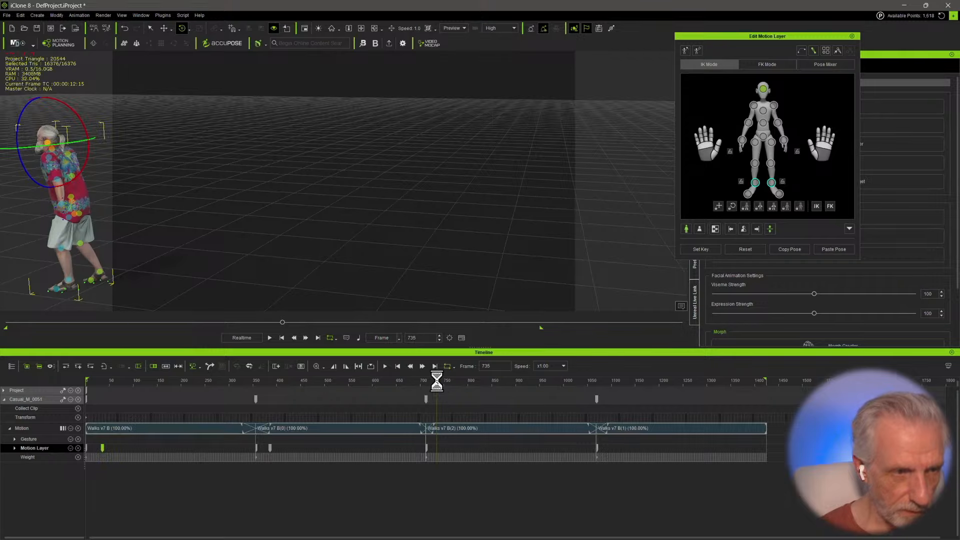
pyautogui.moveTo(442, 378); pyautogui.dragTo(607, 382)
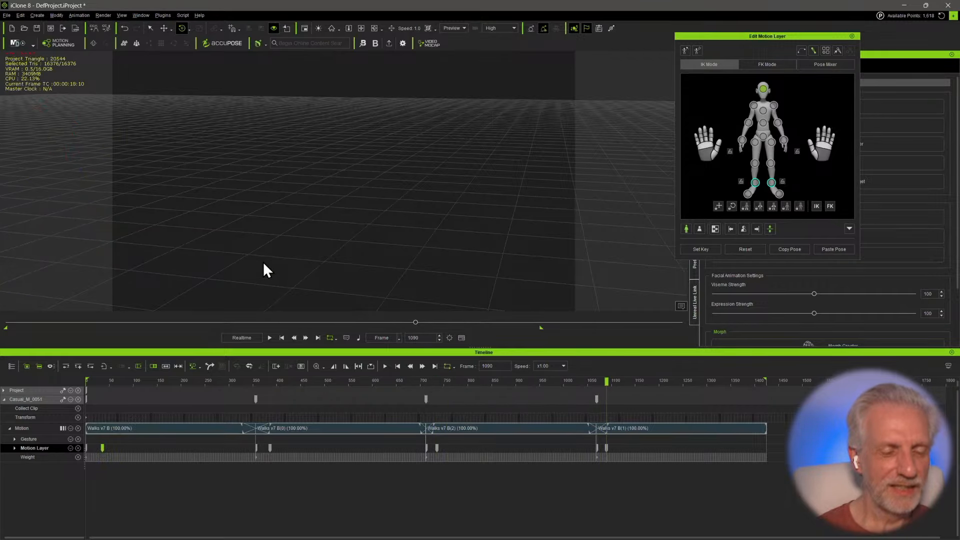
pyautogui.hotkey('ctrl', 'v')
# - Play back the looped walk to review the pose, close Edit Motion Layer and shrink the timeline
pyautogui.press('space')
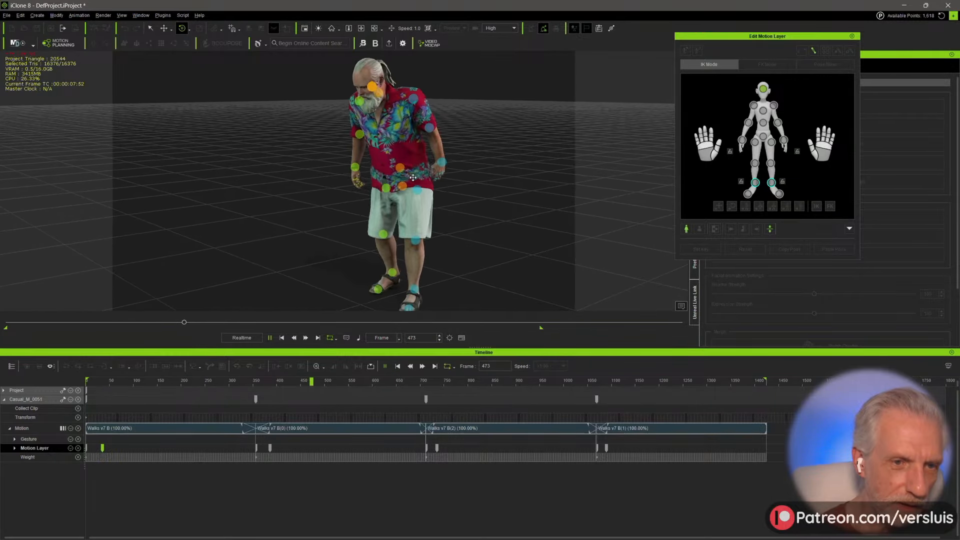
pyautogui.press('space')
pyautogui.click(852, 36)
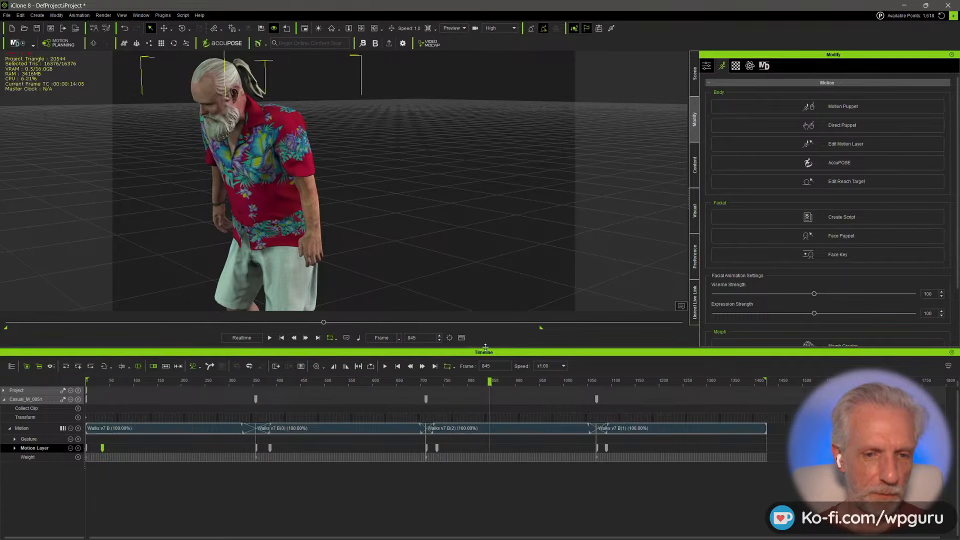
pyautogui.moveTo(478, 352); pyautogui.dragTo(478, 428)
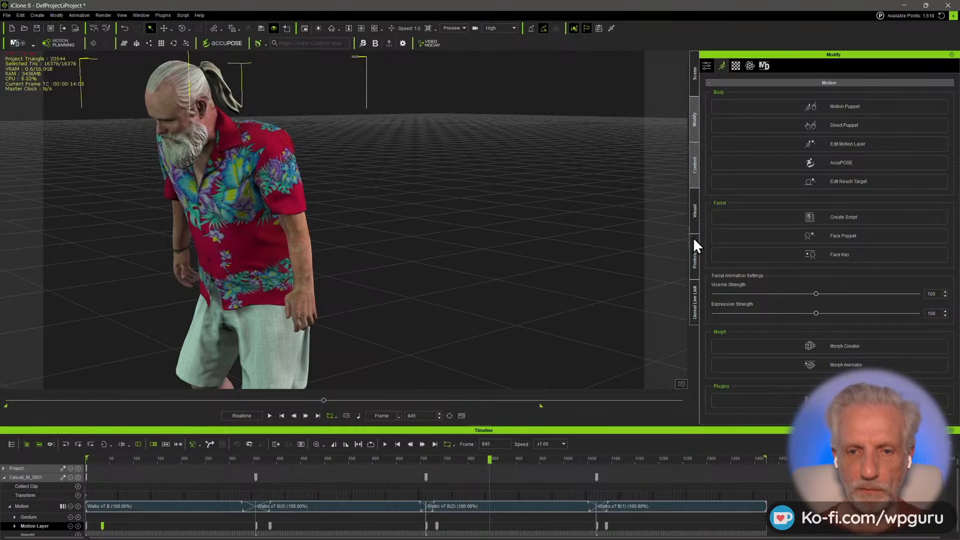
# - Save the character's motion as "Walks v7 B looped" in the Rokoko Breakouts Loops folder of the custom content
pyautogui.click(695, 165)
pyautogui.click(871, 410)
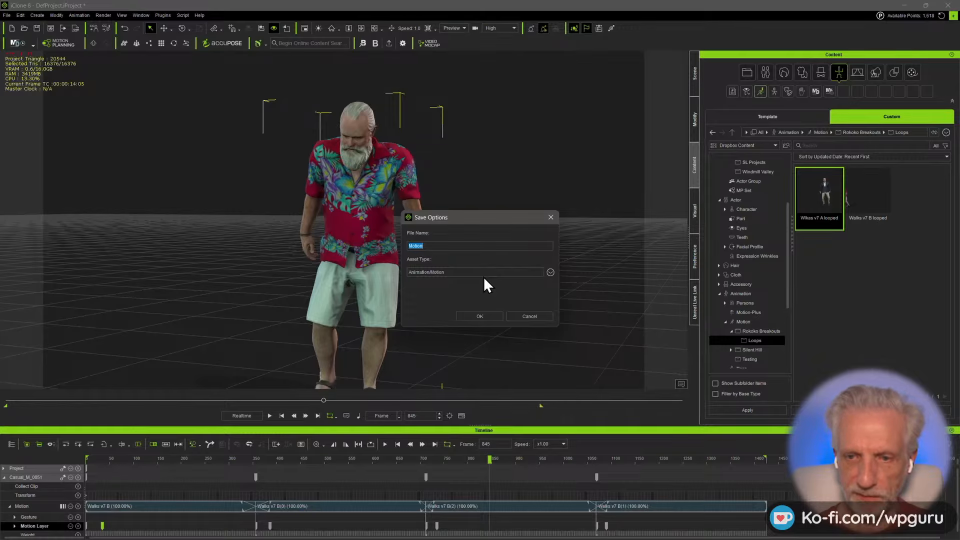
pyautogui.write('Walks v')
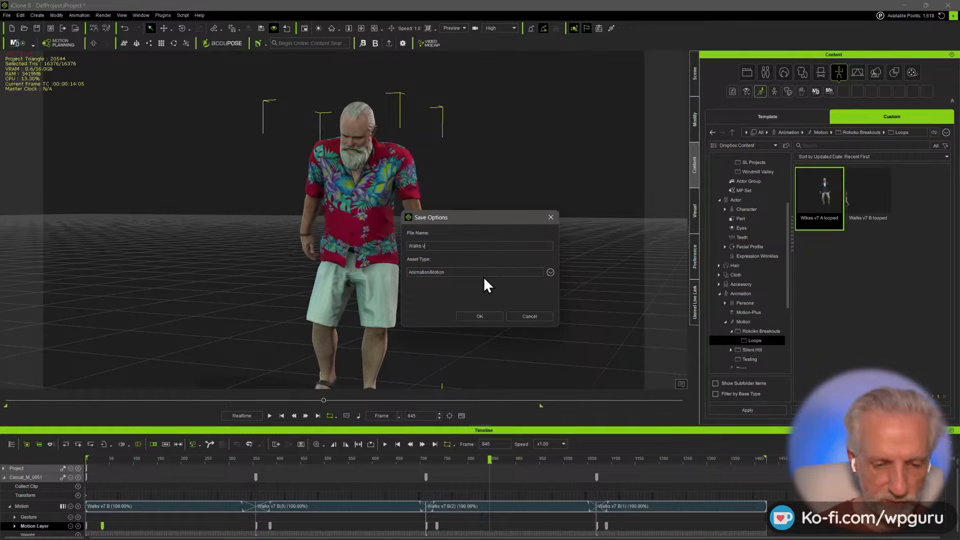
pyautogui.write('7 B looped')
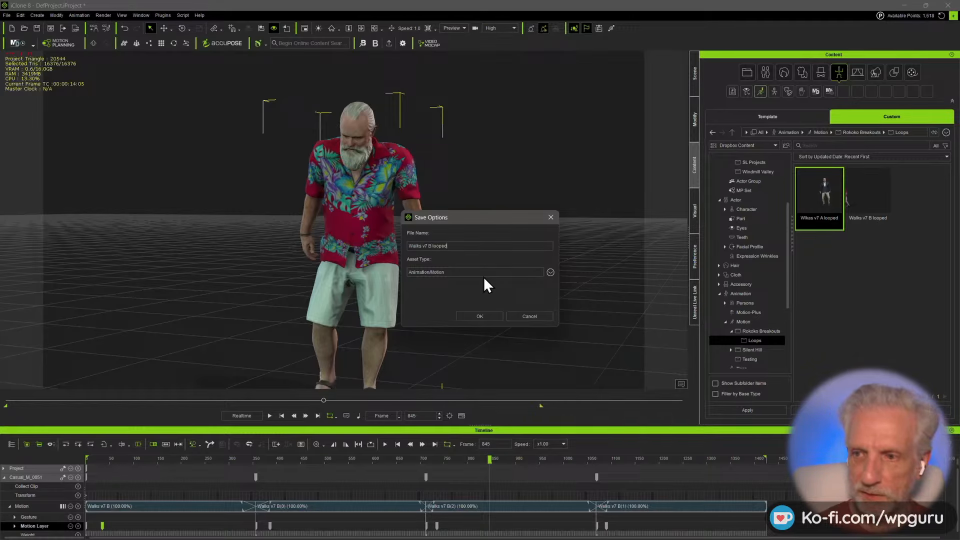
pyautogui.press('Return')
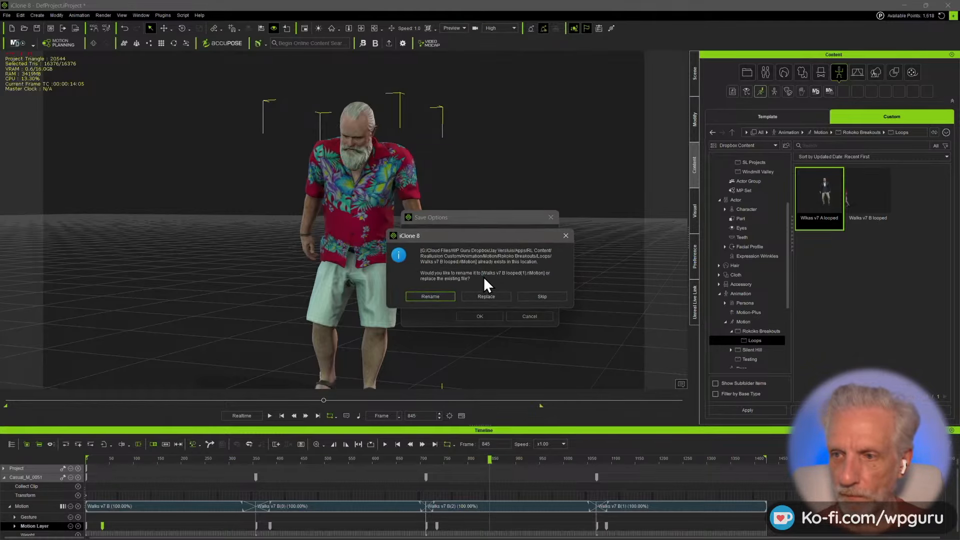
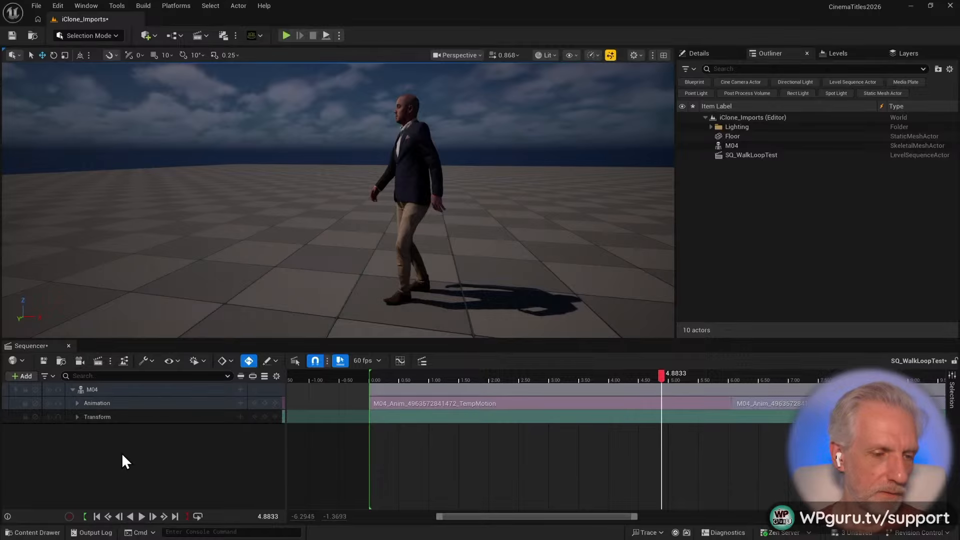
# - Create a folder named Casual_M51 inside the Characters content folder in Unreal Engine and open it
pyautogui.hotkey('ctrl', 'space')
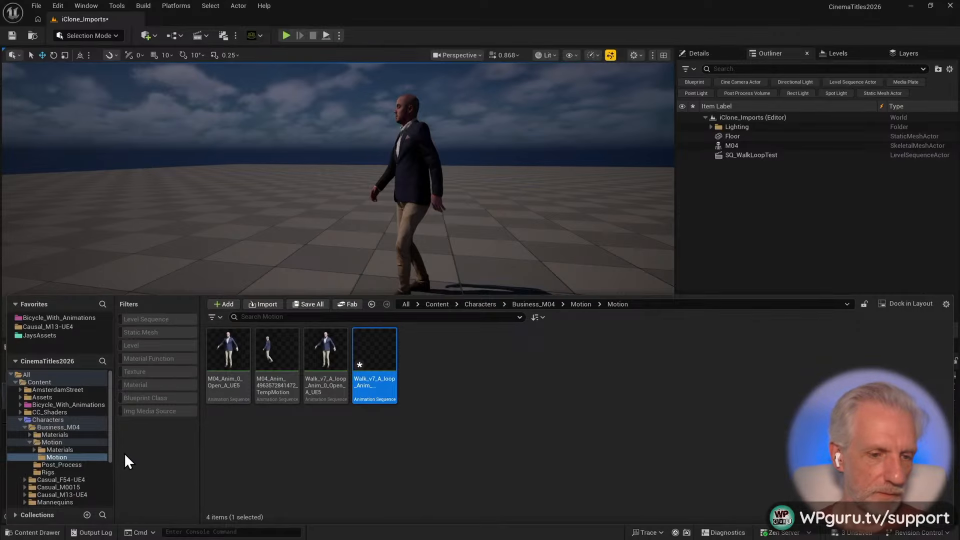
pyautogui.click(55, 419)
pyautogui.hotkey('ctrl', 'shift', 'n')
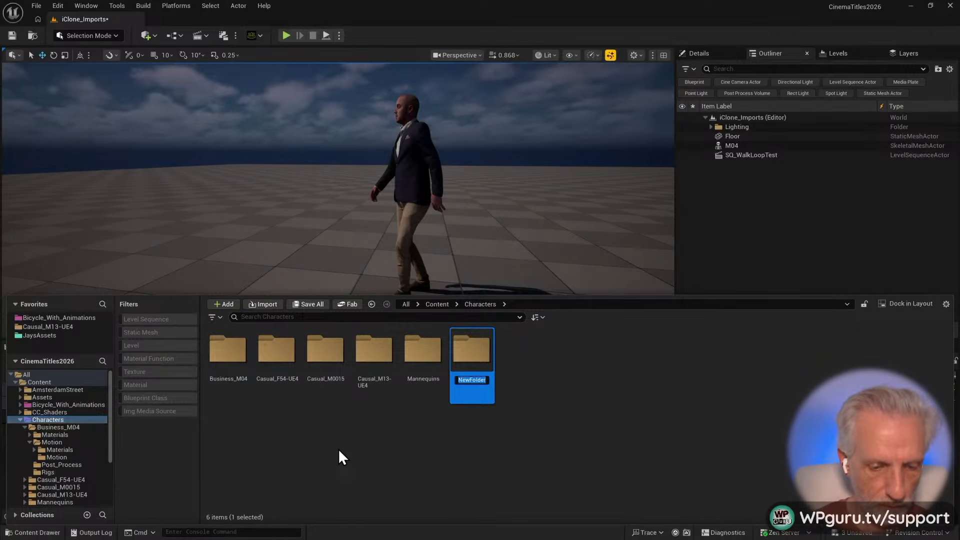
pyautogui.write('Casual')
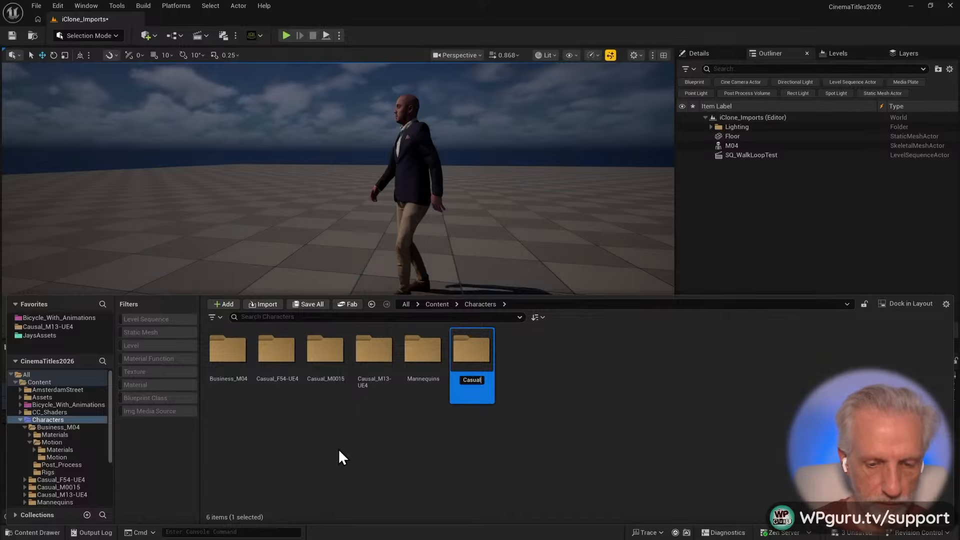
pyautogui.write('_M51')
pyautogui.press('Return')
pyautogui.press('Return')
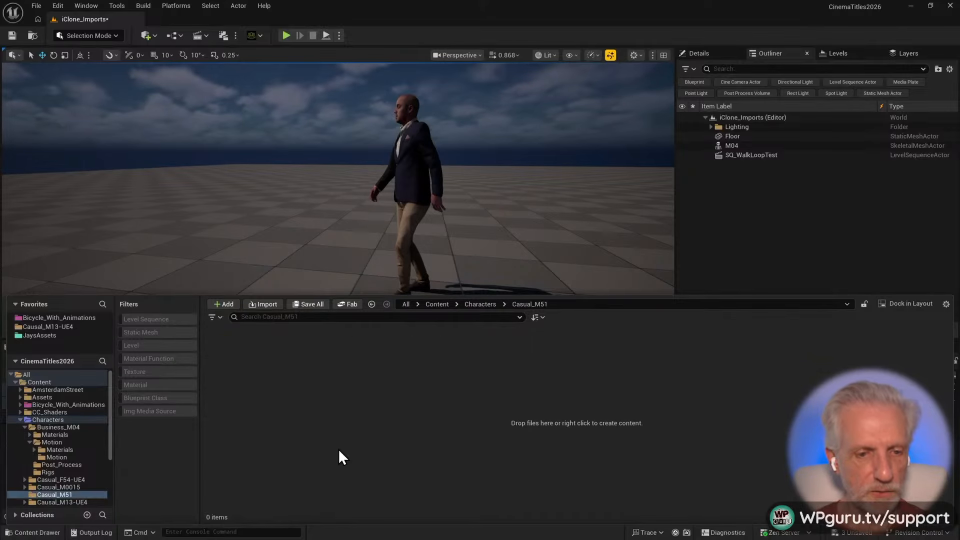
# - Import Casual_M51.fbx from the exported Casual_M51 folder with Auto Setup enabled, no Control Rig, and animations included
pyautogui.rightClick(338, 448)
pyautogui.click(410, 66)
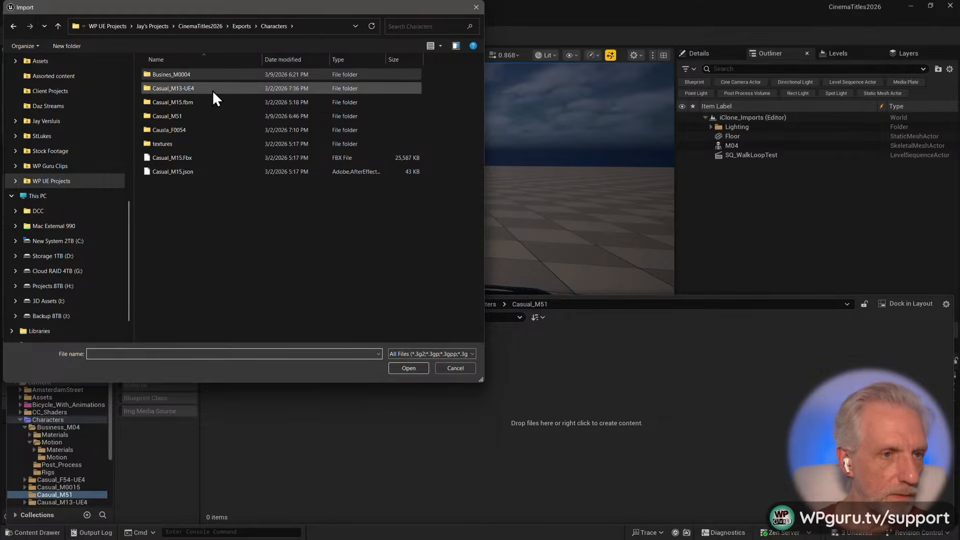
pyautogui.doubleClick(203, 115)
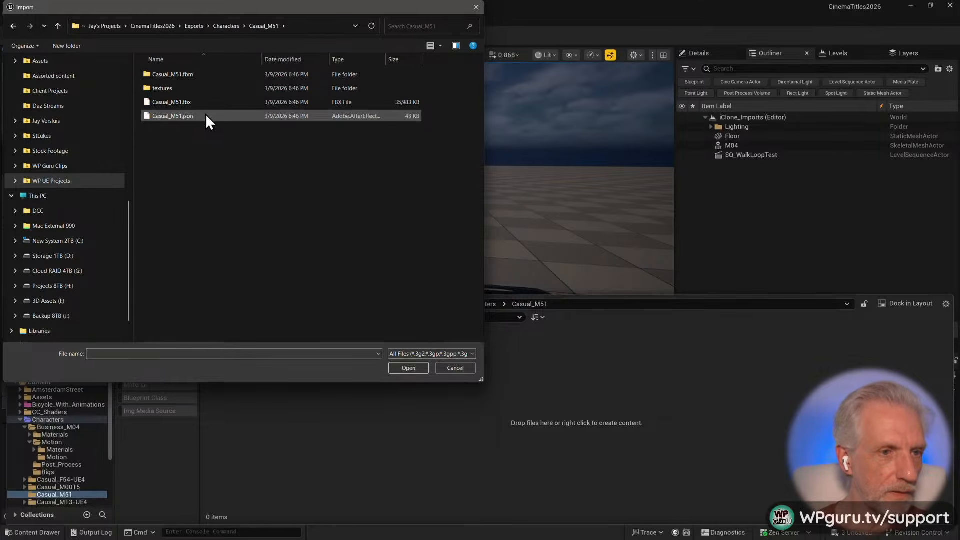
pyautogui.click(207, 103)
pyautogui.click(401, 367)
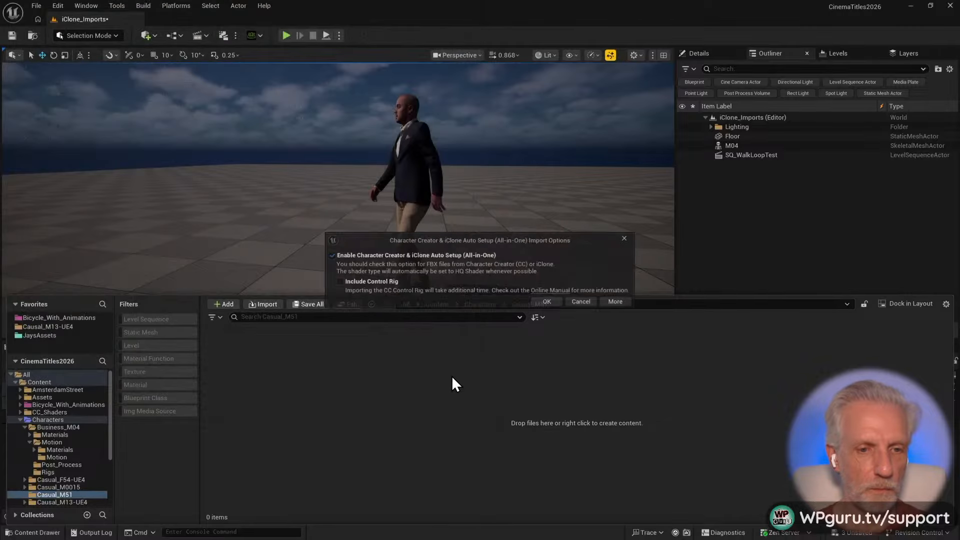
pyautogui.click(550, 303)
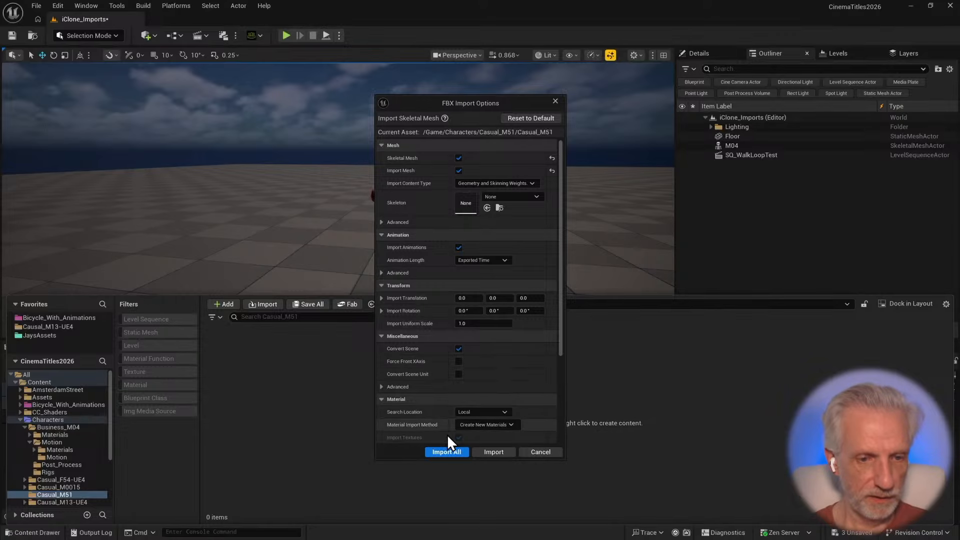
pyautogui.click(445, 452)
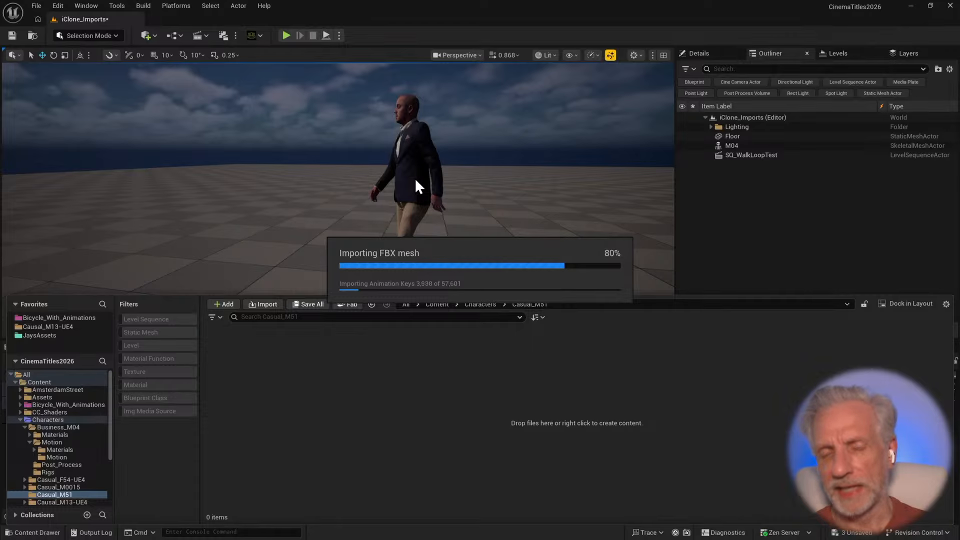
# - Switch to iClone and save the project as "Walks v7 B" in the Rokoko Cinema Titles project folder
pyautogui.hotkey('alt', 'Tab')
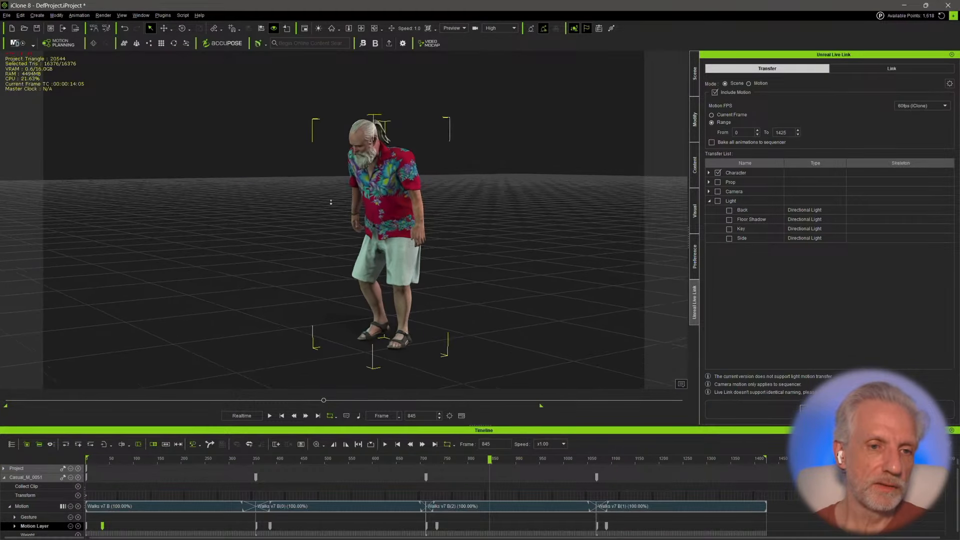
pyautogui.click(692, 169)
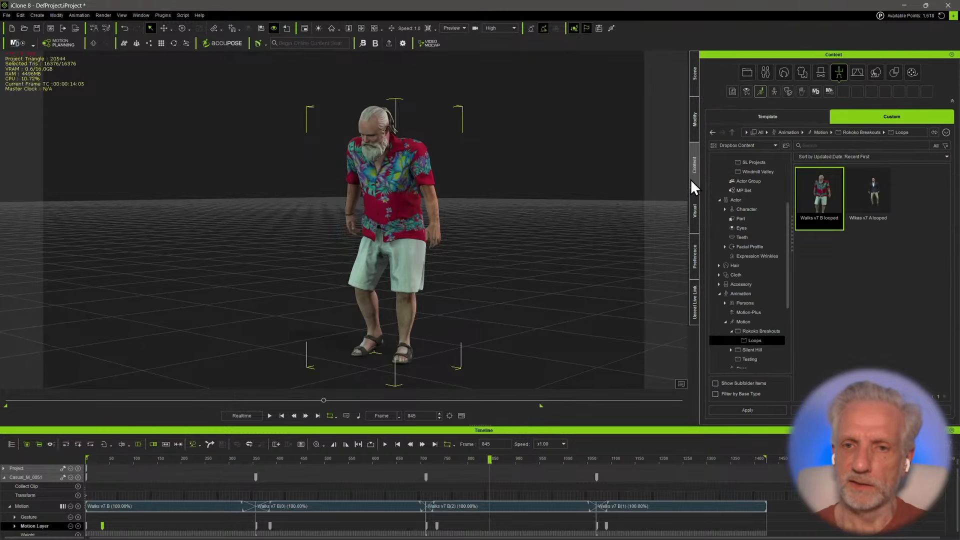
pyautogui.scroll(2, 762, 253)
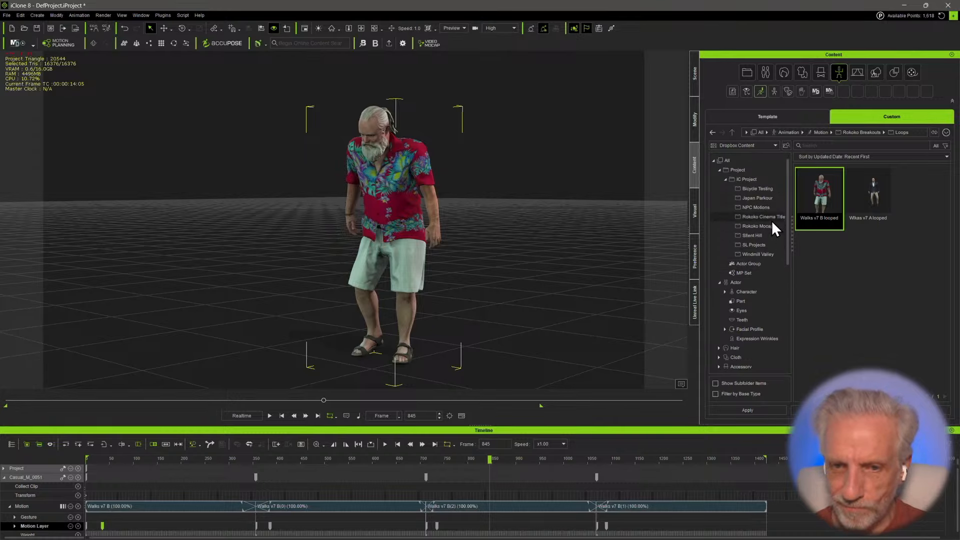
pyautogui.click(772, 218)
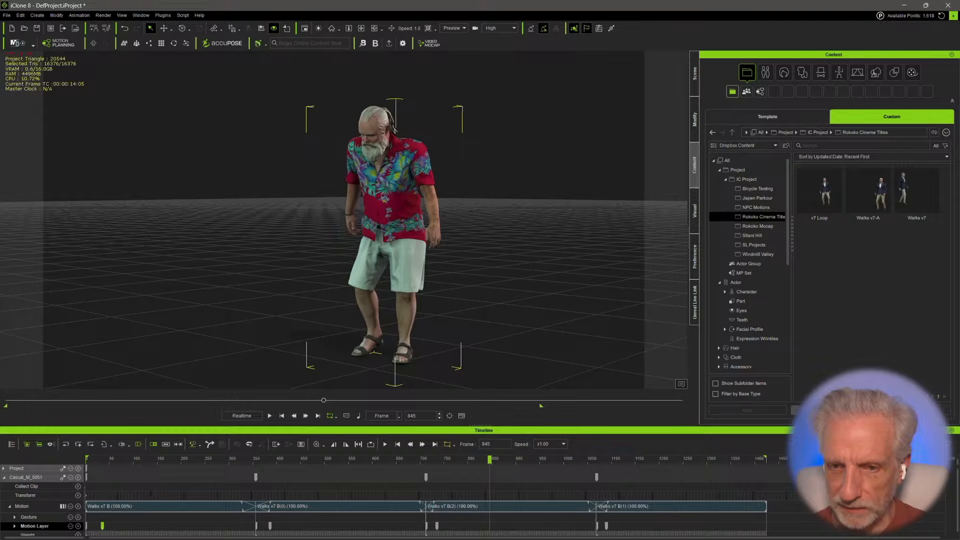
pyautogui.click(825, 410)
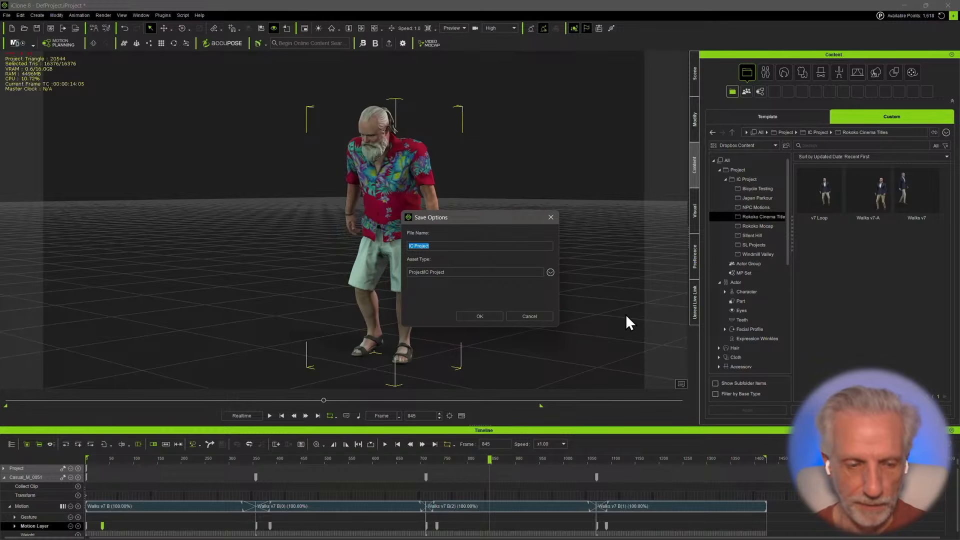
pyautogui.write('Walks v7')
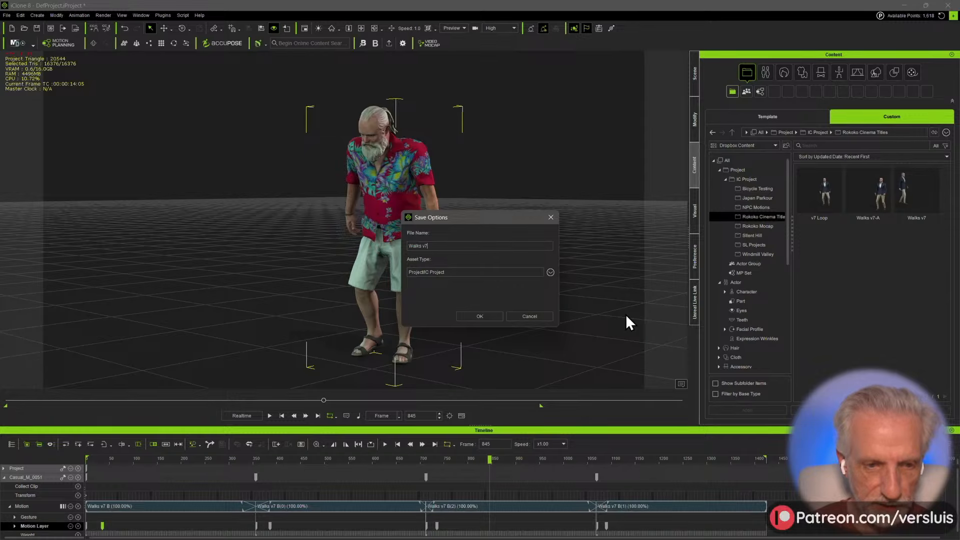
pyautogui.write(' B')
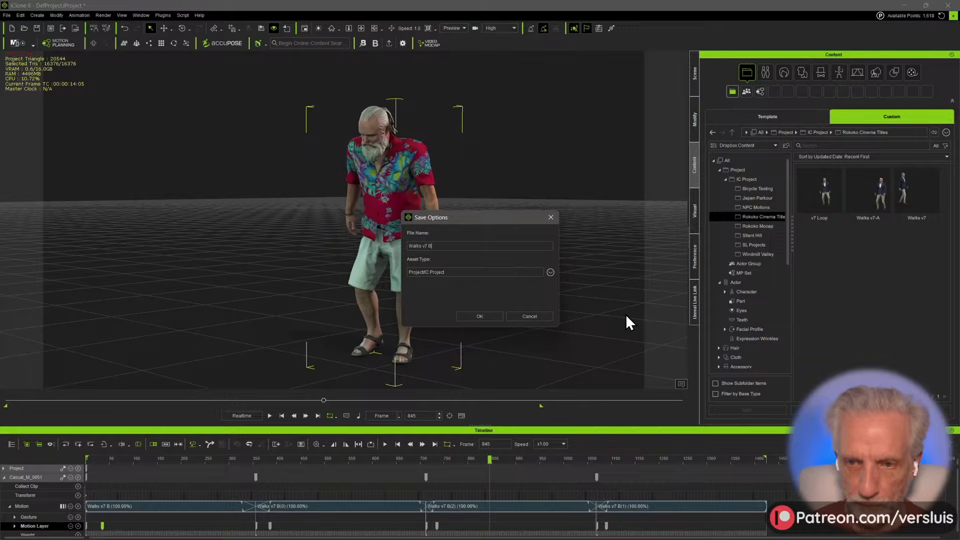
pyautogui.press('Return')
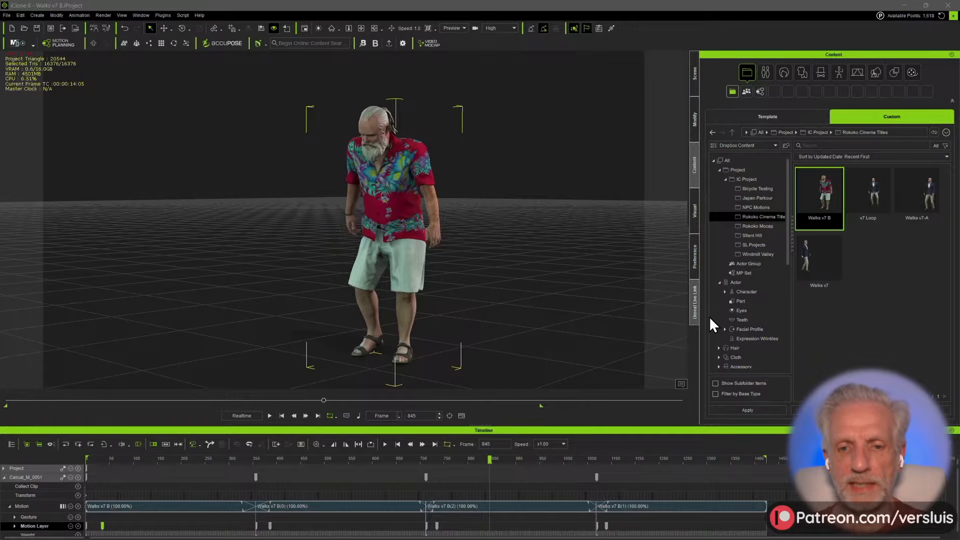
# - Review the Unreal Live Link transfer and link options, and check the FBX import's progress in Unreal Engine before returning to iClone
pyautogui.click(695, 315)
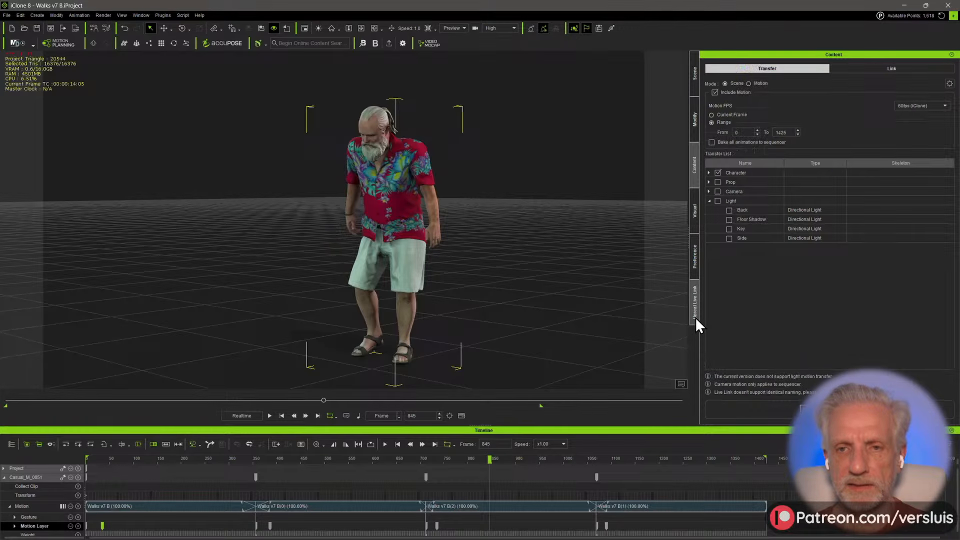
pyautogui.click(903, 70)
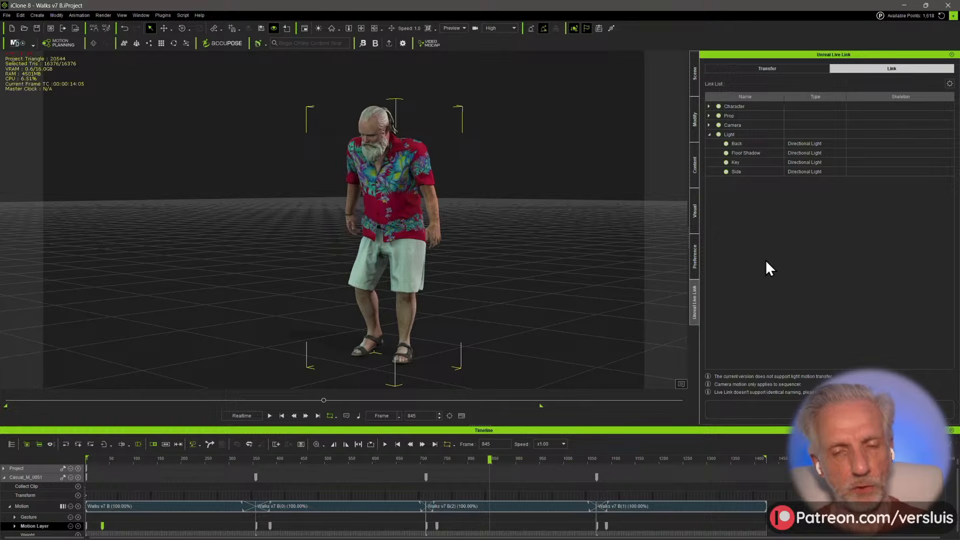
pyautogui.click(762, 69)
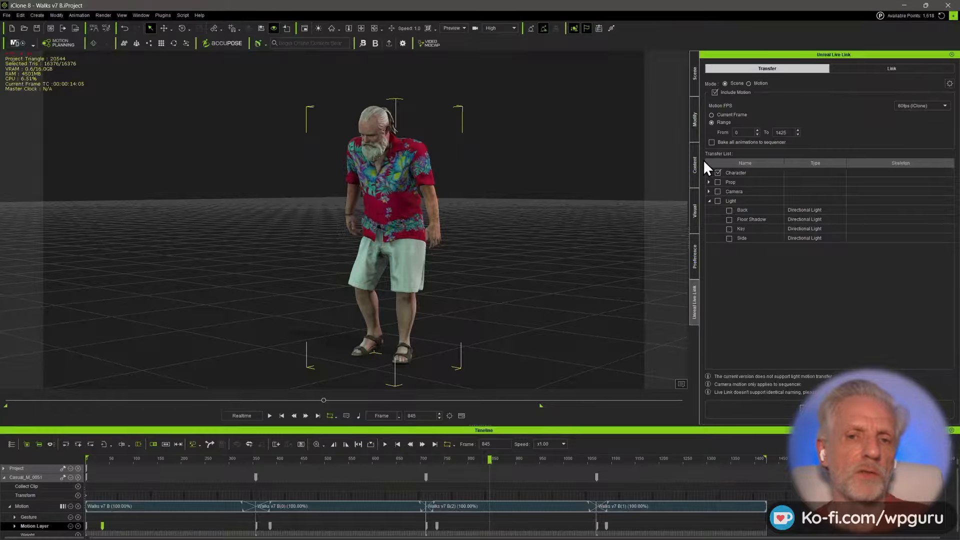
pyautogui.hotkey('alt', 'Tab')
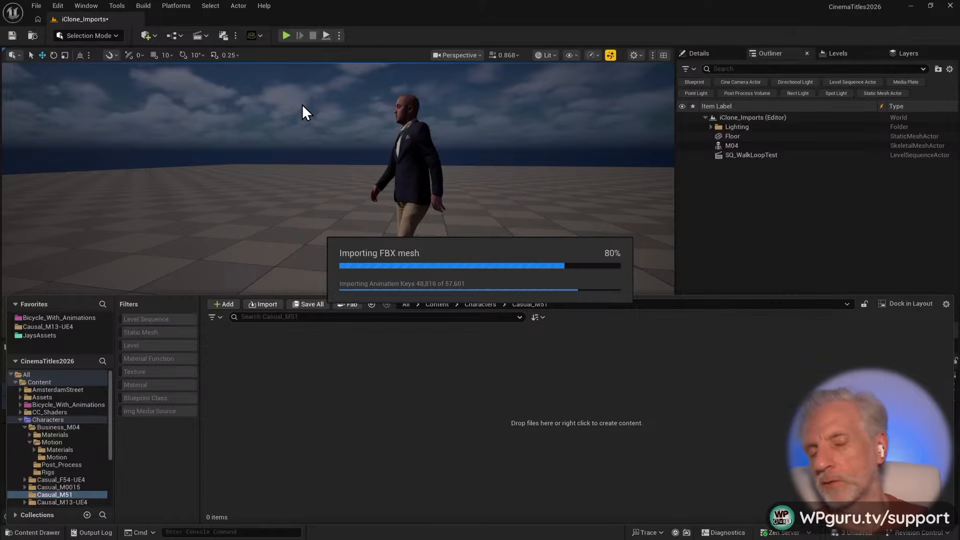
pyautogui.hotkey('alt', 'Tab')
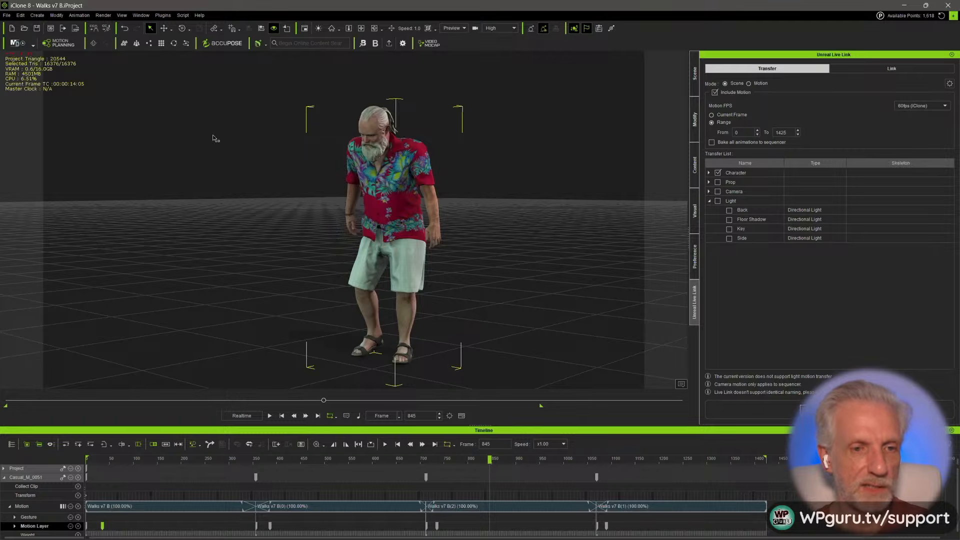
# - Start a new, empty iClone project
pyautogui.click(7, 15)
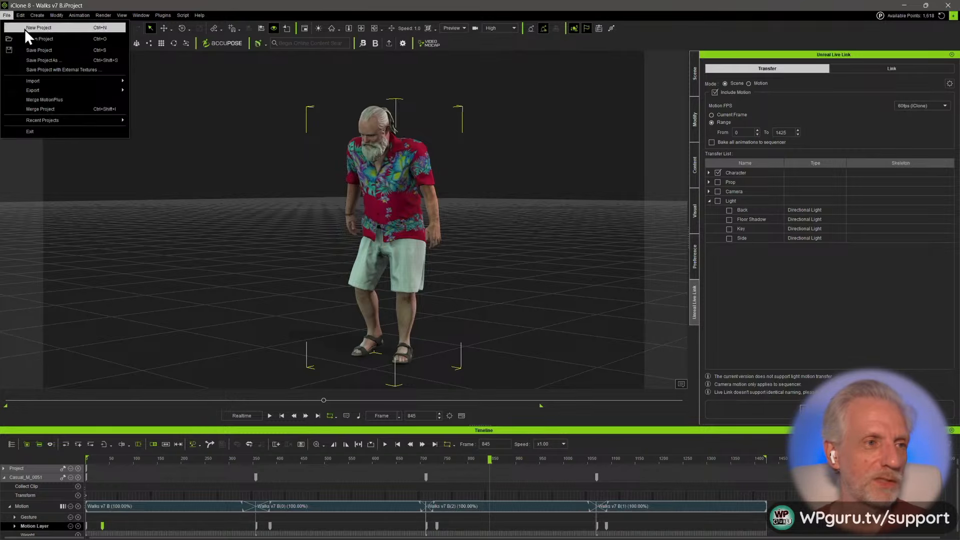
pyautogui.click(25, 28)
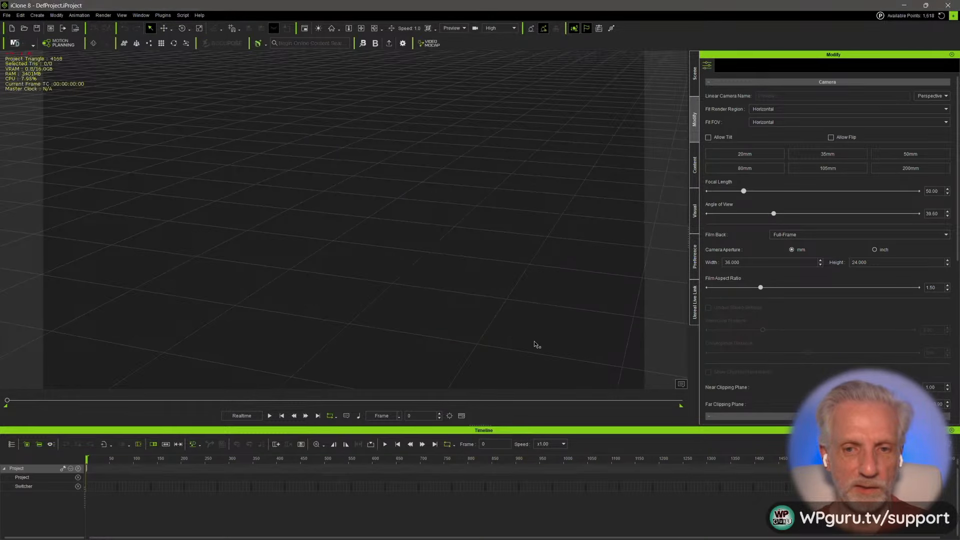
pyautogui.moveTo(493, 300); pyautogui.dragTo(417, 248, button='right')
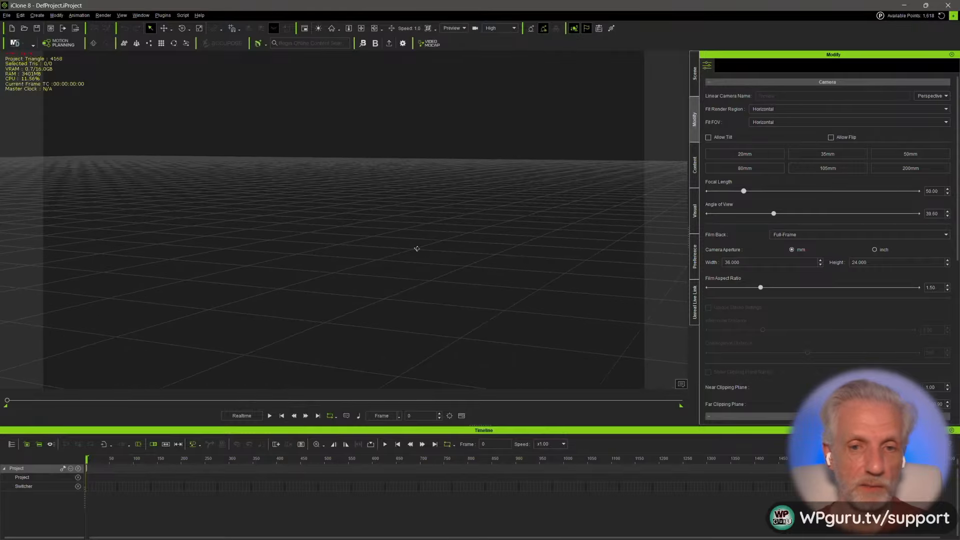
# - Add the Casual_M_0054 actor from the Modern People Sampler template pack to the scene
pyautogui.click(692, 175)
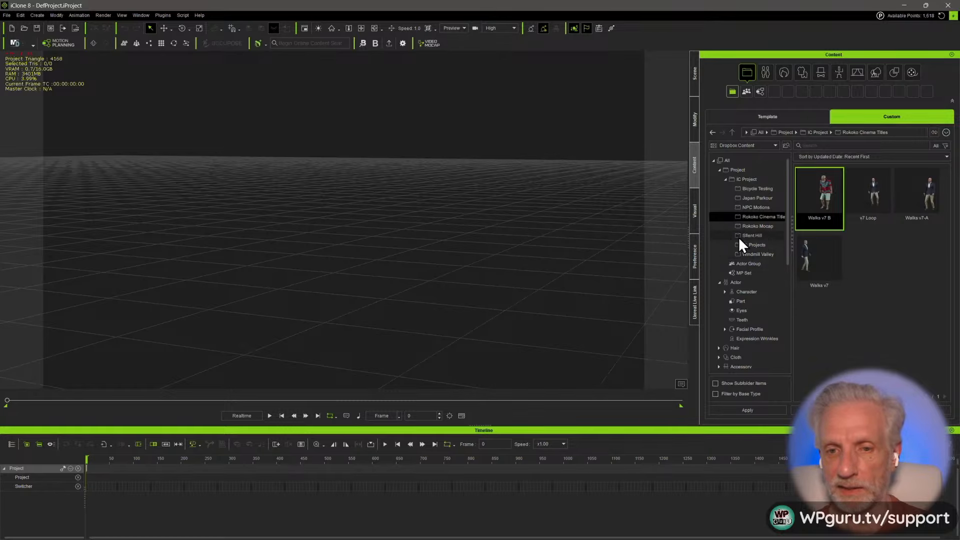
pyautogui.click(773, 119)
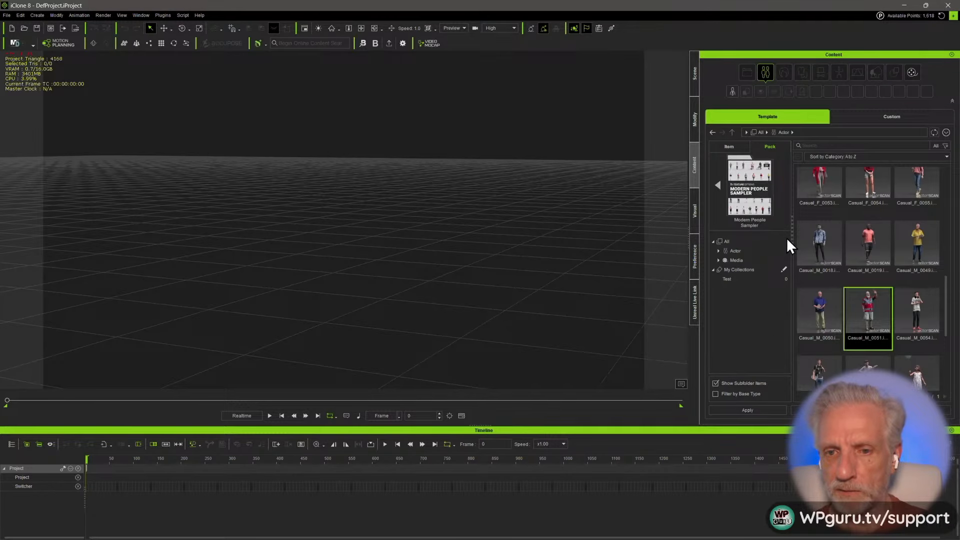
pyautogui.scroll(-2, 944, 295)
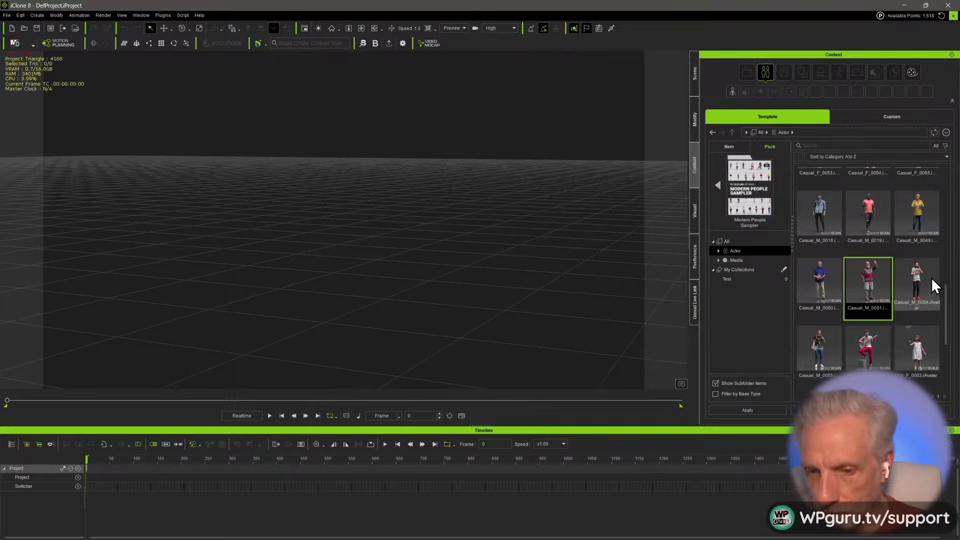
pyautogui.click(931, 277)
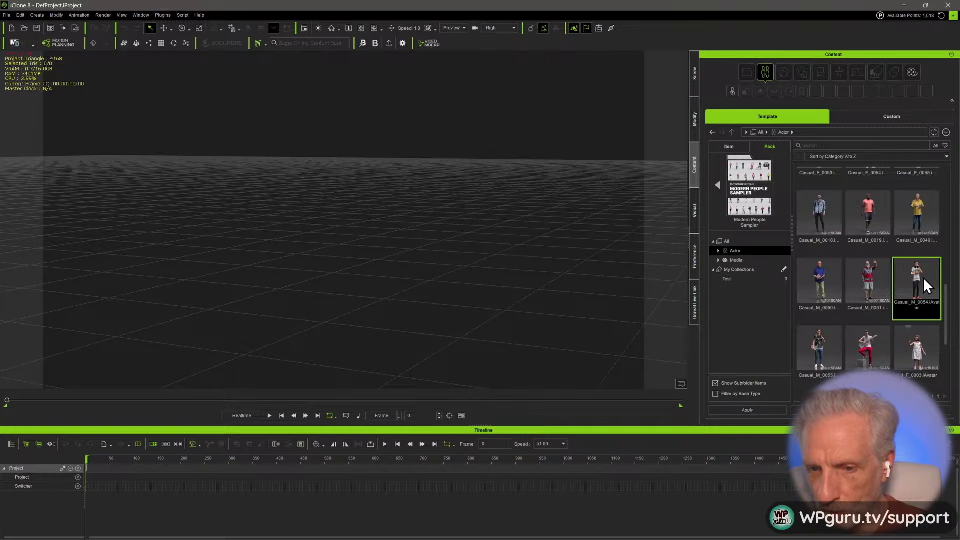
pyautogui.doubleClick(923, 279)
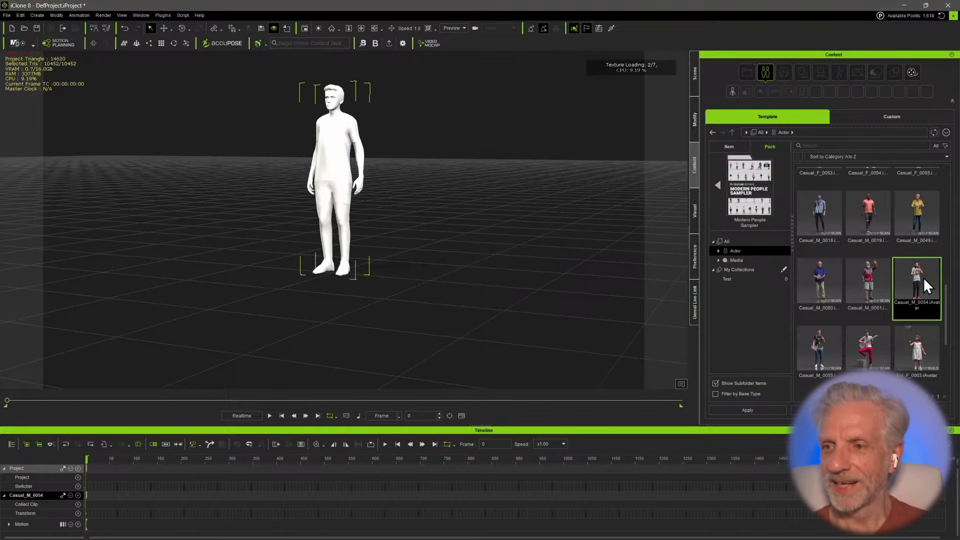
pyautogui.scroll(5, 409, 197)
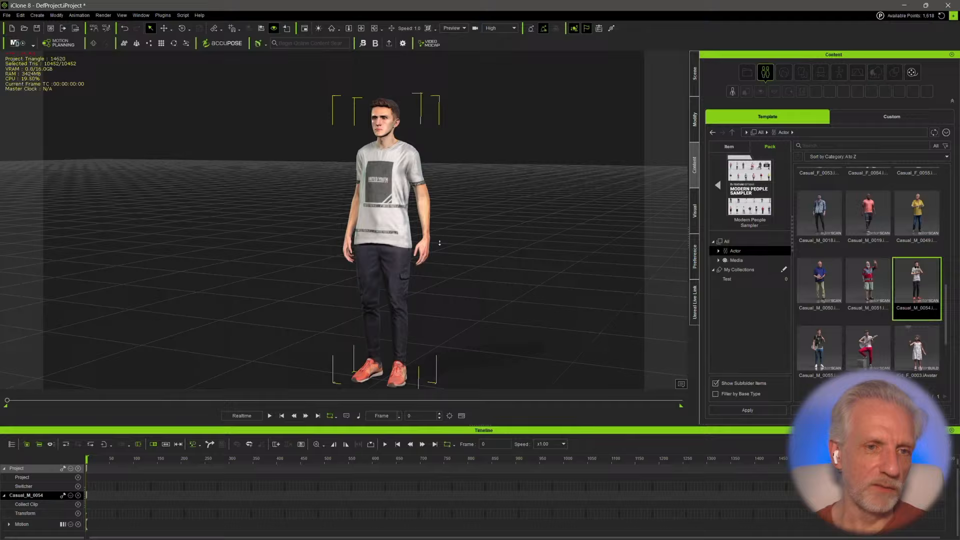
pyautogui.moveTo(439, 243); pyautogui.dragTo(356, 246, button='right')
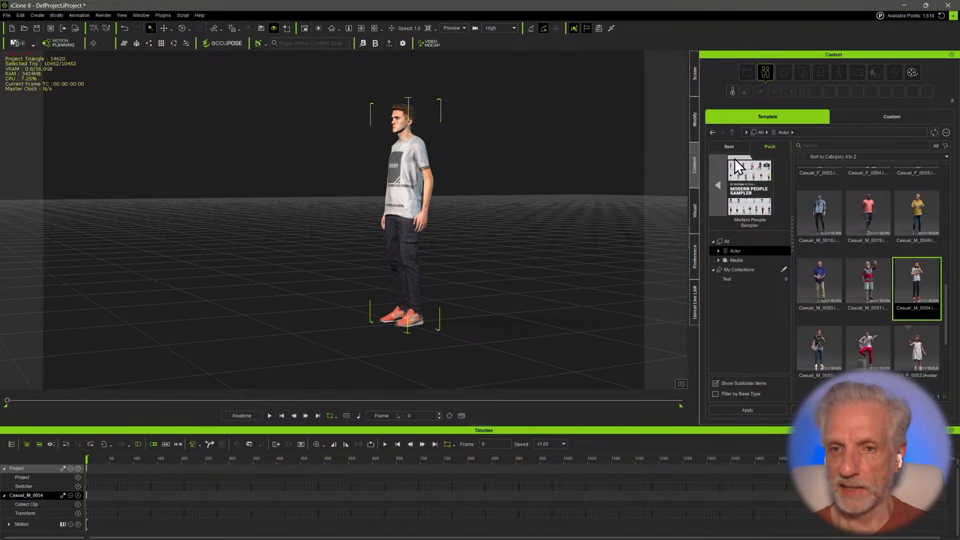
# - Apply the Walks v7 C motion from the custom Rokoko Breakouts folder to the Casual_M_0054 character
pyautogui.click(855, 117)
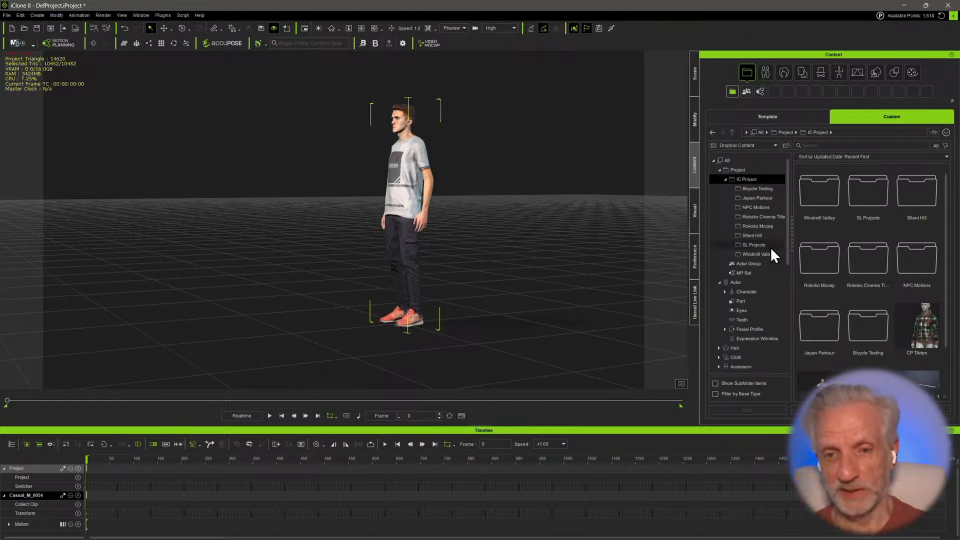
pyautogui.click(763, 217)
pyautogui.scroll(-5, 768, 239)
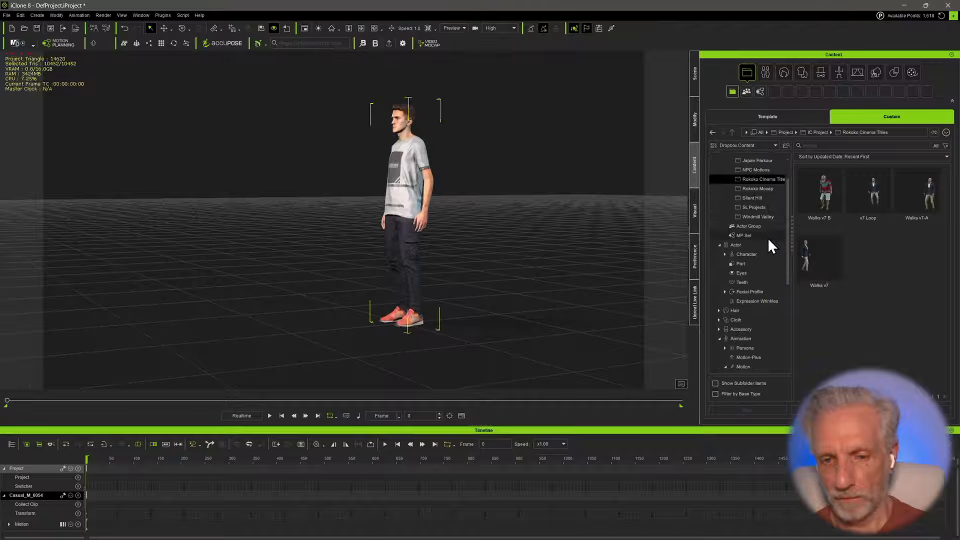
pyautogui.scroll(-1, 767, 238)
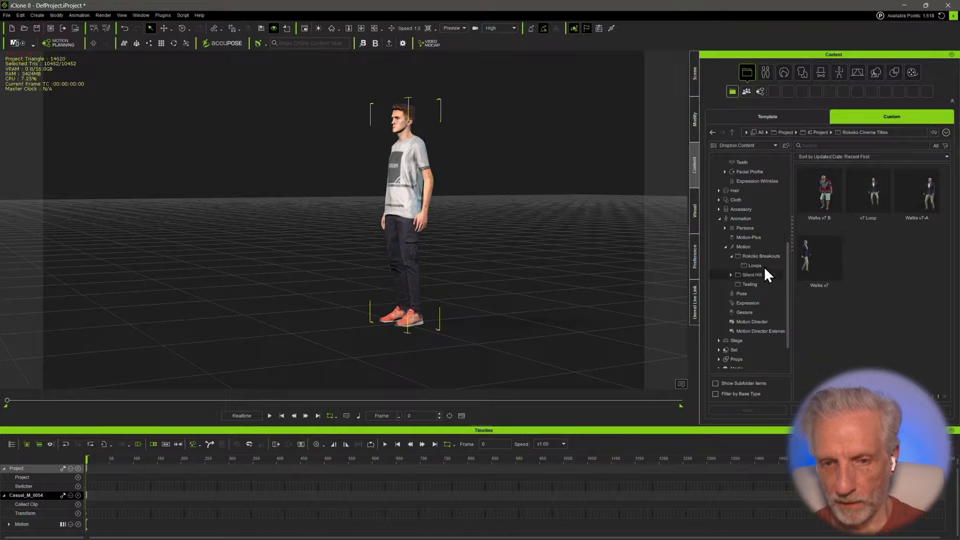
pyautogui.click(764, 266)
pyautogui.click(765, 256)
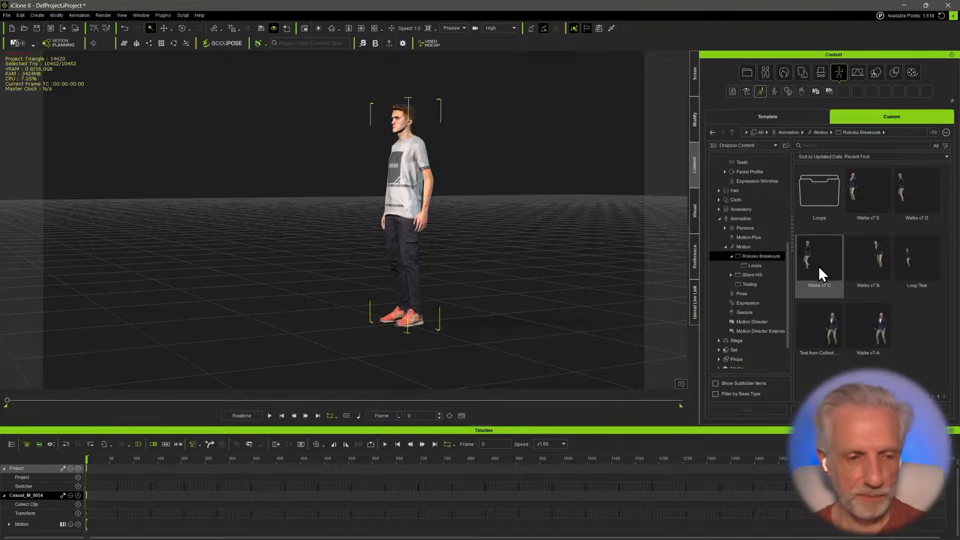
pyautogui.moveTo(818, 265); pyautogui.dragTo(414, 202)
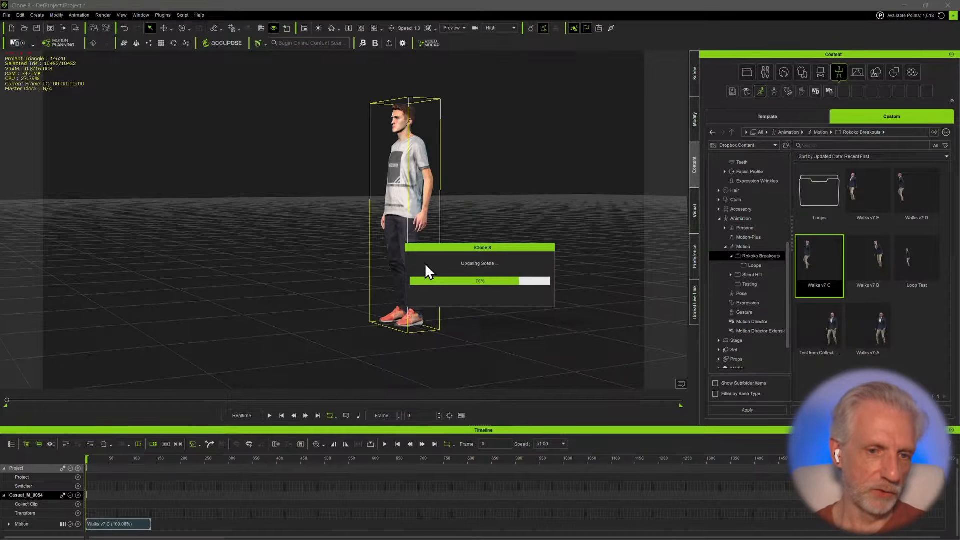
# - Play the character's Walks v7 C motion and replay it from the first frame to review the walk
pyautogui.keyDown('alt'); pyautogui.moveTo(317, 299); pyautogui.dragTo(469, 297); pyautogui.keyUp('alt')
pyautogui.scroll(3, 499, 307)
pyautogui.press('space')
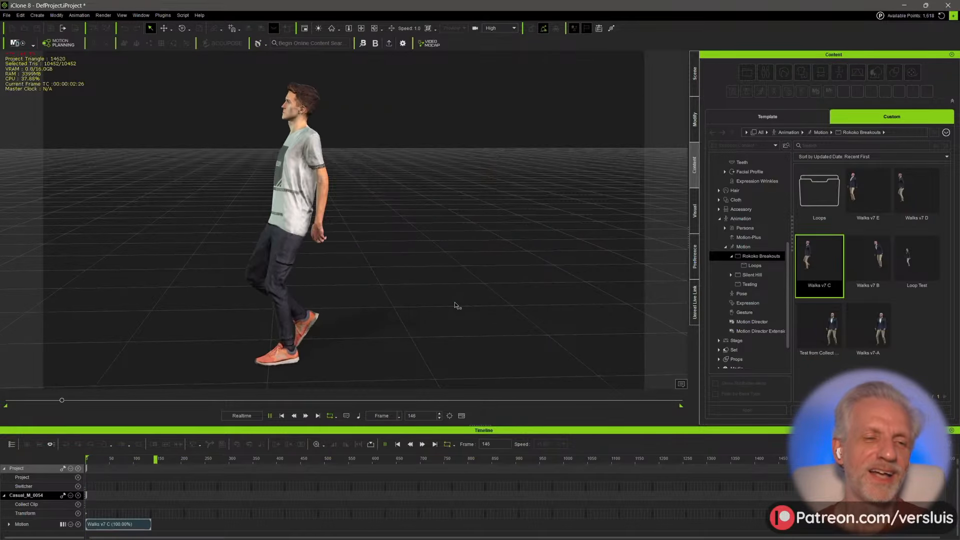
pyautogui.press('space')
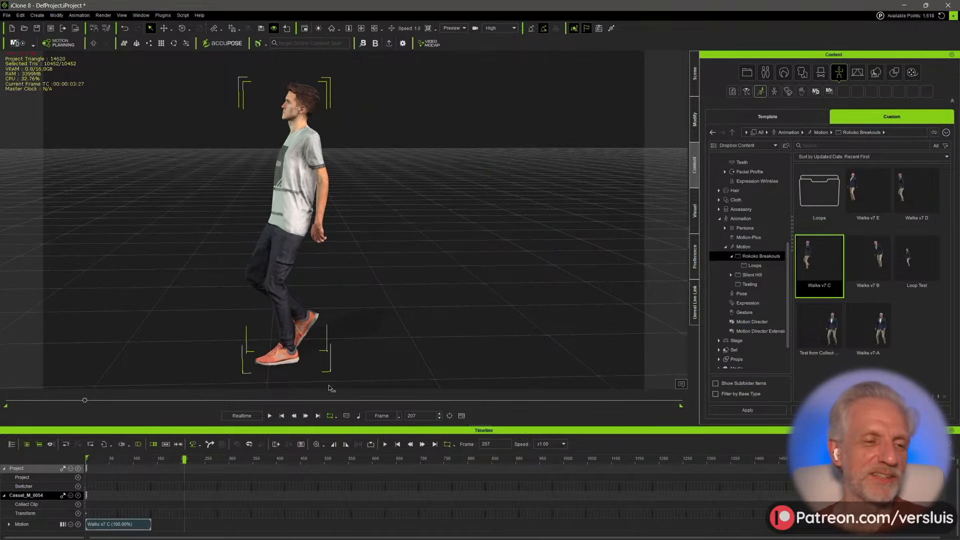
pyautogui.click(86, 460)
pyautogui.press('space')
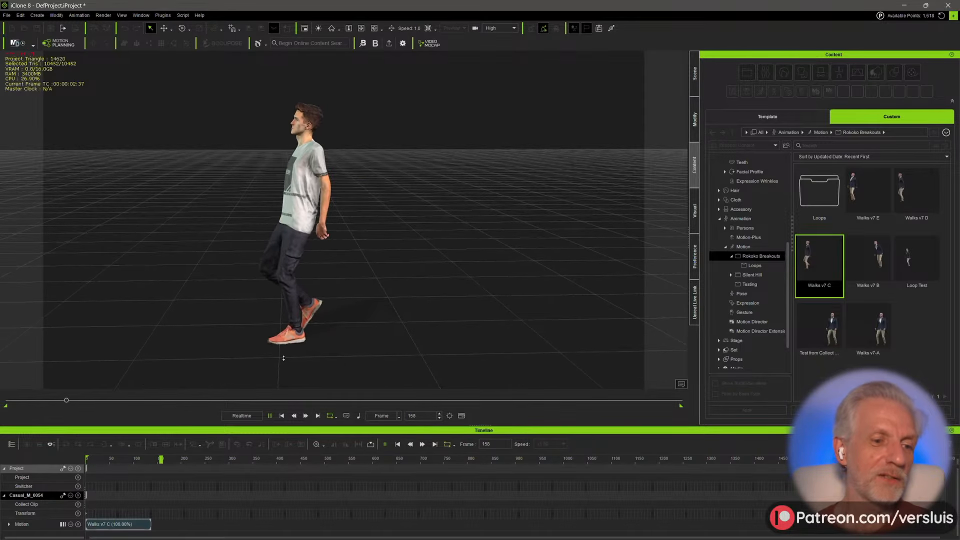
pyautogui.press('space')
# - Append a second Walks v7 C clip to the character at frame 137, where the first clip ends
pyautogui.moveTo(345, 303); pyautogui.dragTo(435, 295, button='middle')
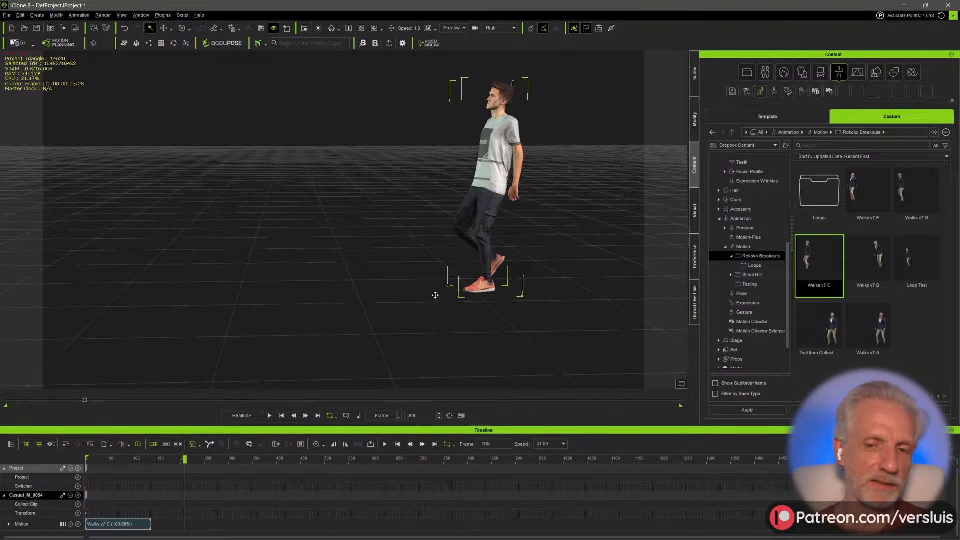
pyautogui.scroll(2, 435, 295)
pyautogui.click(153, 461)
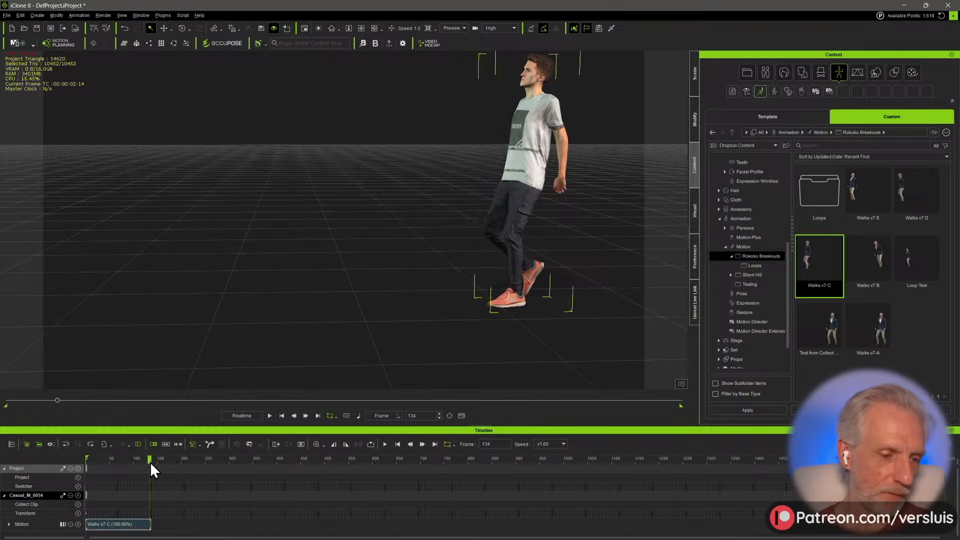
pyautogui.scroll(4, 152, 461)
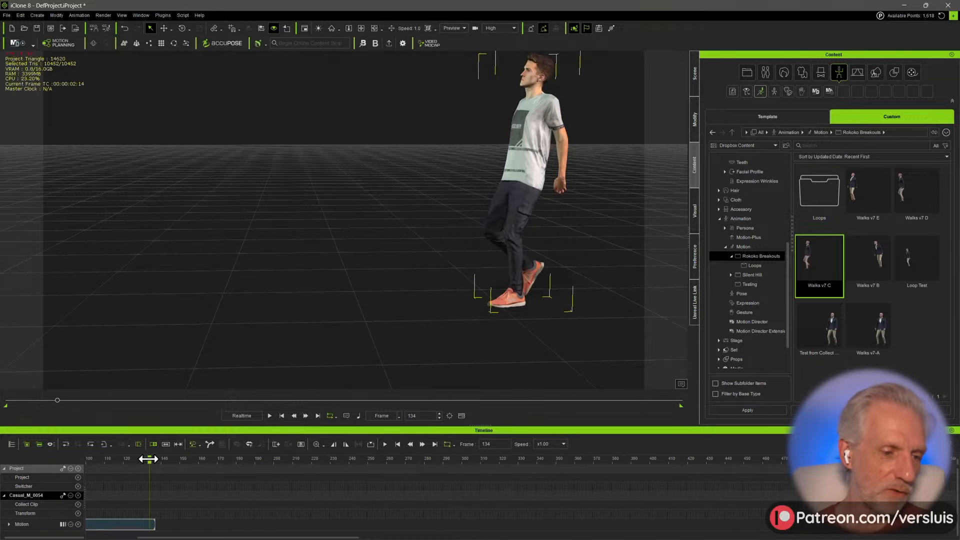
pyautogui.moveTo(150, 460); pyautogui.dragTo(156, 460)
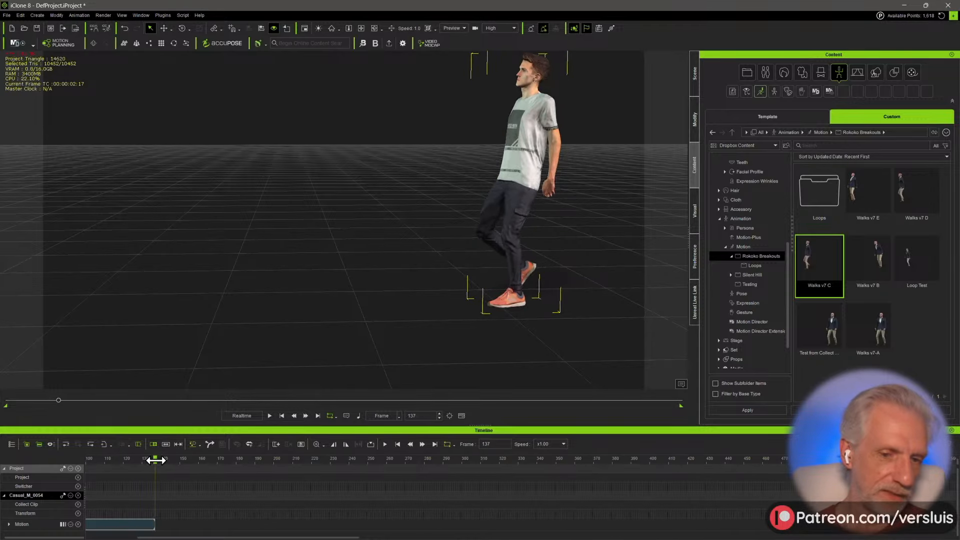
pyautogui.scroll(-3, 383, 264)
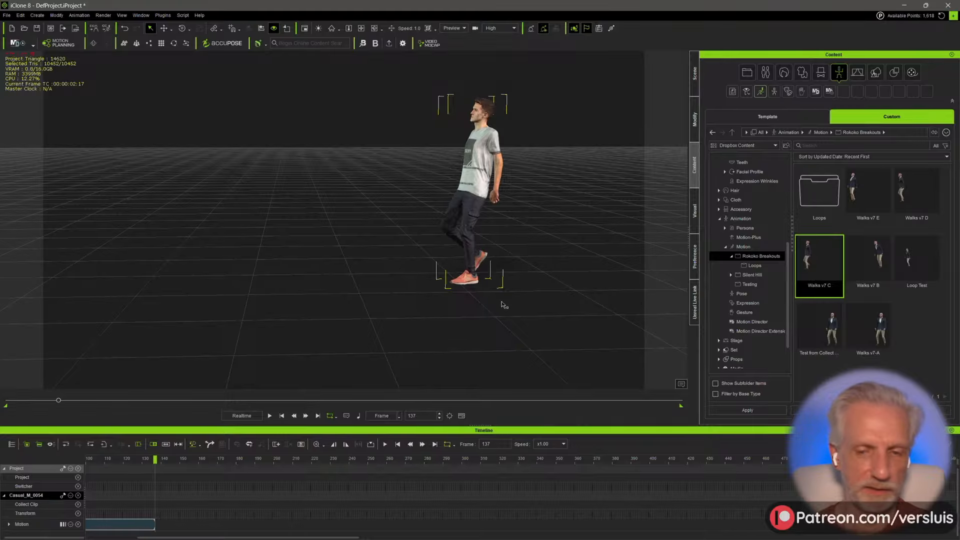
pyautogui.moveTo(487, 176); pyautogui.dragTo(487, 176)
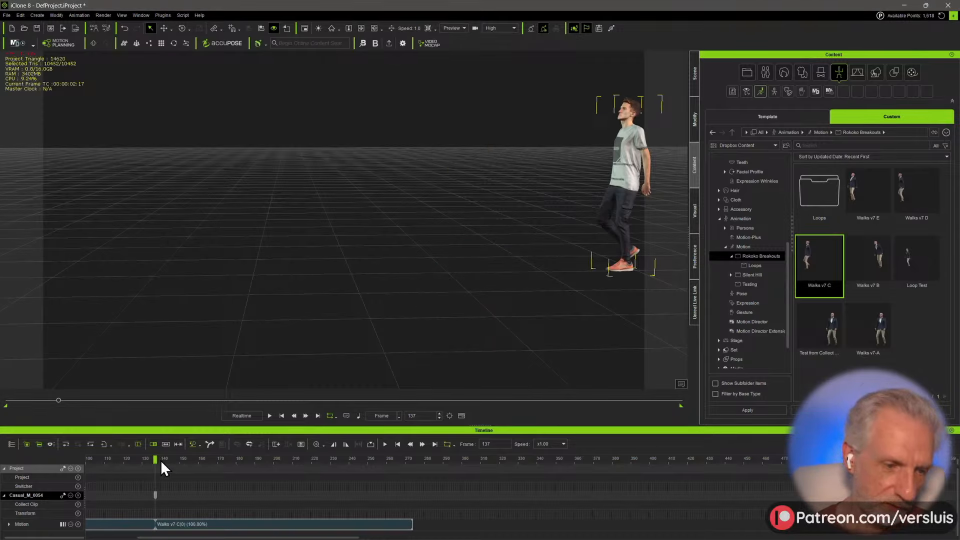
# - Align the second Walks v7 C clip to the first by the L Toe at frame 141
pyautogui.moveTo(155, 459)
pyautogui.mouseDown()
pyautogui.moveTo(145, 459)
pyautogui.moveTo(163, 459)
pyautogui.mouseUp()
pyautogui.click(197, 526)
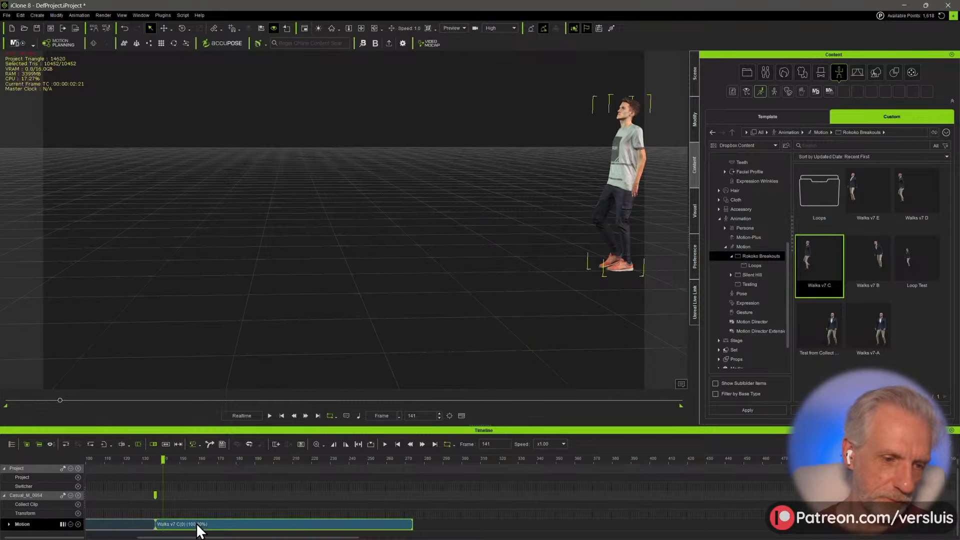
pyautogui.rightClick(197, 525)
pyautogui.moveTo(316, 328)
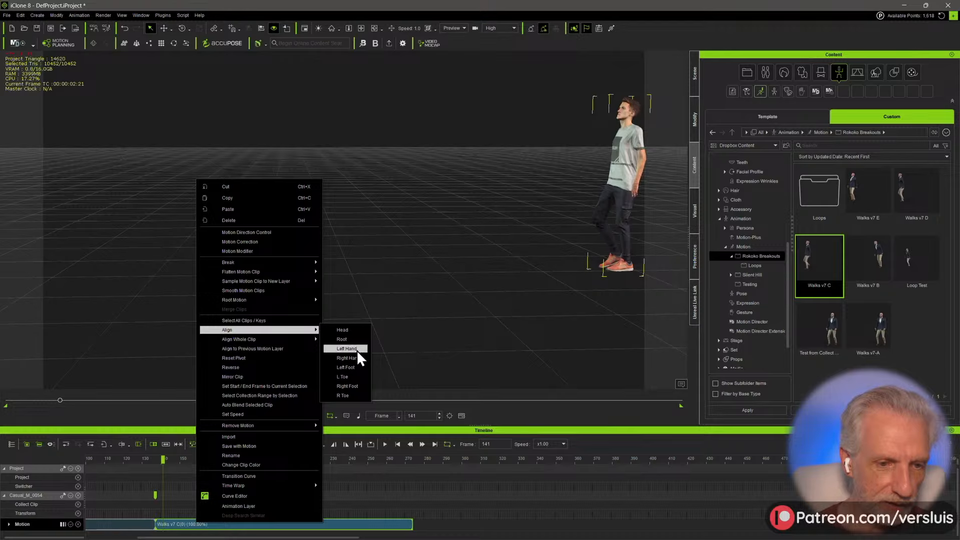
pyautogui.click(359, 376)
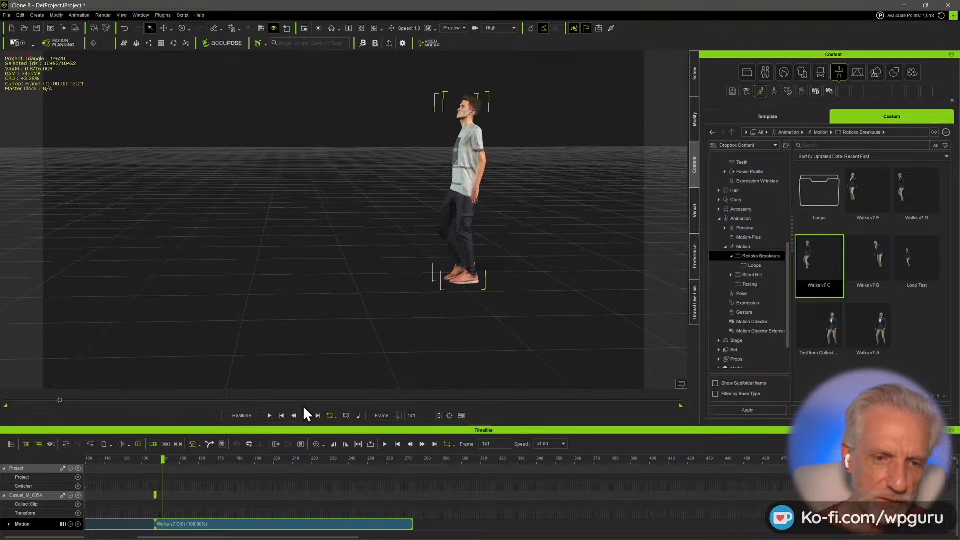
# - Play through the join between the two walk clips several times to check the transition
pyautogui.press('space')
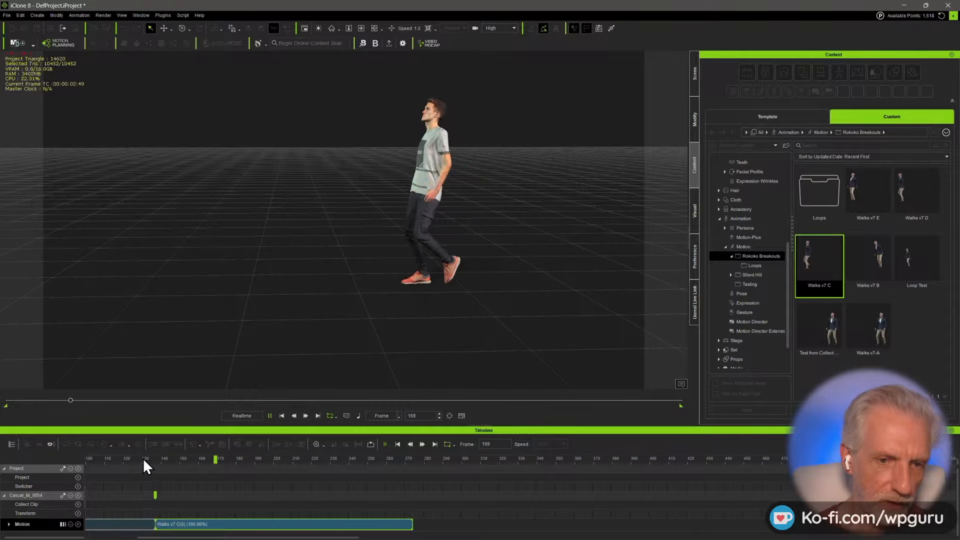
pyautogui.press('space')
pyautogui.click(120, 460)
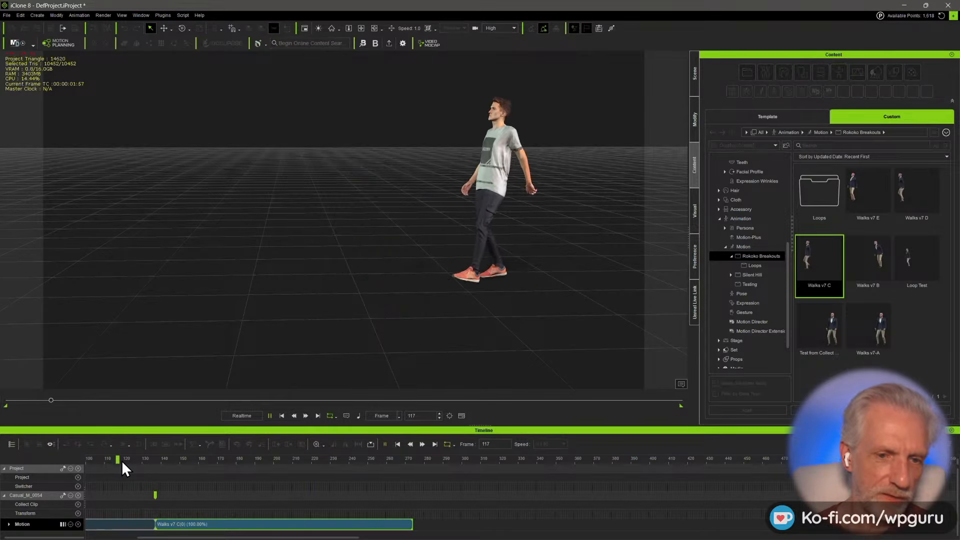
pyautogui.press('space')
pyautogui.press('space')
pyautogui.click(113, 458)
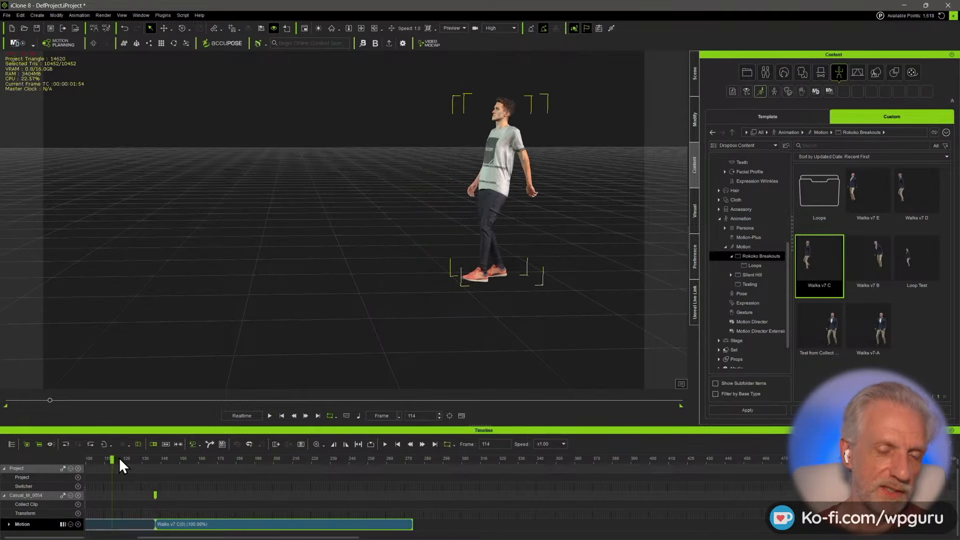
# - Replay the two-clip walk from just before the join and review the motion from the side and front
pyautogui.press('space')
pyautogui.press('space')
pyautogui.click(113, 458)
pyautogui.press('space')
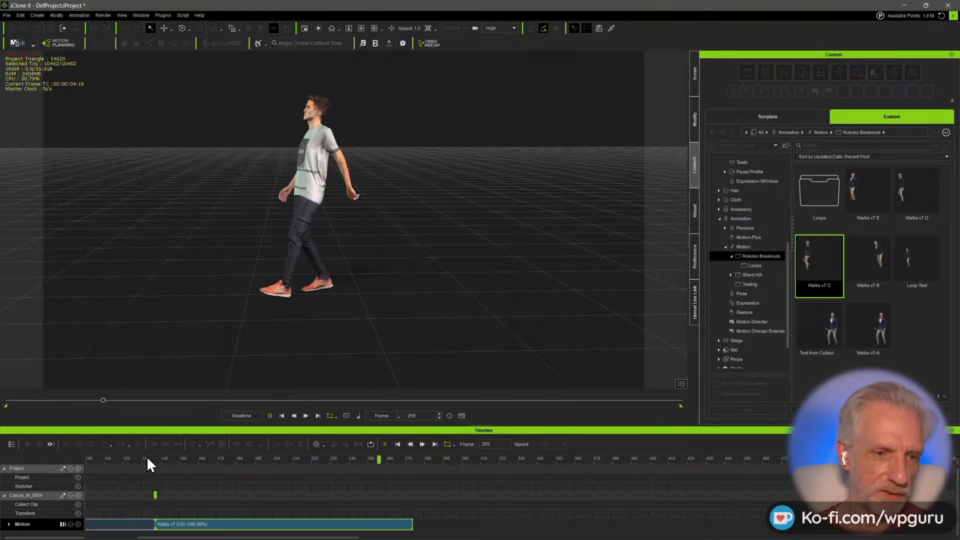
pyautogui.press('space')
pyautogui.moveTo(234, 278); pyautogui.dragTo(511, 246, button='middle')
pyautogui.scroll(3, 463, 254)
pyautogui.press('space')
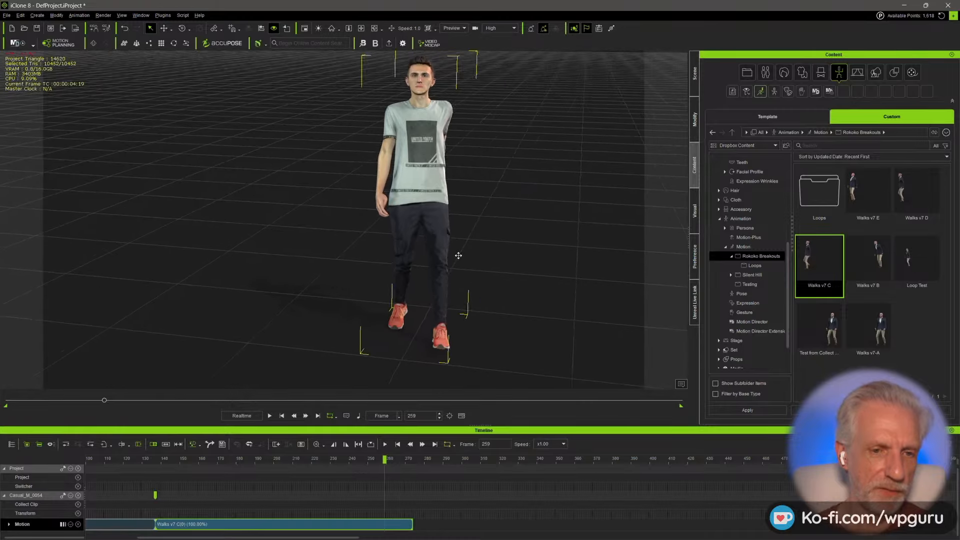
pyautogui.press('space')
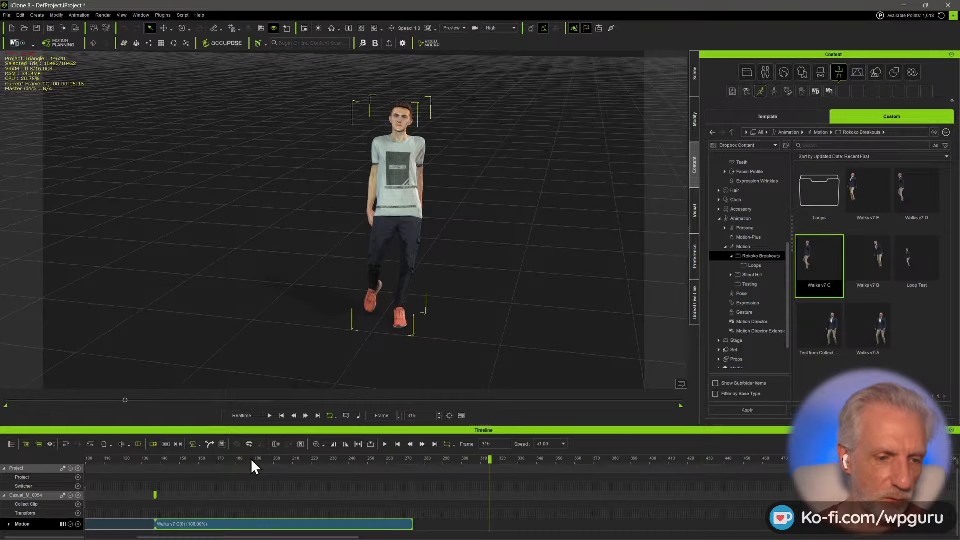
pyautogui.moveTo(233, 463); pyautogui.dragTo(20, 466)
pyautogui.press('Delete')
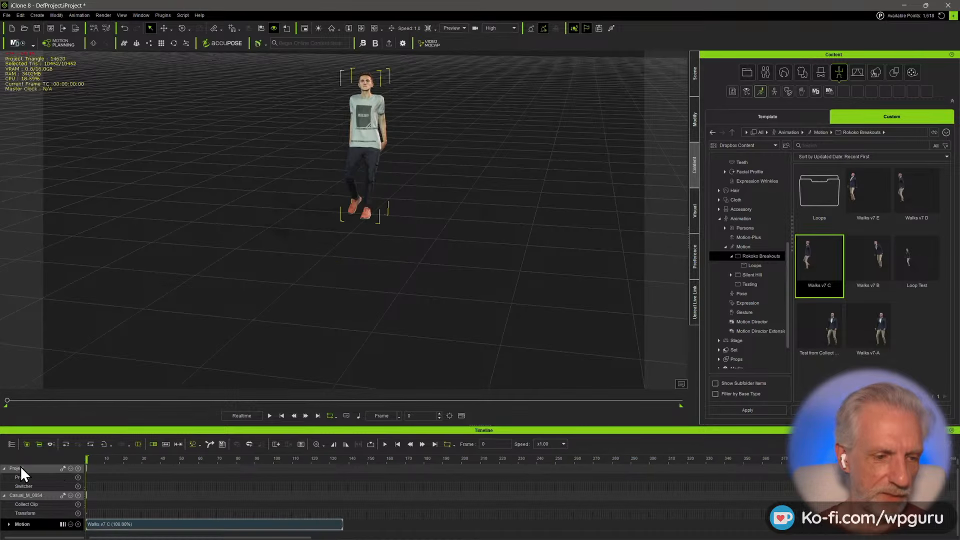
pyautogui.scroll(4, 347, 236)
pyautogui.moveTo(347, 236); pyautogui.dragTo(381, 231, button='middle')
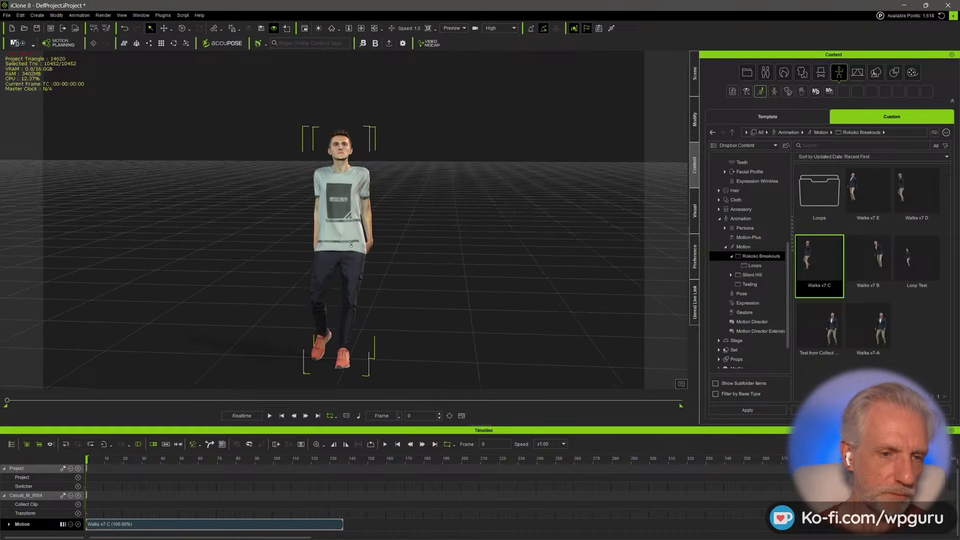
pyautogui.scroll(2, 352, 248)
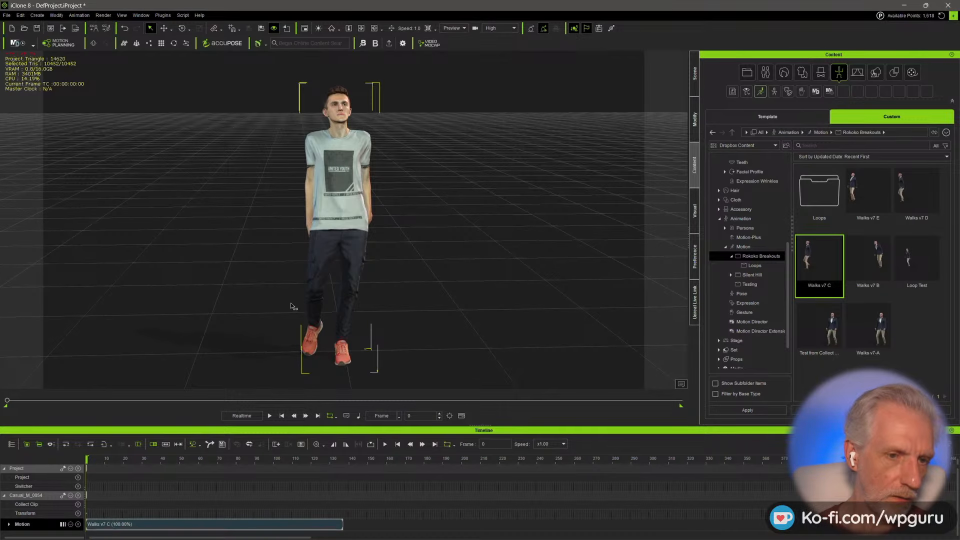
pyautogui.moveTo(293, 306); pyautogui.dragTo(150, 195, button='middle')
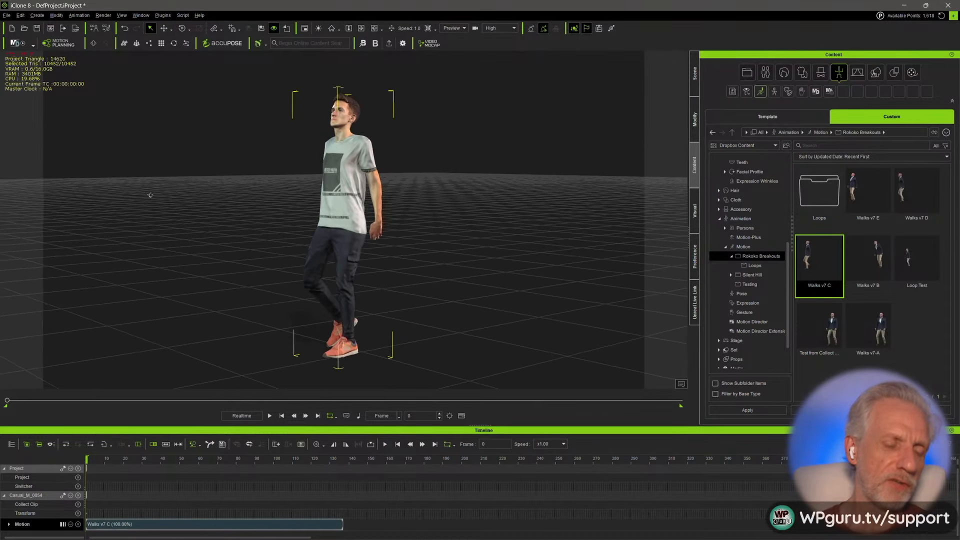
pyautogui.hotkey('ctrl', 'z')
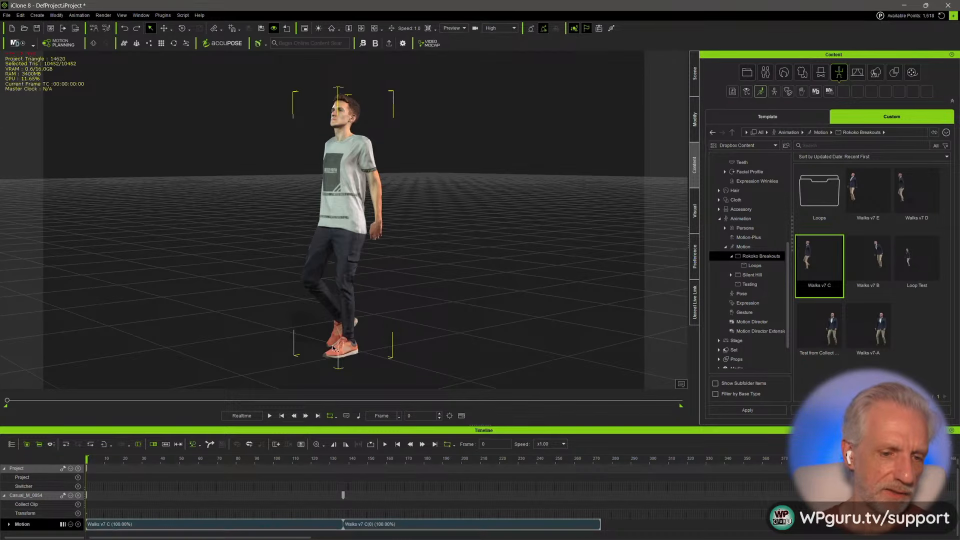
# - Append a third Walks v7 C clip to the character at frame 274, where the second clip ends
pyautogui.moveTo(313, 460); pyautogui.dragTo(381, 459)
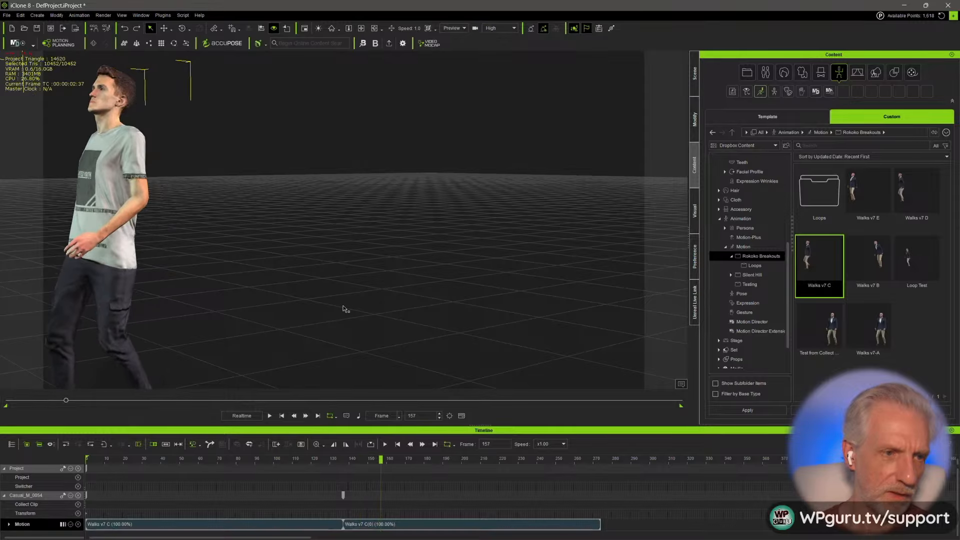
pyautogui.moveTo(437, 277); pyautogui.dragTo(400, 277, button='right')
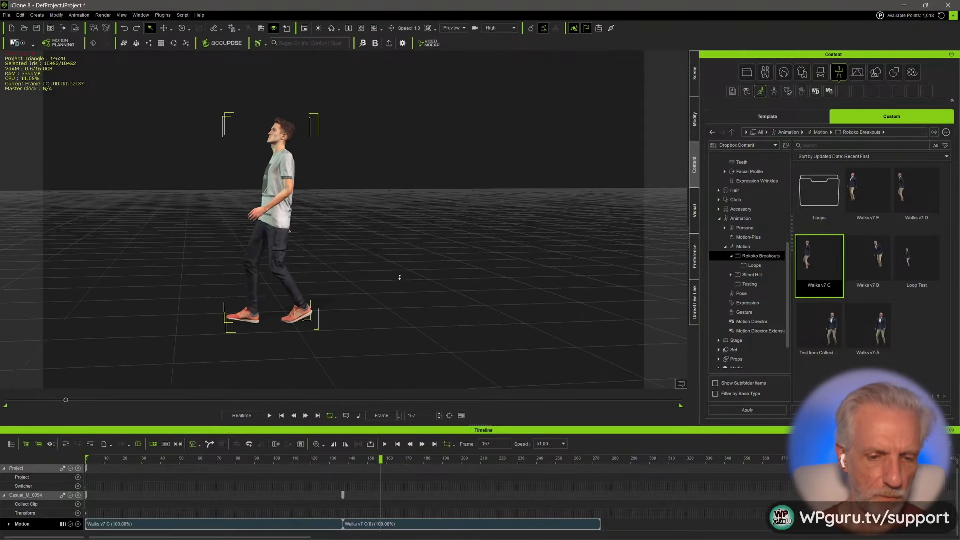
pyautogui.moveTo(602, 461); pyautogui.dragTo(601, 460)
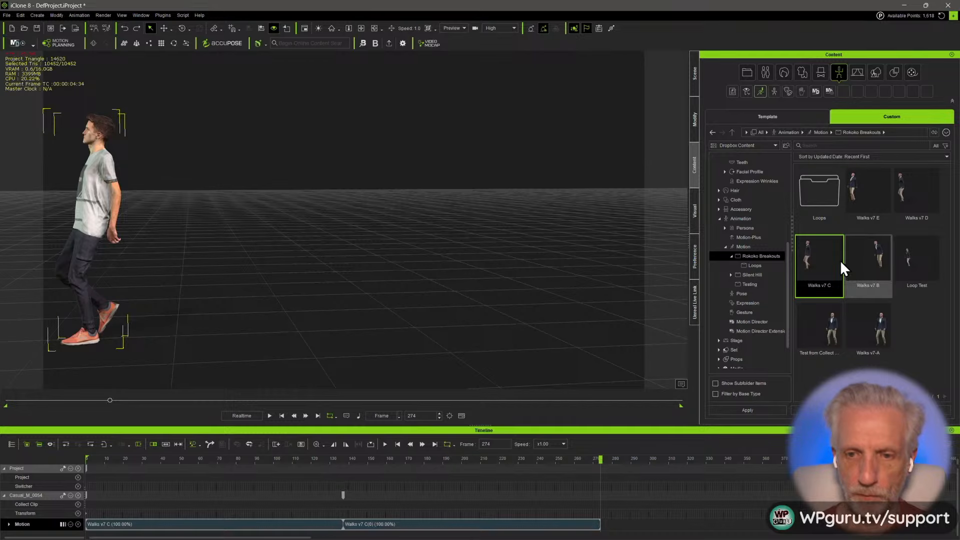
pyautogui.moveTo(649, 277); pyautogui.dragTo(137, 233)
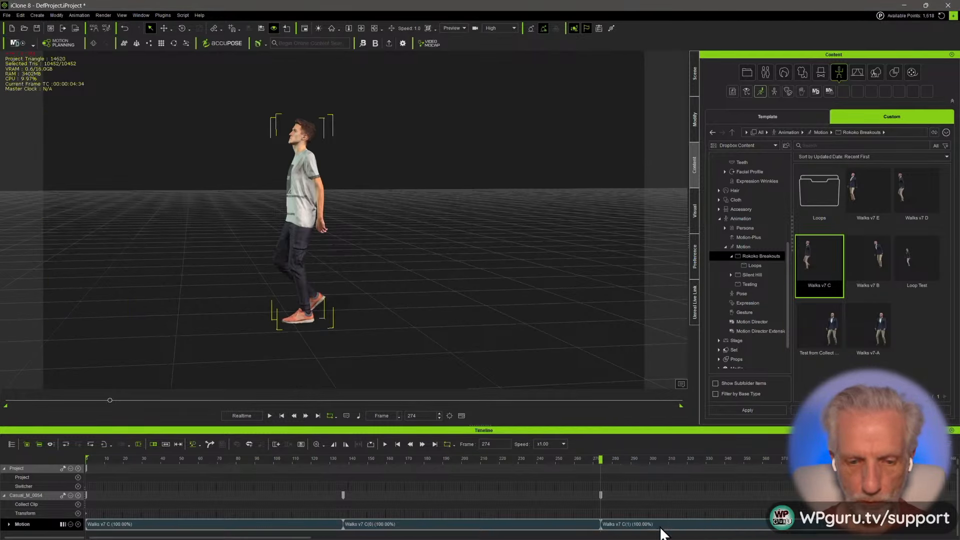
# - Align the third Walks v7 C clip to the second at frame 274 and play it through
pyautogui.rightClick(660, 526)
pyautogui.moveTo(752, 334)
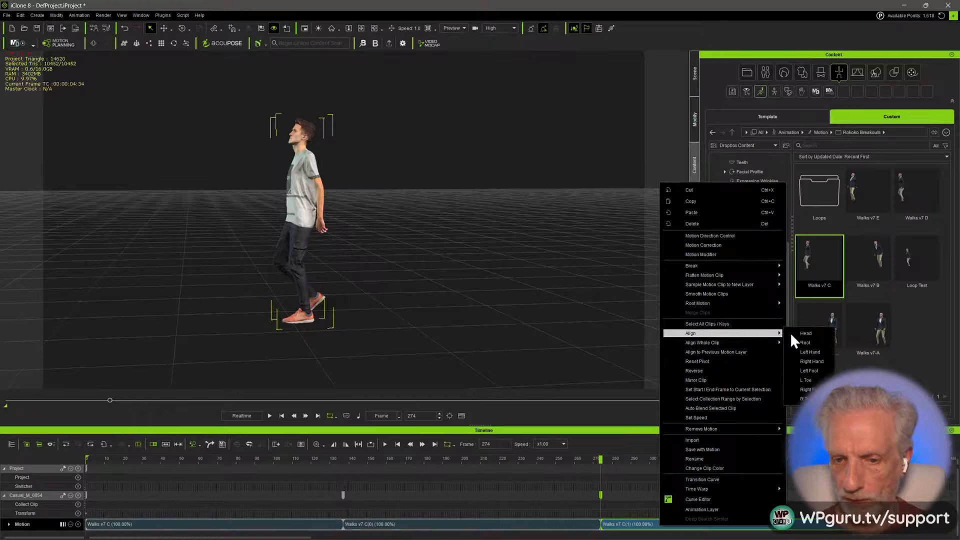
pyautogui.click(824, 353)
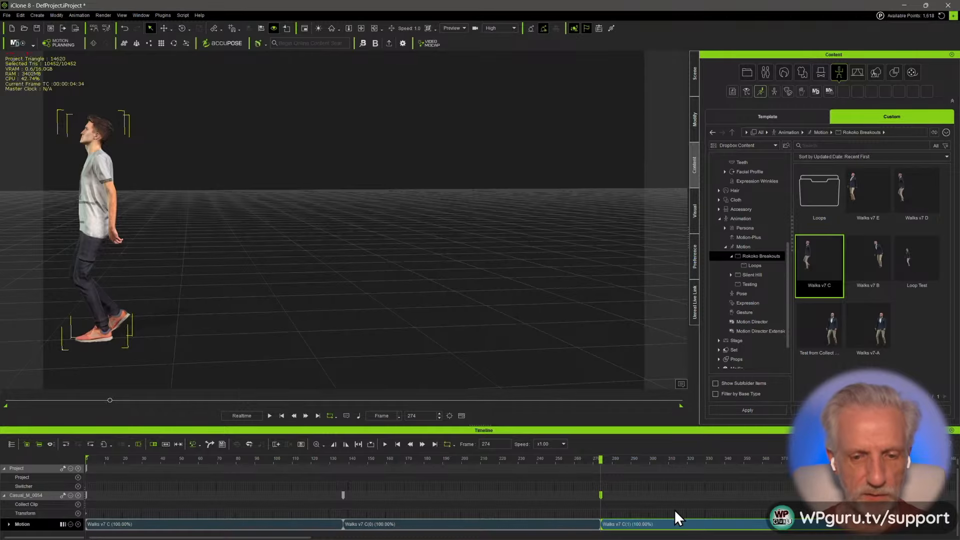
pyautogui.press('space')
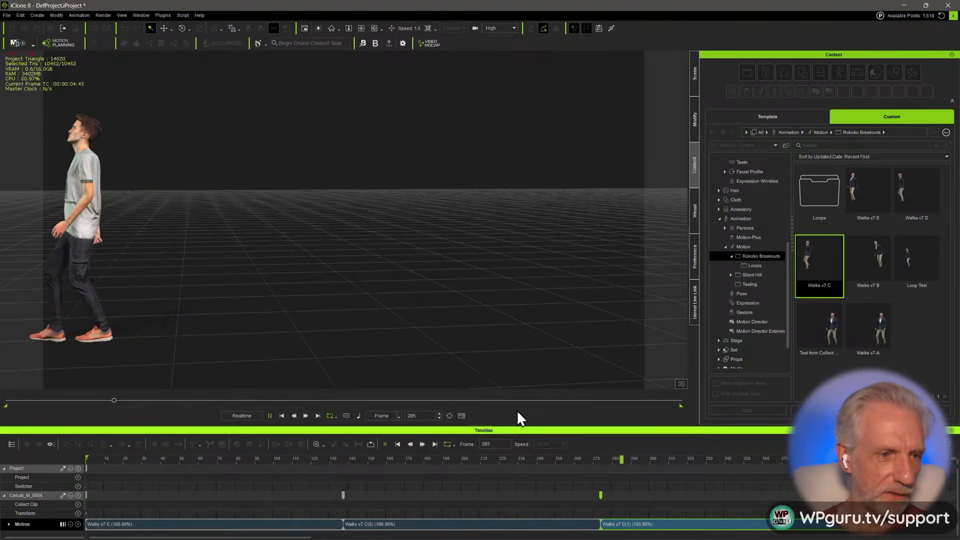
pyautogui.press('space')
pyautogui.click(728, 458)
# - Realign the third Walks v7 C clip by the Left Foot at frame 341 and replay its join with the second clip
pyautogui.rightClick(672, 523)
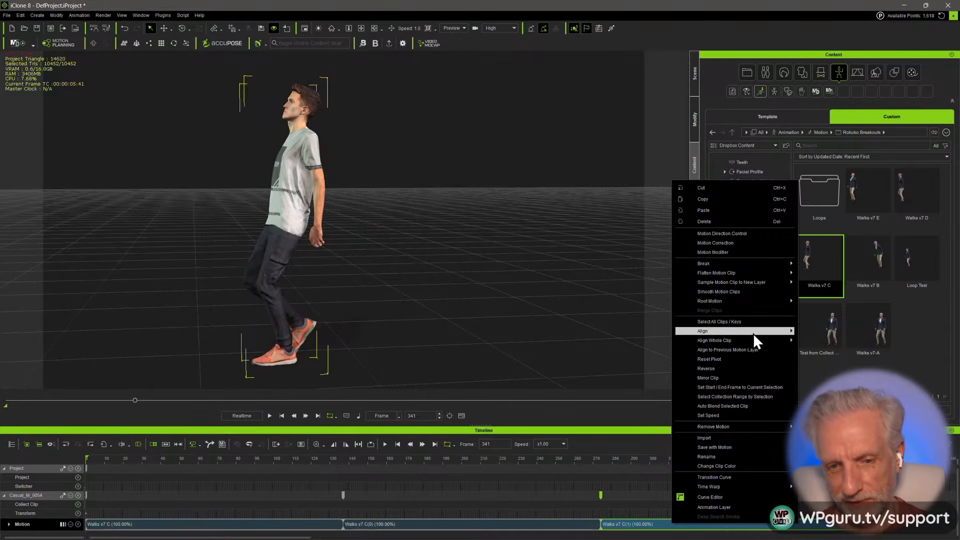
pyautogui.moveTo(753, 333)
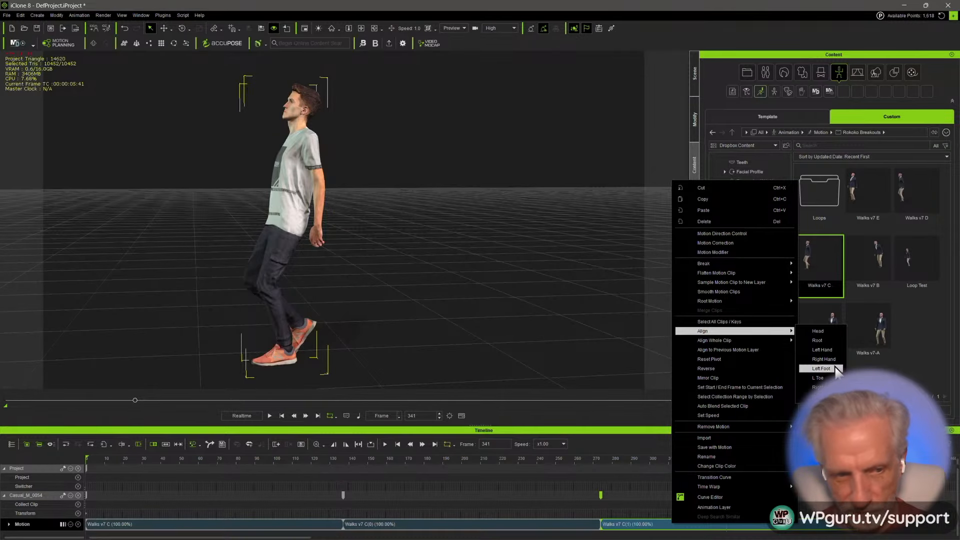
pyautogui.click(821, 368)
pyautogui.press('space')
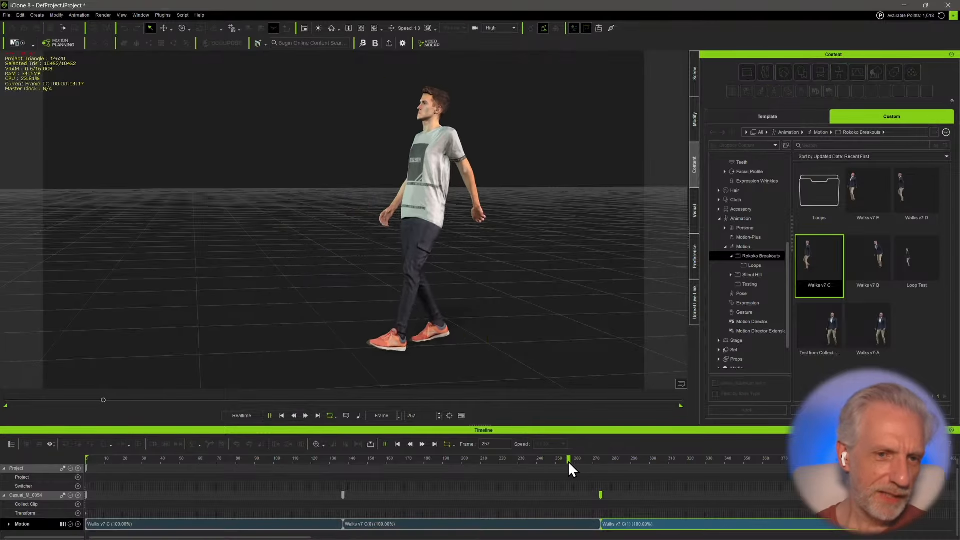
pyautogui.press('space')
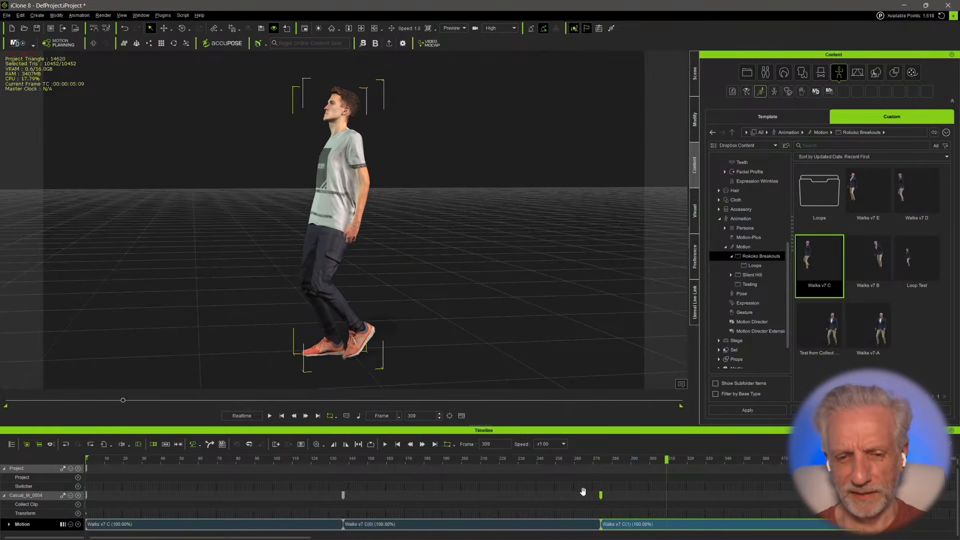
# - Append a fourth Walks v7 C clip to the character at frame 411, where the third clip ends
pyautogui.press('Right')
pyautogui.press('Right')
pyautogui.press('Right')
pyautogui.press('Right')
pyautogui.press('Right')
pyautogui.press('Right')
pyautogui.press('Right')
pyautogui.press('Right')
pyautogui.press('Right')
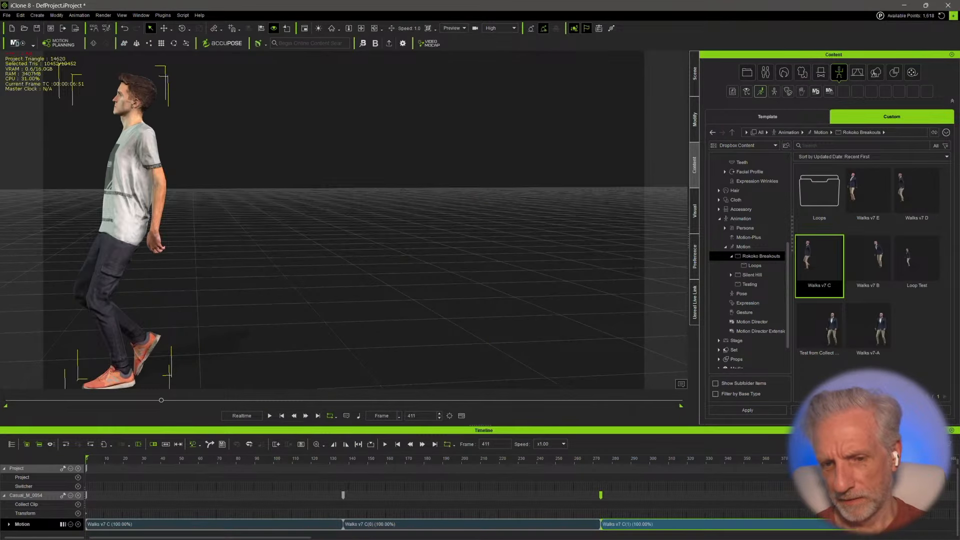
pyautogui.moveTo(320, 242); pyautogui.dragTo(515, 200, button='middle')
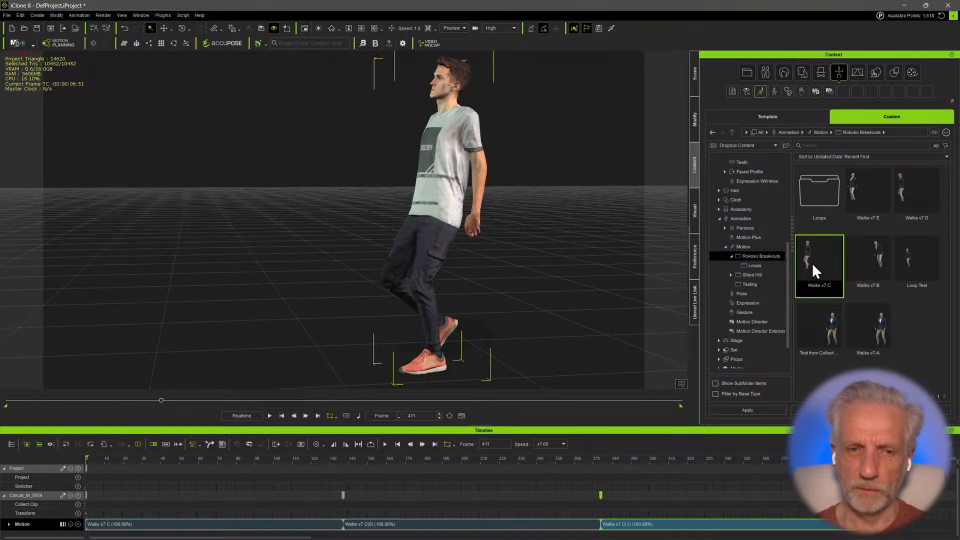
pyautogui.moveTo(813, 265); pyautogui.dragTo(437, 203)
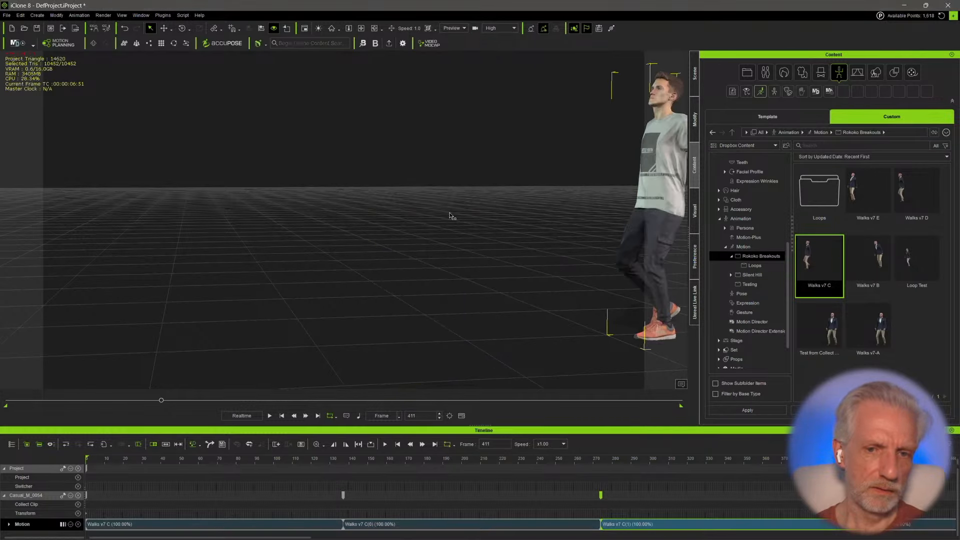
# - Align the fourth Walks v7 C clip to the third by the Left Foot at frame 411 and play through the join
pyautogui.rightClick(885, 525)
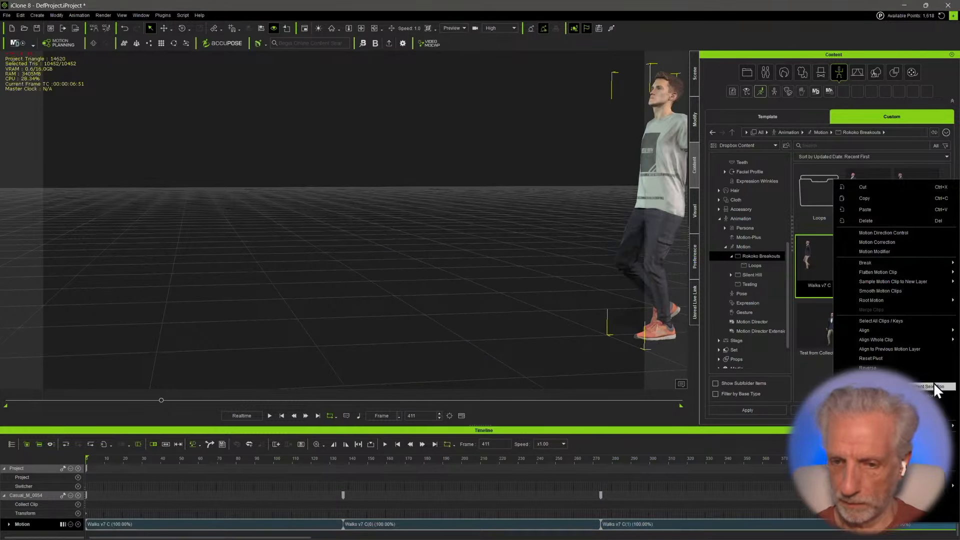
pyautogui.moveTo(932, 332)
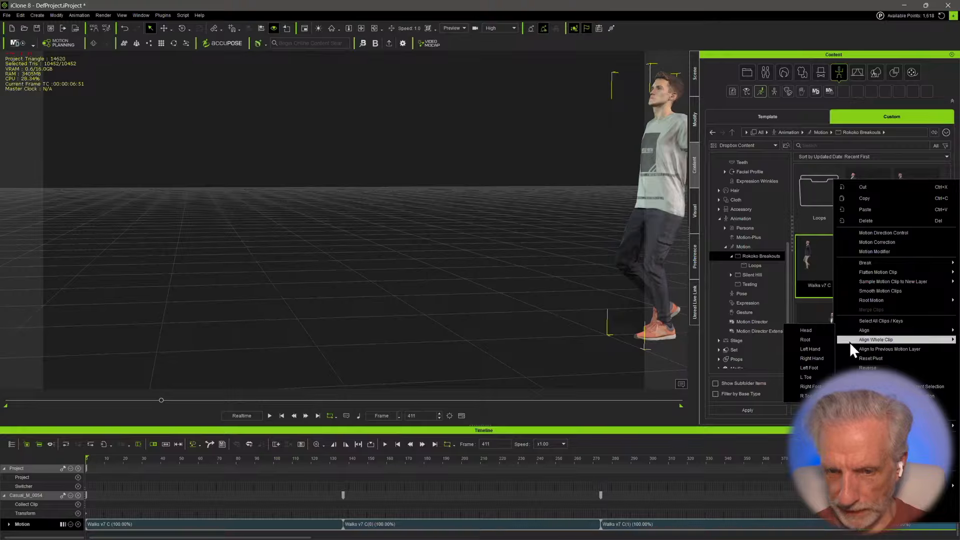
pyautogui.click(823, 369)
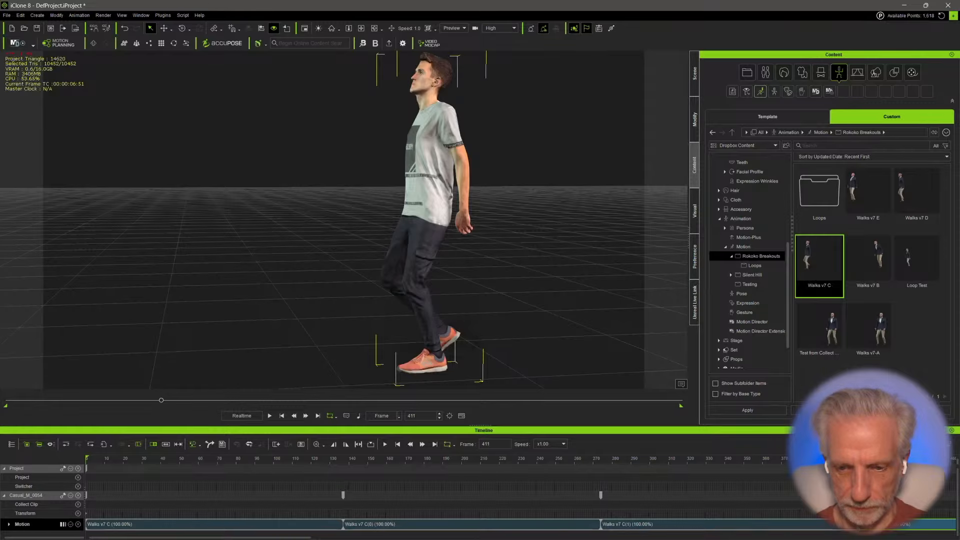
pyautogui.press('space')
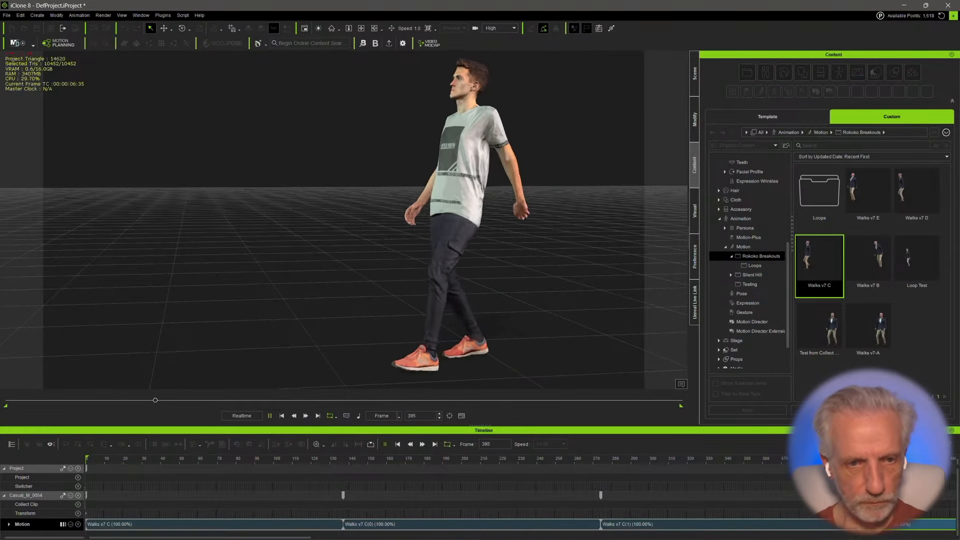
pyautogui.press('space')
# - Append a fifth Walks v7 C clip to the character at frame 549, where the fourth clip ends
pyautogui.scroll(-5, 427, 465)
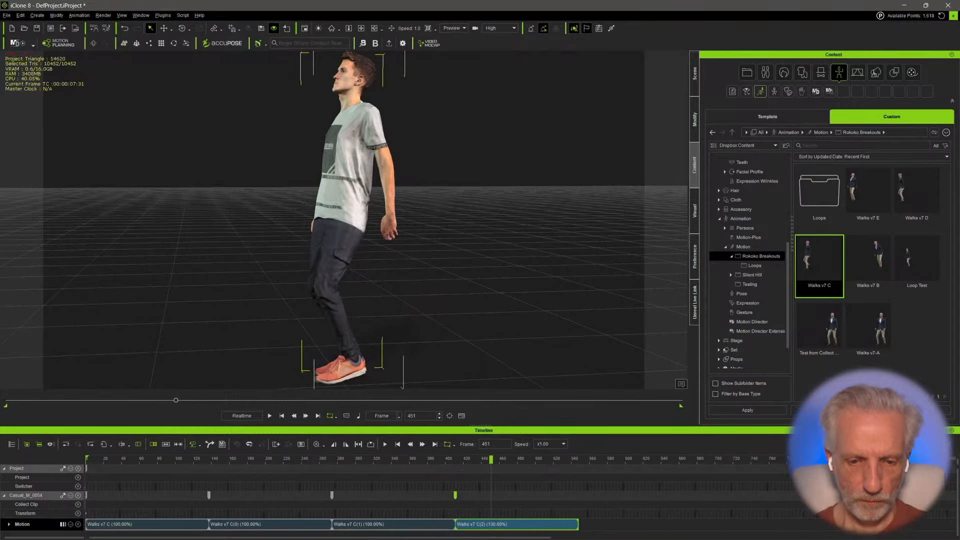
pyautogui.moveTo(424, 458); pyautogui.dragTo(446, 460)
pyautogui.moveTo(219, 242); pyautogui.dragTo(375, 236, button='middle')
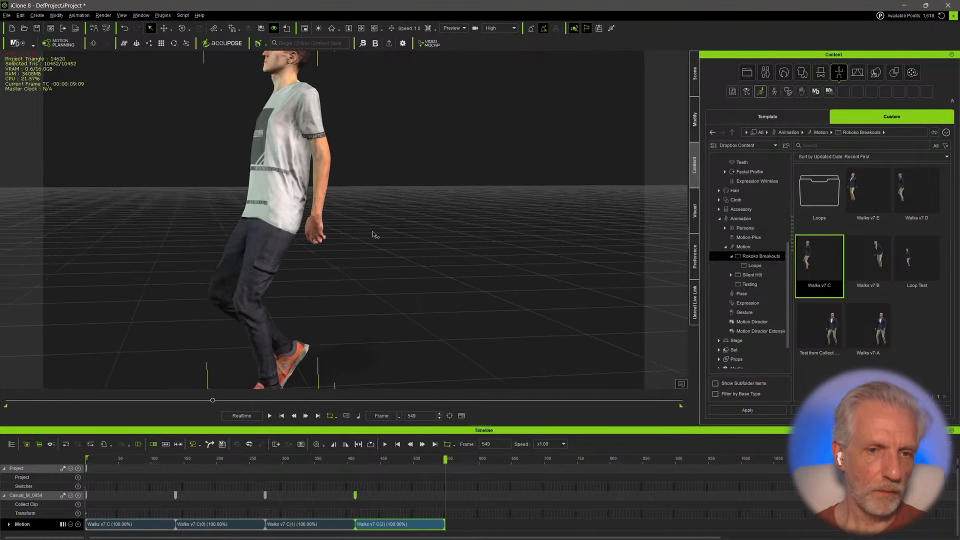
pyautogui.scroll(-3, 375, 236)
pyautogui.moveTo(812, 254); pyautogui.dragTo(345, 249)
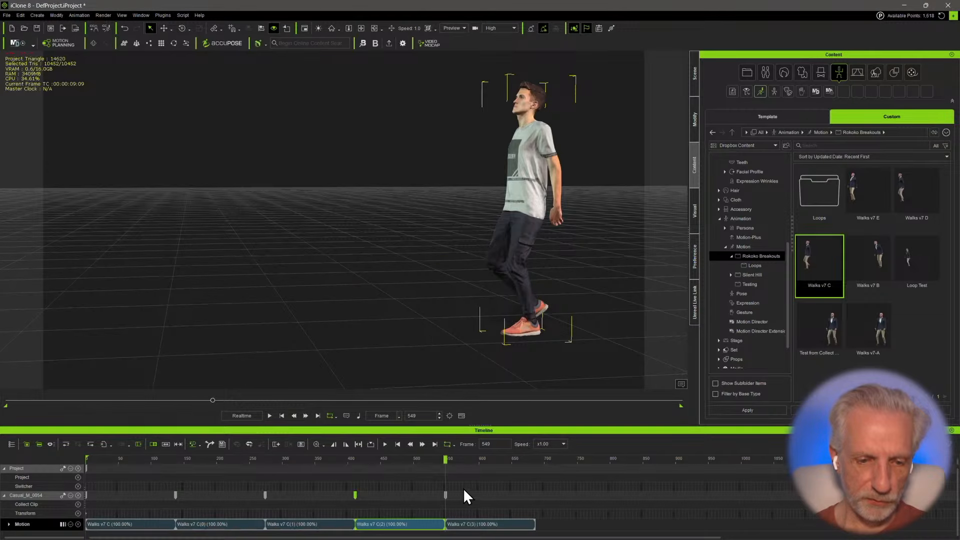
# - Align the fifth Walks v7 C clip to the fourth by the Left Foot at frame 549 and play through the join
pyautogui.rightClick(489, 525)
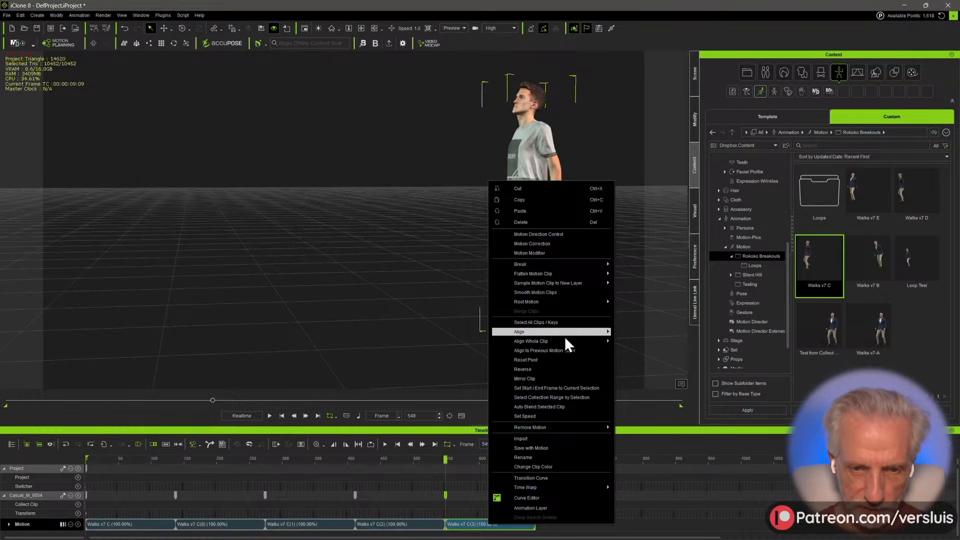
pyautogui.moveTo(565, 336)
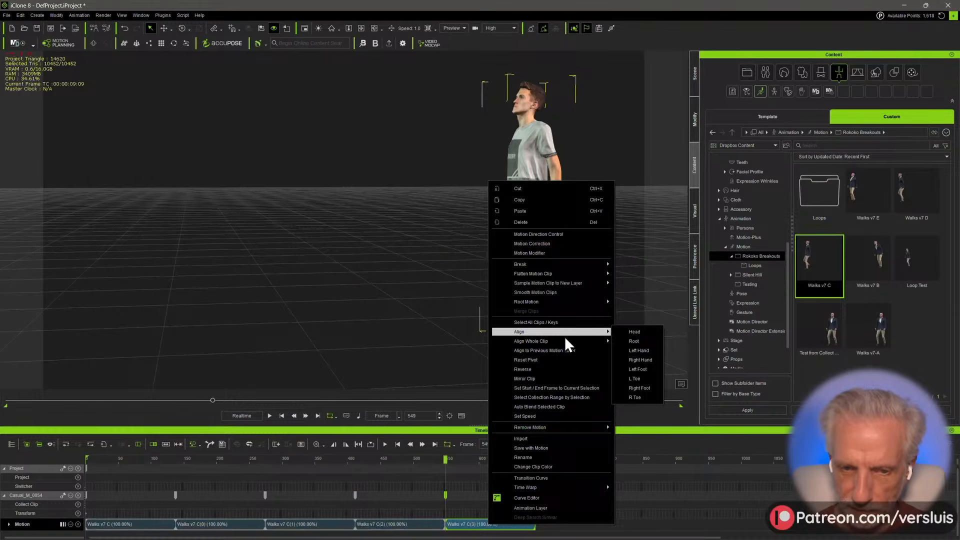
pyautogui.click(658, 369)
pyautogui.press('space')
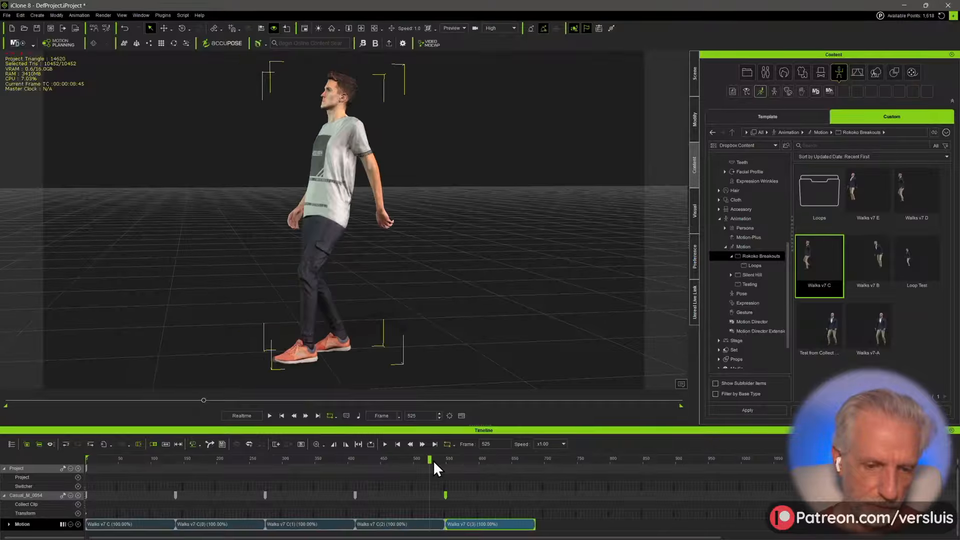
# - Append a sixth Walks v7 C clip to the character at frame 688, where the fifth clip ends
pyautogui.click(537, 459)
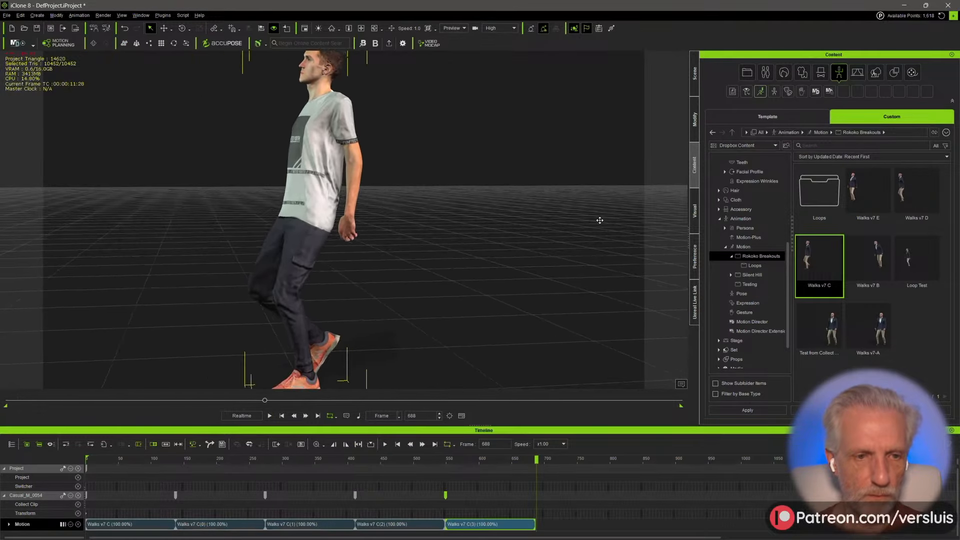
pyautogui.moveTo(525, 240); pyautogui.dragTo(601, 225, button='middle')
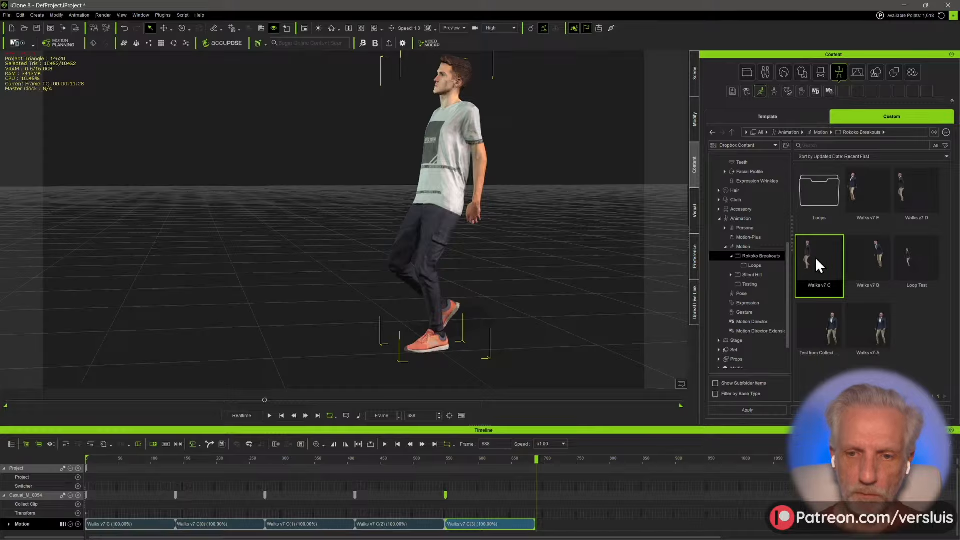
pyautogui.moveTo(815, 257); pyautogui.dragTo(458, 223)
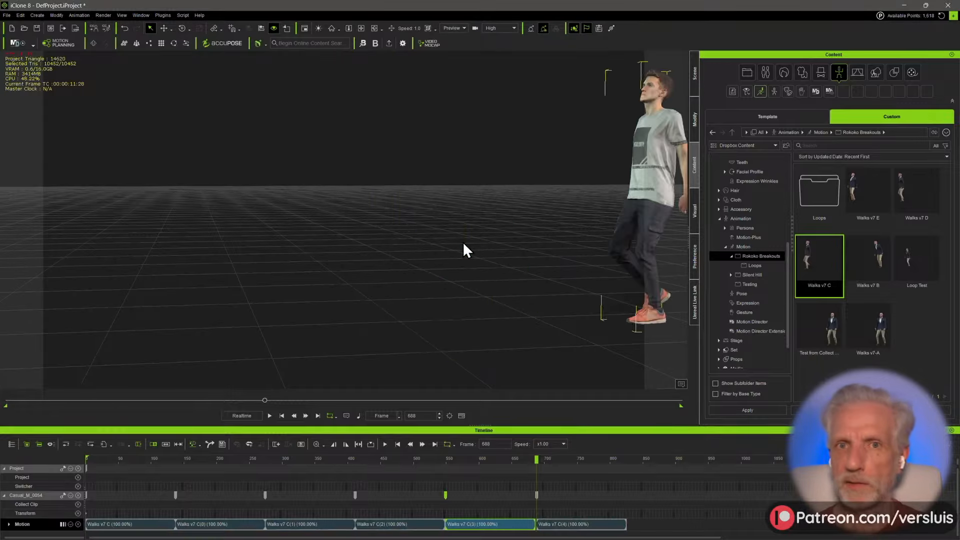
# - Align the sixth Walks v7 C clip to the fifth by the Left Foot at frame 688 and play through the join
pyautogui.click(568, 524)
pyautogui.rightClick(567, 524)
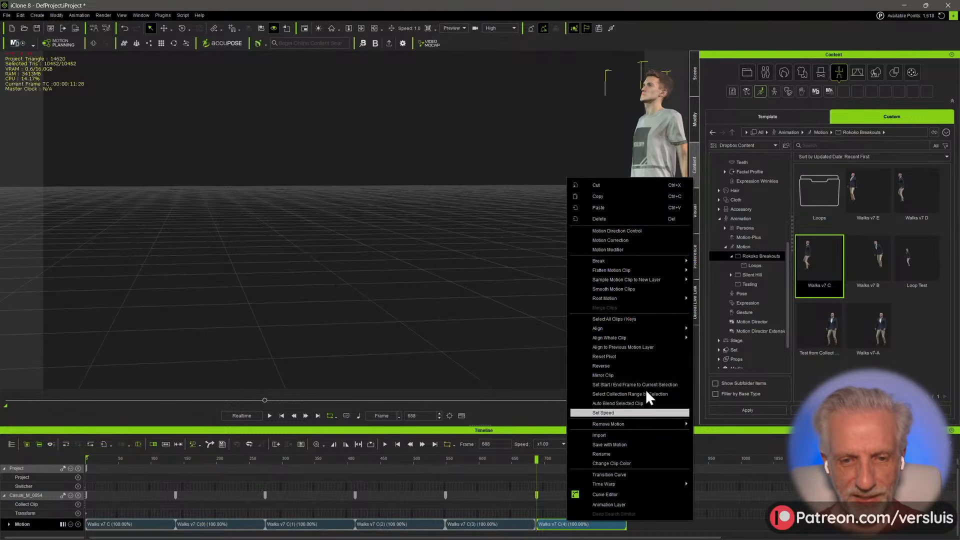
pyautogui.moveTo(653, 330)
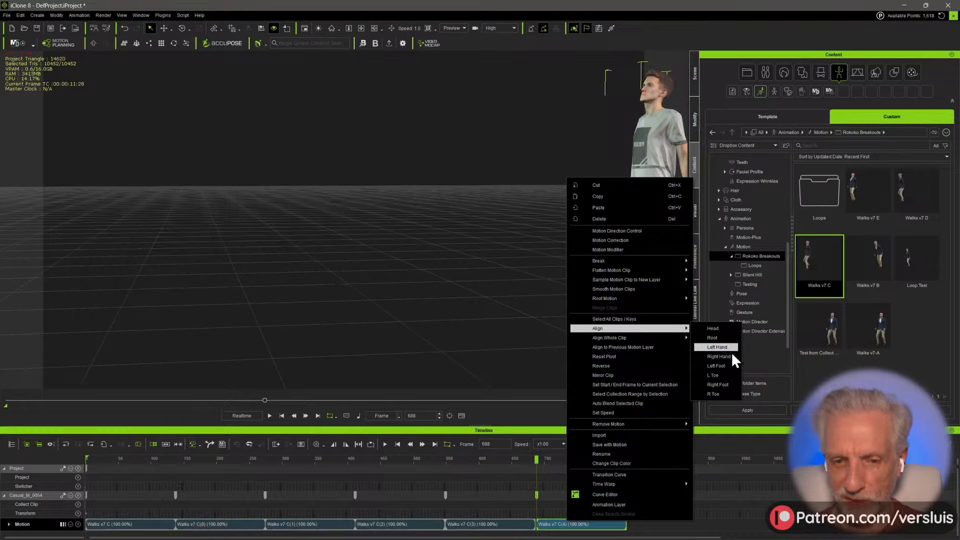
pyautogui.click(730, 365)
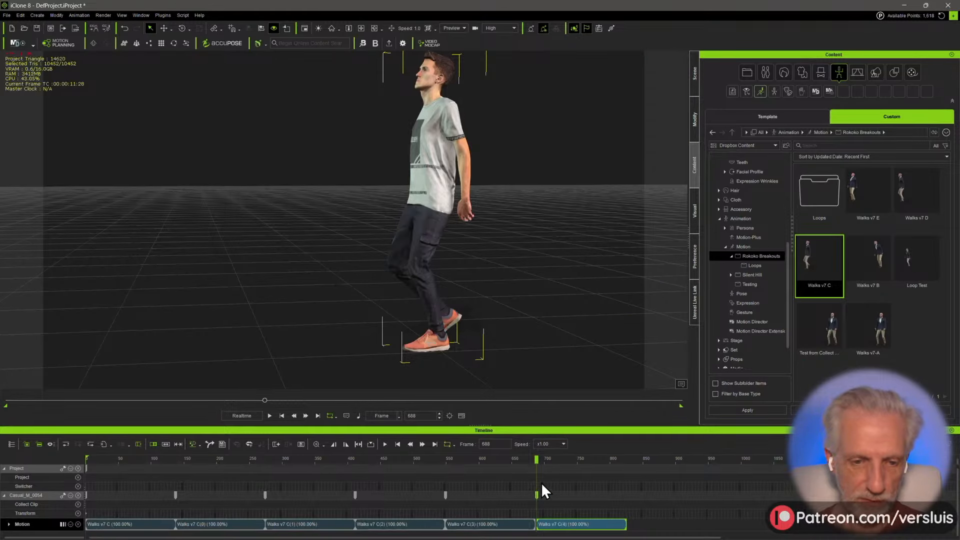
pyautogui.moveTo(537, 460); pyautogui.dragTo(511, 460)
pyautogui.press('space')
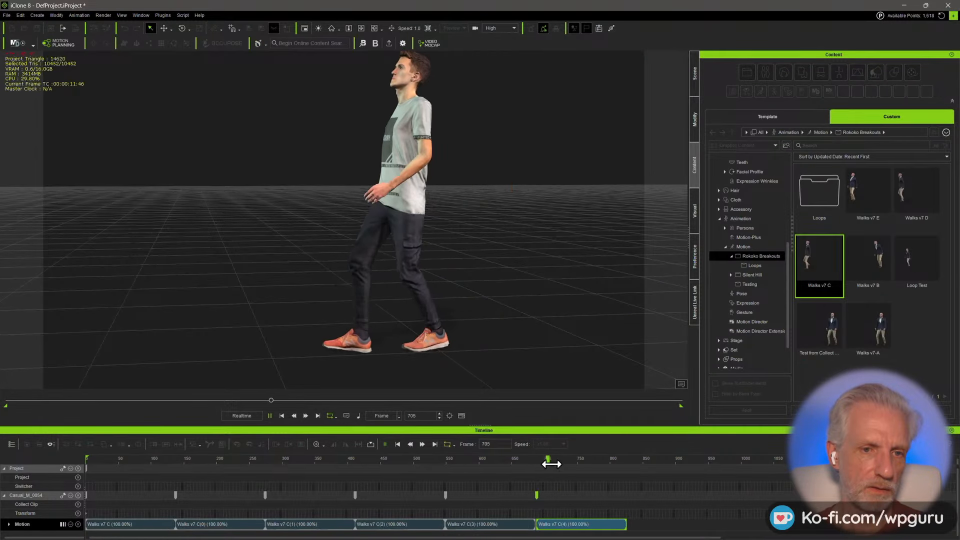
# - Append a seventh Walks v7 C clip to the character at frame 826 and align it to the sixth by the Left Foot
pyautogui.moveTo(622, 458); pyautogui.dragTo(629, 458)
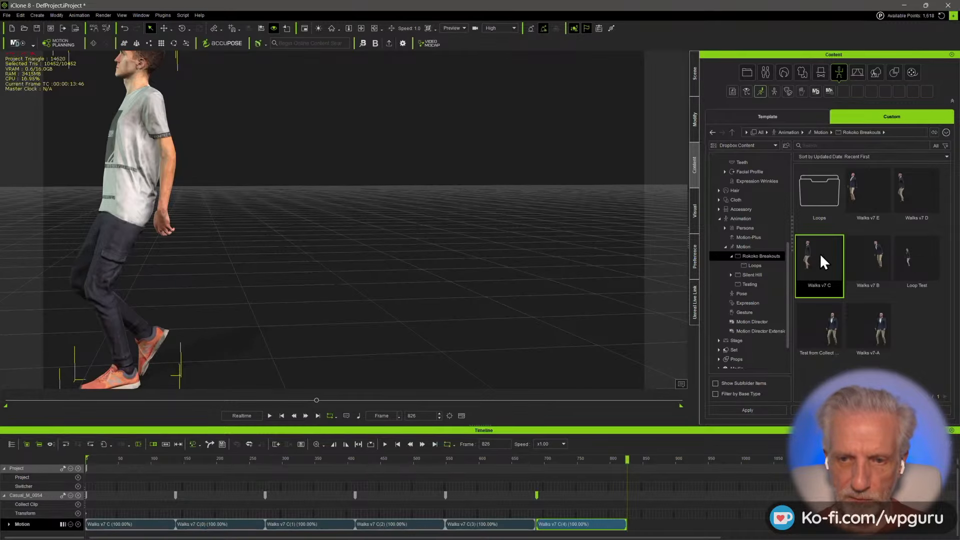
pyautogui.moveTo(820, 253); pyautogui.dragTo(152, 206)
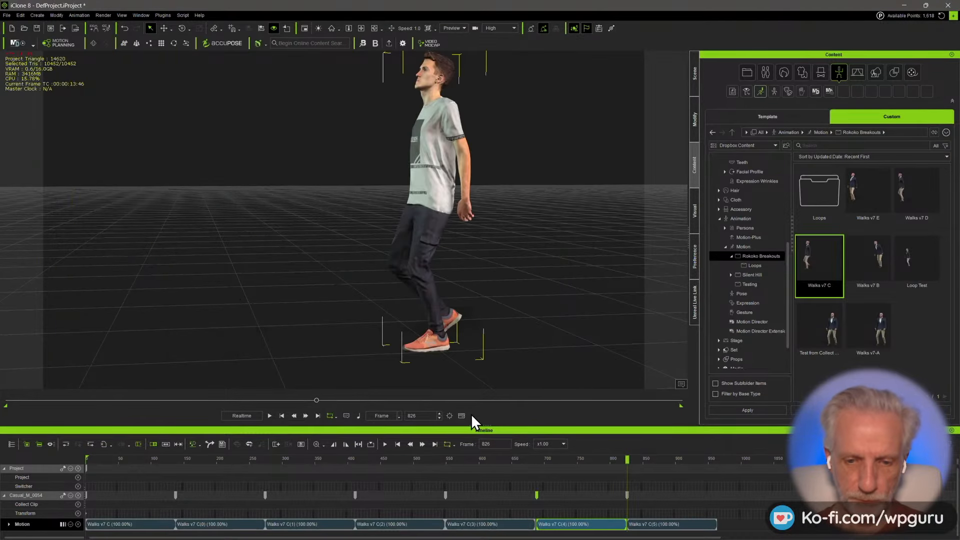
pyautogui.rightClick(667, 530)
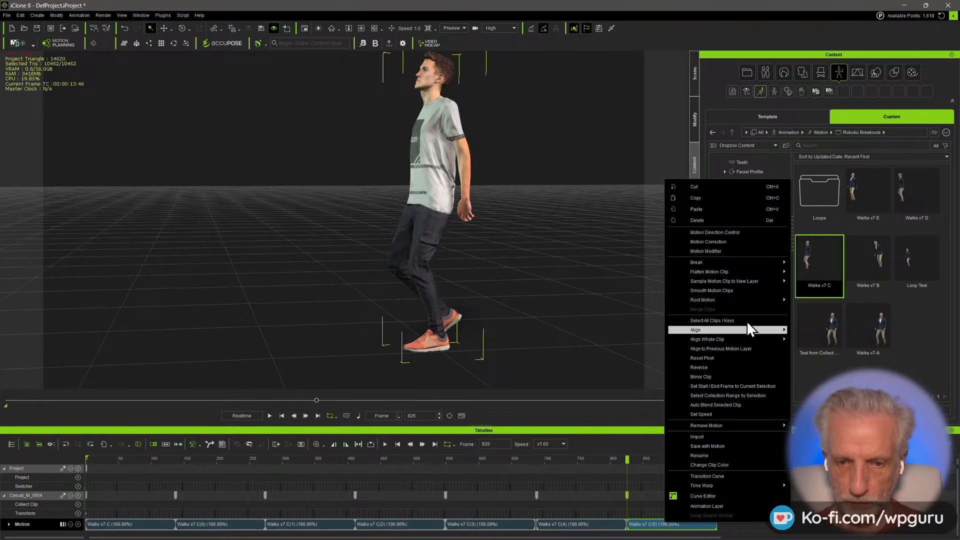
pyautogui.moveTo(779, 334)
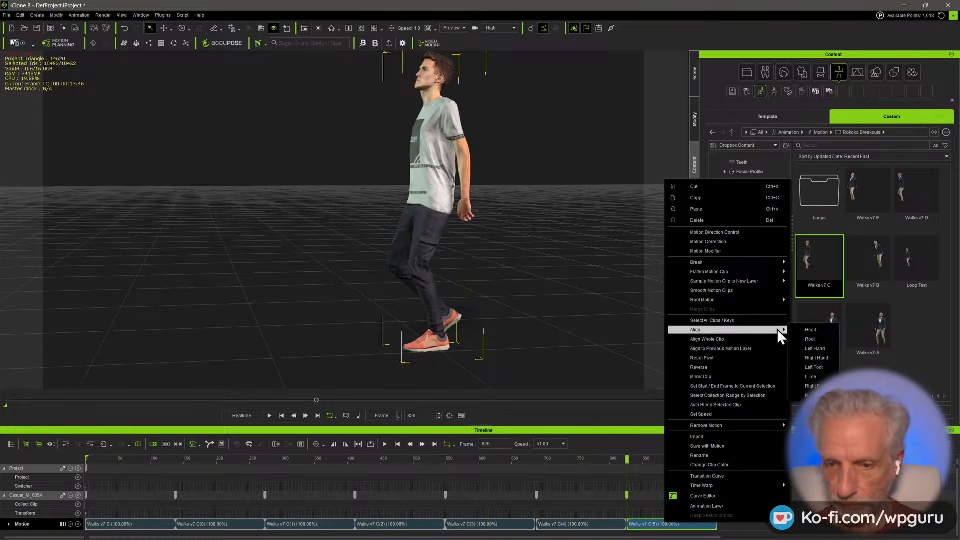
pyautogui.click(829, 366)
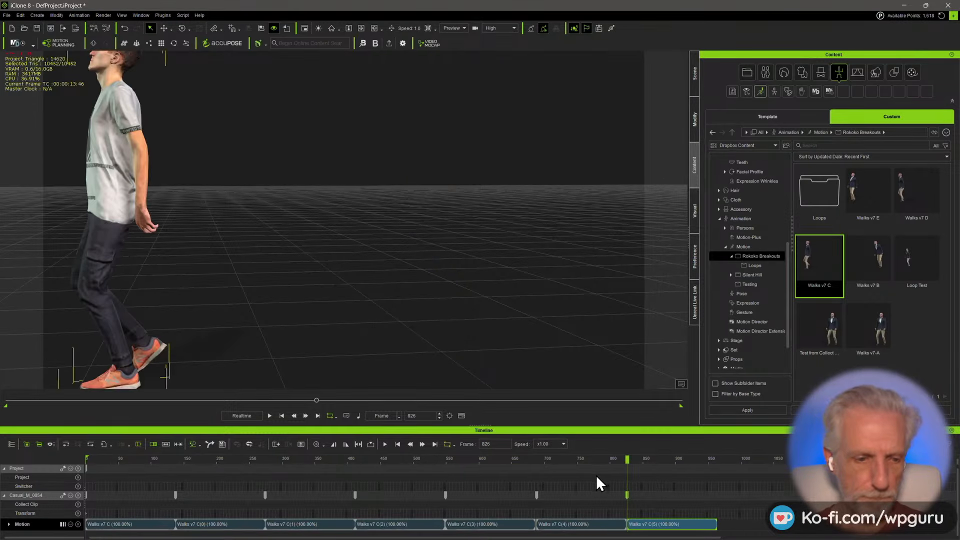
# - Stretch a transition blend across both sides of the join between the first and second walk clips, and play through it from frame 120
pyautogui.click(170, 459)
pyautogui.scroll(2, 171, 463)
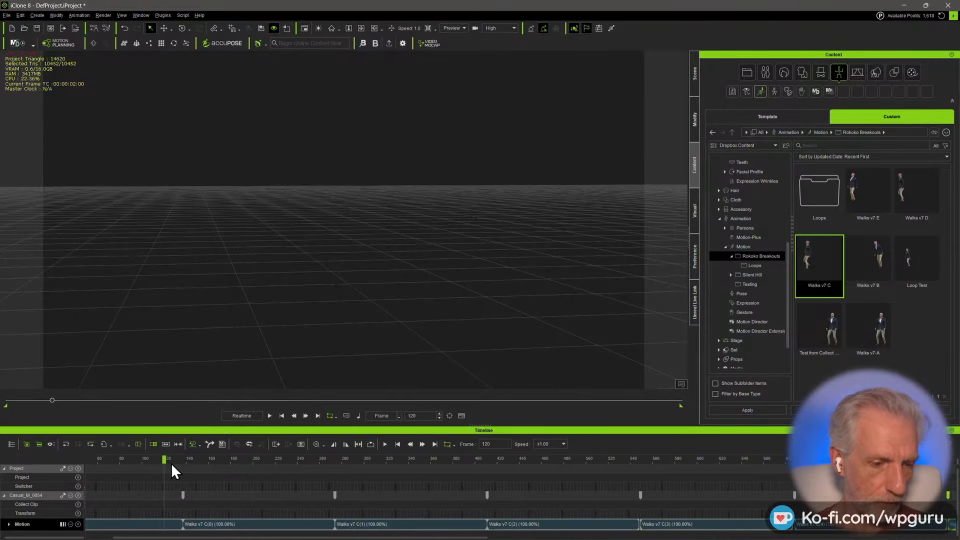
pyautogui.scroll(2, 173, 465)
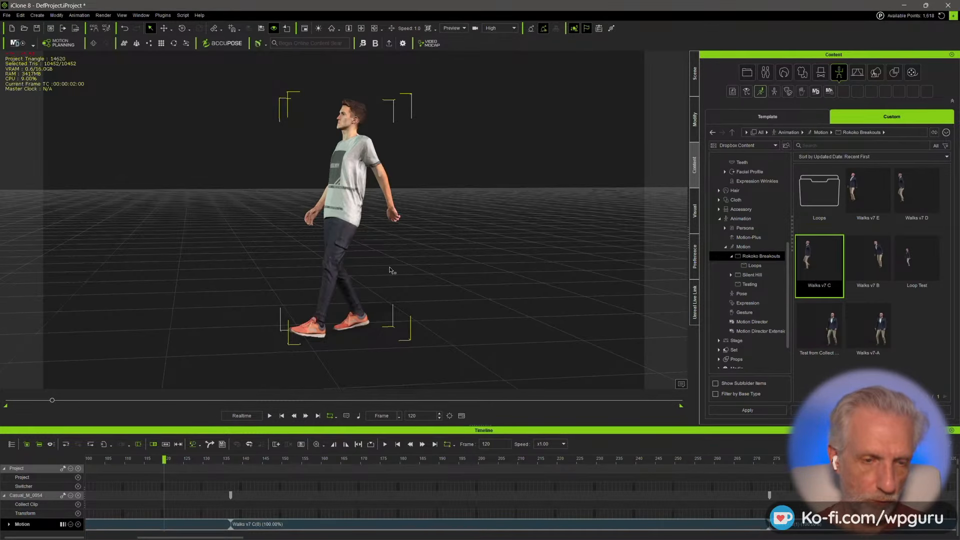
pyautogui.moveTo(390, 271); pyautogui.dragTo(575, 255, button='middle')
pyautogui.scroll(2, 625, 257)
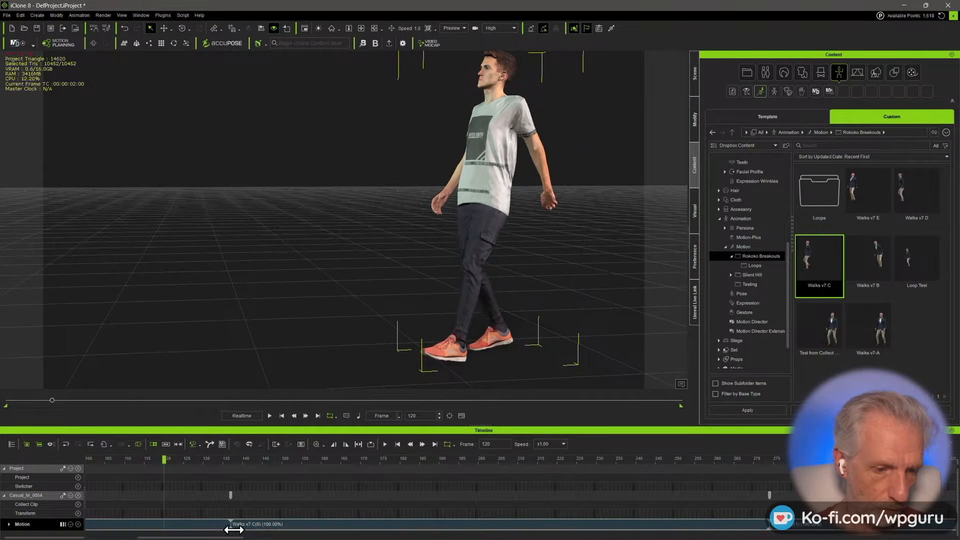
pyautogui.moveTo(233, 529); pyautogui.dragTo(255, 525)
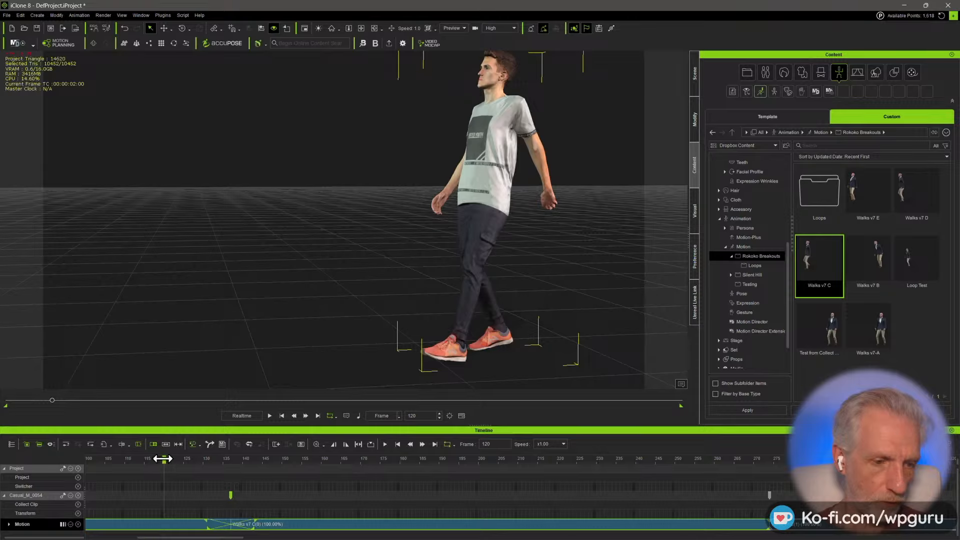
pyautogui.press('space')
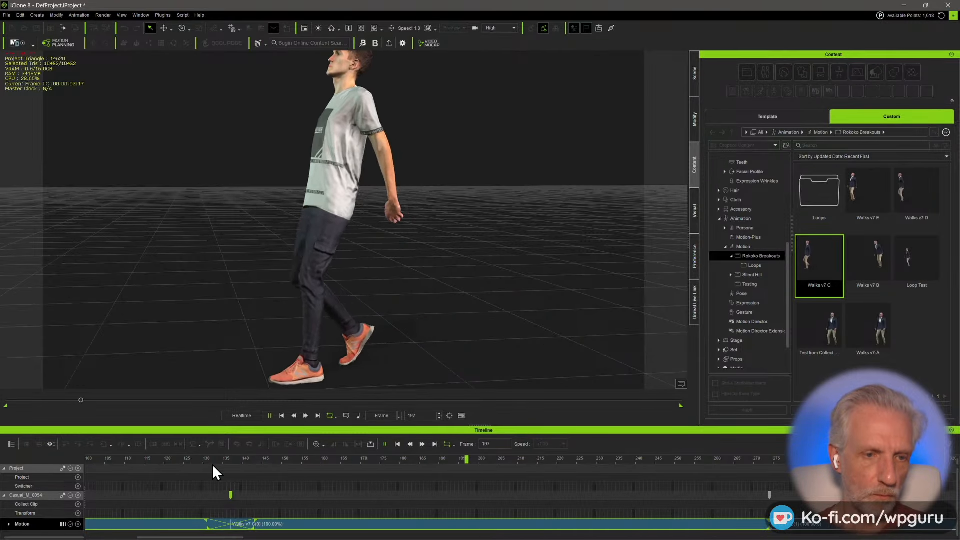
pyautogui.scroll(-3, 401, 484)
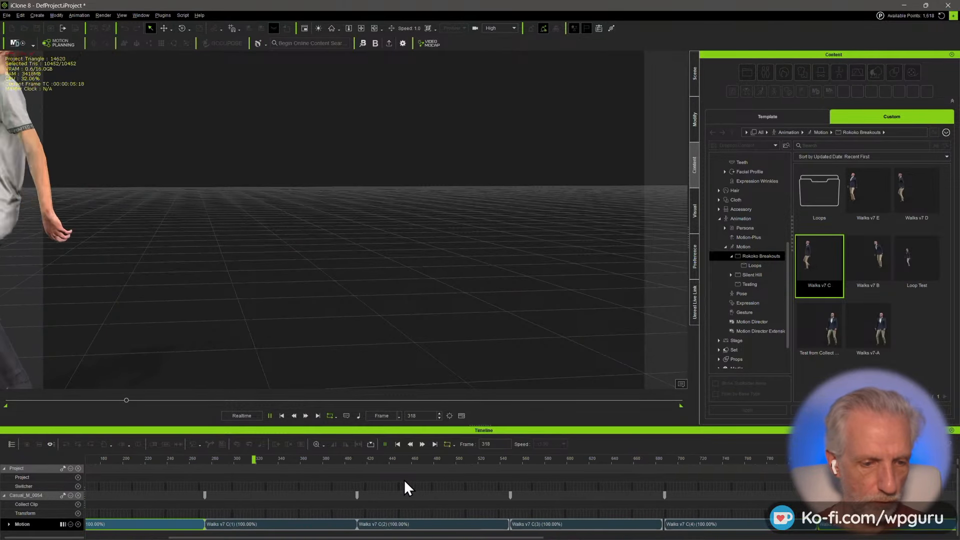
pyautogui.press('space')
# - Stretch a transition blend across both sides of the join between the second and third walk clips, and scrub and play through it
pyautogui.click(180, 460)
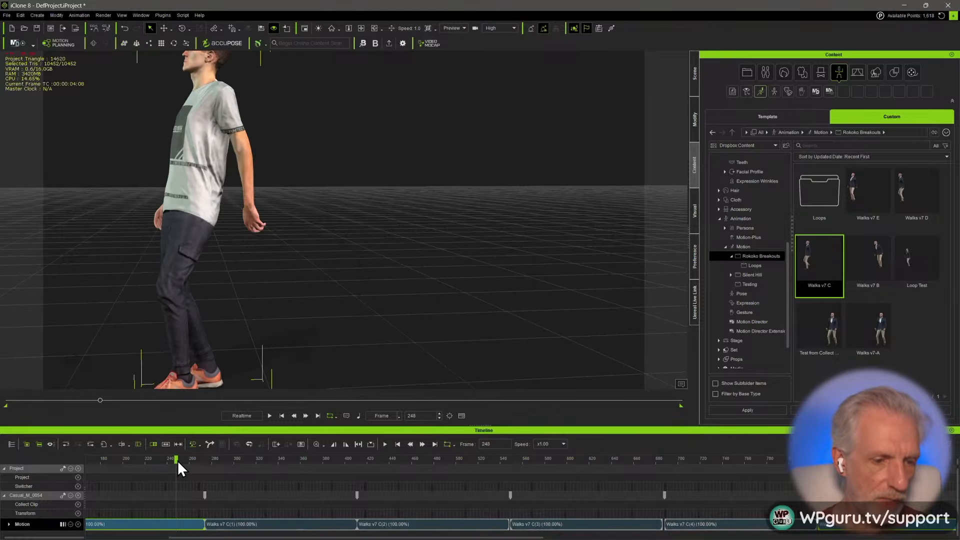
pyautogui.scroll(2, 180, 467)
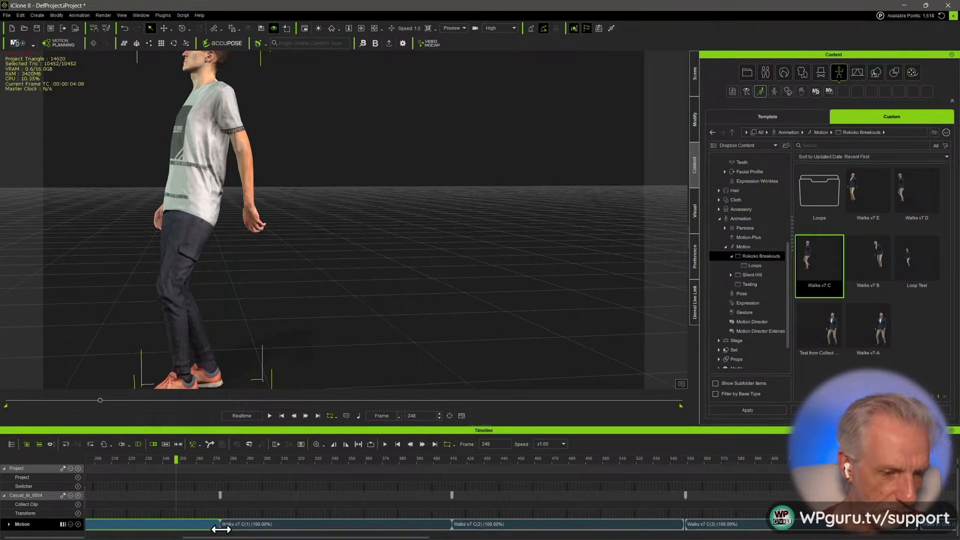
pyautogui.moveTo(220, 529); pyautogui.dragTo(205, 529)
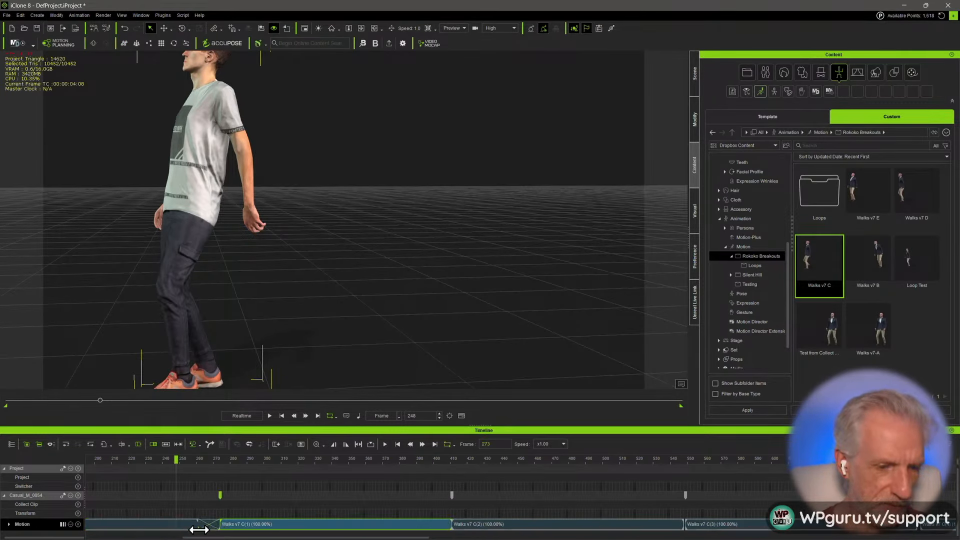
pyautogui.click(214, 525)
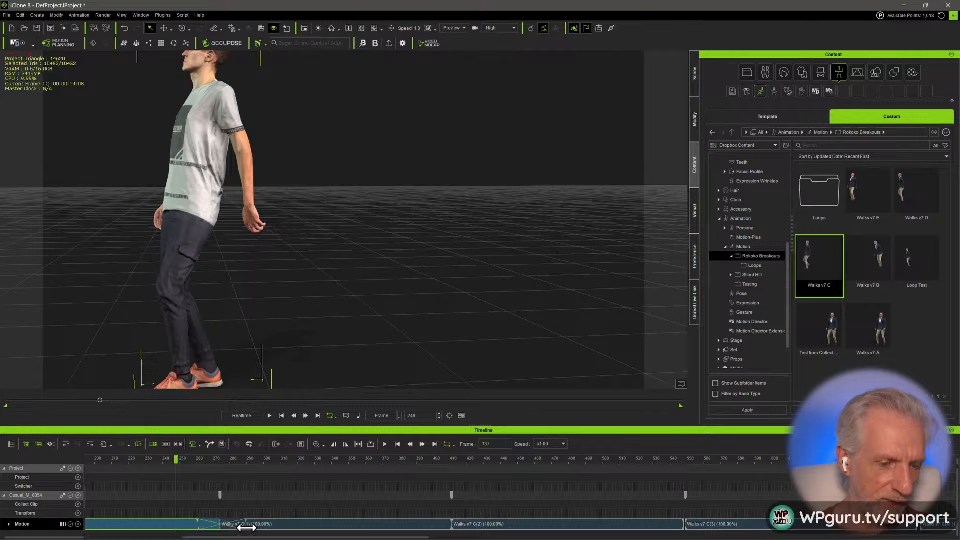
pyautogui.click(315, 524)
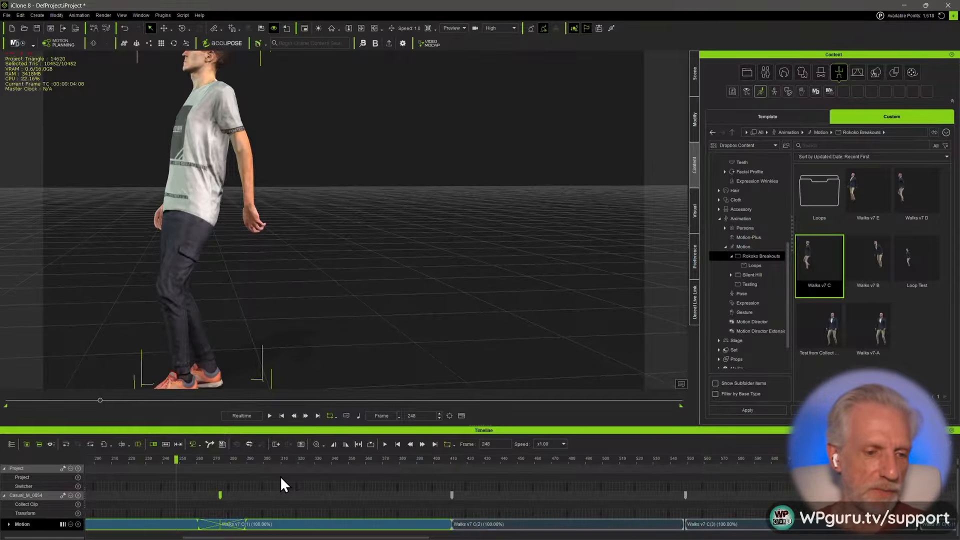
pyautogui.moveTo(174, 461); pyautogui.dragTo(265, 460)
pyautogui.click(181, 458)
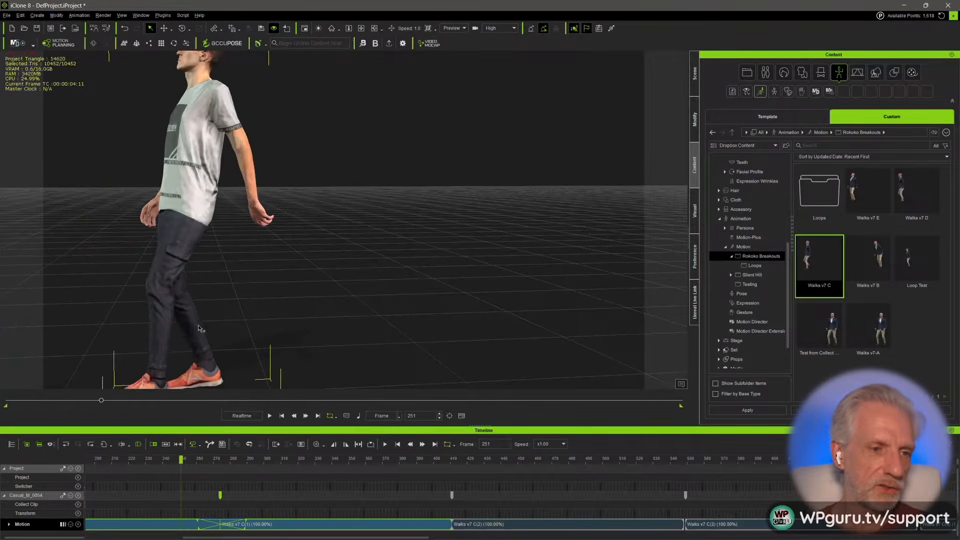
pyautogui.moveTo(206, 460); pyautogui.dragTo(170, 459)
pyautogui.press('space')
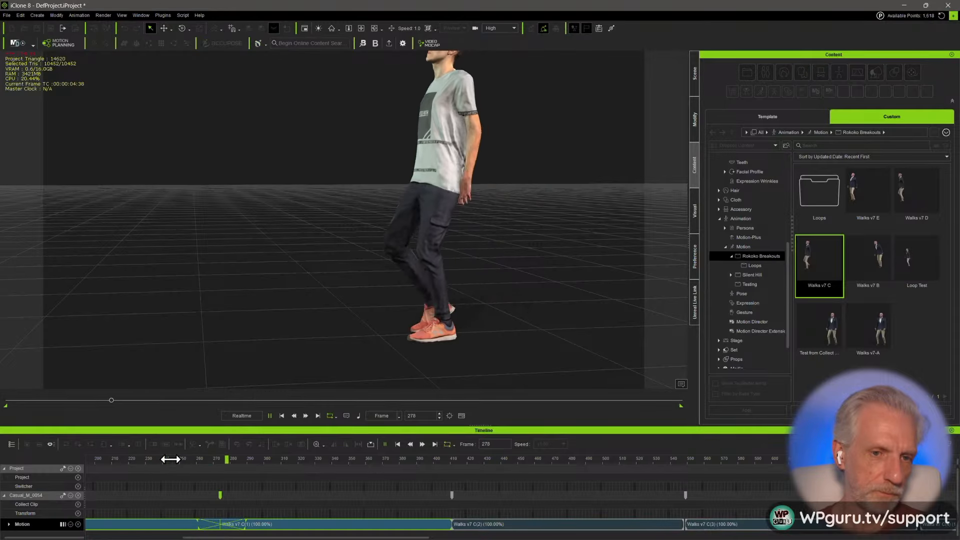
pyautogui.press('space')
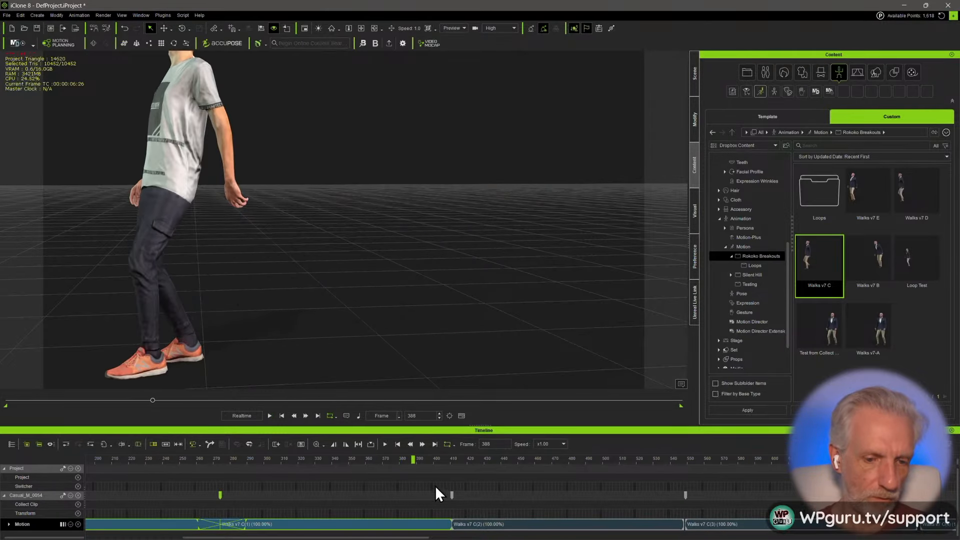
# - Stretch a transition blend across the join between the third and fourth walk clips and play through it from frame 384
pyautogui.moveTo(451, 528); pyautogui.dragTo(477, 528)
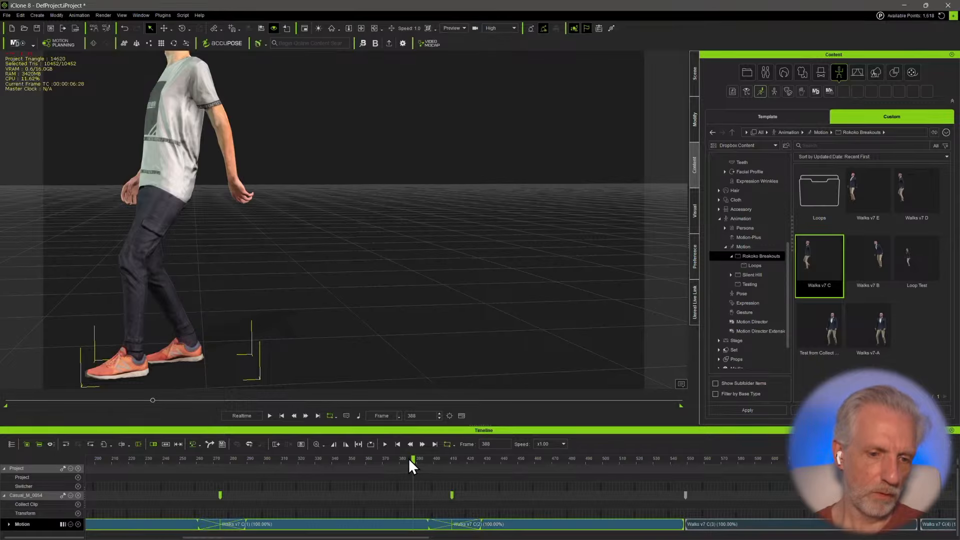
pyautogui.moveTo(410, 458); pyautogui.dragTo(406, 459)
pyautogui.moveTo(239, 265); pyautogui.dragTo(448, 249, button='middle')
pyautogui.scroll(-2, 448, 248)
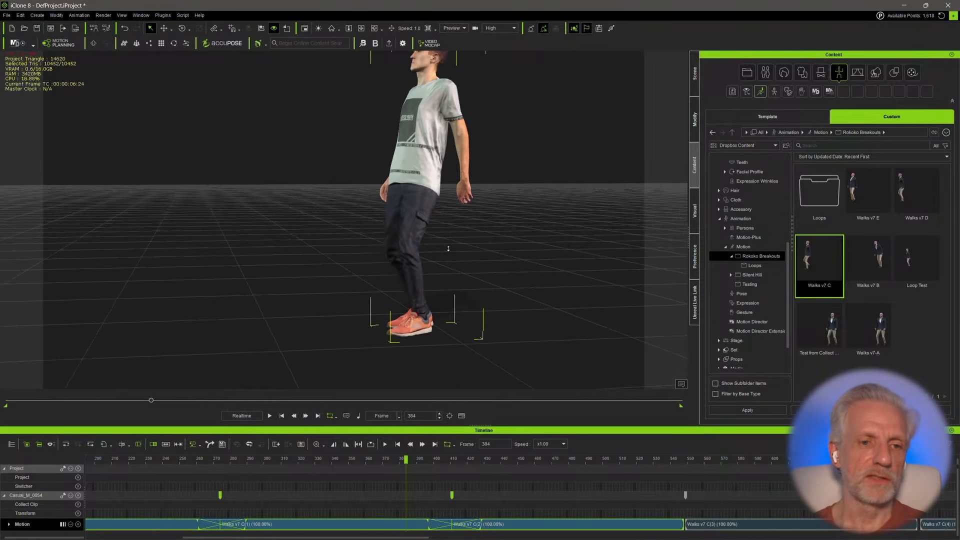
pyautogui.press('space')
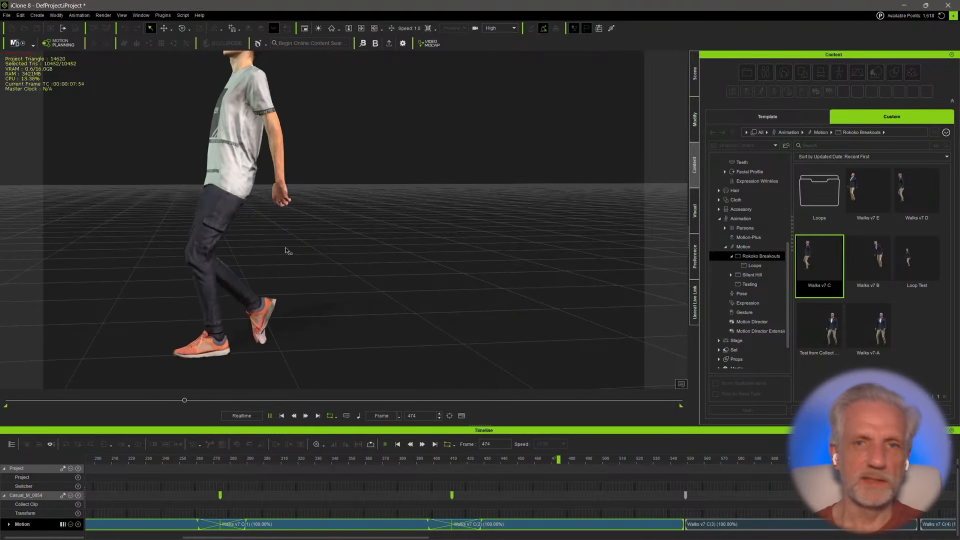
pyautogui.press('space')
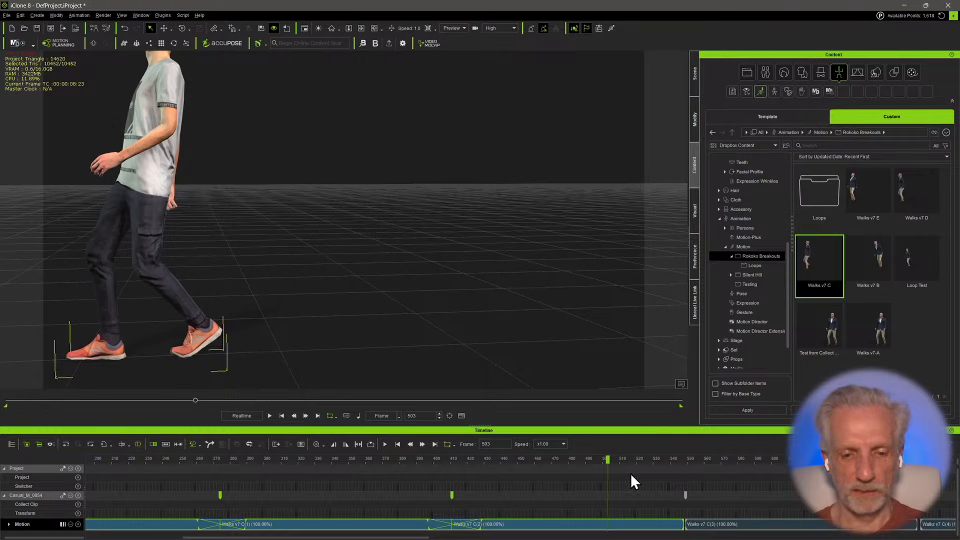
# - Stretch a transition blend across the join between the fourth and fifth walk clips and play through it from frame 503
pyautogui.scroll(2, 650, 476)
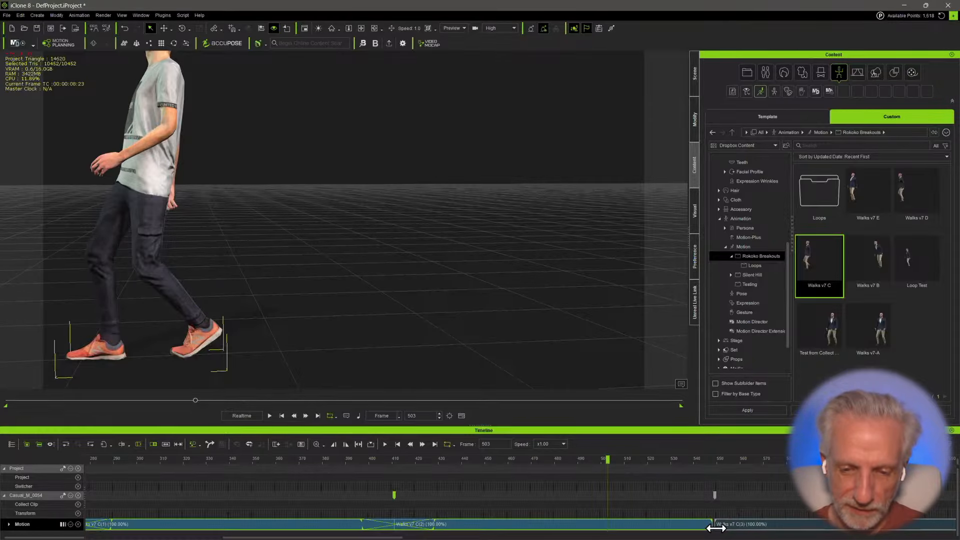
pyautogui.moveTo(716, 528)
pyautogui.mouseDown()
pyautogui.moveTo(681, 528)
pyautogui.moveTo(723, 528)
pyautogui.mouseUp()
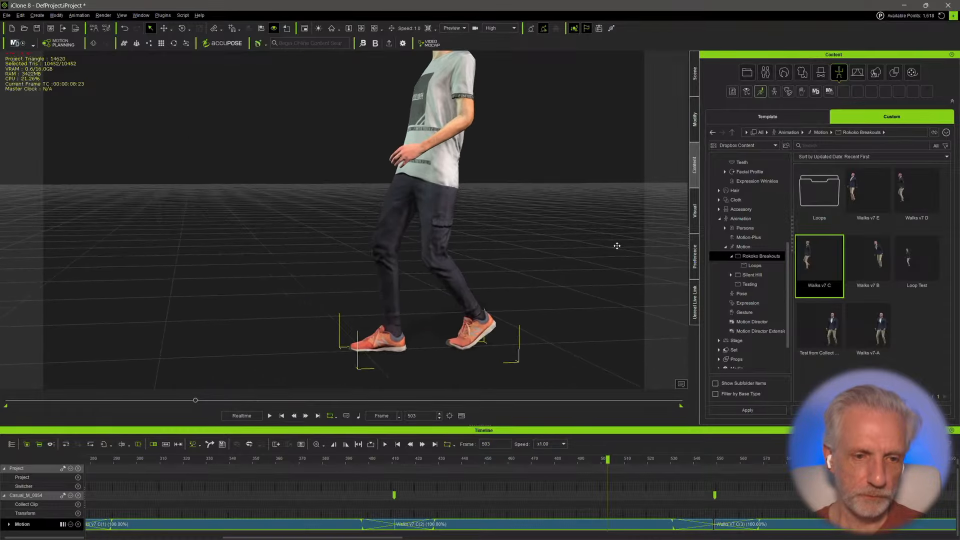
pyautogui.press('space')
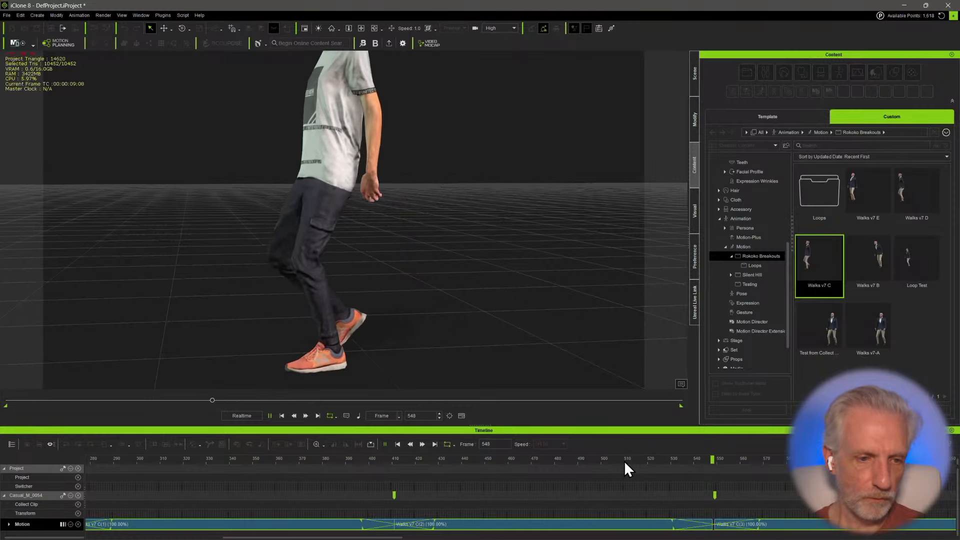
pyautogui.press('space')
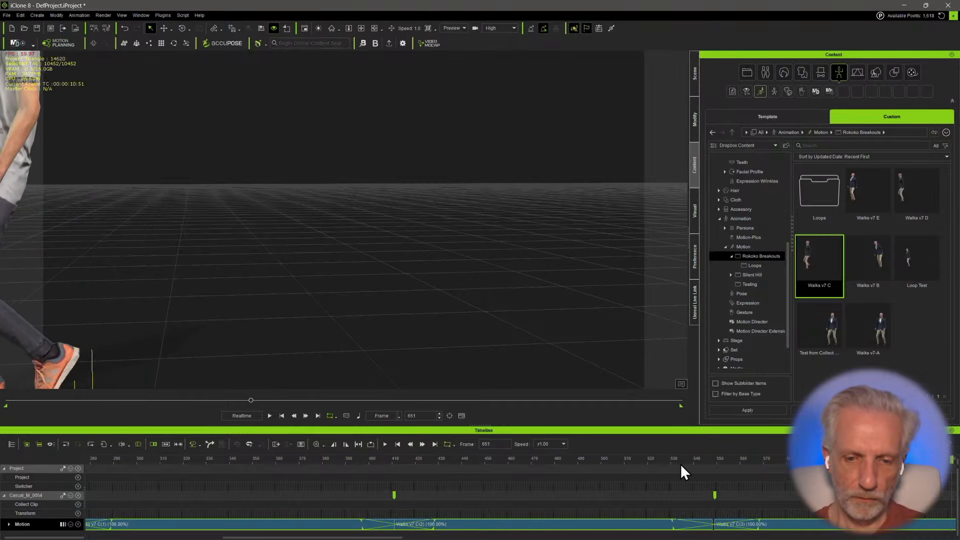
pyautogui.press('space')
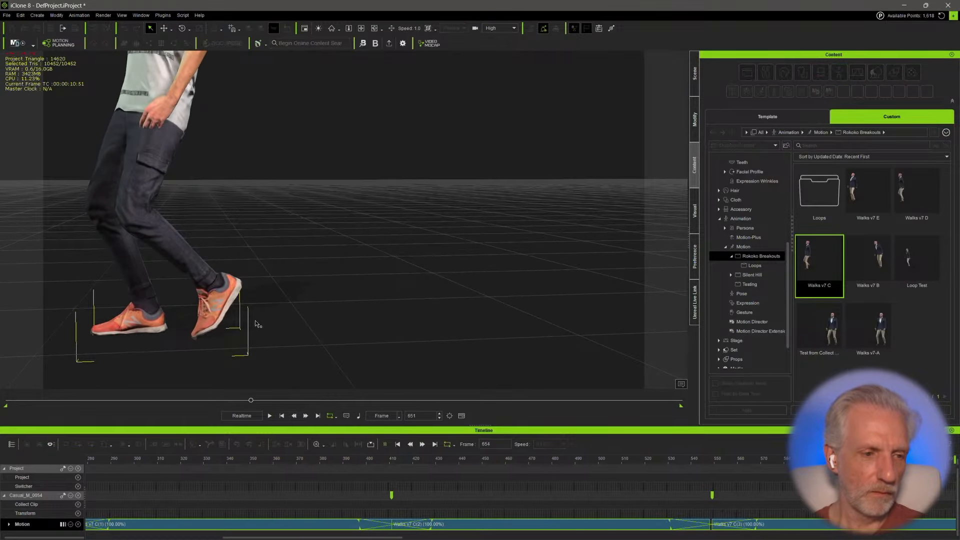
pyautogui.press('space')
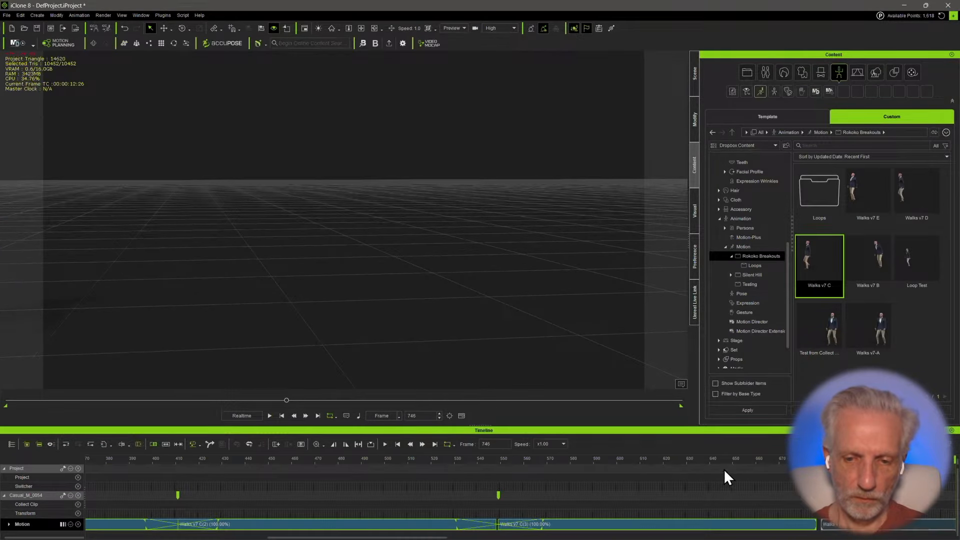
# - Set the playhead to frame 660 and stretch a transition blend across both sides of the join between the fifth and sixth walk clips
pyautogui.click(750, 459)
pyautogui.click(755, 460)
pyautogui.moveTo(317, 268); pyautogui.dragTo(613, 233, button='middle')
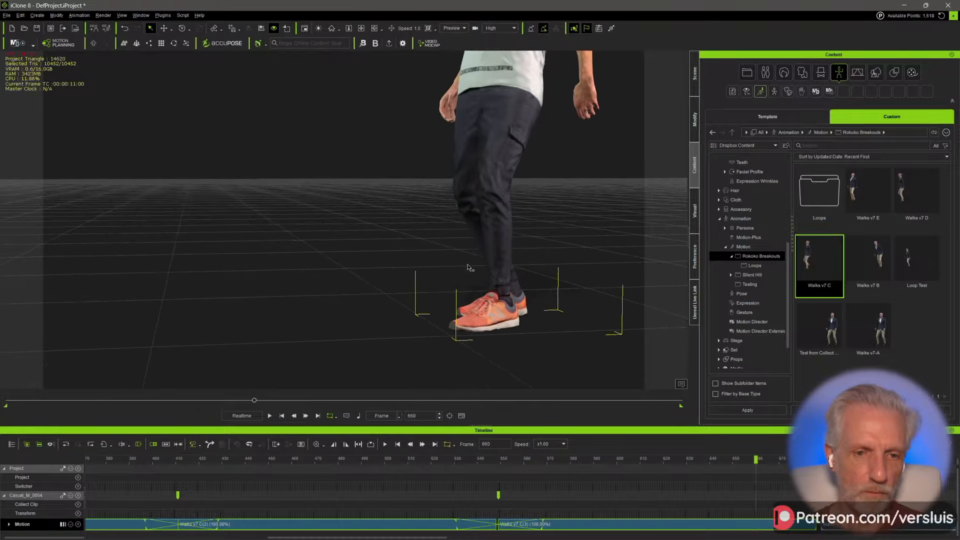
pyautogui.moveTo(444, 269); pyautogui.dragTo(415, 263, button='middle')
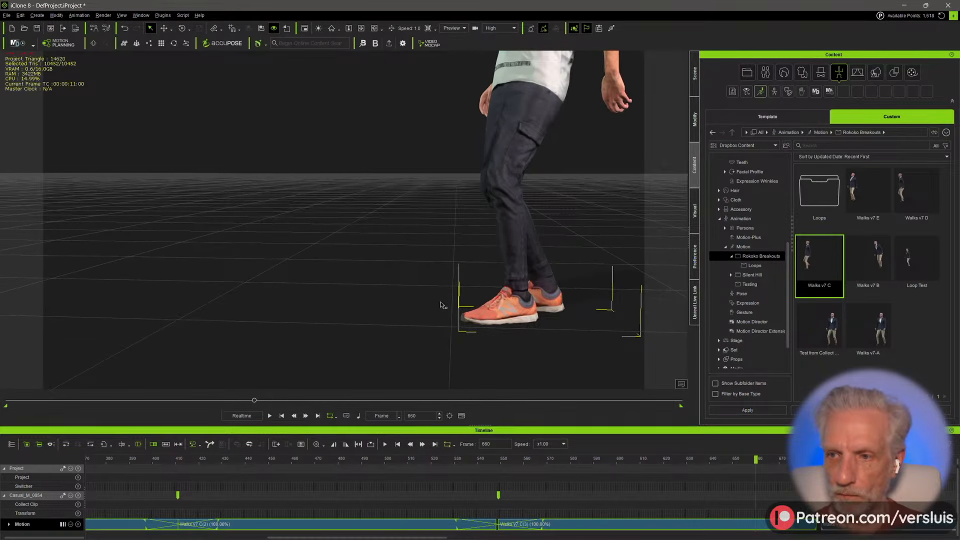
pyautogui.moveTo(441, 305); pyautogui.dragTo(448, 301, button='middle')
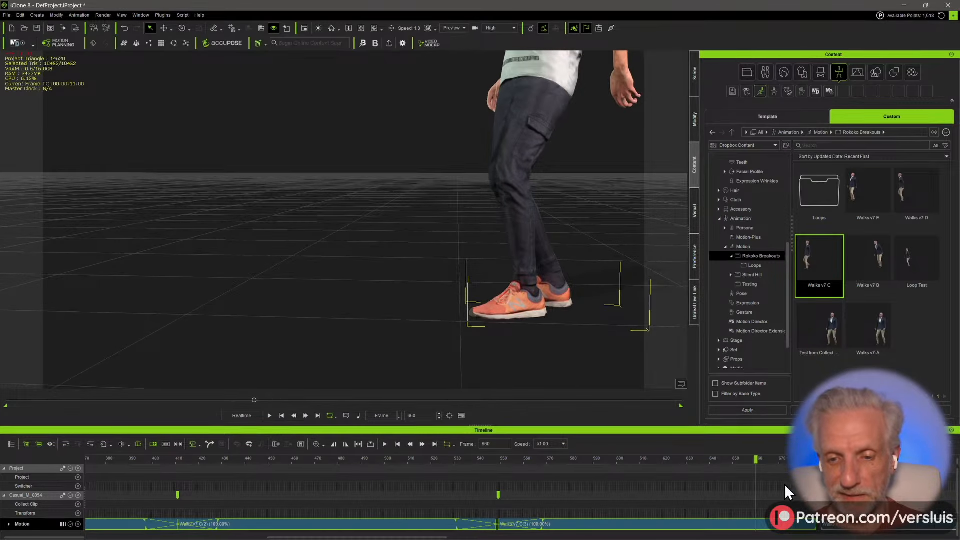
pyautogui.moveTo(823, 528); pyautogui.dragTo(820, 529)
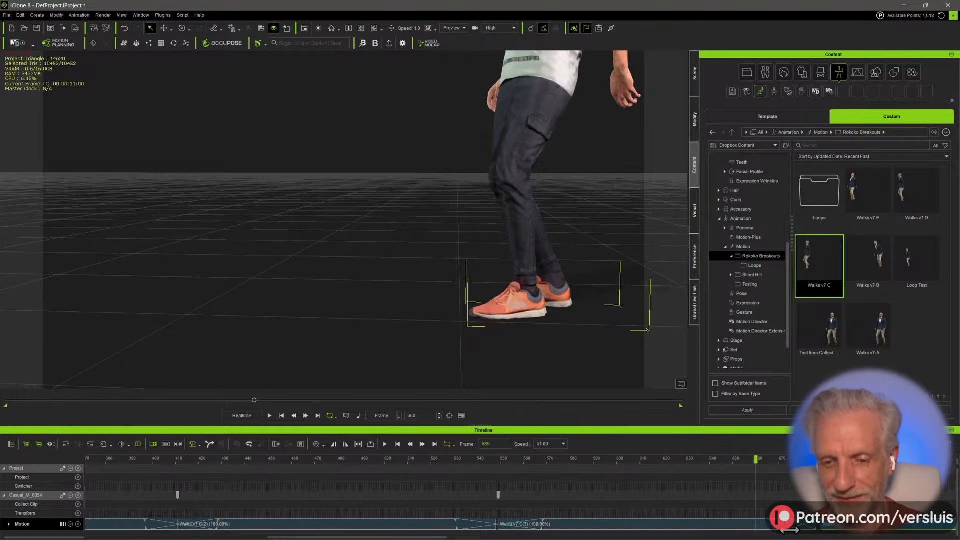
pyautogui.click(818, 529)
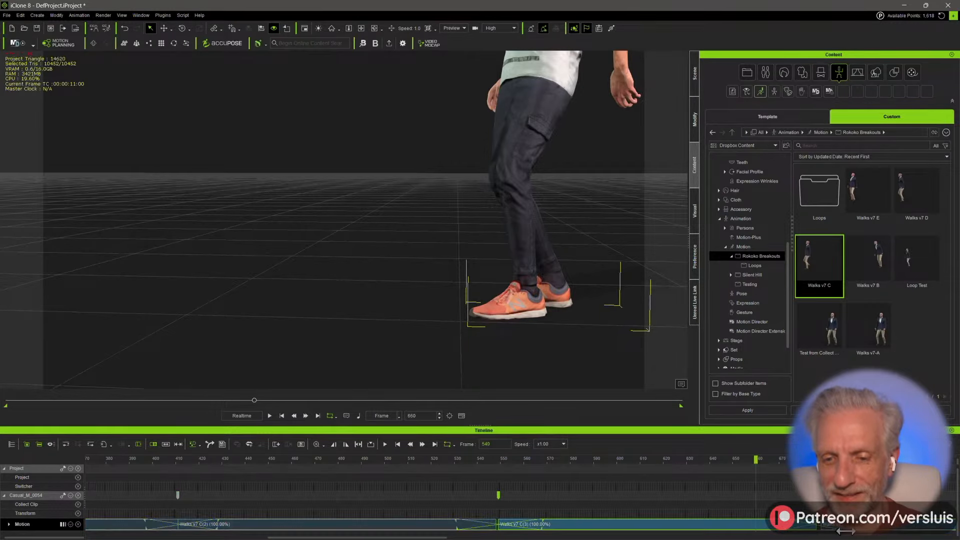
# - Play the walk from frame 660 through the join between the fifth and sixth clips with the whole character in view
pyautogui.click(529, 360)
pyautogui.scroll(-4, 449, 255)
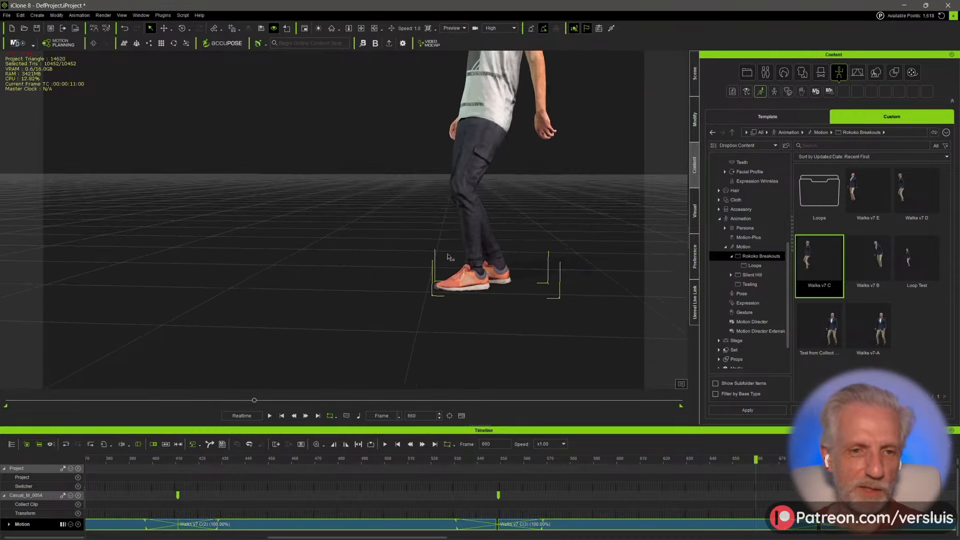
pyautogui.moveTo(425, 224); pyautogui.dragTo(464, 284, button='middle')
pyautogui.scroll(-3, 445, 260)
pyautogui.press('space')
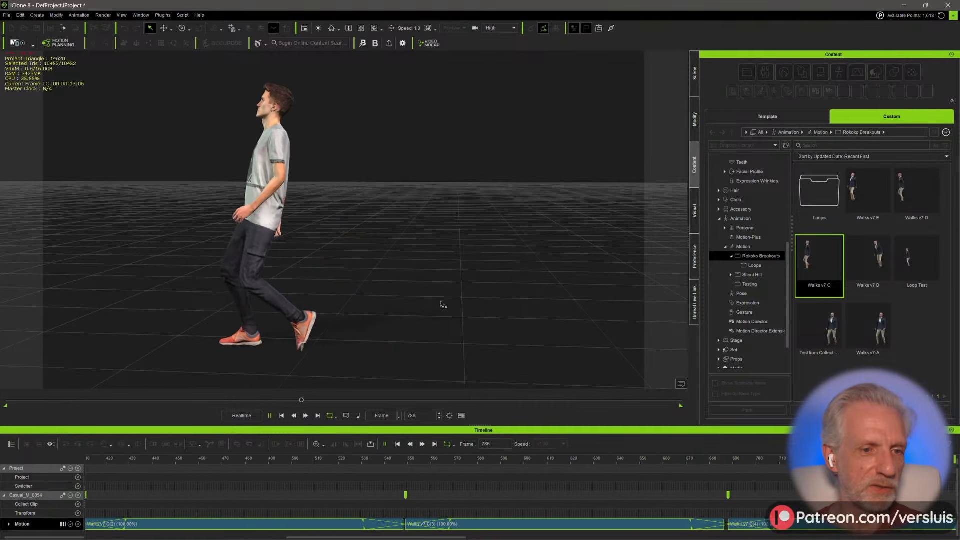
pyautogui.press('space')
pyautogui.scroll(-2, 709, 497)
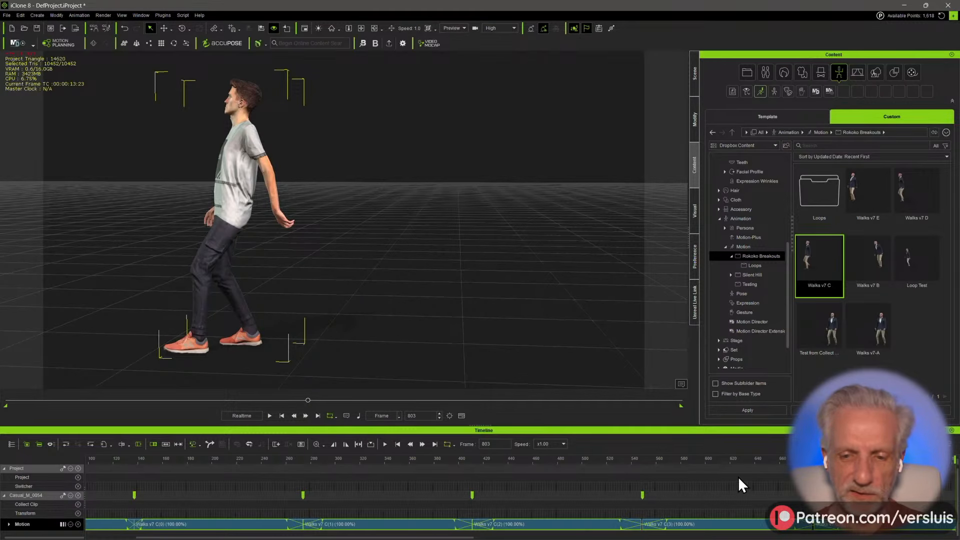
# - Move the playhead to frame 25 of the walk and frame the character's upper body from the front
pyautogui.scroll(2, 750, 475)
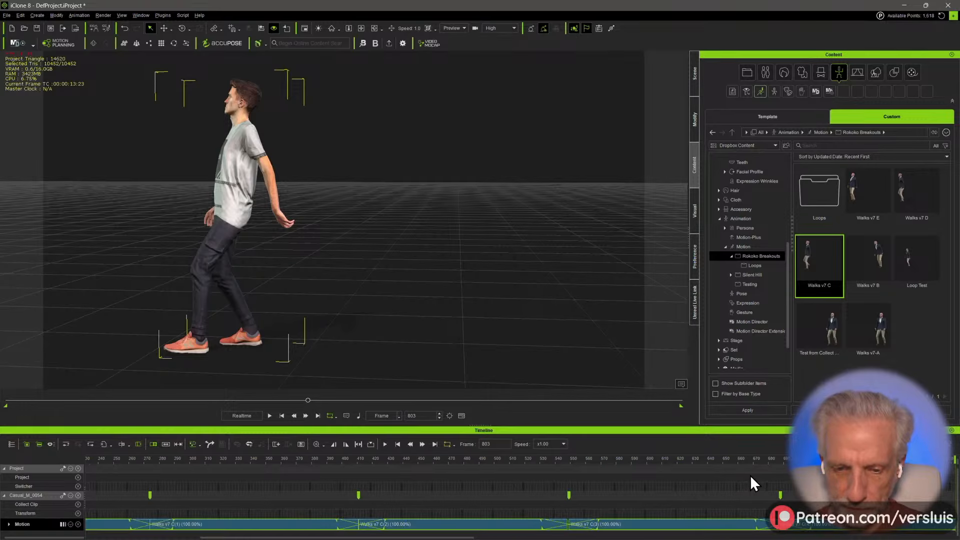
pyautogui.scroll(-3, 750, 475)
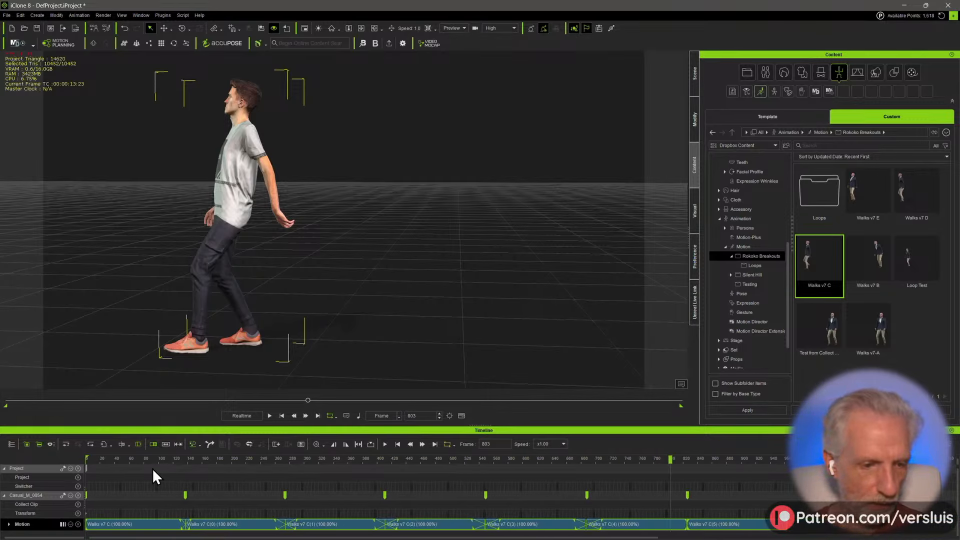
pyautogui.moveTo(152, 461); pyautogui.dragTo(103, 459)
pyautogui.press('Home')
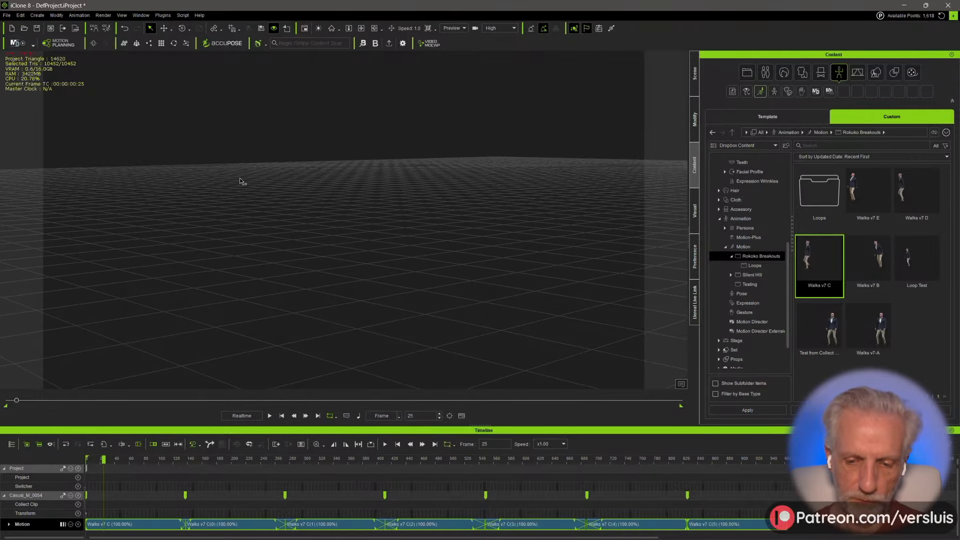
pyautogui.press('Home')
pyautogui.keyDown('alt'); pyautogui.moveTo(253, 179); pyautogui.dragTo(336, 183, button='right'); pyautogui.keyUp('alt')
pyautogui.scroll(3, 341, 187)
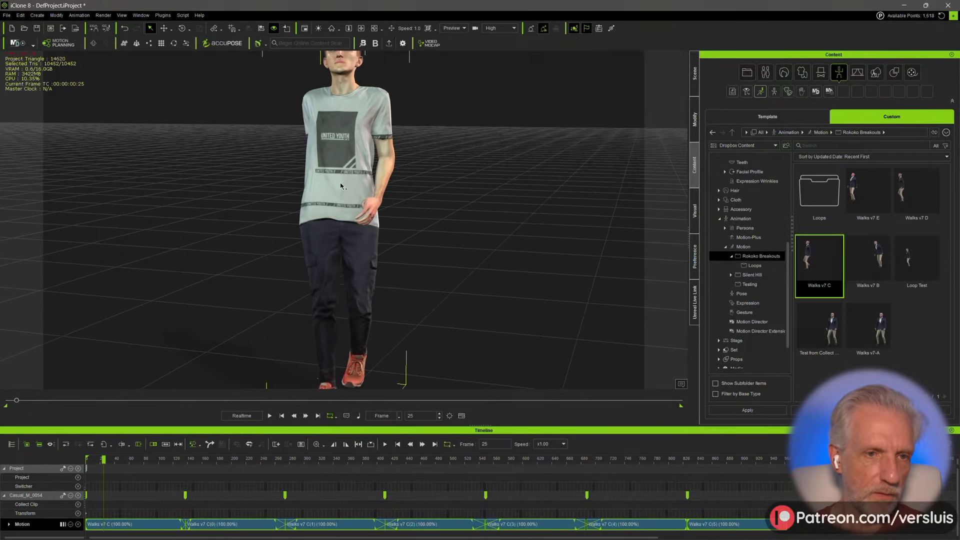
pyautogui.keyDown('alt'); pyautogui.moveTo(341, 187); pyautogui.dragTo(345, 195); pyautogui.keyUp('alt')
pyautogui.moveTo(345, 195)
pyautogui.keyDown('alt'); pyautogui.mouseDown(button='right')
pyautogui.moveTo(78, 213)
pyautogui.moveTo(156, 193)
pyautogui.moveTo(156, 185)
pyautogui.moveTo(82, 196)
pyautogui.moveTo(425, 208)
pyautogui.moveTo(579, 197)
pyautogui.moveTo(495, 173)
pyautogui.moveTo(315, 180)
pyautogui.moveTo(392, 178)
pyautogui.moveTo(334, 209)
pyautogui.moveTo(418, 176)
pyautogui.moveTo(344, 176)
pyautogui.moveTo(346, 183)
pyautogui.mouseUp(button='right'); pyautogui.keyUp('alt')
pyautogui.scroll(4, 392, 178)
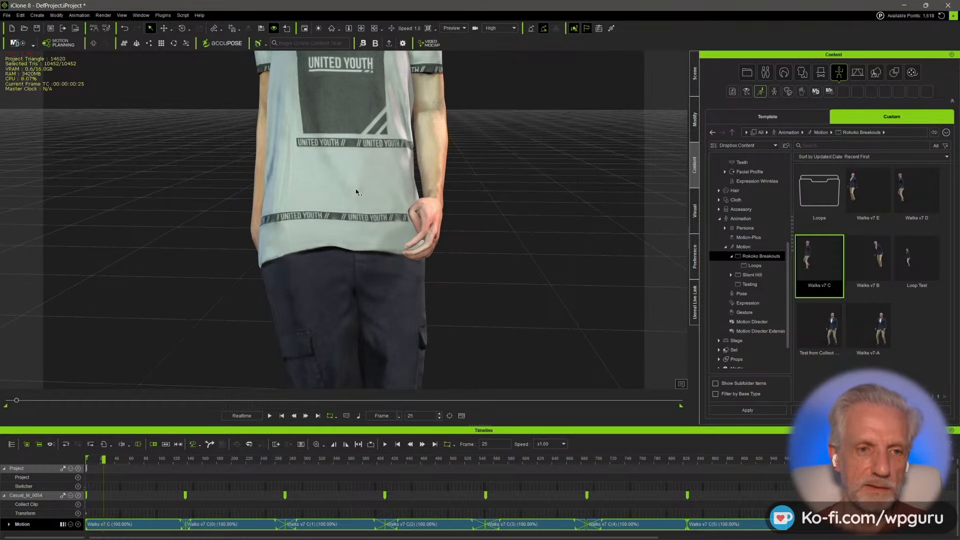
# - Open Edit Motion Layer for the selected character
pyautogui.click(695, 124)
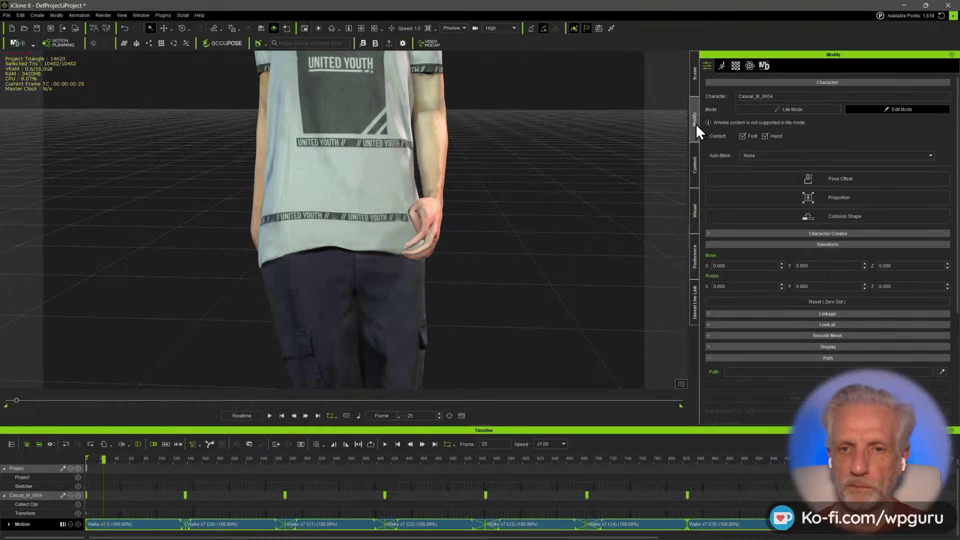
pyautogui.click(722, 66)
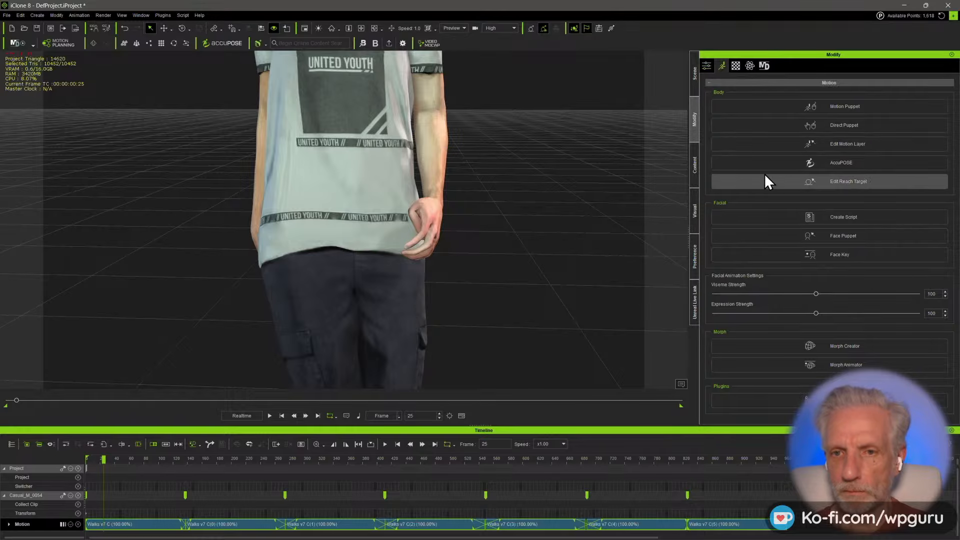
pyautogui.click(870, 145)
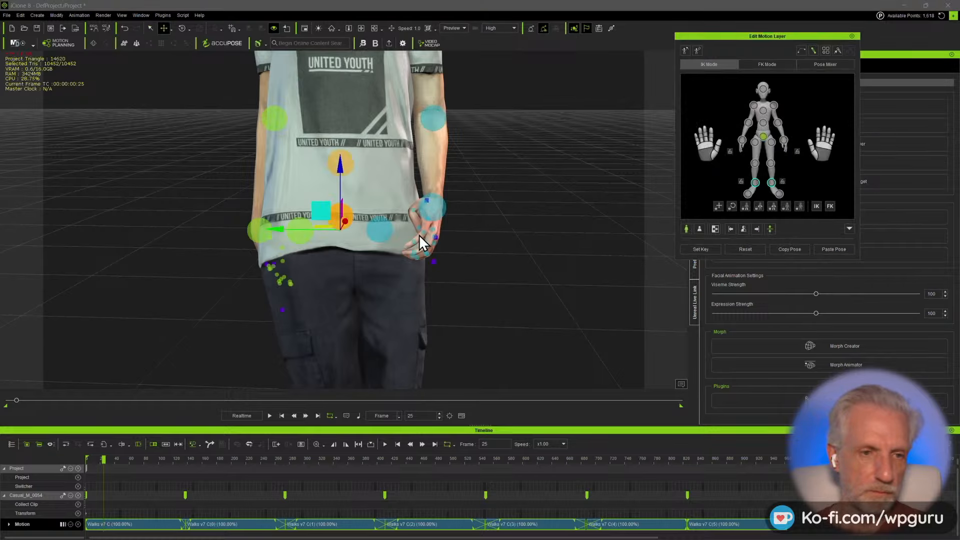
# - Rotate the character's right upper arm slightly away from the body at frame 25 in the motion layer
pyautogui.scroll(-2, 403, 228)
pyautogui.moveTo(406, 205); pyautogui.dragTo(425, 237, button='middle')
pyautogui.scroll(1, 425, 237)
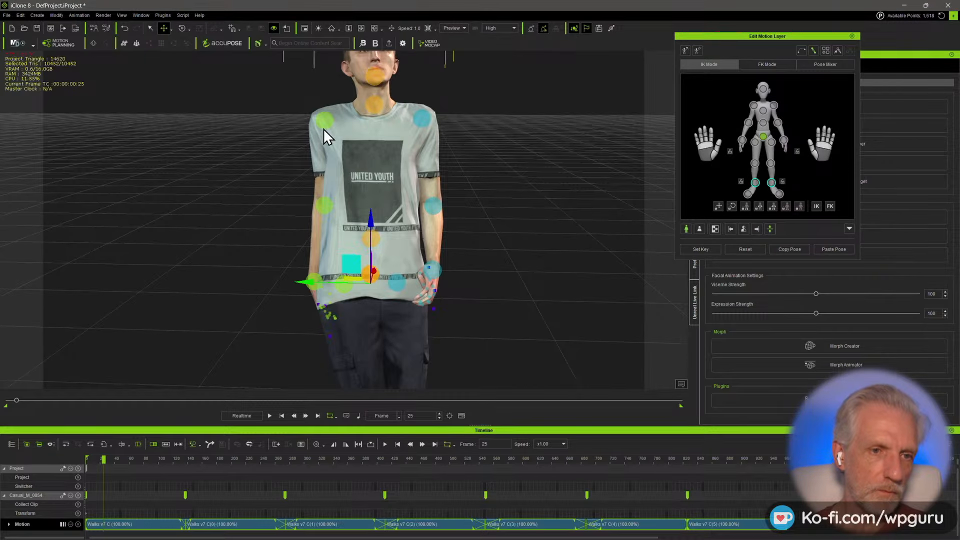
pyautogui.moveTo(410, 185); pyautogui.dragTo(399, 122, button='right')
pyautogui.press('e')
pyautogui.press('e')
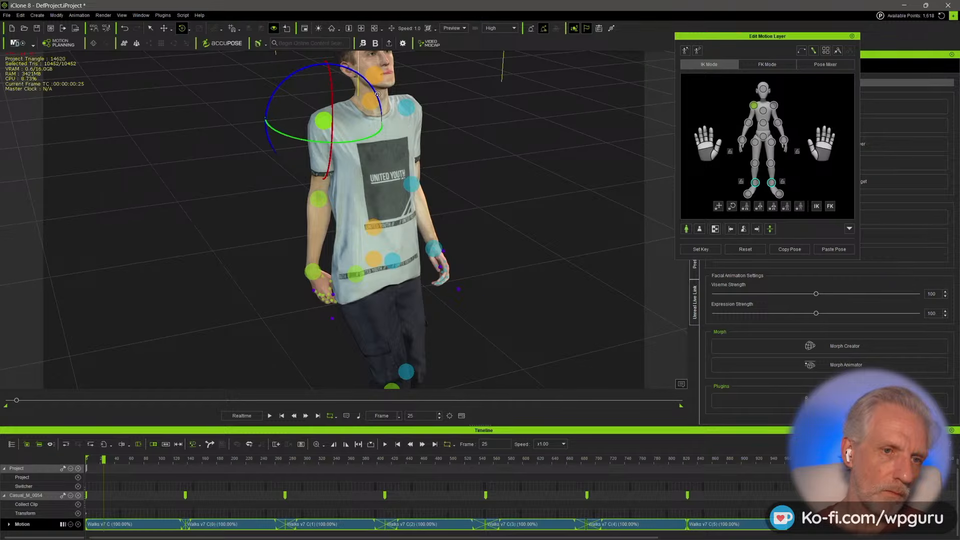
pyautogui.moveTo(377, 94); pyautogui.dragTo(380, 94)
pyautogui.moveTo(400, 137); pyautogui.dragTo(292, 133, button='right')
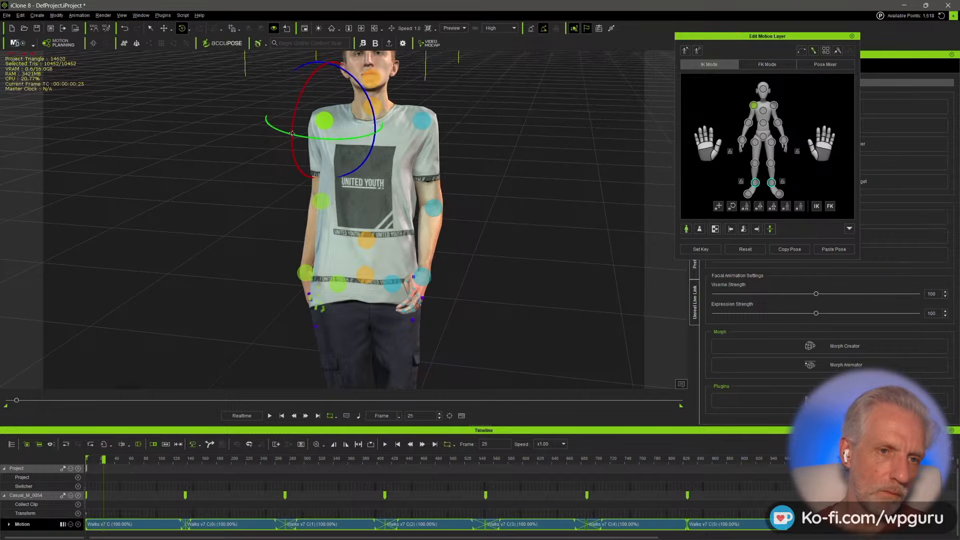
# - Rotate the left upper arm slightly away from the body and check it from the side and front
pyautogui.click(421, 122)
pyautogui.moveTo(474, 92); pyautogui.dragTo(474, 90)
pyautogui.moveTo(495, 222); pyautogui.dragTo(260, 195, button='right')
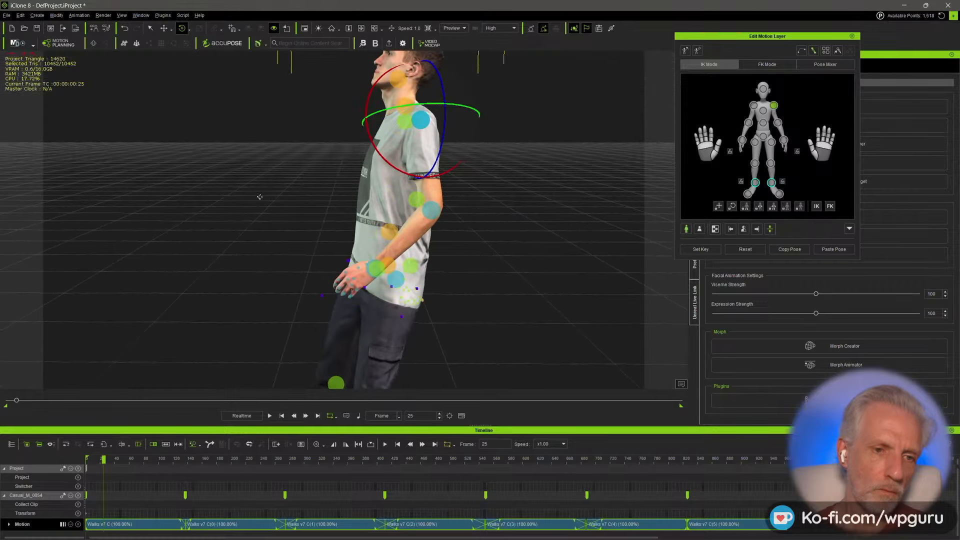
pyautogui.moveTo(260, 195); pyautogui.dragTo(328, 168, button='middle')
pyautogui.moveTo(327, 168); pyautogui.dragTo(465, 197, button='right')
pyautogui.scroll(-3, 400, 188)
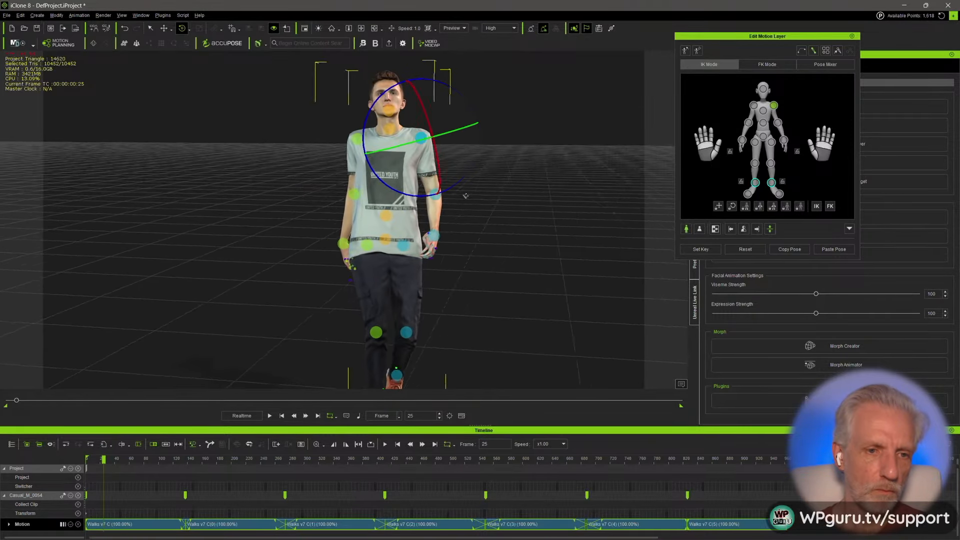
pyautogui.moveTo(465, 197); pyautogui.dragTo(424, 163, button='middle')
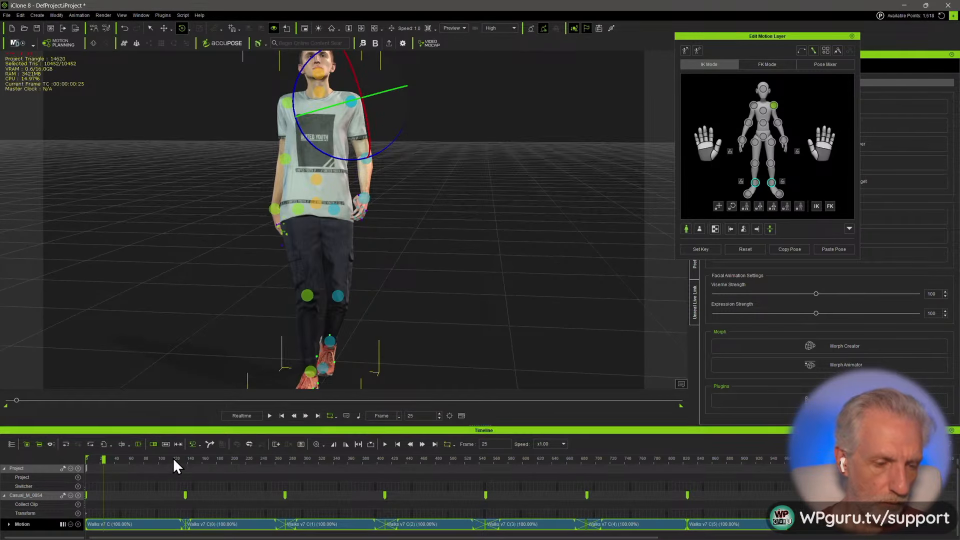
# - Play the walk from frame 25 to check the arm clearance, then stop and view the right arm at an angle
pyautogui.press('space')
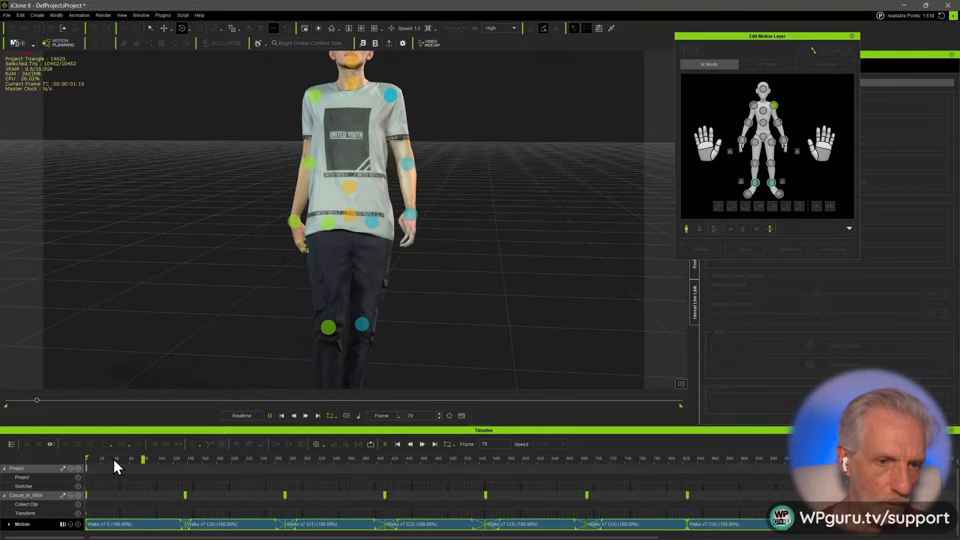
pyautogui.press('space')
pyautogui.moveTo(367, 295); pyautogui.dragTo(310, 395, button='right')
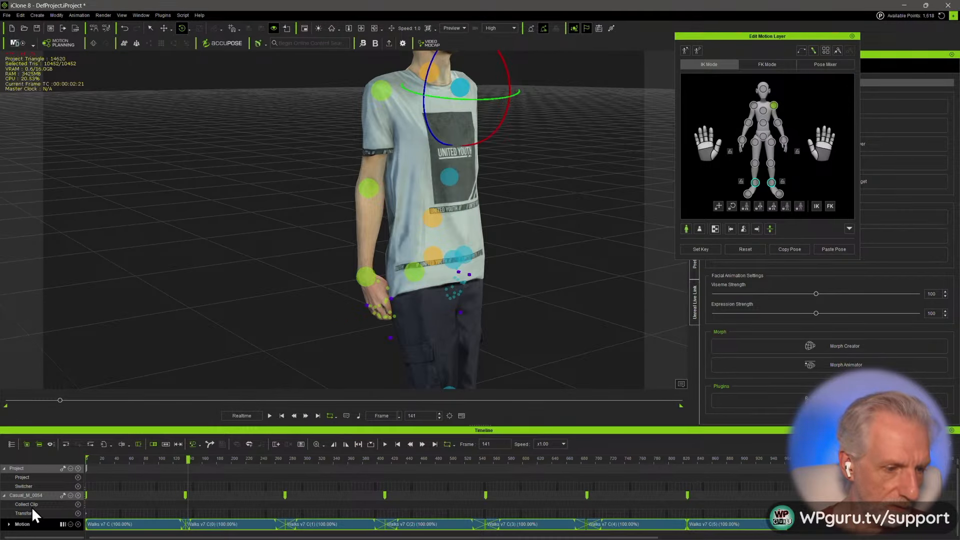
# - Expand the character's Motion track and return the playhead to the motion layer key at frame 25
pyautogui.click(9, 524)
pyautogui.scroll(-1, 144, 494)
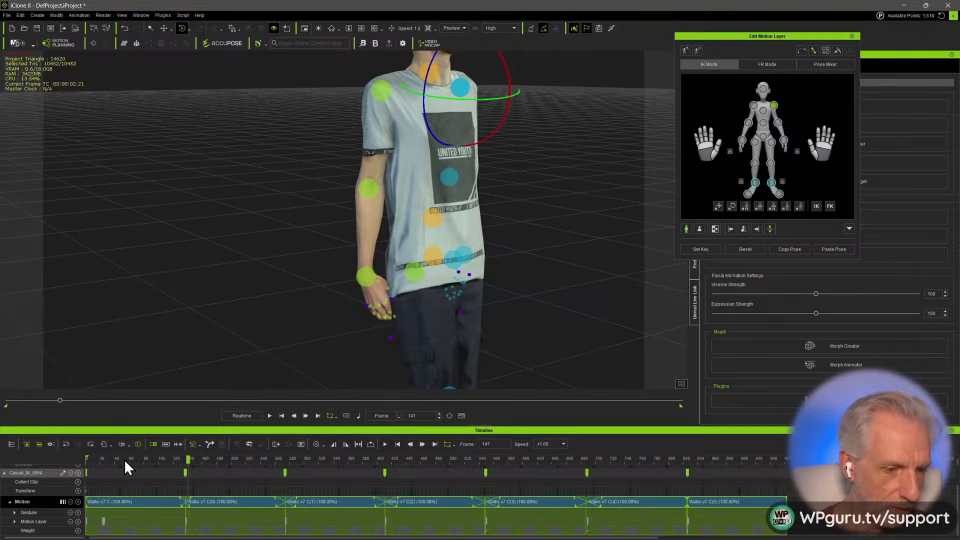
pyautogui.click(104, 459)
pyautogui.moveTo(104, 462); pyautogui.dragTo(104, 462)
pyautogui.scroll(10, 111, 474)
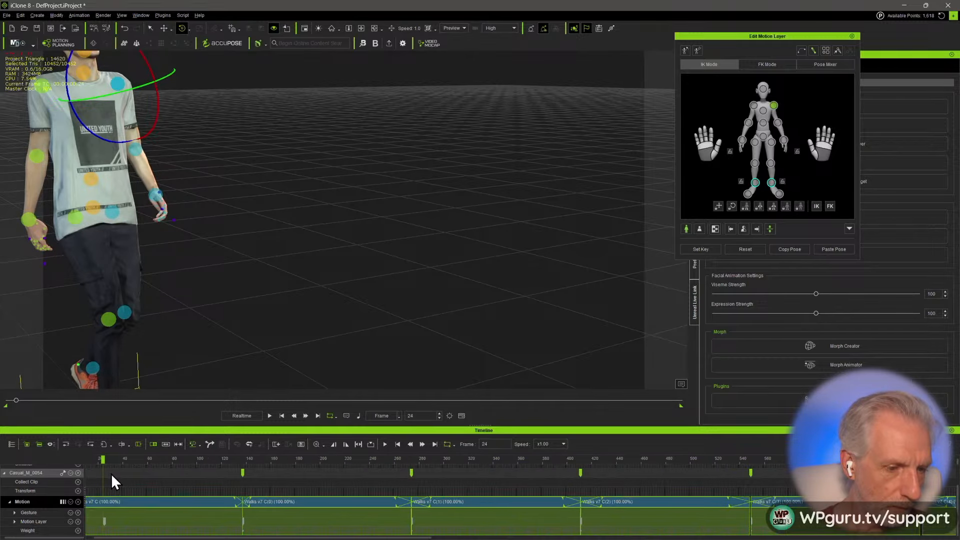
pyautogui.moveTo(104, 460); pyautogui.dragTo(136, 462)
# - Rotate the right upper arm further outward from the torso at frame 25
pyautogui.scroll(-3, 213, 290)
pyautogui.keyDown('alt'); pyautogui.moveTo(214, 264); pyautogui.dragTo(230, 291); pyautogui.keyUp('alt')
pyautogui.keyDown('alt'); pyautogui.moveTo(230, 291); pyautogui.dragTo(251, 260, button='right'); pyautogui.keyUp('alt')
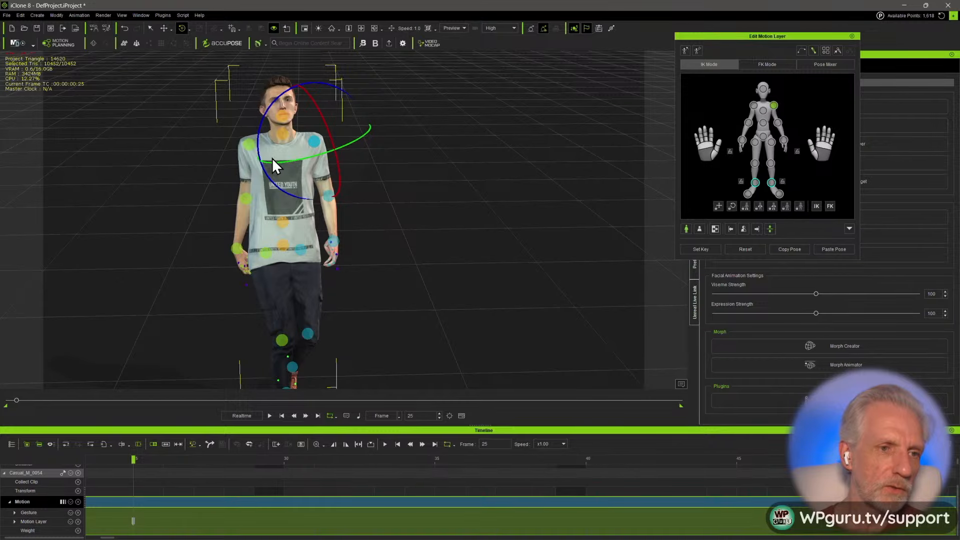
pyautogui.click(248, 145)
pyautogui.moveTo(276, 99); pyautogui.dragTo(279, 99)
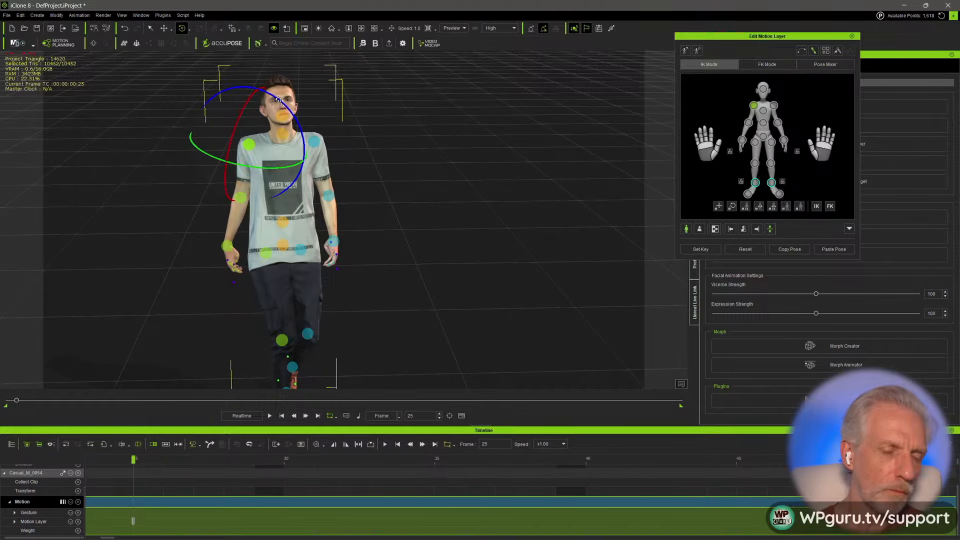
# - Rotate the base joint of the right thumb downward to relax the hand pose at frame 25
pyautogui.scroll(10, 282, 166)
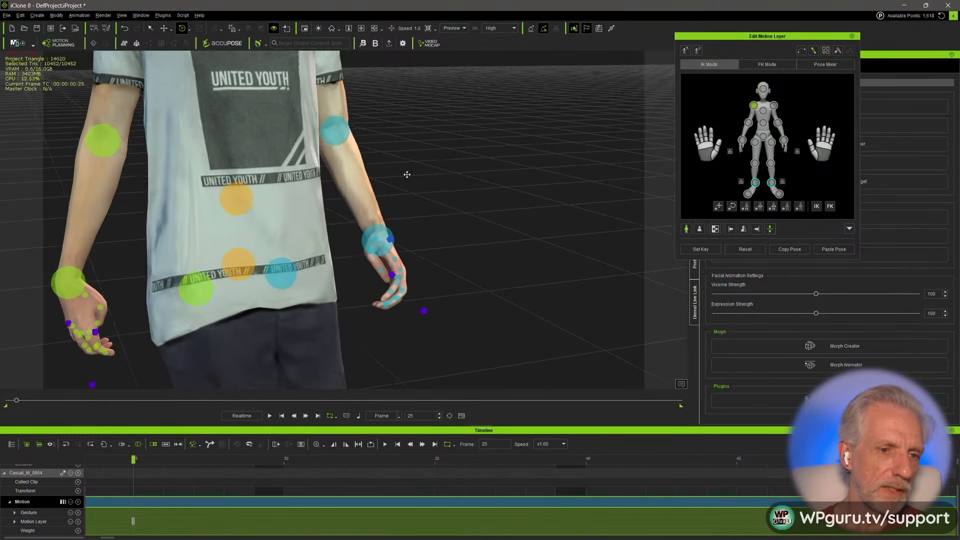
pyautogui.scroll(3, 364, 214)
pyautogui.scroll(-5, 400, 195)
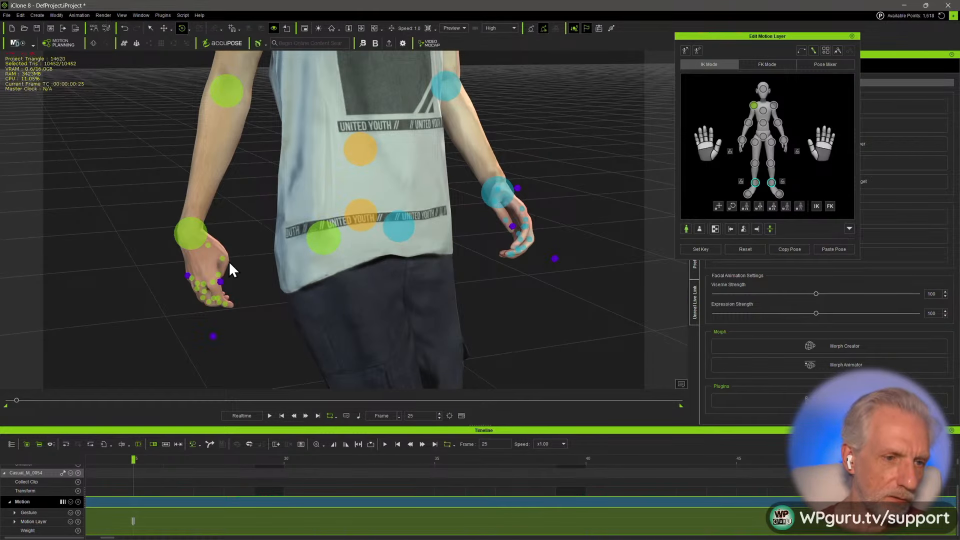
pyautogui.moveTo(256, 273); pyautogui.dragTo(234, 252, button='middle')
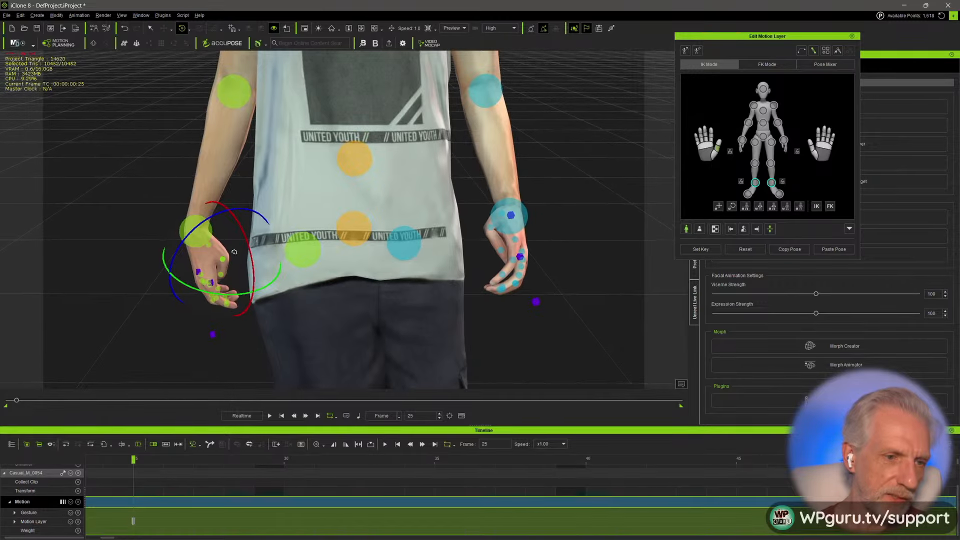
pyautogui.moveTo(250, 248); pyautogui.dragTo(240, 228)
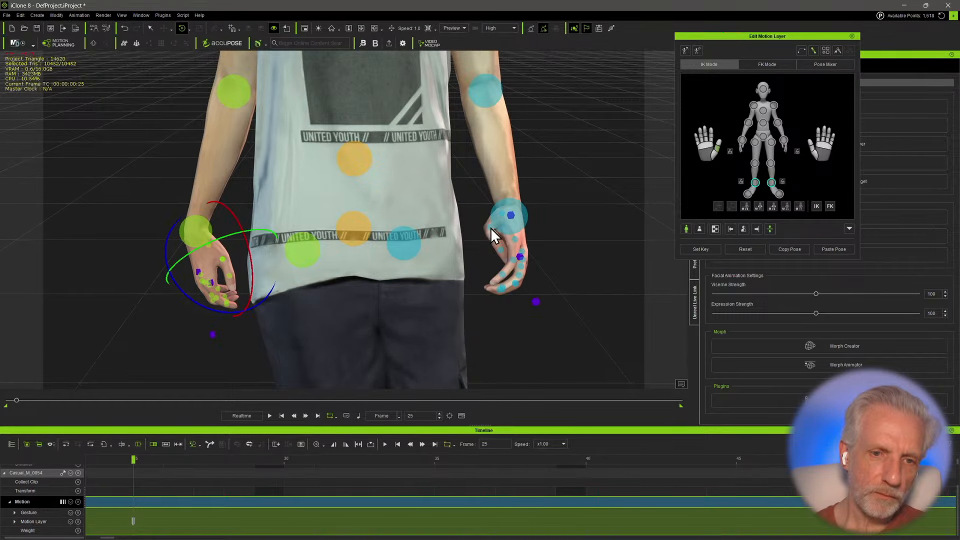
# - Rotate the base joint of the left thumb downward toward the fingers at frame 25
pyautogui.moveTo(503, 239); pyautogui.dragTo(463, 242, button='middle')
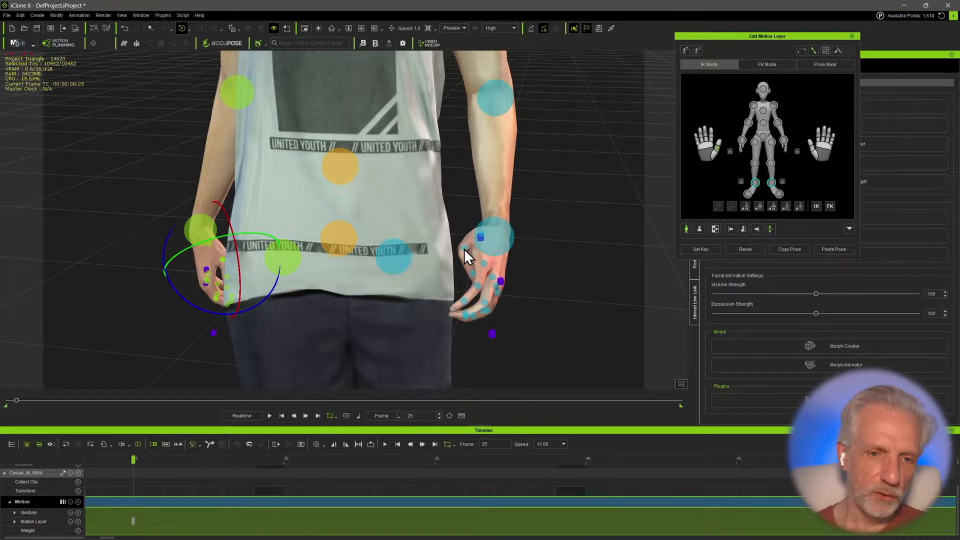
pyautogui.click(465, 247)
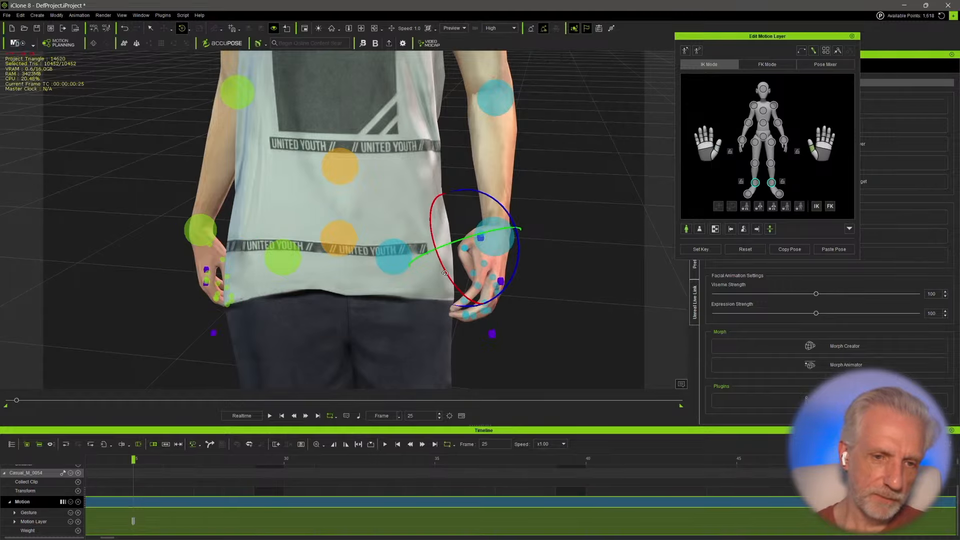
pyautogui.moveTo(445, 272); pyautogui.dragTo(432, 250)
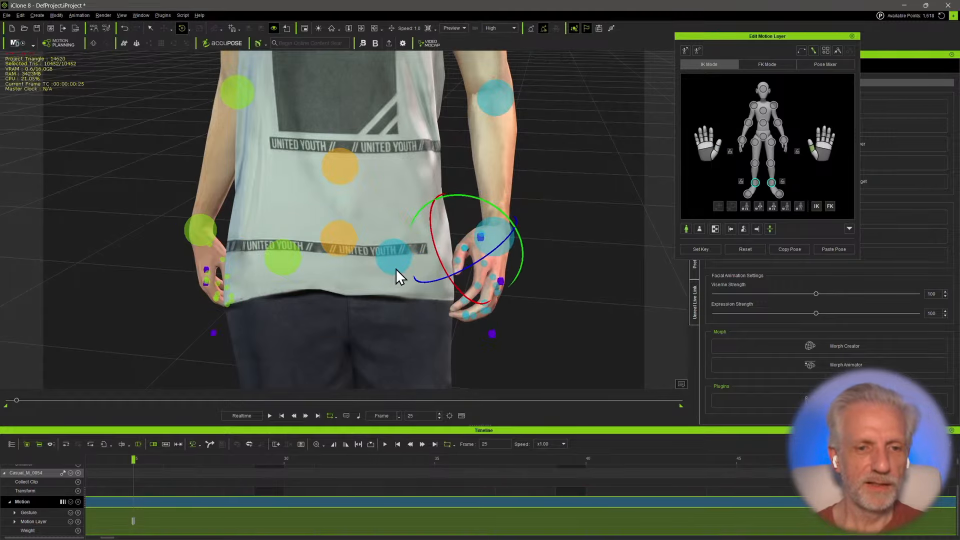
# - Inspect the adjusted arms and hands from several angles and close the motion layer editor
pyautogui.scroll(-5, 396, 270)
pyautogui.moveTo(396, 270); pyautogui.dragTo(458, 242, button='middle')
pyautogui.scroll(-3, 328, 222)
pyautogui.scroll(-2, 328, 221)
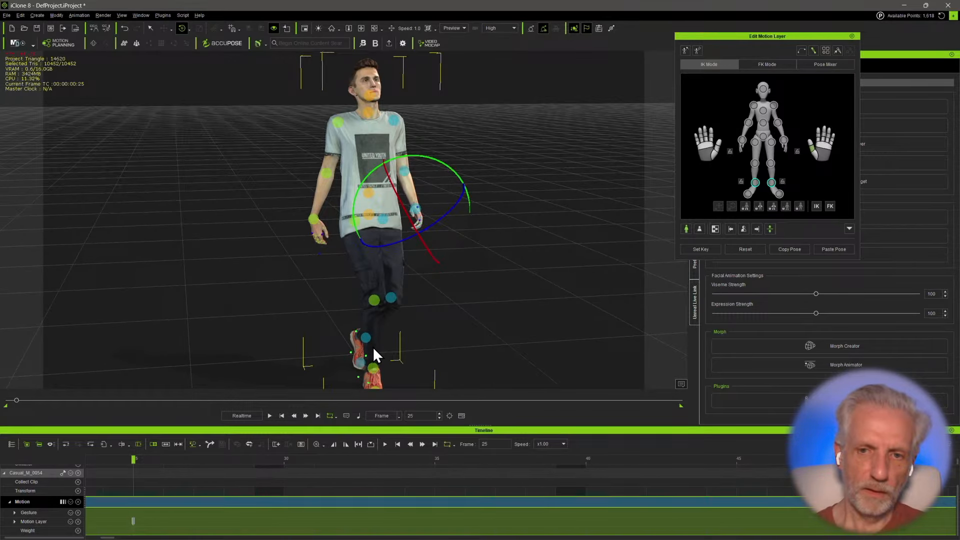
pyautogui.scroll(2, 328, 275)
pyautogui.click(309, 222)
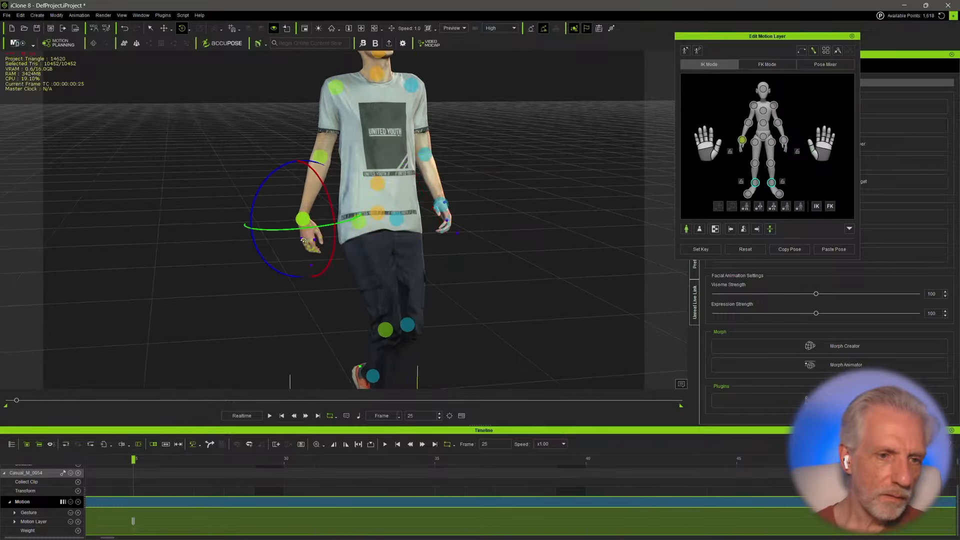
pyautogui.moveTo(309, 222); pyautogui.dragTo(278, 184, button='right')
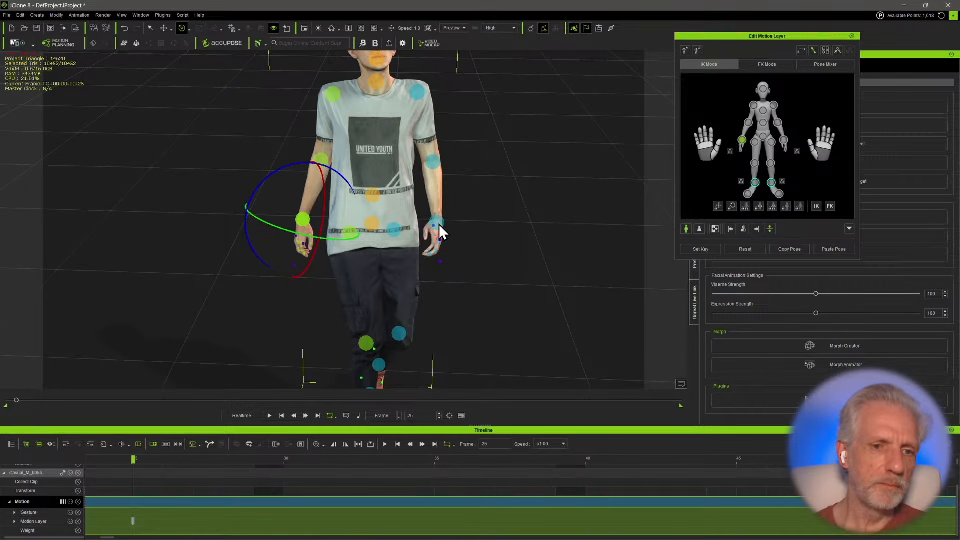
pyautogui.moveTo(388, 234); pyautogui.dragTo(338, 246, button='right')
pyautogui.scroll(-5, 202, 199)
pyautogui.click(852, 36)
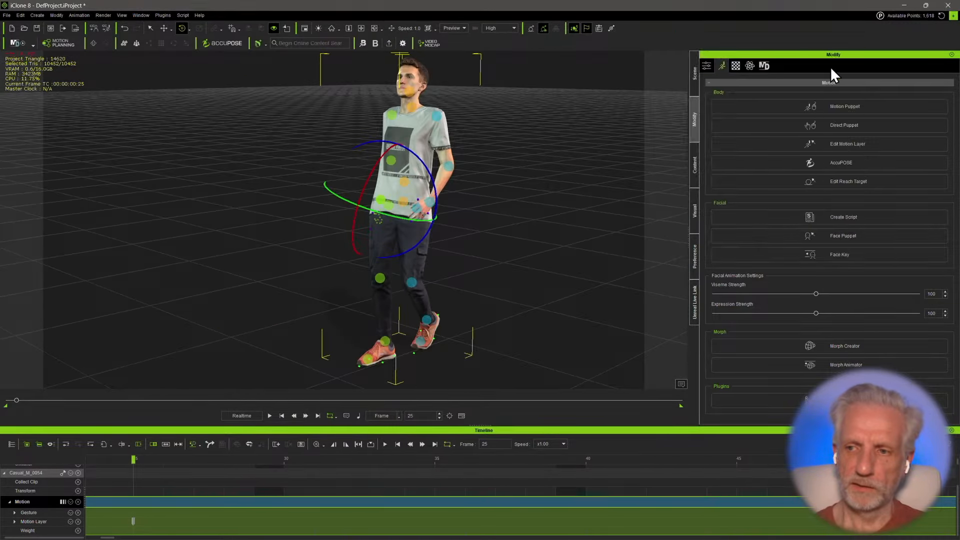
# - Play the walk from frame 25 with the character seen from the front to review the adjusted arms and hands
pyautogui.moveTo(320, 241)
pyautogui.mouseDown(button='right')
pyautogui.moveTo(279, 253)
pyautogui.moveTo(317, 236)
pyautogui.mouseUp(button='right')
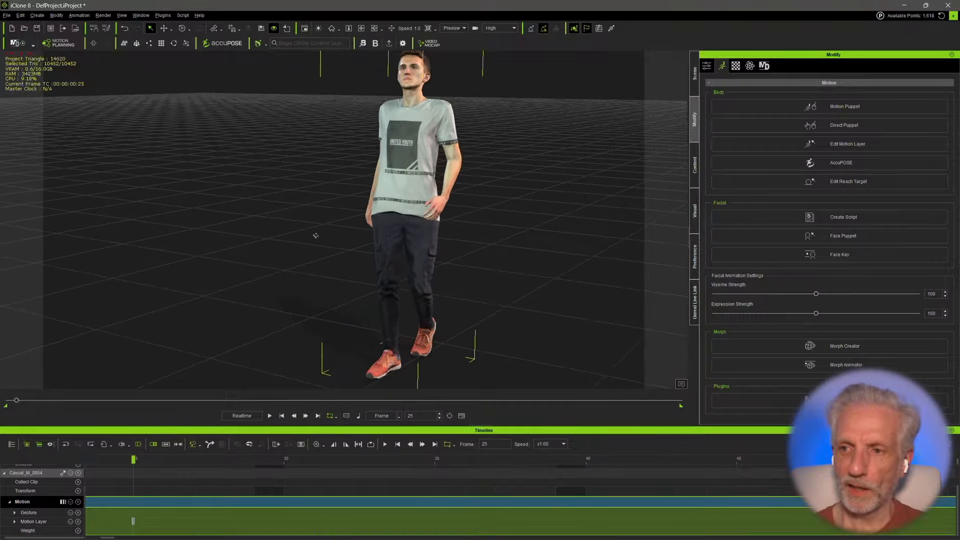
pyautogui.moveTo(309, 220); pyautogui.dragTo(299, 261, button='middle')
pyautogui.scroll(-3, 299, 260)
pyautogui.moveTo(300, 261); pyautogui.dragTo(340, 245, button='right')
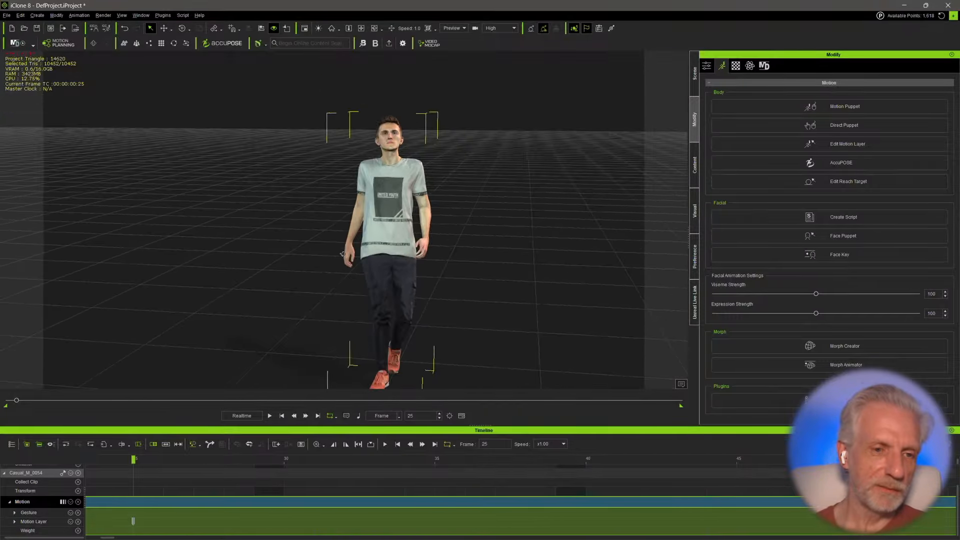
pyautogui.moveTo(340, 245); pyautogui.dragTo(293, 207, button='middle')
pyautogui.press('space')
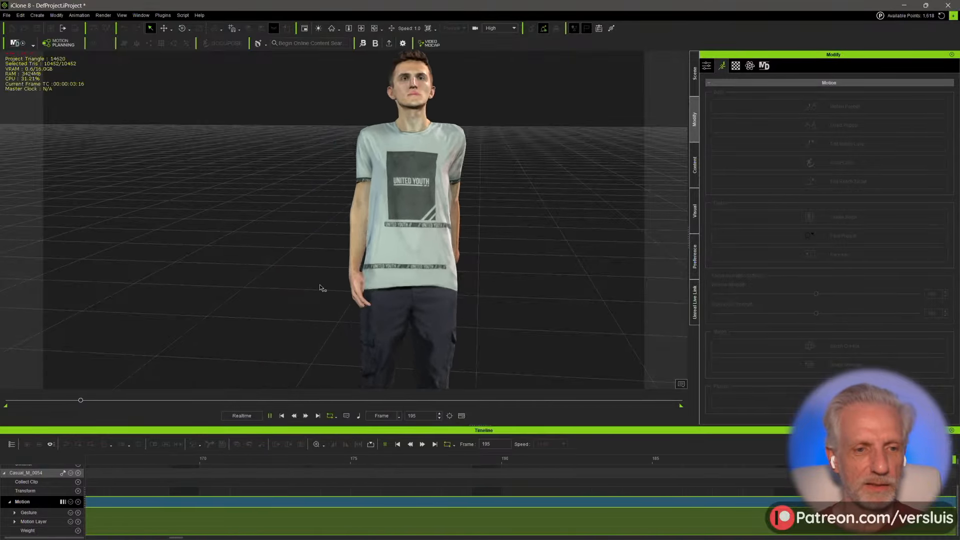
pyautogui.scroll(-3, 318, 284)
pyautogui.press('space')
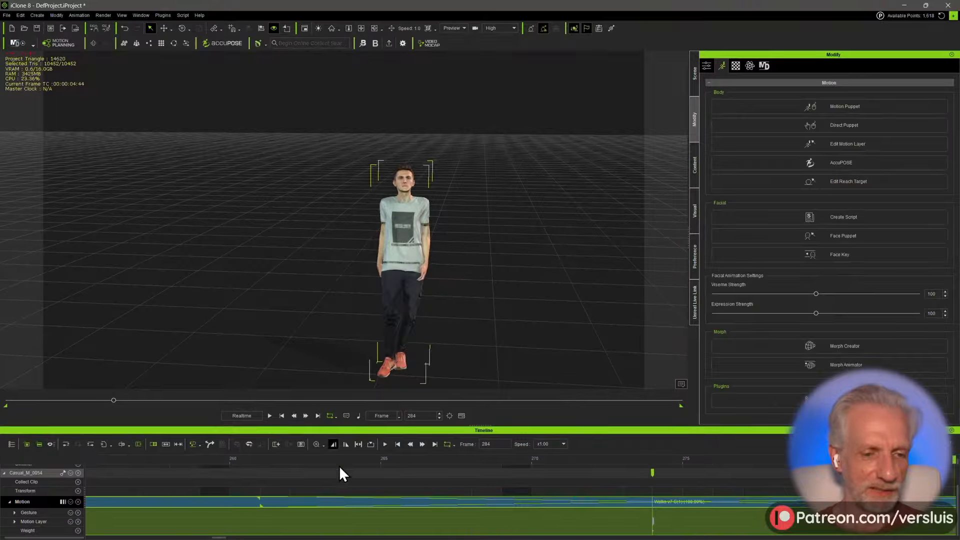
# - Copy the motion layer key at frame 25 and paste it into the Walks v7 C(0) clip at frame 143
pyautogui.scroll(-5, 339, 466)
pyautogui.scroll(-1, 338, 465)
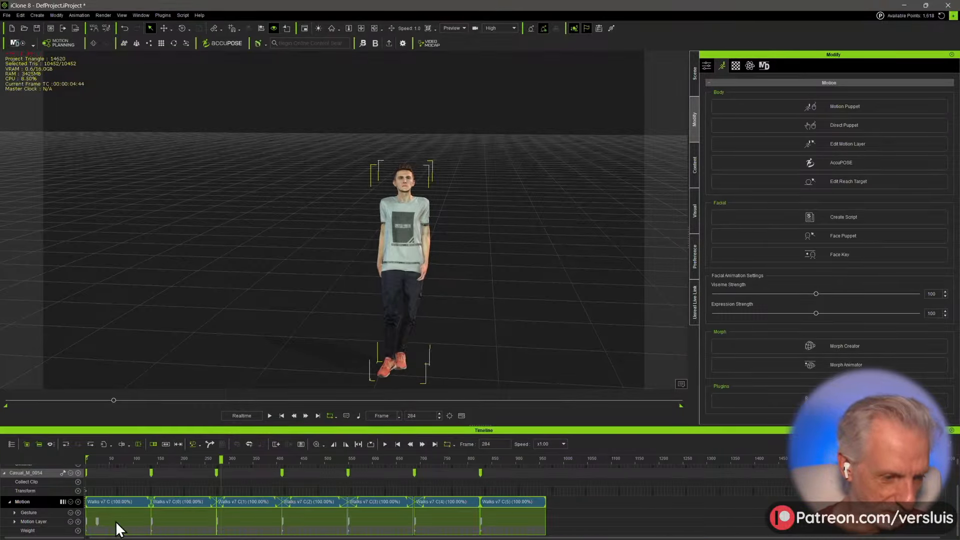
pyautogui.click(97, 522)
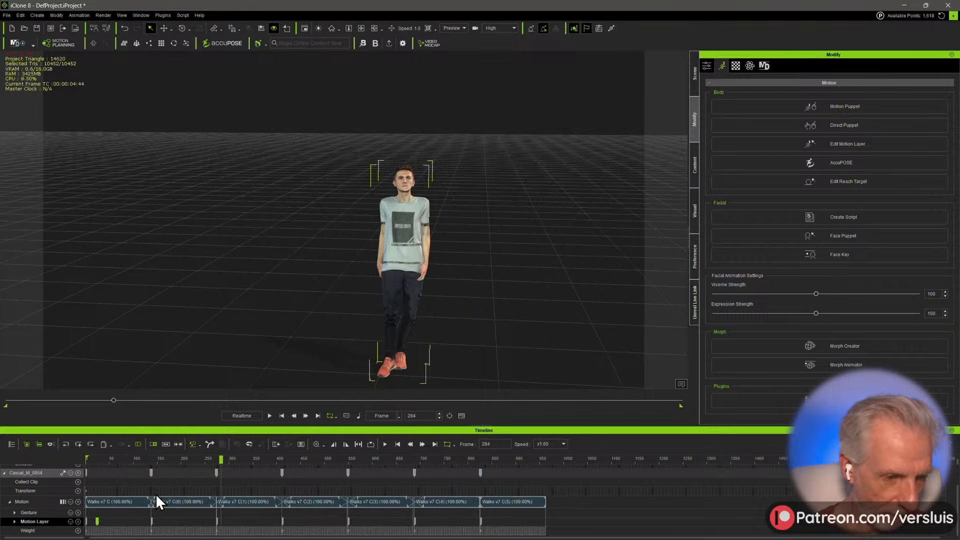
pyautogui.moveTo(145, 458); pyautogui.dragTo(160, 458)
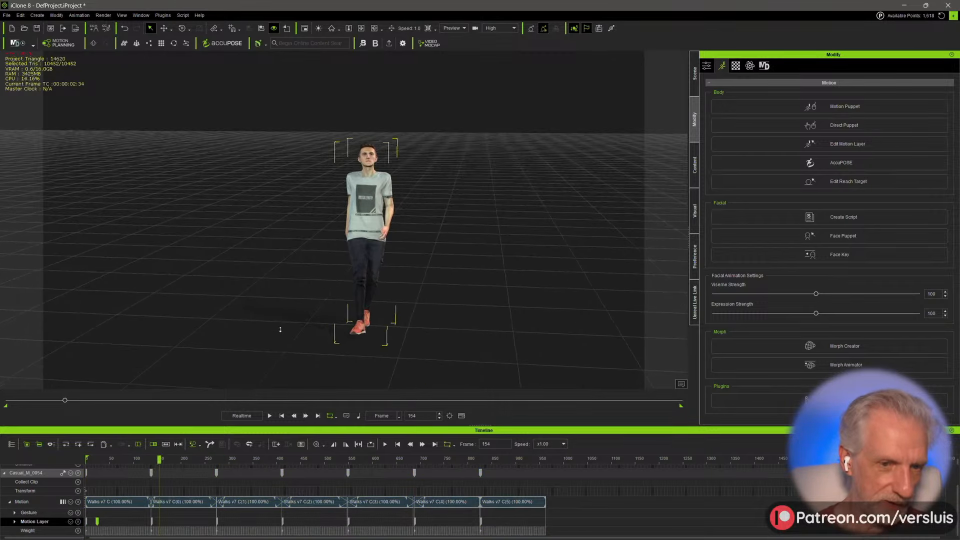
pyautogui.scroll(4, 195, 476)
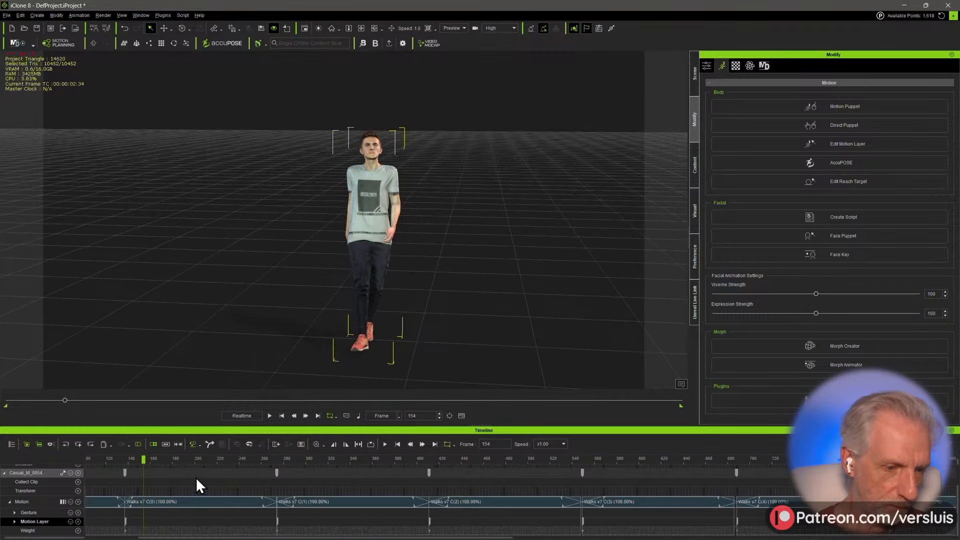
pyautogui.moveTo(139, 462); pyautogui.dragTo(126, 463)
pyautogui.hotkey('ctrl', 'v')
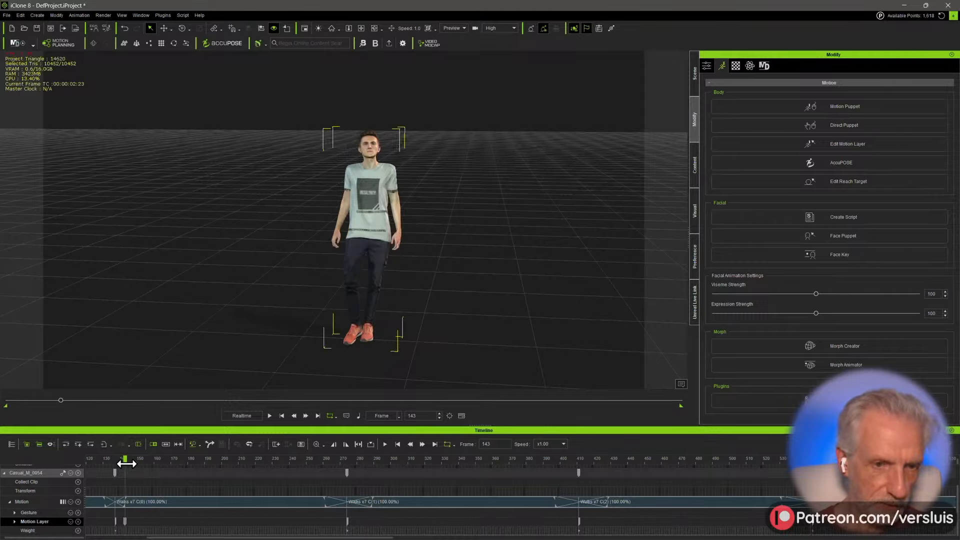
# - Paste the copied motion layer key near the start of the C(1) clip and into the C(2) clip at frame 428
pyautogui.moveTo(126, 459); pyautogui.dragTo(608, 458)
pyautogui.hotkey('ctrl', 'v')
pyautogui.hotkey('ctrl', 'v')
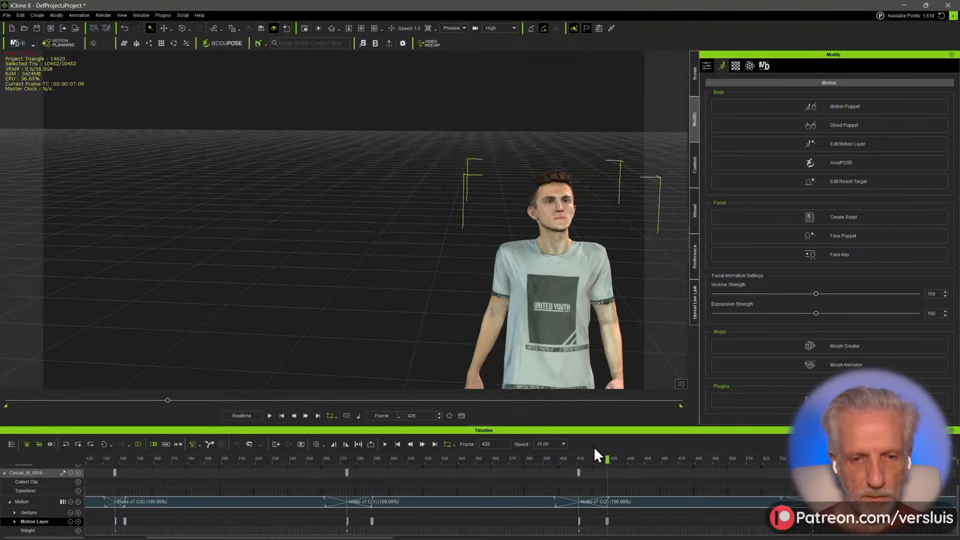
# - Paste the copied motion layer key into the C(3) clip at frame 569
pyautogui.moveTo(590, 350); pyautogui.dragTo(410, 218, button='middle')
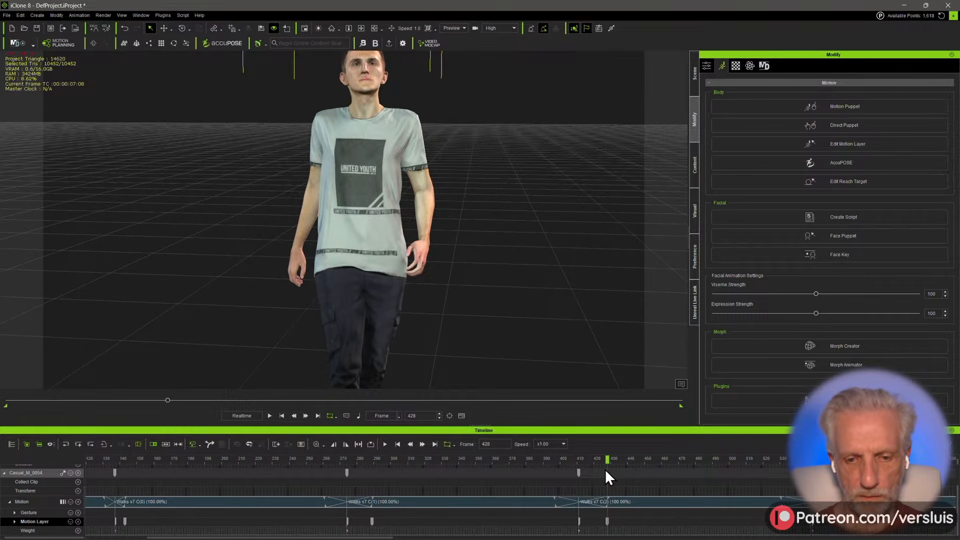
pyautogui.moveTo(607, 458); pyautogui.dragTo(848, 458)
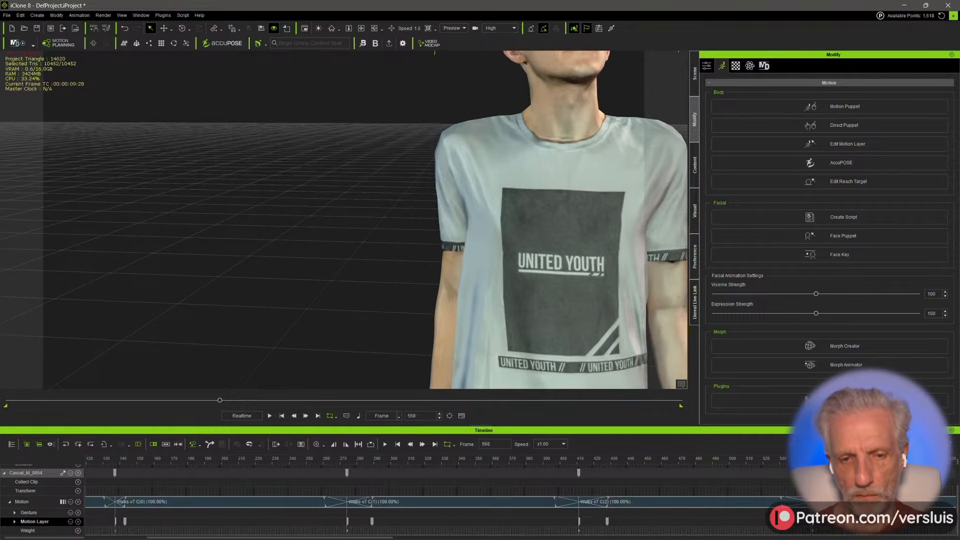
pyautogui.scroll(-5, 536, 320)
pyautogui.moveTo(490, 315); pyautogui.dragTo(467, 280, button='middle')
pyautogui.moveTo(386, 290)
pyautogui.mouseDown(button='right')
pyautogui.moveTo(527, 284)
pyautogui.moveTo(383, 282)
pyautogui.mouseUp(button='right')
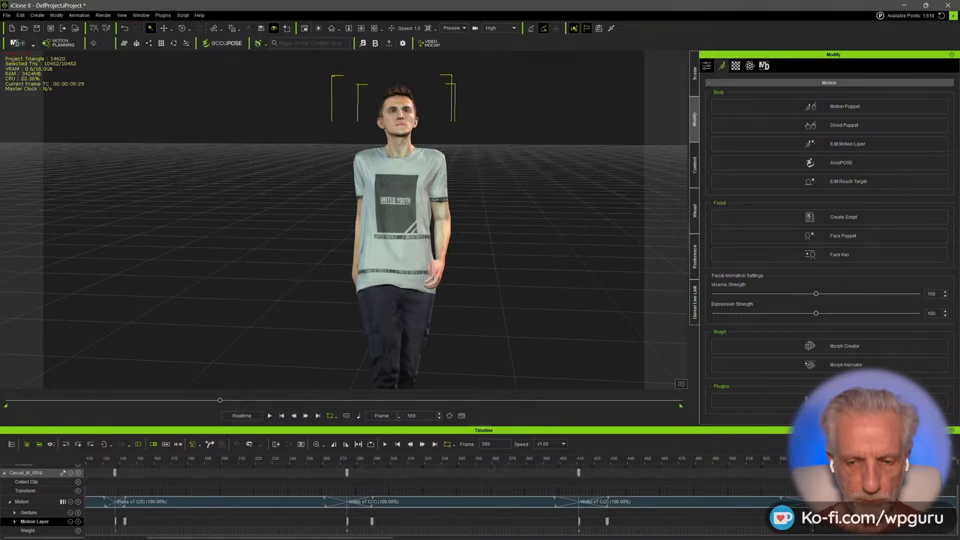
pyautogui.hotkey('ctrl', 'z')
# - Play the walk from the side, go back to frame 707 and paste the copied motion layer key into the C(4) clip
pyautogui.scroll(-3, 380, 248)
pyautogui.moveTo(450, 248); pyautogui.dragTo(374, 244, button='right')
pyautogui.press('space')
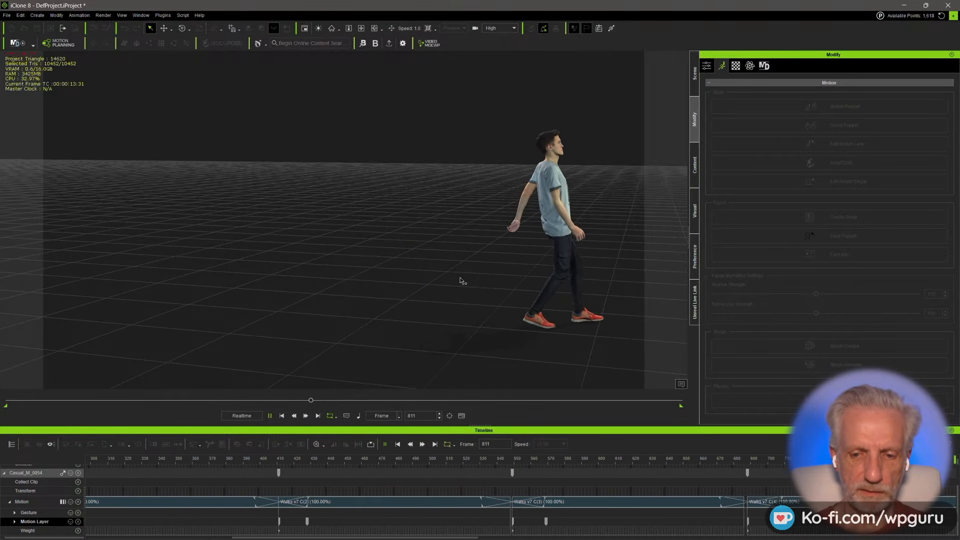
pyautogui.press('space')
pyautogui.moveTo(509, 265); pyautogui.dragTo(383, 266)
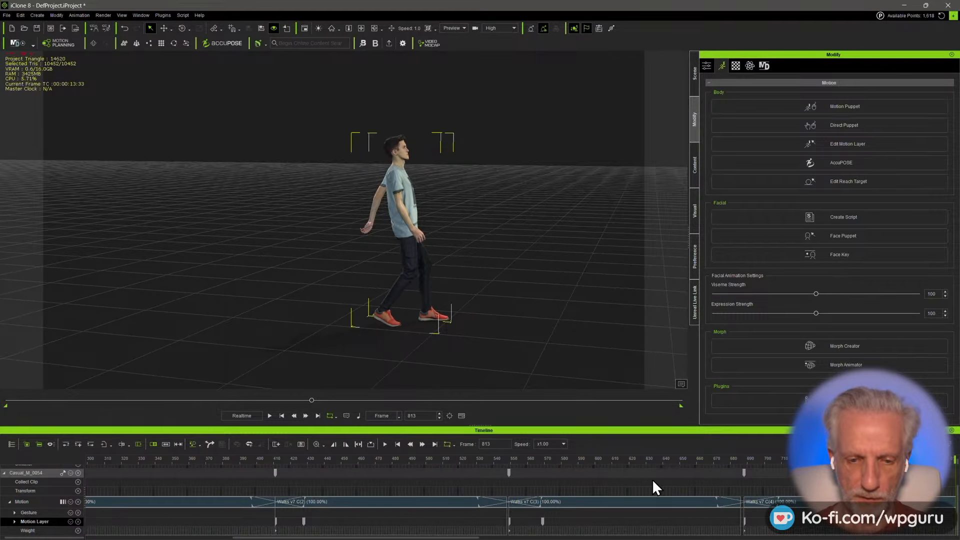
pyautogui.moveTo(670, 460); pyautogui.dragTo(778, 461)
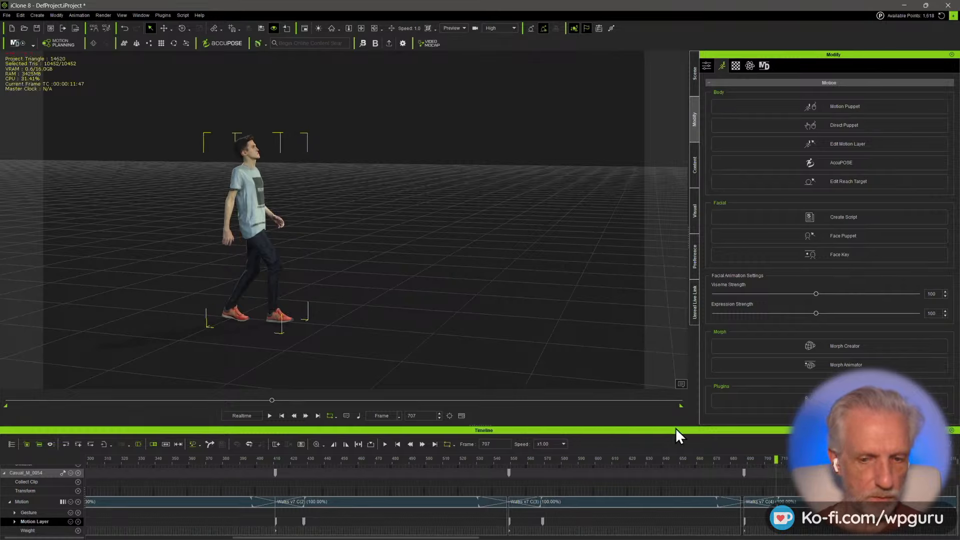
# - Blend the C(4) and C(5) clips across about frames 821 to 830, and paste the copied motion layer key at frame 830
pyautogui.scroll(-3, 757, 474)
pyautogui.moveTo(800, 460); pyautogui.dragTo(845, 460)
pyautogui.scroll(5, 583, 508)
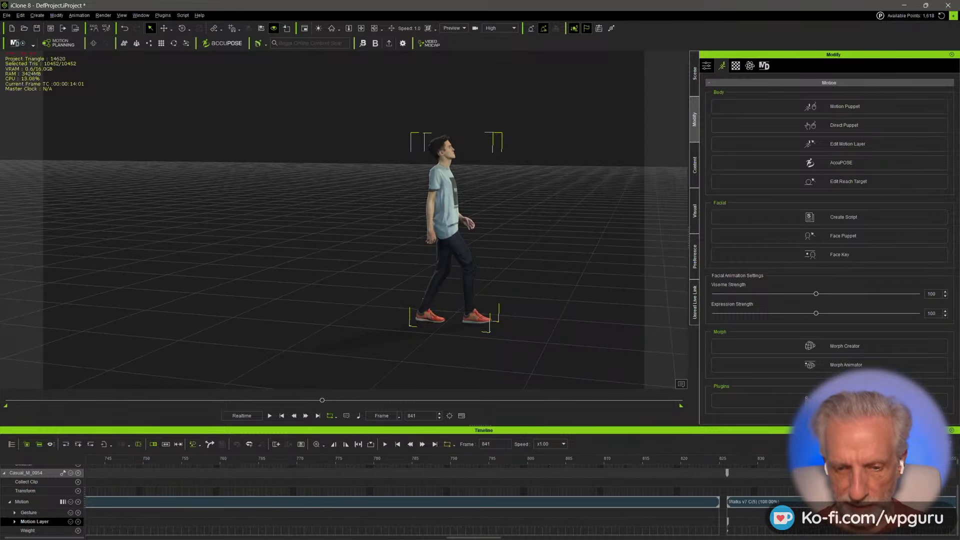
pyautogui.moveTo(559, 505); pyautogui.dragTo(464, 506)
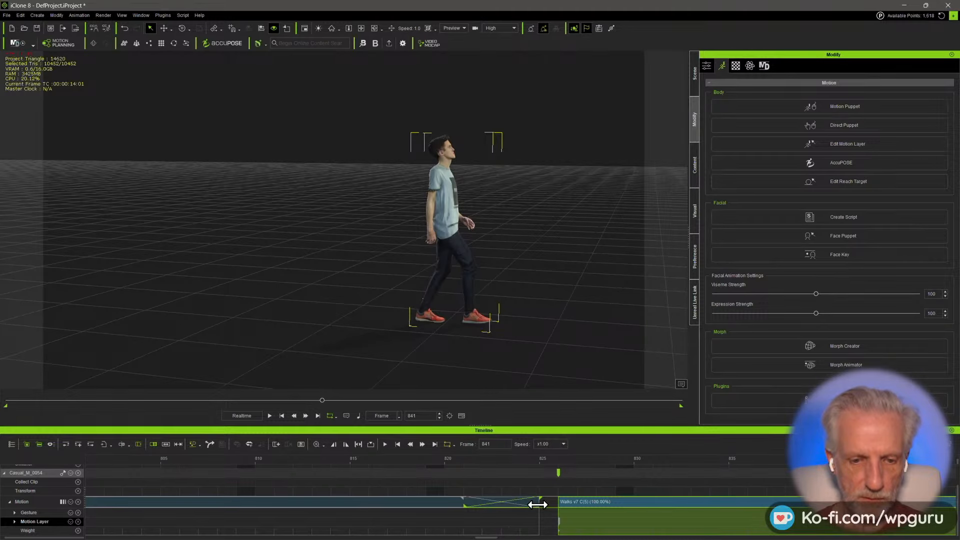
pyautogui.moveTo(536, 503); pyautogui.dragTo(635, 503)
pyautogui.click(616, 459)
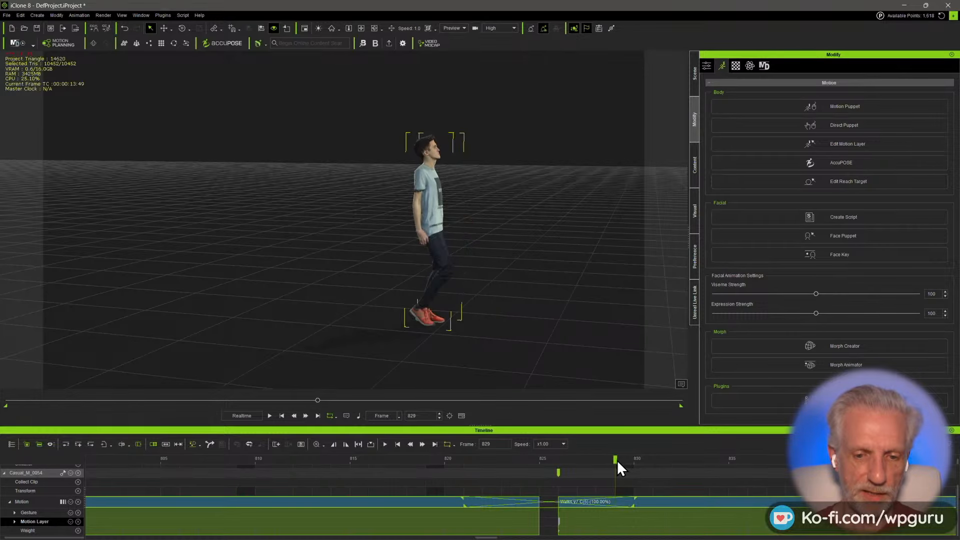
pyautogui.click(635, 460)
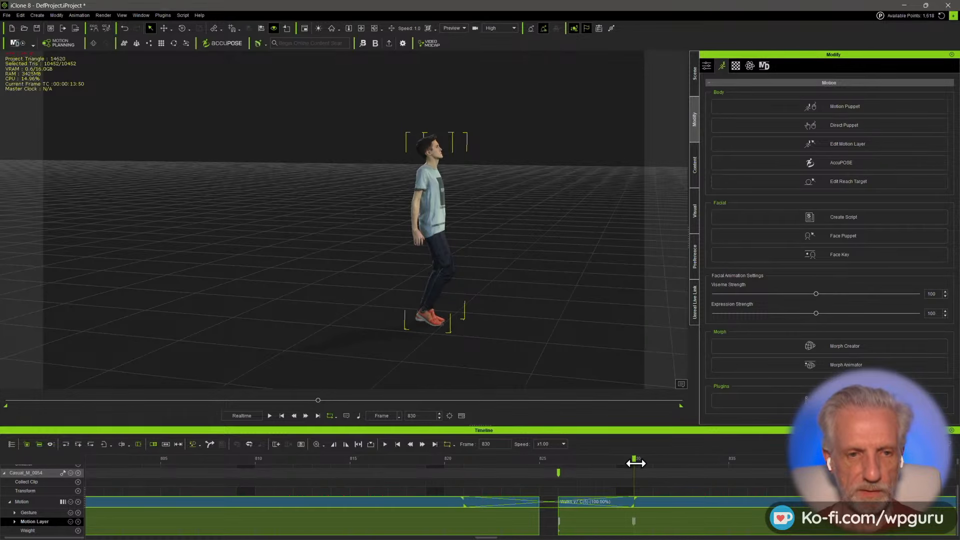
# - Play the rest of the walk from frame 830 with the character seen from the front
pyautogui.scroll(-3, 501, 246)
pyautogui.moveTo(474, 240); pyautogui.dragTo(266, 251, button='right')
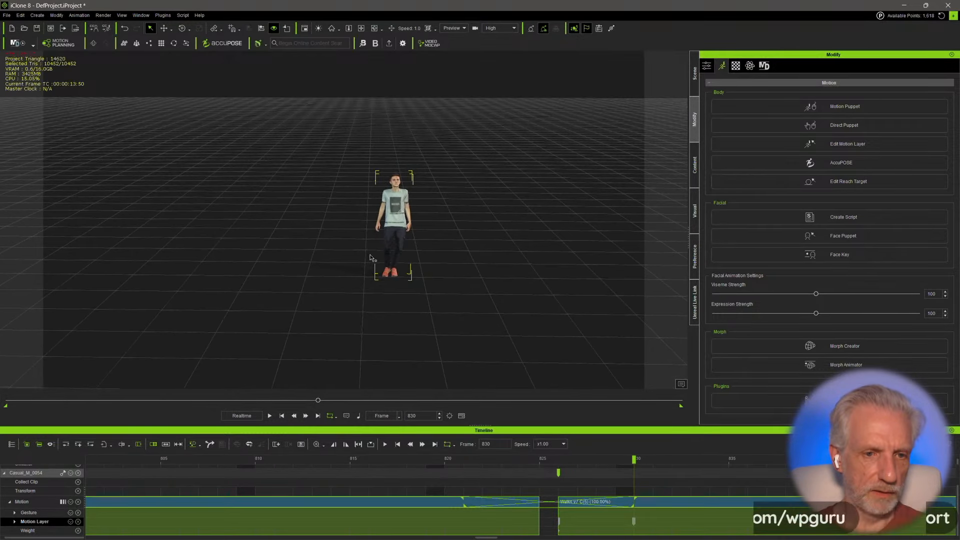
pyautogui.press('space')
pyautogui.scroll(-5, 409, 473)
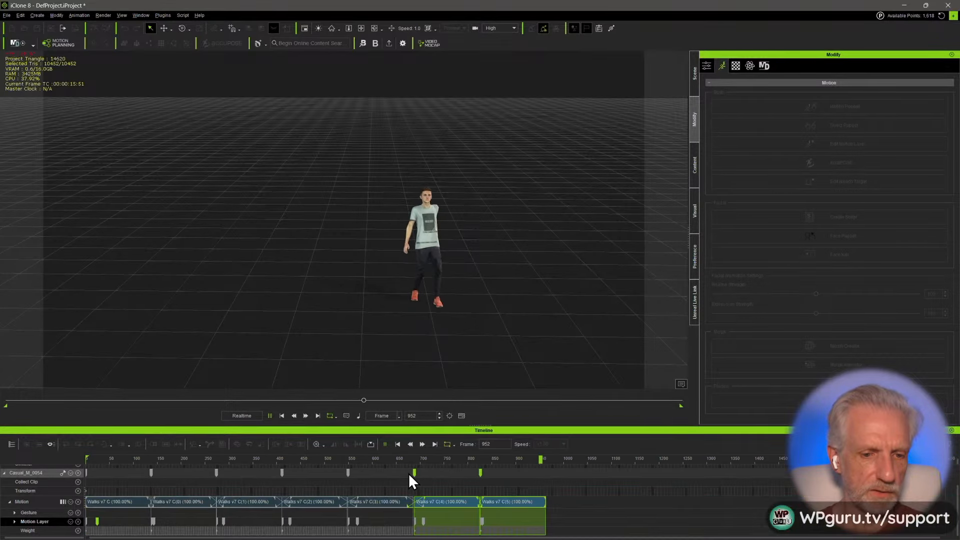
pyautogui.press('space')
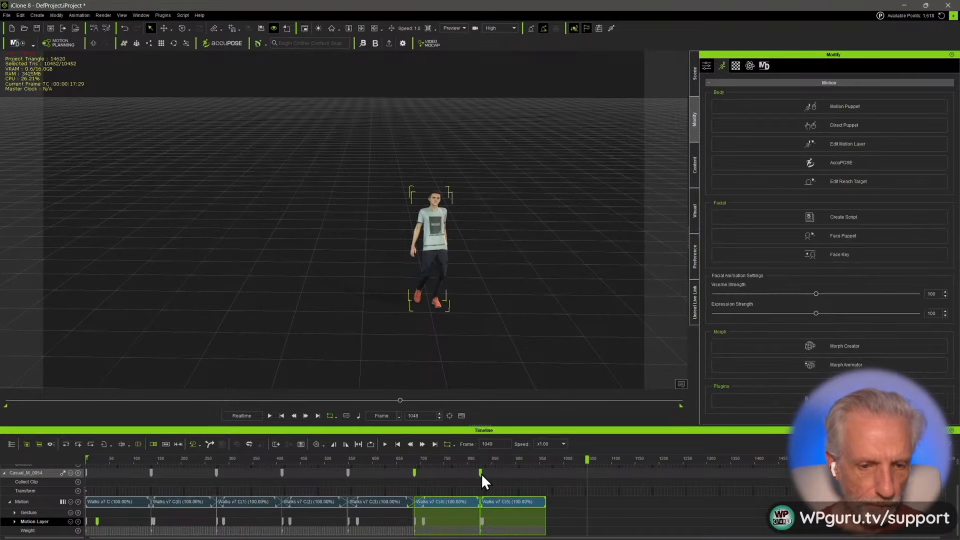
# - Play the whole walk from frame 0, following the character from the front and the side to review the arms across all loops
pyautogui.moveTo(493, 461); pyautogui.dragTo(84, 461)
pyautogui.moveTo(345, 216); pyautogui.dragTo(279, 183, button='right')
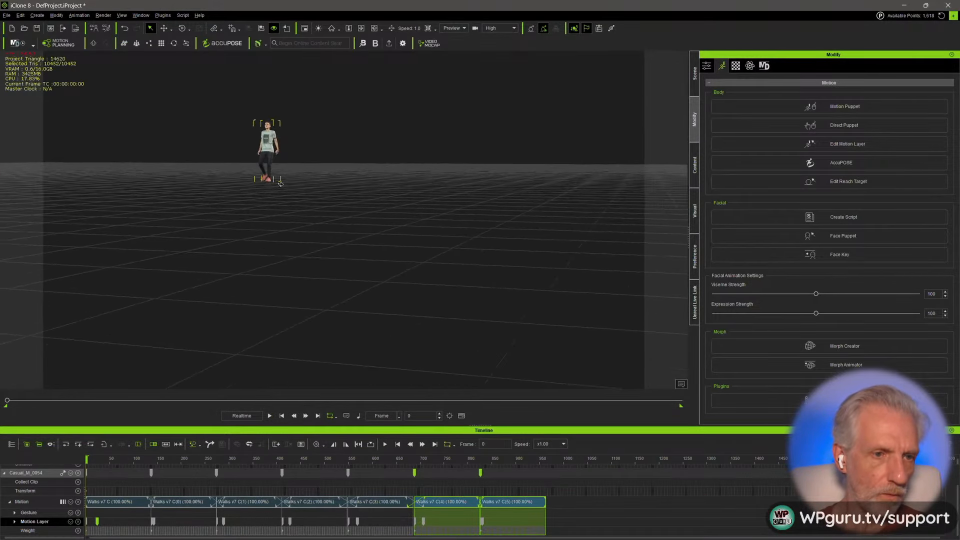
pyautogui.moveTo(280, 183); pyautogui.dragTo(393, 225, button='middle')
pyautogui.scroll(5, 393, 225)
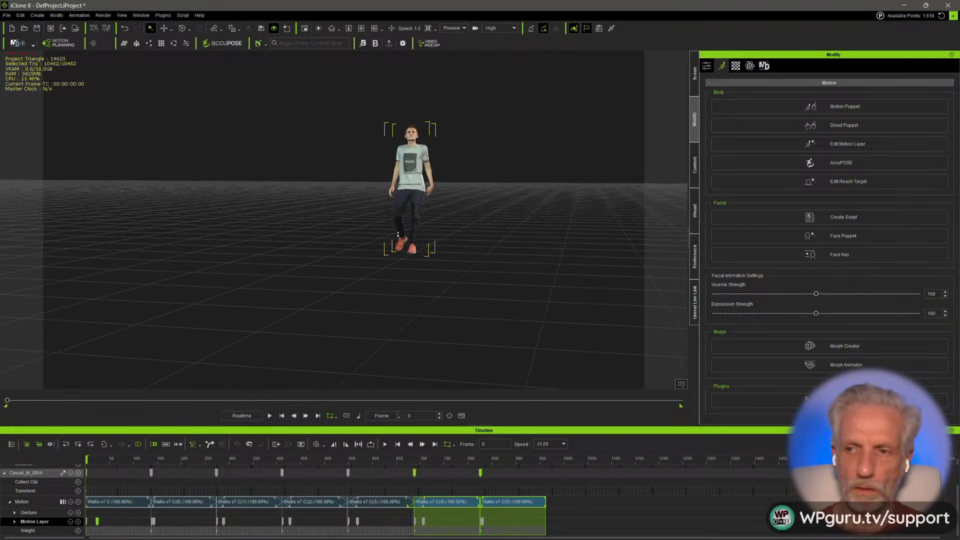
pyautogui.scroll(3, 362, 237)
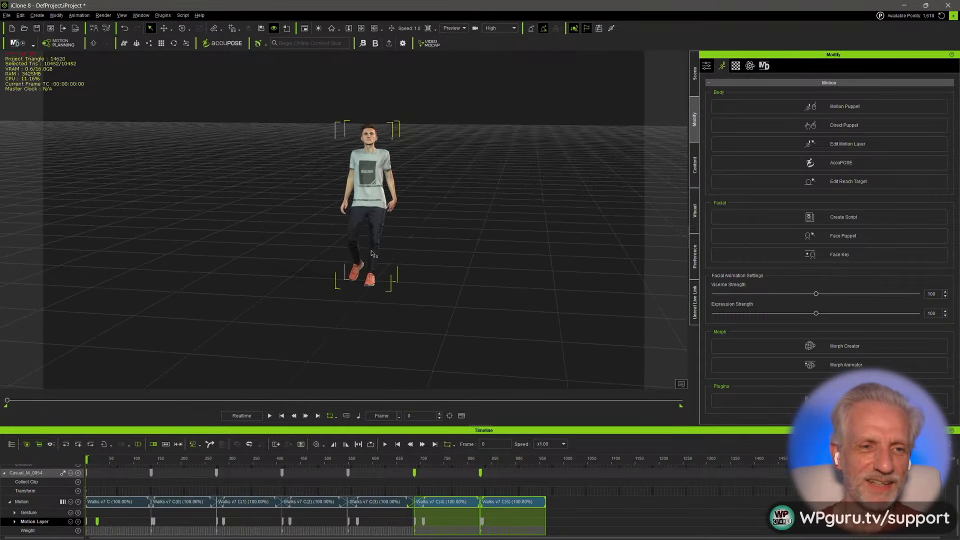
pyautogui.press('space')
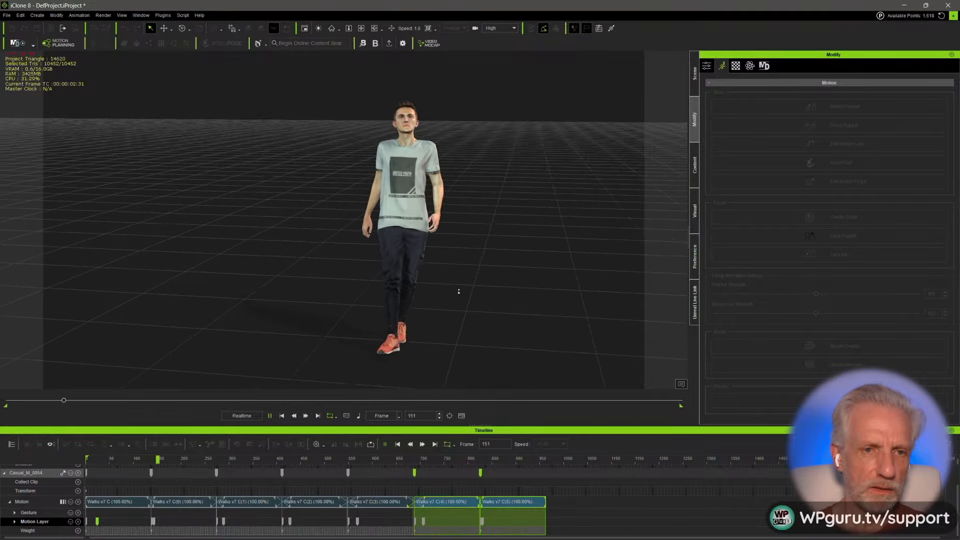
pyautogui.moveTo(488, 293); pyautogui.dragTo(375, 227, button='right')
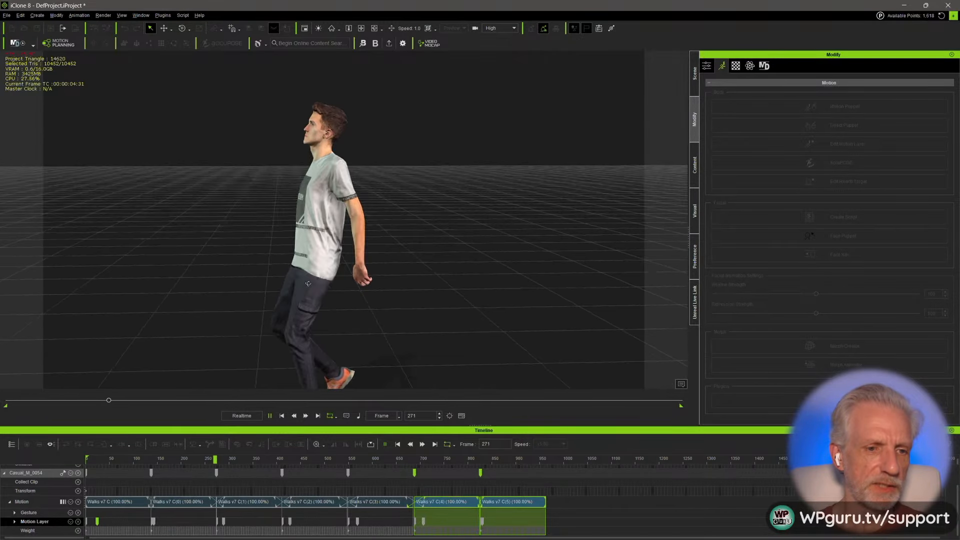
pyautogui.moveTo(375, 227); pyautogui.dragTo(445, 226, button='middle')
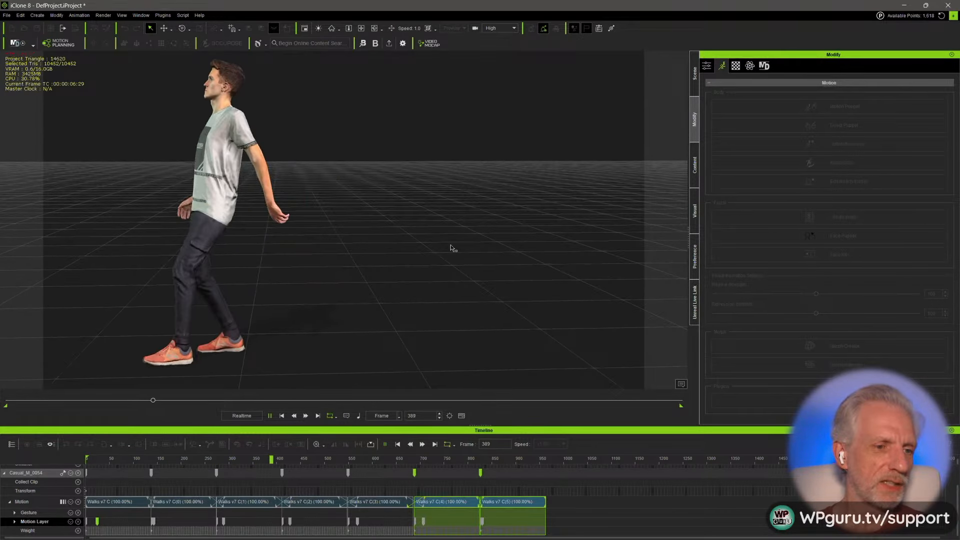
pyautogui.moveTo(343, 264); pyautogui.dragTo(552, 251, button='middle')
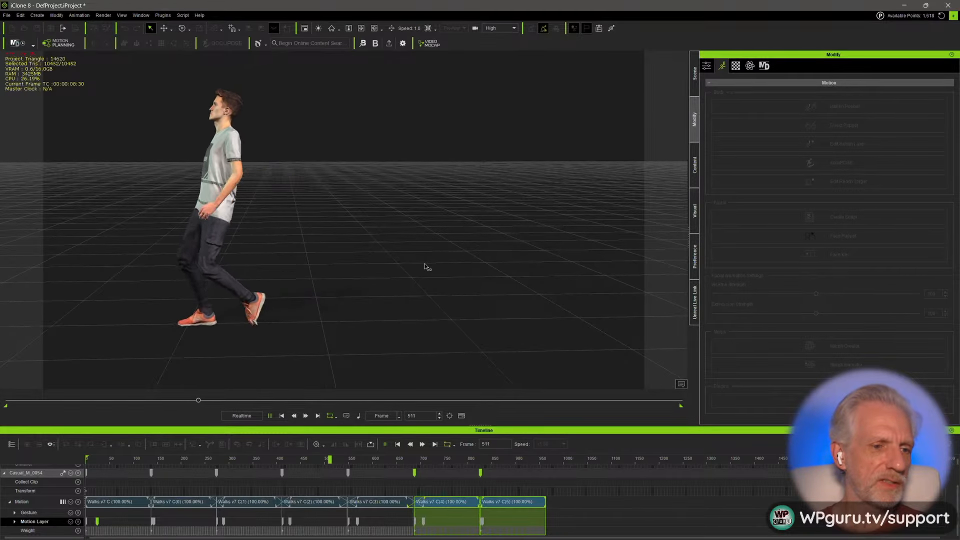
pyautogui.moveTo(427, 267); pyautogui.dragTo(610, 264, button='middle')
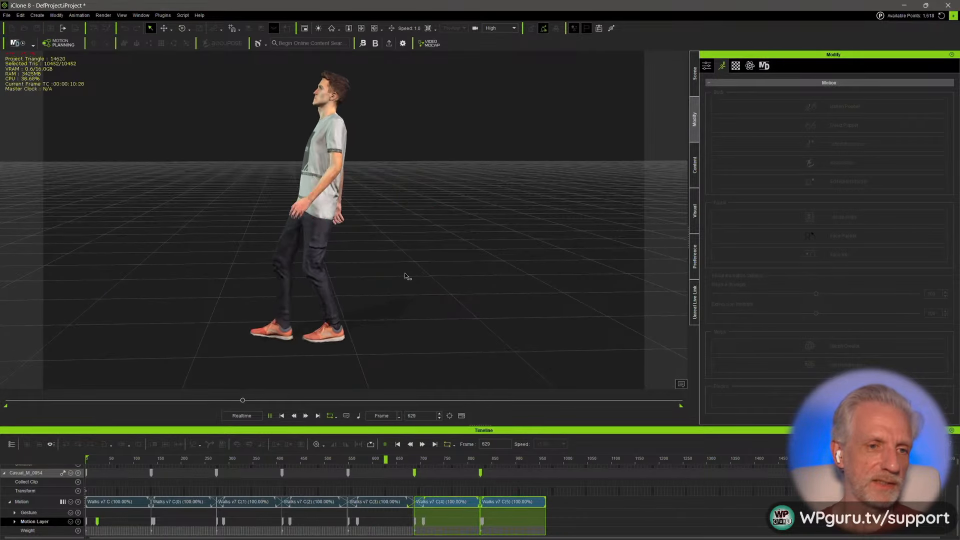
pyautogui.moveTo(407, 276); pyautogui.dragTo(617, 290, button='middle')
pyautogui.scroll(-3, 587, 287)
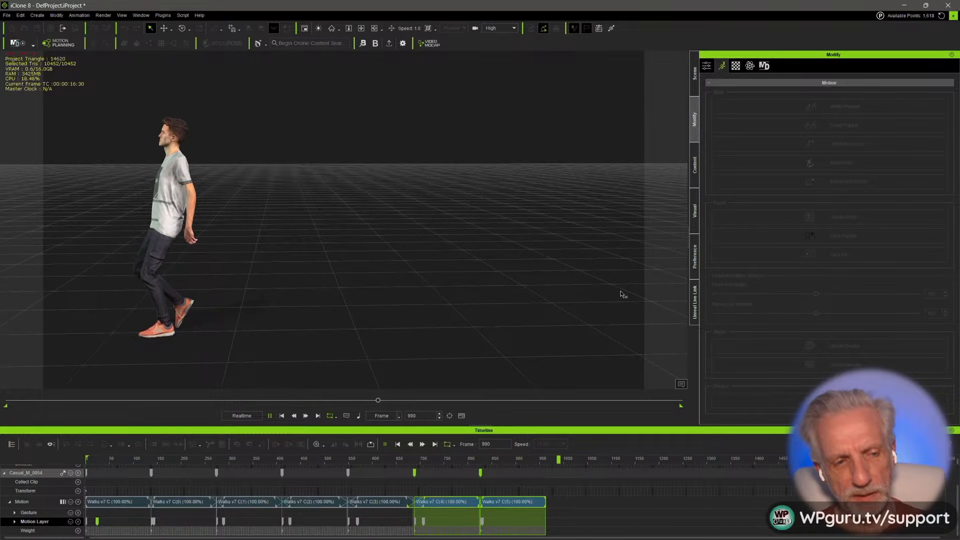
pyautogui.press('space')
# - Go to frame 964 at the end of the last clip and open the Loops folder of the custom Rokoko Breakouts motions
pyautogui.moveTo(558, 455)
pyautogui.mouseDown()
pyautogui.moveTo(527, 457)
pyautogui.moveTo(545, 454)
pyautogui.mouseUp()
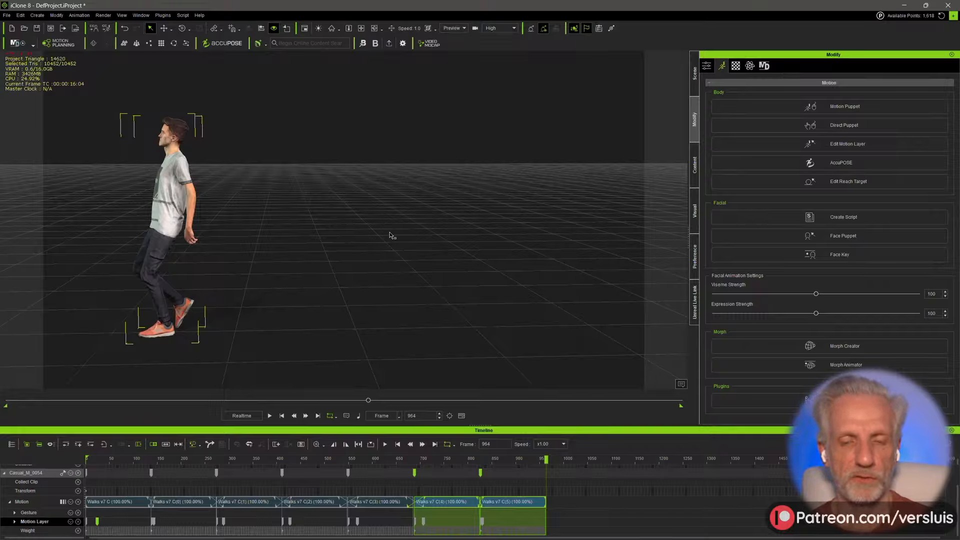
pyautogui.click(694, 166)
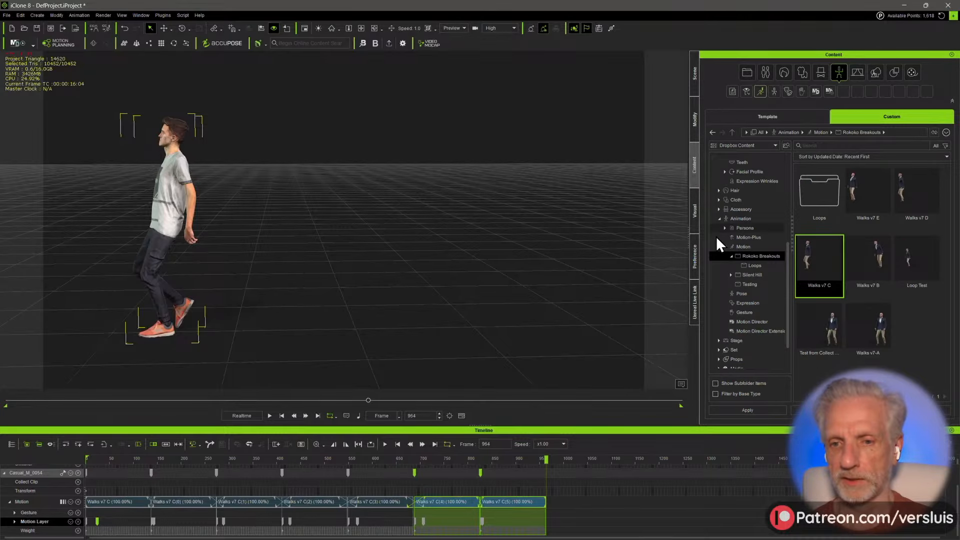
pyautogui.moveTo(415, 231); pyautogui.dragTo(445, 240, button='right')
pyautogui.scroll(2, 472, 230)
pyautogui.doubleClick(827, 193)
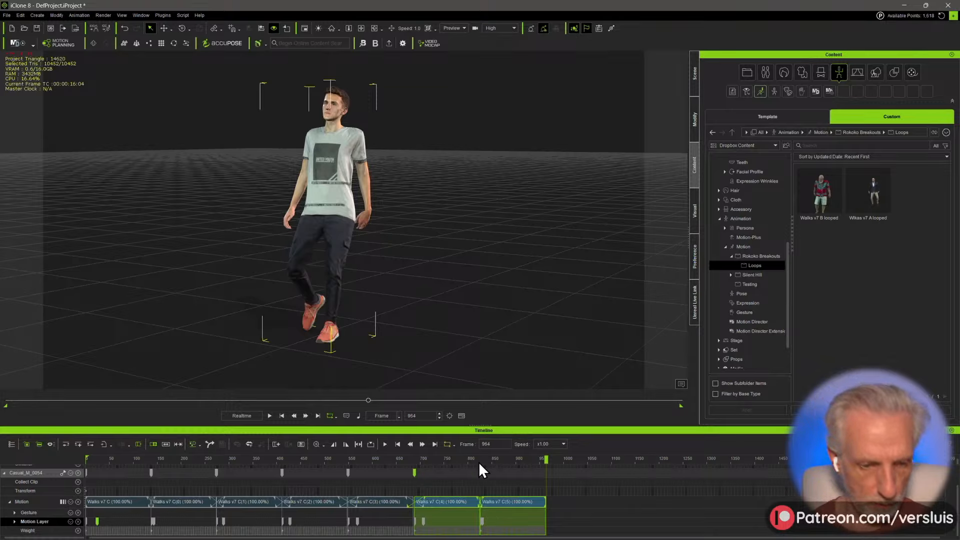
# - Set the project end to frame 964 and create a collect clip spanning the entire looped walk
pyautogui.moveTo(551, 503); pyautogui.dragTo(71, 502)
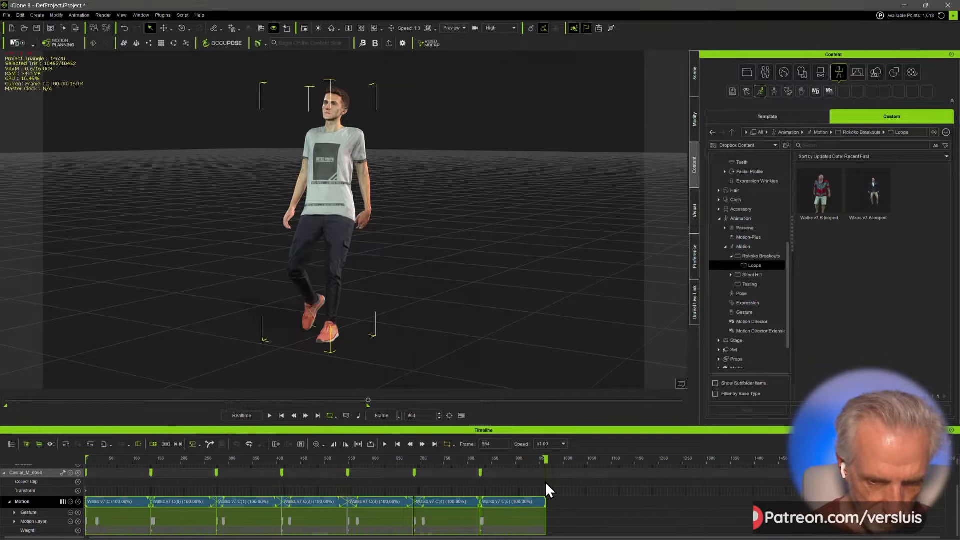
pyautogui.moveTo(545, 482); pyautogui.dragTo(44, 469)
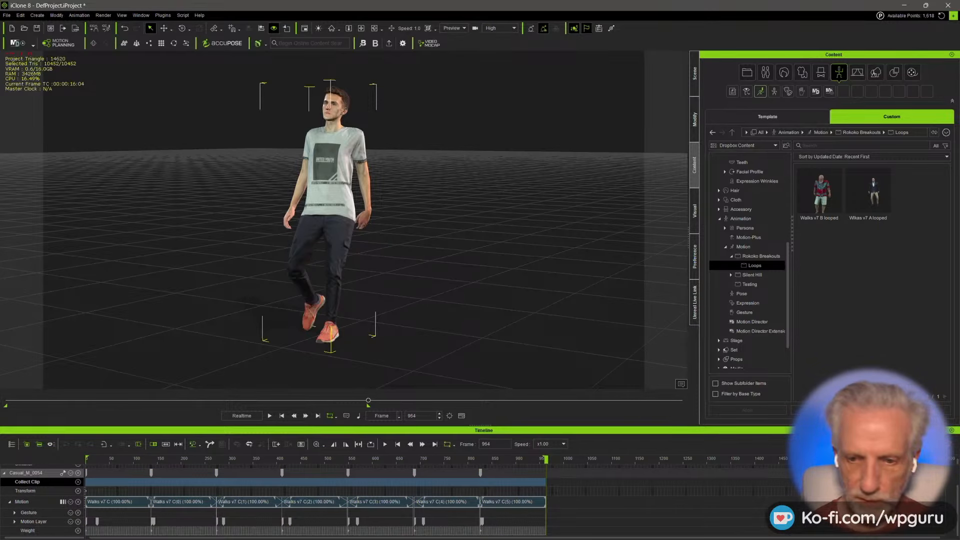
# - Save the collected walk motion to the Loops folder under the name Walks v7 C looped
pyautogui.click(870, 410)
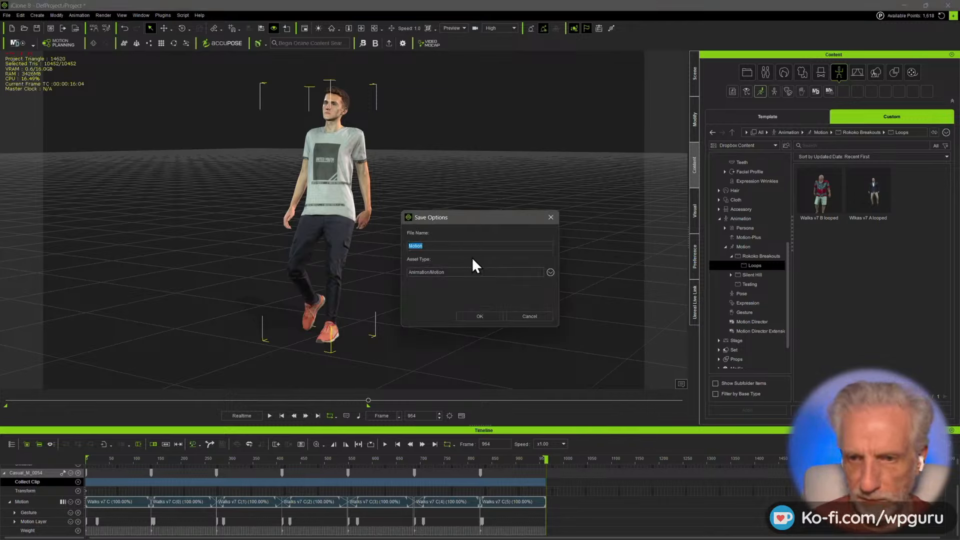
pyautogui.write('Walks v7 C')
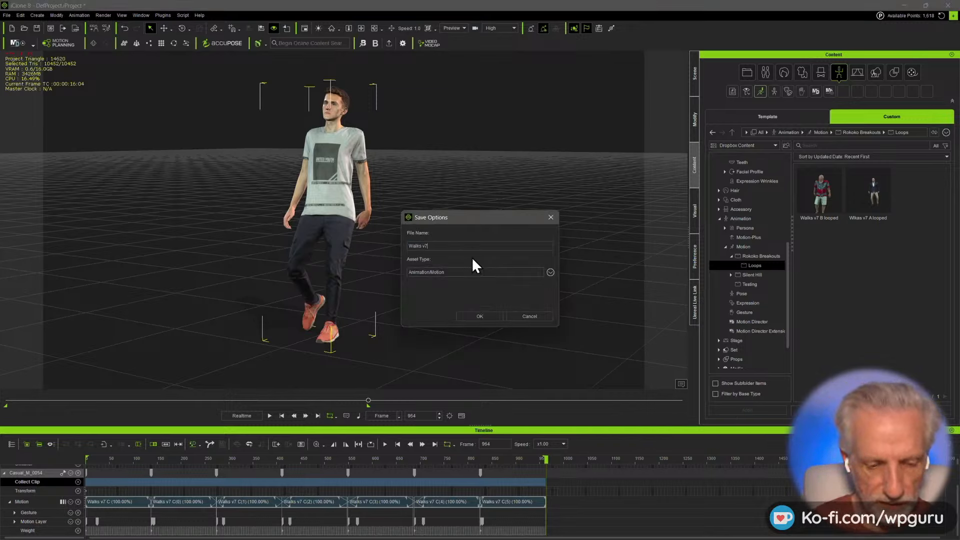
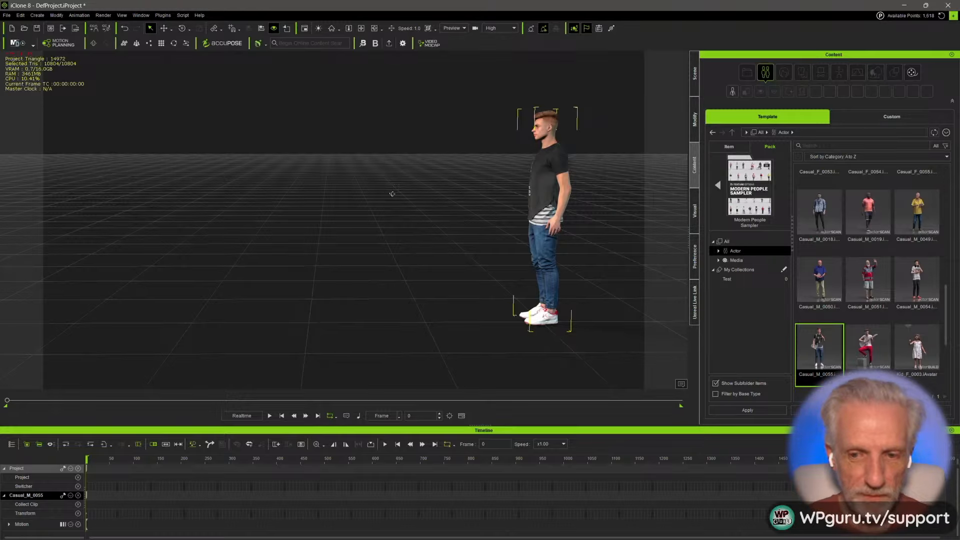
# - Apply the Walks v7 C looped motion from the custom Rokoko Breakouts Loops folder to the new character
pyautogui.keyDown('alt'); pyautogui.moveTo(377, 160); pyautogui.dragTo(497, 160); pyautogui.keyUp('alt')
pyautogui.keyDown('alt'); pyautogui.moveTo(497, 160); pyautogui.dragTo(449, 160, button='right'); pyautogui.keyUp('alt')
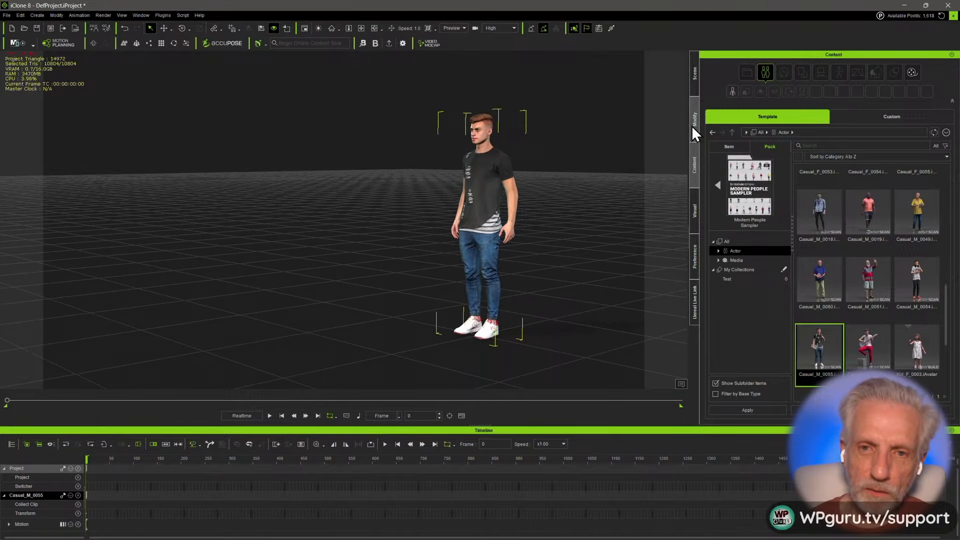
pyautogui.click(877, 115)
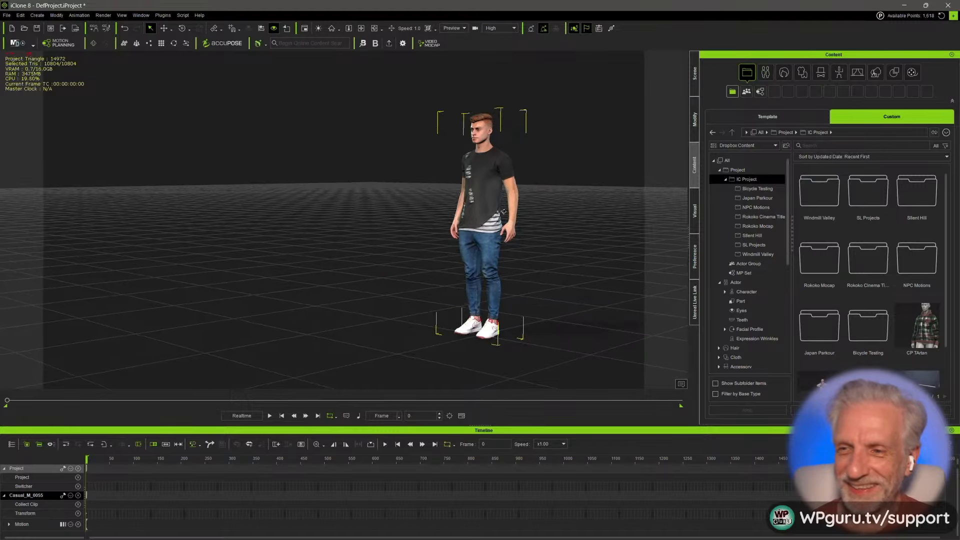
pyautogui.keyDown('alt'); pyautogui.moveTo(498, 218); pyautogui.dragTo(518, 205, button='right'); pyautogui.keyUp('alt')
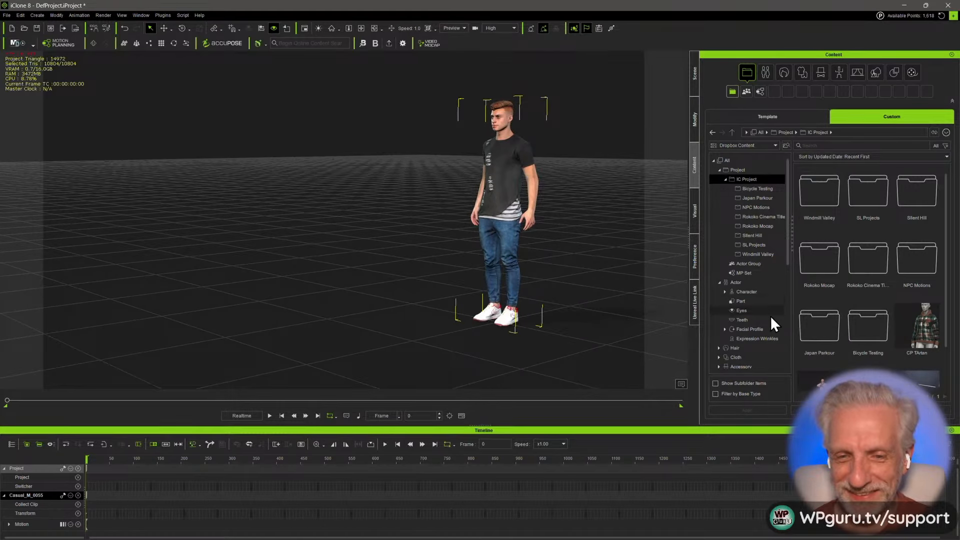
pyautogui.scroll(-2, 767, 307)
pyautogui.scroll(-5, 766, 305)
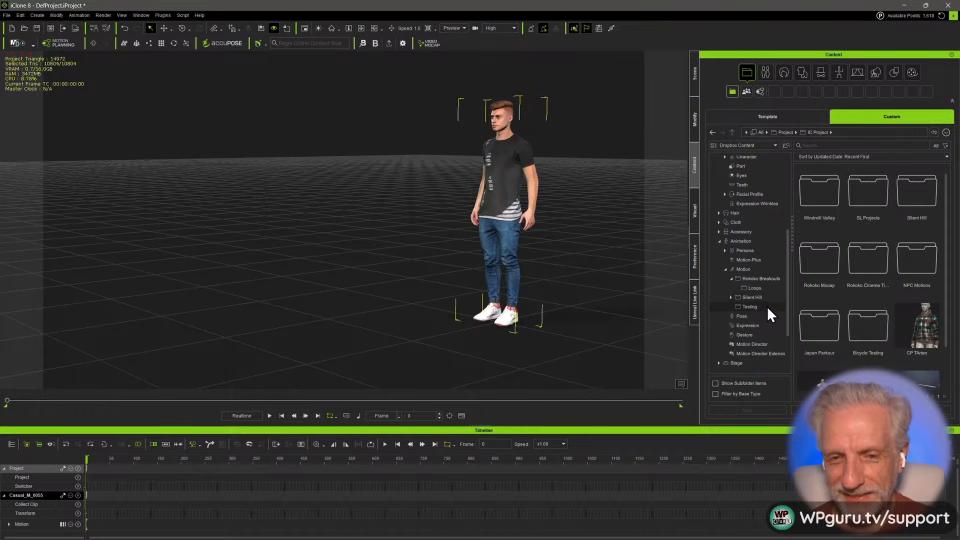
pyautogui.click(766, 289)
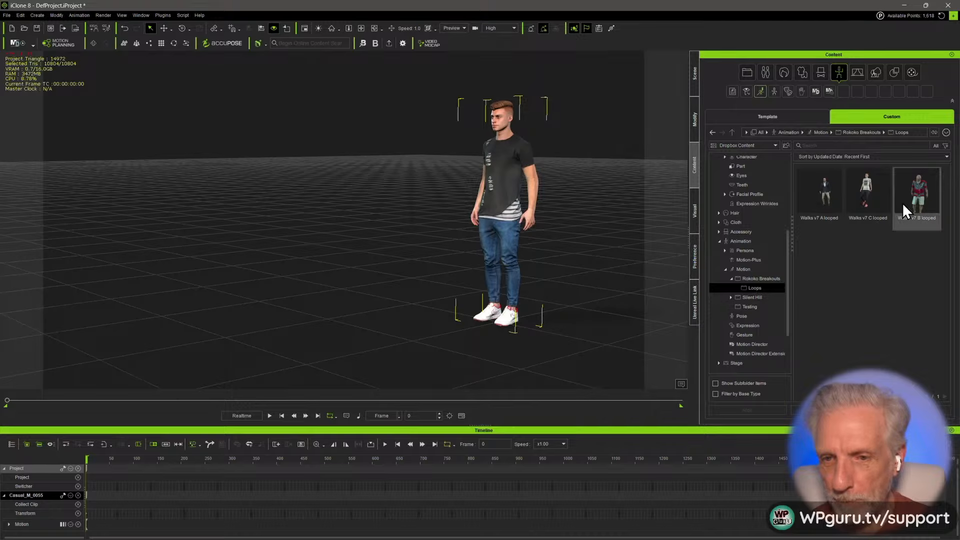
pyautogui.click(864, 188)
pyautogui.moveTo(583, 209); pyautogui.dragTo(512, 197)
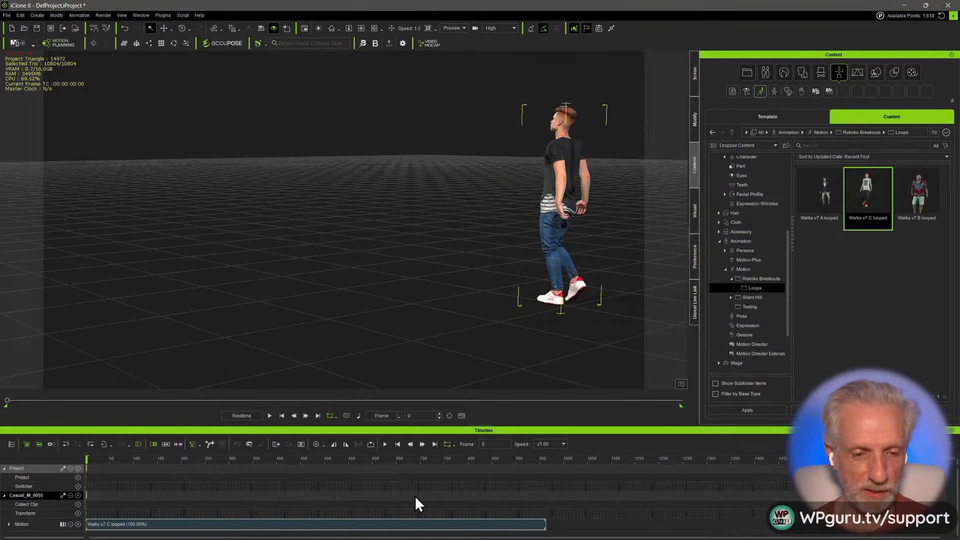
# - Play the looped walk on the new character up to frame 210, viewing it from the front and at an angle
pyautogui.moveTo(280, 320); pyautogui.dragTo(374, 268, button='right')
pyautogui.press('space')
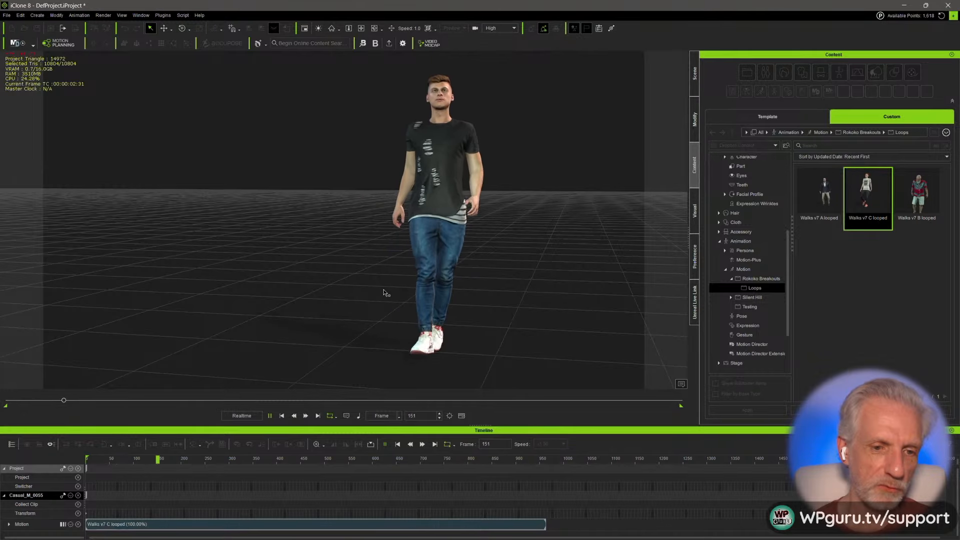
pyautogui.press('space')
pyautogui.moveTo(446, 307); pyautogui.dragTo(386, 349, button='right')
pyautogui.click(386, 349)
pyautogui.press('space')
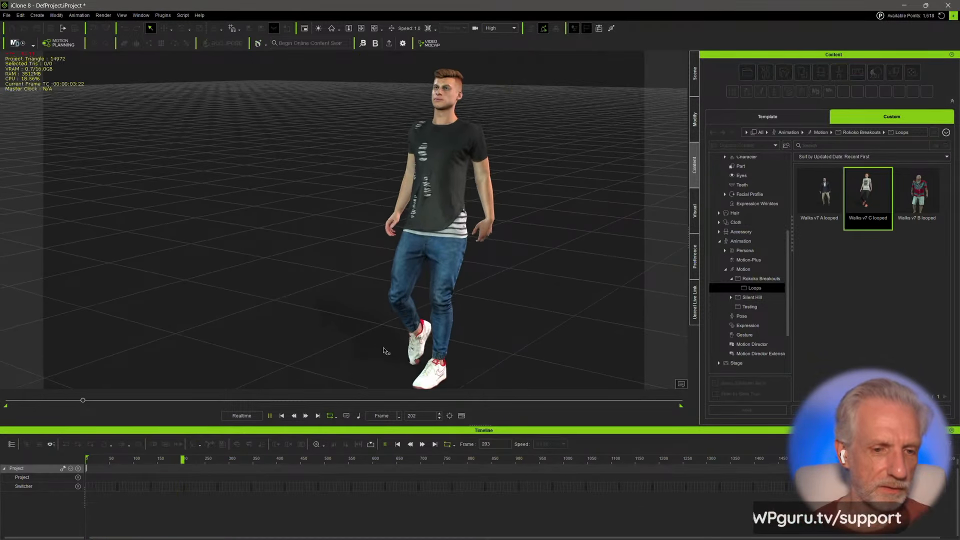
pyautogui.press('space')
# - Examine the character's feet up close from the side around frames 194 to 196
pyautogui.moveTo(392, 336); pyautogui.dragTo(406, 292, button='middle')
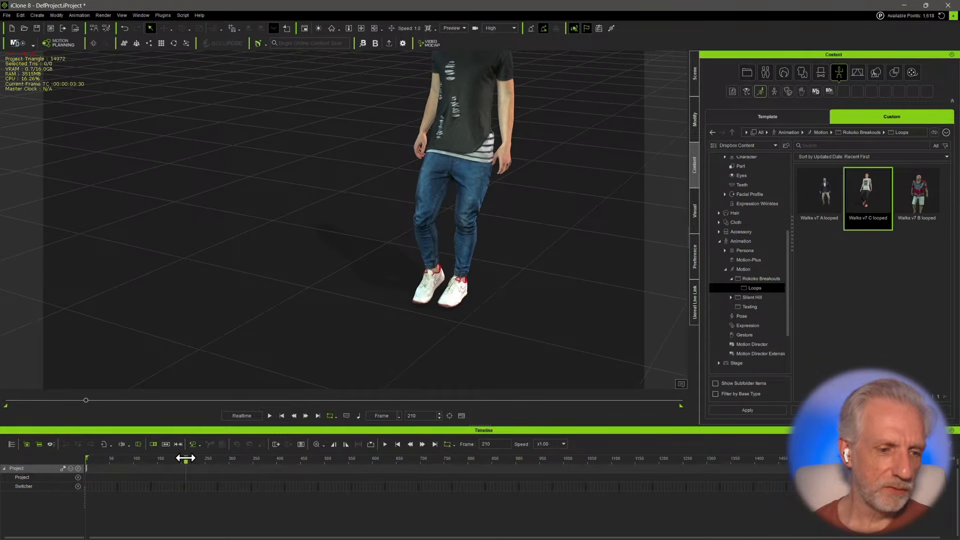
pyautogui.moveTo(185, 459); pyautogui.dragTo(179, 459)
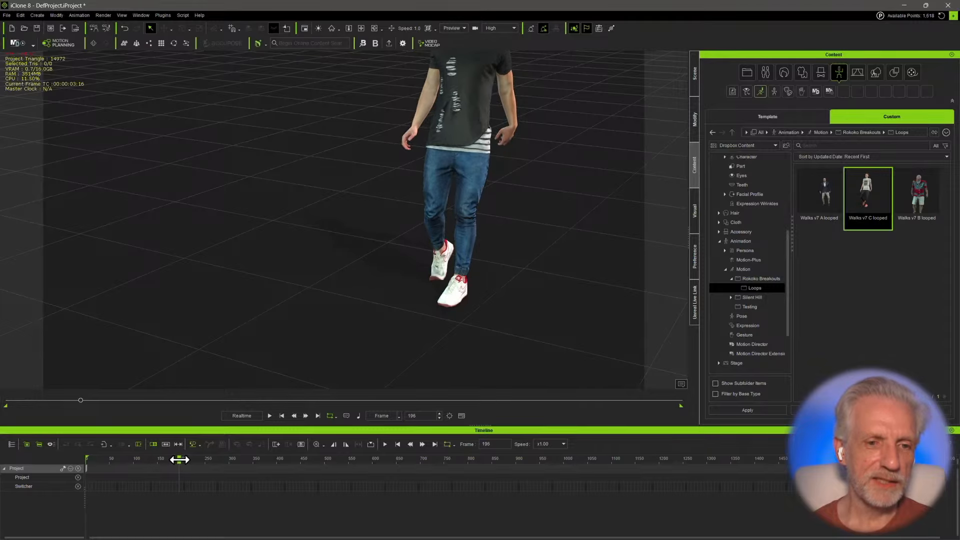
pyautogui.scroll(4, 424, 308)
pyautogui.moveTo(443, 305); pyautogui.dragTo(375, 240, button='middle')
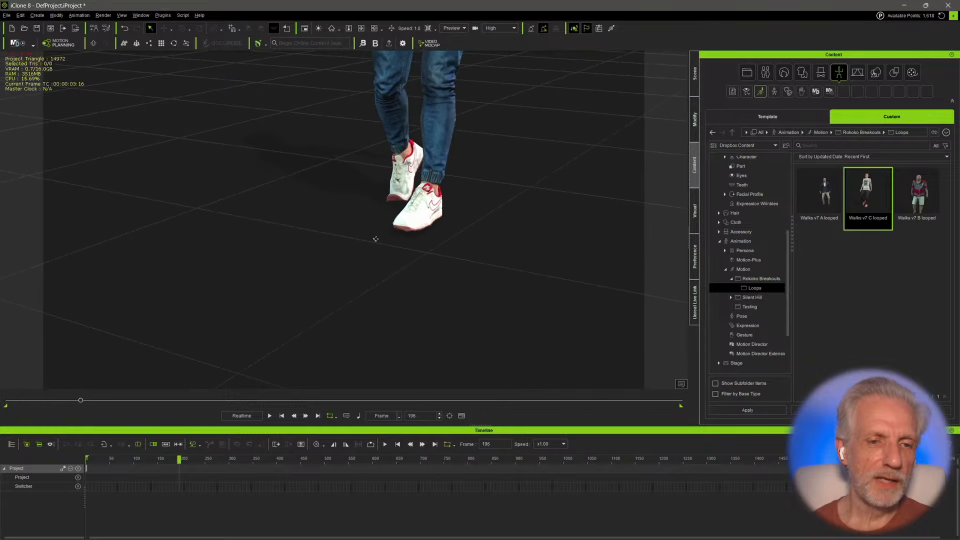
pyautogui.moveTo(375, 240); pyautogui.dragTo(226, 208, button='right')
pyautogui.scroll(3, 313, 199)
pyautogui.moveTo(313, 200); pyautogui.dragTo(238, 209, button='middle')
pyautogui.moveTo(435, 235); pyautogui.dragTo(436, 215, button='right')
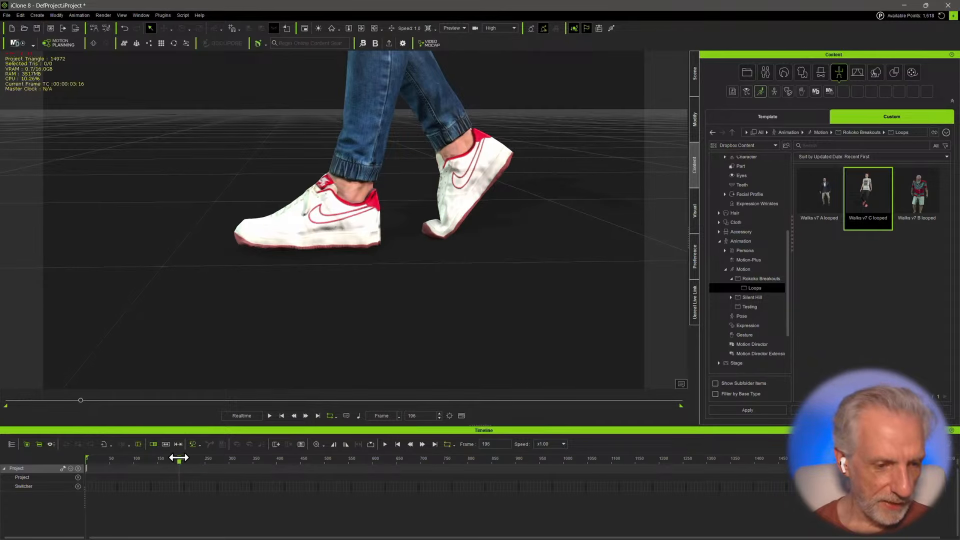
pyautogui.moveTo(178, 458); pyautogui.dragTo(178, 458)
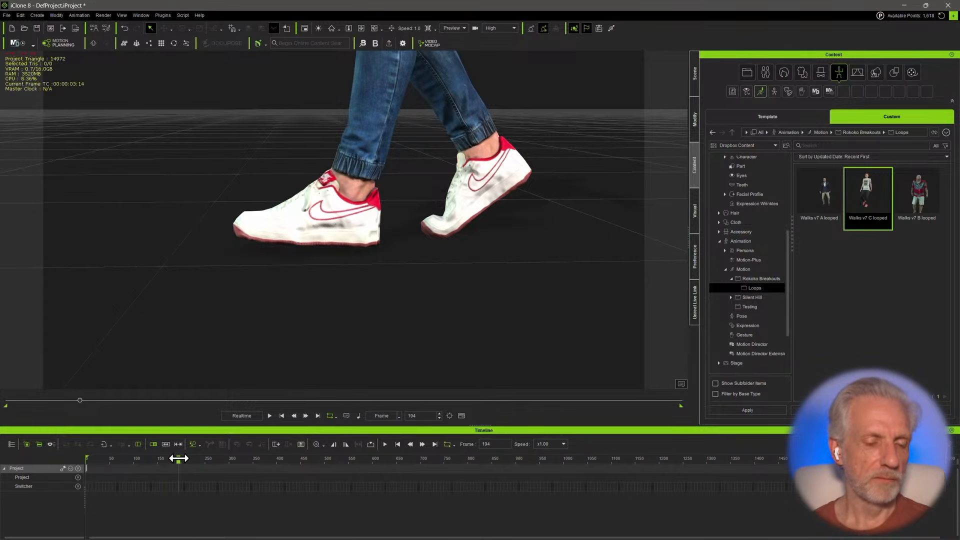
# - Switch to Rokoko Studio and view the actor of the Walks v7 clip from the side
pyautogui.hotkey('alt', 'Tab')
pyautogui.hotkey('alt', 'Tab')
pyautogui.hotkey('alt', 'Tab')
pyautogui.hotkey('alt', 'Tab')
pyautogui.hotkey('alt', 'Tab')
pyautogui.hotkey('alt', 'Tab')
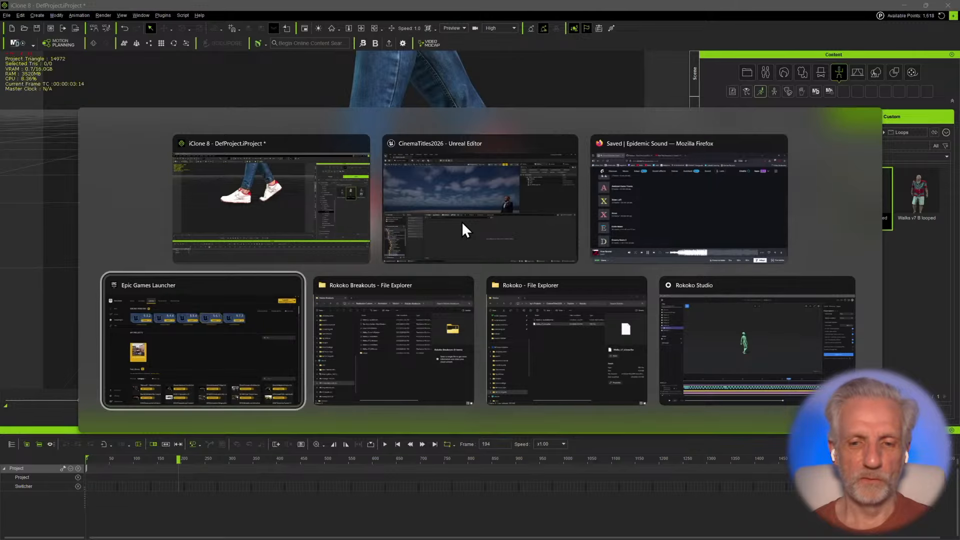
pyautogui.scroll(5, 430, 326)
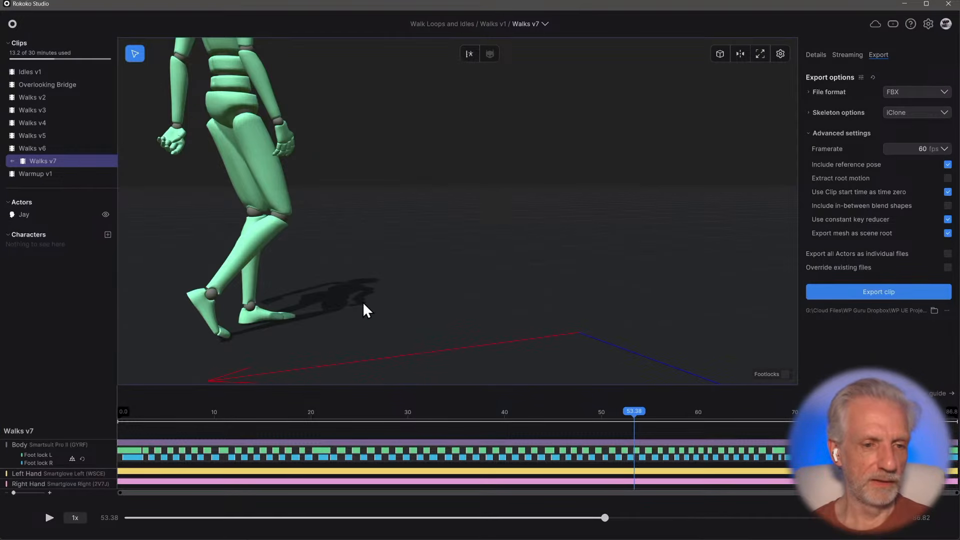
pyautogui.scroll(-5, 337, 303)
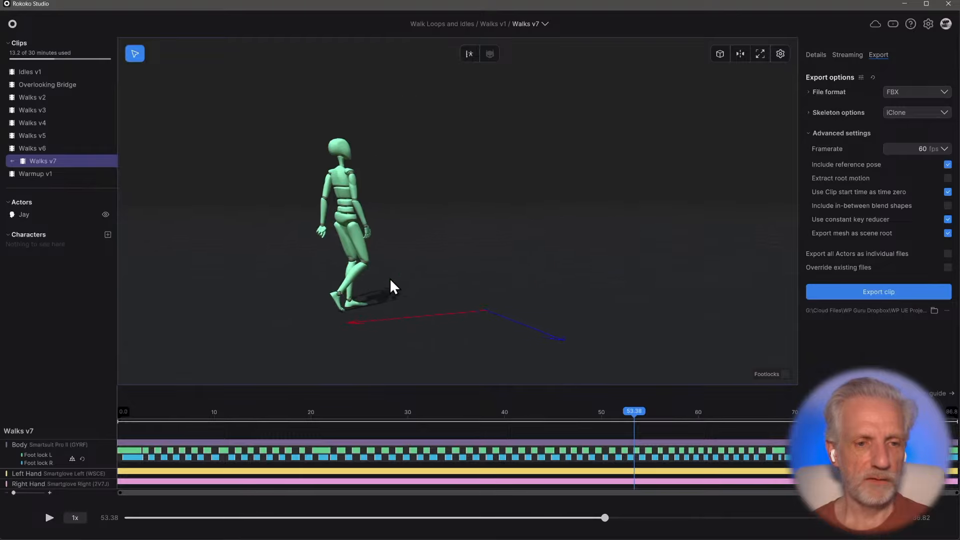
pyautogui.moveTo(390, 280); pyautogui.dragTo(328, 283)
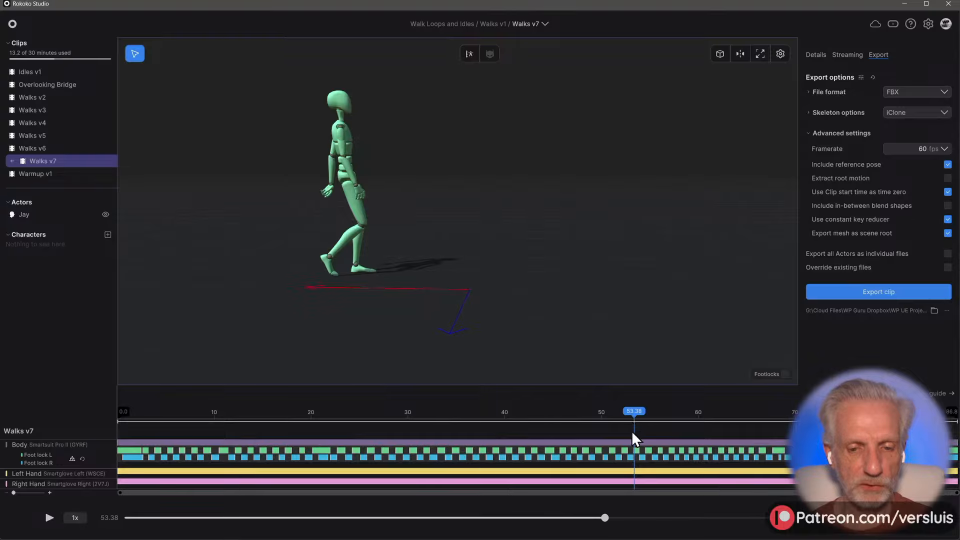
# - Advance the Walks v7 clip frame by frame to 53.51 seconds to examine the foot contact
pyautogui.press('Right')
pyautogui.press('Right')
pyautogui.press('Right')
pyautogui.press('Right')
pyautogui.press('Right')
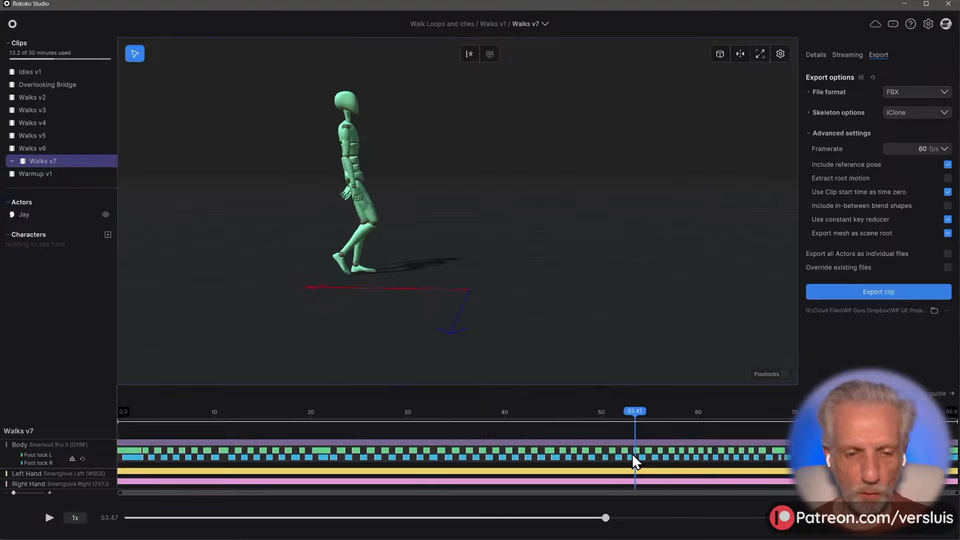
pyautogui.press('Right')
pyautogui.press('Right')
# - Examine the foot lock tracks in detail and the actor's feet at 46.51 seconds
pyautogui.scroll(1, 629, 455)
pyautogui.scroll(3, 629, 455)
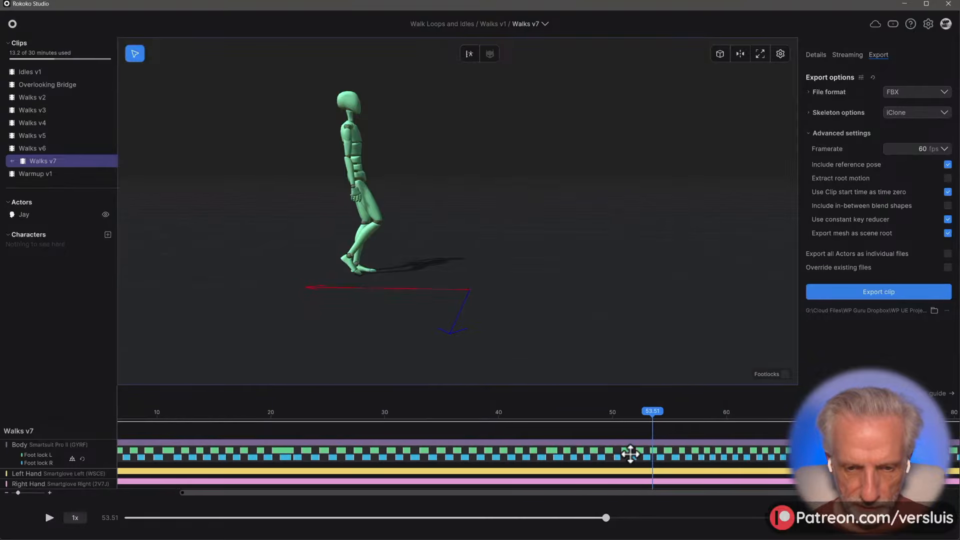
pyautogui.scroll(3, 700, 440)
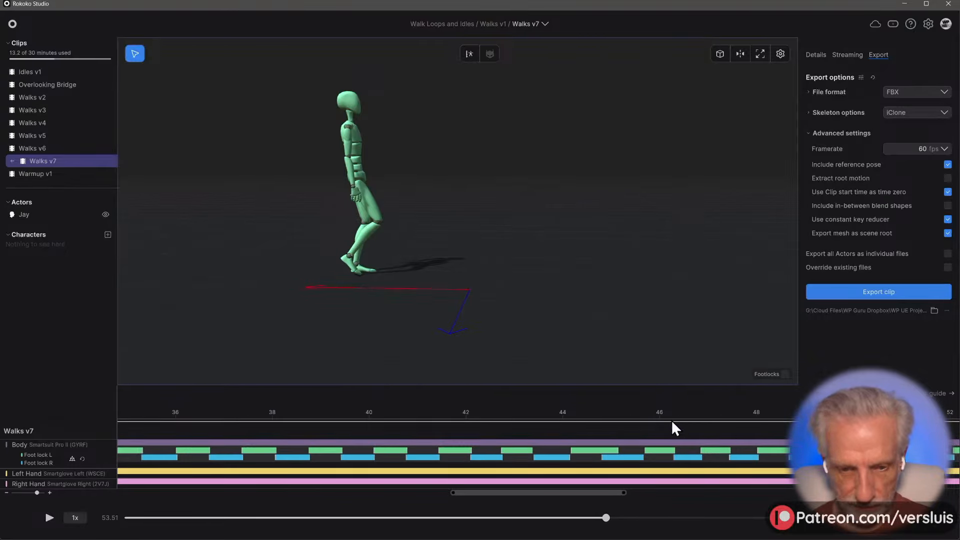
pyautogui.moveTo(671, 419)
pyautogui.mouseDown()
pyautogui.moveTo(624, 419)
pyautogui.moveTo(688, 416)
pyautogui.moveTo(656, 418)
pyautogui.moveTo(686, 416)
pyautogui.moveTo(684, 426)
pyautogui.mouseUp()
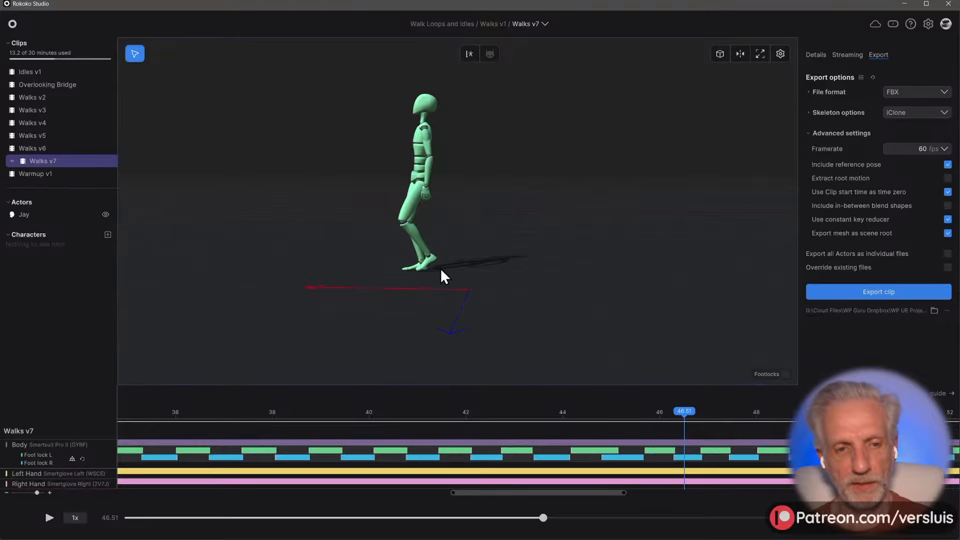
pyautogui.scroll(5, 440, 274)
pyautogui.scroll(-2, 443, 278)
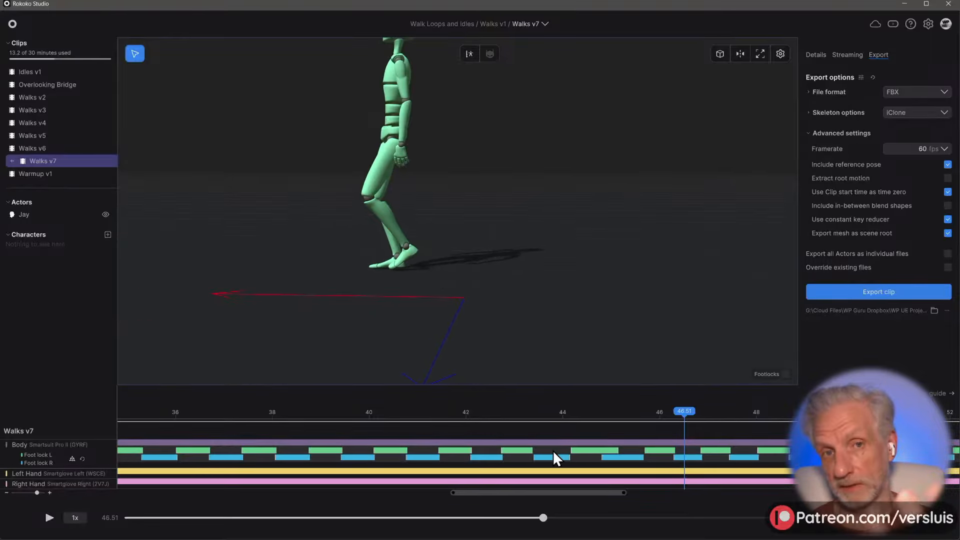
pyautogui.scroll(4, 560, 444)
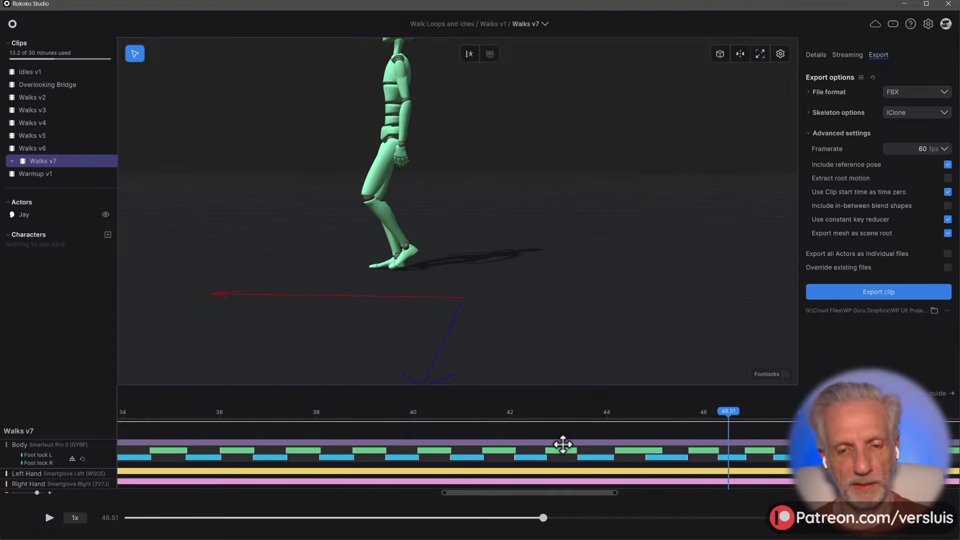
pyautogui.press('capslock')
pyautogui.keyDown('ctrl'); pyautogui.scroll(-5, 563, 444); pyautogui.keyUp('ctrl')
pyautogui.press('capslock')
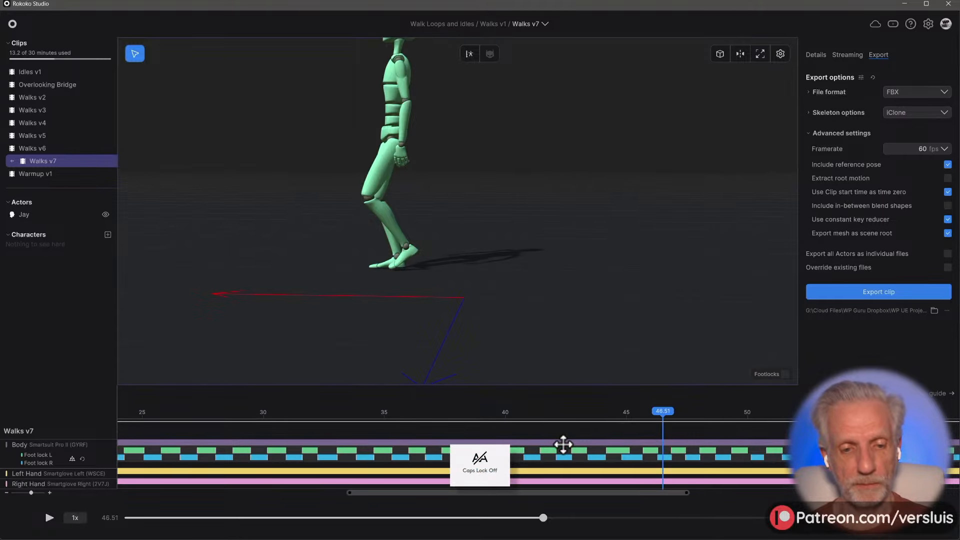
# - Switch back to iClone and view the whole character at frame 194 instead of only the feet
pyautogui.hotkey('alt', 'Tab')
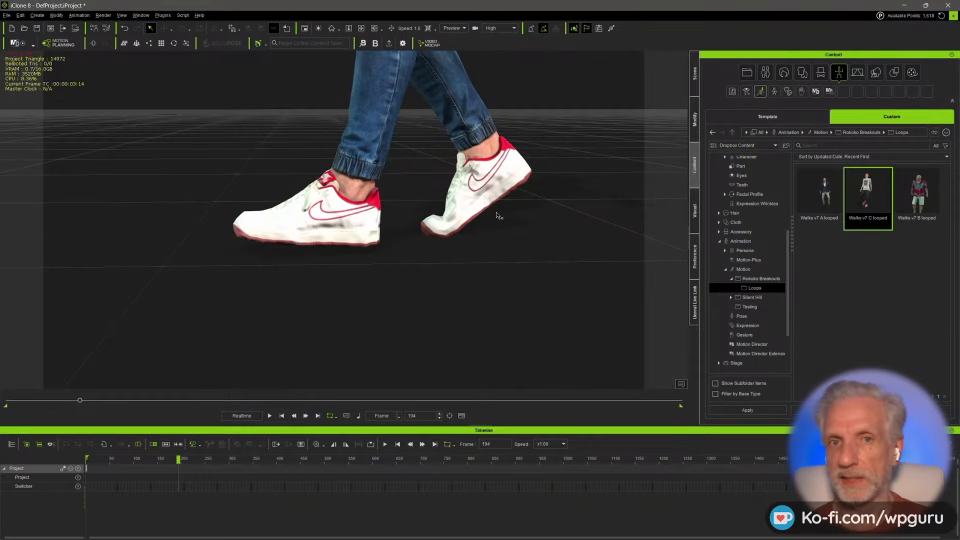
pyautogui.scroll(-3, 497, 235)
pyautogui.moveTo(497, 245); pyautogui.dragTo(347, 242, button='right')
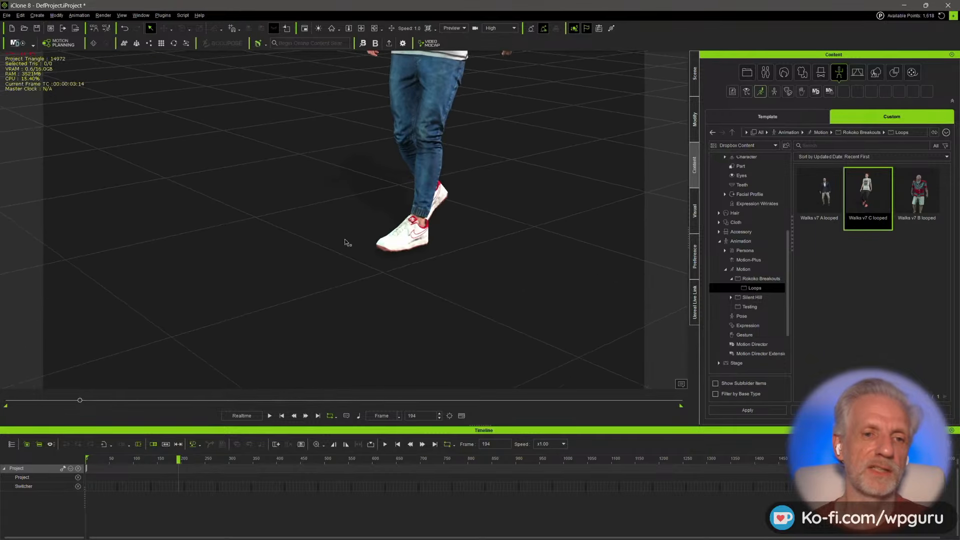
pyautogui.scroll(-3, 344, 239)
pyautogui.moveTo(343, 238); pyautogui.dragTo(379, 257, button='middle')
pyautogui.scroll(-2, 380, 257)
pyautogui.moveTo(380, 257); pyautogui.dragTo(335, 229, button='right')
pyautogui.moveTo(334, 229); pyautogui.dragTo(377, 241, button='middle')
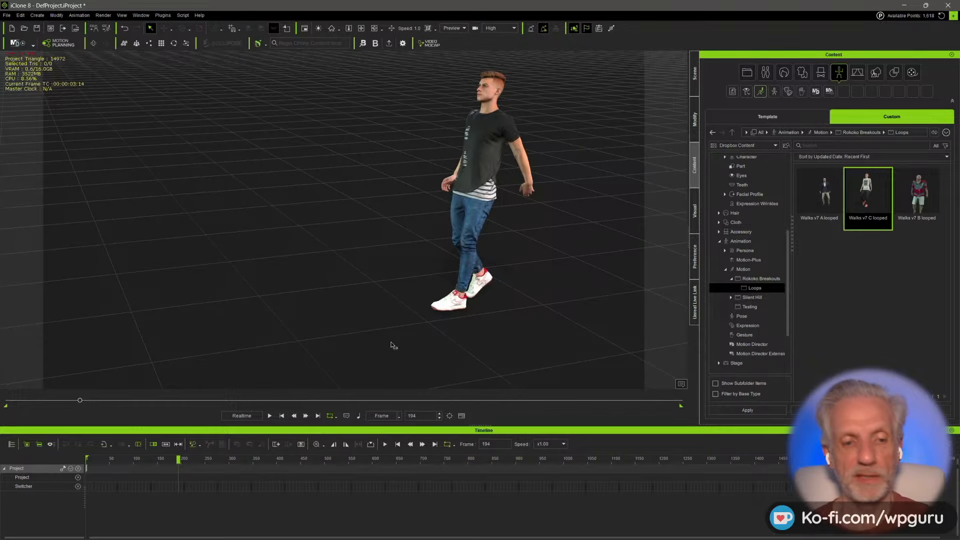
# - Select the character's Walks v7 C looped clip and examine the options for sampling it to a new layer
pyautogui.click(471, 220)
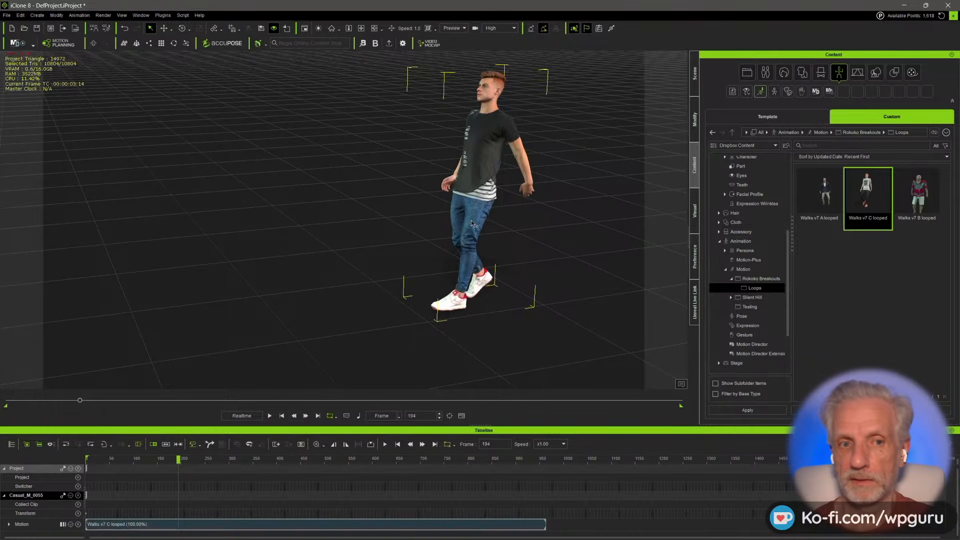
pyautogui.click(205, 523)
pyautogui.rightClick(205, 524)
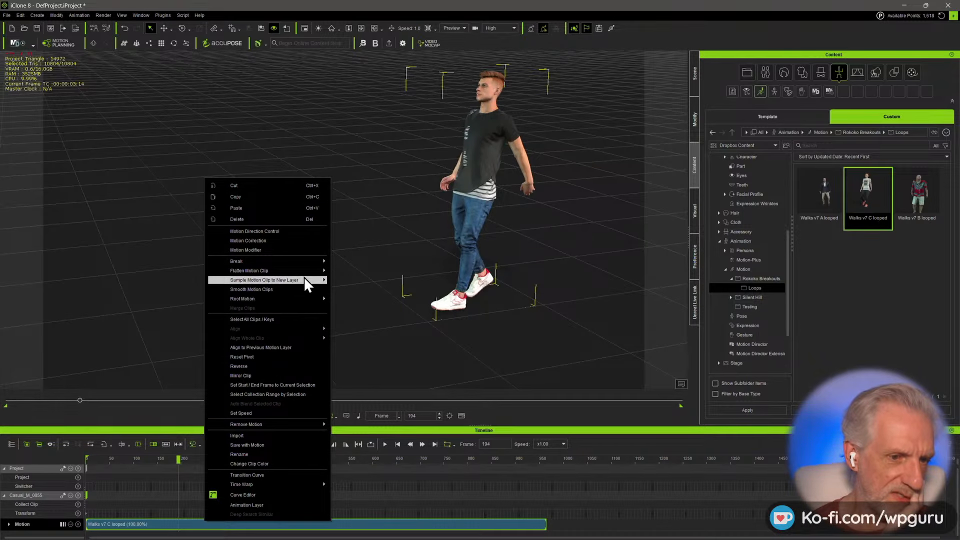
pyautogui.moveTo(305, 272)
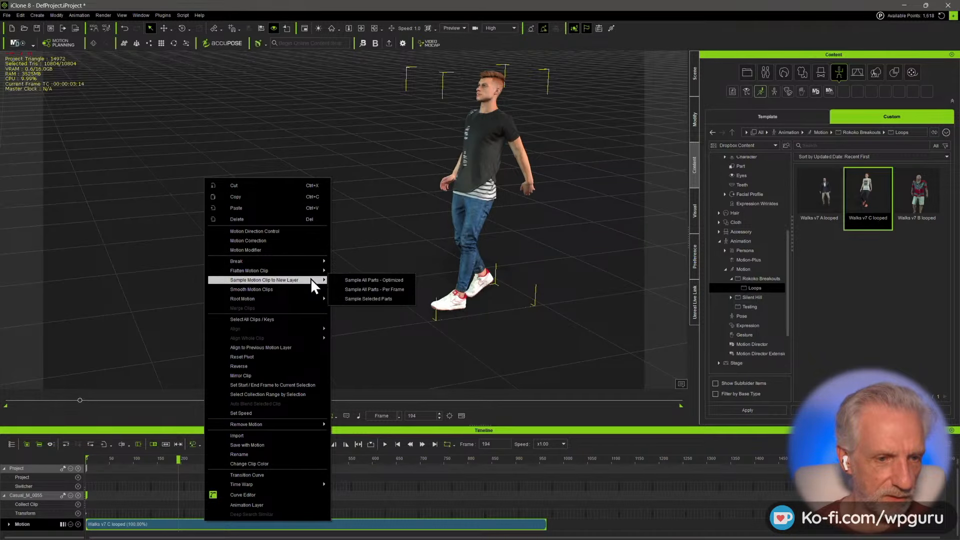
pyautogui.moveTo(313, 295)
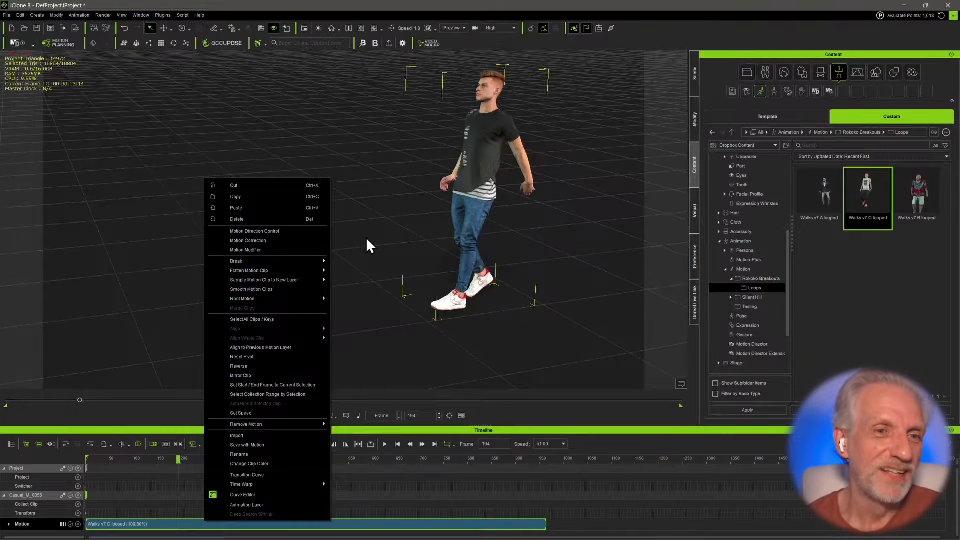
pyautogui.moveTo(400, 214); pyautogui.dragTo(474, 185, button='right')
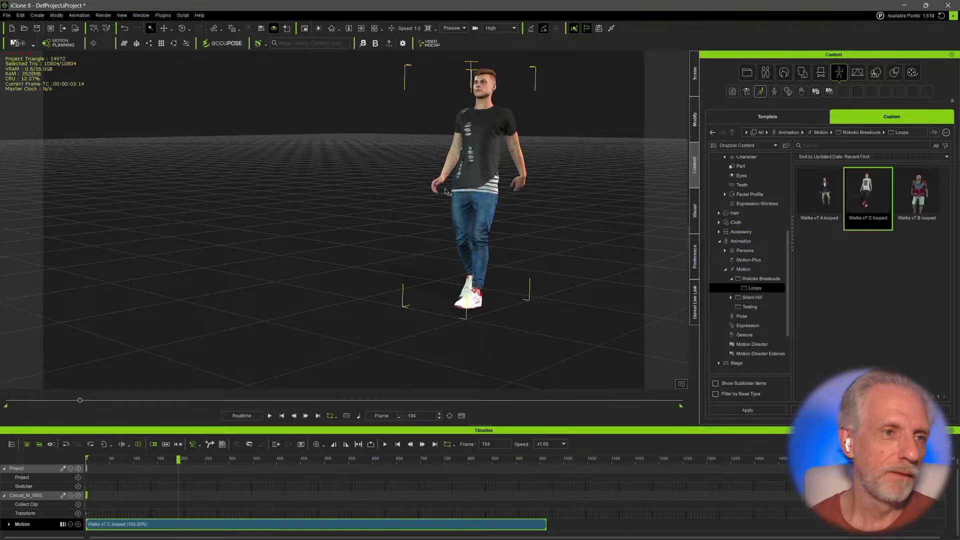
# - Open the Curve Editor for the walking character and move its window aside
pyautogui.click(76, 14)
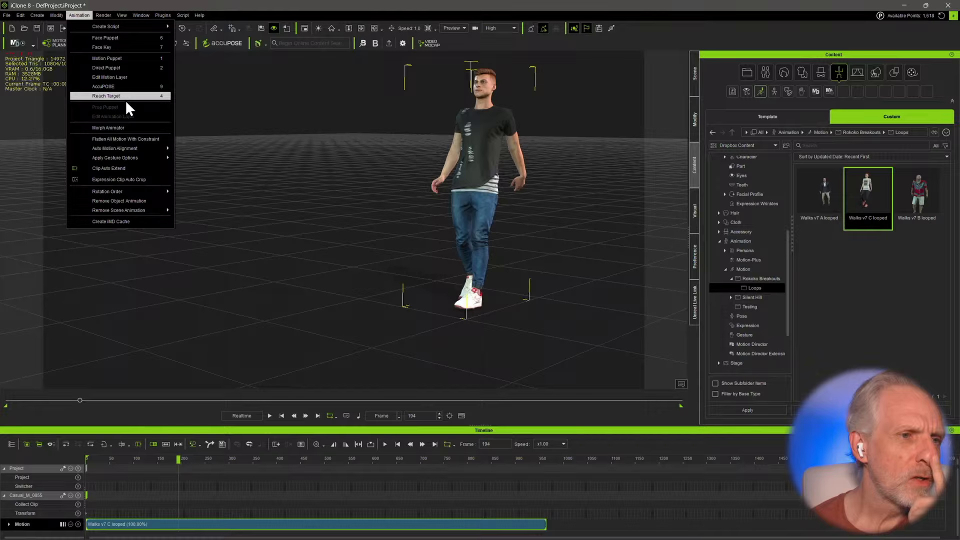
pyautogui.moveTo(111, 16)
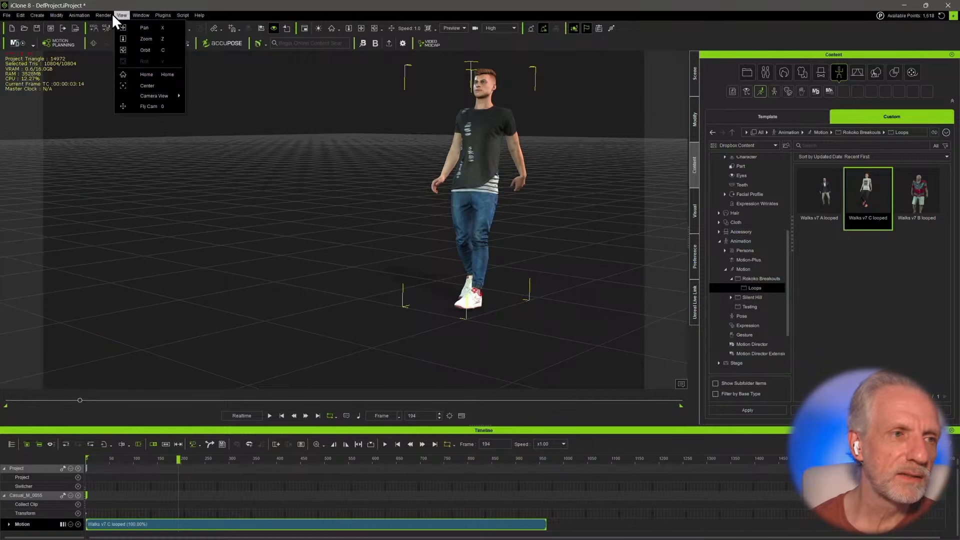
pyautogui.moveTo(56, 16)
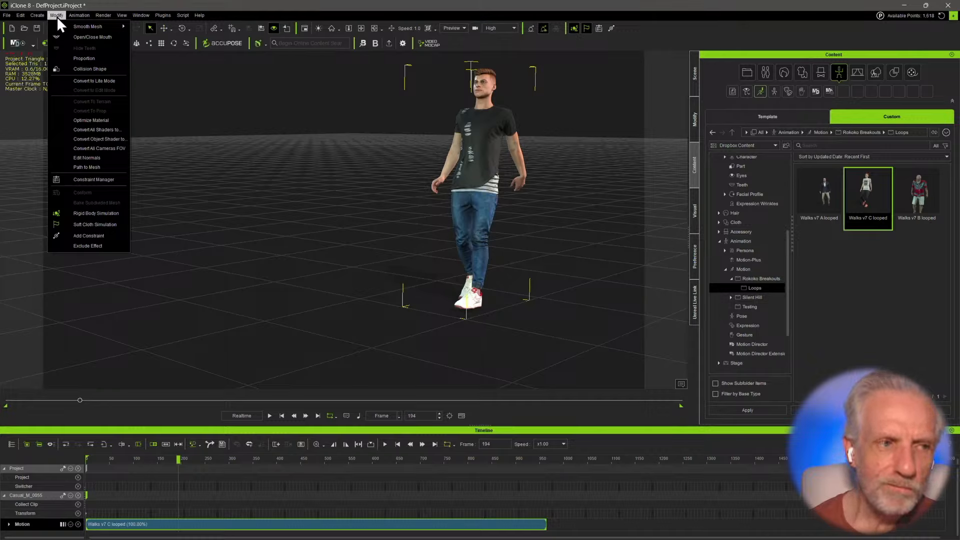
pyautogui.moveTo(81, 27)
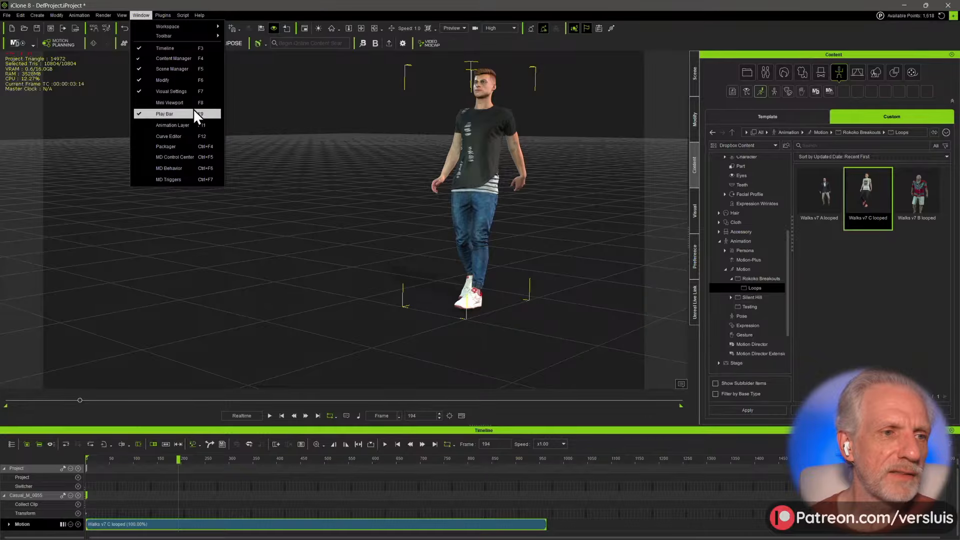
pyautogui.click(187, 139)
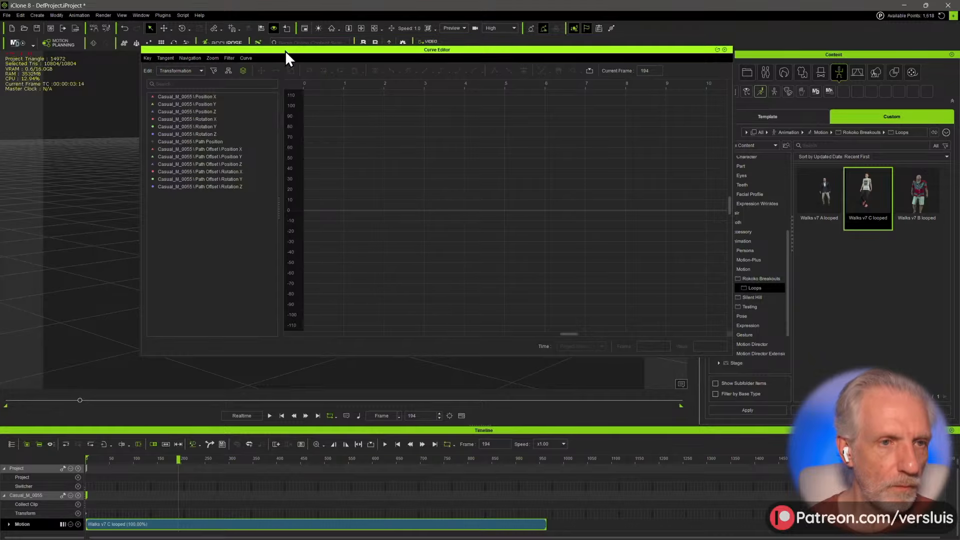
pyautogui.moveTo(285, 50); pyautogui.dragTo(414, 54)
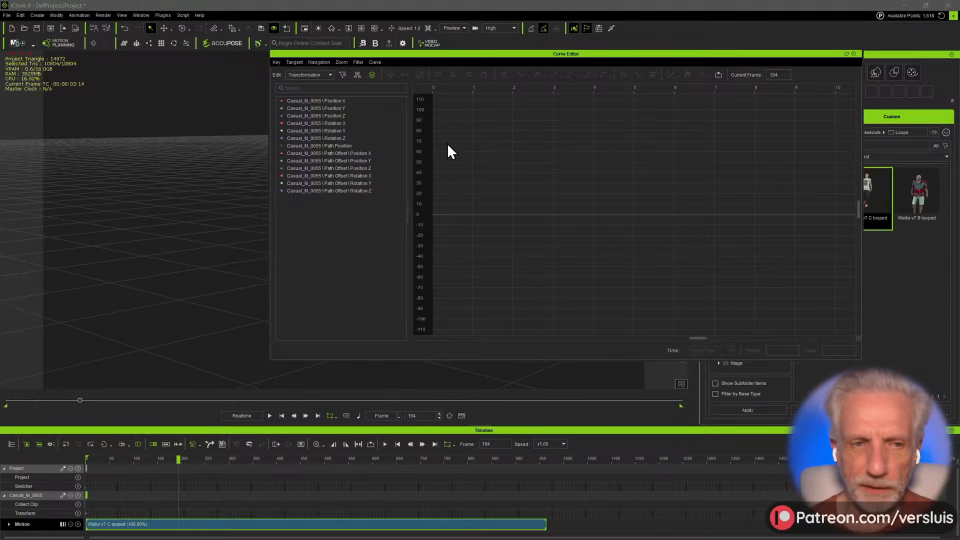
# - Select all transformation curves from Position X to Path Offset Rotation Z and frame them horizontally and vertically in the graph
pyautogui.click(328, 74)
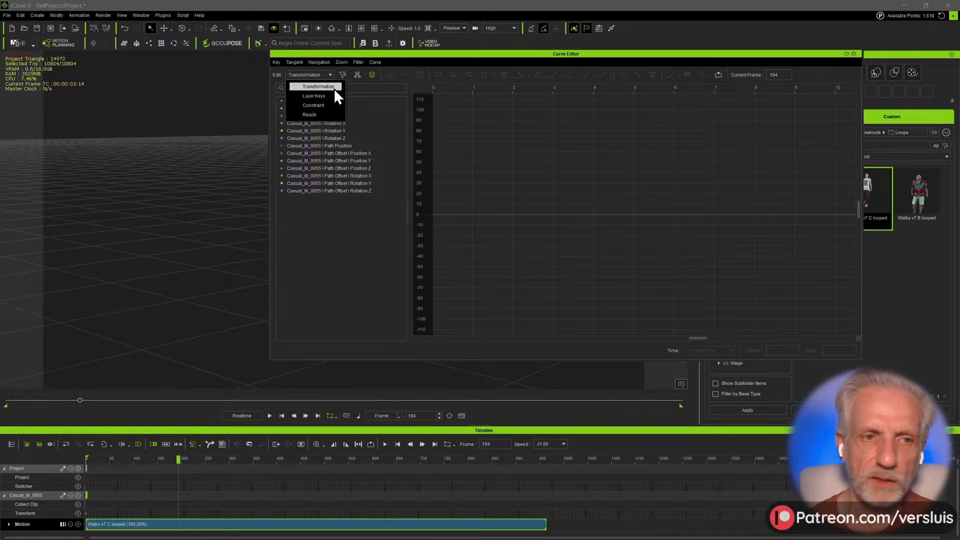
pyautogui.click(334, 88)
pyautogui.click(340, 101)
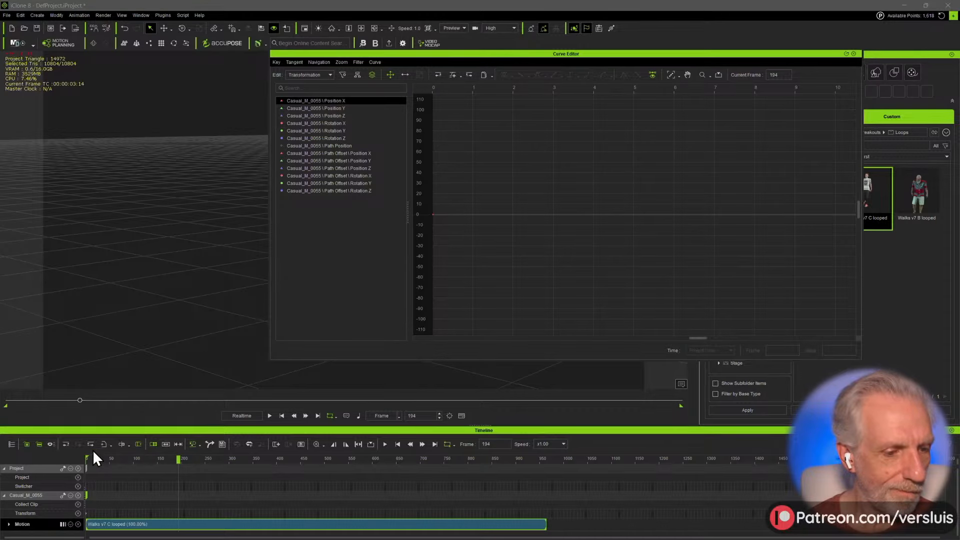
pyautogui.keyDown('shift'); pyautogui.click(352, 192); pyautogui.keyUp('shift')
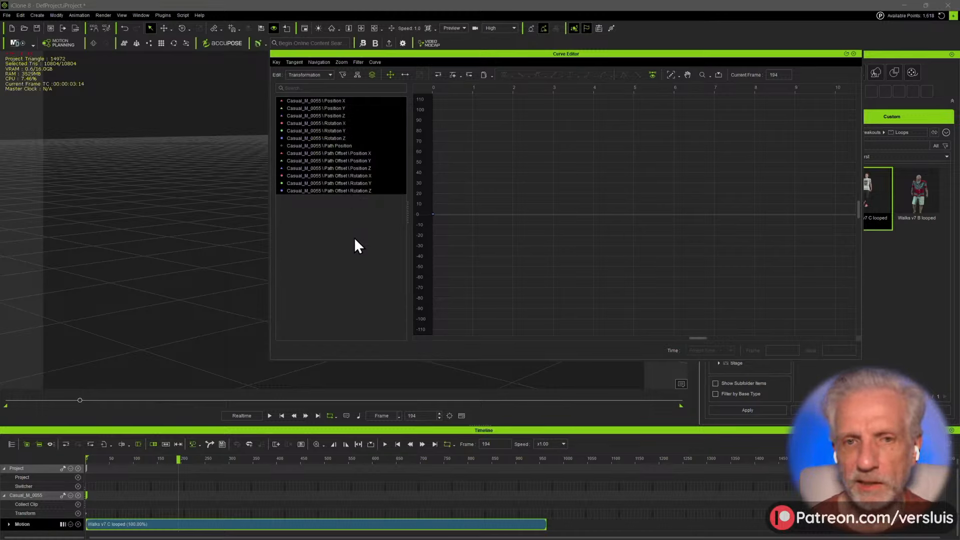
pyautogui.click(678, 77)
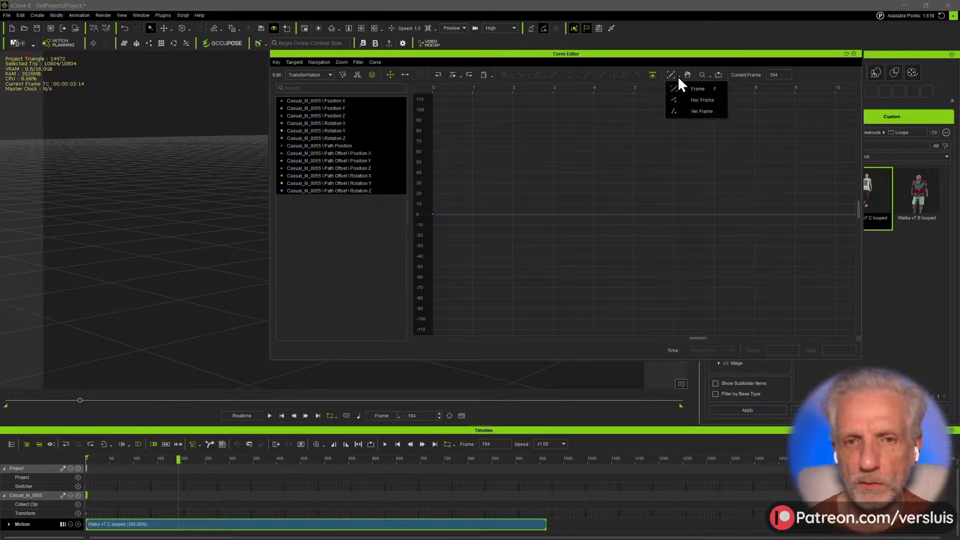
pyautogui.click(686, 99)
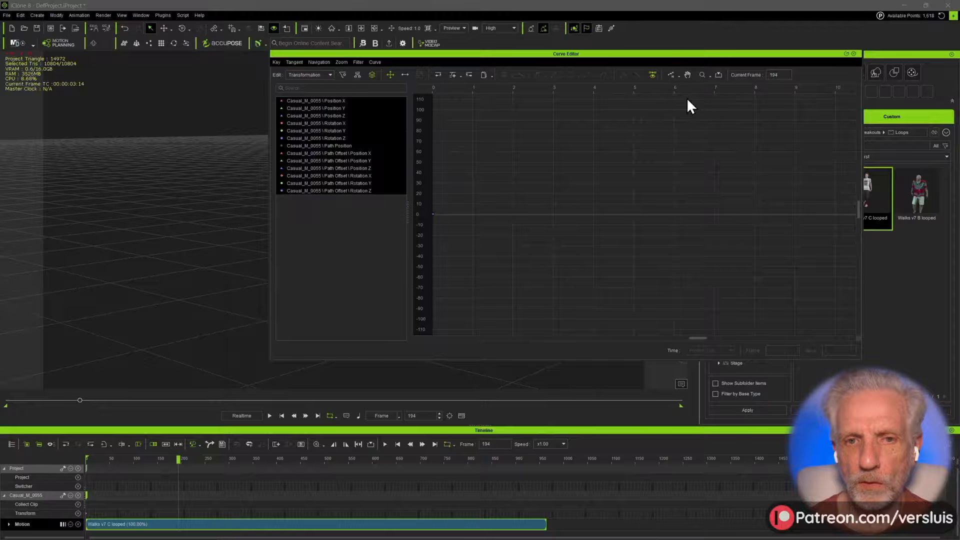
pyautogui.click(679, 77)
pyautogui.click(691, 109)
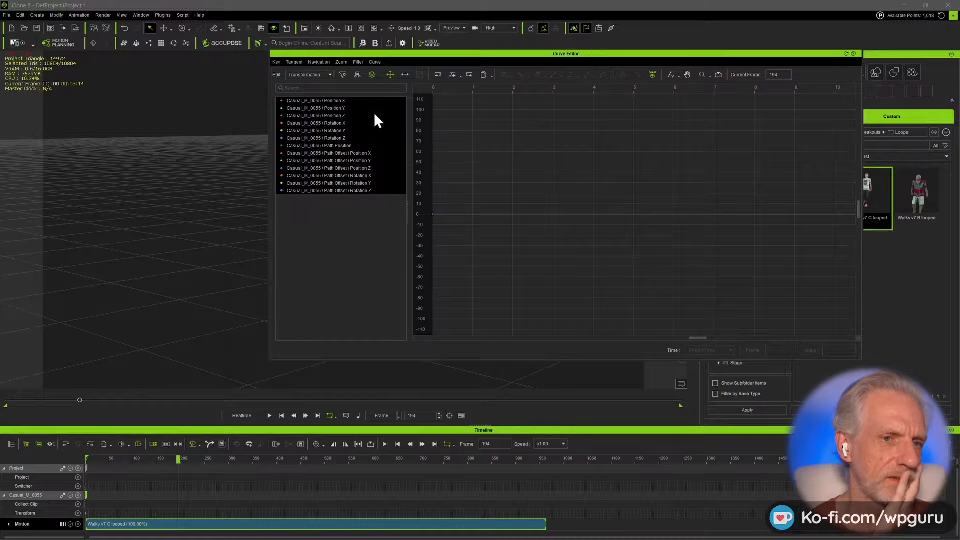
# - Exclude the scale curves in the Curve Editor's filter, keeping the position and rotation axes enabled
pyautogui.click(344, 74)
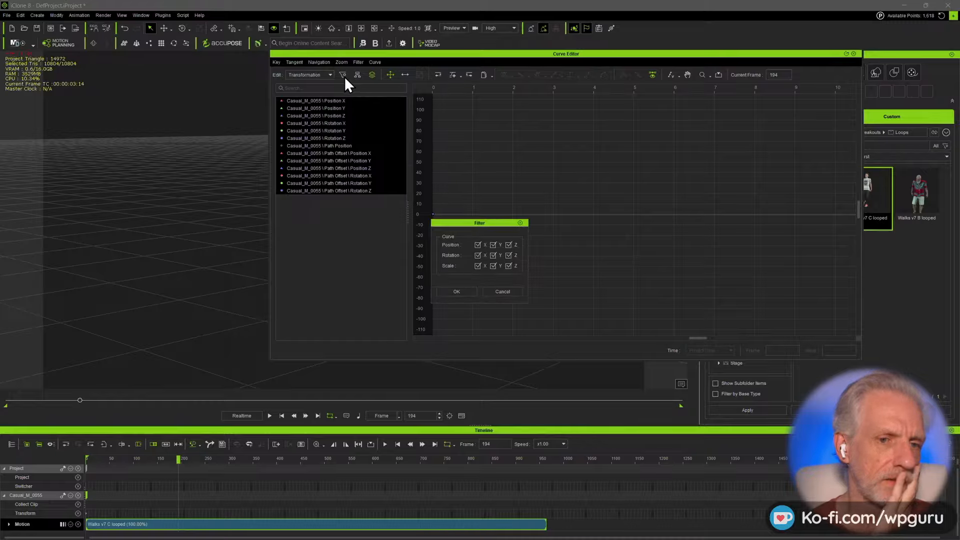
pyautogui.click(478, 266)
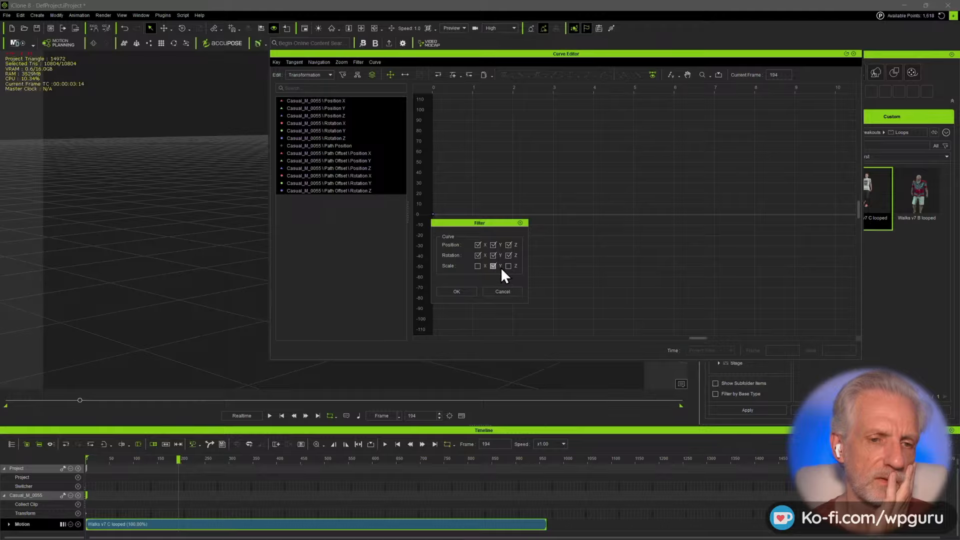
pyautogui.click(464, 290)
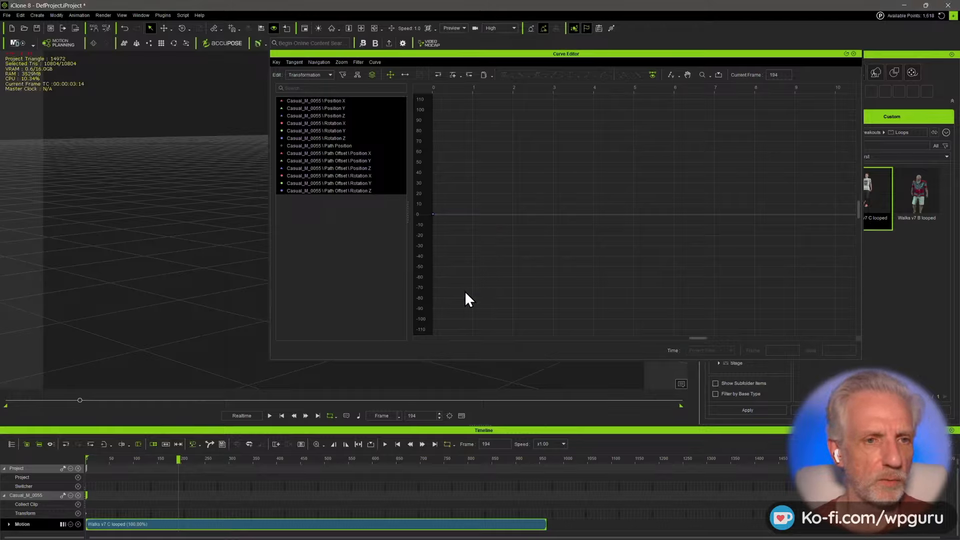
# - Check the character's Position Y, Path Offset Rotation Z and Rotation Z curves one at a time
pyautogui.click(371, 74)
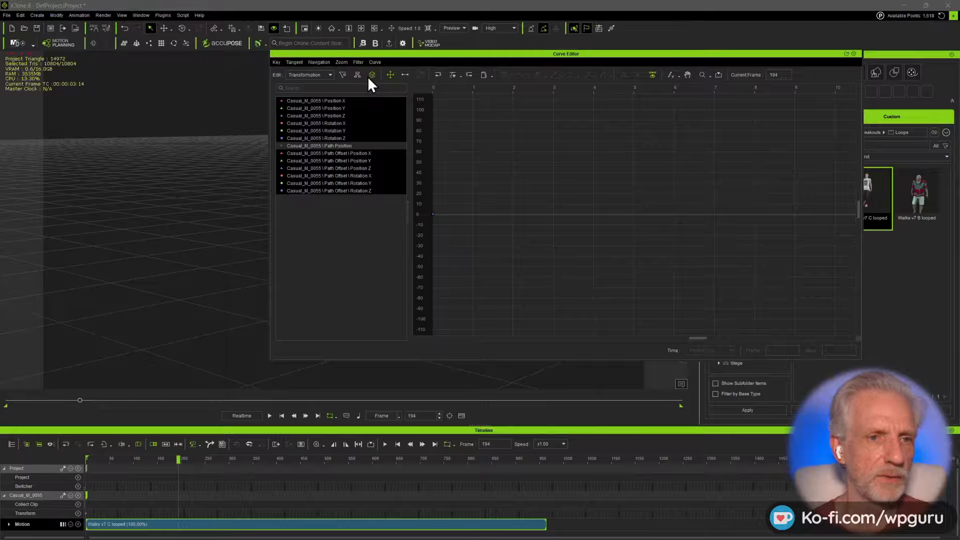
pyautogui.click(379, 108)
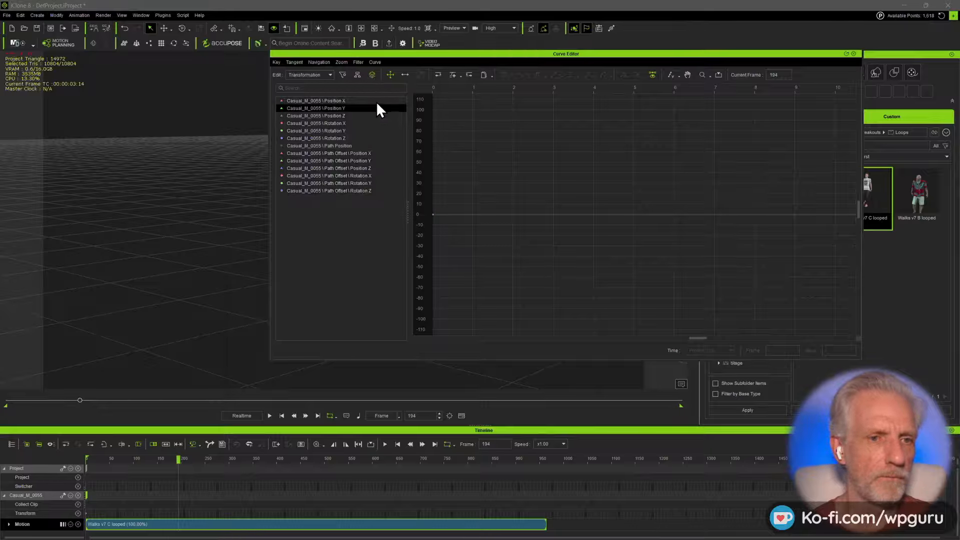
pyautogui.click(361, 191)
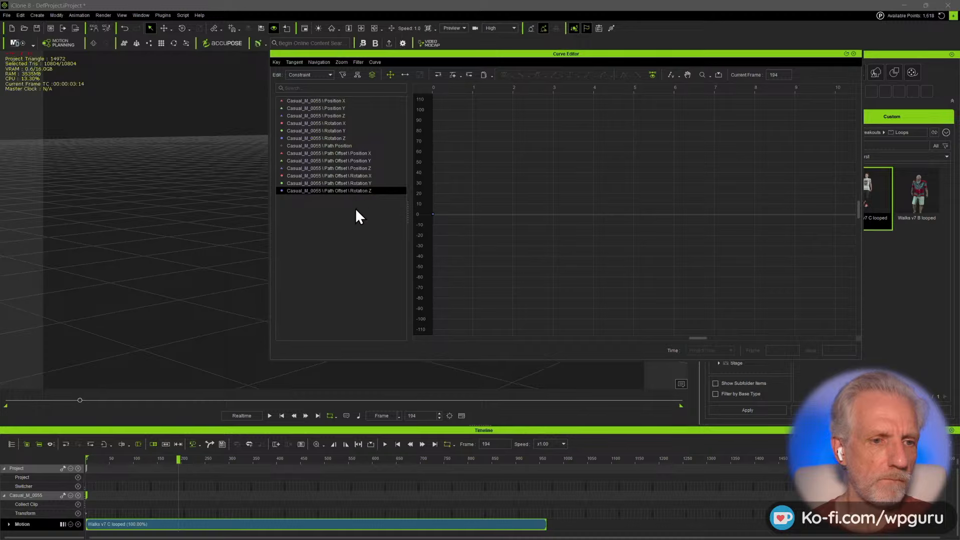
pyautogui.click(349, 138)
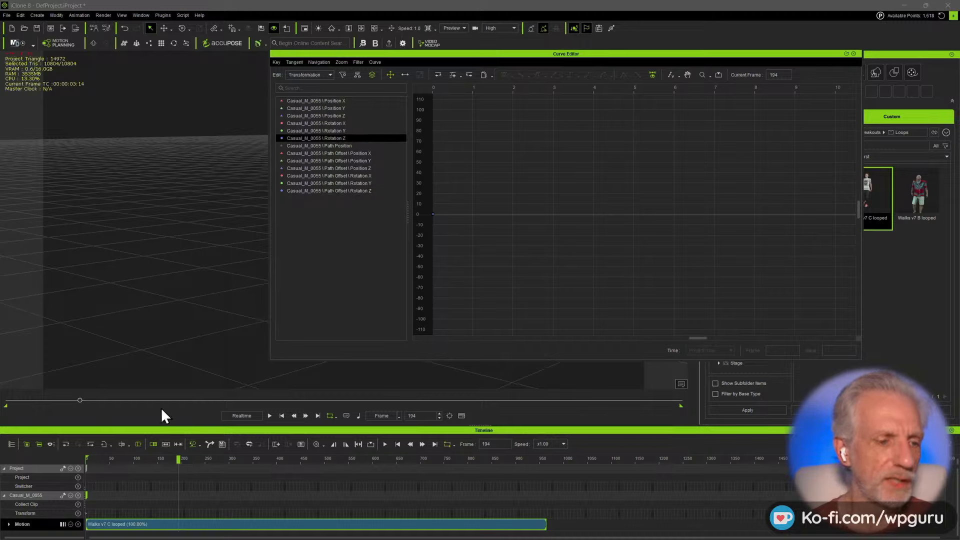
# - Expand the character's Motion track and load the Walks v7 C looped clip's layer keys into the Curve Editor
pyautogui.click(9, 524)
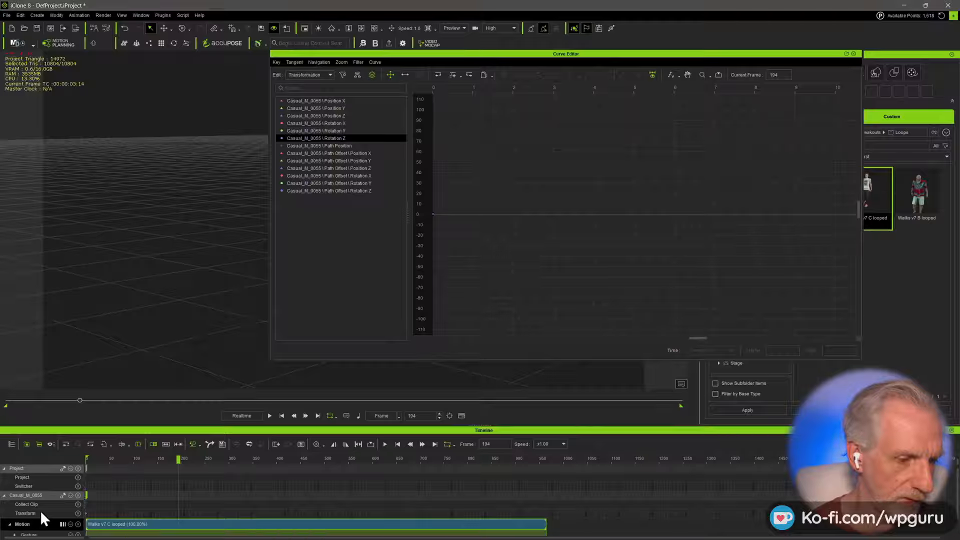
pyautogui.scroll(-2, 120, 485)
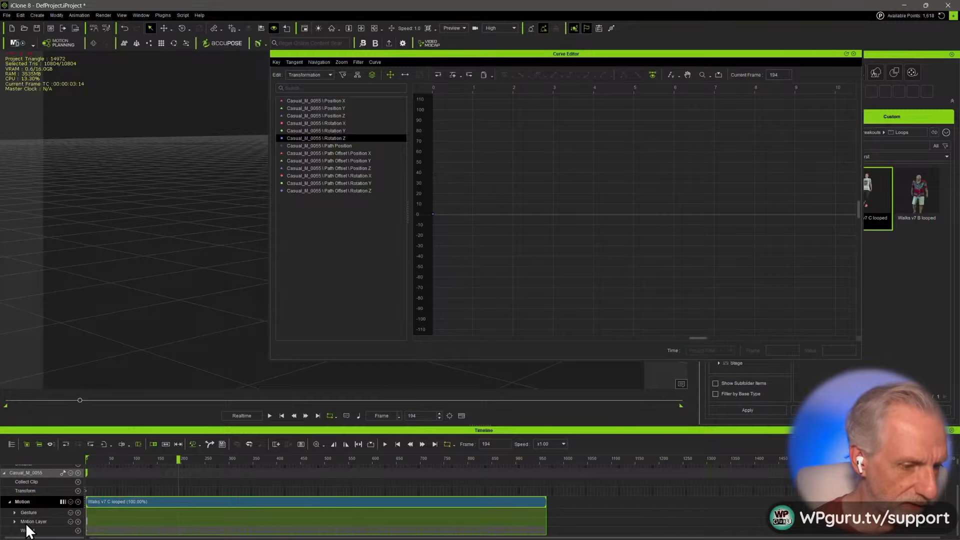
pyautogui.click(14, 512)
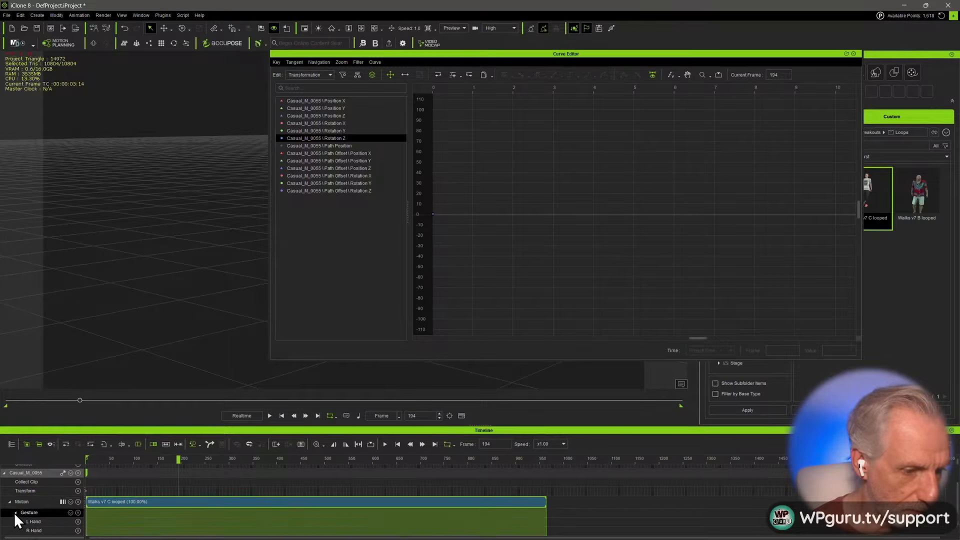
pyautogui.click(143, 500)
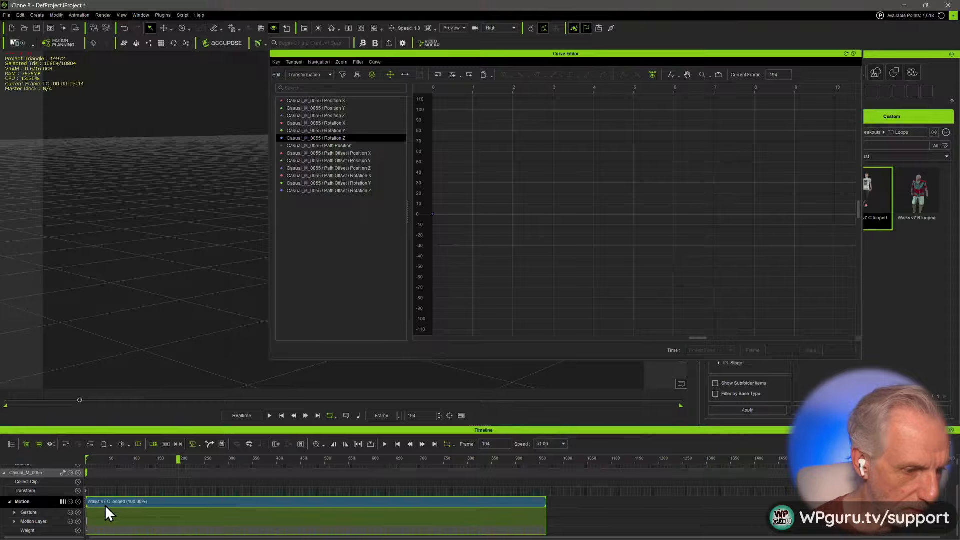
pyautogui.rightClick(134, 502)
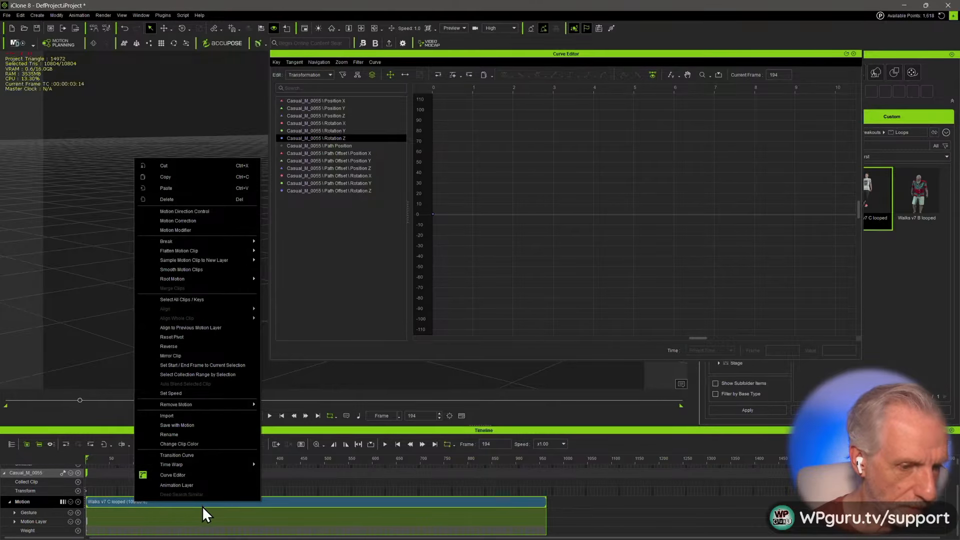
pyautogui.click(220, 476)
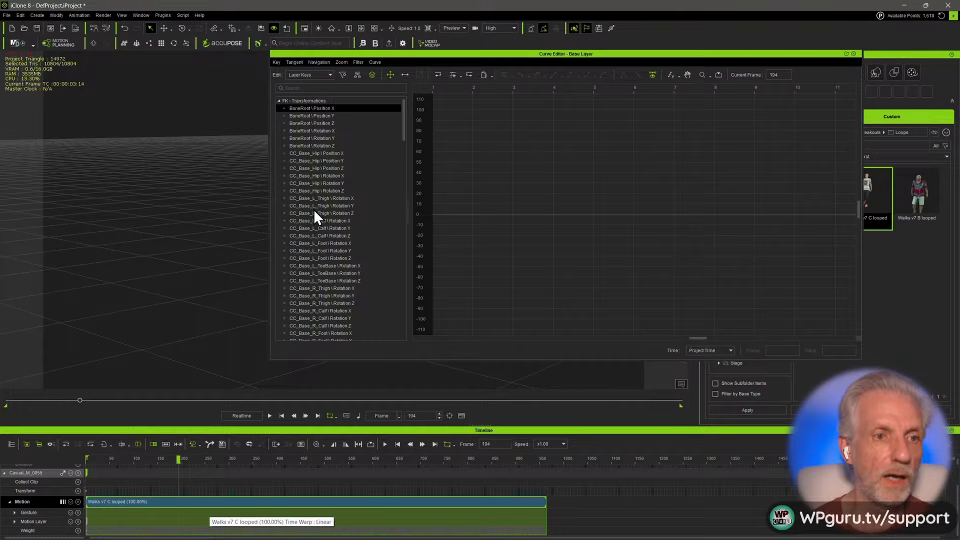
# - Examine the curves listed in the FK Transformations and IK Effectors groups of the base layer
pyautogui.scroll(-7, 380, 215)
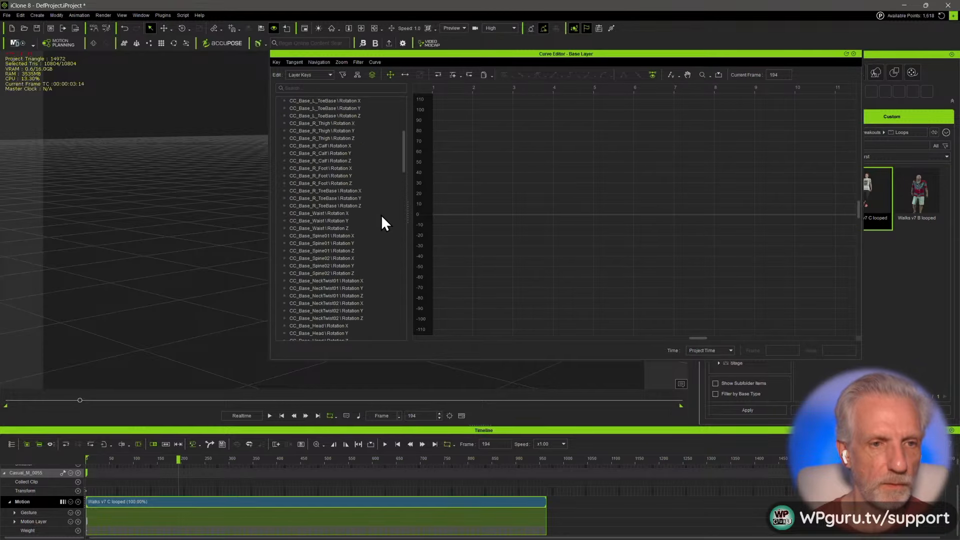
pyautogui.scroll(7, 382, 216)
pyautogui.click(278, 101)
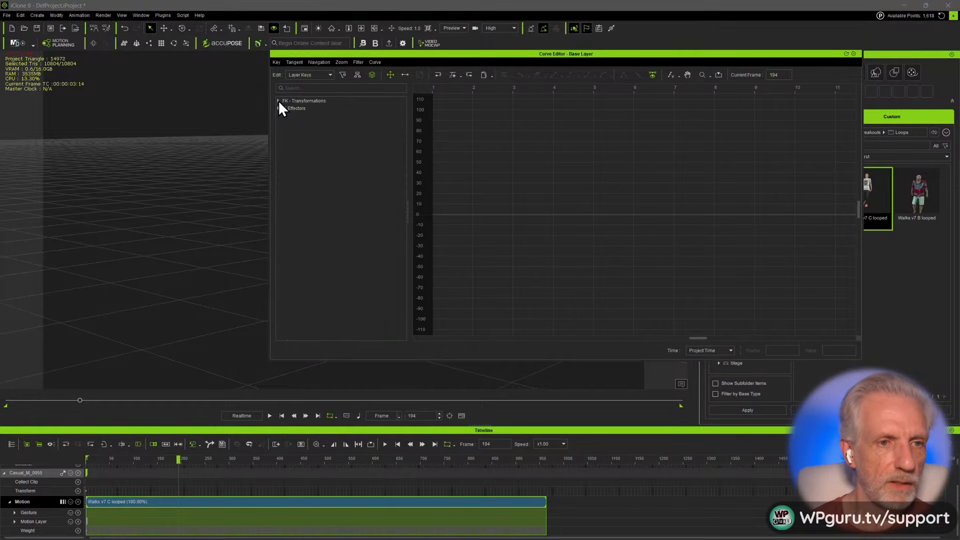
pyautogui.click(279, 109)
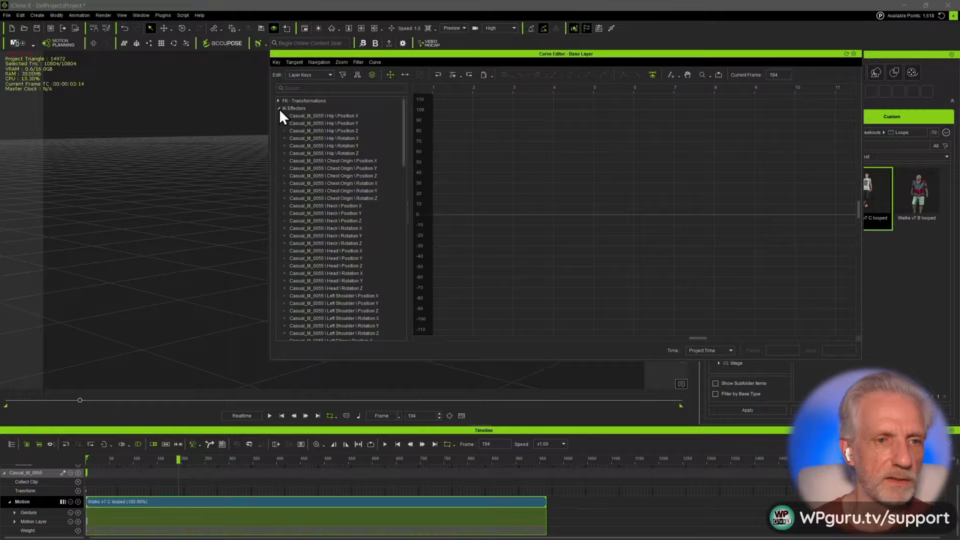
pyautogui.click(279, 108)
pyautogui.click(279, 101)
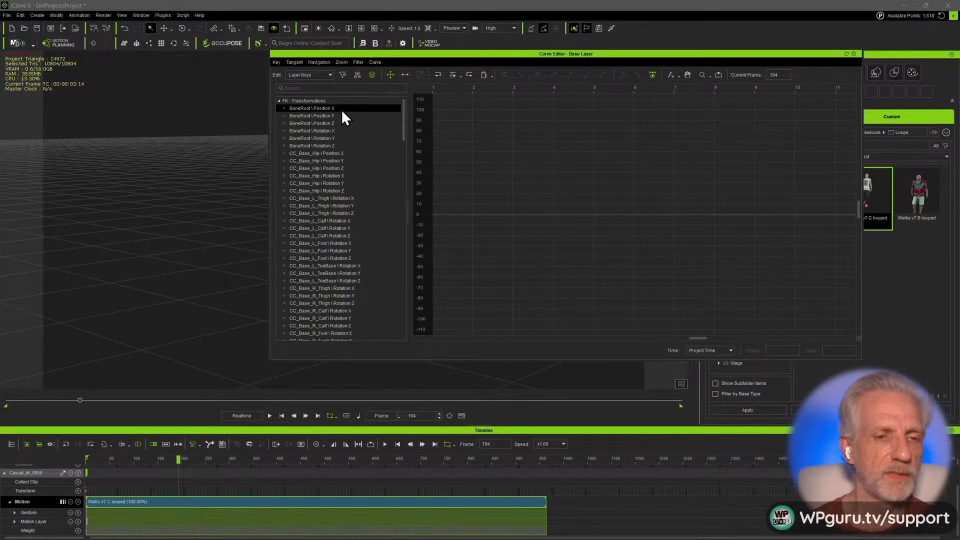
# - Select all FK transformation curves from BoneRoot Position X to CC_Base_R_Pinky3 Rotation Z and look for keys across a wider graph range
pyautogui.scroll(-15, 365, 161)
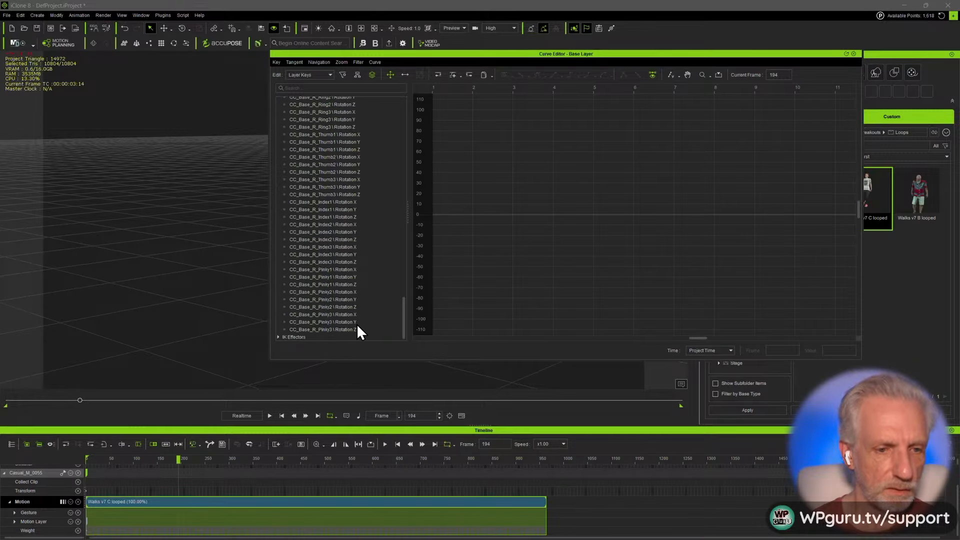
pyautogui.keyDown('shift'); pyautogui.click(362, 330); pyautogui.keyUp('shift')
pyautogui.scroll(-6, 569, 273)
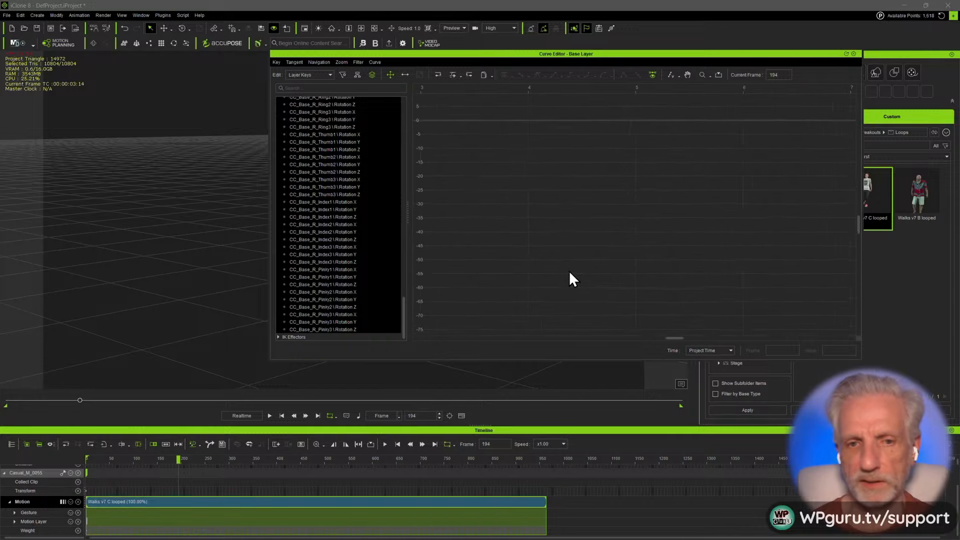
pyautogui.scroll(1, 570, 276)
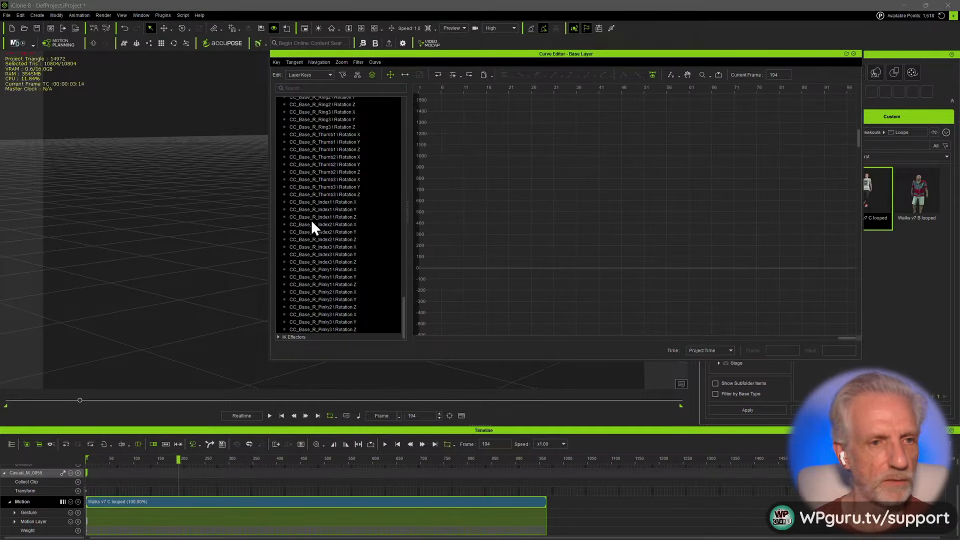
pyautogui.scroll(10, 330, 217)
pyautogui.scroll(10, 346, 219)
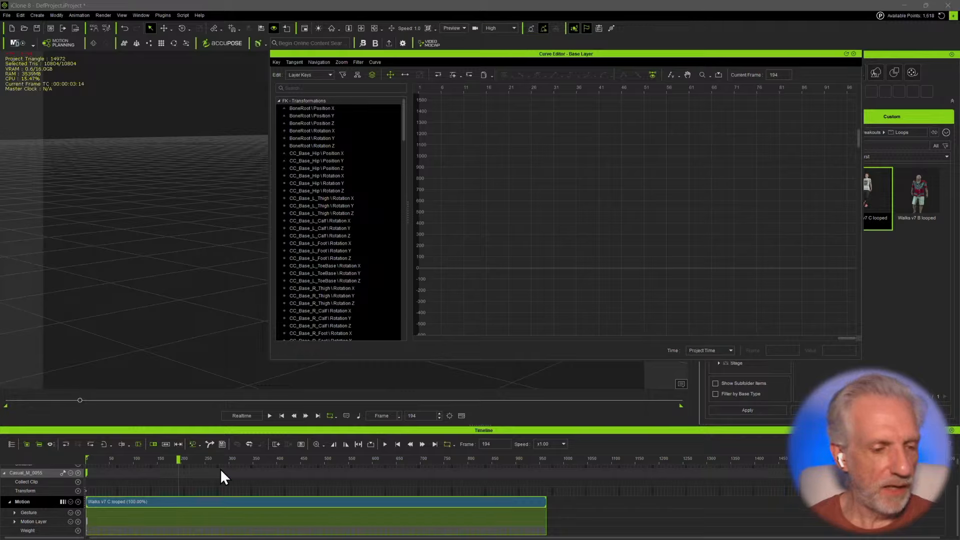
# - Reselect the Walks v7 C looped clip on the Motion track and enlarge the Timeline to show more tracks
pyautogui.click(221, 495)
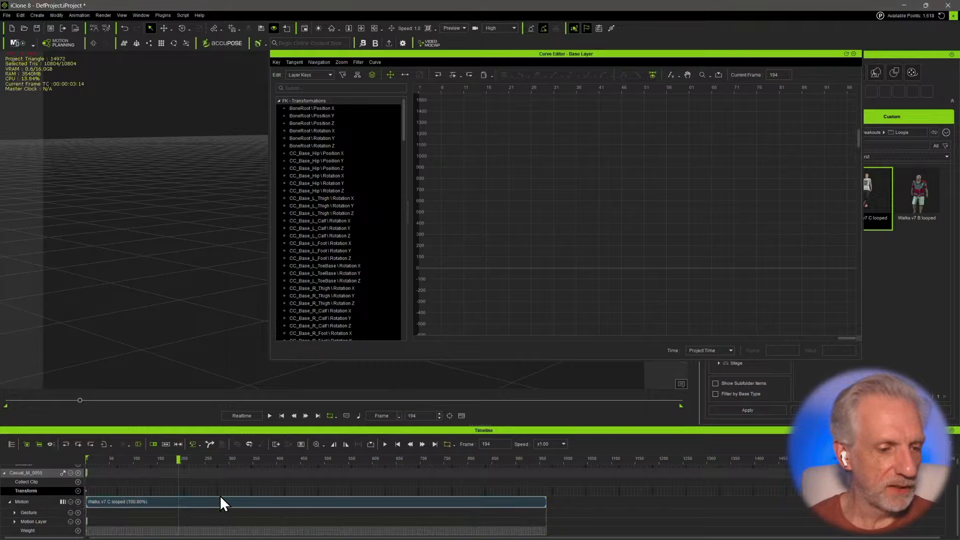
pyautogui.click(71, 501)
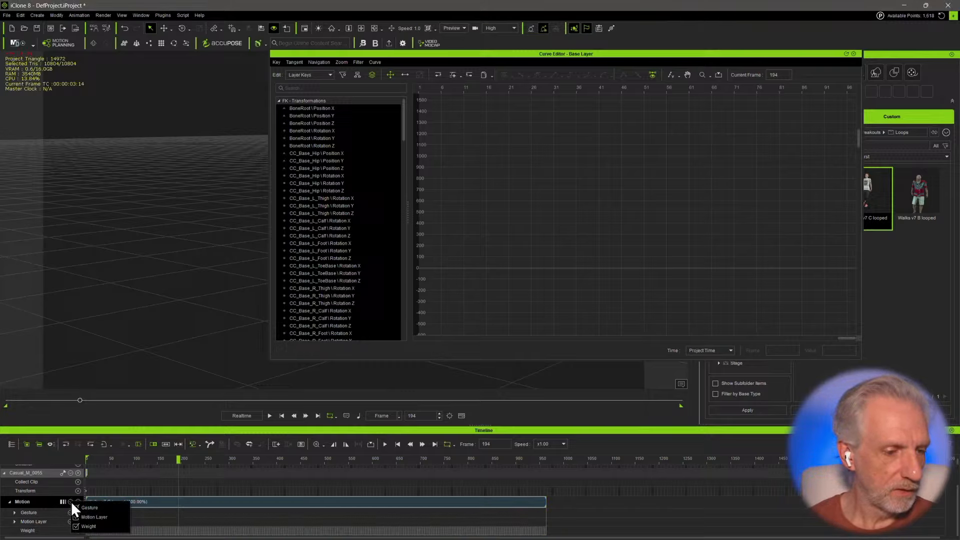
pyautogui.click(142, 502)
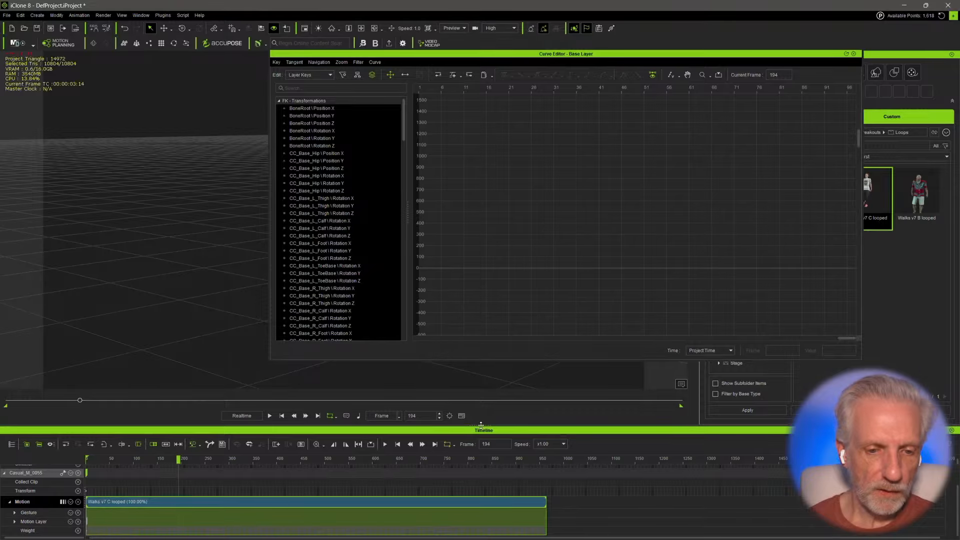
pyautogui.moveTo(475, 424); pyautogui.dragTo(475, 390)
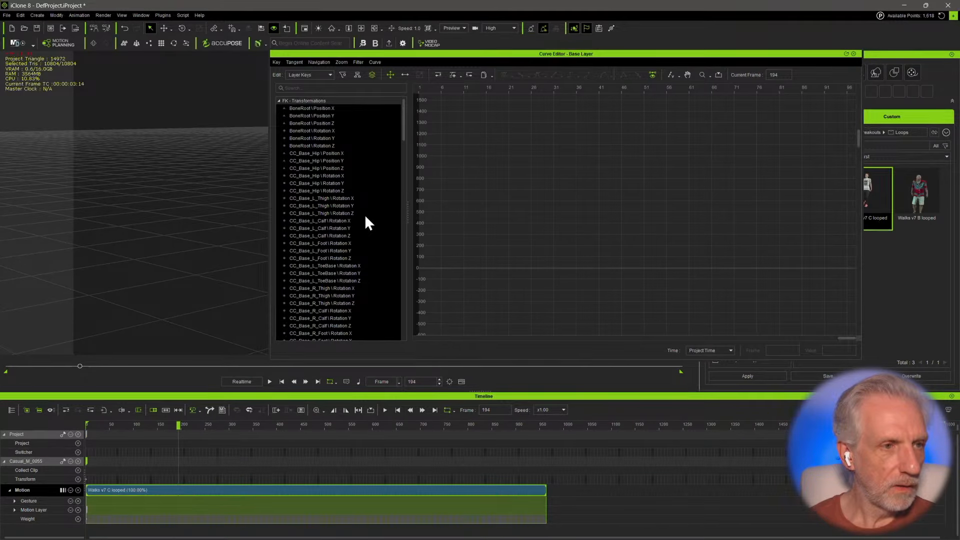
# - Move the Curve Editor clear of the content library and switch it to the character's Transformation curves
pyautogui.click(160, 15)
pyautogui.moveTo(140, 16)
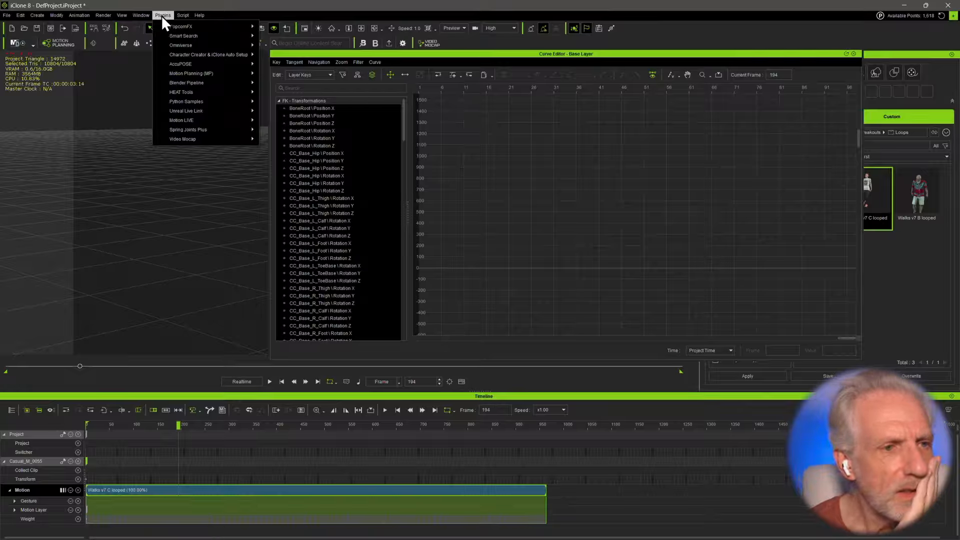
pyautogui.moveTo(629, 52); pyautogui.dragTo(539, 61)
pyautogui.click(235, 83)
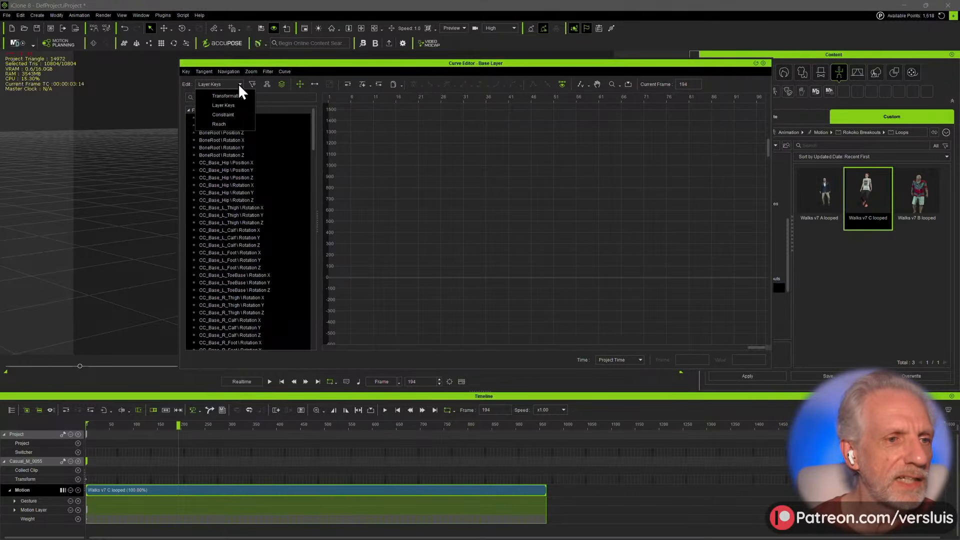
pyautogui.click(244, 95)
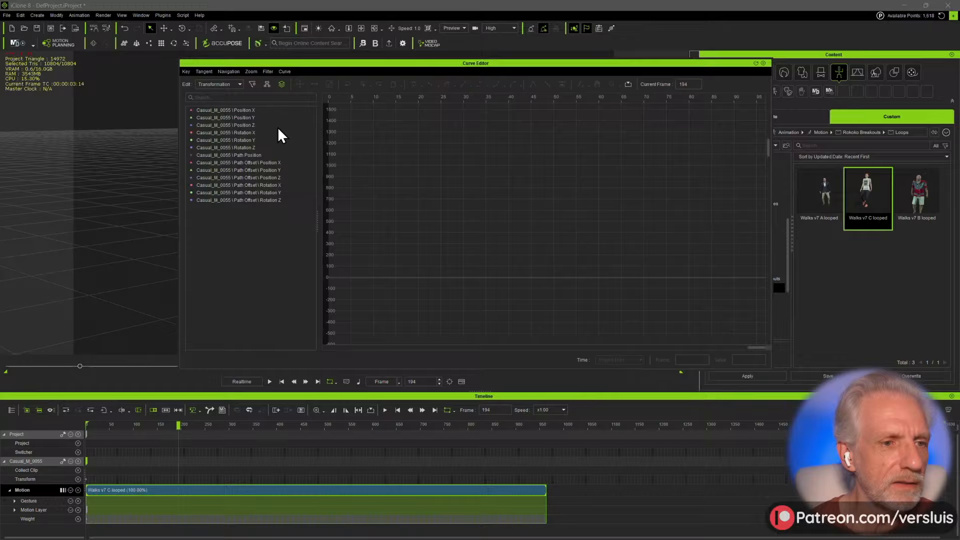
pyautogui.click(230, 83)
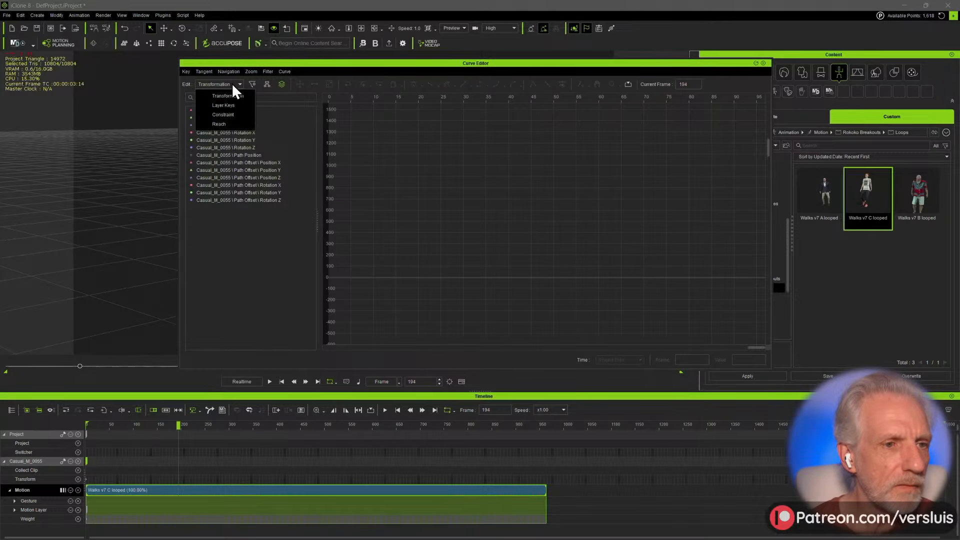
pyautogui.click(166, 488)
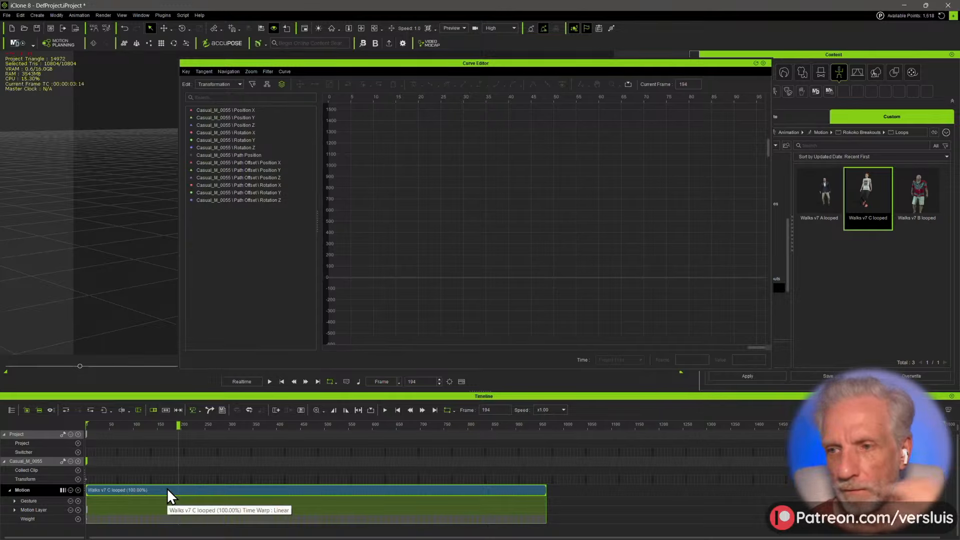
# - Check the curve filter options and select all transformation curves from Position X to Path Offset Rotation Z
pyautogui.click(268, 71)
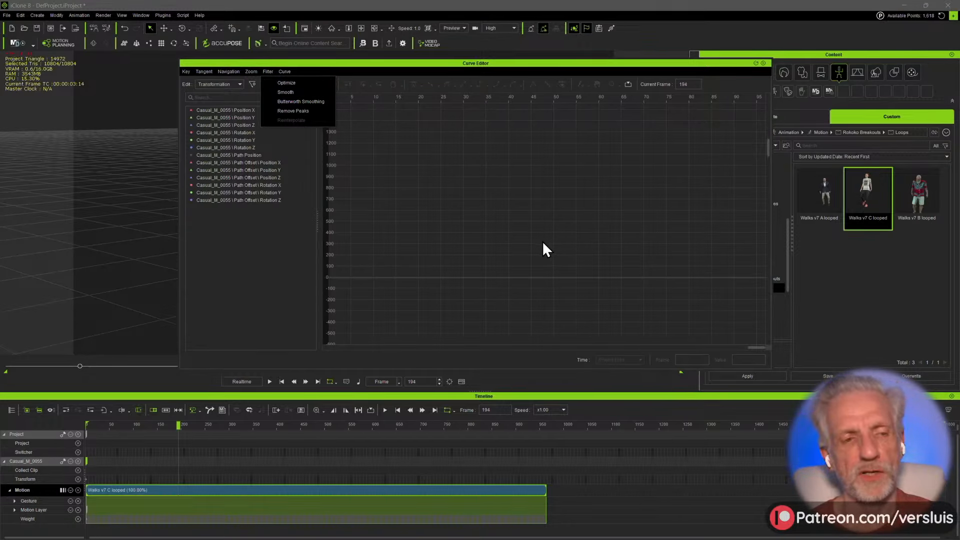
pyautogui.click(283, 212)
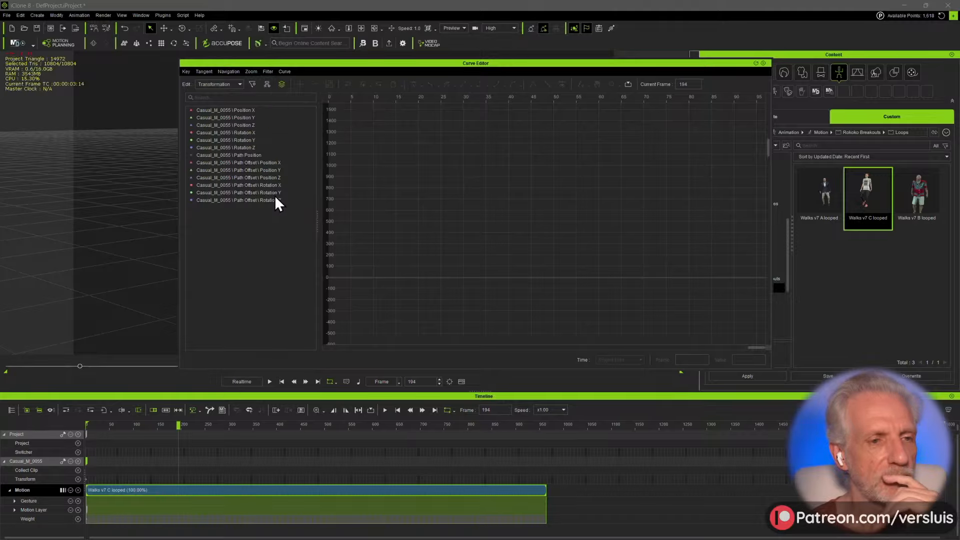
pyautogui.click(248, 110)
pyautogui.keyDown('shift'); pyautogui.click(271, 199); pyautogui.keyUp('shift')
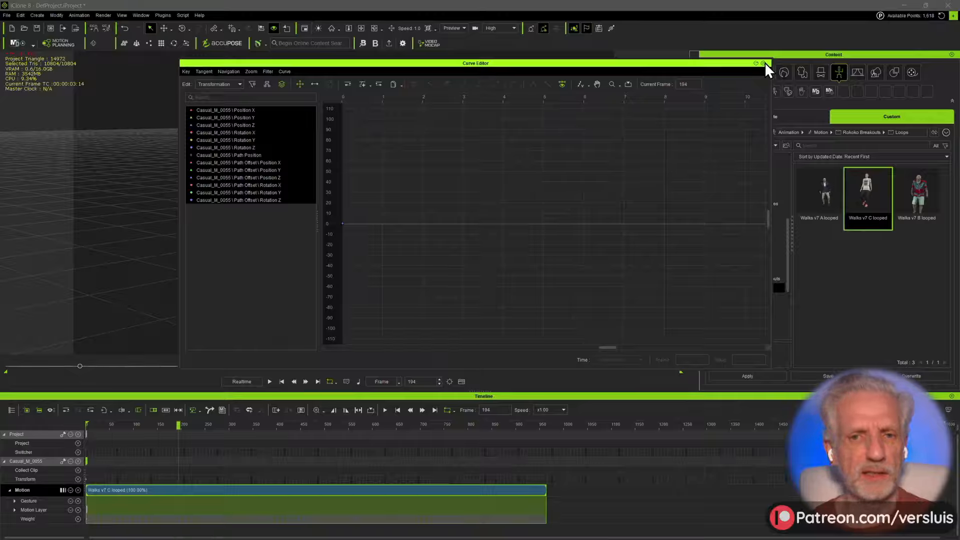
# - Review the commands available for the Walks v7 C looped clip and load its layer keys into the Curve Editor
pyautogui.rightClick(255, 490)
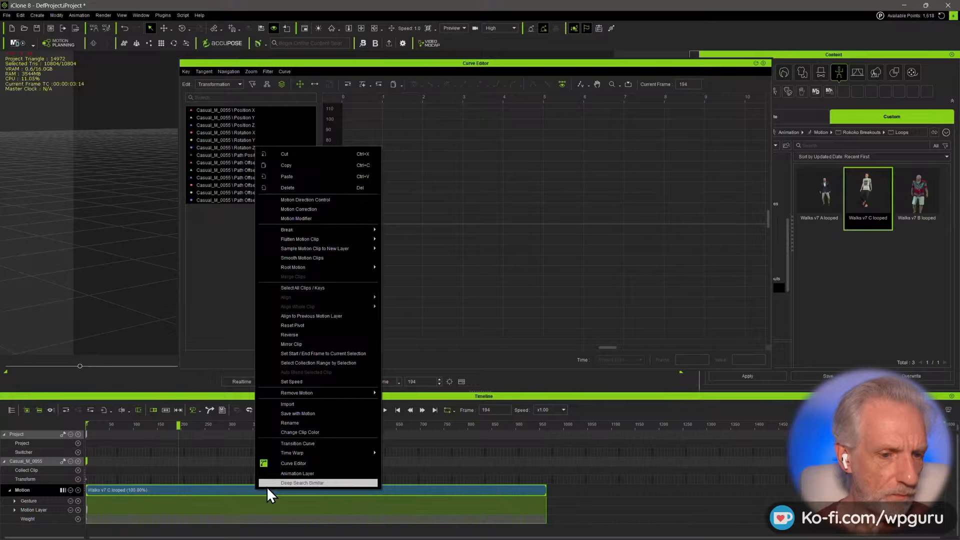
pyautogui.click(261, 491)
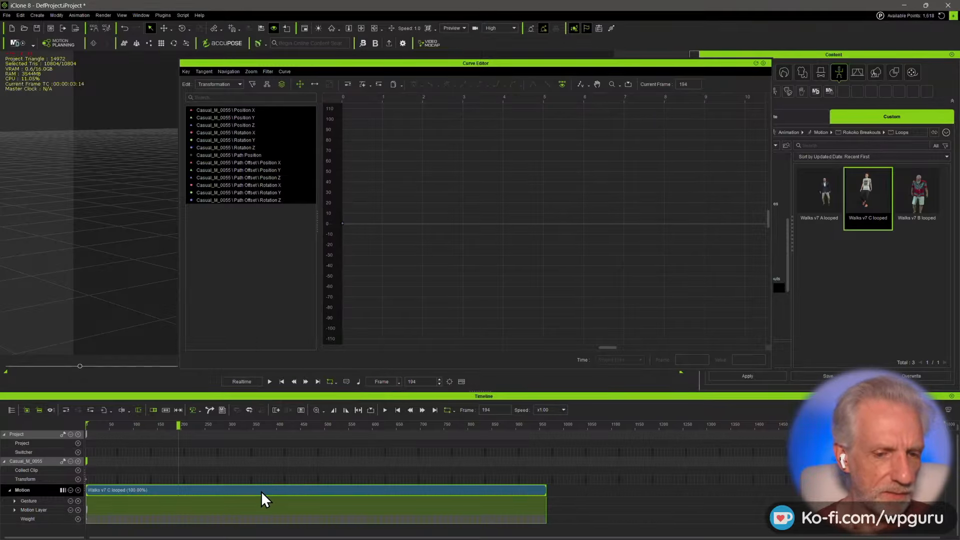
pyautogui.rightClick(261, 491)
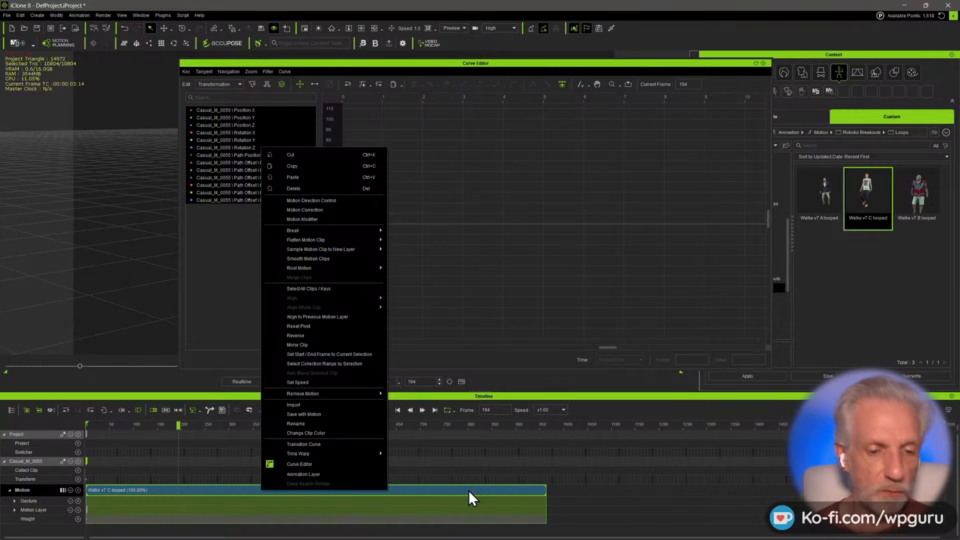
pyautogui.click(407, 487)
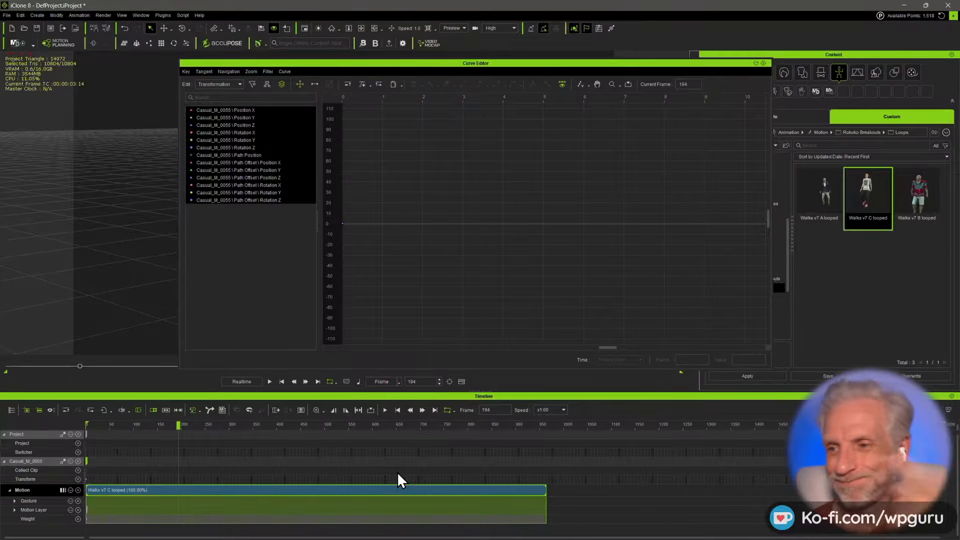
pyautogui.rightClick(385, 491)
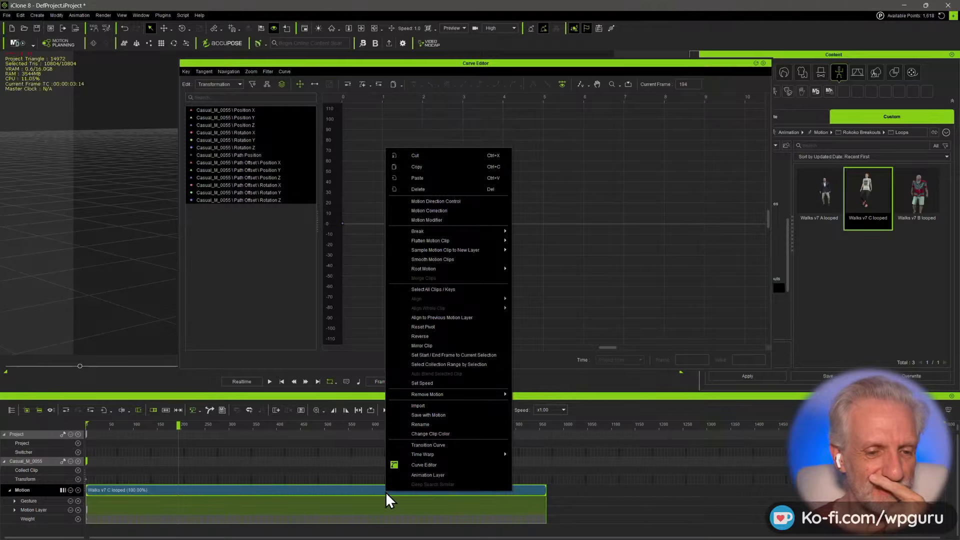
pyautogui.click(437, 469)
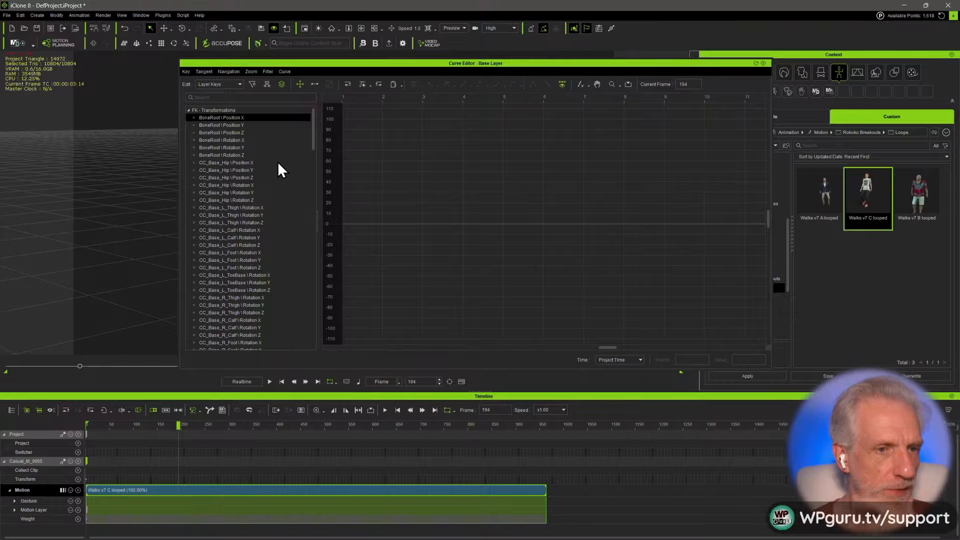
# - Look through the base layer's FK transformation curves down to CC_Base_R_Pinky3 Rotation Z and select all curves in the list
pyautogui.scroll(-1, 266, 130)
pyautogui.scroll(-20, 267, 128)
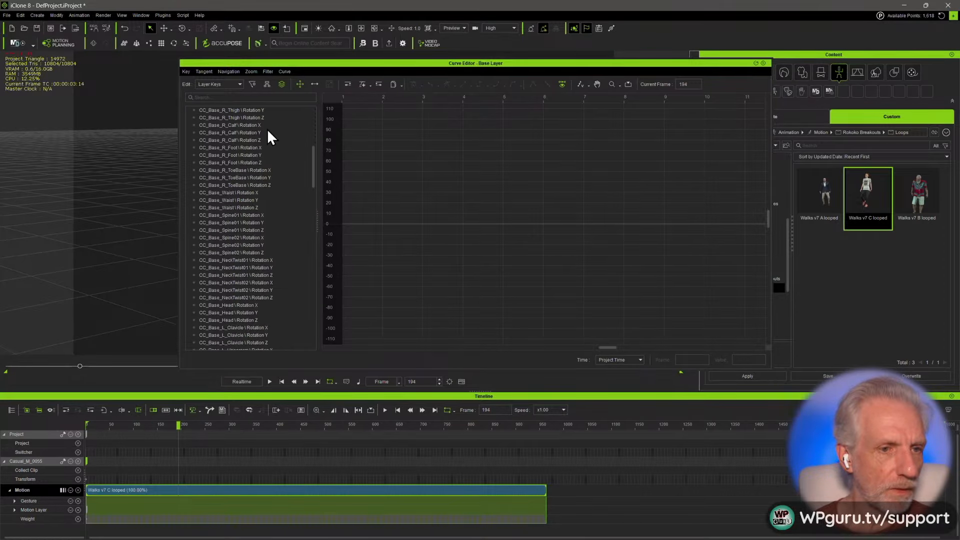
pyautogui.scroll(-15, 267, 128)
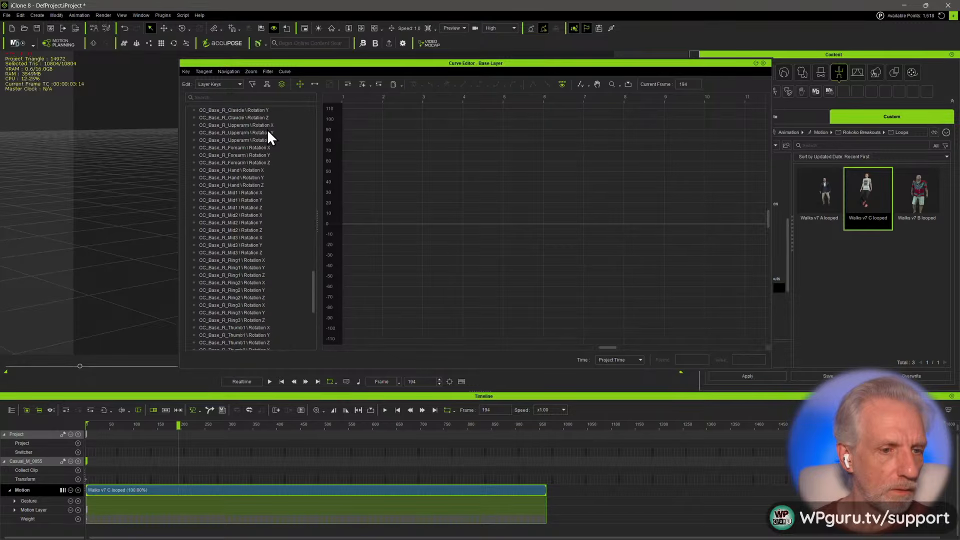
pyautogui.click(267, 339)
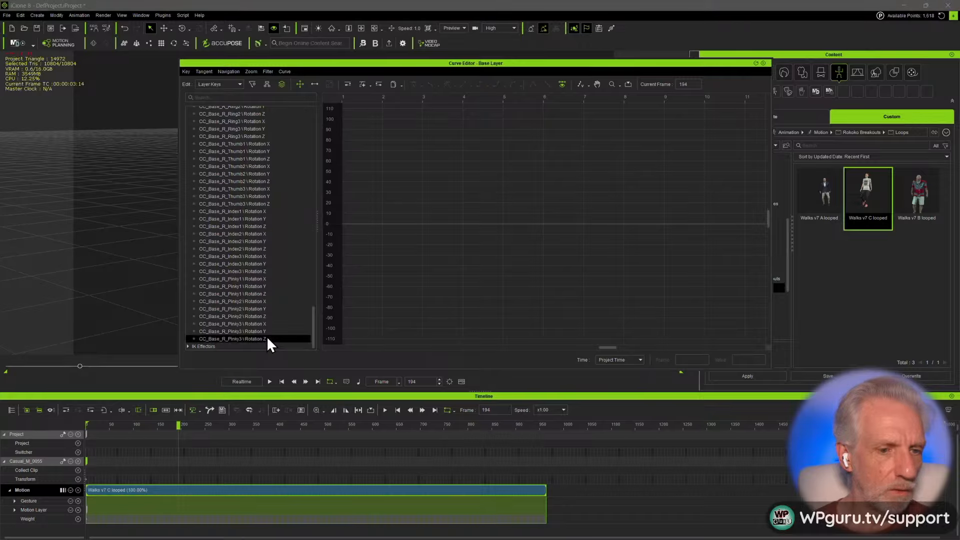
pyautogui.scroll(20, 269, 328)
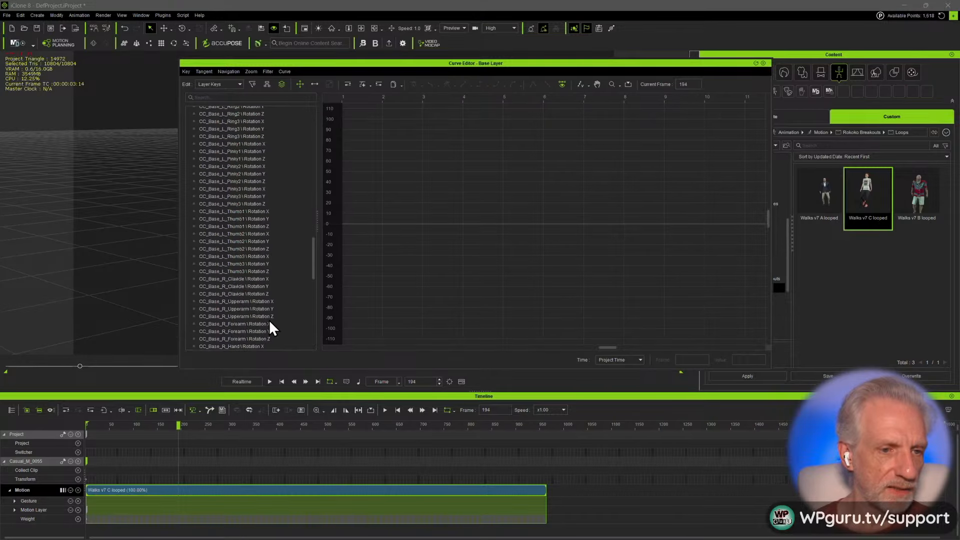
pyautogui.scroll(15, 270, 323)
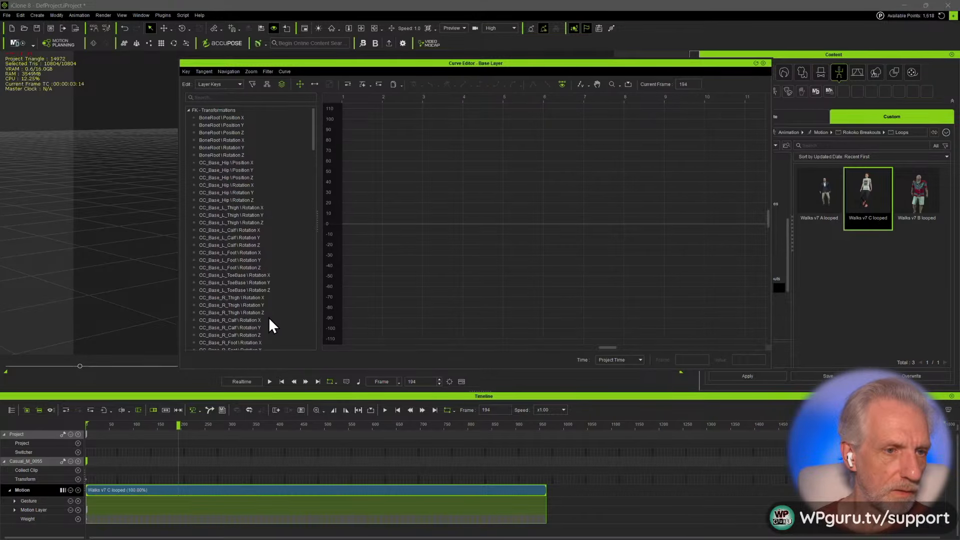
pyautogui.click(248, 109)
pyautogui.rightClick(250, 109)
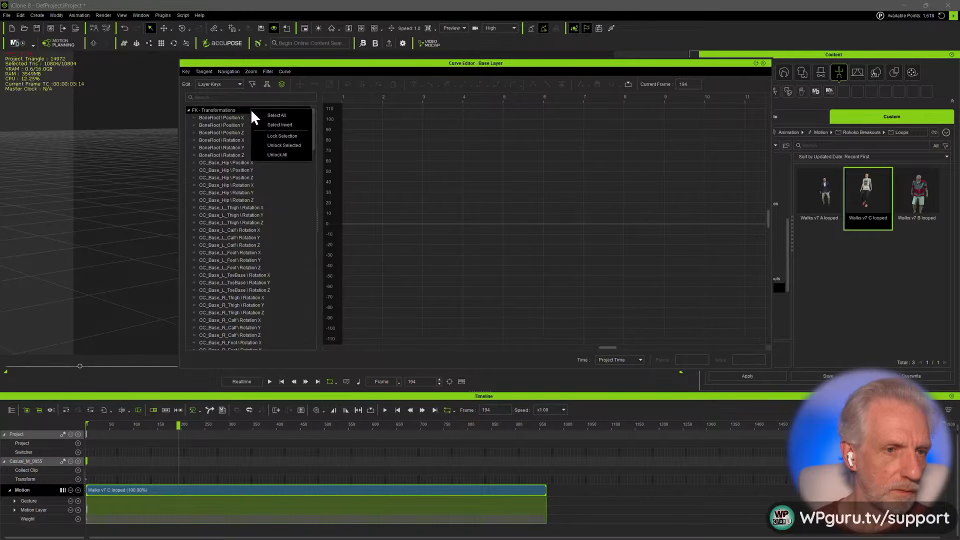
pyautogui.click(282, 116)
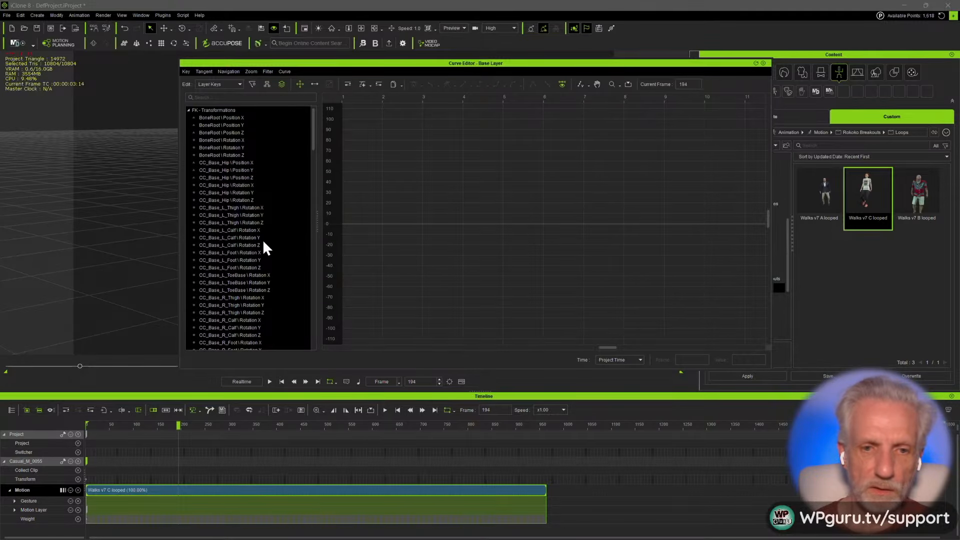
# - Look for keys of the selected curves using horizontal framing of the graph, and close the Curve Editor
pyautogui.scroll(-10, 434, 253)
pyautogui.scroll(10, 434, 254)
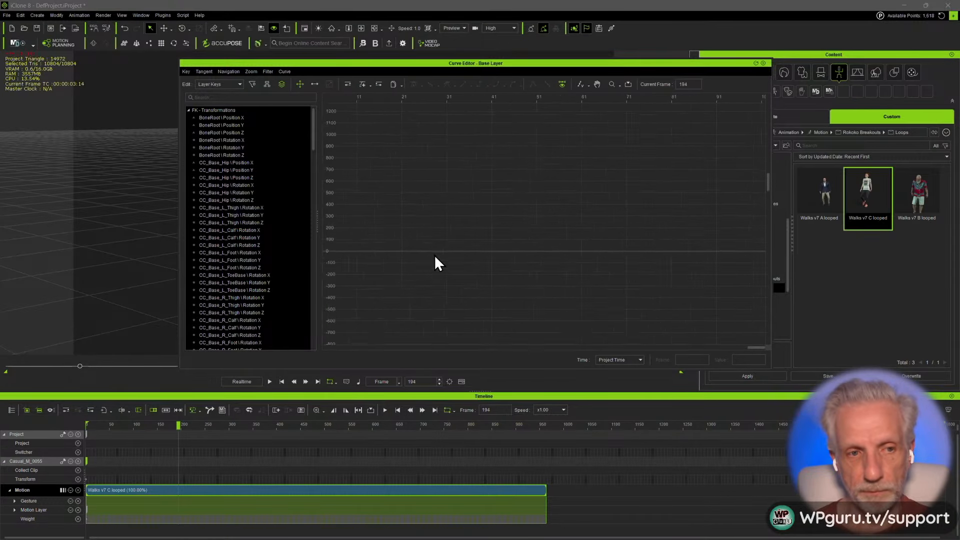
pyautogui.scroll(-5, 435, 258)
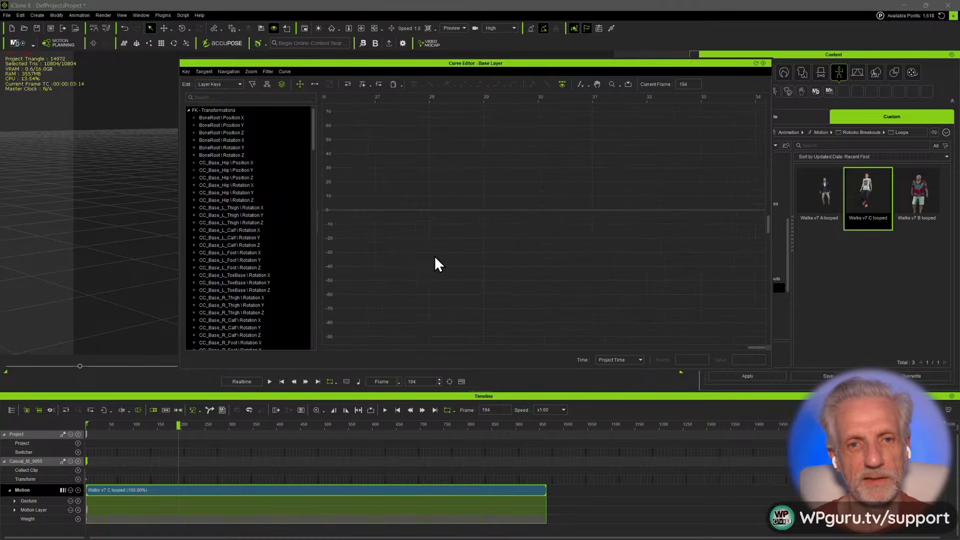
pyautogui.click(589, 85)
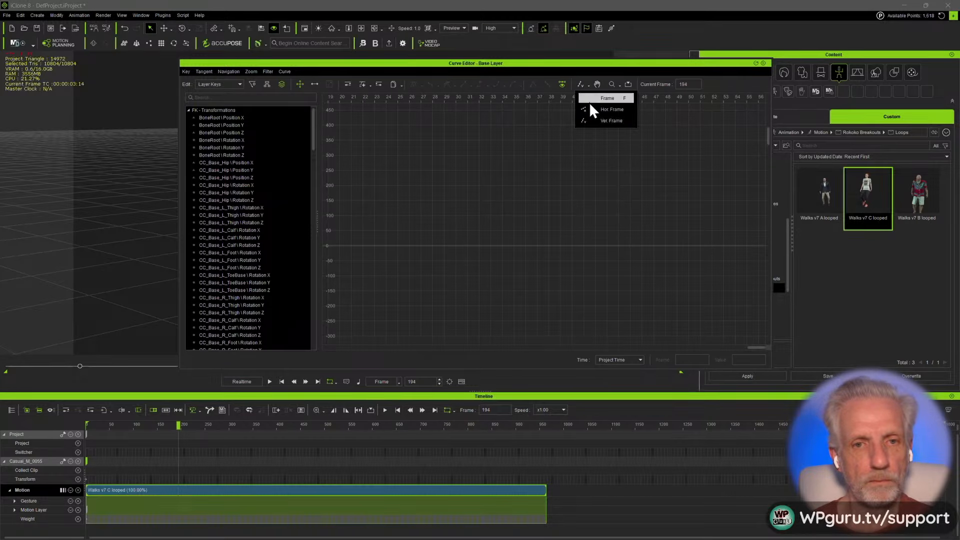
pyautogui.click(615, 106)
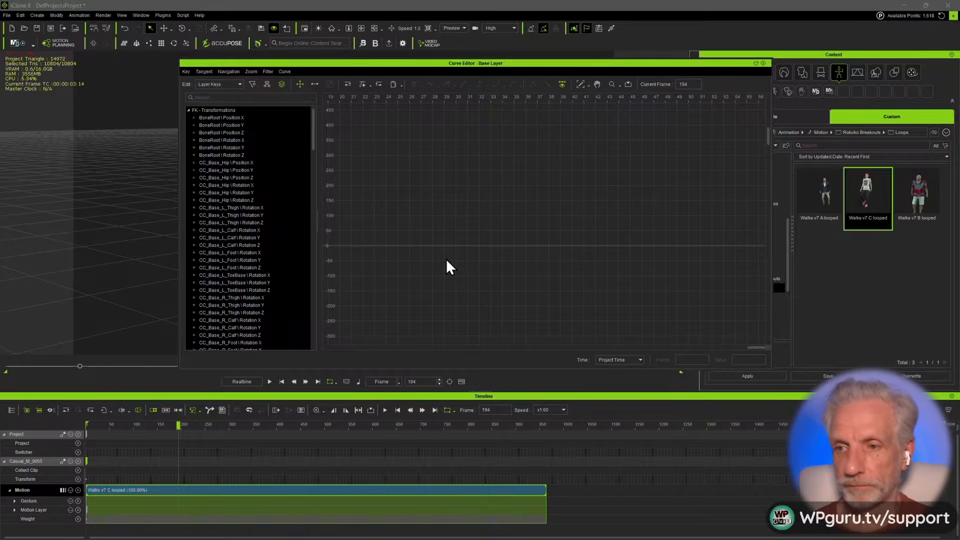
pyautogui.click(763, 63)
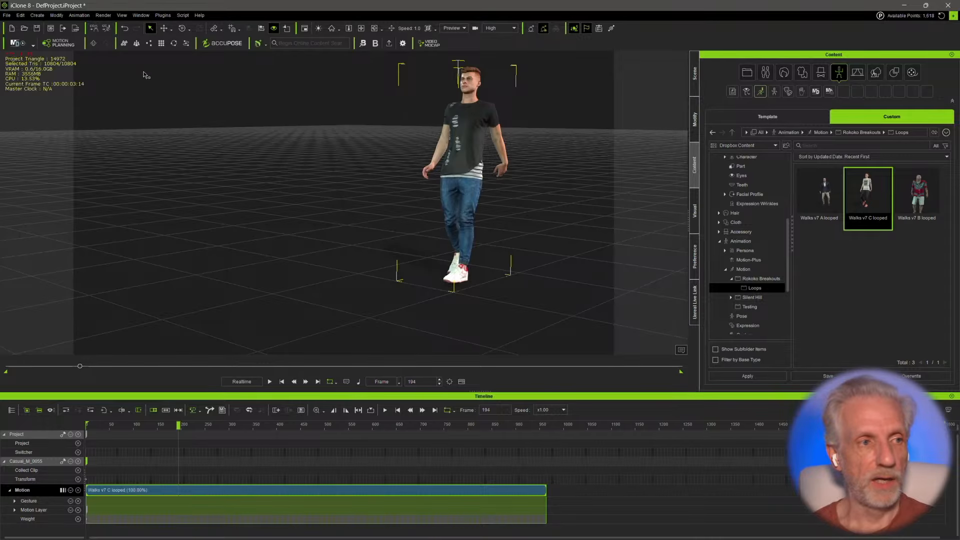
# - Start a new project without saving the current one
pyautogui.click(6, 16)
pyautogui.click(35, 25)
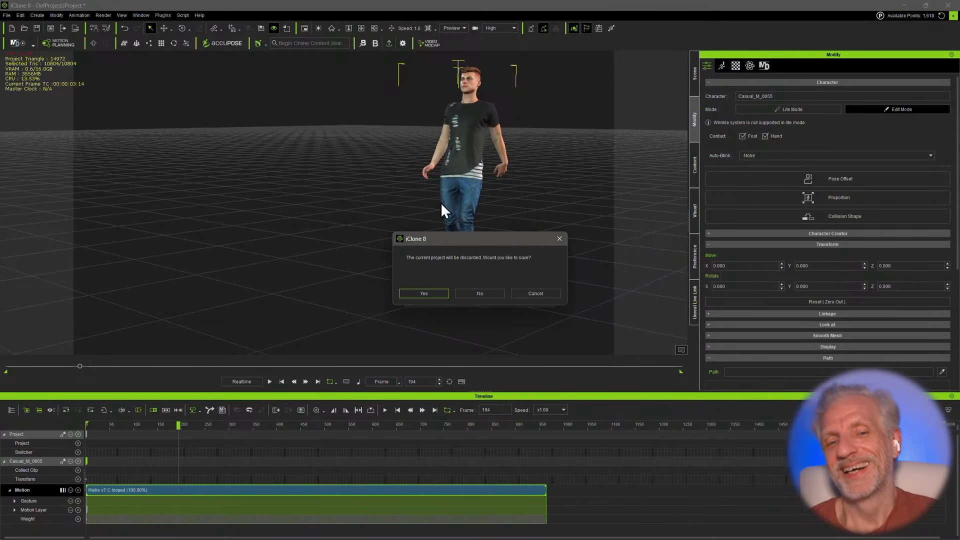
pyautogui.click(479, 293)
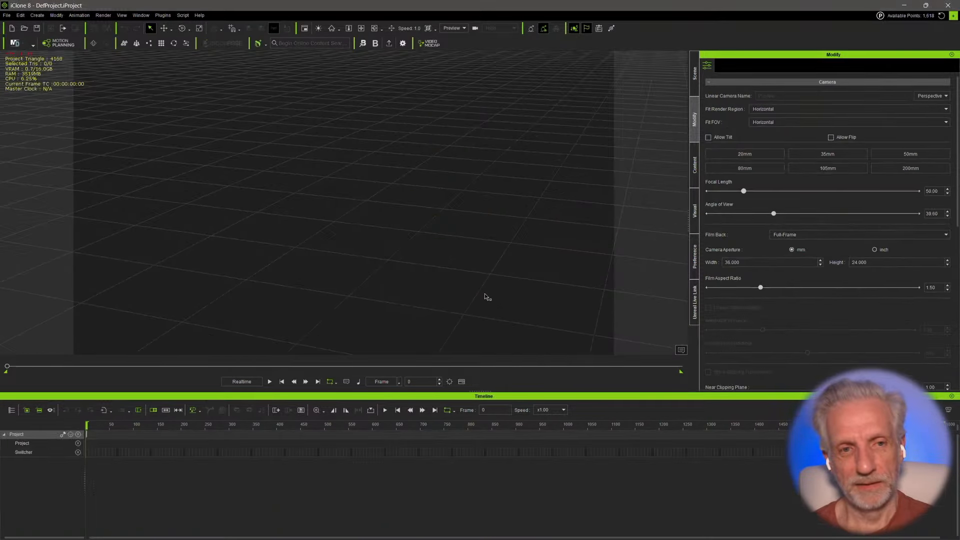
# - Show the Loops motions in the content library, shrink the Timeline and orbit the empty scene to a low view with the horizon visible
pyautogui.click(695, 178)
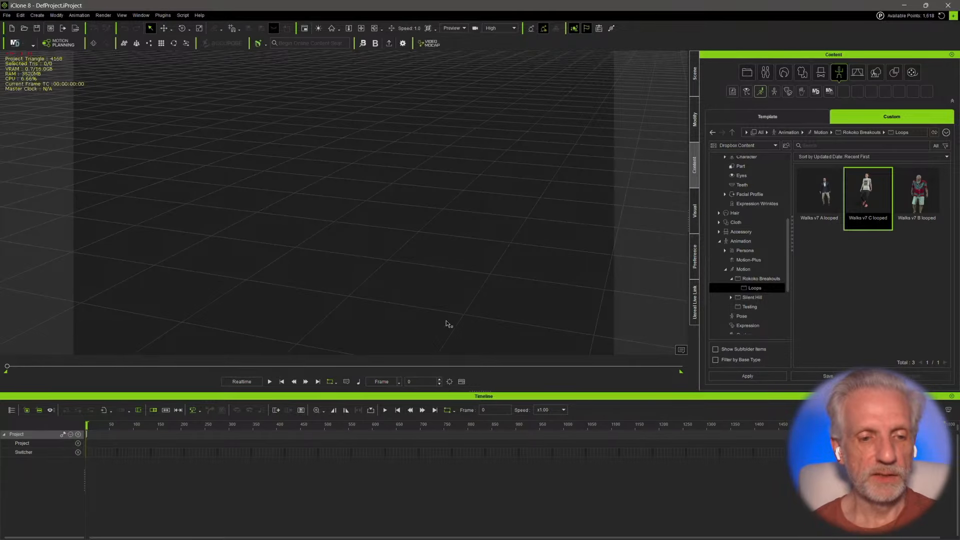
pyautogui.moveTo(456, 393); pyautogui.dragTo(485, 432)
pyautogui.keyDown('alt'); pyautogui.moveTo(505, 318); pyautogui.dragTo(499, 314, button='right'); pyautogui.keyUp('alt')
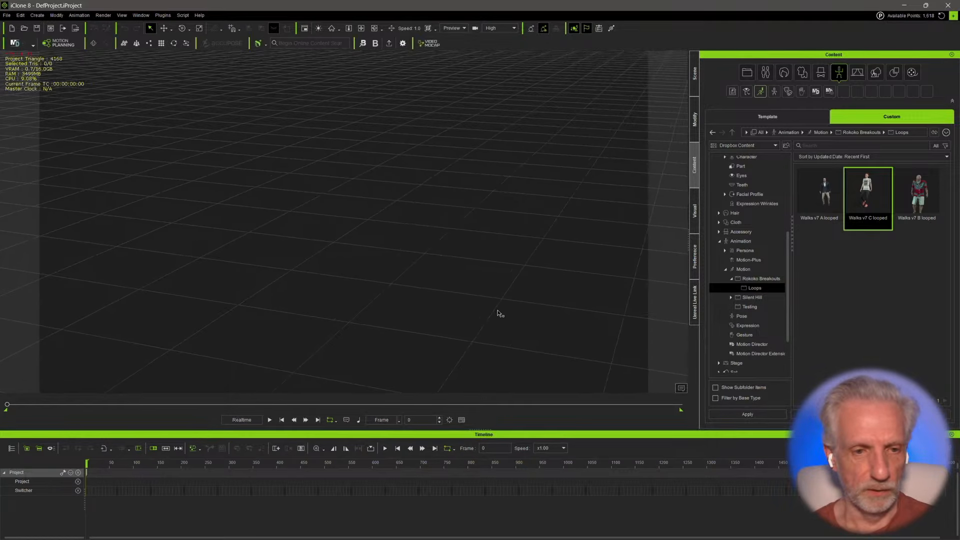
pyautogui.keyDown('alt'); pyautogui.moveTo(499, 314); pyautogui.dragTo(448, 285); pyautogui.keyUp('alt')
pyautogui.keyDown('alt'); pyautogui.moveTo(448, 285); pyautogui.dragTo(460, 276, button='middle'); pyautogui.keyUp('alt')
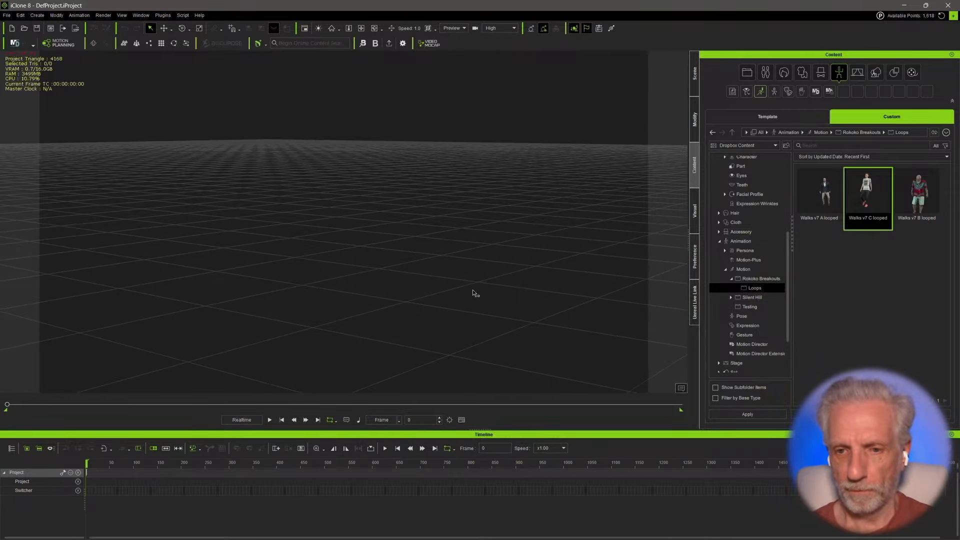
# - Browse the Modern People Sampler actor templates and add the Casual_F_0019 character to the empty scene
pyautogui.click(796, 115)
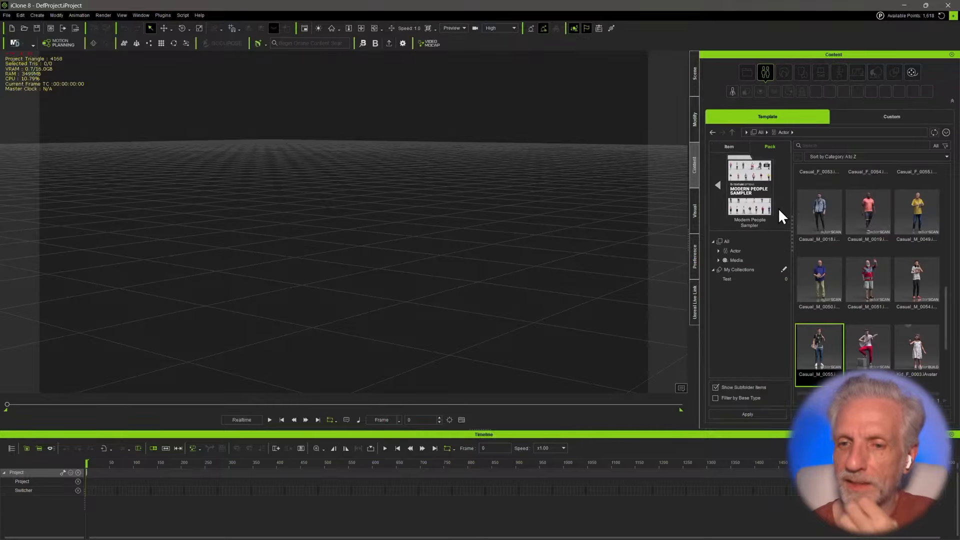
pyautogui.scroll(-3, 923, 284)
pyautogui.scroll(-2, 922, 284)
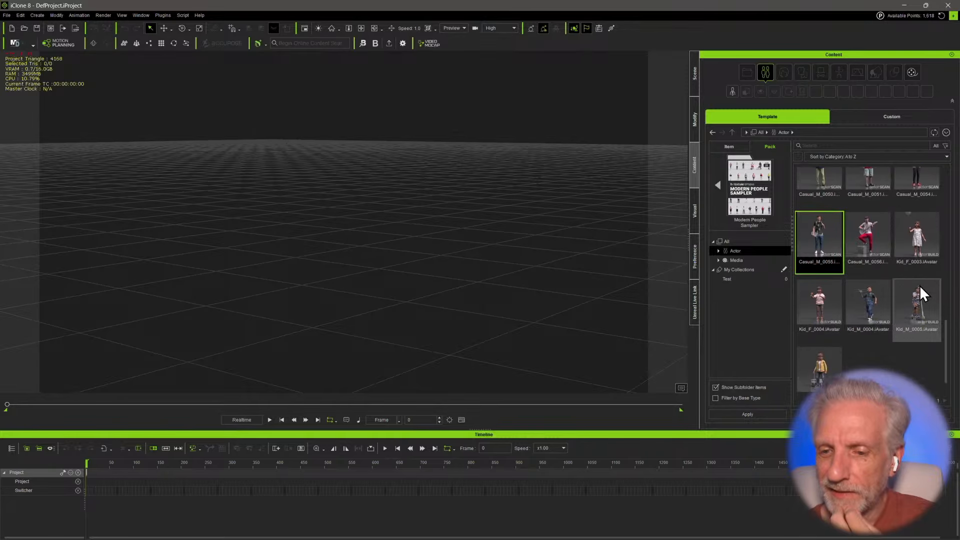
pyautogui.scroll(5, 919, 285)
pyautogui.scroll(2, 919, 286)
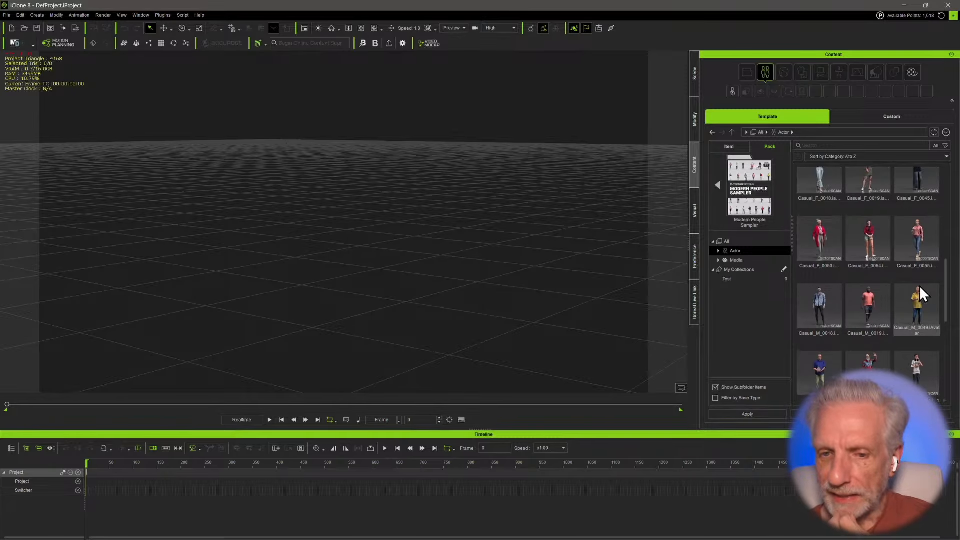
pyautogui.scroll(2, 859, 272)
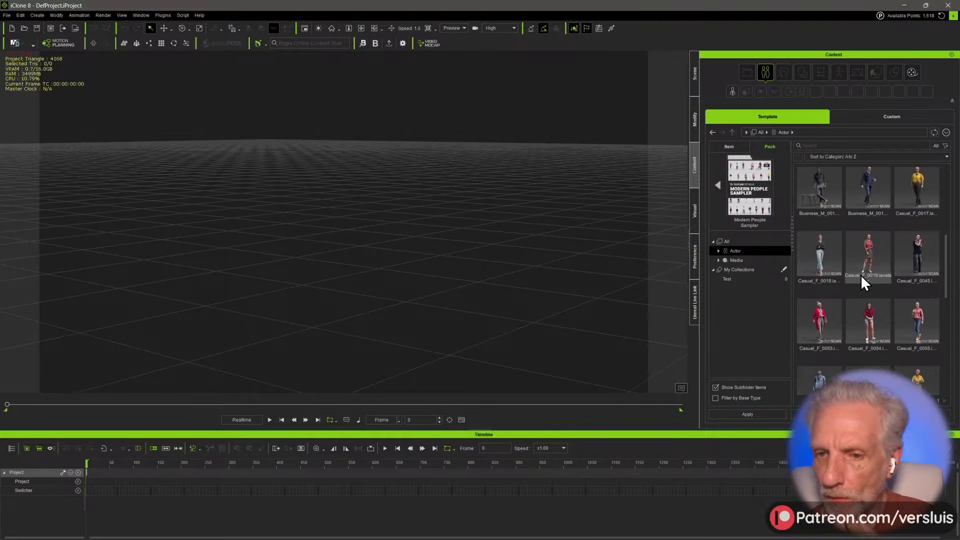
pyautogui.click(880, 281)
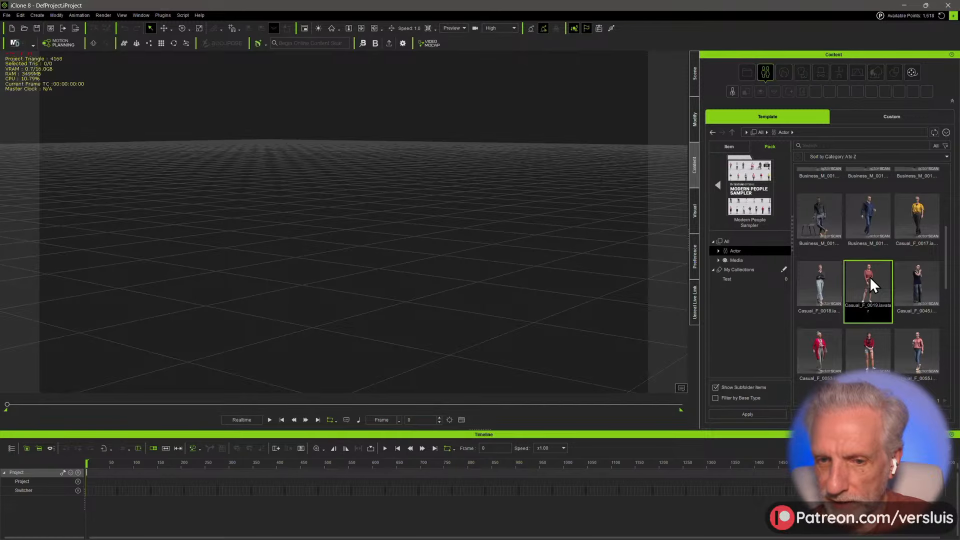
pyautogui.doubleClick(868, 290)
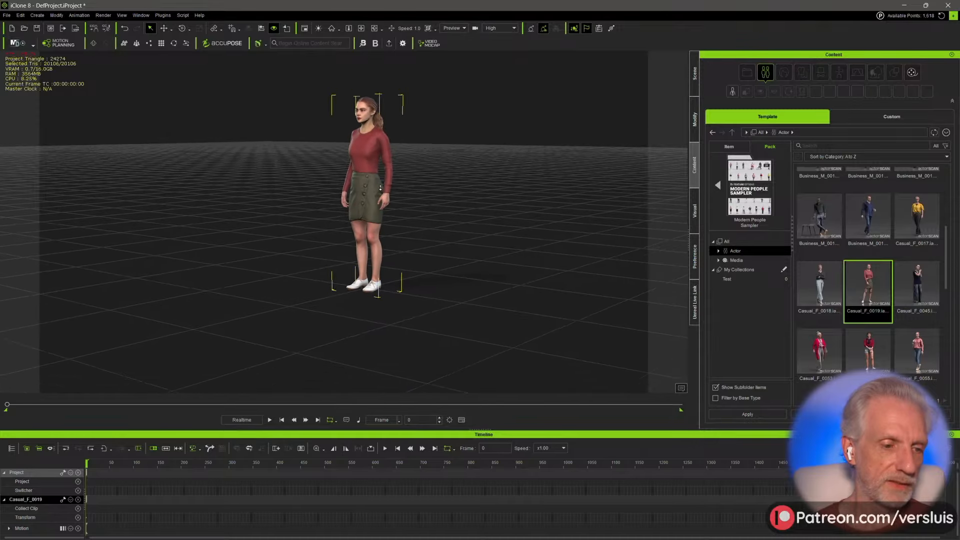
pyautogui.moveTo(321, 190)
pyautogui.mouseDown(button='middle')
pyautogui.moveTo(351, 200)
pyautogui.moveTo(262, 191)
pyautogui.moveTo(331, 198)
pyautogui.mouseUp(button='middle')
pyautogui.scroll(2, 356, 198)
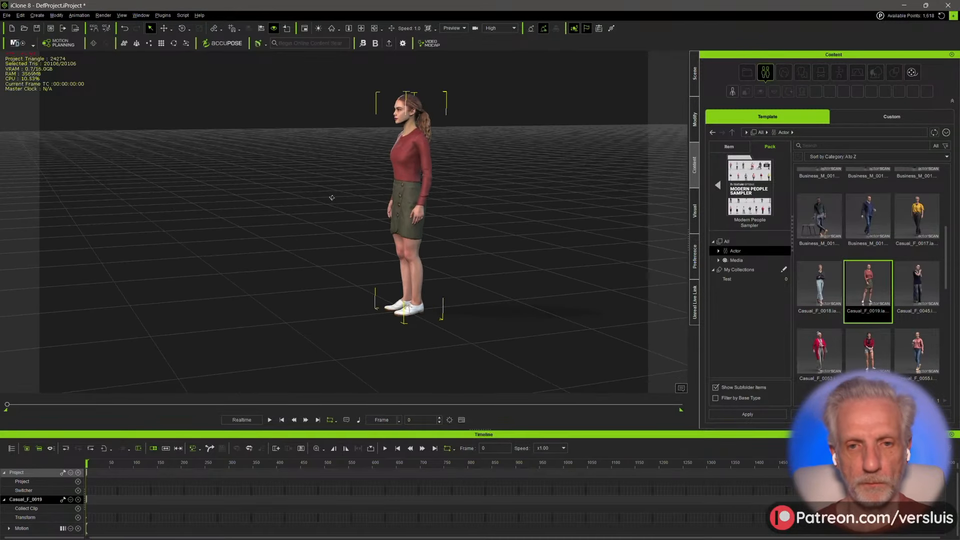
pyautogui.click(697, 131)
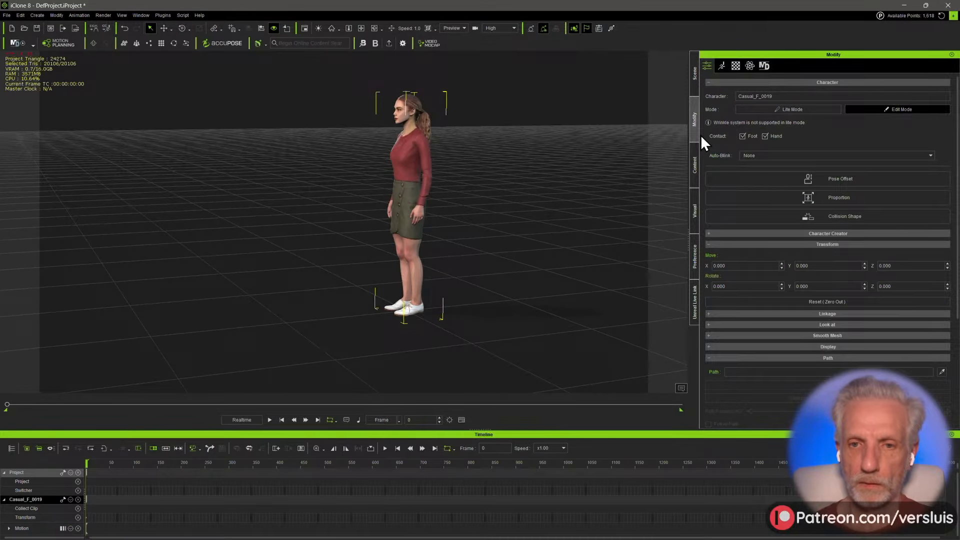
pyautogui.click(694, 80)
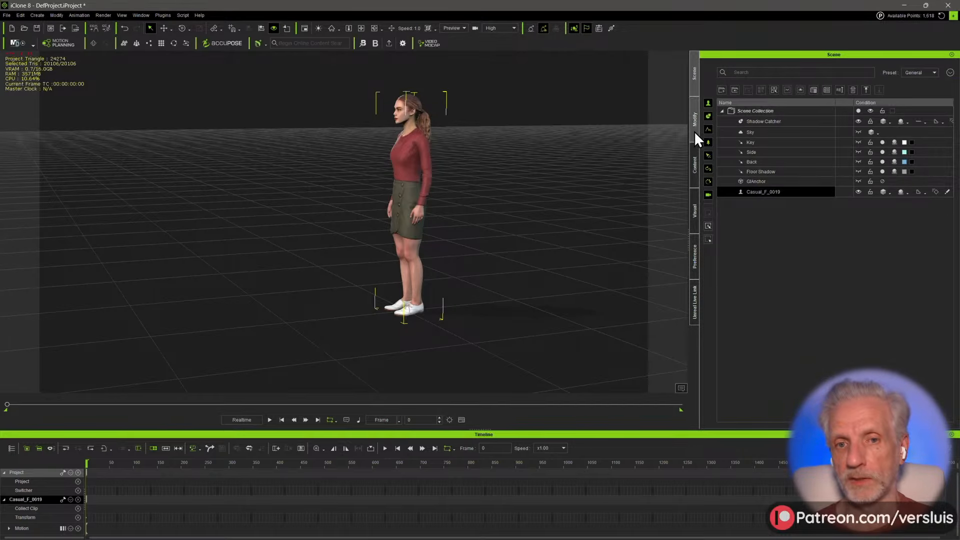
pyautogui.click(694, 131)
pyautogui.click(697, 165)
pyautogui.scroll(-3, 460, 202)
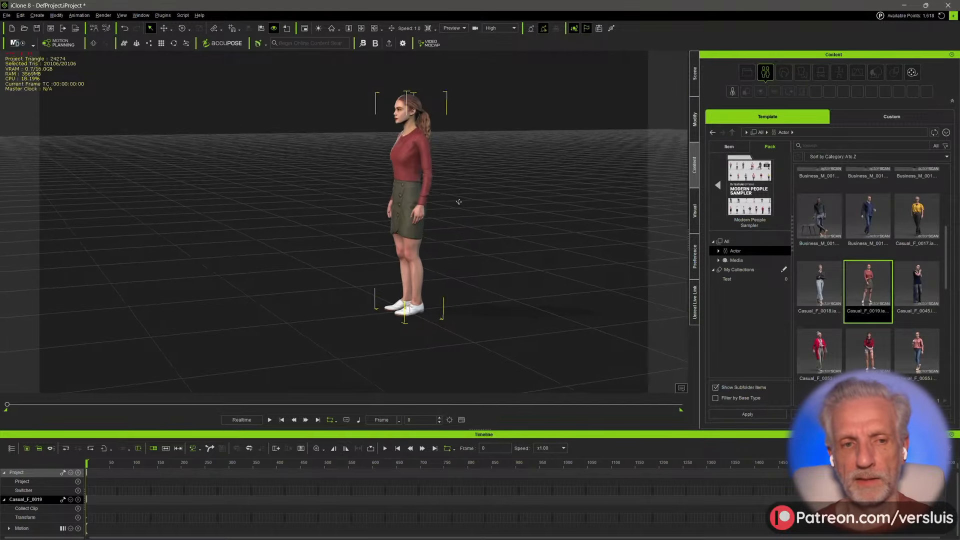
pyautogui.moveTo(460, 203); pyautogui.dragTo(523, 209, button='middle')
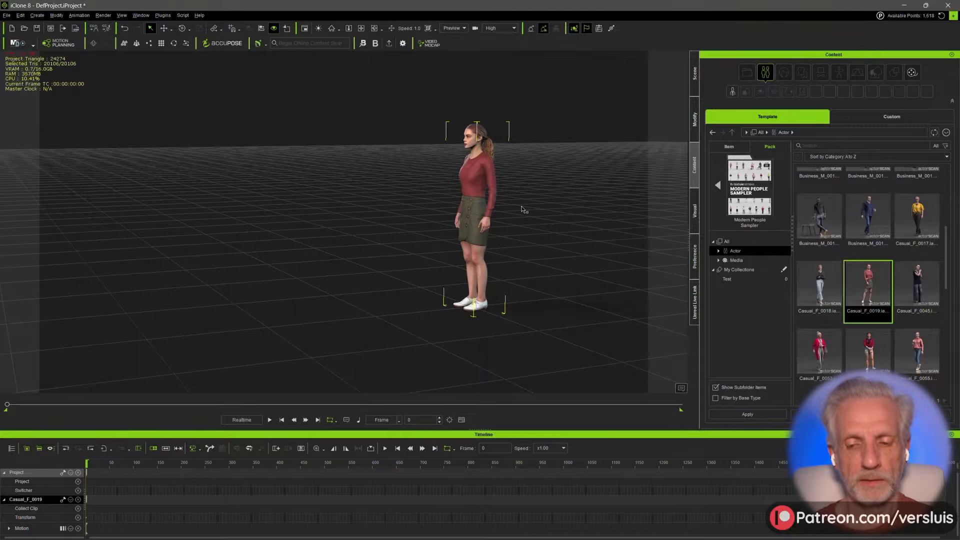
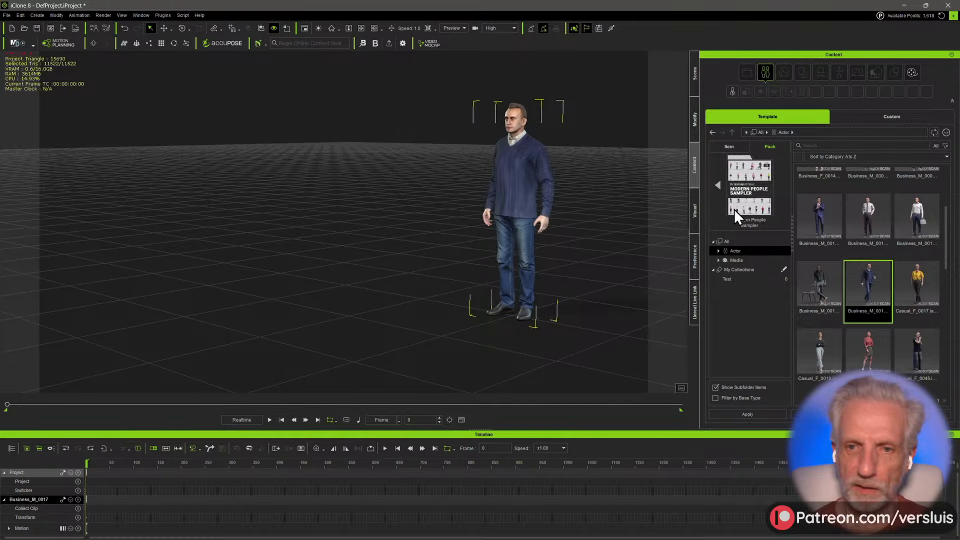
# - Apply the custom Walks v7 D motion from the Rokoko Breakouts folder to the Business_M_0017 character and play it back
pyautogui.click(851, 119)
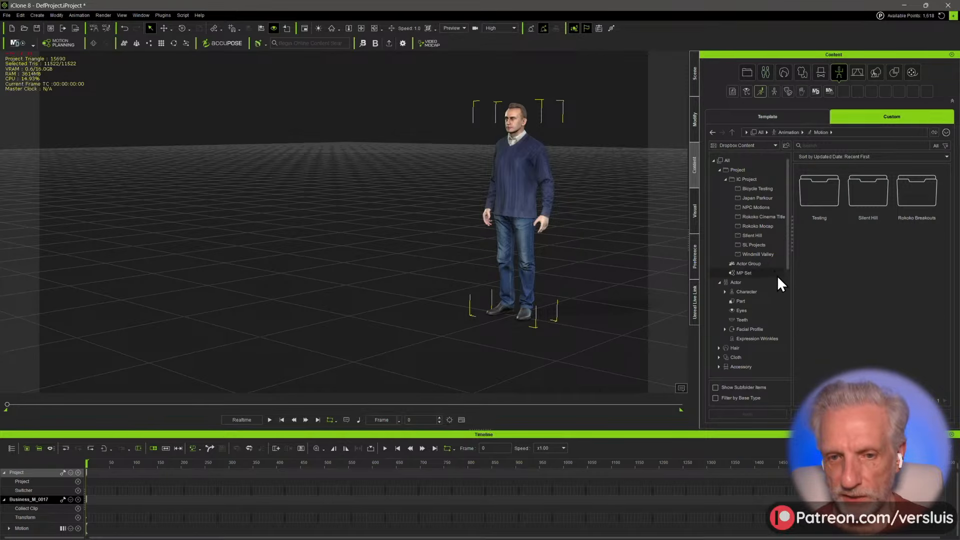
pyautogui.scroll(-5, 777, 284)
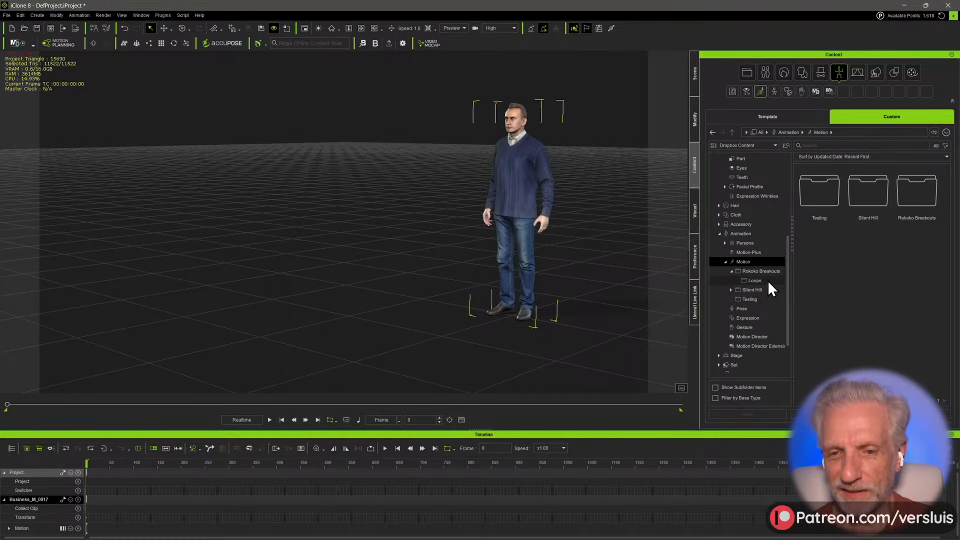
pyautogui.click(769, 271)
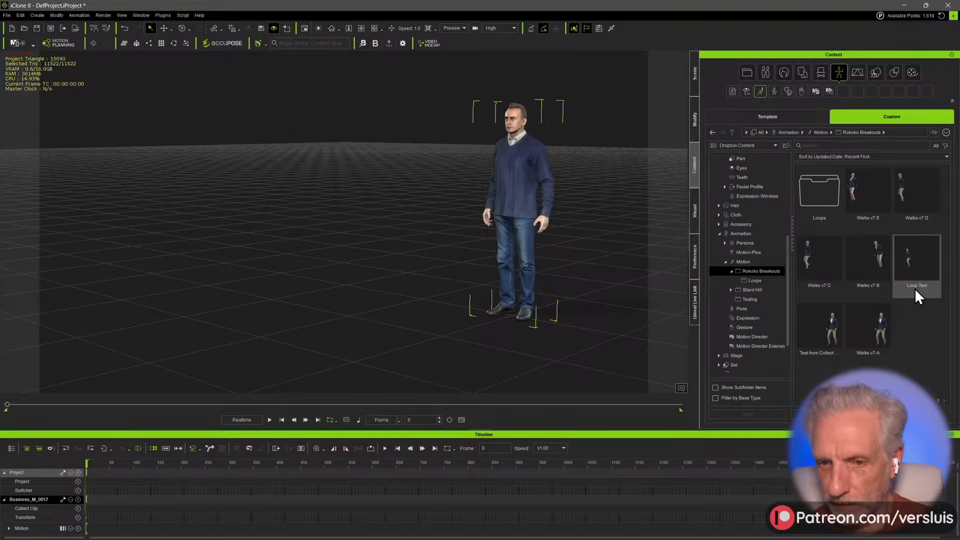
pyautogui.moveTo(549, 225); pyautogui.dragTo(521, 209)
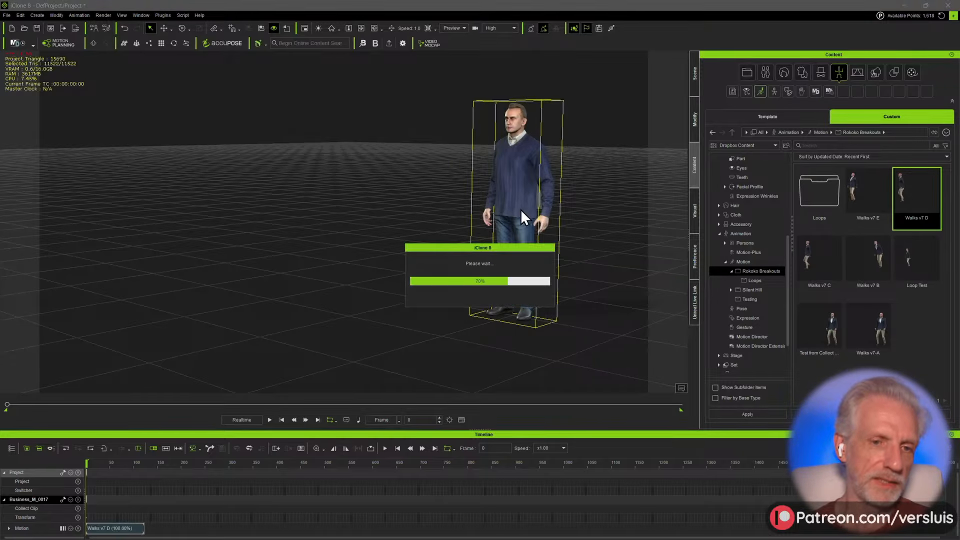
pyautogui.press('space')
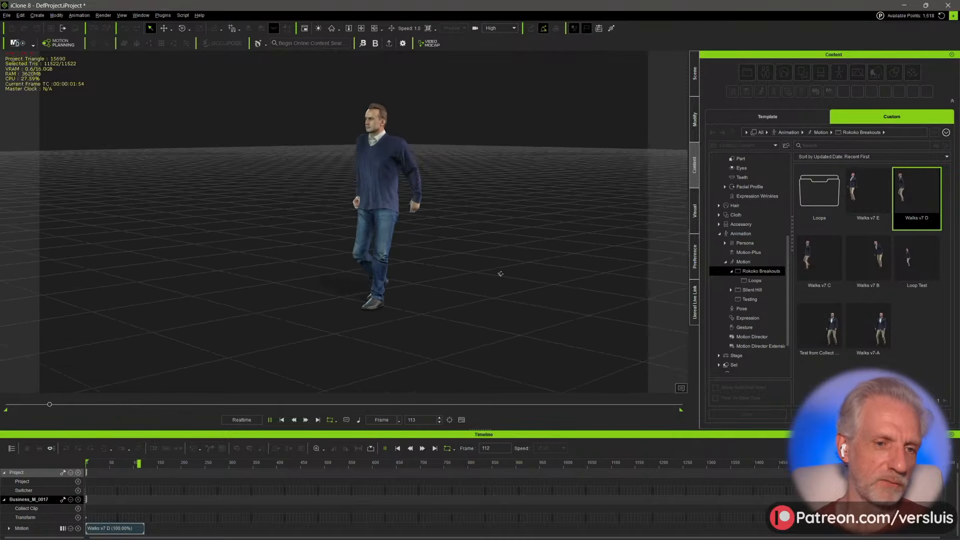
pyautogui.press('space')
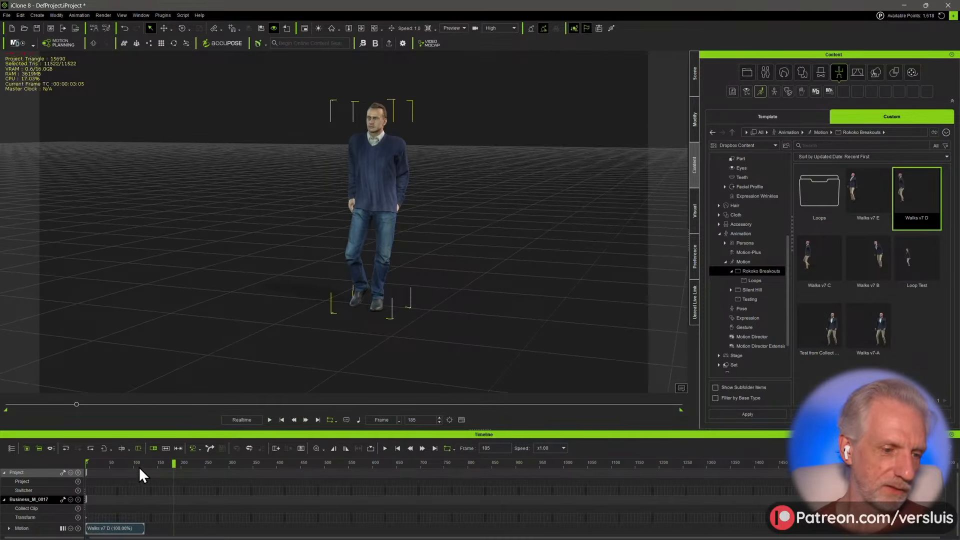
# - Append a second Walks v7 D motion to the character at frame 123, at the end of the first clip
pyautogui.moveTo(139, 465); pyautogui.dragTo(145, 465)
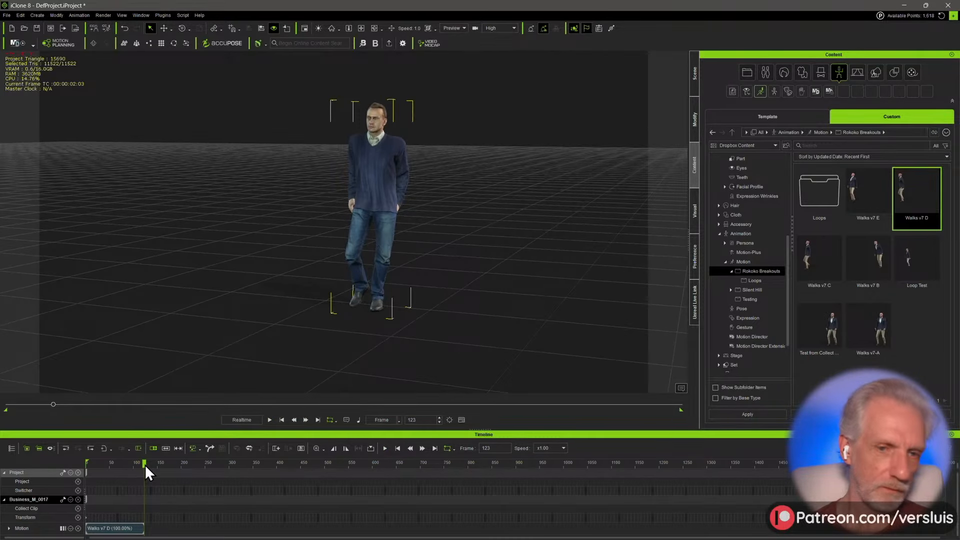
pyautogui.moveTo(576, 238); pyautogui.dragTo(435, 250)
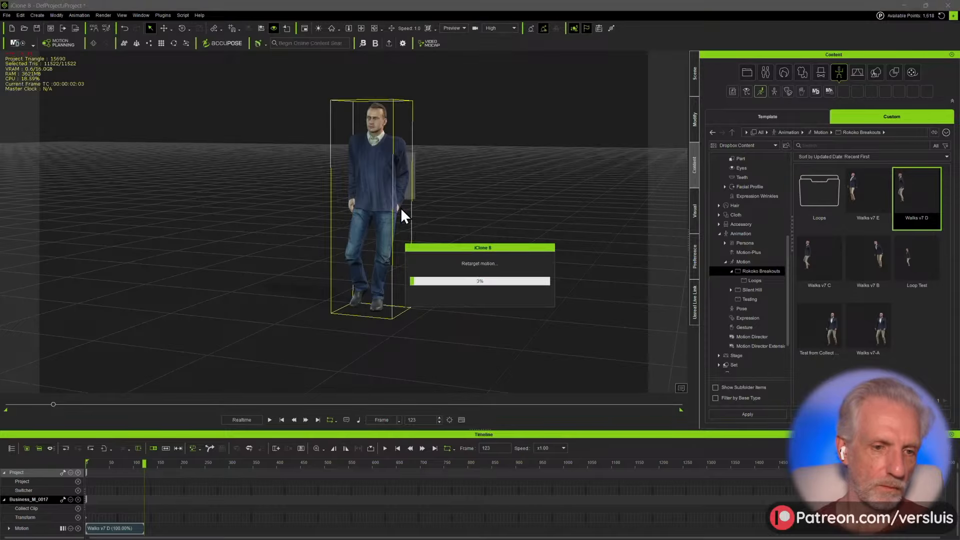
pyautogui.scroll(4, 384, 311)
pyautogui.moveTo(383, 311); pyautogui.dragTo(232, 293, button='right')
pyautogui.moveTo(295, 299); pyautogui.dragTo(344, 240, button='middle')
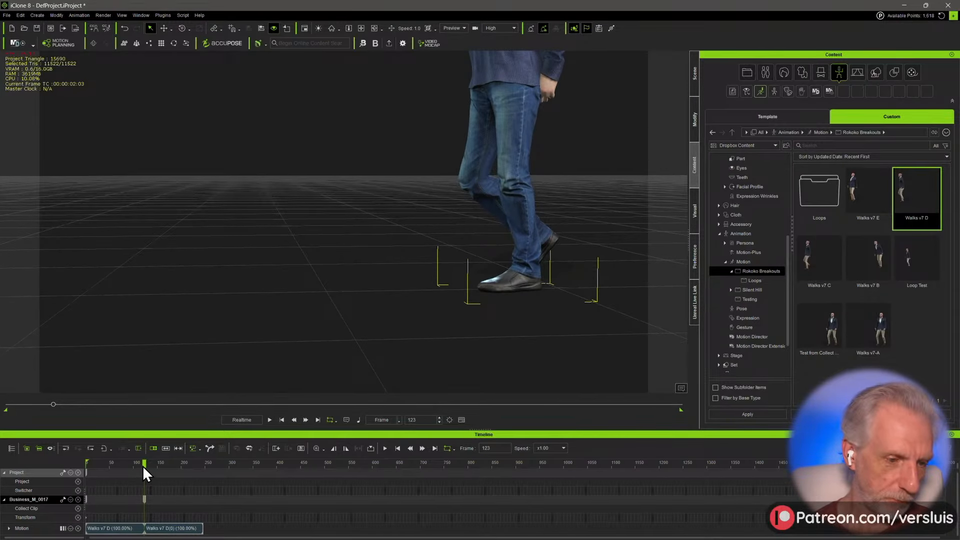
# - Align the second walk clip to the previous one by the left foot at frame 132
pyautogui.moveTo(143, 467); pyautogui.dragTo(149, 466)
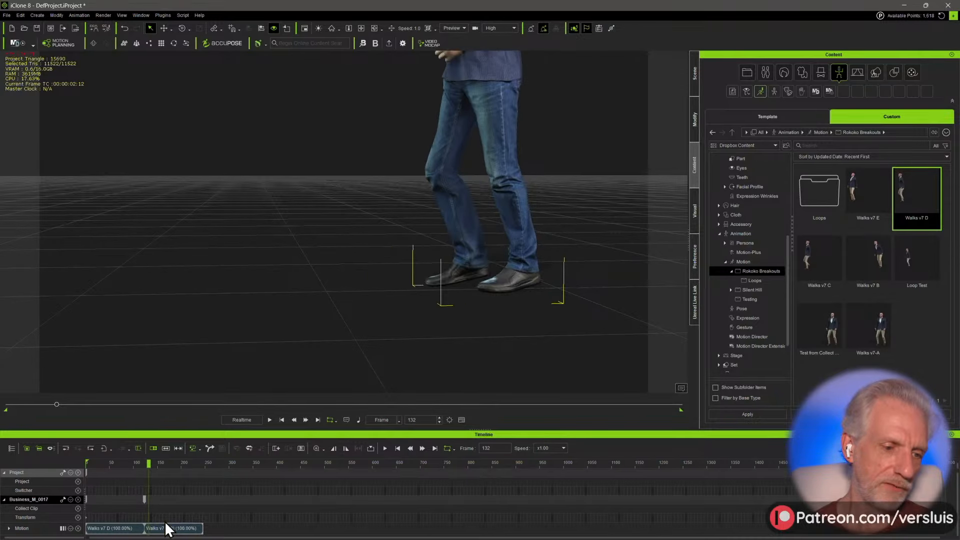
pyautogui.rightClick(167, 530)
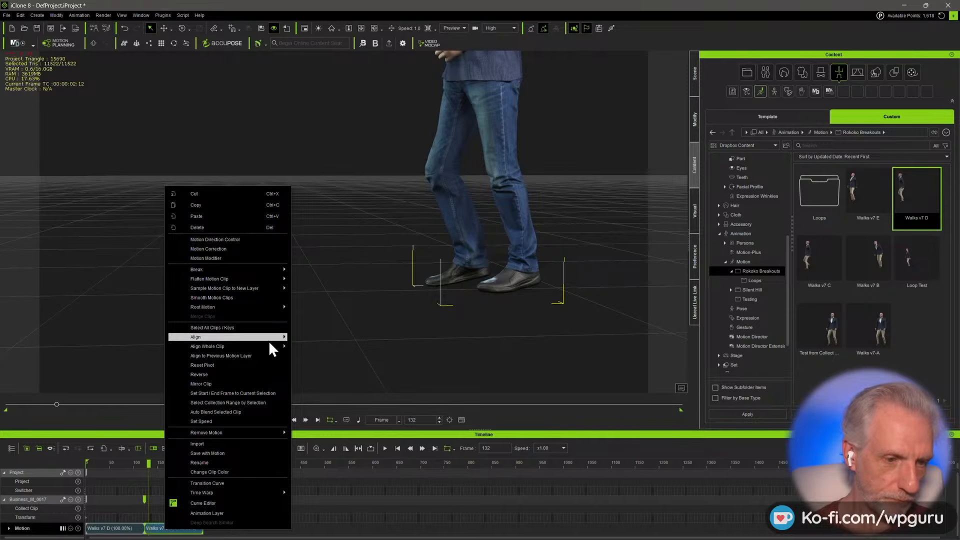
pyautogui.moveTo(269, 341)
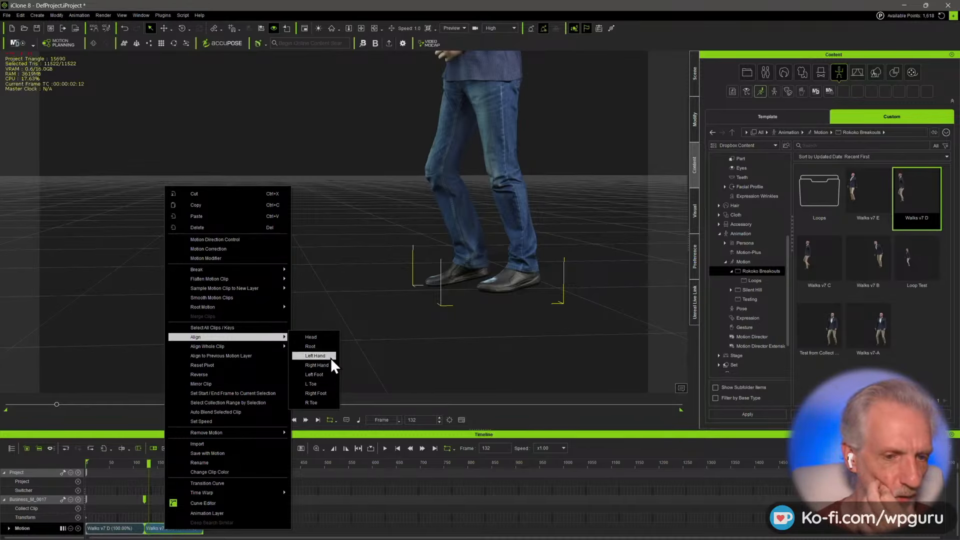
pyautogui.click(314, 374)
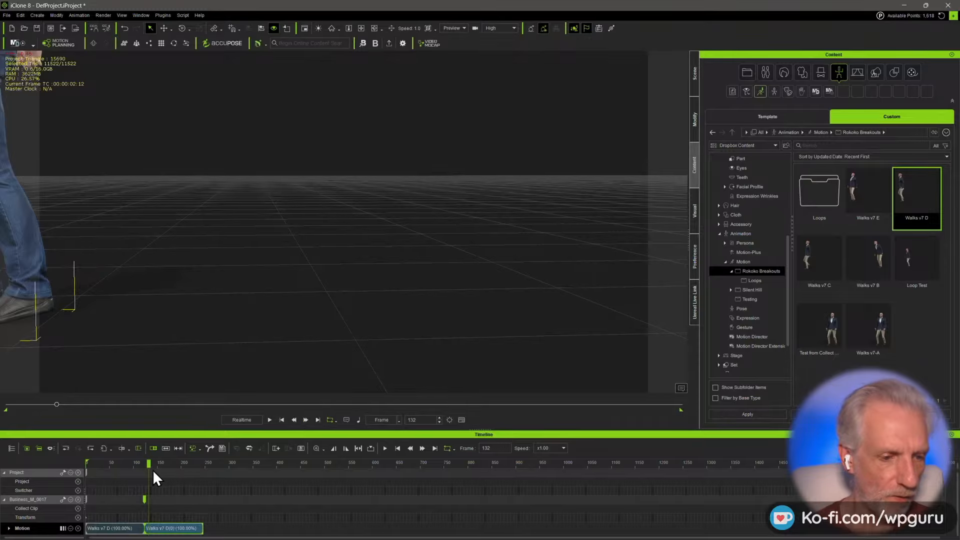
# - Check the foot contact and the transition between the two walk clips by scrubbing and playing the animation
pyautogui.scroll(4, 152, 470)
pyautogui.moveTo(217, 332); pyautogui.dragTo(516, 324, button='middle')
pyautogui.scroll(3, 516, 324)
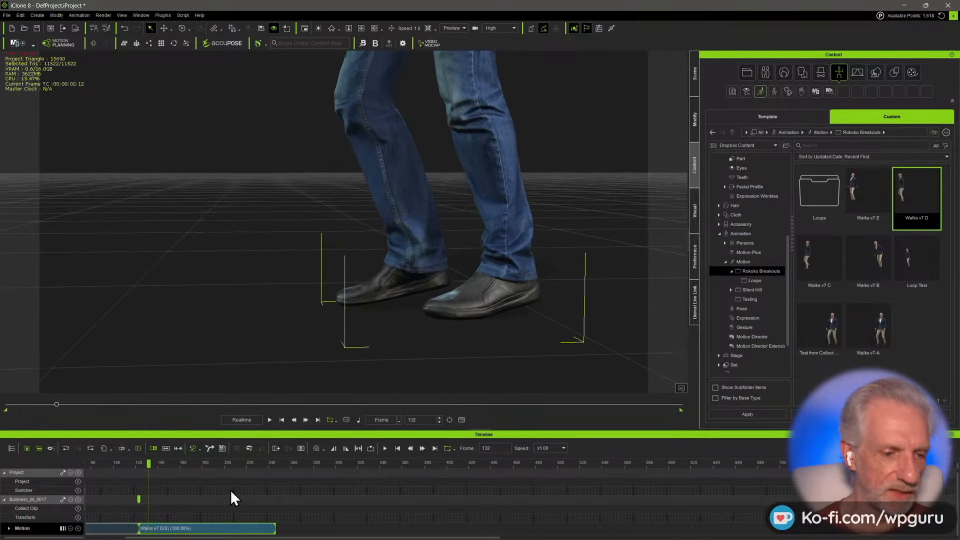
pyautogui.moveTo(146, 463); pyautogui.dragTo(126, 466)
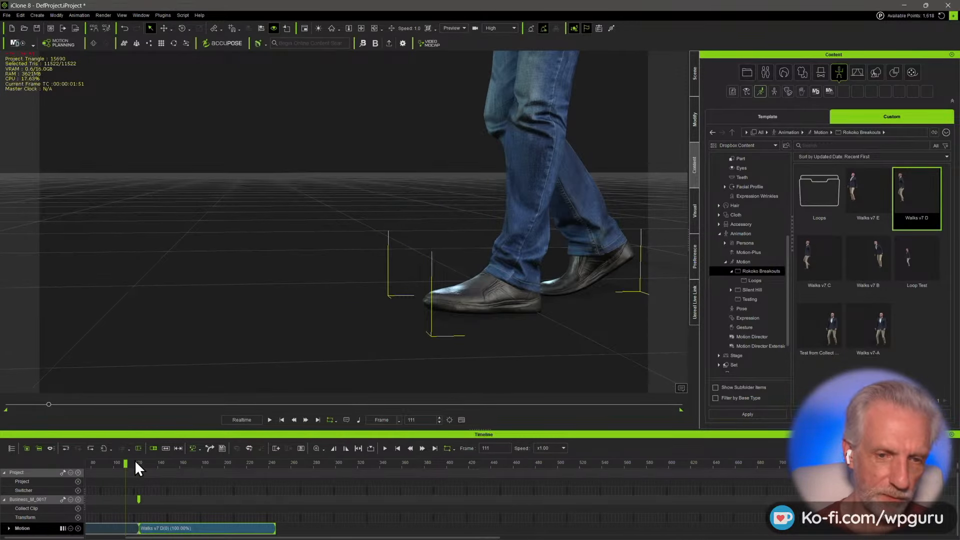
pyautogui.press('space')
pyautogui.press('space')
pyautogui.scroll(-6, 302, 332)
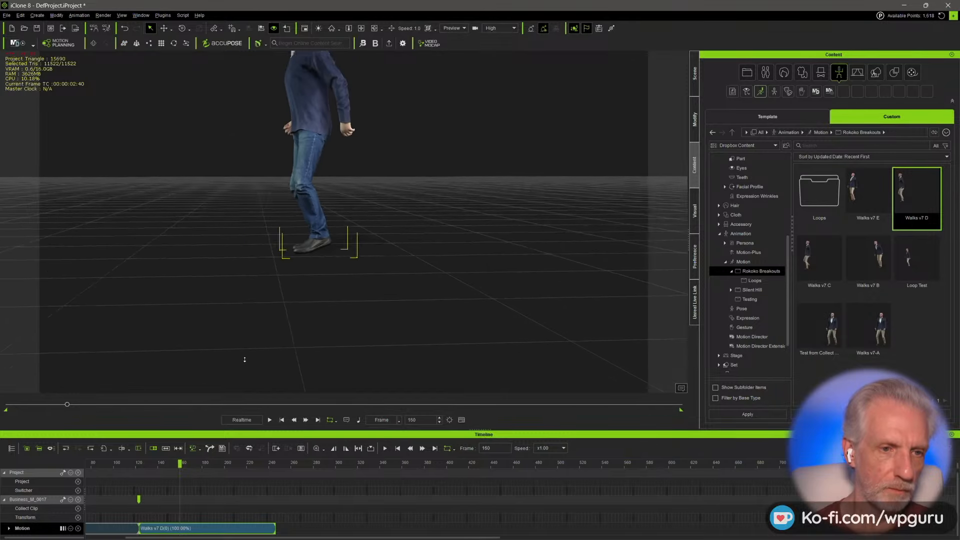
pyautogui.moveTo(302, 332); pyautogui.dragTo(371, 356, button='middle')
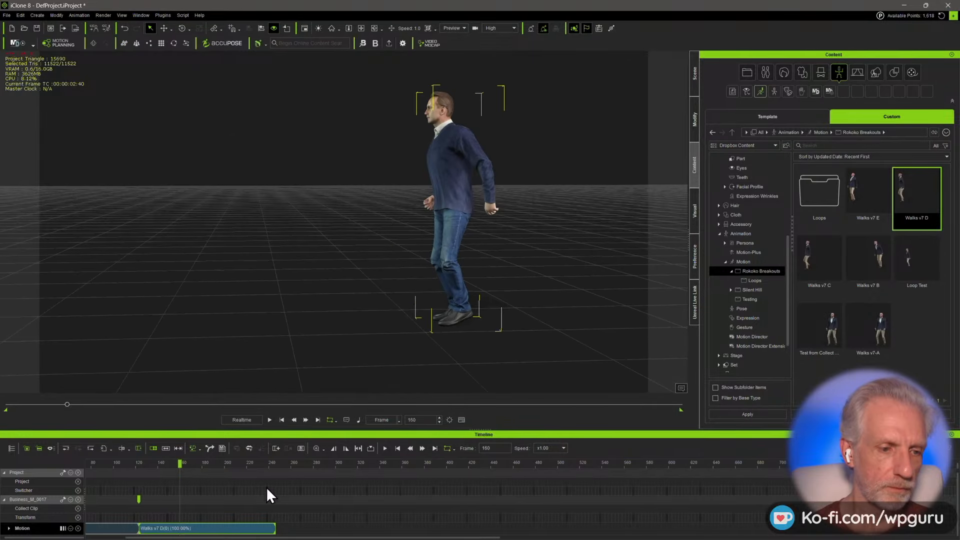
pyautogui.click(108, 463)
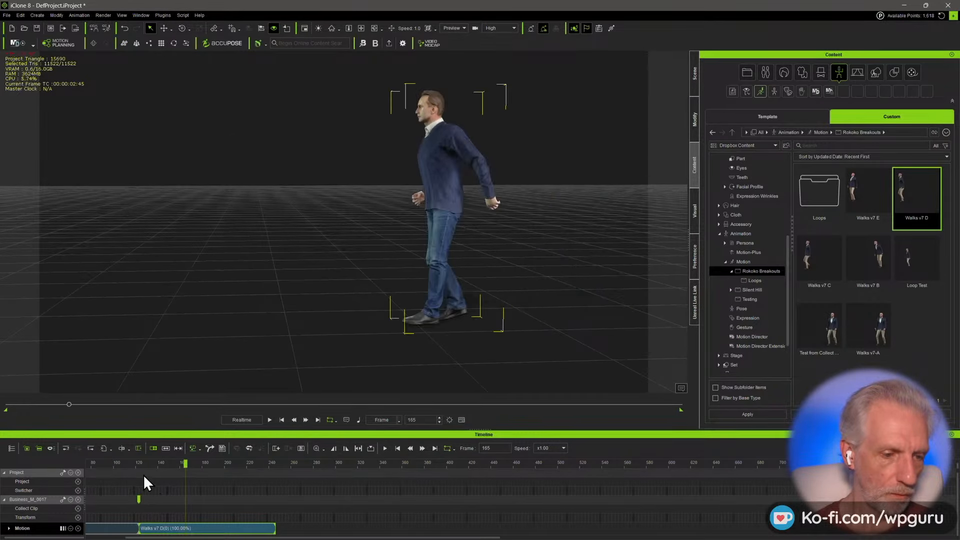
pyautogui.moveTo(142, 464); pyautogui.dragTo(65, 470)
pyautogui.press('space')
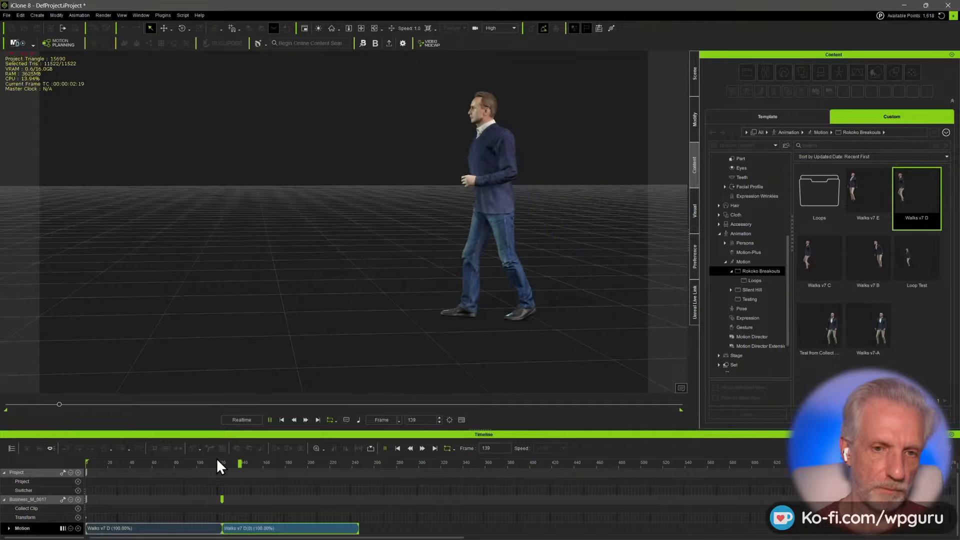
pyautogui.press('space')
# - Append a third Walks v7 D motion to the character at frame 247, align it by the left foot, and play the joint
pyautogui.moveTo(196, 463); pyautogui.dragTo(361, 462)
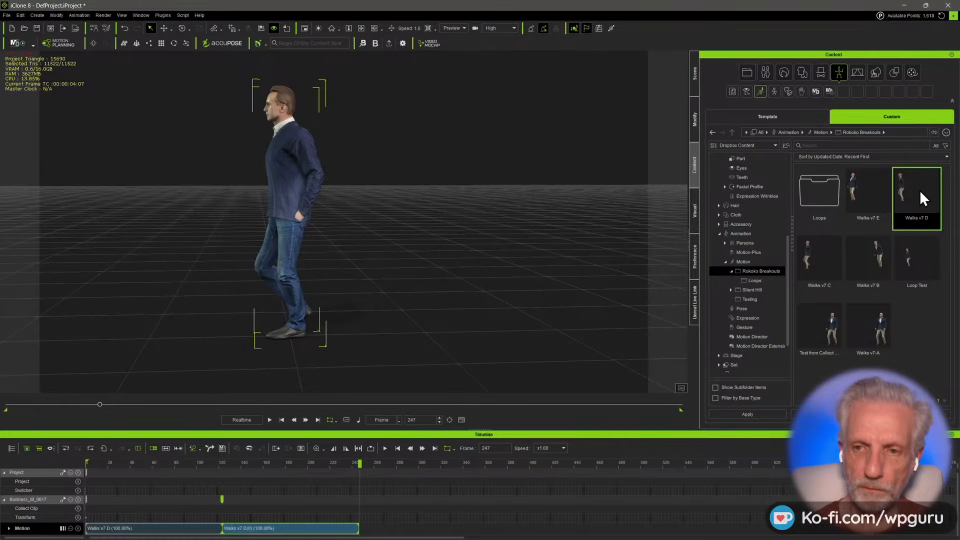
pyautogui.moveTo(338, 215); pyautogui.dragTo(333, 235)
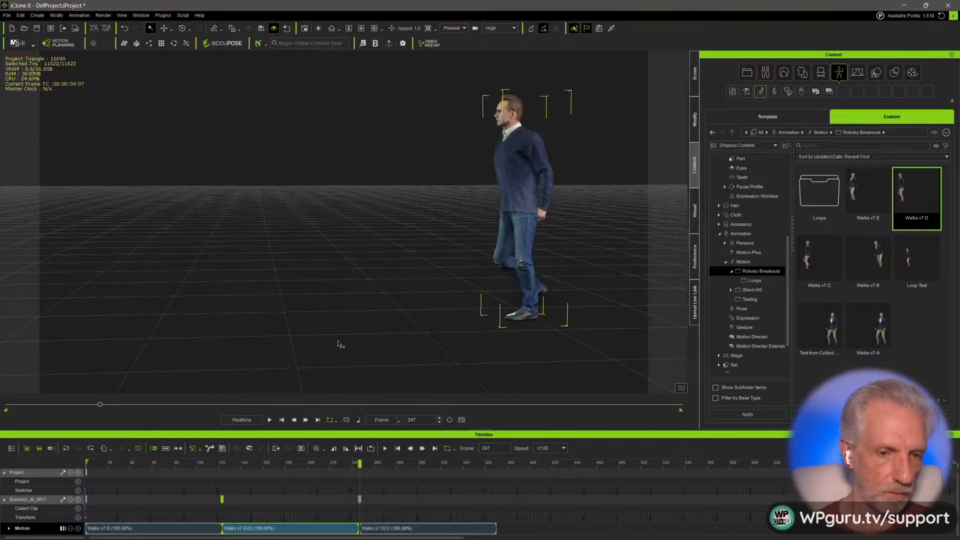
pyautogui.rightClick(403, 531)
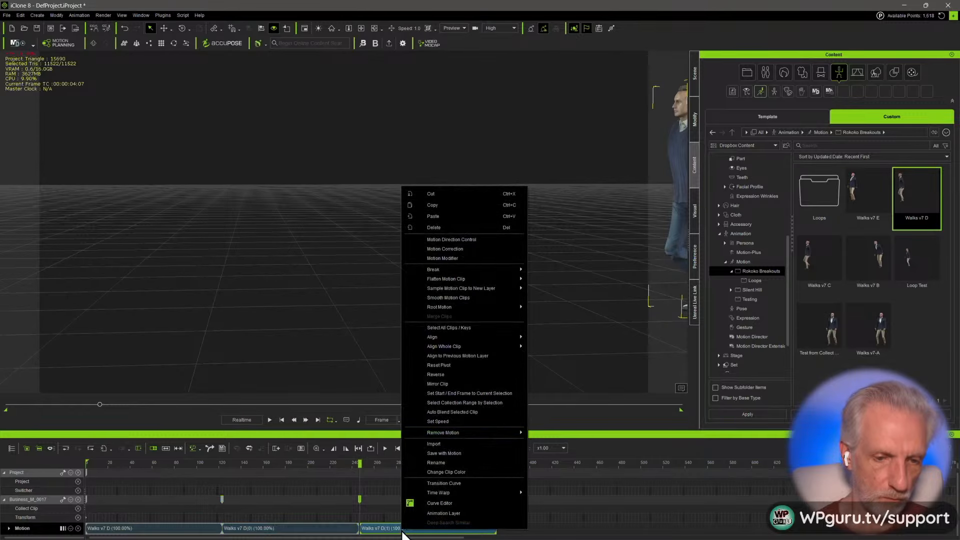
pyautogui.moveTo(488, 338)
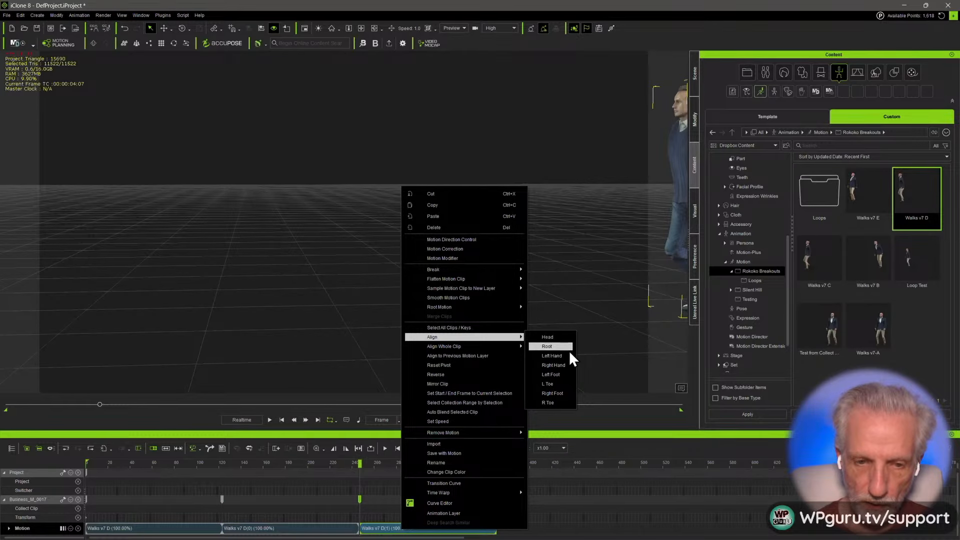
pyautogui.click(566, 376)
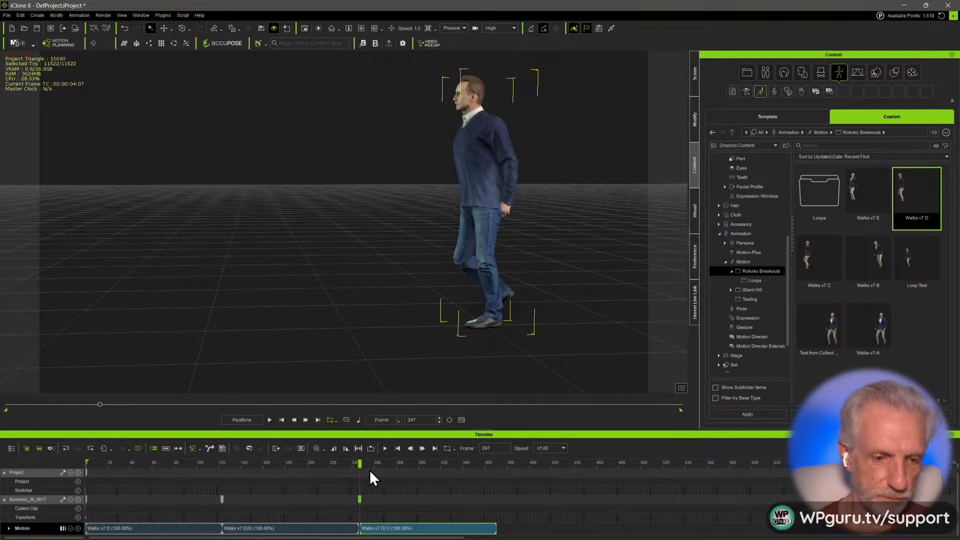
pyautogui.press('space')
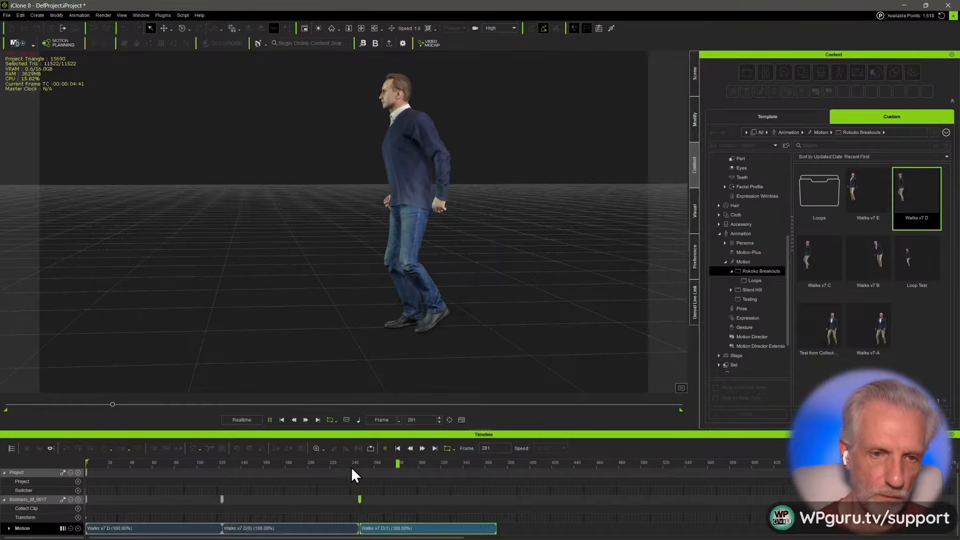
# - Append a fourth Walks v7 D motion at frame 371, align it to the previous clip by the left foot, and play the joint
pyautogui.click(498, 464)
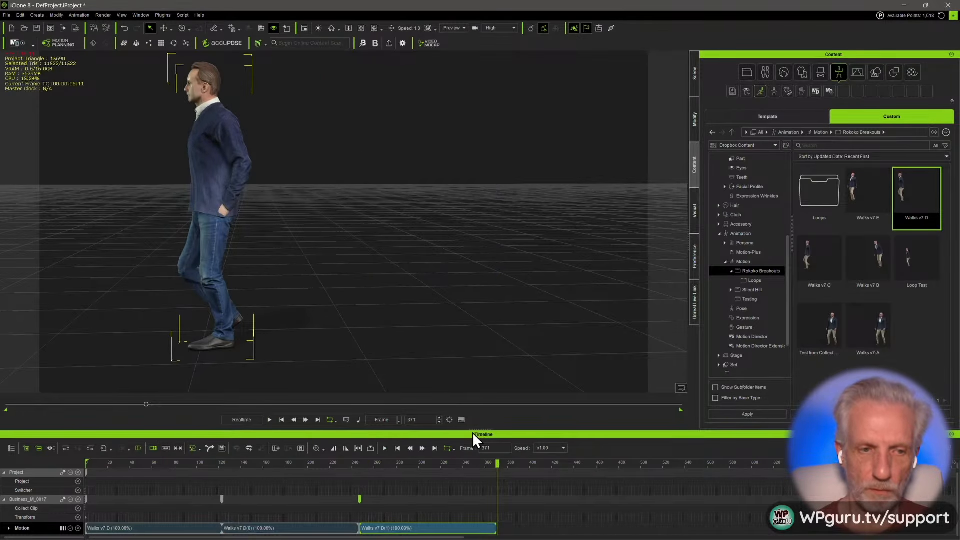
pyautogui.moveTo(456, 288); pyautogui.dragTo(530, 302)
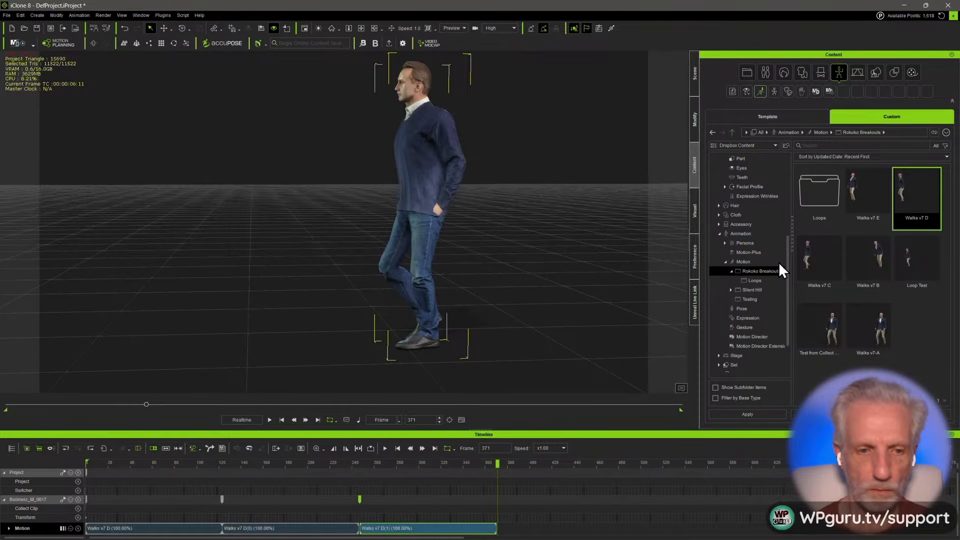
pyautogui.moveTo(917, 198); pyautogui.dragTo(429, 211)
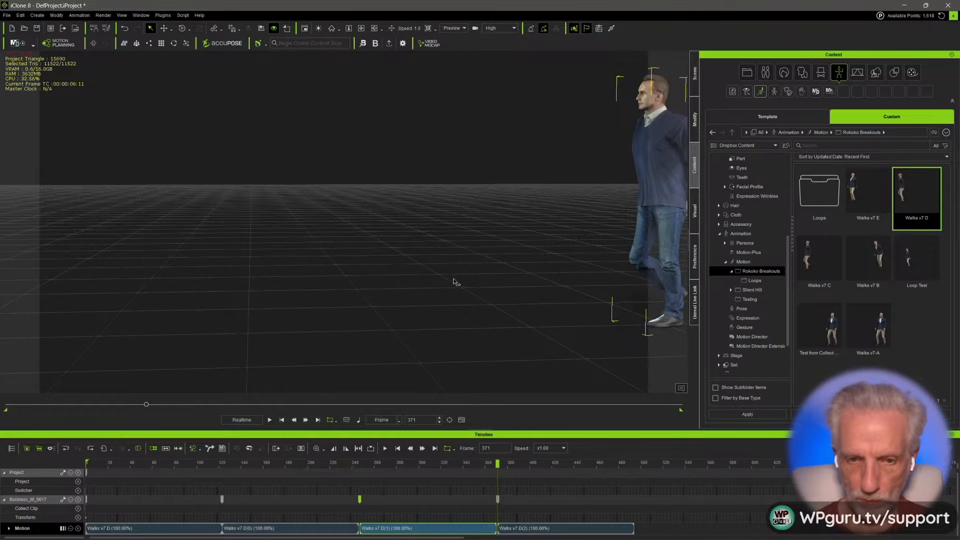
pyautogui.moveTo(456, 282); pyautogui.dragTo(450, 345, button='right')
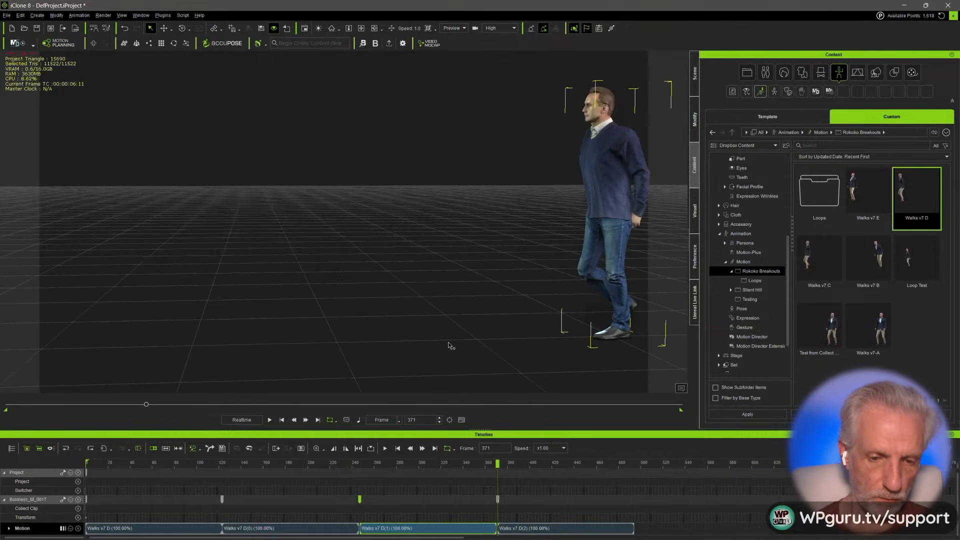
pyautogui.click(542, 528)
pyautogui.rightClick(542, 528)
pyautogui.moveTo(631, 332)
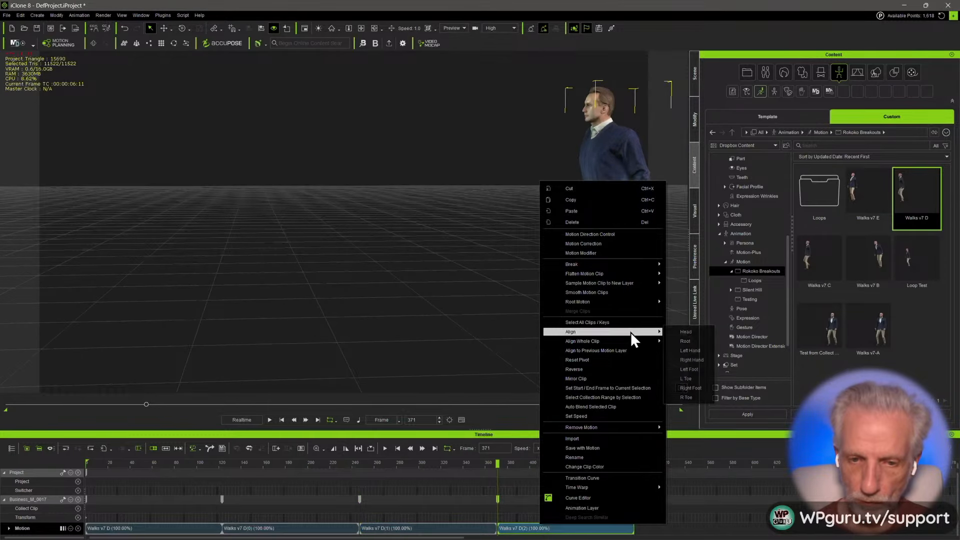
pyautogui.click(701, 368)
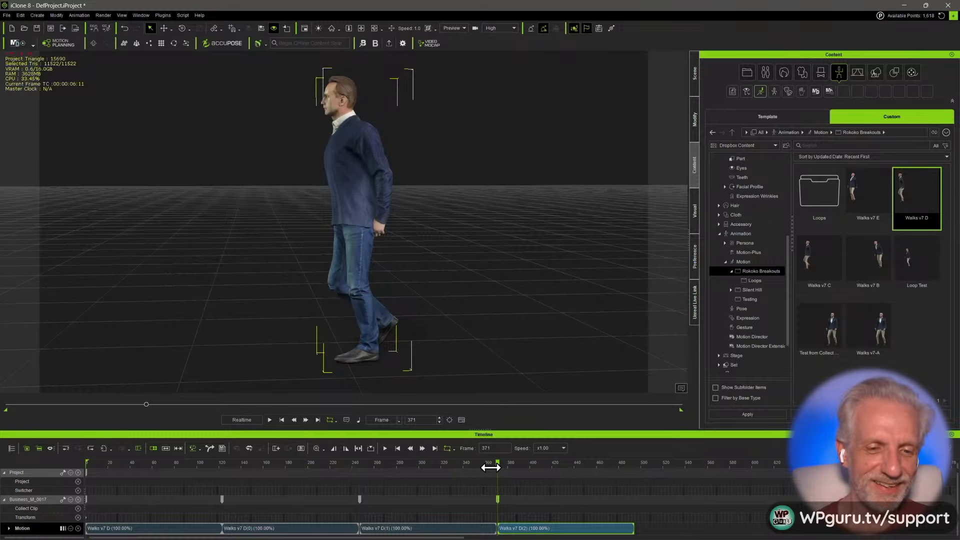
pyautogui.press('space')
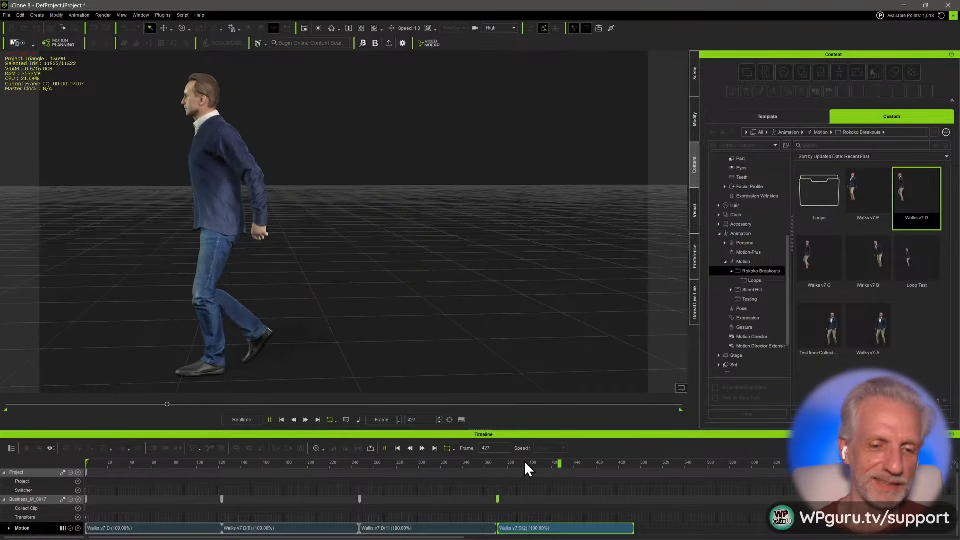
pyautogui.press('space')
# - Append a fifth Walks v7 D motion at frame 496 and align it to the fourth clip by the left foot
pyautogui.moveTo(589, 461); pyautogui.dragTo(637, 466)
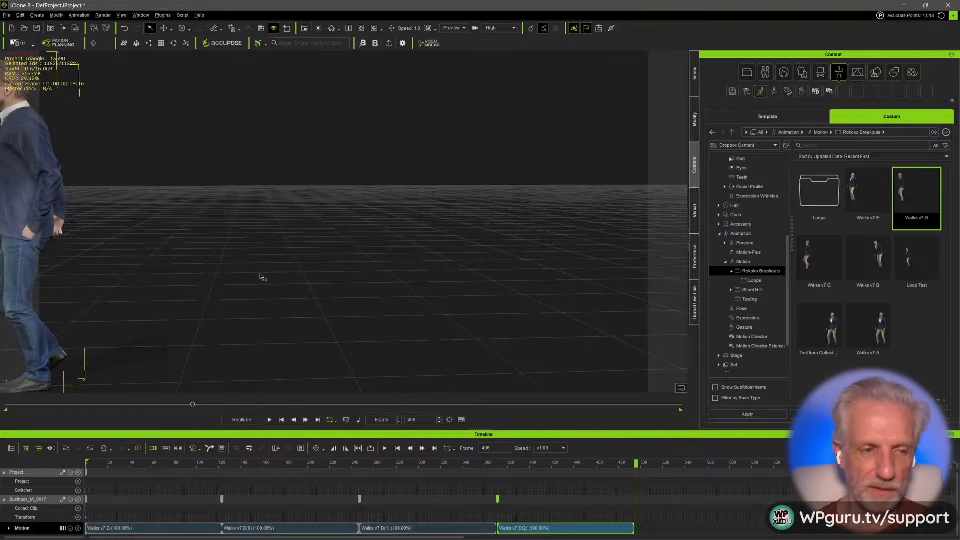
pyautogui.moveTo(261, 277); pyautogui.dragTo(580, 257, button='middle')
pyautogui.moveTo(479, 257); pyautogui.dragTo(567, 255, button='middle')
pyautogui.scroll(-1, 495, 259)
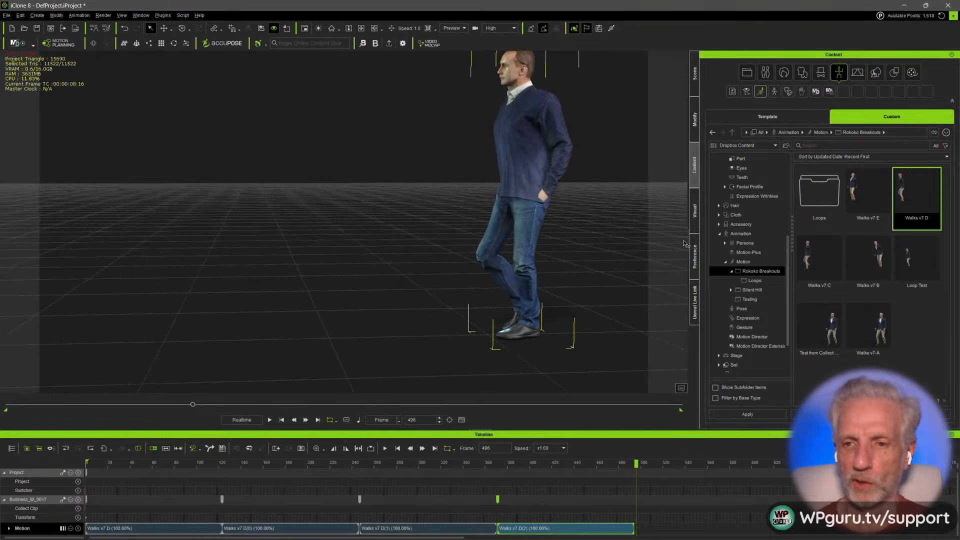
pyautogui.moveTo(935, 198); pyautogui.dragTo(535, 195)
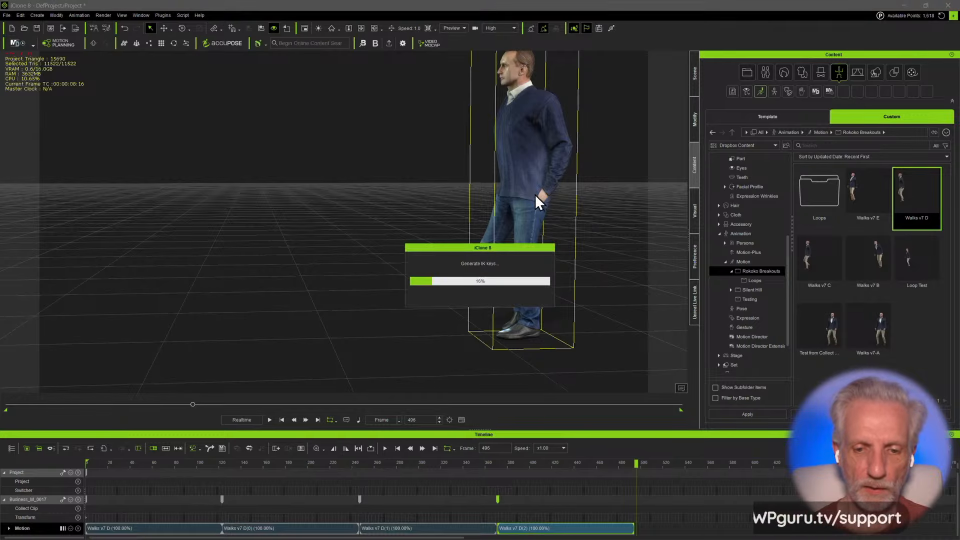
pyautogui.rightClick(679, 536)
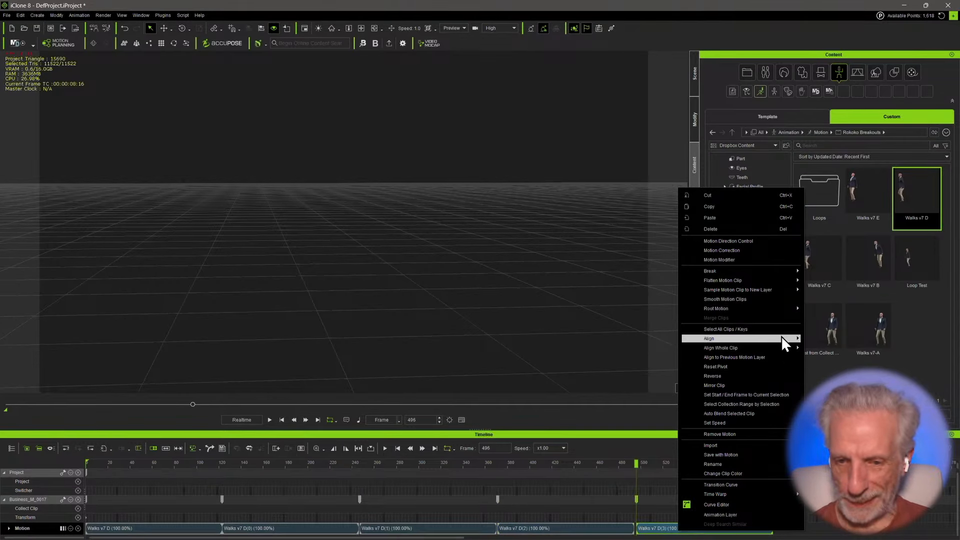
pyautogui.moveTo(781, 336)
pyautogui.click(827, 376)
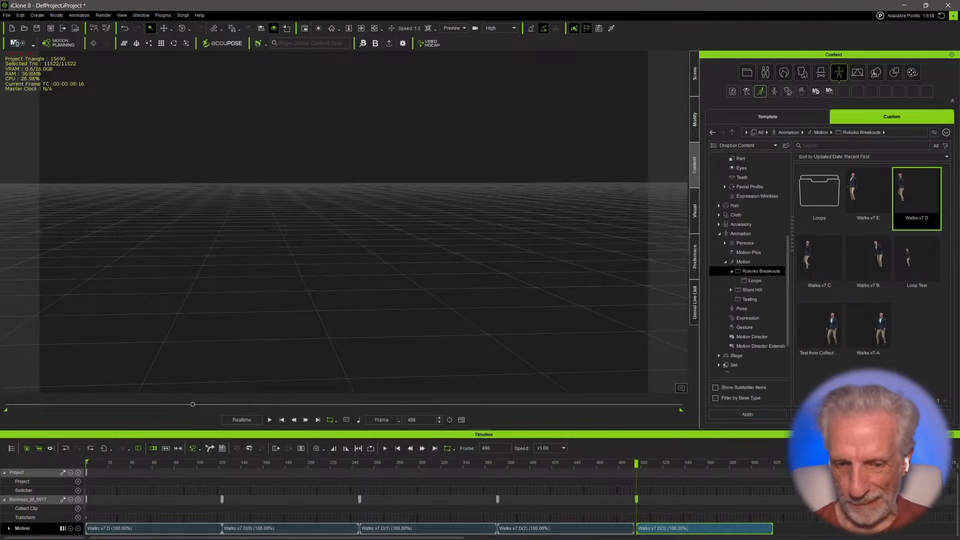
# - Extend transition blends on both sides of the joint between the fourth and fifth walk clips, and preview the motion
pyautogui.moveTo(638, 463); pyautogui.dragTo(623, 480)
pyautogui.scroll(3, 623, 478)
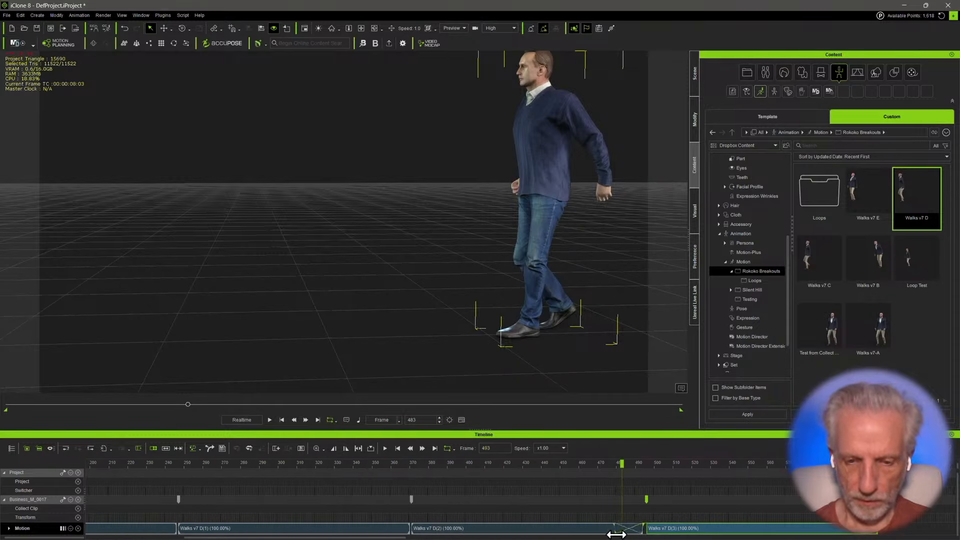
pyautogui.click(643, 531)
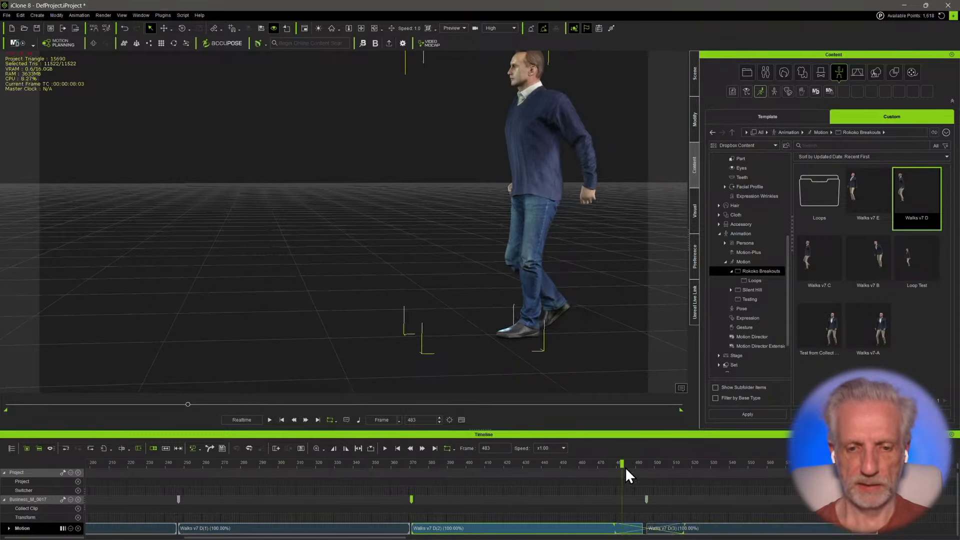
pyautogui.moveTo(628, 471); pyautogui.dragTo(404, 468)
pyautogui.press('space')
pyautogui.press('space')
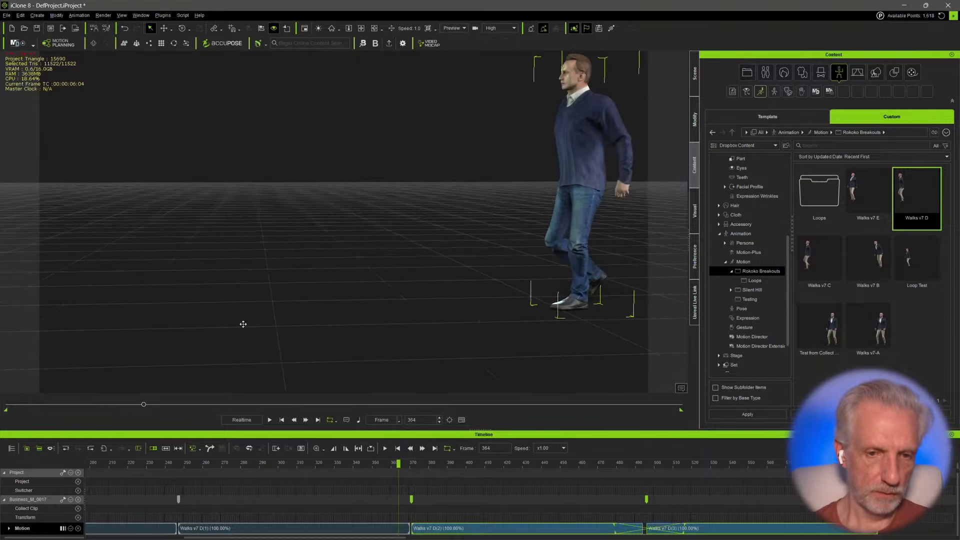
# - Add transition blends between the third and fourth walk clips and play back that joint
pyautogui.click(408, 533)
pyautogui.moveTo(414, 532); pyautogui.dragTo(395, 534)
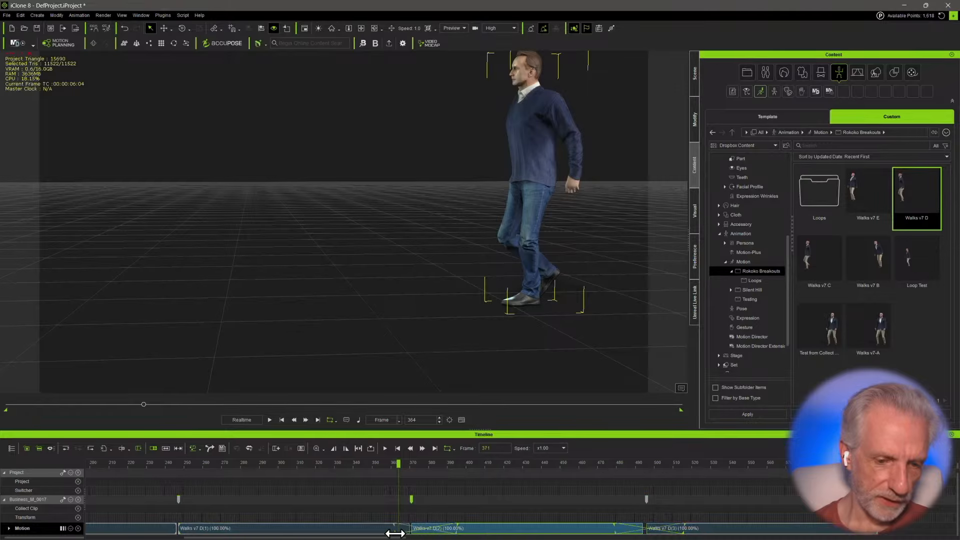
pyautogui.press('space')
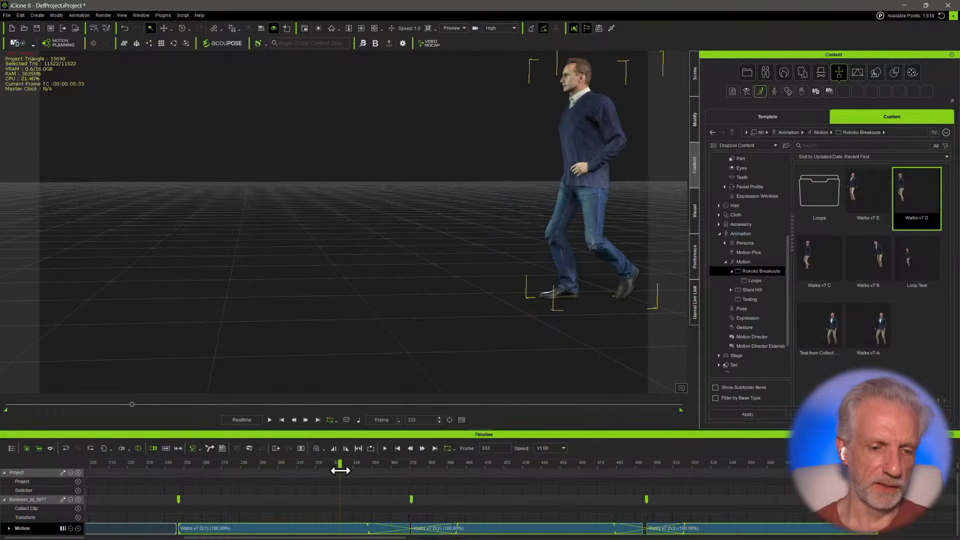
pyautogui.press('space')
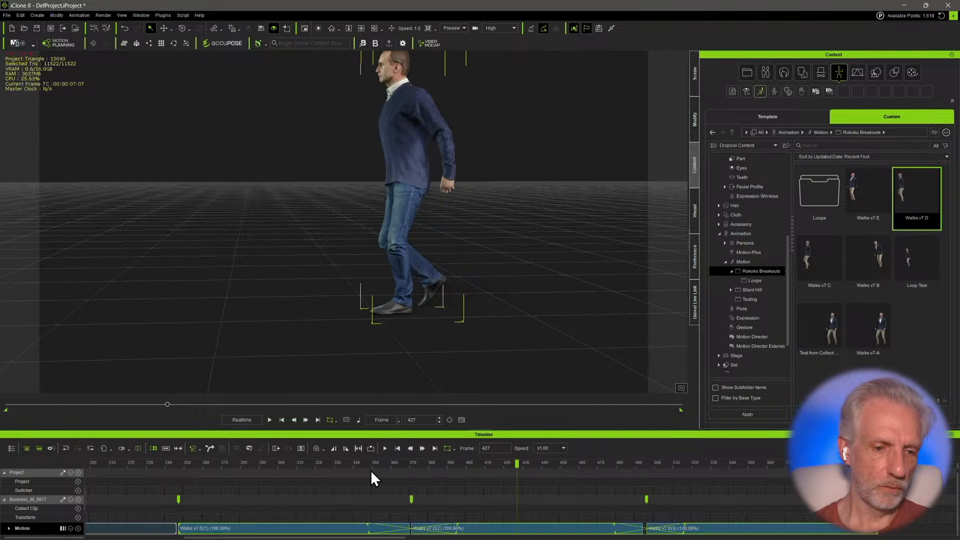
# - Move the fourth and fifth walk clips slightly earlier to close the gaps before them, and play back the transitions
pyautogui.scroll(-2, 301, 311)
pyautogui.moveTo(593, 518); pyautogui.dragTo(660, 518)
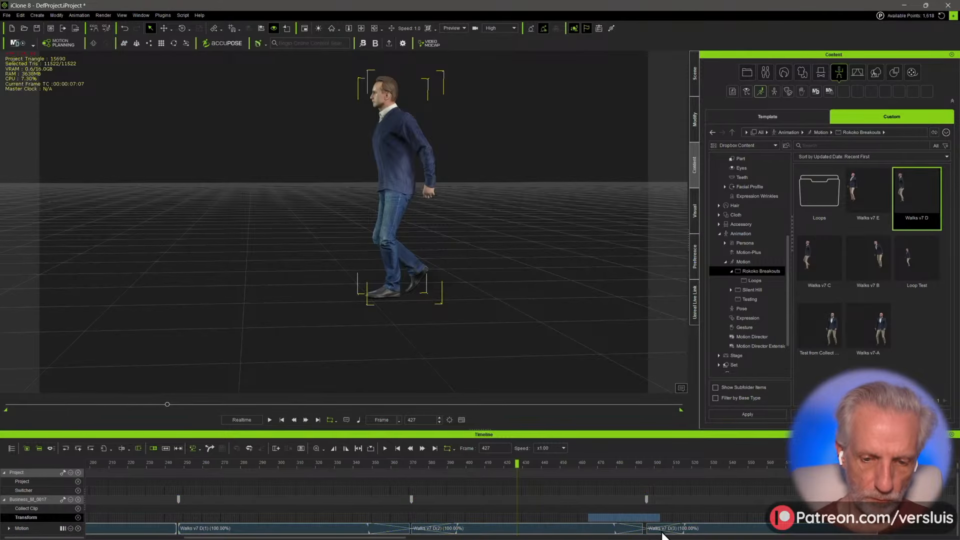
pyautogui.click(587, 531)
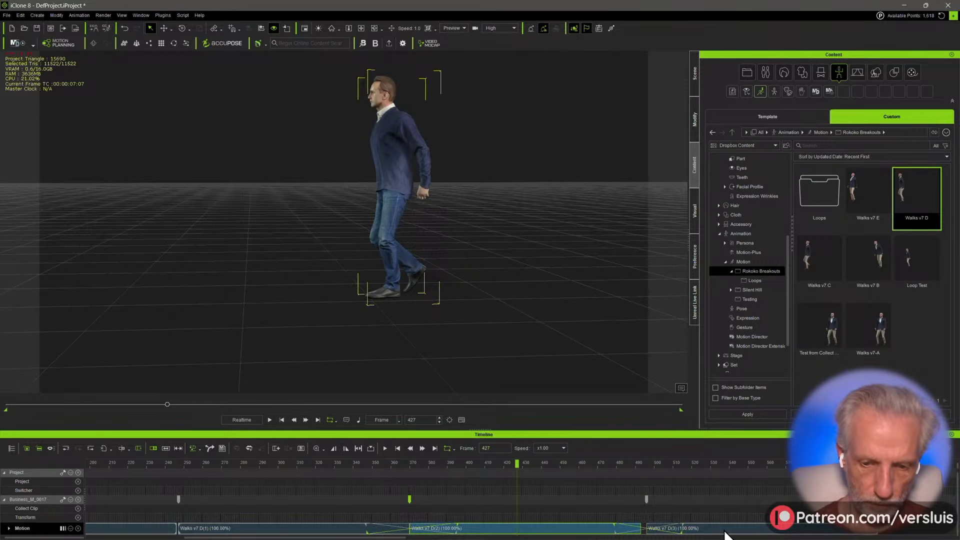
pyautogui.click(740, 533)
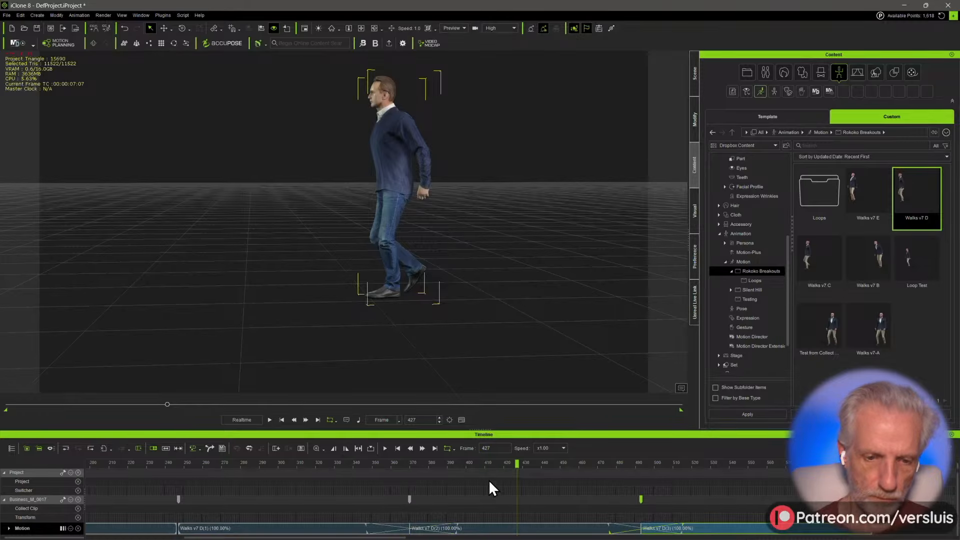
pyautogui.moveTo(471, 465); pyautogui.dragTo(377, 466)
pyautogui.press('space')
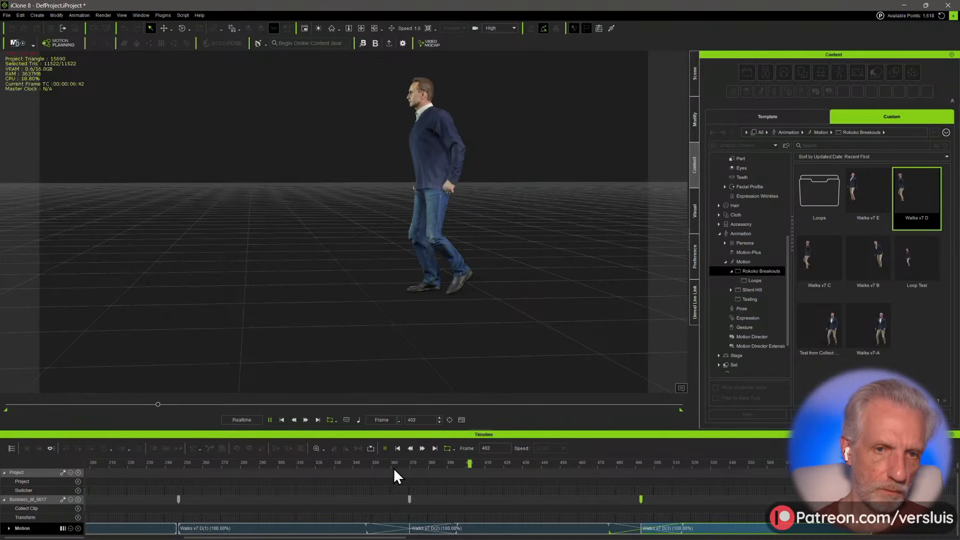
pyautogui.click(296, 274)
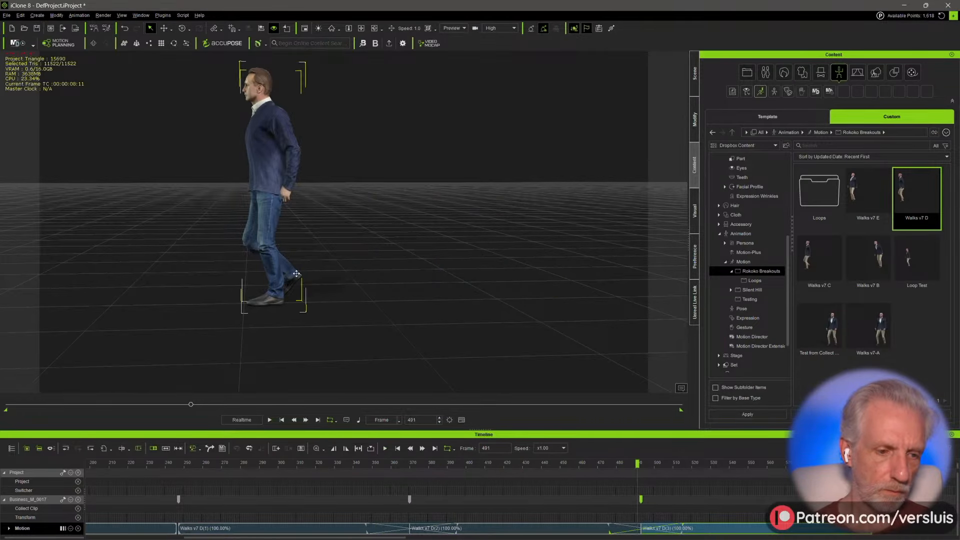
pyautogui.moveTo(296, 274); pyautogui.dragTo(352, 275, button='middle')
pyautogui.scroll(-2, 352, 275)
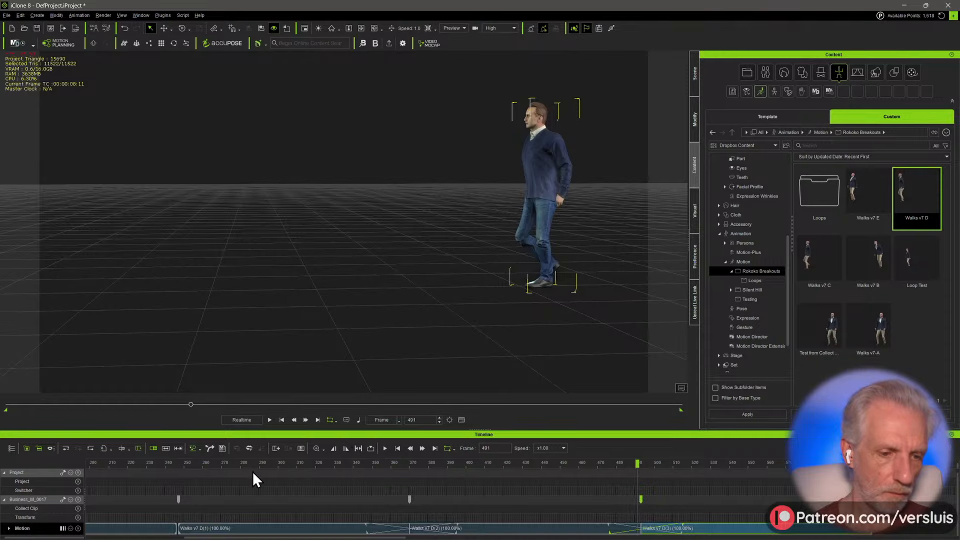
# - Add transition blends between the second and third walk clips and play back the walk across their joint
pyautogui.click(210, 465)
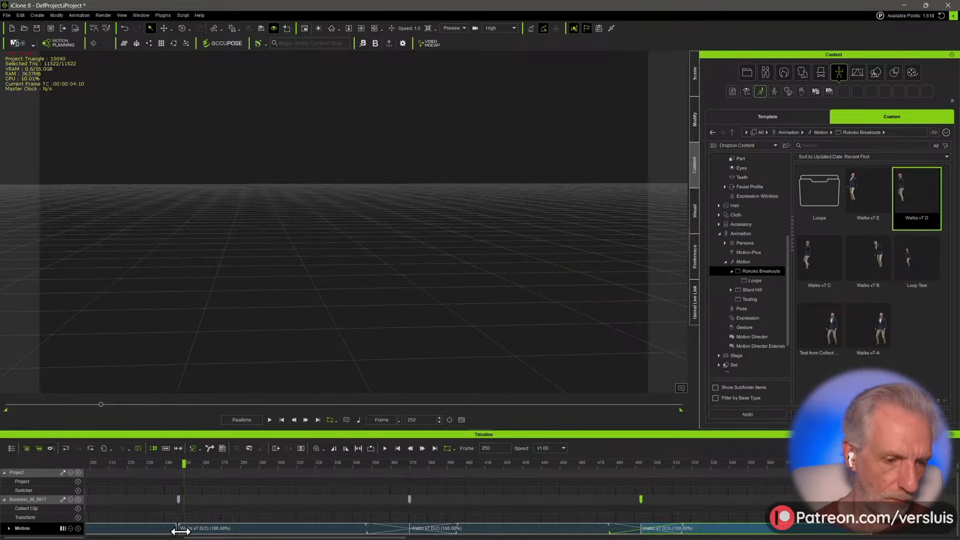
pyautogui.moveTo(181, 531); pyautogui.dragTo(163, 532)
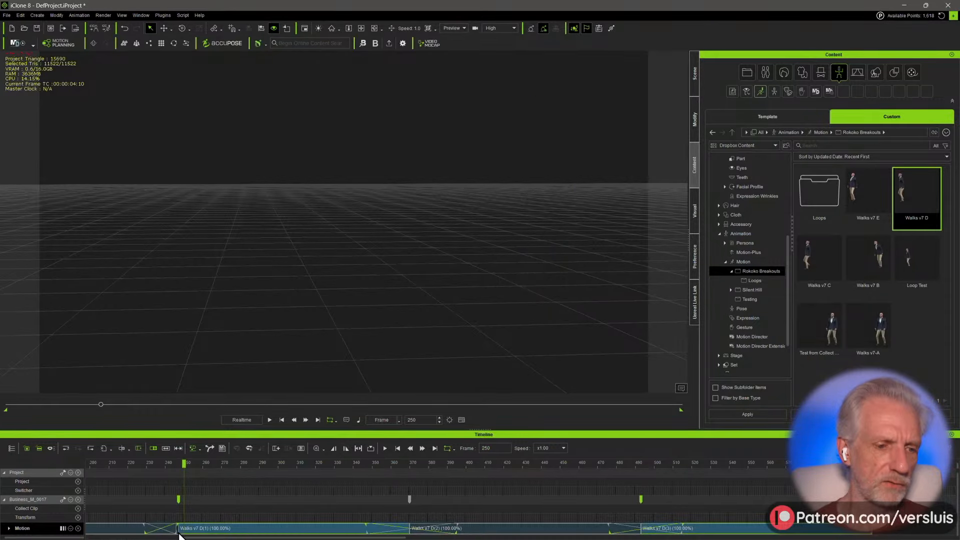
pyautogui.click(174, 531)
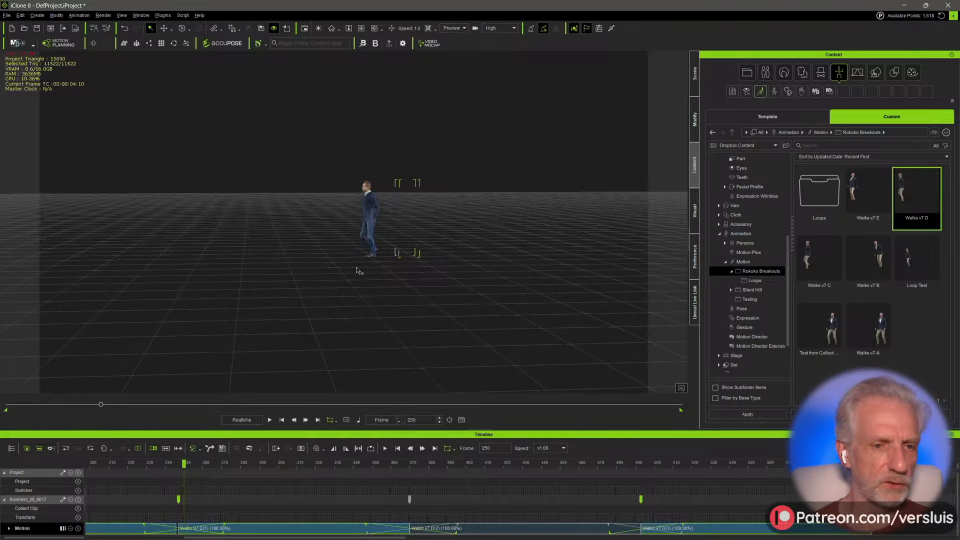
pyautogui.scroll(5, 290, 235)
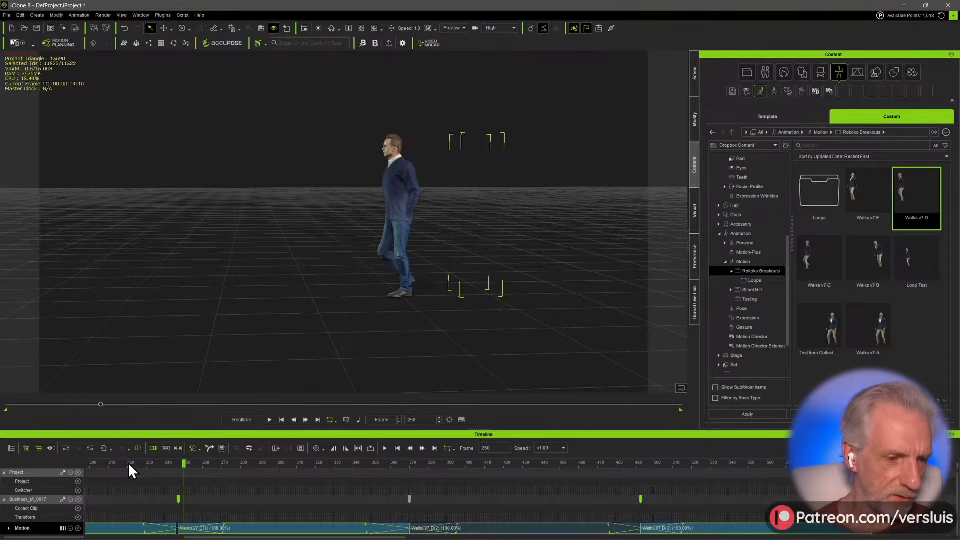
pyautogui.press('space')
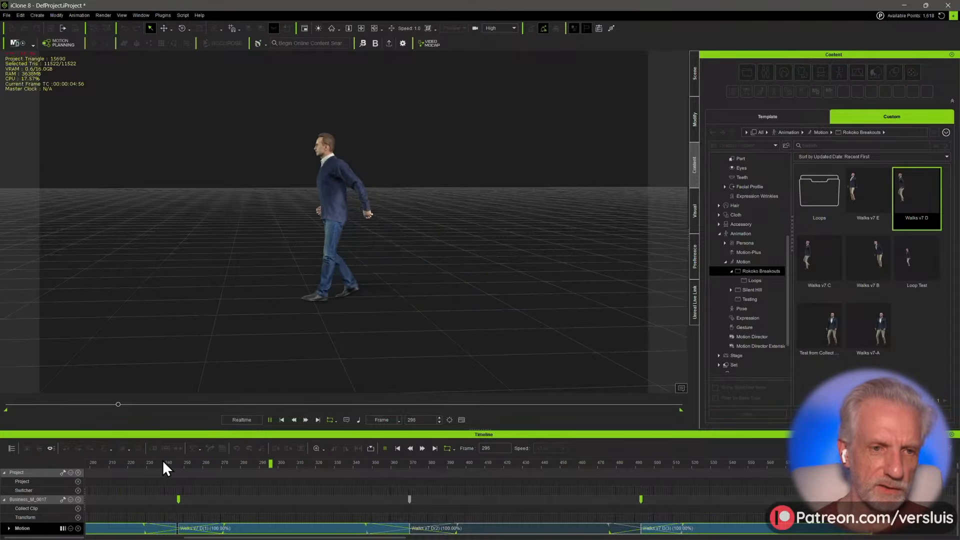
# - Add transition blends between the first and second walk clips and play back their joint
pyautogui.press('space')
pyautogui.moveTo(217, 302); pyautogui.dragTo(487, 272, button='middle')
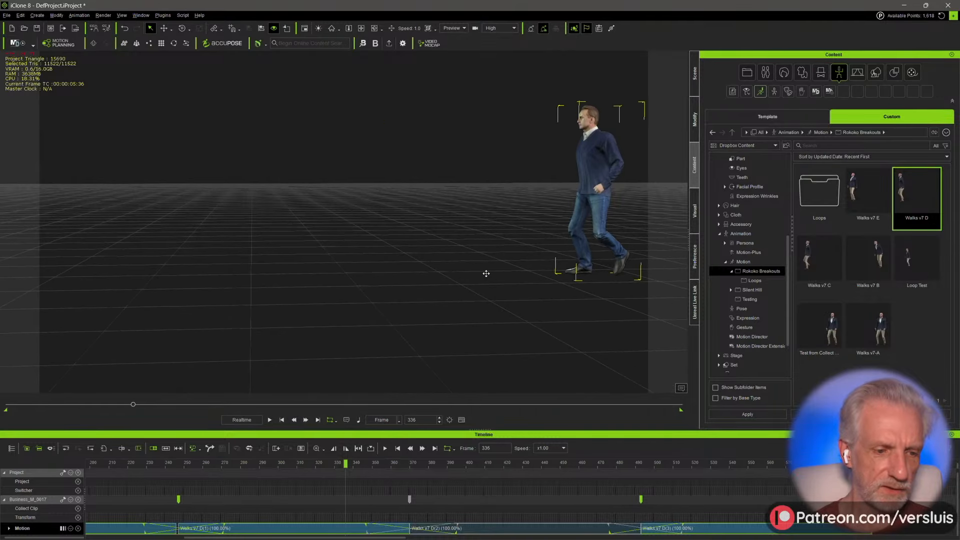
pyautogui.scroll(-3, 167, 473)
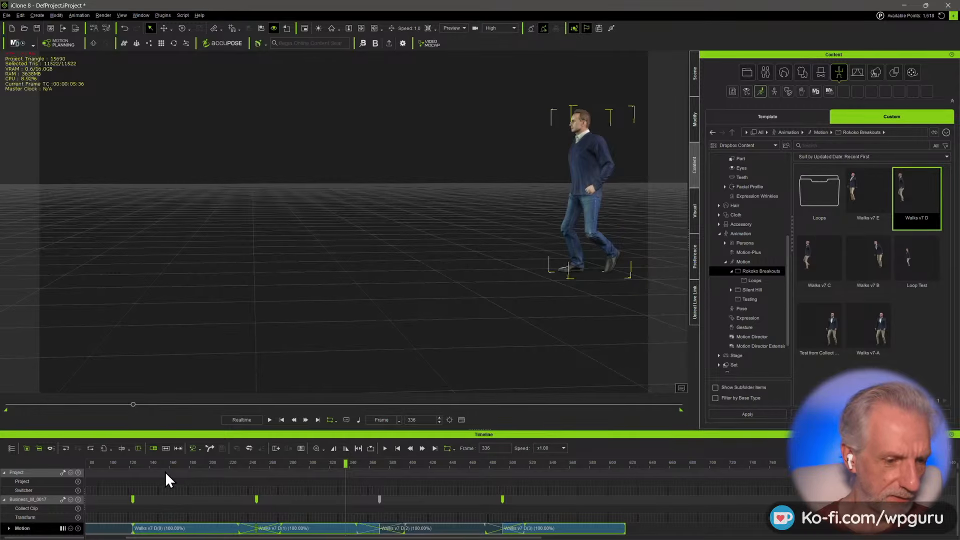
pyautogui.scroll(-2, 165, 472)
pyautogui.moveTo(146, 464); pyautogui.dragTo(151, 463)
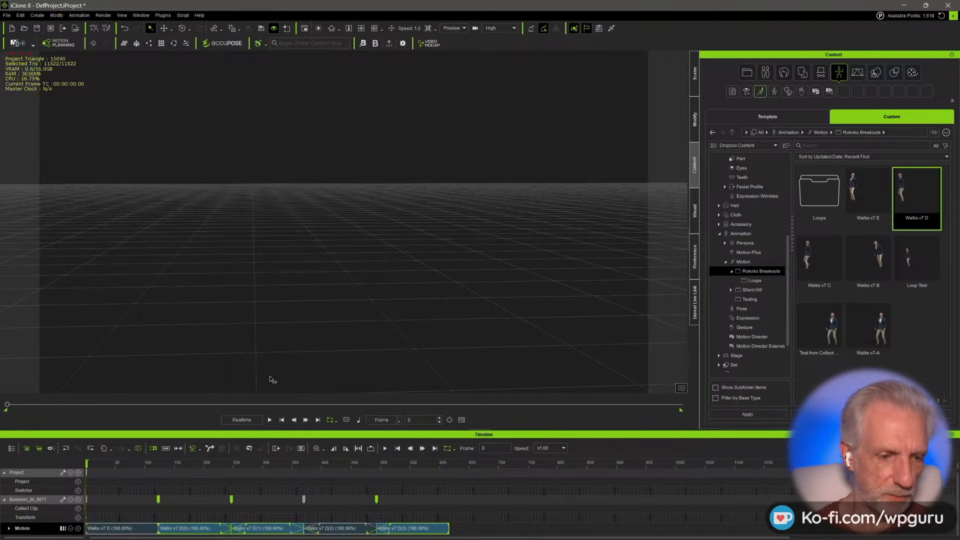
pyautogui.moveTo(154, 463); pyautogui.dragTo(150, 463)
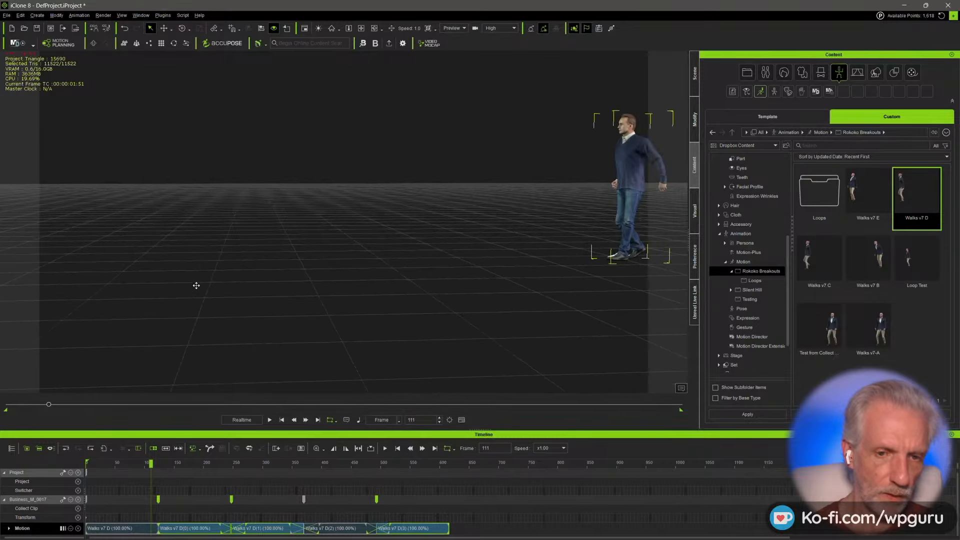
pyautogui.press('Home')
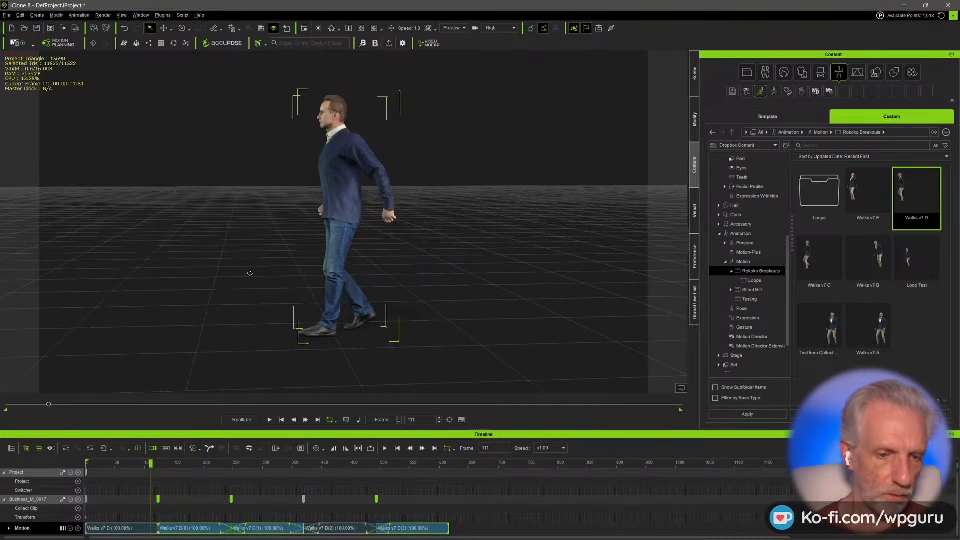
pyautogui.moveTo(250, 273); pyautogui.dragTo(294, 266, button='right')
pyautogui.scroll(6, 150, 496)
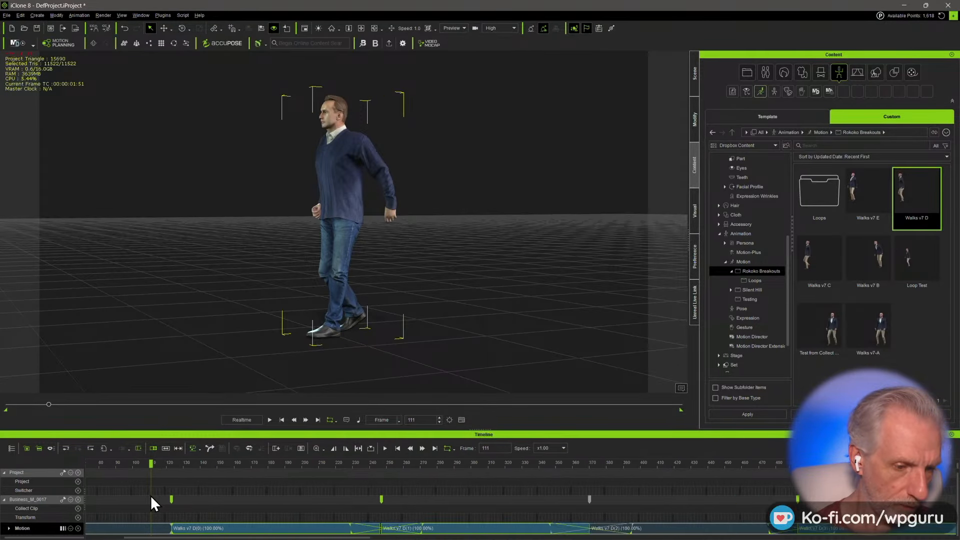
pyautogui.moveTo(178, 532); pyautogui.dragTo(188, 532)
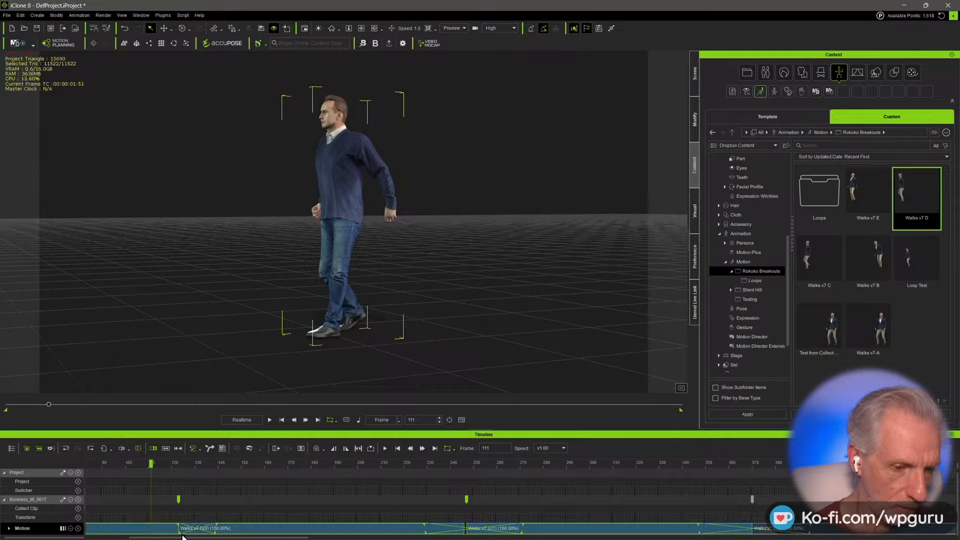
pyautogui.moveTo(146, 466); pyautogui.dragTo(165, 472)
pyautogui.press('space')
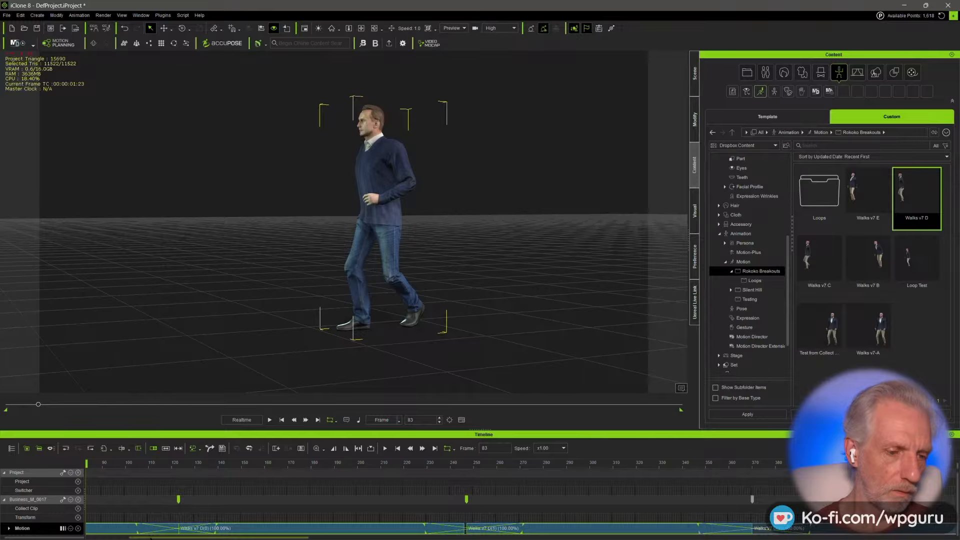
# - Go to frame 29 in the first walk clip and open Edit Motion Layer for the character
pyautogui.moveTo(150, 537); pyautogui.dragTo(109, 537)
pyautogui.moveTo(123, 466); pyautogui.dragTo(155, 466)
pyautogui.moveTo(311, 242); pyautogui.dragTo(553, 243, button='right')
pyautogui.scroll(3, 465, 223)
pyautogui.scroll(2, 307, 255)
pyautogui.scroll(2, 342, 246)
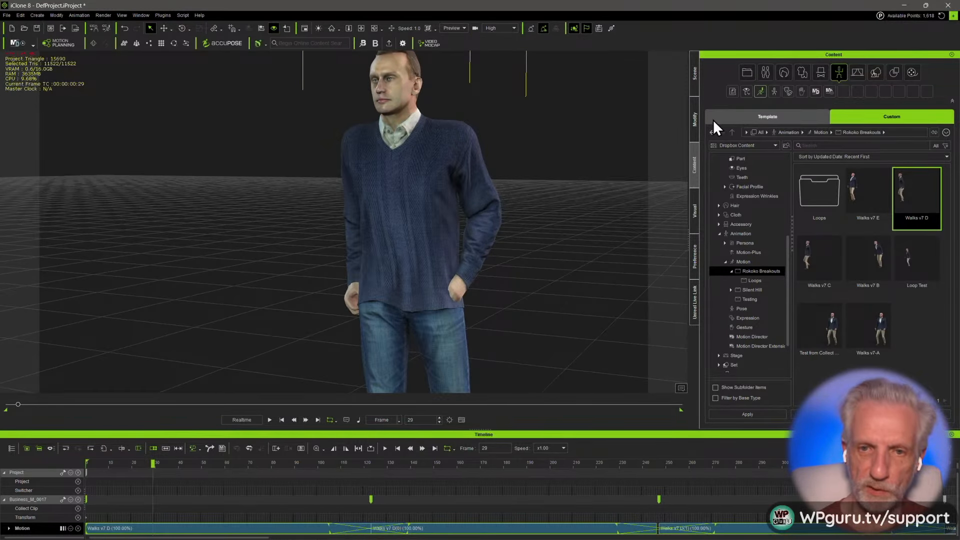
pyautogui.click(696, 120)
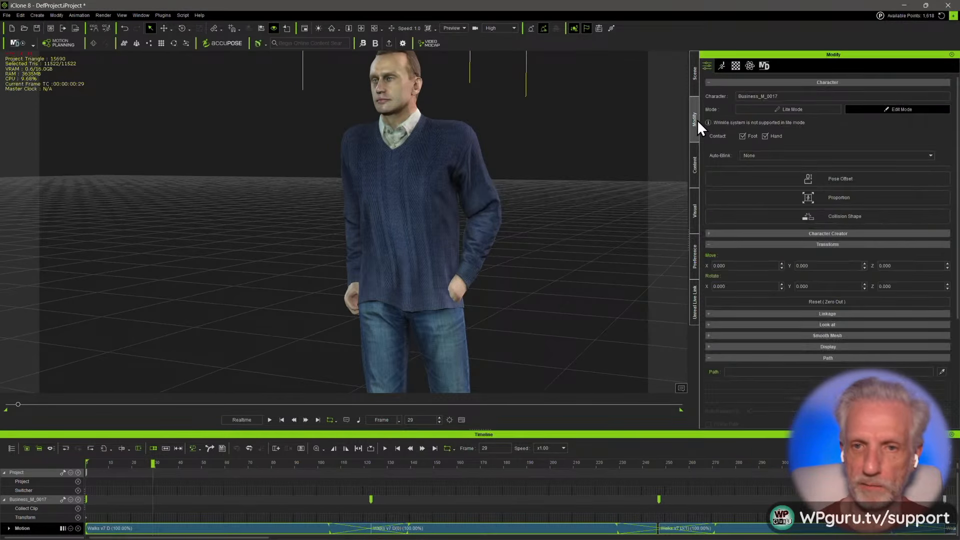
pyautogui.click(720, 66)
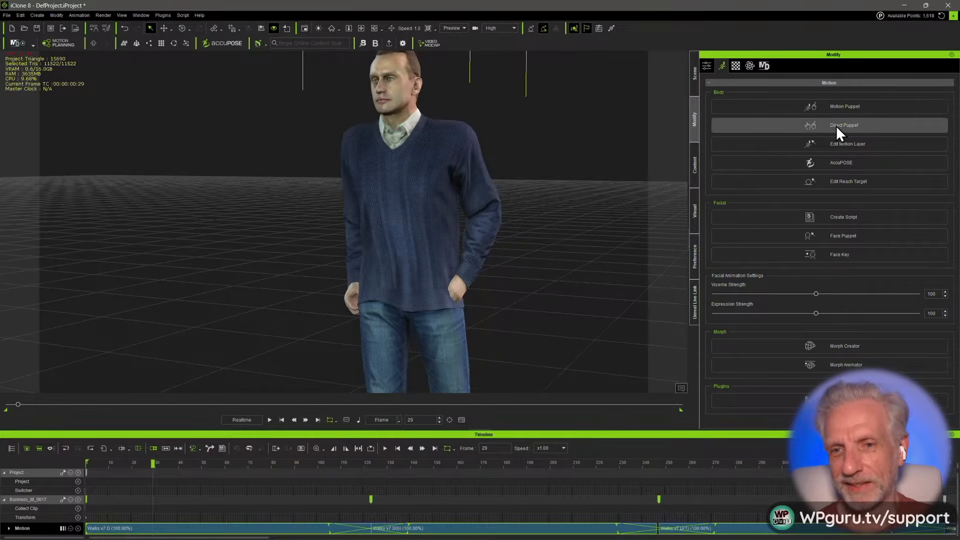
pyautogui.click(846, 148)
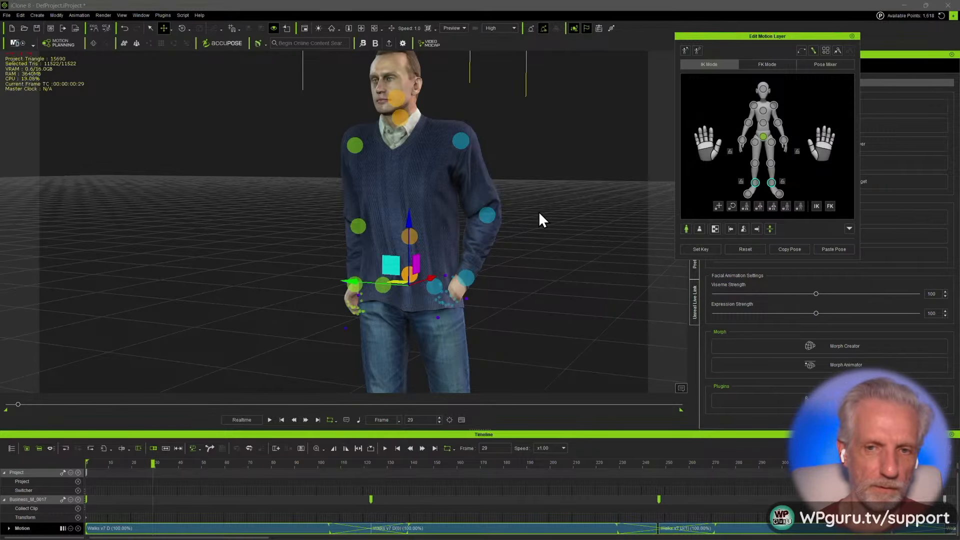
# - Rotate both upper arms slightly outward so they hang farther away from the body
pyautogui.scroll(4, 435, 187)
pyautogui.scroll(-4, 397, 208)
pyautogui.moveTo(399, 189); pyautogui.dragTo(371, 210, button='middle')
pyautogui.moveTo(371, 210); pyautogui.dragTo(436, 198, button='right')
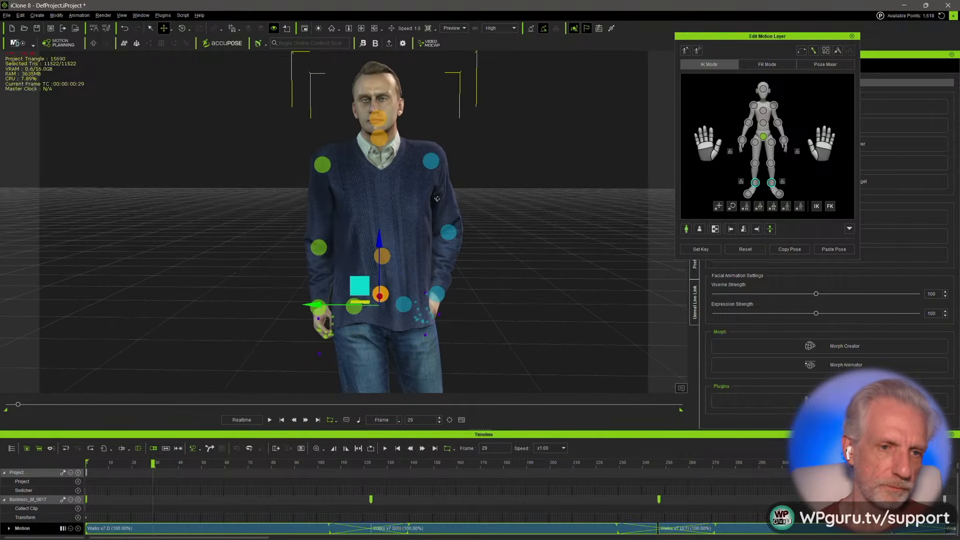
pyautogui.click(323, 165)
pyautogui.press('e')
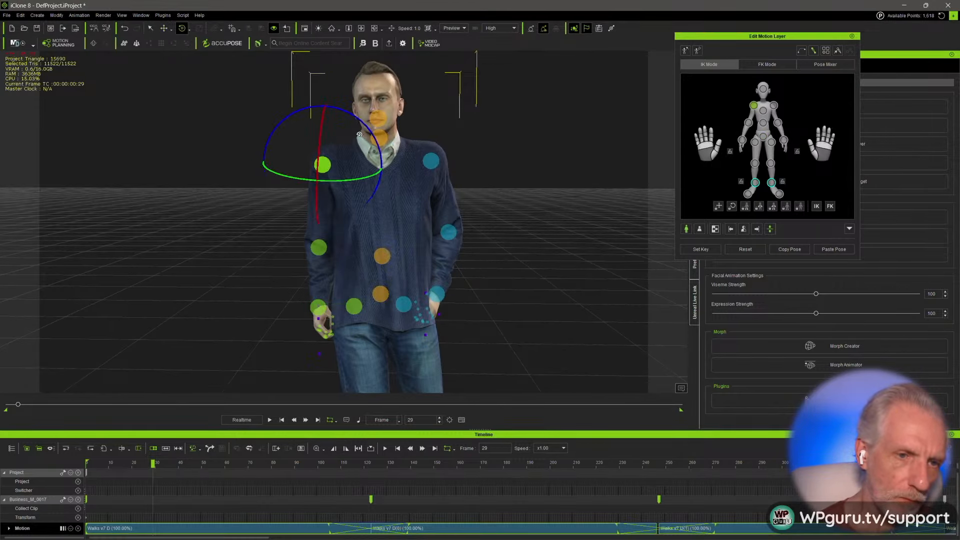
pyautogui.moveTo(367, 132); pyautogui.dragTo(371, 132)
pyautogui.click(773, 106)
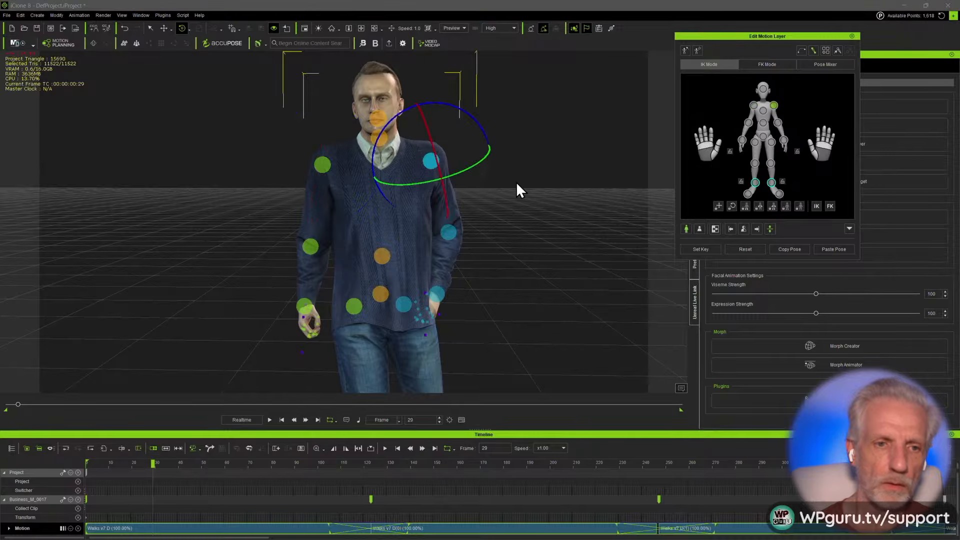
pyautogui.moveTo(485, 126); pyautogui.dragTo(482, 127)
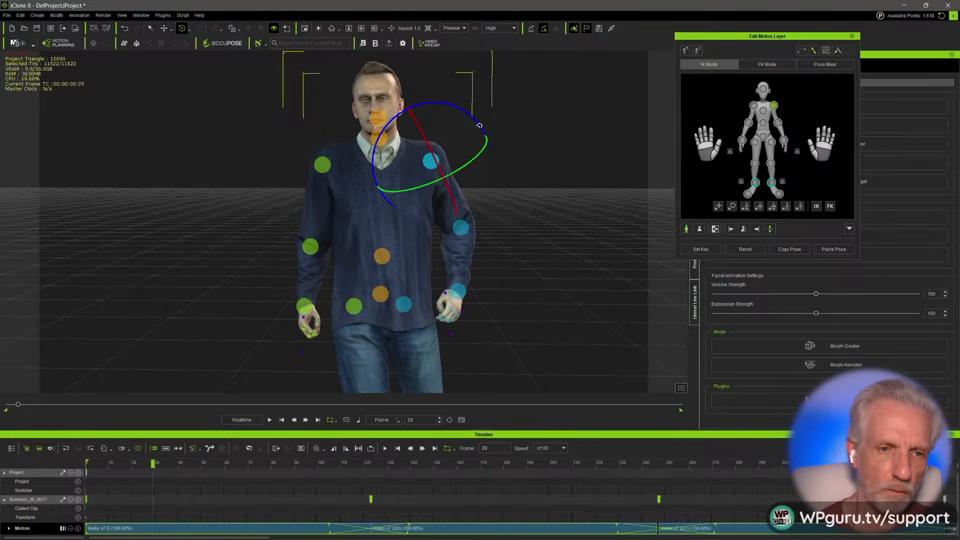
# - Adjust the thumb rotation on the character's hands in the motion layer pose
pyautogui.moveTo(525, 225); pyautogui.dragTo(39, 247, button='middle')
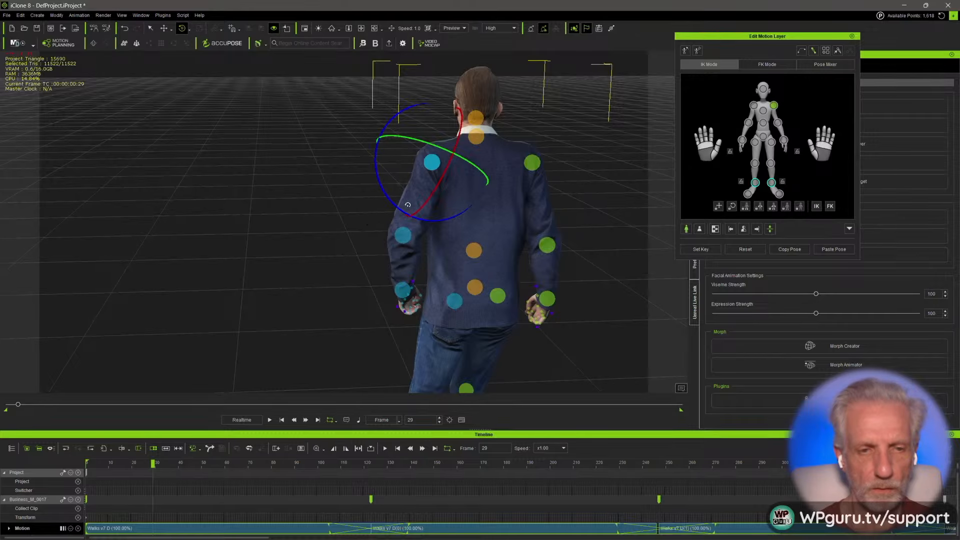
pyautogui.moveTo(352, 200); pyautogui.dragTo(539, 199, button='middle')
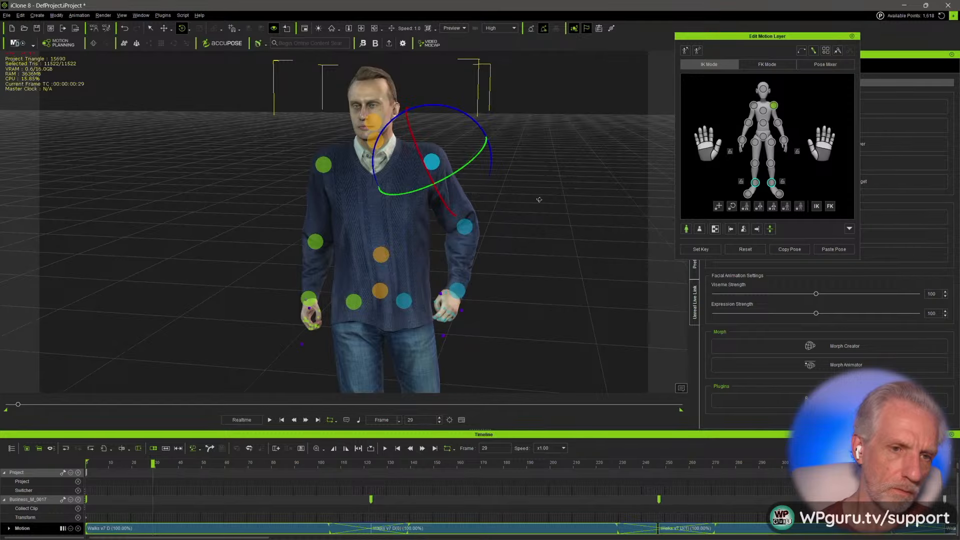
pyautogui.scroll(6, 510, 248)
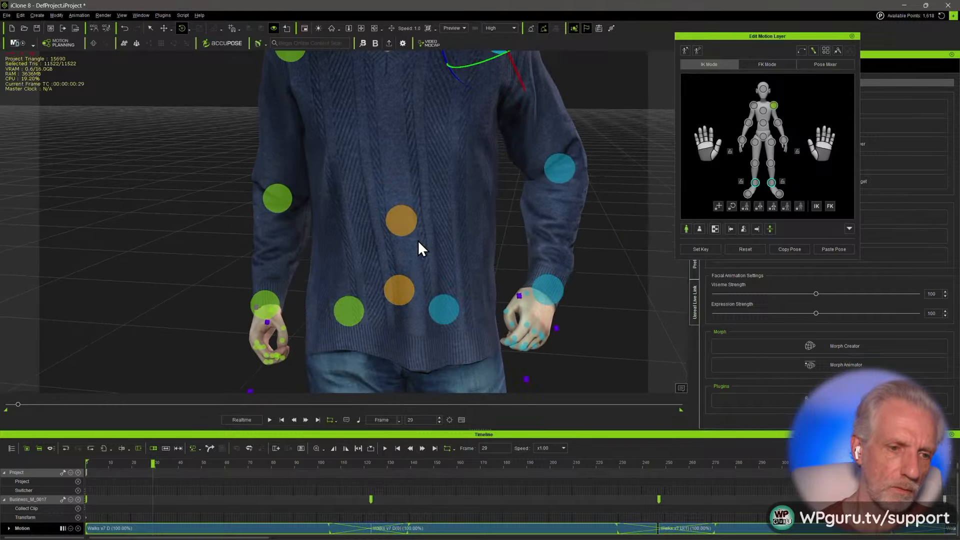
pyautogui.moveTo(419, 220); pyautogui.dragTo(458, 284, button='middle')
pyautogui.click(525, 271)
pyautogui.moveTo(458, 284); pyautogui.dragTo(462, 268)
pyautogui.click(311, 291)
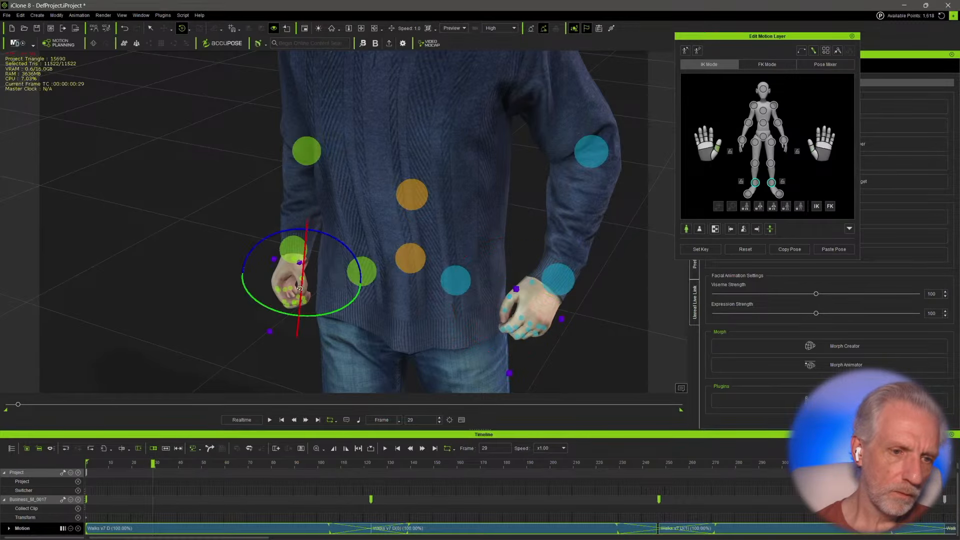
pyautogui.moveTo(311, 291); pyautogui.dragTo(349, 269, button='middle')
pyautogui.moveTo(341, 270); pyautogui.dragTo(343, 259)
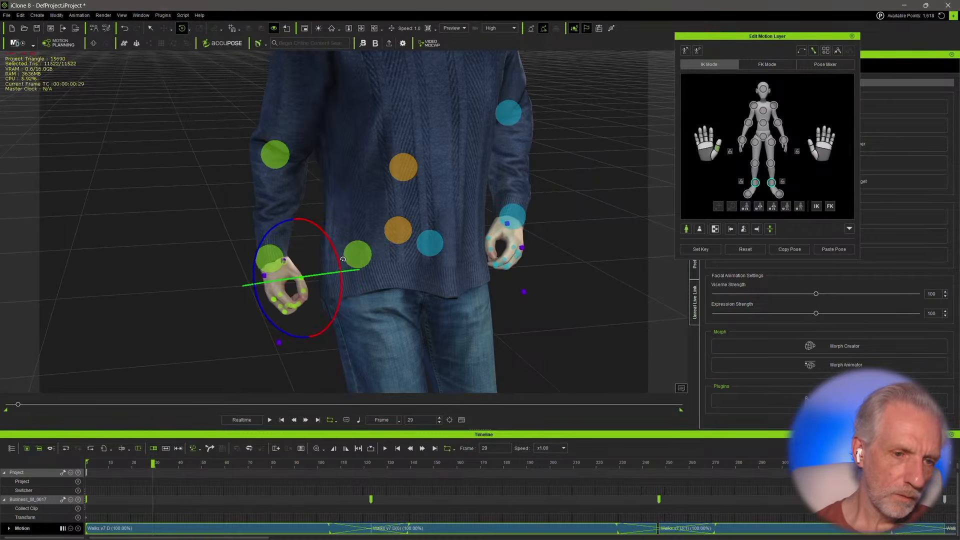
pyautogui.moveTo(344, 255)
pyautogui.mouseDown(button='right')
pyautogui.moveTo(97, 193)
pyautogui.moveTo(187, 206)
pyautogui.moveTo(251, 236)
pyautogui.moveTo(345, 256)
pyautogui.mouseUp(button='right')
pyautogui.scroll(3, 357, 279)
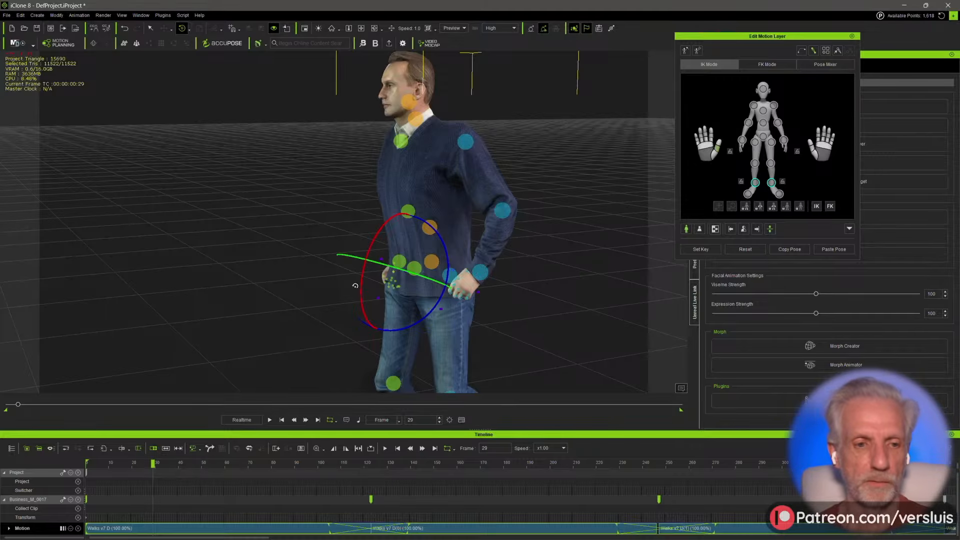
# - Lean the waist and chest forward and tilt the head down in the frame 29 pose
pyautogui.moveTo(309, 276); pyautogui.dragTo(291, 255, button='right')
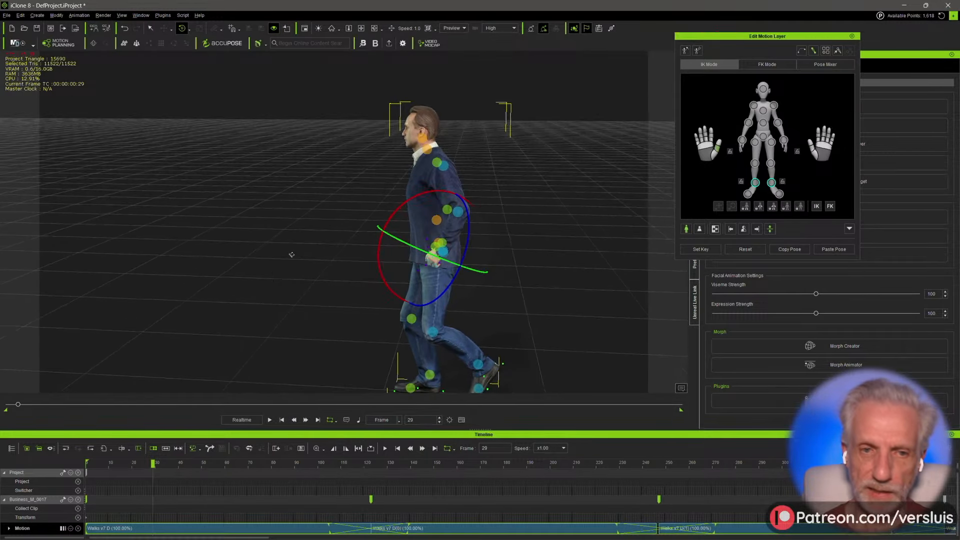
pyautogui.click(763, 124)
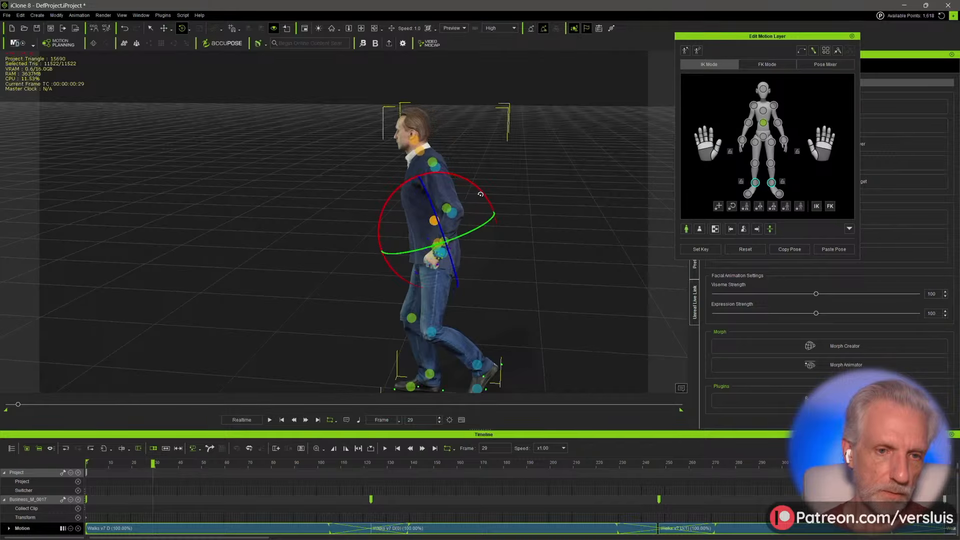
pyautogui.click(763, 111)
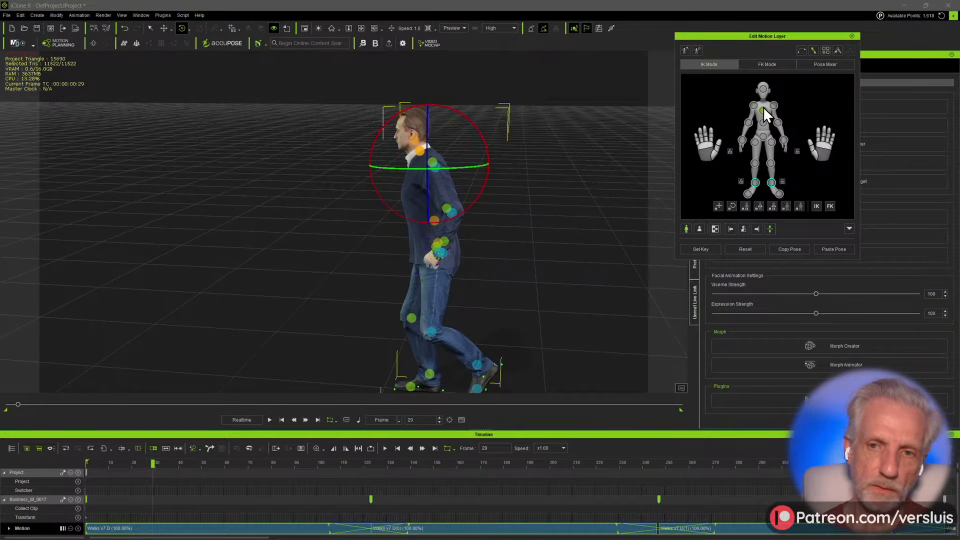
pyautogui.moveTo(480, 130); pyautogui.dragTo(459, 111)
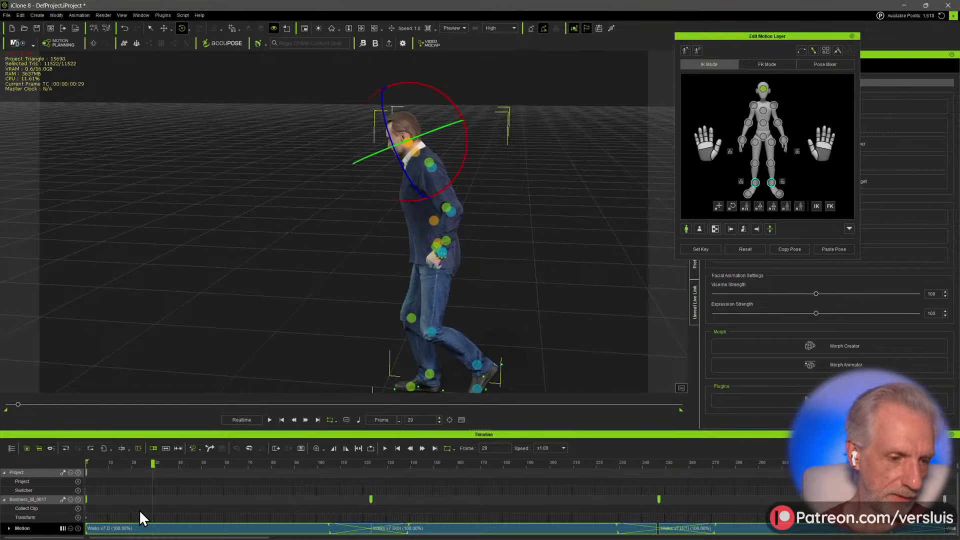
# - Scrub and play back the walk from its beginning to check the adjusted pose from the front
pyautogui.moveTo(153, 463); pyautogui.dragTo(287, 463)
pyautogui.moveTo(222, 326); pyautogui.dragTo(448, 327, button='right')
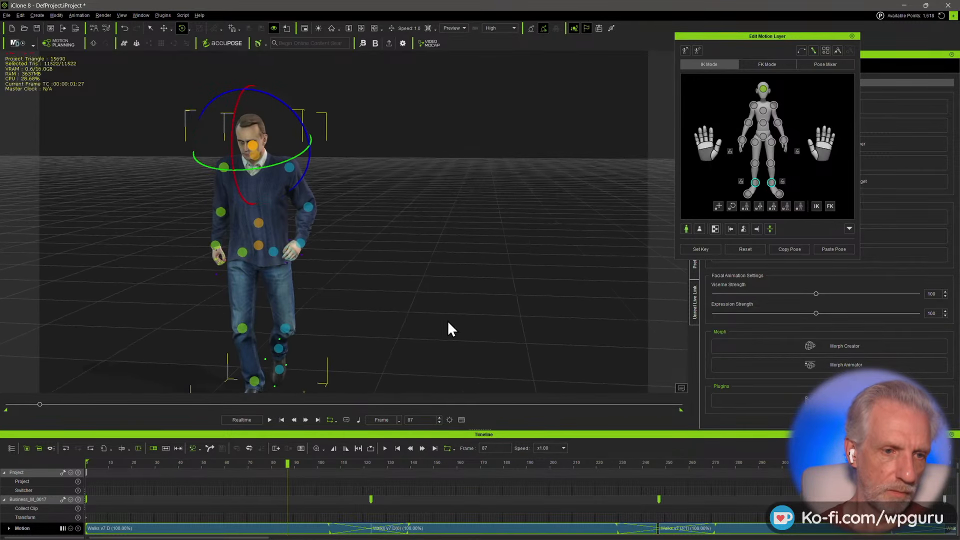
pyautogui.moveTo(448, 327); pyautogui.dragTo(455, 299, button='middle')
pyautogui.moveTo(274, 472); pyautogui.dragTo(90, 477)
pyautogui.press('space')
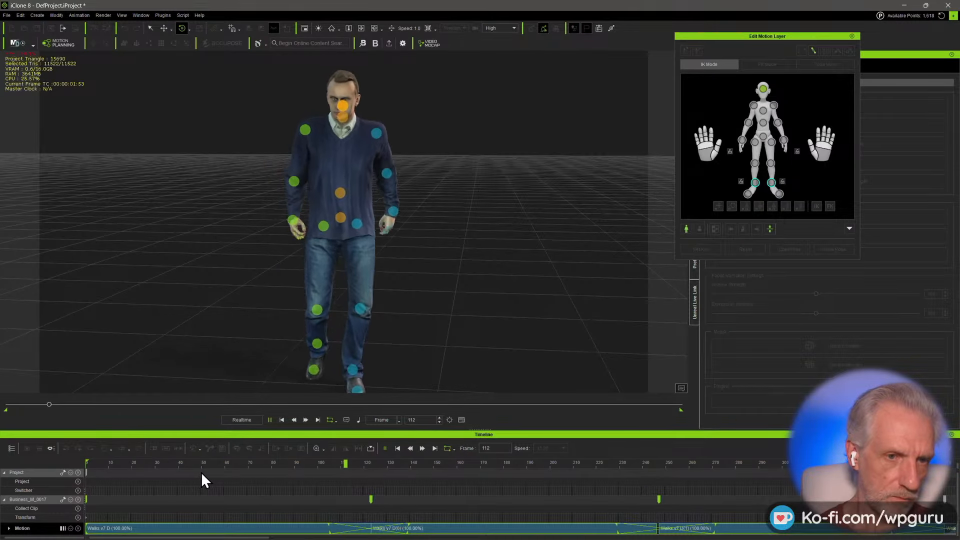
pyautogui.press('space')
pyautogui.moveTo(270, 468); pyautogui.dragTo(140, 466)
# - Copy the motion layer key at frame 29 to frame 139 in the second walk clip and frame 271 in the third
pyautogui.click(9, 528)
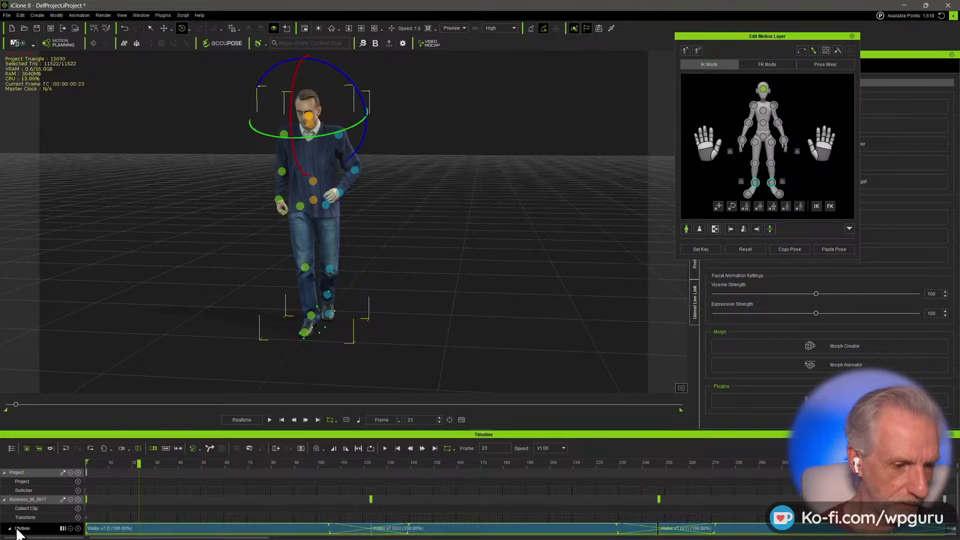
pyautogui.scroll(-1, 165, 505)
pyautogui.click(152, 521)
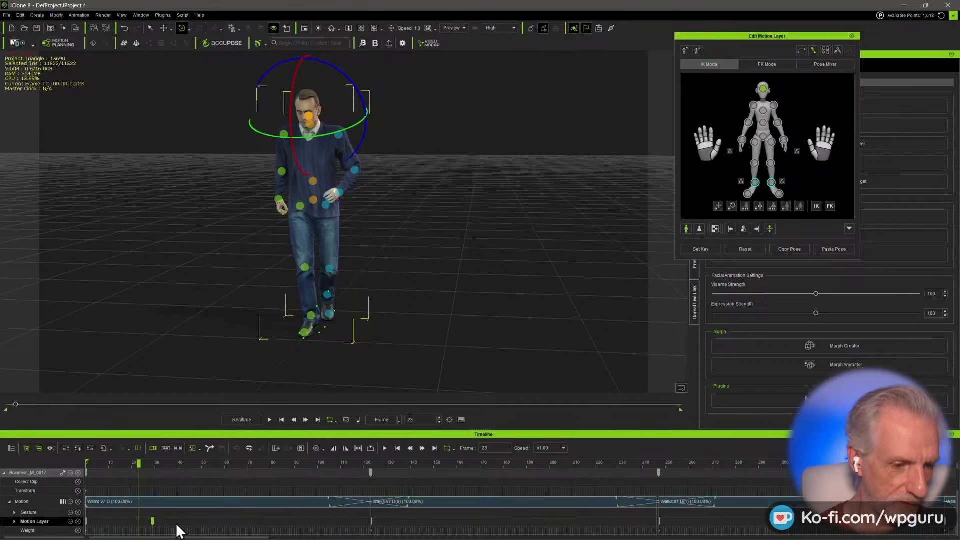
pyautogui.moveTo(316, 467); pyautogui.dragTo(409, 460)
pyautogui.hotkey('ctrl', 'v')
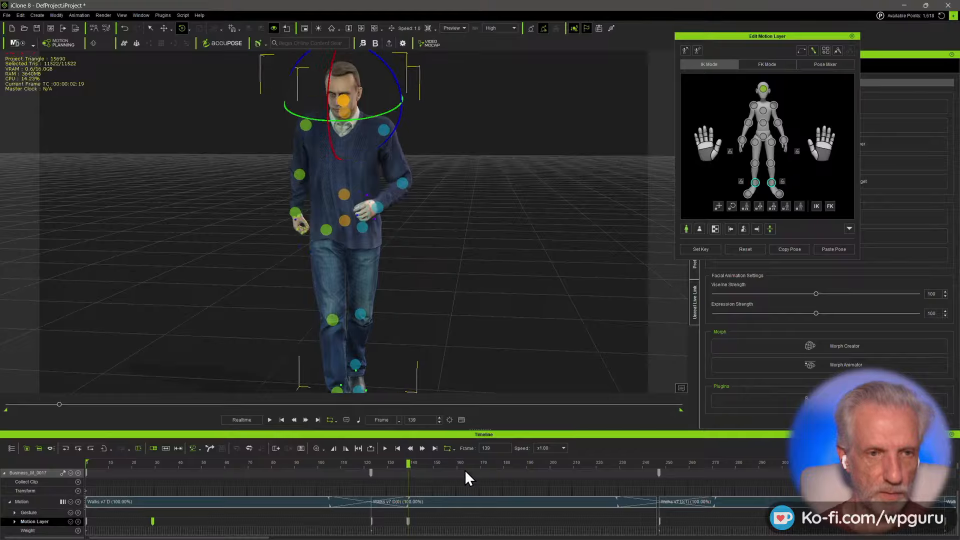
pyautogui.moveTo(642, 462); pyautogui.dragTo(716, 460)
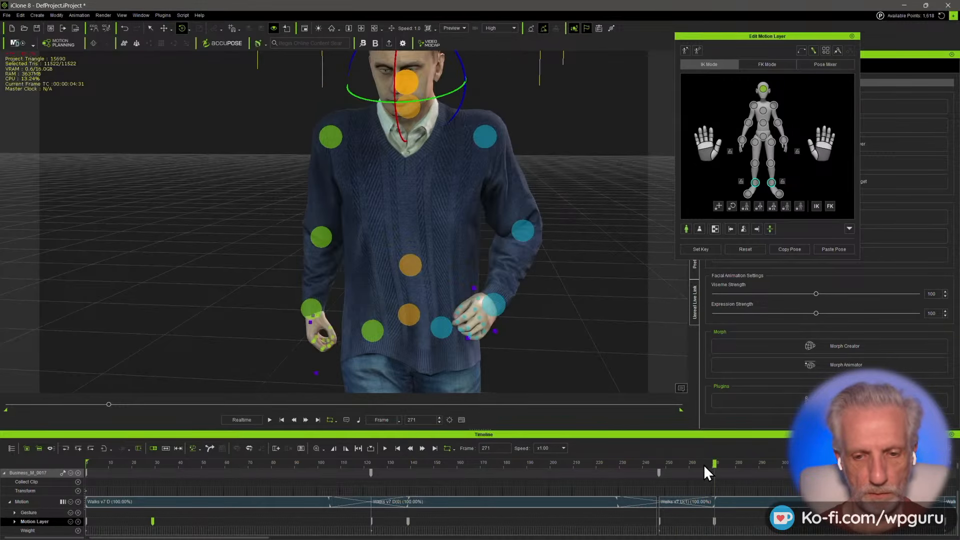
# - Paste the copied motion layer key at frame 395 in the fourth walk clip and frame 516 in the fifth
pyautogui.scroll(-2, 704, 464)
pyautogui.scroll(-5, 473, 369)
pyautogui.moveTo(423, 332); pyautogui.dragTo(389, 263, button='middle')
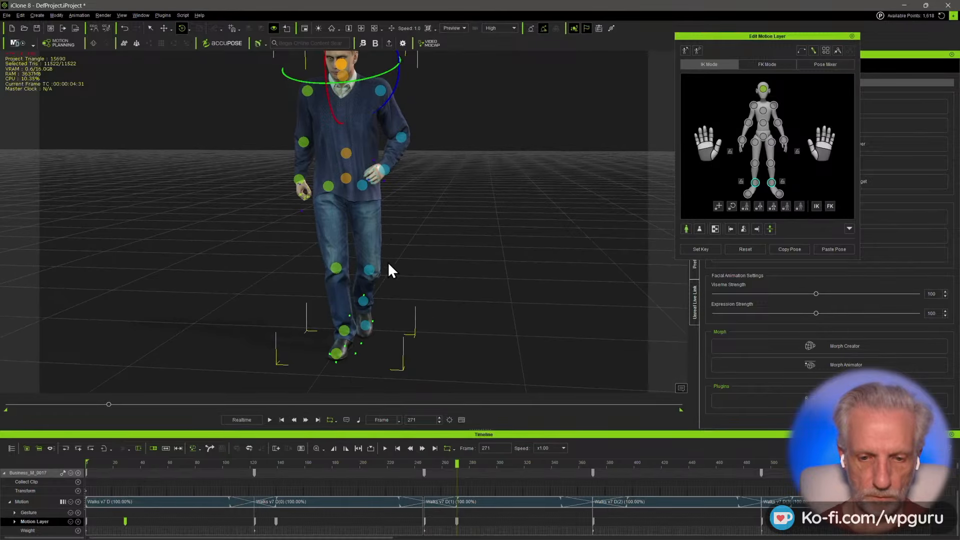
pyautogui.click(624, 461)
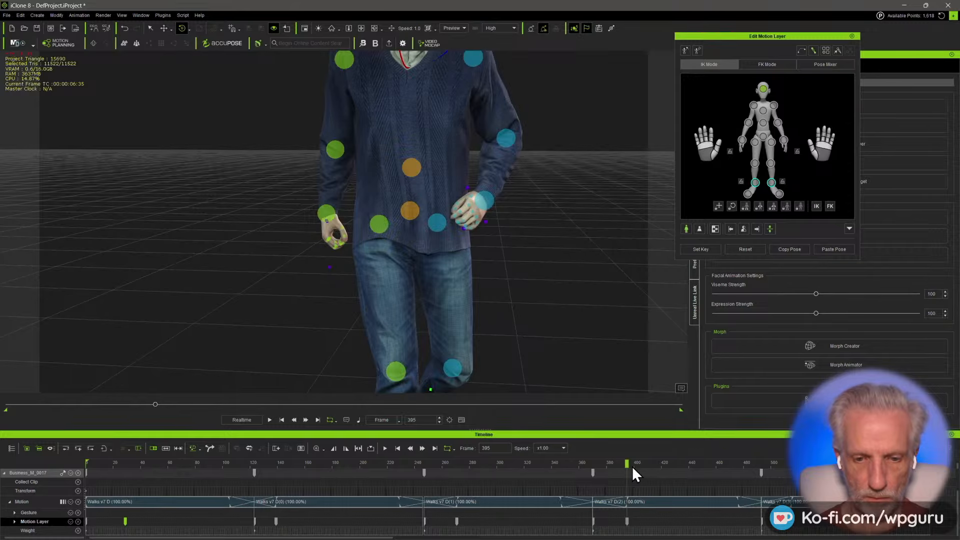
pyautogui.moveTo(629, 464); pyautogui.dragTo(789, 460)
pyautogui.moveTo(470, 269); pyautogui.dragTo(409, 244, button='middle')
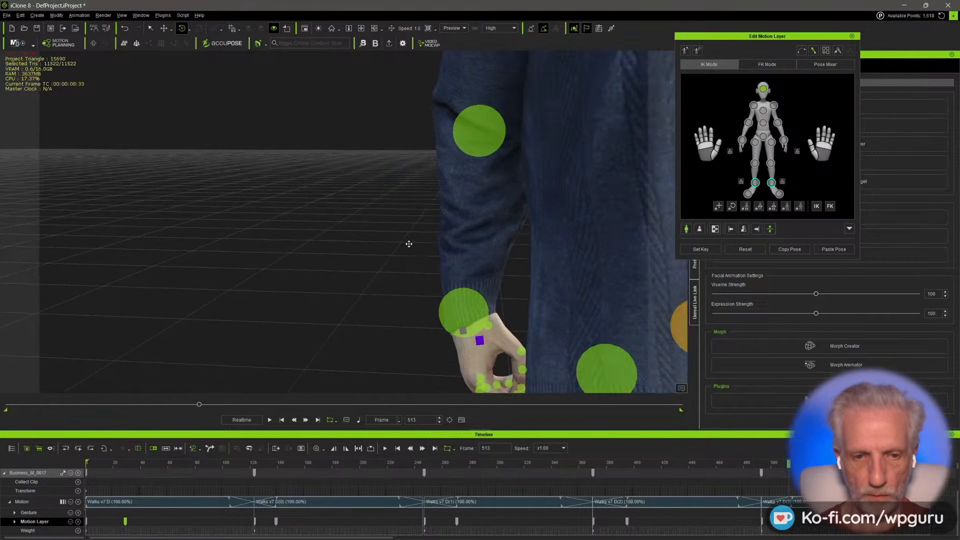
pyautogui.scroll(-5, 409, 244)
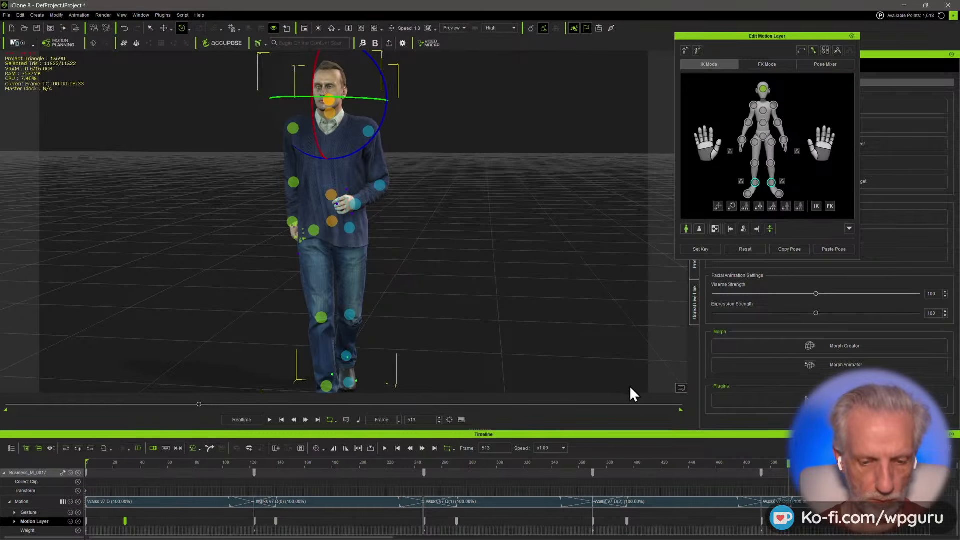
pyautogui.moveTo(786, 464); pyautogui.dragTo(789, 464)
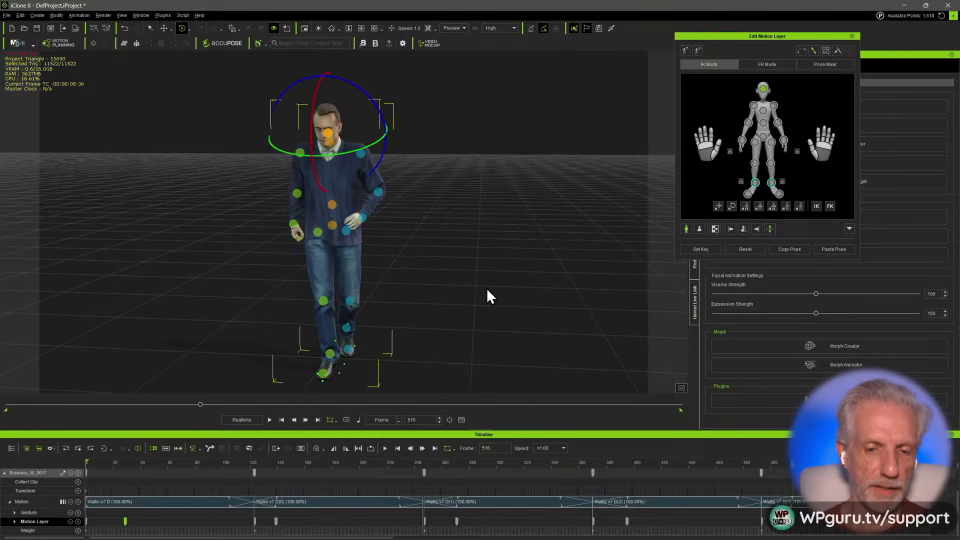
# - Close the motion layer editor and play back the whole walk from its beginning to check the adjusted pose
pyautogui.moveTo(487, 296); pyautogui.dragTo(389, 299, button='right')
pyautogui.scroll(-3, 408, 488)
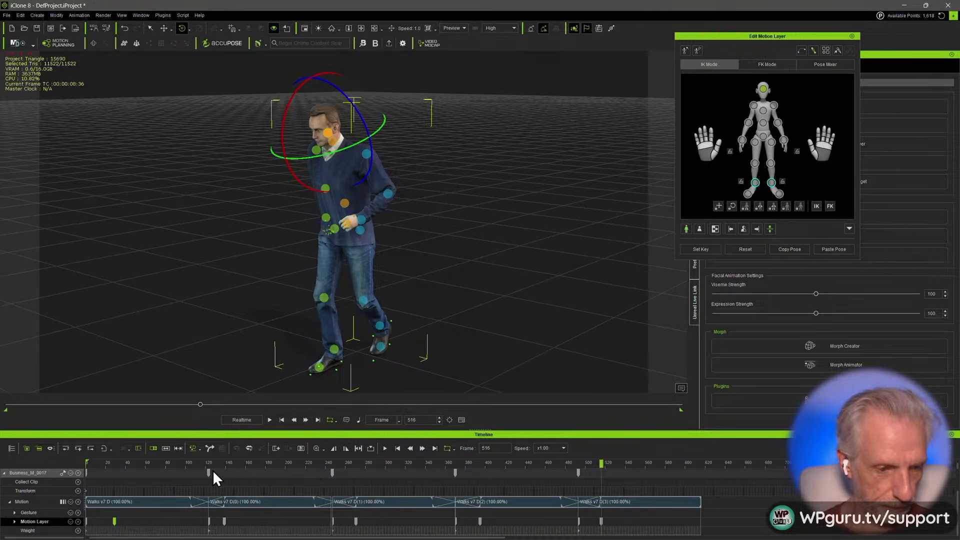
pyautogui.moveTo(216, 463); pyautogui.dragTo(50, 460)
pyautogui.moveTo(360, 278); pyautogui.dragTo(407, 225, button='right')
pyautogui.click(852, 36)
pyautogui.press('space')
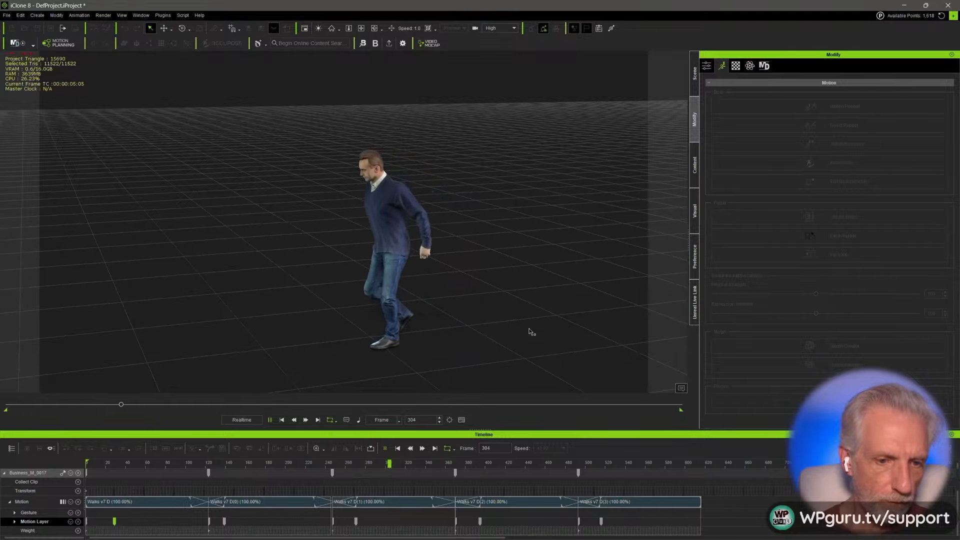
pyautogui.moveTo(531, 332); pyautogui.dragTo(565, 163, button='right')
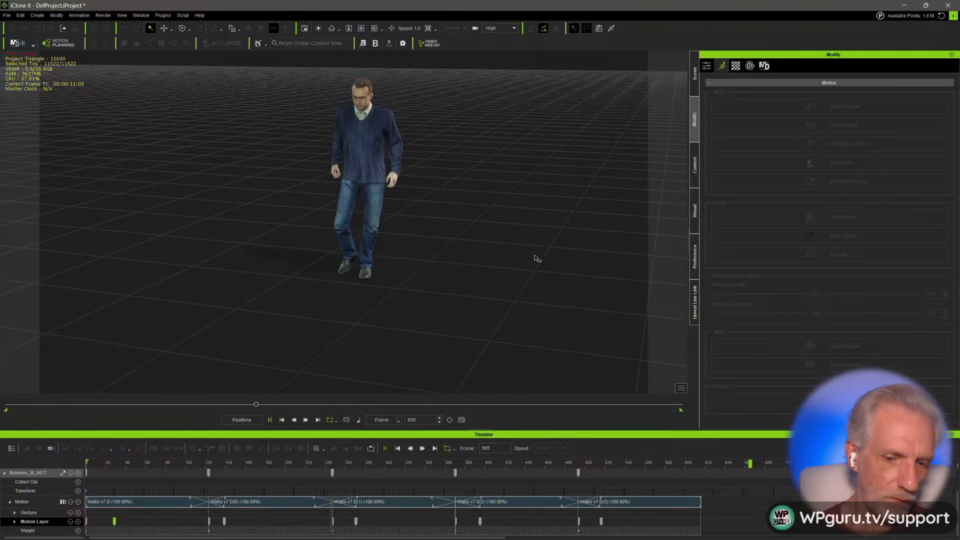
pyautogui.press('space')
# - Set the project's start and end frames to the selected walk clips and mark a collect clip range across all five clips
pyautogui.moveTo(707, 499); pyautogui.dragTo(99, 499)
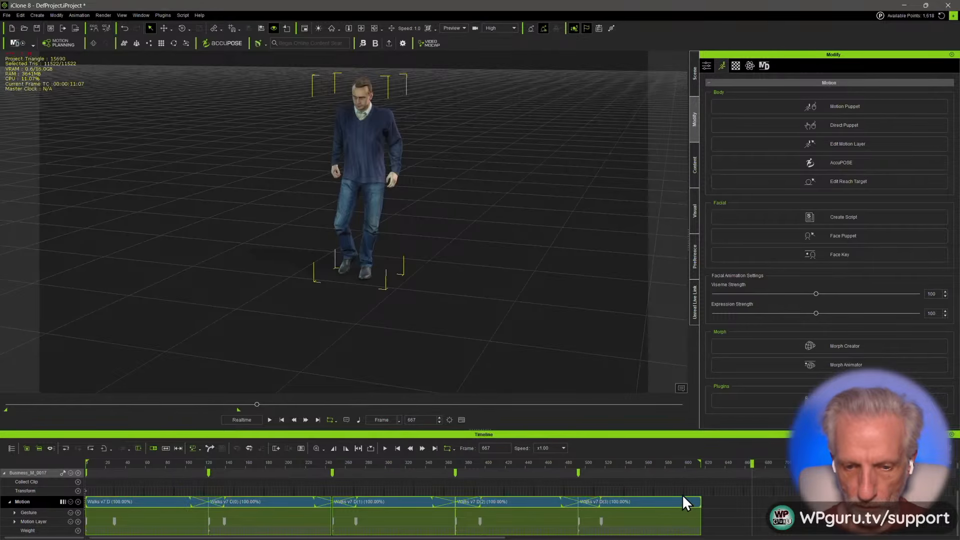
pyautogui.click(702, 482)
pyautogui.moveTo(702, 482); pyautogui.dragTo(47, 478)
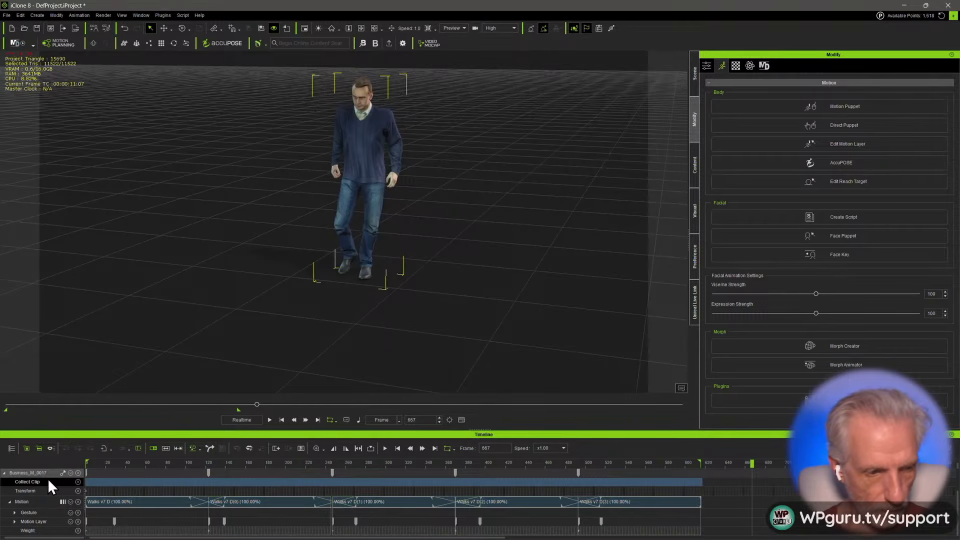
pyautogui.scroll(1, 345, 281)
pyautogui.moveTo(375, 260)
pyautogui.mouseDown(button='middle')
pyautogui.moveTo(362, 223)
pyautogui.moveTo(377, 251)
pyautogui.mouseUp(button='middle')
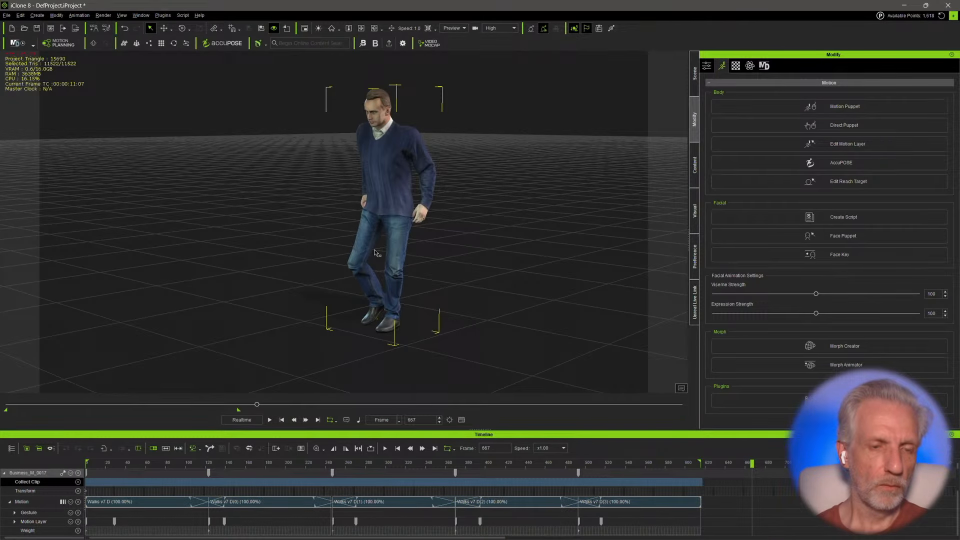
# - Save the collected motion as "Walks v7 D looped" in the custom Rokoko Breakouts Loops folder
pyautogui.click(694, 165)
pyautogui.doubleClick(818, 186)
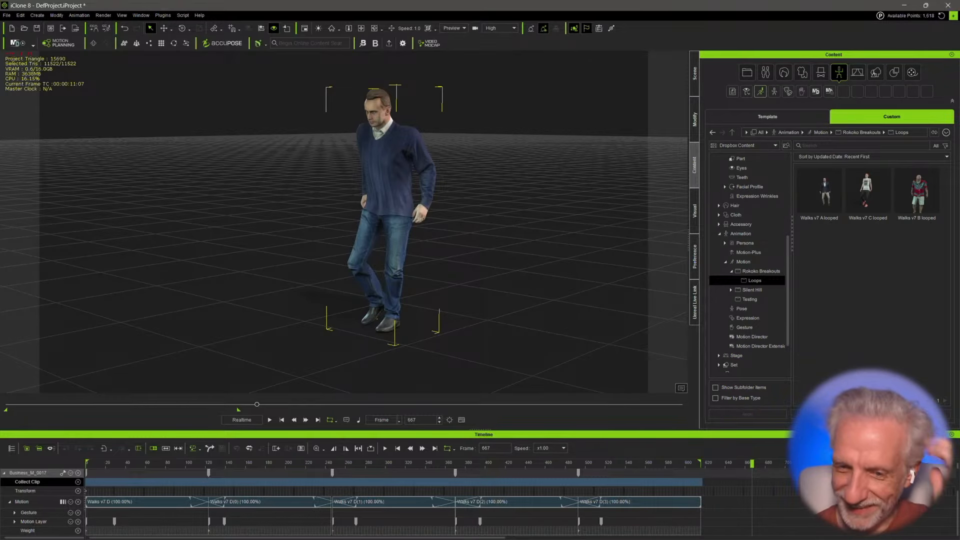
pyautogui.click(871, 414)
pyautogui.write('Wa')
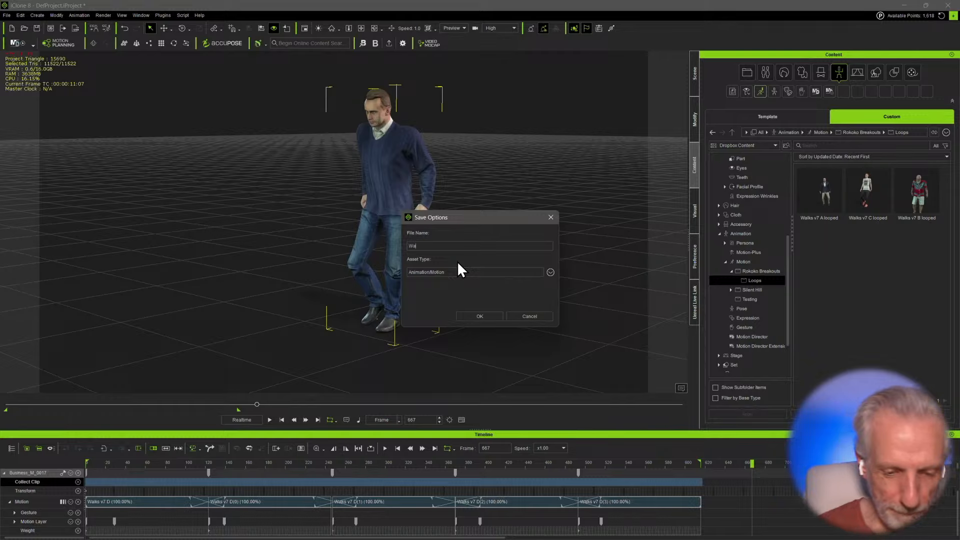
pyautogui.write('lks v7')
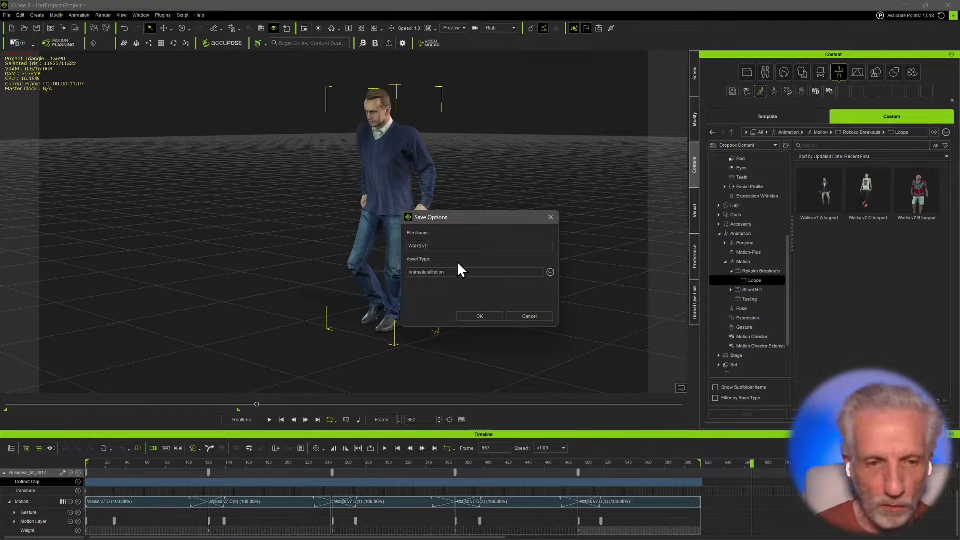
pyautogui.write(' D loope')
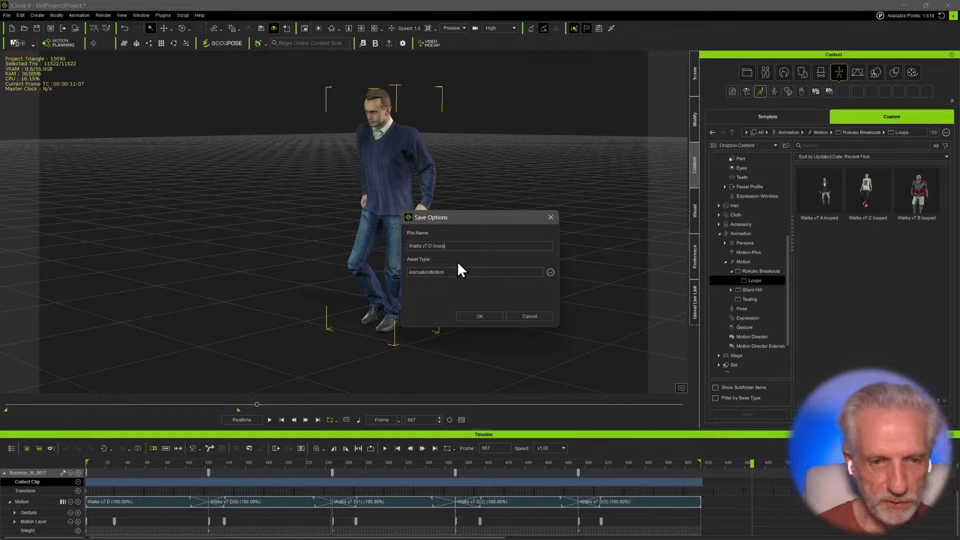
pyautogui.press('Return')
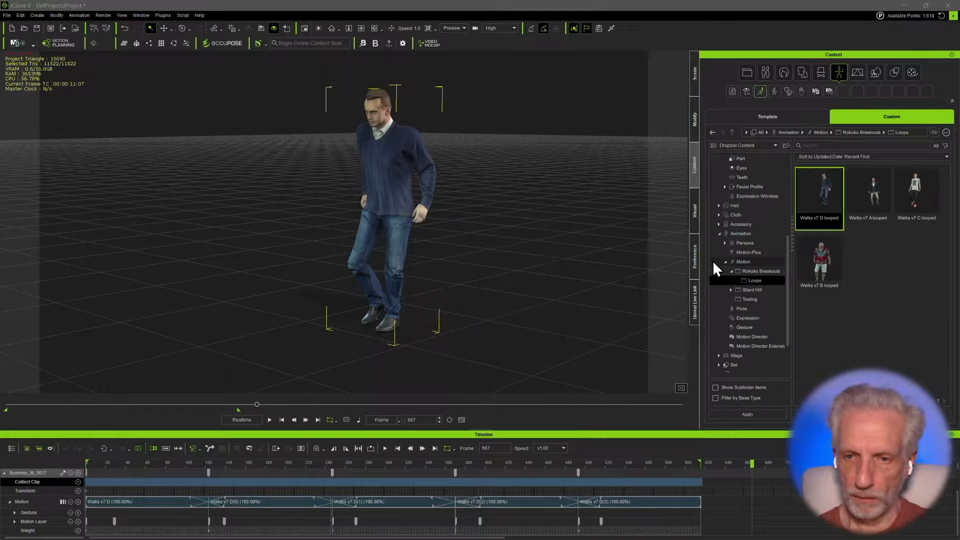
# - Save the project as "Walks v7 D" in the Rokoko Cinema Titles project folder
pyautogui.scroll(5, 760, 208)
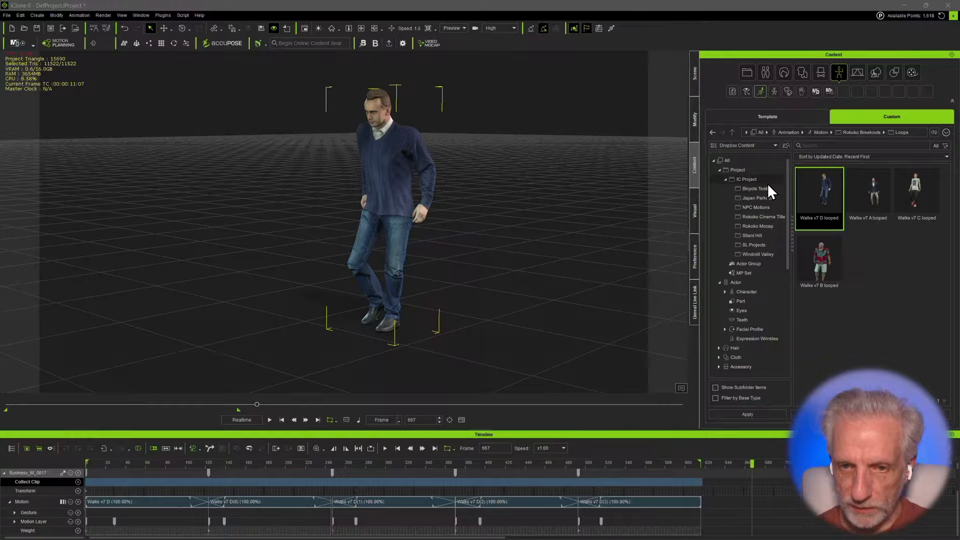
pyautogui.click(765, 215)
pyautogui.click(830, 414)
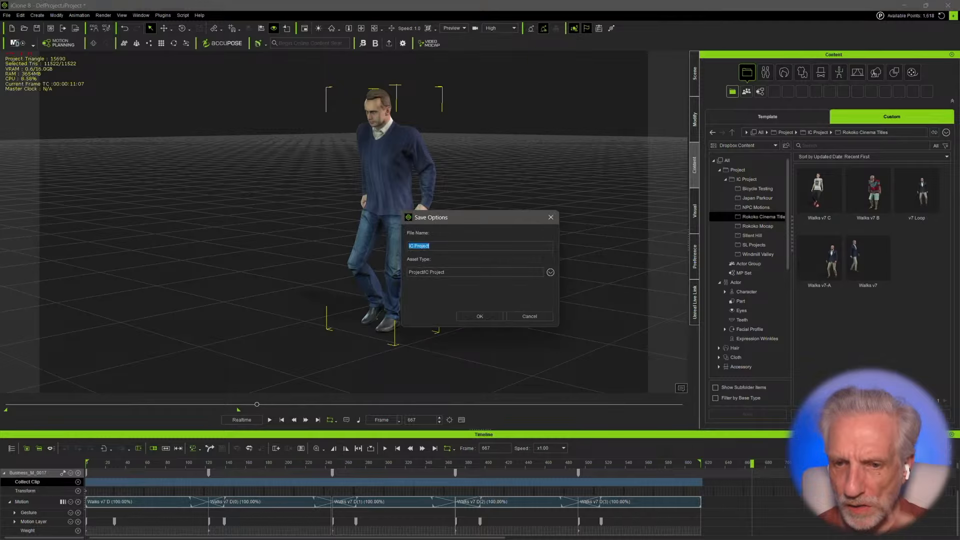
pyautogui.write('Walks v7 D')
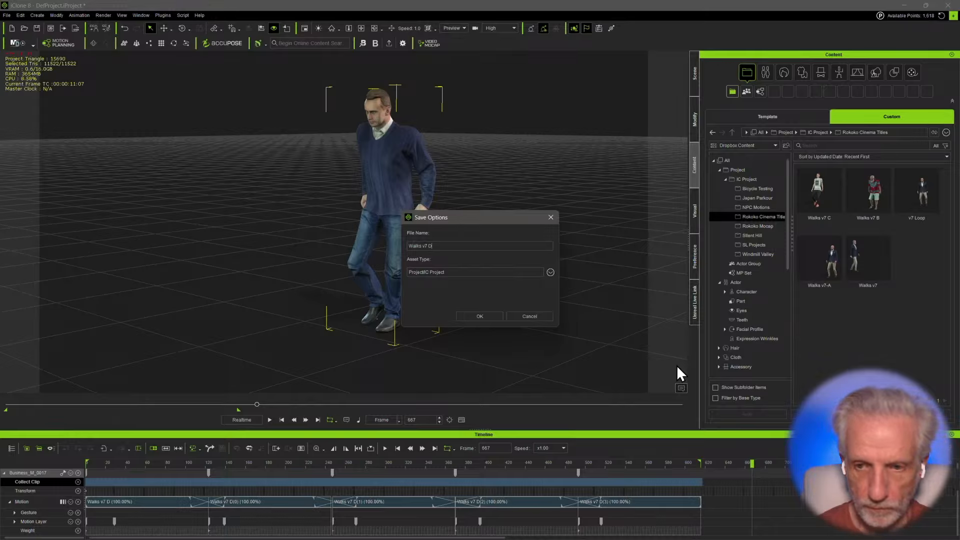
pyautogui.press('Return')
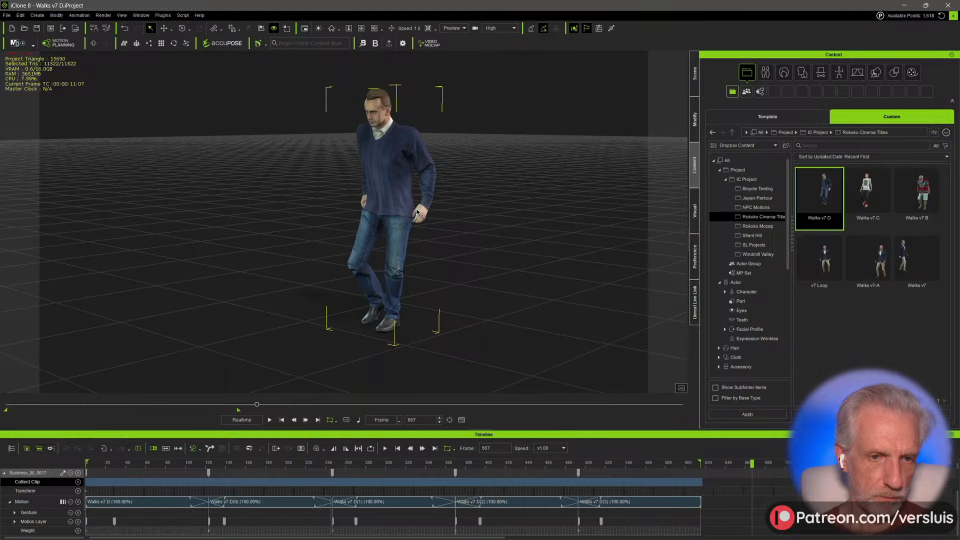
# - Delete all the walk clips from the character's motion track and return to frame 0
pyautogui.moveTo(709, 504); pyautogui.dragTo(106, 504)
pyautogui.press('Delete')
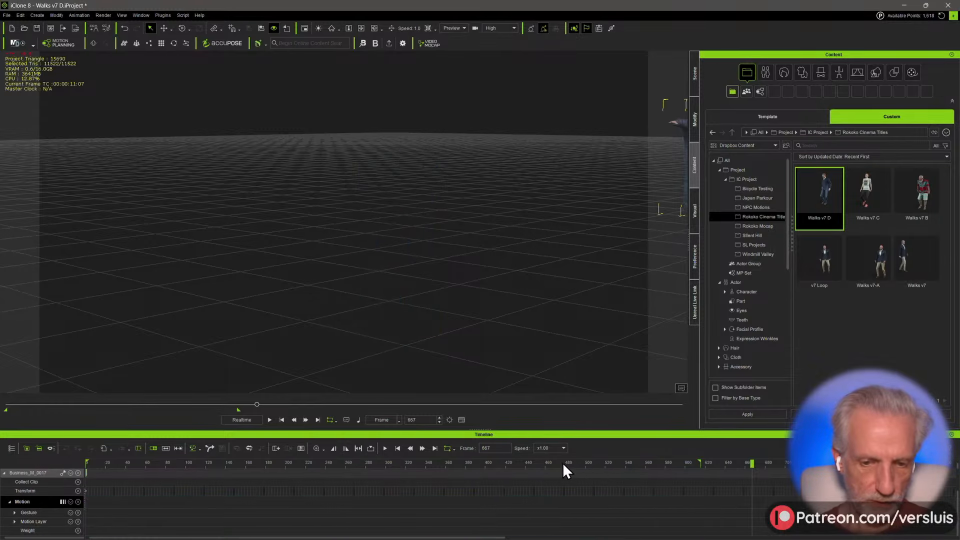
pyautogui.scroll(-3, 261, 305)
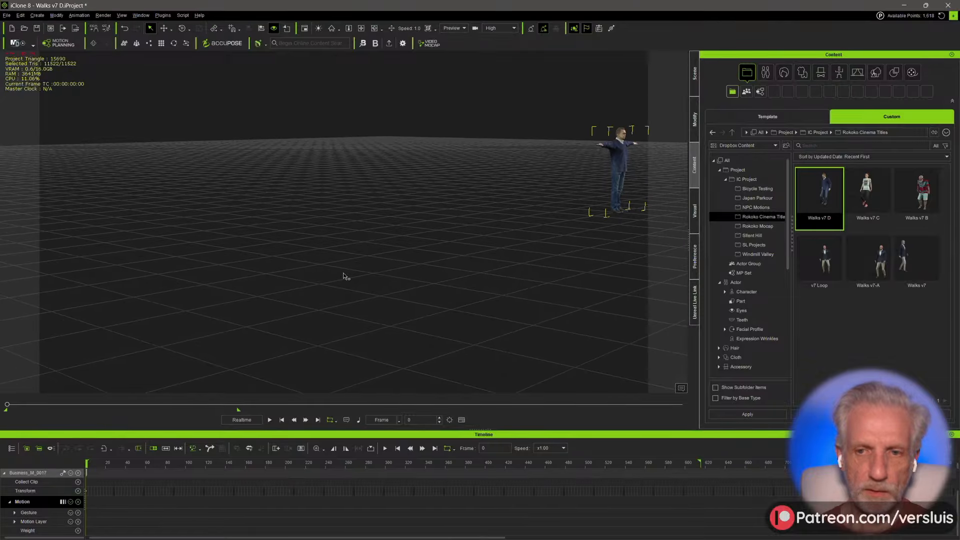
pyautogui.moveTo(345, 277); pyautogui.dragTo(275, 293, button='middle')
# - Apply the saved "Walks v7 D looped" motion from the Loops folder to the character at frame 0
pyautogui.scroll(-5, 766, 337)
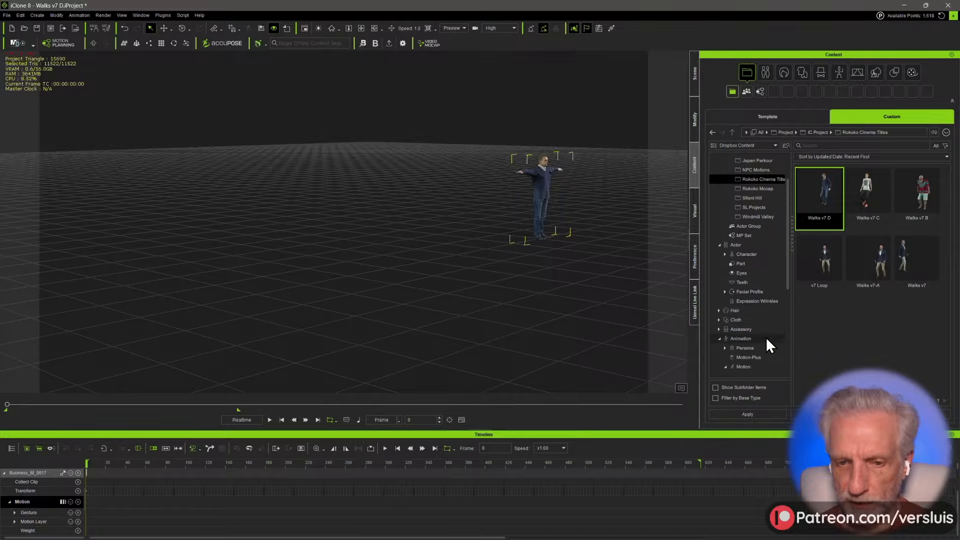
pyautogui.scroll(-3, 766, 338)
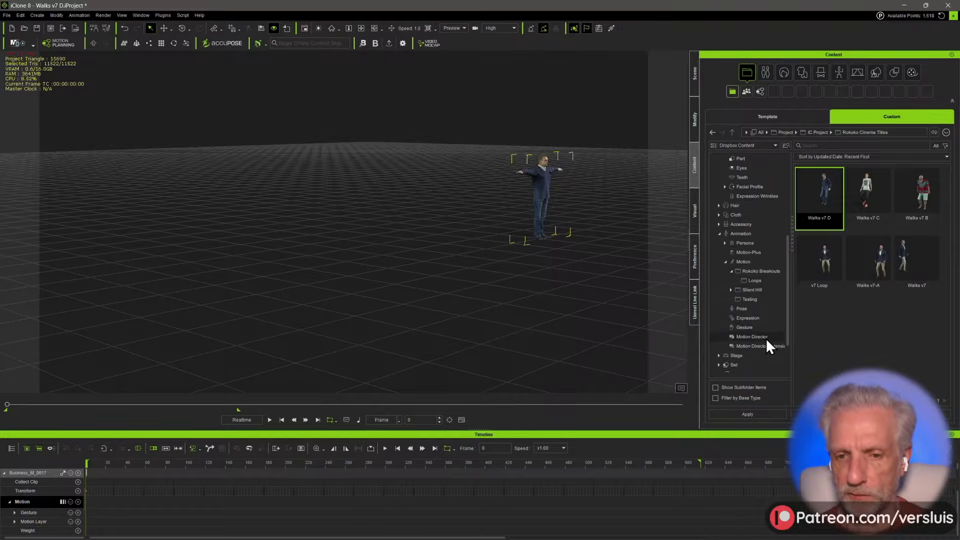
pyautogui.click(767, 273)
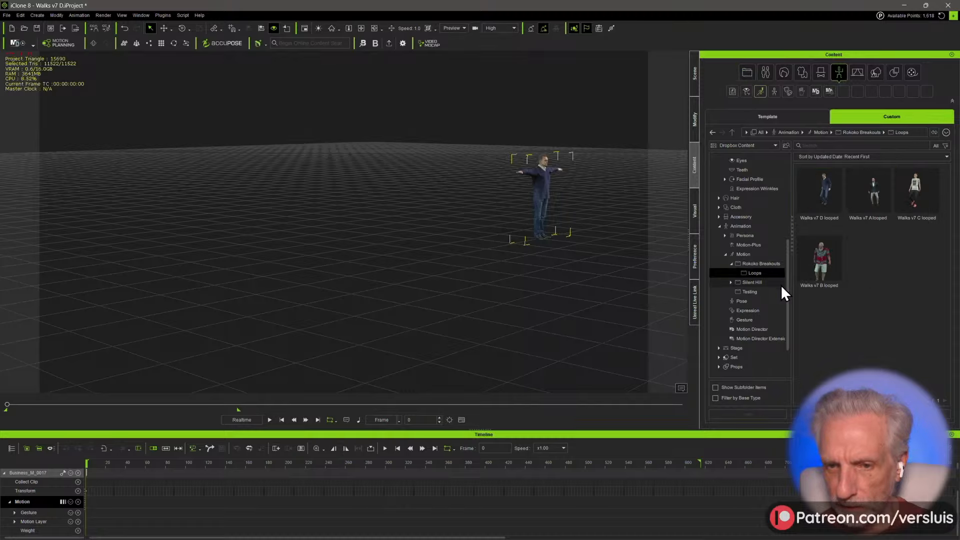
pyautogui.moveTo(824, 181); pyautogui.dragTo(551, 189)
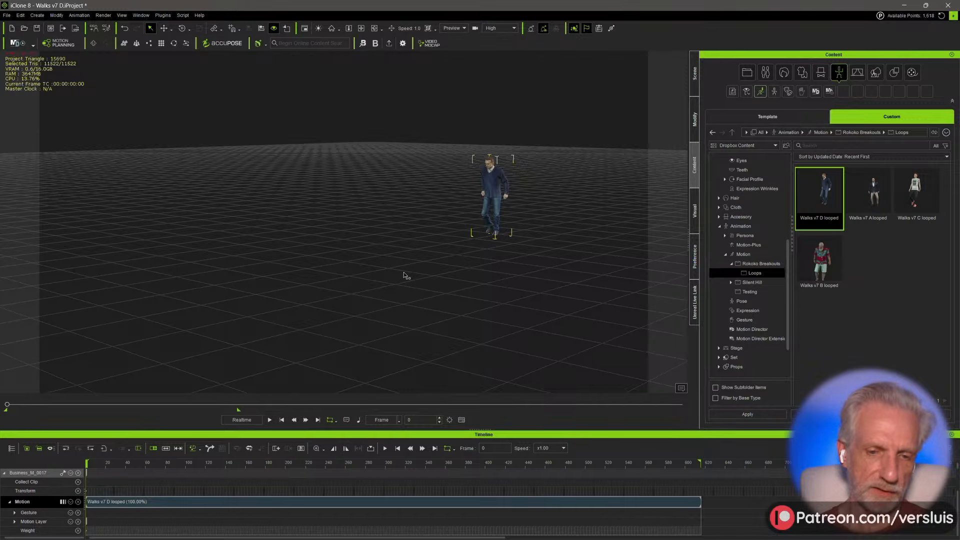
pyautogui.moveTo(406, 276); pyautogui.dragTo(358, 245, button='middle')
pyautogui.scroll(1, 355, 244)
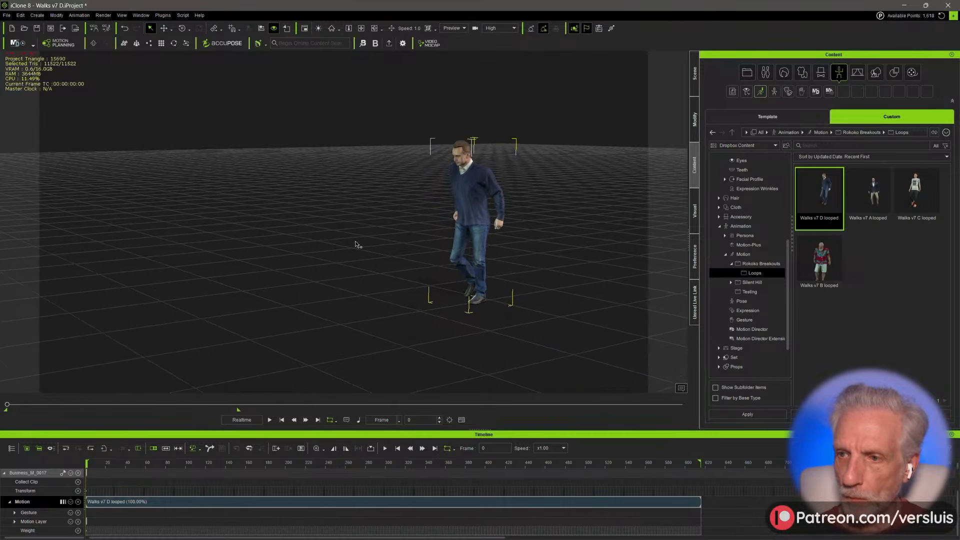
# - Sample all parts of the looped walk clip to a new motion layer with the Optimized option
pyautogui.rightClick(323, 502)
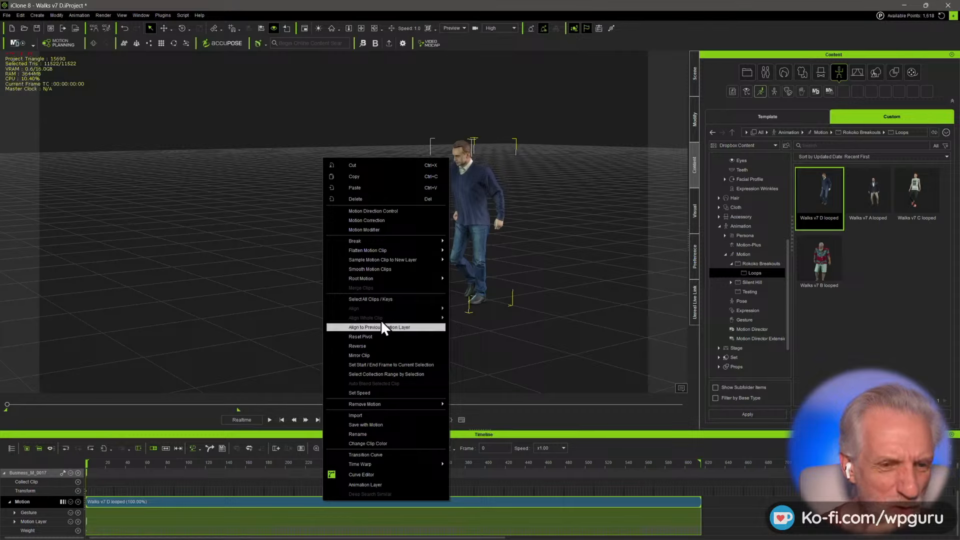
pyautogui.moveTo(414, 263)
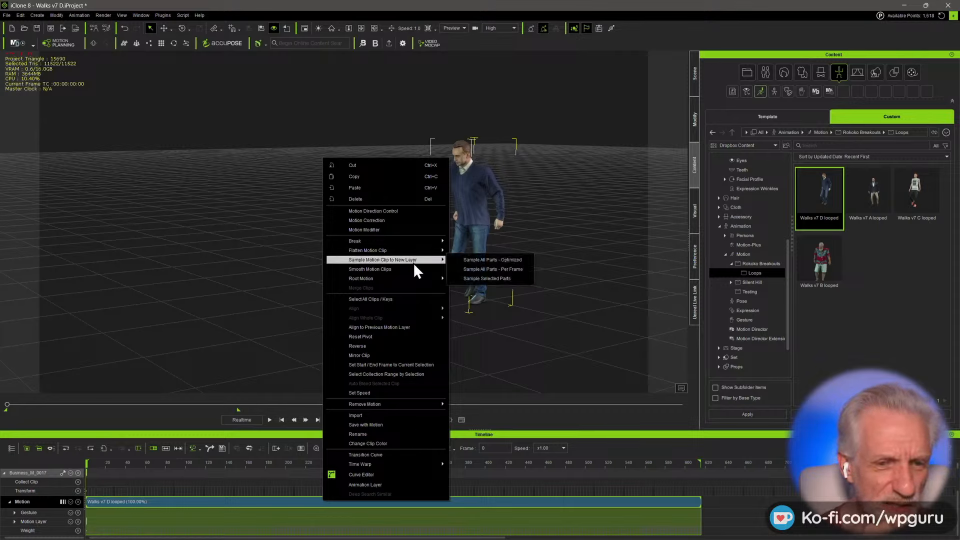
pyautogui.click(525, 260)
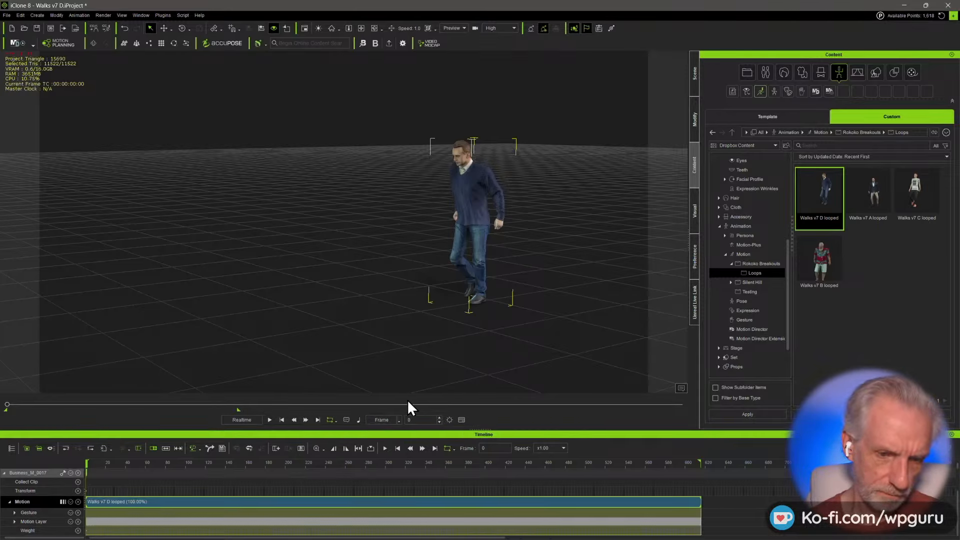
# - Enlarge the timeline and examine the spacing of the sampled keys on the Motion Layer track
pyautogui.moveTo(483, 428); pyautogui.dragTo(489, 391)
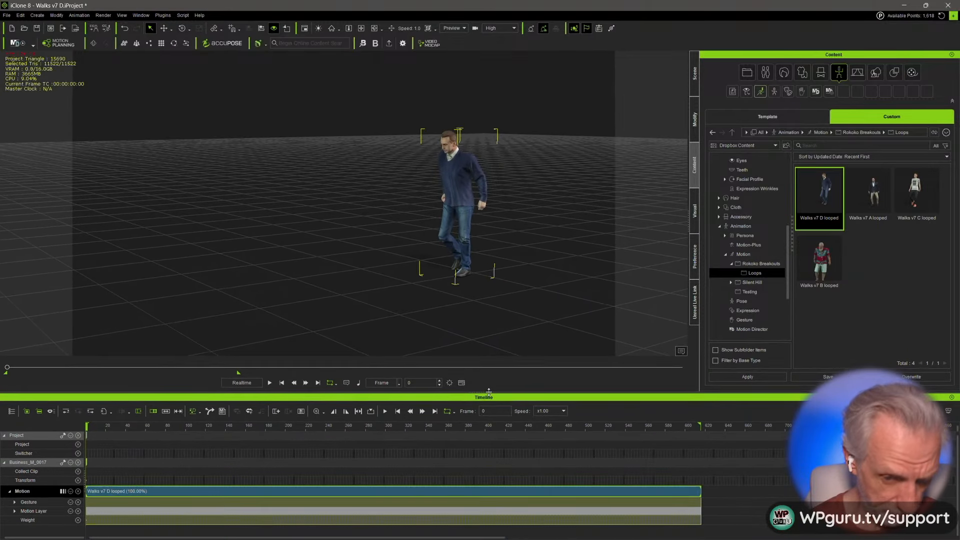
pyautogui.scroll(5, 269, 502)
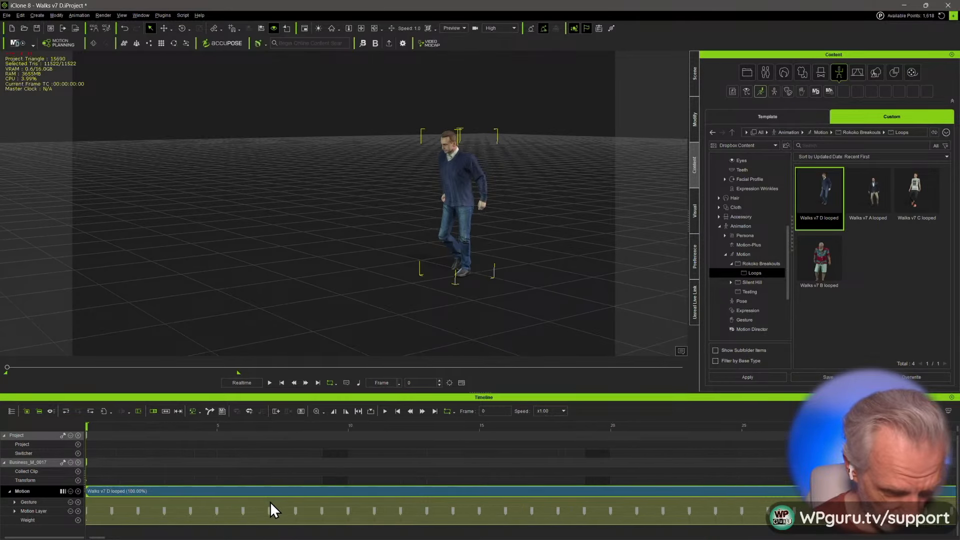
pyautogui.scroll(-5, 270, 502)
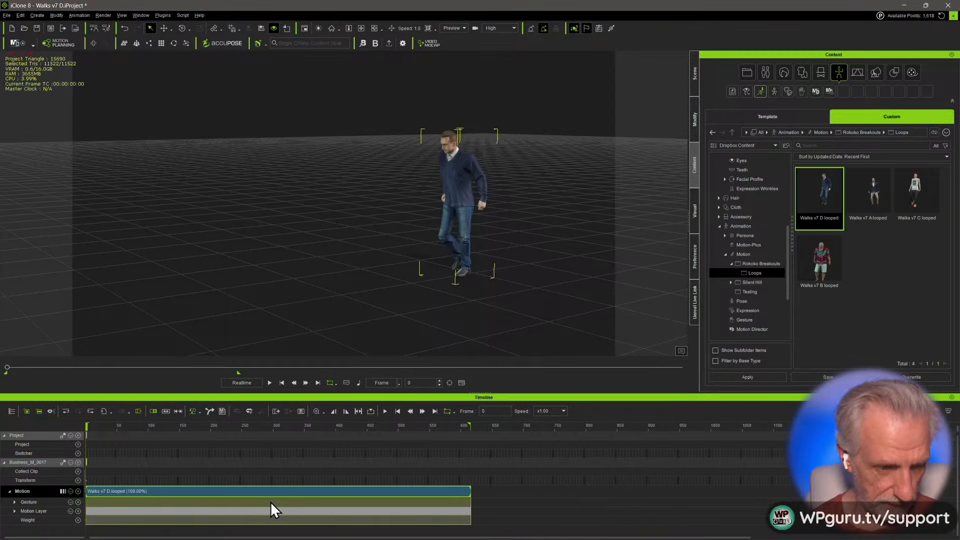
pyautogui.scroll(5, 210, 507)
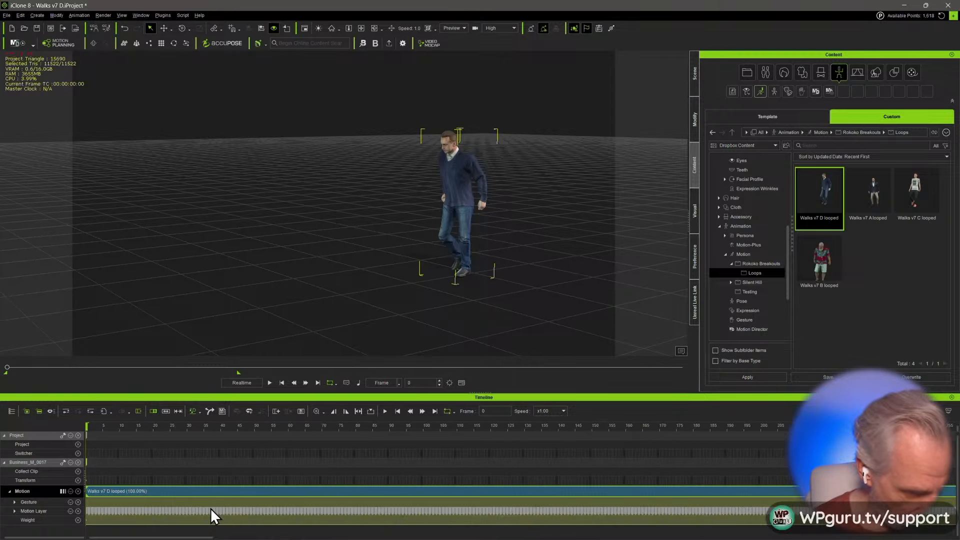
pyautogui.scroll(-5, 211, 508)
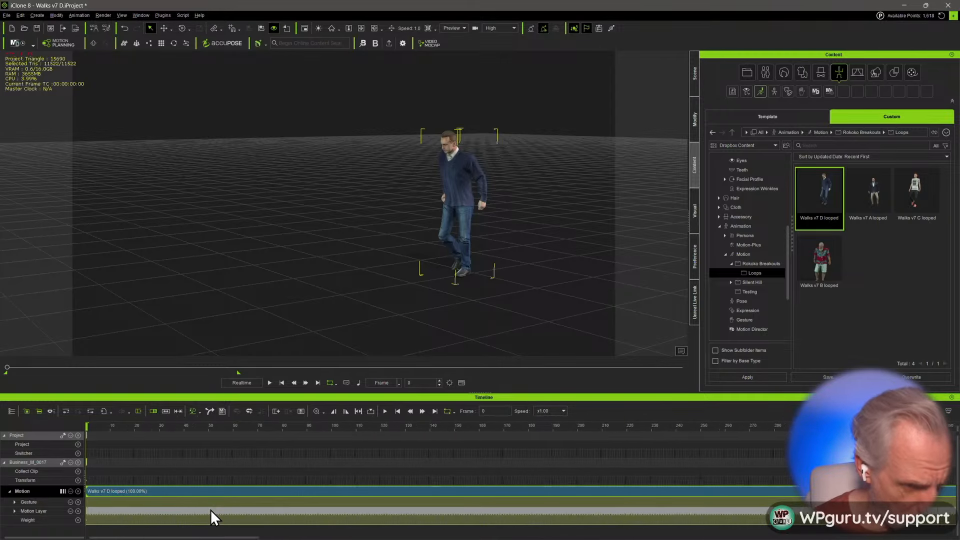
# - Select the sampled Motion Layer keys and open the Curve Editor for the "Walks v7 D looped" clip
pyautogui.click(211, 510)
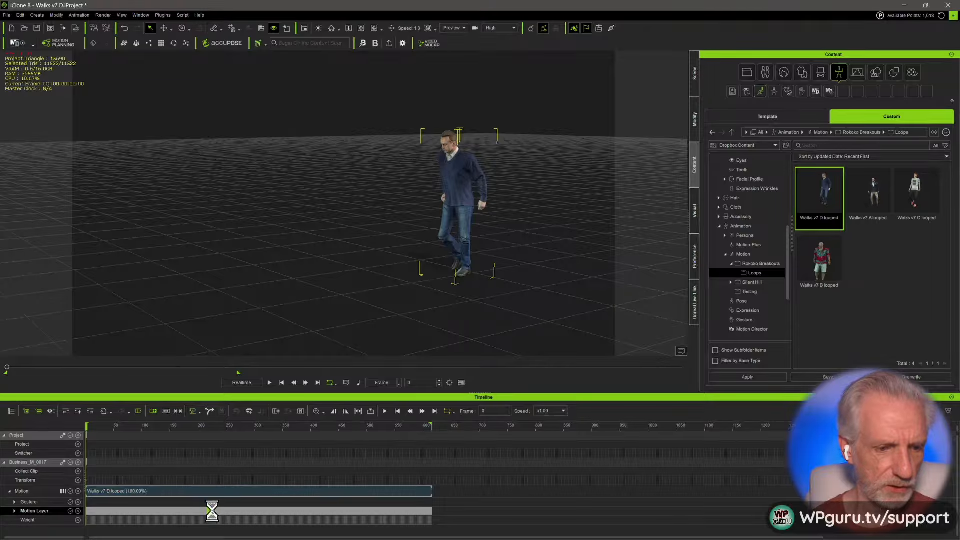
pyautogui.moveTo(437, 512); pyautogui.dragTo(63, 513)
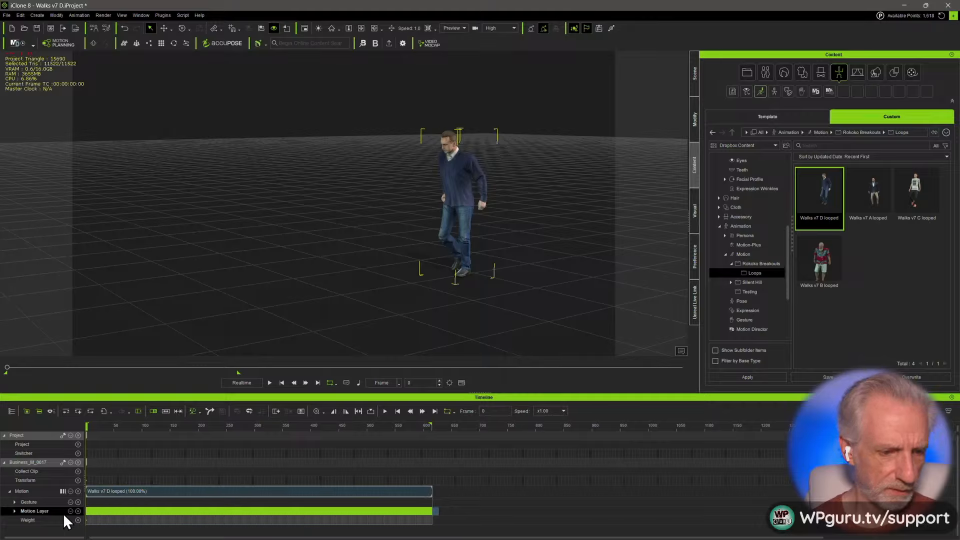
pyautogui.rightClick(124, 512)
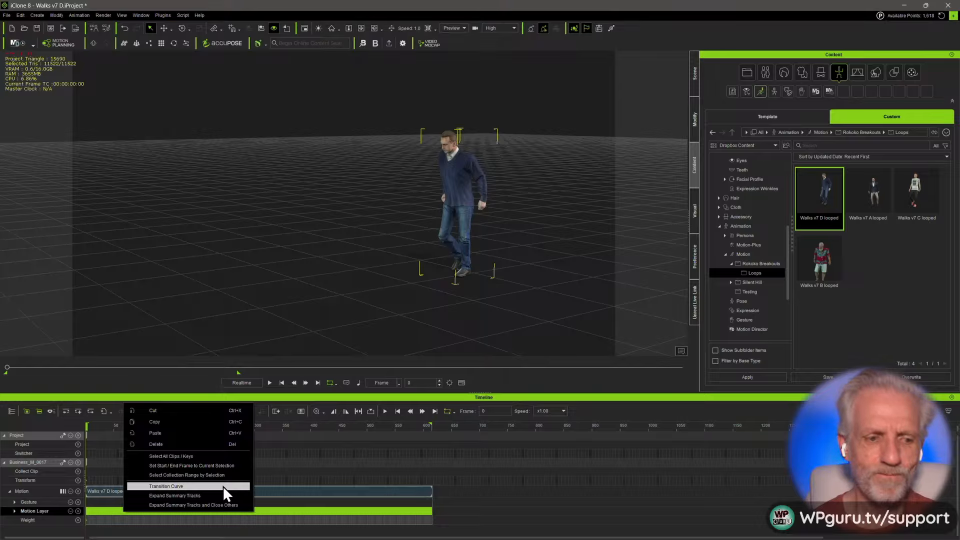
pyautogui.click(277, 493)
pyautogui.rightClick(277, 493)
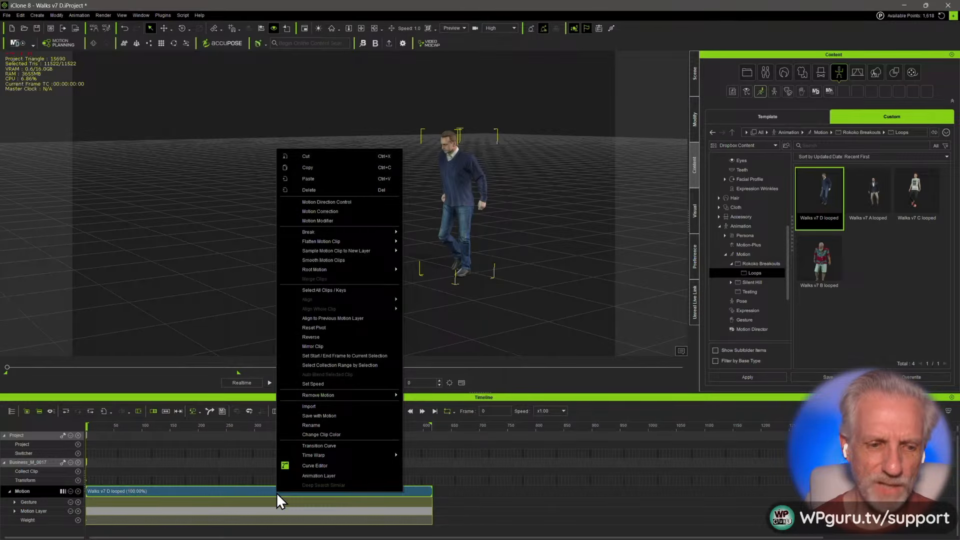
pyautogui.click(343, 469)
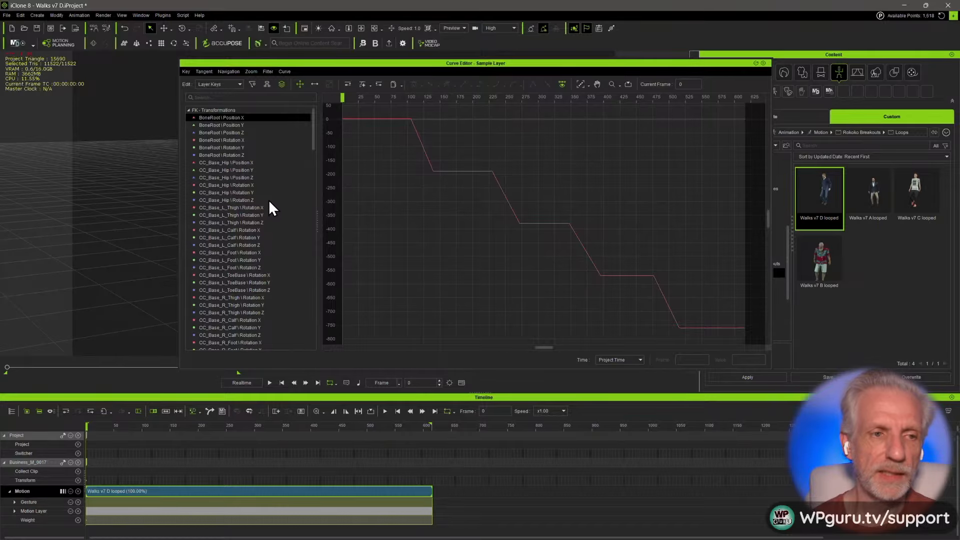
# - Look through the bone curve list and the curve filter, and frame the CC_Base_R_Pinky3 Rotation Z curve
pyautogui.scroll(-10, 269, 200)
pyautogui.scroll(10, 269, 202)
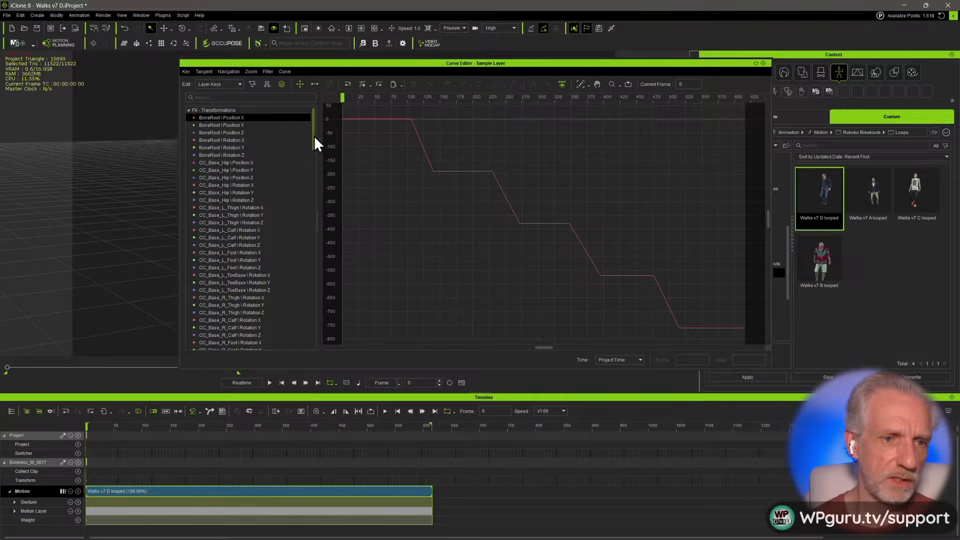
pyautogui.moveTo(314, 136); pyautogui.dragTo(313, 345)
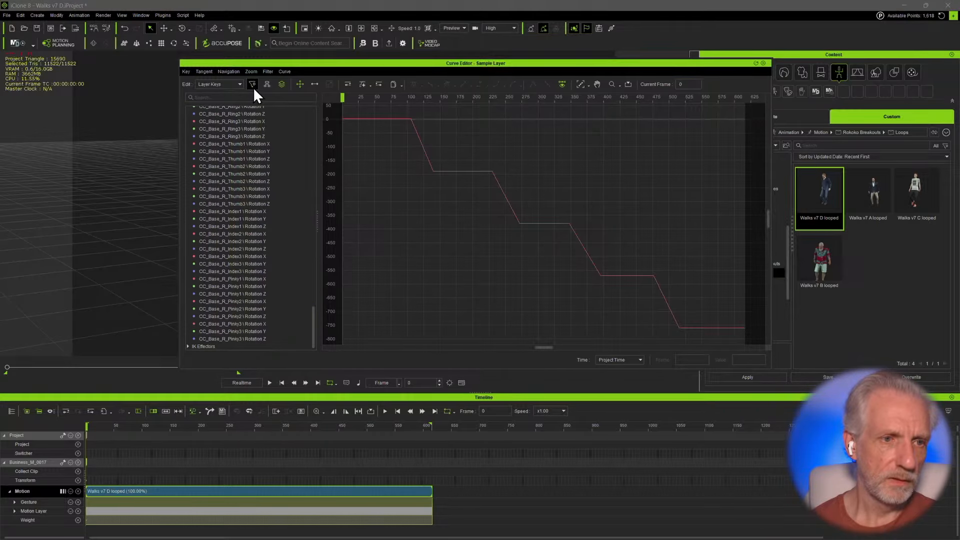
pyautogui.click(252, 85)
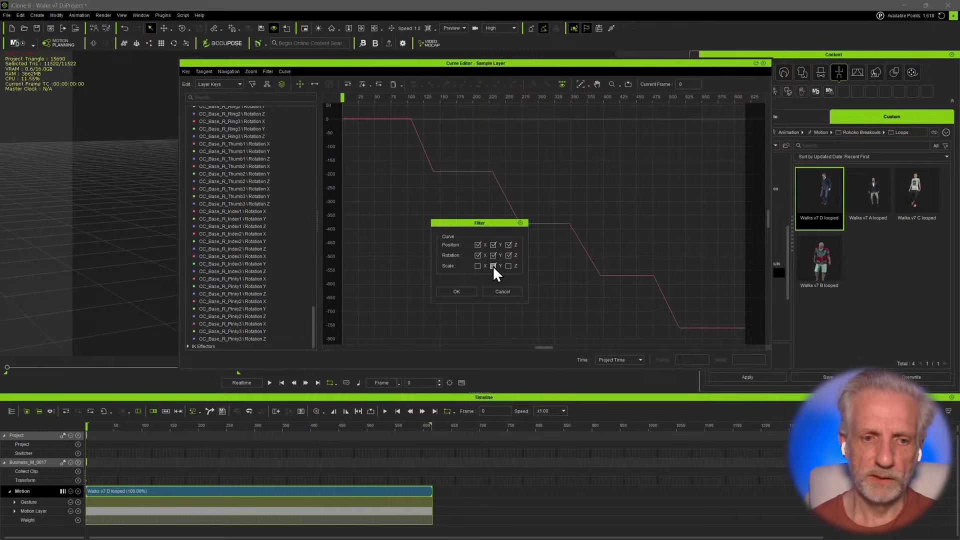
pyautogui.click(456, 292)
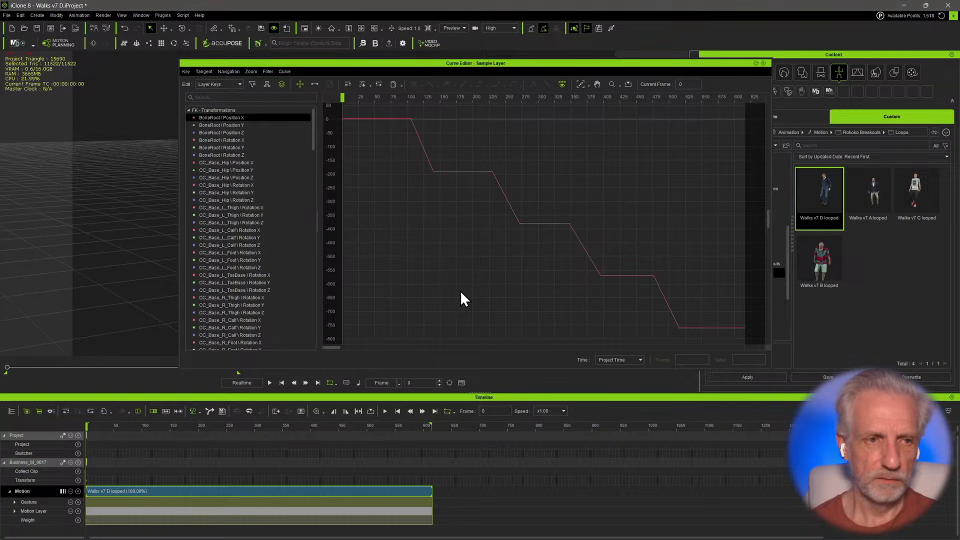
pyautogui.scroll(-20, 262, 161)
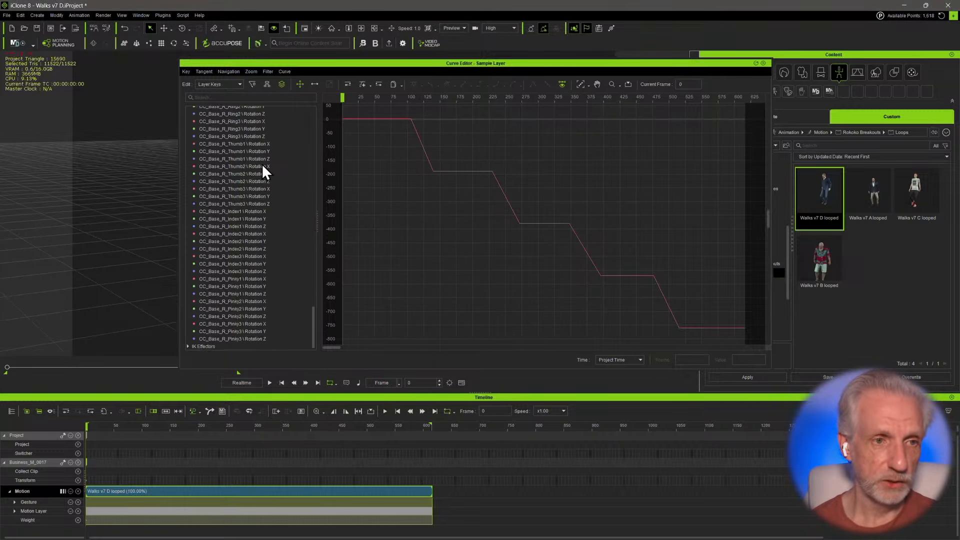
pyautogui.click(260, 338)
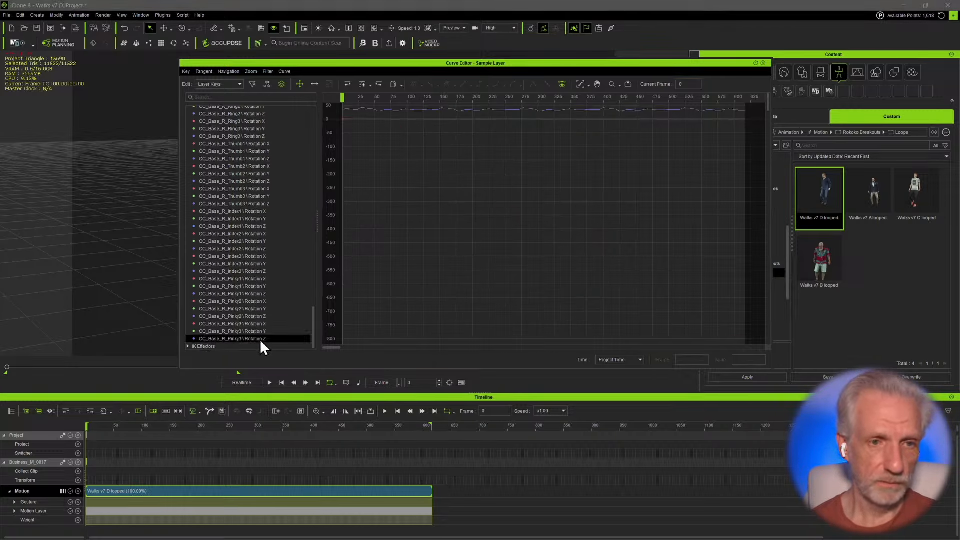
pyautogui.click(580, 84)
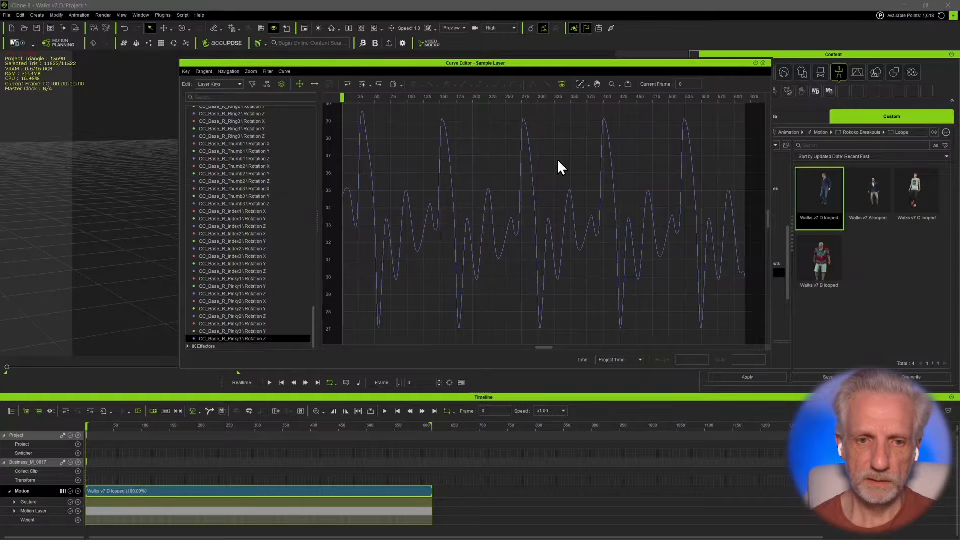
# - Select all transformation curves of the sampled layer and fit them in the graph view
pyautogui.scroll(15, 254, 270)
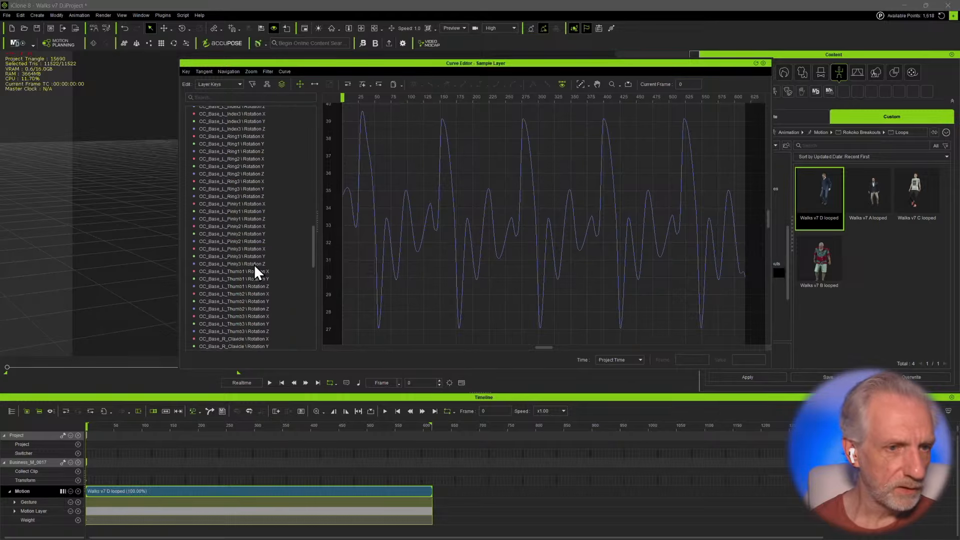
pyautogui.scroll(5, 254, 266)
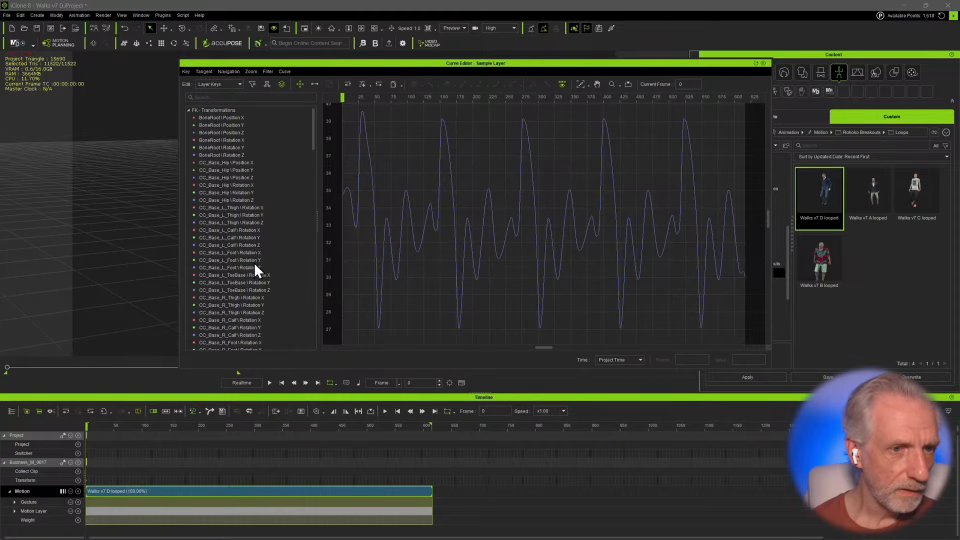
pyautogui.rightClick(223, 154)
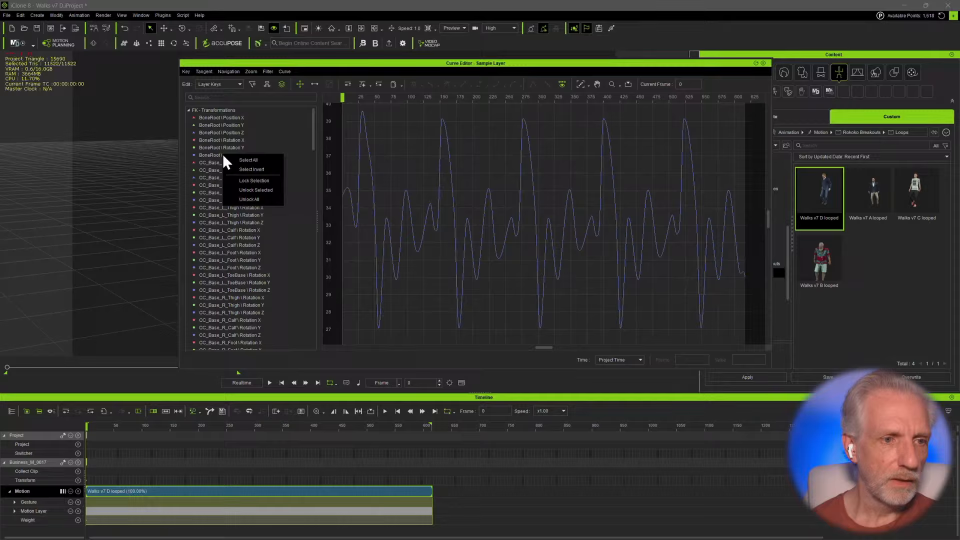
pyautogui.click(251, 161)
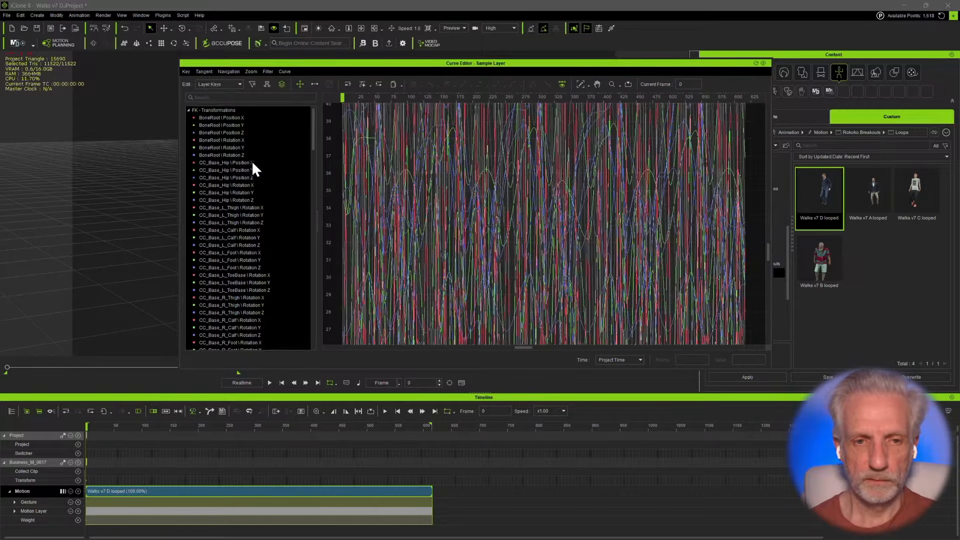
pyautogui.click(579, 86)
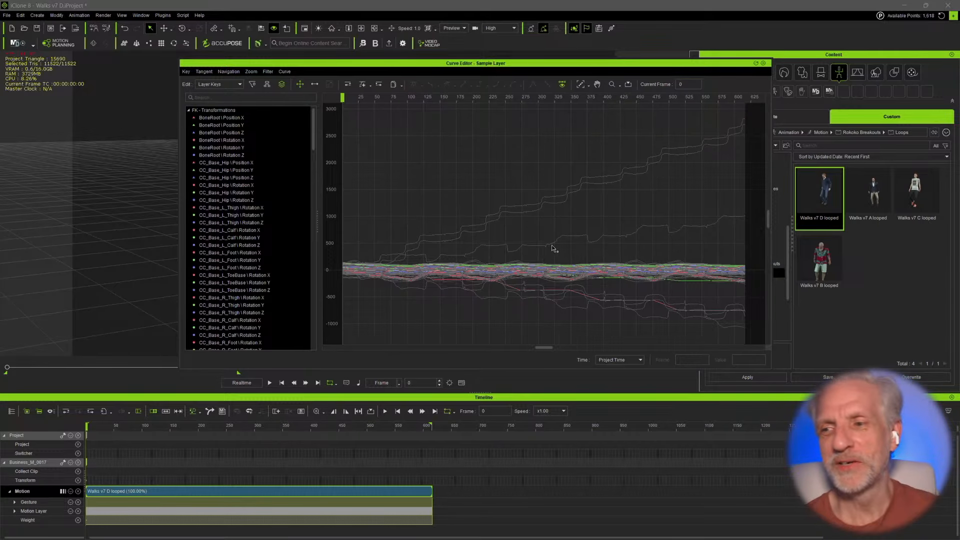
# - Reposition the Curve Editor window over the viewport and enlarge it to show more curves and graph area
pyautogui.doubleClick(632, 64)
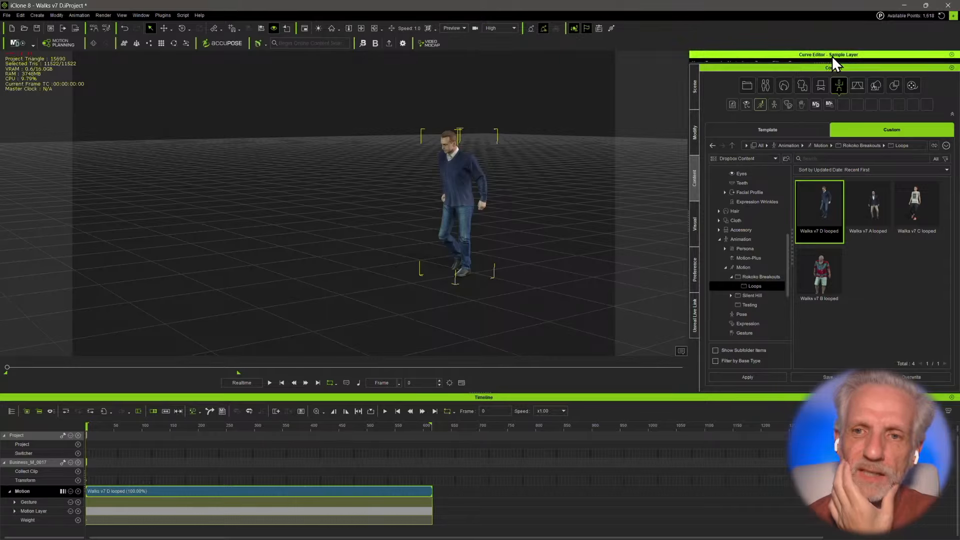
pyautogui.moveTo(833, 54); pyautogui.dragTo(363, 139)
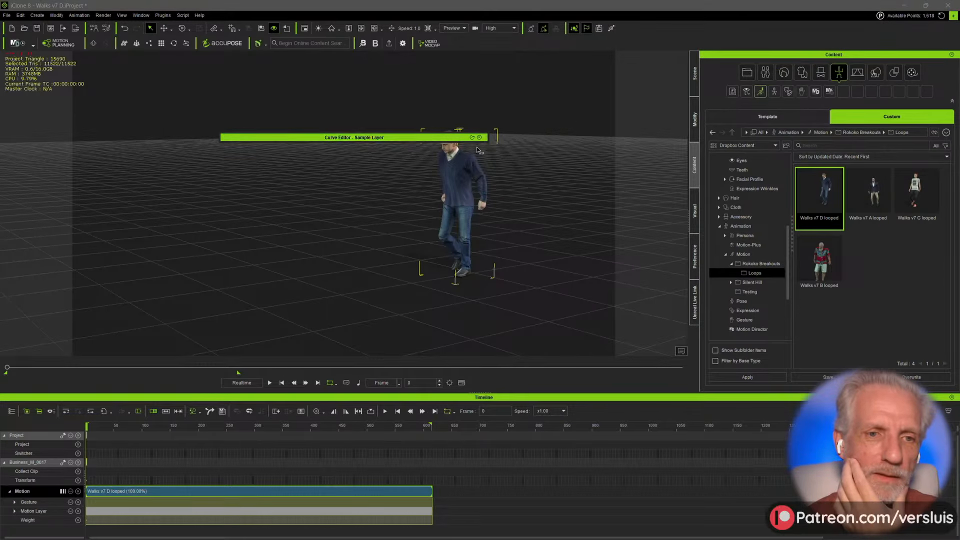
pyautogui.moveTo(486, 143); pyautogui.dragTo(467, 279)
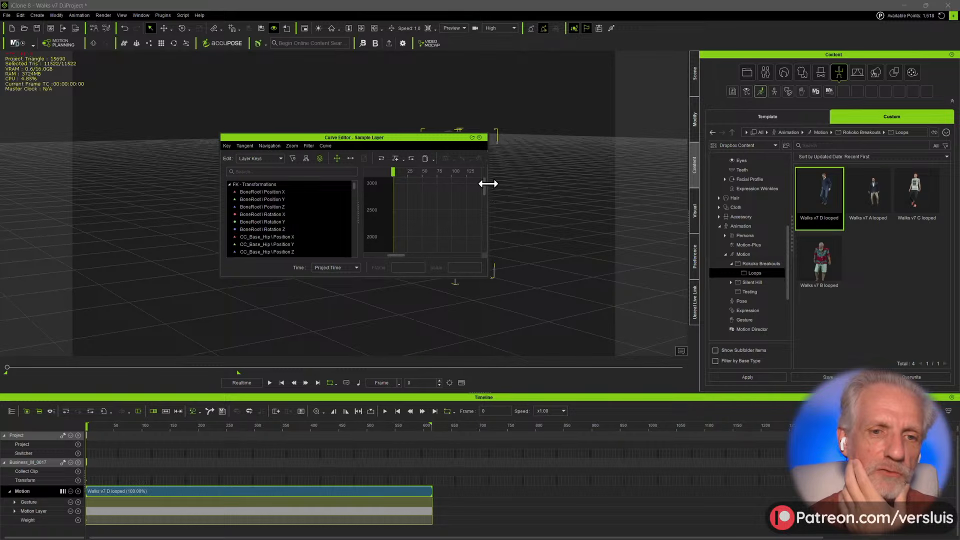
pyautogui.moveTo(488, 184); pyautogui.dragTo(765, 170)
pyautogui.moveTo(604, 144); pyautogui.dragTo(438, 70)
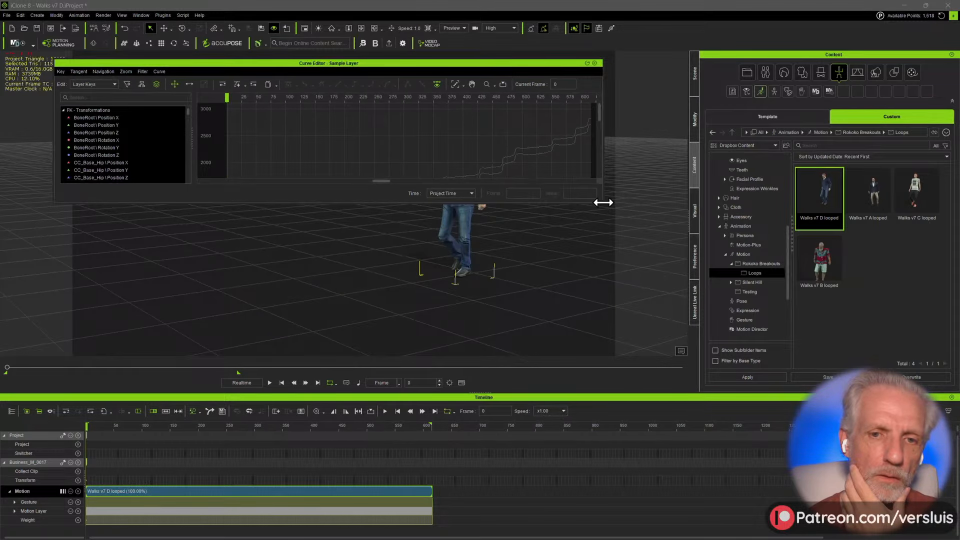
pyautogui.moveTo(604, 202); pyautogui.dragTo(625, 225)
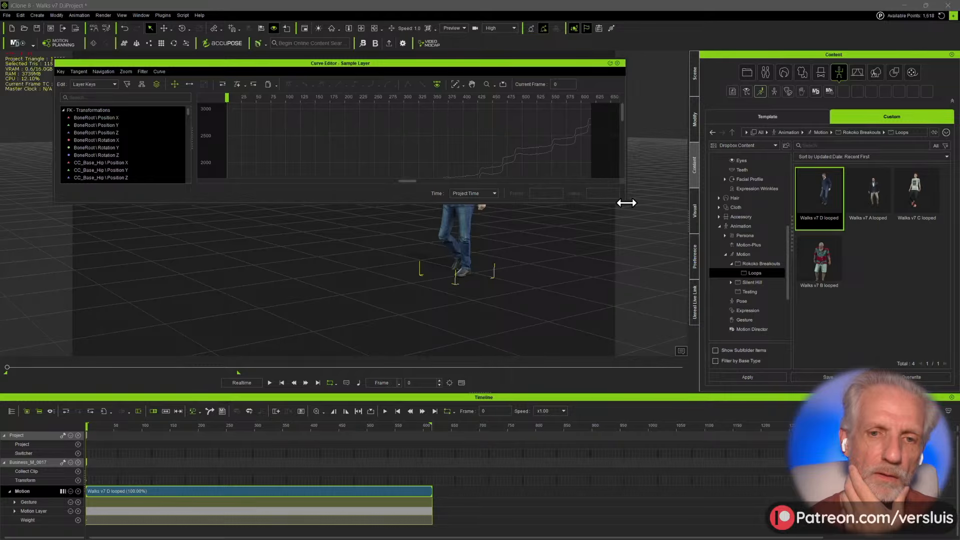
pyautogui.moveTo(624, 203); pyautogui.dragTo(893, 500)
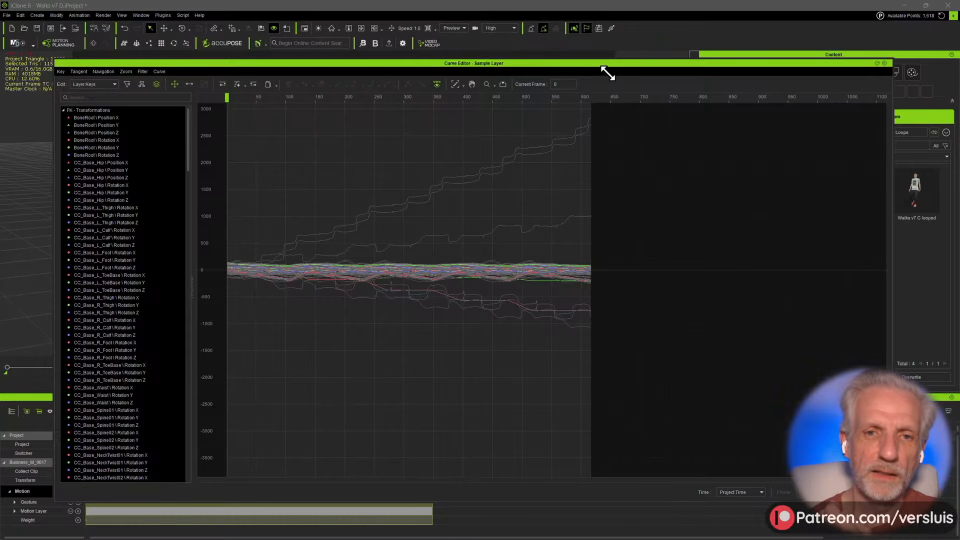
pyautogui.moveTo(605, 65); pyautogui.dragTo(586, 41)
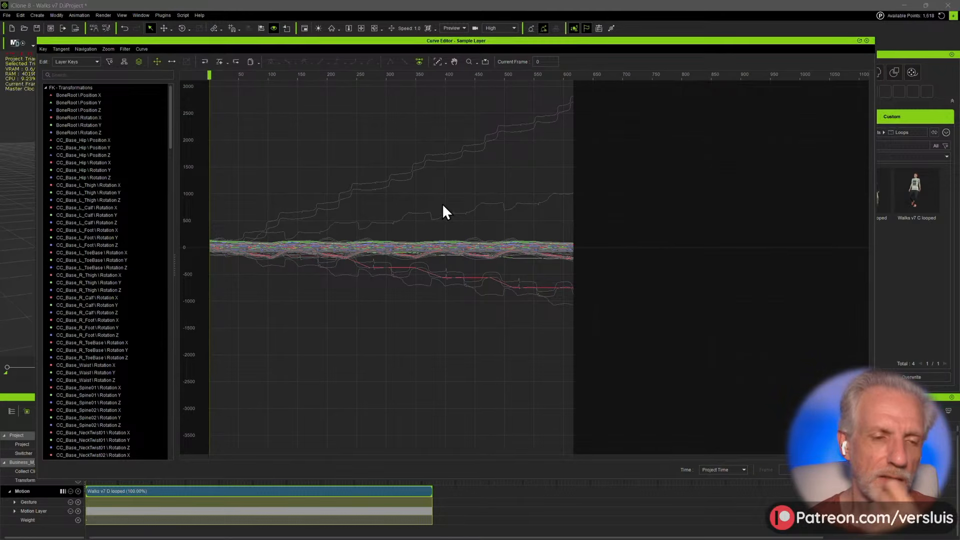
# - Preview Butterworth Smoothing on all fitted curves, and move its dialog and the Curve Editor clear of the character
pyautogui.click(437, 61)
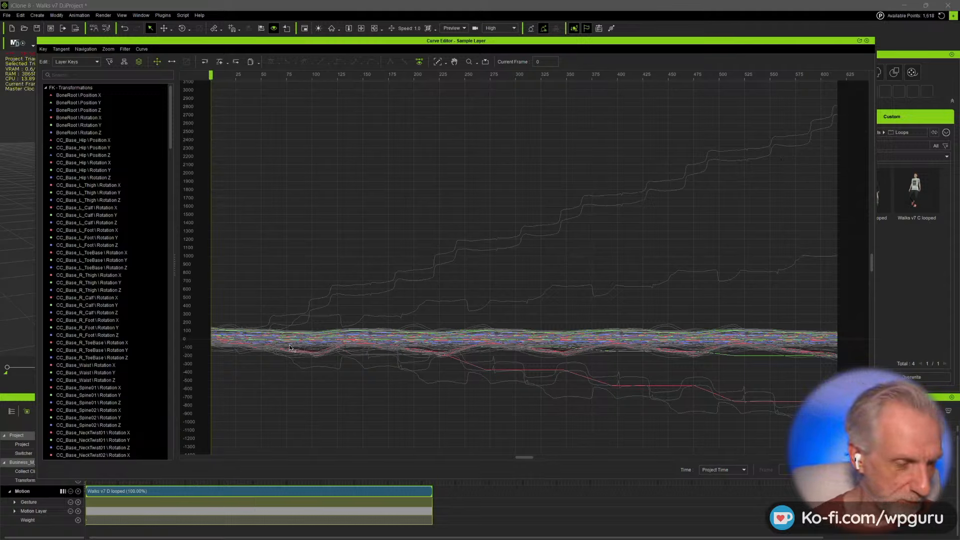
pyautogui.click(87, 49)
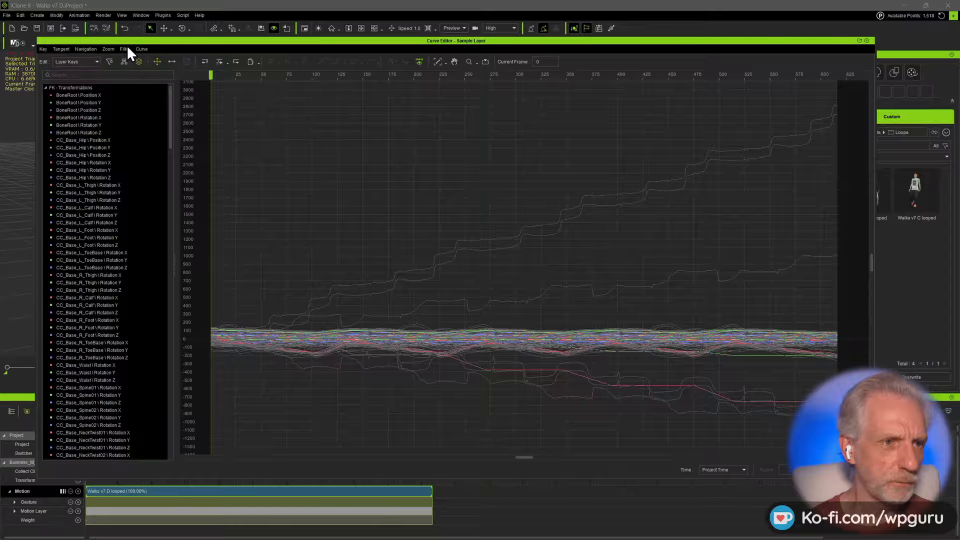
pyautogui.click(127, 47)
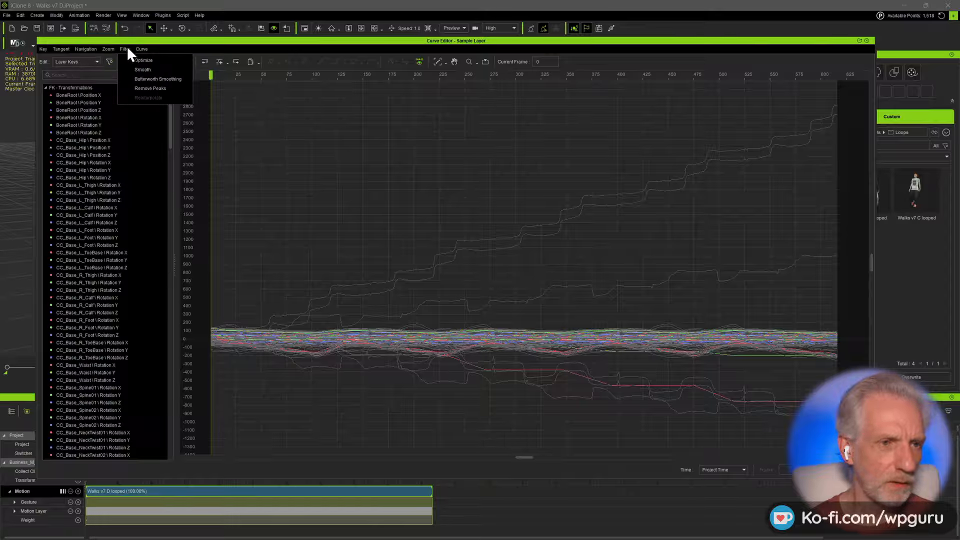
pyautogui.click(165, 79)
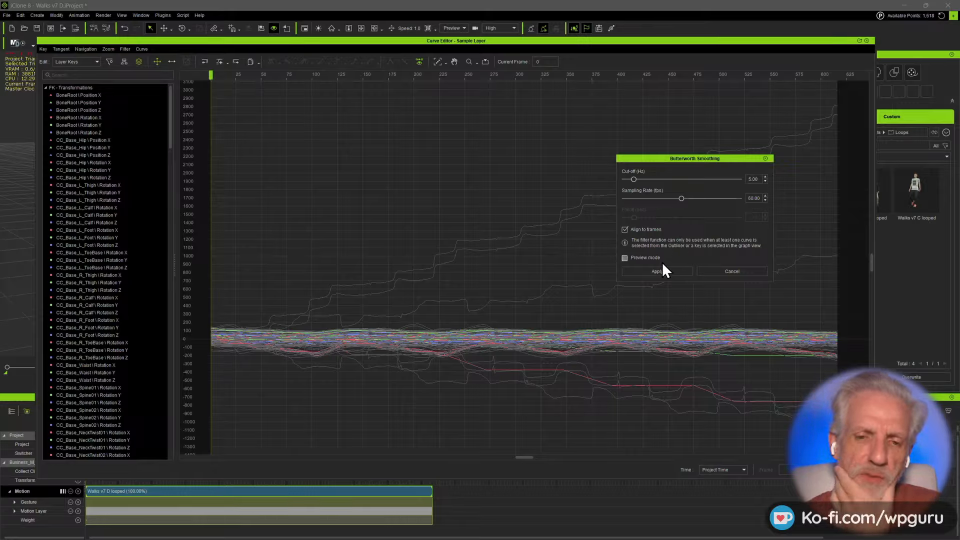
pyautogui.click(634, 258)
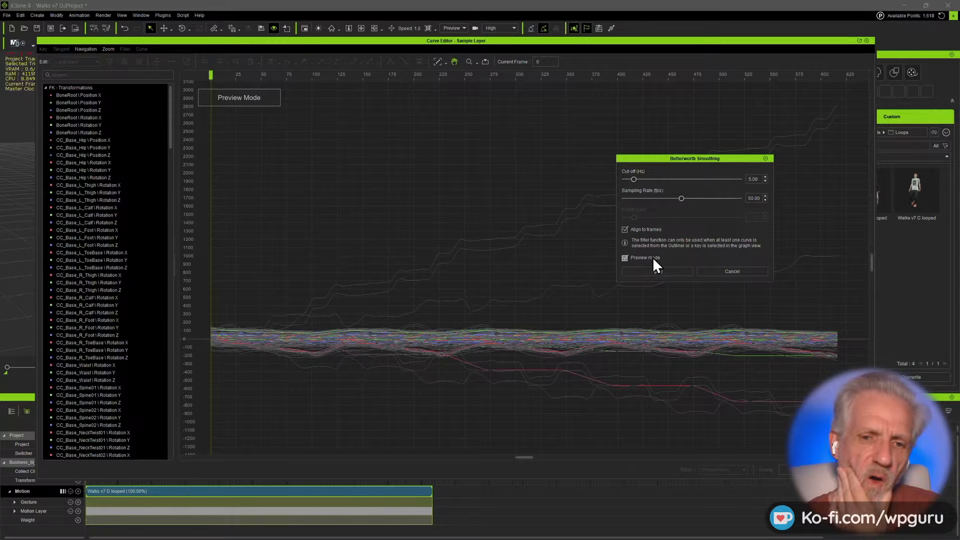
pyautogui.moveTo(728, 160); pyautogui.dragTo(763, 97)
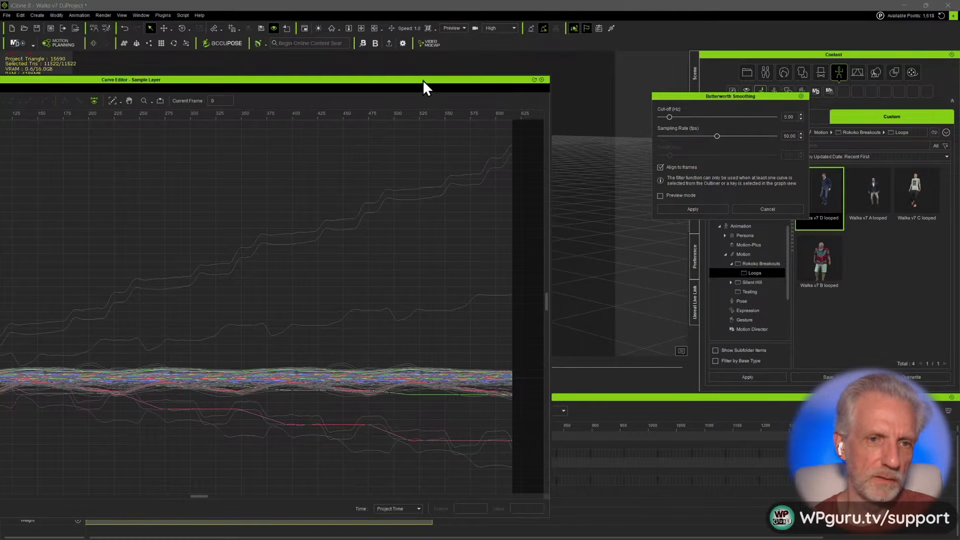
pyautogui.moveTo(422, 80); pyautogui.dragTo(66, 65)
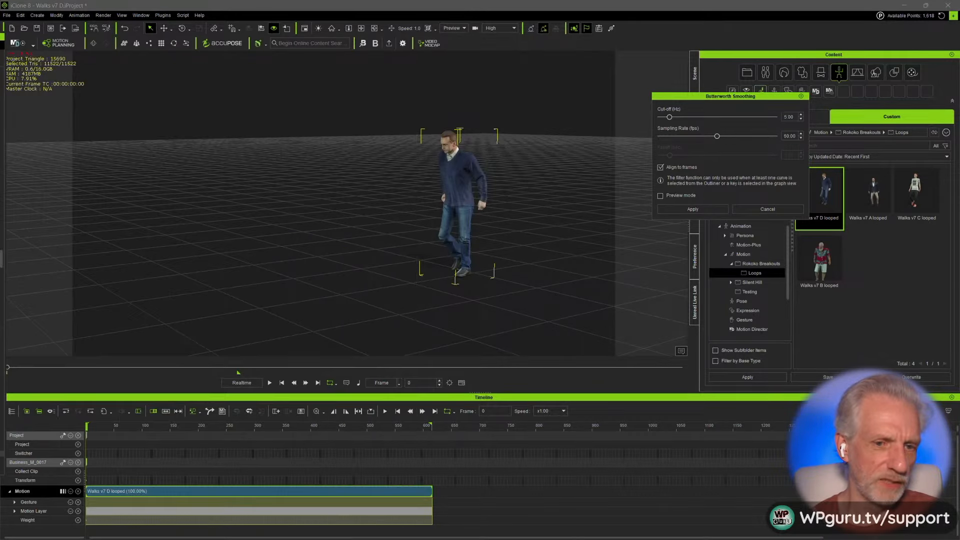
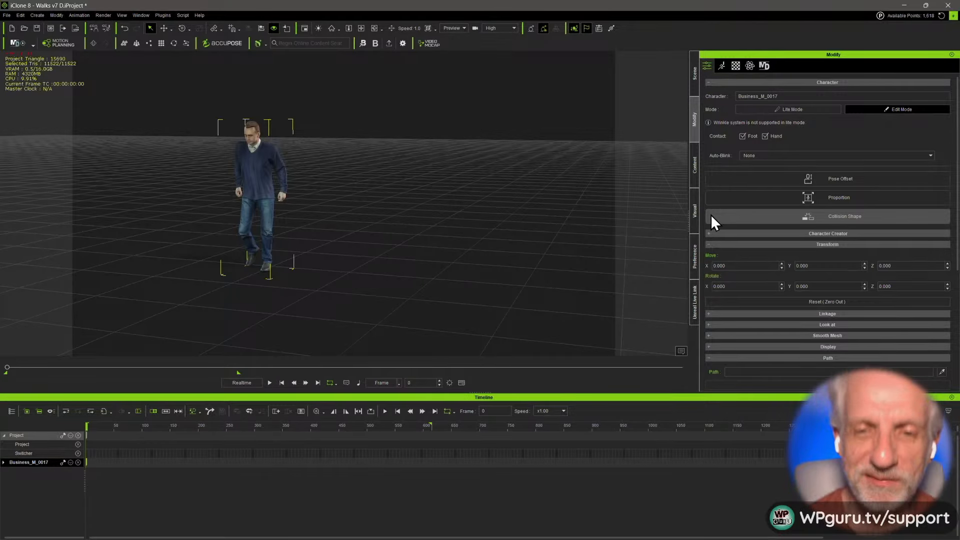
# - Add a second businessman actor from the Modern People Sampler pack beside the existing character
pyautogui.click(695, 166)
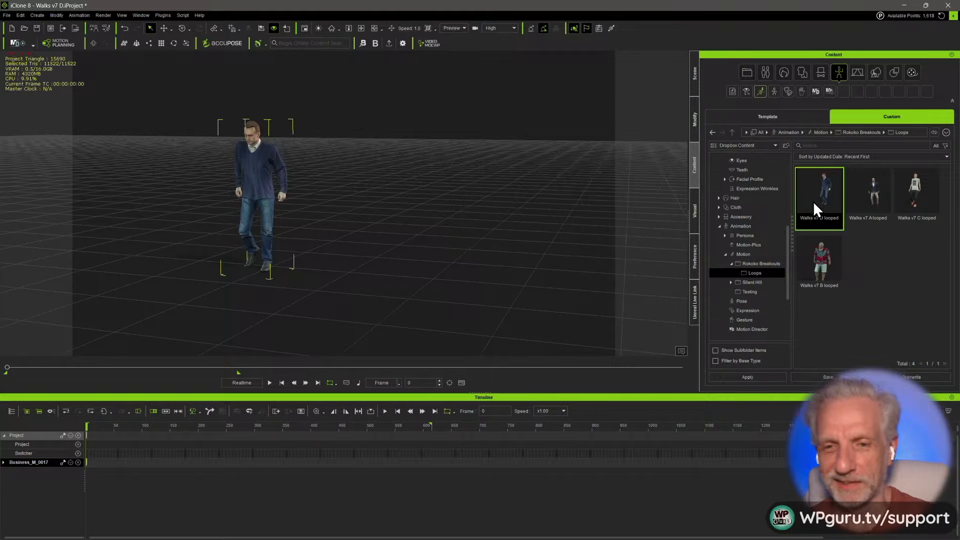
pyautogui.click(797, 118)
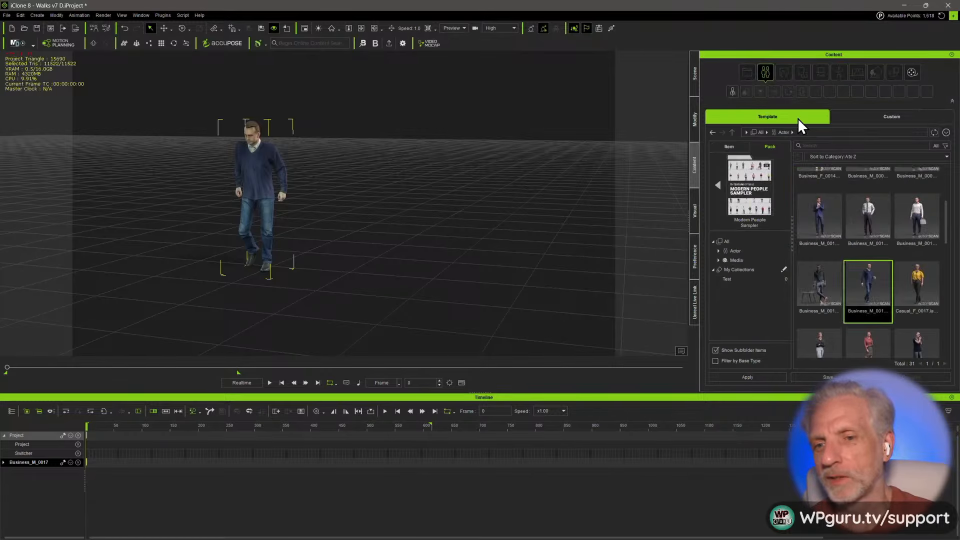
pyautogui.moveTo(874, 281); pyautogui.dragTo(445, 268)
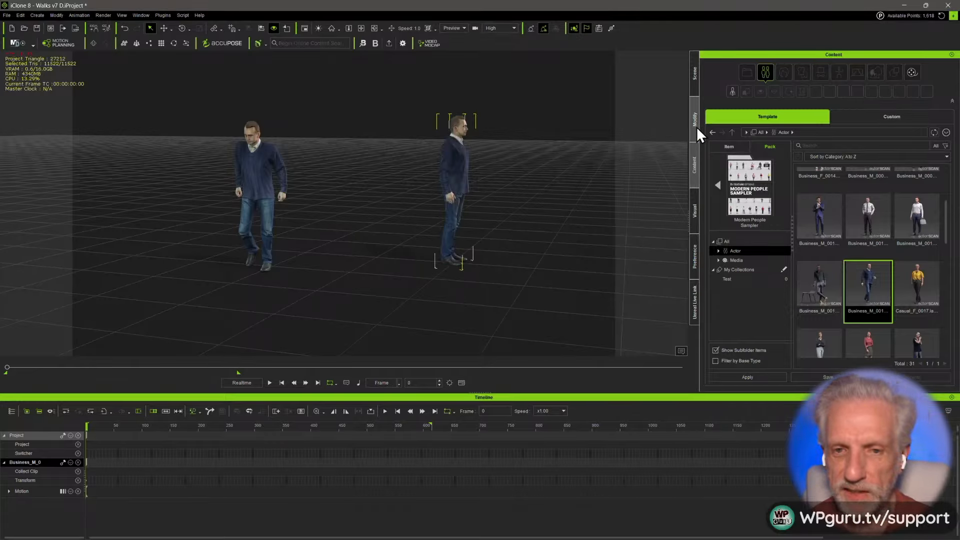
# - Apply the Walks v7 D looped motion from the custom Rokoko Breakouts Loops folder to the second character and rewind to frame 0
pyautogui.click(900, 119)
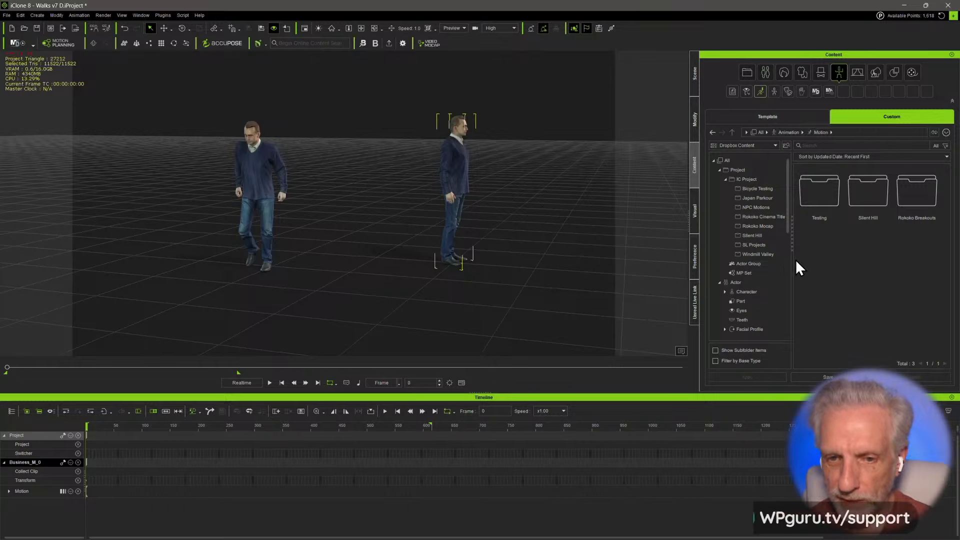
pyautogui.scroll(-5, 782, 291)
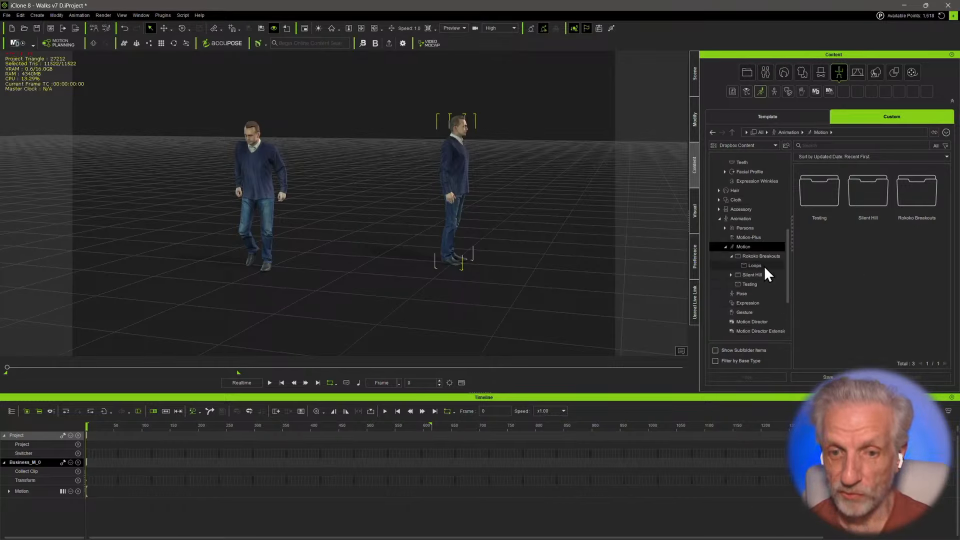
pyautogui.click(755, 266)
pyautogui.moveTo(815, 187); pyautogui.dragTo(458, 194)
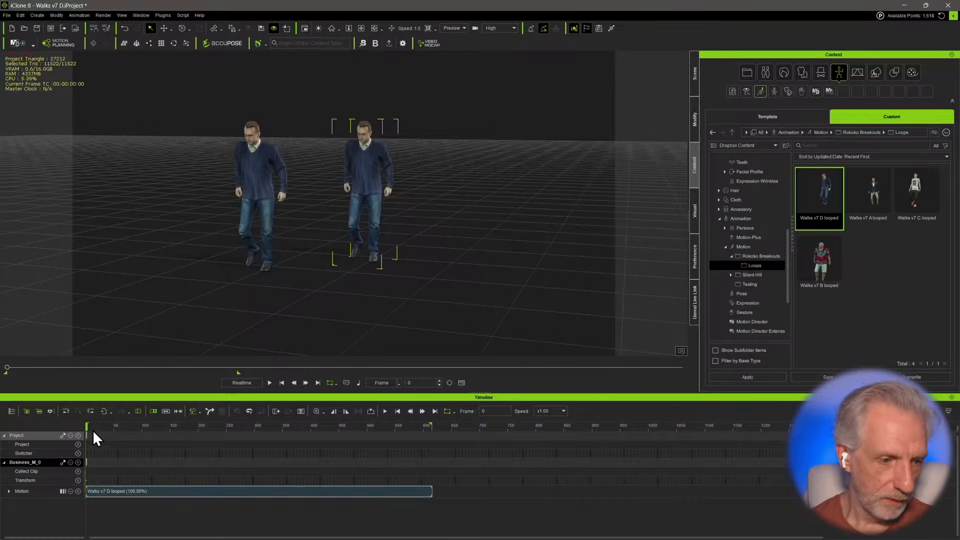
pyautogui.moveTo(89, 427)
pyautogui.mouseDown()
pyautogui.moveTo(145, 427)
pyautogui.moveTo(87, 428)
pyautogui.mouseUp()
# - Play back both characters' walks and compare them from the front, side and above
pyautogui.scroll(3, 257, 221)
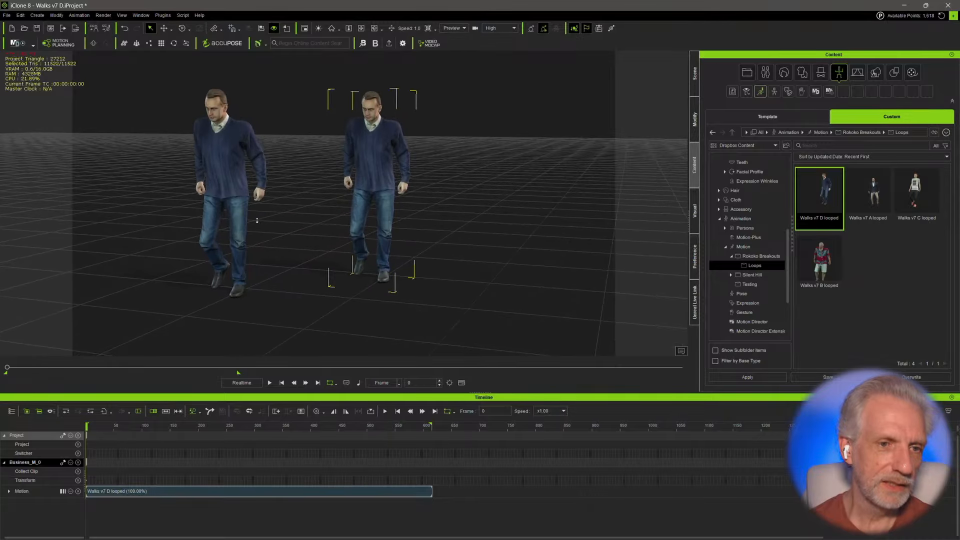
pyautogui.moveTo(352, 222); pyautogui.dragTo(328, 212, button='right')
pyautogui.scroll(3, 334, 210)
pyautogui.scroll(-1, 334, 209)
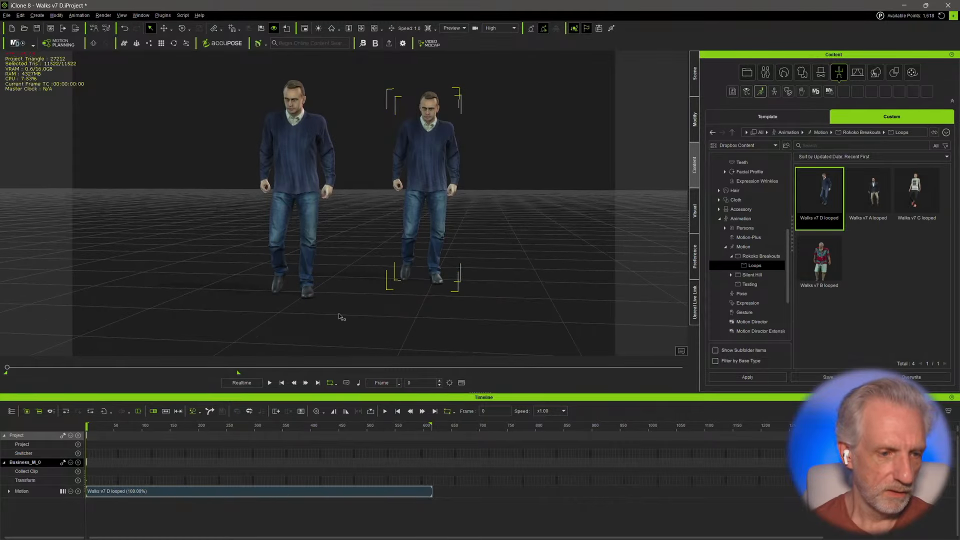
pyautogui.press('space')
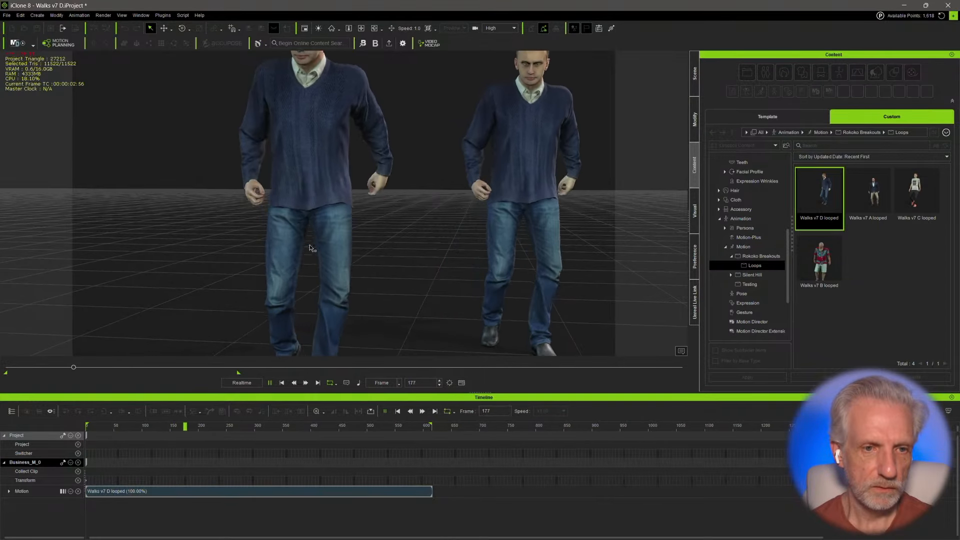
pyautogui.moveTo(308, 244); pyautogui.dragTo(138, 300, button='right')
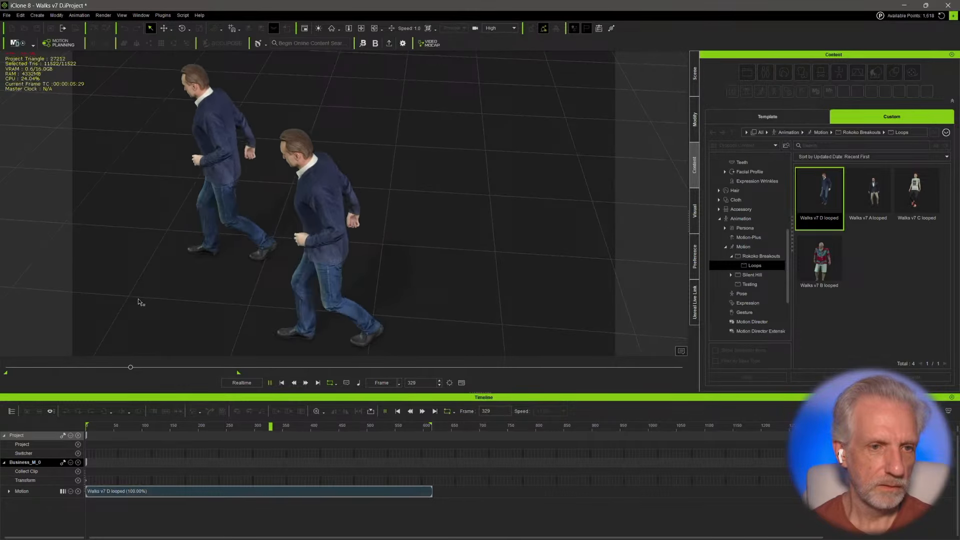
pyautogui.moveTo(148, 293); pyautogui.dragTo(444, 258, button='middle')
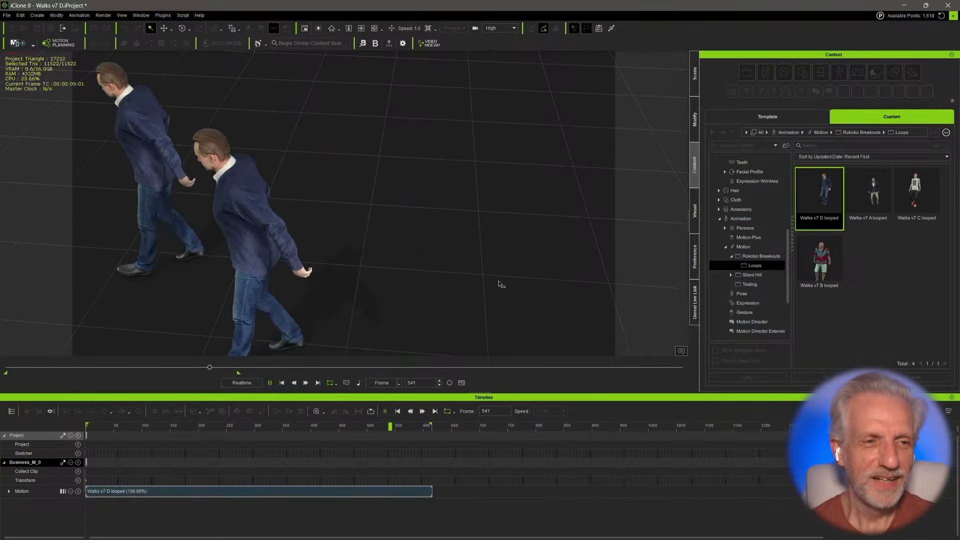
pyautogui.press('space')
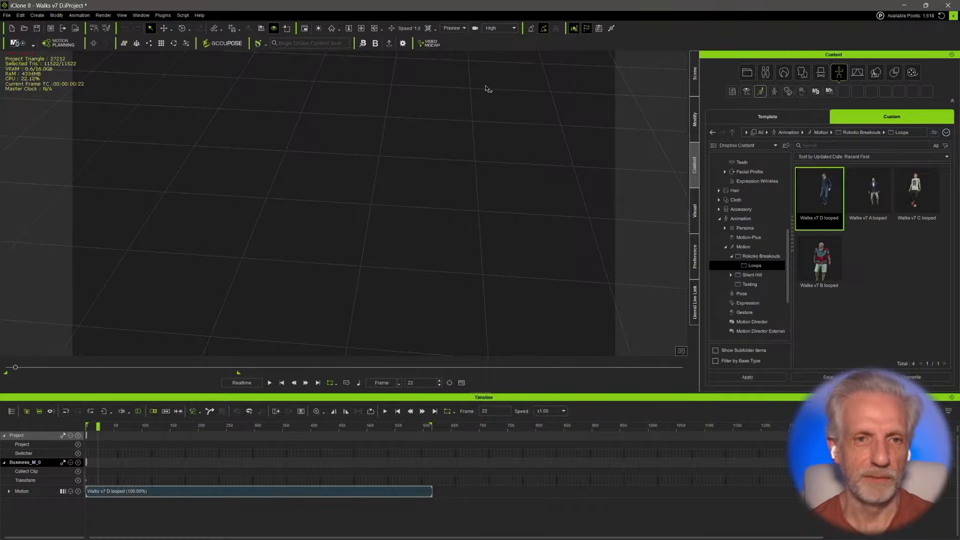
# - Set the viewport render quality to Medium and rewind the project to frame 0
pyautogui.click(514, 28)
pyautogui.click(511, 38)
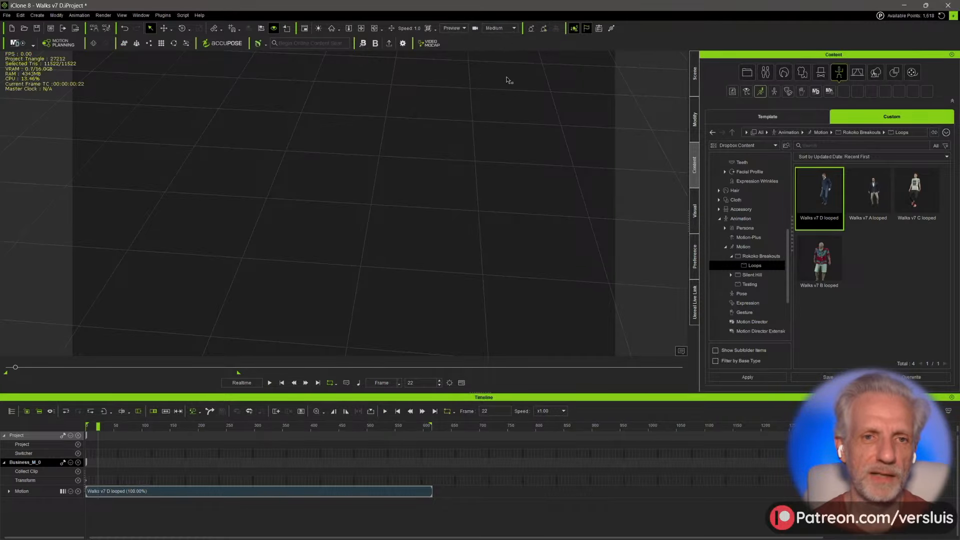
pyautogui.moveTo(302, 239); pyautogui.dragTo(527, 260, button='right')
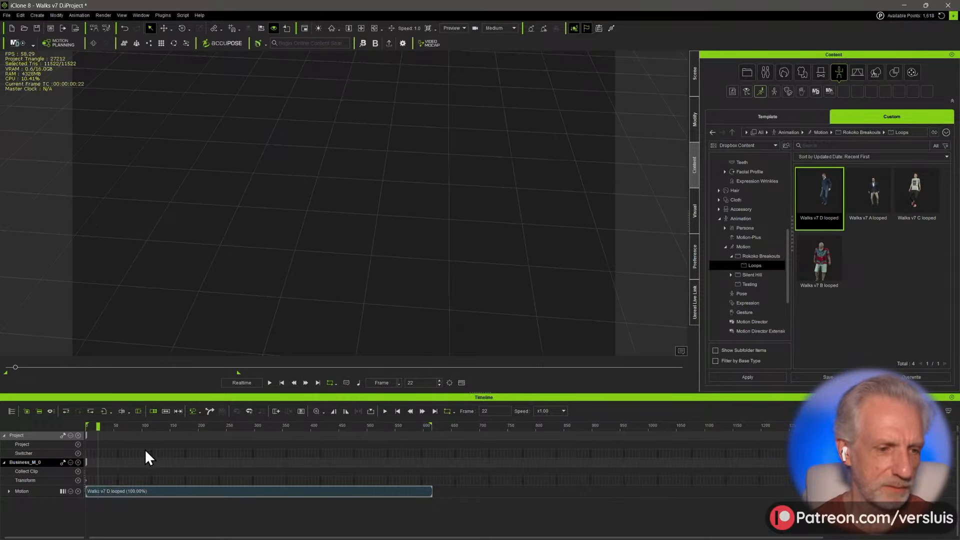
pyautogui.moveTo(107, 426); pyautogui.dragTo(67, 431)
pyautogui.keyDown('alt'); pyautogui.moveTo(227, 321); pyautogui.dragTo(275, 280, button='right'); pyautogui.keyUp('alt')
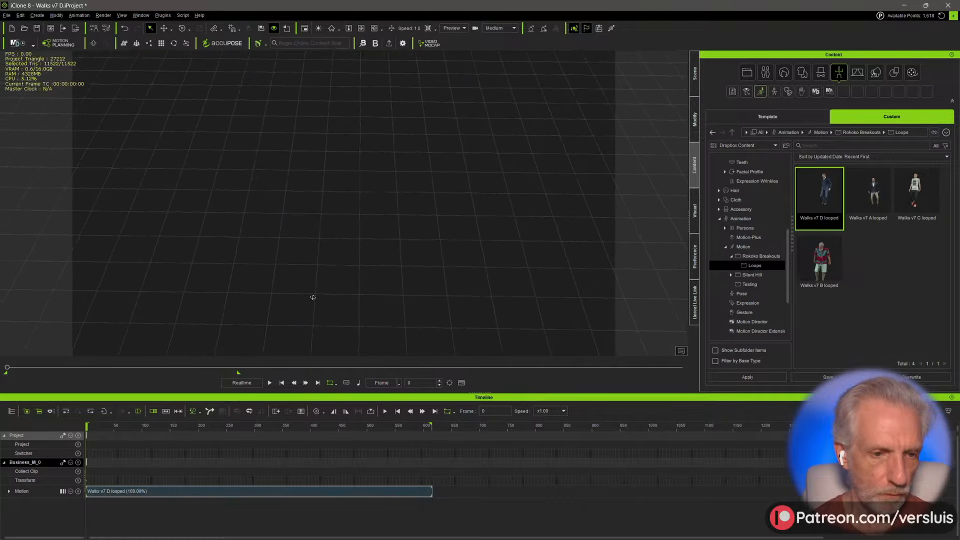
# - Replay both looped walks from the start in a low side view to compare the characters' movement
pyautogui.moveTo(316, 298); pyautogui.dragTo(501, 218, button='right')
pyautogui.press('space')
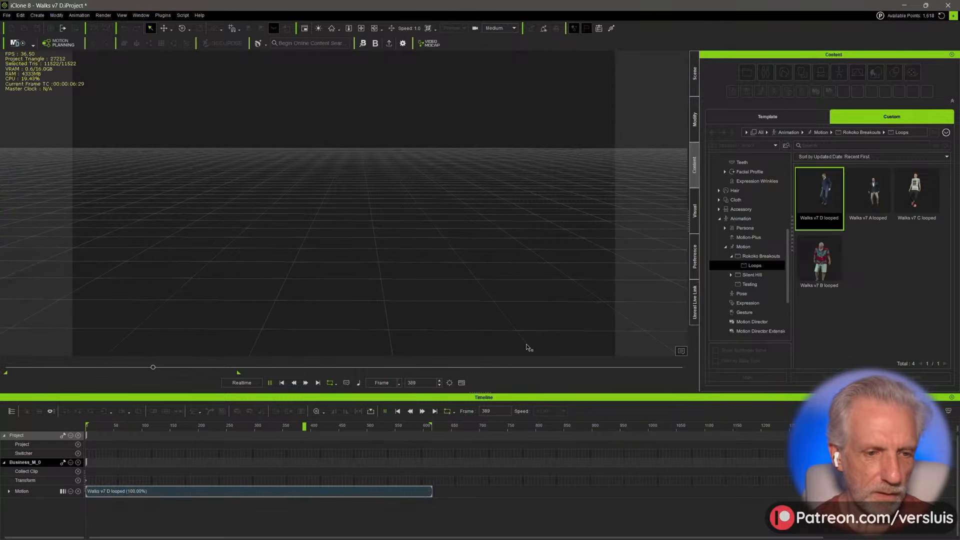
pyautogui.press('space')
pyautogui.moveTo(291, 425); pyautogui.dragTo(30, 429)
pyautogui.press('space')
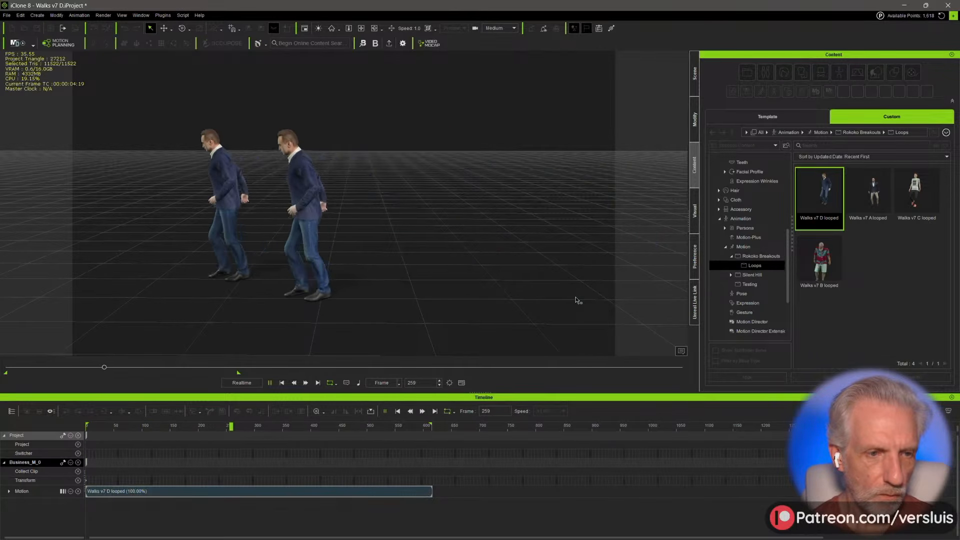
pyautogui.press('space')
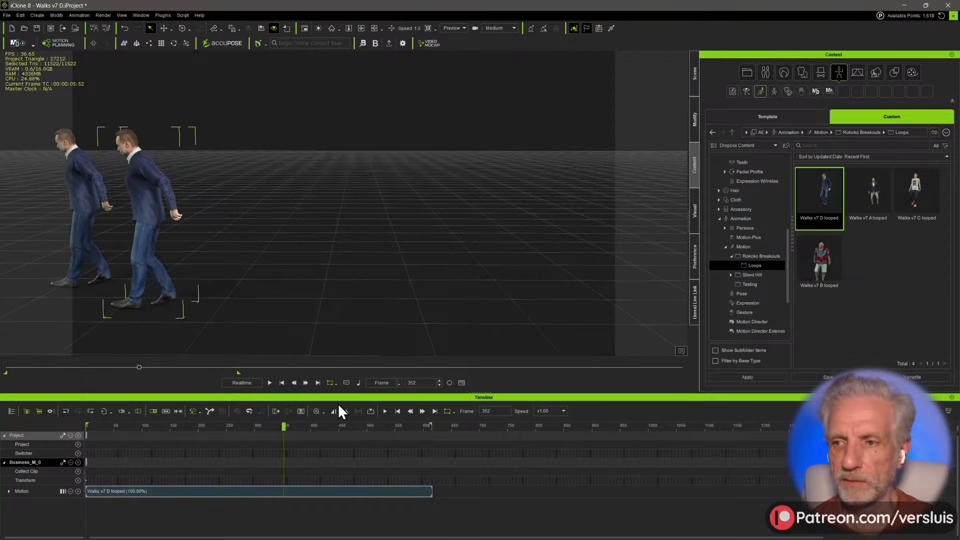
# - Rewind to frame 0, select the original character, and select all of its Sample Layer curves in the Curve Editor
pyautogui.moveTo(283, 426); pyautogui.dragTo(19, 431)
pyautogui.moveTo(321, 252); pyautogui.dragTo(473, 248, button='right')
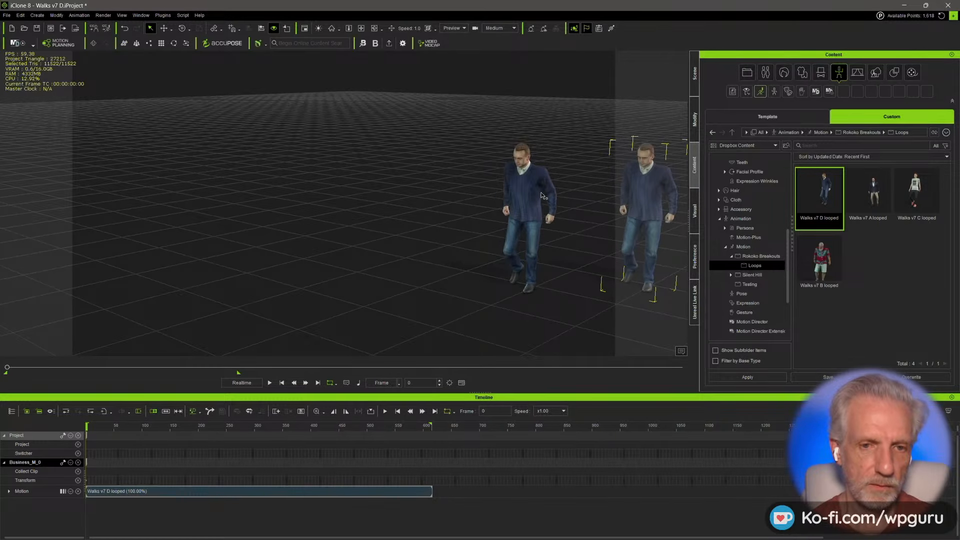
pyautogui.click(529, 204)
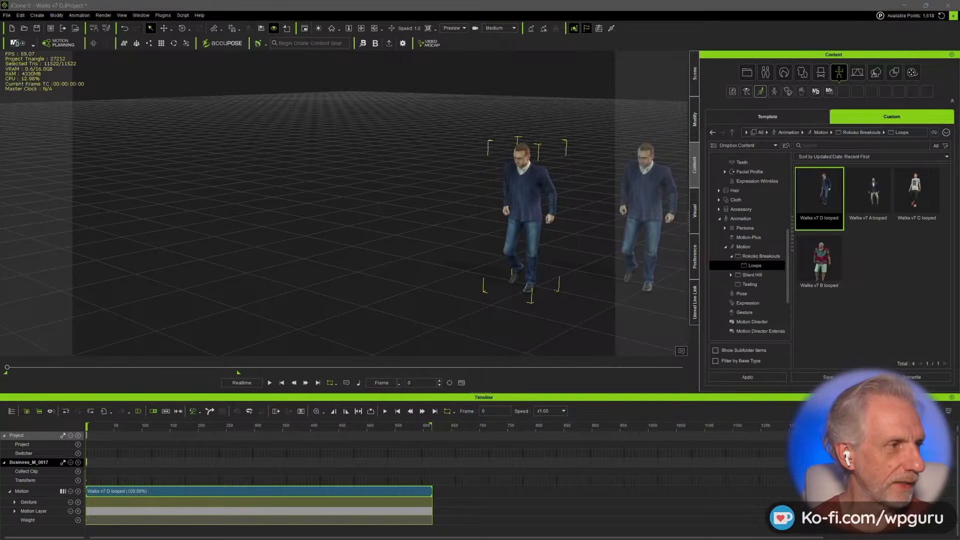
pyautogui.moveTo(0, 41); pyautogui.dragTo(473, 46)
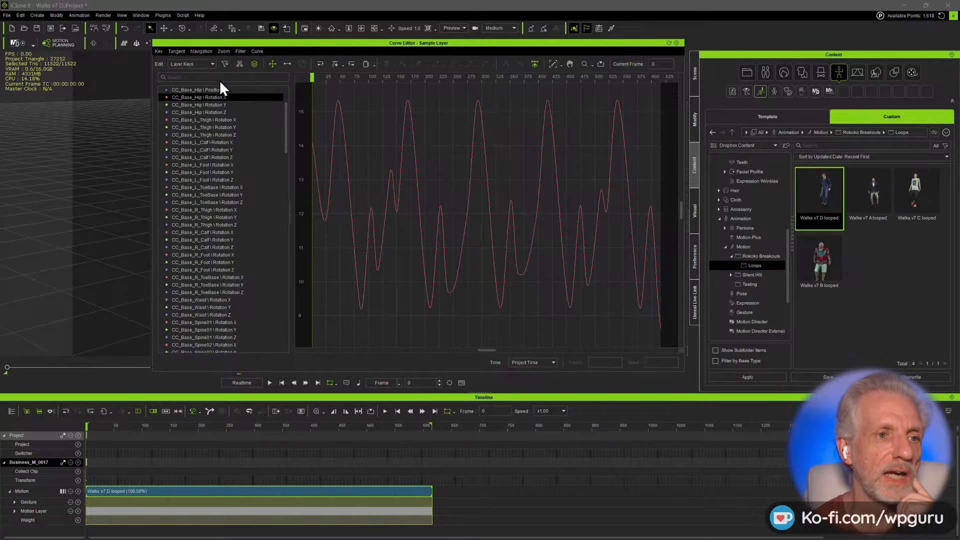
pyautogui.rightClick(209, 106)
pyautogui.click(245, 116)
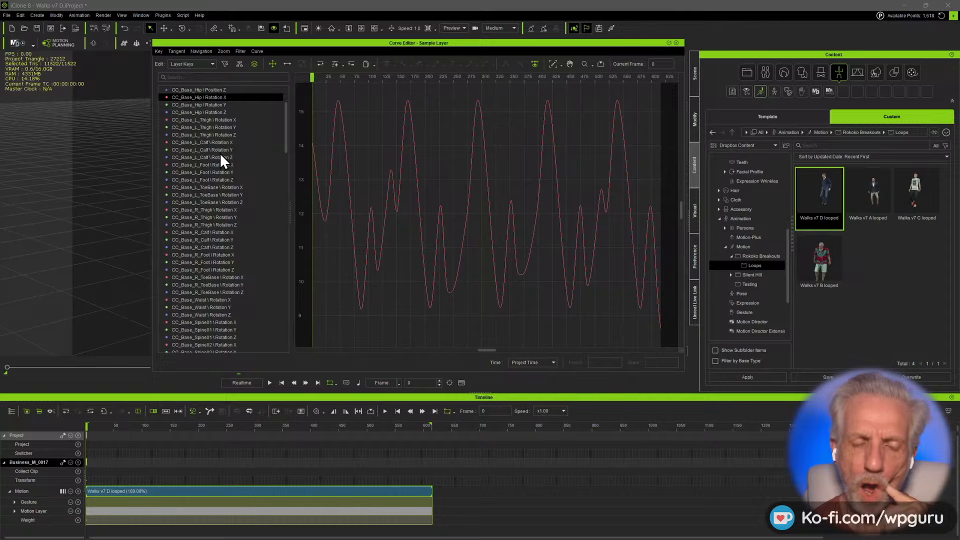
pyautogui.hotkey('ctrl', 'a')
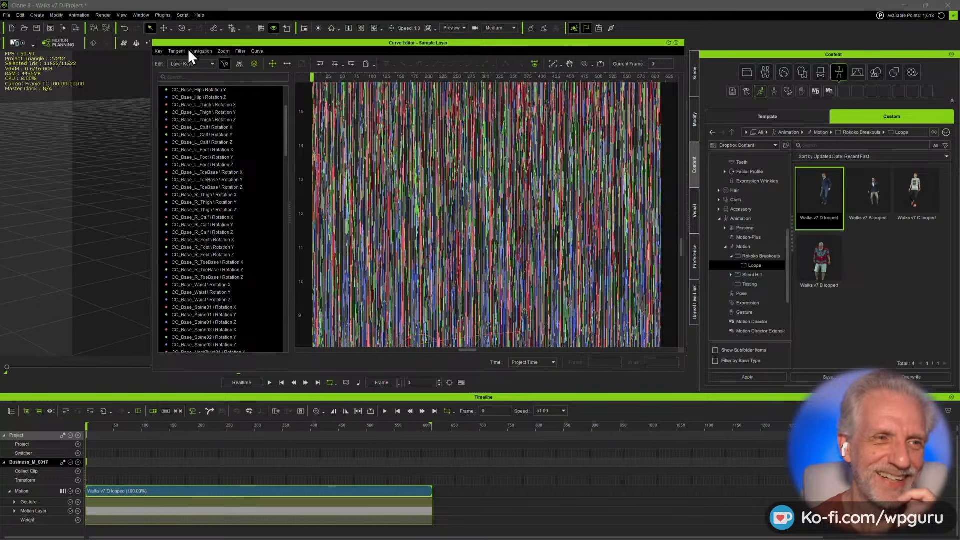
# - Apply Butterworth Smoothing repeatedly to all selected curves with Align to frames enabled, and close the Curve Editor
pyautogui.click(237, 51)
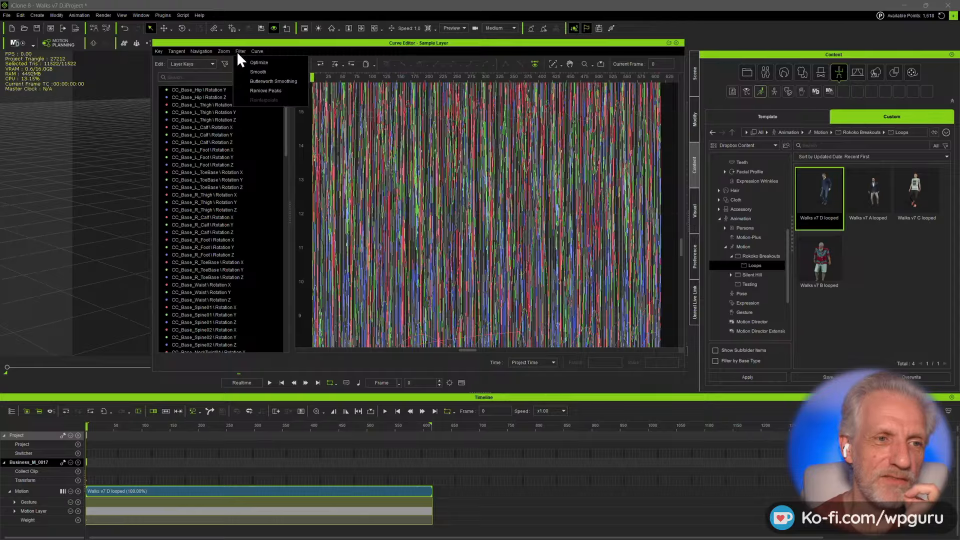
pyautogui.click(287, 82)
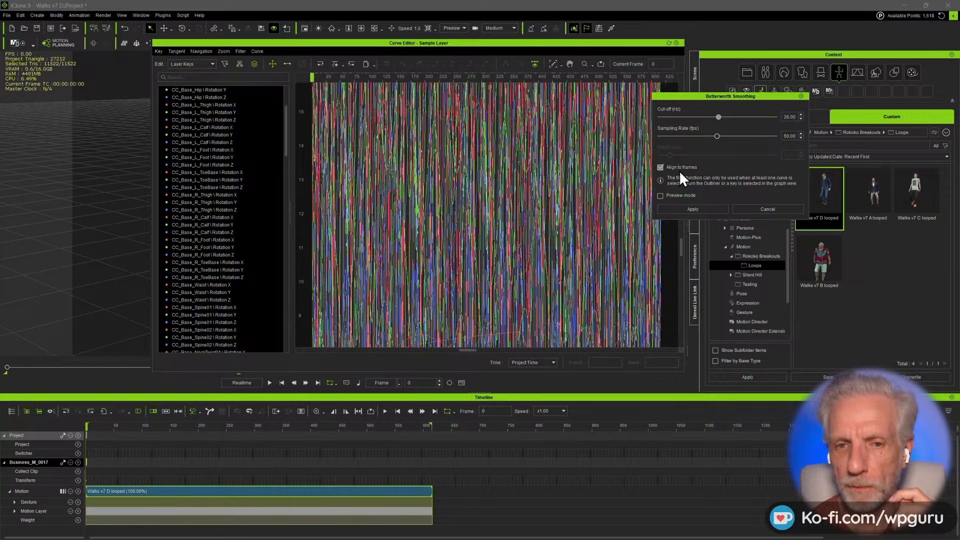
pyautogui.click(703, 208)
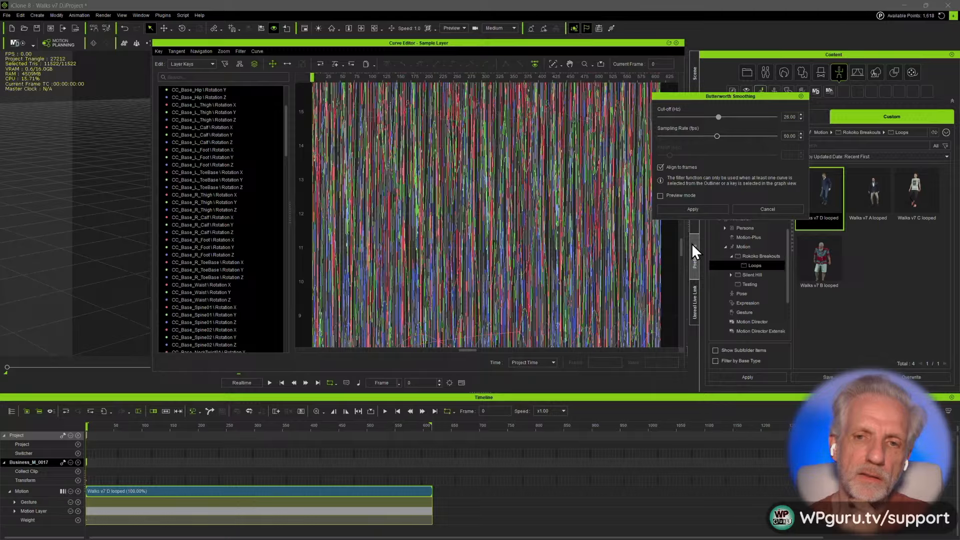
pyautogui.click(709, 211)
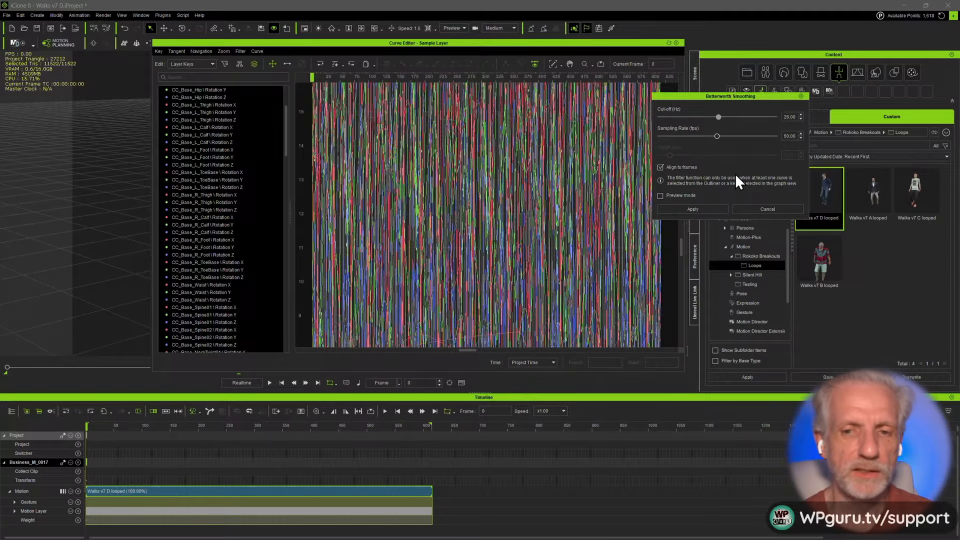
pyautogui.click(715, 209)
pyautogui.click(752, 208)
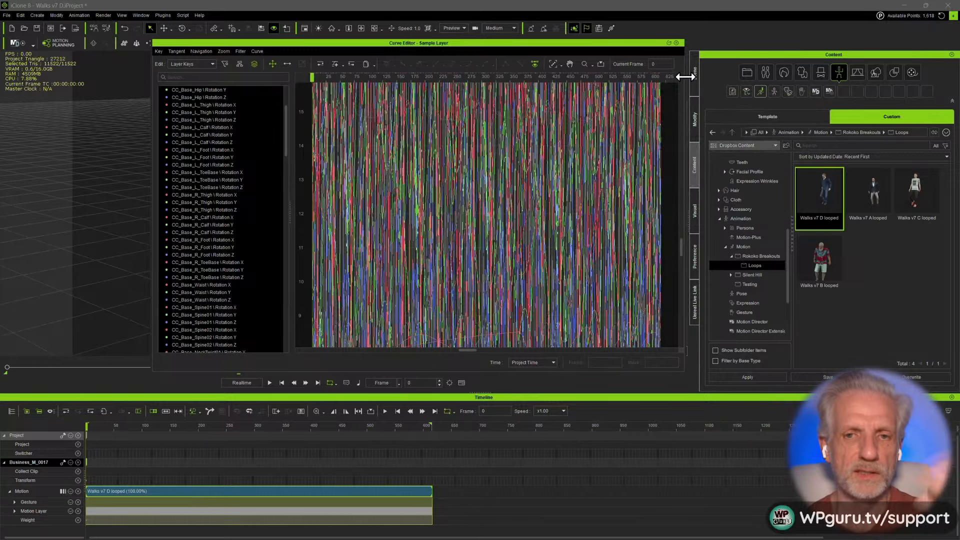
pyautogui.click(676, 43)
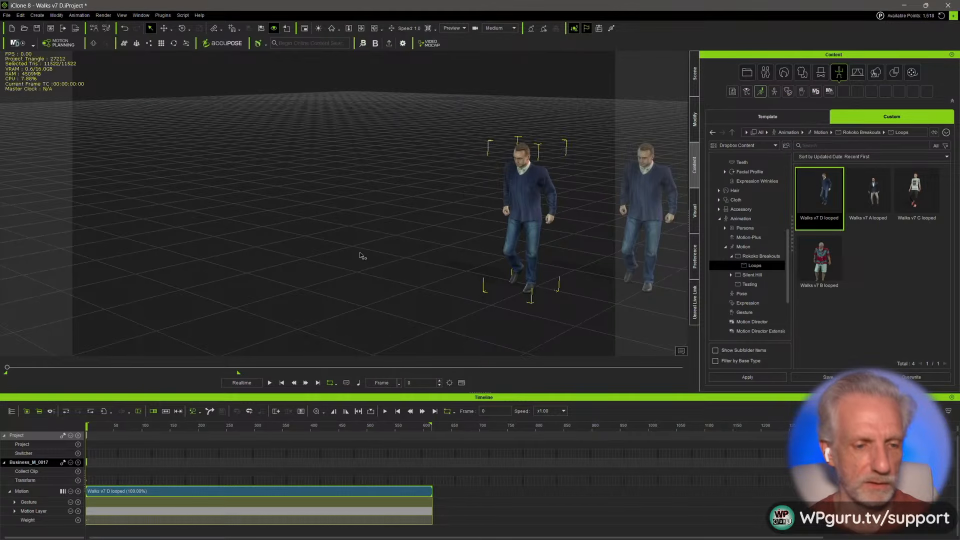
# - Play the scene from the start to compare the smoothed walk with the unsmoothed one
pyautogui.scroll(-2, 352, 234)
pyautogui.moveTo(388, 210); pyautogui.dragTo(377, 176, button='right')
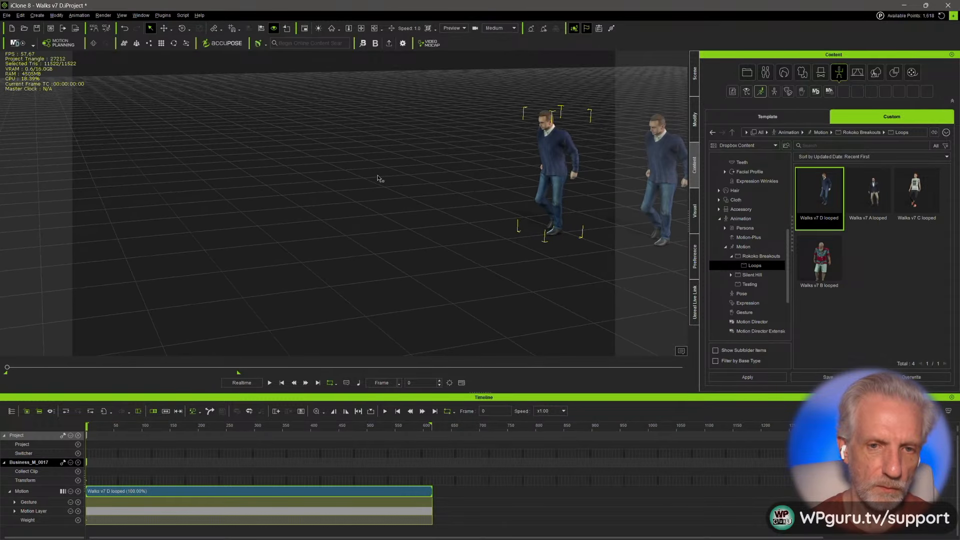
pyautogui.press('space')
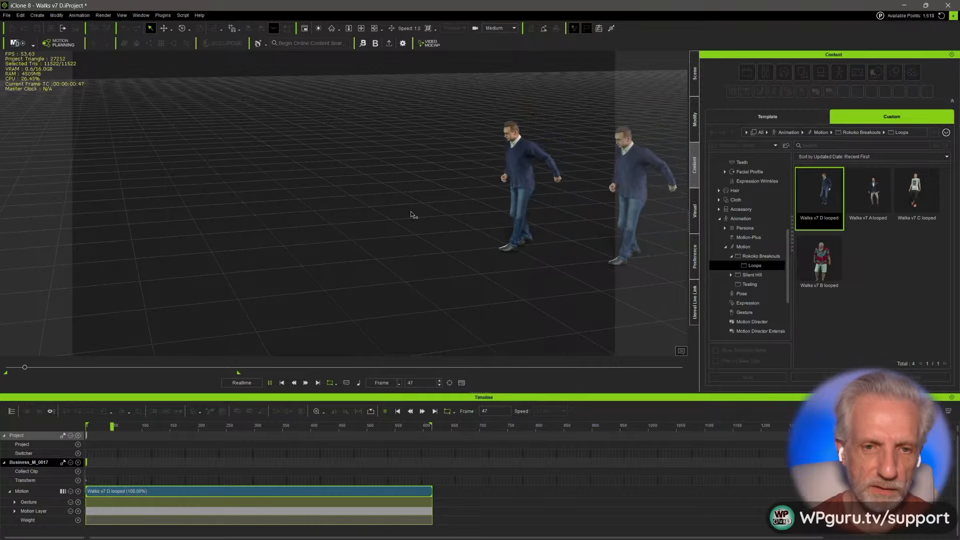
pyautogui.scroll(2, 411, 215)
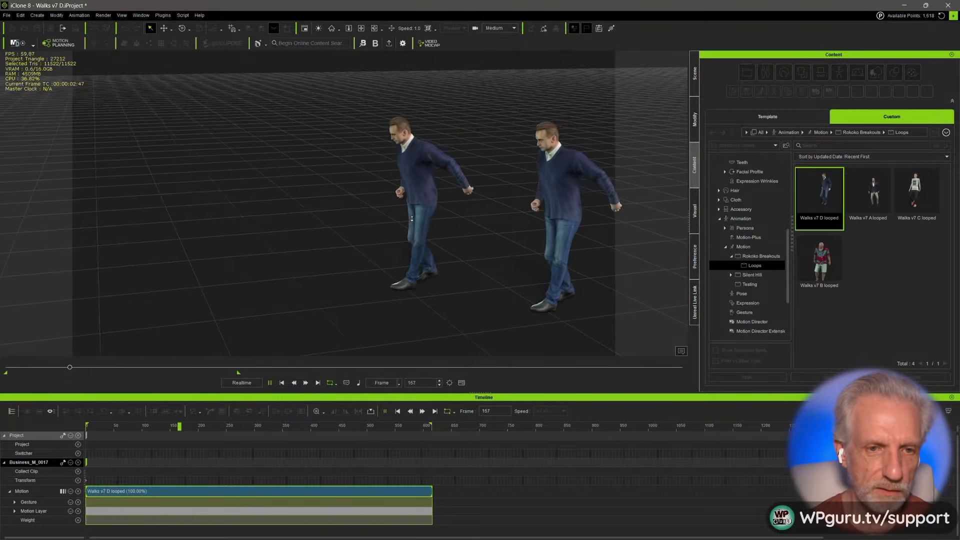
pyautogui.moveTo(413, 220); pyautogui.dragTo(440, 230, button='right')
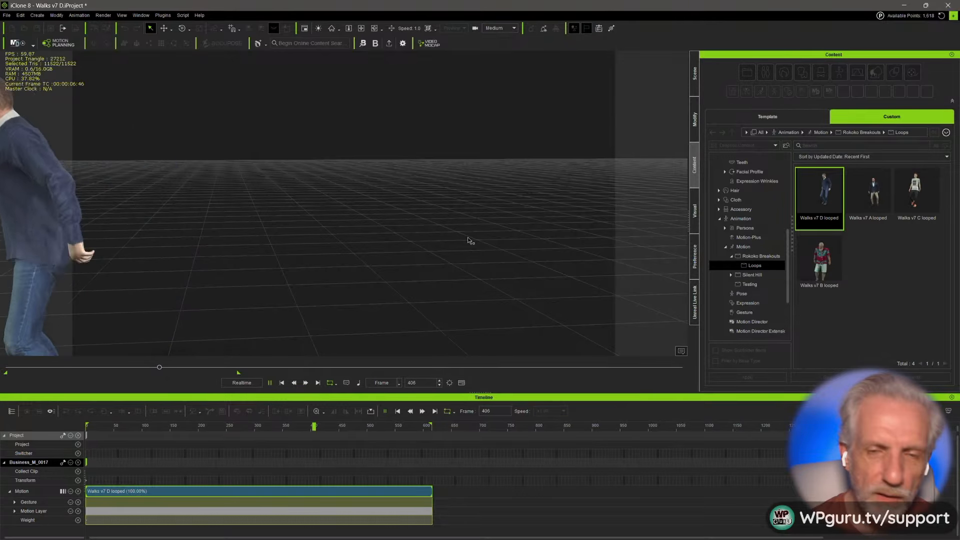
pyautogui.press('space')
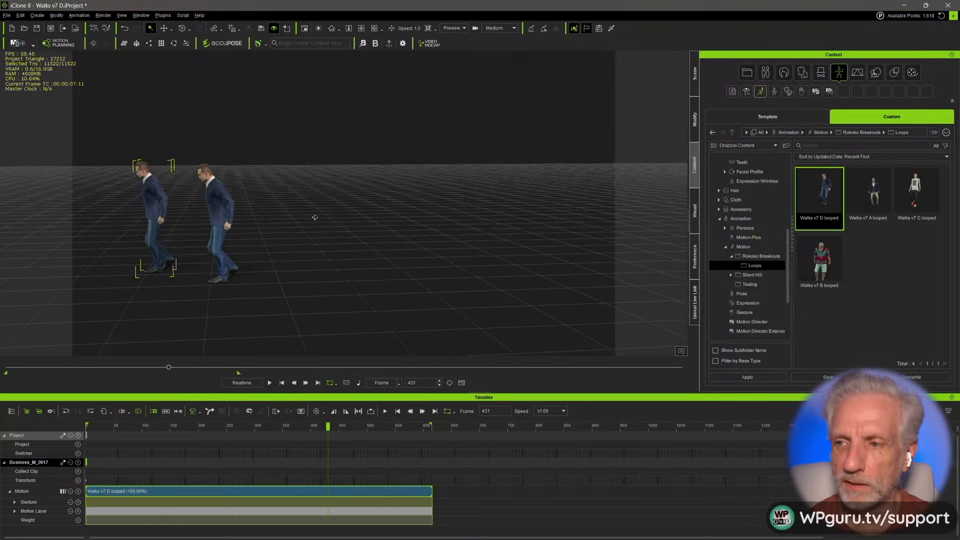
# - Examine both characters from the front and scrub the timeline back to frame 349 to compare their poses
pyautogui.keyDown('alt'); pyautogui.moveTo(315, 218); pyautogui.dragTo(431, 238); pyautogui.keyUp('alt')
pyautogui.keyDown('alt'); pyautogui.moveTo(431, 238); pyautogui.dragTo(520, 241, button='middle'); pyautogui.keyUp('alt')
pyautogui.keyDown('alt'); pyautogui.moveTo(495, 243); pyautogui.dragTo(490, 237, button='right'); pyautogui.keyUp('alt')
pyautogui.keyDown('alt'); pyautogui.moveTo(422, 237); pyautogui.dragTo(518, 236, button='middle'); pyautogui.keyUp('alt')
pyautogui.keyDown('alt'); pyautogui.moveTo(518, 236); pyautogui.dragTo(508, 225, button='right'); pyautogui.keyUp('alt')
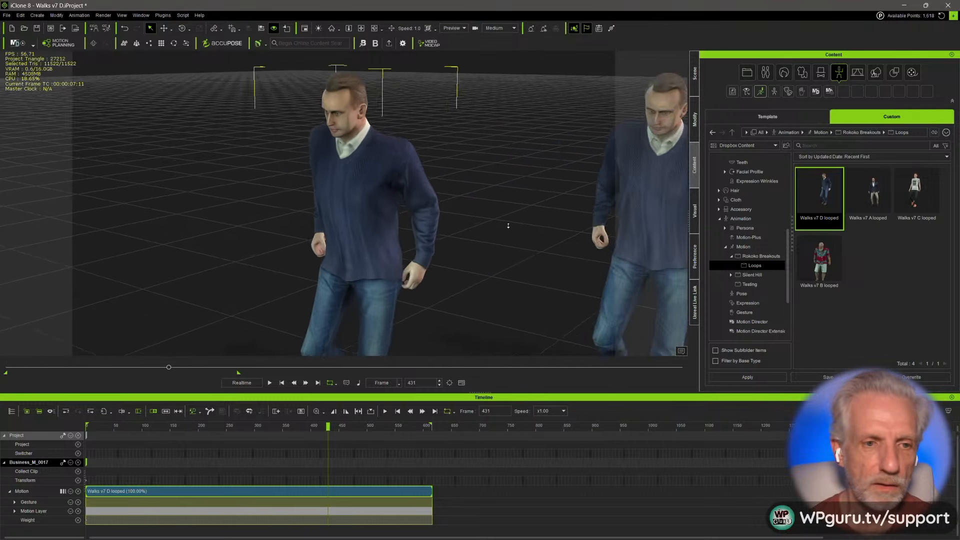
pyautogui.scroll(-5, 508, 226)
pyautogui.keyDown('alt'); pyautogui.moveTo(508, 225); pyautogui.dragTo(543, 215); pyautogui.keyUp('alt')
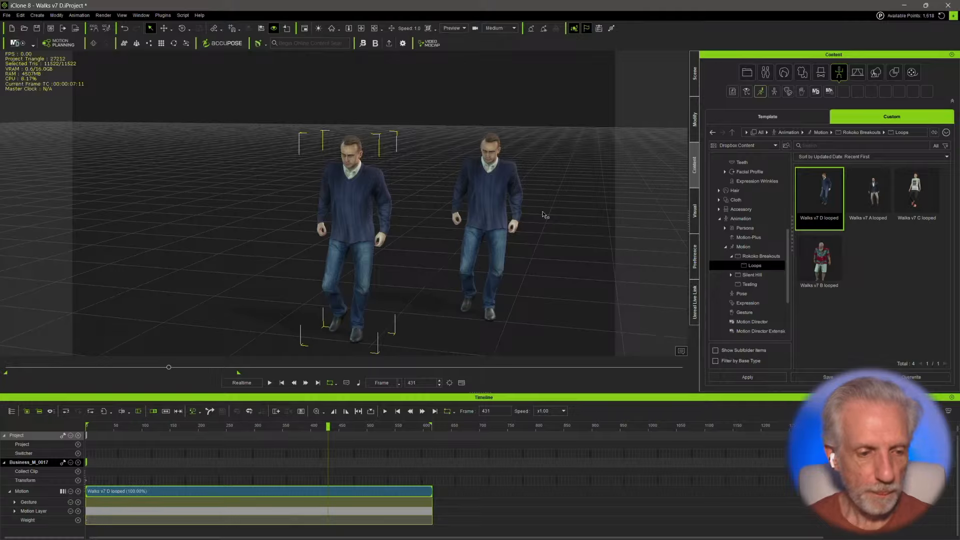
pyautogui.scroll(10, 255, 473)
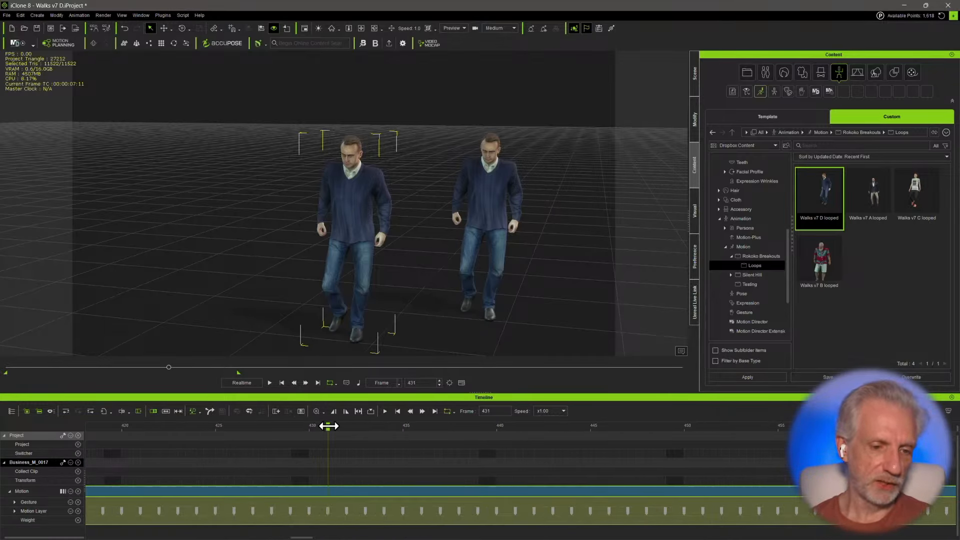
pyautogui.moveTo(328, 426); pyautogui.dragTo(215, 436)
pyautogui.scroll(-7, 412, 451)
pyautogui.scroll(-3, 215, 436)
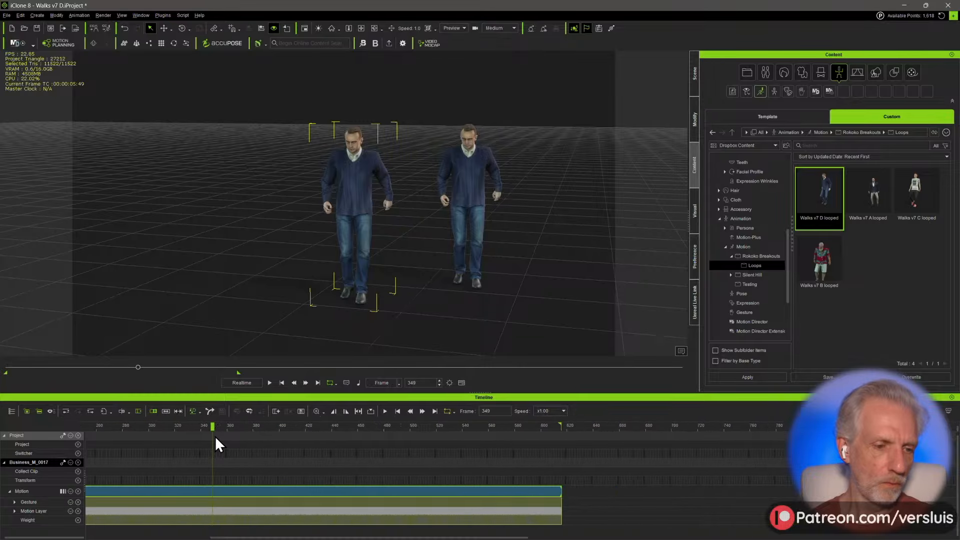
pyautogui.moveTo(234, 538); pyautogui.dragTo(117, 537)
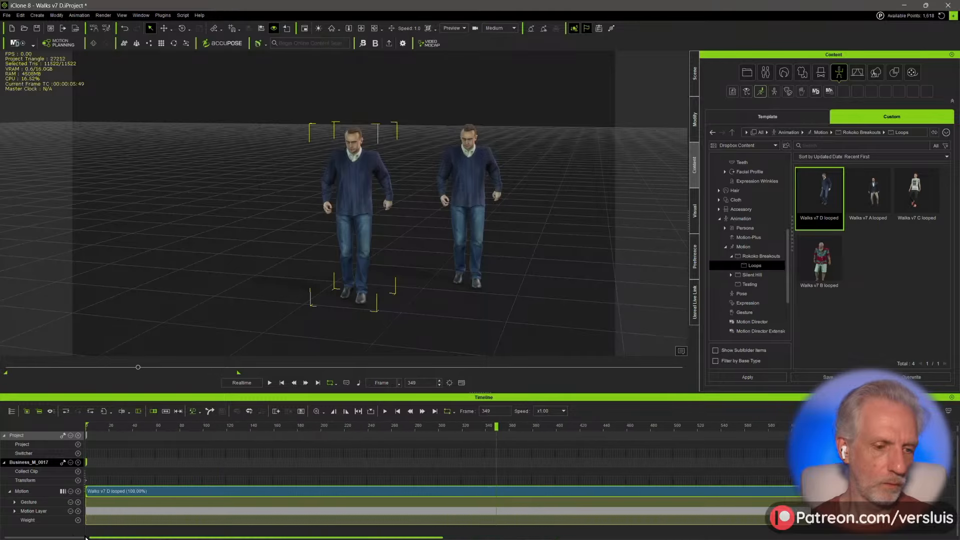
pyautogui.scroll(-1, 353, 472)
pyautogui.scroll(1, 353, 472)
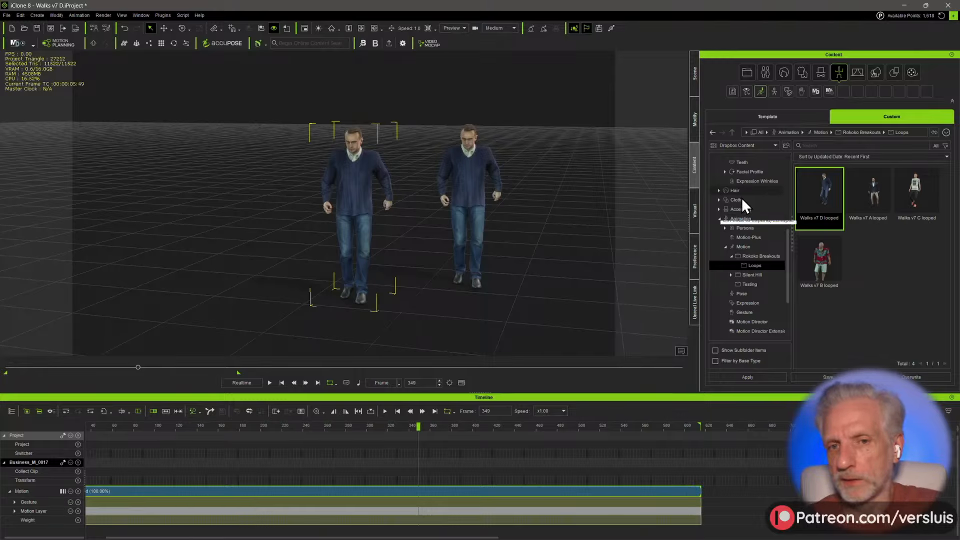
# - Delete both walking characters from the scene
pyautogui.click(784, 122)
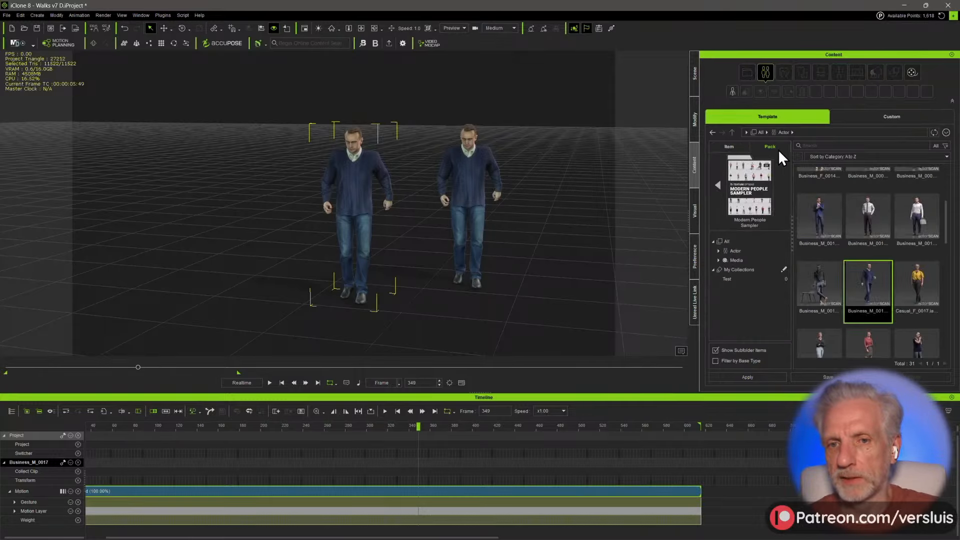
pyautogui.click(471, 210)
pyautogui.press('Delete')
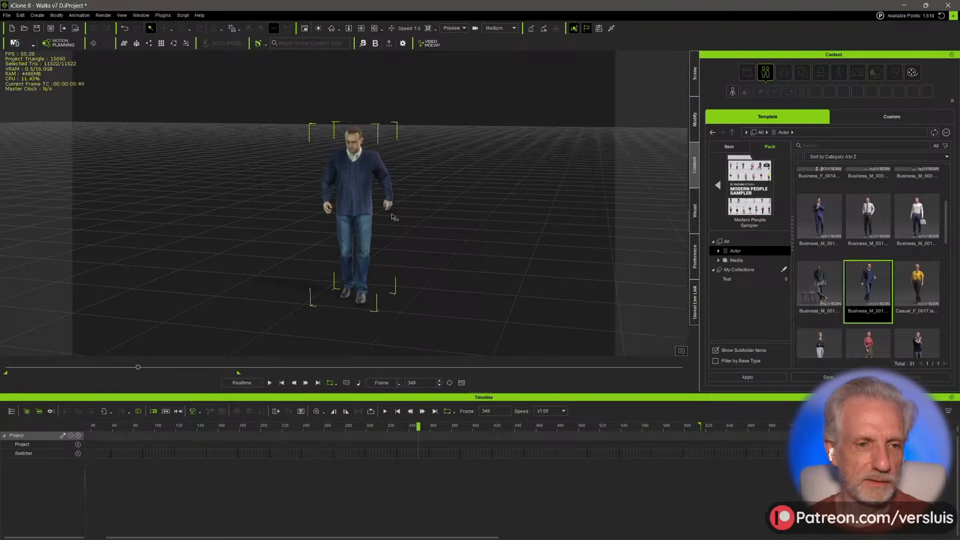
pyautogui.press('Delete')
pyautogui.moveTo(404, 256); pyautogui.dragTo(324, 238, button='right')
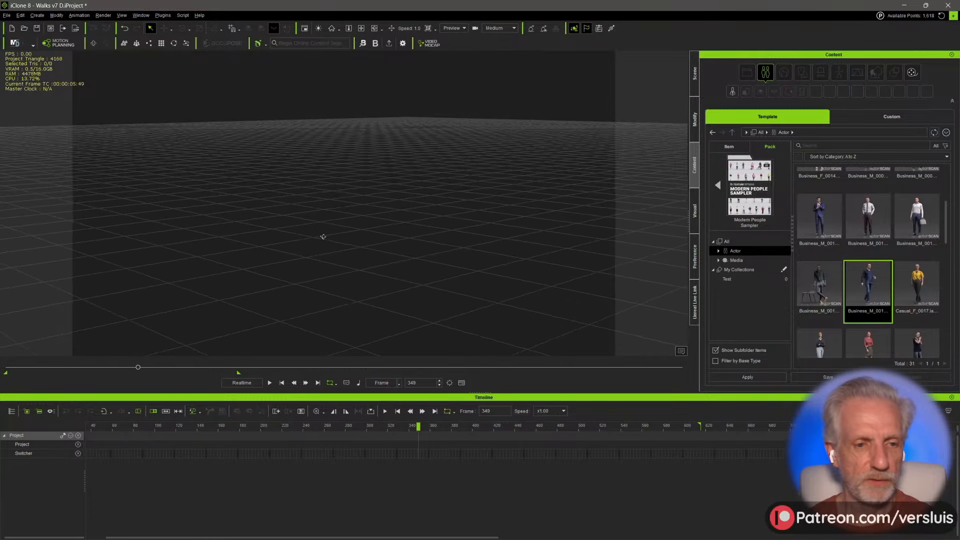
pyautogui.moveTo(366, 222); pyautogui.dragTo(412, 195, button='middle')
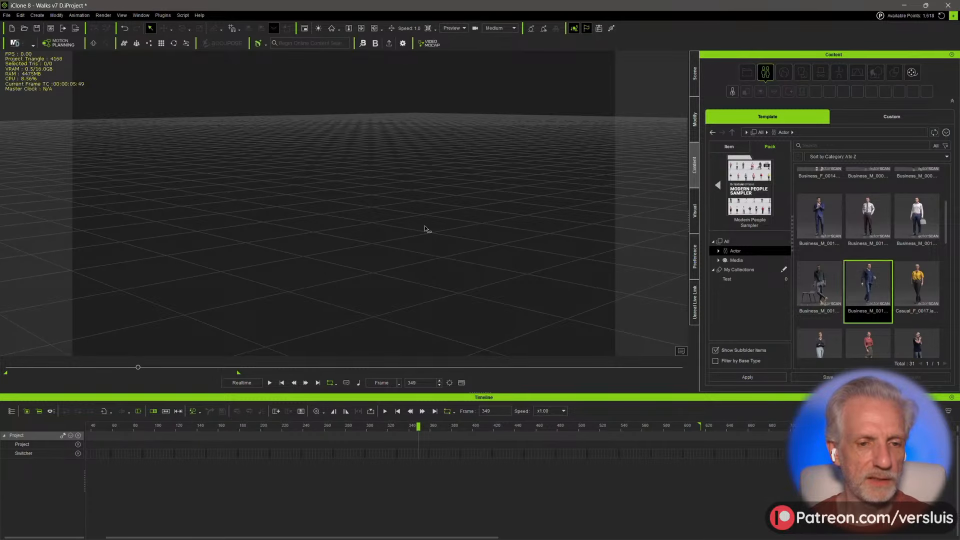
# - Open the Walks v7 D project from the custom Rokoko Cinema Titles project folder
pyautogui.click(697, 125)
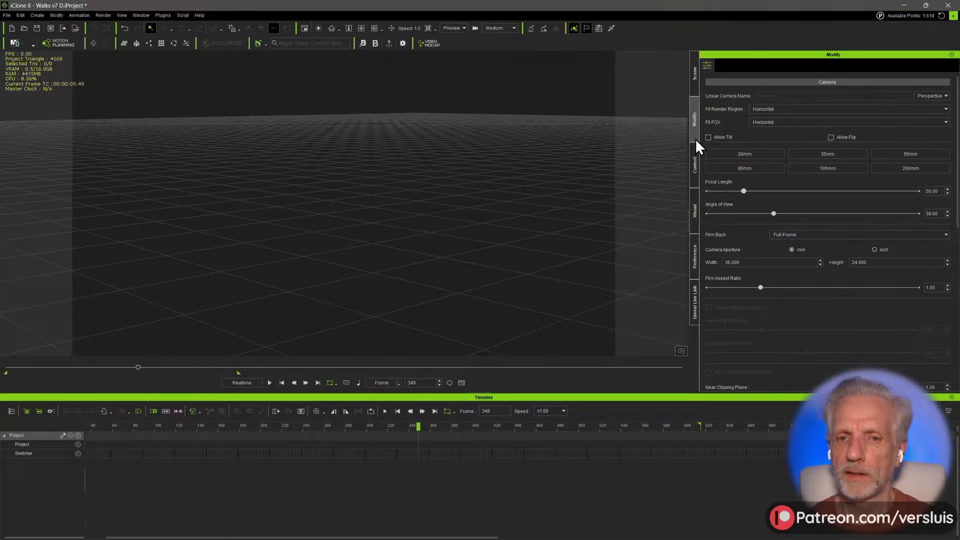
pyautogui.click(695, 148)
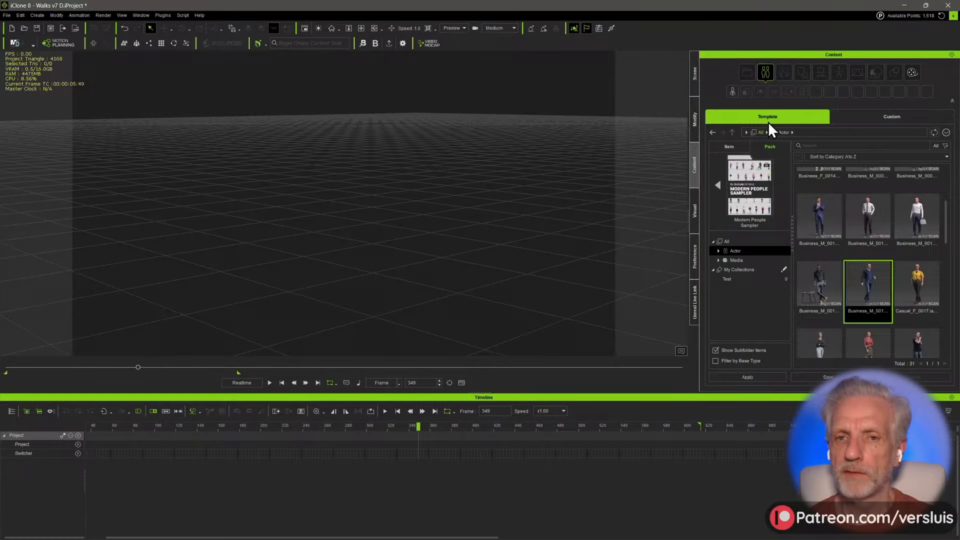
pyautogui.click(907, 117)
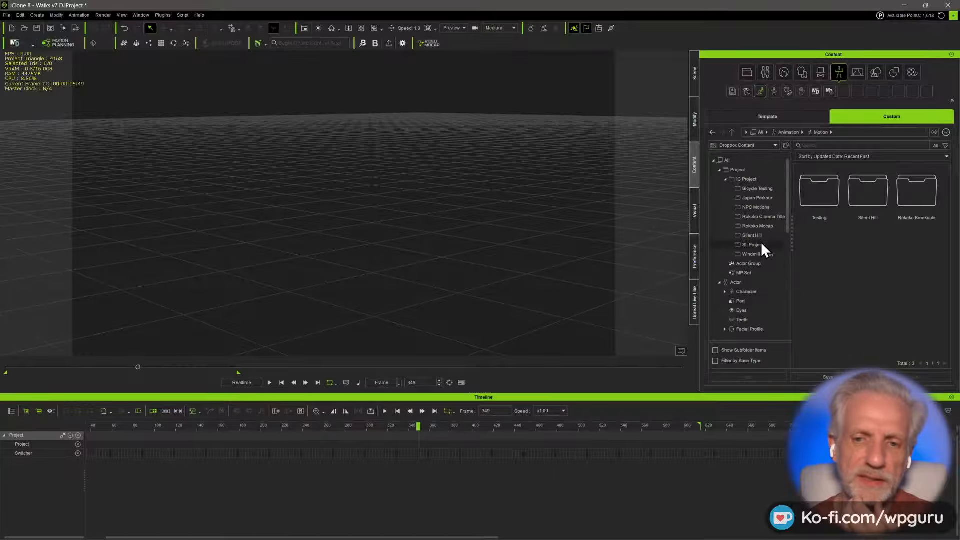
pyautogui.click(765, 216)
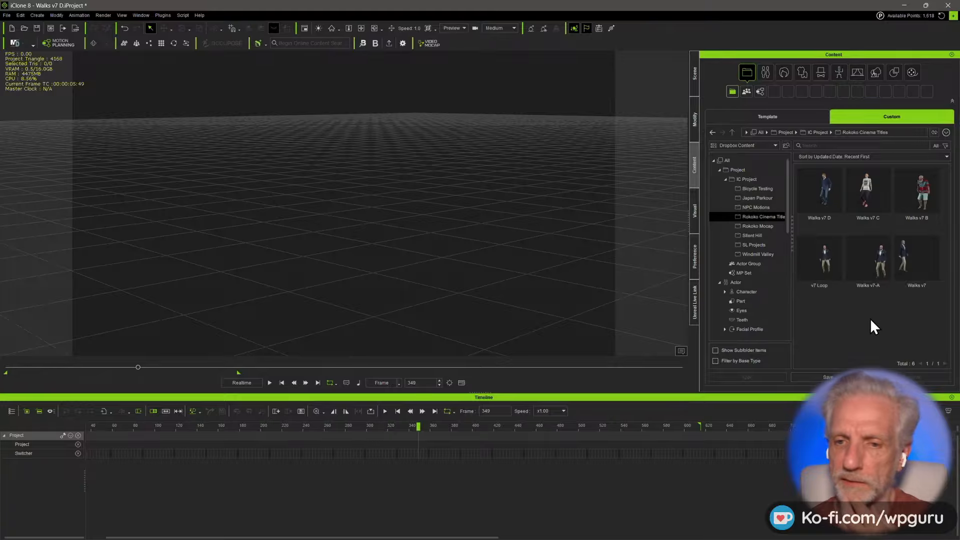
pyautogui.doubleClick(809, 200)
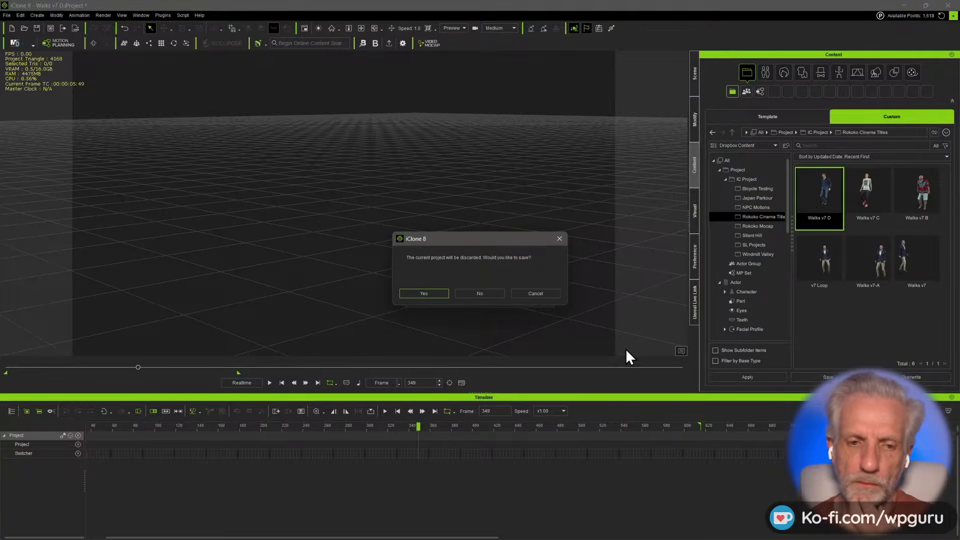
# - Discard the current project without saving, load the Walks v7 D project and frame the walking character
pyautogui.click(480, 294)
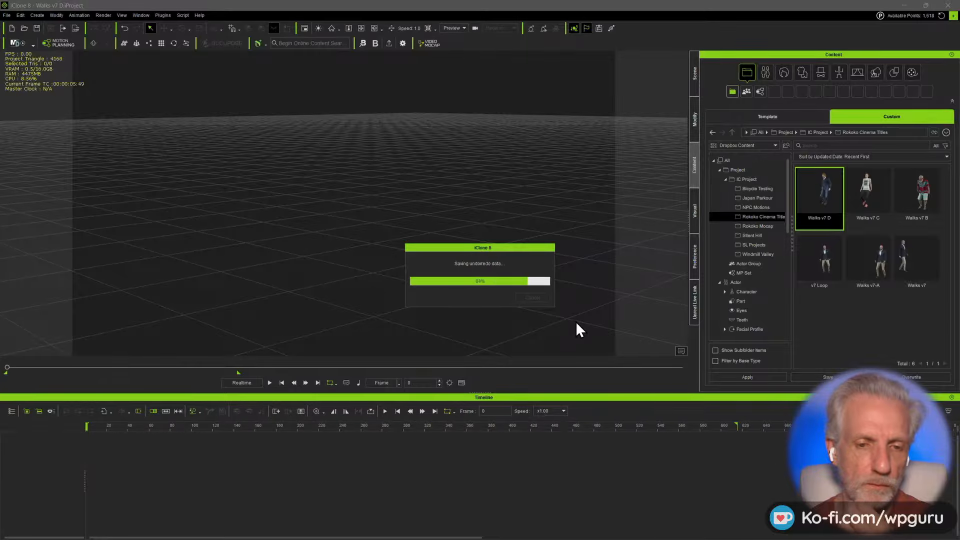
pyautogui.scroll(-1, 476, 265)
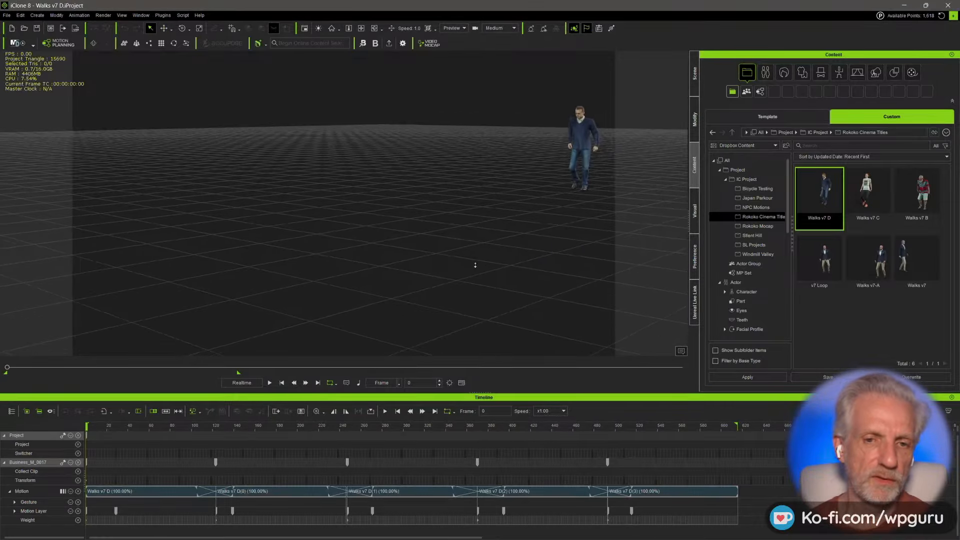
pyautogui.moveTo(476, 265); pyautogui.dragTo(463, 229, button='right')
pyautogui.scroll(-3, 463, 228)
pyautogui.moveTo(463, 228); pyautogui.dragTo(488, 233, button='middle')
pyautogui.moveTo(488, 234); pyautogui.dragTo(452, 255, button='right')
pyautogui.moveTo(452, 255); pyautogui.dragTo(448, 234, button='middle')
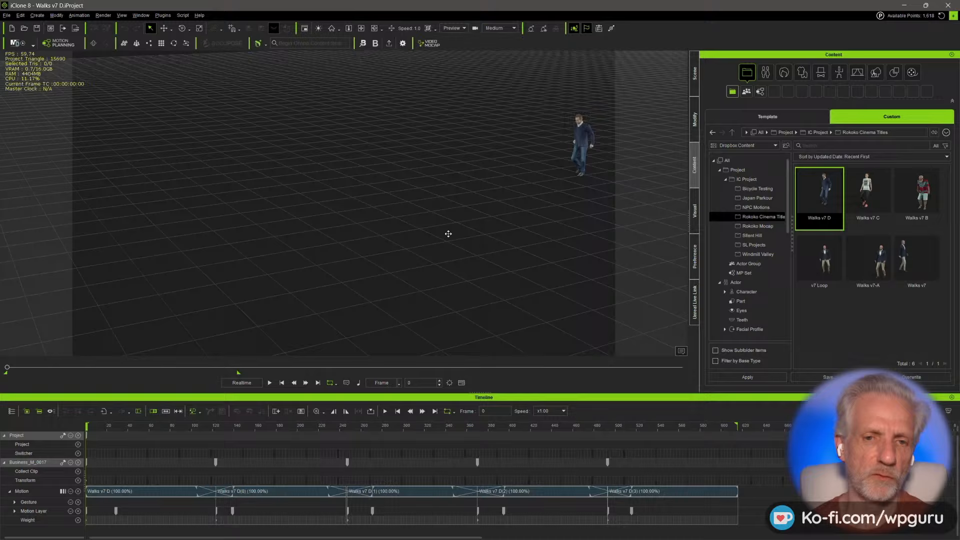
pyautogui.moveTo(448, 233); pyautogui.dragTo(446, 231, button='right')
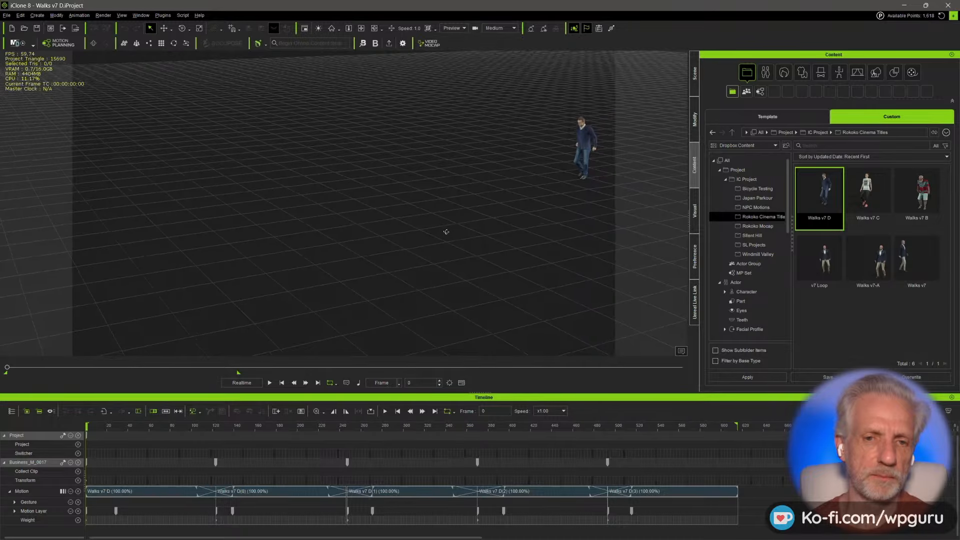
pyautogui.click(10, 14)
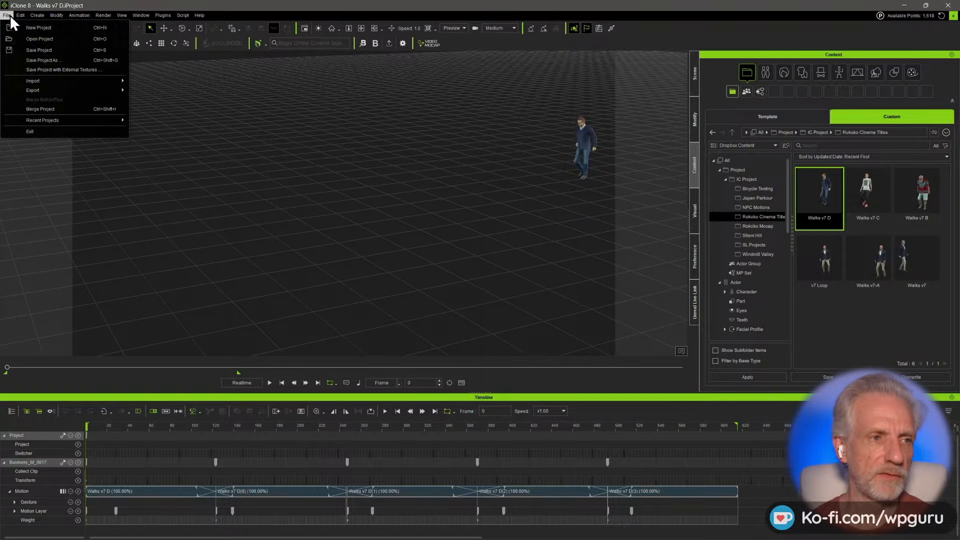
pyautogui.moveTo(87, 93)
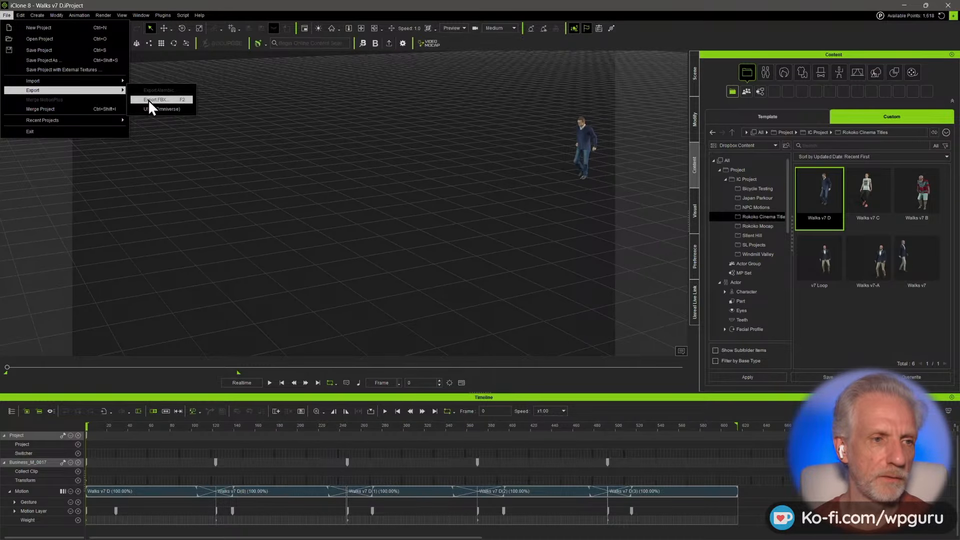
pyautogui.click(582, 146)
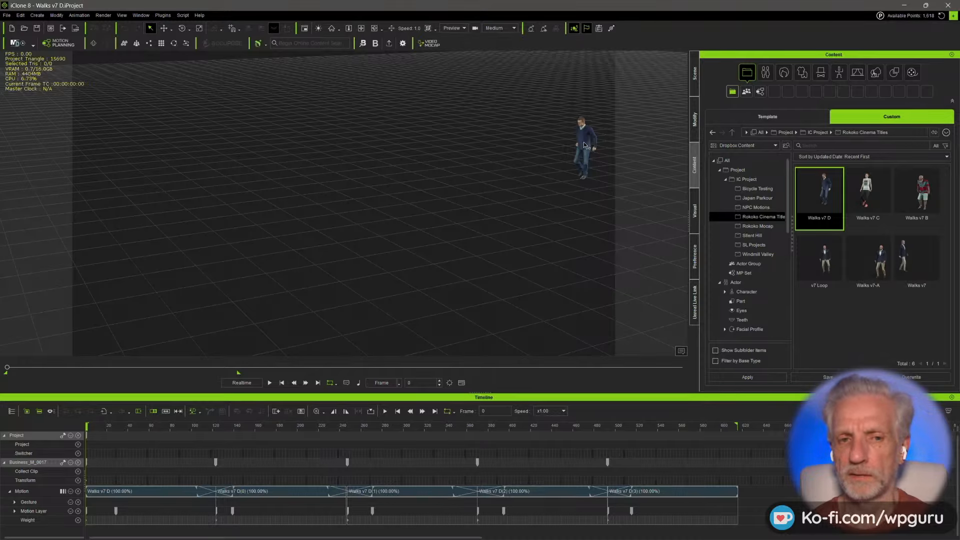
# - Select the walking businessman and start his FBX export at 60 FPS
pyautogui.click(584, 146)
pyautogui.click(7, 16)
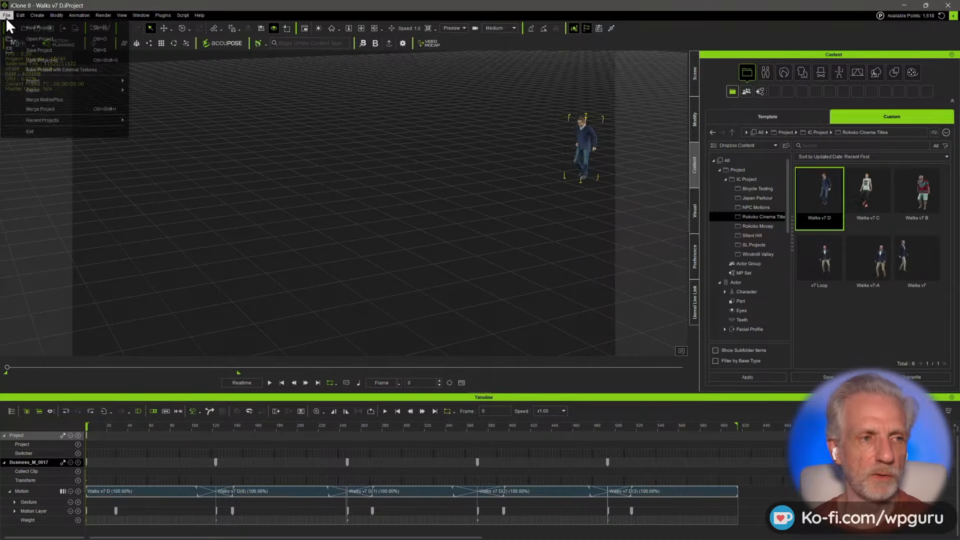
pyautogui.moveTo(73, 92)
pyautogui.click(163, 103)
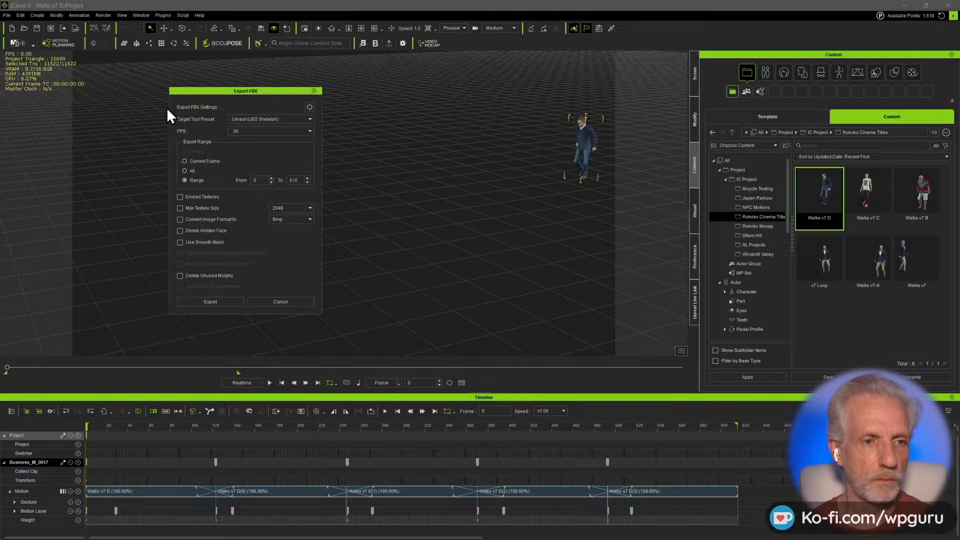
pyautogui.click(307, 132)
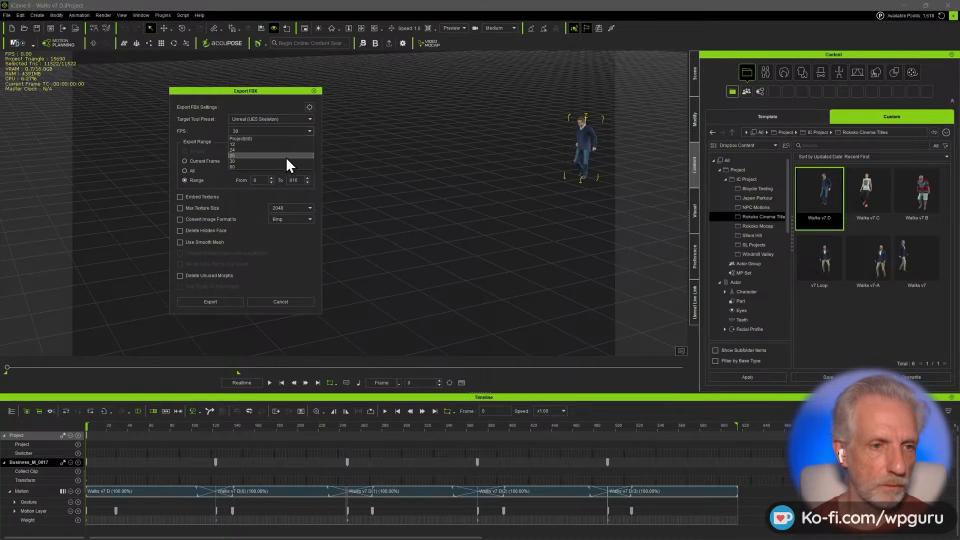
pyautogui.click(282, 166)
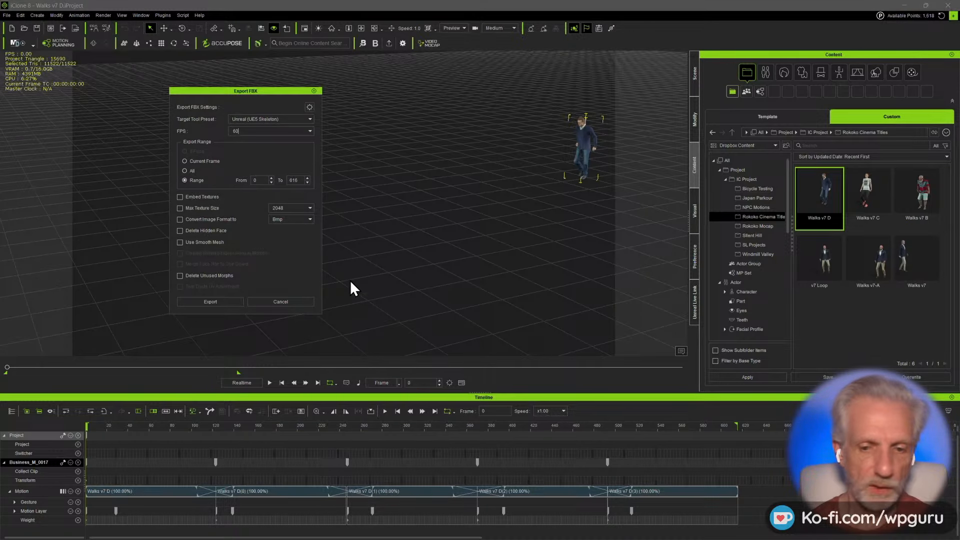
pyautogui.click(223, 302)
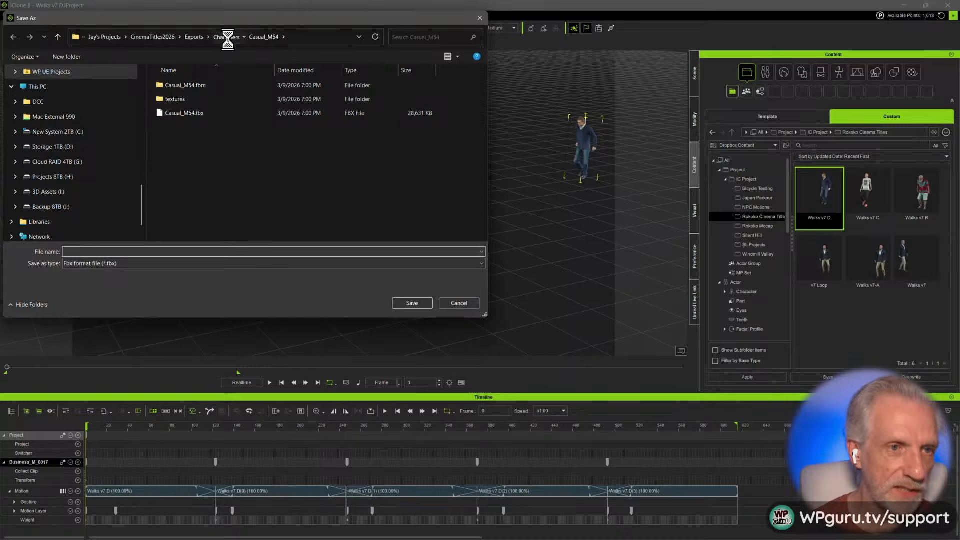
# - Create a folder named Business_M17 inside the Exports > Characters folder and open it
pyautogui.click(227, 37)
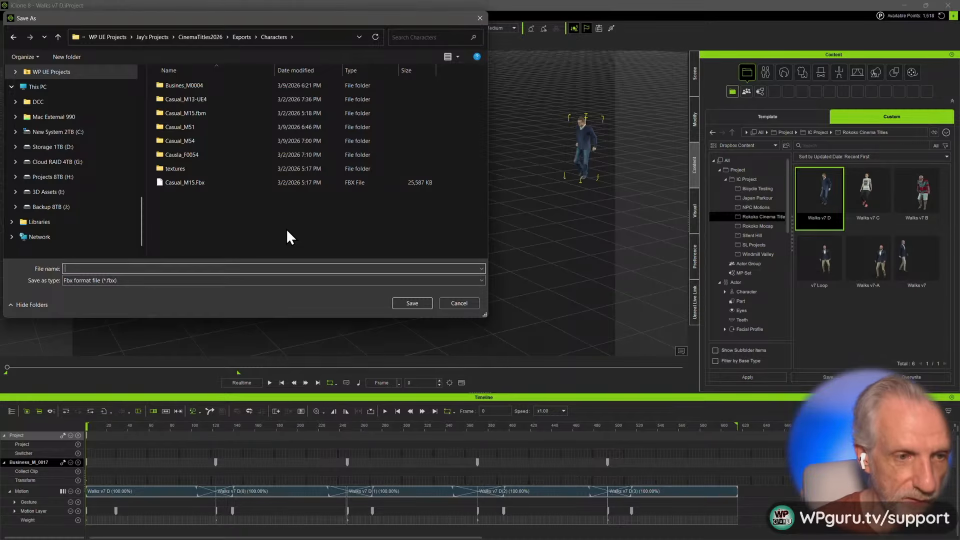
pyautogui.hotkey('ctrl', 'shift', 'n')
pyautogui.write('Busines')
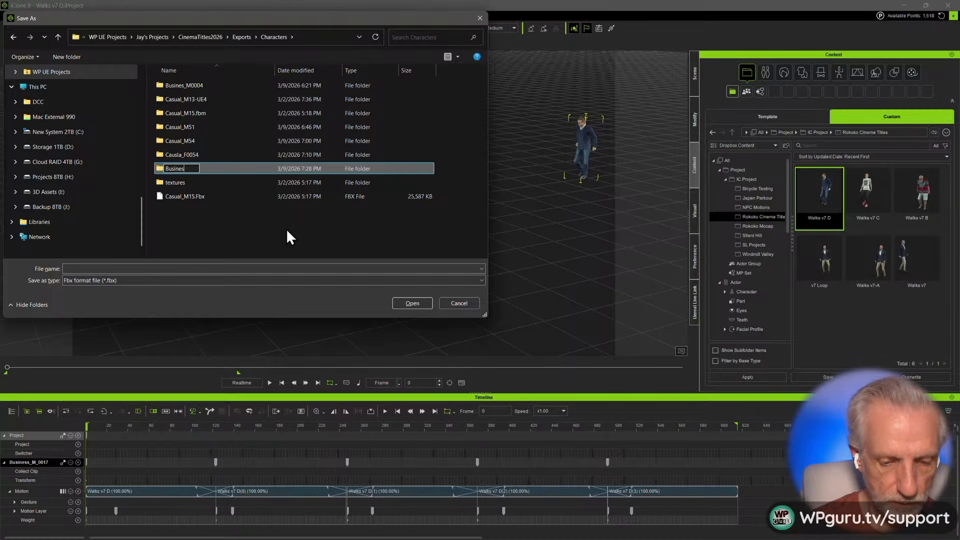
pyautogui.write('_')
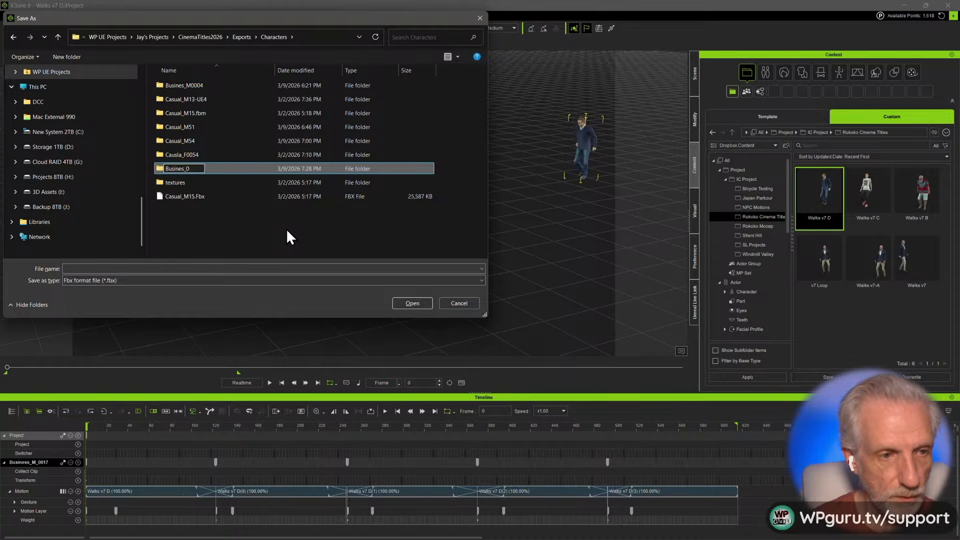
pyautogui.write('M17')
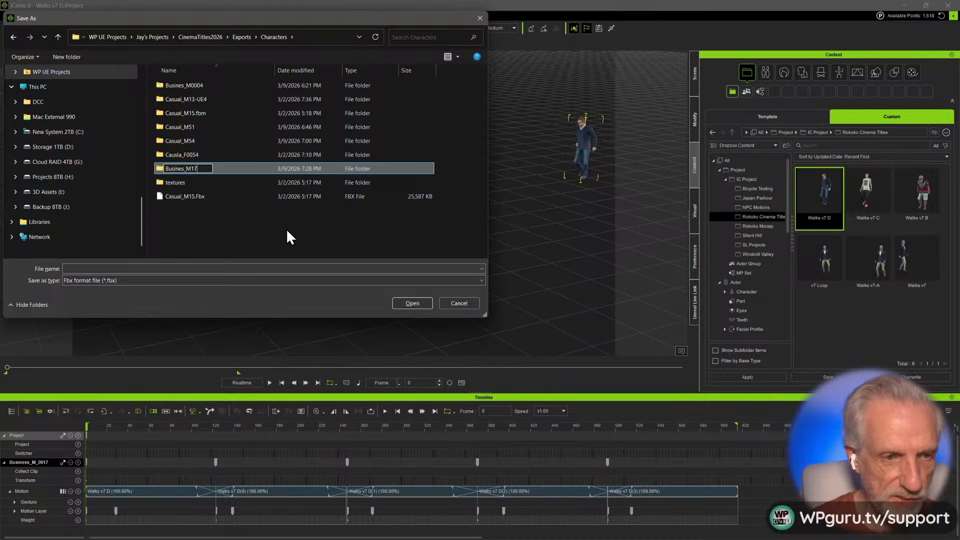
pyautogui.press('Return')
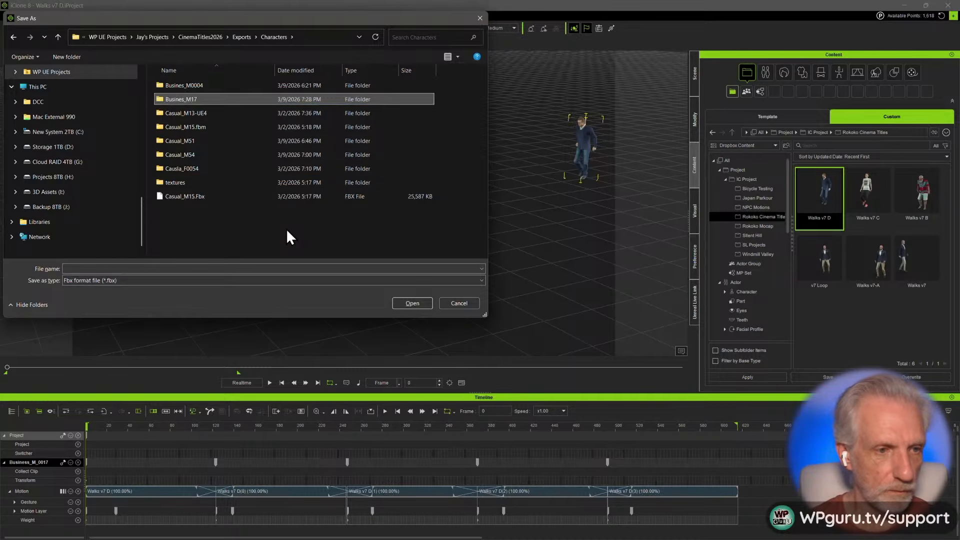
pyautogui.press('F2')
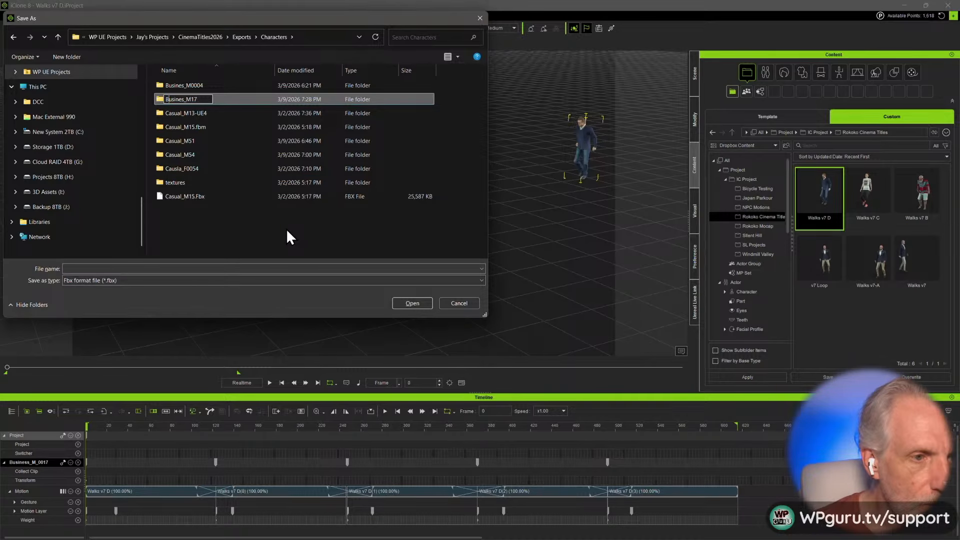
pyautogui.write('s')
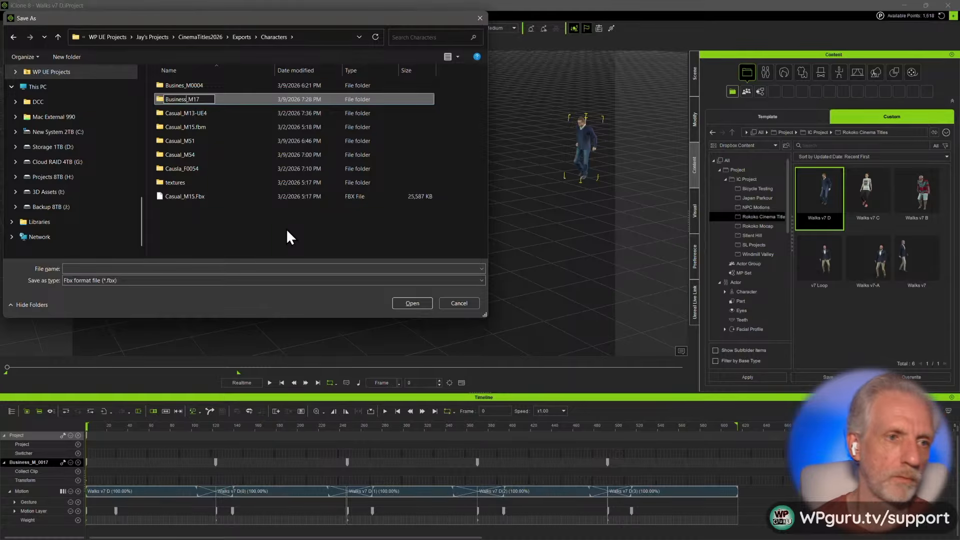
pyautogui.press('Return')
pyautogui.press('Return')
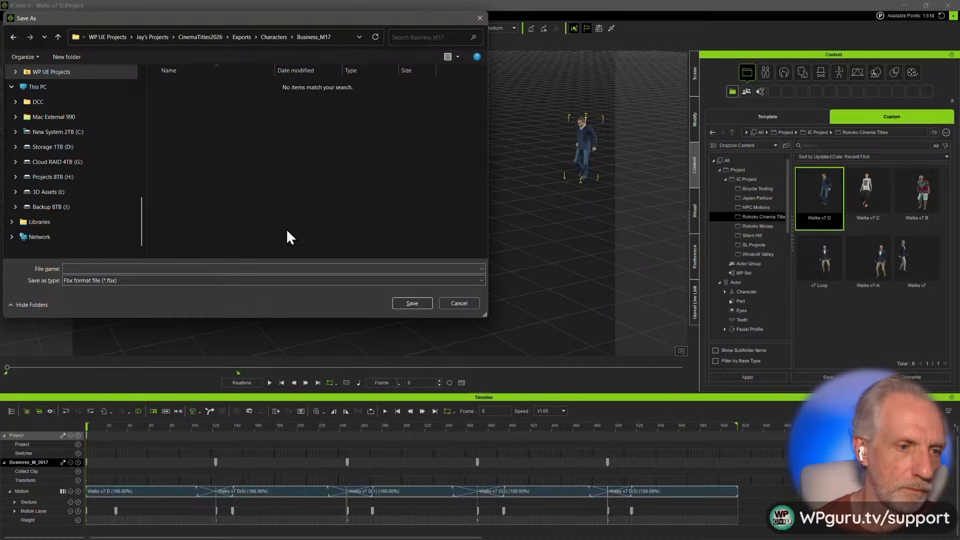
# - Save the FBX export as Business_M17
pyautogui.click(288, 269)
pyautogui.write('Business_M17')
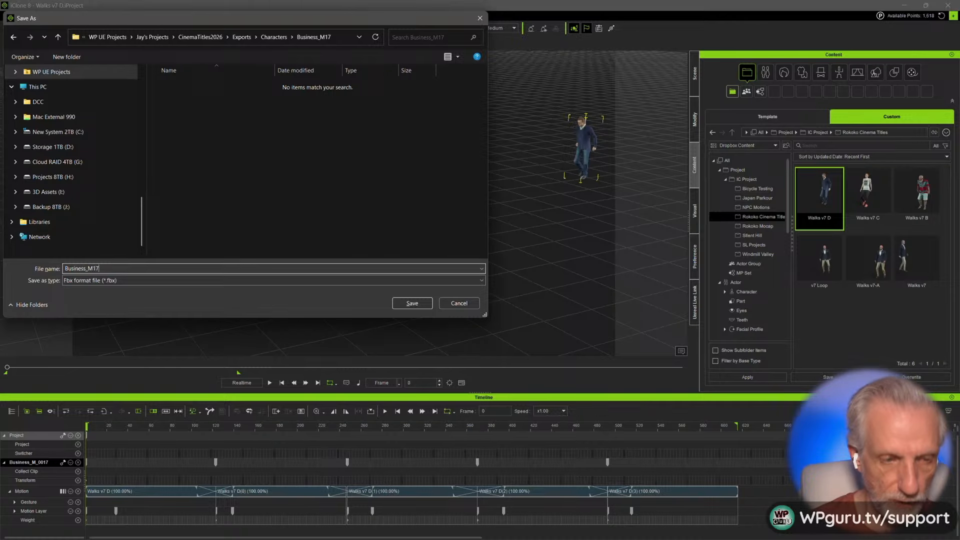
pyautogui.press('Return')
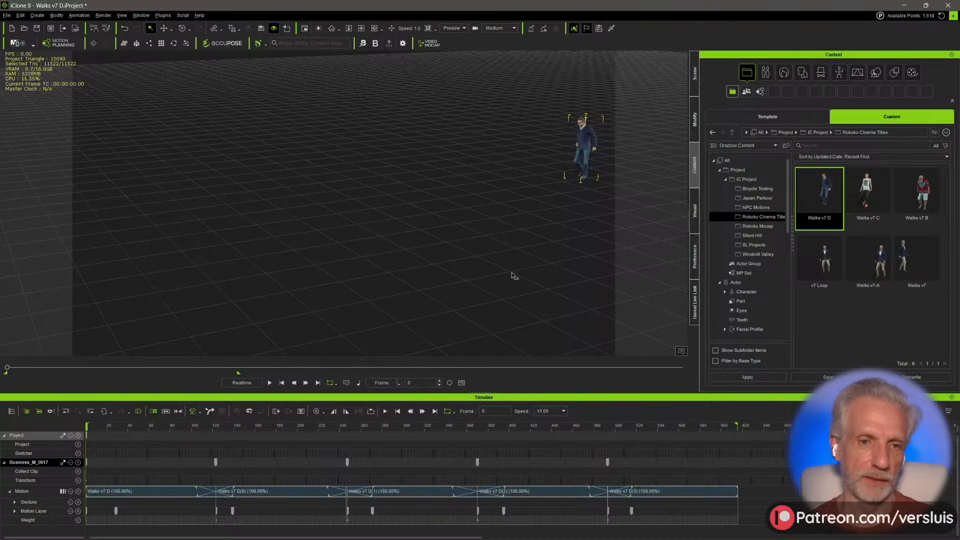
# - Switch to Unreal Editor, close the floating Content Browser and bring up the Content Drawer
pyautogui.hotkey('alt', 'Tab')
pyautogui.hotkey('alt', 'Tab')
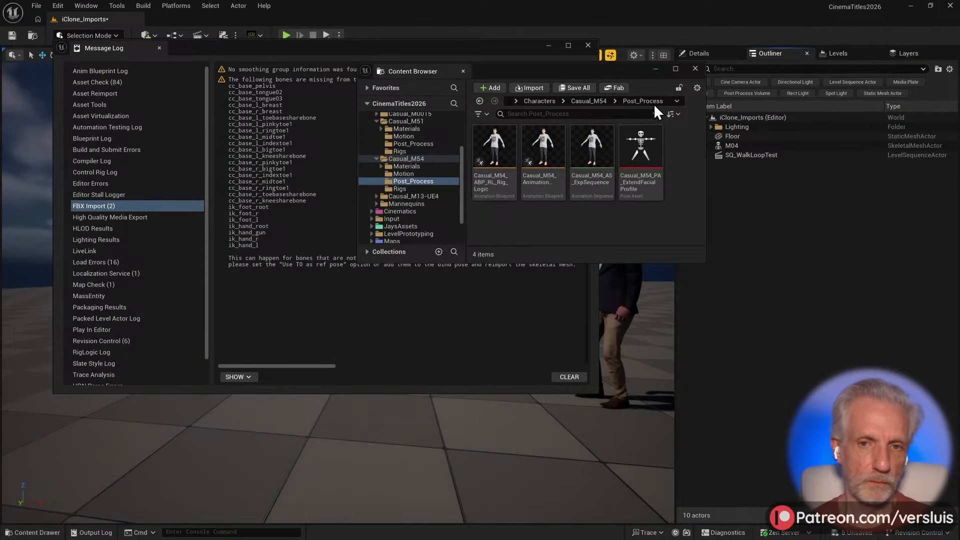
pyautogui.click(695, 68)
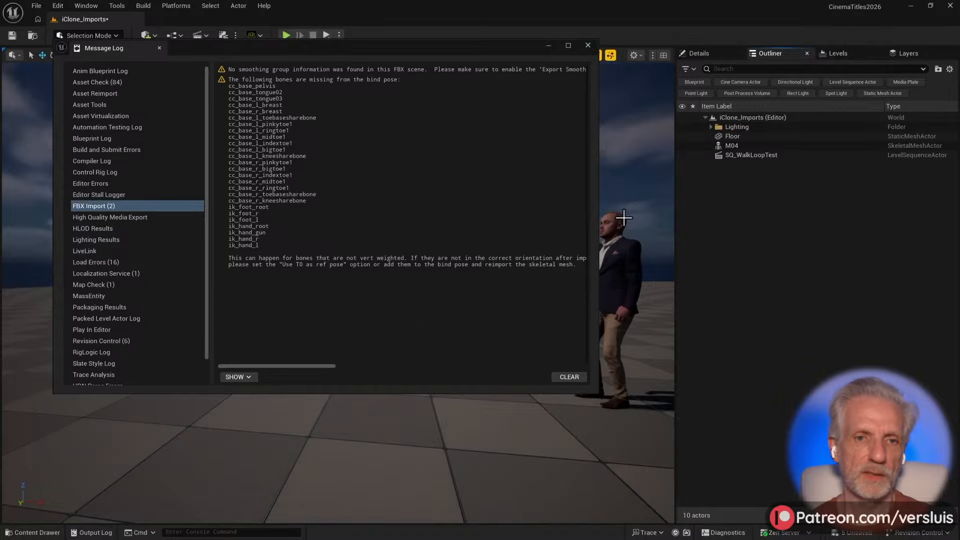
pyautogui.hotkey('ctrl', 'space')
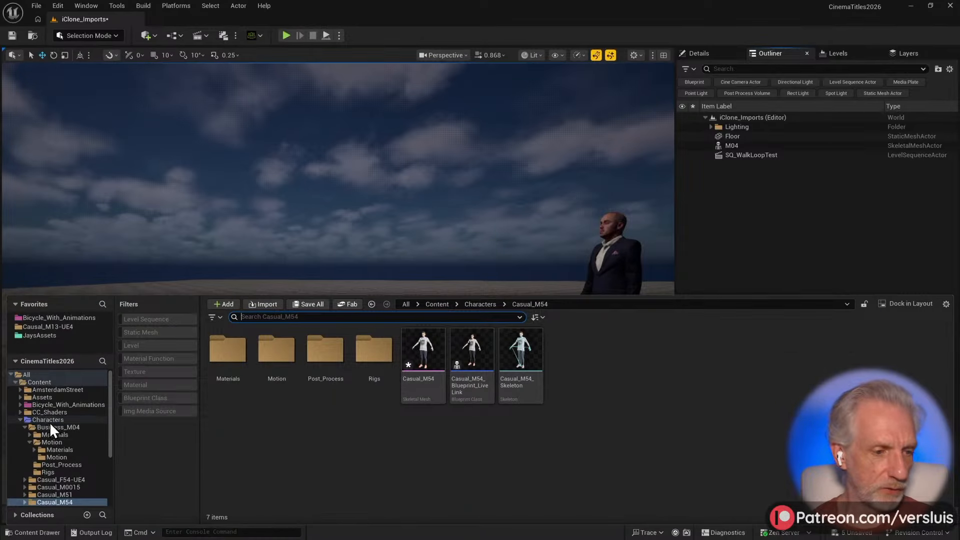
# - Create a Business_M17 folder in the project's Characters folder and open it
pyautogui.click(73, 421)
pyautogui.hotkey('ctrl', 'shift', 'n')
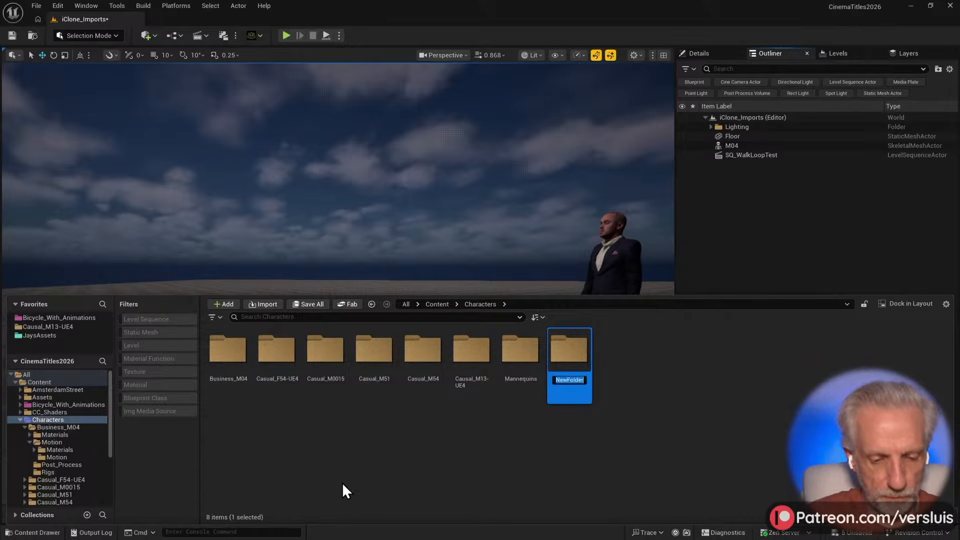
pyautogui.write('Business_')
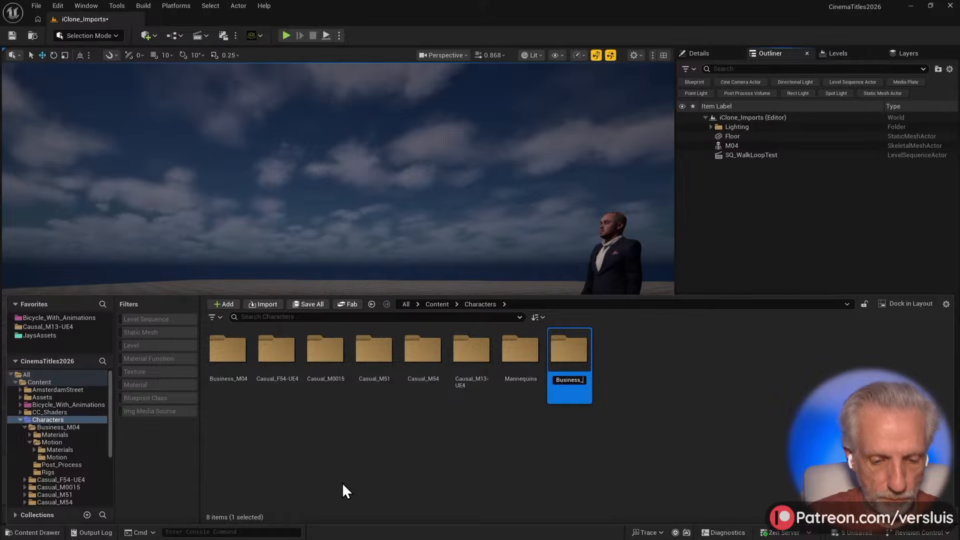
pyautogui.write('M17')
pyautogui.press('Return')
pyautogui.press('Return')
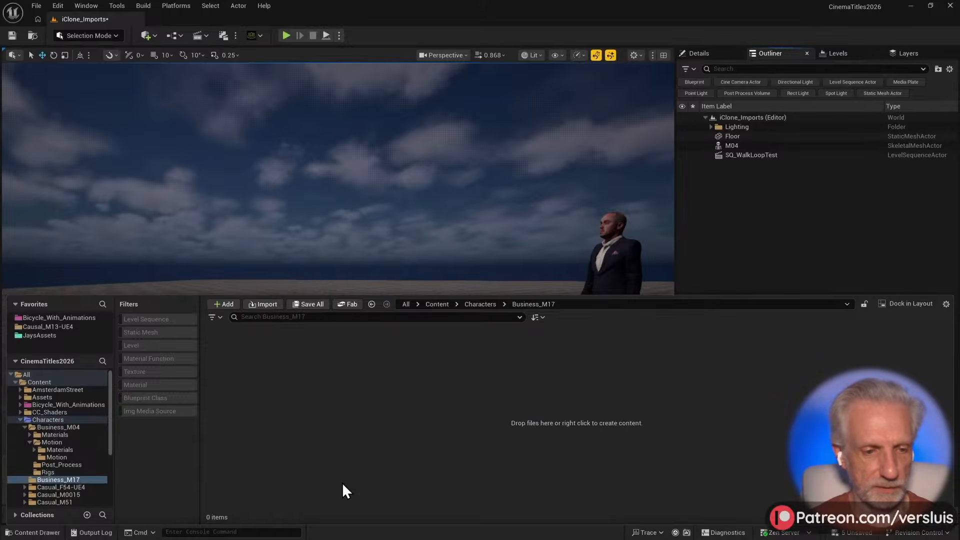
# - Import all of Business_M17.fbx from Exports > Characters > Business_M17, with Character Creator & iClone Auto Setup enabled
pyautogui.rightClick(342, 482)
pyautogui.click(388, 103)
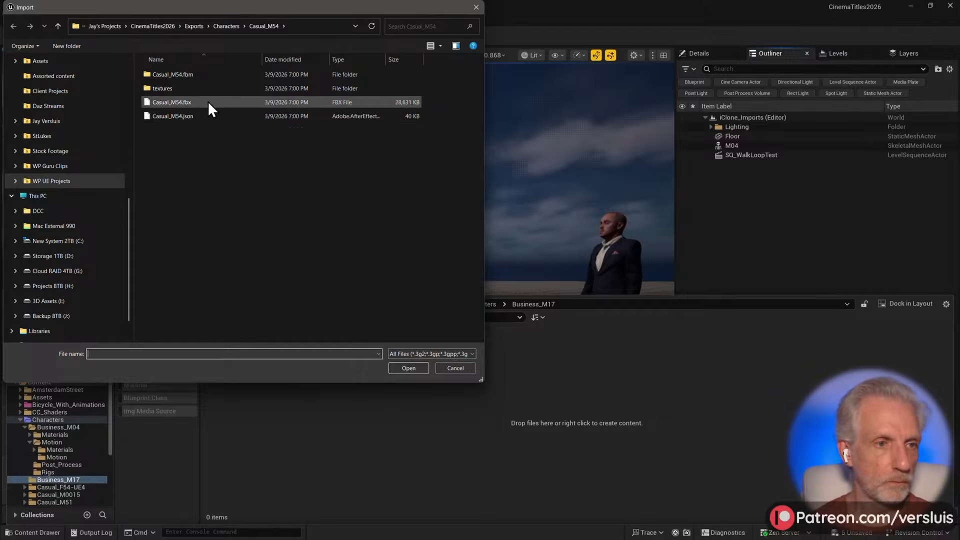
pyautogui.click(233, 25)
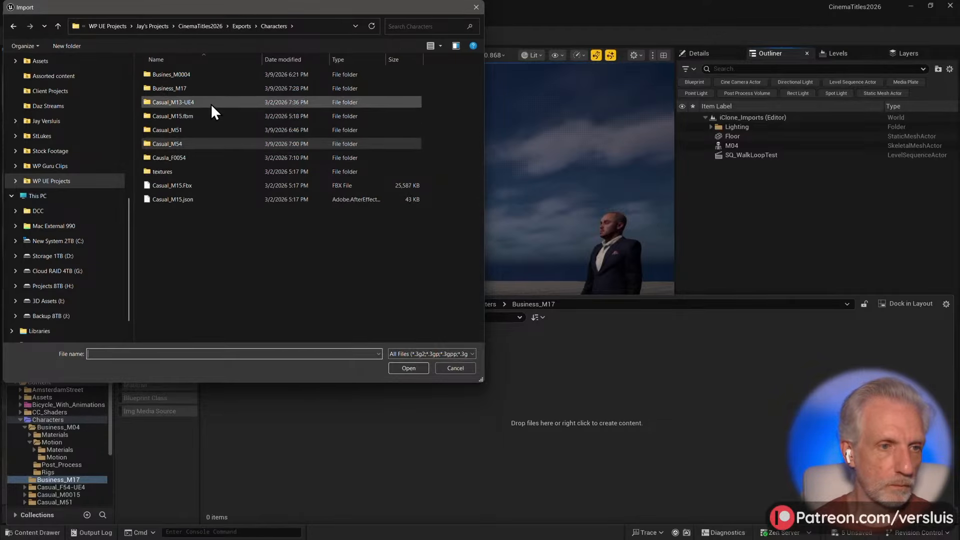
pyautogui.doubleClick(210, 90)
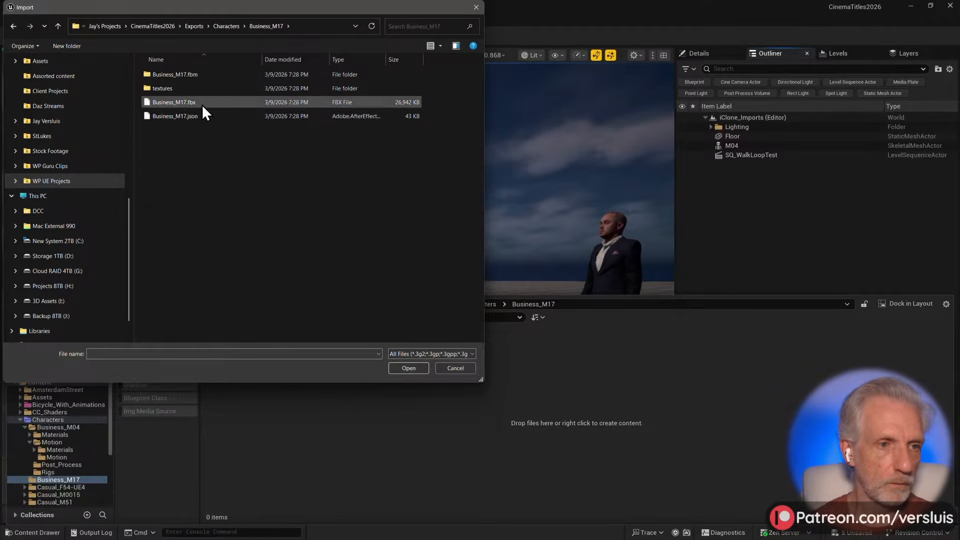
pyautogui.click(202, 103)
pyautogui.click(409, 368)
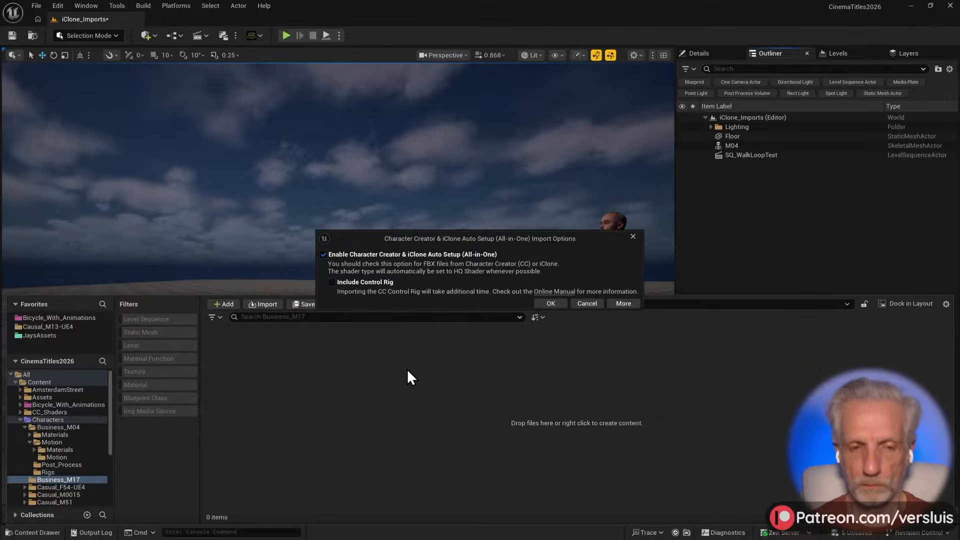
pyautogui.click(557, 302)
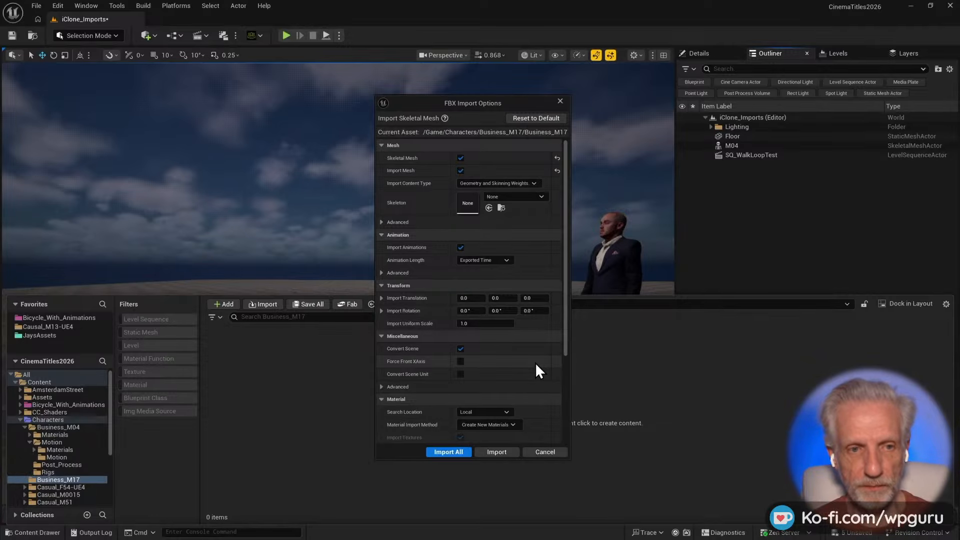
pyautogui.click(462, 452)
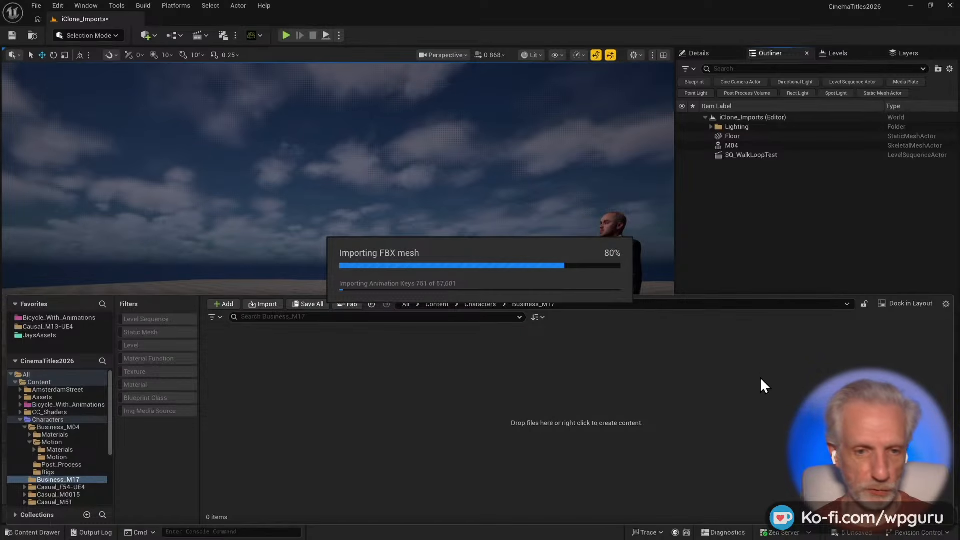
# - Switch to iClone and start a new project in place of Walks v7 D
pyautogui.hotkey('alt', 'Tab')
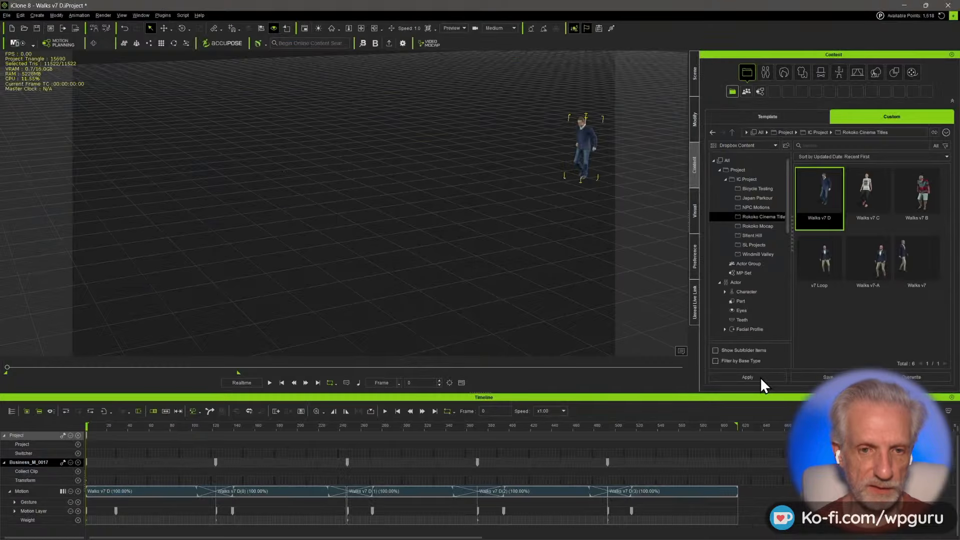
pyautogui.hotkey('alt', 'Tab')
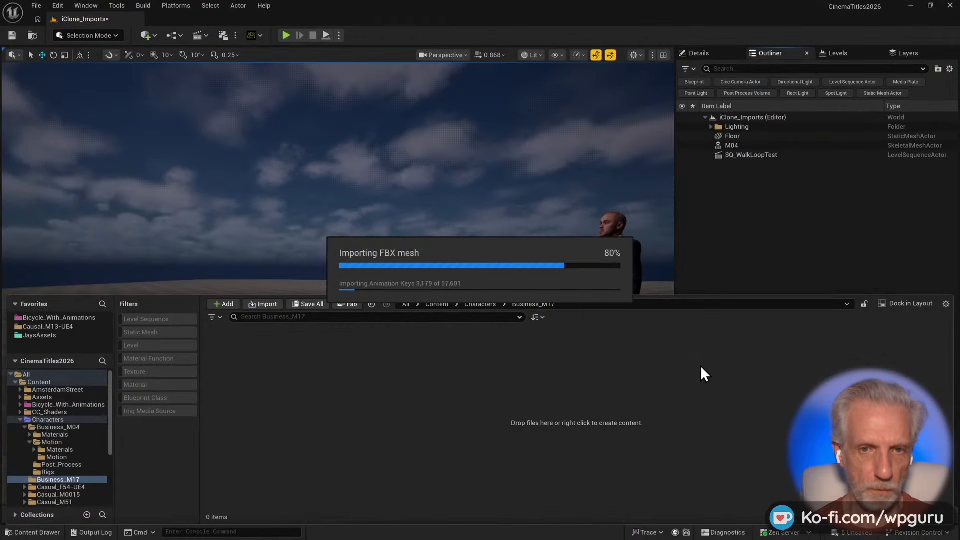
pyautogui.hotkey('alt', 'Tab')
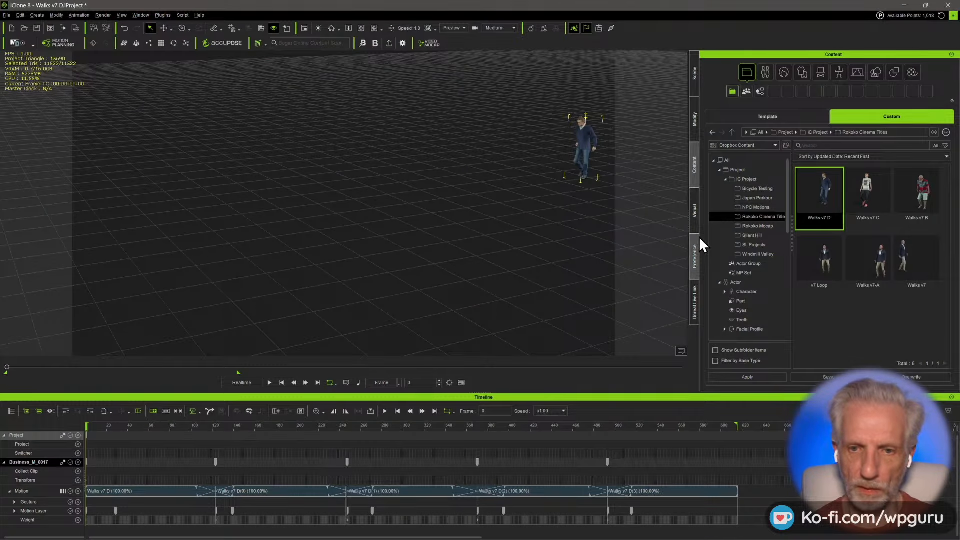
pyautogui.click(793, 116)
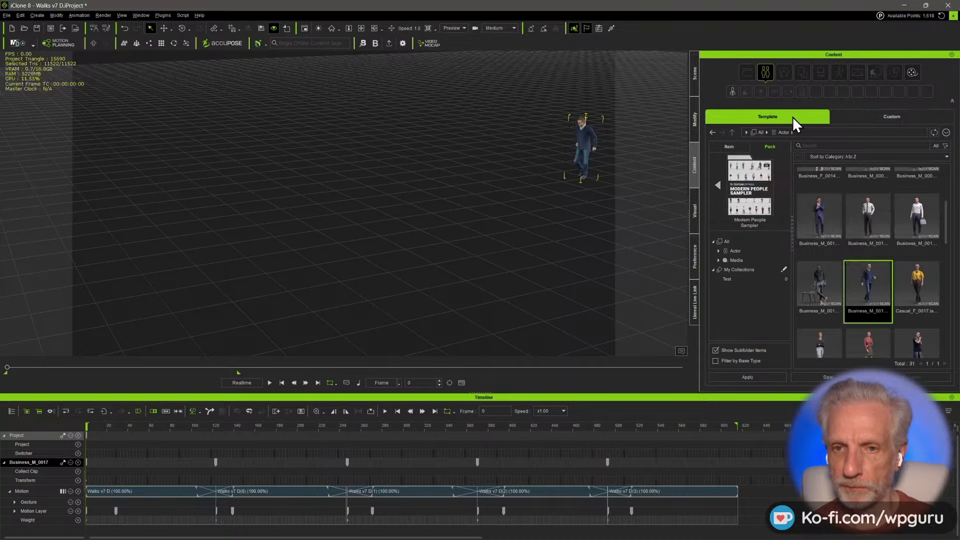
pyautogui.click(7, 15)
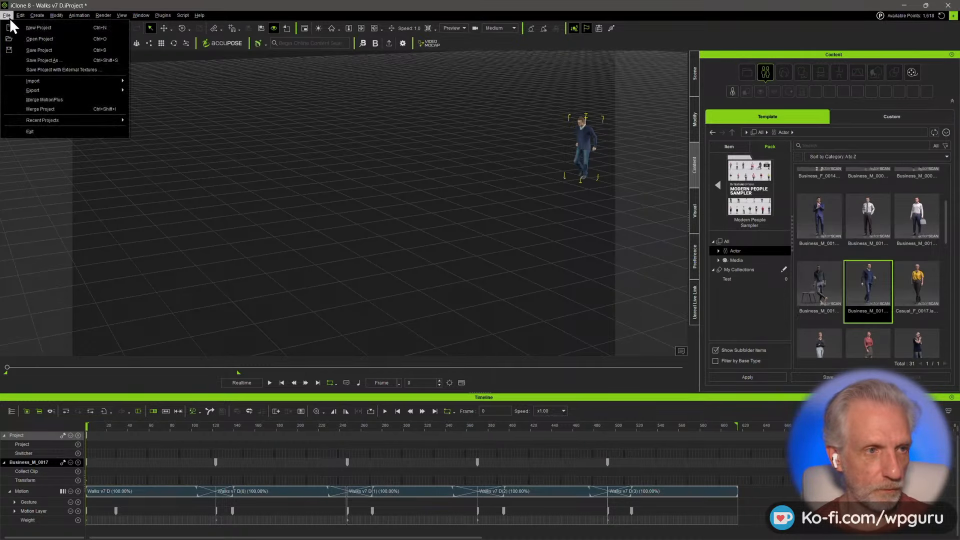
pyautogui.click(26, 30)
pyautogui.click(478, 293)
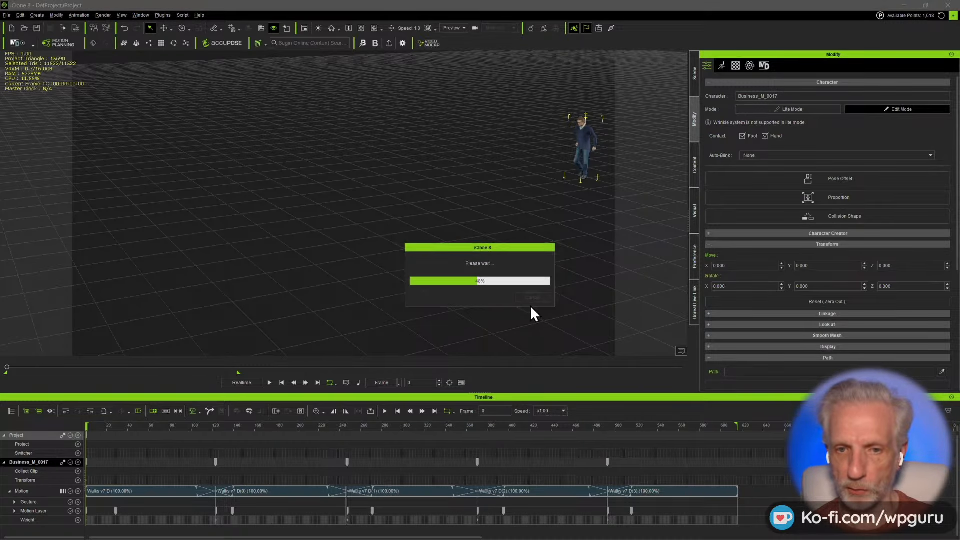
# - Add the Casual_M_0049 actor from the Modern People Sampler pack to the empty scene
pyautogui.click(693, 170)
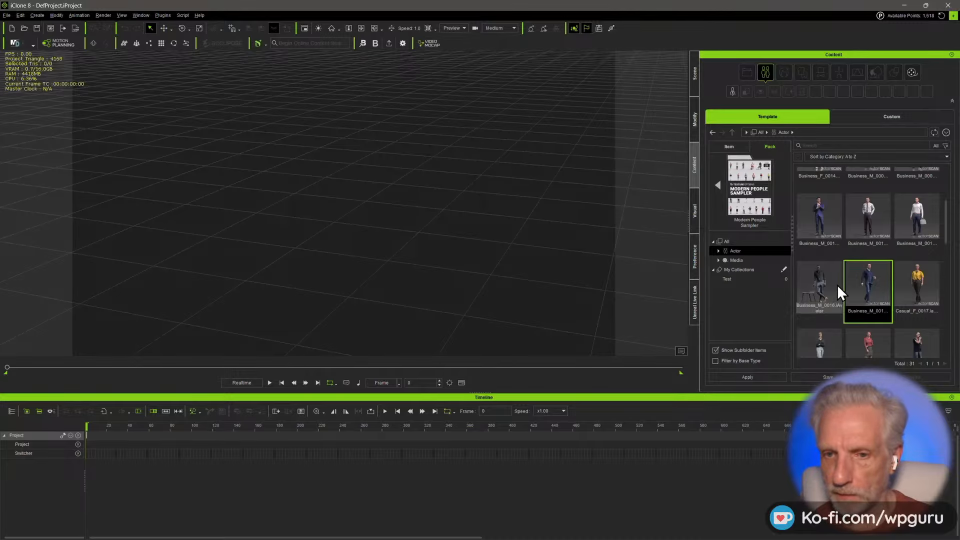
pyautogui.scroll(-2, 898, 286)
pyautogui.scroll(-4, 899, 288)
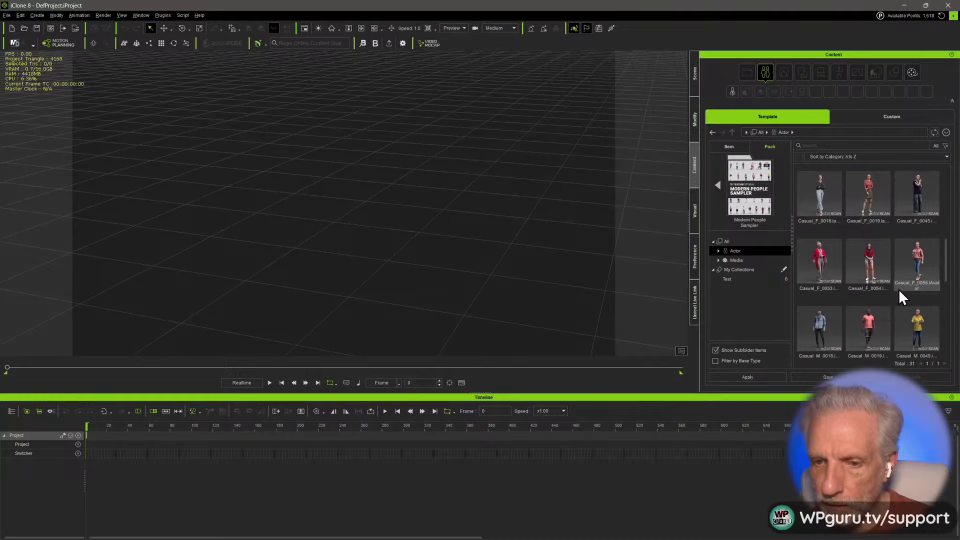
pyautogui.scroll(-1, 942, 295)
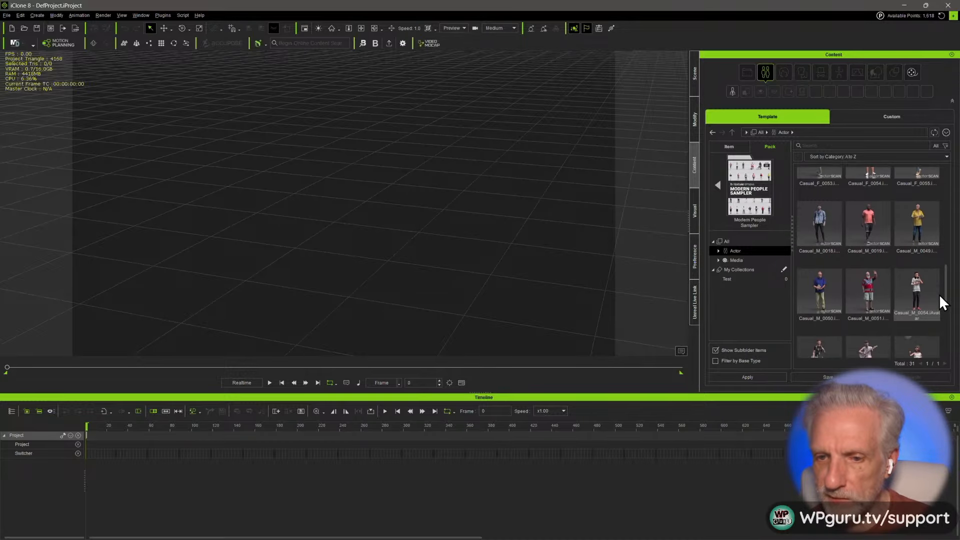
pyautogui.scroll(-3, 940, 296)
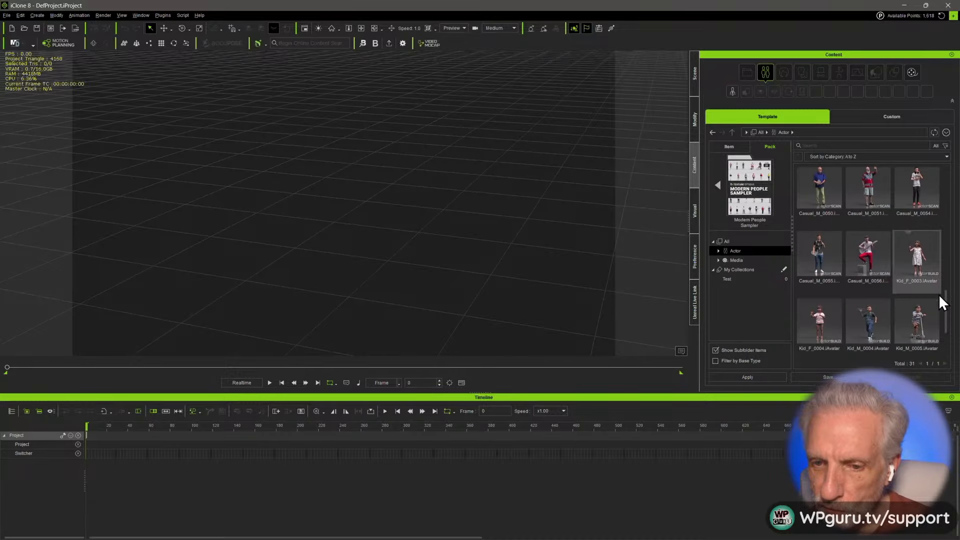
pyautogui.scroll(2, 939, 295)
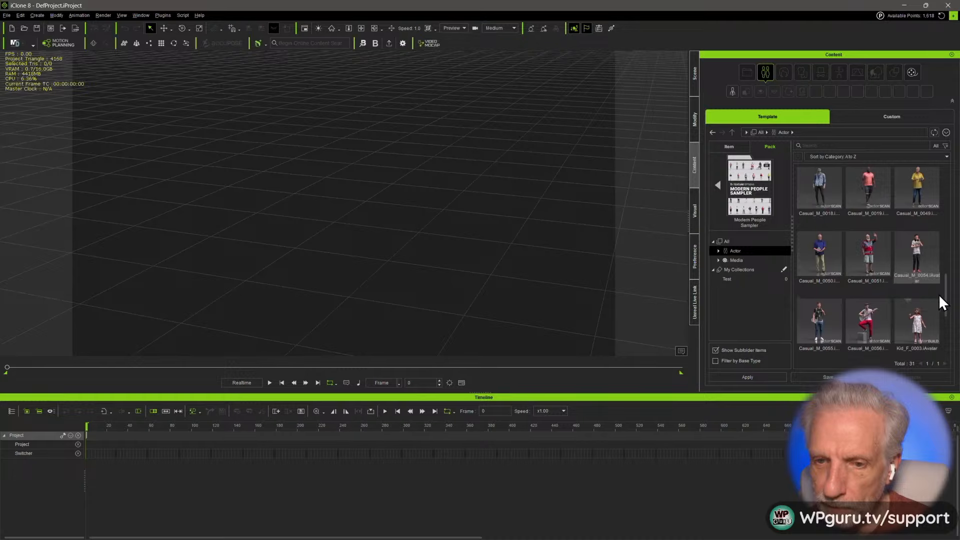
pyautogui.scroll(1, 940, 302)
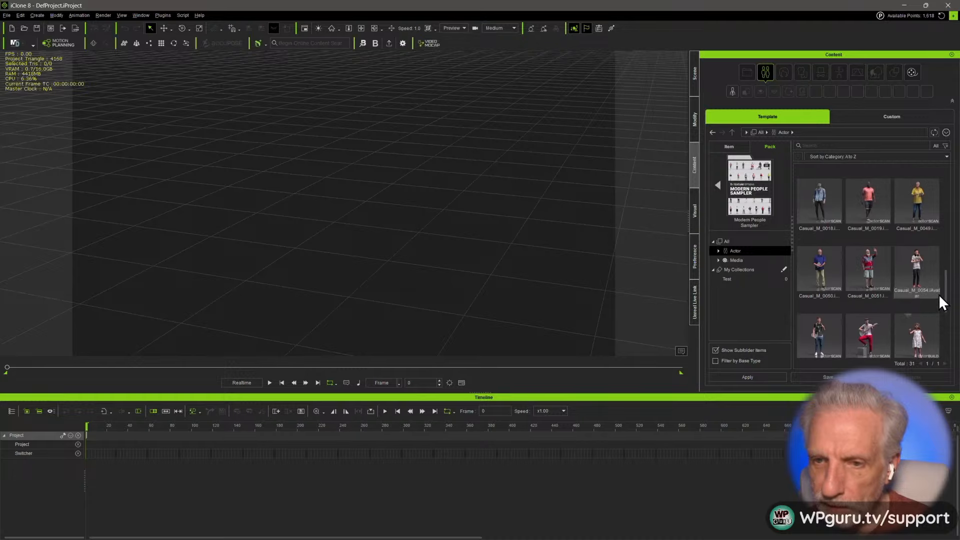
pyautogui.click(931, 215)
pyautogui.doubleClick(925, 198)
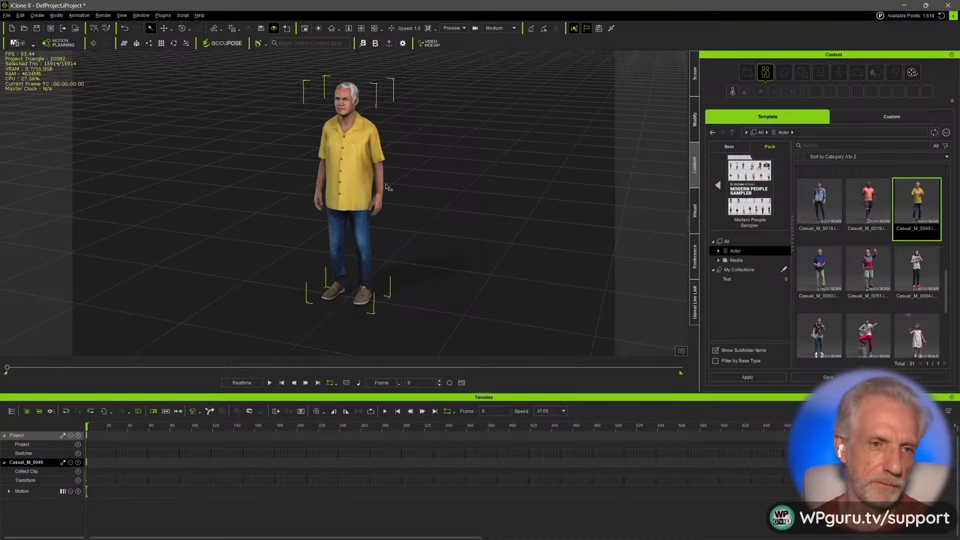
# - Apply the Walks v7 E motion from the custom Rokoko Breakouts folder to the Casual_M_0049 character
pyautogui.keyDown('alt'); pyautogui.moveTo(386, 187); pyautogui.dragTo(307, 137); pyautogui.keyUp('alt')
pyautogui.keyDown('alt'); pyautogui.moveTo(302, 145); pyautogui.dragTo(325, 152, button='middle'); pyautogui.keyUp('alt')
pyautogui.keyDown('alt'); pyautogui.moveTo(325, 152); pyautogui.dragTo(321, 146, button='right'); pyautogui.keyUp('alt')
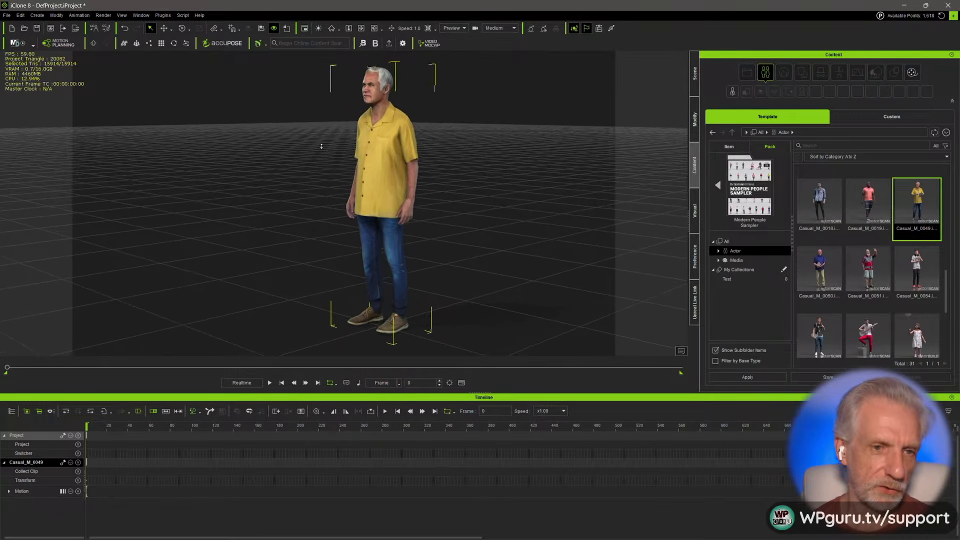
pyautogui.keyDown('alt'); pyautogui.moveTo(321, 146); pyautogui.dragTo(285, 144); pyautogui.keyUp('alt')
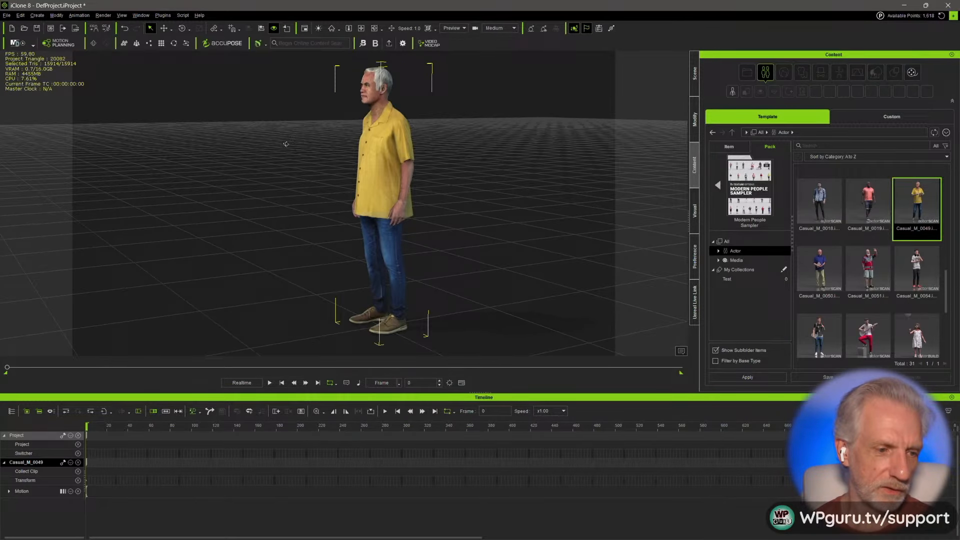
pyautogui.click(695, 125)
pyautogui.click(695, 150)
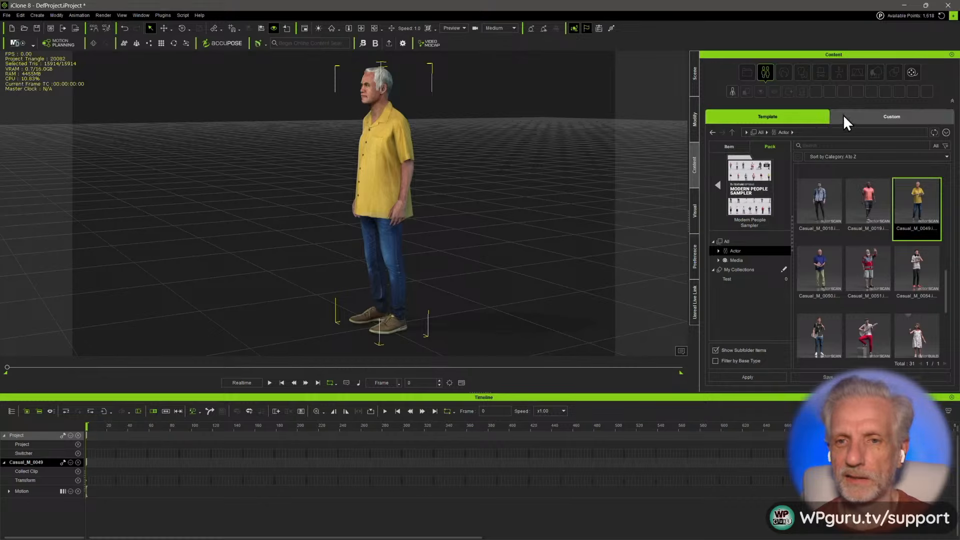
pyautogui.click(891, 116)
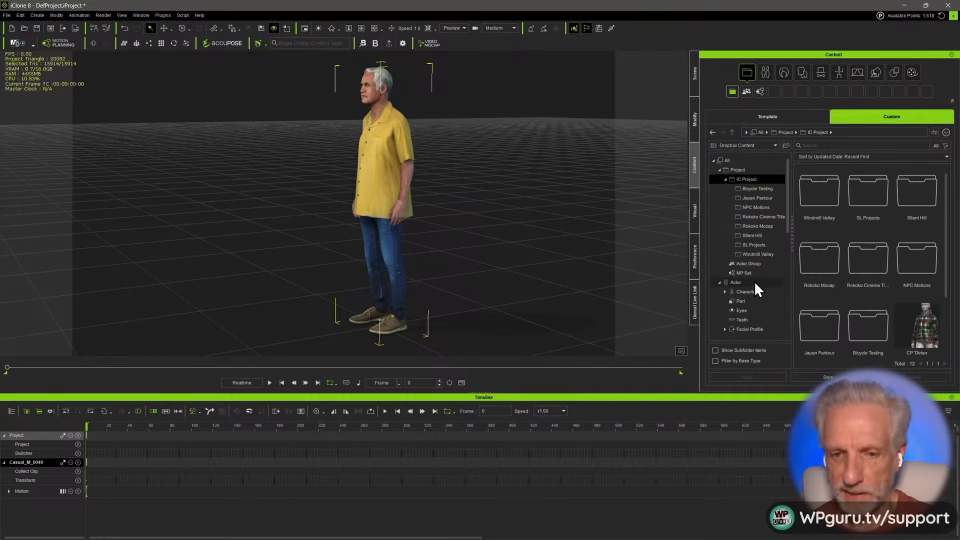
pyautogui.scroll(-4, 758, 286)
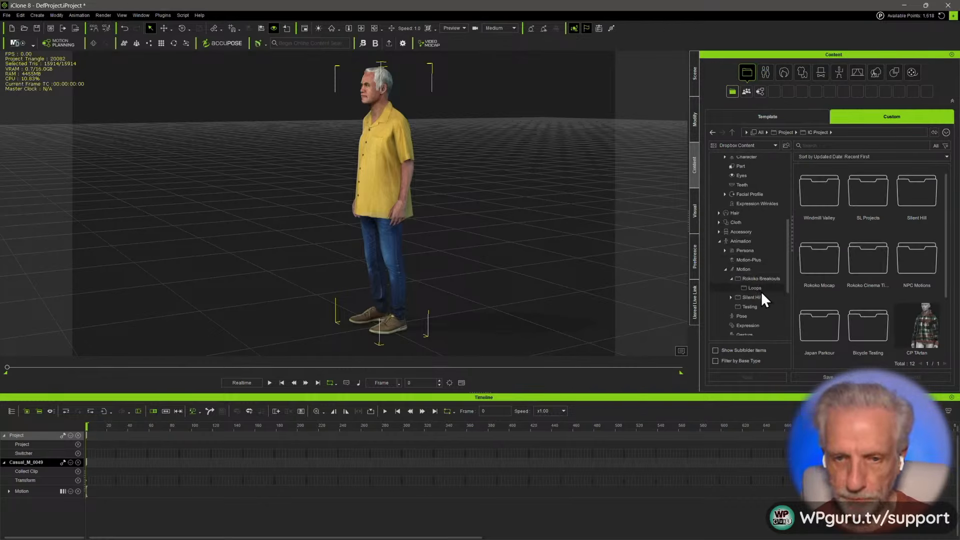
pyautogui.click(764, 279)
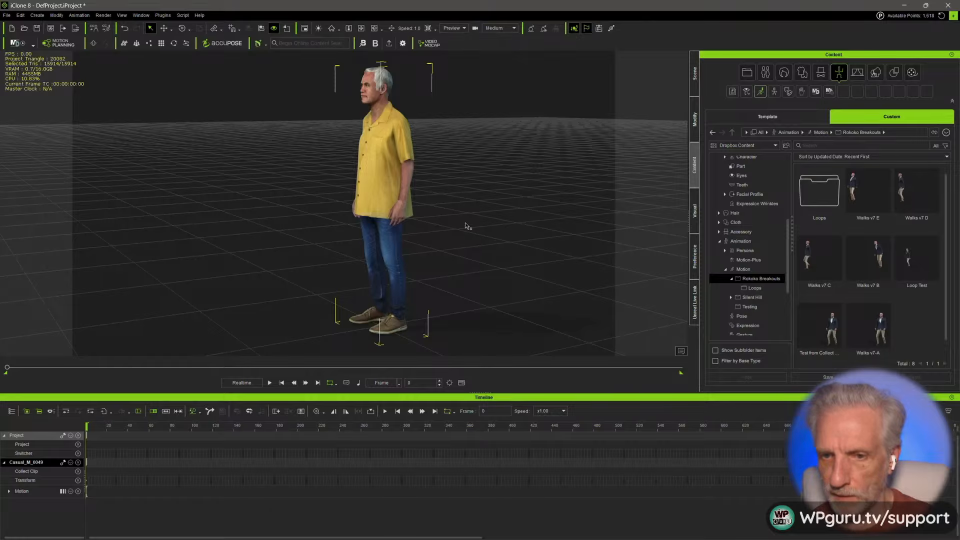
pyautogui.moveTo(859, 191); pyautogui.dragTo(377, 187)
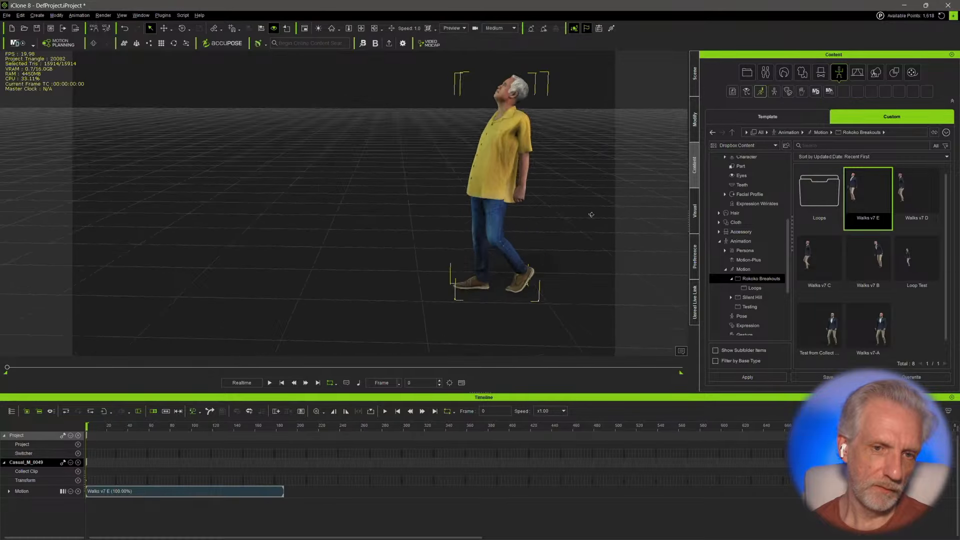
# - Play back the Walks v7 E motion and examine the character's walk from several angles
pyautogui.press('space')
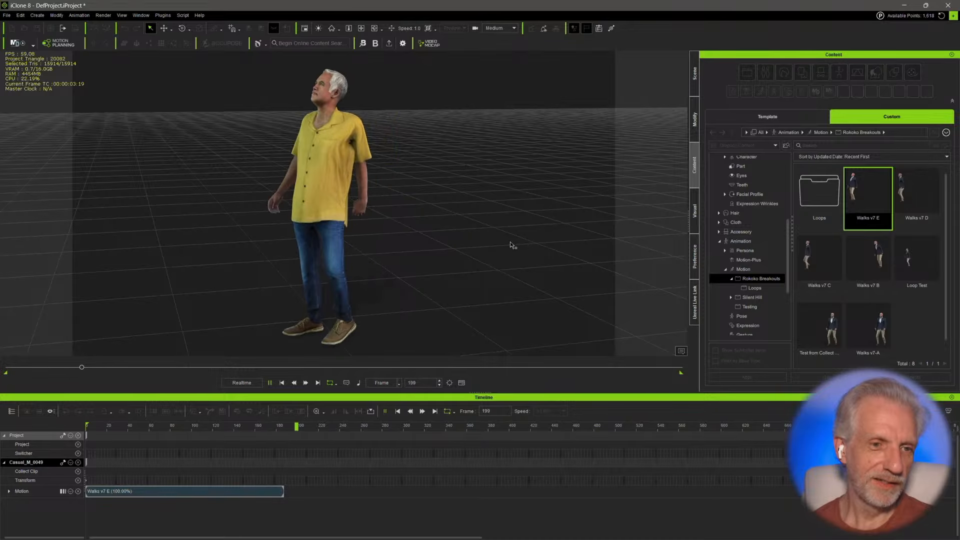
pyautogui.press('space')
pyautogui.moveTo(178, 428); pyautogui.dragTo(88, 425)
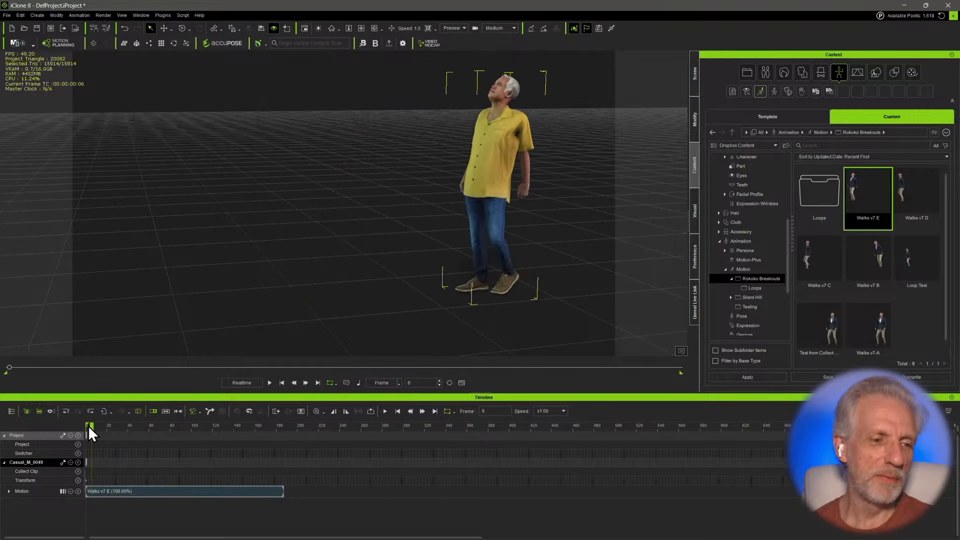
pyautogui.moveTo(600, 165); pyautogui.dragTo(264, 202, button='right')
pyautogui.press('space')
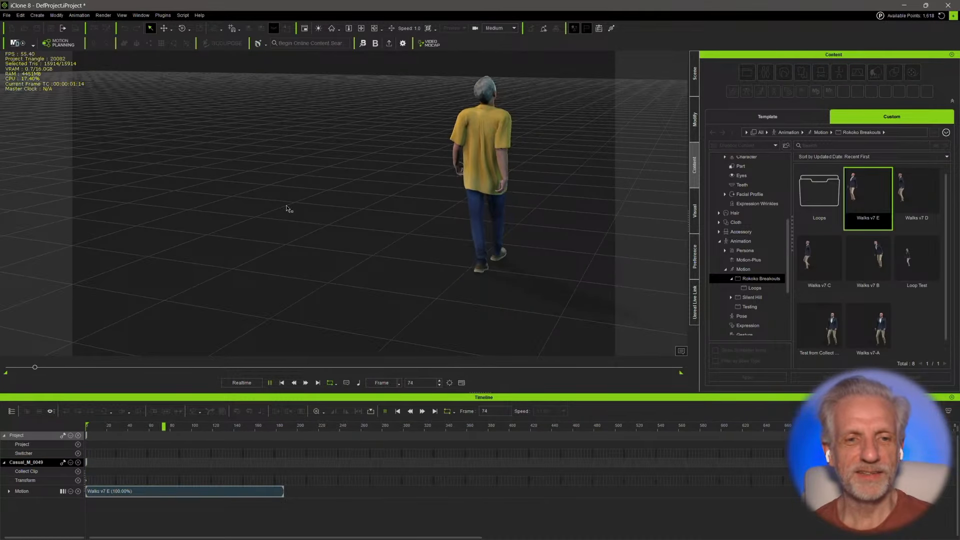
pyautogui.press('space')
pyautogui.keyDown('alt'); pyautogui.moveTo(287, 209); pyautogui.dragTo(521, 175); pyautogui.keyUp('alt')
pyautogui.keyDown('alt'); pyautogui.moveTo(521, 175); pyautogui.dragTo(504, 235, button='middle'); pyautogui.keyUp('alt')
pyautogui.scroll(2, 415, 288)
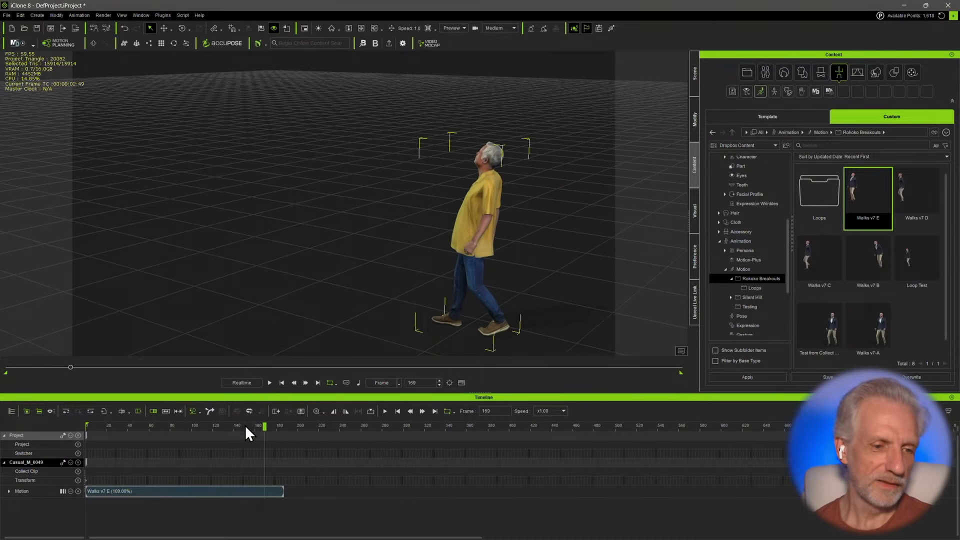
# - Append a second Walks v7 E clip to the character at frame 187, where the first clip ends
pyautogui.moveTo(246, 426); pyautogui.dragTo(284, 439)
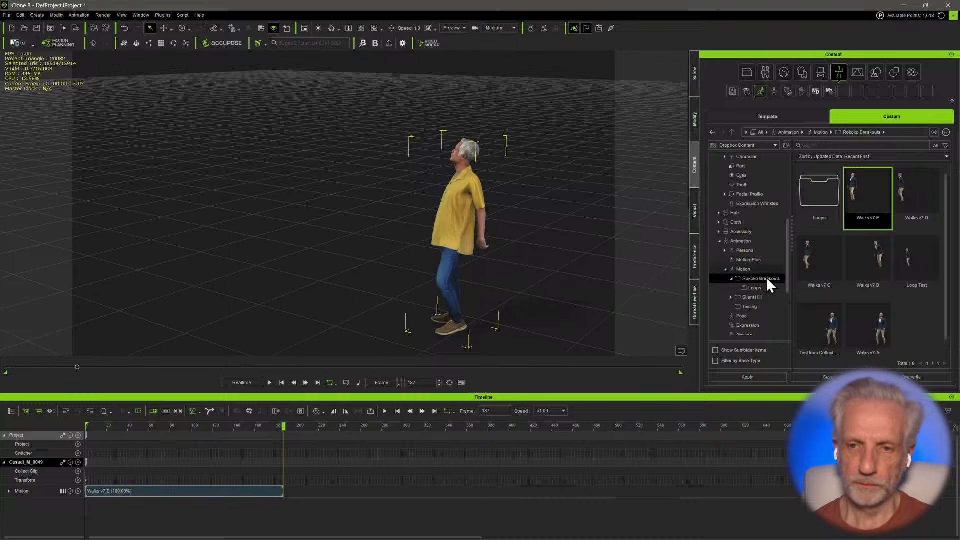
pyautogui.scroll(-3, 515, 224)
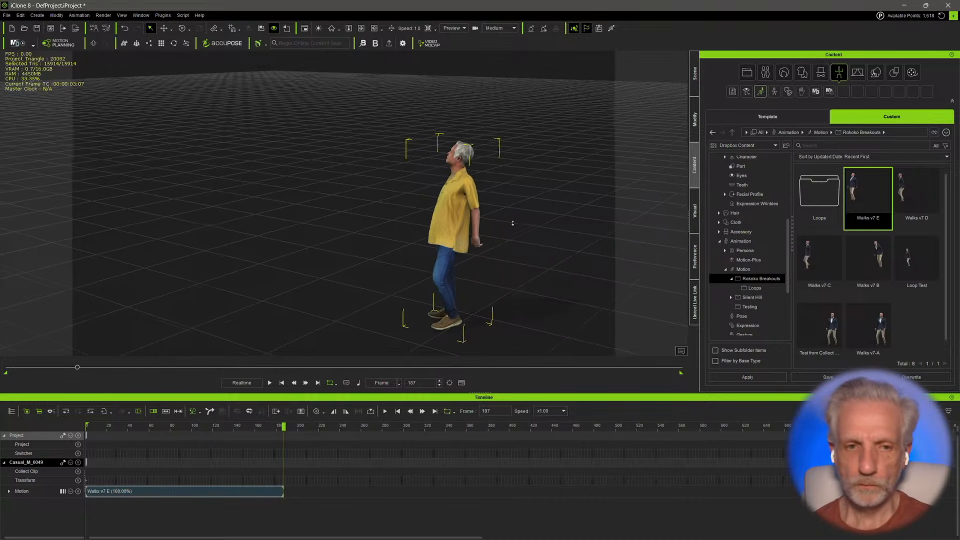
pyautogui.moveTo(493, 227); pyautogui.dragTo(511, 184, button='middle')
pyautogui.moveTo(511, 185); pyautogui.dragTo(575, 206, button='right')
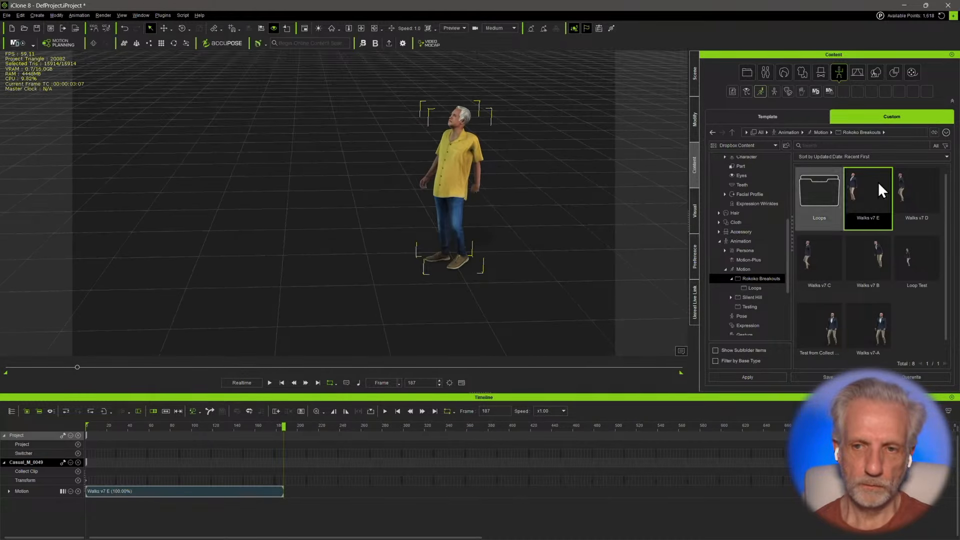
pyautogui.moveTo(865, 185); pyautogui.dragTo(455, 200)
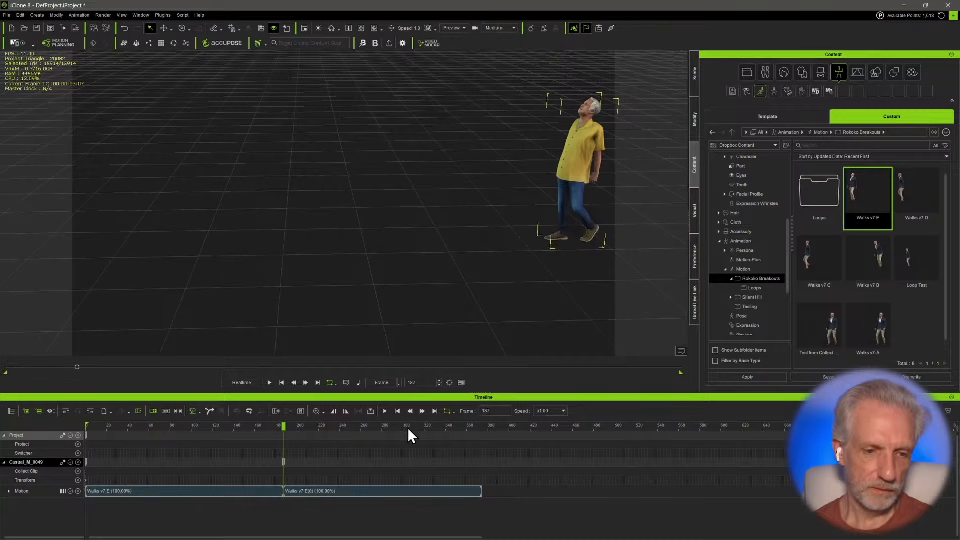
# - Append two more Walks v7 E clips to the character, at frames 374 and 562
pyautogui.moveTo(408, 429); pyautogui.dragTo(483, 429)
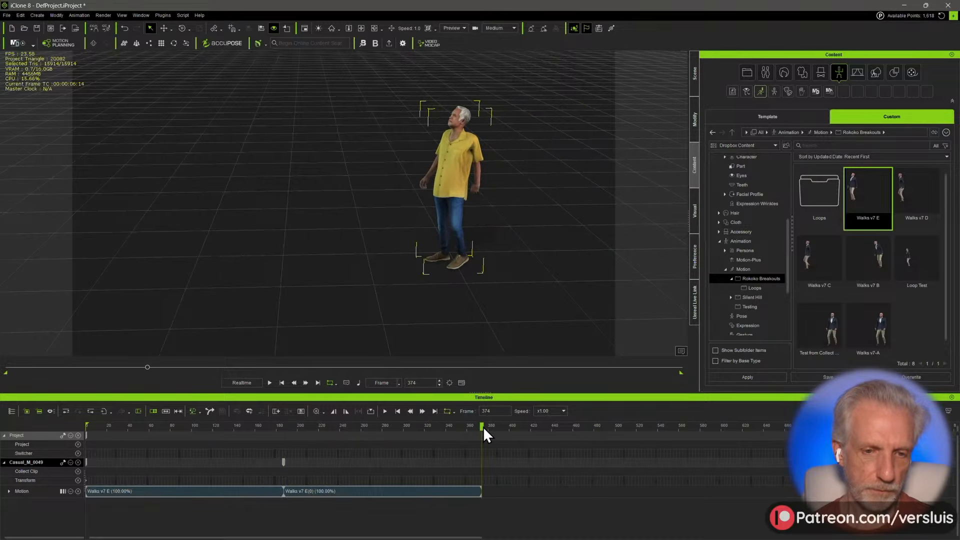
pyautogui.moveTo(481, 188); pyautogui.dragTo(466, 185)
pyautogui.moveTo(512, 427); pyautogui.dragTo(680, 428)
pyautogui.moveTo(866, 183); pyautogui.dragTo(460, 190)
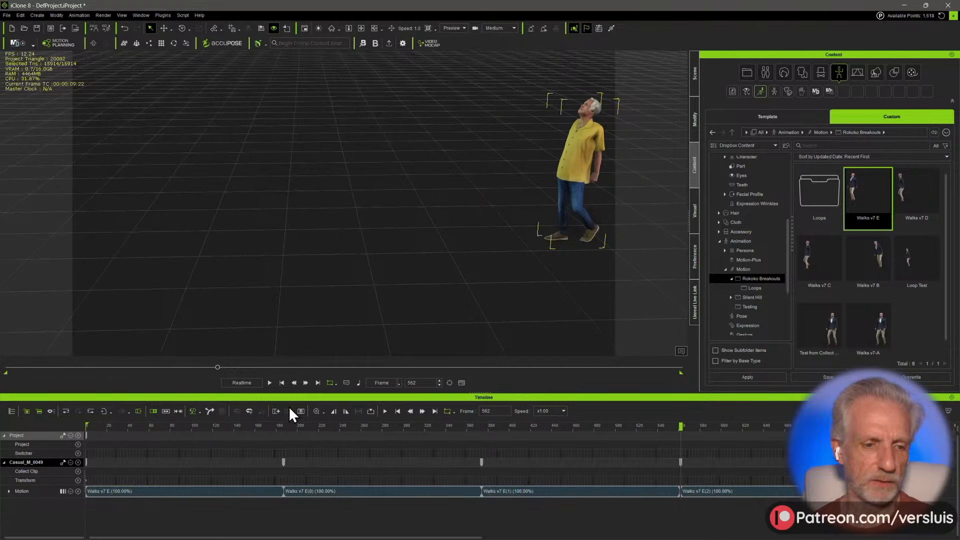
# - Align the second Walks v7 E clip by the Right Foot and scrub across its transition from the first clip
pyautogui.click(314, 490)
pyautogui.rightClick(331, 491)
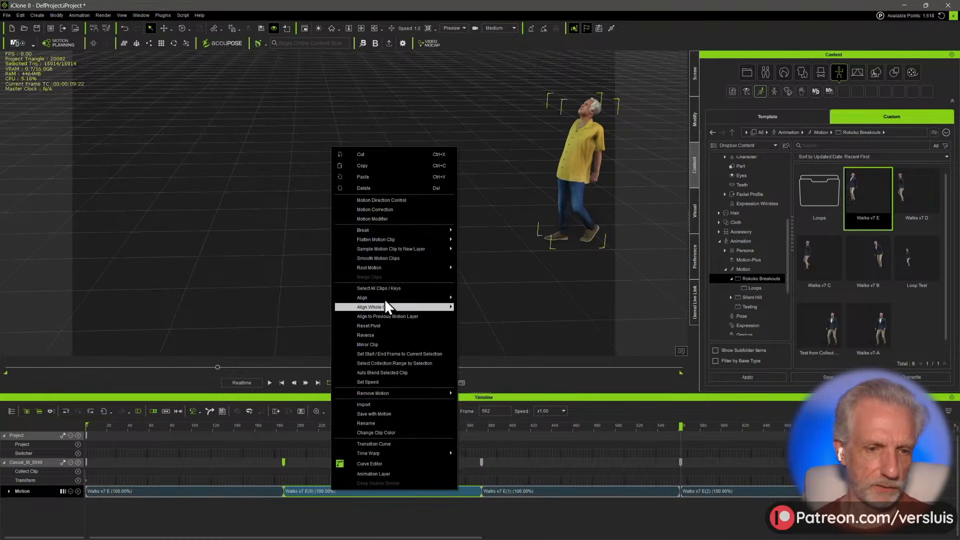
pyautogui.moveTo(422, 297)
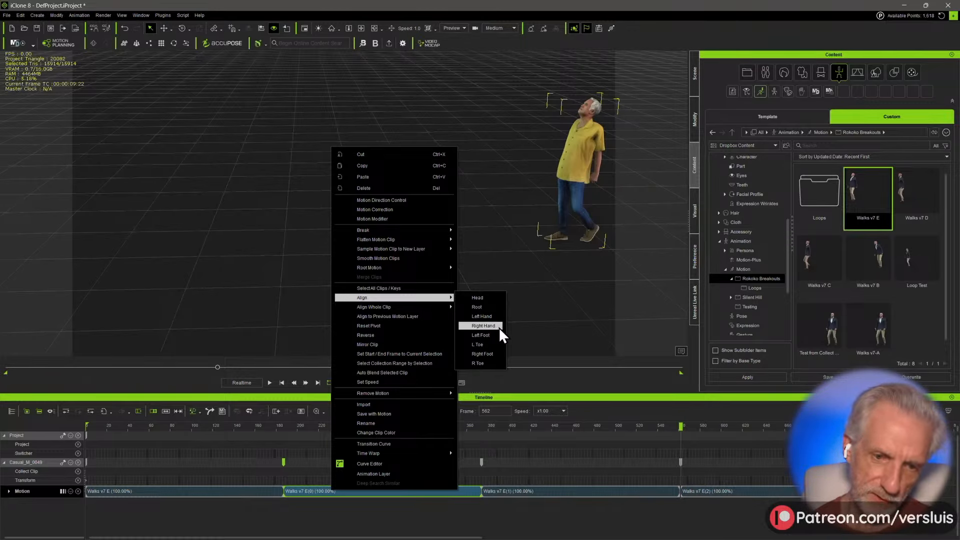
pyautogui.click(493, 355)
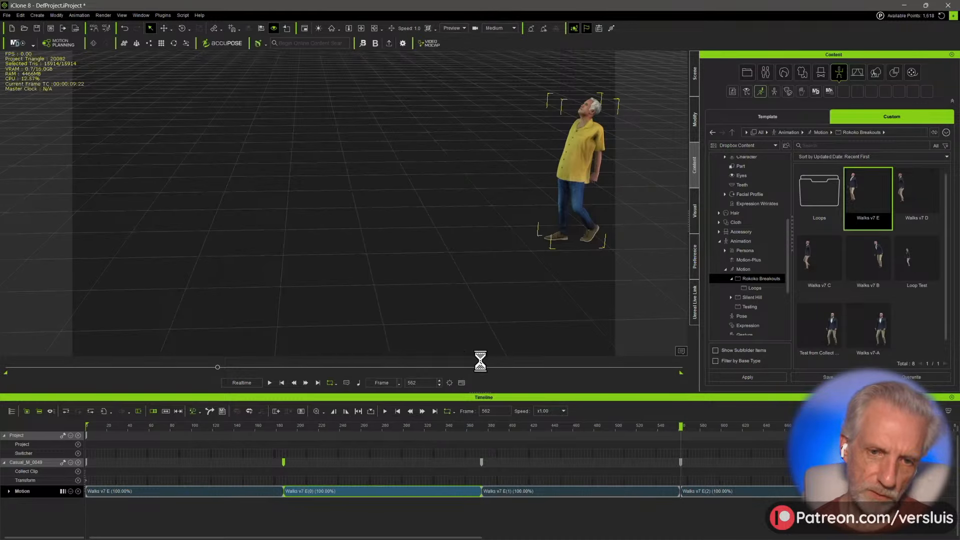
pyautogui.moveTo(230, 428); pyautogui.dragTo(290, 431)
# - Align the third Walks v7 E clip by the Right Foot and scrub through the clip to check the character's position
pyautogui.click(720, 491)
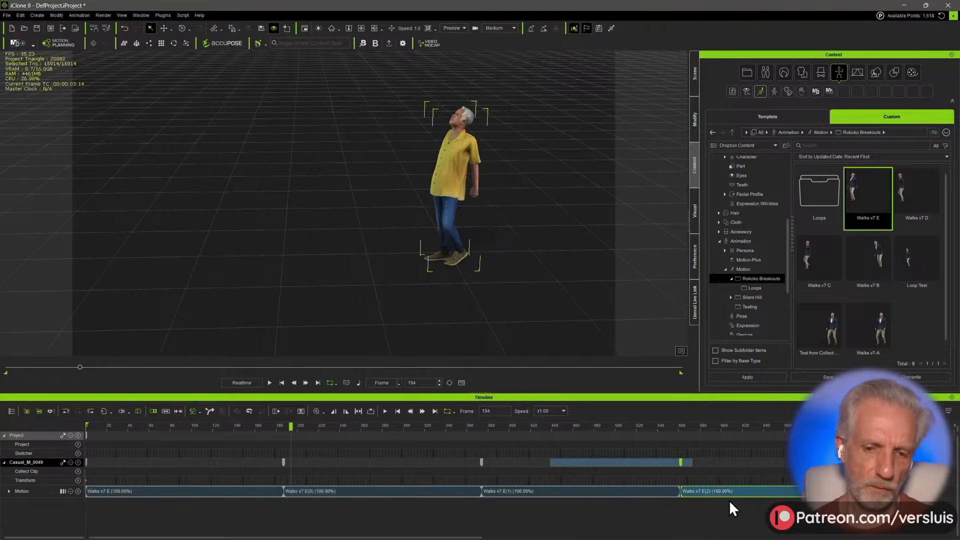
pyautogui.moveTo(442, 428); pyautogui.dragTo(500, 427)
pyautogui.click(532, 490)
pyautogui.rightClick(532, 490)
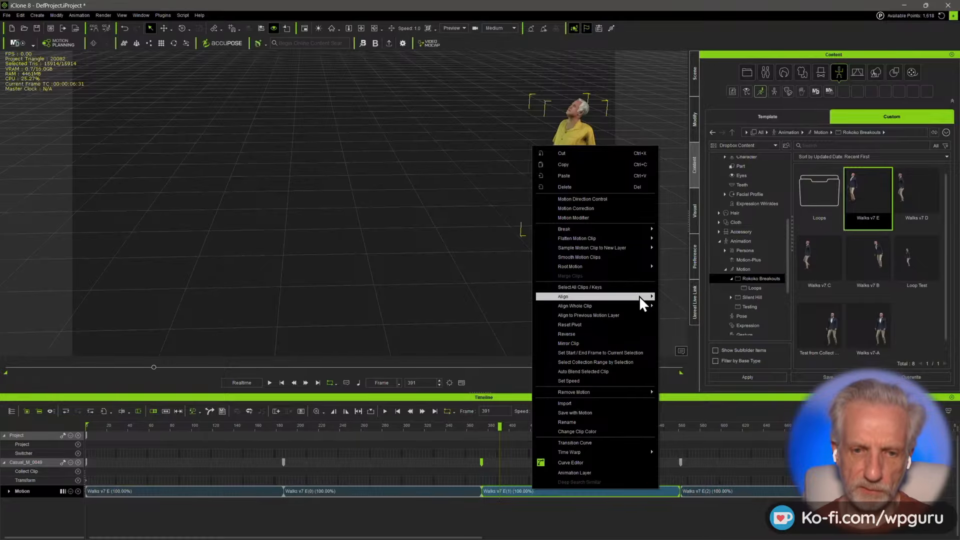
pyautogui.moveTo(637, 299)
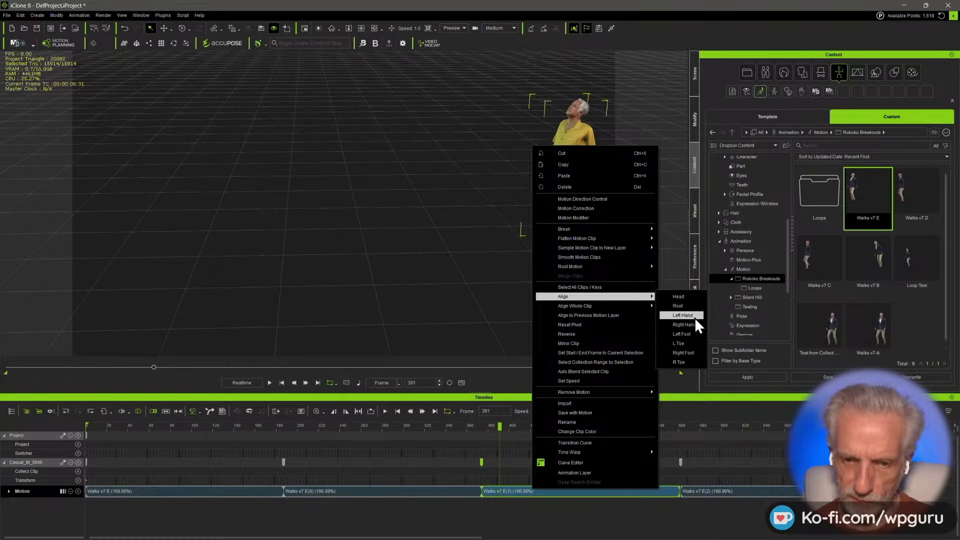
pyautogui.click(694, 352)
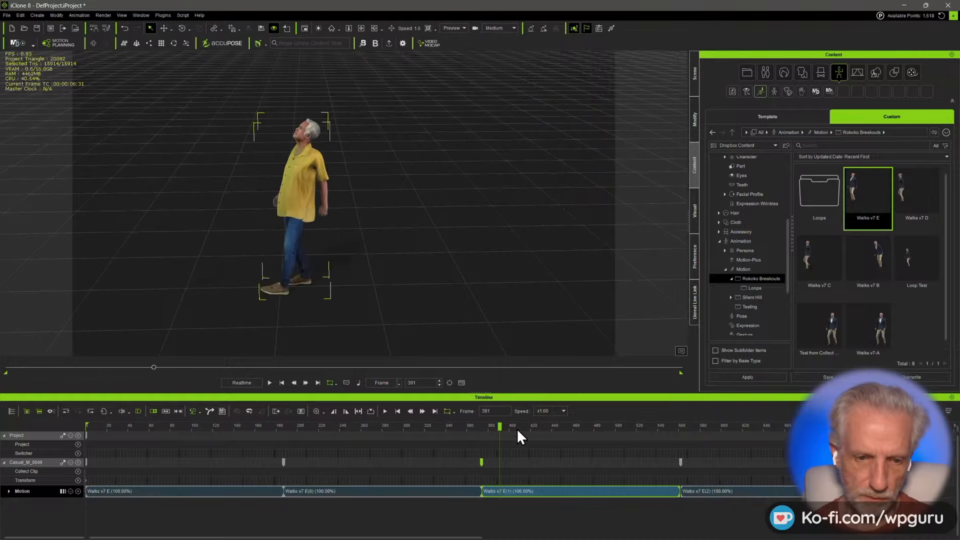
pyautogui.moveTo(466, 428); pyautogui.dragTo(676, 430)
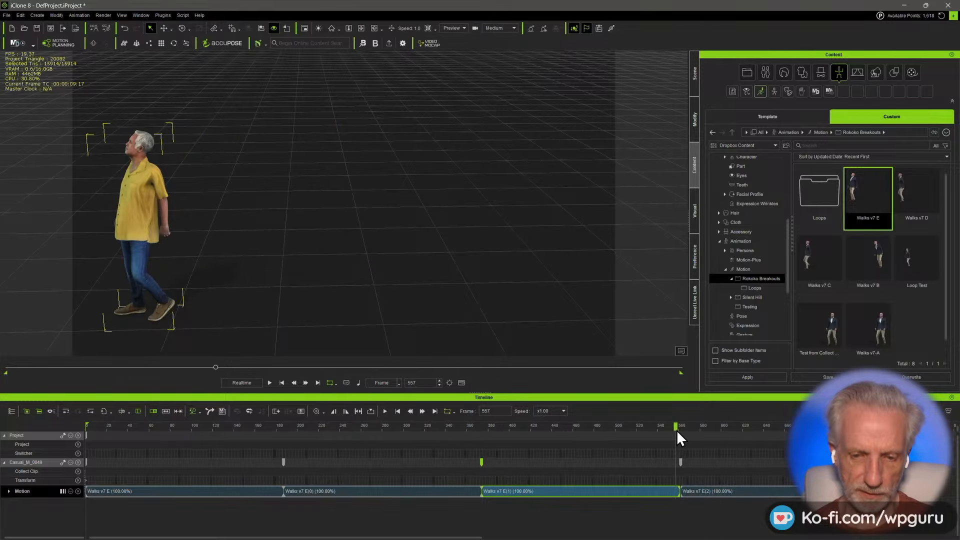
# - Align the fourth Walks v7 E clip by the Right Foot
pyautogui.click(700, 491)
pyautogui.rightClick(700, 491)
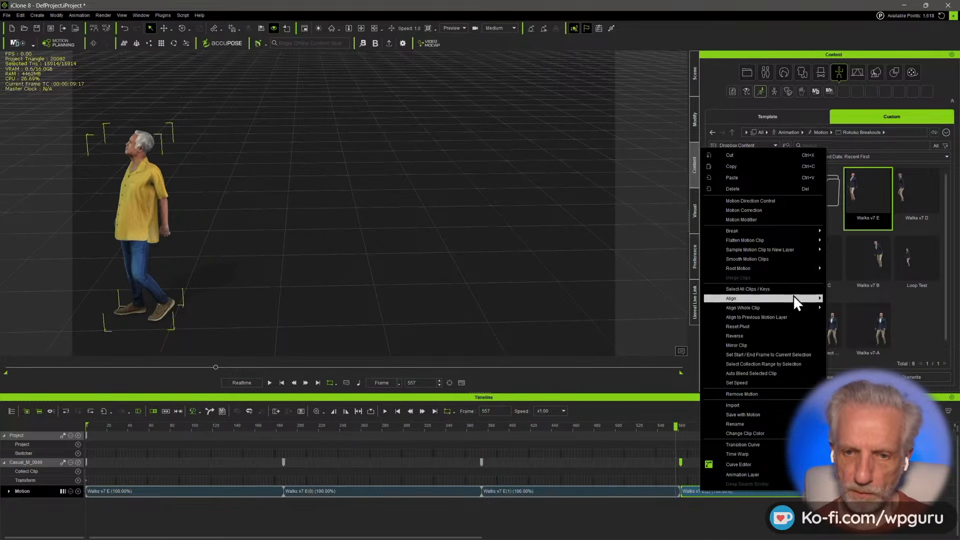
pyautogui.moveTo(793, 296)
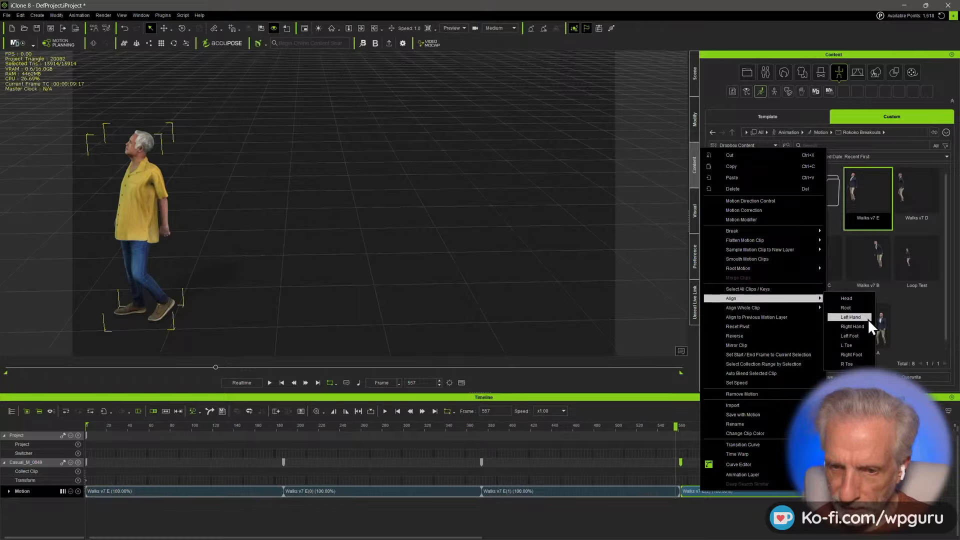
pyautogui.click(865, 355)
# - Stretch the transition between the first and second Walks v7 E clips to span about frames 166 to 221
pyautogui.moveTo(275, 428)
pyautogui.mouseDown()
pyautogui.moveTo(266, 428)
pyautogui.moveTo(286, 424)
pyautogui.mouseUp()
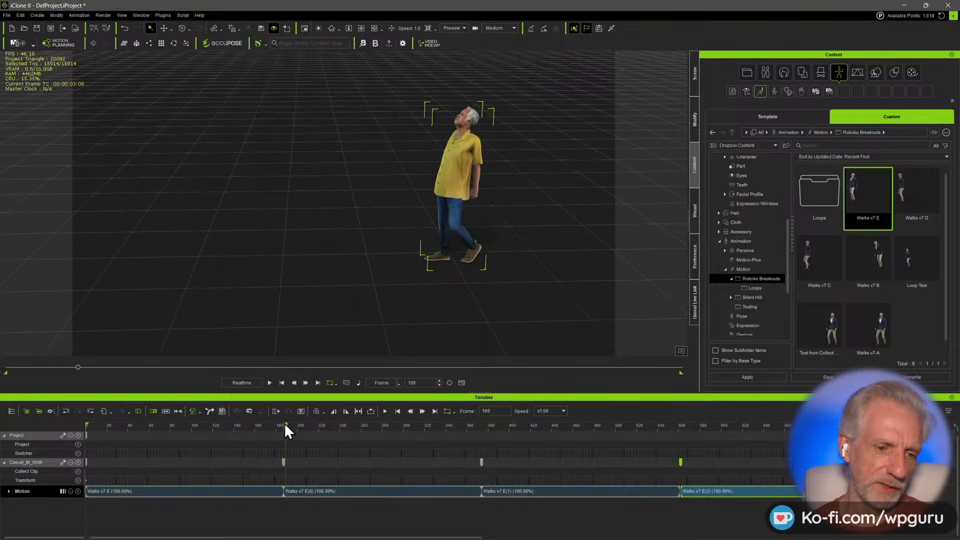
pyautogui.scroll(3, 281, 441)
pyautogui.scroll(3, 372, 274)
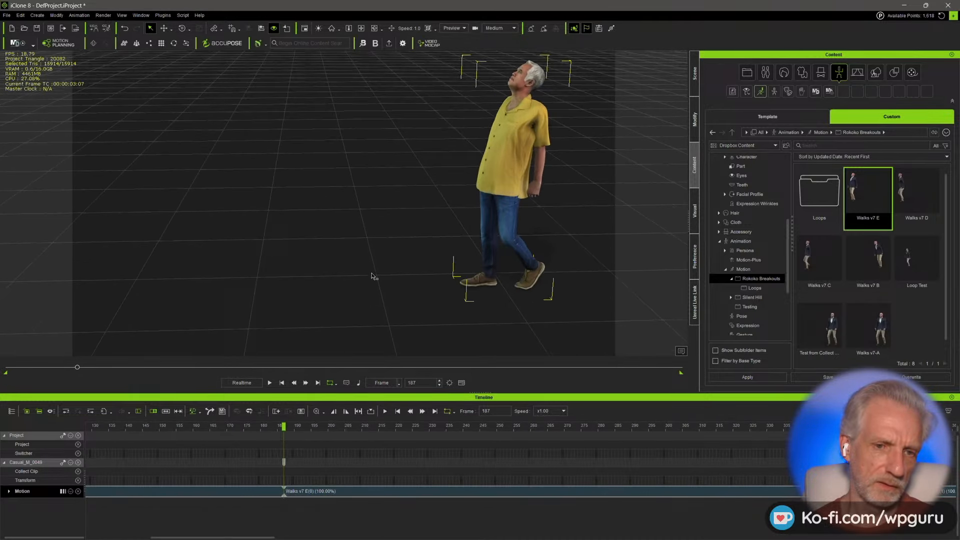
pyautogui.scroll(3, 368, 260)
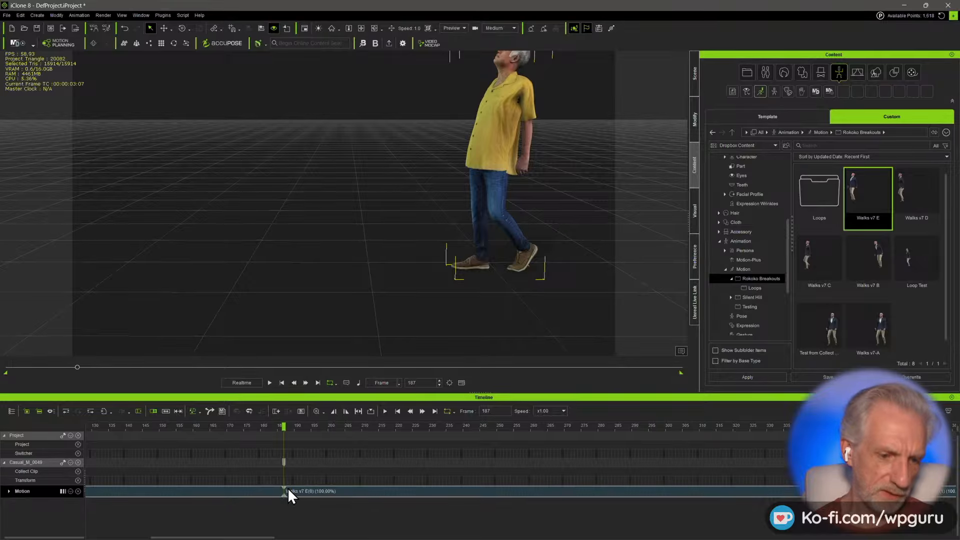
pyautogui.moveTo(285, 494); pyautogui.dragTo(215, 495)
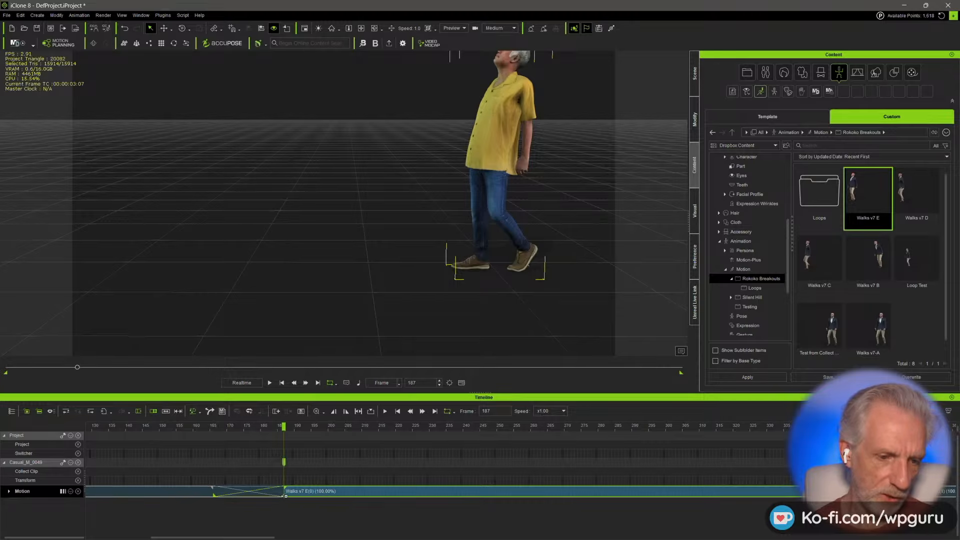
pyautogui.moveTo(283, 496); pyautogui.dragTo(398, 495)
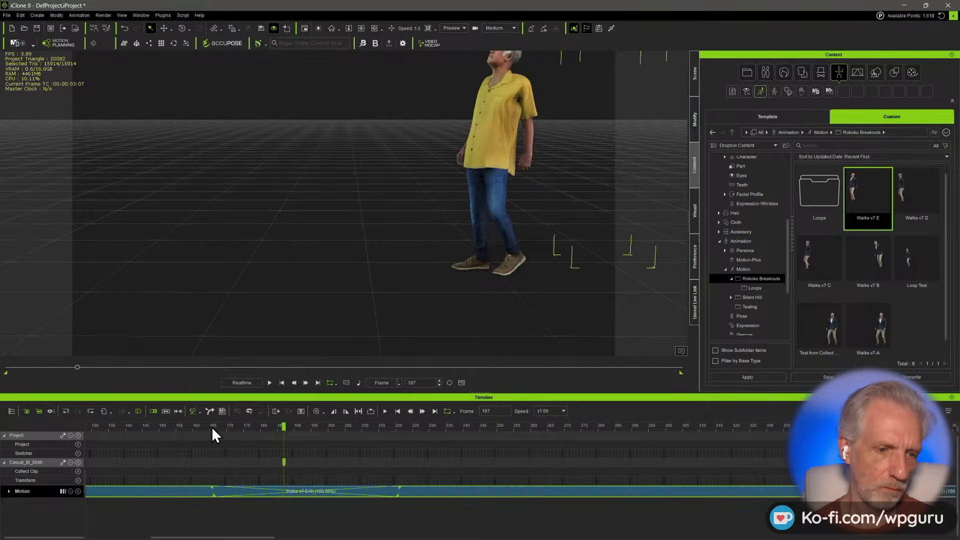
# - Play back and scrub the blended transition from the first to the second clip to examine the foot movement
pyautogui.click(165, 428)
pyautogui.press('space')
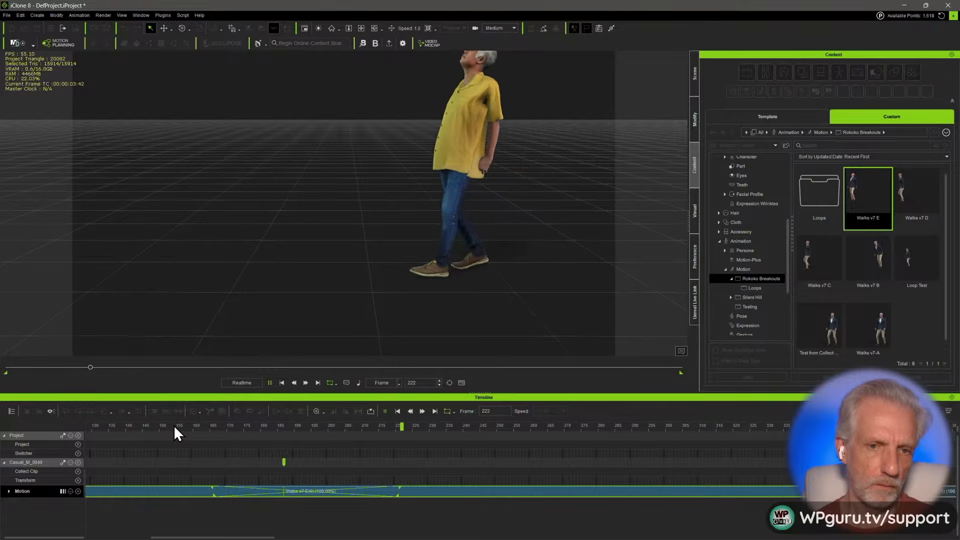
pyautogui.press('space')
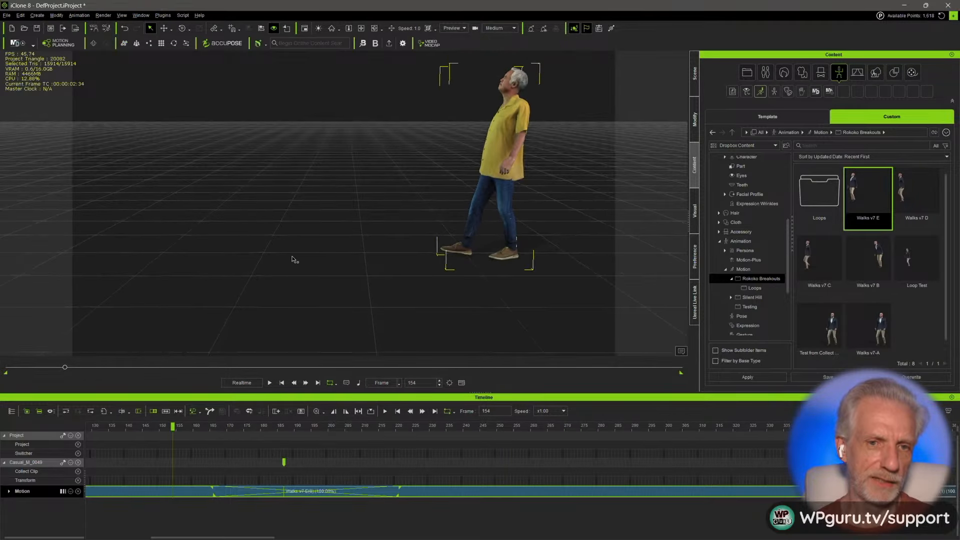
pyautogui.press('space')
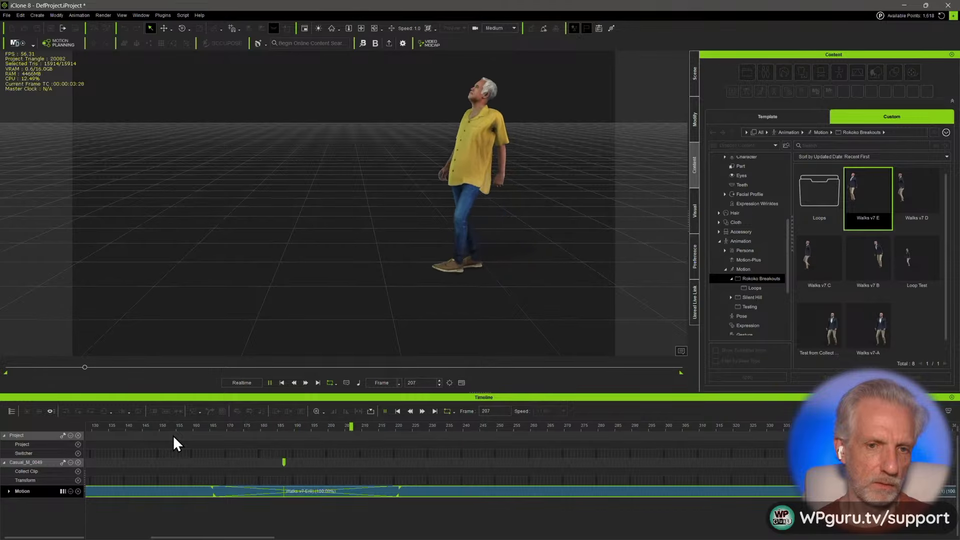
pyautogui.press('space')
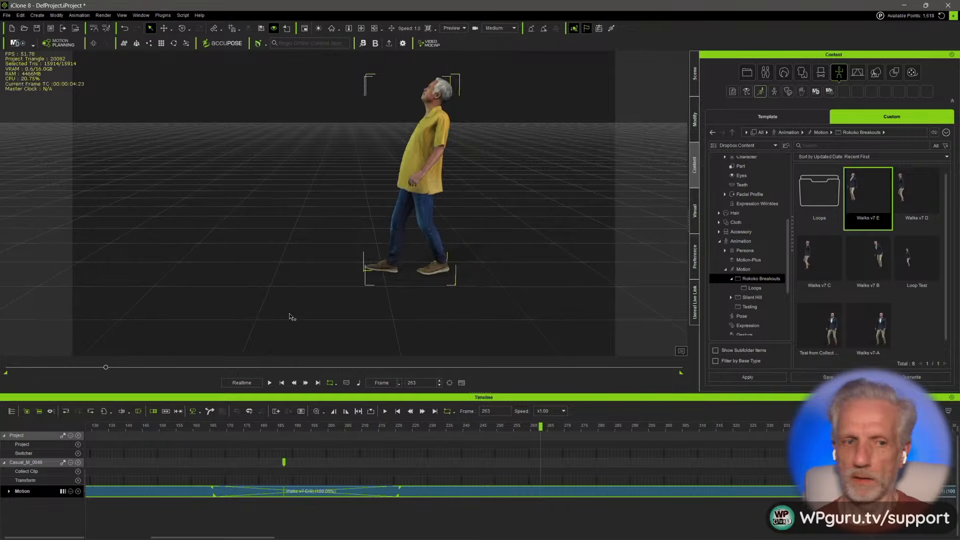
pyautogui.click(152, 428)
pyautogui.press('space')
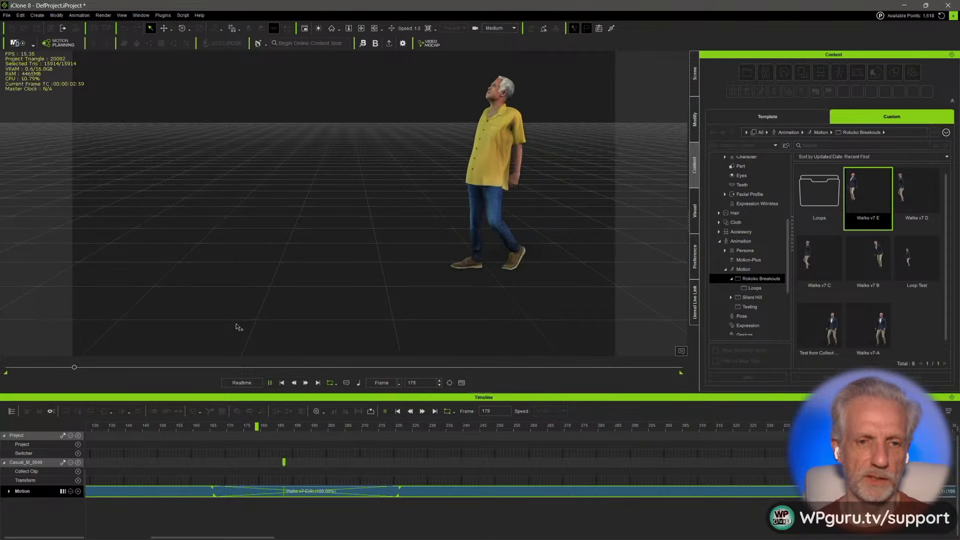
pyautogui.press('space')
pyautogui.moveTo(226, 426)
pyautogui.mouseDown()
pyautogui.moveTo(204, 424)
pyautogui.moveTo(269, 424)
pyautogui.moveTo(236, 425)
pyautogui.mouseUp()
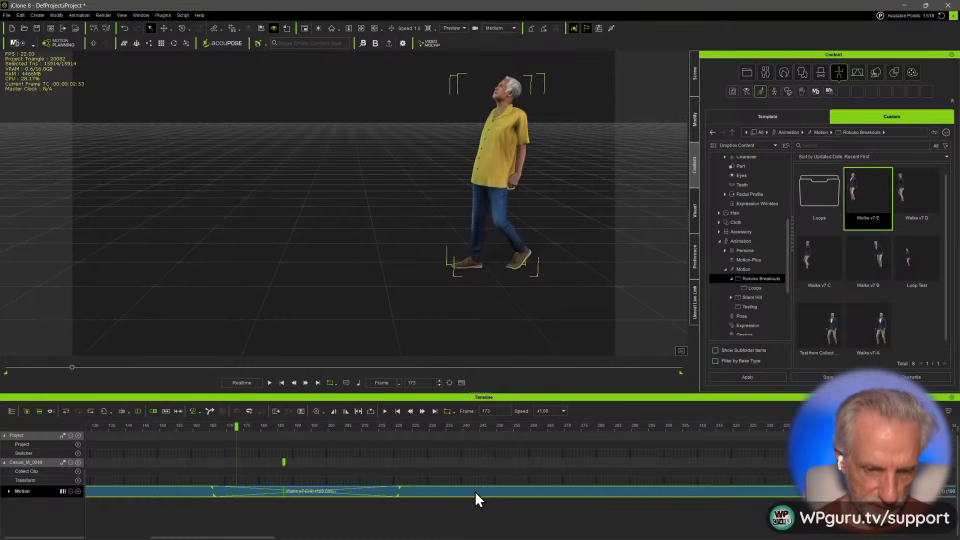
# - Shift the second Walks v7 E clip about three frames earlier to overlap the first, and replay the transition
pyautogui.moveTo(513, 493); pyautogui.dragTo(504, 493)
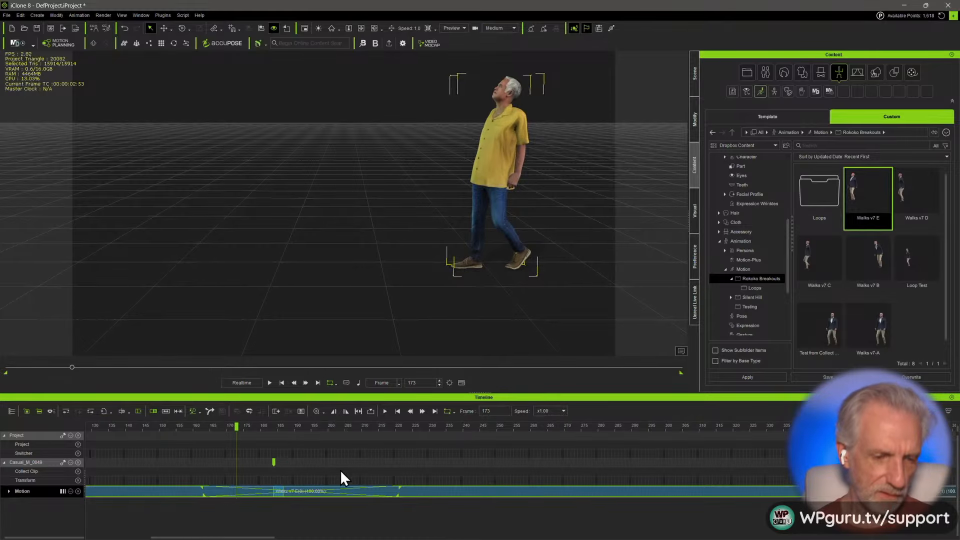
pyautogui.press('space')
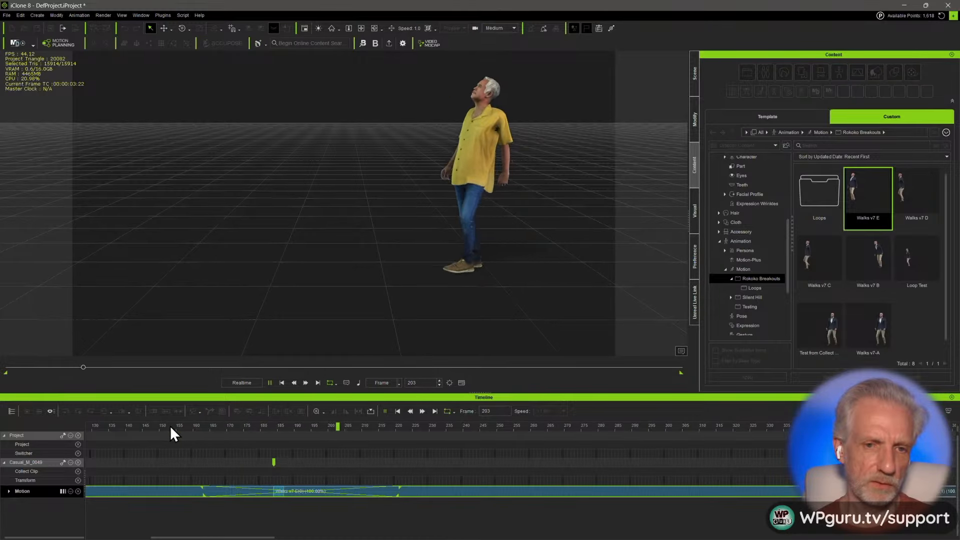
pyautogui.press('space')
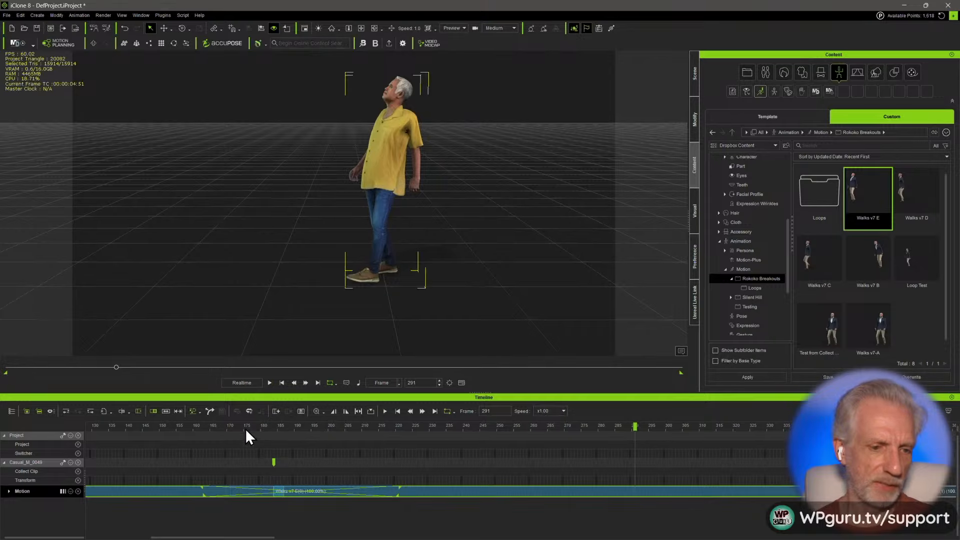
pyautogui.press('space')
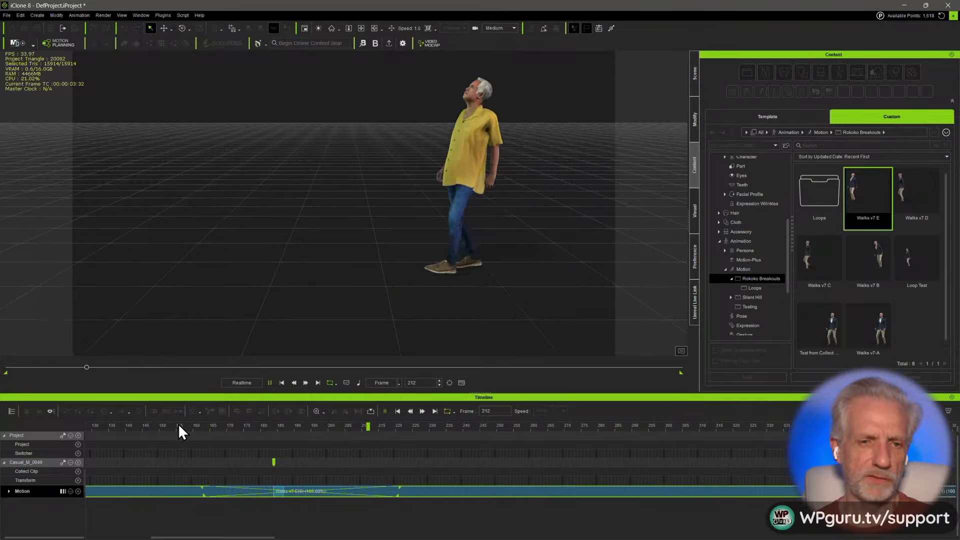
pyautogui.press('space')
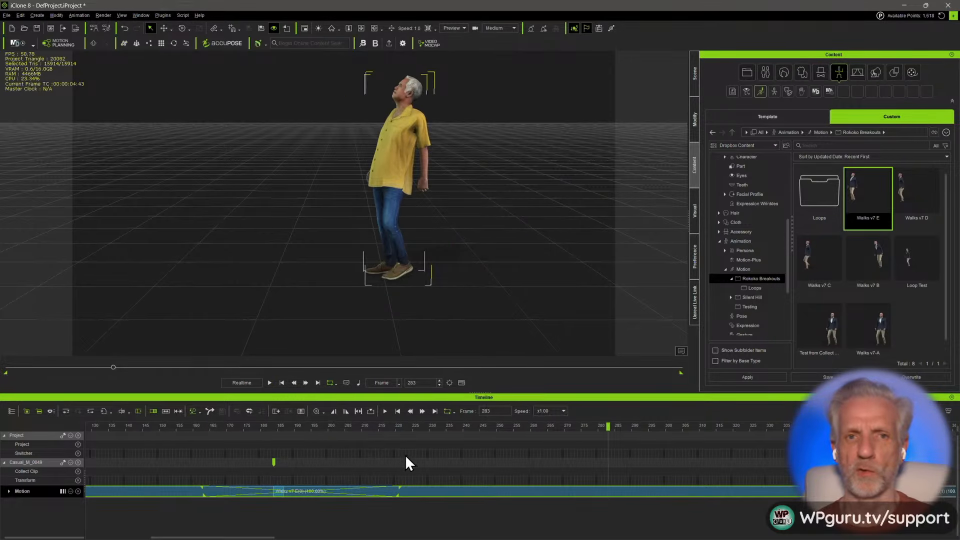
# - Move the third Walks v7 E clip earlier to about frame 364, overlapping the second clip, and play back the transition
pyautogui.scroll(-4, 406, 462)
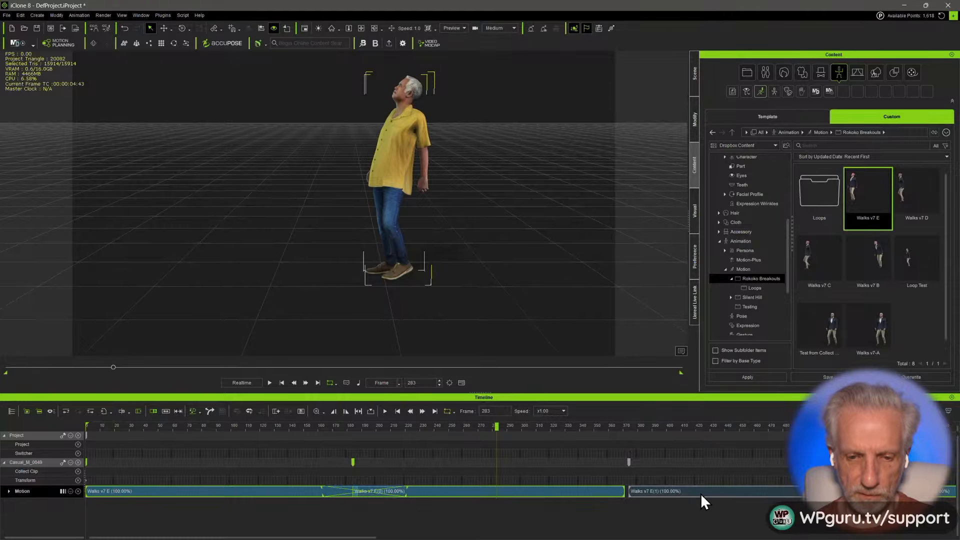
pyautogui.moveTo(700, 493); pyautogui.dragTo(684, 493)
pyautogui.press('space')
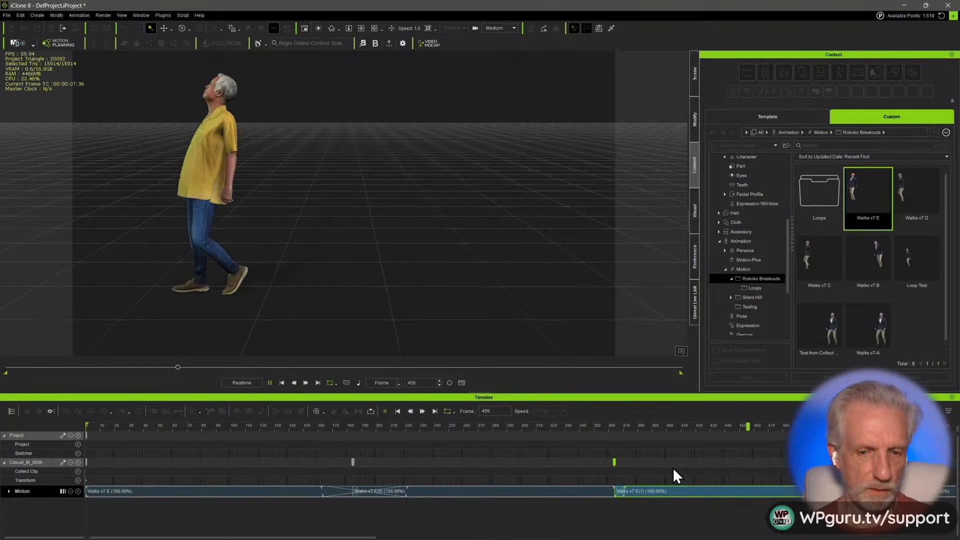
pyautogui.press('space')
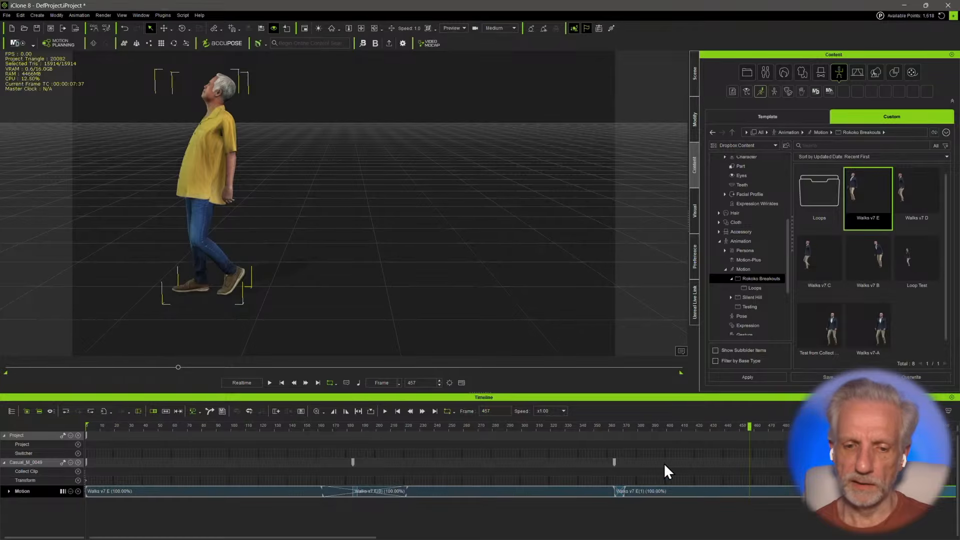
pyautogui.click(578, 428)
pyautogui.press('space')
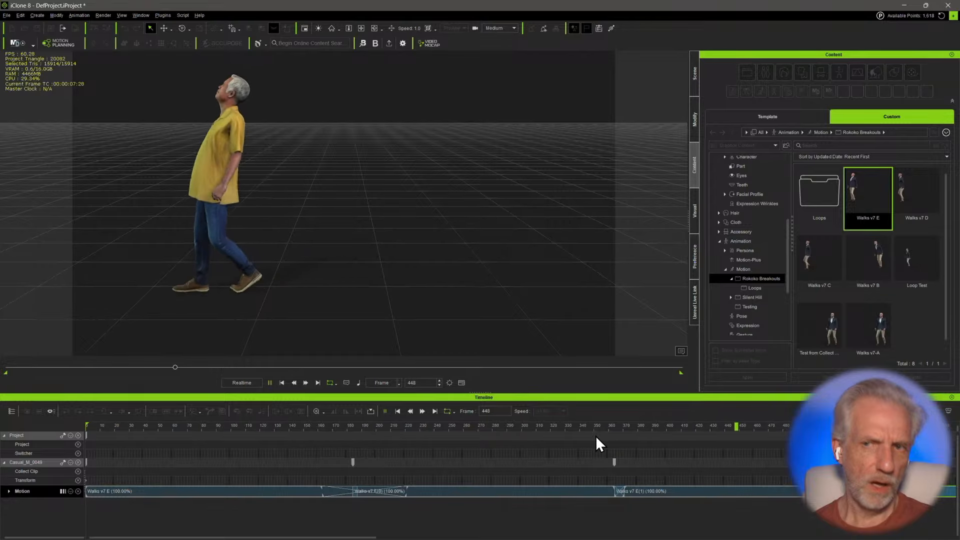
pyautogui.press('space')
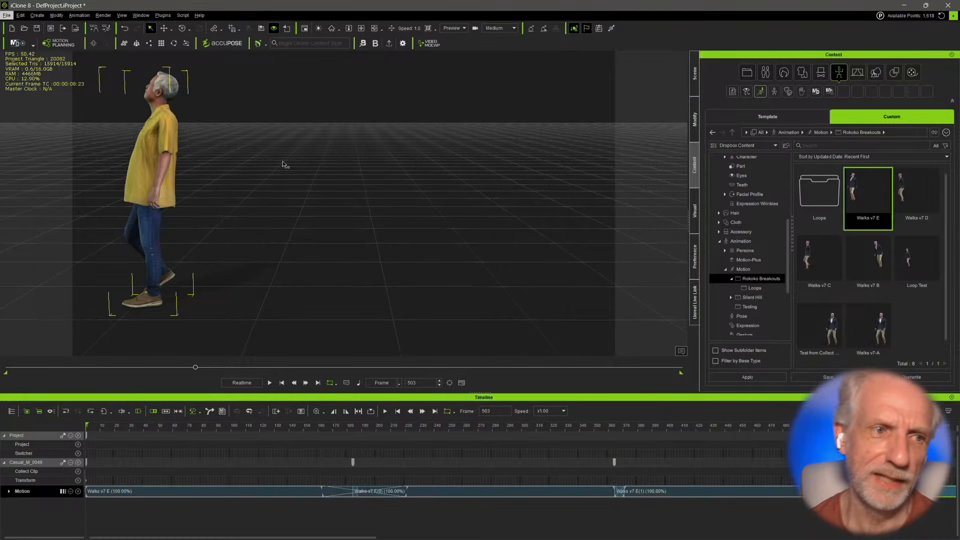
# - View the character from the front and replay the transition from the second to the third clip
pyautogui.press('z')
pyautogui.moveTo(406, 166); pyautogui.dragTo(454, 252, button='right')
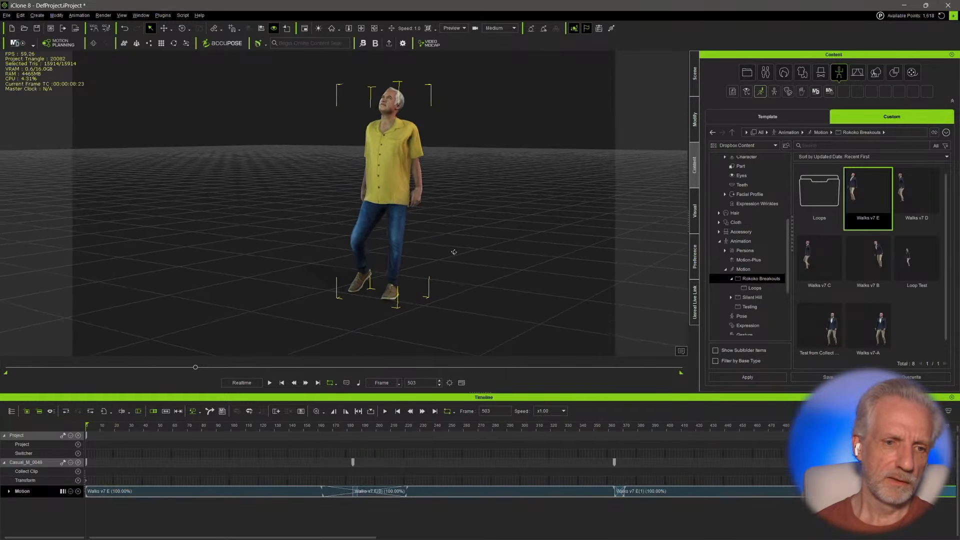
pyautogui.click(567, 427)
pyautogui.press('space')
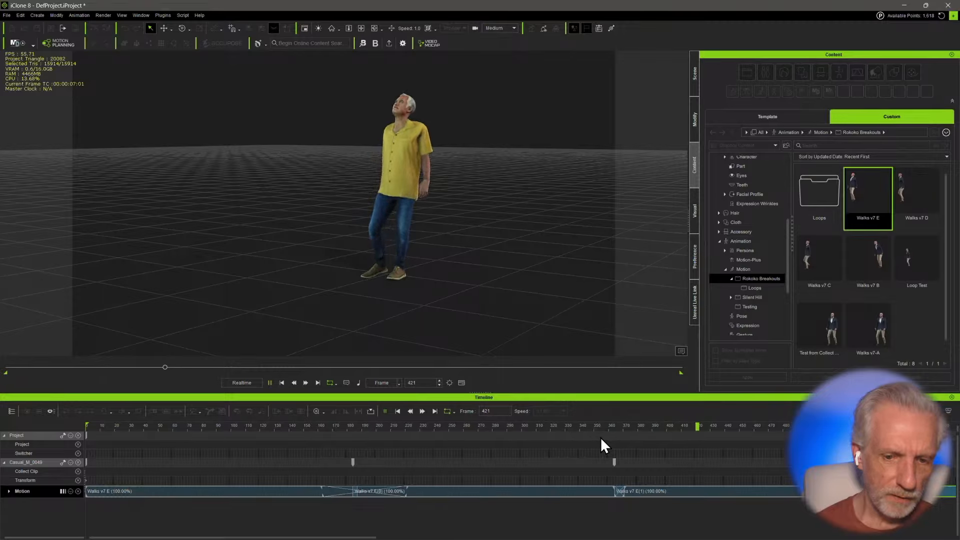
pyautogui.click(580, 426)
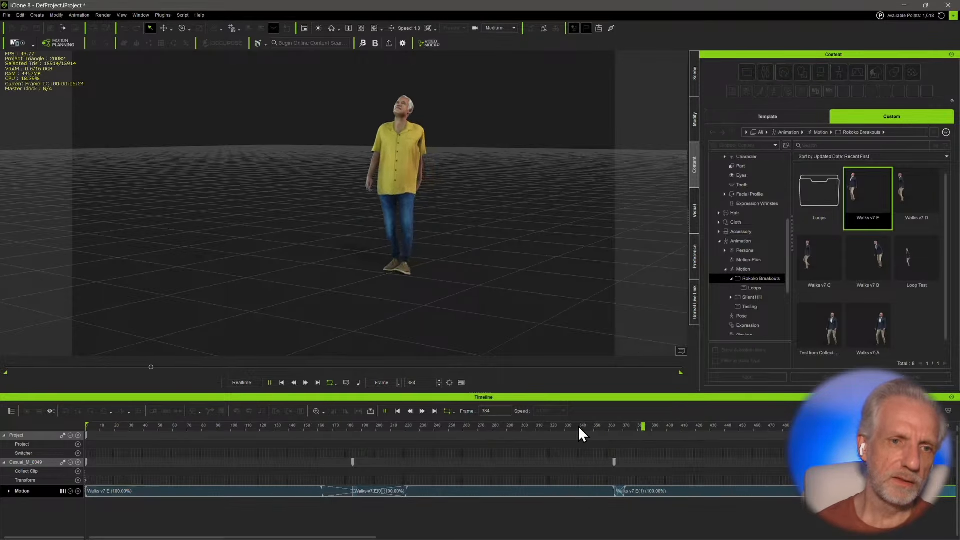
pyautogui.click(574, 425)
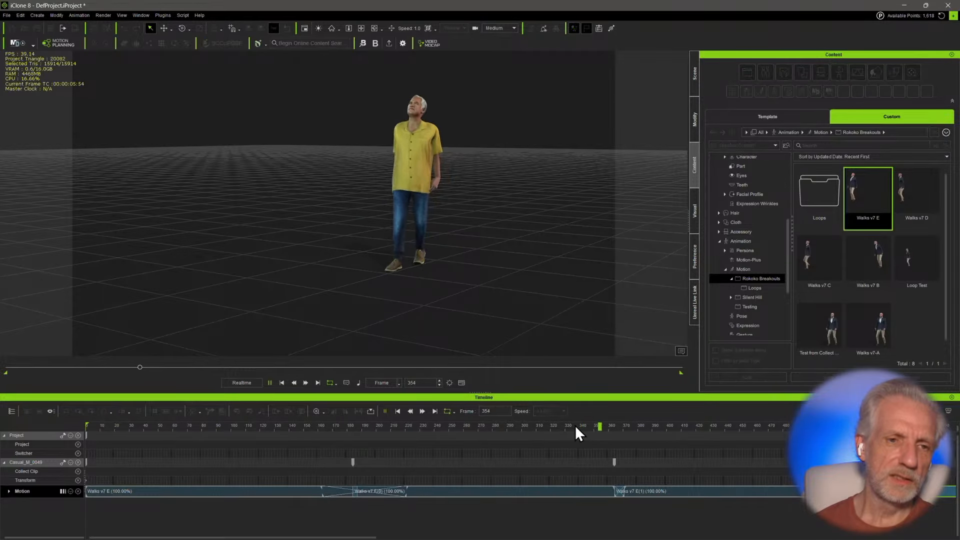
pyautogui.press('space')
pyautogui.click(581, 427)
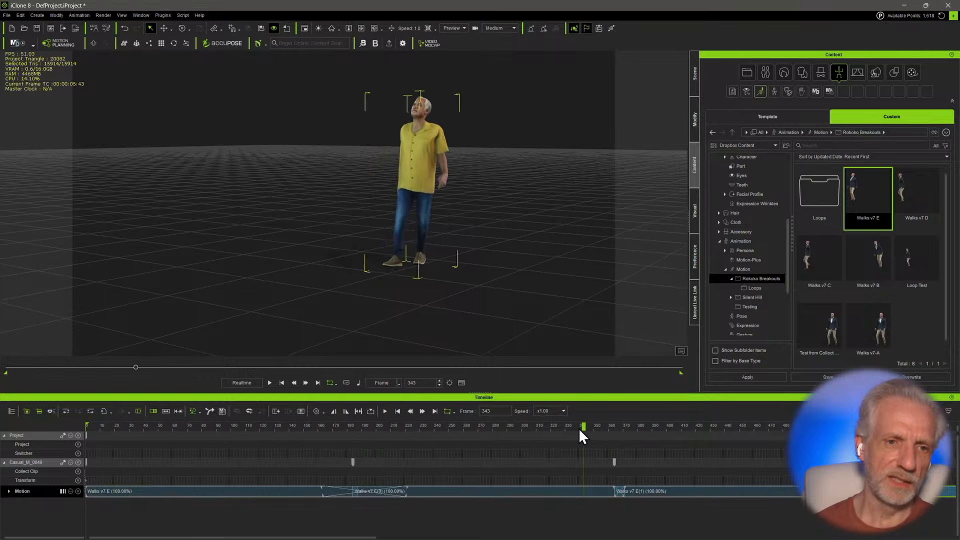
# - Widen the blend between the second and third Walks v7 E clips to about frames 345–391 and play back the transition
pyautogui.scroll(2, 619, 465)
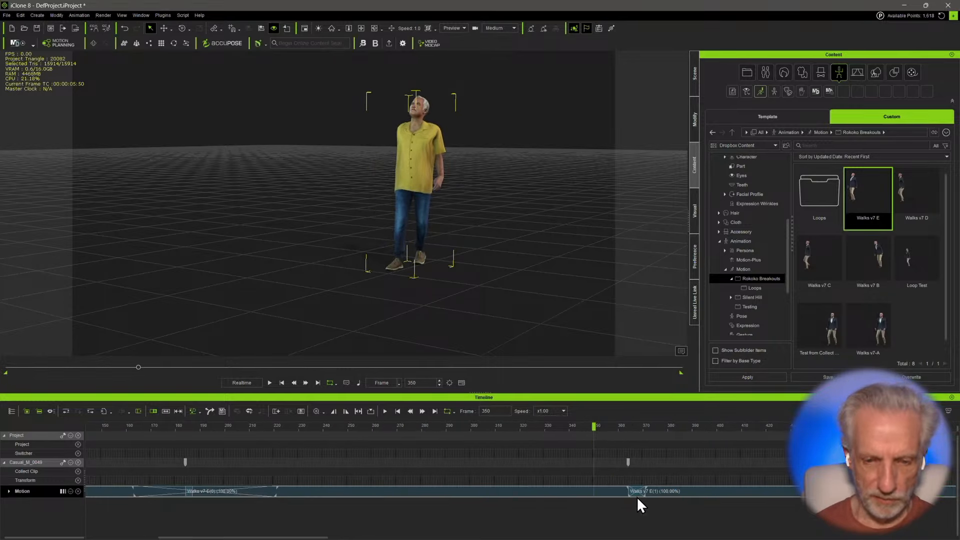
pyautogui.moveTo(625, 494); pyautogui.dragTo(584, 495)
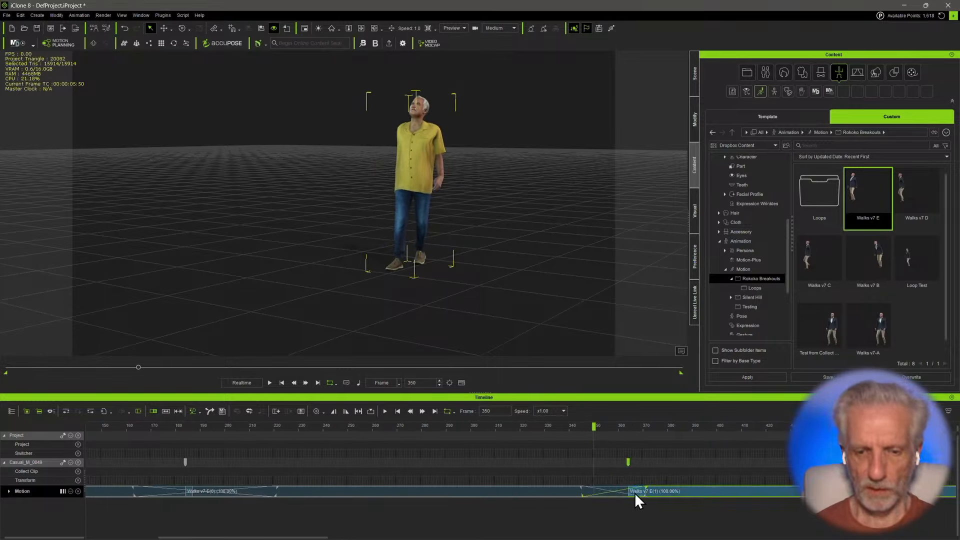
pyautogui.moveTo(644, 495); pyautogui.dragTo(696, 495)
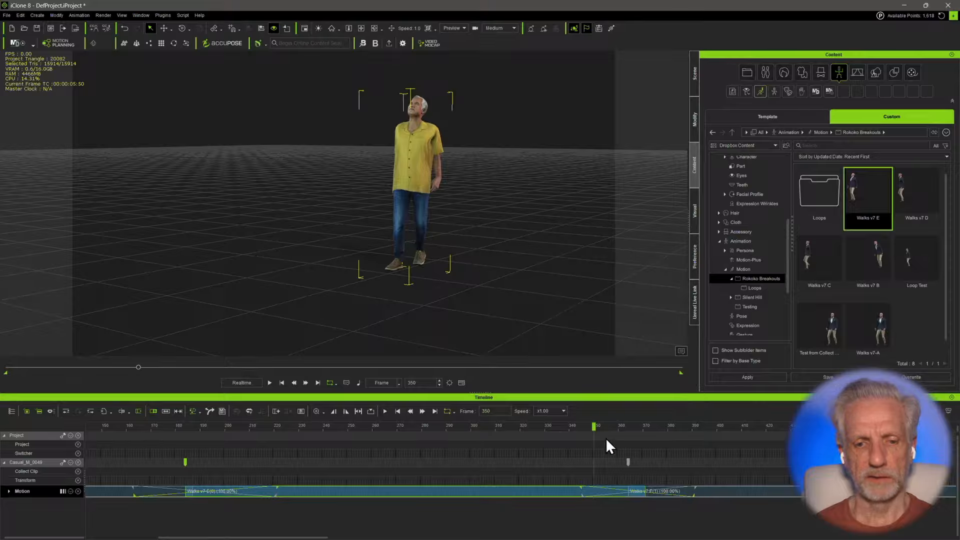
pyautogui.press('space')
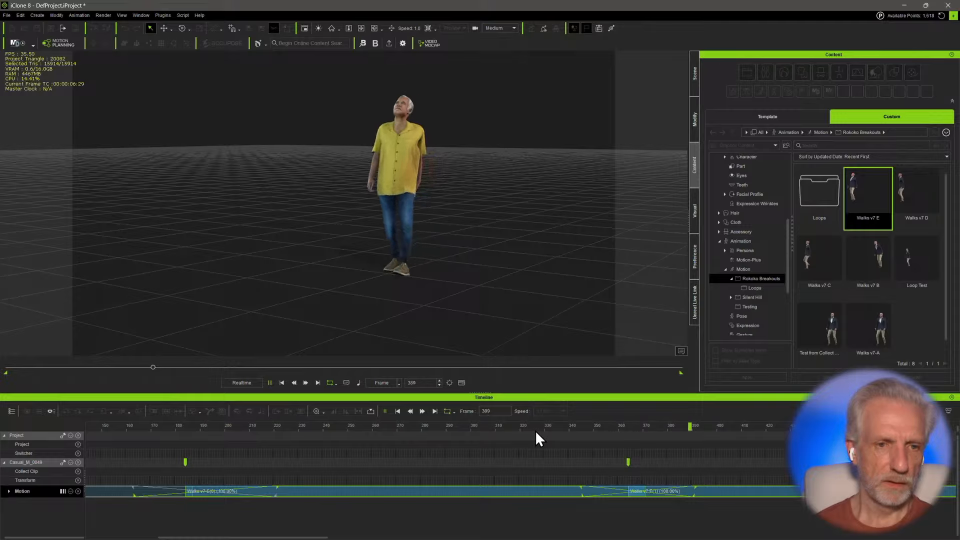
pyautogui.press('space')
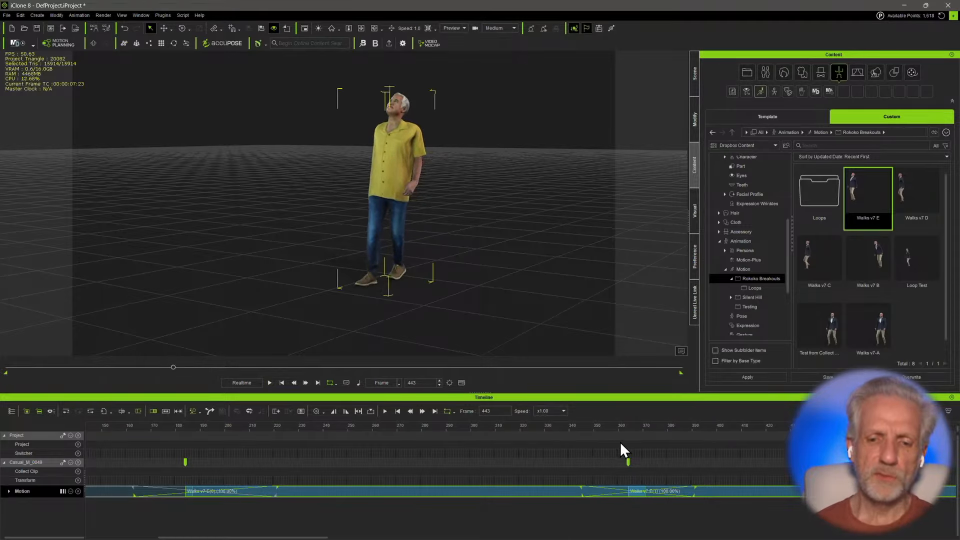
# - Widen the blend between the third and fourth Walks v7 E clips on both sides and play back the transition
pyautogui.scroll(-5, 620, 442)
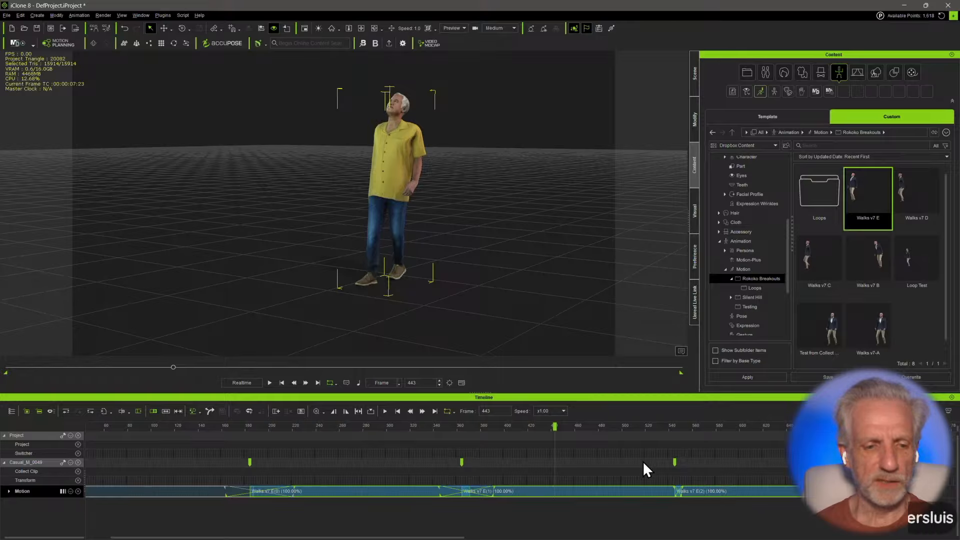
pyautogui.moveTo(676, 496); pyautogui.dragTo(698, 496)
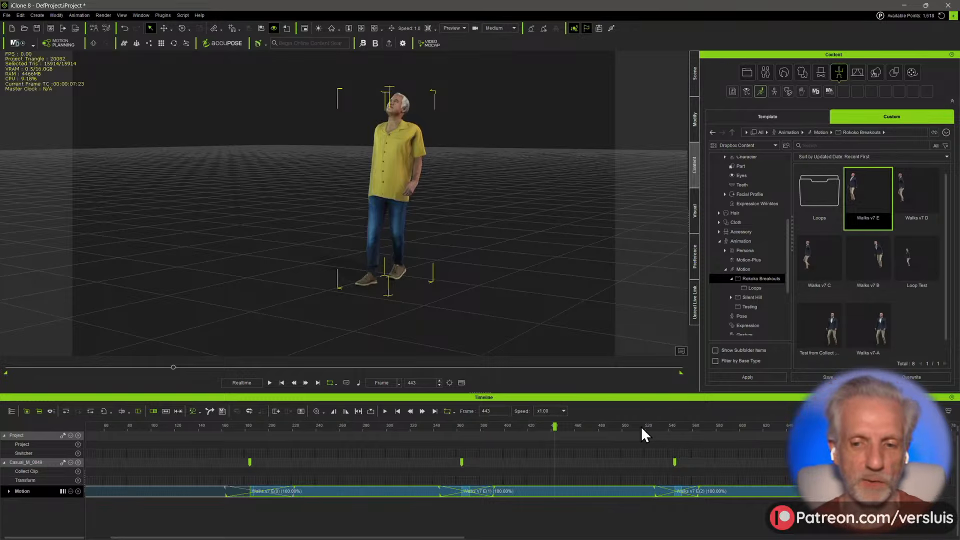
pyautogui.press('space')
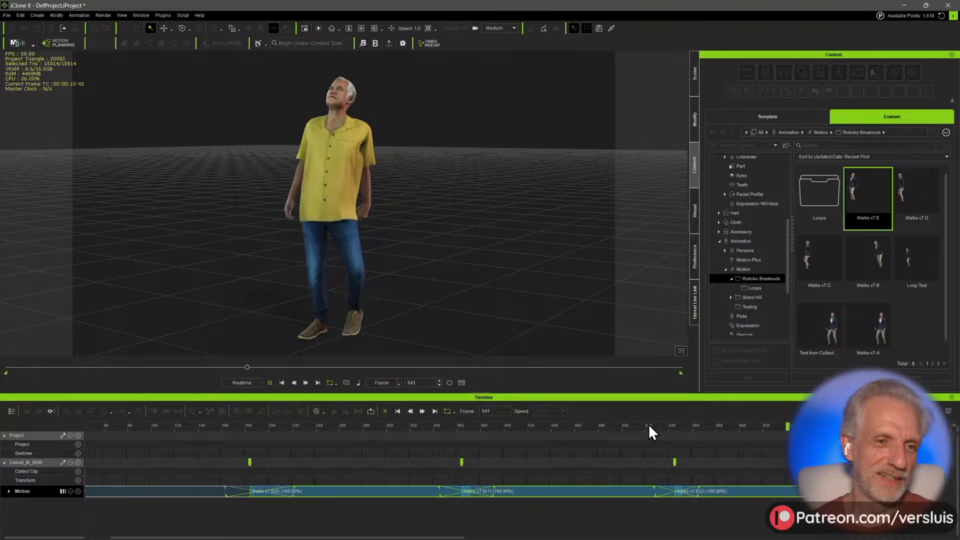
# - Scrub back to about frame 149 and view the character from the front to examine the first transition
pyautogui.moveTo(649, 426); pyautogui.dragTo(231, 448)
pyautogui.scroll(-2, 392, 314)
pyautogui.moveTo(391, 311); pyautogui.dragTo(265, 248, button='right')
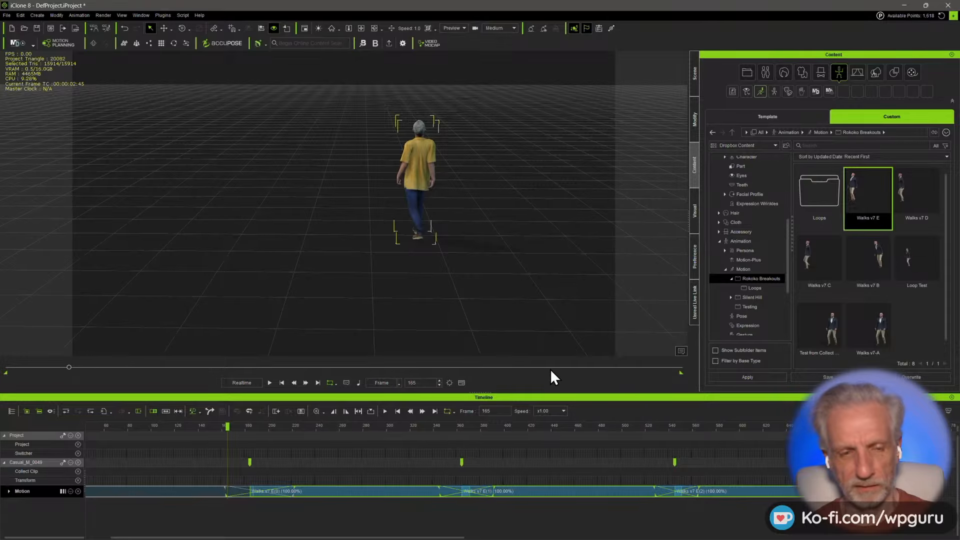
pyautogui.moveTo(448, 232); pyautogui.dragTo(550, 214, button='right')
pyautogui.scroll(2, 492, 173)
pyautogui.scroll(4, 492, 173)
pyautogui.scroll(-6, 550, 213)
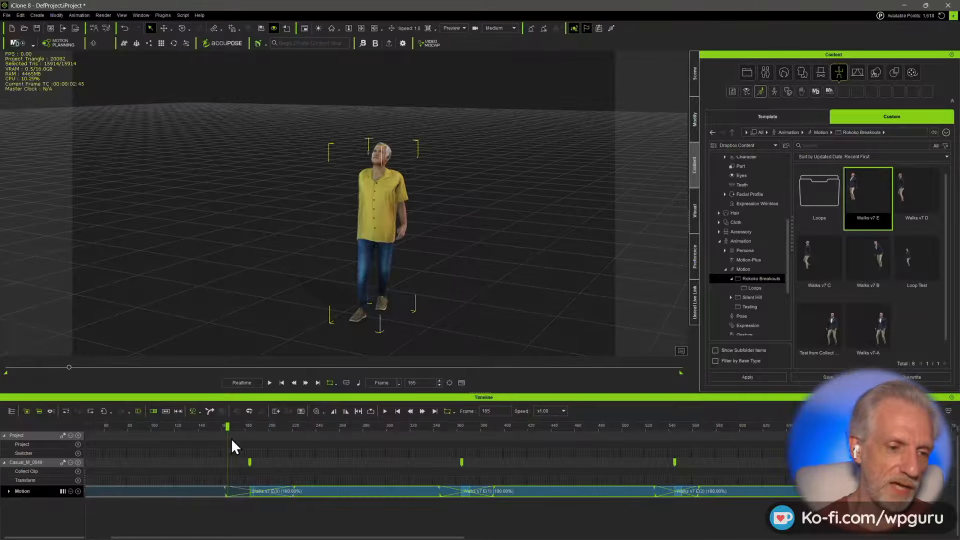
pyautogui.moveTo(227, 429); pyautogui.dragTo(208, 435)
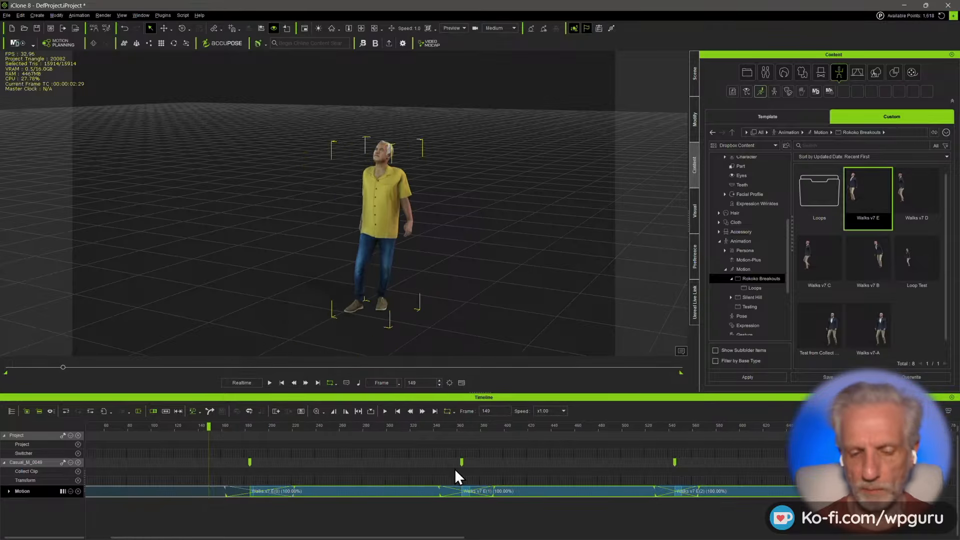
# - Return to frame 0 and mark one collect clip range from frame 0 to about 733, spanning all four Walks v7 E clips
pyautogui.scroll(-2, 445, 469)
pyautogui.scroll(-1, 445, 469)
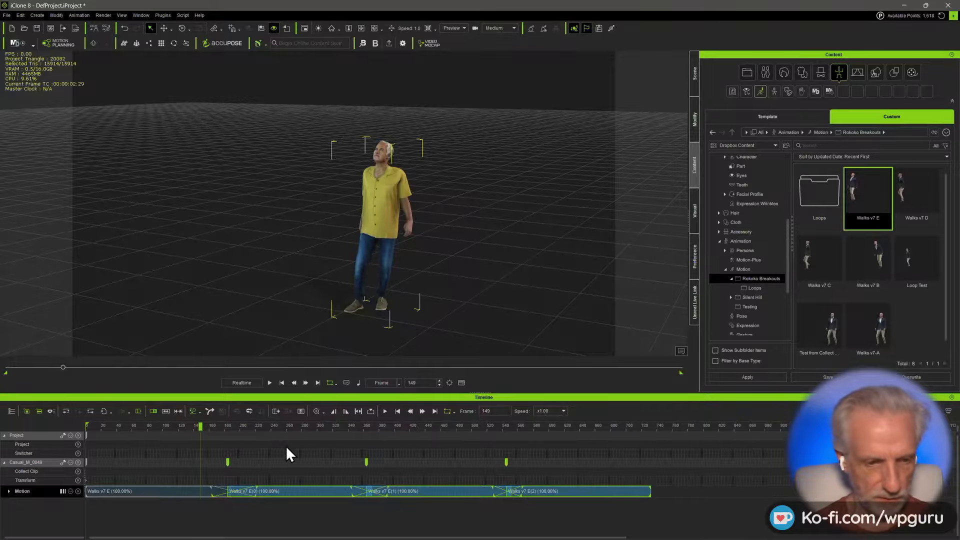
pyautogui.moveTo(200, 426); pyautogui.dragTo(86, 432)
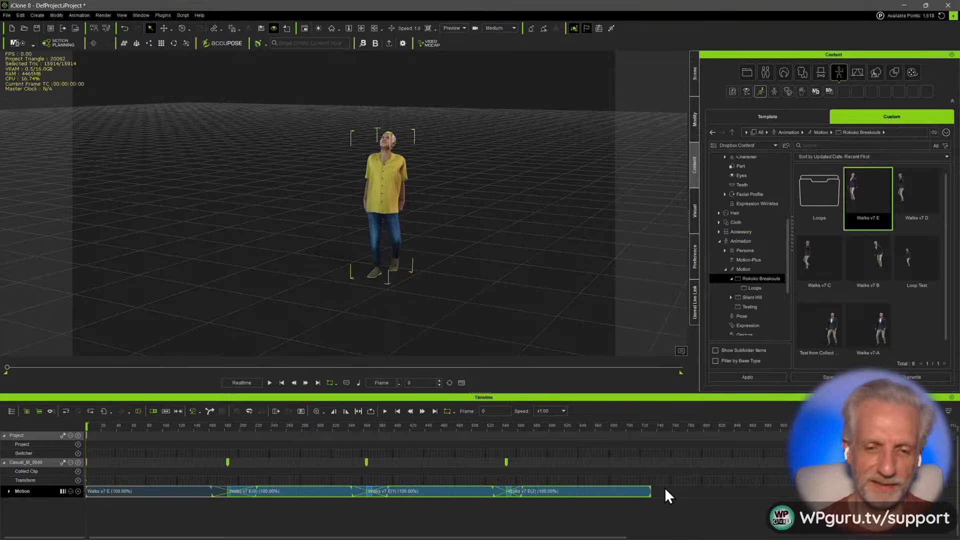
pyautogui.scroll(5, 345, 220)
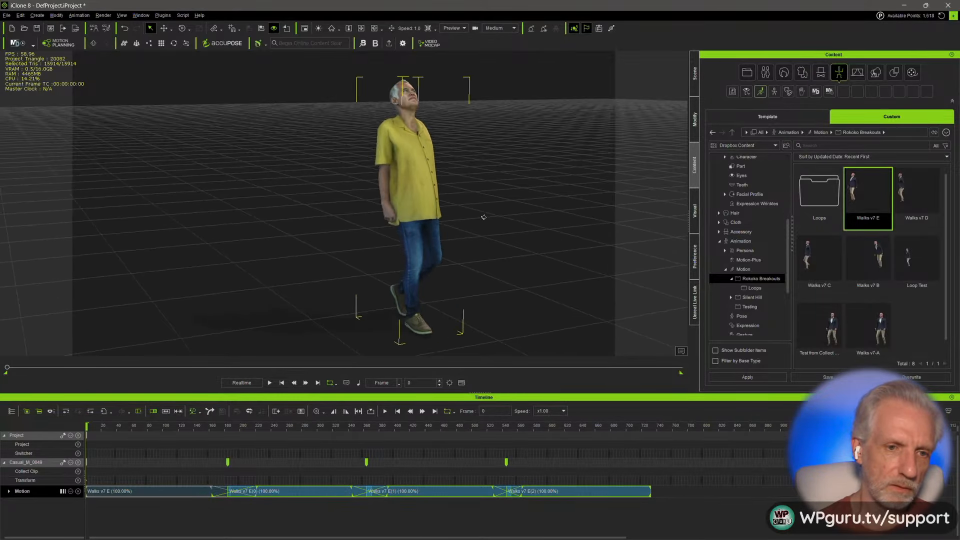
pyautogui.scroll(5, 414, 238)
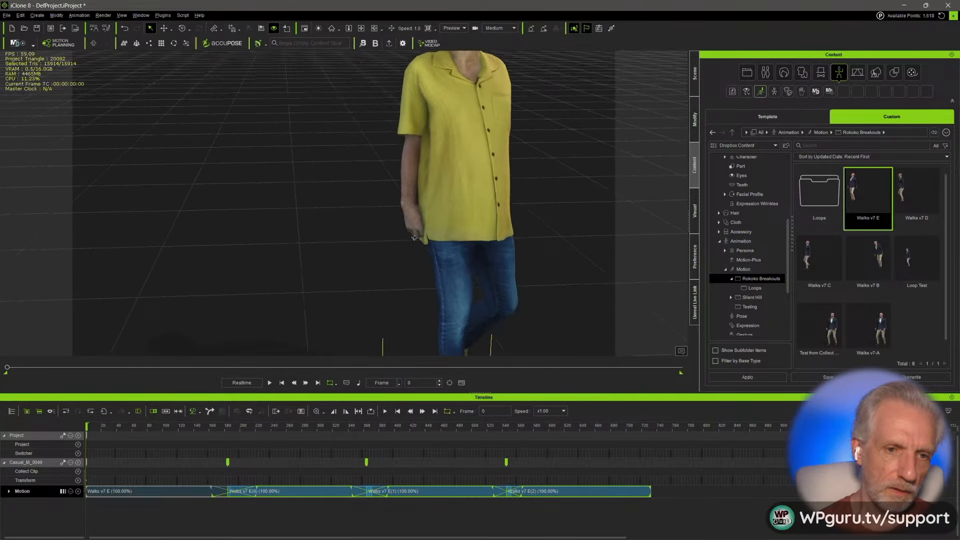
pyautogui.moveTo(414, 237); pyautogui.dragTo(354, 198, button='right')
pyautogui.scroll(-4, 289, 227)
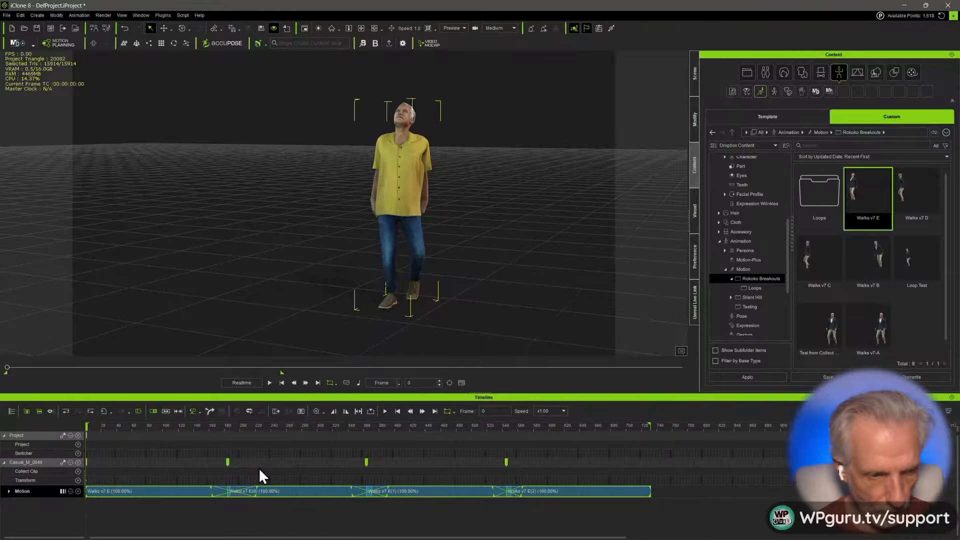
pyautogui.click(4, 435)
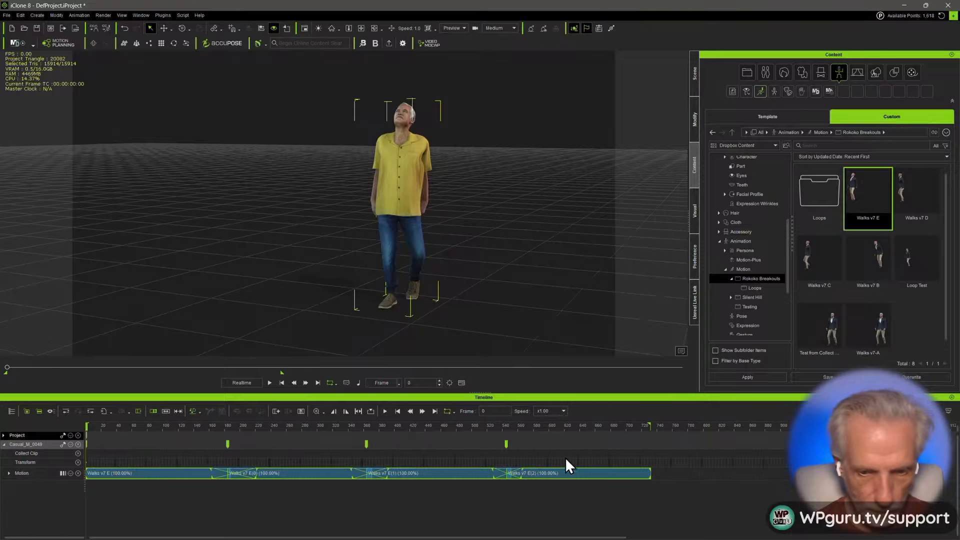
pyautogui.moveTo(650, 454); pyautogui.dragTo(89, 464)
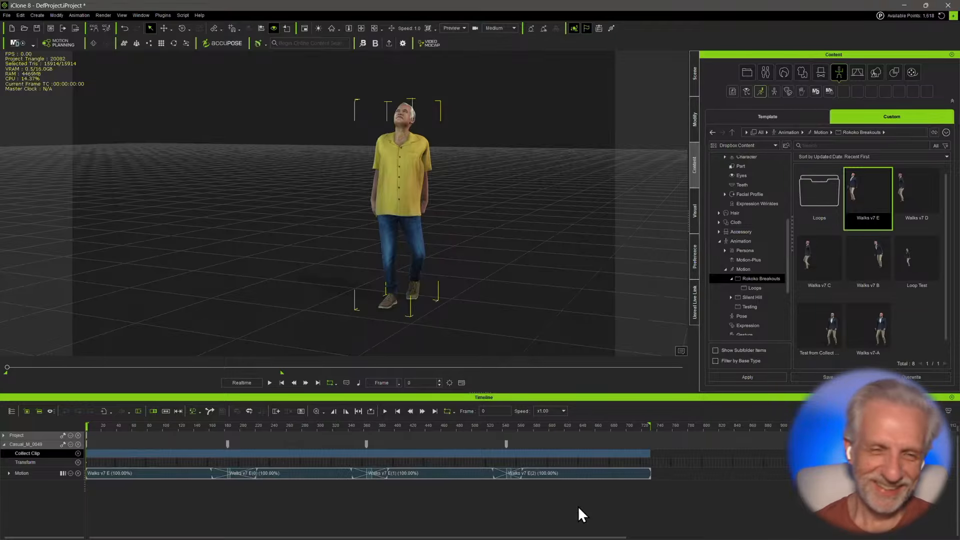
# - View the character from the side and save the collected motion as "Walks v7 E1" in the Loops folder of Rokoko Breakouts
pyautogui.moveTo(535, 307); pyautogui.dragTo(400, 230, button='right')
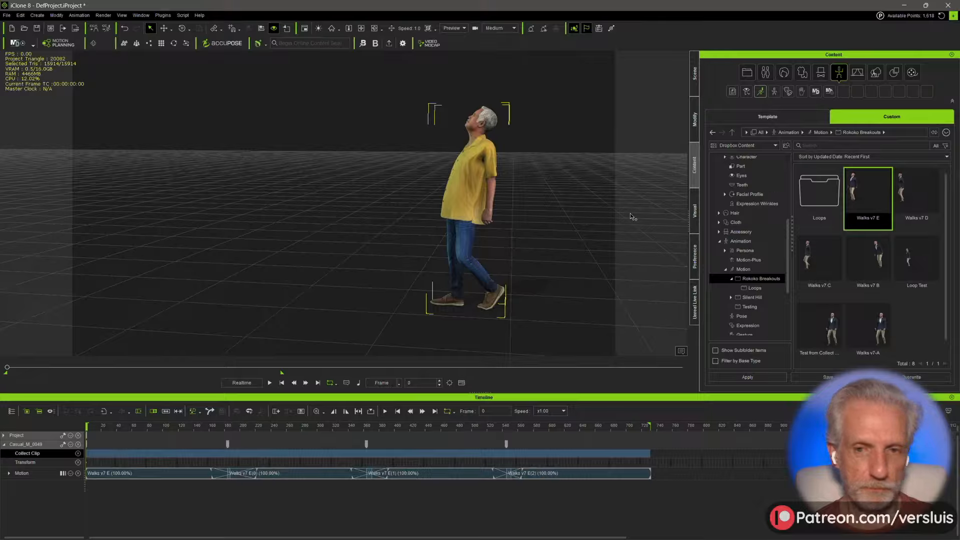
pyautogui.click(694, 137)
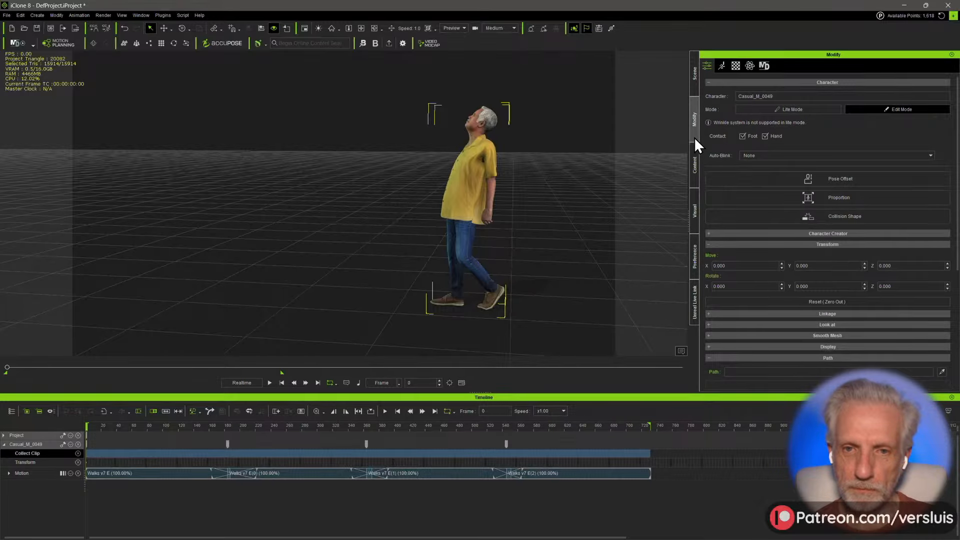
pyautogui.click(693, 168)
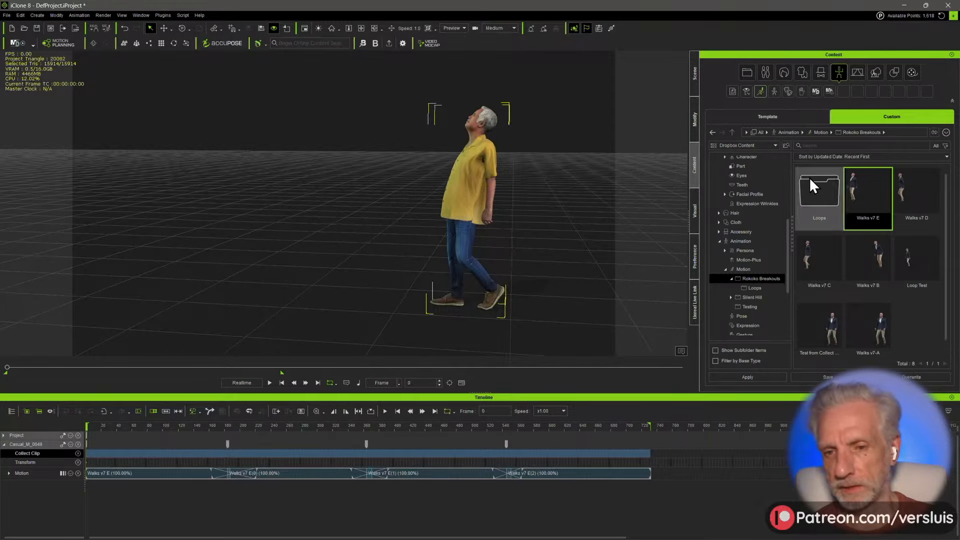
pyautogui.doubleClick(824, 193)
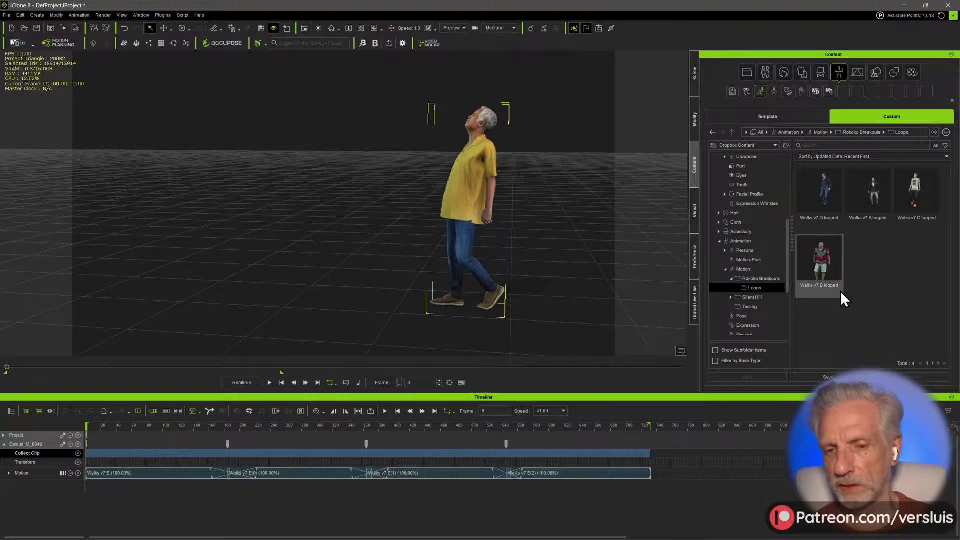
pyautogui.click(828, 377)
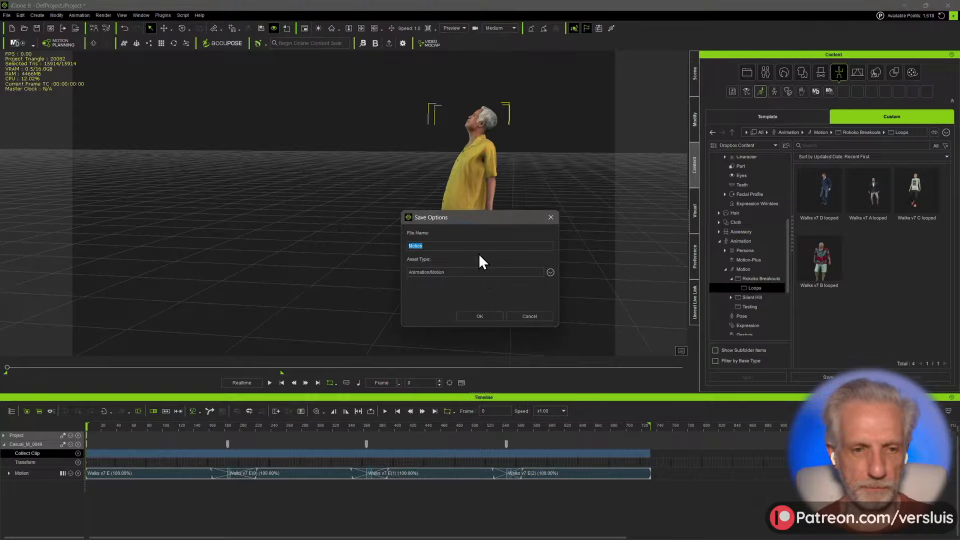
pyautogui.write('Walks v')
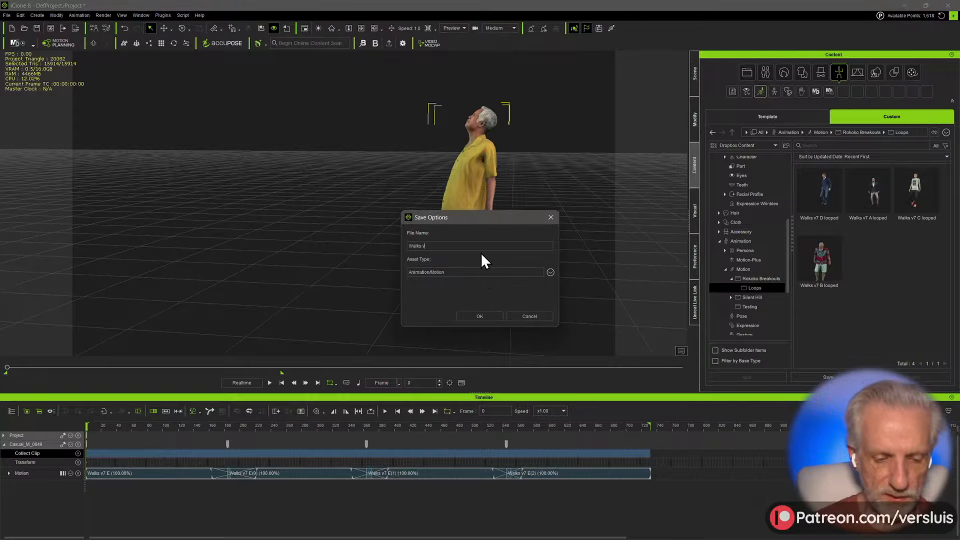
pyautogui.write('7 E1')
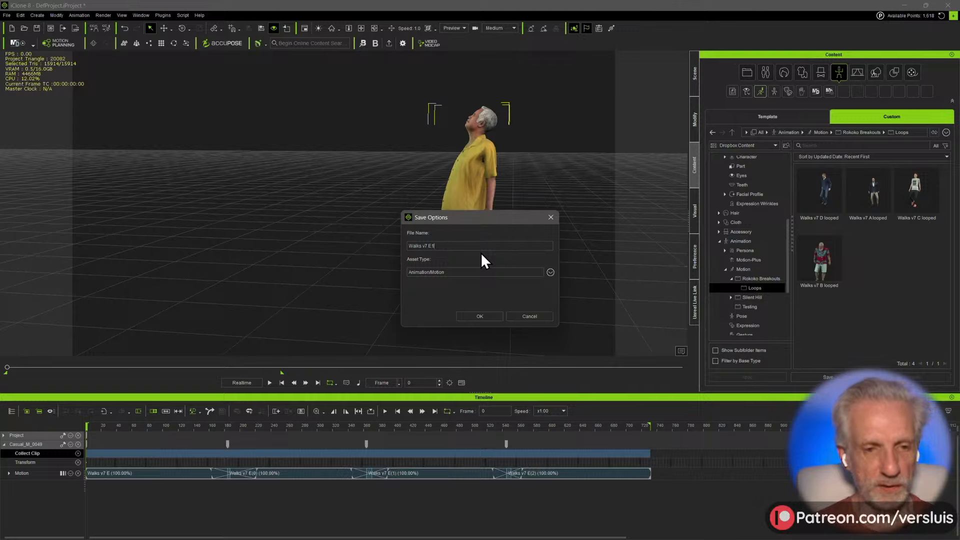
pyautogui.press('Return')
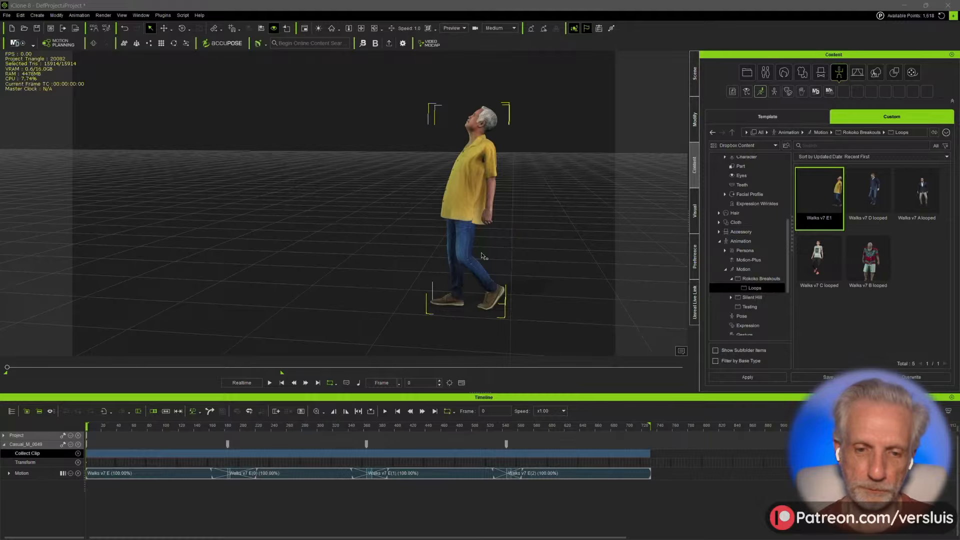
# - Replace all of Casual_M_0049's motion clips with the saved Walks v7 E1 motion and scrub to its end at frame 733
pyautogui.moveTo(667, 476); pyautogui.dragTo(94, 472)
pyautogui.press('Delete')
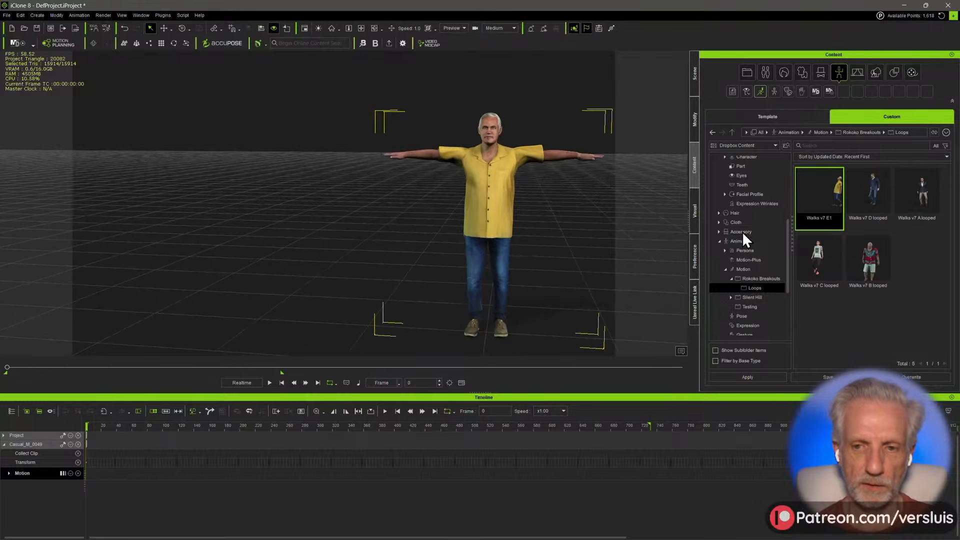
pyautogui.moveTo(826, 192); pyautogui.dragTo(492, 188)
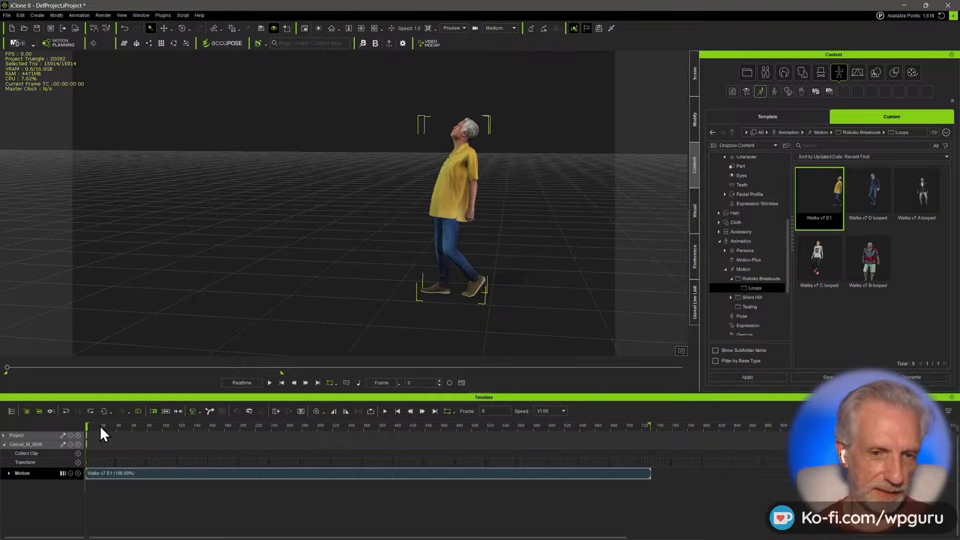
pyautogui.moveTo(100, 425); pyautogui.dragTo(398, 433)
pyautogui.click(650, 425)
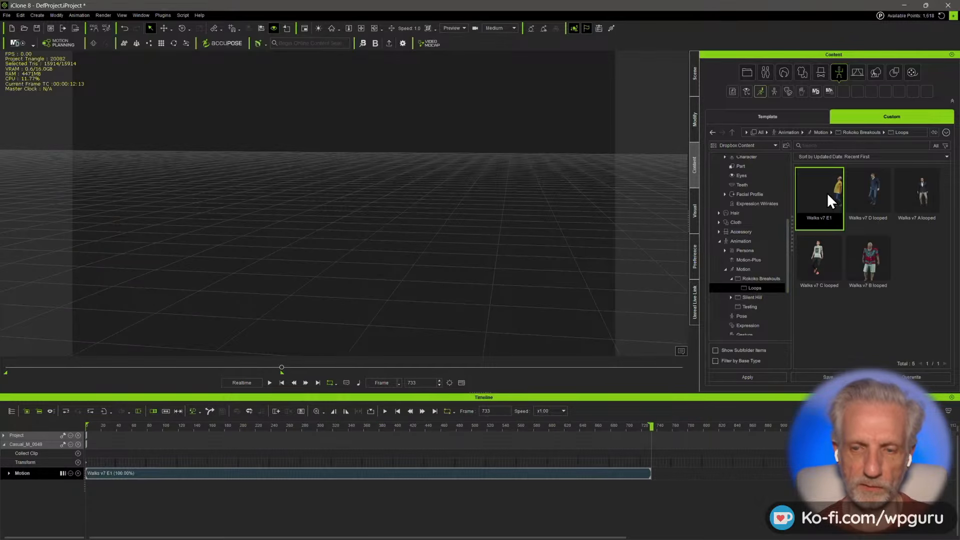
pyautogui.moveTo(827, 193); pyautogui.dragTo(309, 252)
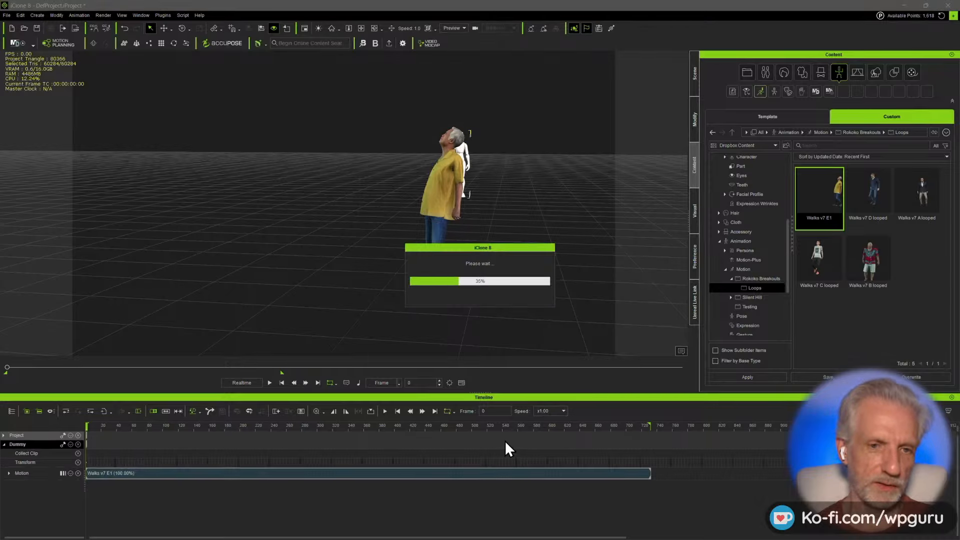
pyautogui.moveTo(642, 428); pyautogui.dragTo(653, 425)
pyautogui.hotkey('ctrl', 'z')
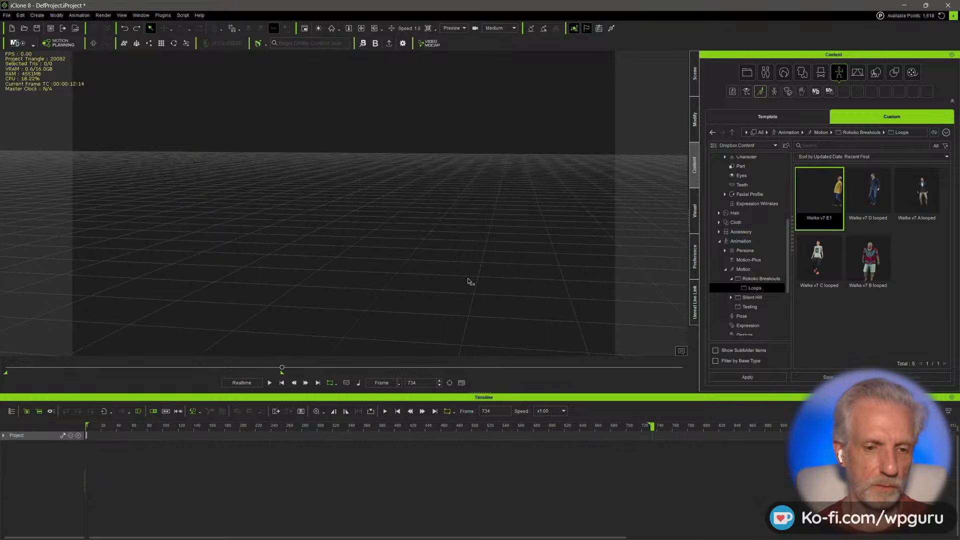
pyautogui.hotkey('ctrl', 'y')
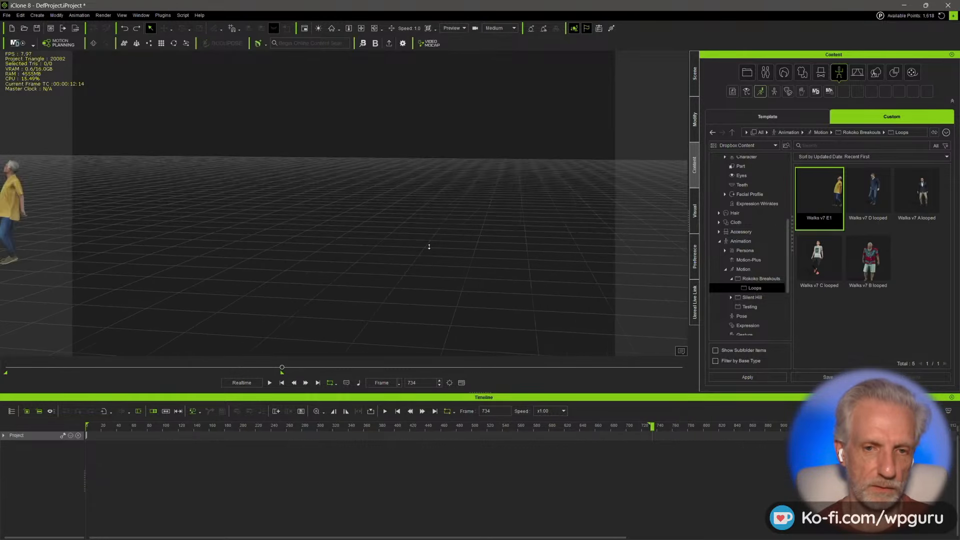
# - Append a second Walks v7 E1 clip to Casual_M_0049 at frame 733 and align it to the left foot
pyautogui.click(139, 208)
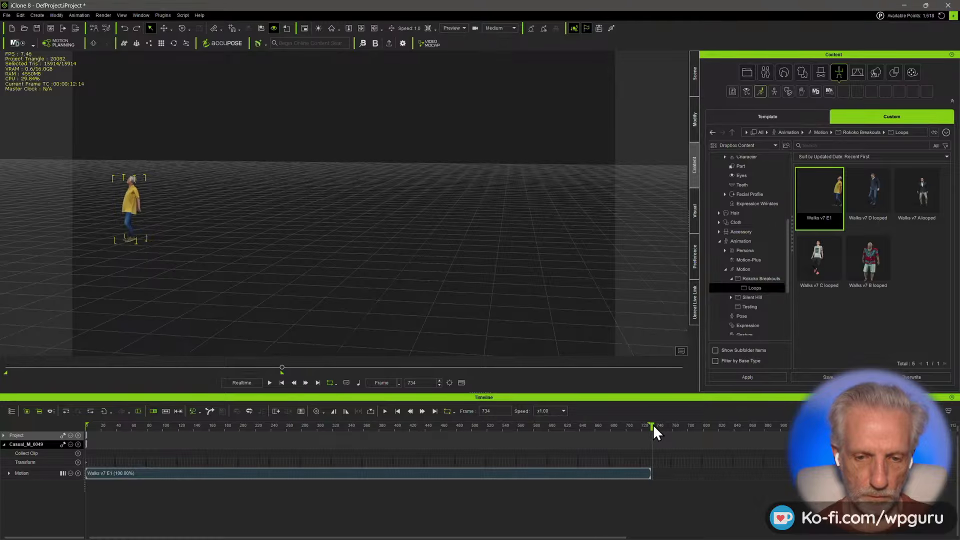
pyautogui.doubleClick(819, 191)
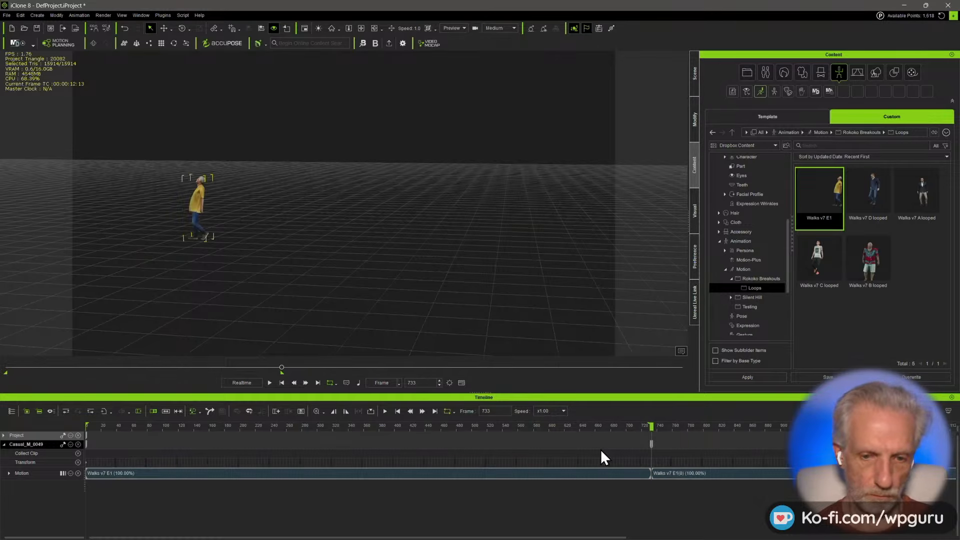
pyautogui.rightClick(689, 472)
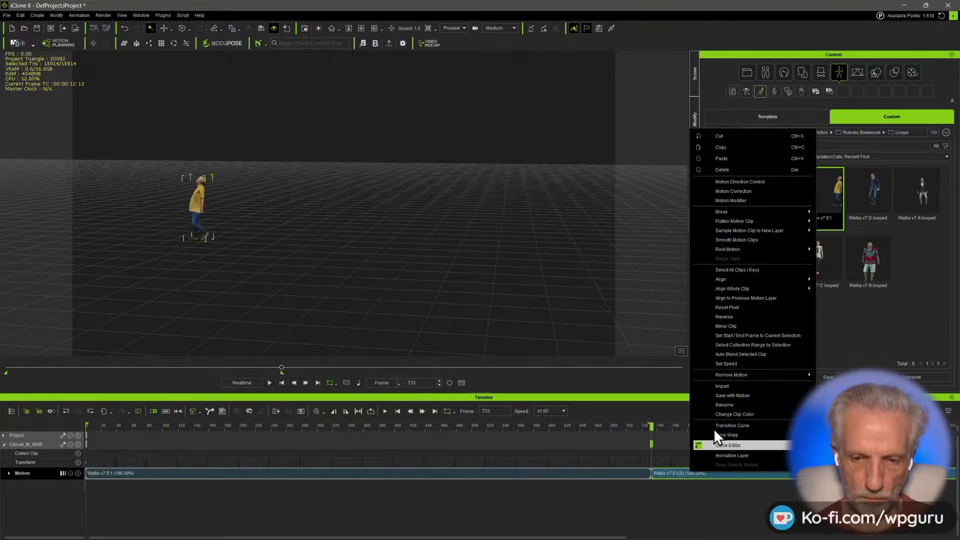
pyautogui.moveTo(773, 283)
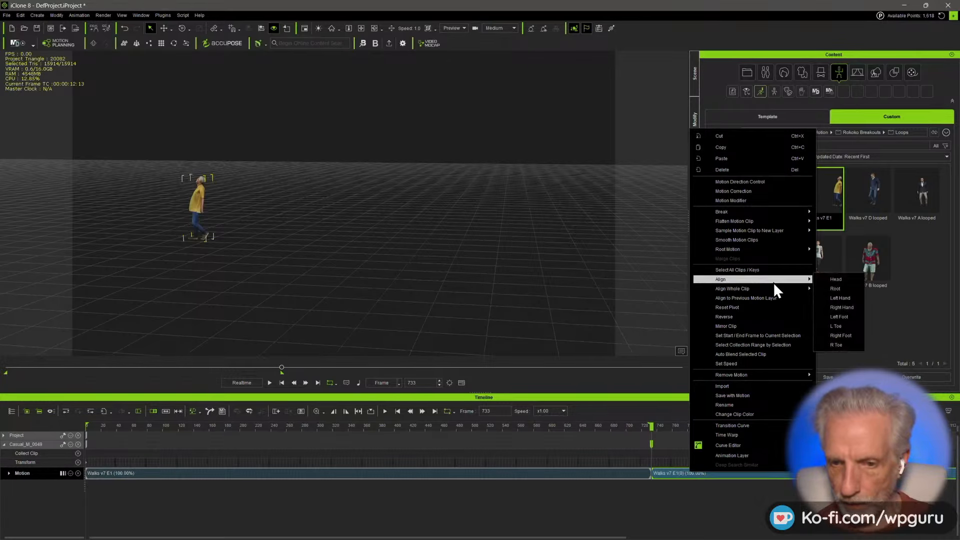
pyautogui.click(848, 316)
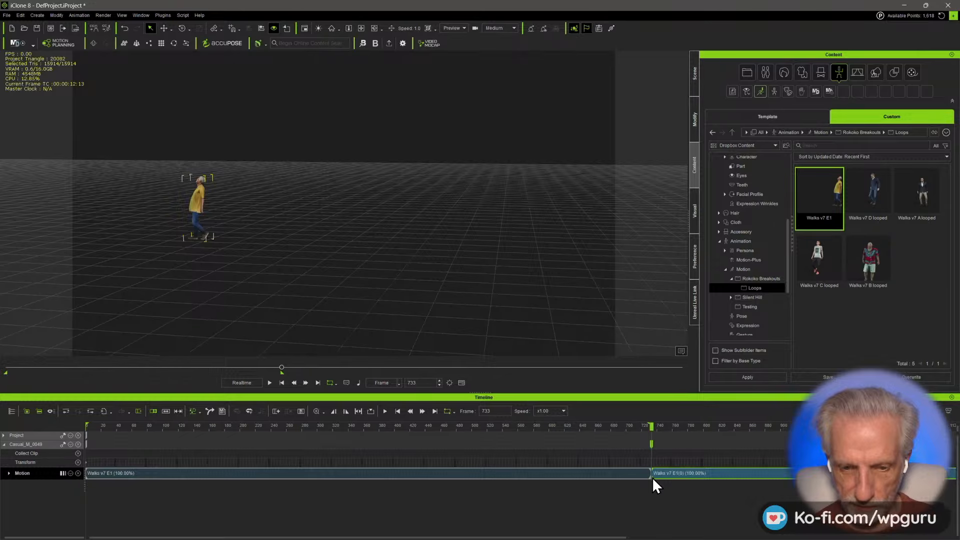
# - Blend the two Walks v7 E1 clips across frame 733 and return to frame 0 to examine the character from the front
pyautogui.moveTo(651, 477); pyautogui.dragTo(684, 477)
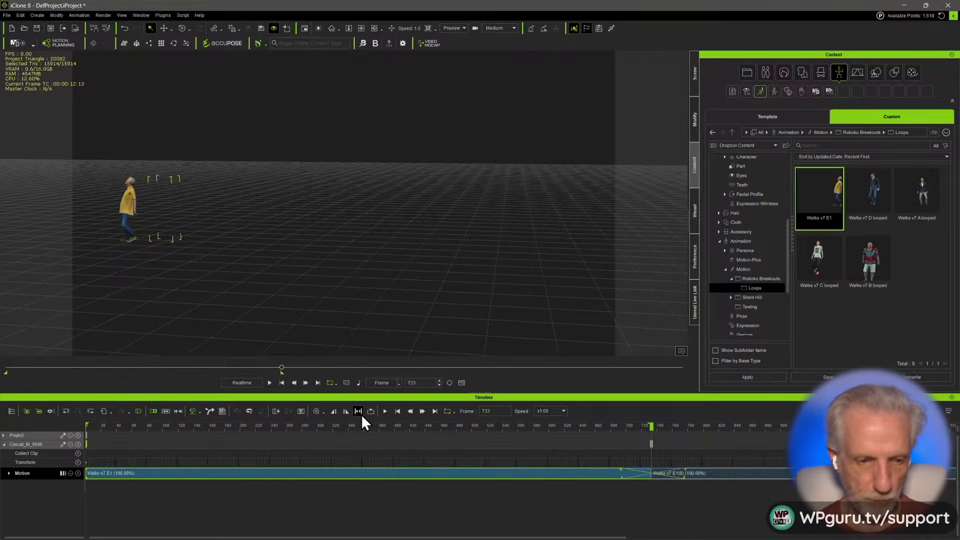
pyautogui.moveTo(138, 429); pyautogui.dragTo(78, 431)
pyautogui.scroll(6, 292, 229)
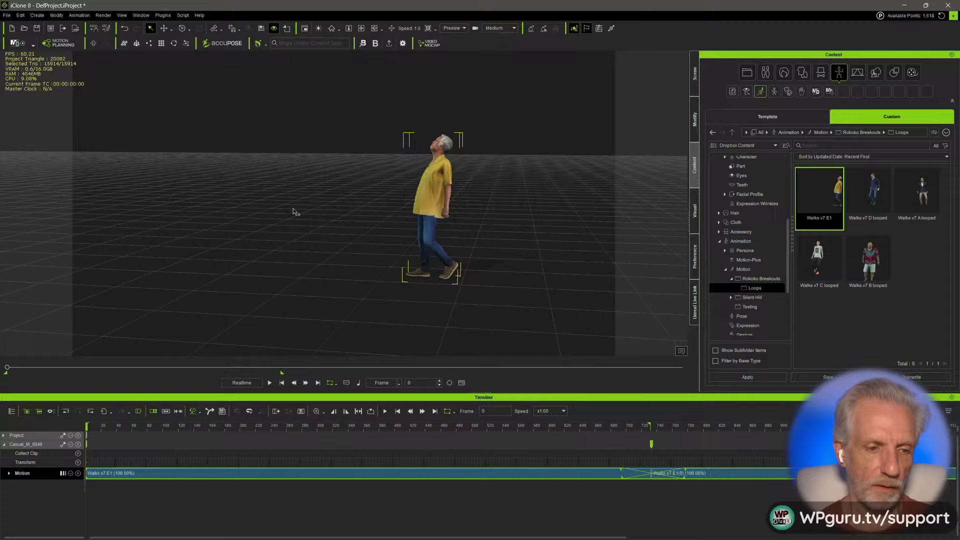
pyautogui.keyDown('alt'); pyautogui.moveTo(293, 212); pyautogui.dragTo(440, 225); pyautogui.keyUp('alt')
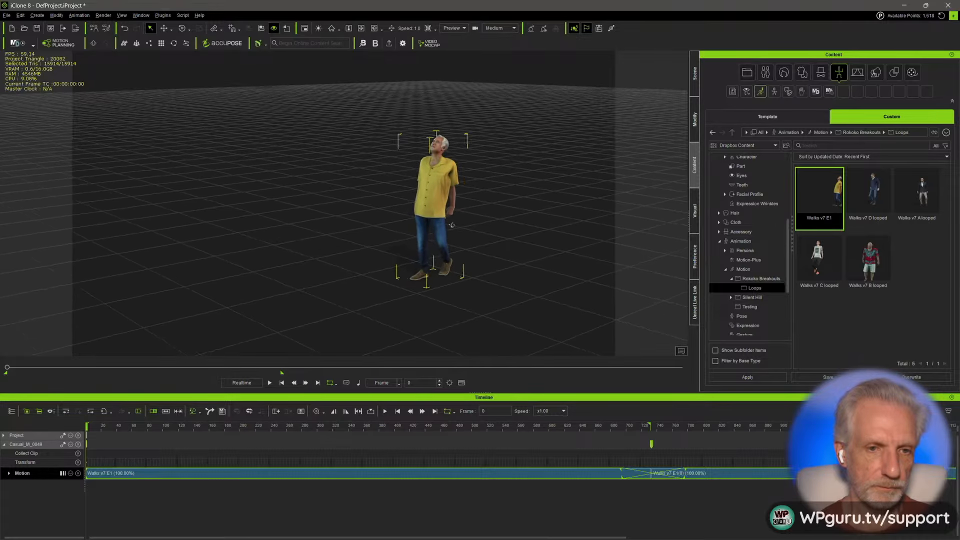
pyautogui.scroll(5, 470, 227)
pyautogui.scroll(-3, 470, 227)
pyautogui.moveTo(470, 227); pyautogui.dragTo(380, 235, button='middle')
pyautogui.scroll(1, 380, 235)
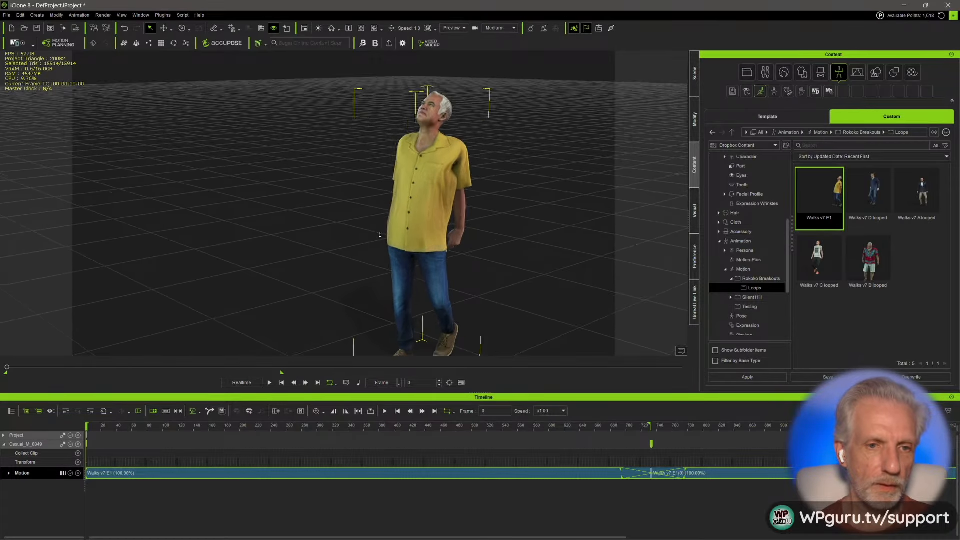
pyautogui.keyDown('alt'); pyautogui.moveTo(380, 235); pyautogui.dragTo(325, 260); pyautogui.keyUp('alt')
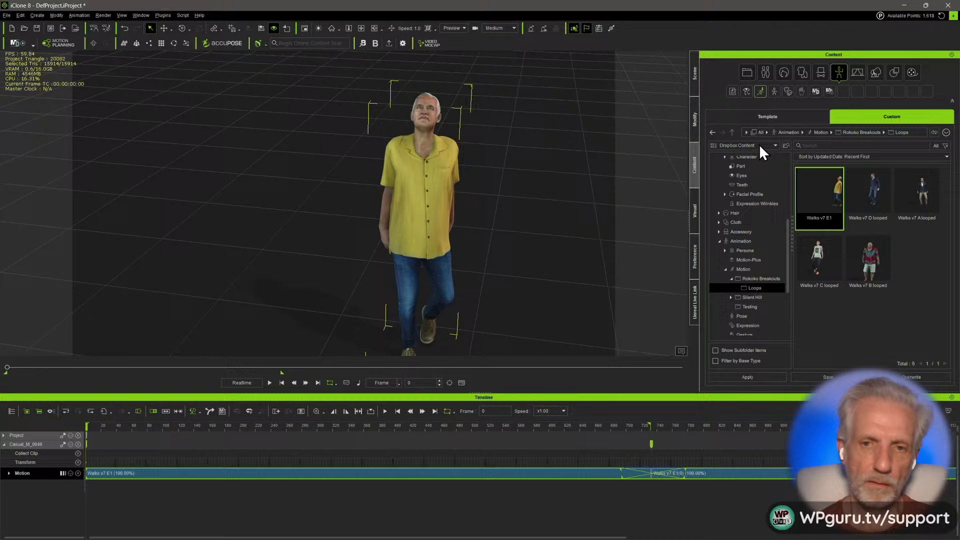
# - Open Edit Motion Layer at frame 0 and rotate the right shoulder slightly so the arm moves away from the body
pyautogui.press('F3')
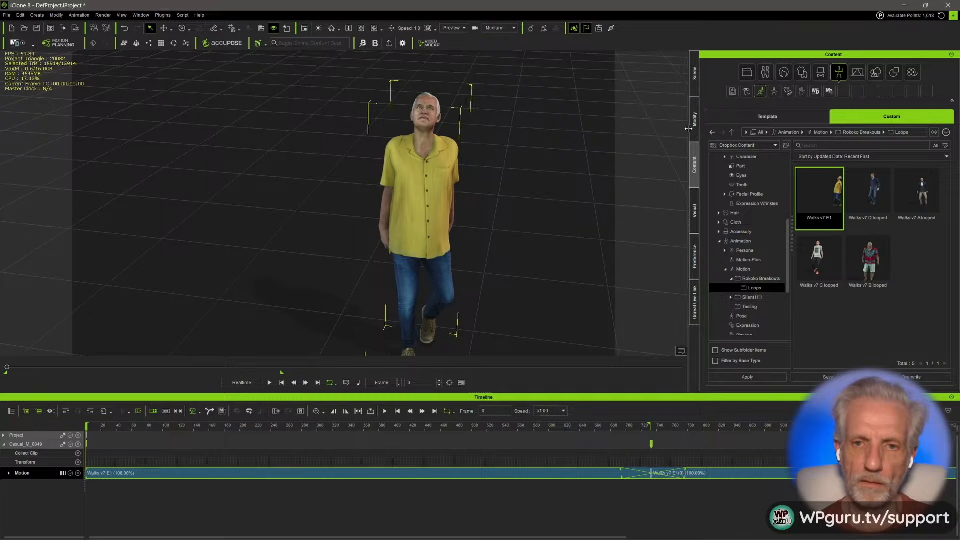
pyautogui.click(723, 65)
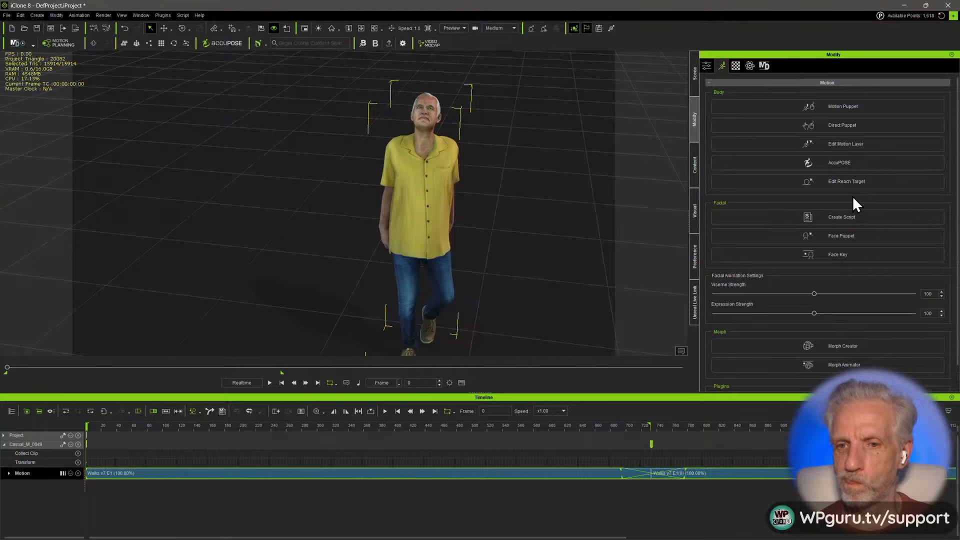
pyautogui.click(848, 145)
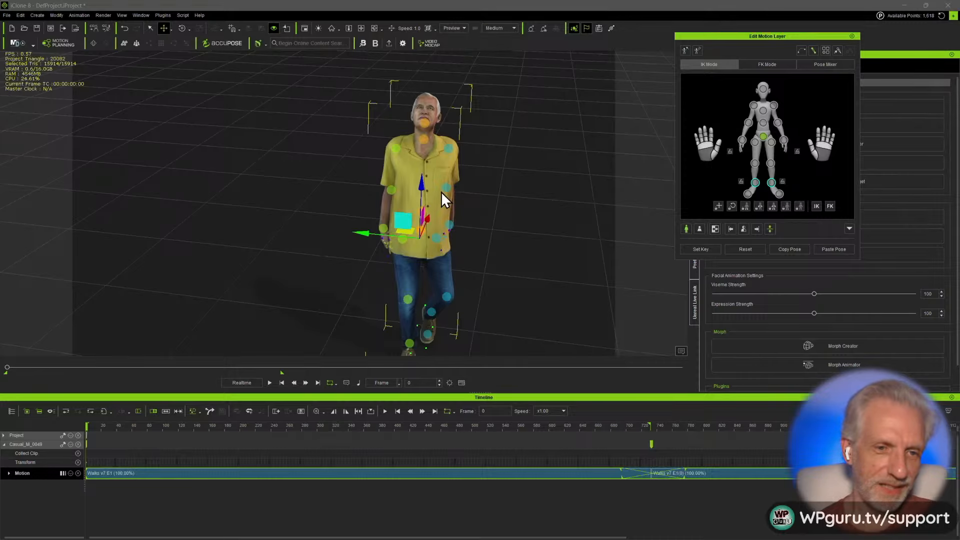
pyautogui.scroll(5, 441, 191)
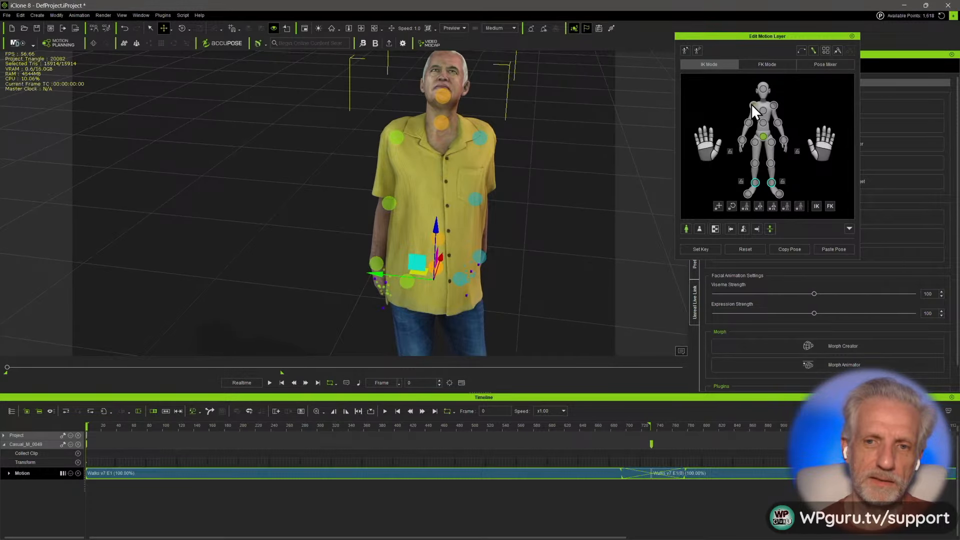
pyautogui.click(752, 105)
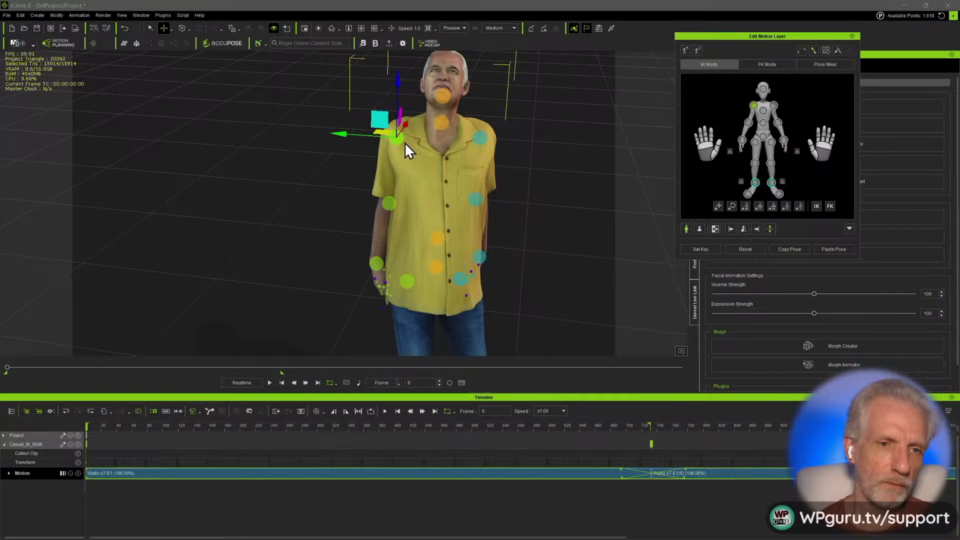
pyautogui.press('e')
pyautogui.moveTo(446, 119); pyautogui.dragTo(449, 120)
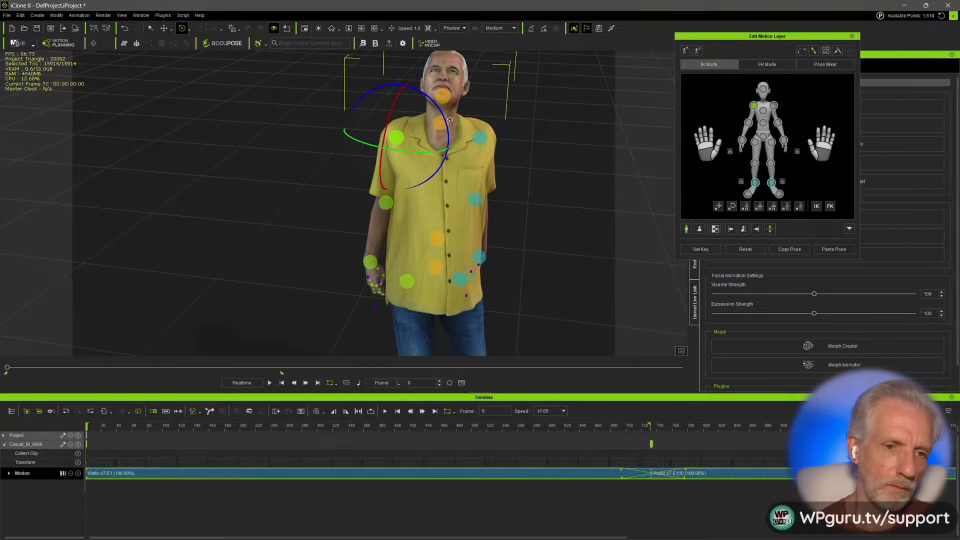
# - Rotate the left shoulder slightly so the left arm also moves away from the body
pyautogui.click(479, 138)
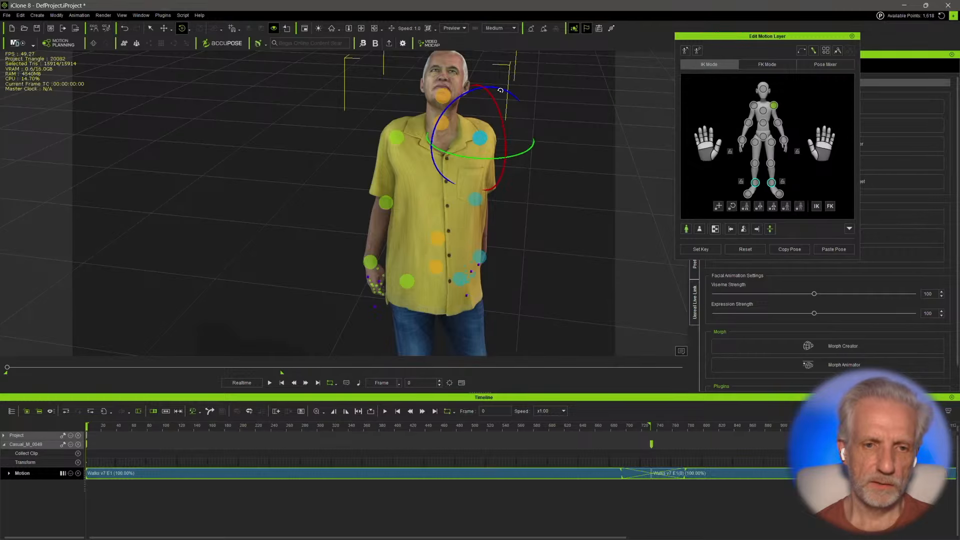
pyautogui.moveTo(500, 90); pyautogui.dragTo(499, 90)
pyautogui.scroll(2, 442, 168)
pyautogui.scroll(-2, 442, 168)
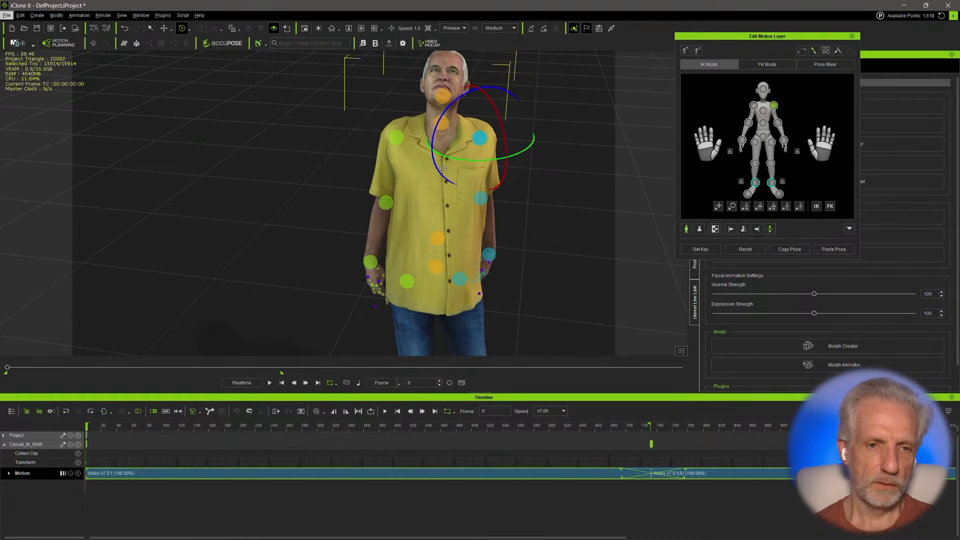
# - Rotate the base joint of the right hand's thumb to adjust its pose at frame 0
pyautogui.moveTo(441, 168); pyautogui.dragTo(283, 157, button='right')
pyautogui.moveTo(275, 131); pyautogui.dragTo(273, 124, button='middle')
pyautogui.moveTo(281, 131); pyautogui.dragTo(456, 171, button='right')
pyautogui.scroll(2, 456, 171)
pyautogui.moveTo(456, 171); pyautogui.dragTo(377, 155, button='middle')
pyautogui.scroll(2, 377, 155)
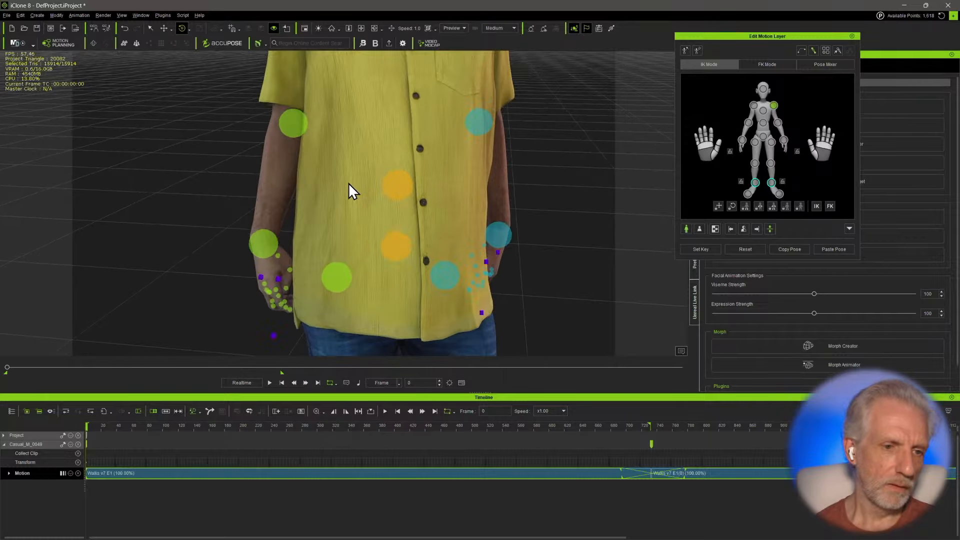
pyautogui.moveTo(349, 183); pyautogui.dragTo(407, 174, button='right')
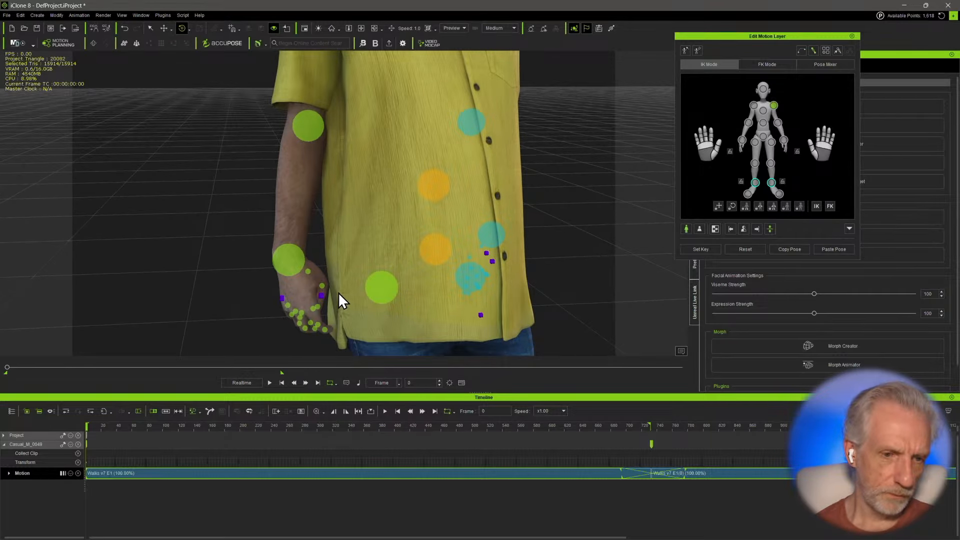
pyautogui.click(323, 286)
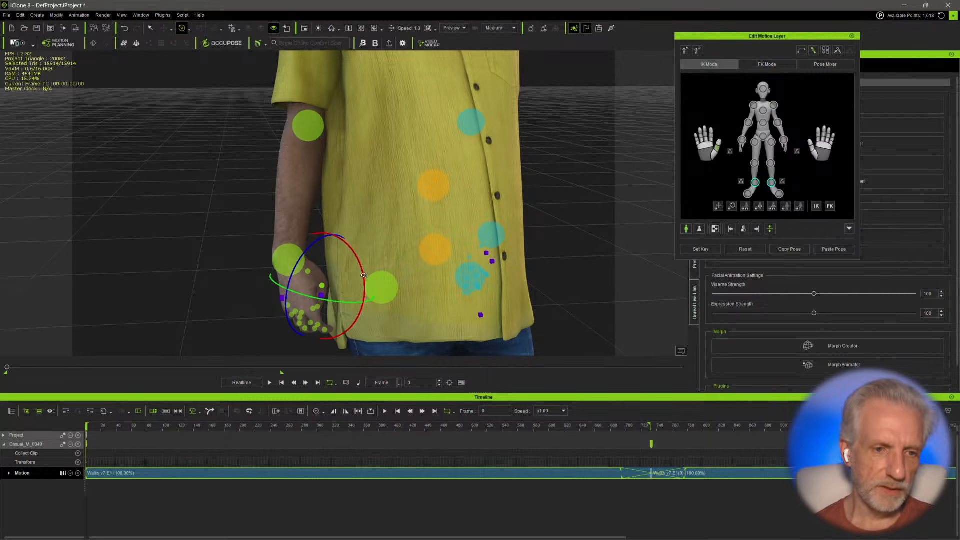
pyautogui.moveTo(363, 257); pyautogui.dragTo(363, 276)
# - Rotate the base joint of the left hand's thumb to adjust its pose at frame 0
pyautogui.moveTo(370, 265); pyautogui.dragTo(570, 235, button='right')
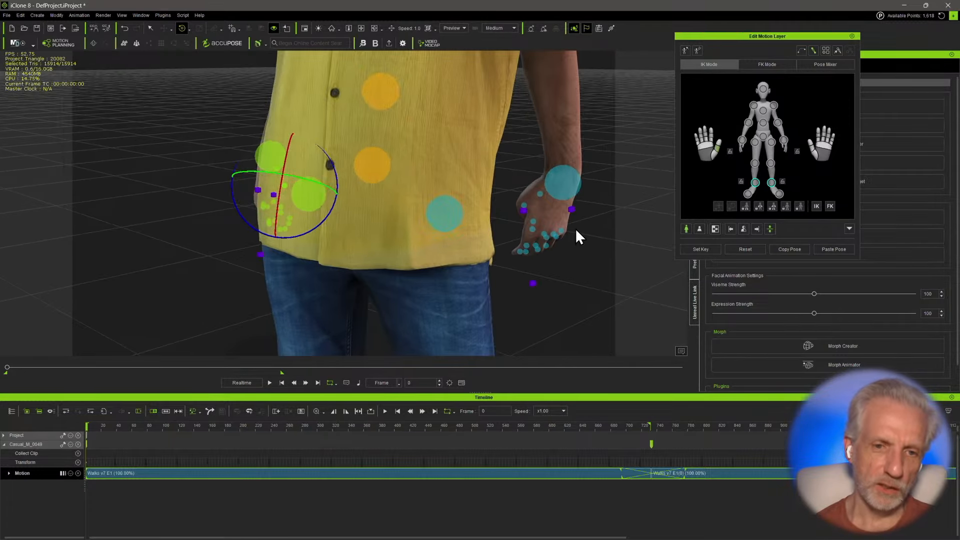
pyautogui.click(521, 201)
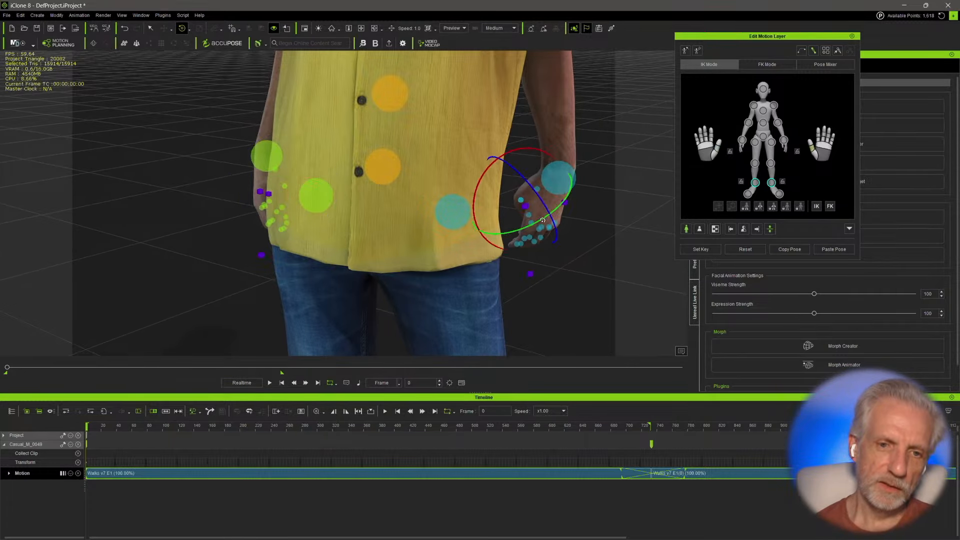
pyautogui.moveTo(485, 180); pyautogui.dragTo(503, 168)
# - Expand Casual_M_0049's Motion track and copy the Motion Layer key at frame 0
pyautogui.scroll(-4, 469, 250)
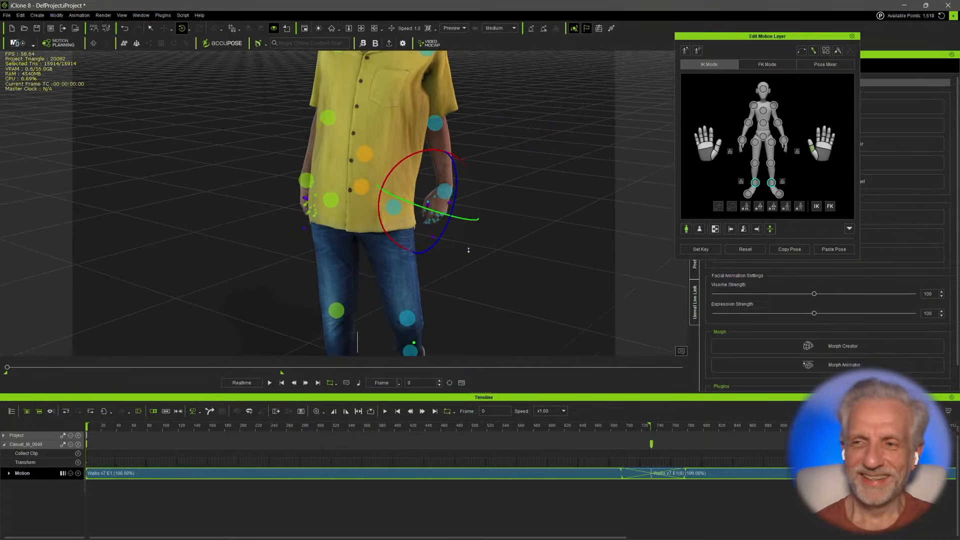
pyautogui.moveTo(469, 250); pyautogui.dragTo(319, 227, button='right')
pyautogui.scroll(-3, 319, 228)
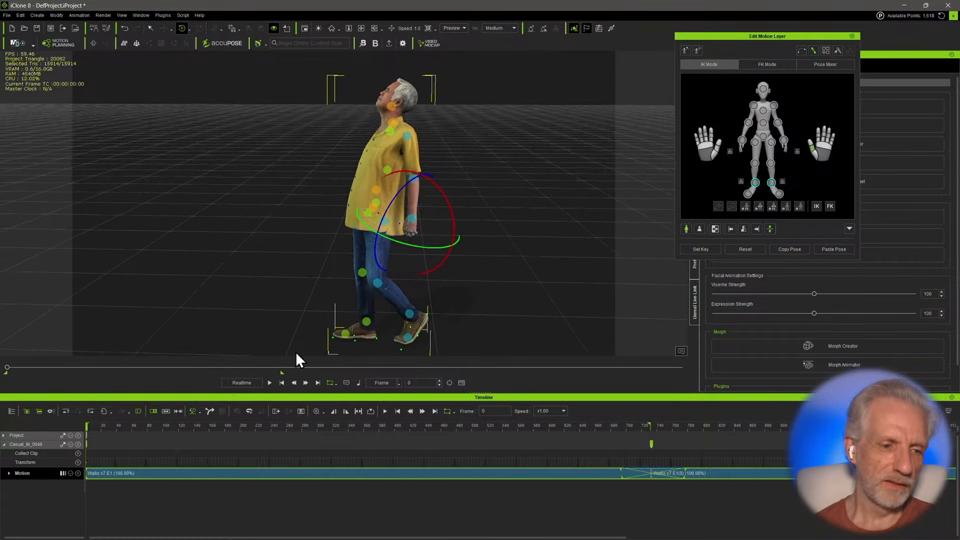
pyautogui.moveTo(88, 425); pyautogui.dragTo(283, 436)
pyautogui.scroll(-2, 283, 436)
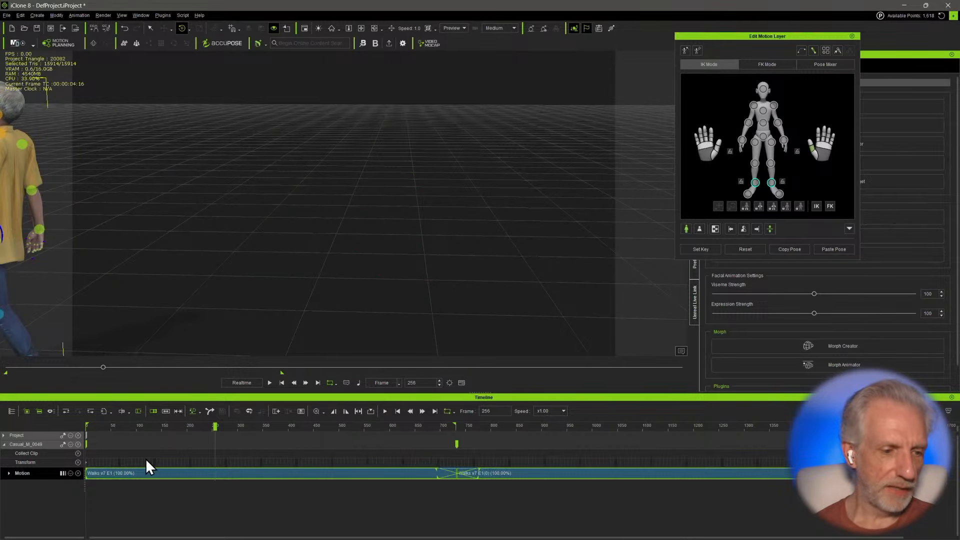
pyautogui.click(9, 473)
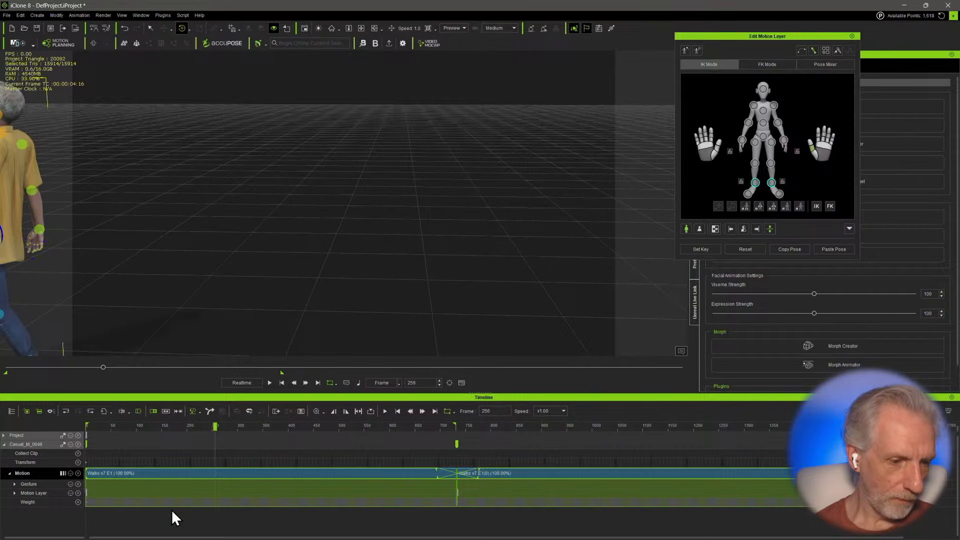
pyautogui.click(86, 494)
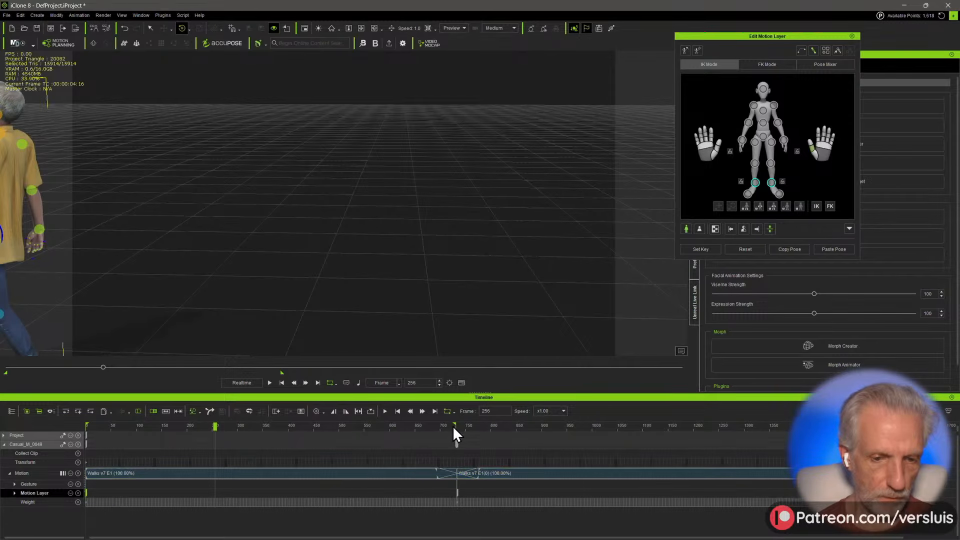
# - Paste the copied Motion Layer key at frame 774, near the end of the transition, and scrub past it to examine the pose
pyautogui.moveTo(454, 425); pyautogui.dragTo(479, 424)
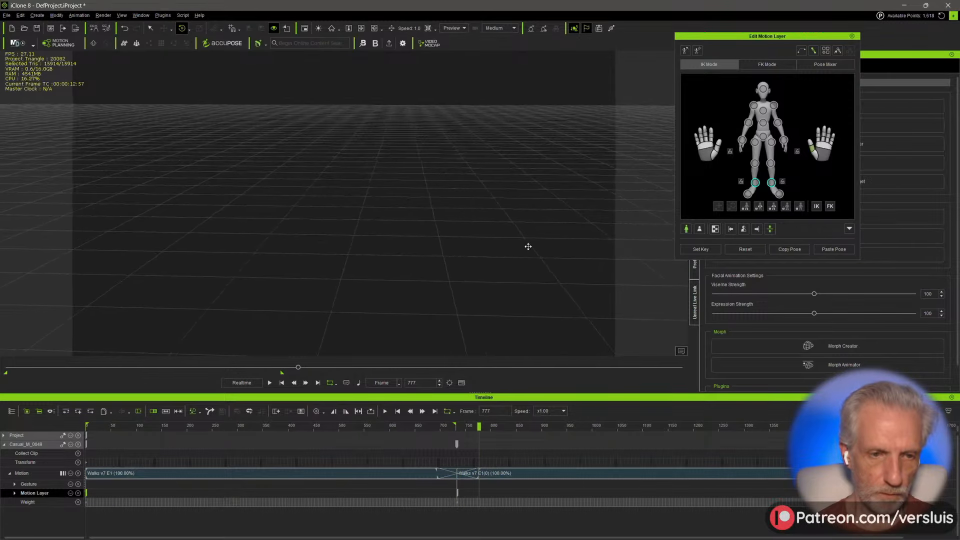
pyautogui.press('f')
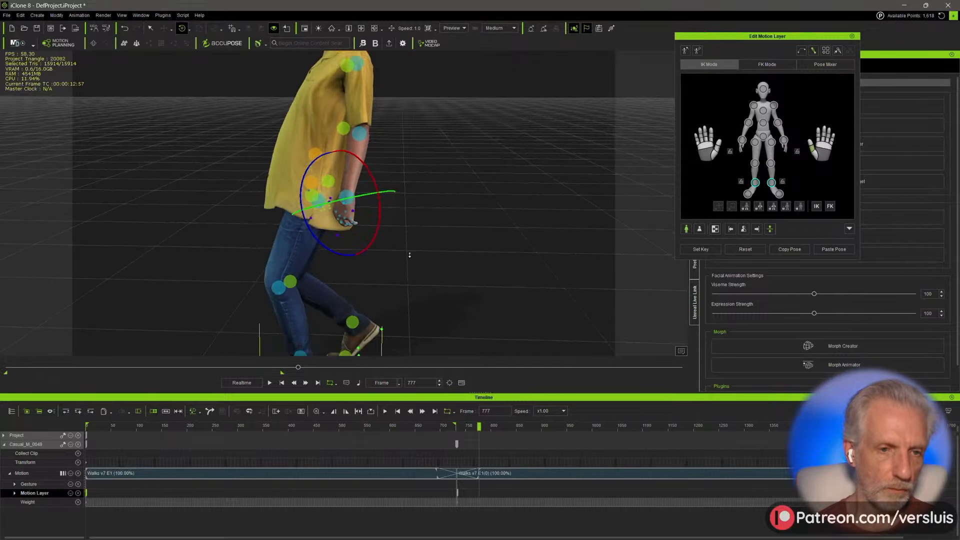
pyautogui.scroll(-3, 410, 255)
pyautogui.moveTo(409, 255); pyautogui.dragTo(429, 248, button='right')
pyautogui.scroll(3, 429, 249)
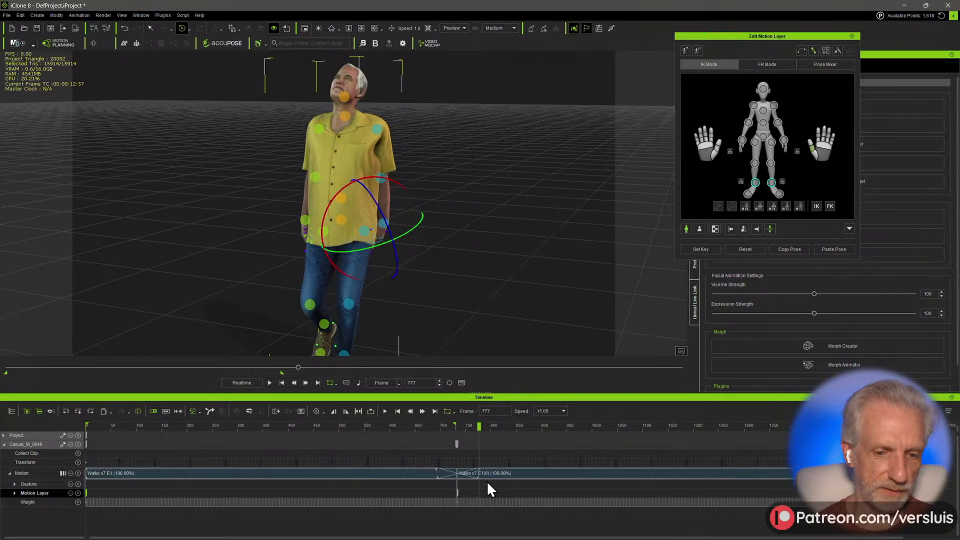
pyautogui.moveTo(478, 427); pyautogui.dragTo(477, 427)
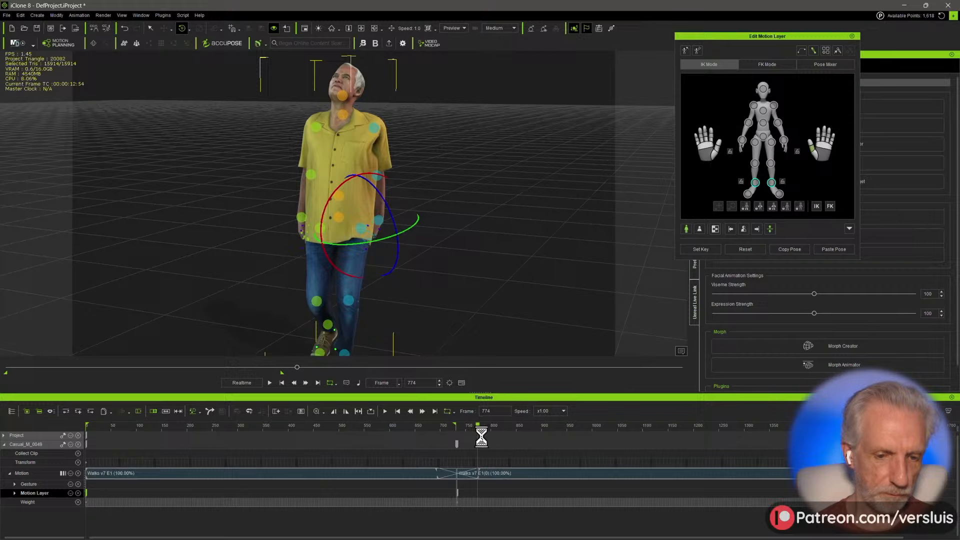
pyautogui.moveTo(479, 426)
pyautogui.mouseDown()
pyautogui.moveTo(454, 426)
pyautogui.moveTo(493, 426)
pyautogui.mouseUp()
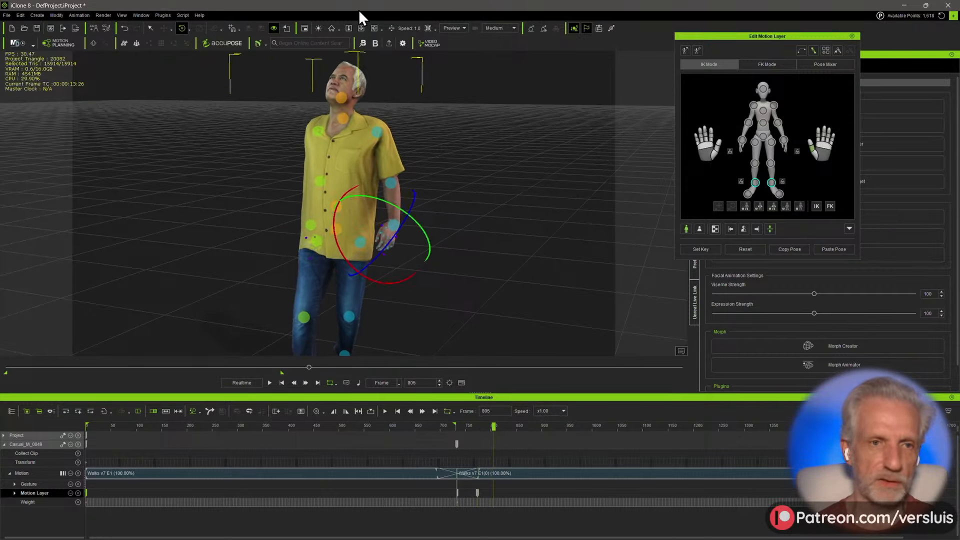
pyautogui.click(141, 15)
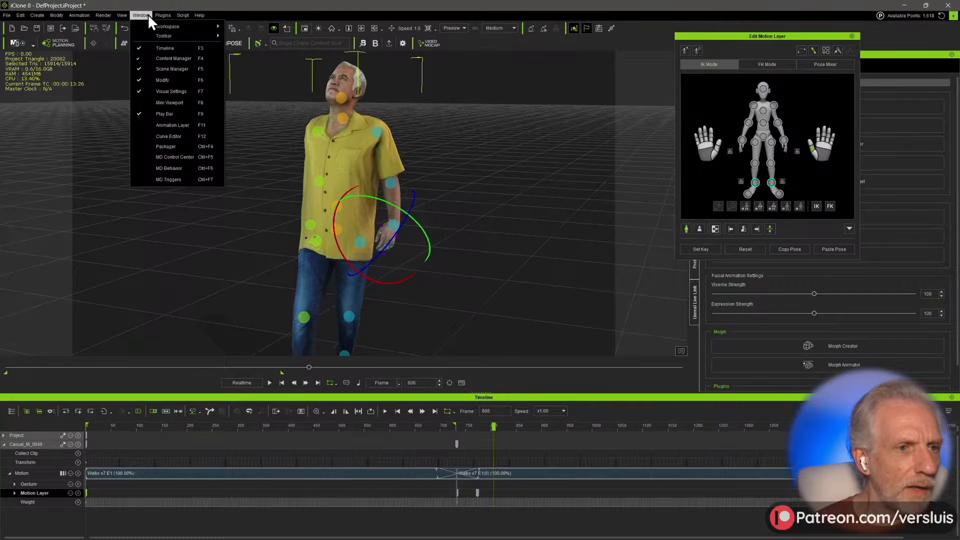
pyautogui.moveTo(170, 14)
pyautogui.click(233, 1)
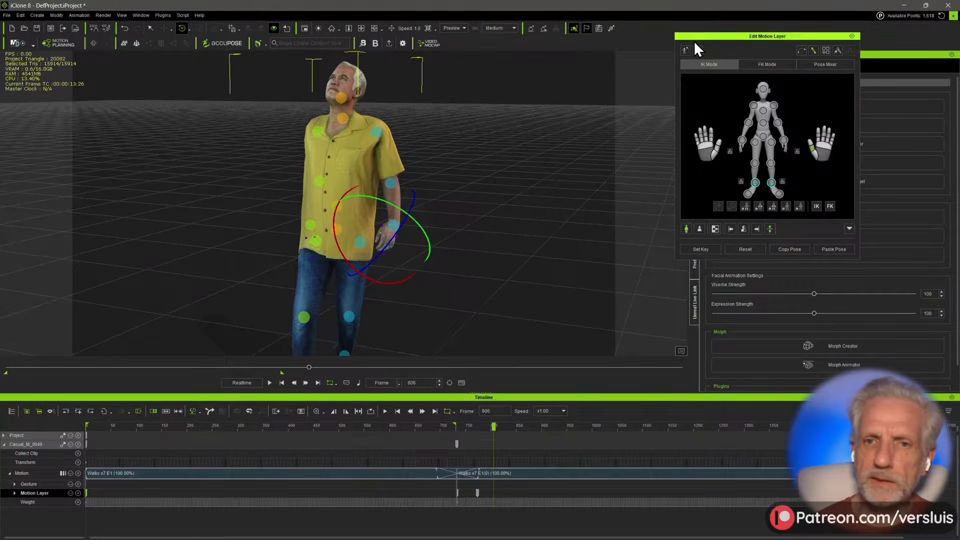
# - Show the animation layer list for the walk clip and keep the motion layer editor clear of the character
pyautogui.moveTo(793, 36); pyautogui.dragTo(575, 36)
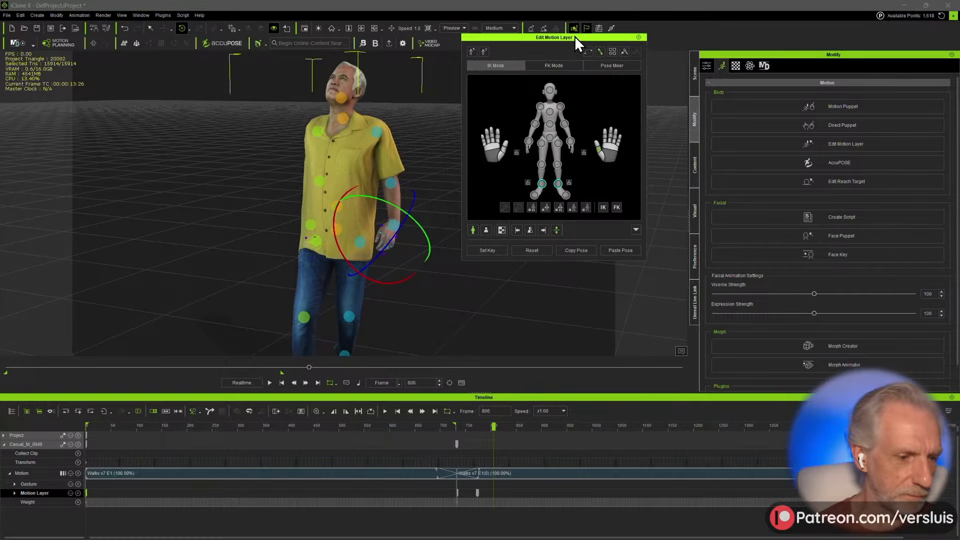
pyautogui.click(85, 15)
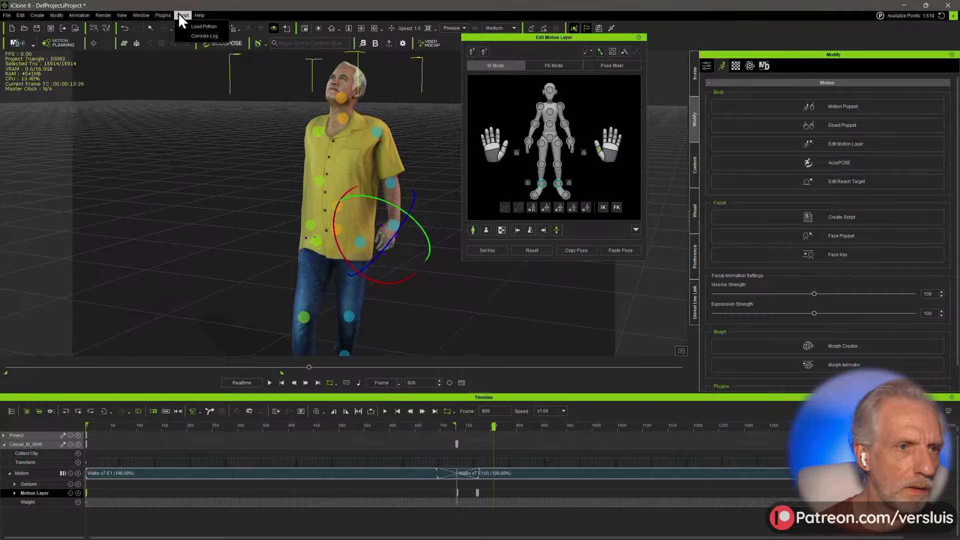
pyautogui.moveTo(139, 15)
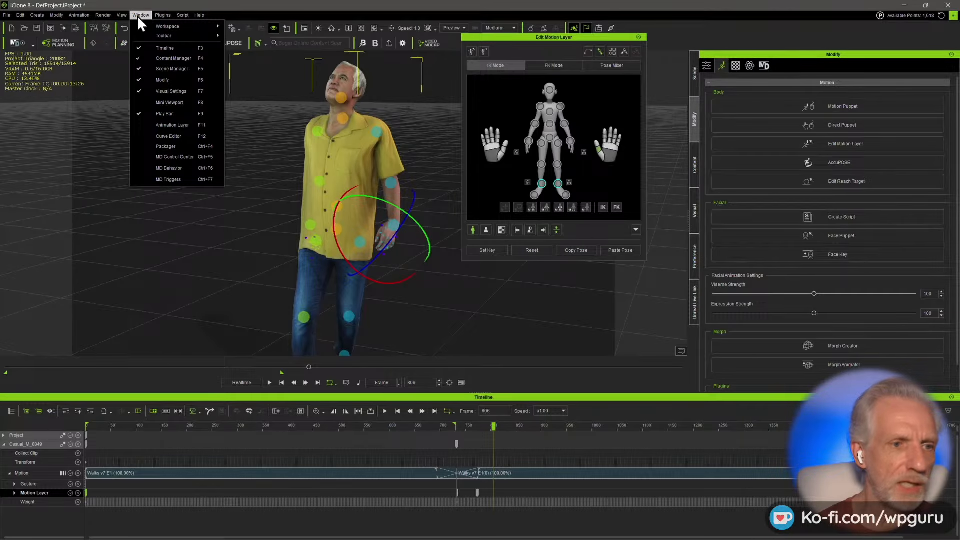
pyautogui.click(179, 126)
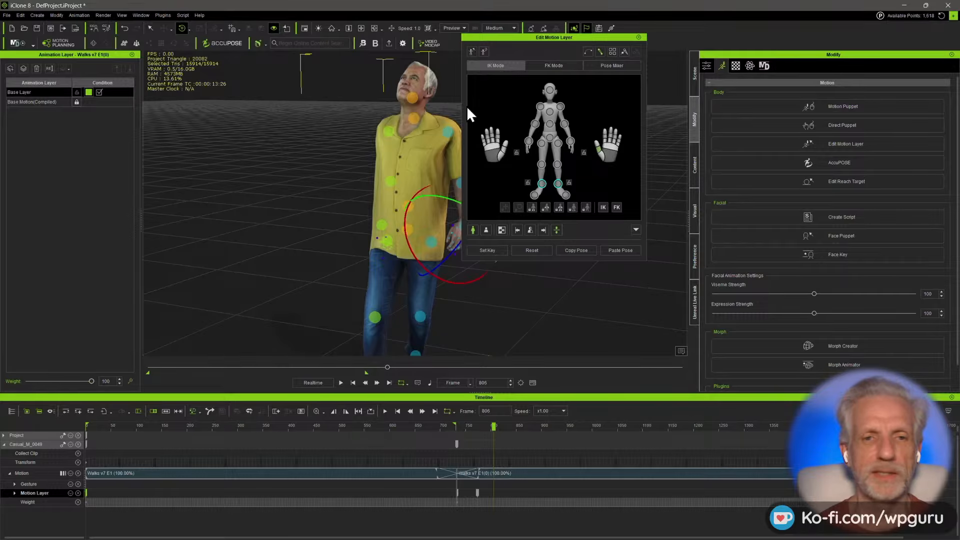
pyautogui.moveTo(565, 41); pyautogui.dragTo(761, 23)
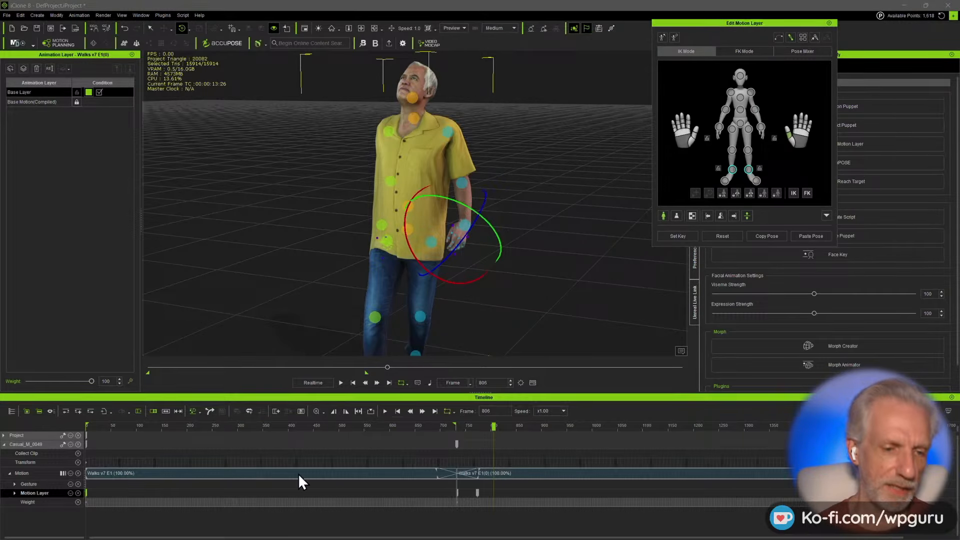
# - Go to frame 42 in the first Walks v7 E1 clip and add an animation layer named Head Movement
pyautogui.moveTo(207, 427); pyautogui.dragTo(107, 430)
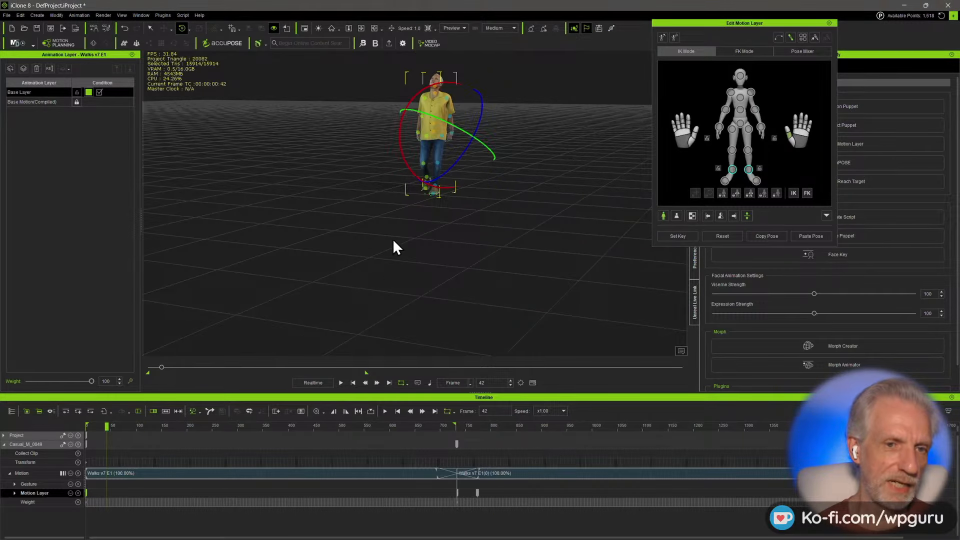
pyautogui.scroll(3, 394, 231)
pyautogui.moveTo(396, 200); pyautogui.dragTo(432, 275, button='middle')
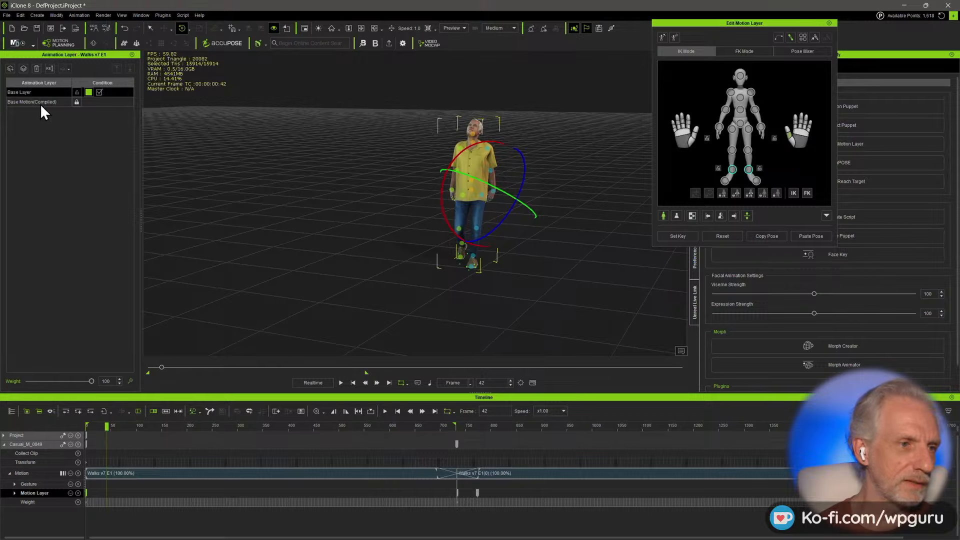
pyautogui.click(10, 68)
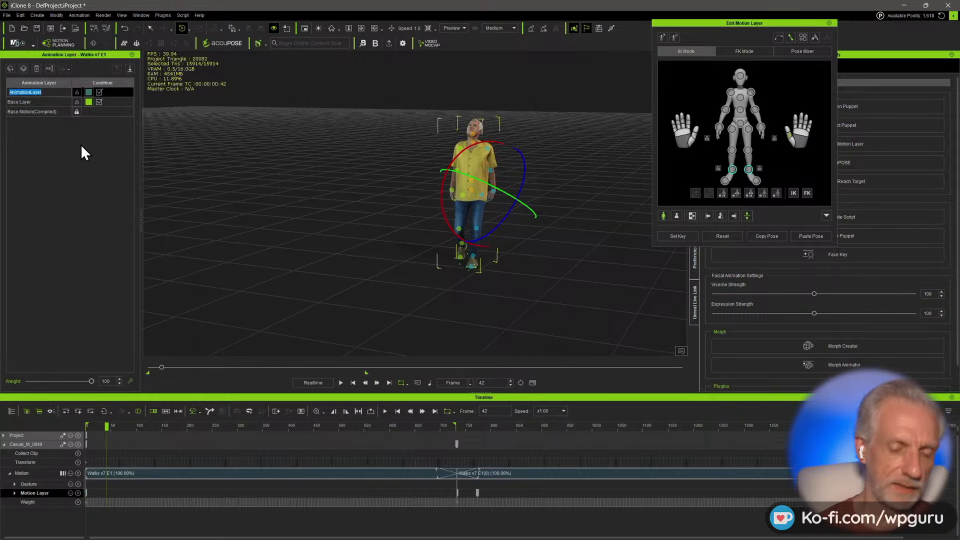
pyautogui.write('Head Mo')
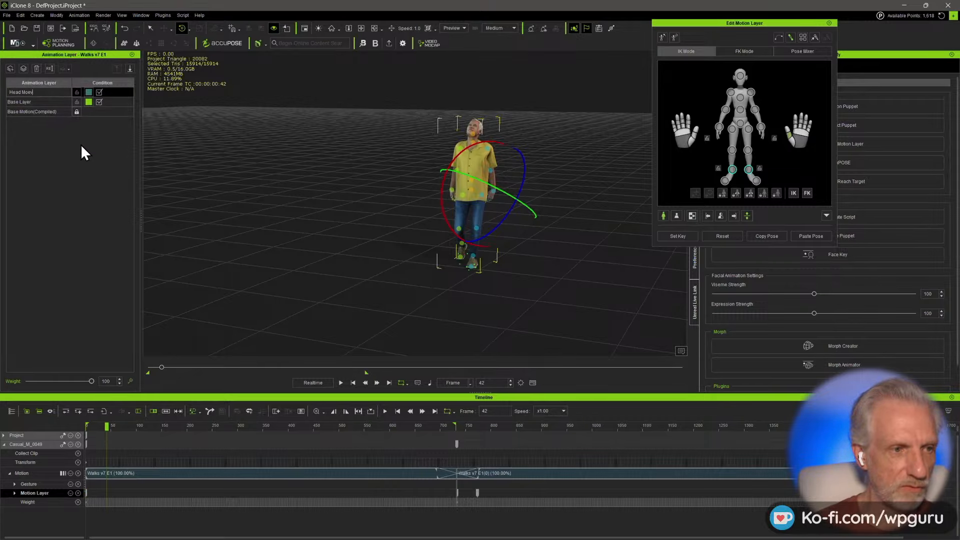
pyautogui.write('vement')
pyautogui.press('Return')
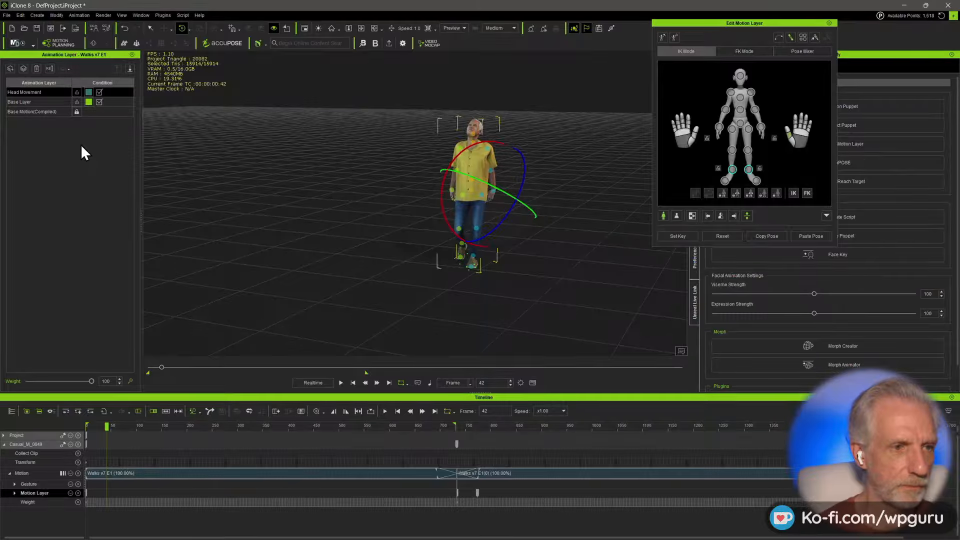
# - Move the playhead to frame 16 with the Head Movement layer active and frame the character for posing
pyautogui.scroll(5, 306, 159)
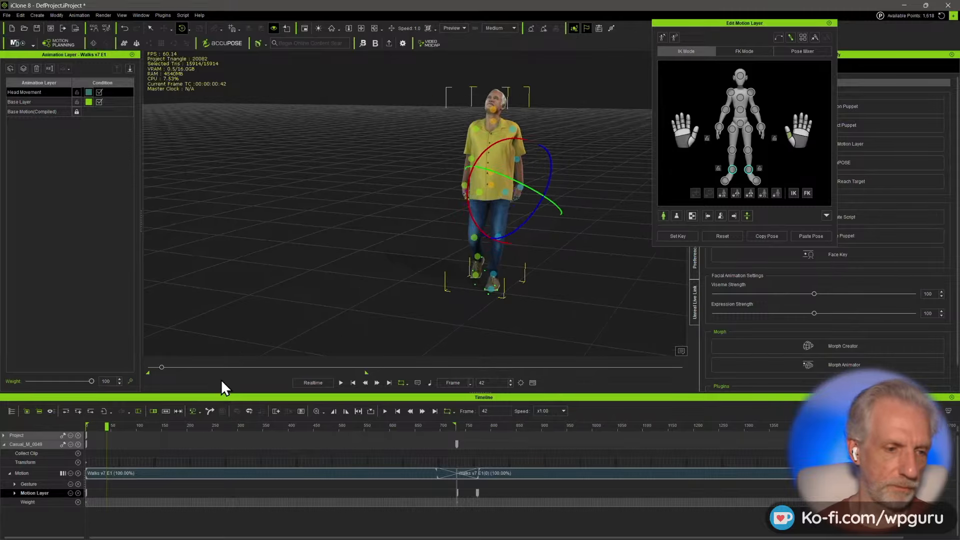
pyautogui.moveTo(109, 428); pyautogui.dragTo(95, 428)
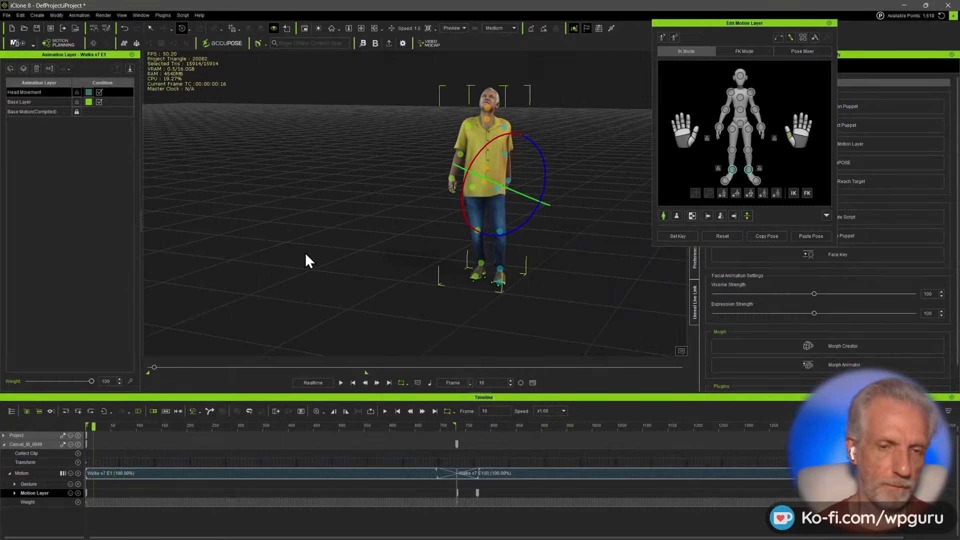
pyautogui.moveTo(518, 154); pyautogui.dragTo(515, 200, button='right')
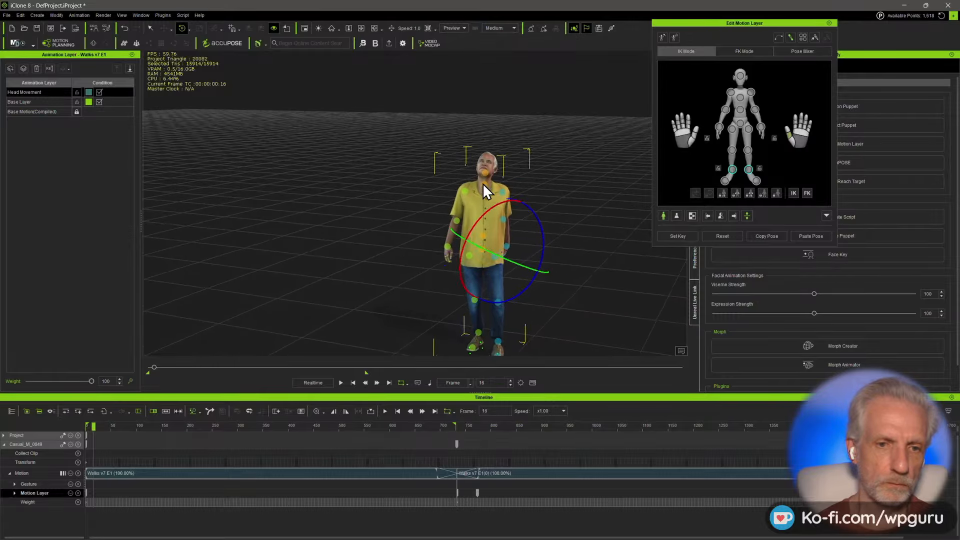
pyautogui.click(483, 184)
pyautogui.moveTo(466, 214); pyautogui.dragTo(461, 213, button='middle')
pyautogui.moveTo(409, 208); pyautogui.dragTo(355, 223, button='right')
pyautogui.scroll(5, 354, 233)
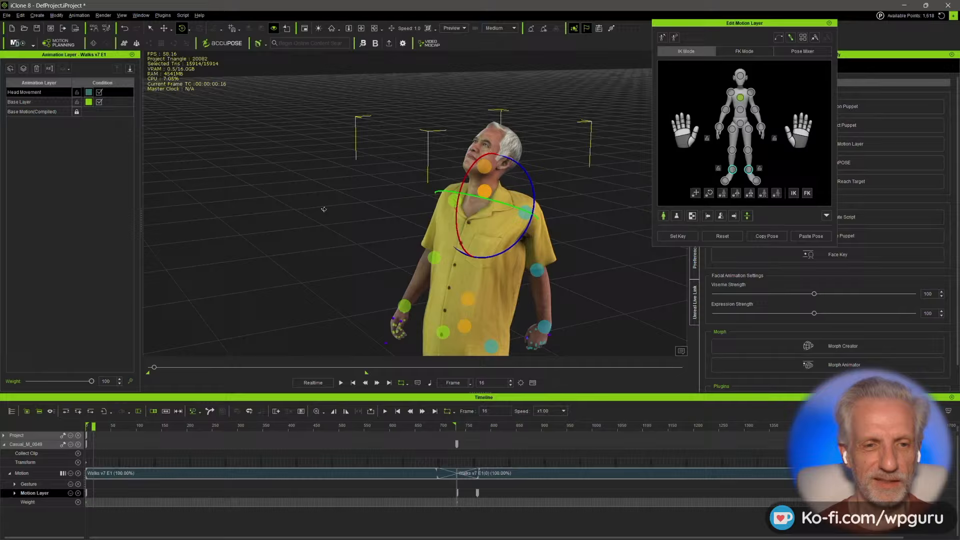
pyautogui.moveTo(324, 209); pyautogui.dragTo(347, 211, button='right')
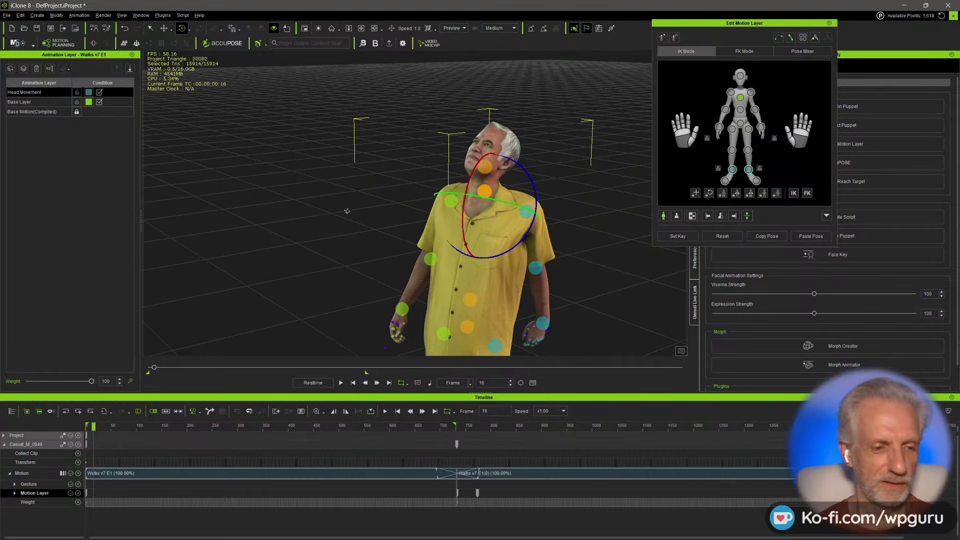
pyautogui.moveTo(503, 201); pyautogui.dragTo(497, 201)
pyautogui.hotkey('ctrl', 'z')
# - Select the head control and turn the head sideways at frame 16 on the Head Movement layer
pyautogui.click(740, 76)
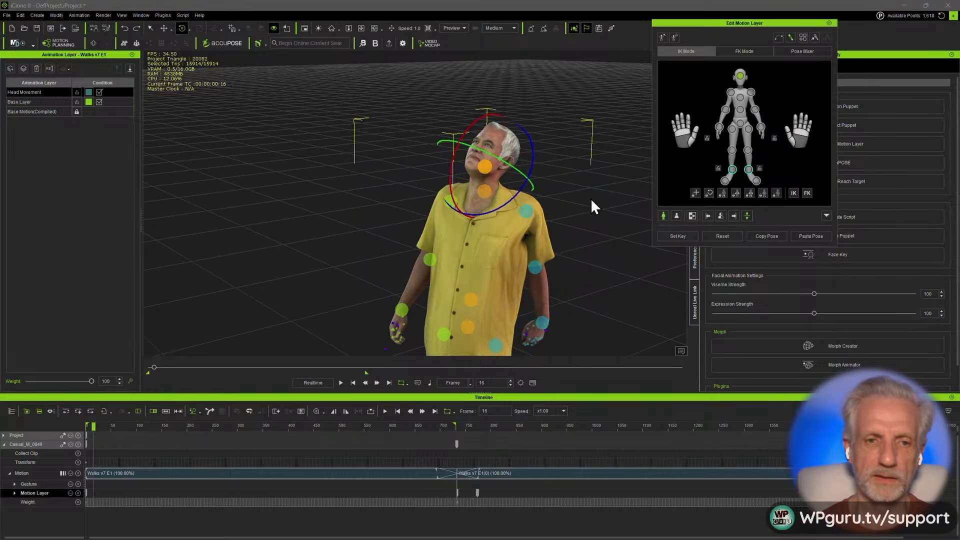
pyautogui.moveTo(520, 173); pyautogui.dragTo(514, 173)
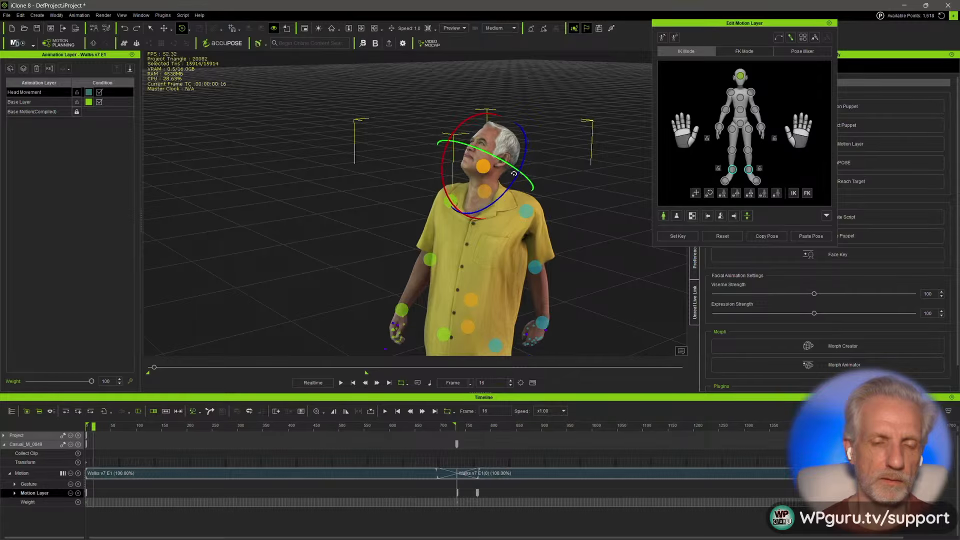
pyautogui.moveTo(258, 223); pyautogui.dragTo(252, 216, button='right')
pyautogui.moveTo(252, 216); pyautogui.dragTo(257, 215, button='middle')
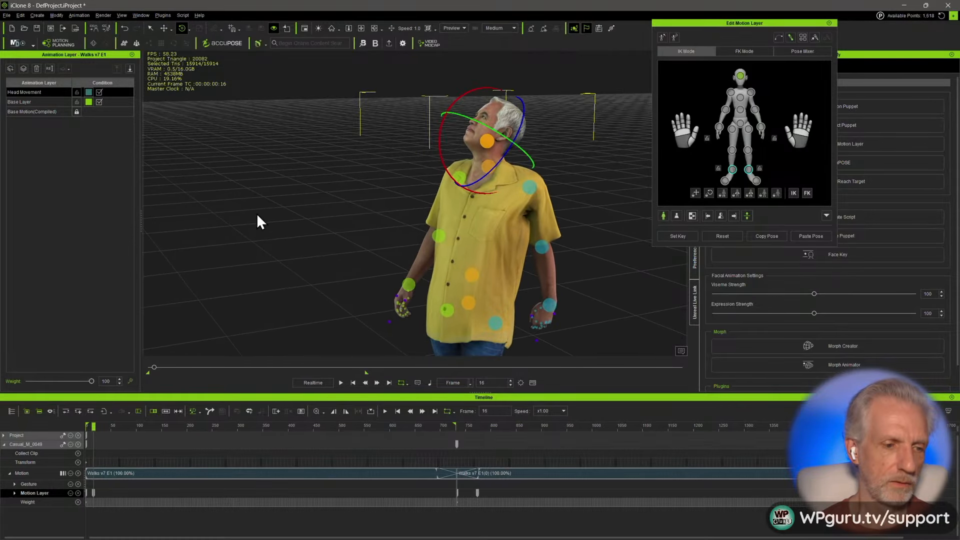
# - Set a key holding the turned head at frame 232, and switch keying from full body to body part
pyautogui.moveTo(94, 426); pyautogui.dragTo(185, 426)
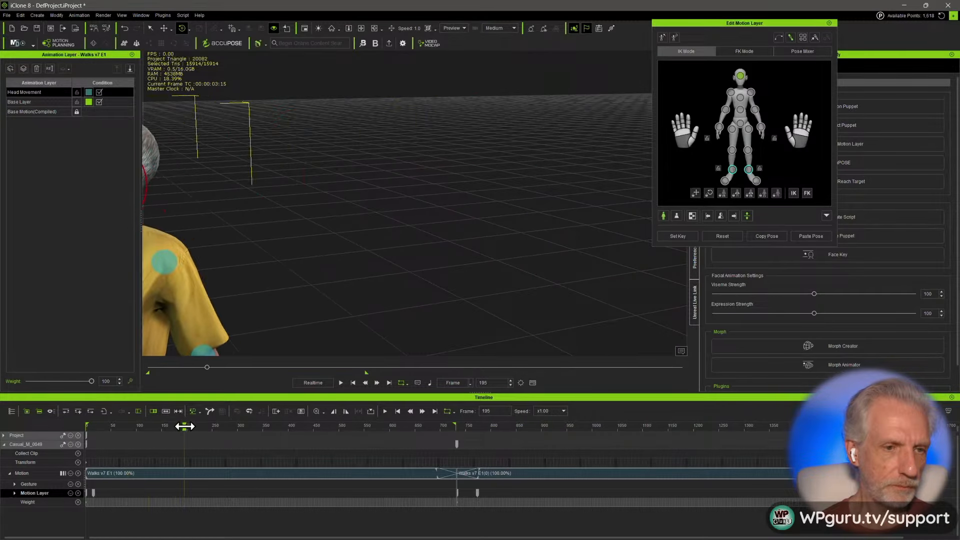
pyautogui.moveTo(336, 283); pyautogui.dragTo(569, 226, button='middle')
pyautogui.scroll(-5, 560, 237)
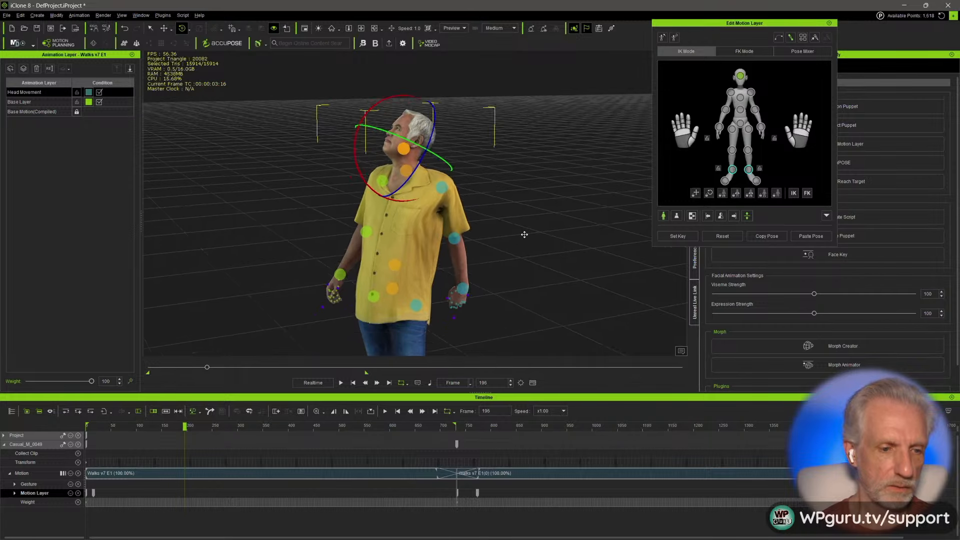
pyautogui.moveTo(186, 426)
pyautogui.mouseDown()
pyautogui.moveTo(240, 427)
pyautogui.moveTo(203, 433)
pyautogui.mouseUp()
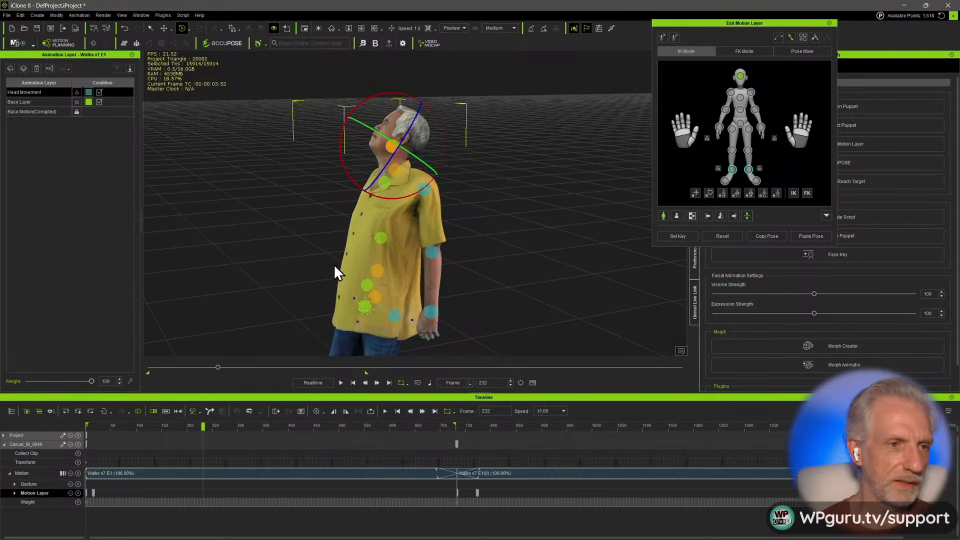
pyautogui.scroll(-2, 334, 264)
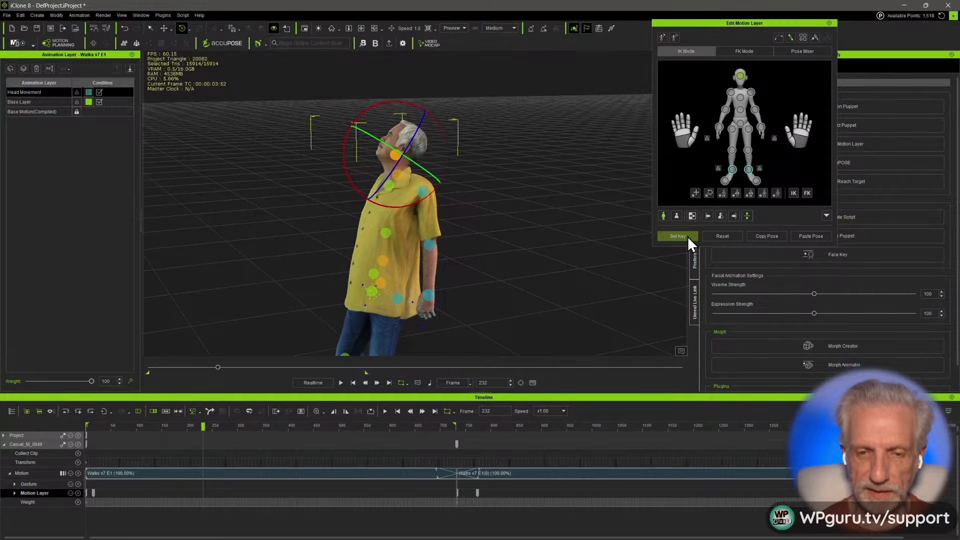
pyautogui.click(676, 216)
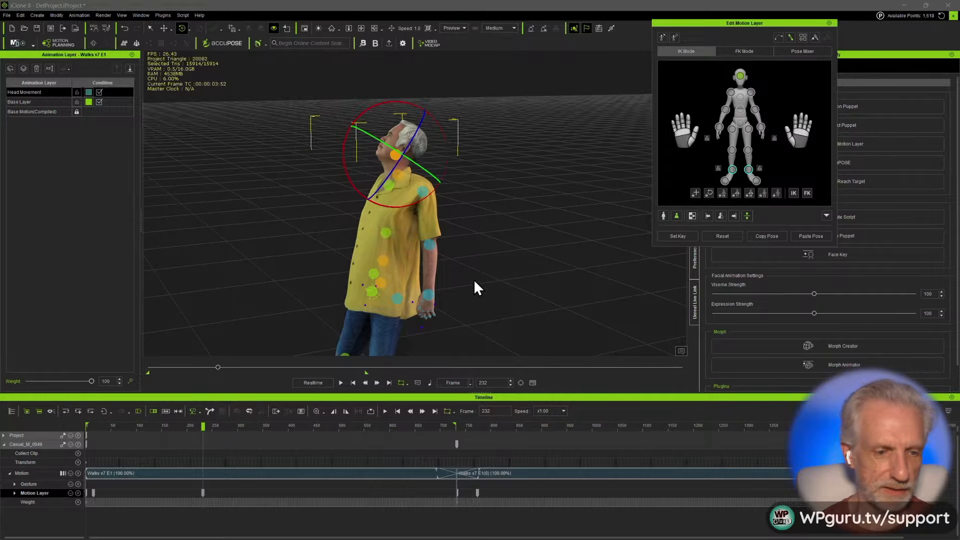
# - Turn the character's head toward the opposite side at frame 300 on the Head Movement layer
pyautogui.moveTo(474, 281); pyautogui.dragTo(307, 370, button='right')
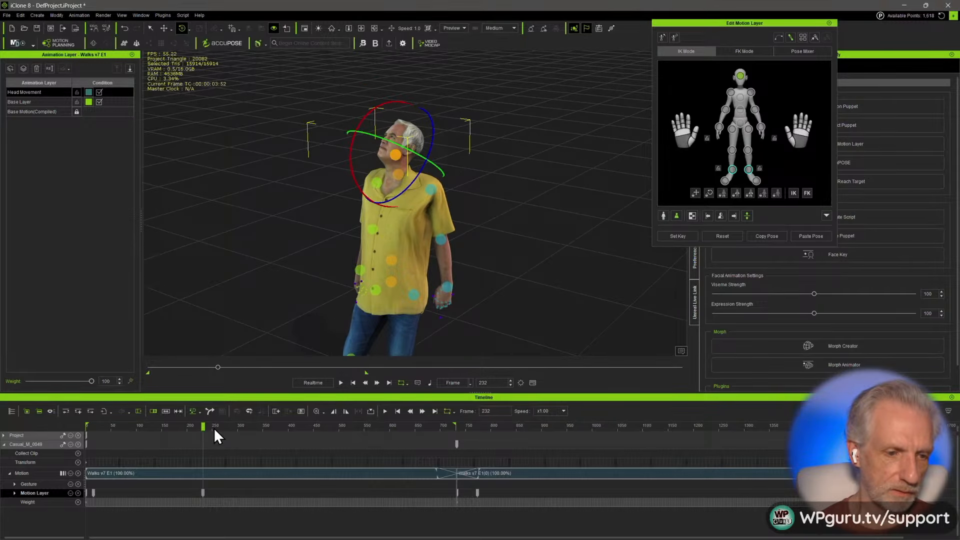
pyautogui.moveTo(214, 426); pyautogui.dragTo(238, 425)
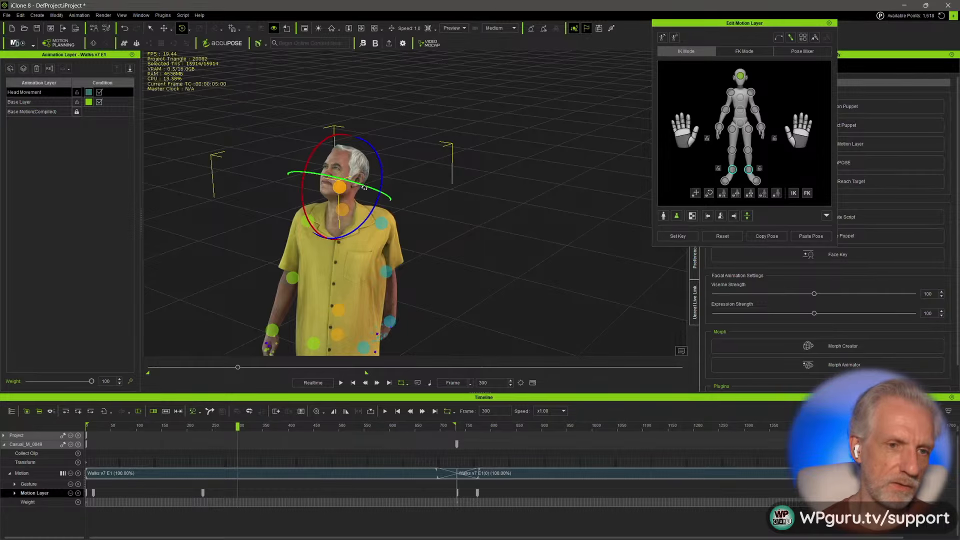
pyautogui.moveTo(364, 187)
pyautogui.mouseDown()
pyautogui.moveTo(384, 190)
pyautogui.moveTo(369, 171)
pyautogui.mouseUp()
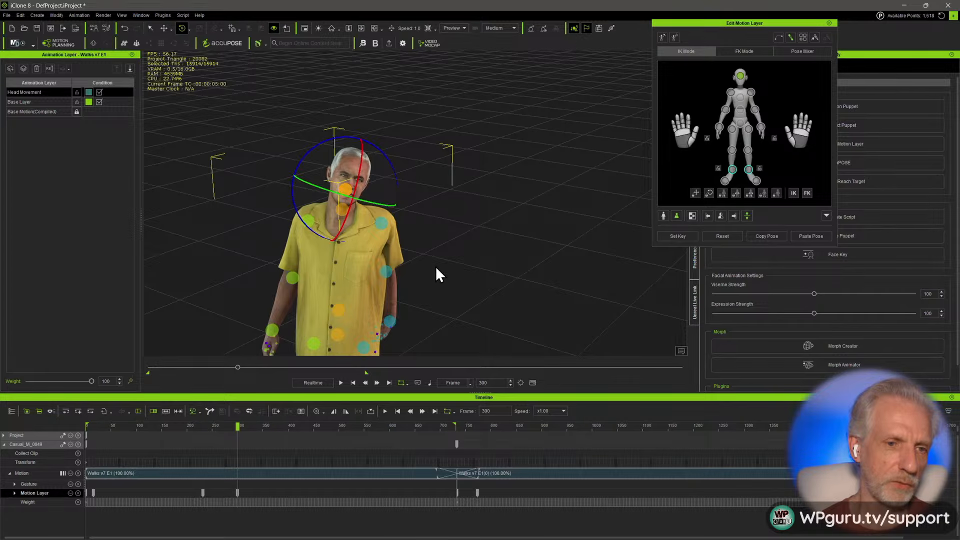
# - Set a key holding the current head pose at frame 615 on the Head Movement layer
pyautogui.moveTo(436, 266); pyautogui.dragTo(392, 195, button='middle')
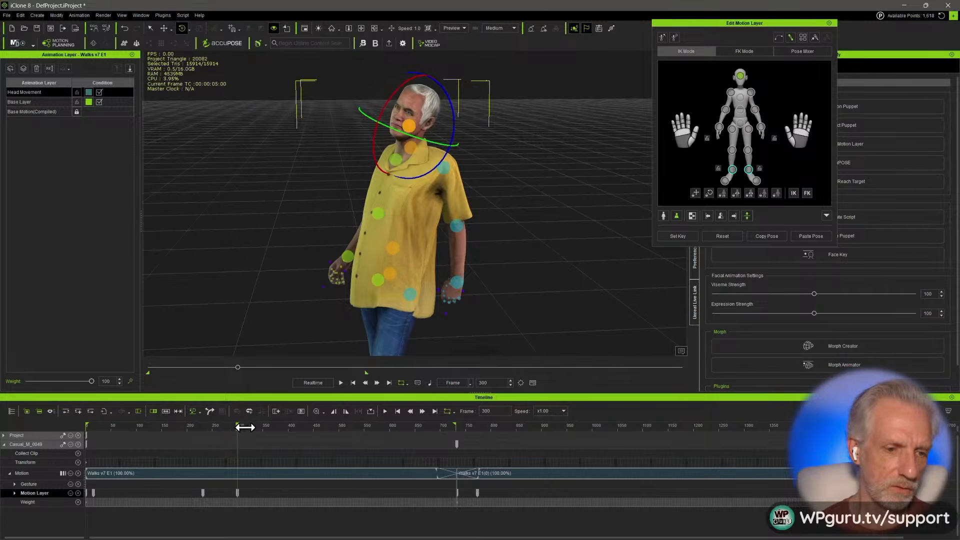
pyautogui.moveTo(244, 427); pyautogui.dragTo(350, 427)
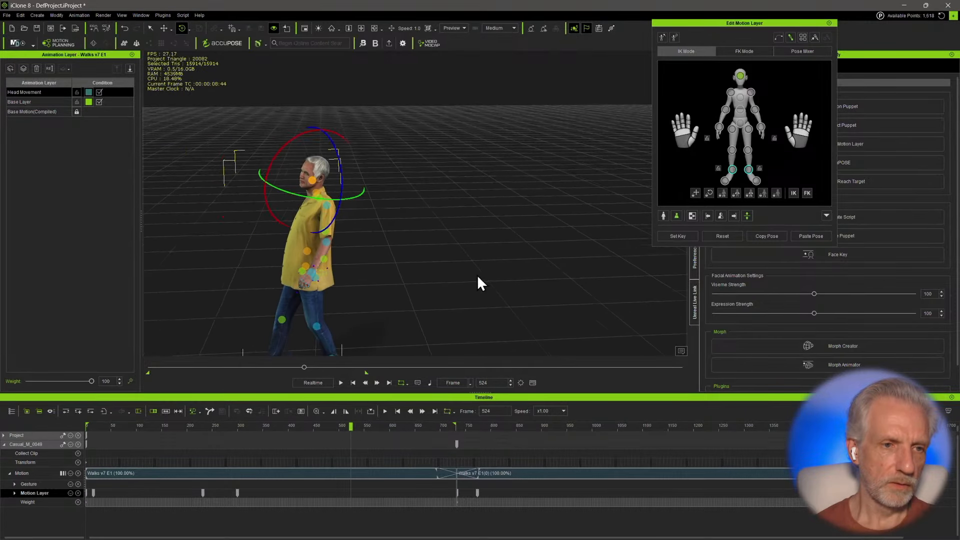
pyautogui.moveTo(438, 266); pyautogui.dragTo(567, 234, button='middle')
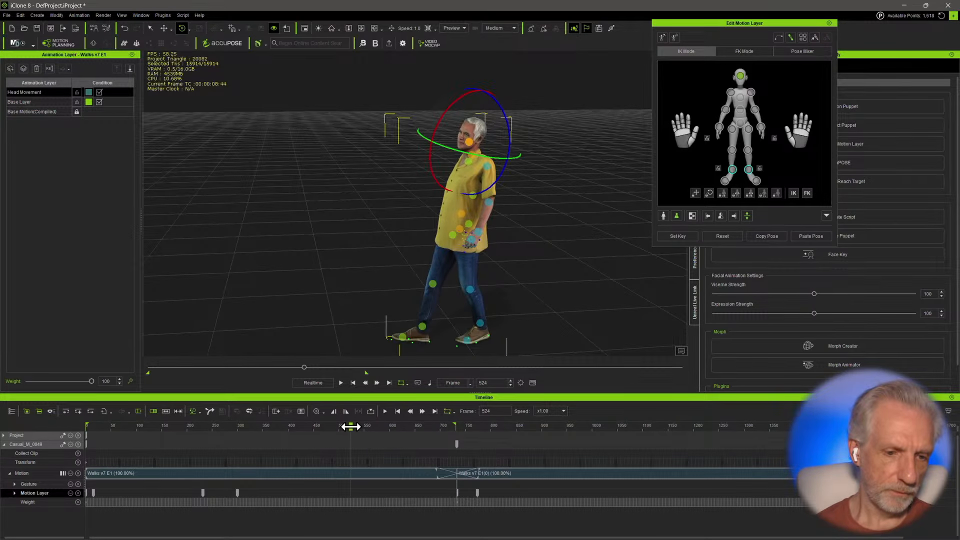
pyautogui.moveTo(351, 426); pyautogui.dragTo(396, 426)
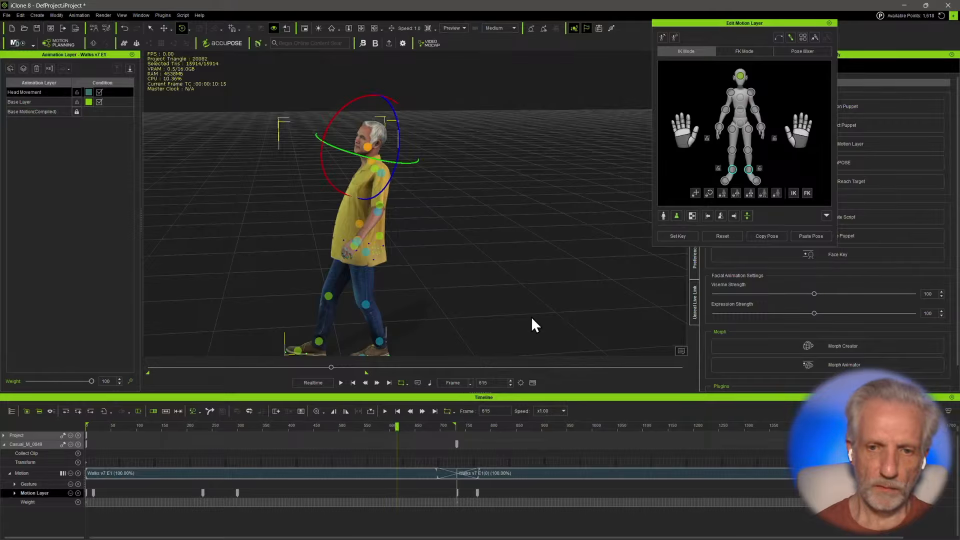
pyautogui.click(678, 236)
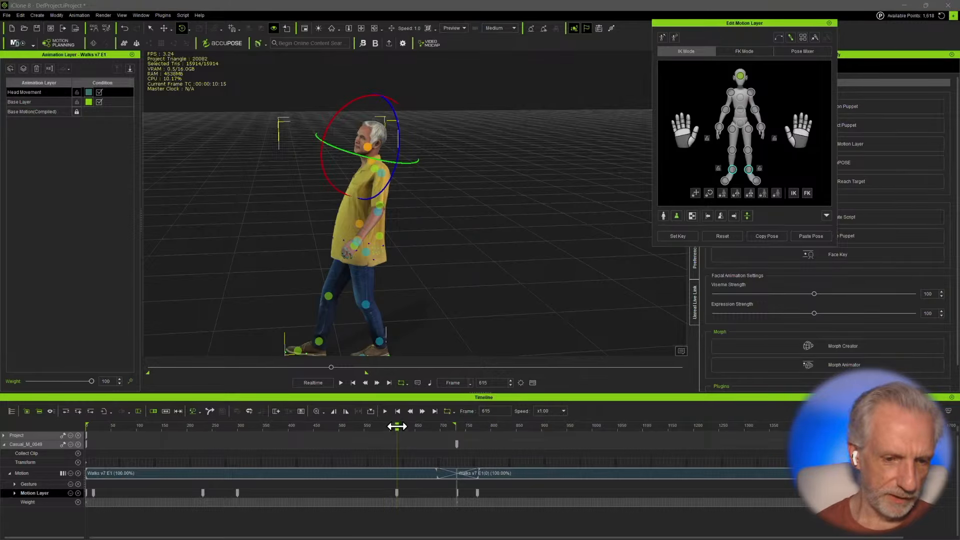
# - Copy the Motion Layer key from frame 16 to frame 681, and play the animation from frame 54 to review the head movement
pyautogui.moveTo(397, 426); pyautogui.dragTo(430, 427)
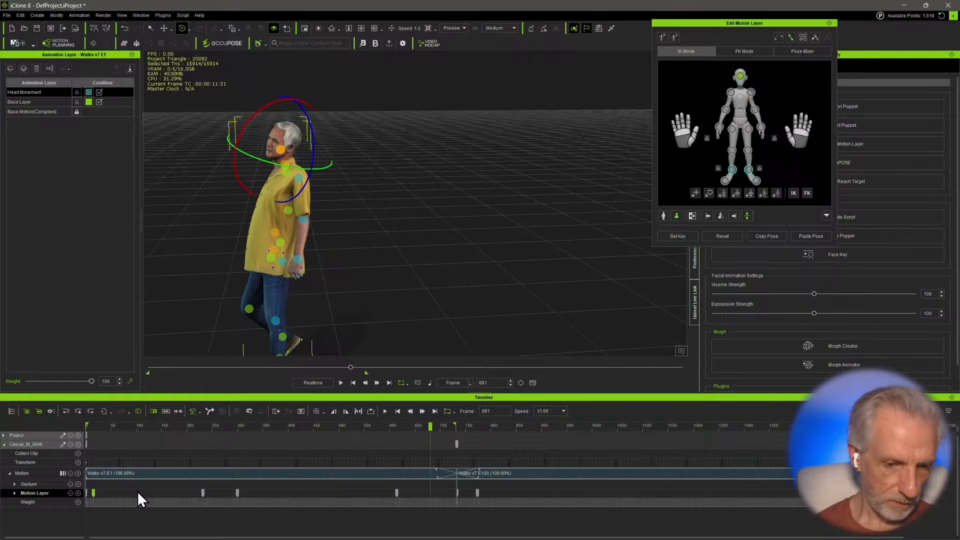
pyautogui.hotkey('ctrl', 'v')
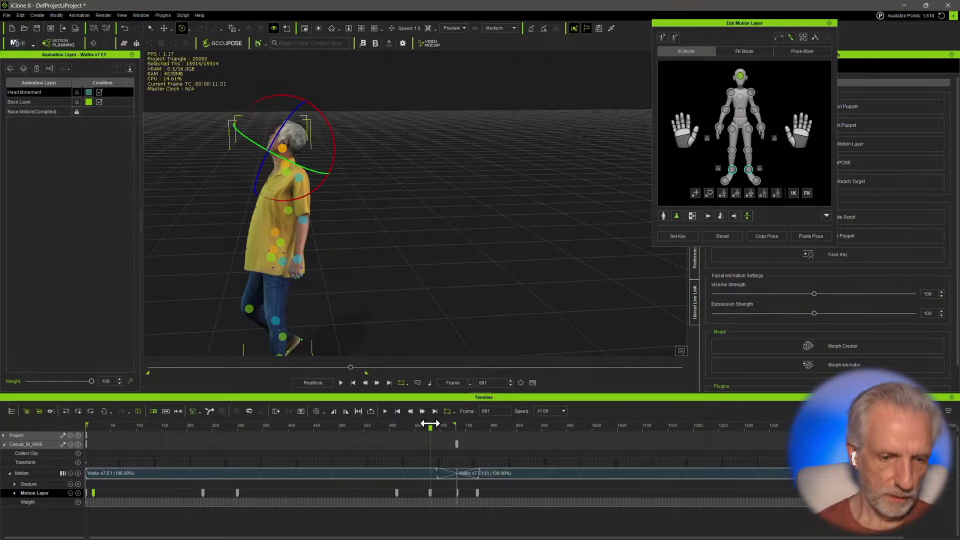
pyautogui.moveTo(430, 423); pyautogui.dragTo(113, 456)
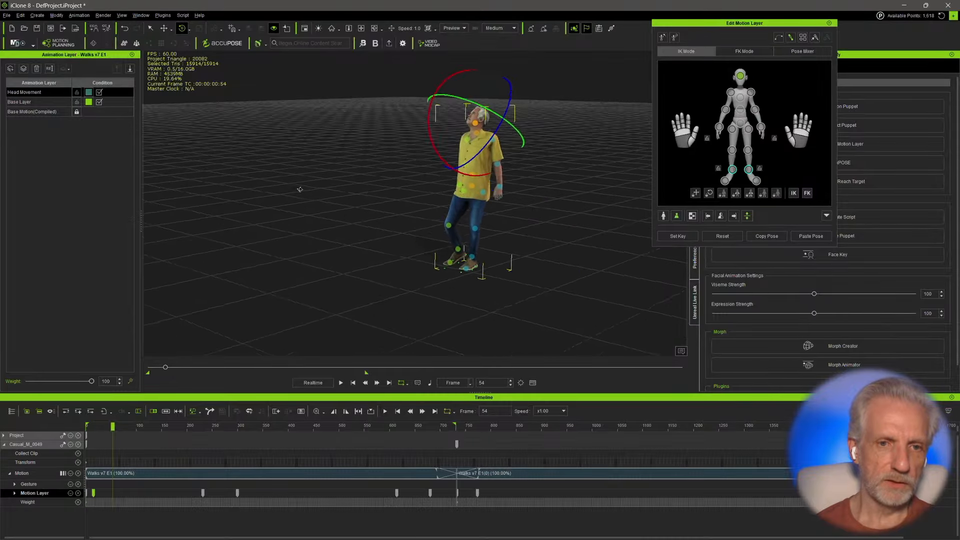
pyautogui.press('space')
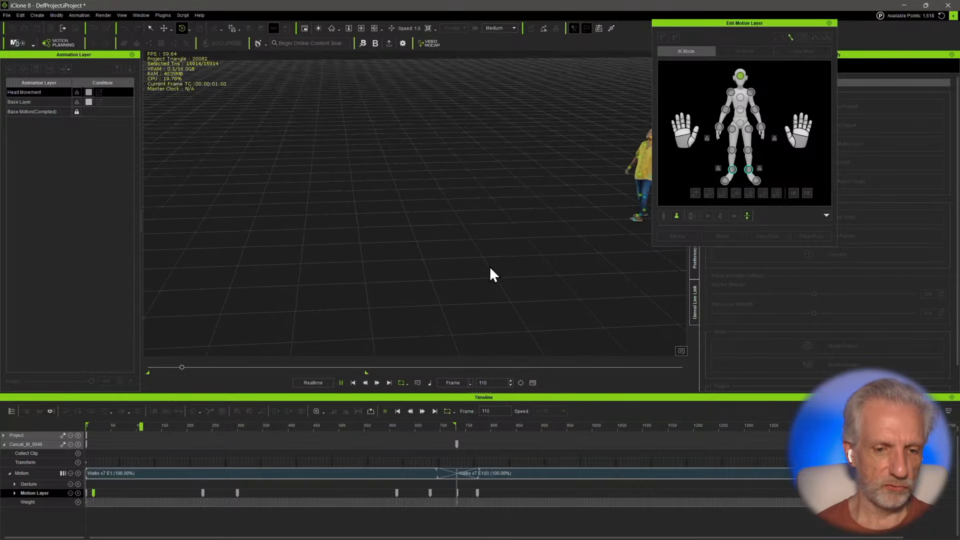
# - Stop playback and align the second Walks v7 clip to the preceding clip by the left foot
pyautogui.press('space')
pyautogui.rightClick(518, 470)
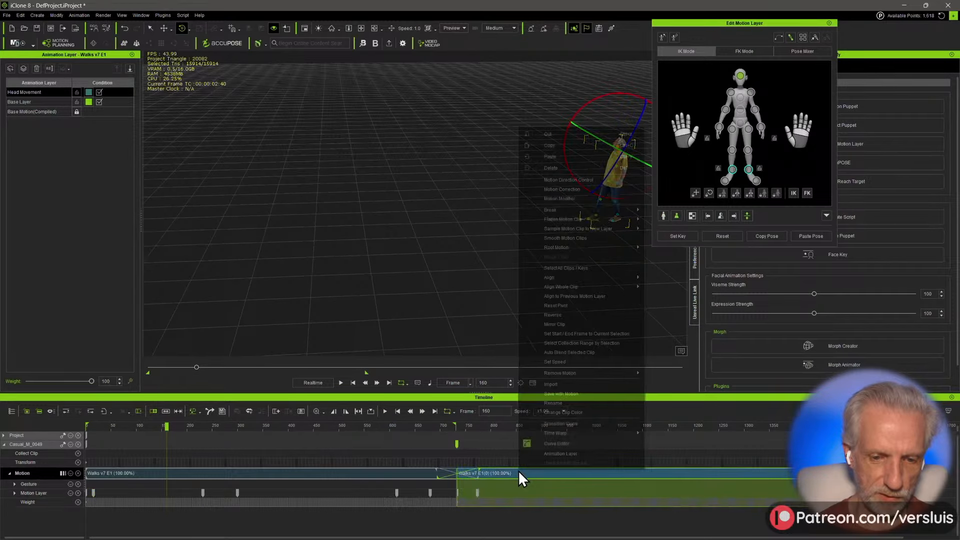
pyautogui.moveTo(590, 277)
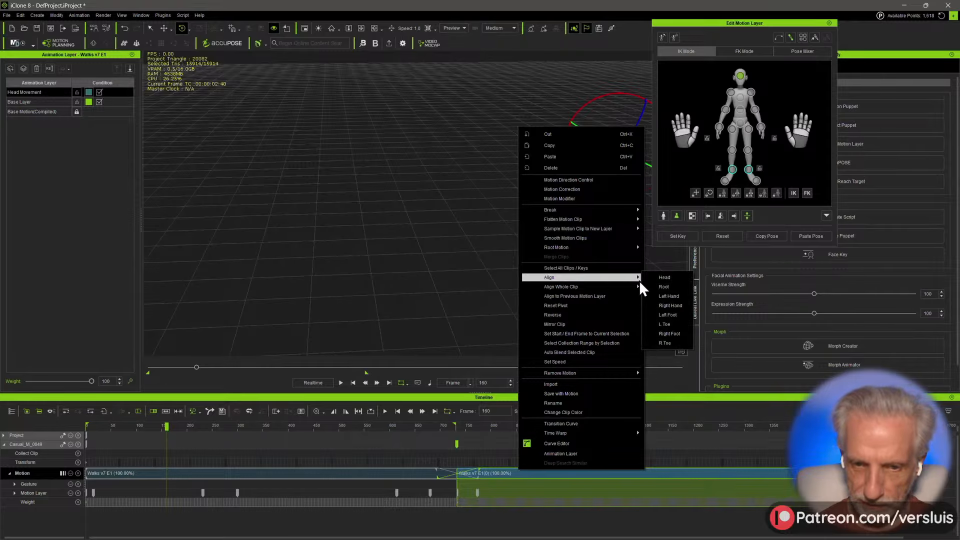
pyautogui.click(686, 314)
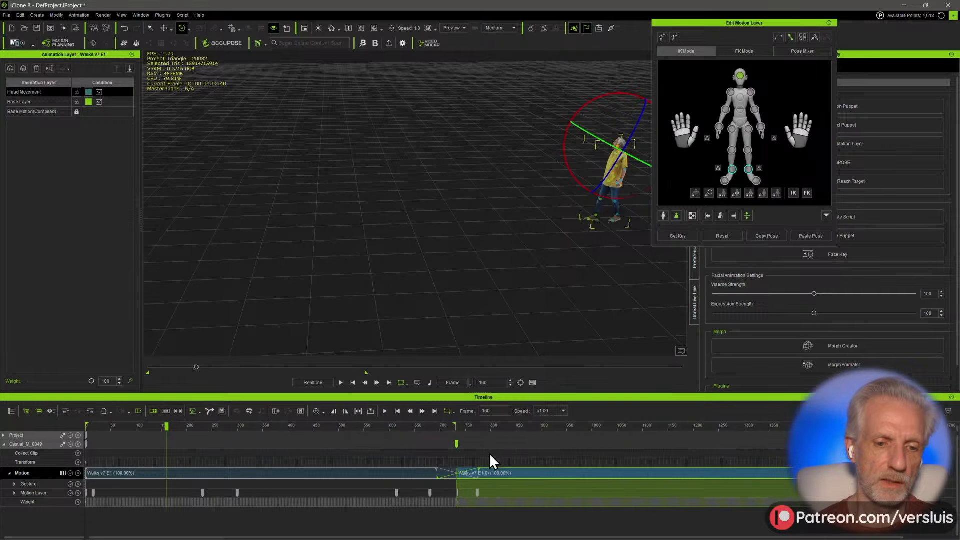
# - Extend the playback range to about frame 1405 and select the character's walk clips
pyautogui.moveTo(457, 445)
pyautogui.mouseDown()
pyautogui.moveTo(436, 442)
pyautogui.moveTo(586, 426)
pyautogui.mouseUp()
pyautogui.hotkey('ctrl', 'z')
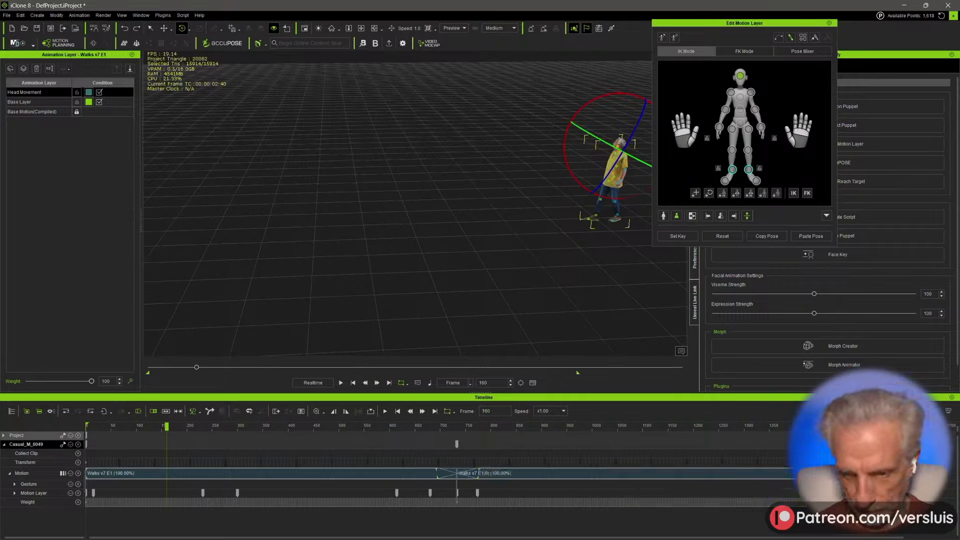
pyautogui.click(480, 473)
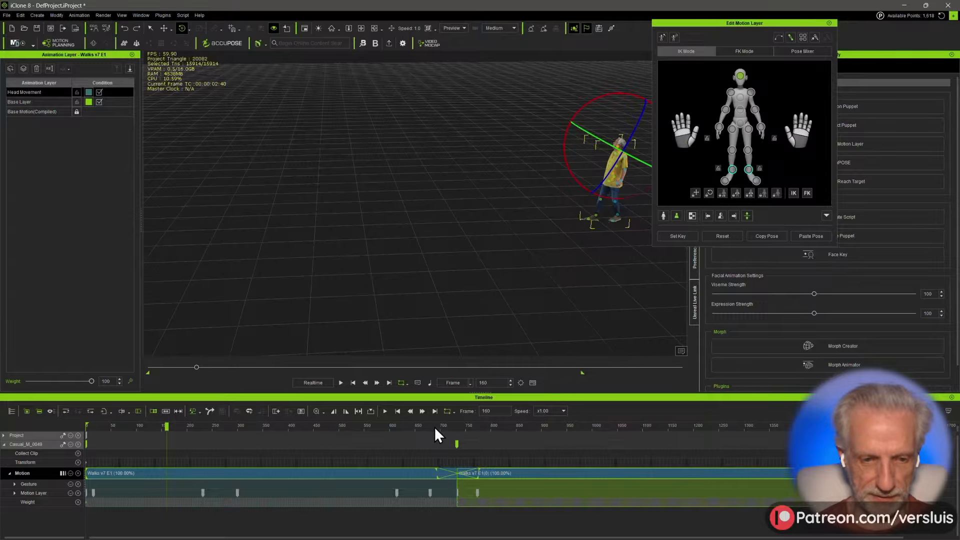
# - Set a key holding the current head pose at frame 874 on the second clip's Base Layer
pyautogui.moveTo(435, 428); pyautogui.dragTo(530, 430)
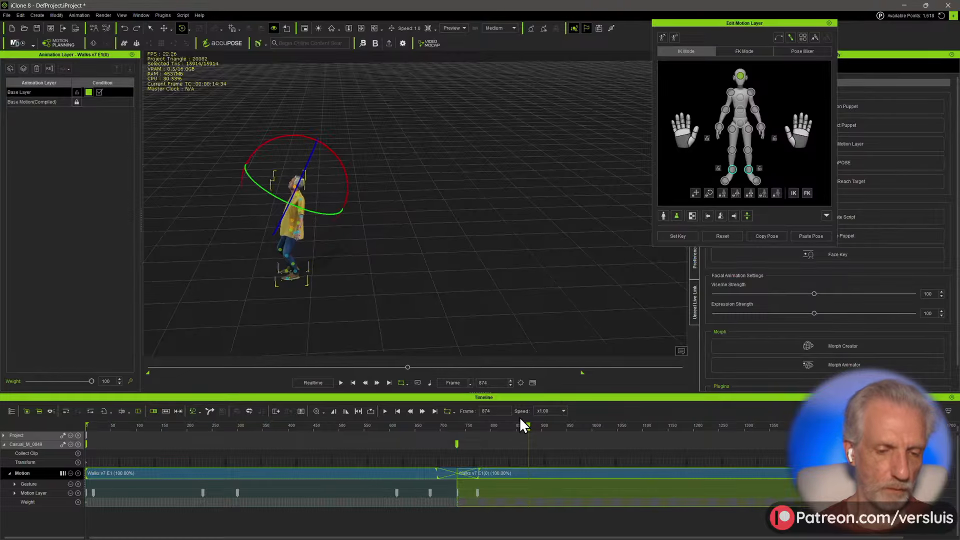
pyautogui.moveTo(358, 237); pyautogui.dragTo(405, 202, button='right')
pyautogui.scroll(3, 394, 214)
pyautogui.moveTo(405, 201); pyautogui.dragTo(461, 195, button='middle')
pyautogui.scroll(2, 422, 178)
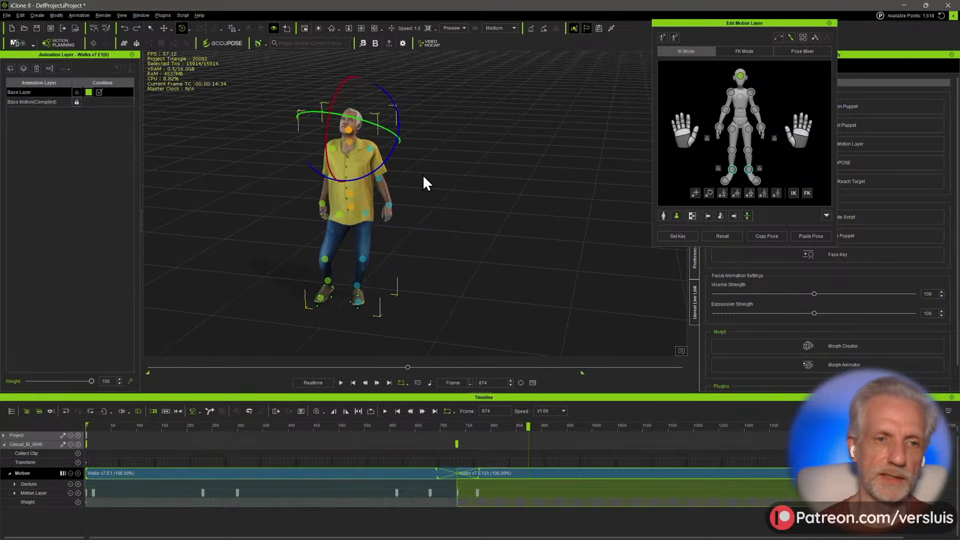
pyautogui.click(673, 235)
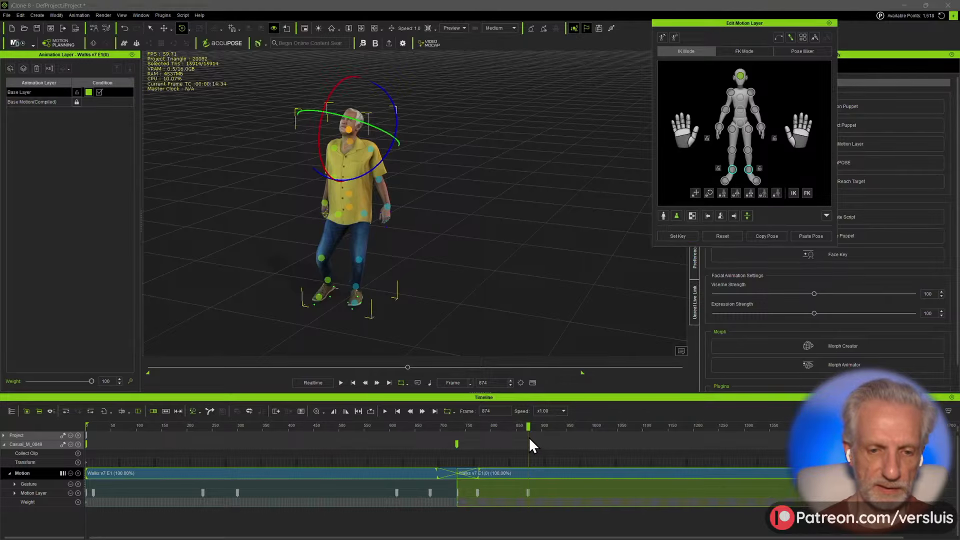
# - Lower and turn the character's head at frame 970 on the second clip's Base Layer
pyautogui.moveTo(529, 428); pyautogui.dragTo(578, 427)
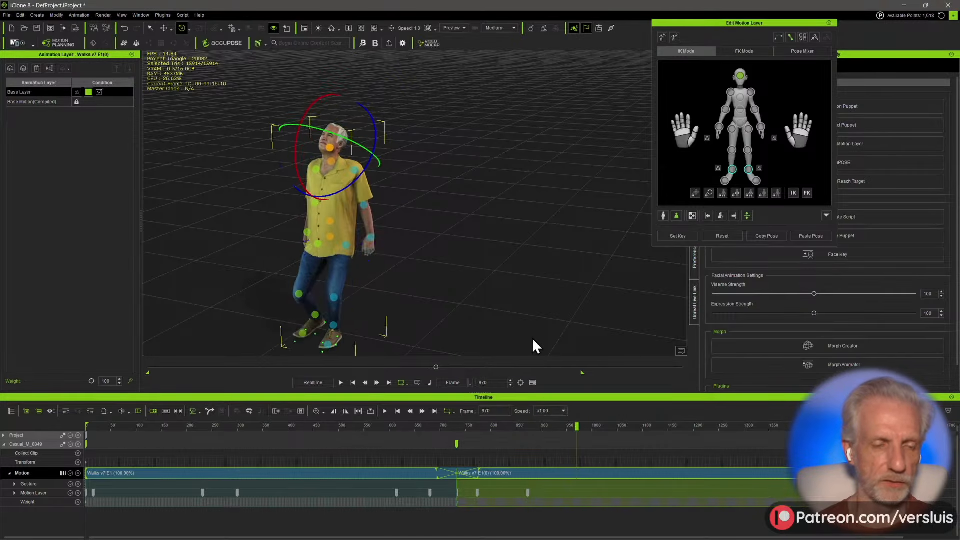
pyautogui.moveTo(311, 107); pyautogui.dragTo(350, 161)
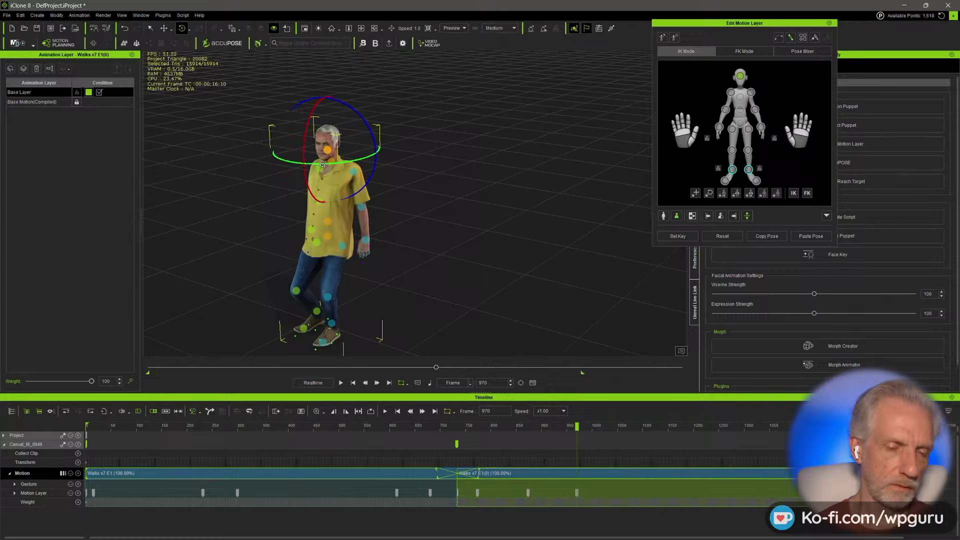
pyautogui.click(740, 98)
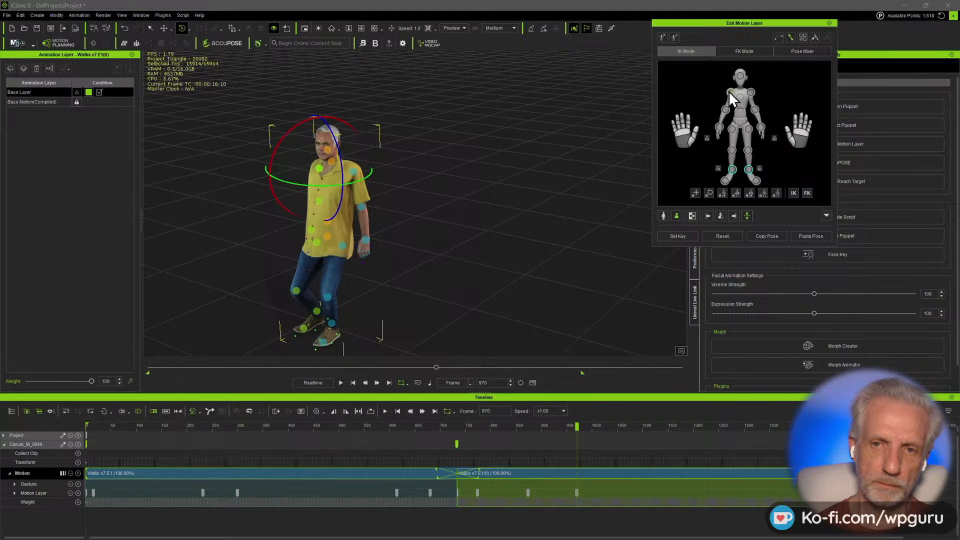
pyautogui.click(740, 76)
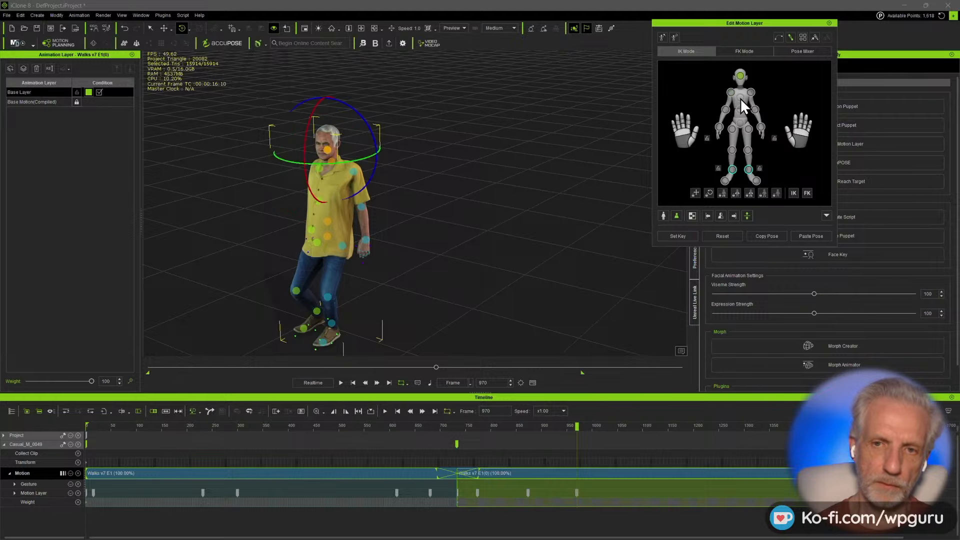
pyautogui.scroll(5, 431, 143)
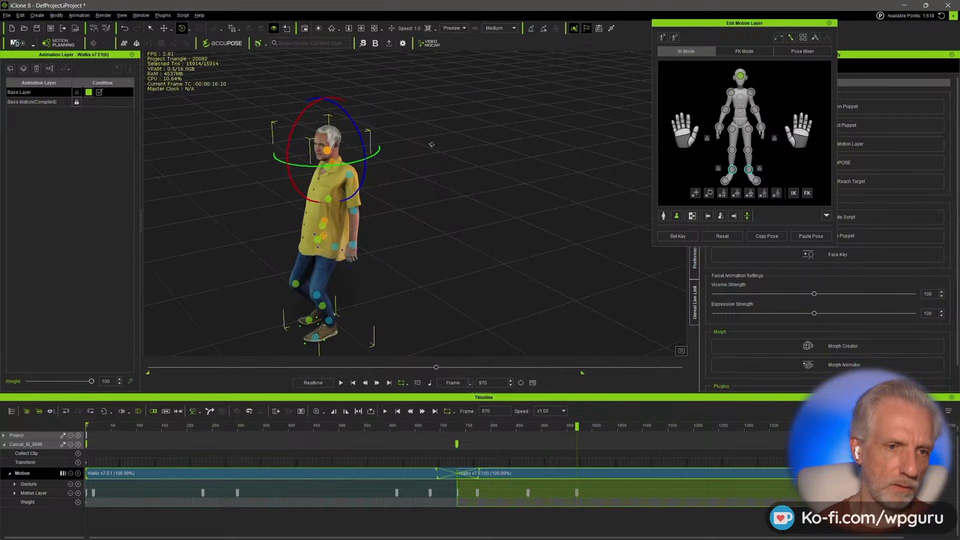
pyautogui.moveTo(331, 171); pyautogui.dragTo(509, 175, button='middle')
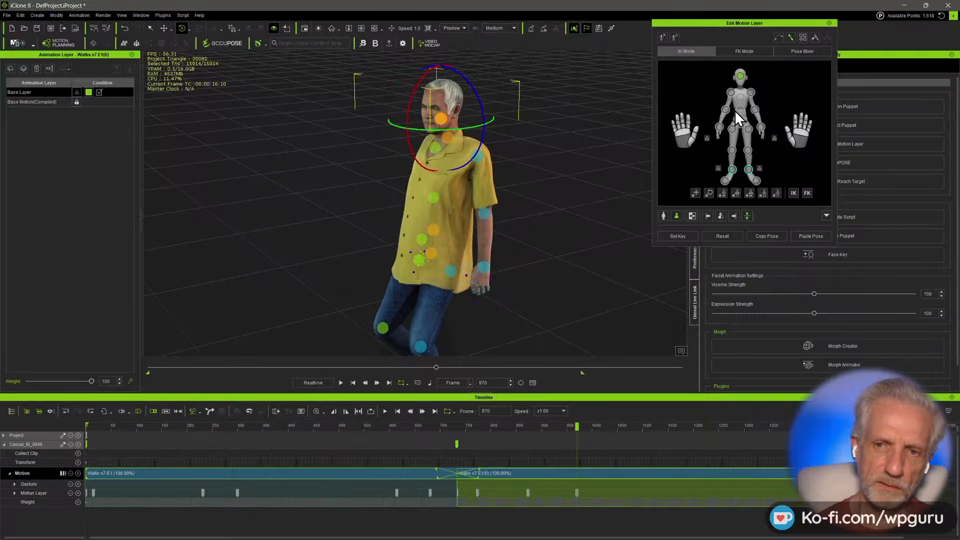
pyautogui.moveTo(472, 165); pyautogui.dragTo(556, 381)
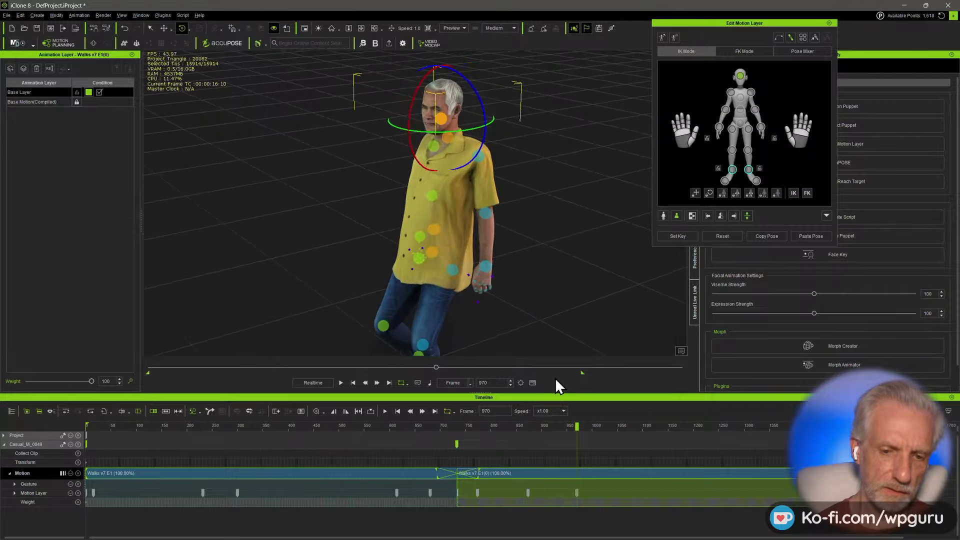
# - Set a key holding the lowered head pose at frame 1127 on the second clip's Base Layer
pyautogui.moveTo(568, 427); pyautogui.dragTo(657, 433)
pyautogui.keyDown('alt'); pyautogui.moveTo(422, 253); pyautogui.dragTo(380, 295, button='right'); pyautogui.keyUp('alt')
pyautogui.keyDown('alt'); pyautogui.moveTo(368, 295); pyautogui.dragTo(431, 225, button='middle'); pyautogui.keyUp('alt')
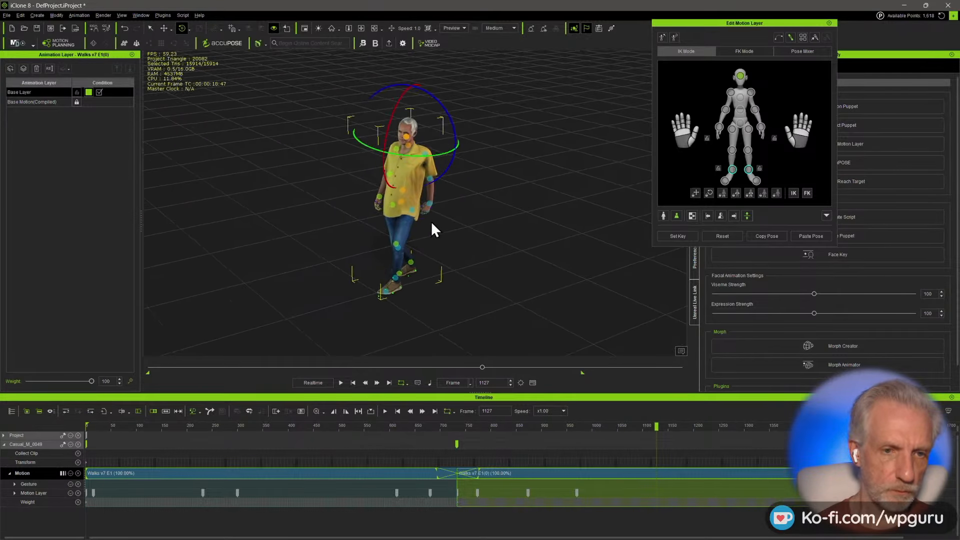
pyautogui.keyDown('alt'); pyautogui.moveTo(431, 225); pyautogui.dragTo(398, 223); pyautogui.keyUp('alt')
pyautogui.click(680, 237)
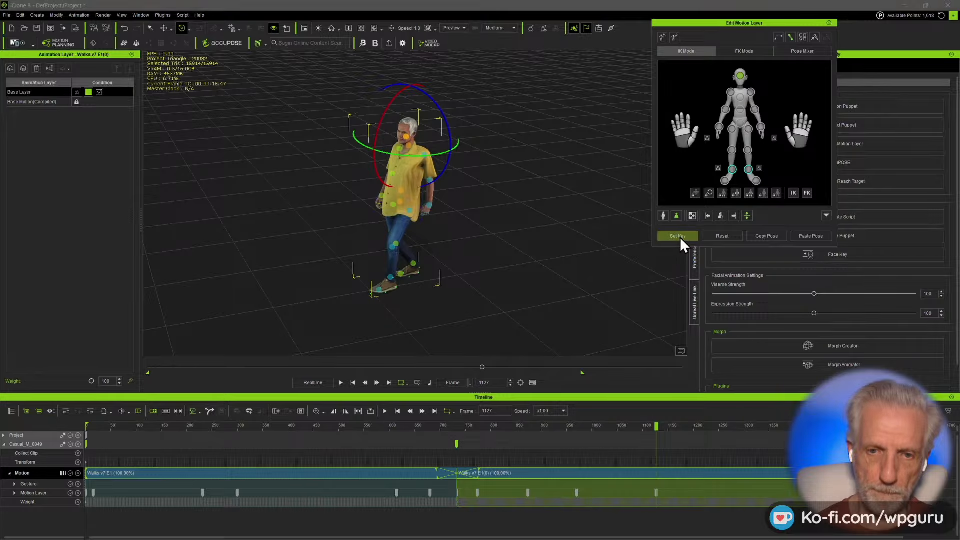
# - Copy the Motion Layer key from frame 874 to shortly after the frame 1127 key, and play the animation to review the head movement
pyautogui.moveTo(659, 426); pyautogui.dragTo(717, 427)
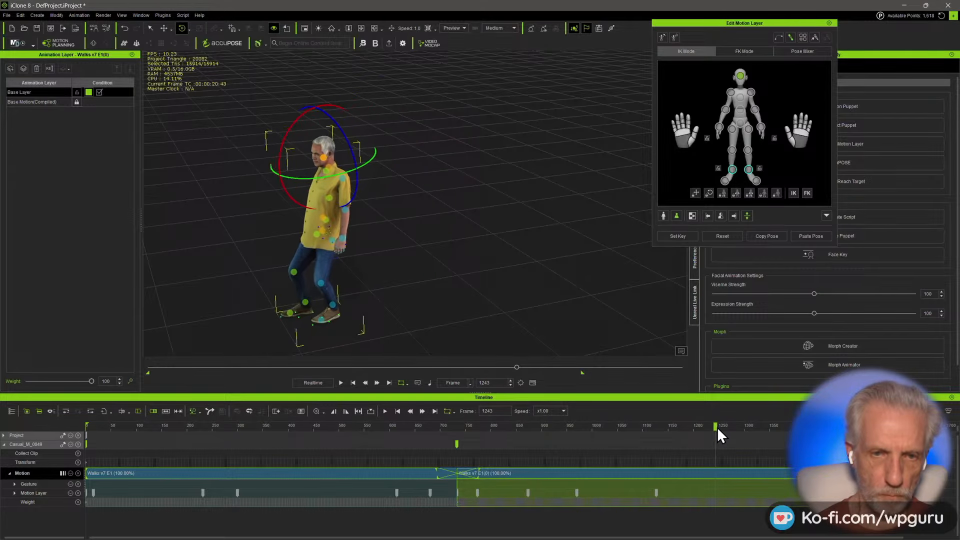
pyautogui.click(578, 494)
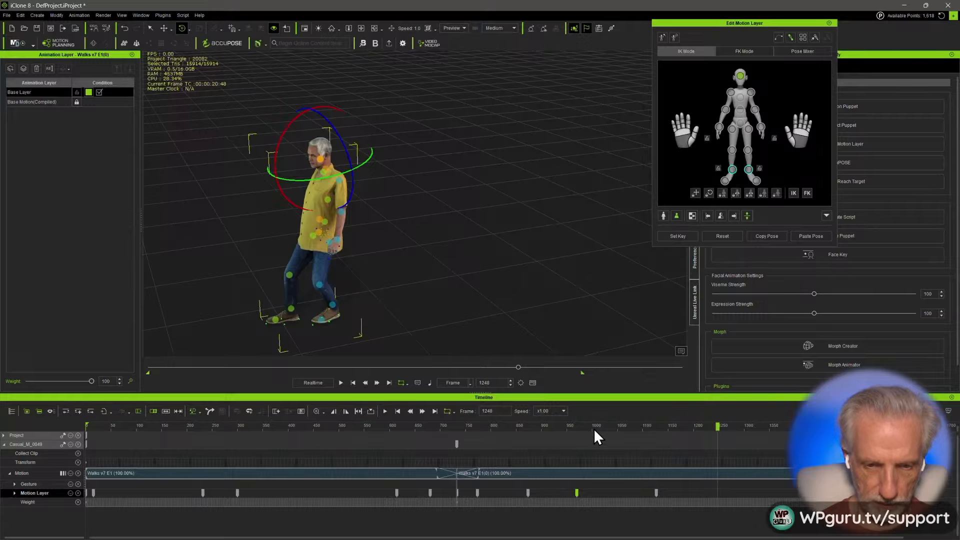
pyautogui.moveTo(580, 428); pyautogui.dragTo(527, 484)
pyautogui.click(528, 492)
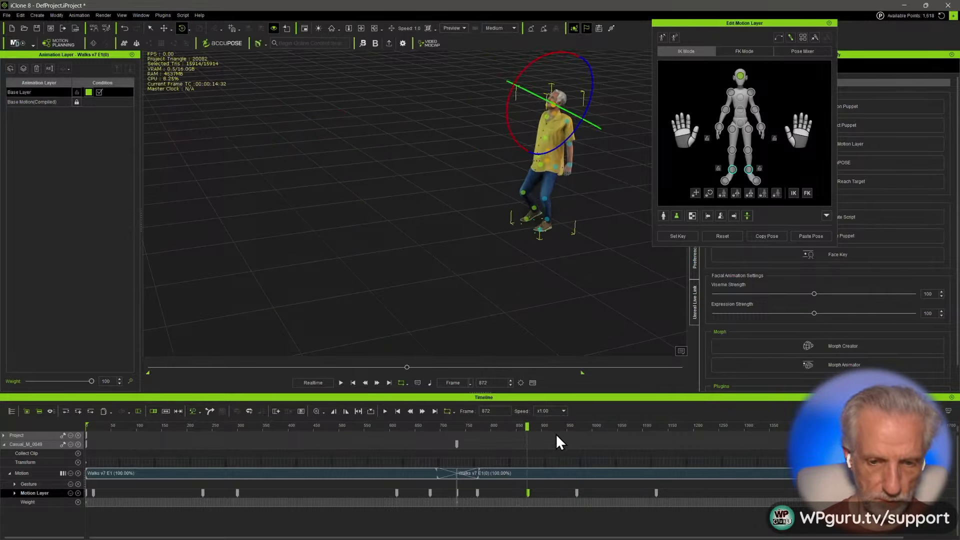
pyautogui.moveTo(556, 434); pyautogui.dragTo(595, 434)
pyautogui.hotkey('ctrl', 'v')
pyautogui.press('space')
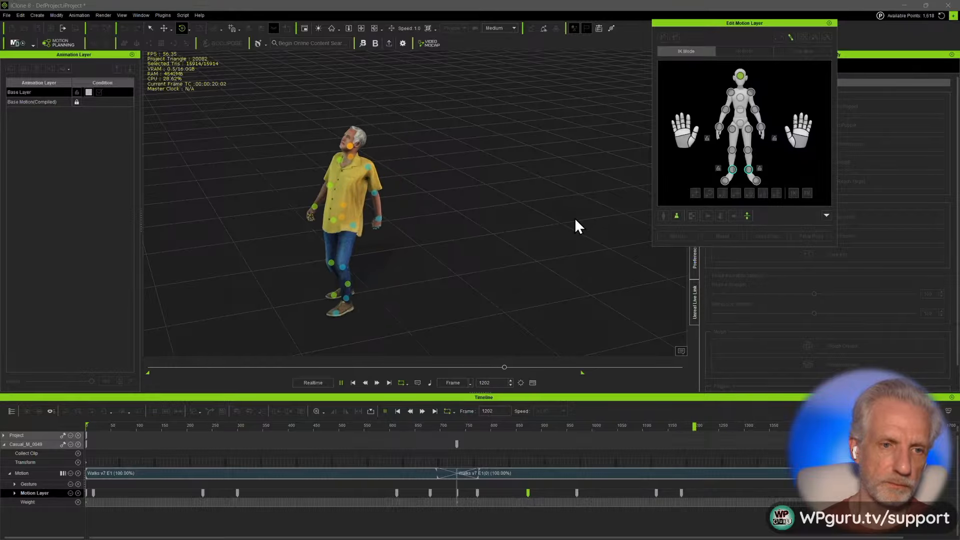
pyautogui.press('space')
# - Close the motion layer editor and scrub the walk back to frame 484
pyautogui.click(829, 23)
pyautogui.moveTo(497, 217); pyautogui.dragTo(403, 200, button='right')
pyautogui.moveTo(403, 200); pyautogui.dragTo(479, 177, button='middle')
pyautogui.moveTo(692, 429); pyautogui.dragTo(331, 456)
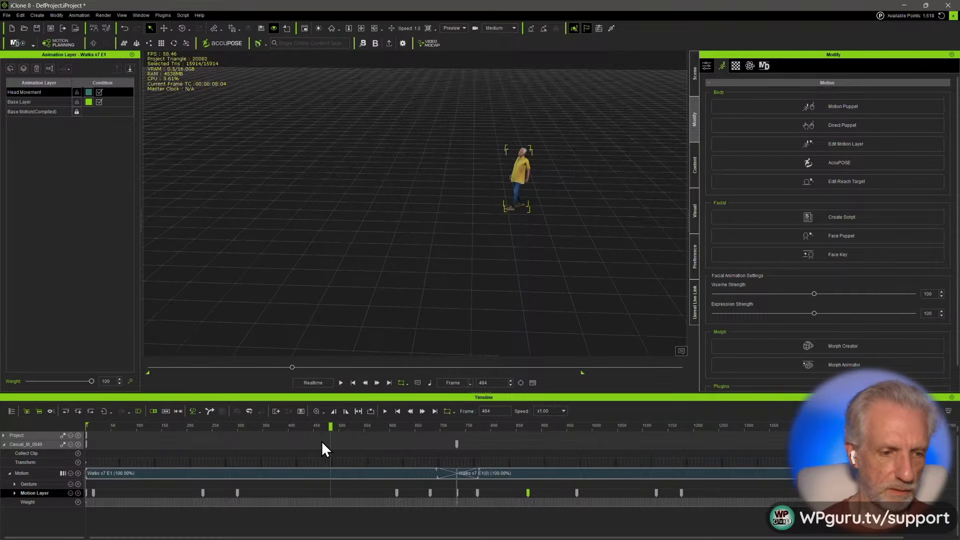
# - Save the collected clip range as a motion named Walks v7 E2 in the Loops content folder
pyautogui.click(696, 173)
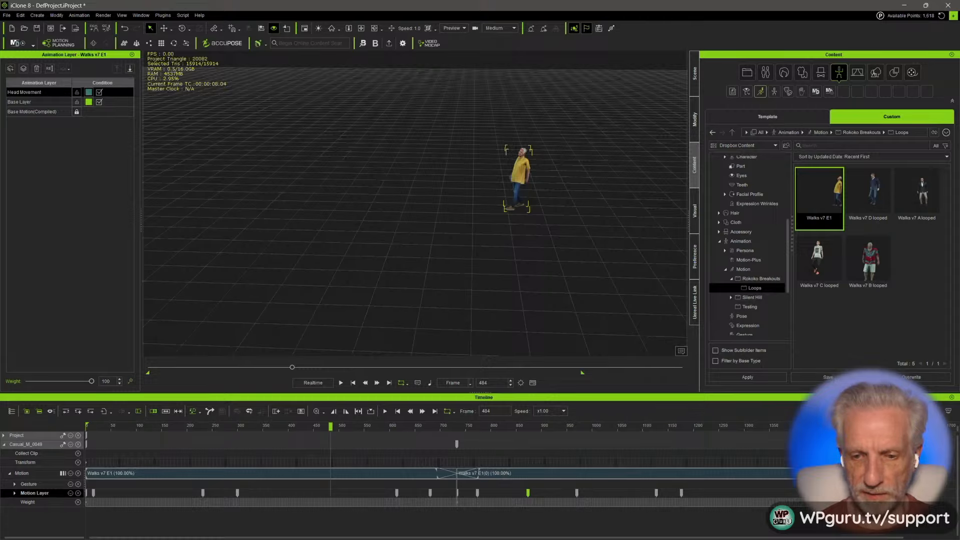
pyautogui.click(50, 453)
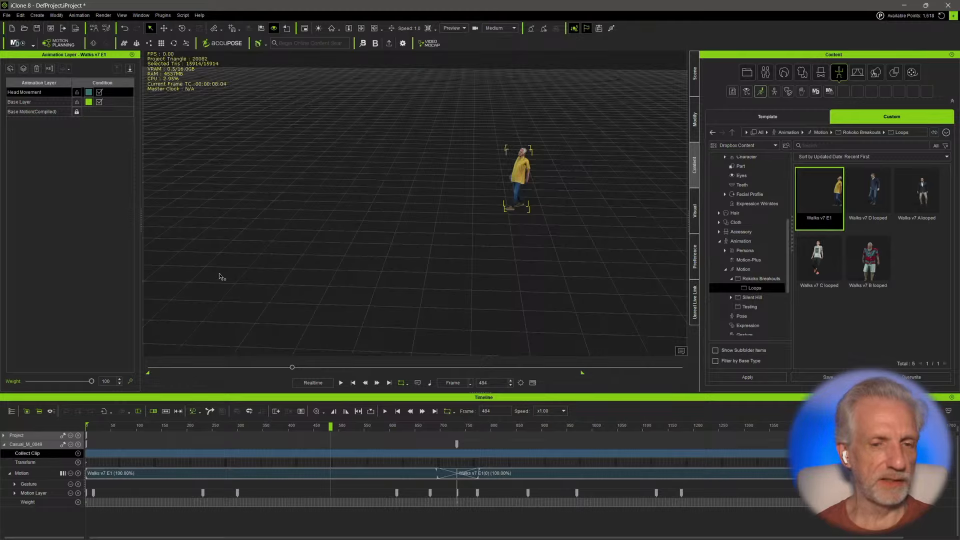
pyautogui.click(825, 377)
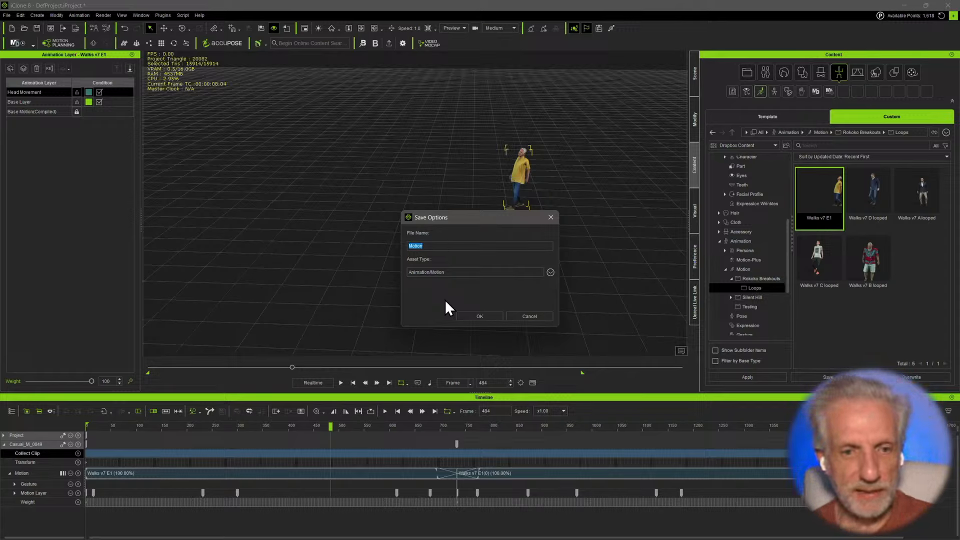
pyautogui.write('Walks v')
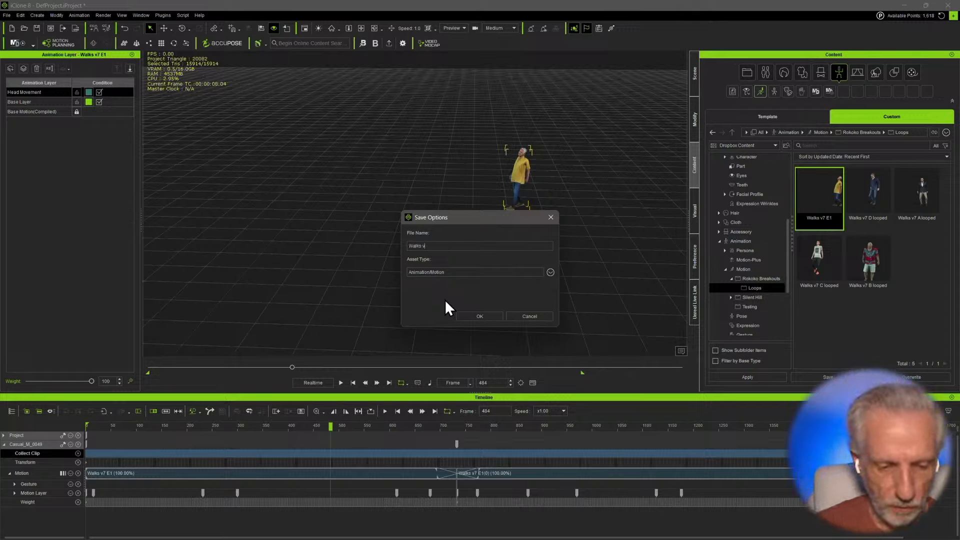
pyautogui.write('7 E2')
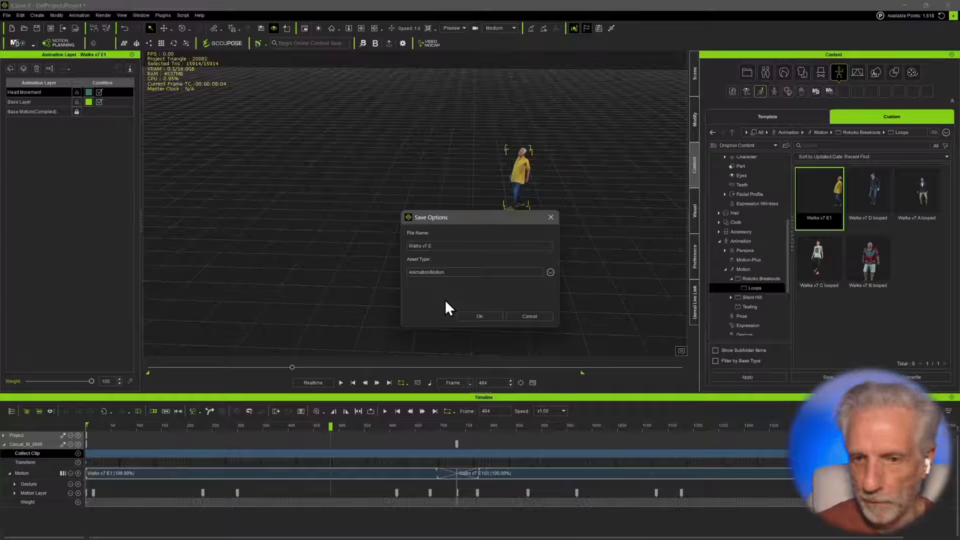
pyautogui.press('Return')
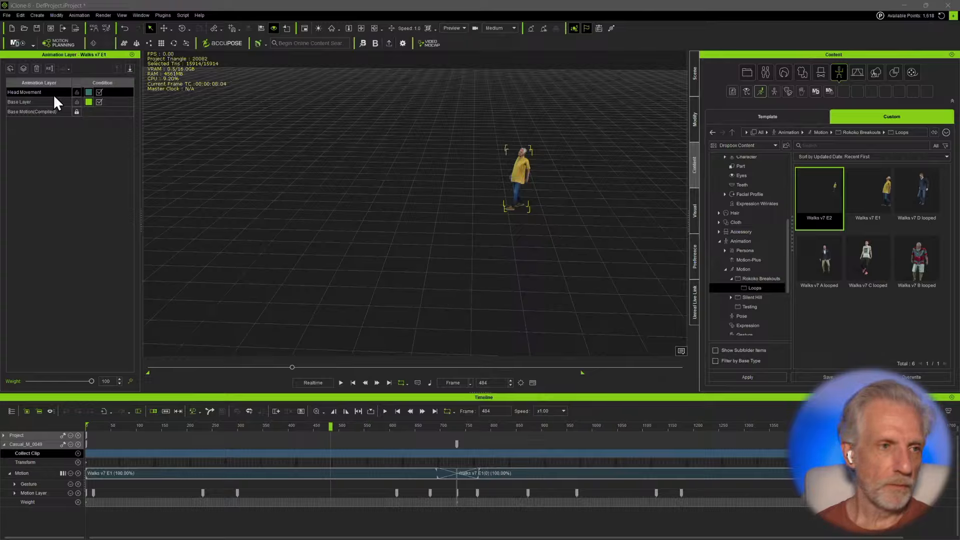
# - Open the FBX export settings for the character and set the frame rate to 60 FPS
pyautogui.click(8, 14)
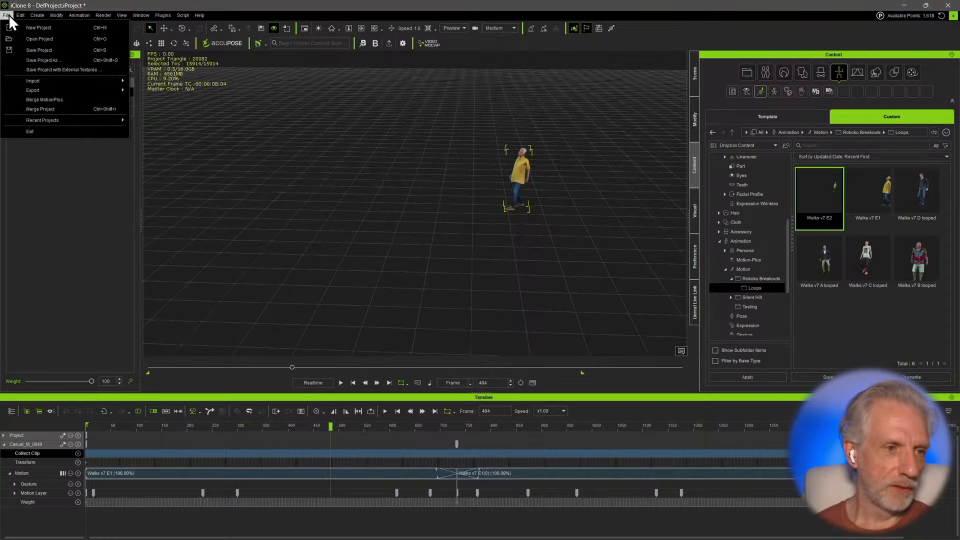
pyautogui.moveTo(61, 88)
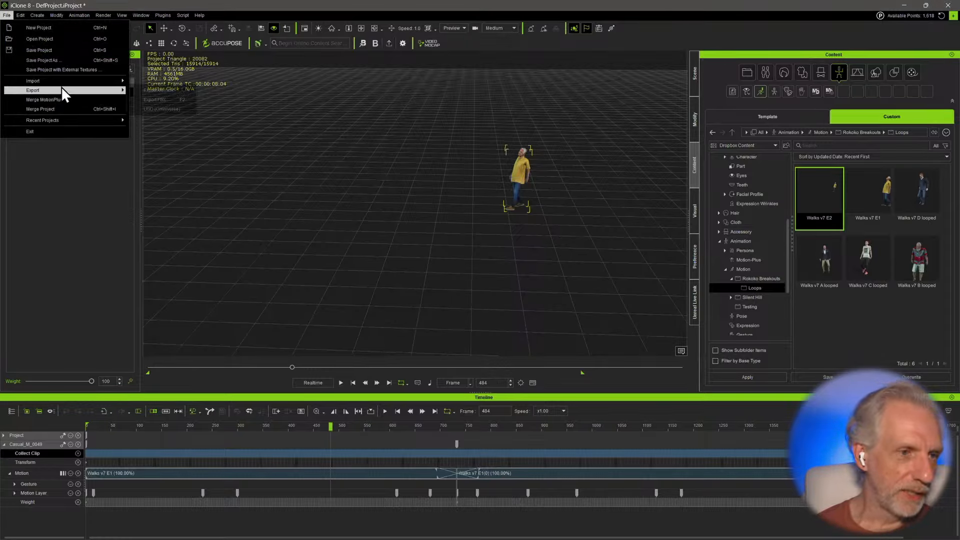
pyautogui.click(176, 99)
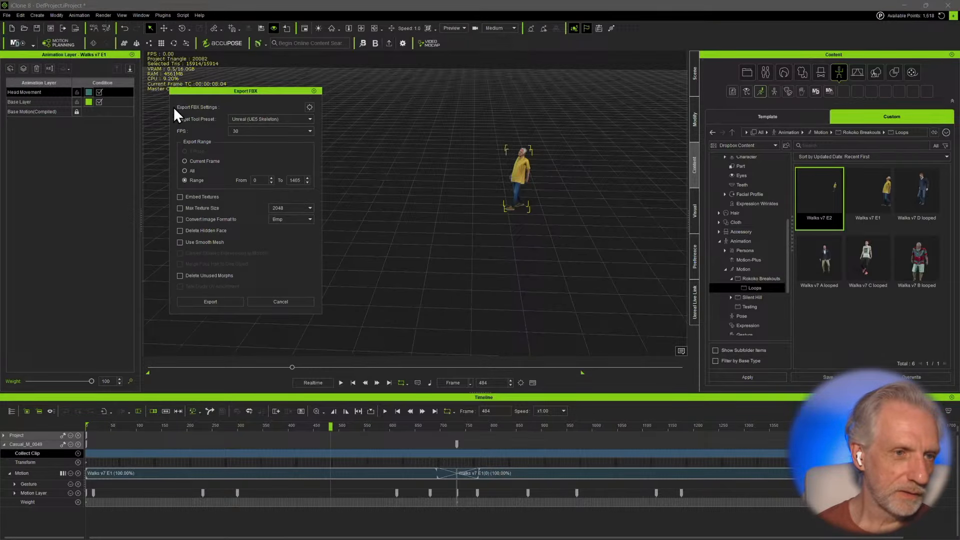
pyautogui.click(310, 131)
pyautogui.click(274, 167)
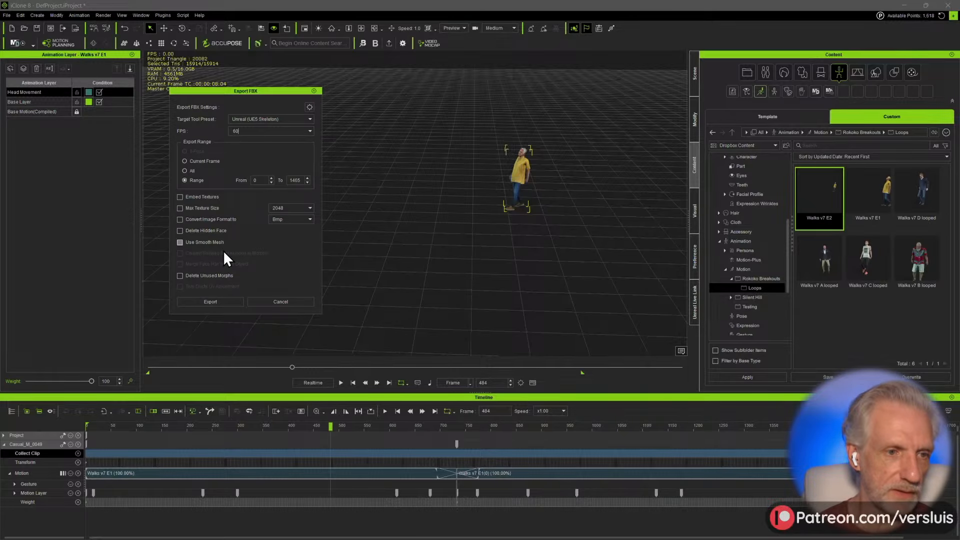
# - Start the FBX export and create a new folder inside the project's Exports > Characters folder
pyautogui.click(226, 301)
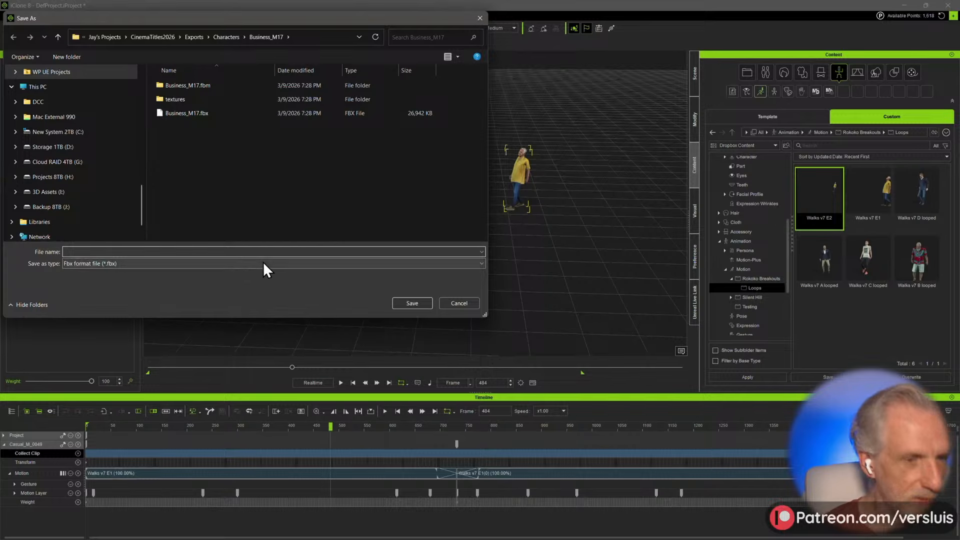
pyautogui.click(229, 42)
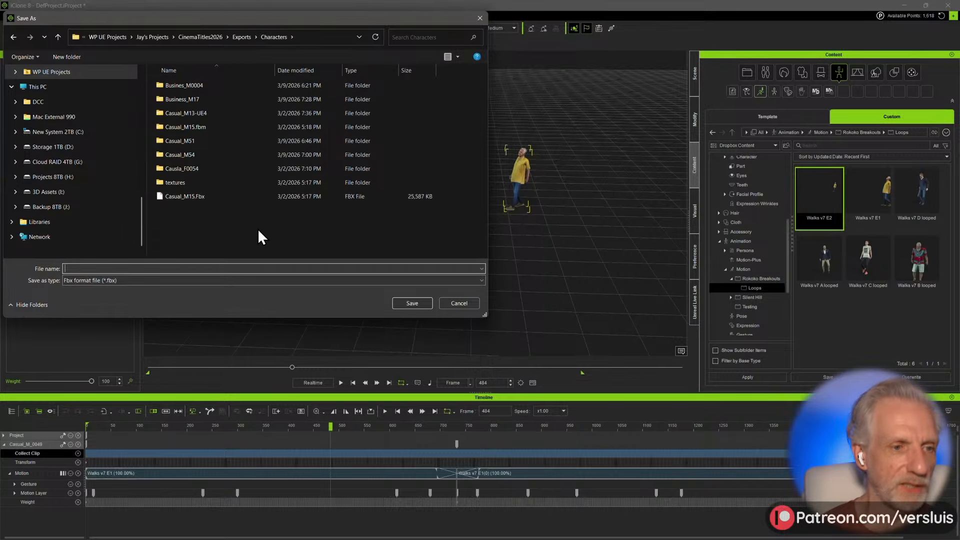
pyautogui.hotkey('ctrl', 'shift', 'n')
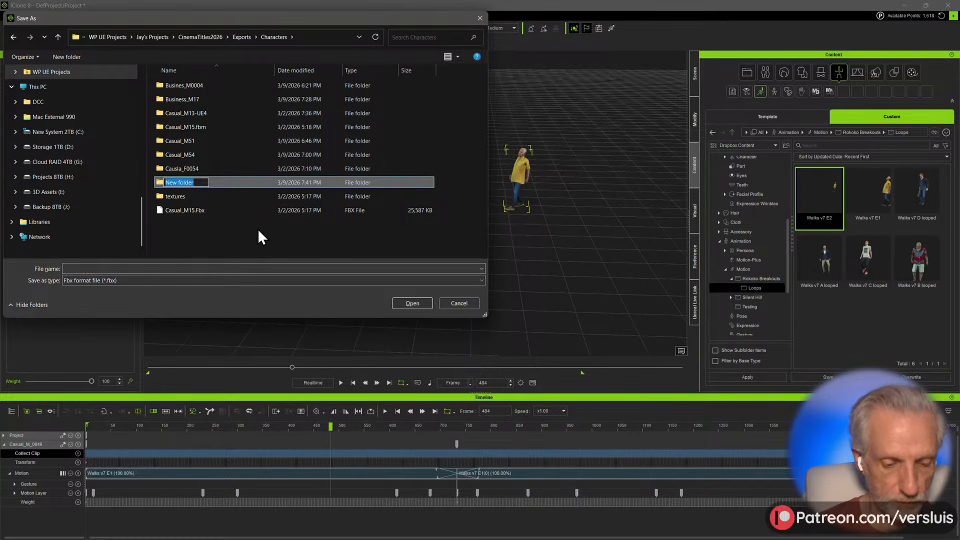
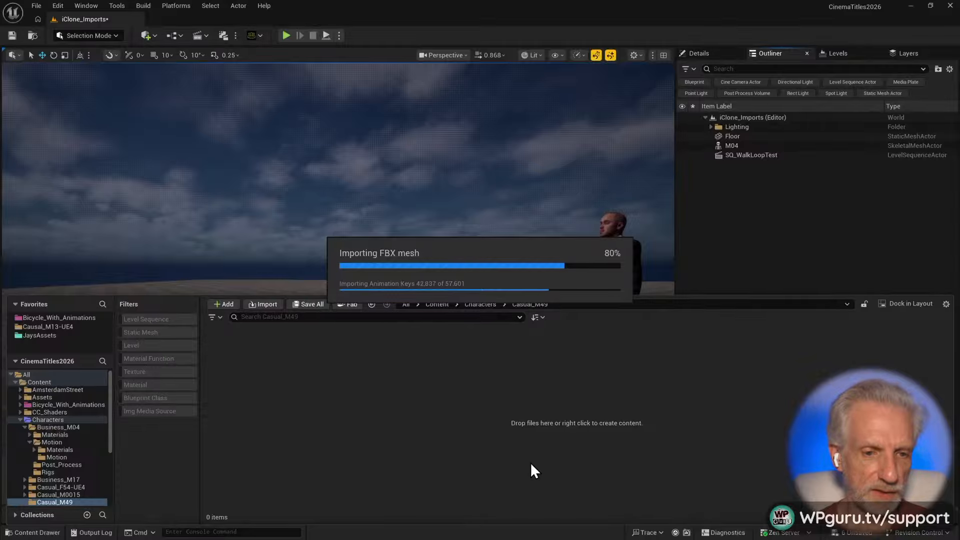
# - Launch Cascadeur and dismiss its welcome window to reach the empty scene
pyautogui.press('super')
pyautogui.scroll(-2, 150, 322)
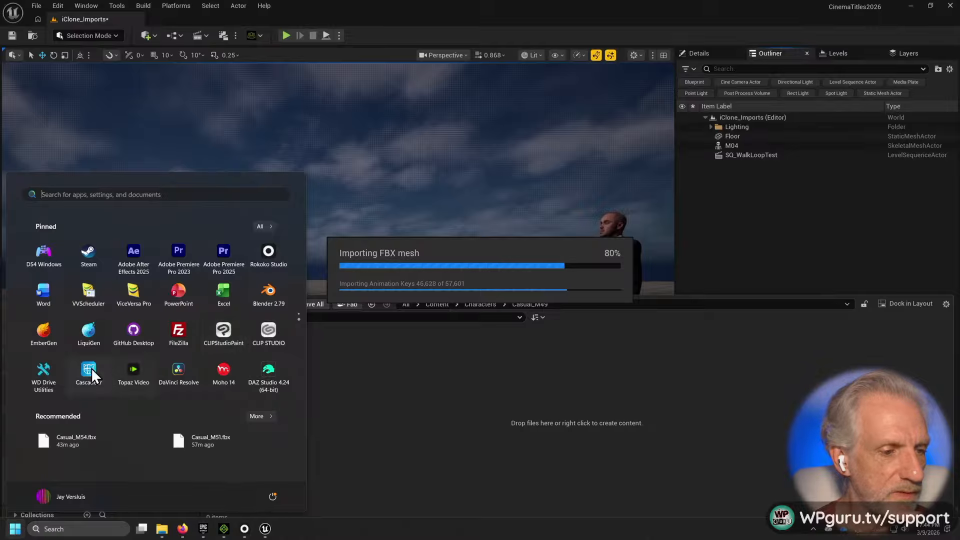
pyautogui.click(478, 427)
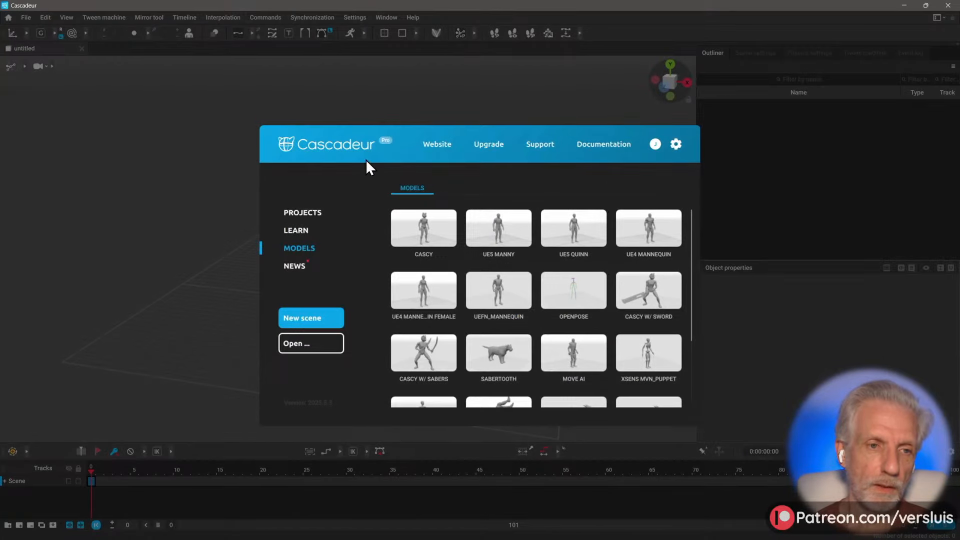
pyautogui.click(368, 110)
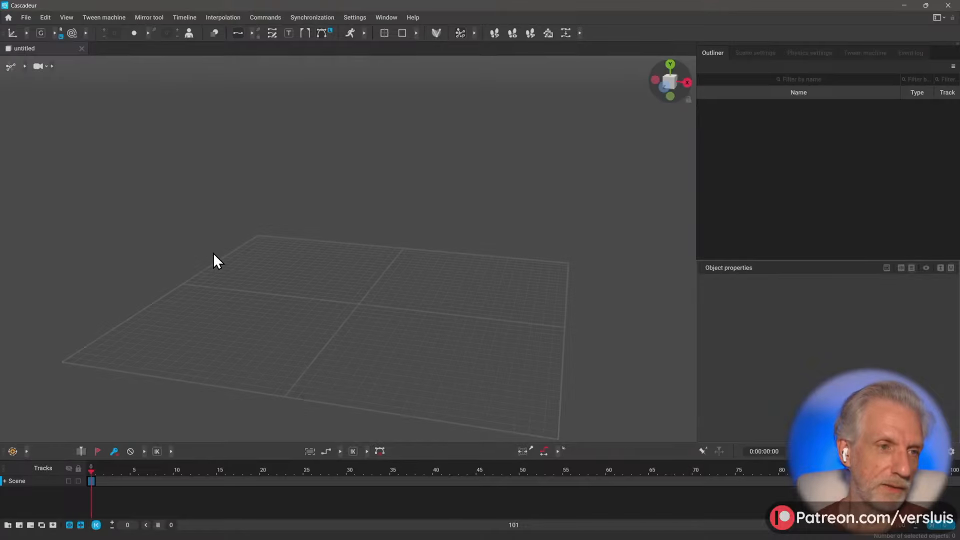
# - Set up an FBX import with the Animation preset, change the import mode to Add new, and proceed to file selection
pyautogui.click(28, 17)
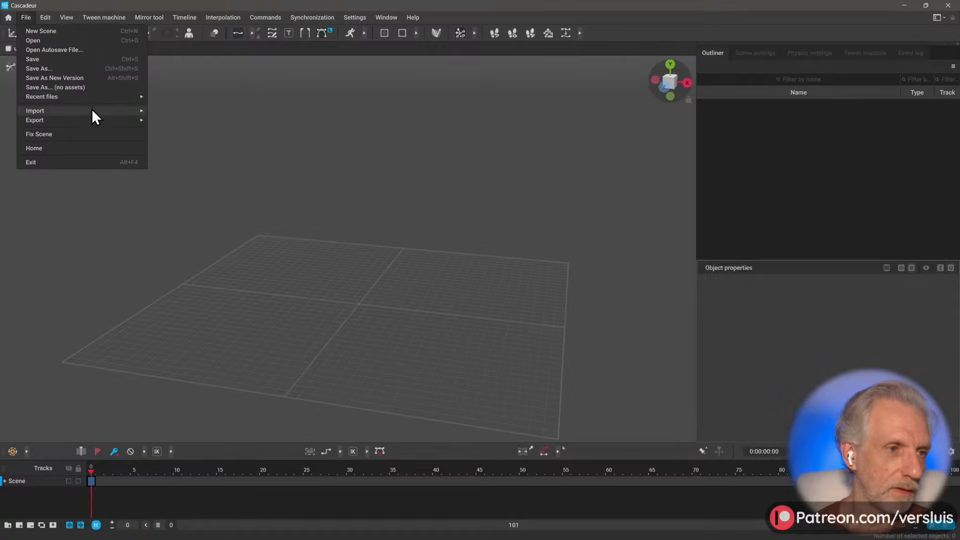
pyautogui.moveTo(92, 110)
pyautogui.click(222, 112)
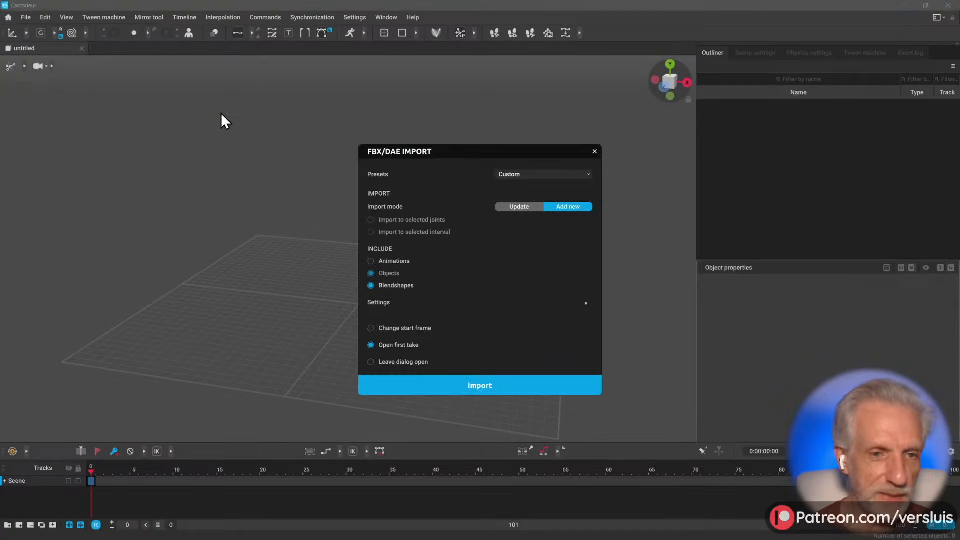
pyautogui.click(587, 175)
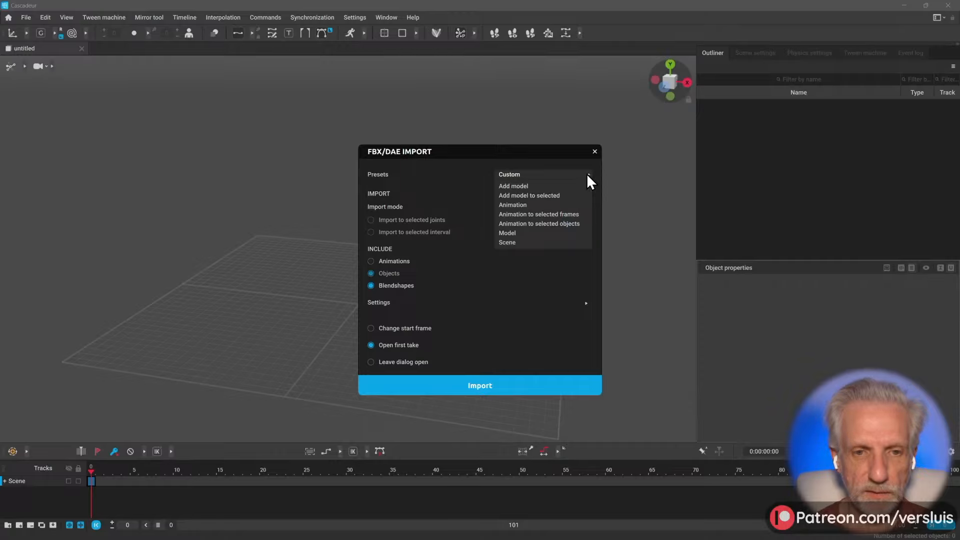
pyautogui.click(560, 205)
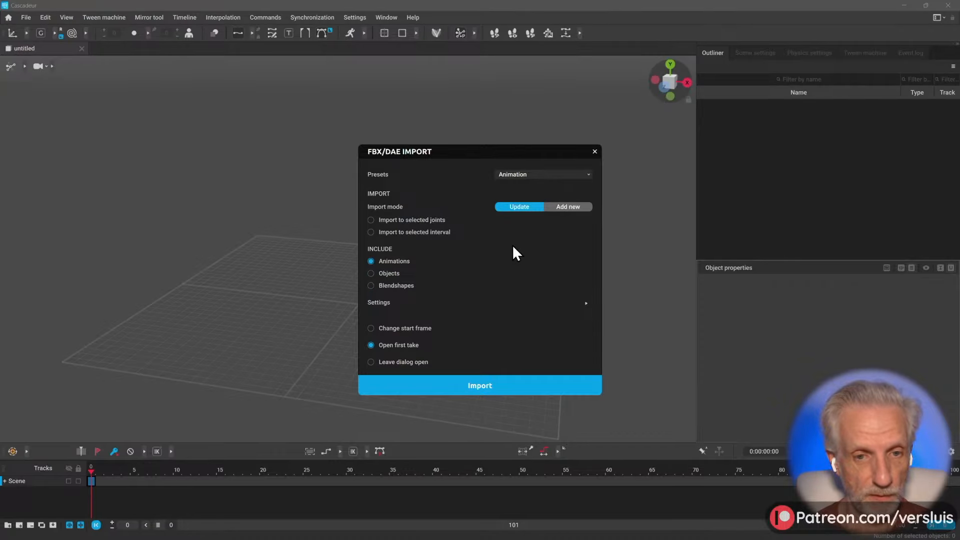
pyautogui.click(572, 208)
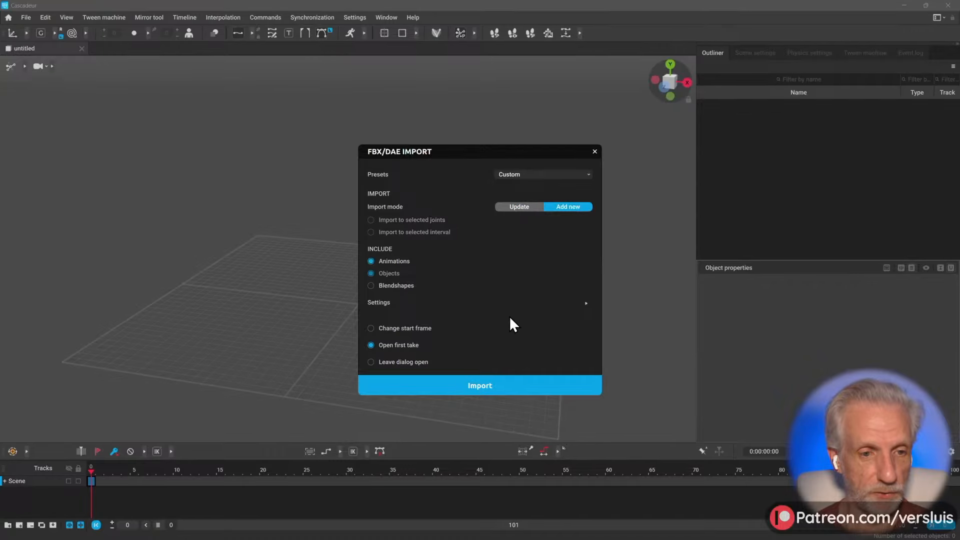
pyautogui.click(476, 386)
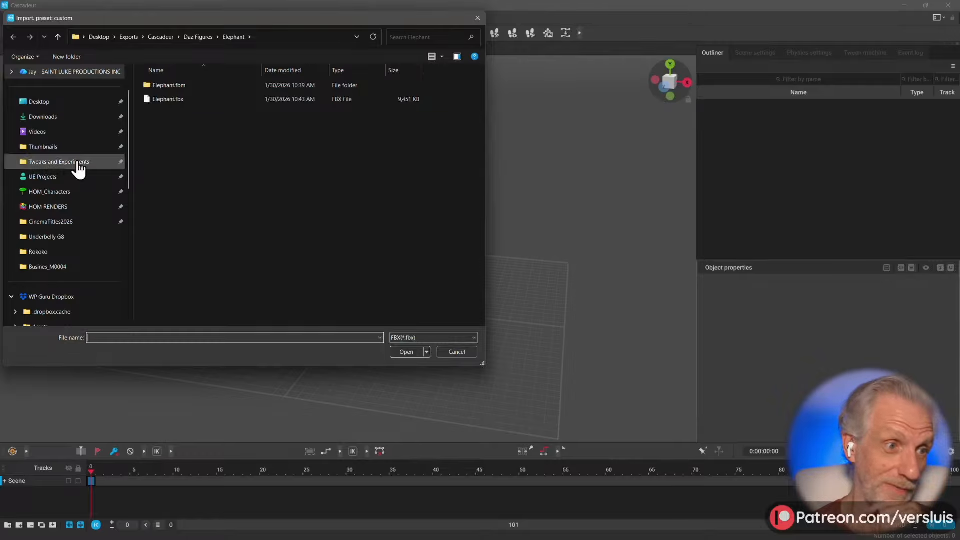
# - Browse to the Characters folder inside the CinemaTitles2026 Exports directory for the file to import
pyautogui.click(310, 37)
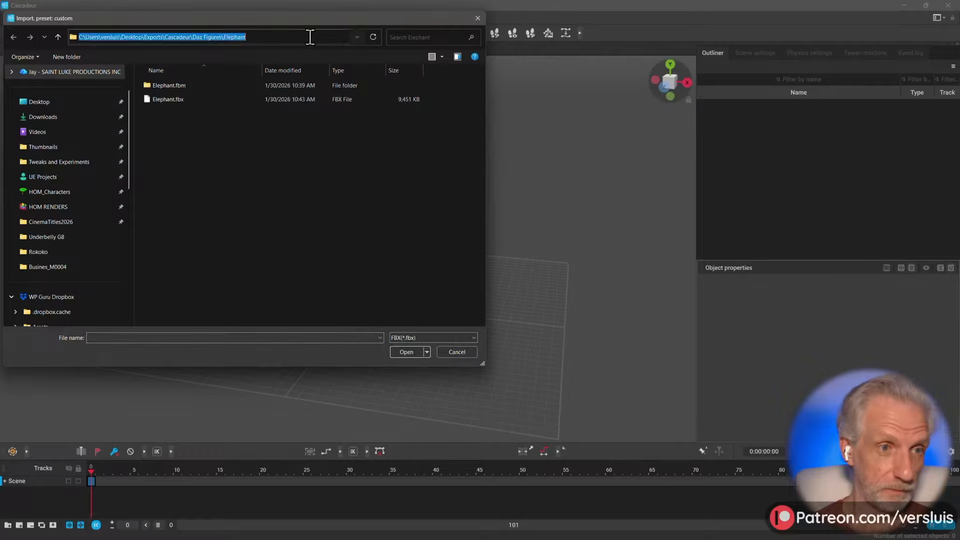
pyautogui.write("G:\\Cloud Files\\WP Guru Dropbox\\WP UE Projects\\Jay's Projects\\CinemaTitles2026\\Exports")
pyautogui.press('Return')
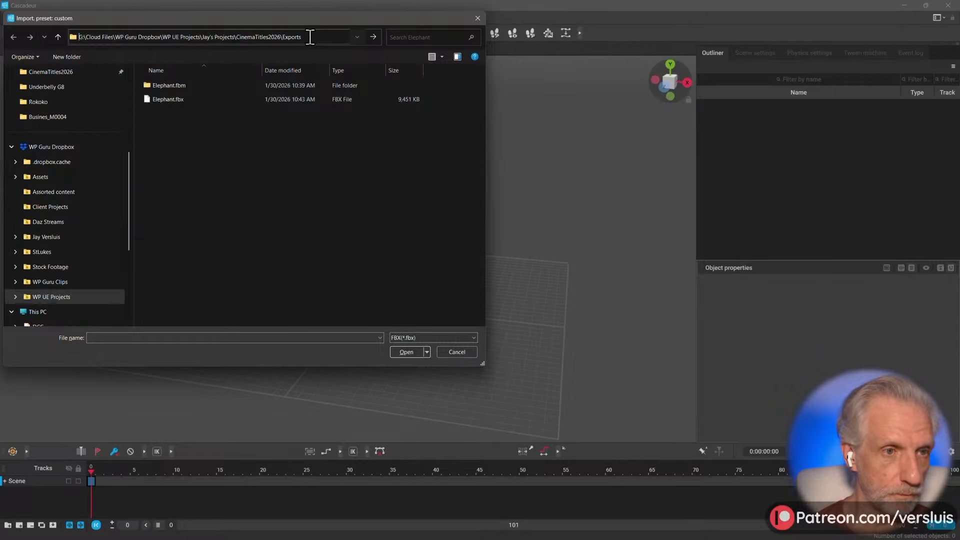
pyautogui.doubleClick(179, 84)
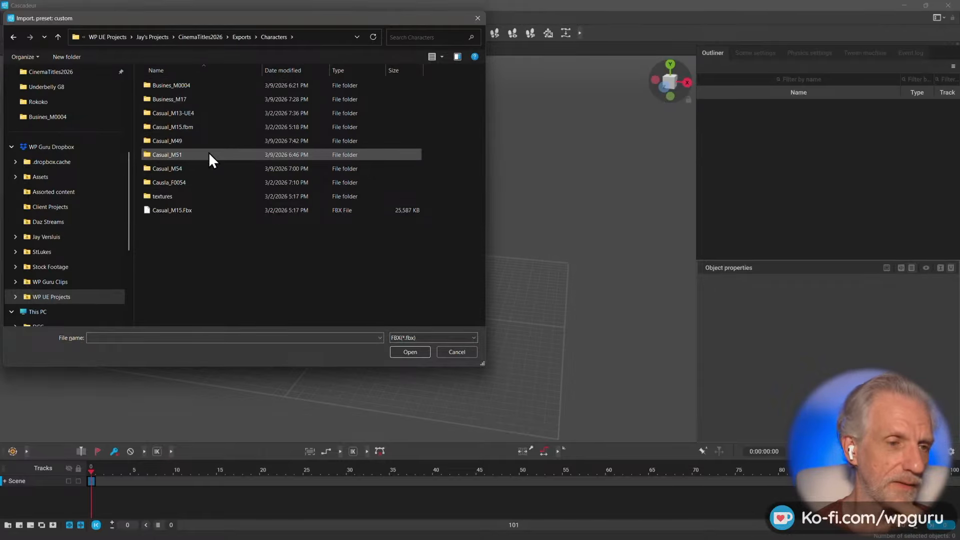
pyautogui.moveTo(208, 152)
# - Switch to iClone and open the Rokoko Cinema Titles folder among the custom IC Project content
pyautogui.hotkey('alt', 'Tab')
pyautogui.press('Tab')
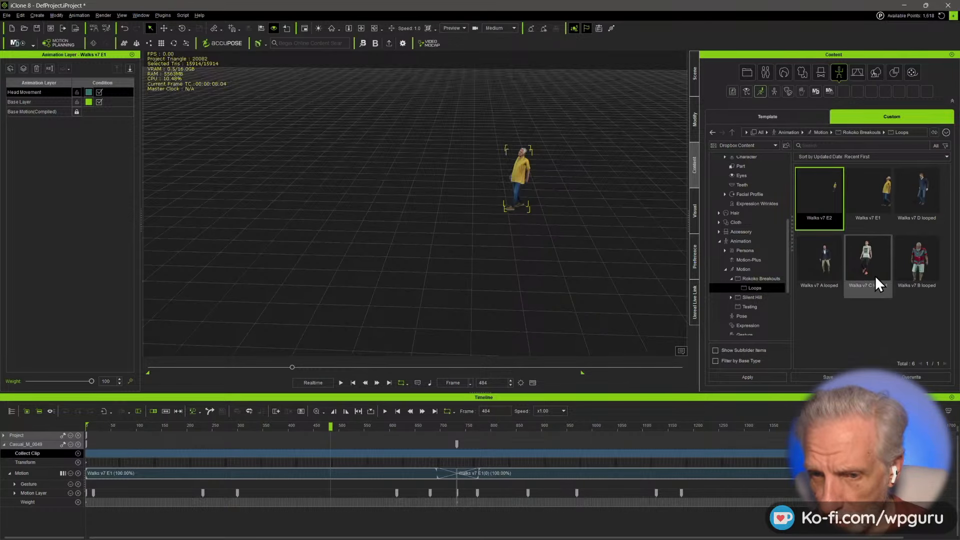
pyautogui.hotkey('alt', 'Tab')
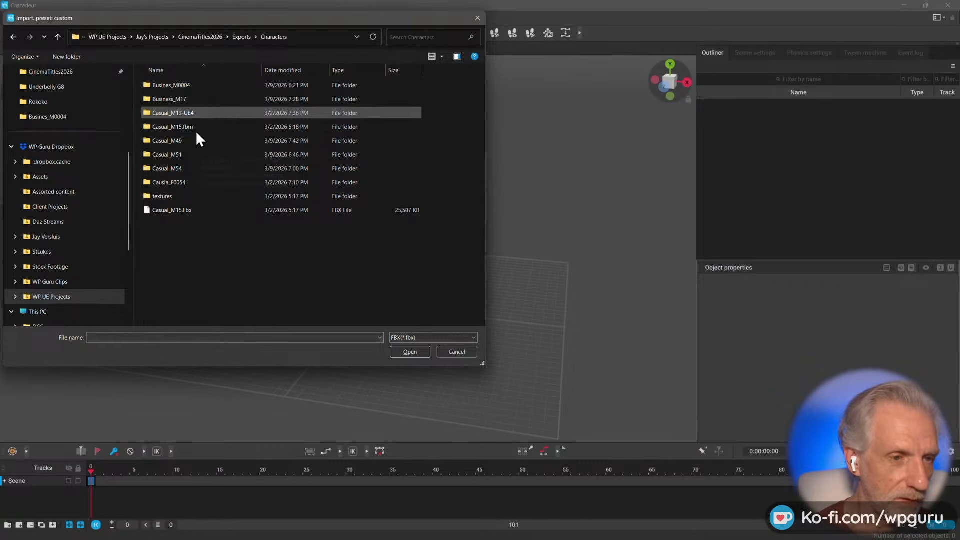
pyautogui.hotkey('alt', 'Tab')
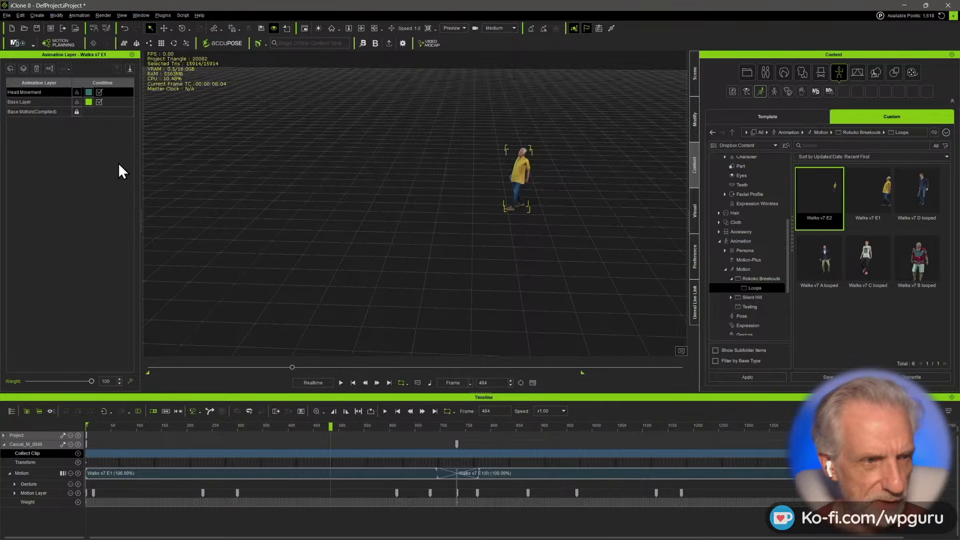
pyautogui.scroll(5, 749, 237)
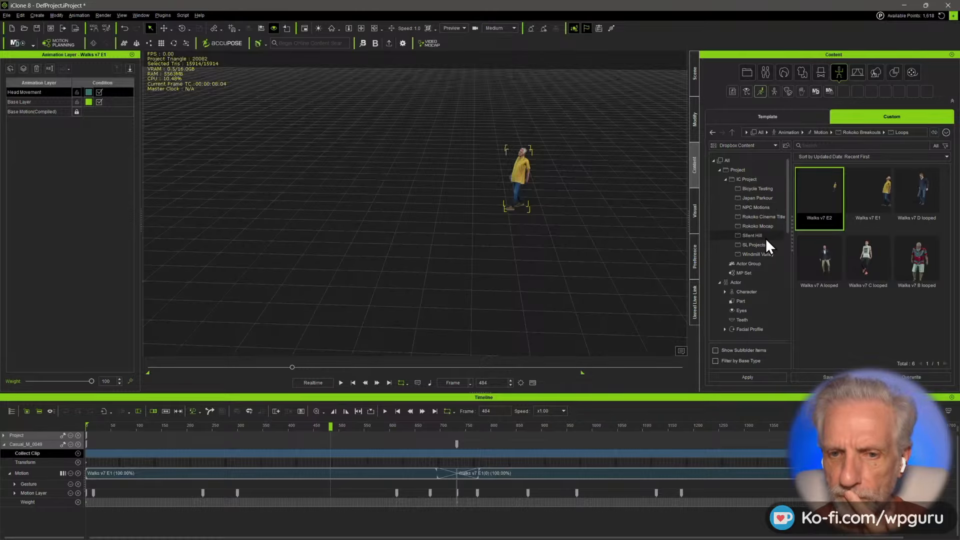
pyautogui.click(772, 220)
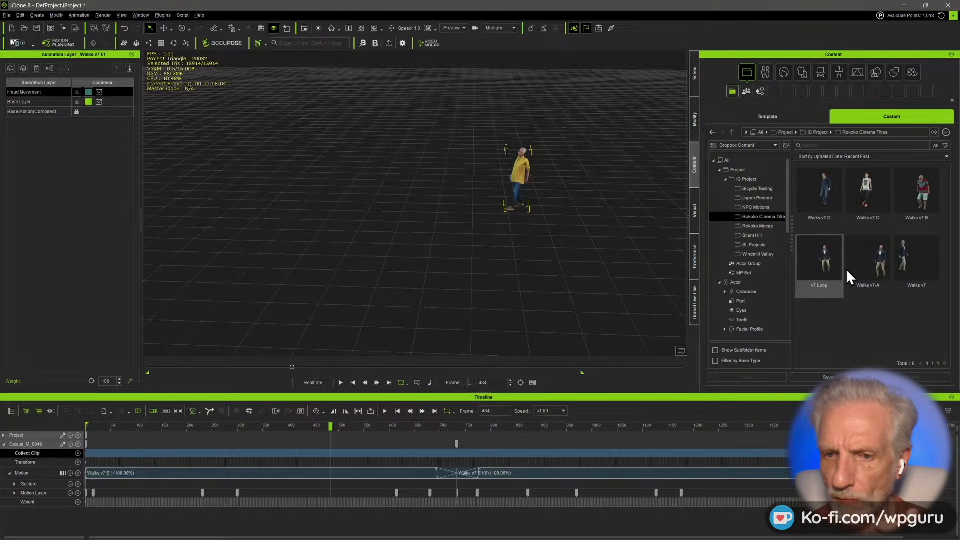
# - Save the current project as Walks v7 E in the Rokoko Cinema Titles folder
pyautogui.click(865, 198)
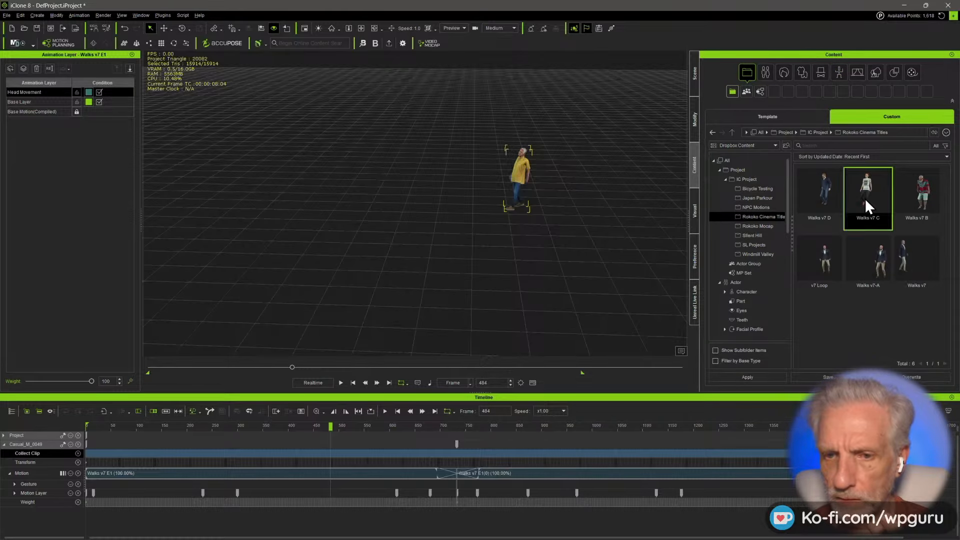
pyautogui.click(887, 320)
pyautogui.click(815, 376)
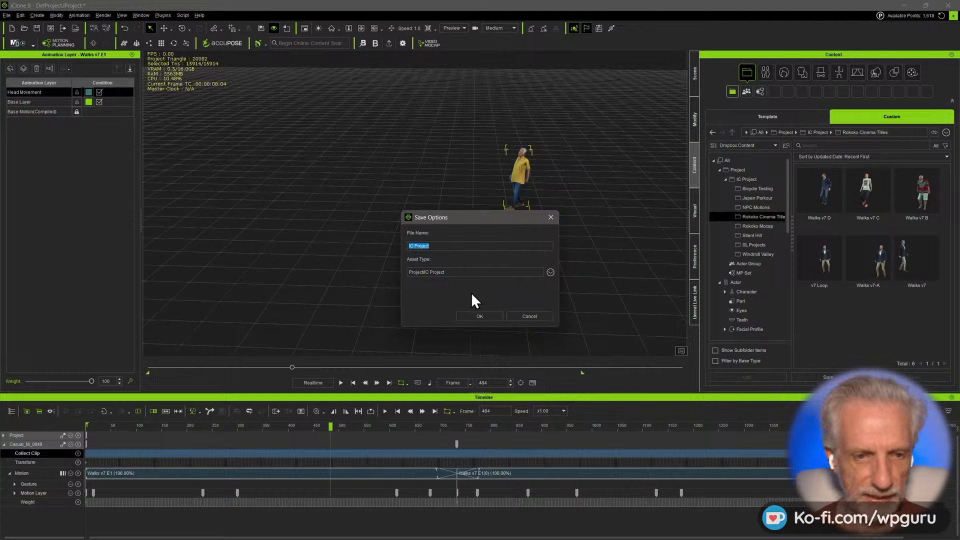
pyautogui.write('Walks v')
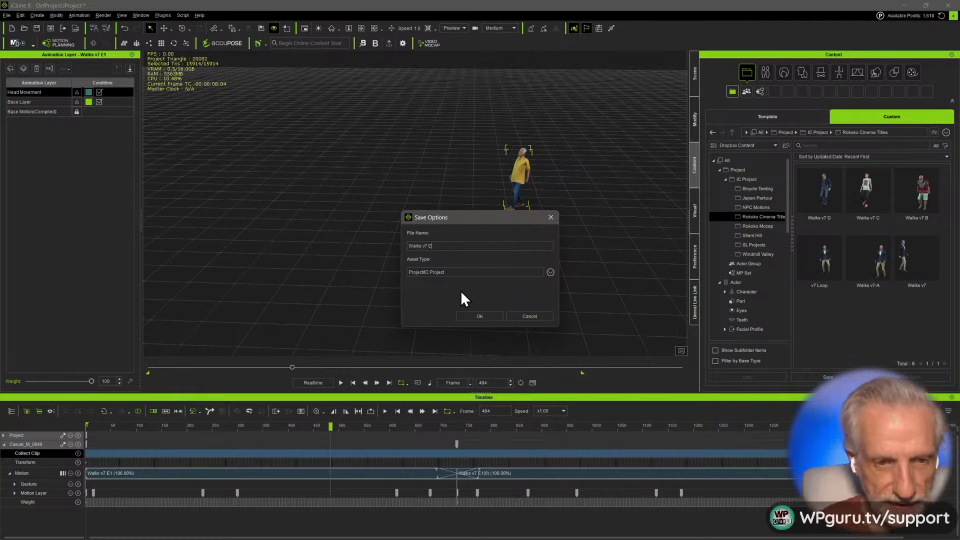
pyautogui.write('7 E')
pyautogui.press('Return')
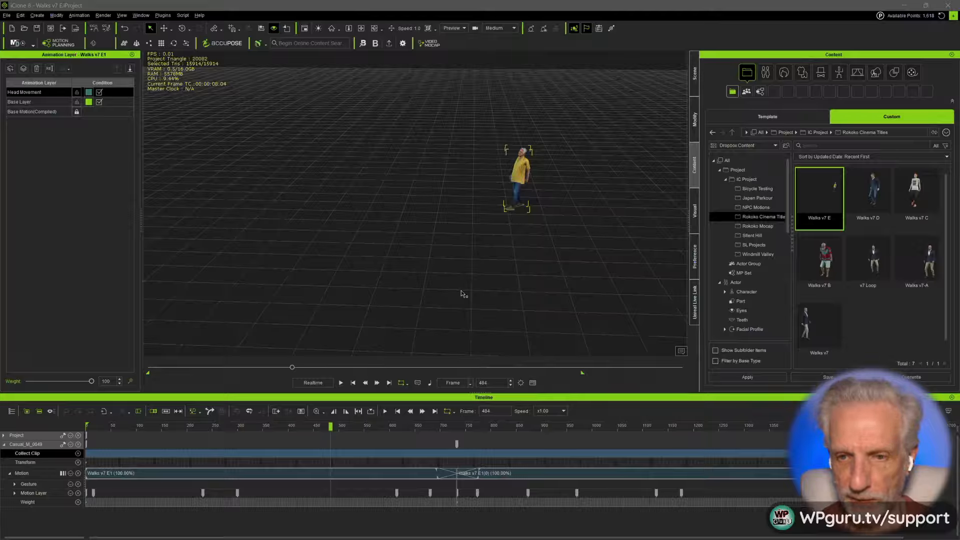
# - Open the Walks v7 C project to identify its character, and import Casual_M54.fbx from the Casual_M54 folder into Cascadeur
pyautogui.doubleClick(909, 201)
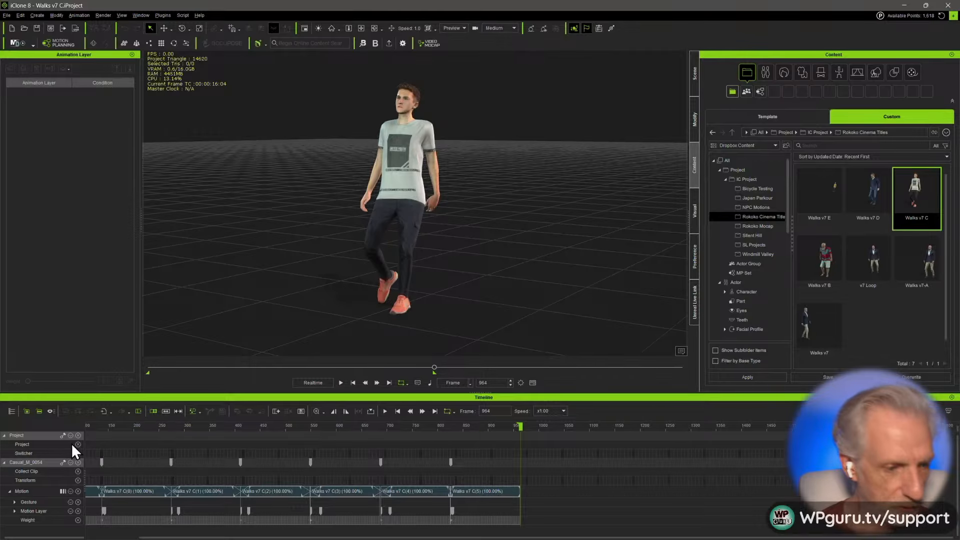
pyautogui.hotkey('alt', 'Tab')
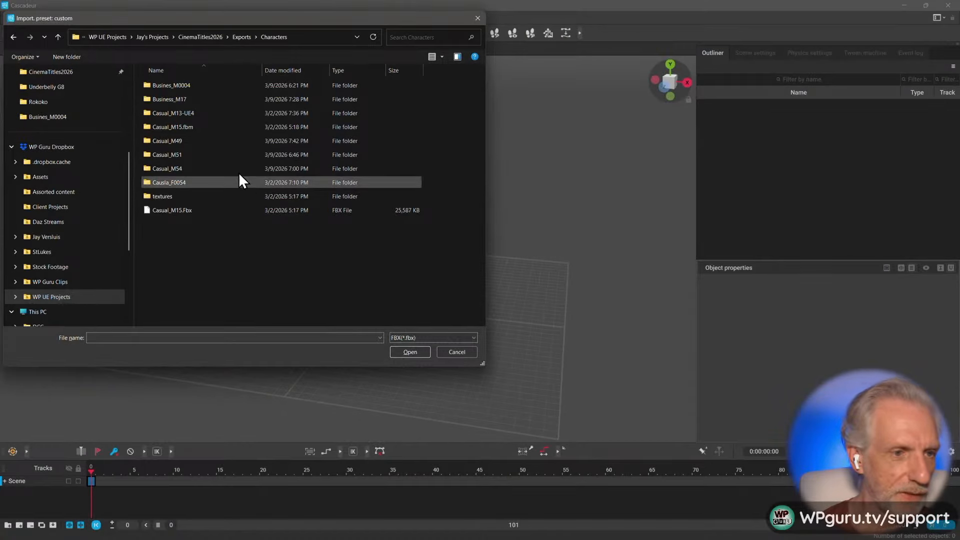
pyautogui.doubleClick(203, 170)
pyautogui.click(200, 113)
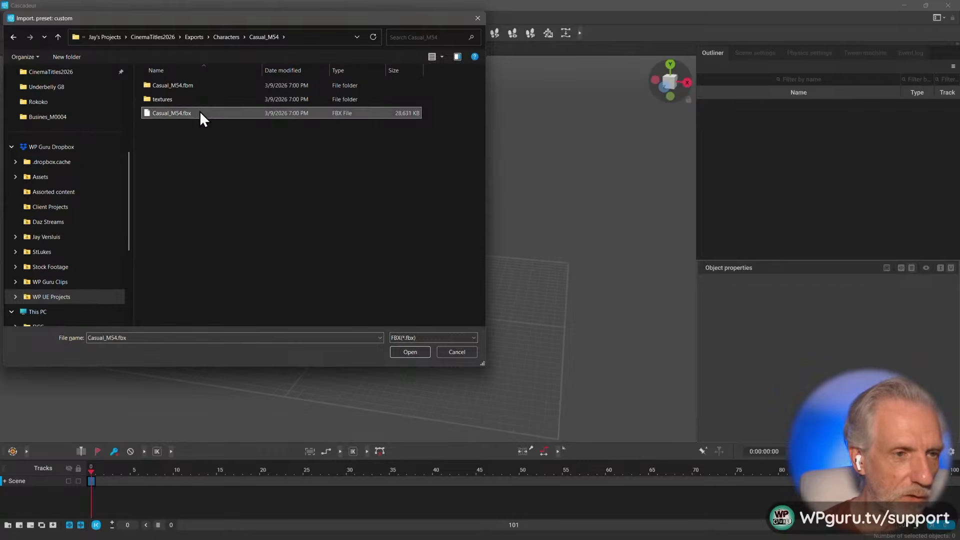
pyautogui.click(410, 352)
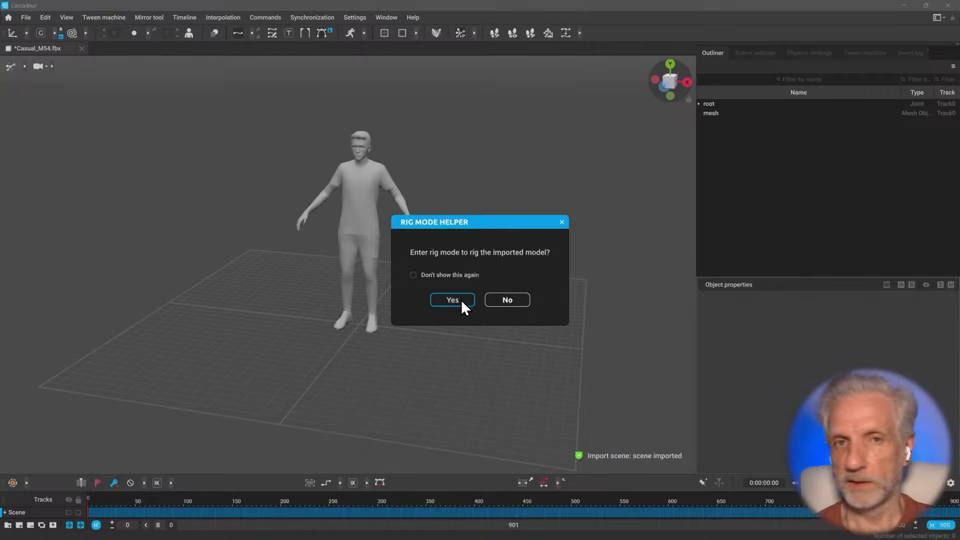
# - Enter rig mode for the imported character, add humanoid rig elements with the quick rigging tool, and generate the rig
pyautogui.click(461, 300)
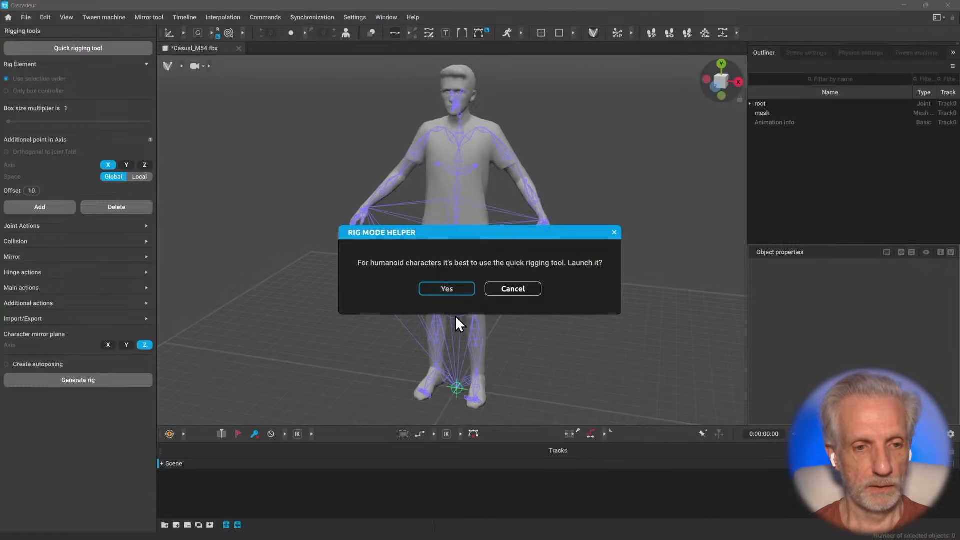
pyautogui.press('Return')
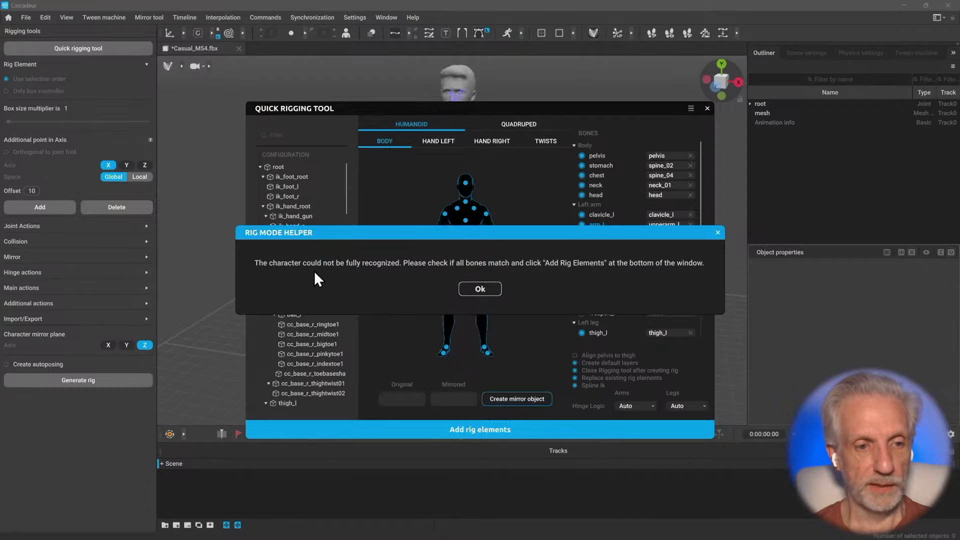
pyautogui.click(479, 289)
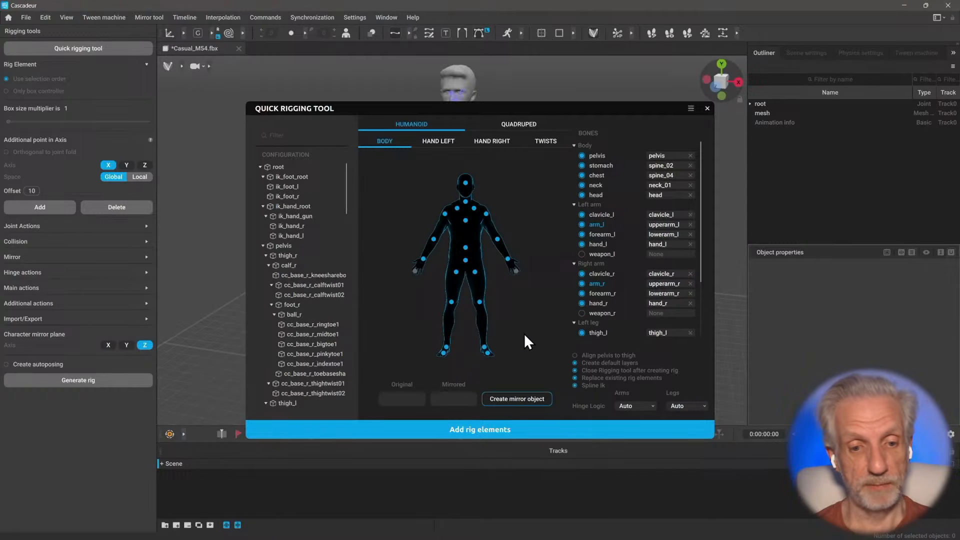
pyautogui.click(494, 429)
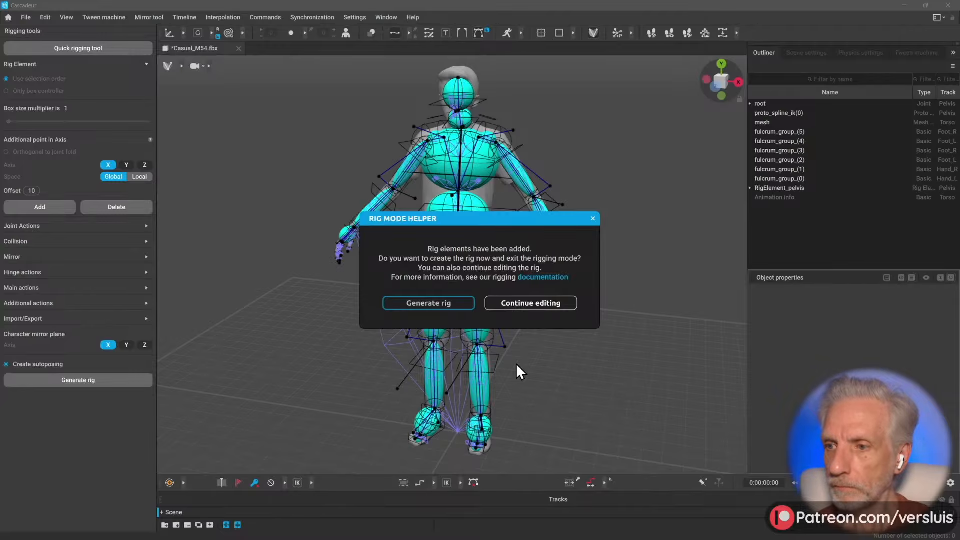
pyautogui.press('Return')
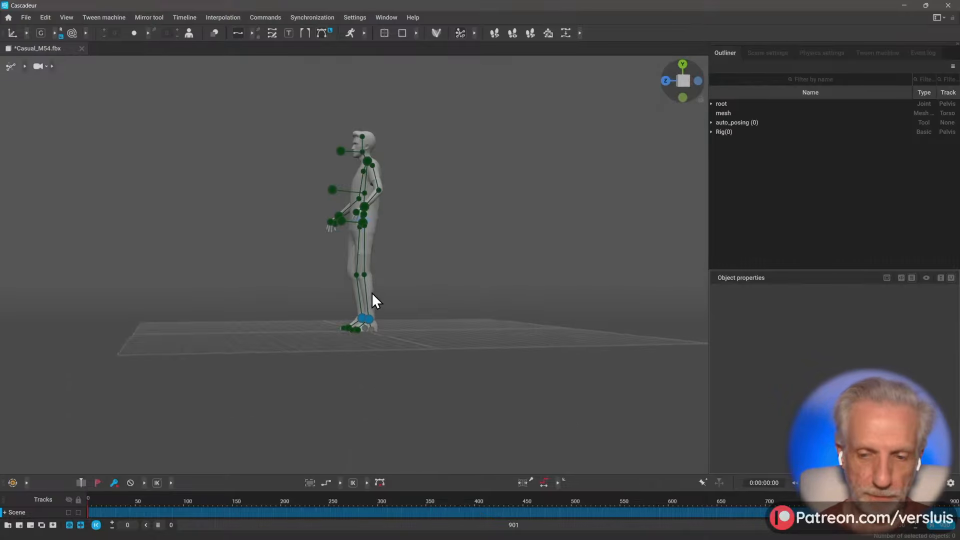
pyautogui.scroll(8, 375, 296)
pyautogui.scroll(-12, 375, 296)
pyautogui.keyDown('alt'); pyautogui.moveTo(375, 296); pyautogui.dragTo(418, 297); pyautogui.keyUp('alt')
pyautogui.scroll(6, 426, 298)
pyautogui.scroll(-3, 428, 298)
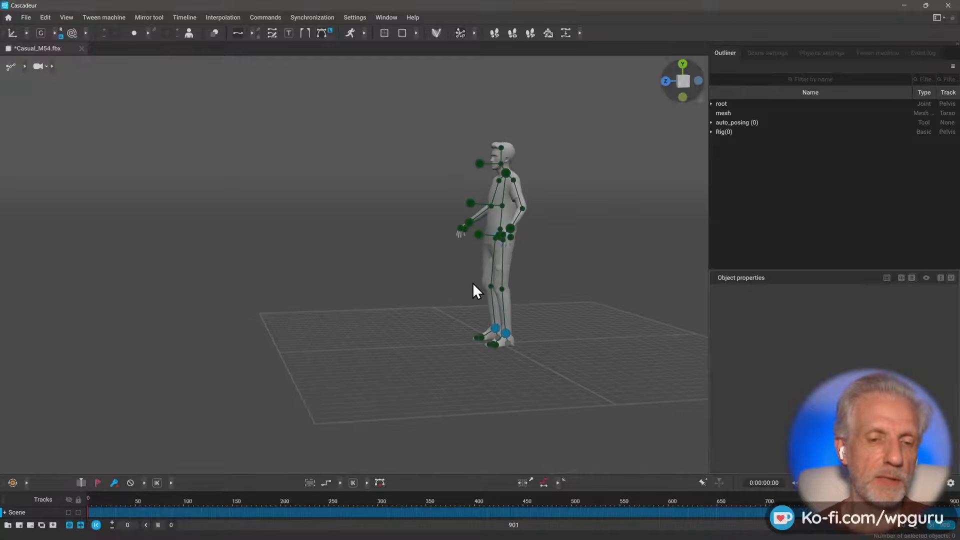
# - Scrub through the timeline and view the rigged Casual_M54 character from several angles to check its animation
pyautogui.moveTo(472, 283)
pyautogui.keyDown('alt'); pyautogui.mouseDown()
pyautogui.moveTo(452, 289)
pyautogui.moveTo(461, 277)
pyautogui.mouseUp(); pyautogui.keyUp('alt')
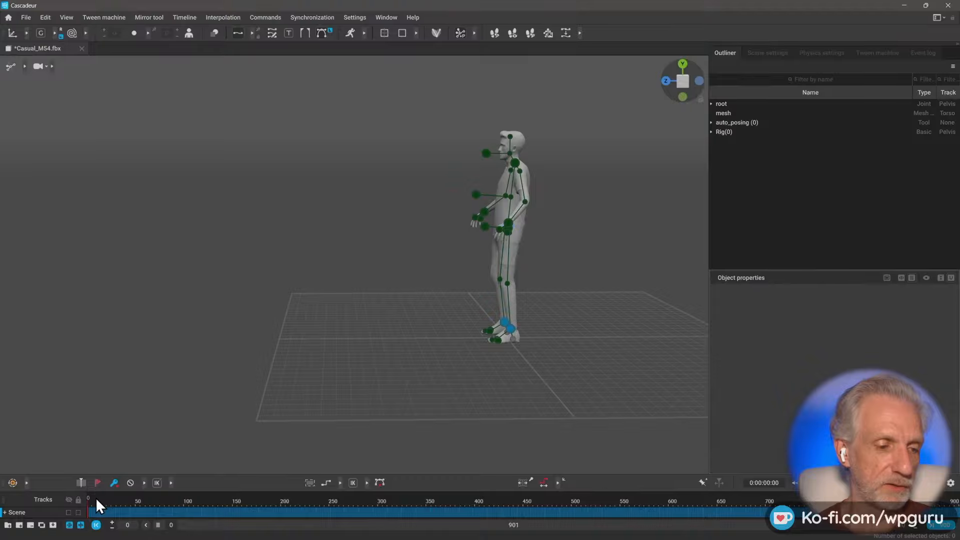
pyautogui.moveTo(110, 508); pyautogui.dragTo(325, 503)
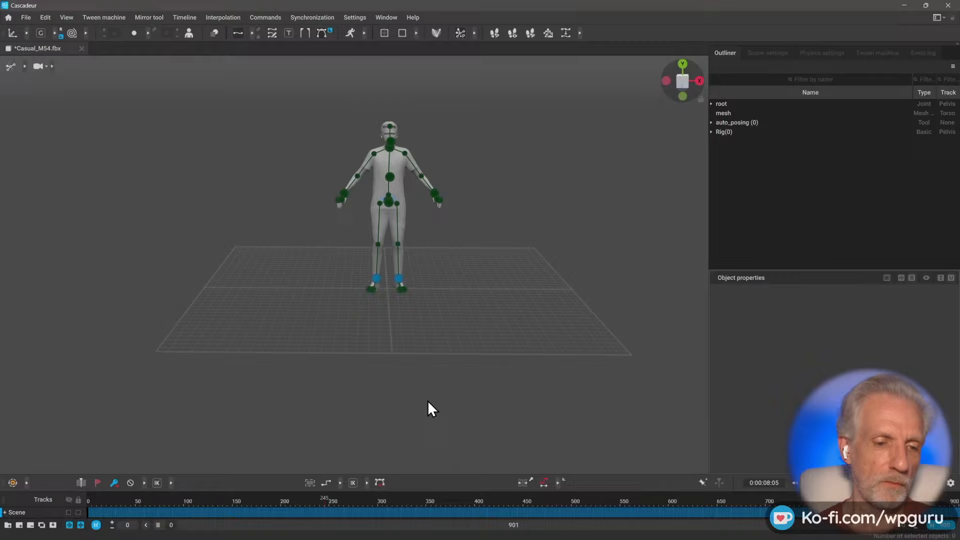
pyautogui.scroll(-2, 427, 400)
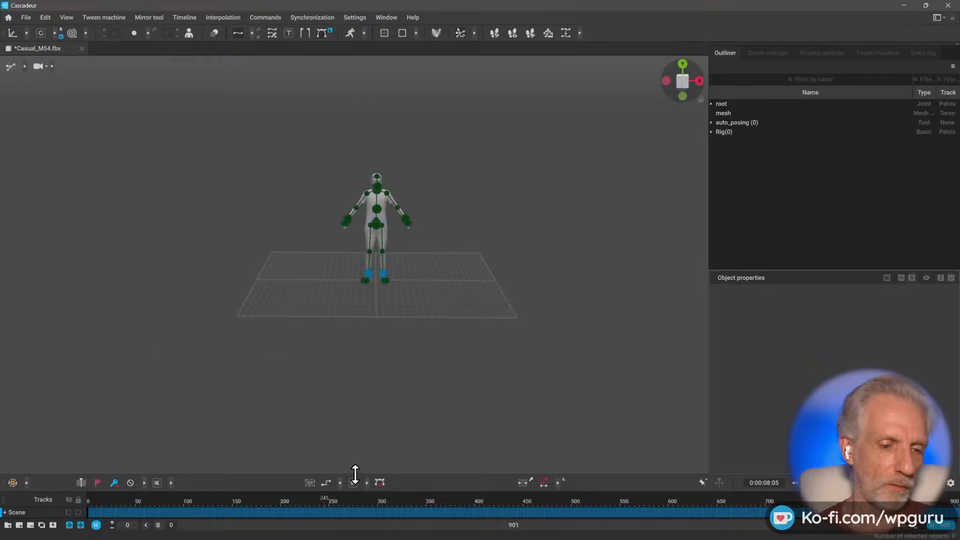
pyautogui.scroll(3, 397, 331)
pyautogui.moveTo(393, 324); pyautogui.dragTo(370, 306, button='right')
pyautogui.press('space')
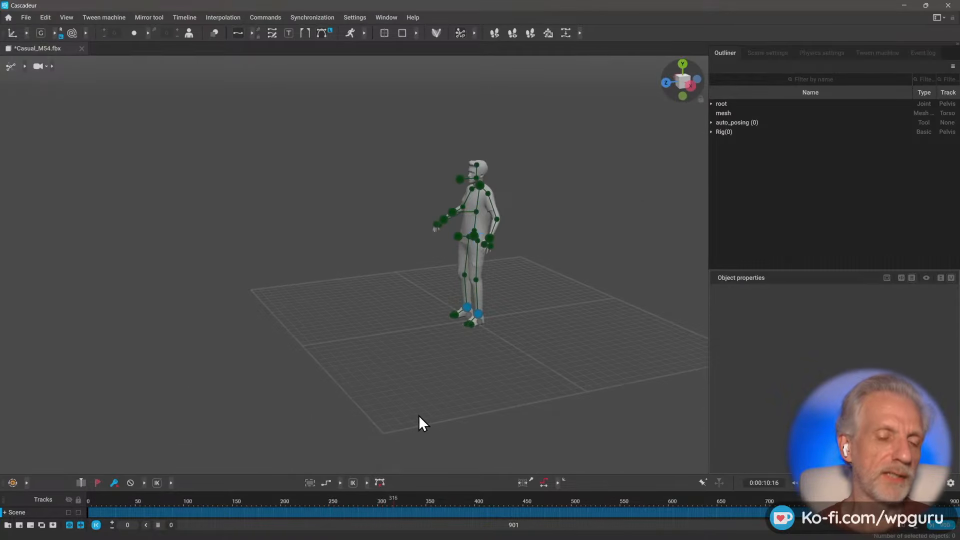
pyautogui.moveTo(418, 395); pyautogui.dragTo(440, 405, button='right')
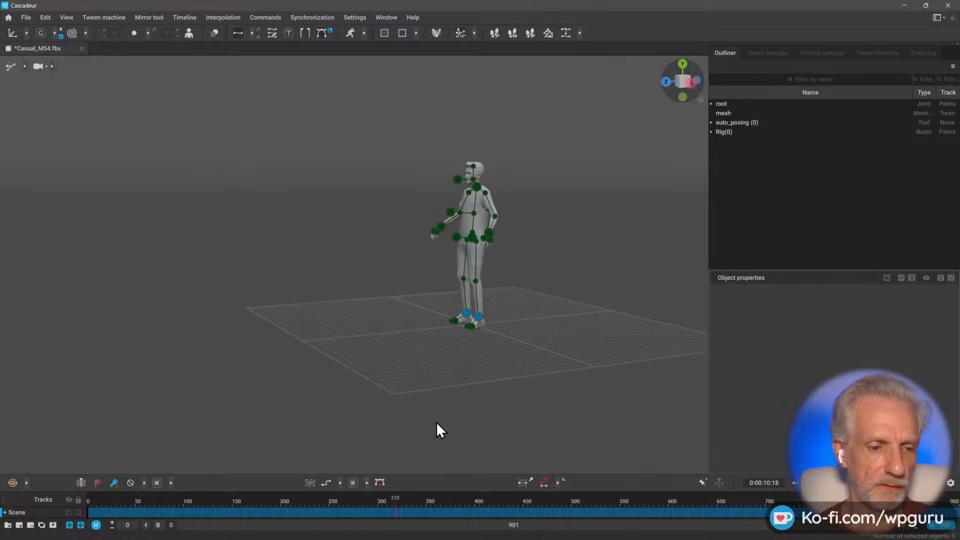
pyautogui.scroll(-1, 436, 421)
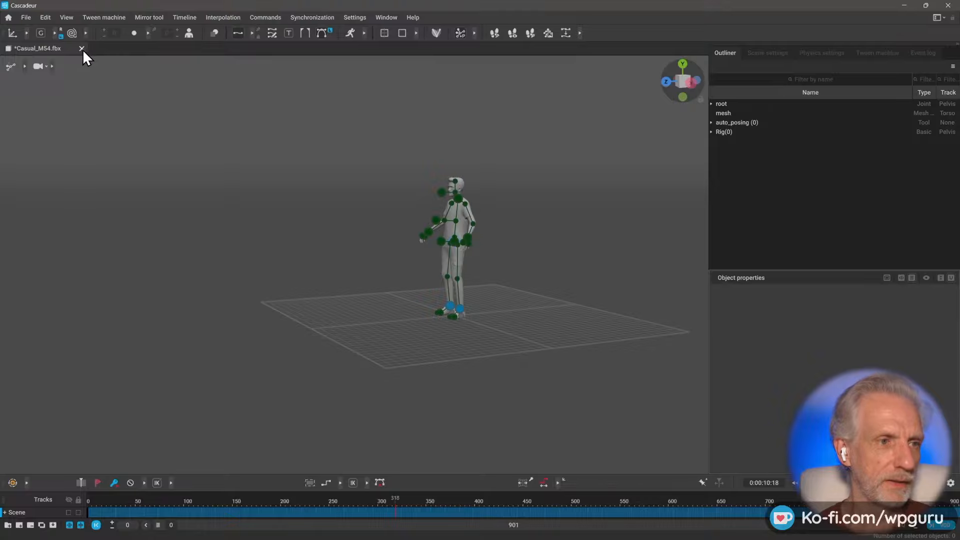
# - Create a new scene and load the Cascy sample model from the start window's model library
pyautogui.click(27, 18)
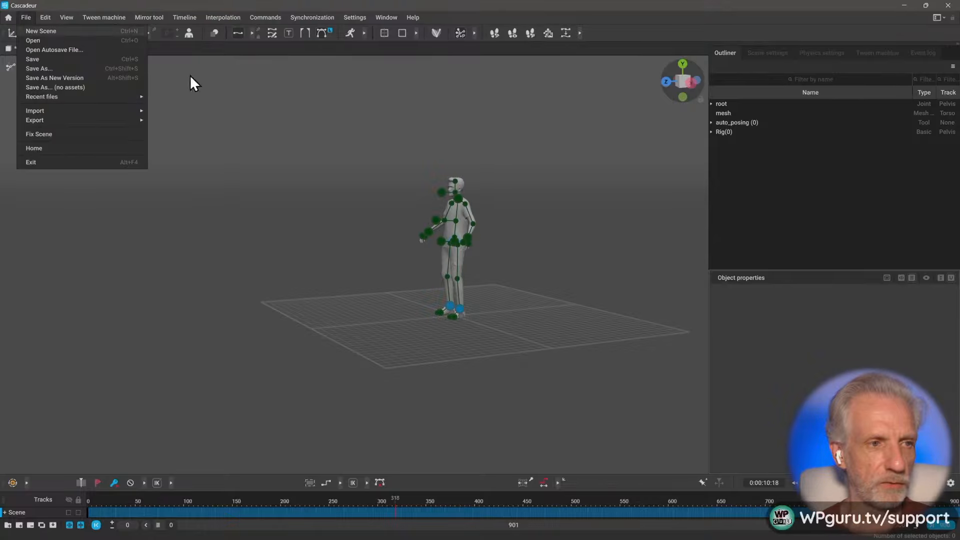
pyautogui.hotkey('ctrl', 'n')
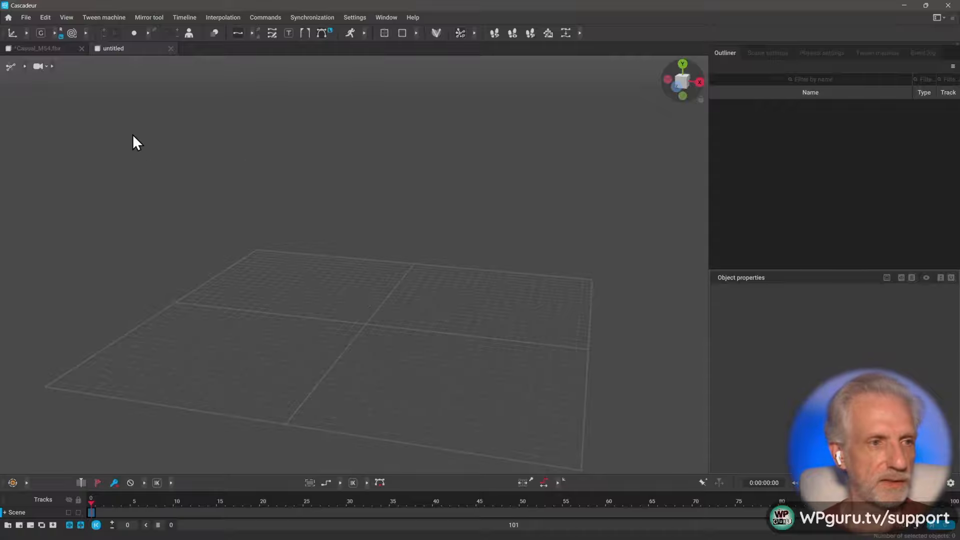
pyautogui.click(26, 17)
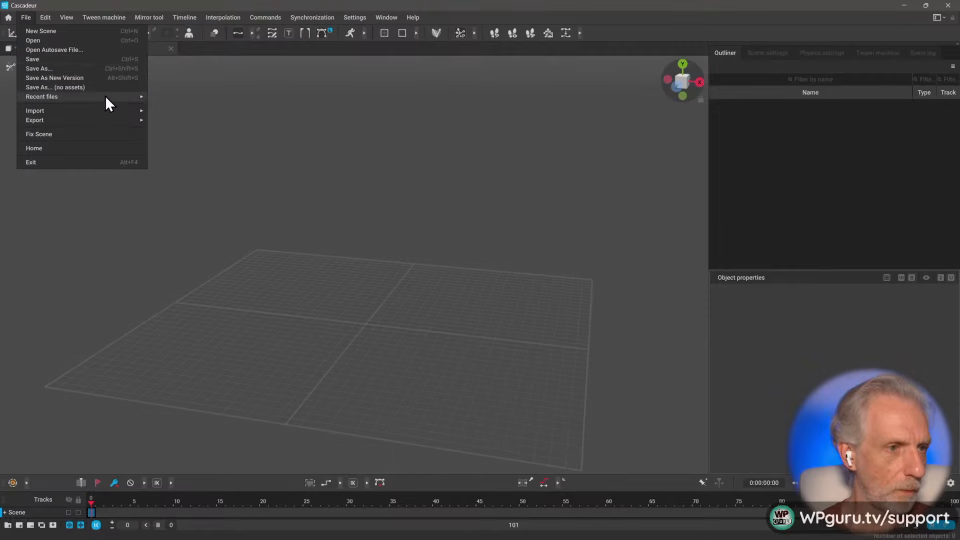
pyautogui.moveTo(111, 109)
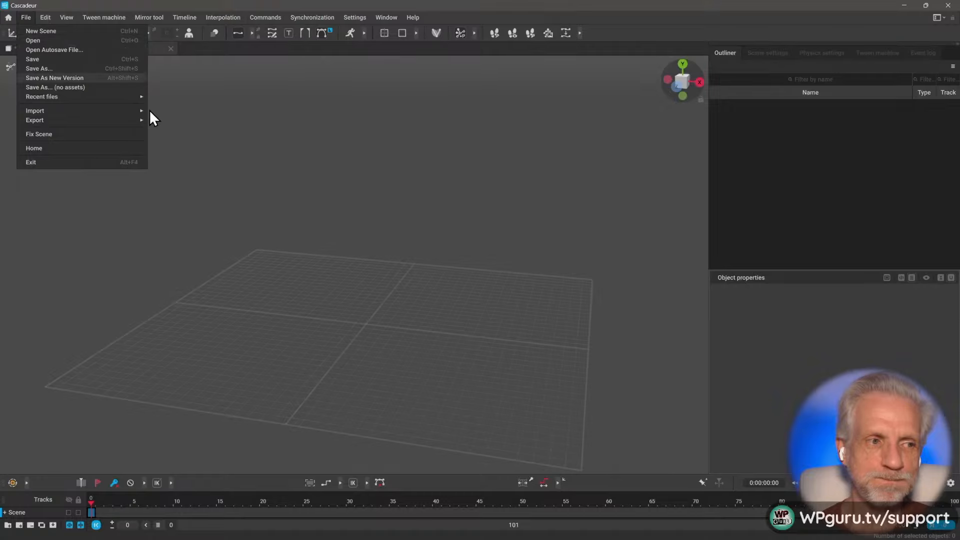
pyautogui.moveTo(131, 97)
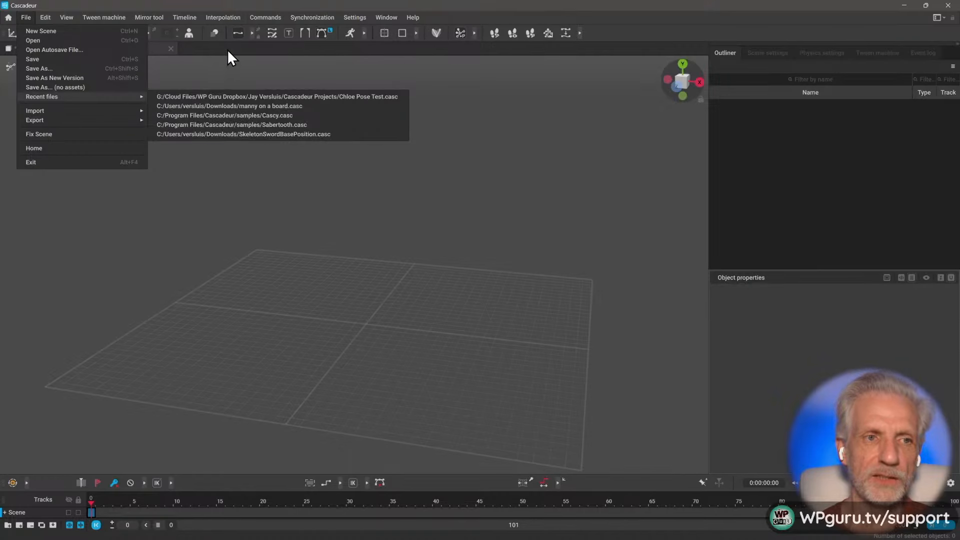
pyautogui.click(248, 46)
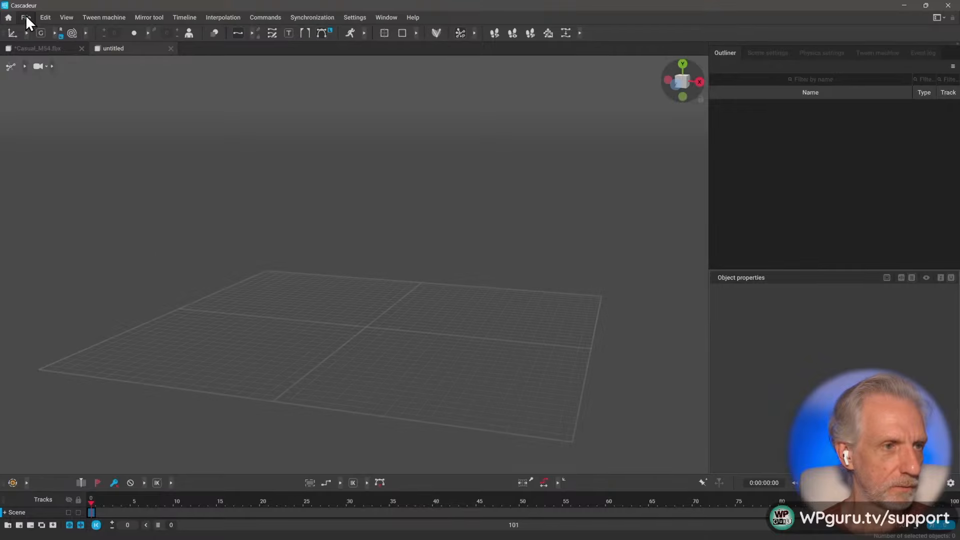
pyautogui.click(8, 16)
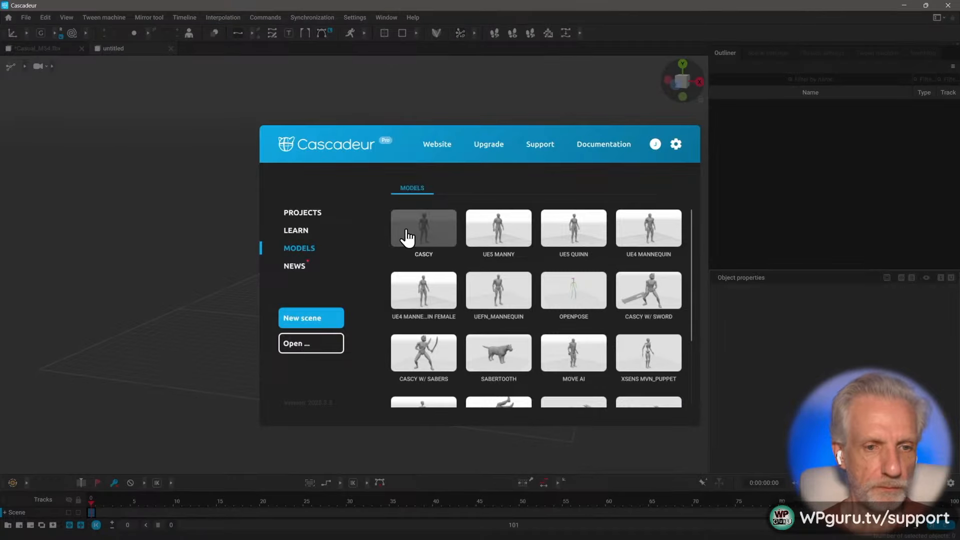
pyautogui.click(420, 244)
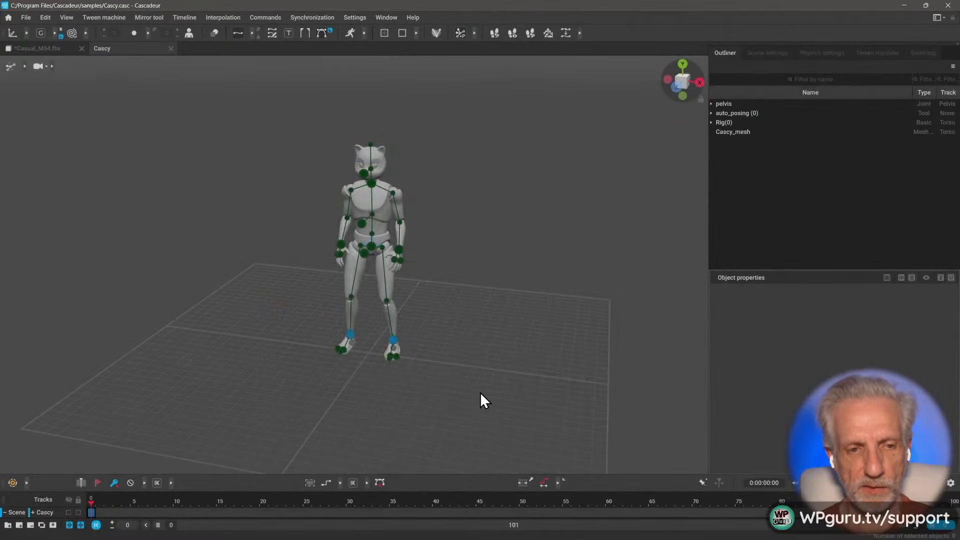
# - View Cascy from the side and enlarge the timeline area
pyautogui.moveTo(433, 284); pyautogui.dragTo(358, 280, button='right')
pyautogui.scroll(-8, 358, 280)
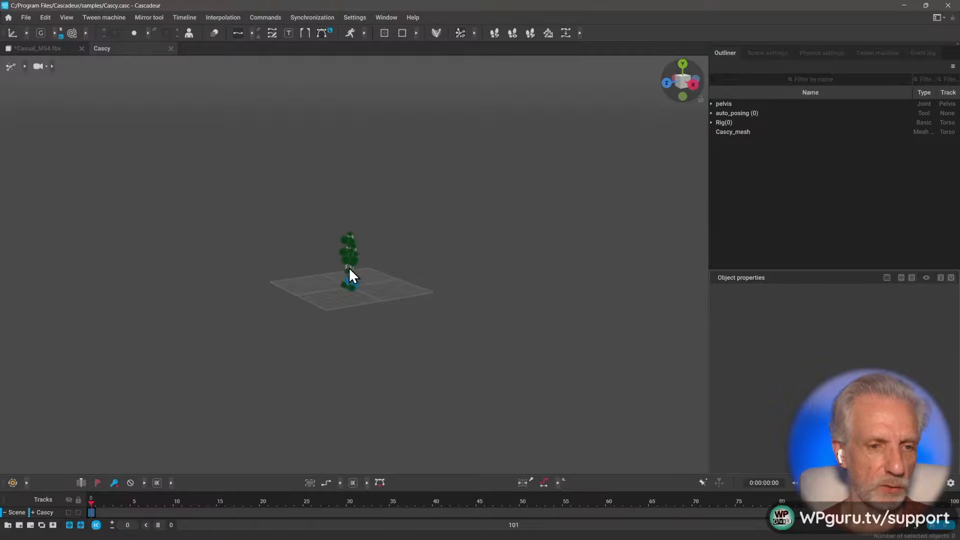
pyautogui.moveTo(352, 275); pyautogui.dragTo(426, 296, button='middle')
pyautogui.moveTo(426, 296); pyautogui.dragTo(362, 290, button='right')
pyautogui.scroll(8, 365, 289)
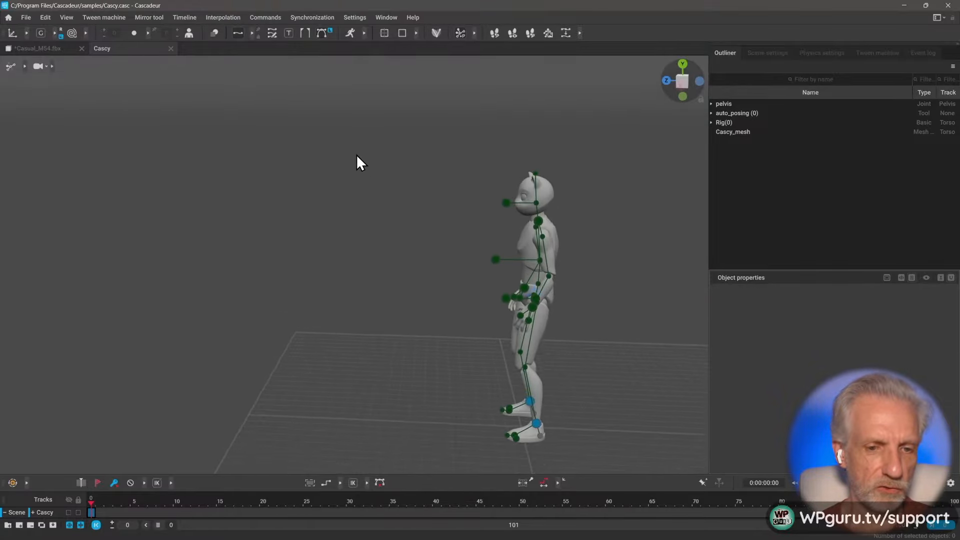
pyautogui.moveTo(427, 219); pyautogui.dragTo(444, 289, button='right')
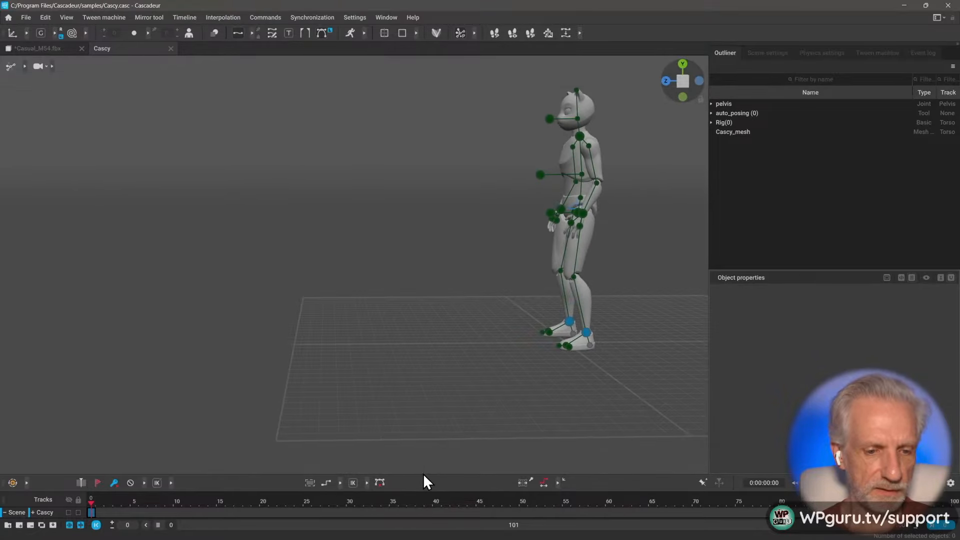
pyautogui.moveTo(423, 474); pyautogui.dragTo(424, 438)
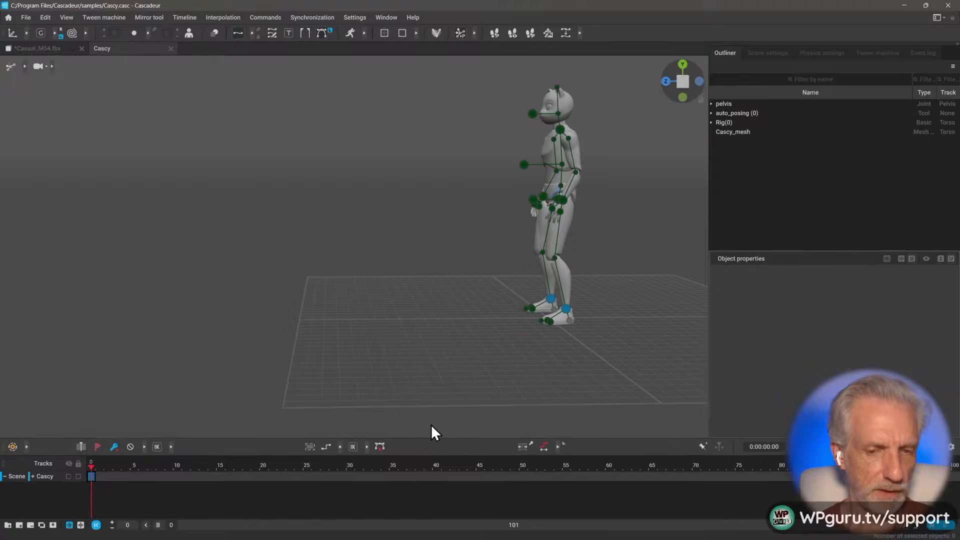
# - Frame Cascy with free space ahead for the walk and add a keyframe at frame 90
pyautogui.scroll(-5, 488, 334)
pyautogui.moveTo(488, 334); pyautogui.dragTo(593, 320, button='middle')
pyautogui.moveTo(593, 319)
pyautogui.mouseDown(button='right')
pyautogui.moveTo(583, 322)
pyautogui.moveTo(598, 315)
pyautogui.mouseUp(button='right')
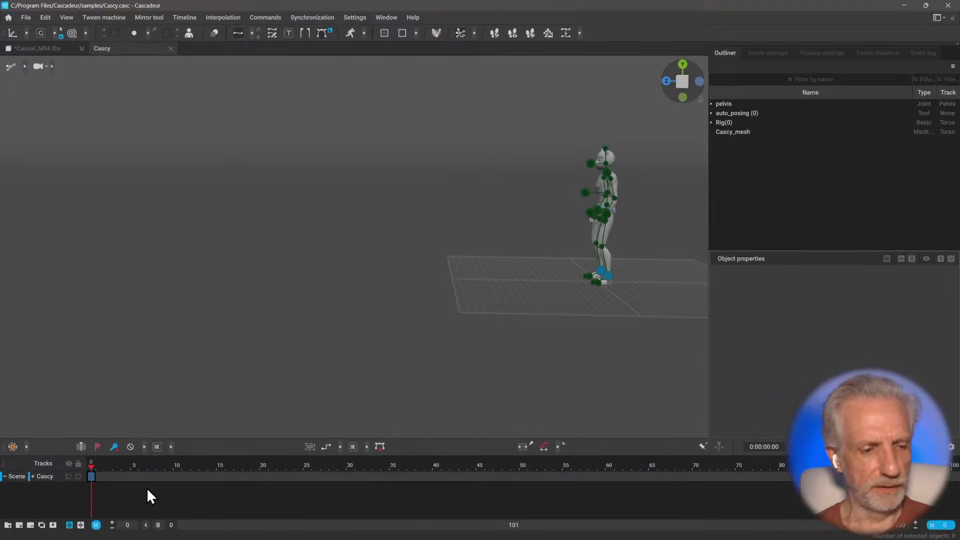
pyautogui.moveTo(109, 471); pyautogui.dragTo(868, 470)
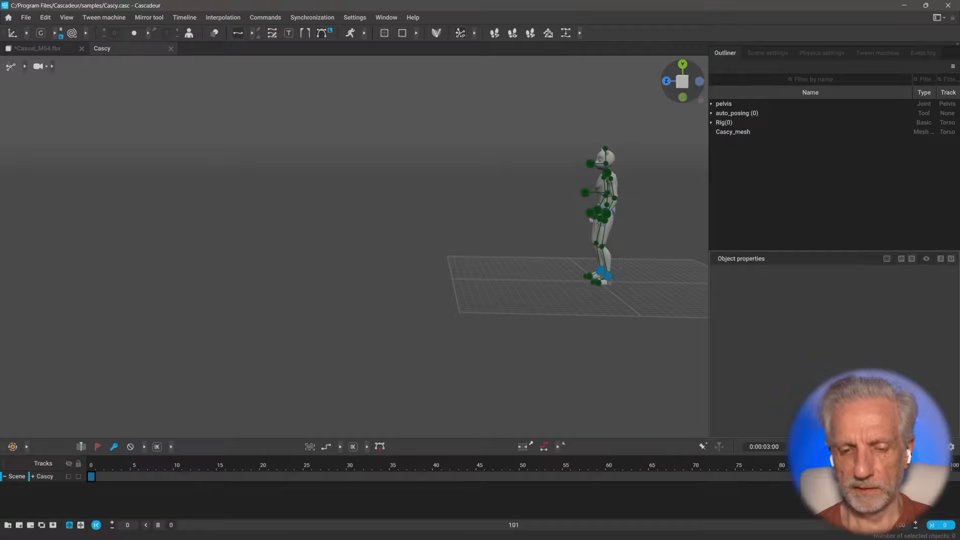
pyautogui.press('f')
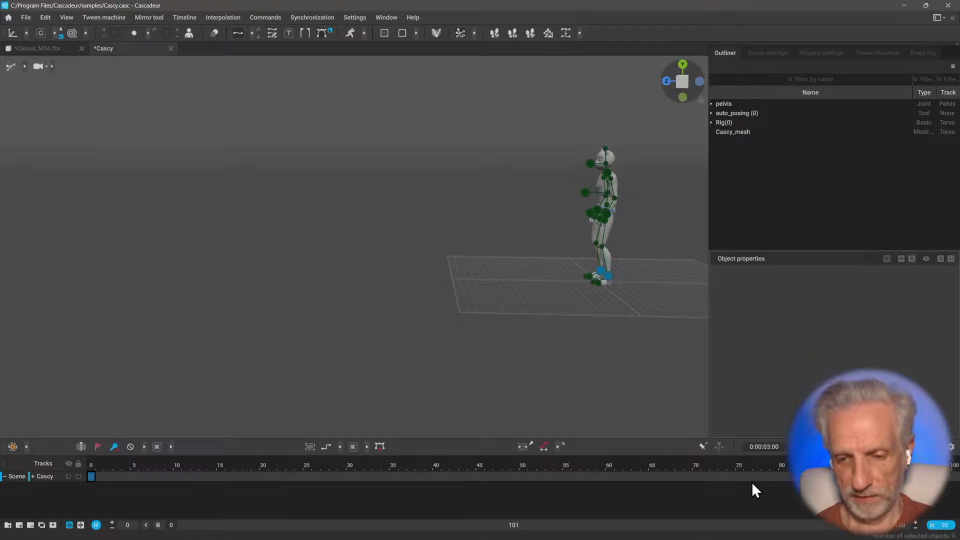
# - Select all of Cascy's auto-posing control points, including the pelvis
pyautogui.scroll(3, 593, 231)
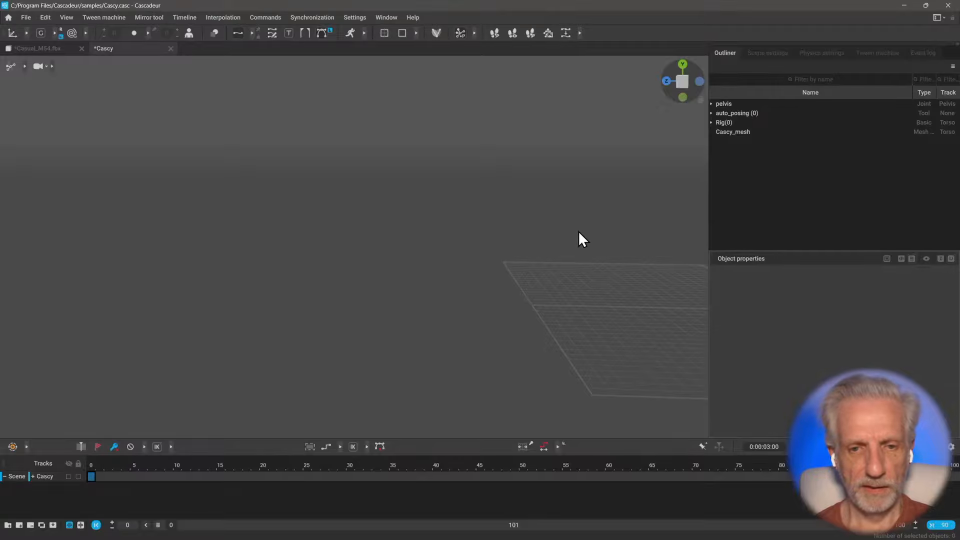
pyautogui.keyDown('alt'); pyautogui.moveTo(578, 231); pyautogui.dragTo(380, 229, button='middle'); pyautogui.keyUp('alt')
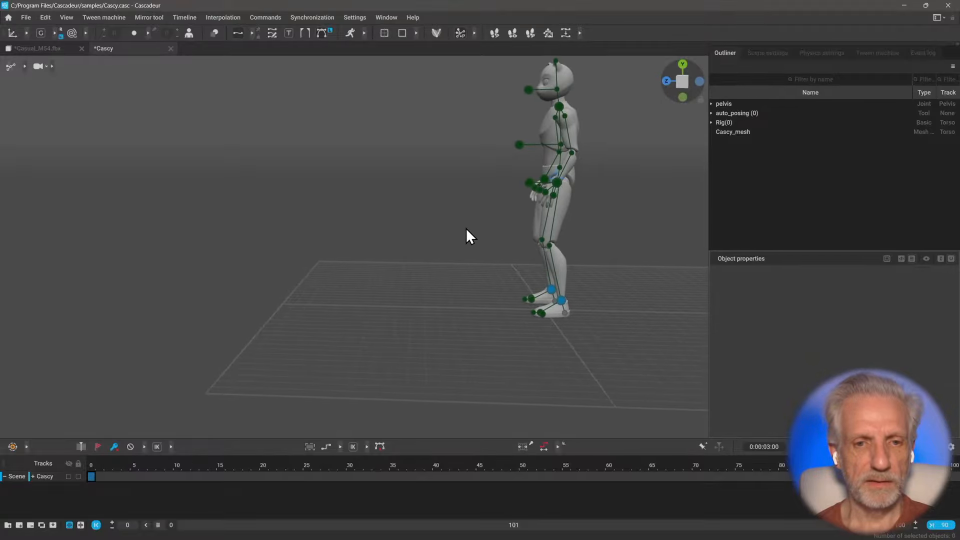
pyautogui.click(542, 178)
pyautogui.moveTo(513, 180)
pyautogui.mouseDown()
pyautogui.moveTo(426, 186)
pyautogui.moveTo(523, 191)
pyautogui.mouseUp()
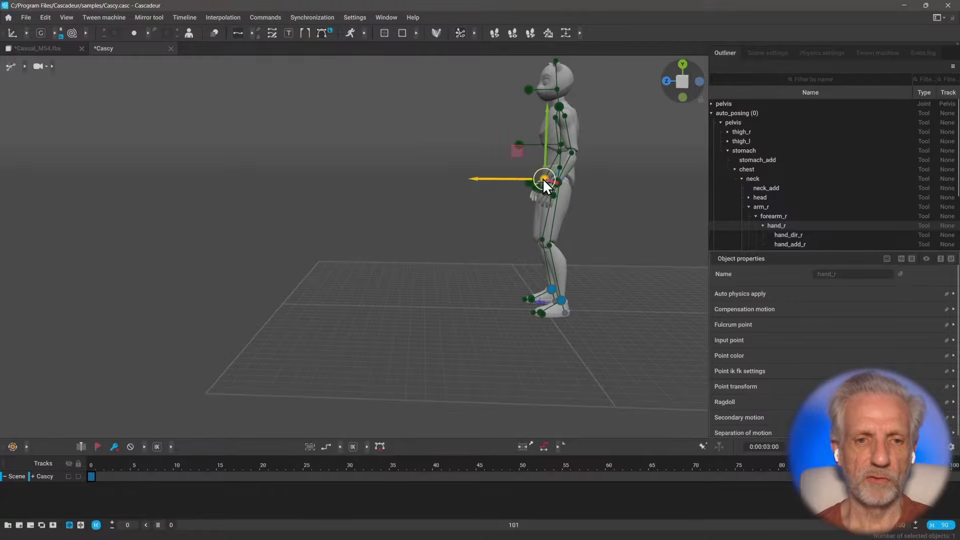
pyautogui.doubleClick(542, 178)
pyautogui.moveTo(536, 188); pyautogui.dragTo(443, 200, button='right')
pyautogui.doubleClick(548, 180)
# - Move the whole character forward along the Z axis, well beyond the floor grid, at frame 90
pyautogui.scroll(-3, 443, 200)
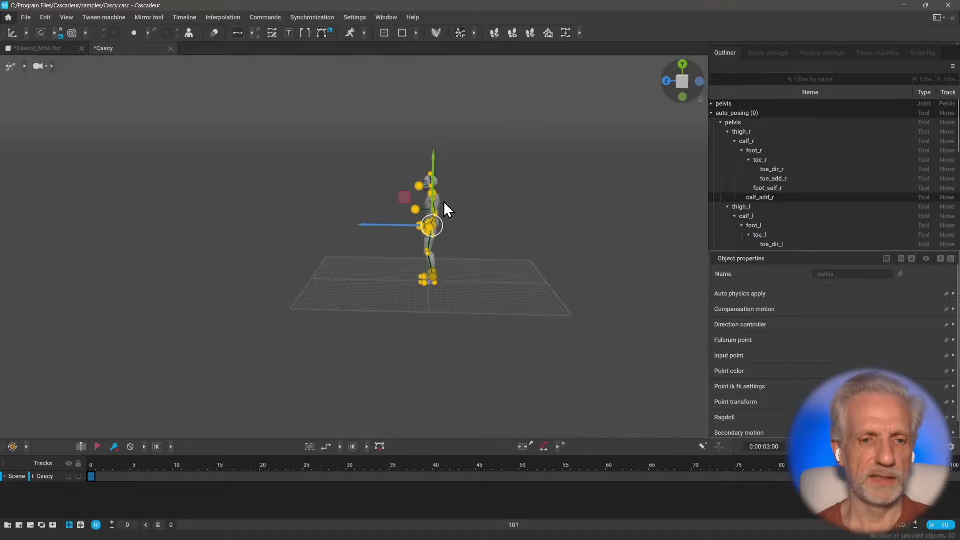
pyautogui.moveTo(445, 208); pyautogui.dragTo(542, 210, button='middle')
pyautogui.moveTo(542, 210); pyautogui.dragTo(493, 256, button='right')
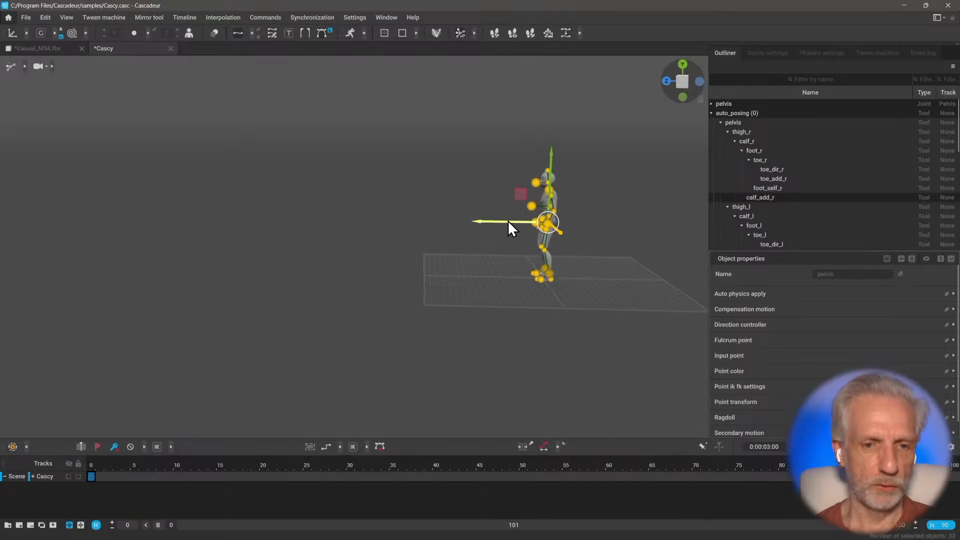
pyautogui.moveTo(508, 220); pyautogui.dragTo(299, 220)
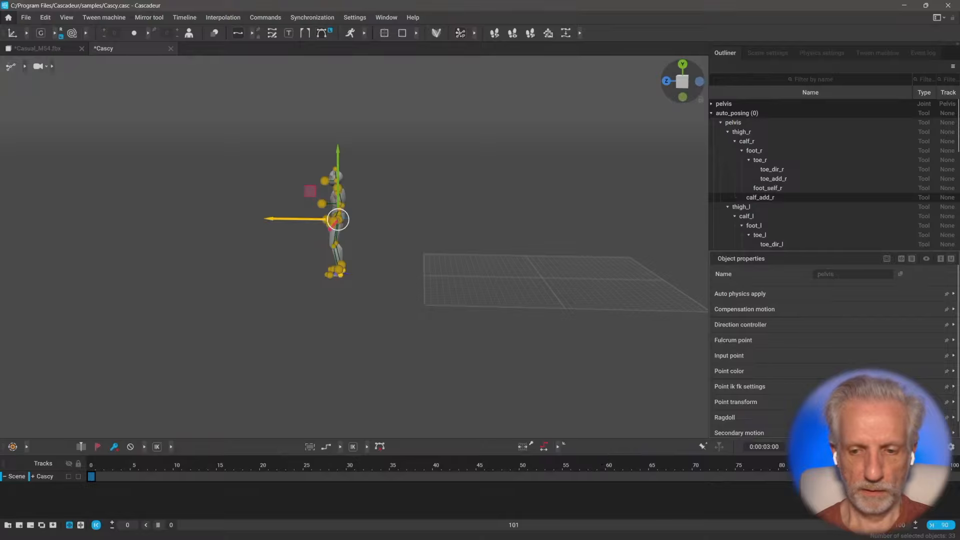
pyautogui.moveTo(869, 472); pyautogui.dragTo(920, 477)
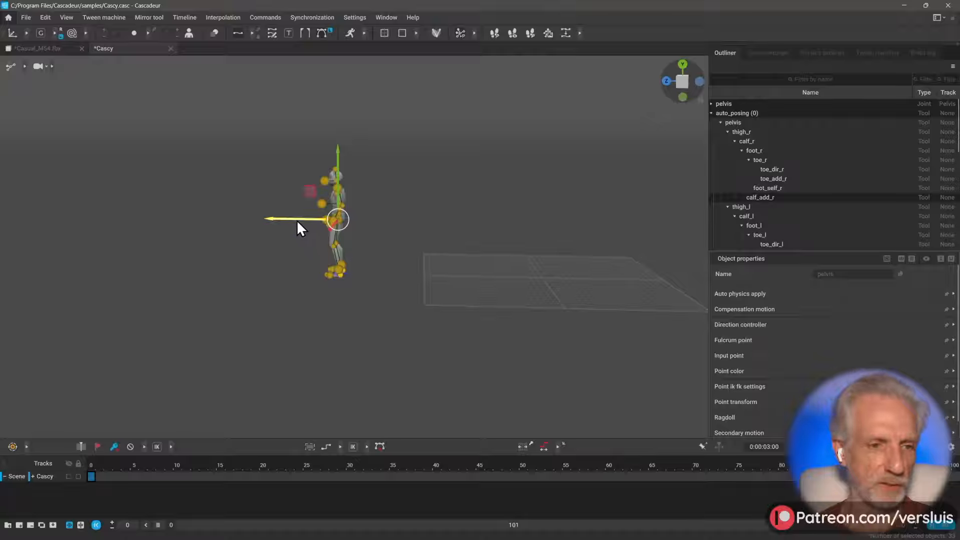
pyautogui.moveTo(296, 220); pyautogui.dragTo(113, 215)
pyautogui.moveTo(321, 260); pyautogui.dragTo(339, 294, button='middle')
pyautogui.scroll(-3, 388, 278)
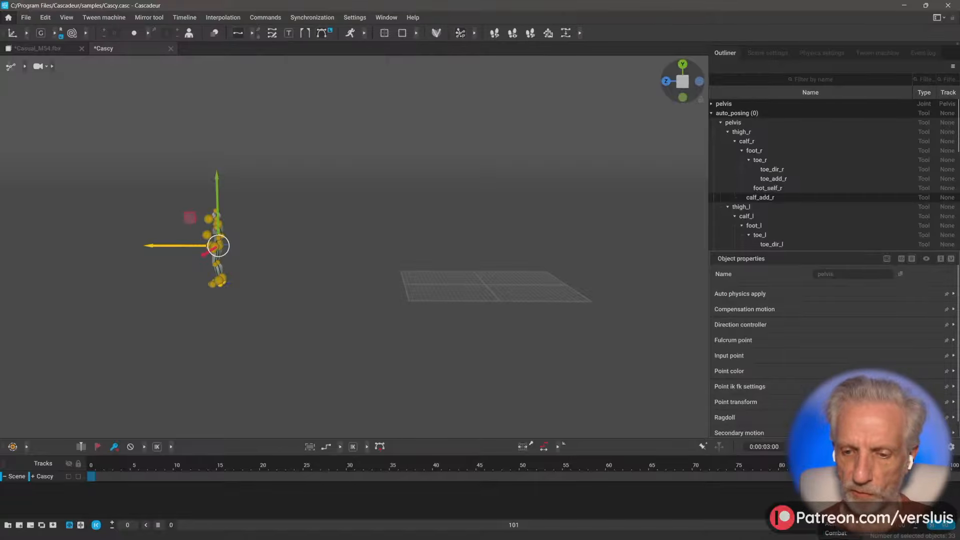
# - Try to set the interpolation type to AI from frame 23 of the Cascy track
pyautogui.moveTo(317, 465); pyautogui.dragTo(294, 478)
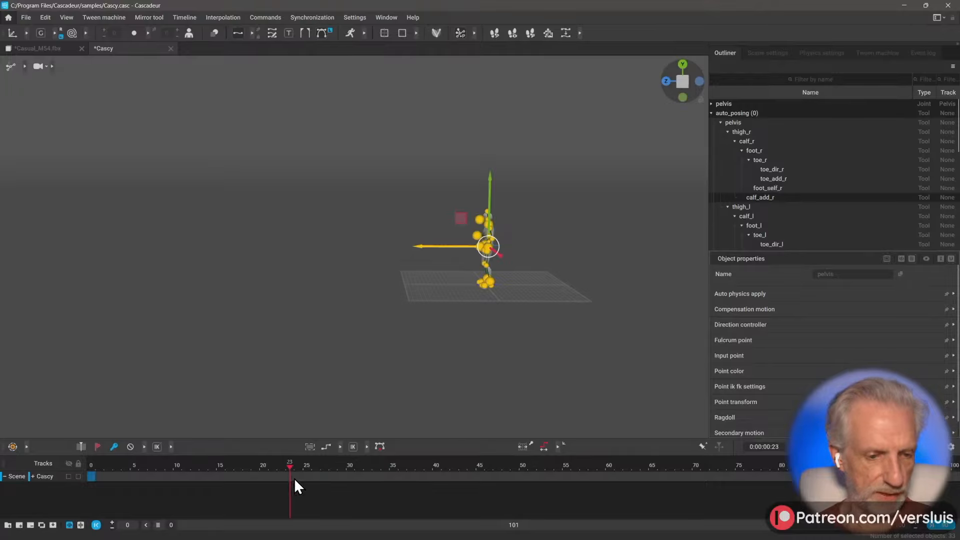
pyautogui.rightClick(294, 478)
pyautogui.moveTo(346, 489)
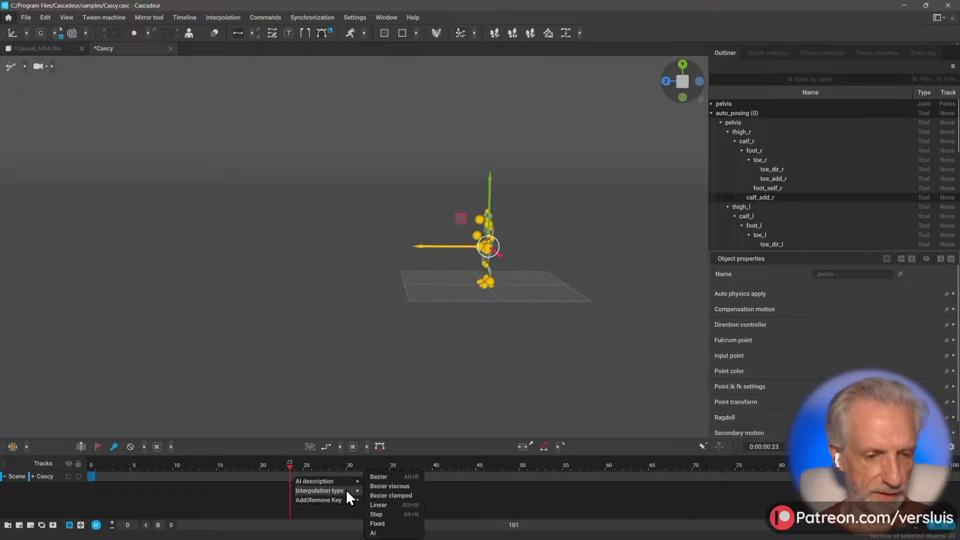
pyautogui.click(396, 533)
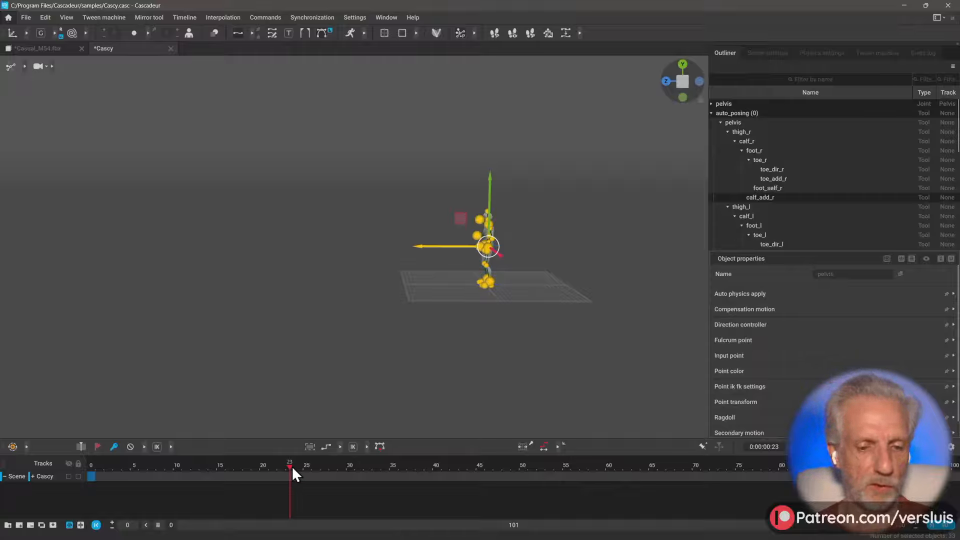
# - Return to frame 0 and set the Cascy track's interpolation between the two keyframes to AI
pyautogui.moveTo(289, 469); pyautogui.dragTo(71, 473)
pyautogui.scroll(5, 332, 317)
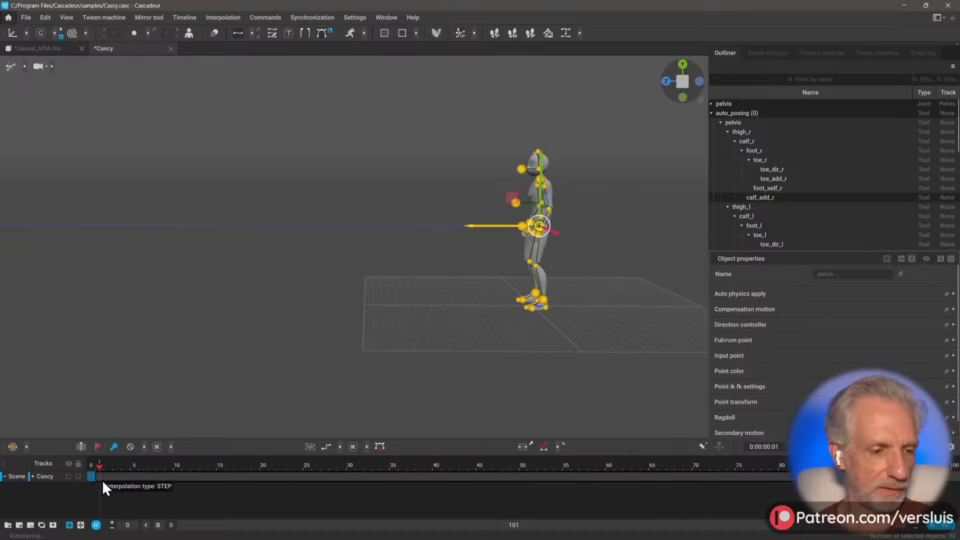
pyautogui.rightClick(133, 475)
pyautogui.moveTo(173, 488)
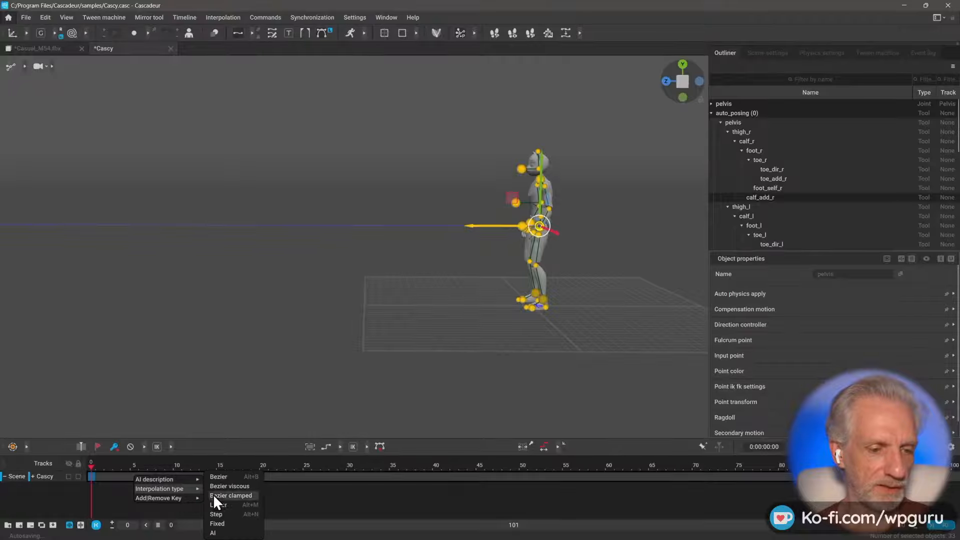
pyautogui.click(215, 533)
pyautogui.scroll(-5, 310, 319)
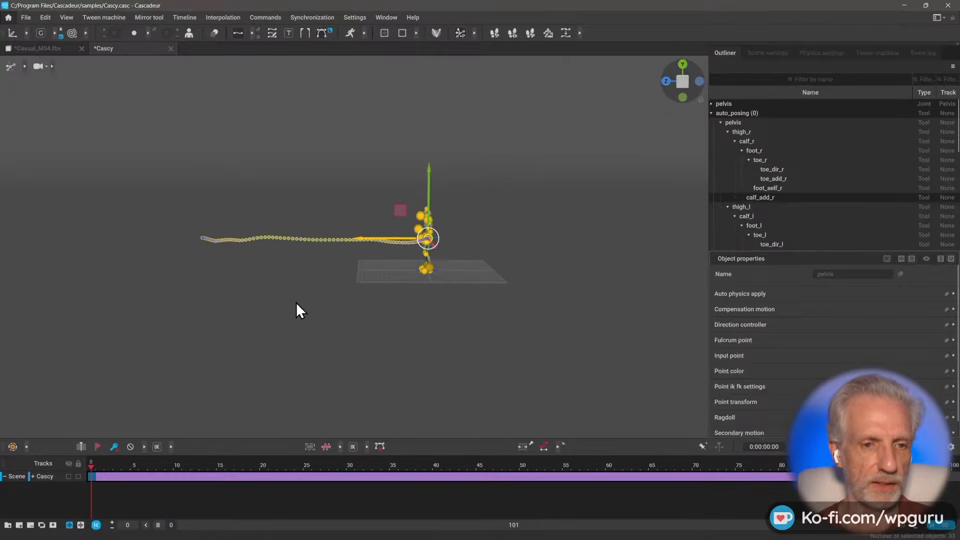
# - Play back the AI-interpolated walk along its pelvis trajectory and scrub the timeline to frame 24
pyautogui.keyDown('alt'); pyautogui.moveTo(296, 303); pyautogui.dragTo(334, 289, button='middle'); pyautogui.keyUp('alt')
pyautogui.scroll(4, 379, 310)
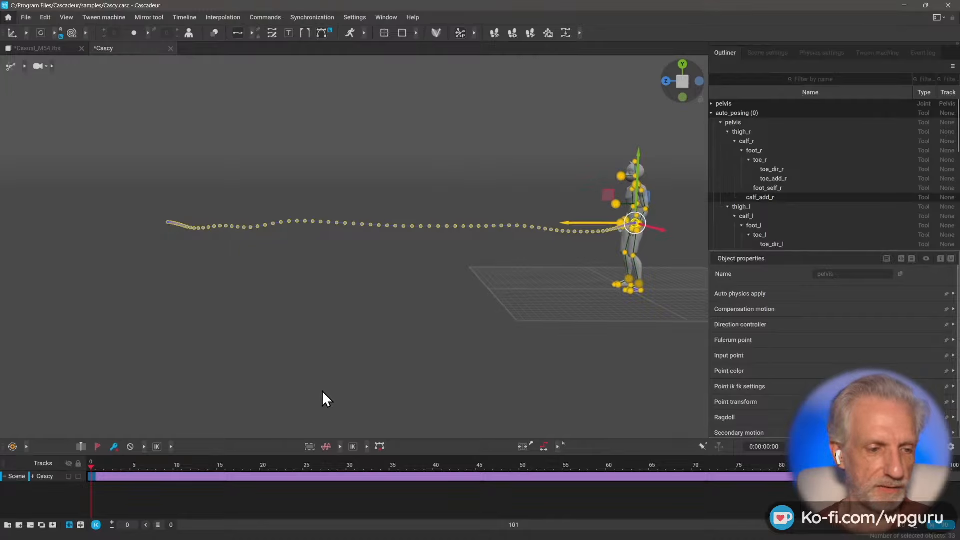
pyautogui.press('space')
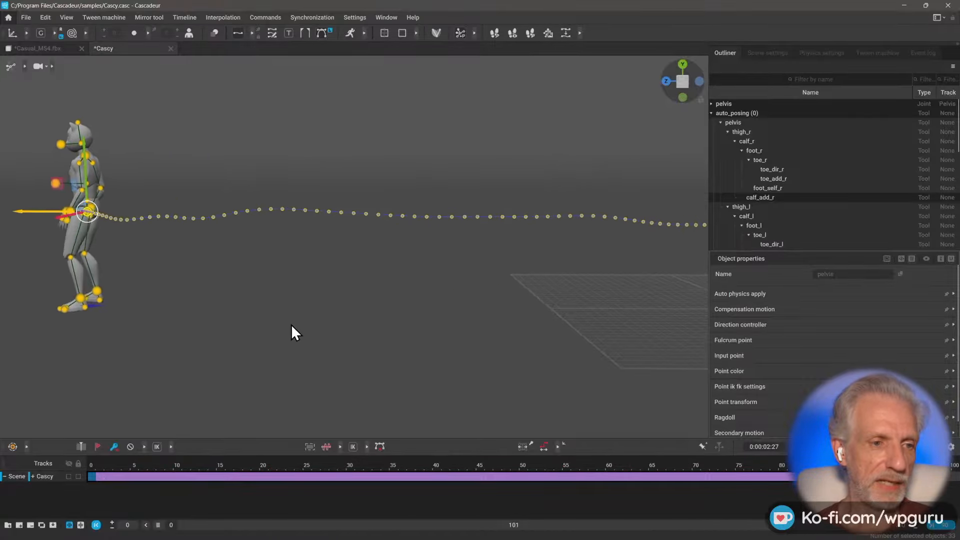
pyautogui.moveTo(732, 465); pyautogui.dragTo(299, 465)
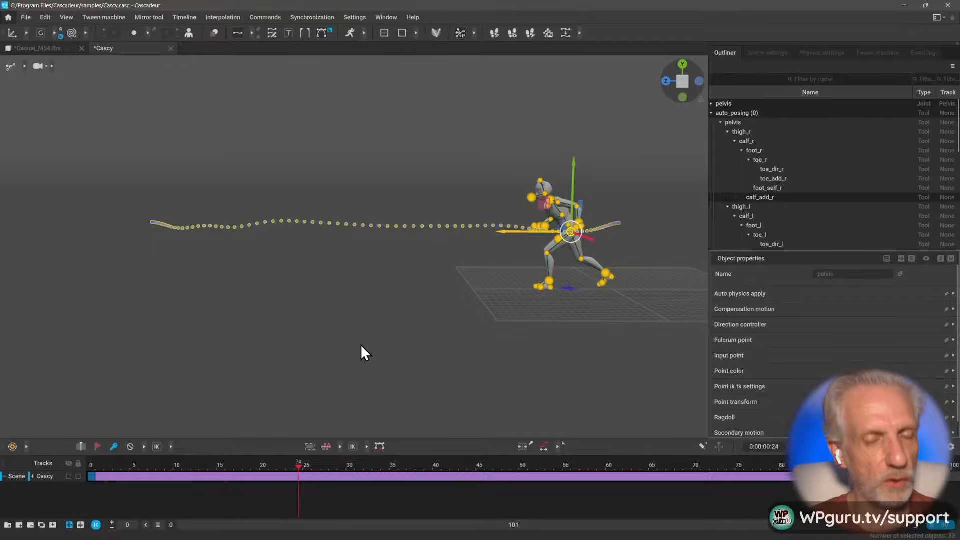
# - Examine the AI description options for the Cascy track's interpolated interval at frame 24, leaving the setting as is
pyautogui.rightClick(318, 475)
pyautogui.moveTo(361, 488)
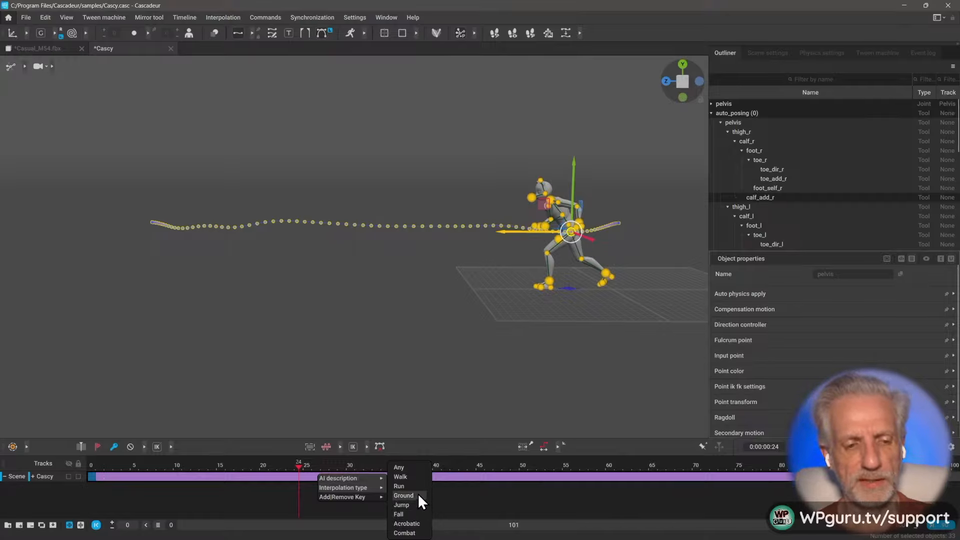
pyautogui.moveTo(396, 321); pyautogui.dragTo(403, 320, button='right')
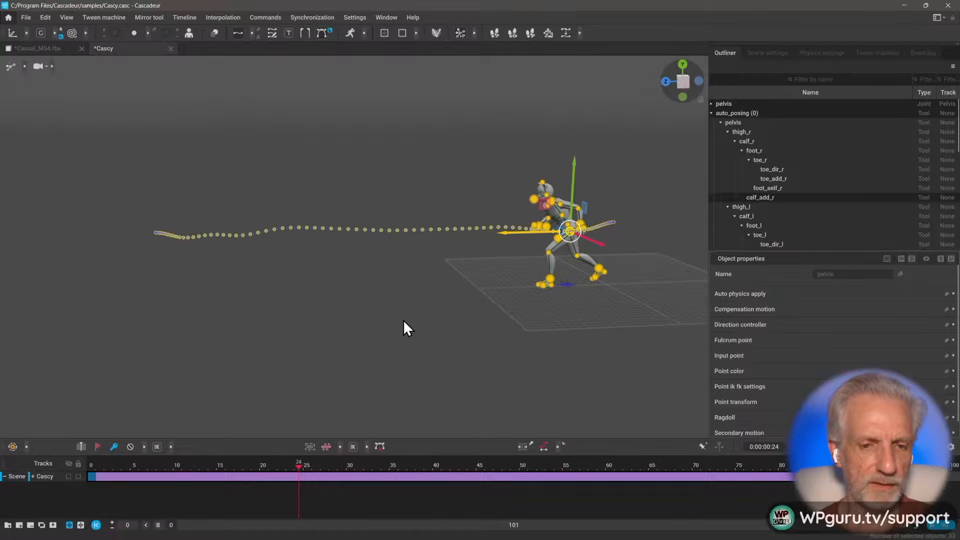
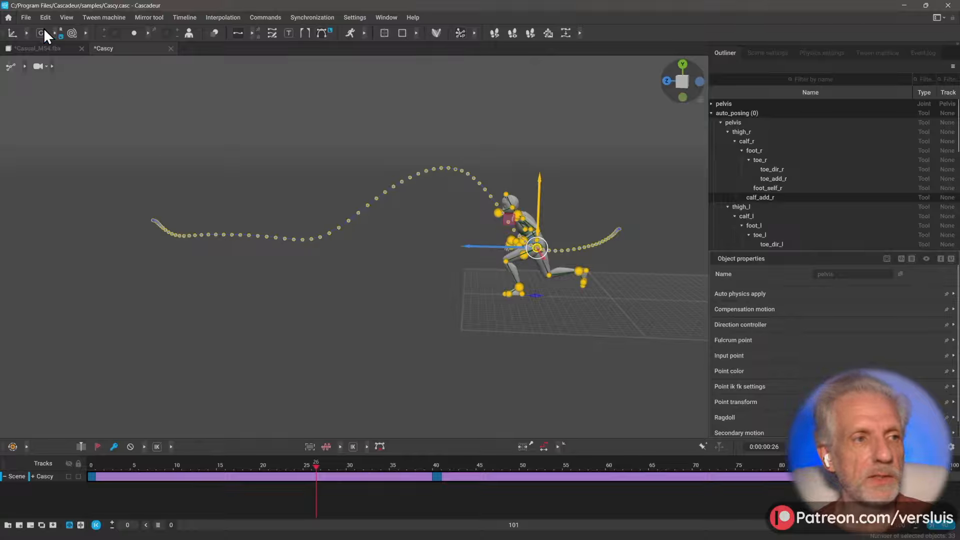
# - Examine the available export formats and scrub the Cascy jump animation back to frame 8
pyautogui.click(24, 17)
pyautogui.moveTo(65, 121)
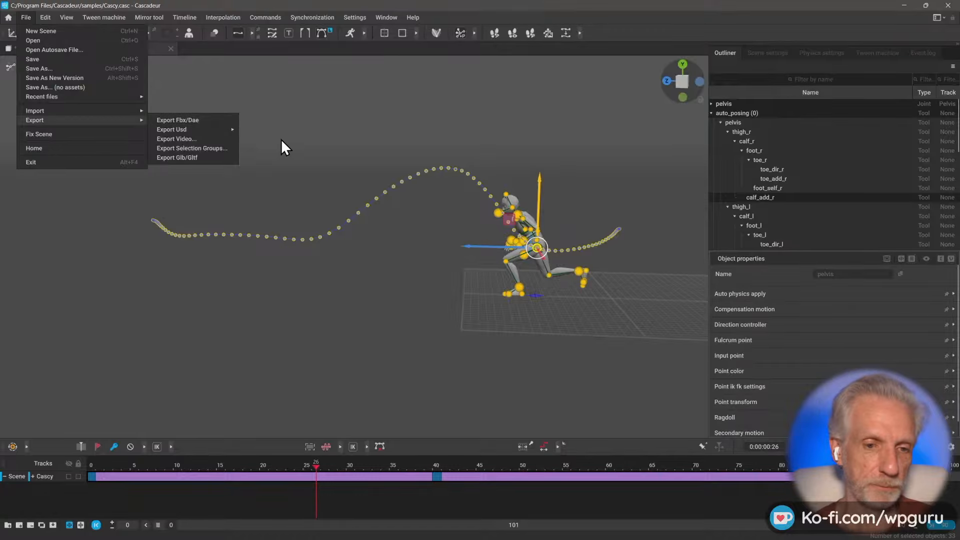
pyautogui.click(368, 308)
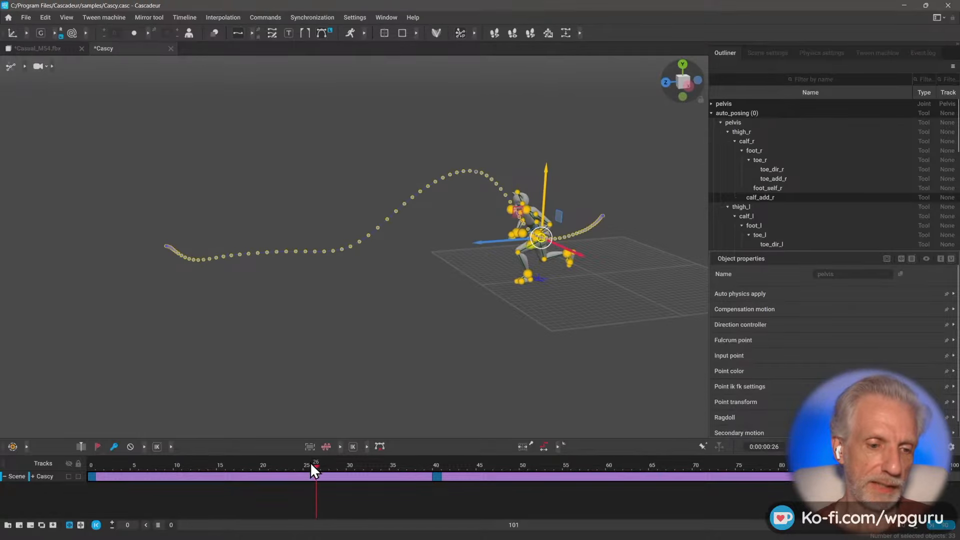
pyautogui.moveTo(315, 470); pyautogui.dragTo(159, 468)
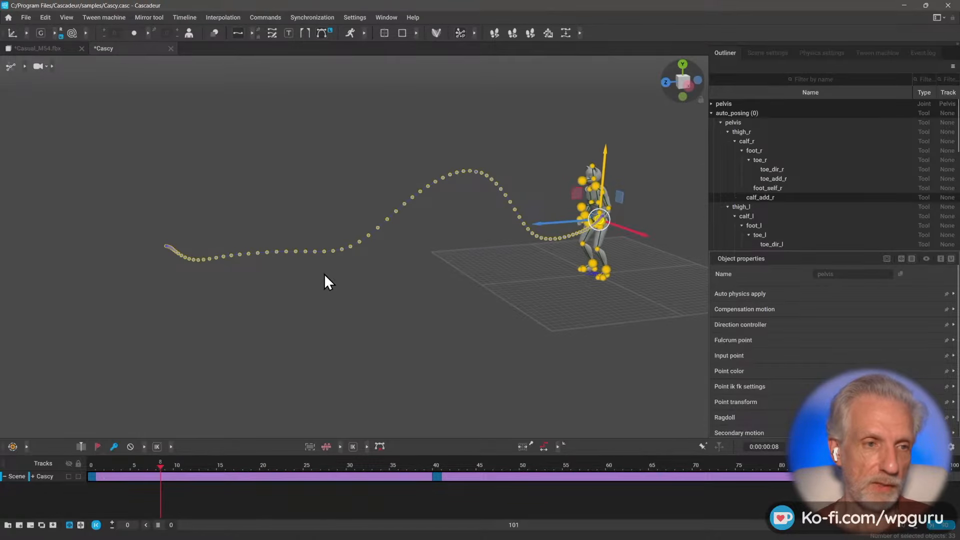
# - Create a new scene and load the Cascy sample model from the model library
pyautogui.click(28, 18)
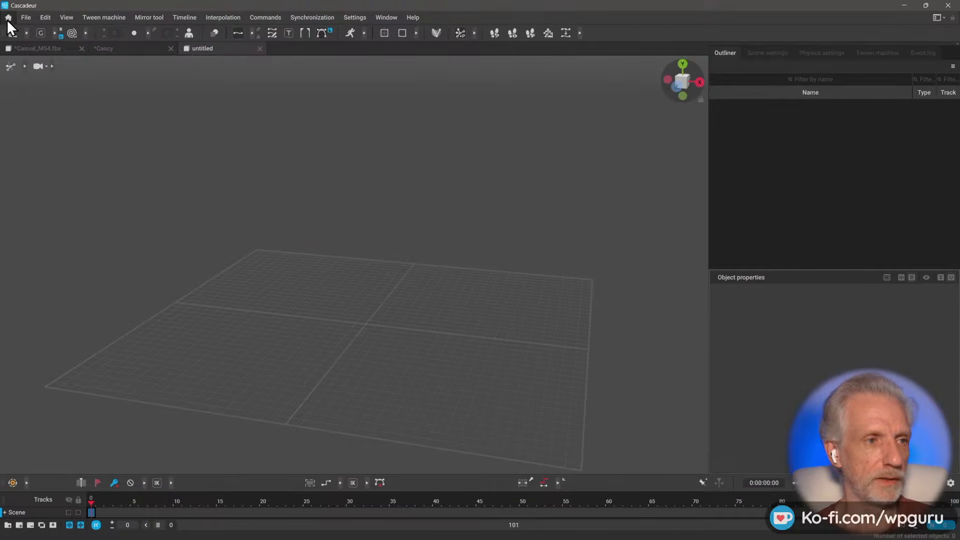
pyautogui.click(8, 18)
pyautogui.click(409, 229)
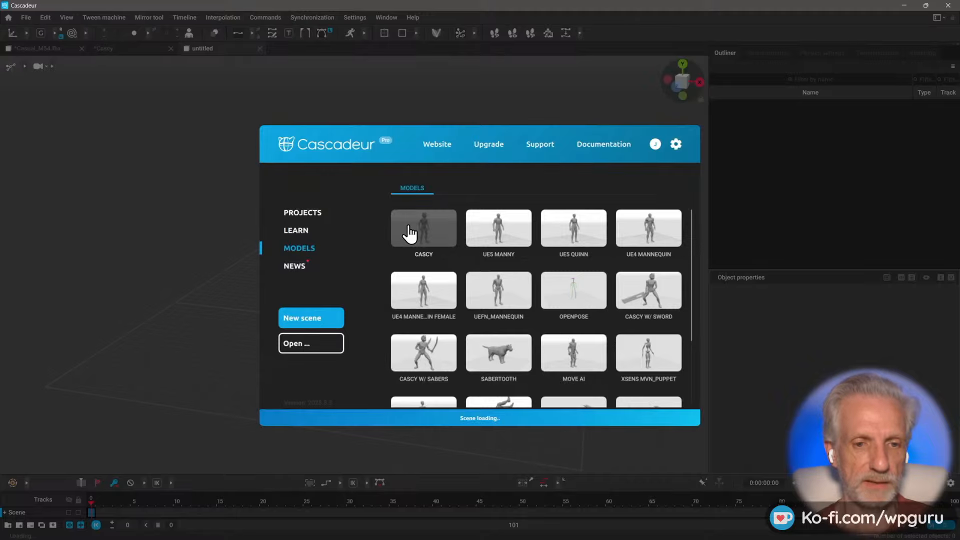
pyautogui.scroll(4, 392, 283)
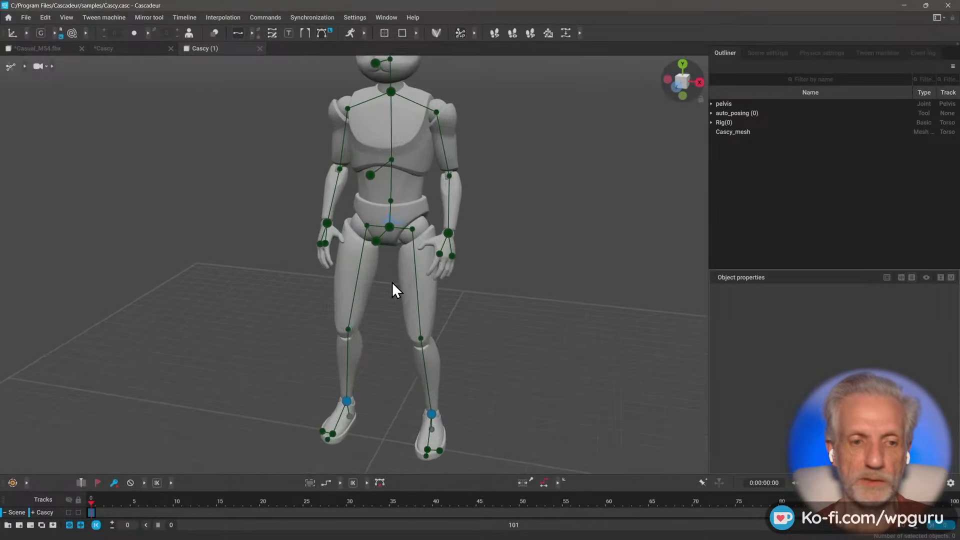
pyautogui.scroll(-4, 392, 282)
pyautogui.keyDown('alt'); pyautogui.moveTo(392, 274); pyautogui.dragTo(317, 264); pyautogui.keyUp('alt')
pyautogui.keyDown('alt'); pyautogui.moveTo(343, 245); pyautogui.dragTo(407, 275, button='middle'); pyautogui.keyUp('alt')
pyautogui.scroll(2, 408, 274)
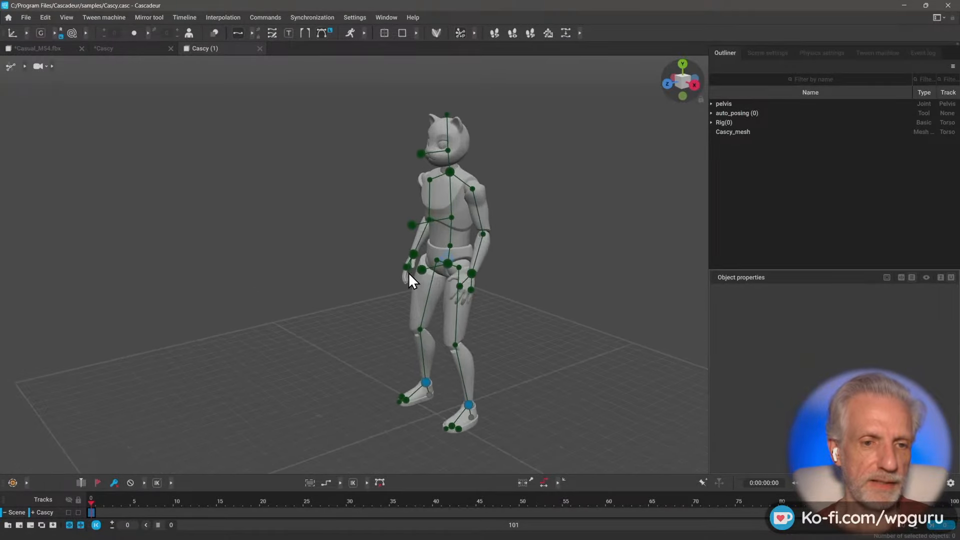
pyautogui.keyDown('alt'); pyautogui.moveTo(409, 272); pyautogui.dragTo(385, 267); pyautogui.keyUp('alt')
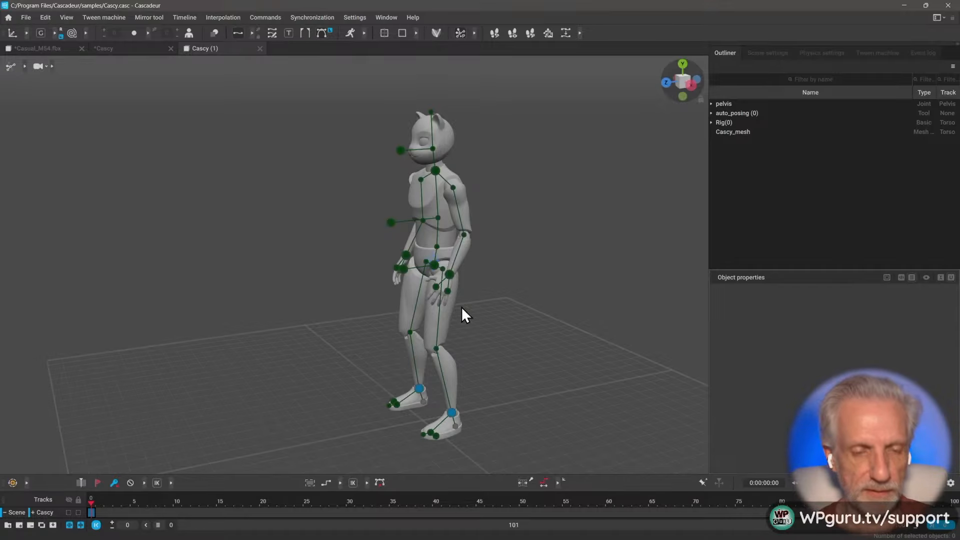
# - Raise Cascy's left hand to about head height in front of the body using its auto-posing point
pyautogui.click(449, 273)
pyautogui.keyDown('alt'); pyautogui.moveTo(482, 317); pyautogui.dragTo(413, 280); pyautogui.keyUp('alt')
pyautogui.keyDown('alt'); pyautogui.moveTo(401, 245); pyautogui.dragTo(567, 187); pyautogui.keyUp('alt')
pyautogui.keyDown('alt'); pyautogui.moveTo(440, 215); pyautogui.dragTo(229, 181); pyautogui.keyUp('alt')
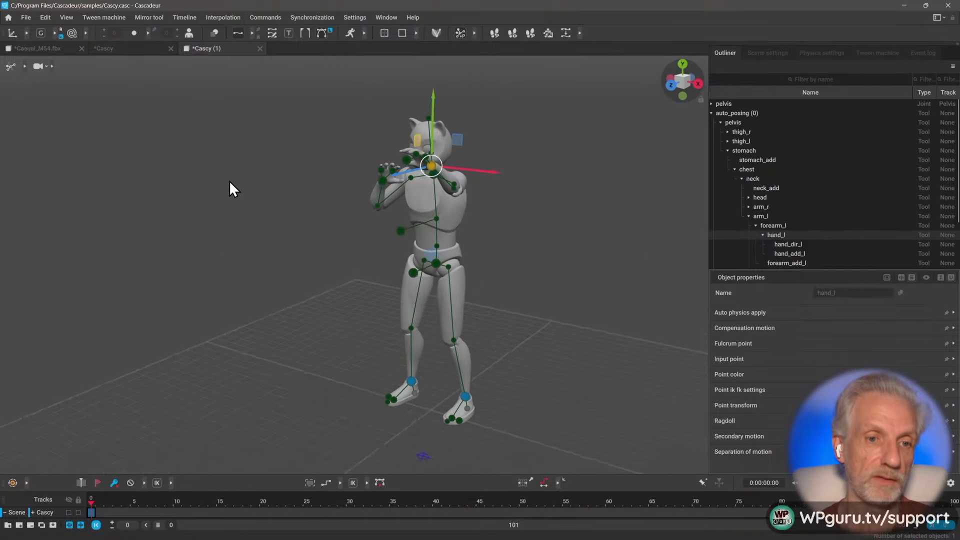
# - Raise Cascy's right hand in front of the face with its auto-posing point
pyautogui.keyDown('alt'); pyautogui.moveTo(355, 237); pyautogui.dragTo(417, 224); pyautogui.keyUp('alt')
pyautogui.click(389, 176)
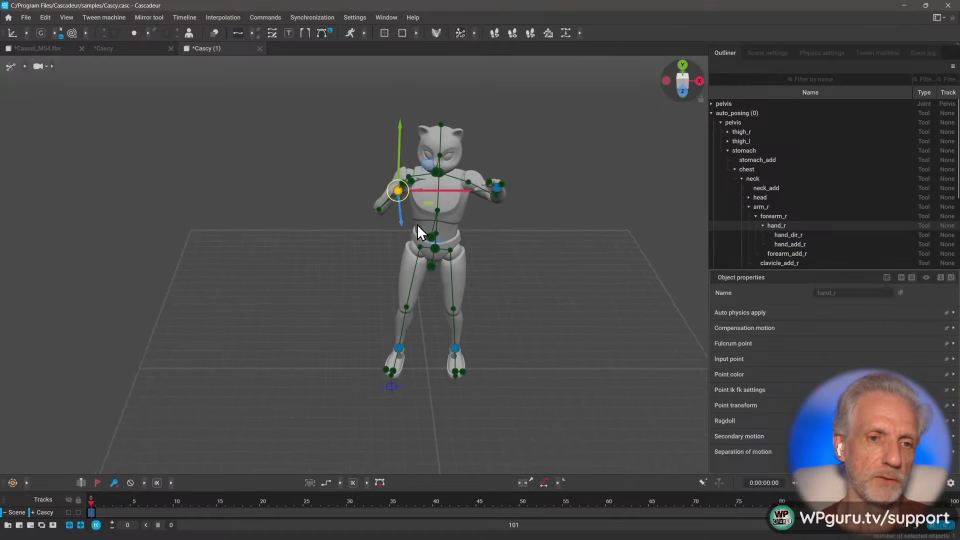
pyautogui.keyDown('alt'); pyautogui.moveTo(425, 168); pyautogui.dragTo(283, 190); pyautogui.keyUp('alt')
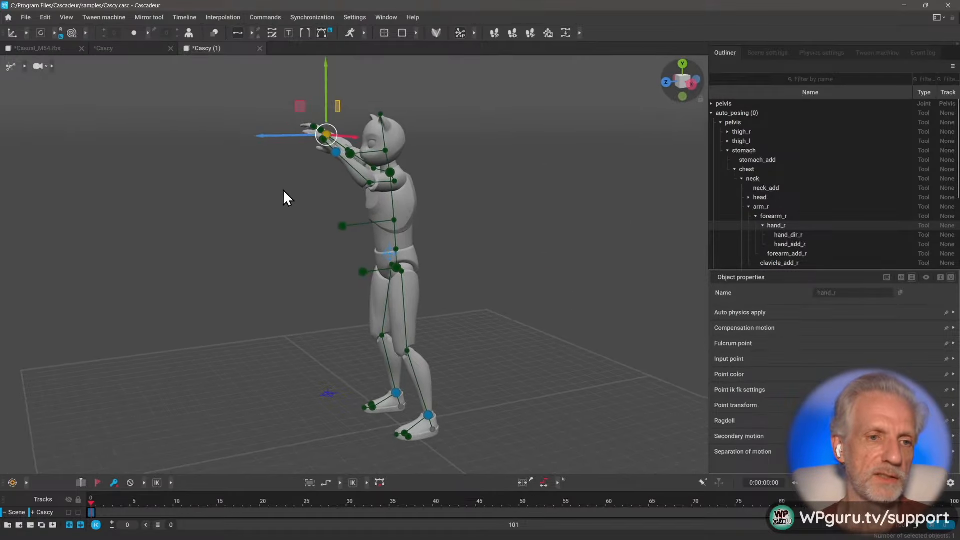
# - Lower the left hand to hip height and bring the outstretched right hand down to about shoulder height
pyautogui.click(332, 151)
pyautogui.moveTo(337, 133); pyautogui.dragTo(412, 235)
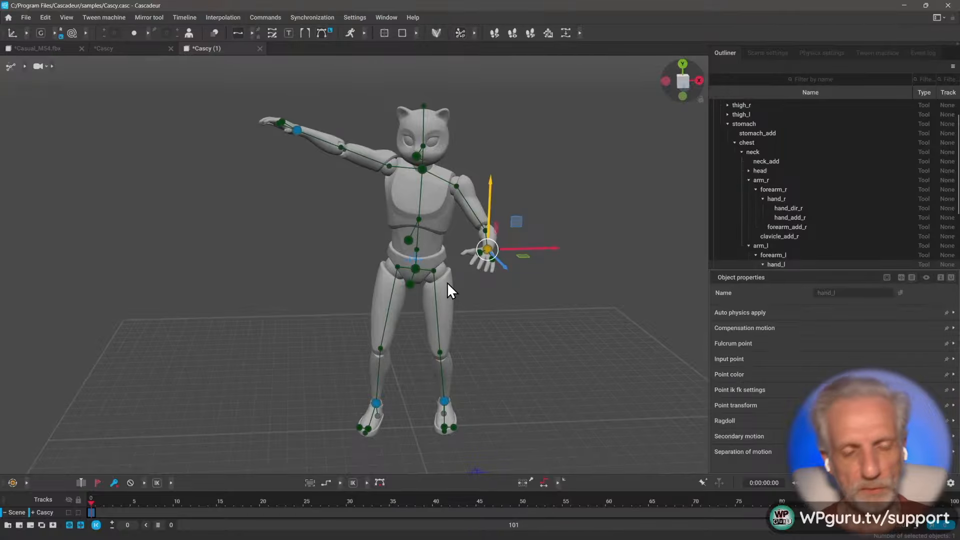
pyautogui.click(296, 131)
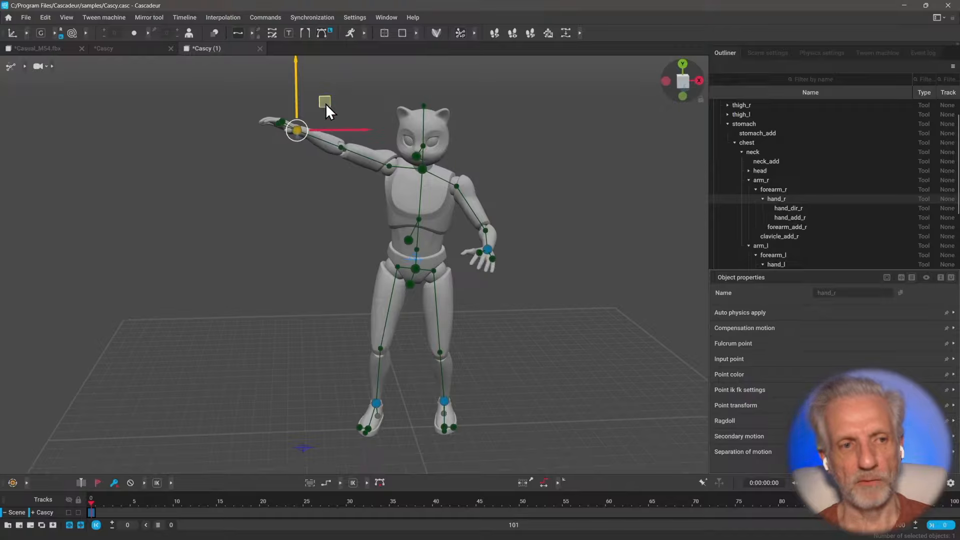
pyautogui.moveTo(325, 103); pyautogui.dragTo(325, 129)
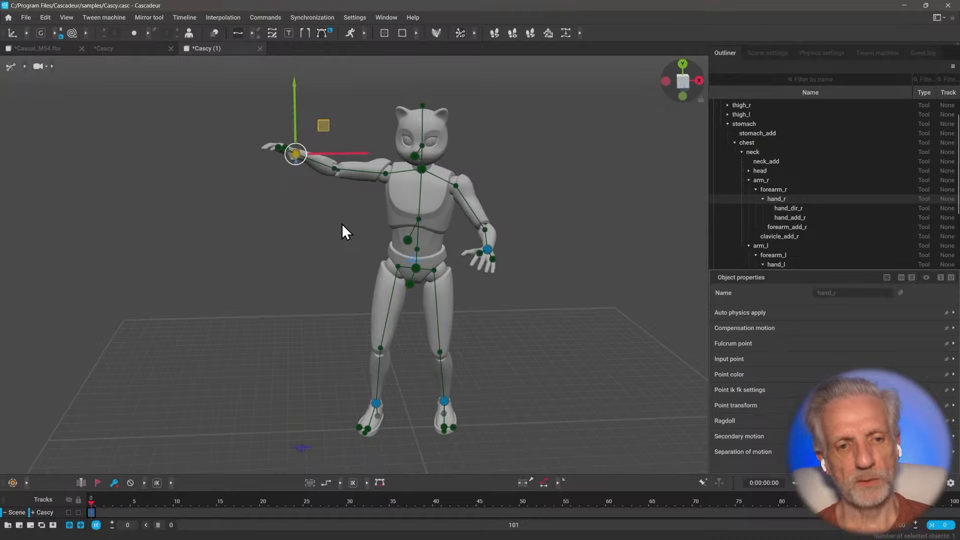
# - Turn Cascy's chest toward its left with the chest direction controller and select the right hand with its additional points
pyautogui.click(408, 240)
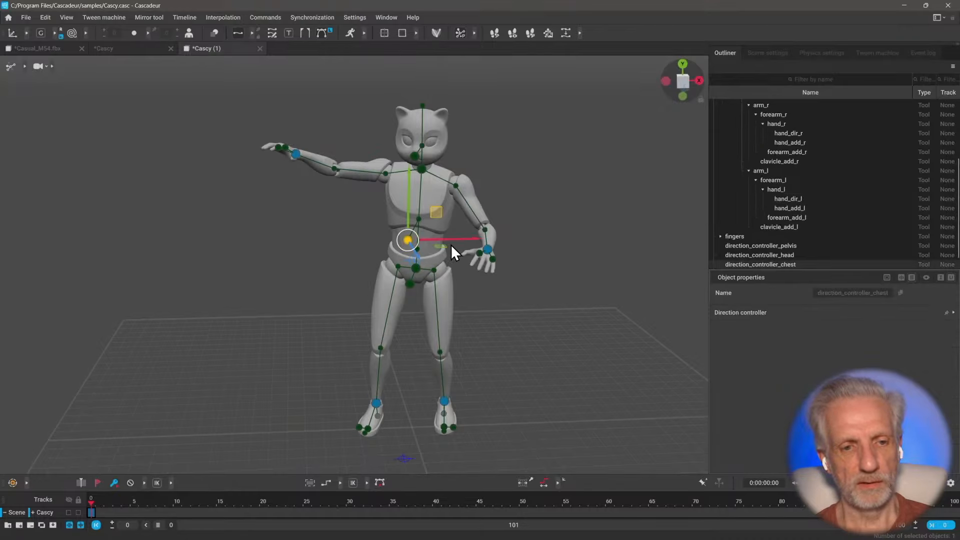
pyautogui.press('e')
pyautogui.moveTo(431, 250); pyautogui.dragTo(486, 238)
pyautogui.press('w')
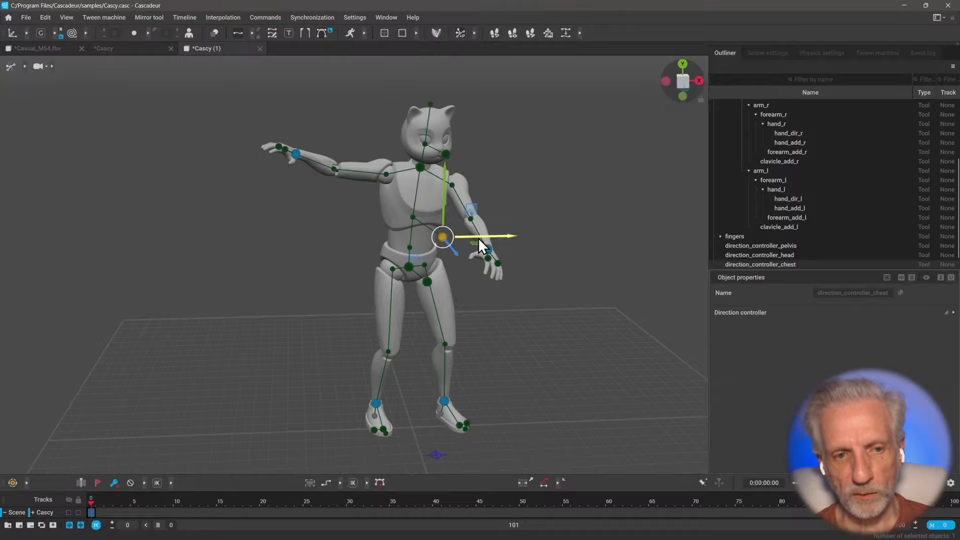
pyautogui.moveTo(478, 238); pyautogui.dragTo(453, 231)
pyautogui.moveTo(453, 232); pyautogui.dragTo(370, 185, button='right')
pyautogui.click(364, 157)
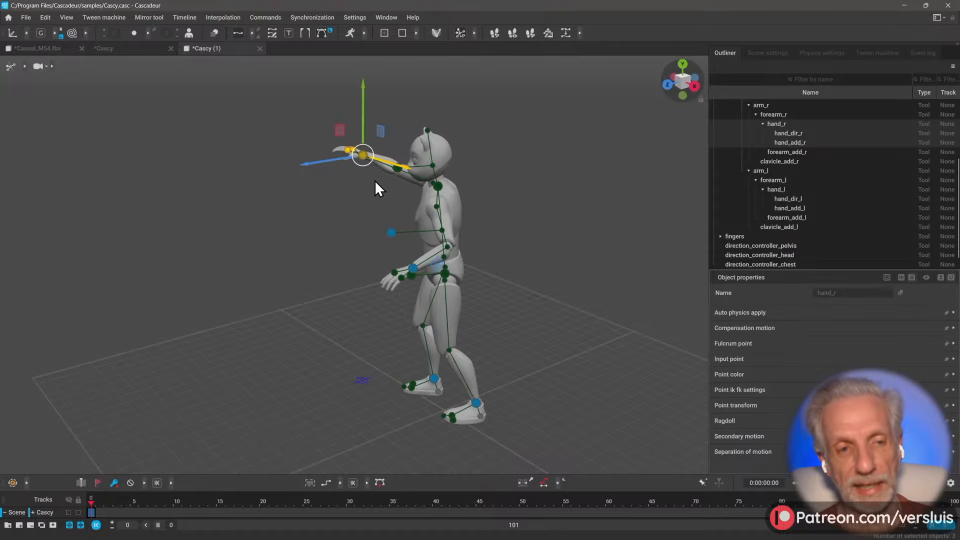
pyautogui.moveTo(350, 278); pyautogui.dragTo(421, 266, button='right')
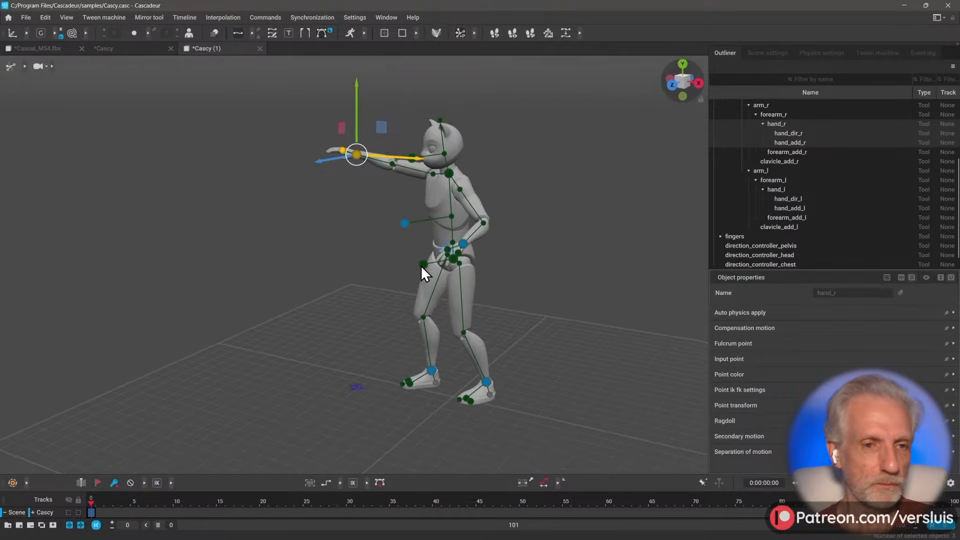
# - Clear the selection and switch the viewport from auto-posing to the rig's point controllers
pyautogui.click(28, 67)
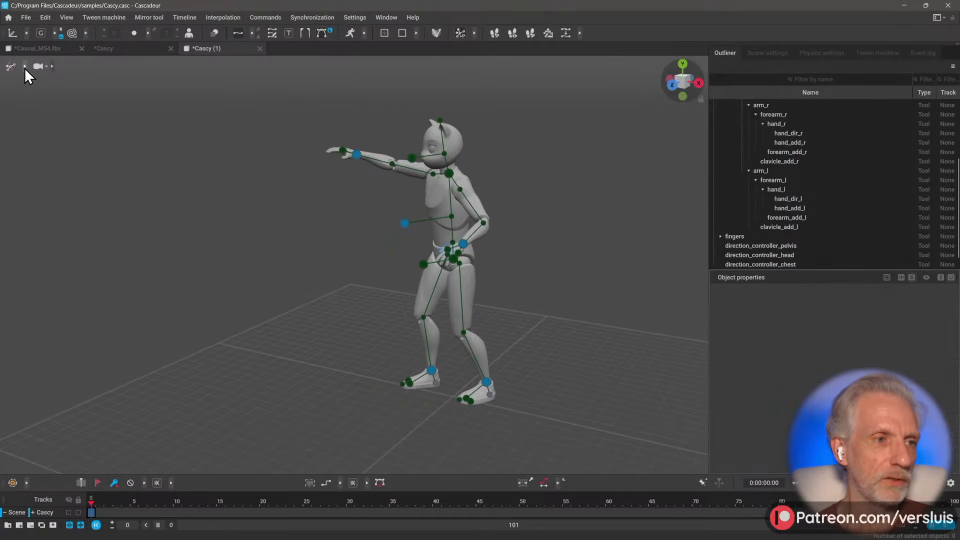
pyautogui.click(25, 67)
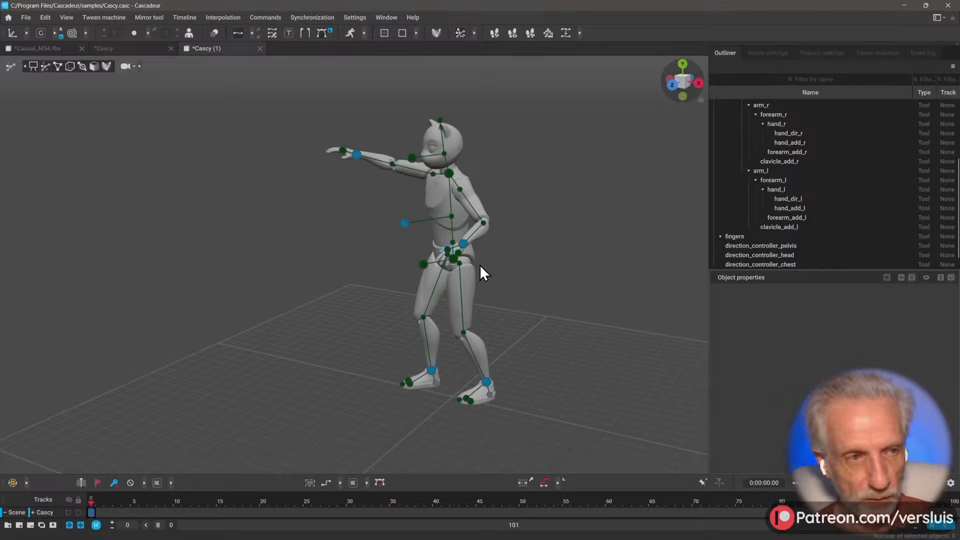
pyautogui.click(58, 66)
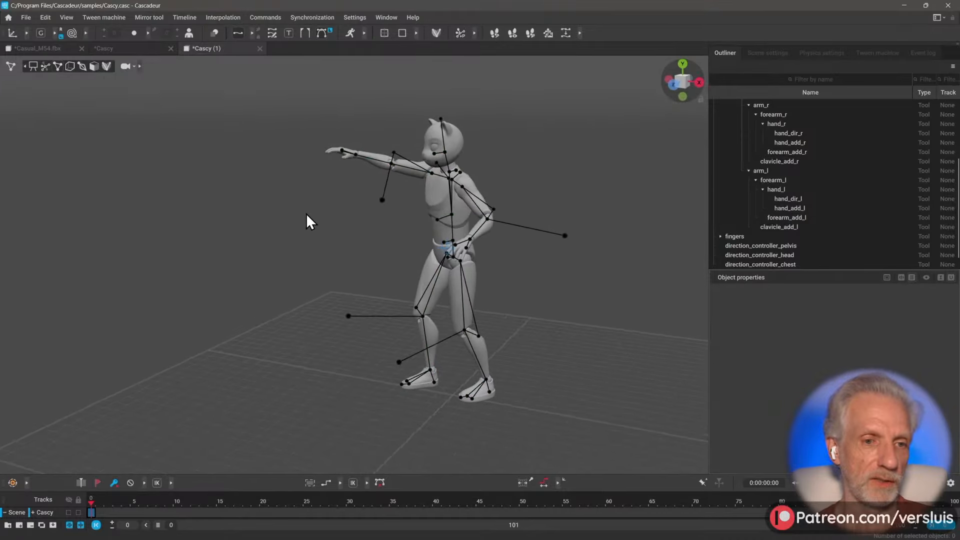
pyautogui.moveTo(307, 215)
pyautogui.mouseDown(button='right')
pyautogui.moveTo(321, 227)
pyautogui.moveTo(310, 230)
pyautogui.mouseUp(button='right')
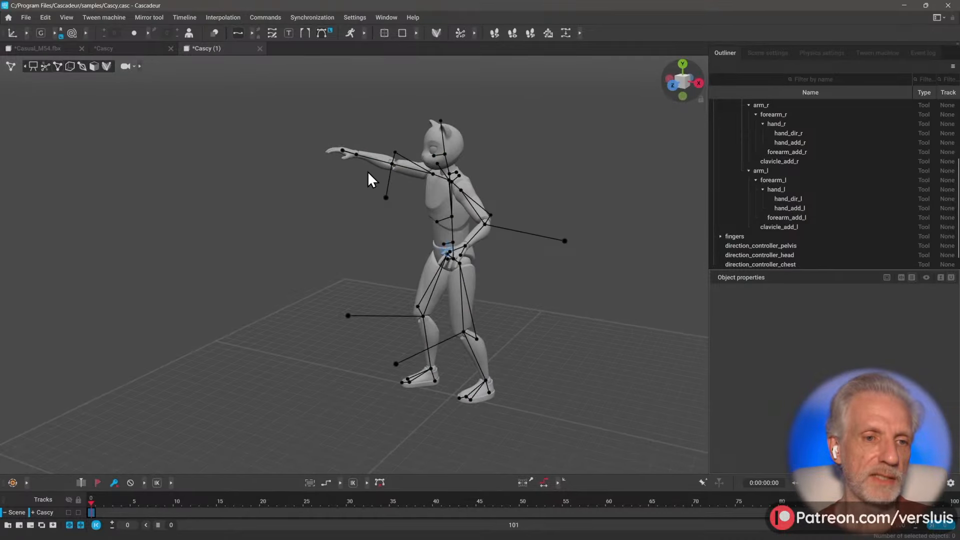
# - Lower the right hand's main point and bend the hand down with its additional point
pyautogui.click(357, 154)
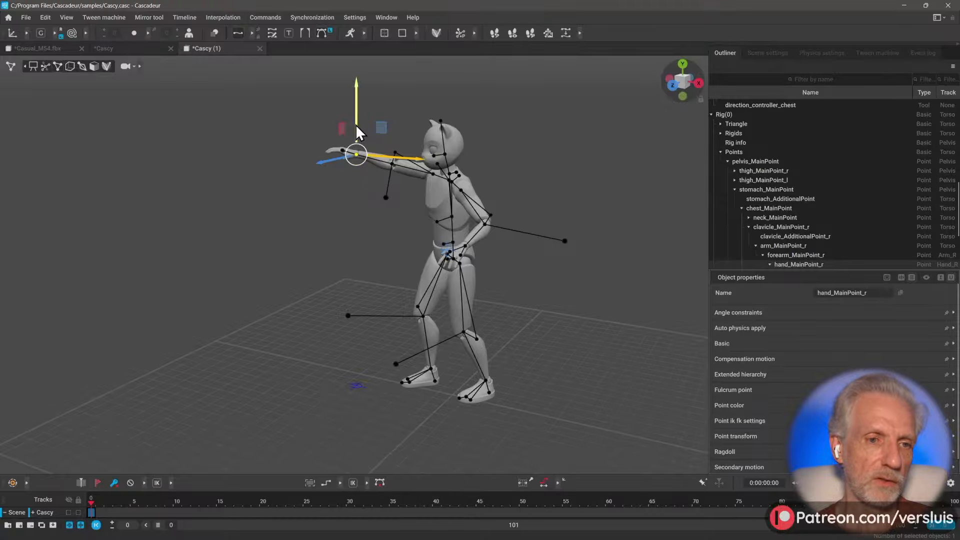
pyautogui.moveTo(355, 124); pyautogui.dragTo(359, 151)
pyautogui.click(343, 149)
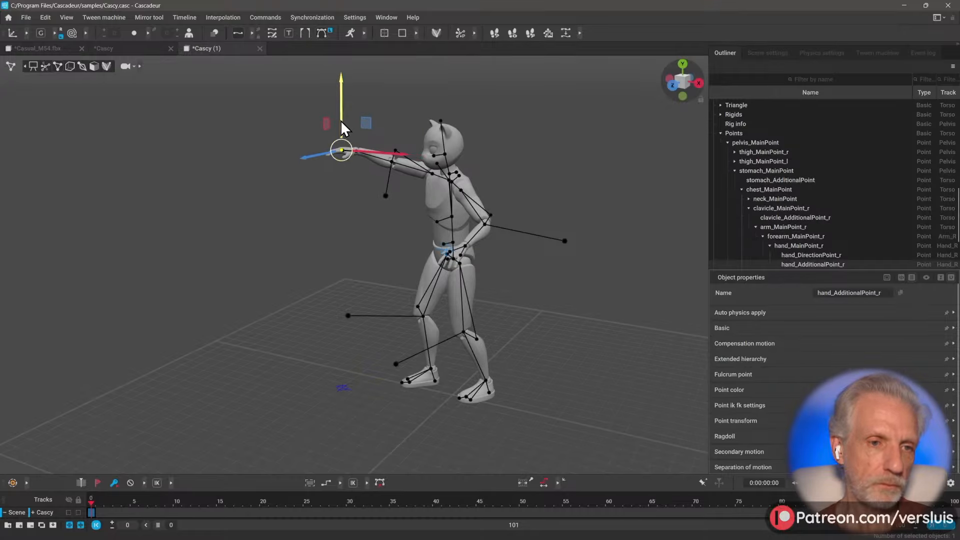
pyautogui.moveTo(340, 120); pyautogui.dragTo(340, 199)
# - Select all the right hand's points and switch to the Rotate gizmo with local axes
pyautogui.doubleClick(356, 192)
pyautogui.press('e')
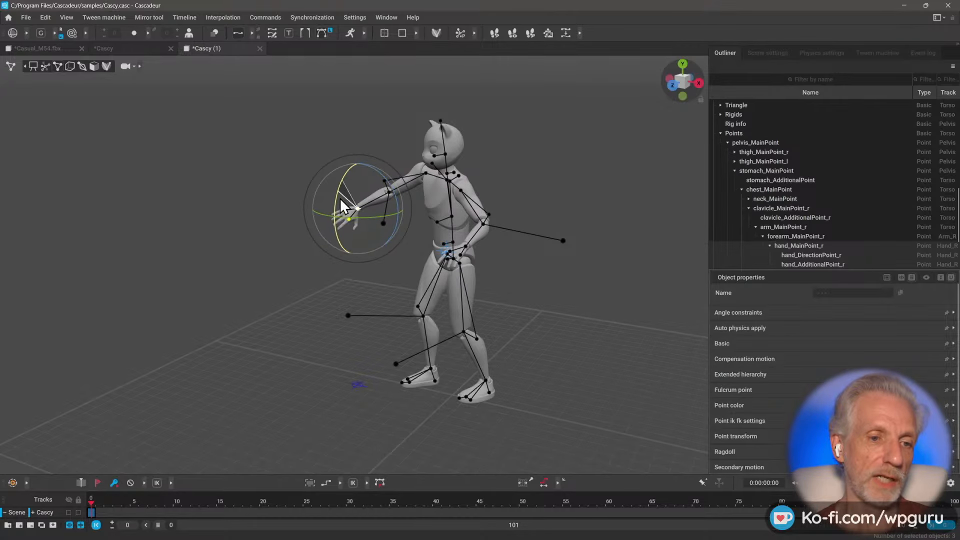
pyautogui.moveTo(344, 225); pyautogui.dragTo(495, 217, button='right')
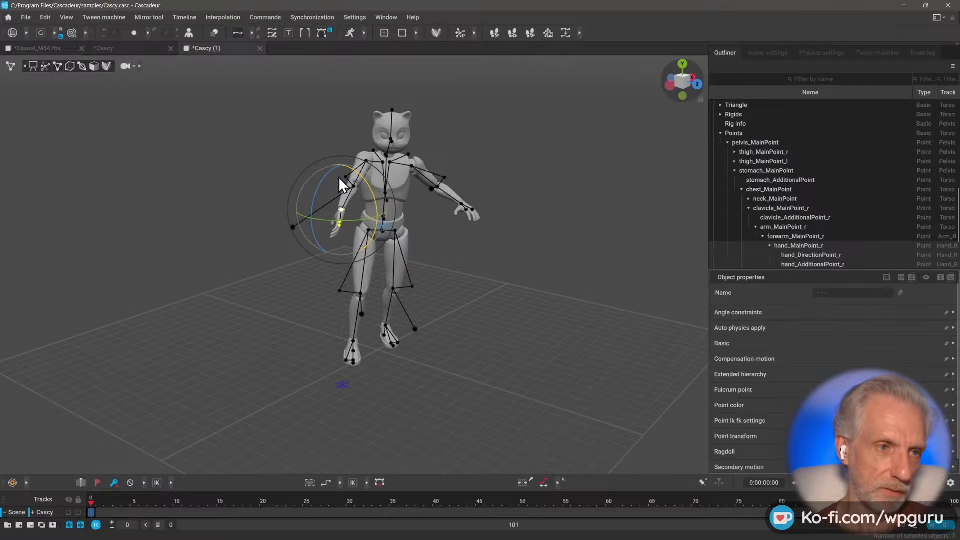
pyautogui.moveTo(338, 176); pyautogui.dragTo(124, 92, button='right')
pyautogui.click(41, 33)
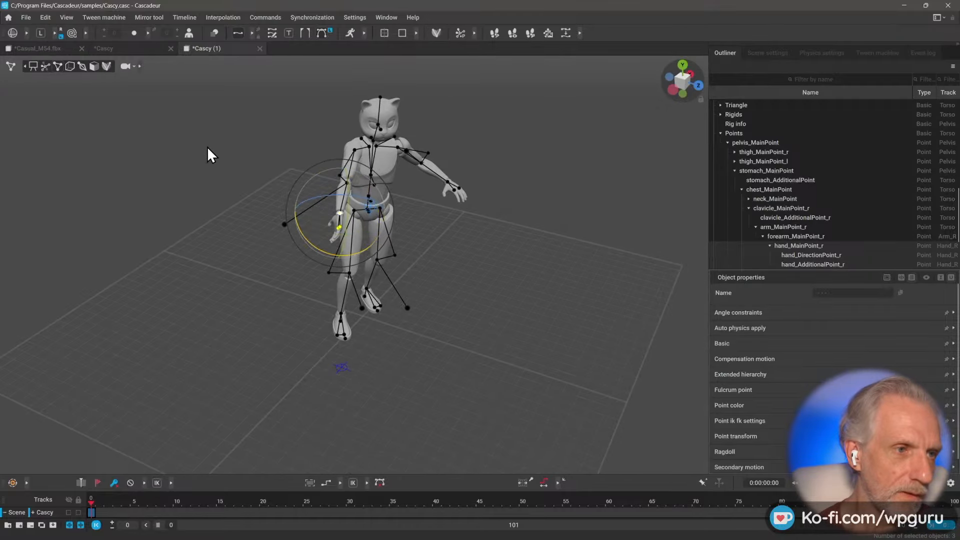
pyautogui.moveTo(338, 195); pyautogui.dragTo(247, 145)
pyautogui.scroll(3, 403, 178)
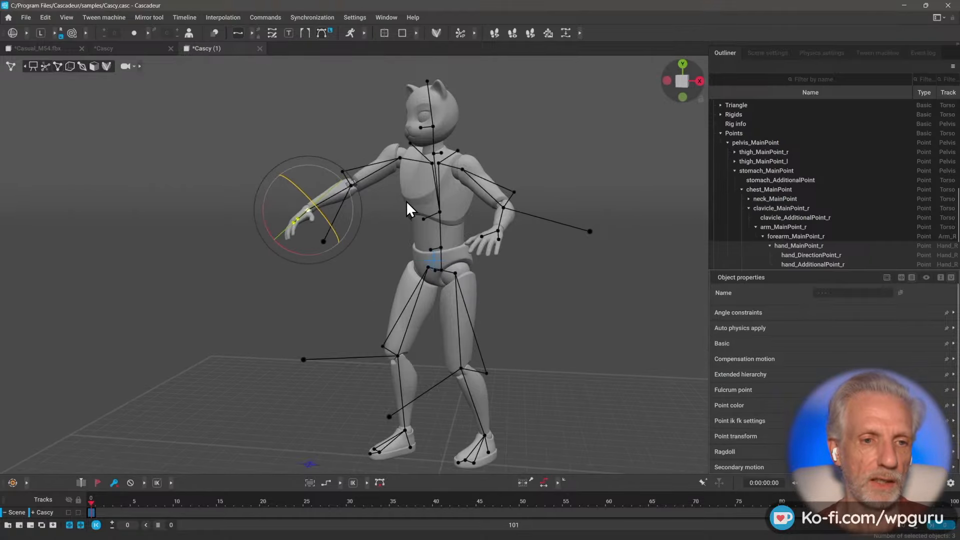
pyautogui.keyDown('alt'); pyautogui.moveTo(406, 200); pyautogui.dragTo(385, 205); pyautogui.keyUp('alt')
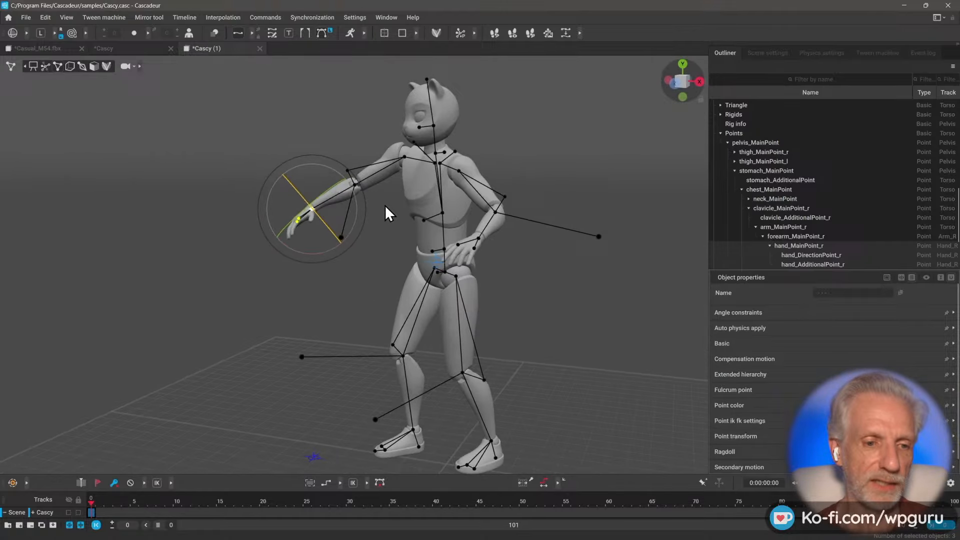
# - Select all the right foot's points, switch to global axes and lift the foot so the right knee bends
pyautogui.click(412, 429)
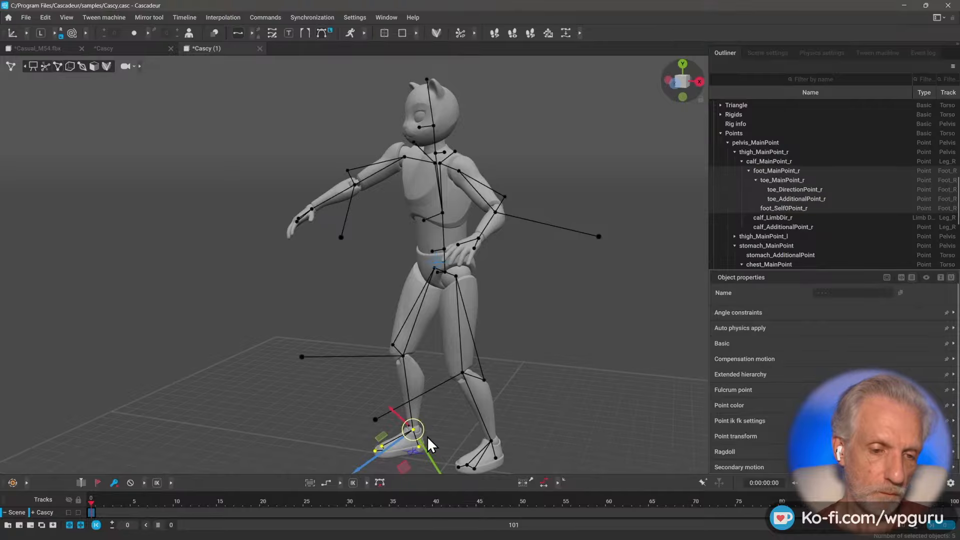
pyautogui.click(41, 33)
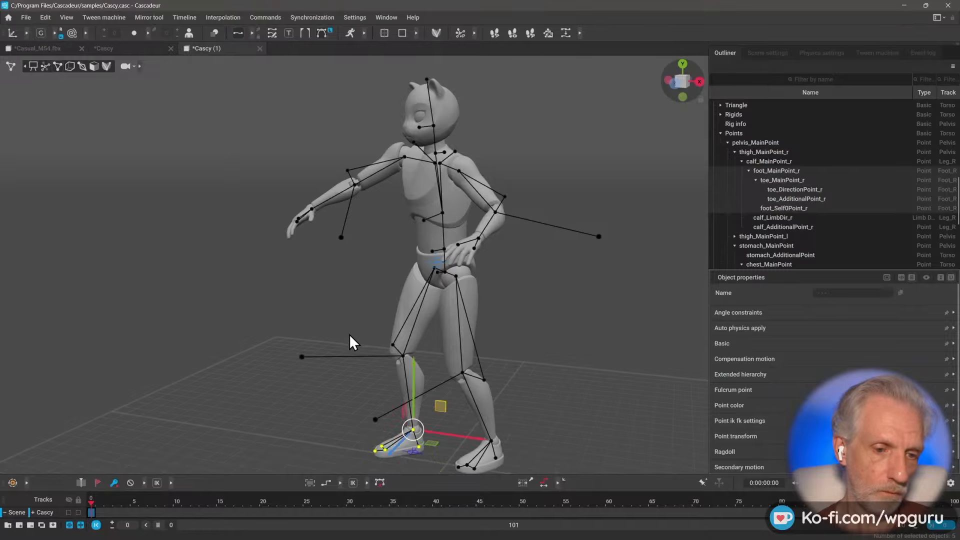
pyautogui.keyDown('alt'); pyautogui.moveTo(349, 334); pyautogui.dragTo(297, 326); pyautogui.keyUp('alt')
pyautogui.moveTo(406, 424); pyautogui.dragTo(315, 287)
pyautogui.keyDown('alt'); pyautogui.moveTo(313, 280); pyautogui.dragTo(358, 302, button='middle'); pyautogui.keyUp('alt')
pyautogui.scroll(-3, 371, 311)
pyautogui.keyDown('alt'); pyautogui.moveTo(371, 311); pyautogui.dragTo(415, 308); pyautogui.keyUp('alt')
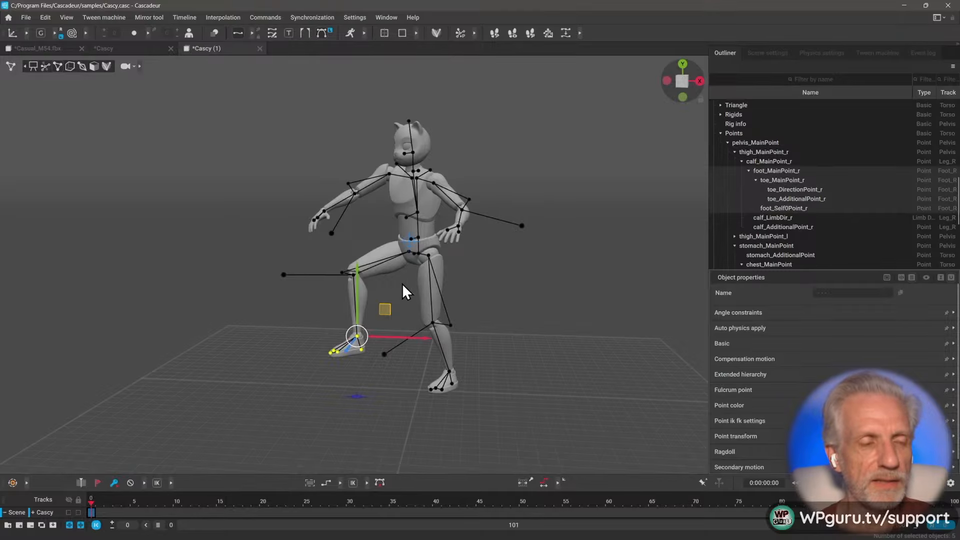
# - Switch the viewport to box controllers and select the chest box with the Rotate gizmo in local axes
pyautogui.click(70, 67)
pyautogui.keyDown('alt'); pyautogui.moveTo(301, 178); pyautogui.dragTo(388, 200); pyautogui.keyUp('alt')
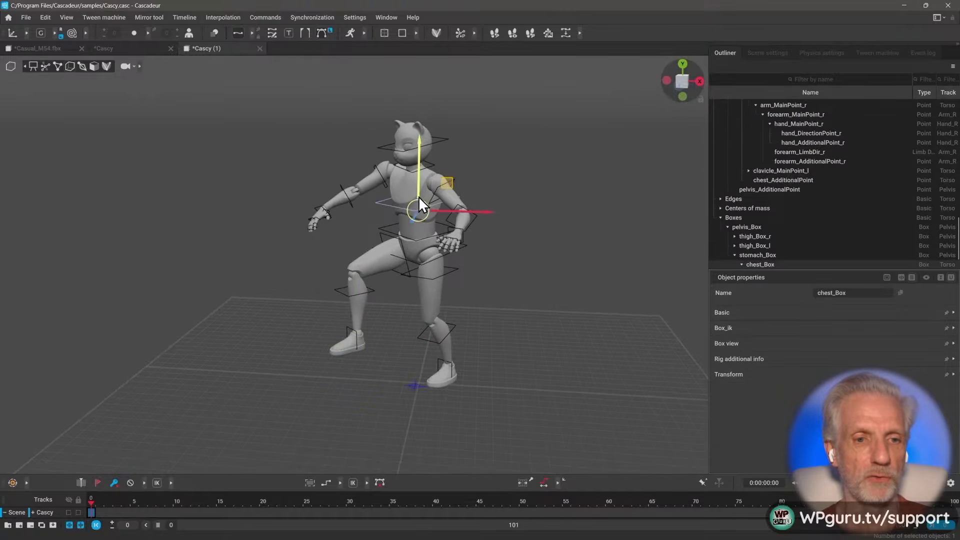
pyautogui.press('e')
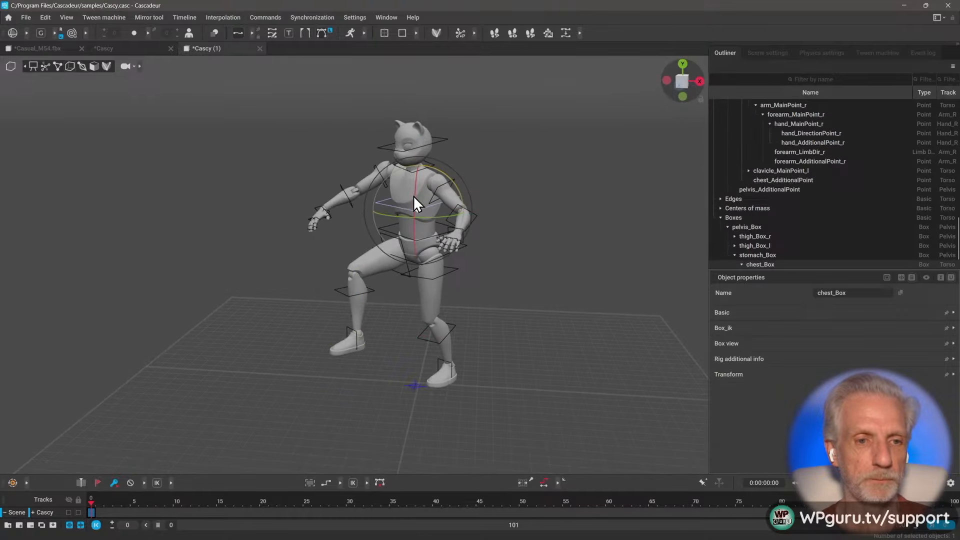
pyautogui.click(41, 33)
pyautogui.keyDown('alt'); pyautogui.moveTo(295, 160); pyautogui.dragTo(286, 202); pyautogui.keyUp('alt')
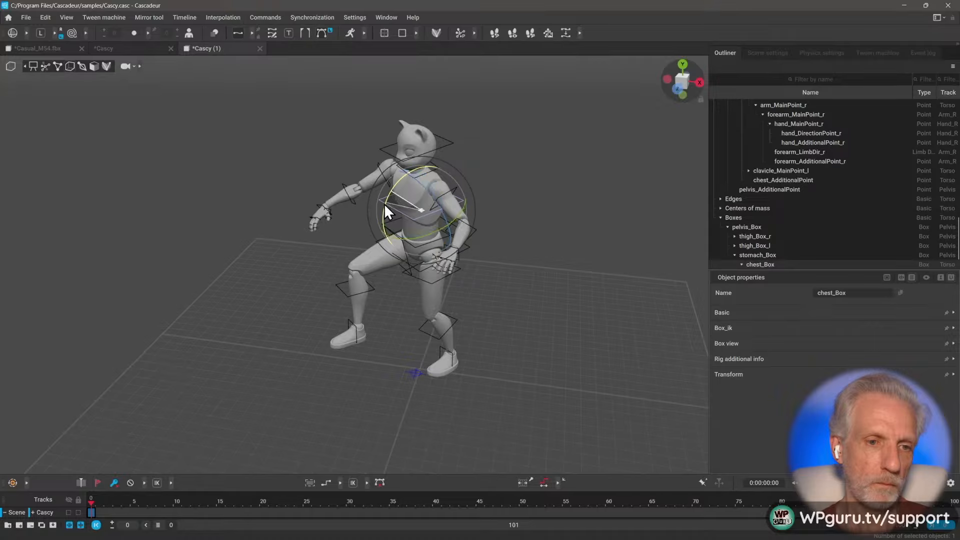
# - Turn Cascy's head sideways by rotating its box controller around the vertical axis
pyautogui.click(394, 157)
pyautogui.moveTo(394, 156); pyautogui.dragTo(443, 152)
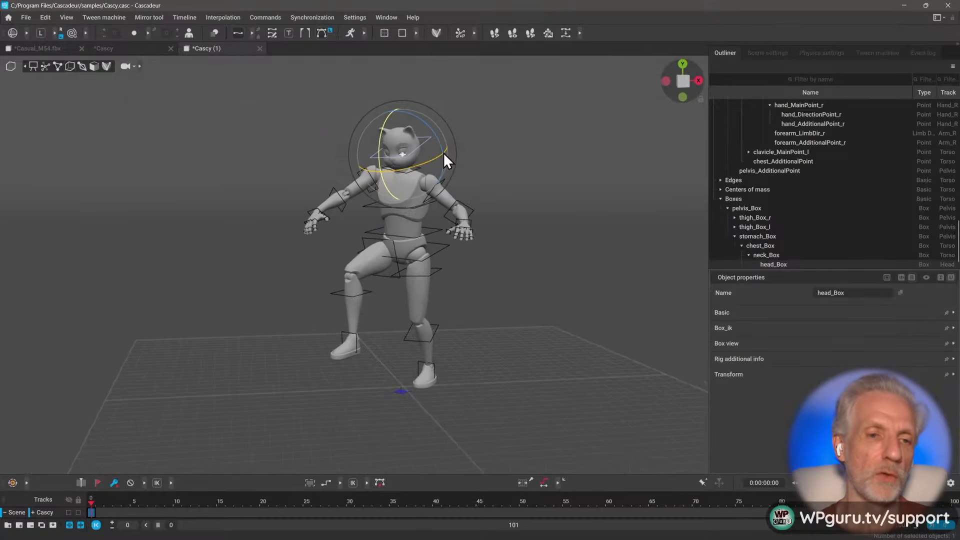
pyautogui.scroll(3, 437, 171)
pyautogui.scroll(1, 439, 193)
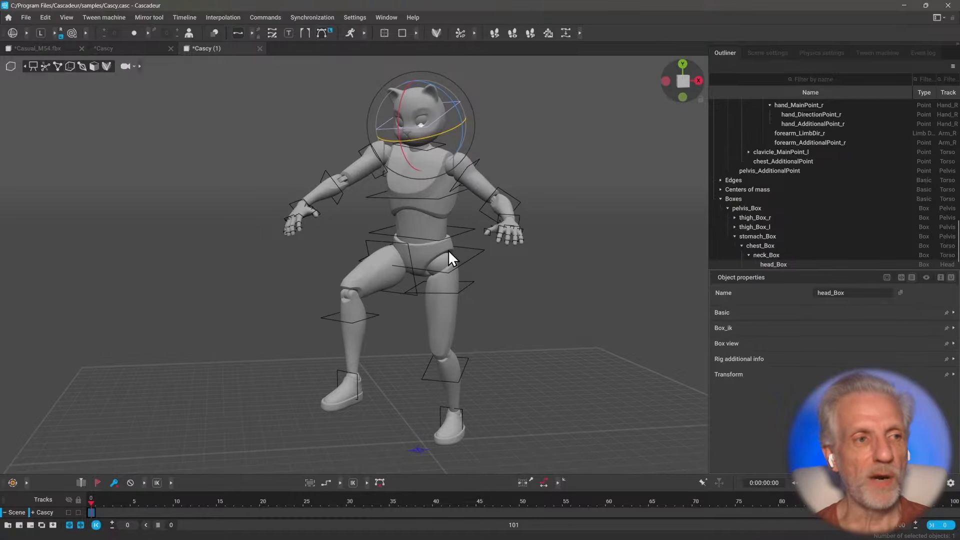
# - Examine Cascy in the joint, mesh and combined viewport display modes, one after the other
pyautogui.click(82, 66)
pyautogui.keyDown('alt'); pyautogui.moveTo(88, 74); pyautogui.dragTo(272, 197); pyautogui.keyUp('alt')
pyautogui.click(94, 66)
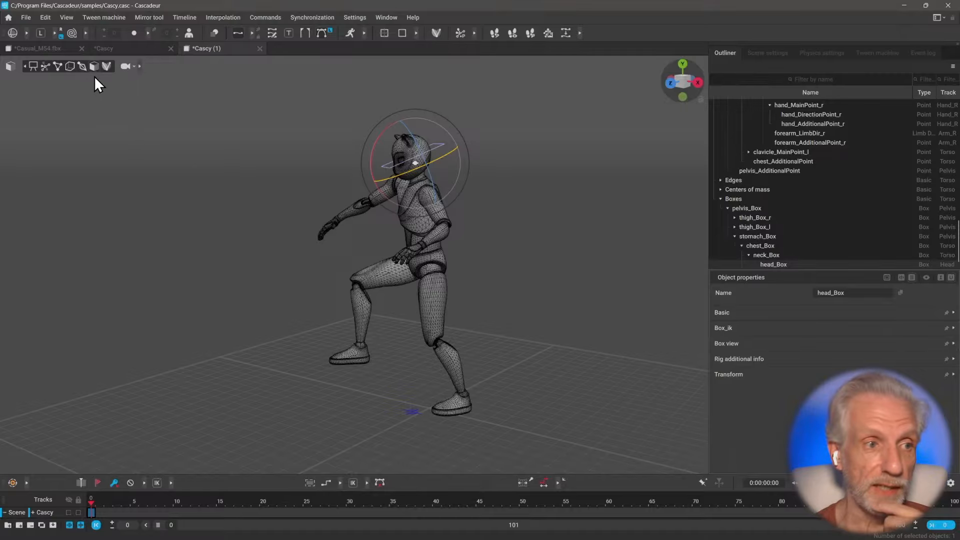
pyautogui.click(107, 66)
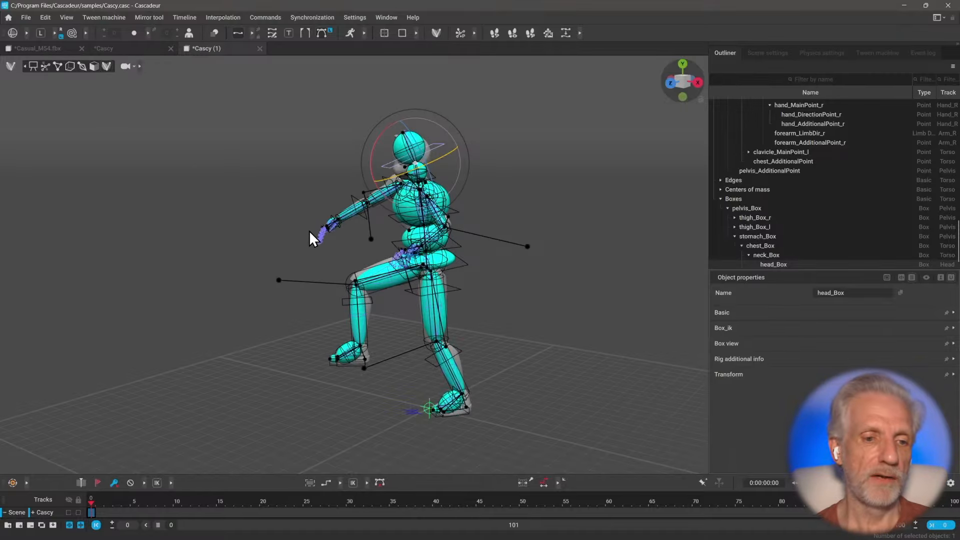
pyautogui.keyDown('alt'); pyautogui.moveTo(309, 230); pyautogui.dragTo(398, 232); pyautogui.keyUp('alt')
pyautogui.scroll(3, 421, 232)
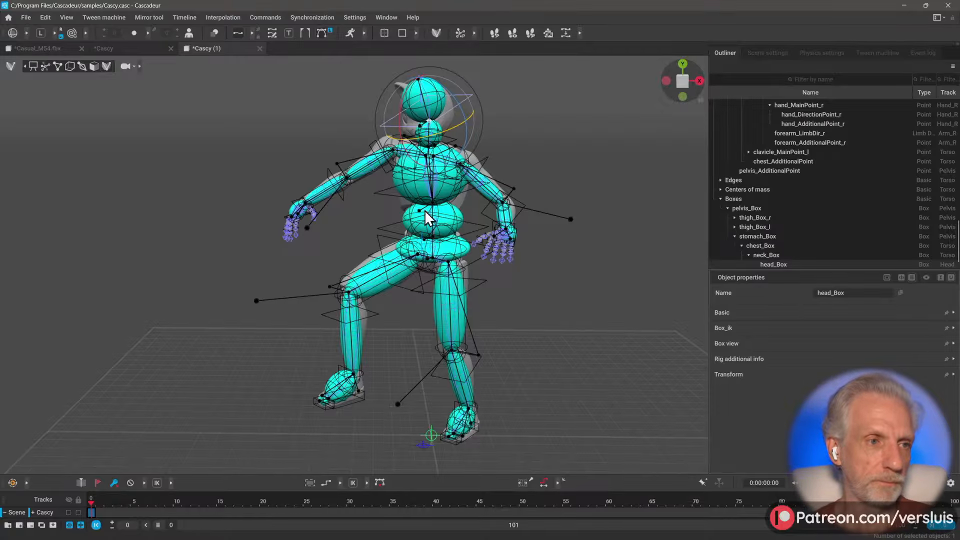
# - Switch the viewport back to the auto-posing controllers and view the pose from the front
pyautogui.click(43, 67)
pyautogui.keyDown('alt'); pyautogui.moveTo(269, 191); pyautogui.dragTo(253, 191); pyautogui.keyUp('alt')
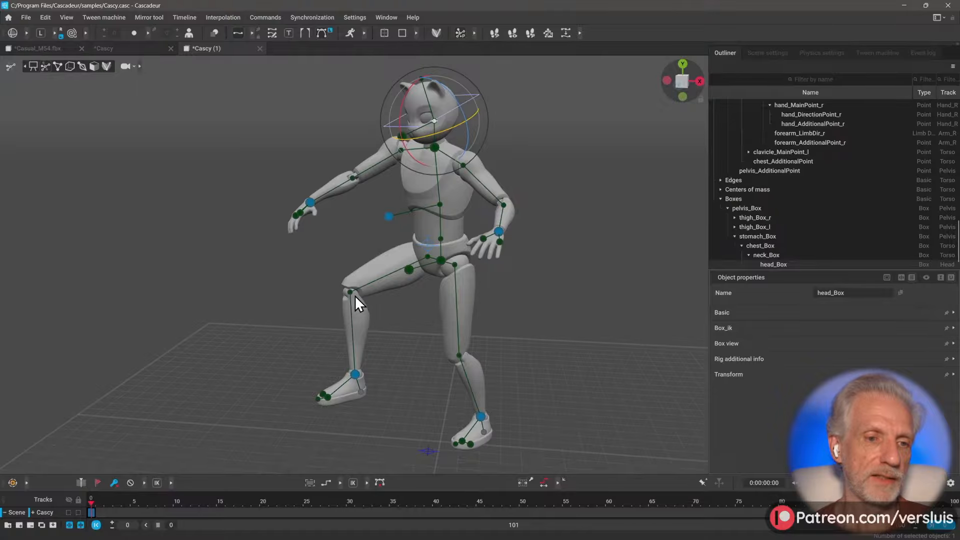
pyautogui.keyDown('alt'); pyautogui.moveTo(355, 296); pyautogui.dragTo(335, 241); pyautogui.keyUp('alt')
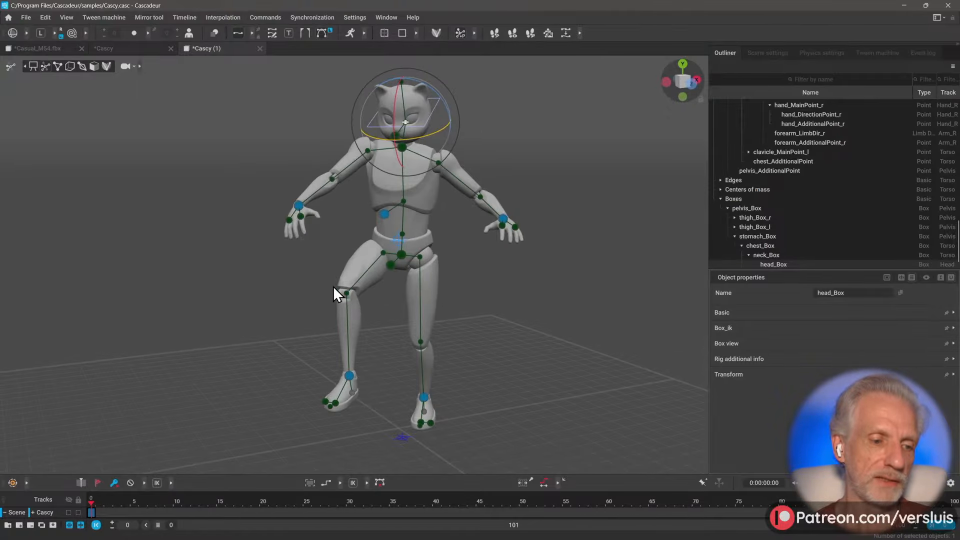
pyautogui.scroll(-5, 355, 280)
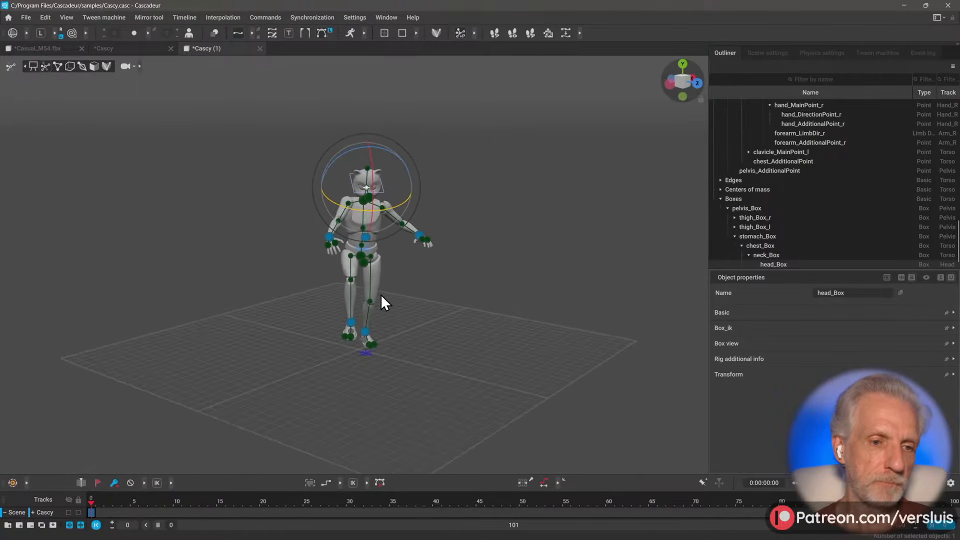
pyautogui.keyDown('alt'); pyautogui.moveTo(381, 295); pyautogui.dragTo(345, 292); pyautogui.keyUp('alt')
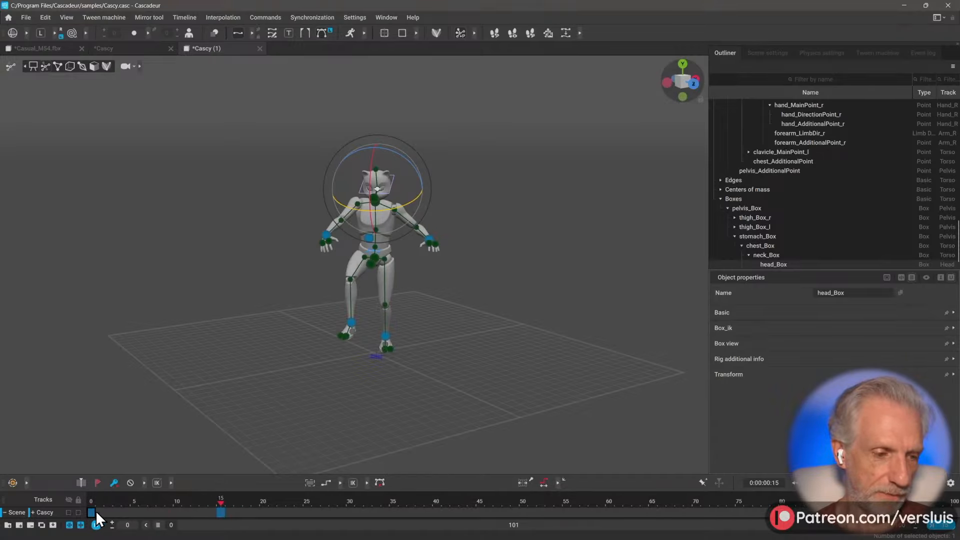
pyautogui.scroll(4, 307, 338)
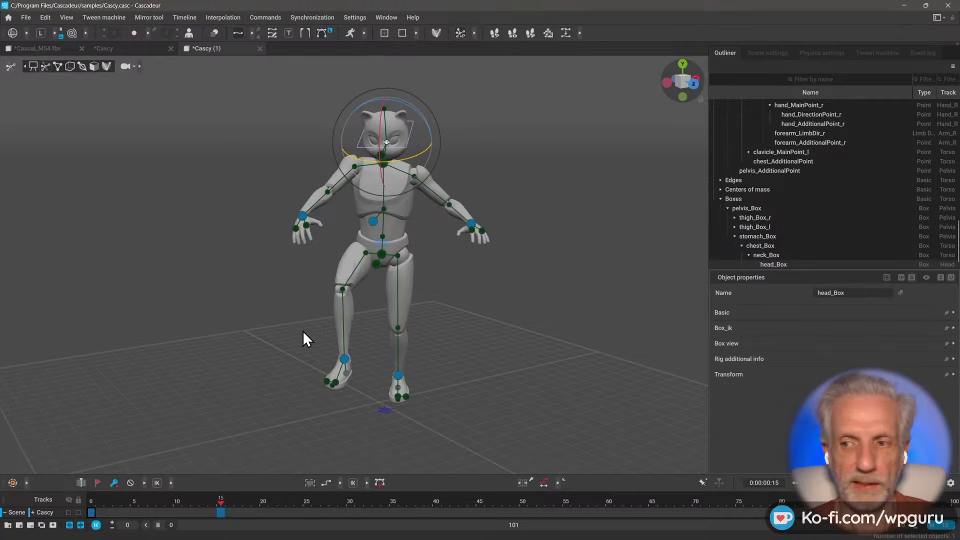
pyautogui.moveTo(390, 272); pyautogui.dragTo(310, 272, button='right')
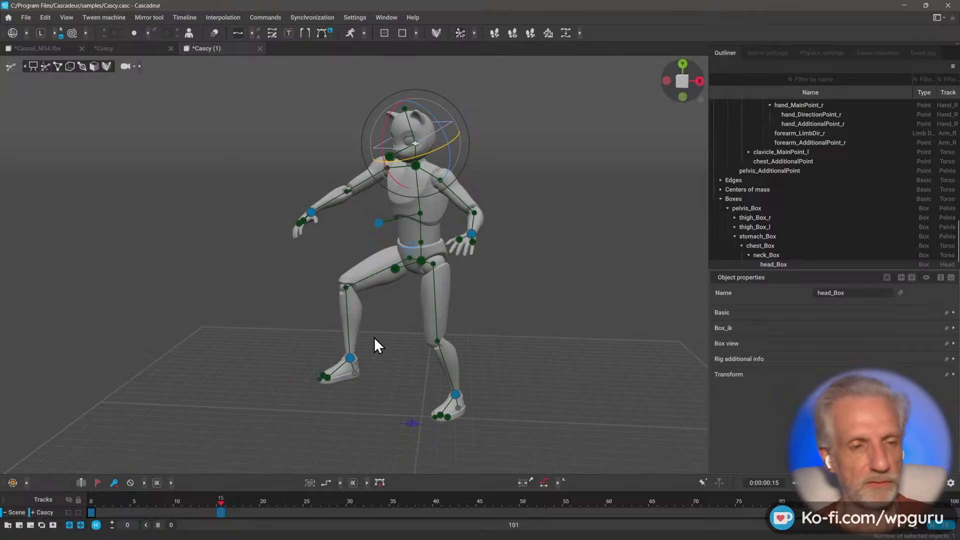
pyautogui.scroll(-3, 381, 330)
pyautogui.moveTo(382, 324); pyautogui.dragTo(365, 311, button='right')
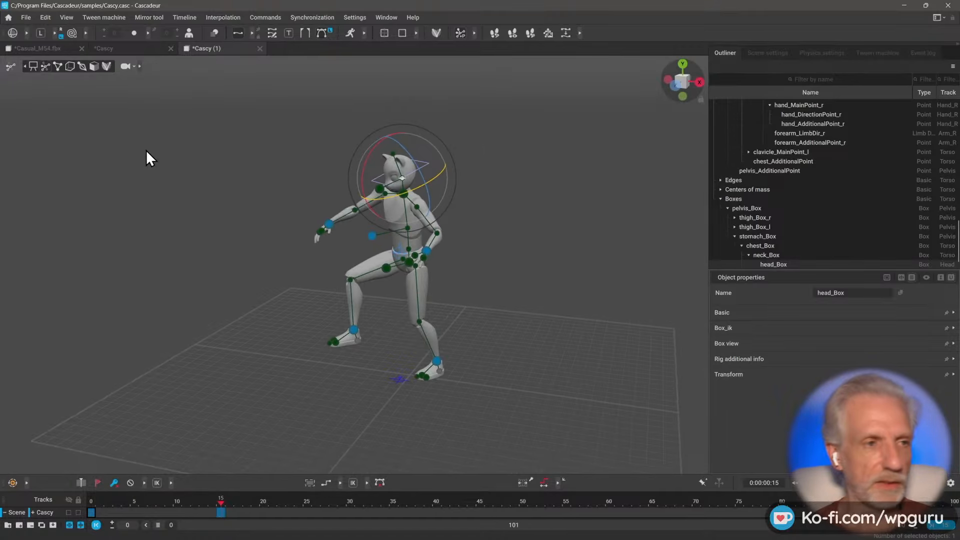
# - Create a new scene and load a fresh copy of the Cascy sample from the home screen
pyautogui.click(26, 17)
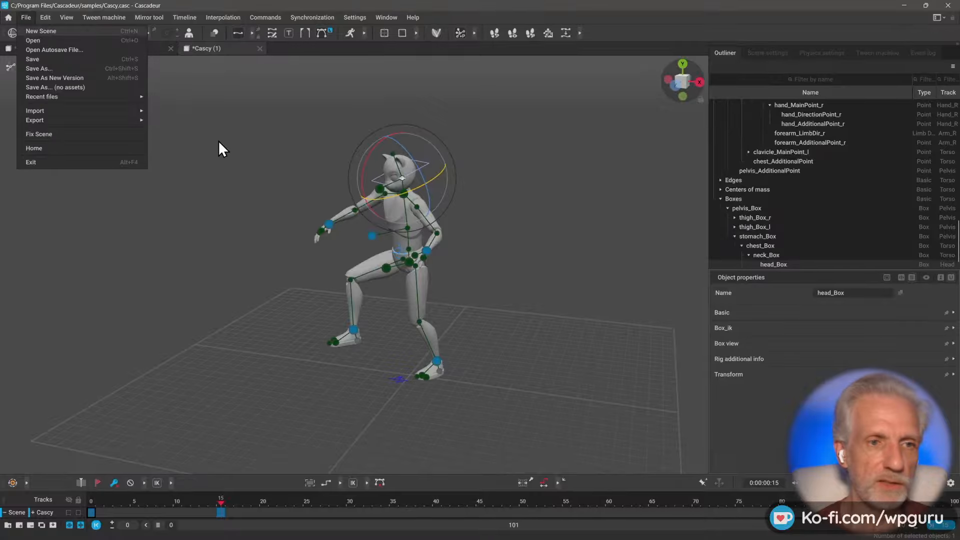
pyautogui.hotkey('ctrl', 'n')
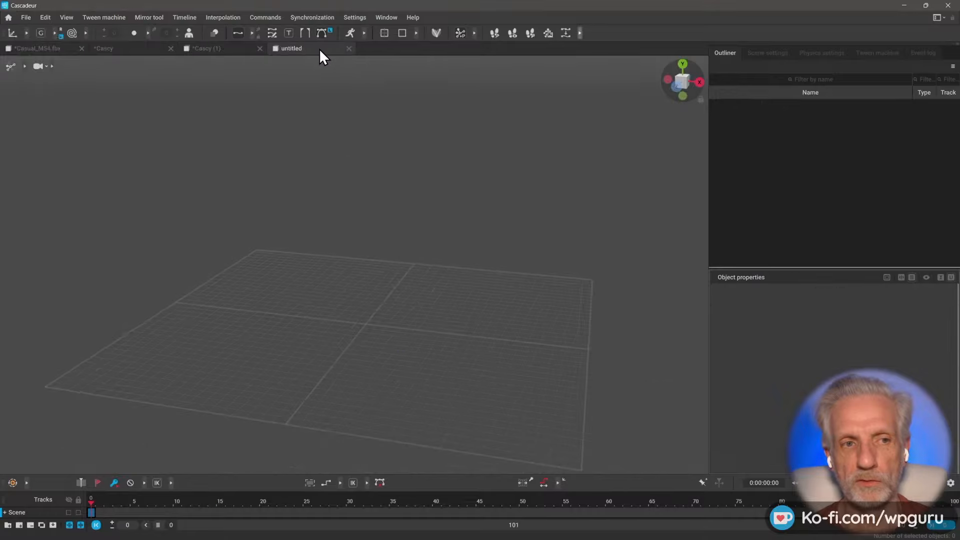
pyautogui.click(8, 17)
pyautogui.click(414, 237)
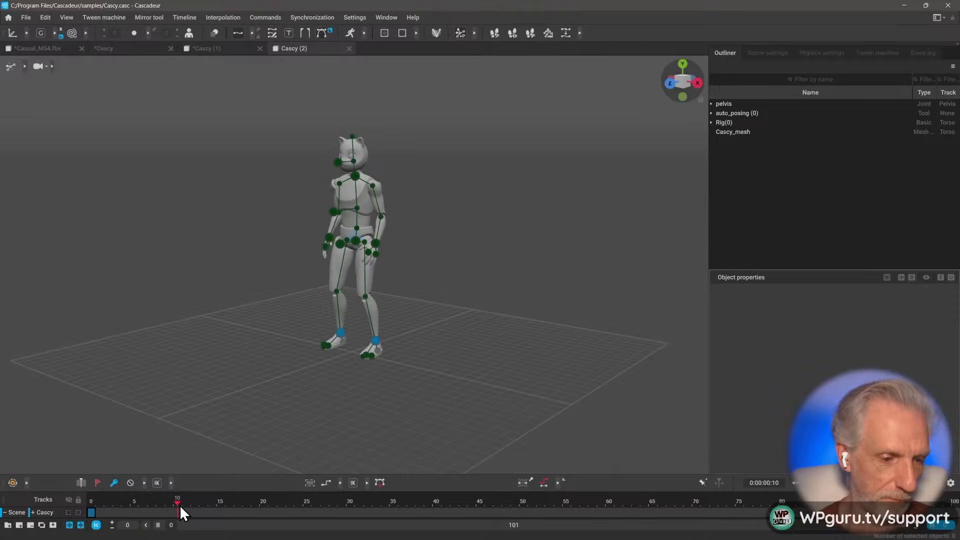
# - Key the standing pose at frame 10, and at frame 0 lift the left foot up behind the body
pyautogui.press('k')
pyautogui.moveTo(177, 504); pyautogui.dragTo(84, 507)
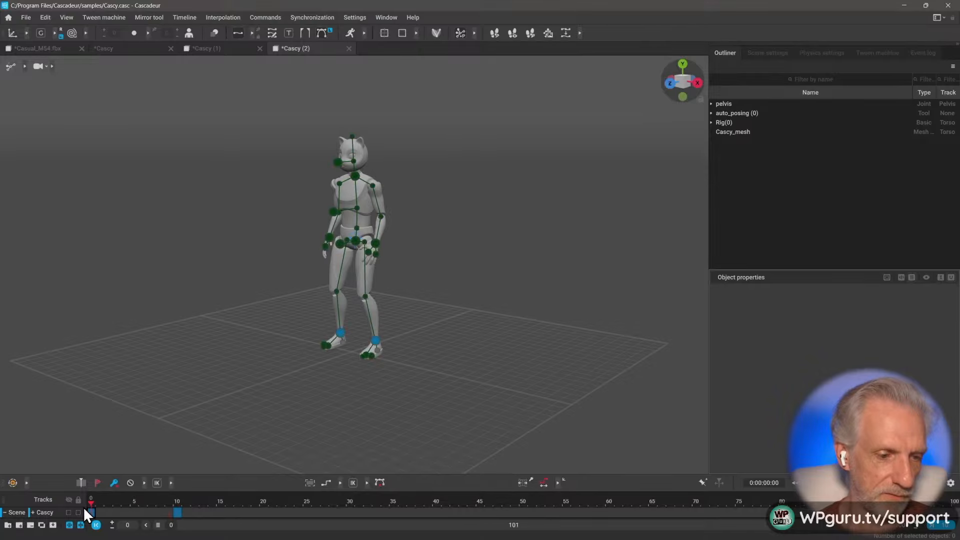
pyautogui.keyDown('alt'); pyautogui.moveTo(299, 349); pyautogui.dragTo(226, 343); pyautogui.keyUp('alt')
pyautogui.keyDown('alt'); pyautogui.moveTo(241, 298); pyautogui.dragTo(296, 322, button='middle'); pyautogui.keyUp('alt')
pyautogui.scroll(4, 298, 321)
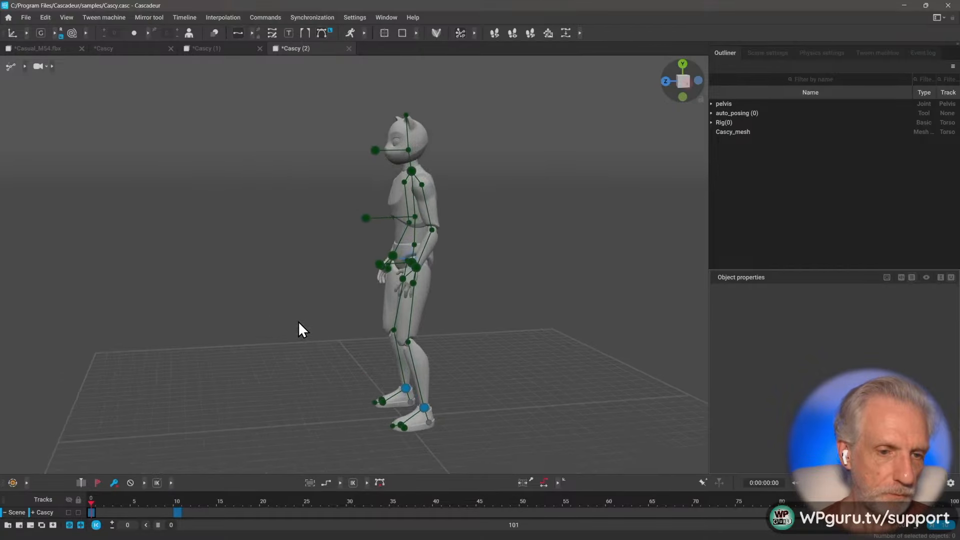
pyautogui.keyDown('alt'); pyautogui.moveTo(289, 308); pyautogui.dragTo(316, 299); pyautogui.keyUp('alt')
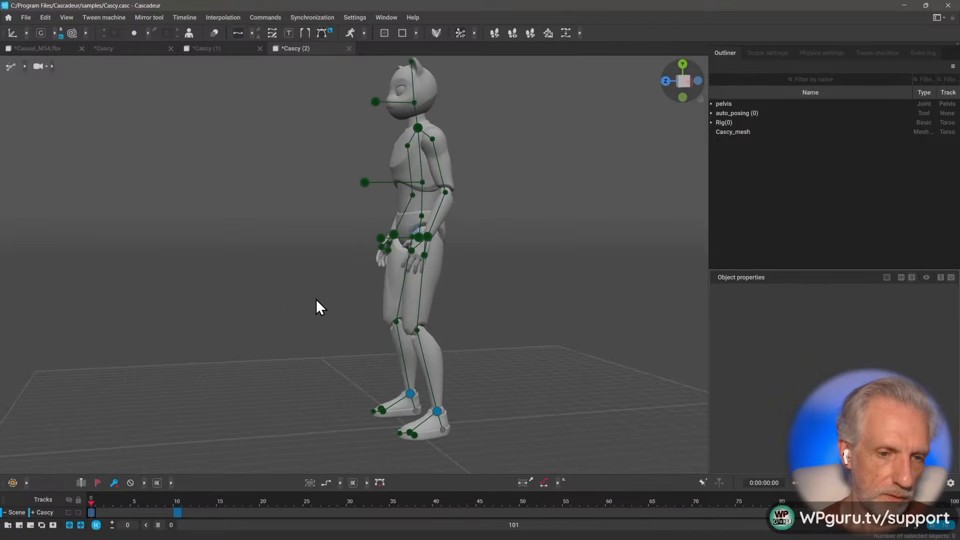
pyautogui.click(438, 411)
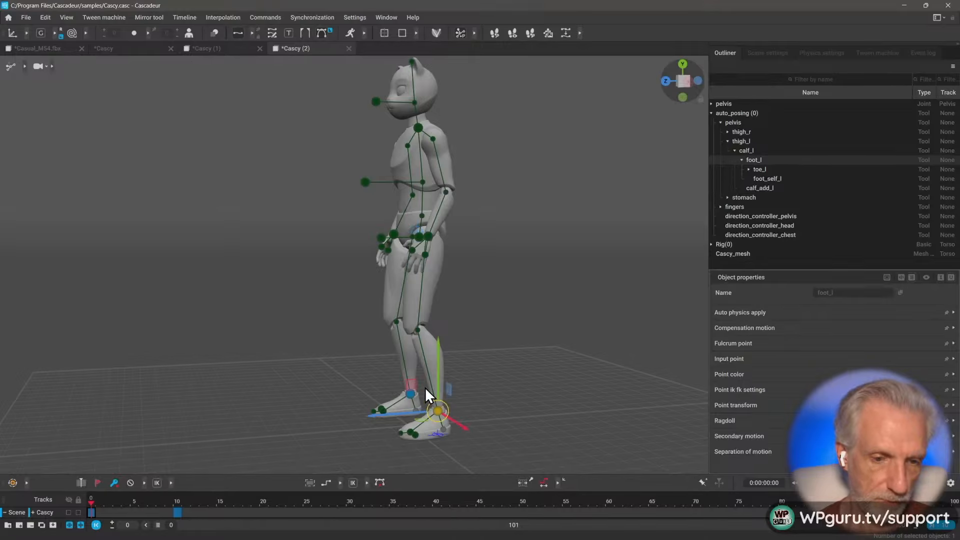
pyautogui.moveTo(416, 385); pyautogui.dragTo(455, 310)
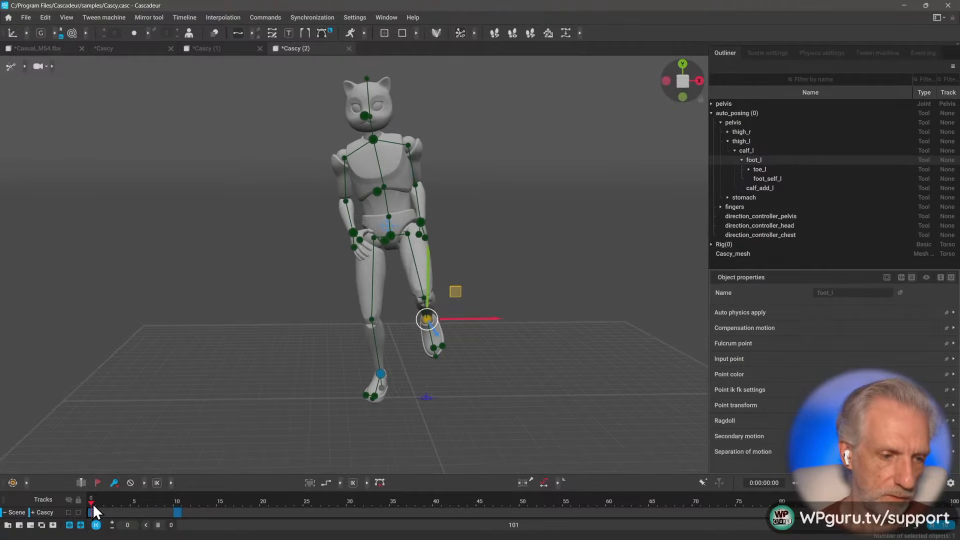
# - At frame 10, raise the right foot with the knee bent forward and nudge it slightly inward
pyautogui.click(178, 501)
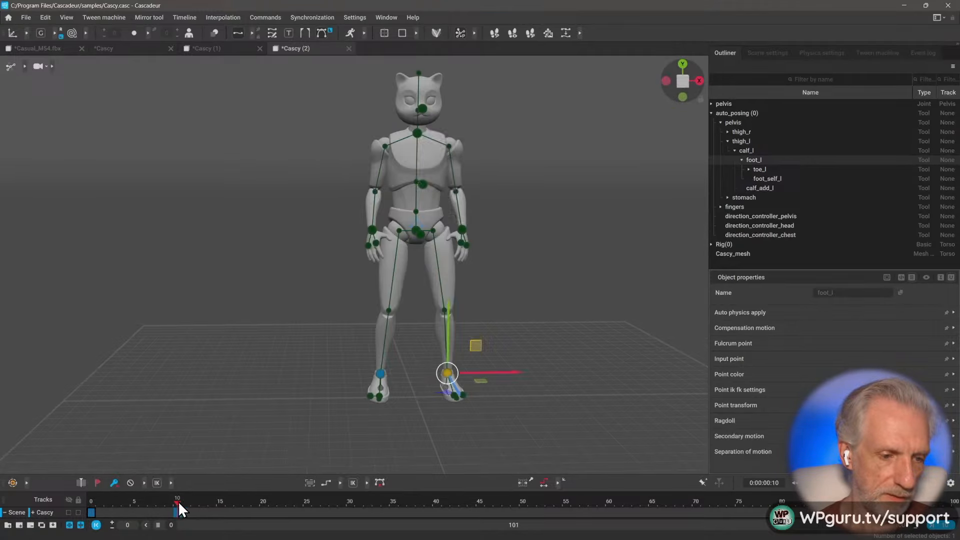
pyautogui.click(380, 374)
pyautogui.keyDown('alt'); pyautogui.moveTo(314, 373); pyautogui.dragTo(473, 368); pyautogui.keyUp('alt')
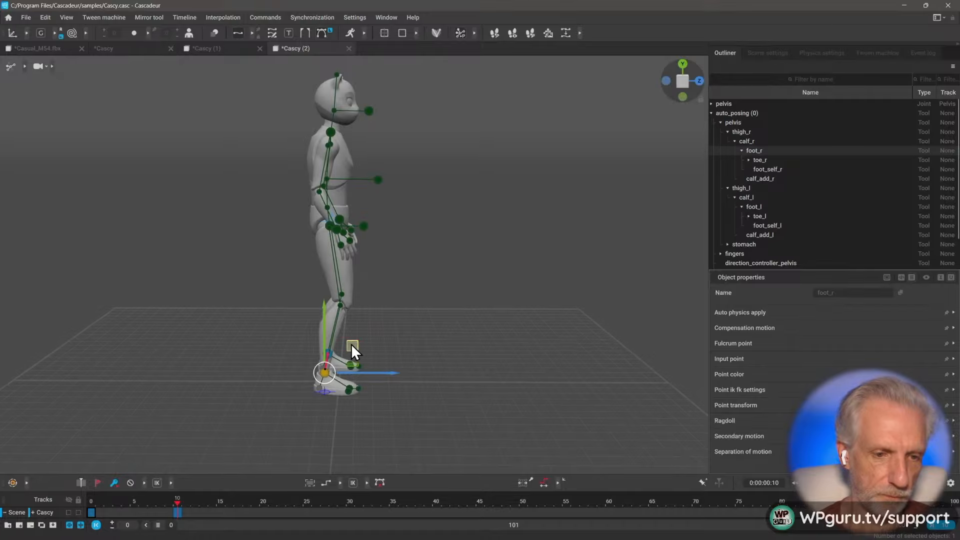
pyautogui.moveTo(352, 345); pyautogui.dragTo(379, 292)
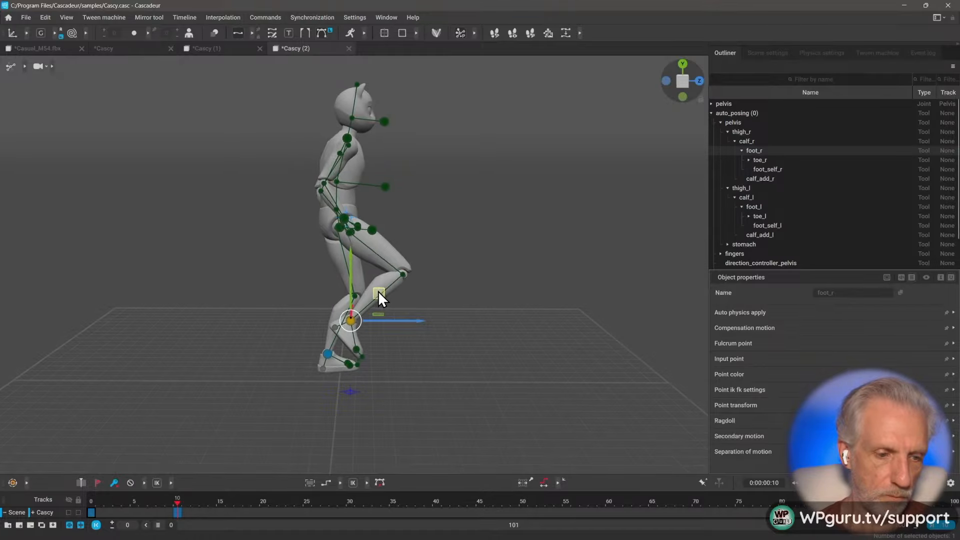
pyautogui.keyDown('alt'); pyautogui.moveTo(391, 368); pyautogui.dragTo(197, 372); pyautogui.keyUp('alt')
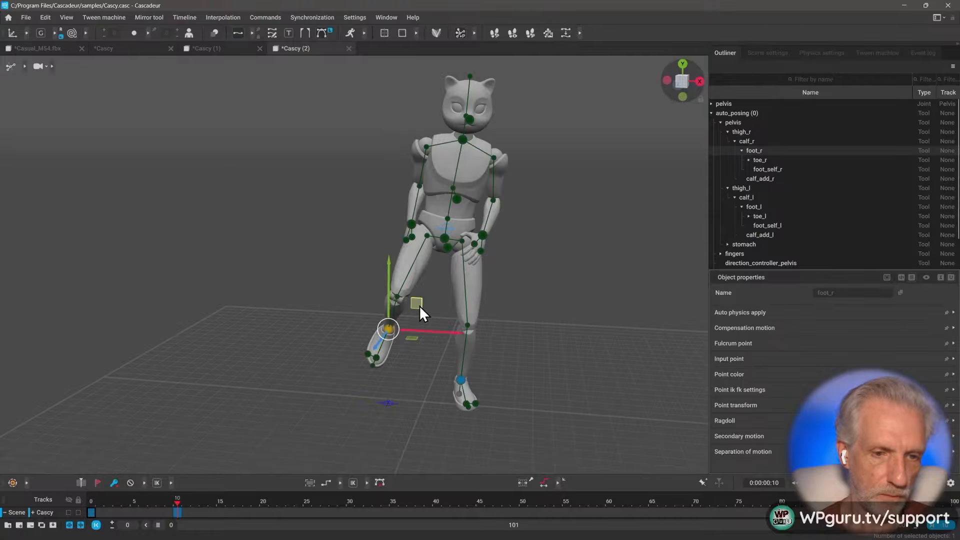
pyautogui.moveTo(420, 306); pyautogui.dragTo(426, 305)
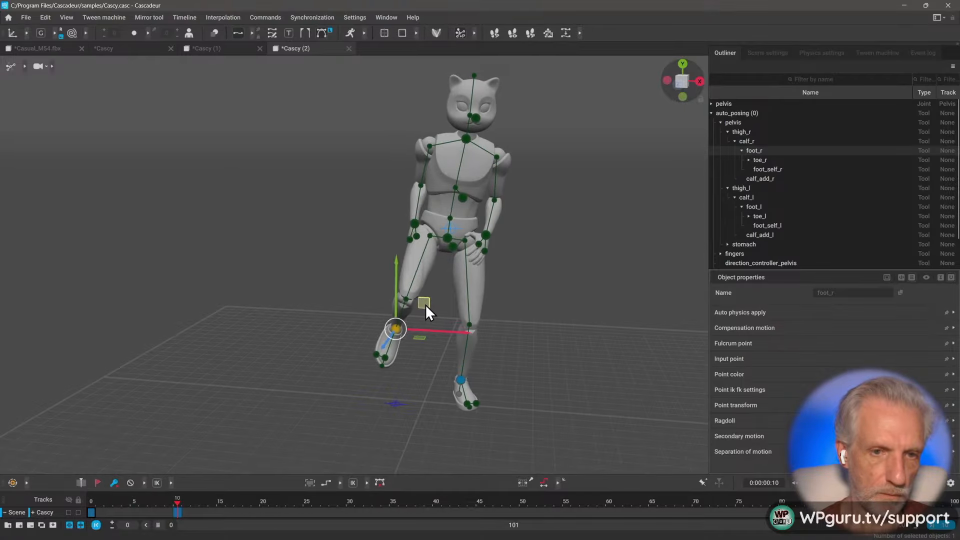
pyautogui.keyDown('alt'); pyautogui.moveTo(337, 382); pyautogui.dragTo(357, 305); pyautogui.keyUp('alt')
# - Copy the key pose with the left foot lifted behind the body from frame 0
pyautogui.moveTo(178, 502); pyautogui.dragTo(90, 515)
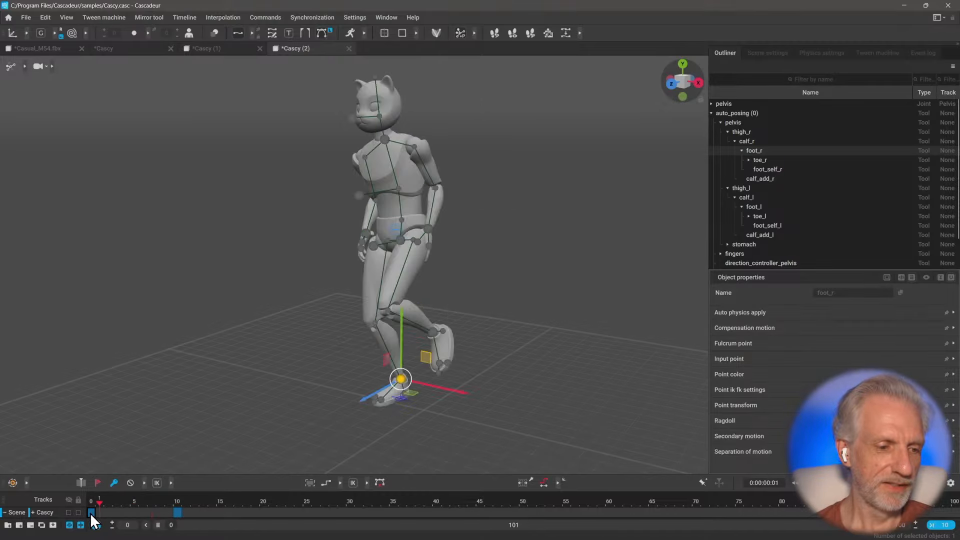
pyautogui.click(90, 512)
pyautogui.rightClick(94, 512)
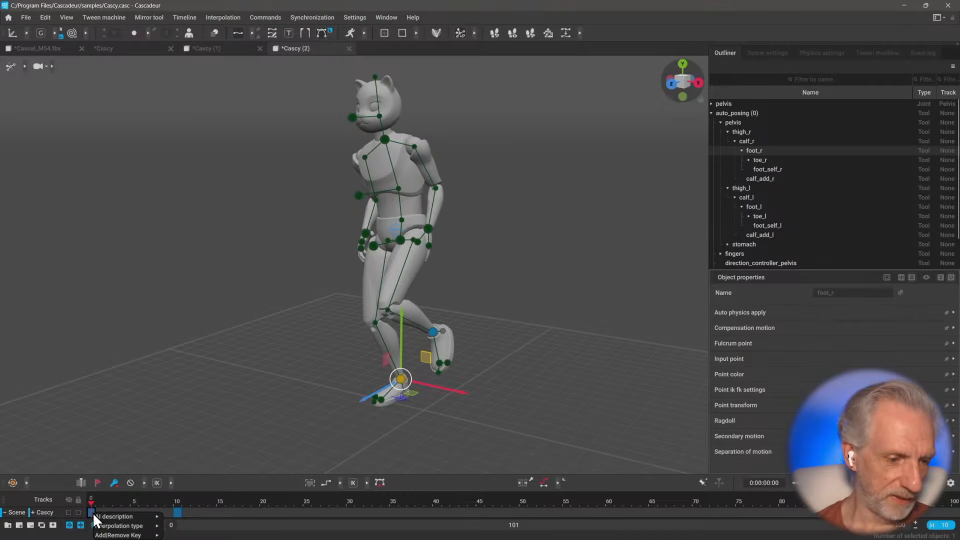
pyautogui.click(93, 513)
pyautogui.click(246, 499)
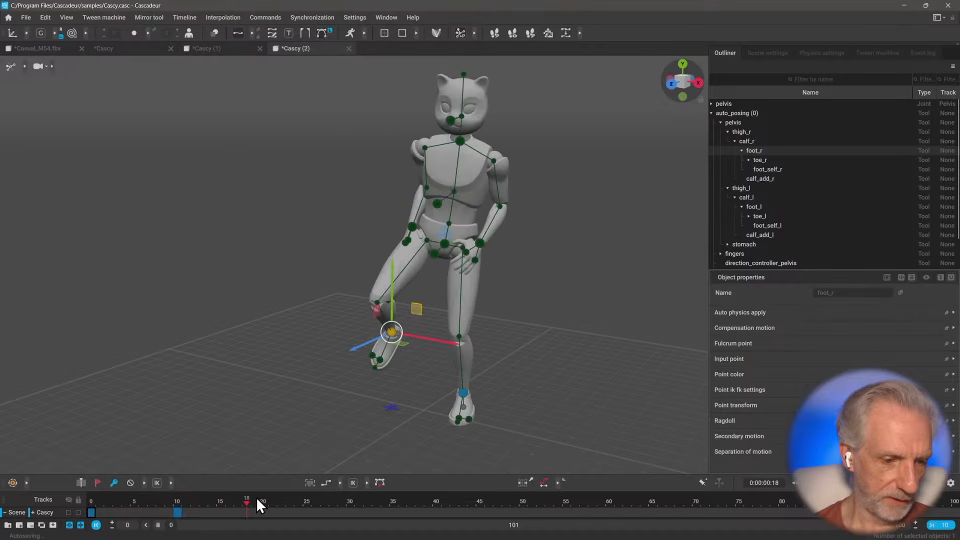
pyautogui.click(264, 512)
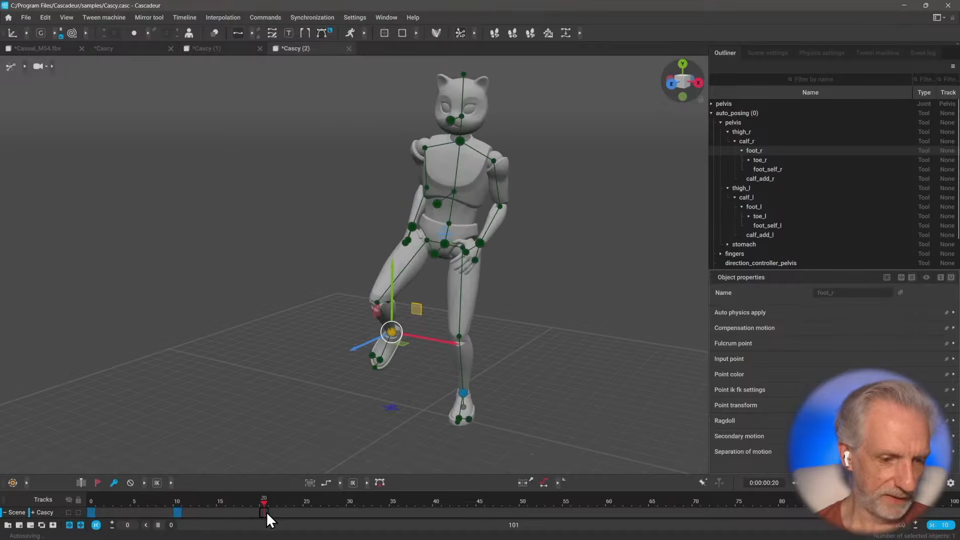
pyautogui.click(43, 15)
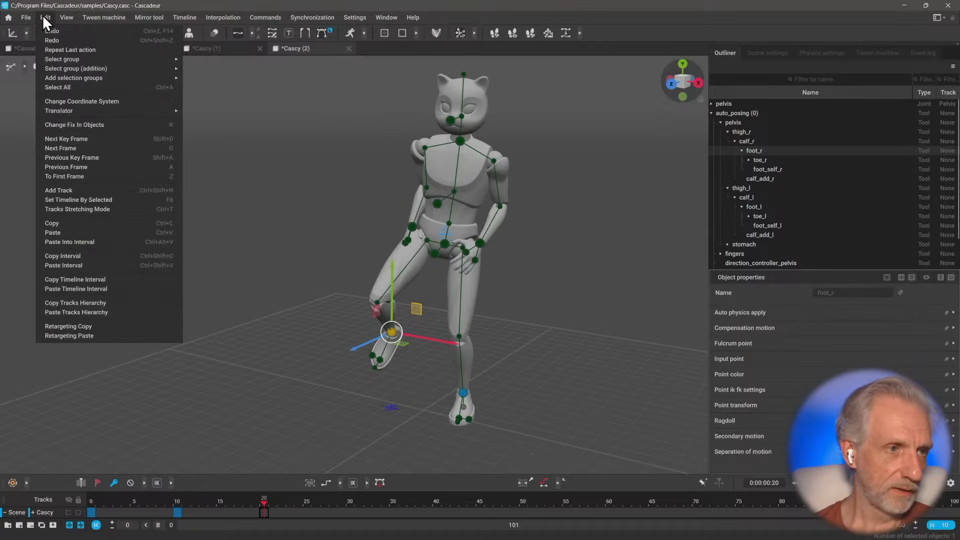
pyautogui.click(55, 32)
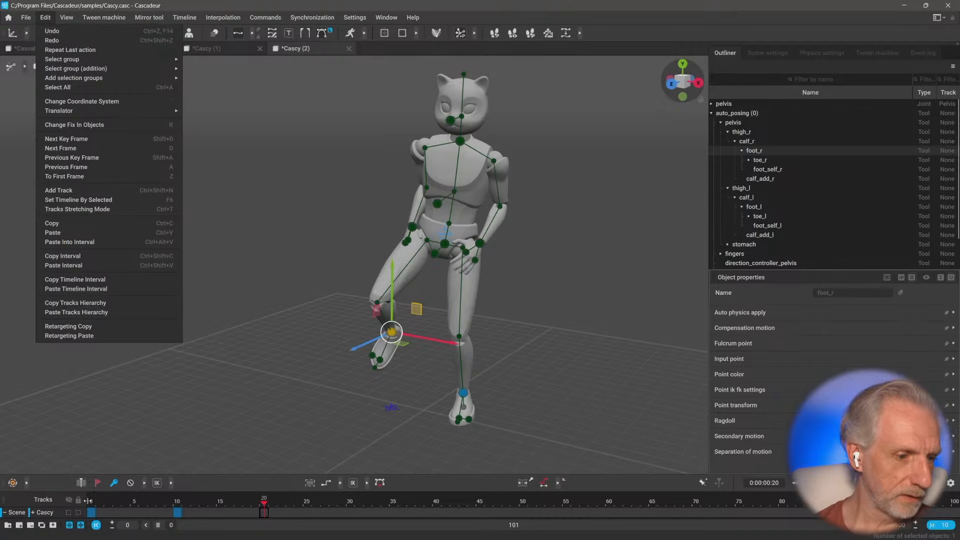
pyautogui.click(45, 17)
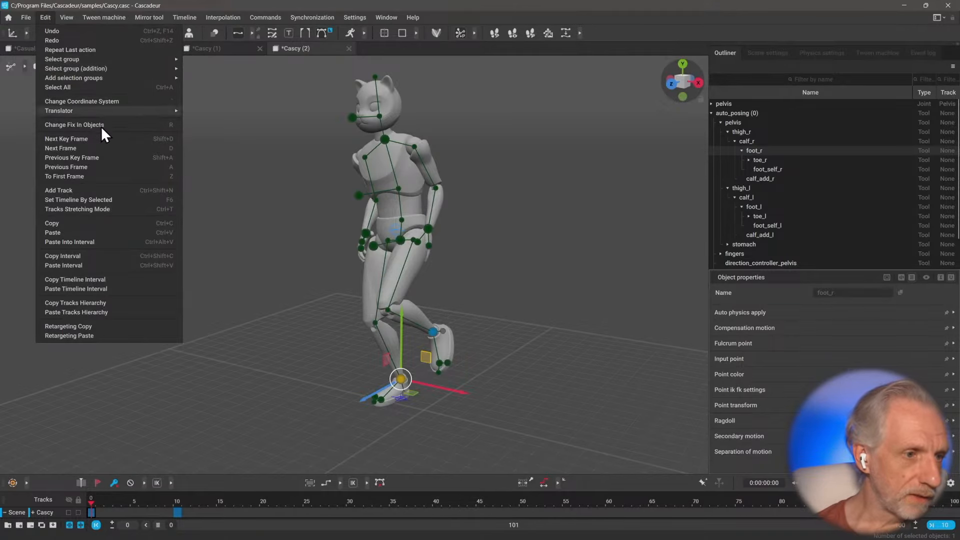
pyautogui.click(95, 224)
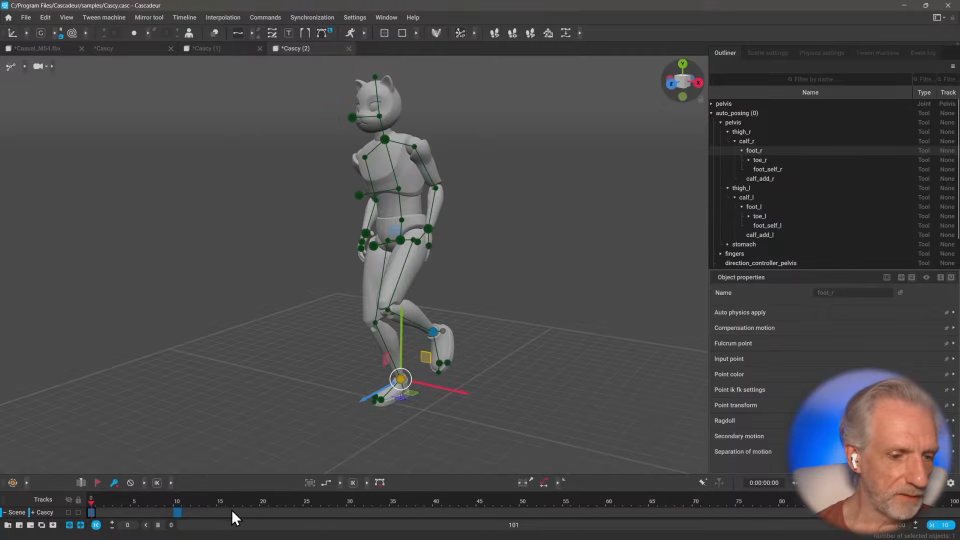
# - Try to paste the copied frame 0 pose at frame 20 and compare it with the start pose
pyautogui.click(262, 501)
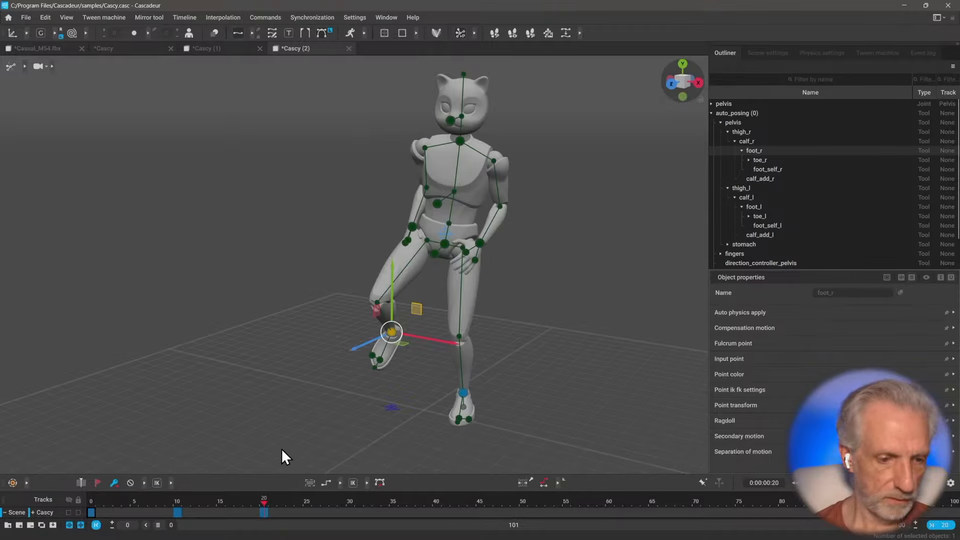
pyautogui.hotkey('ctrl', 'v')
pyautogui.moveTo(258, 502); pyautogui.dragTo(91, 512)
pyautogui.click(261, 500)
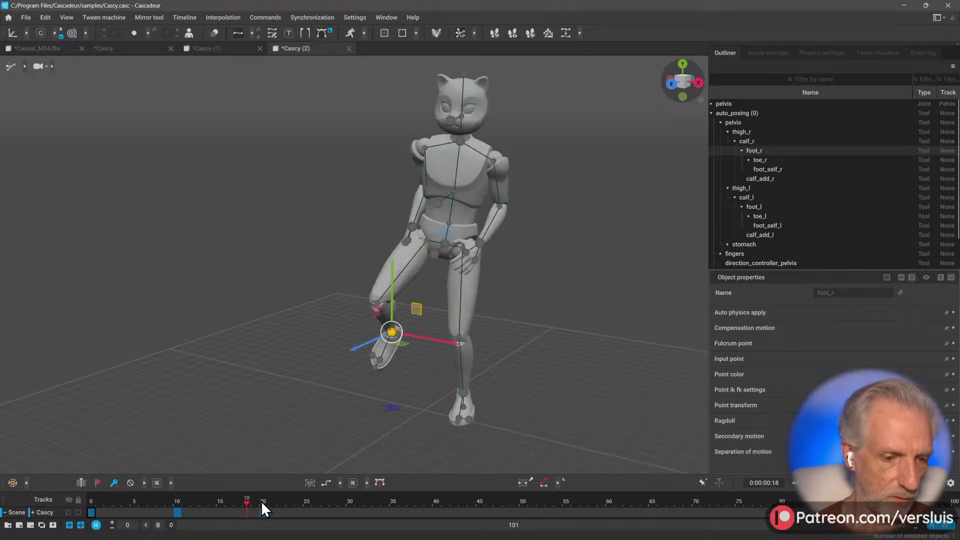
pyautogui.click(269, 511)
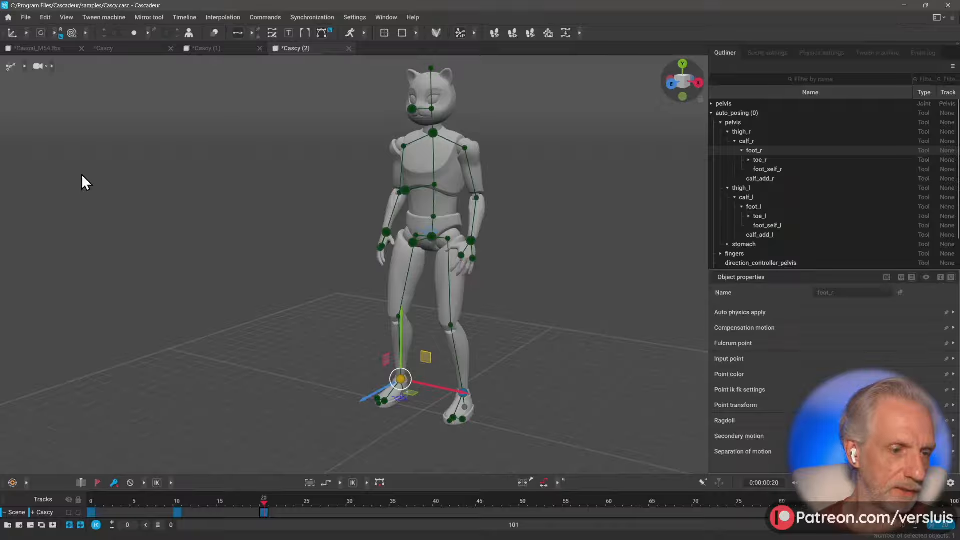
# - Delete the key at frame 20 and try to carry the frame 0 key over to frame 20 on the timeline
pyautogui.click(92, 511)
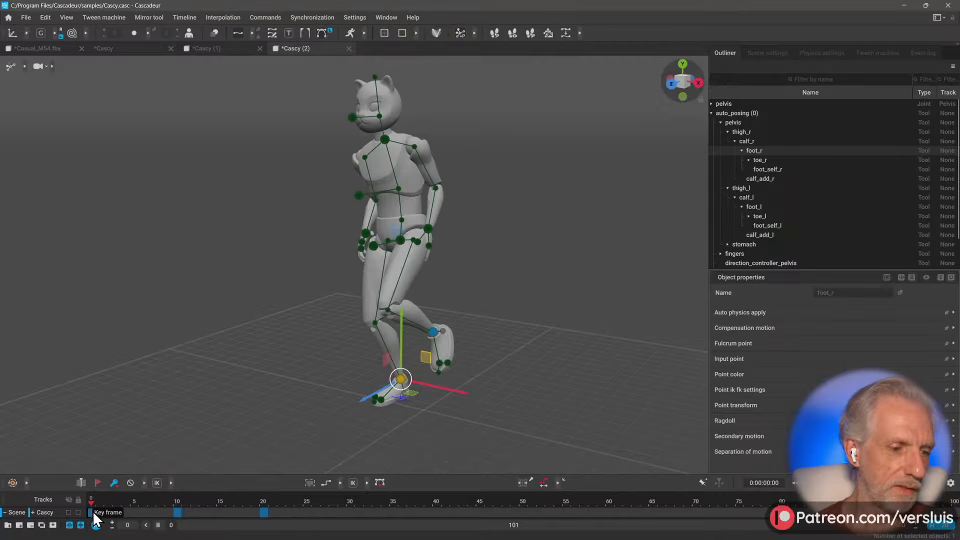
pyautogui.click(262, 513)
pyautogui.press('Delete')
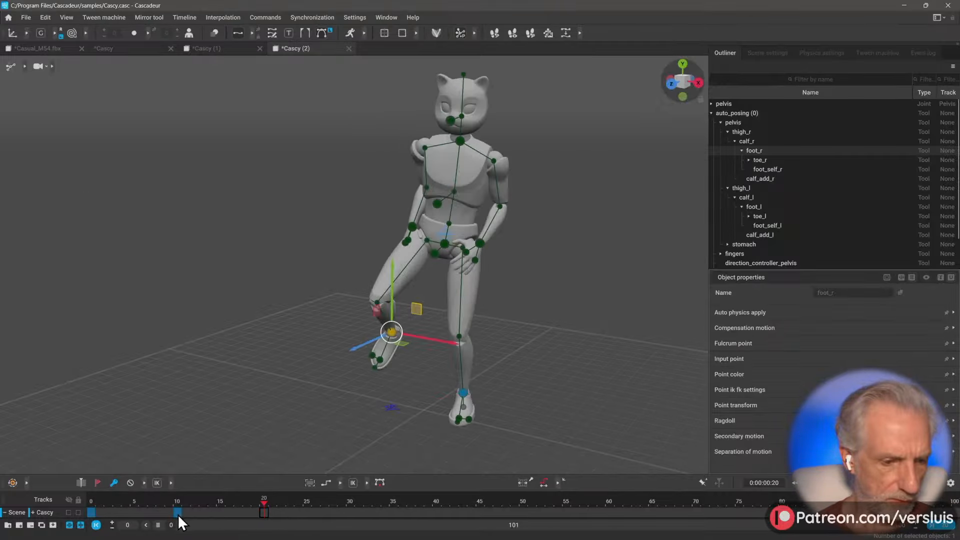
pyautogui.moveTo(91, 511); pyautogui.dragTo(264, 516)
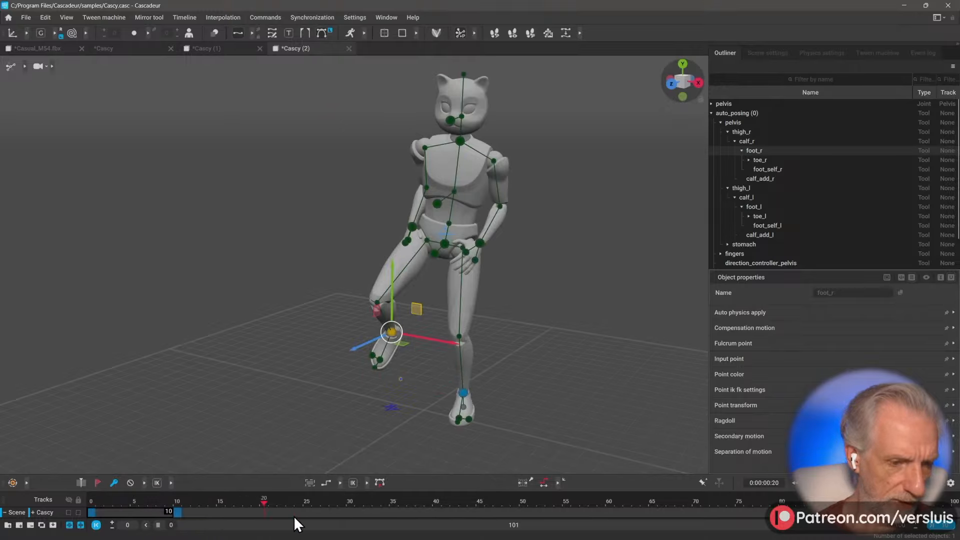
pyautogui.moveTo(92, 513); pyautogui.dragTo(263, 508)
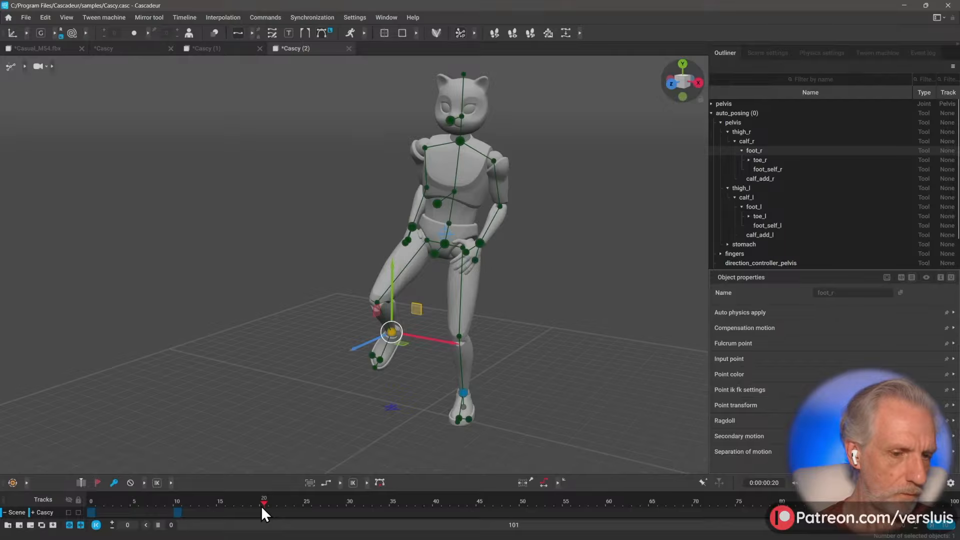
# - Set the interpolation type to AI for the interval between the keyframes at frames 0 and 10
pyautogui.keyDown('alt'); pyautogui.moveTo(274, 425); pyautogui.dragTo(265, 410); pyautogui.keyUp('alt')
pyautogui.keyDown('alt'); pyautogui.moveTo(265, 410); pyautogui.dragTo(284, 358, button='middle'); pyautogui.keyUp('alt')
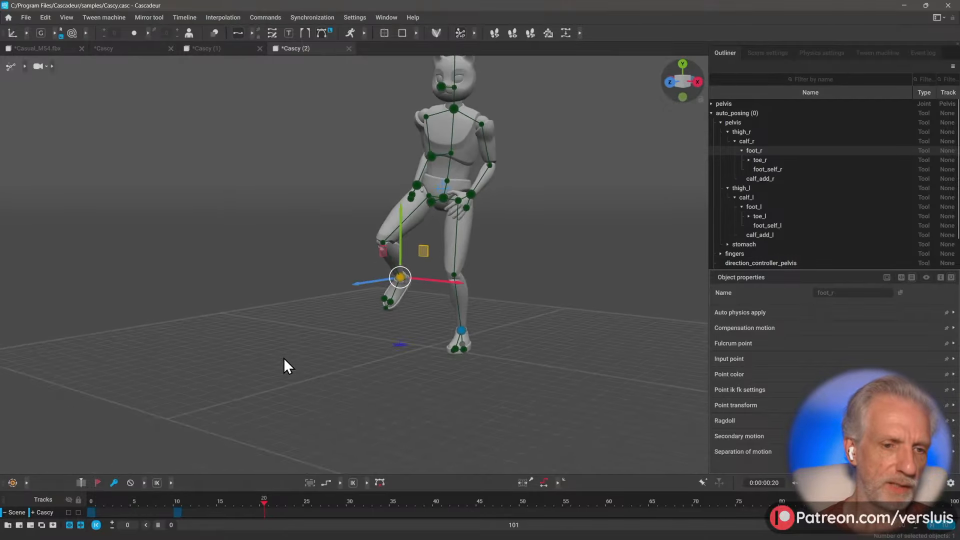
pyautogui.scroll(-2, 284, 358)
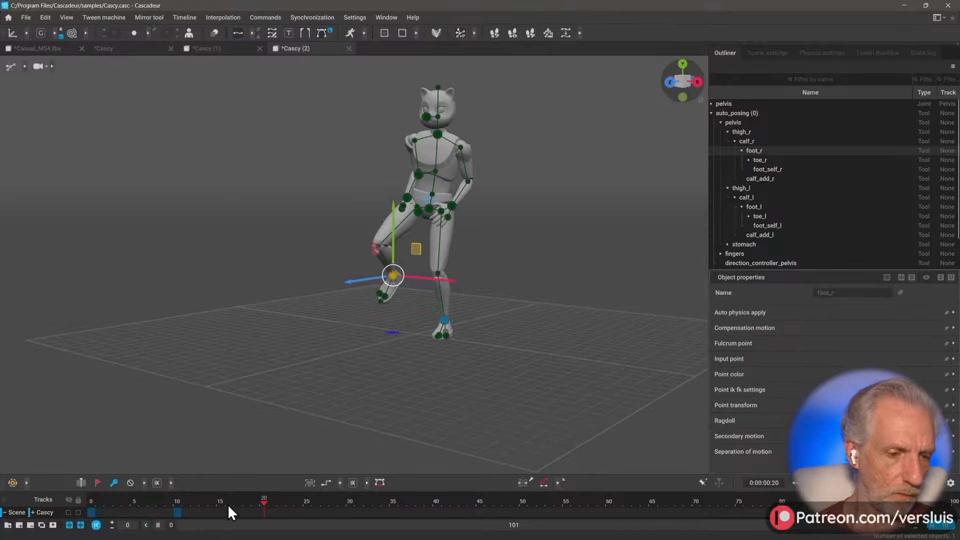
pyautogui.click(134, 512)
pyautogui.rightClick(134, 512)
pyautogui.moveTo(171, 518)
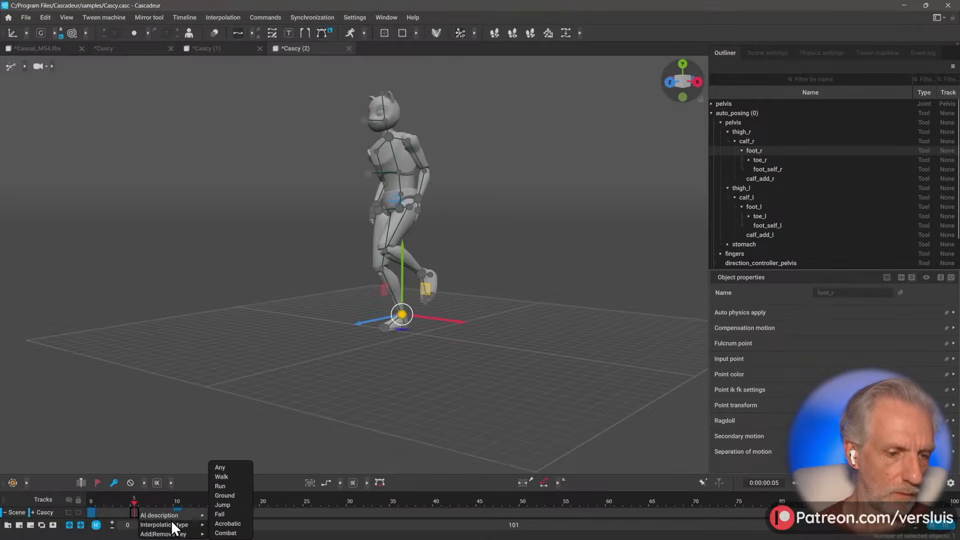
pyautogui.click(100, 513)
pyautogui.click(92, 513)
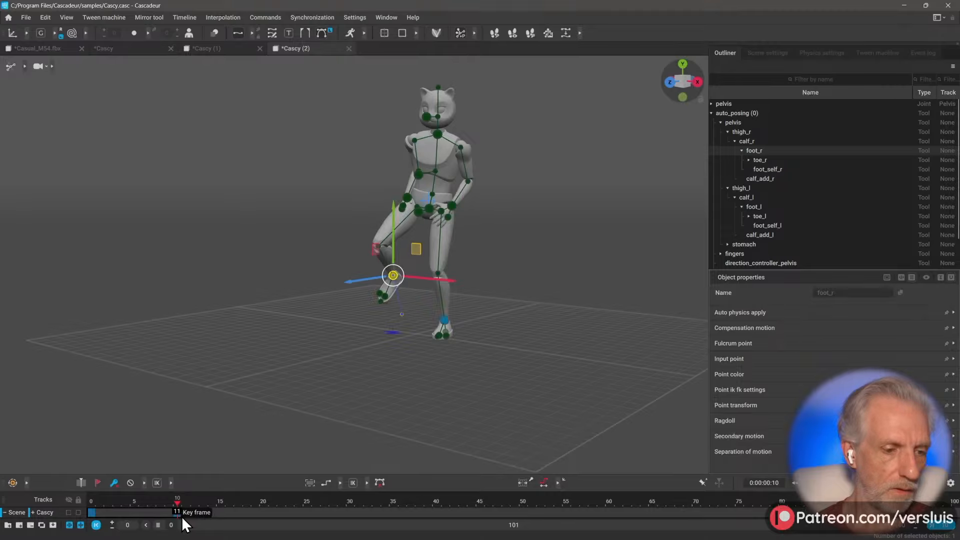
pyautogui.rightClick(158, 513)
pyautogui.moveTo(199, 536)
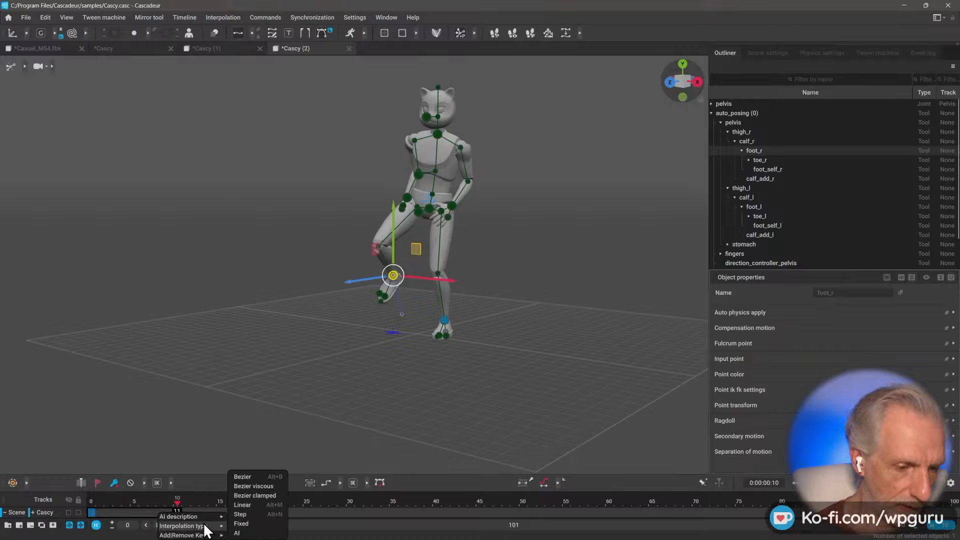
pyautogui.click(254, 534)
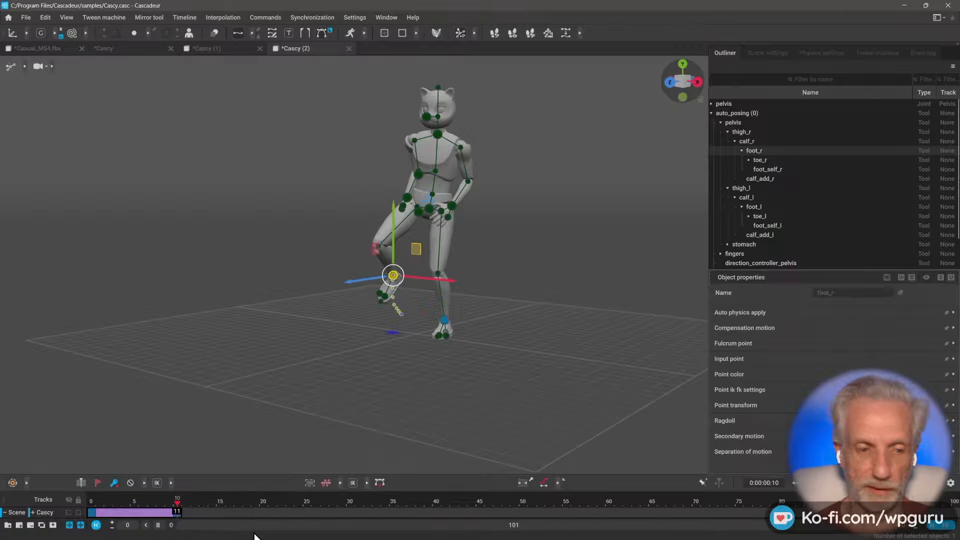
# - Play and scrub through the first 20 frames to review the AI-interpolated motion between the two poses
pyautogui.moveTo(184, 502); pyautogui.dragTo(91, 504)
pyautogui.press('space')
pyautogui.press('space')
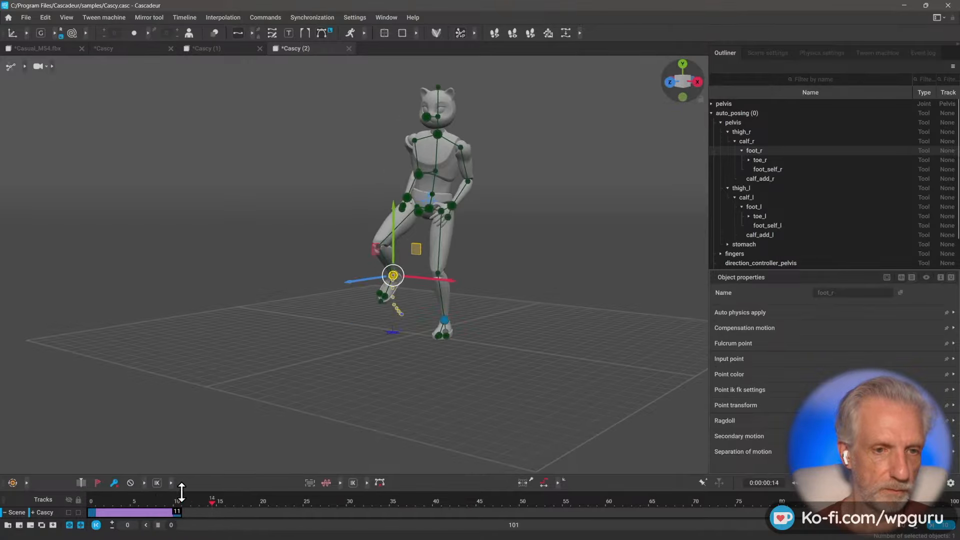
pyautogui.moveTo(161, 493); pyautogui.dragTo(263, 504)
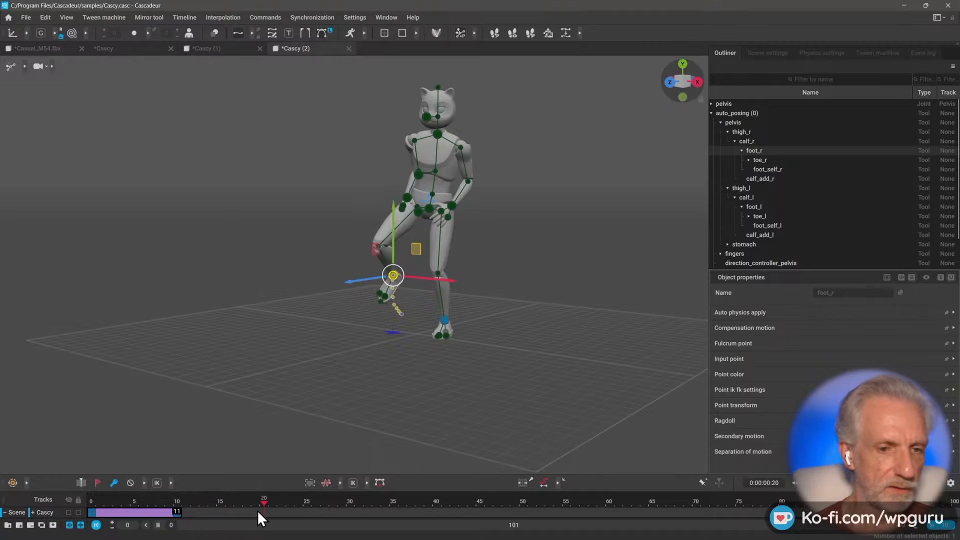
pyautogui.moveTo(314, 415); pyautogui.dragTo(365, 407, button='right')
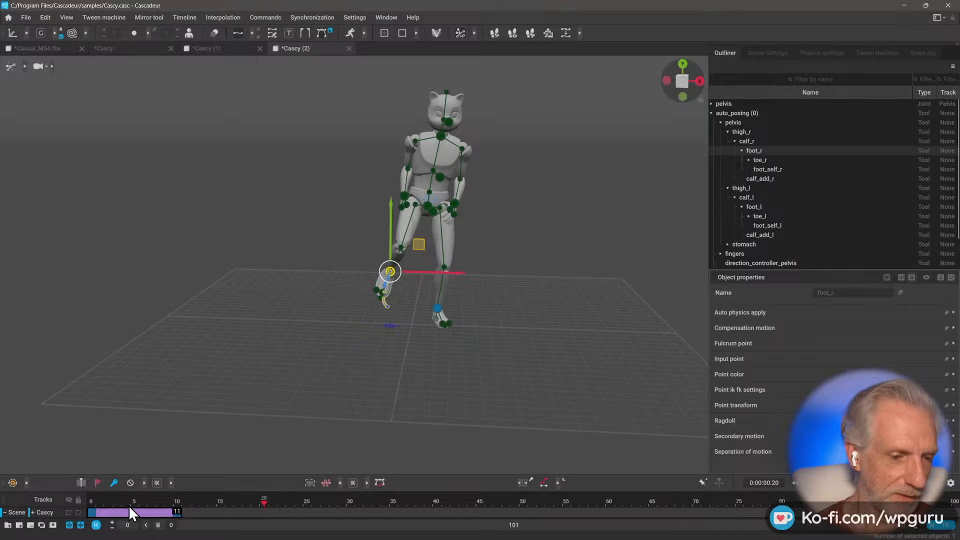
# - Try to copy the pose from frame 0 and paste it into the interval at frame 20
pyautogui.click(91, 511)
pyautogui.rightClick(91, 511)
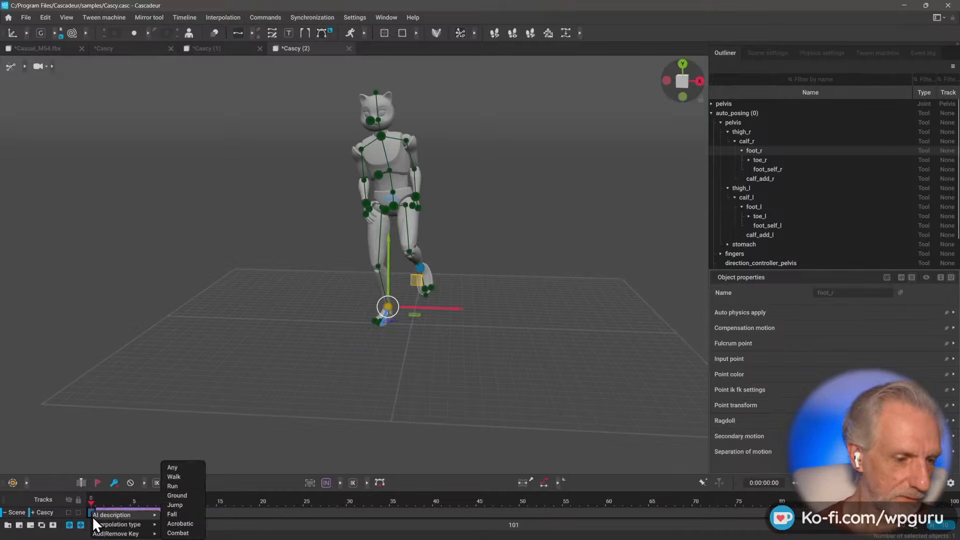
pyautogui.click(88, 512)
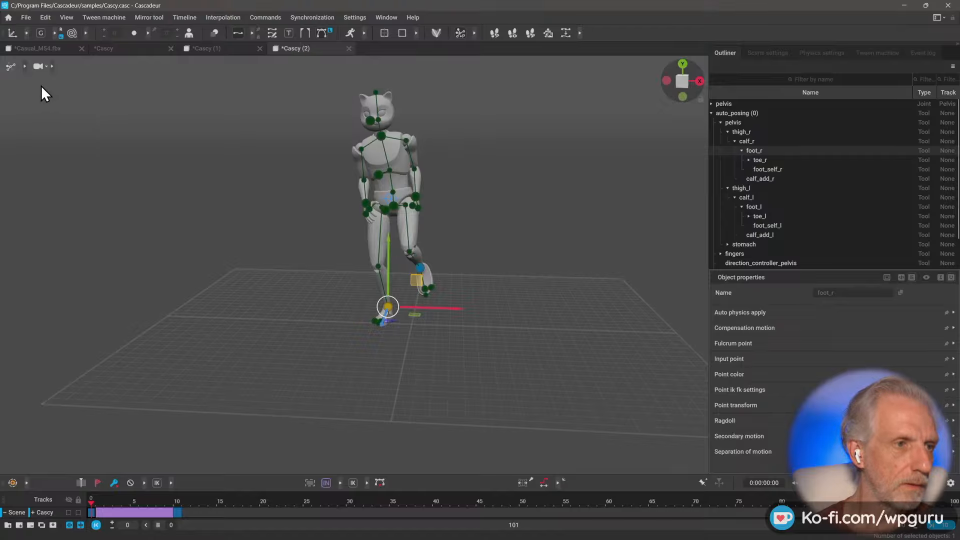
pyautogui.click(46, 17)
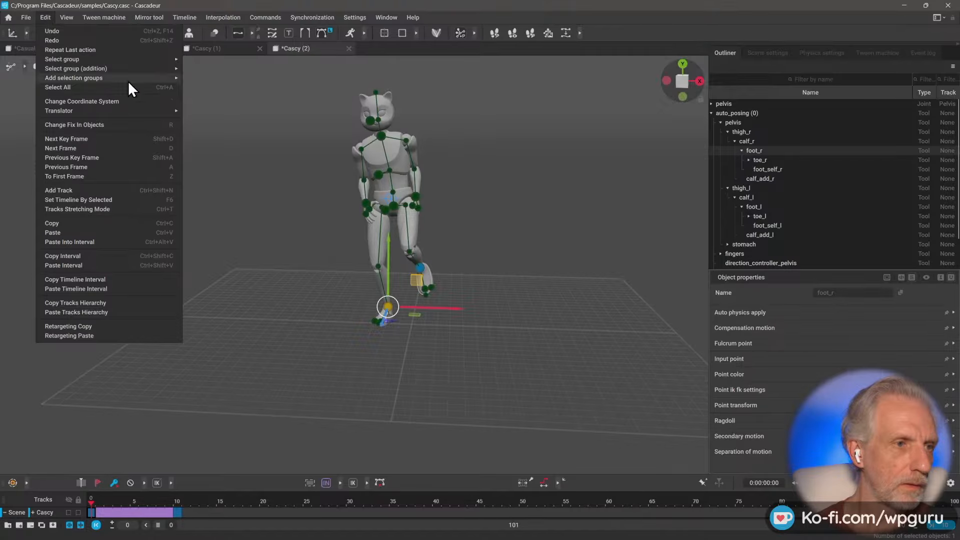
pyautogui.moveTo(128, 81)
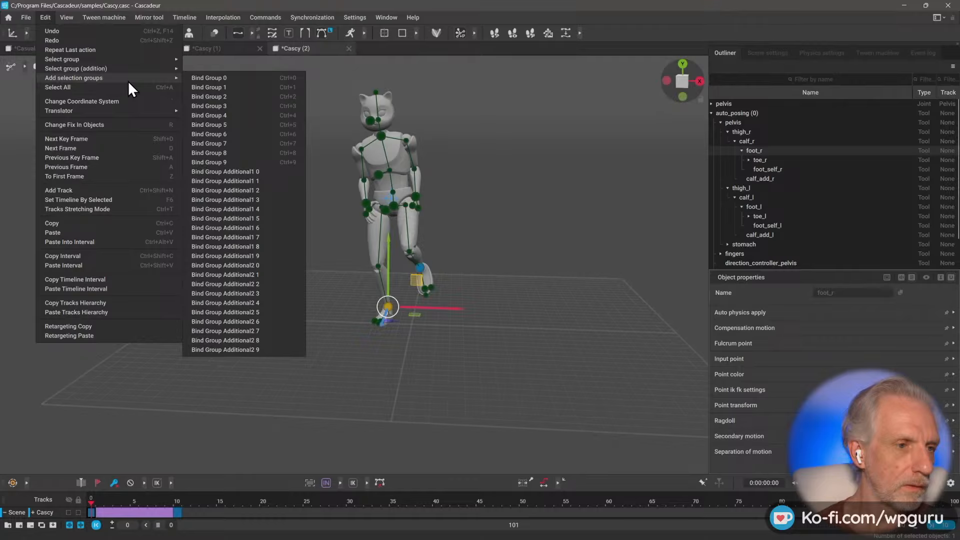
pyautogui.click(126, 223)
pyautogui.click(257, 501)
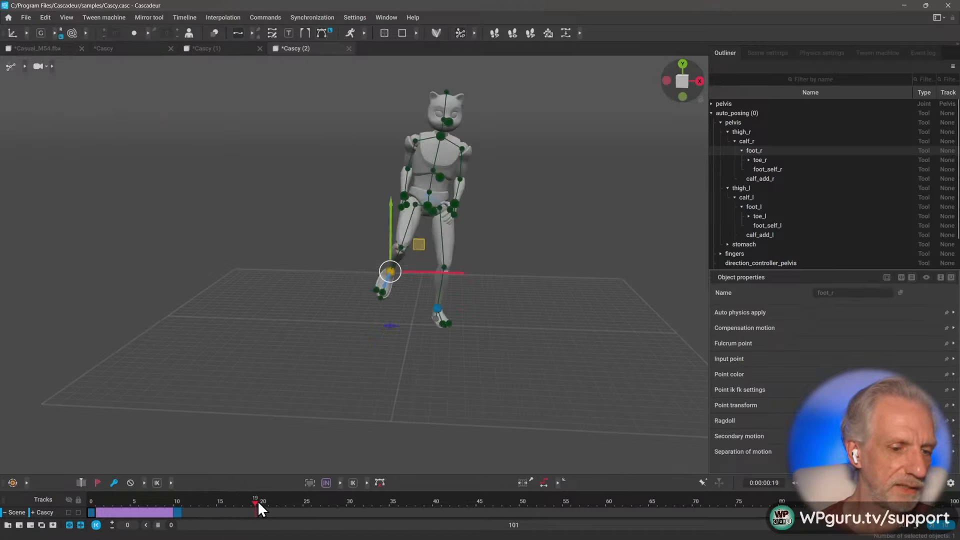
pyautogui.hotkey('ctrl', 'v')
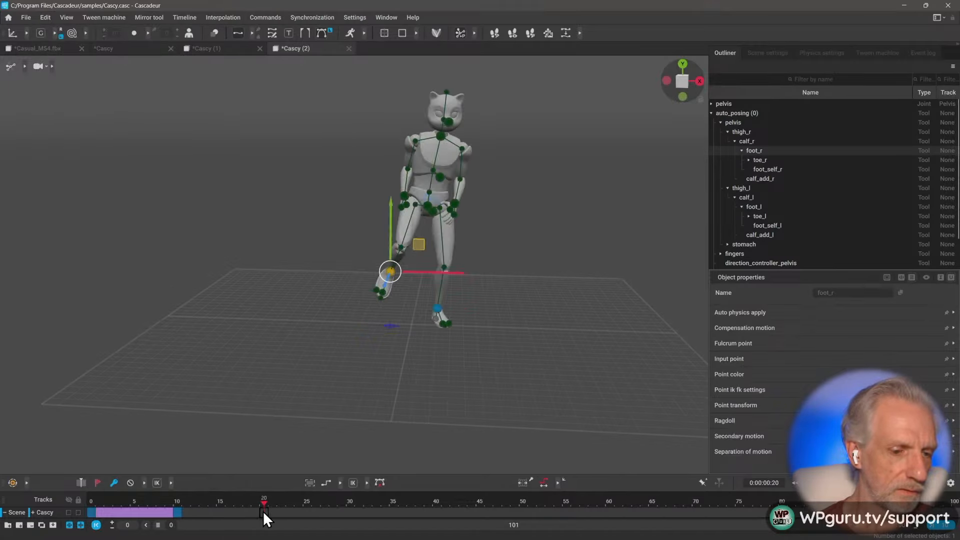
pyautogui.click(27, 17)
pyautogui.moveTo(47, 17)
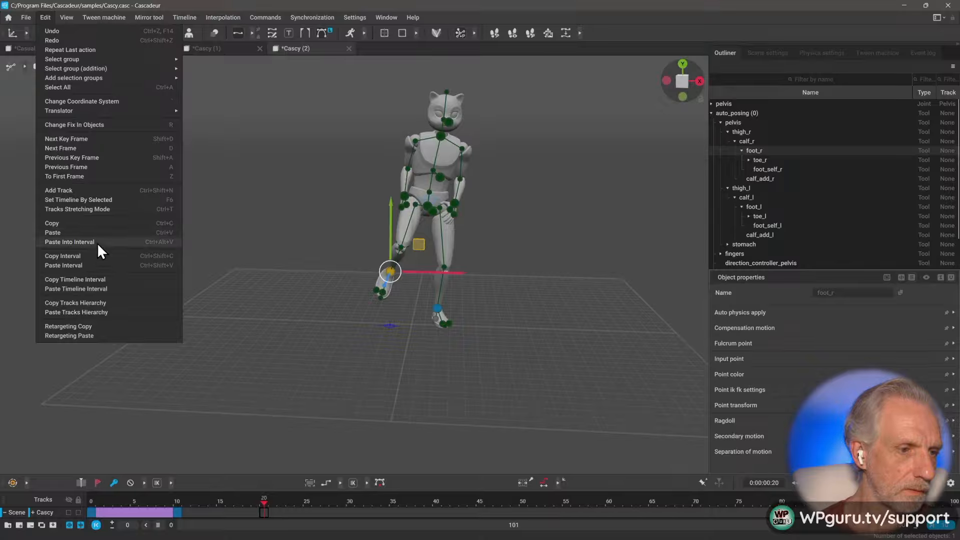
pyautogui.click(98, 242)
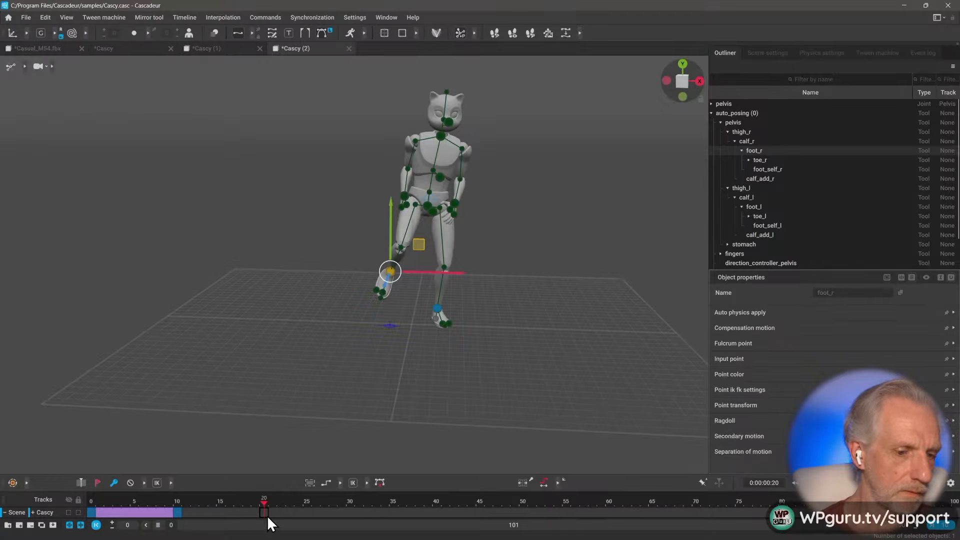
pyautogui.moveTo(265, 505); pyautogui.dragTo(126, 503)
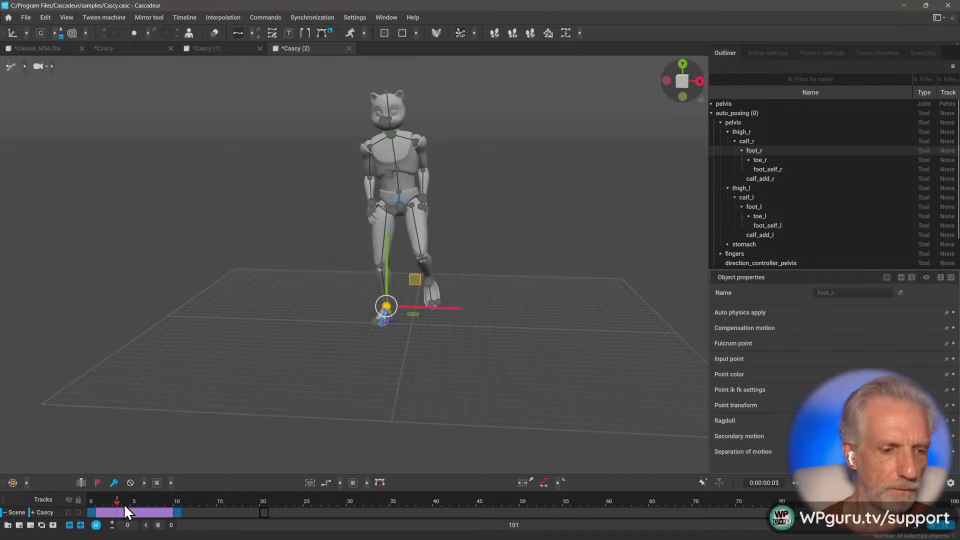
pyautogui.moveTo(259, 344); pyautogui.dragTo(302, 312, button='right')
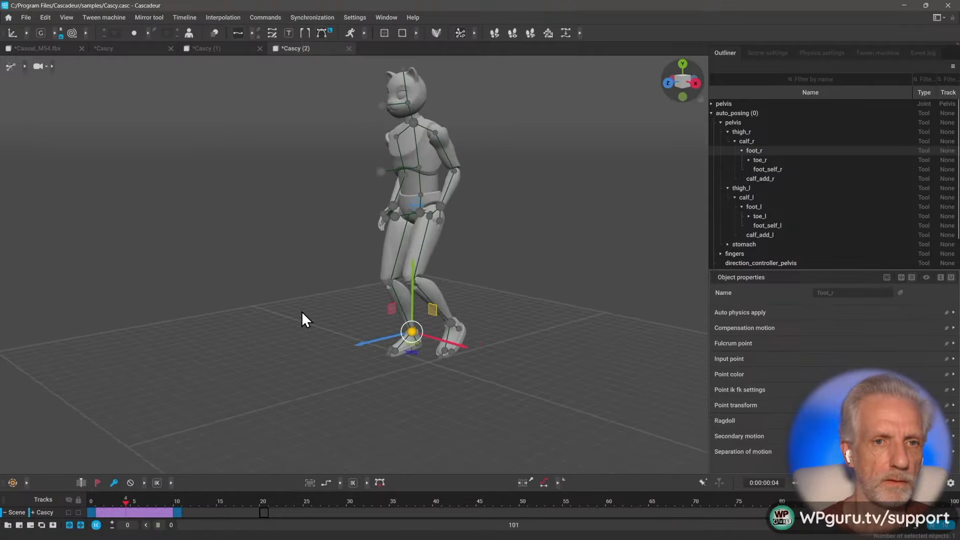
pyautogui.click(474, 32)
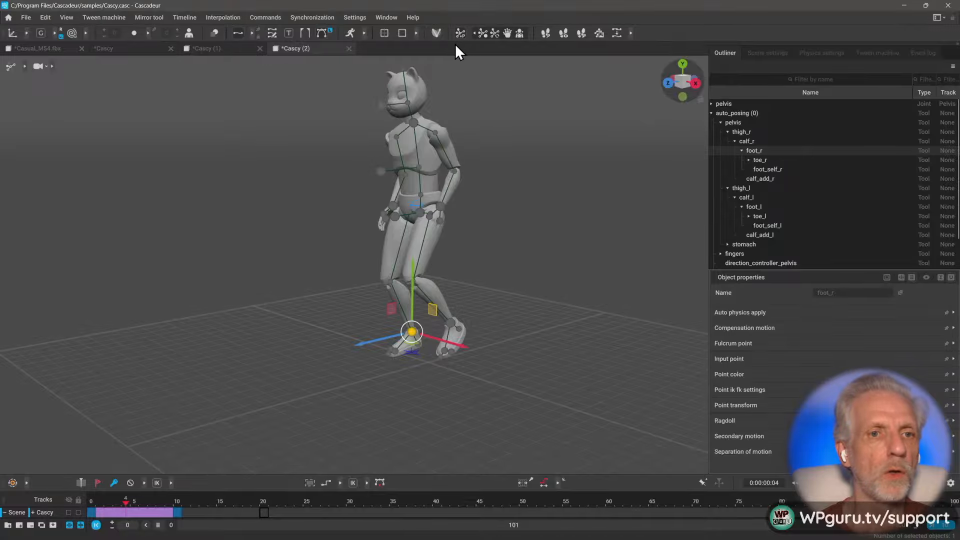
pyautogui.click(439, 34)
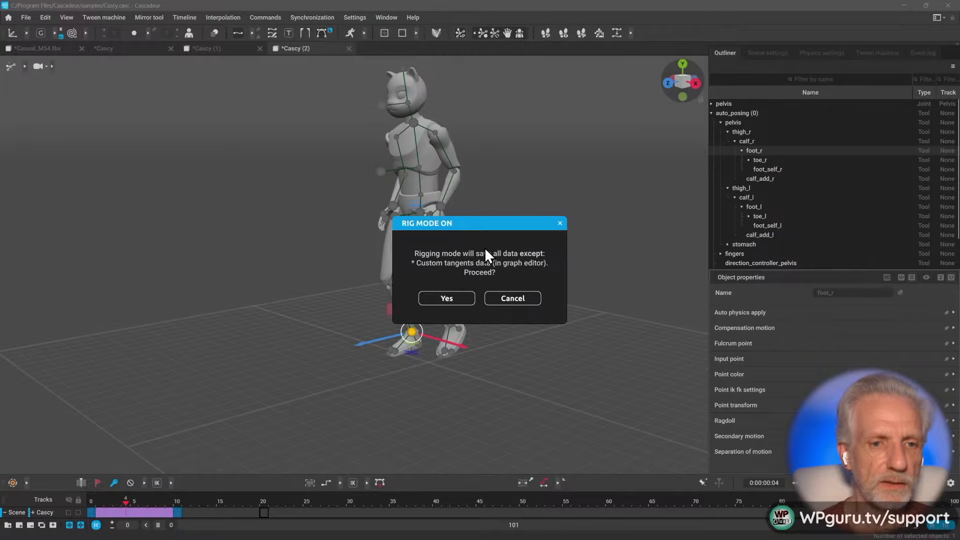
pyautogui.click(525, 299)
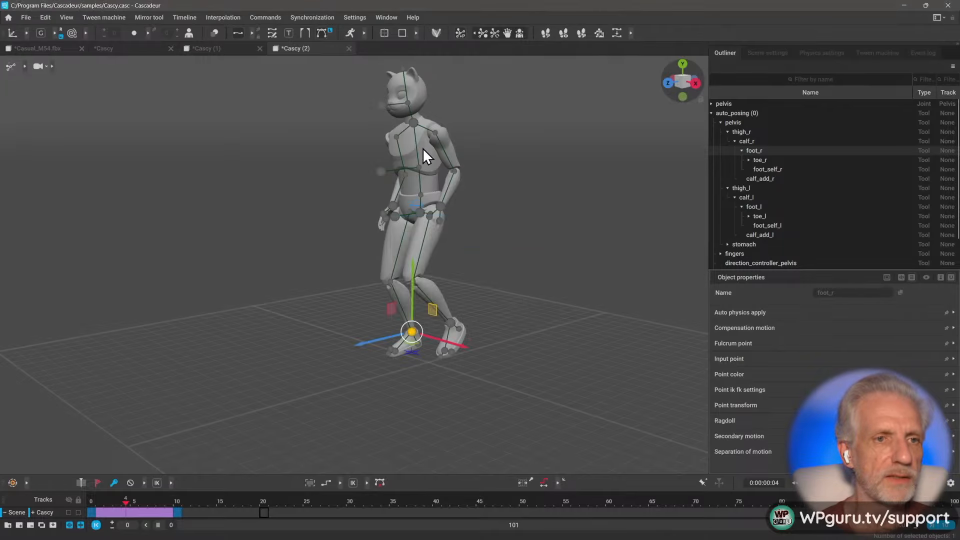
# - Enable AutoPhysics for the character and inspect the green simulated figure beside the original at frame 1
pyautogui.click(352, 32)
pyautogui.scroll(-3, 287, 177)
pyautogui.keyDown('alt'); pyautogui.moveTo(298, 184); pyautogui.dragTo(323, 175); pyautogui.keyUp('alt')
pyautogui.moveTo(127, 502); pyautogui.dragTo(103, 498)
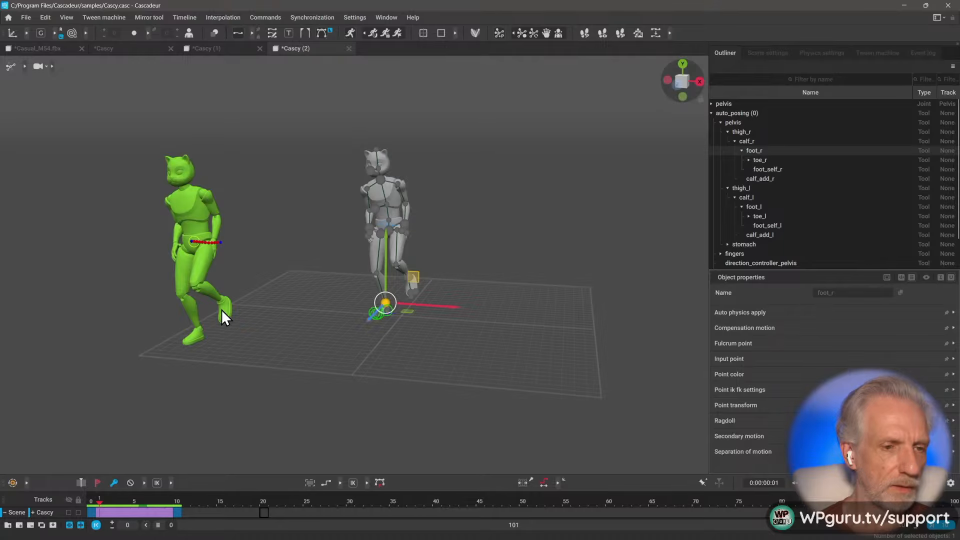
pyautogui.scroll(2, 221, 295)
pyautogui.scroll(-2, 218, 268)
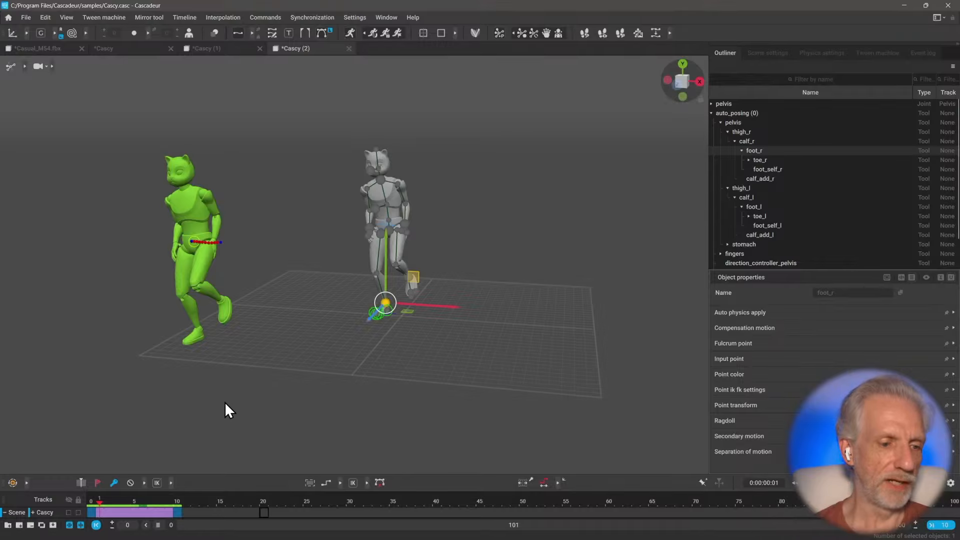
# - Play the physics-simulated animation and limit the timeline range to end at frame 10
pyautogui.press('space')
pyautogui.click(176, 494)
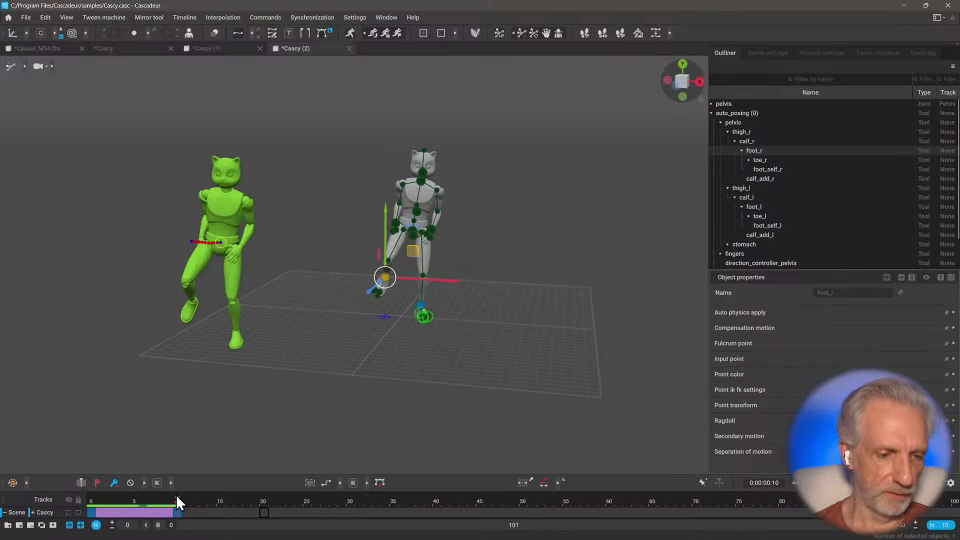
pyautogui.click(939, 526)
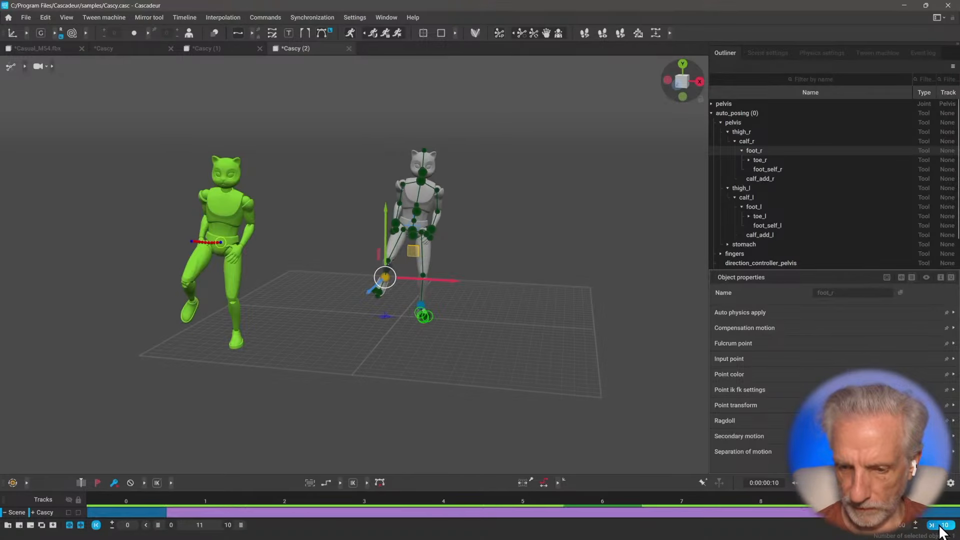
# - Compare the green physics-simulated figure with the original character at frame 6 from several angles
pyautogui.click(621, 500)
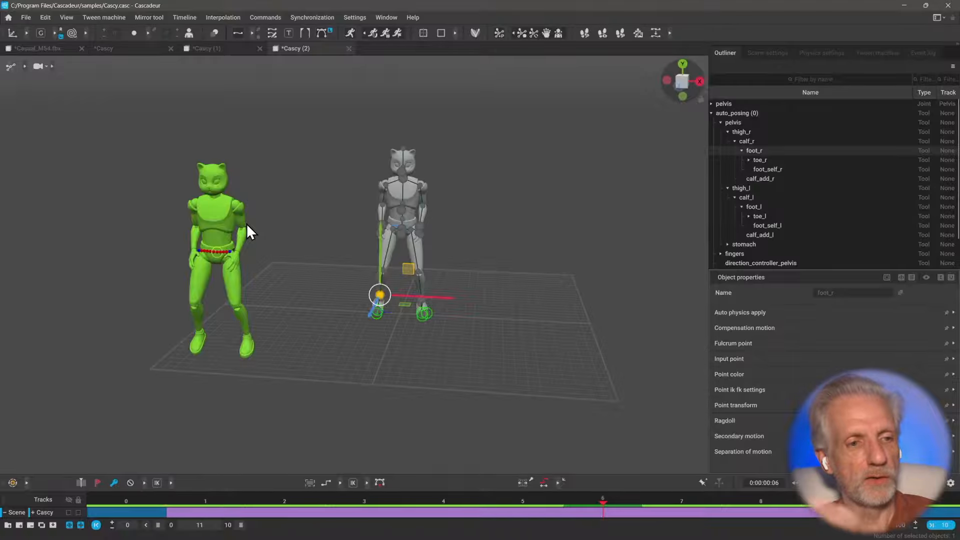
pyautogui.moveTo(232, 222); pyautogui.dragTo(194, 237, button='right')
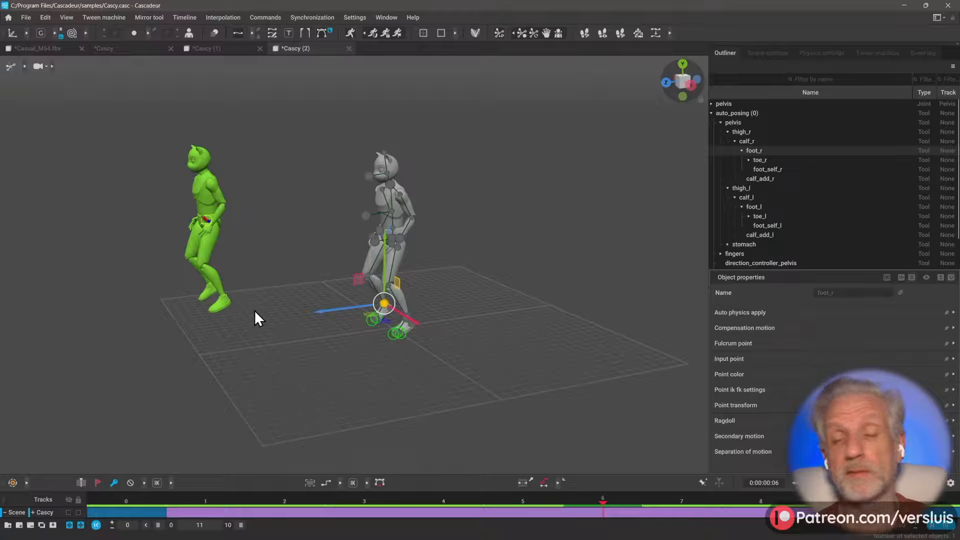
pyautogui.scroll(-3, 277, 251)
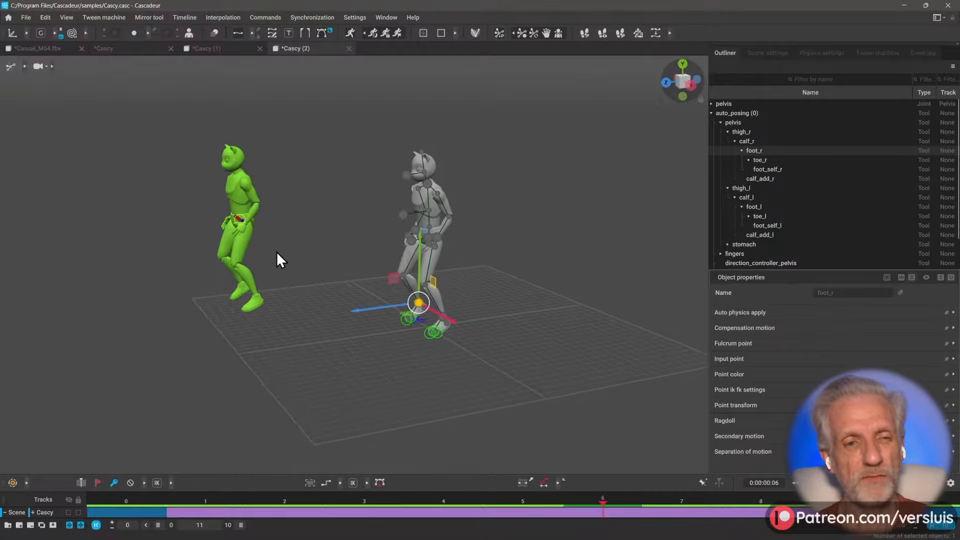
pyautogui.scroll(3, 278, 259)
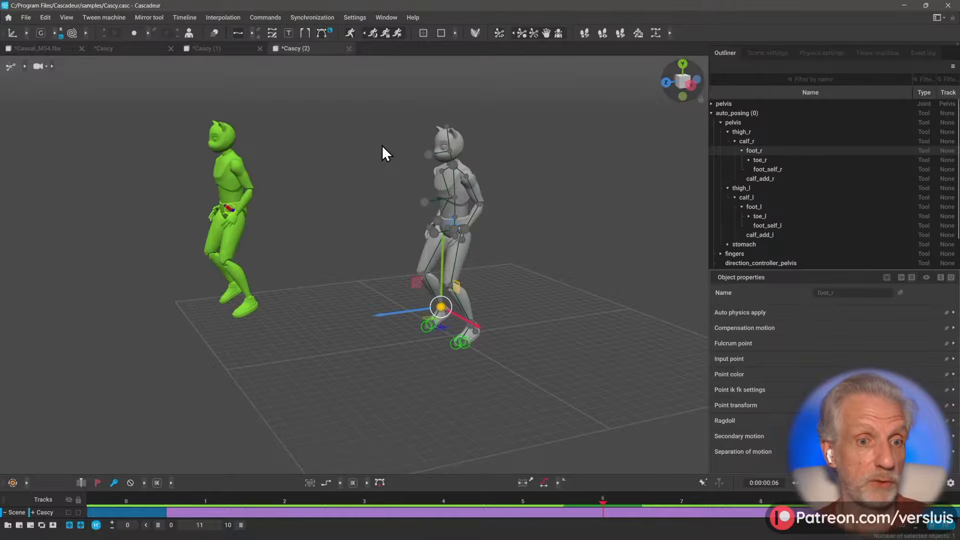
pyautogui.scroll(-3, 370, 183)
pyautogui.moveTo(370, 176); pyautogui.dragTo(394, 187, button='right')
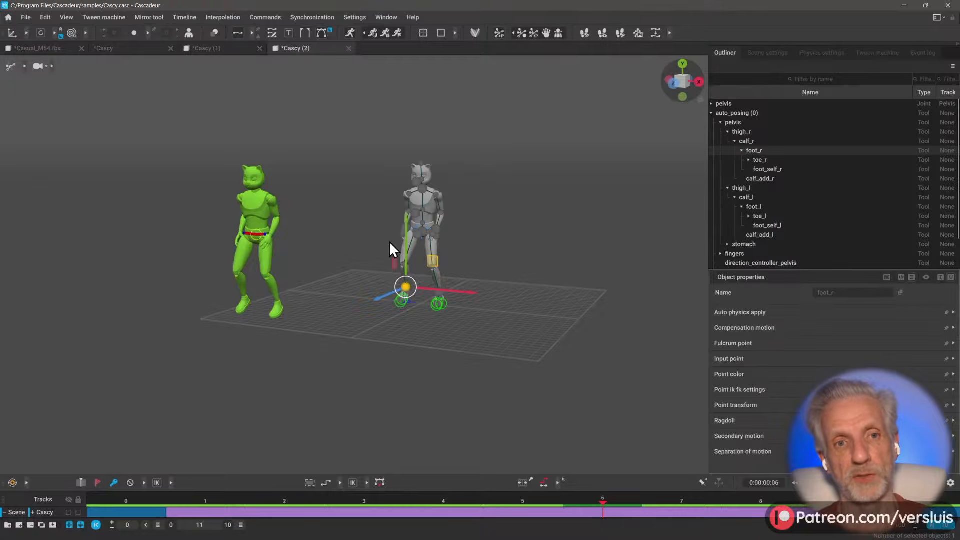
# - Switch to iClone, scrub the walk animation back to frame 738, and start a new project
pyautogui.click(903, 5)
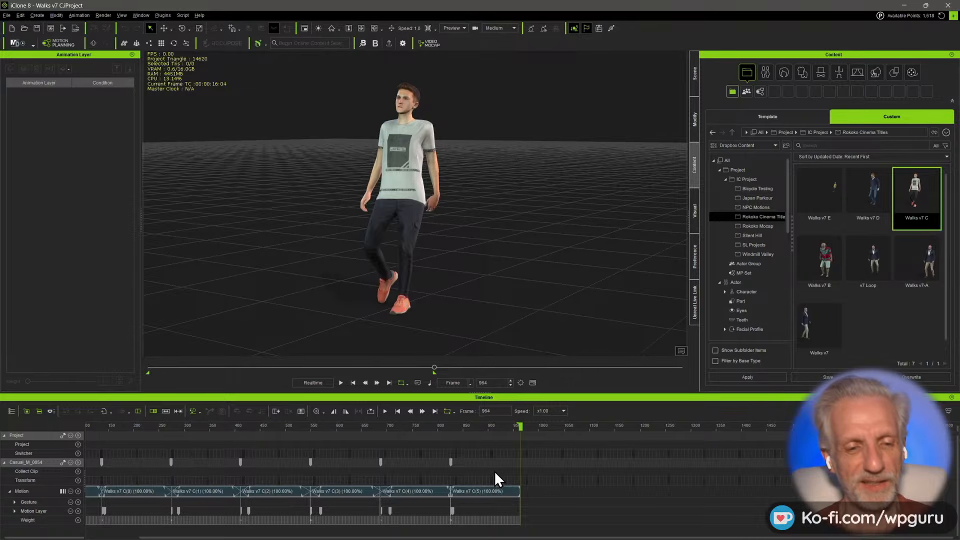
pyautogui.moveTo(523, 428)
pyautogui.mouseDown()
pyautogui.moveTo(133, 434)
pyautogui.moveTo(407, 442)
pyautogui.mouseUp()
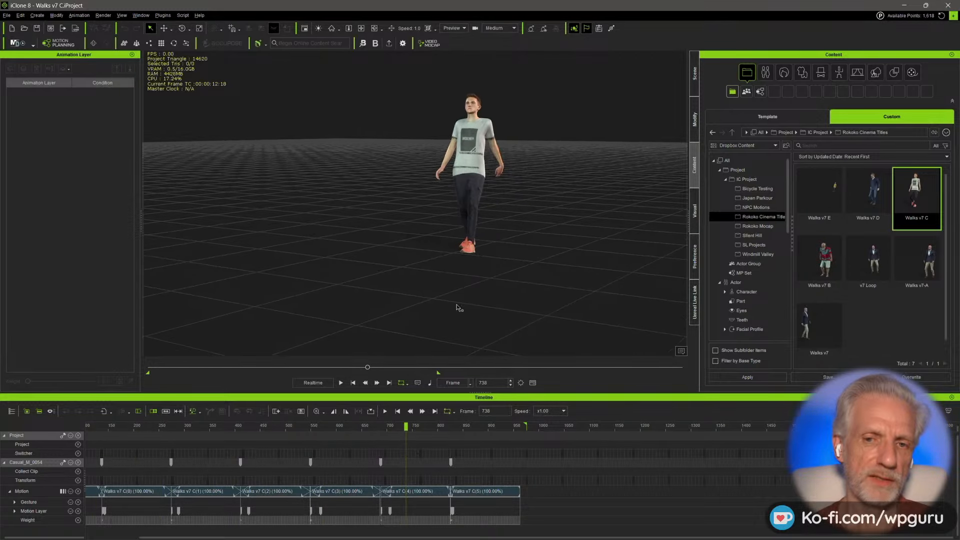
pyautogui.click(6, 15)
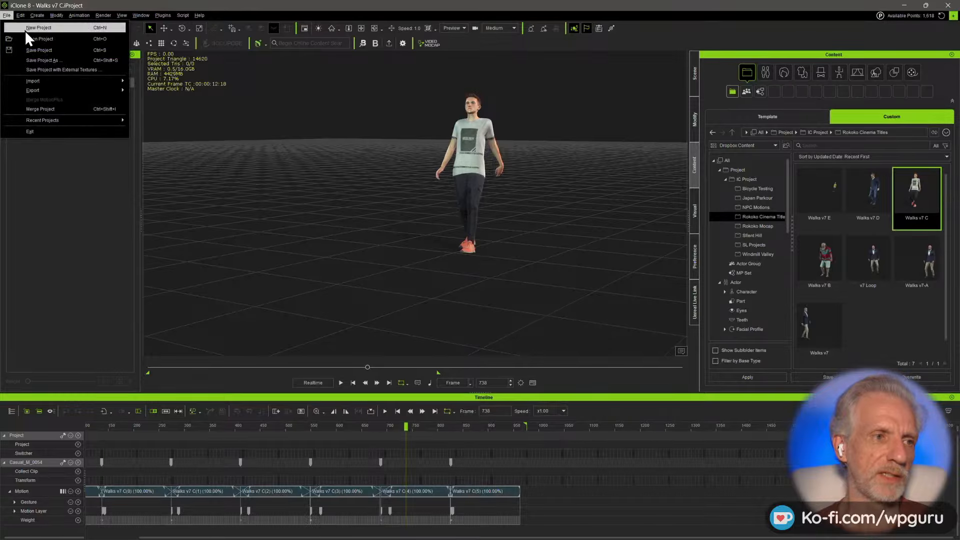
pyautogui.click(25, 30)
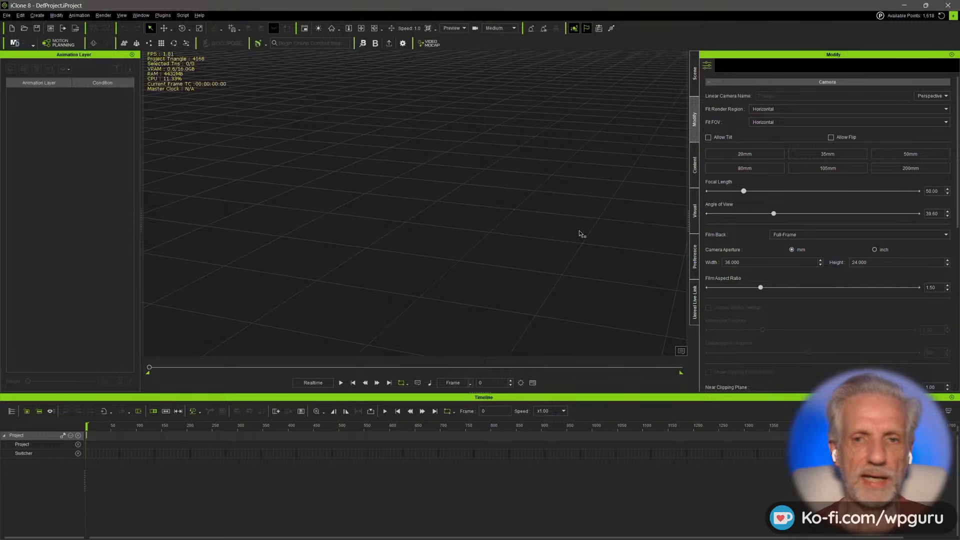
# - Find the CC4 Kevin character among the template library's clothed characters and load it into the scene
pyautogui.click(696, 165)
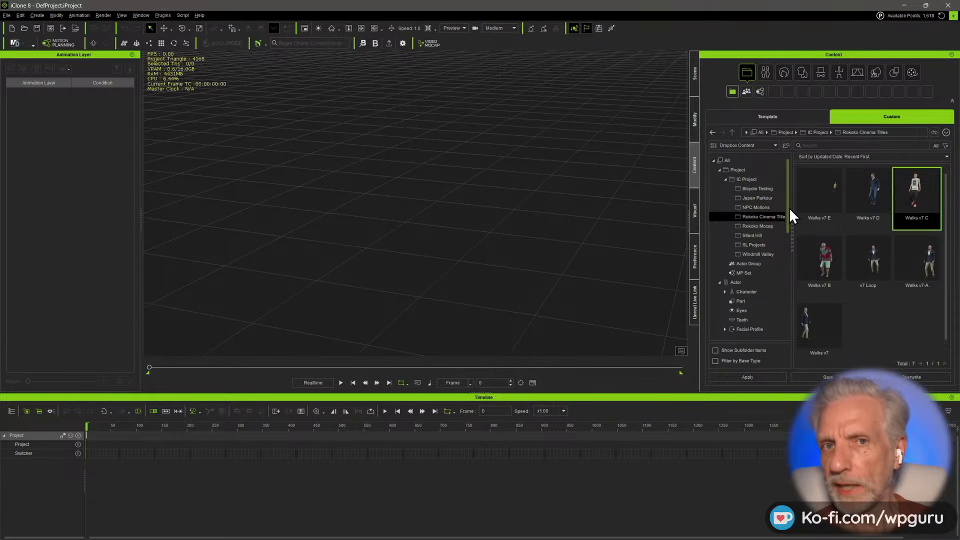
pyautogui.scroll(-2, 785, 210)
pyautogui.scroll(2, 782, 212)
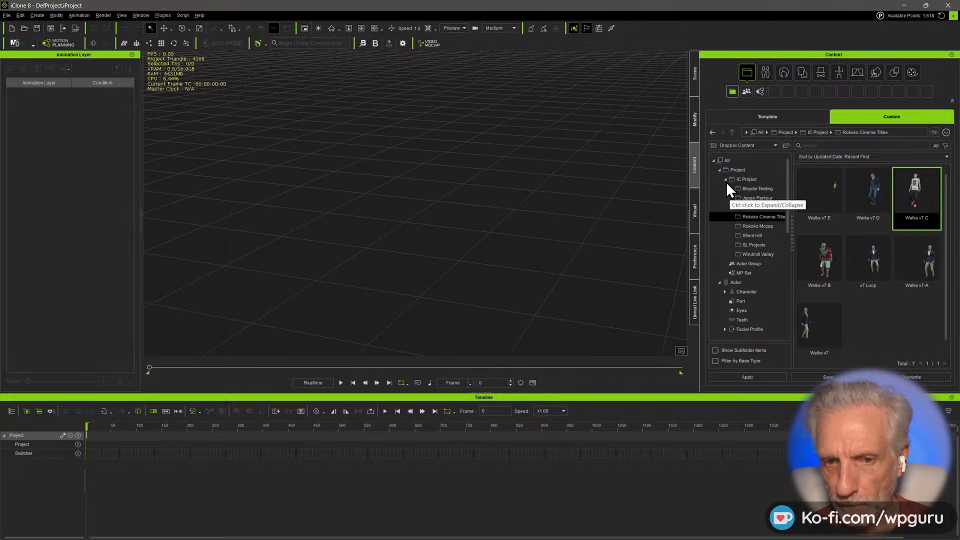
pyautogui.click(719, 171)
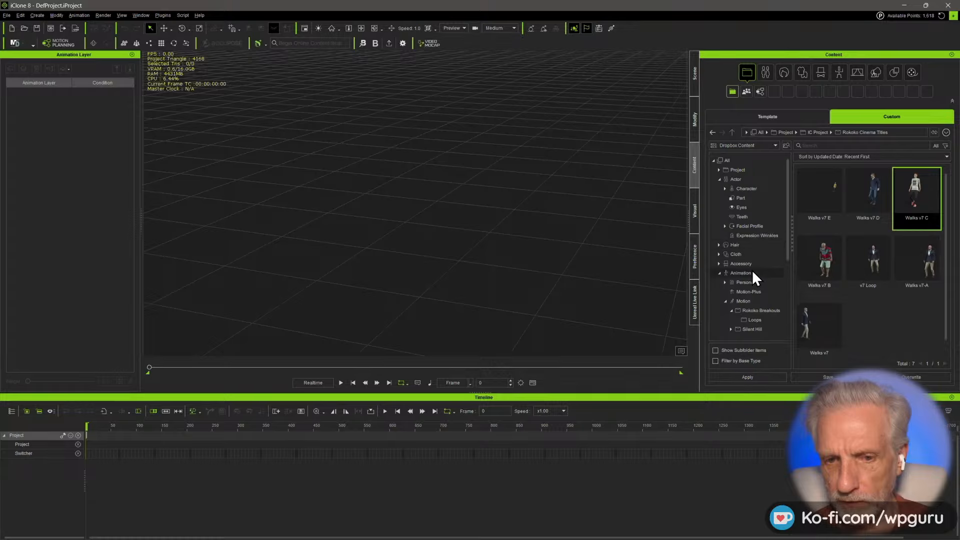
pyautogui.scroll(-2, 754, 295)
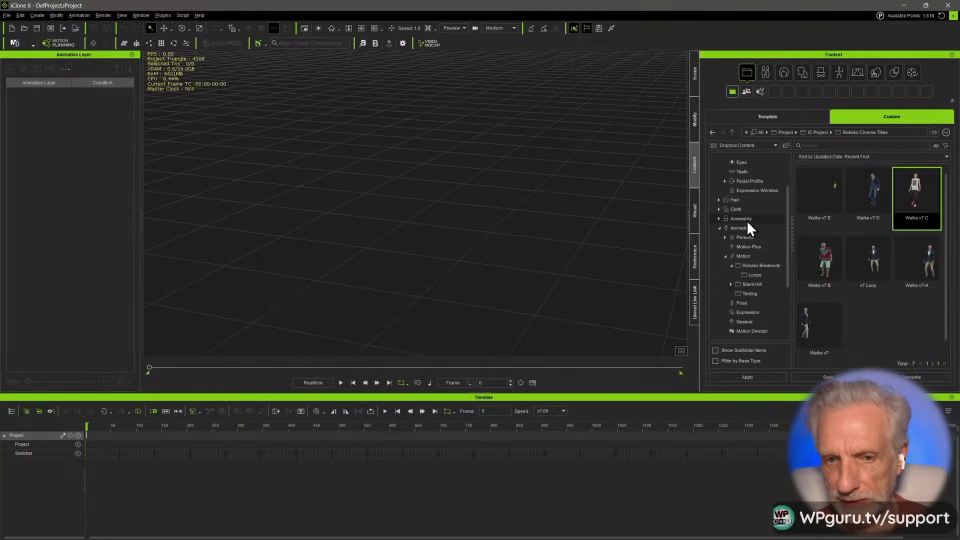
pyautogui.click(769, 116)
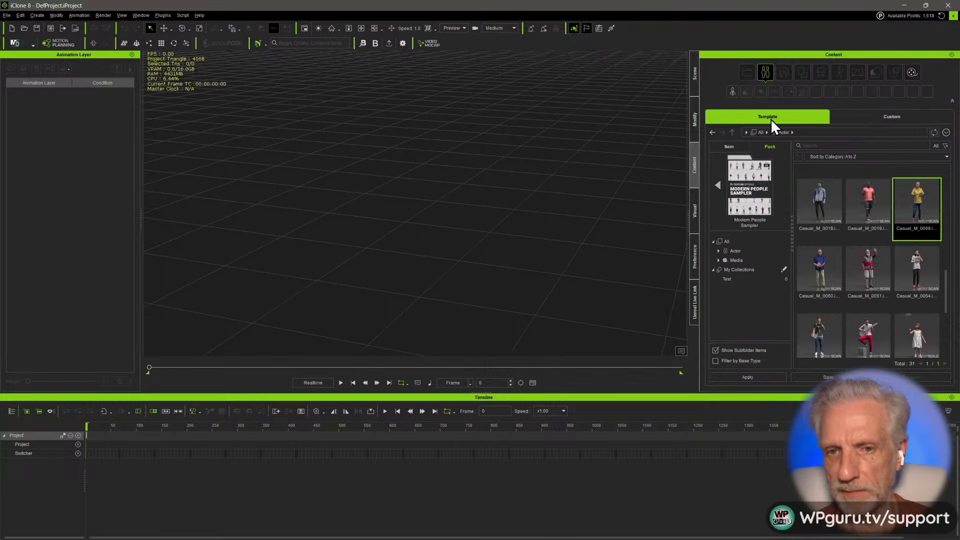
pyautogui.doubleClick(765, 219)
pyautogui.click(732, 146)
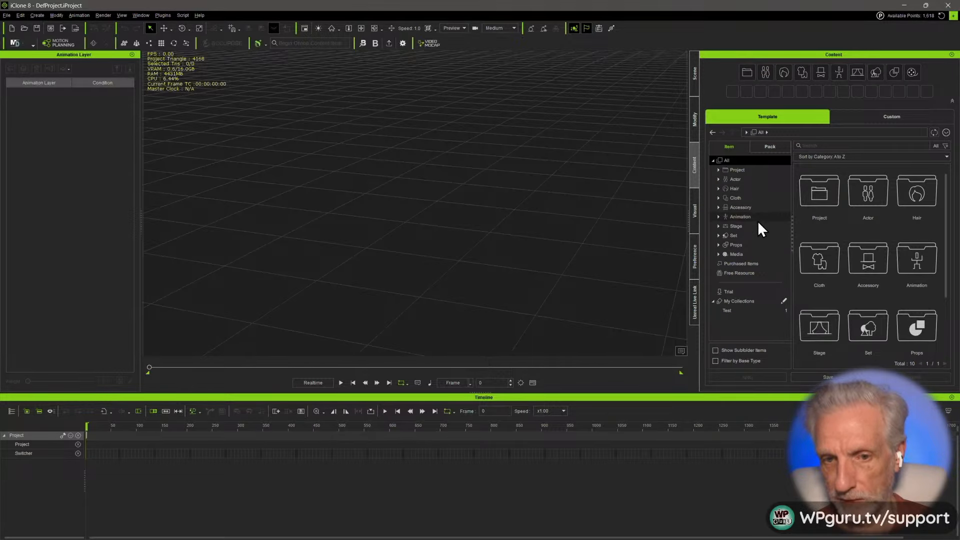
pyautogui.click(752, 180)
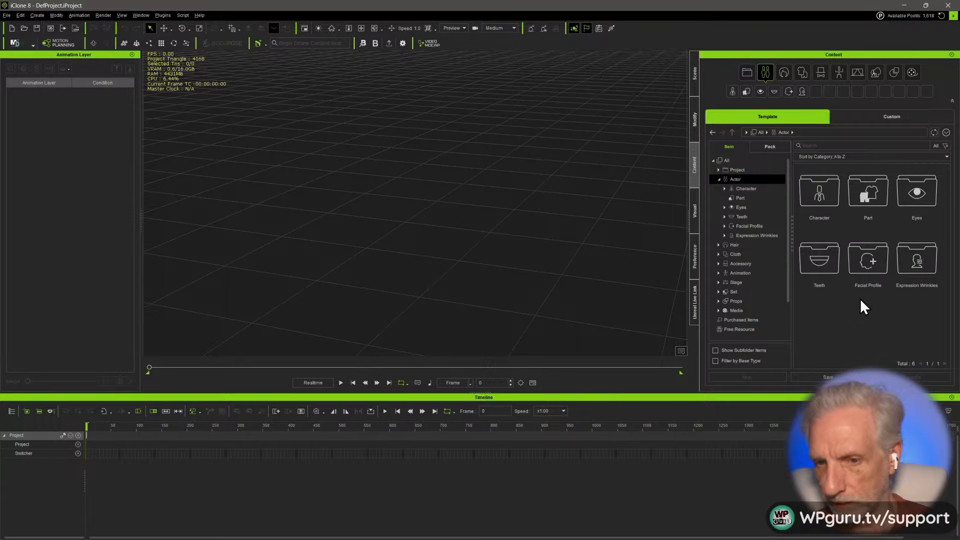
pyautogui.click(752, 190)
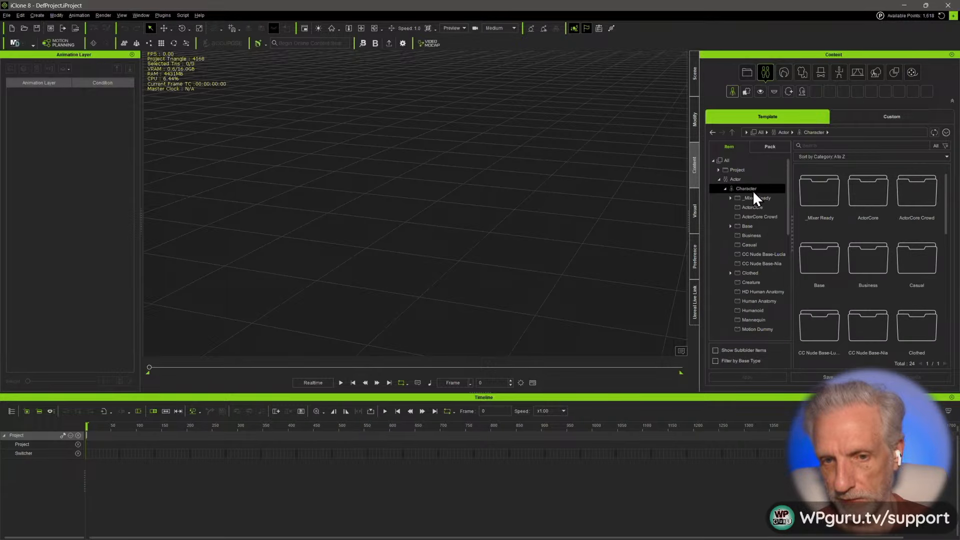
pyautogui.click(757, 272)
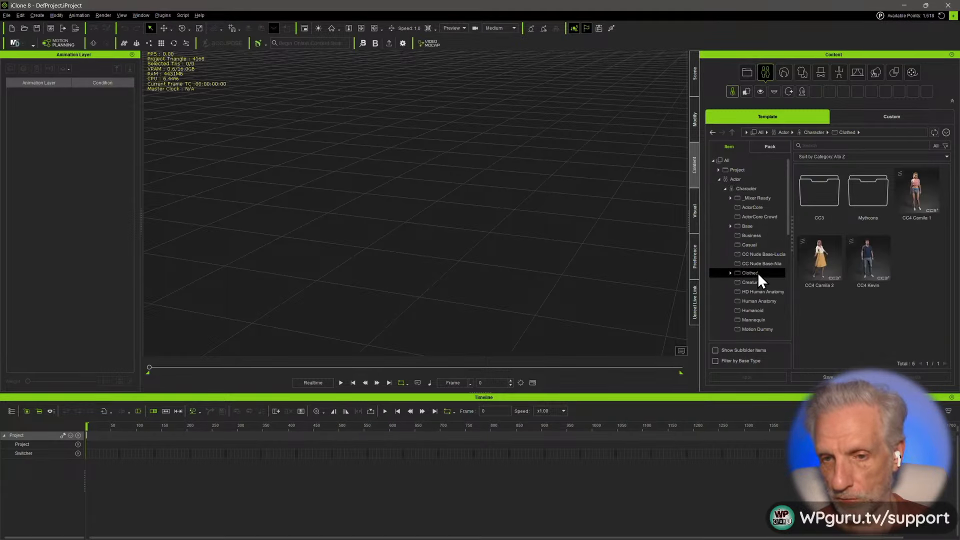
pyautogui.doubleClick(861, 254)
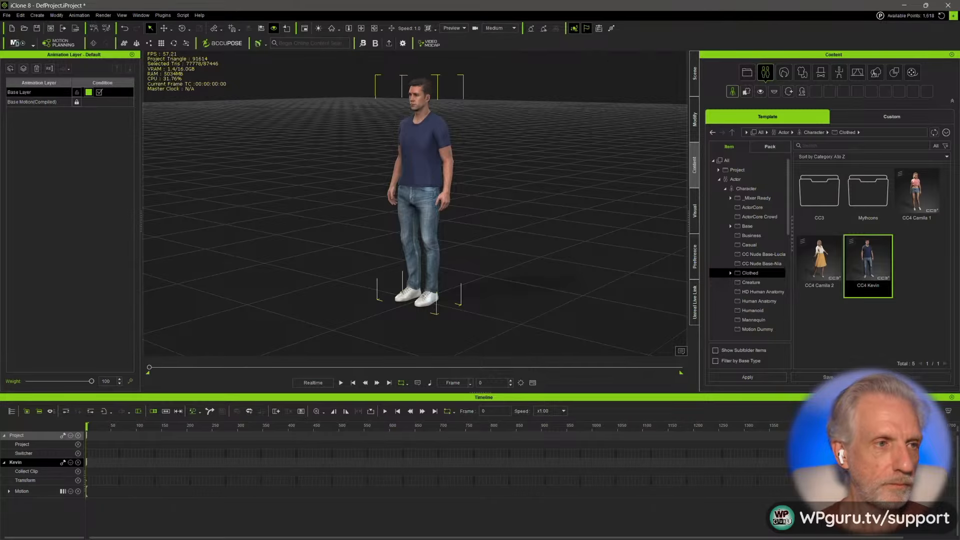
# - Set up an FBX export of the Kevin character with the Cinema 4D preset and T-Pose as the export range
pyautogui.click(7, 18)
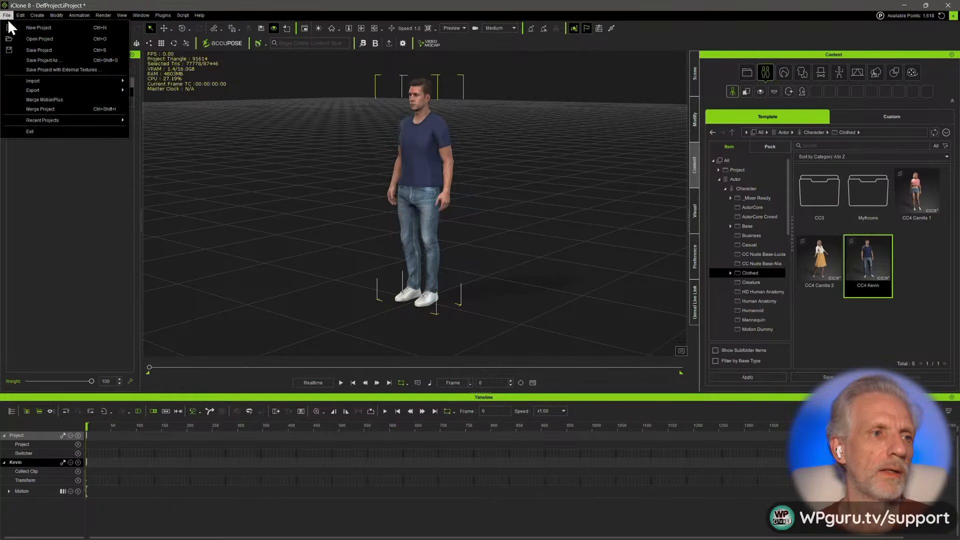
pyautogui.moveTo(75, 91)
pyautogui.click(145, 100)
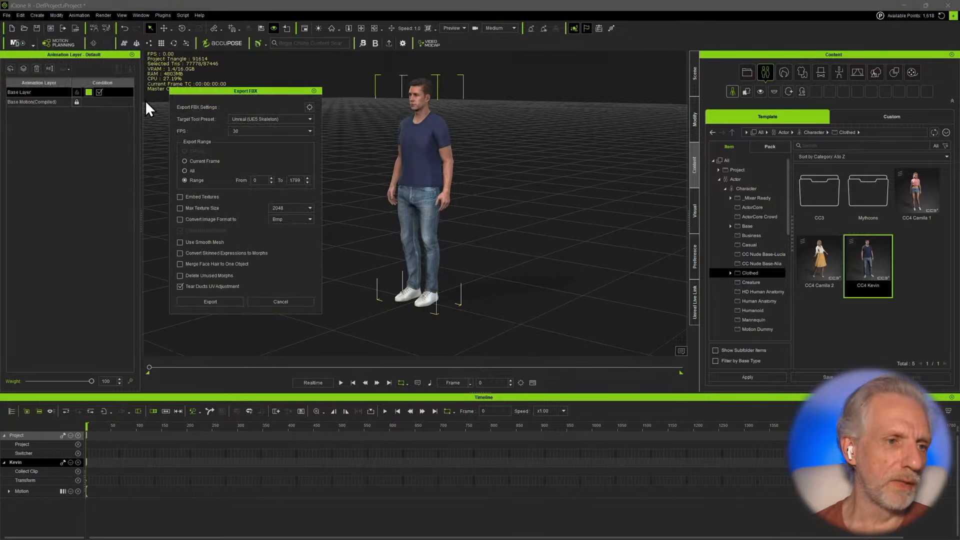
pyautogui.click(312, 120)
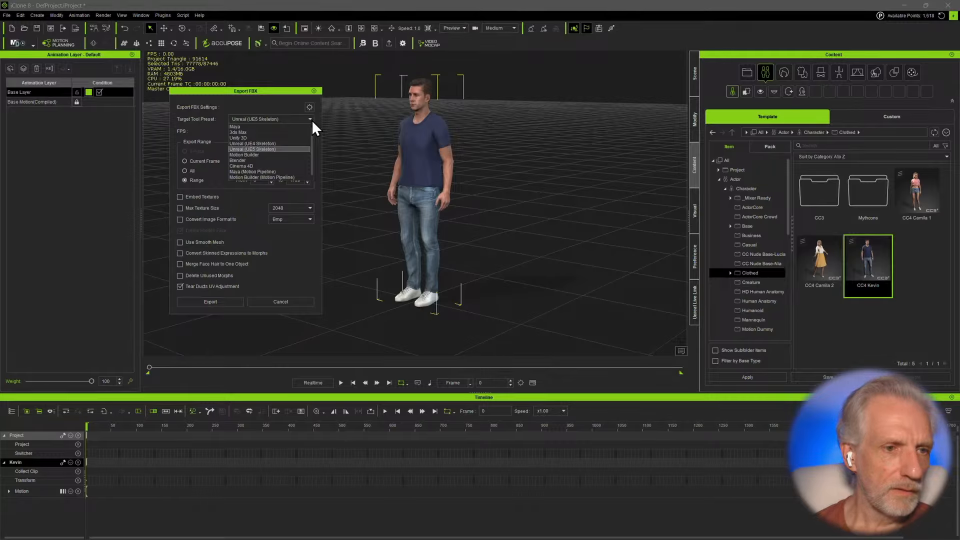
pyautogui.click(271, 166)
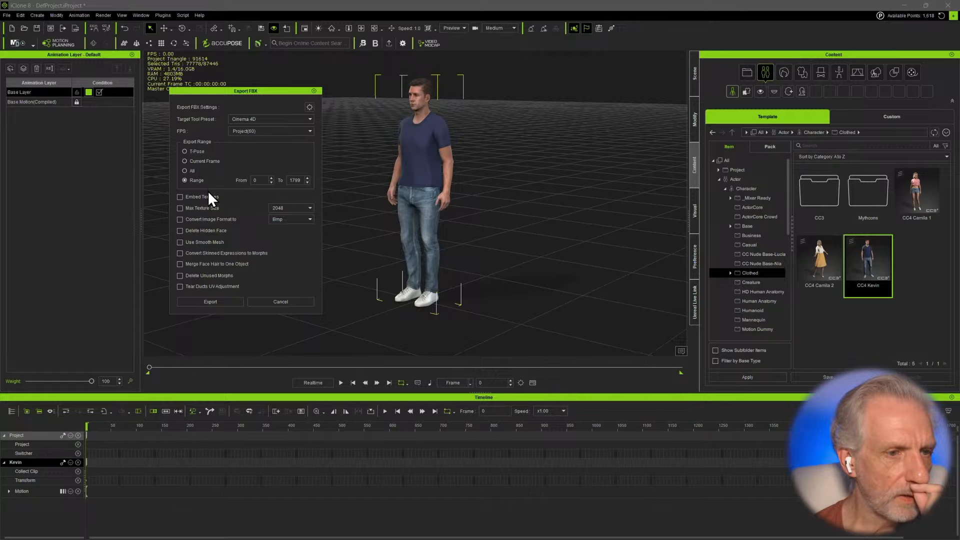
pyautogui.click(197, 151)
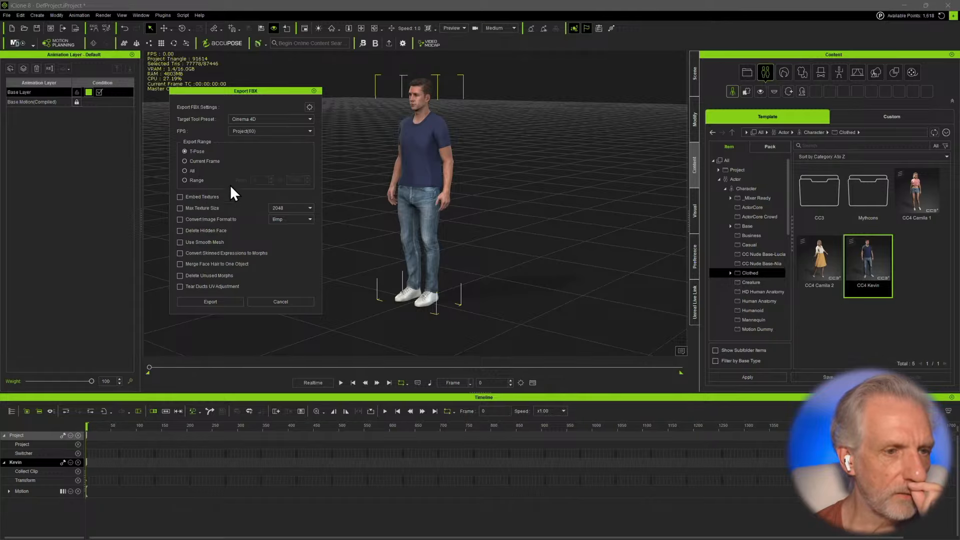
# - Start the FBX export and create and open a folder named Kevin inside Exports > Characters
pyautogui.click(221, 301)
pyautogui.click(228, 38)
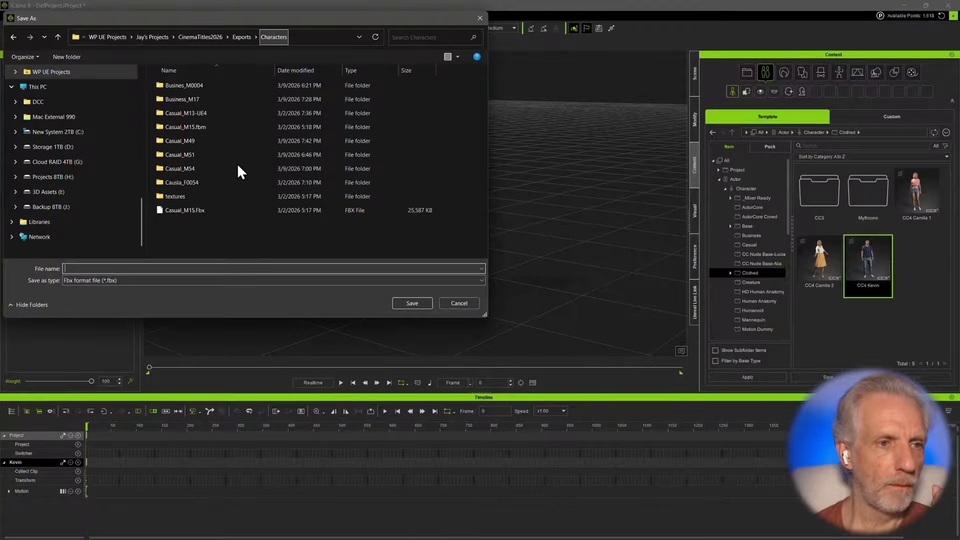
pyautogui.hotkey('ctrl', 'shift', 'n')
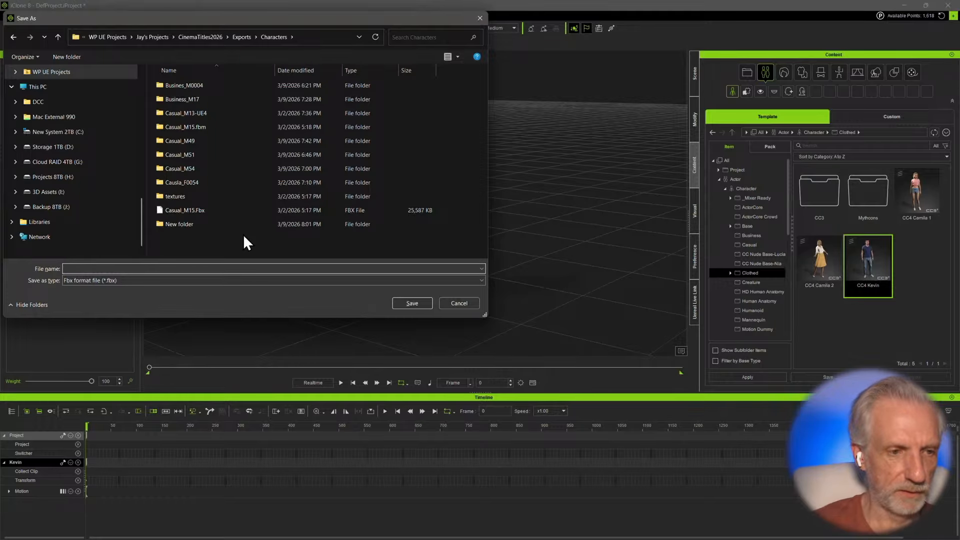
pyautogui.write('Kevin')
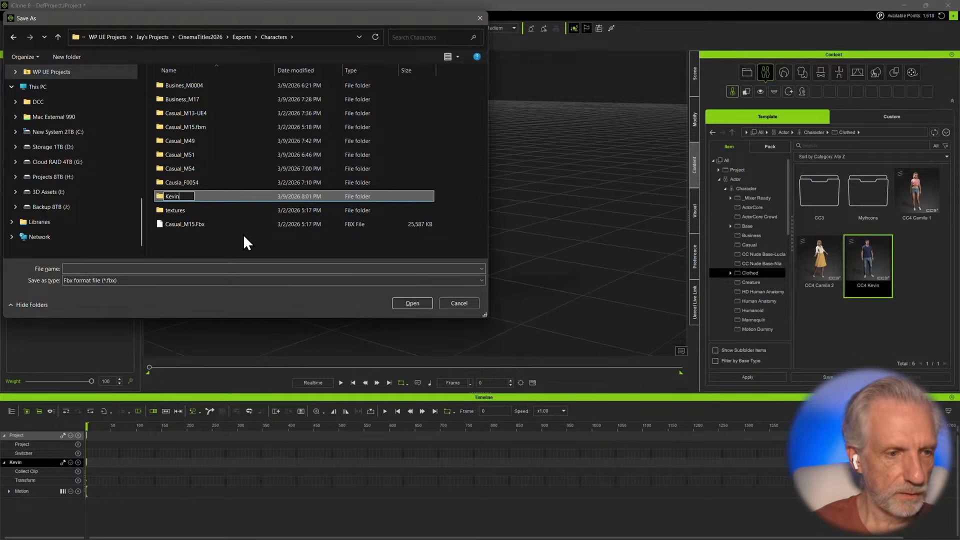
pyautogui.press('Return')
pyautogui.press('Return')
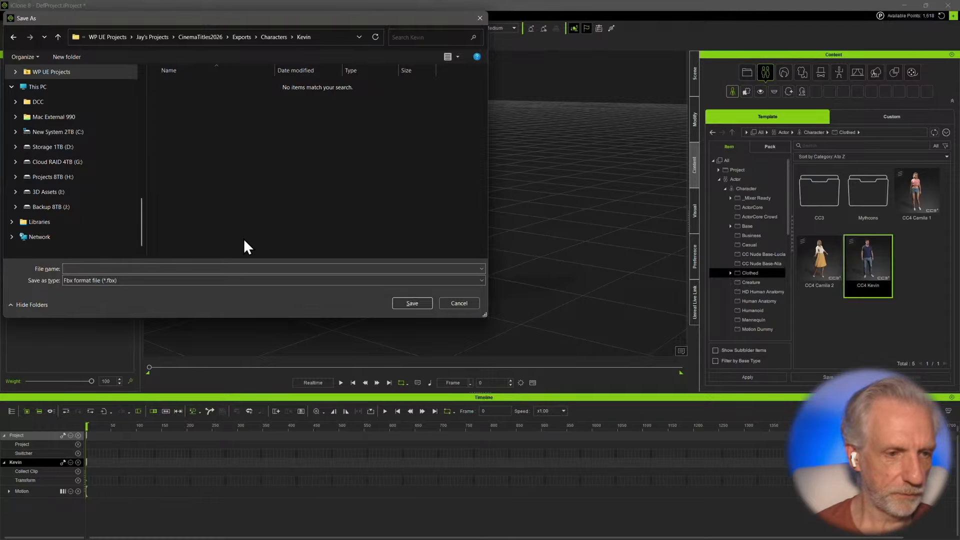
# - Save the character's FBX file as "Kevin CC" in the Kevin folder
pyautogui.click(242, 265)
pyautogui.write('Kevin CC')
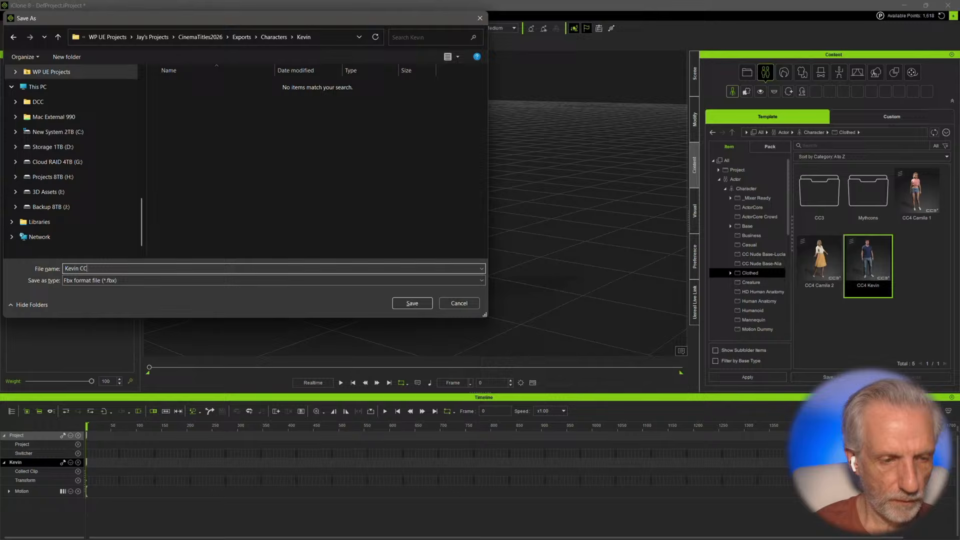
pyautogui.press('Return')
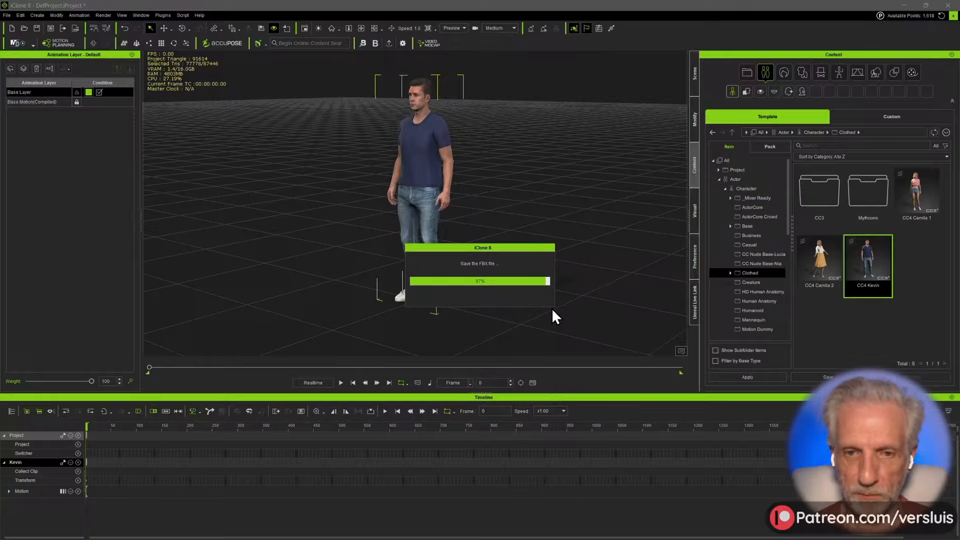
# - Apply the custom Walks v7 C motion from the Rokoko Breakouts folder to the Kevin character
pyautogui.click(696, 126)
pyautogui.click(698, 168)
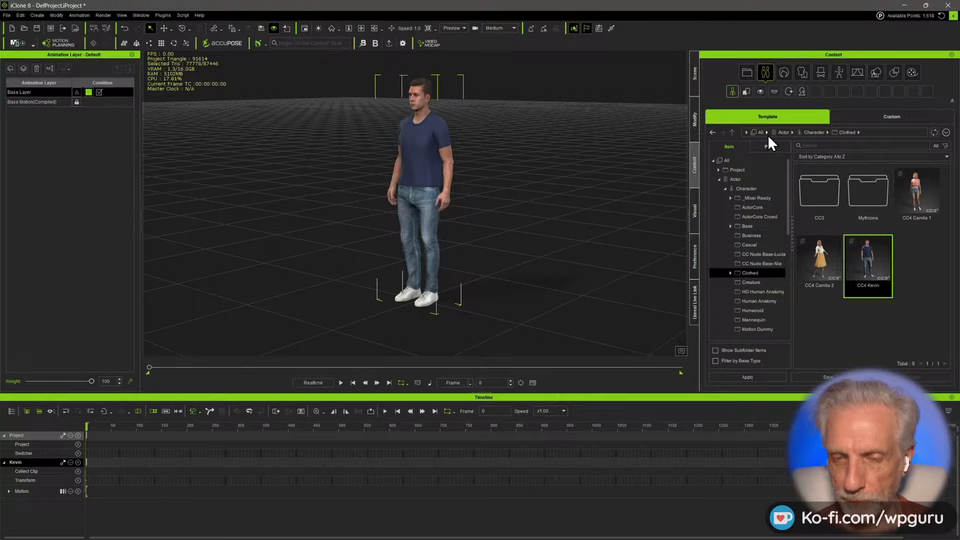
pyautogui.click(892, 118)
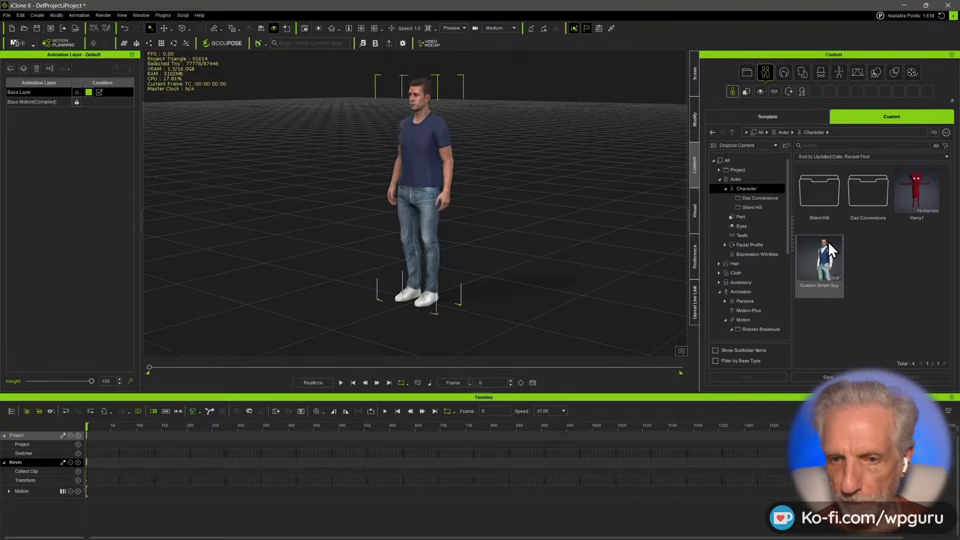
pyautogui.scroll(-3, 756, 250)
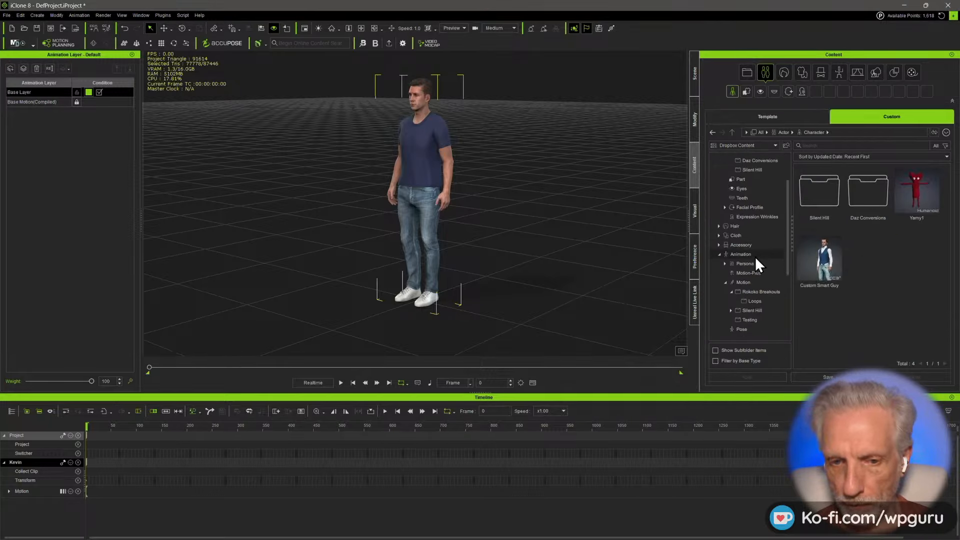
pyautogui.click(763, 261)
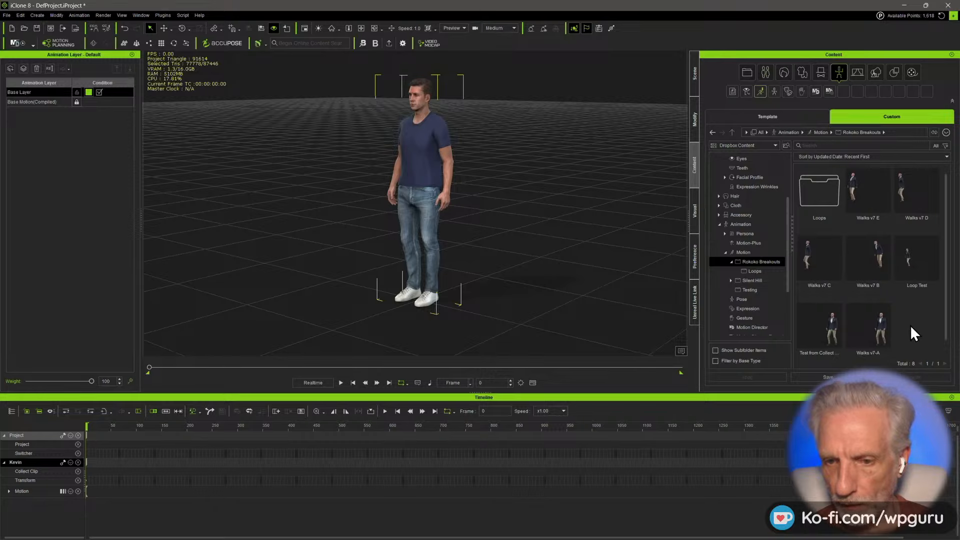
pyautogui.moveTo(818, 255); pyautogui.dragTo(459, 245)
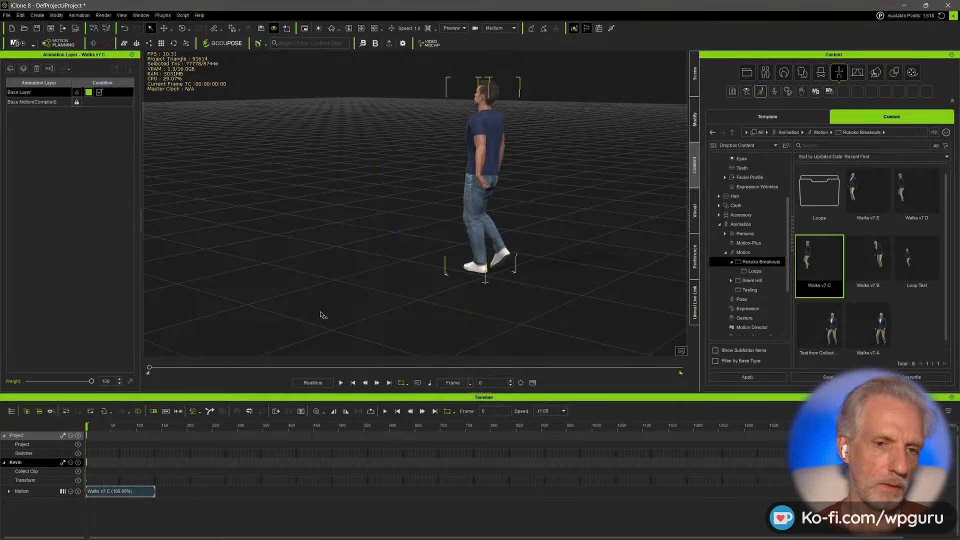
# - Play the walk animation and delete the Walks v7 C clip from Kevin's motion track
pyautogui.press('space')
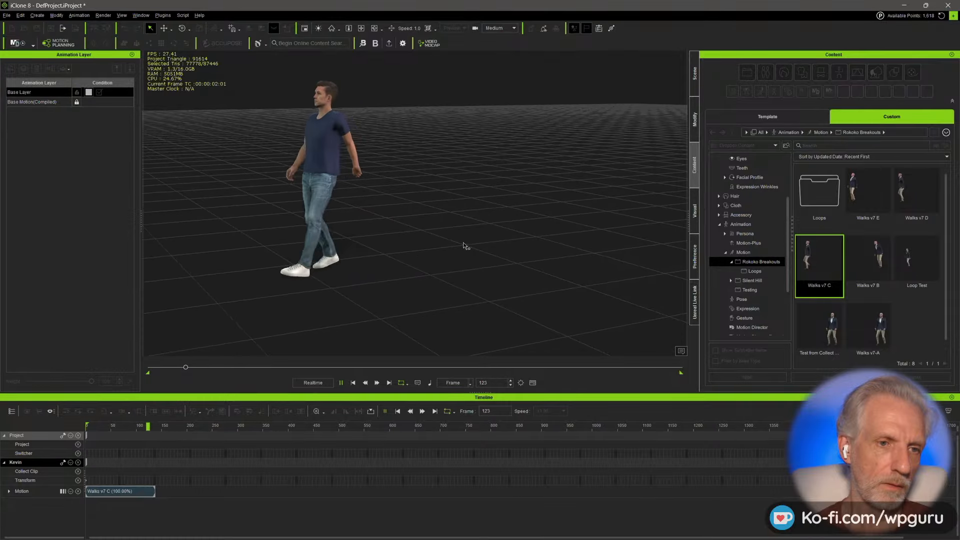
pyautogui.press('space')
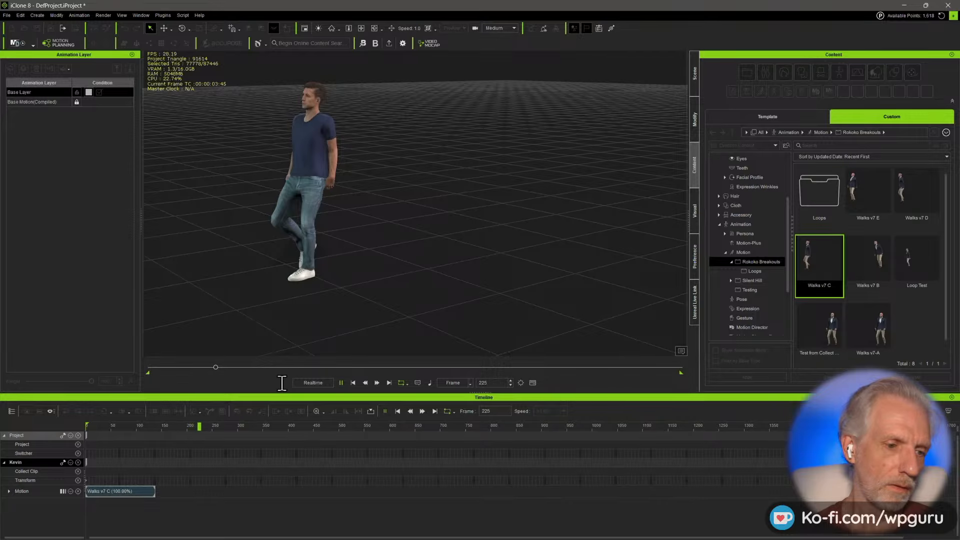
pyautogui.click(130, 493)
pyautogui.press('Delete')
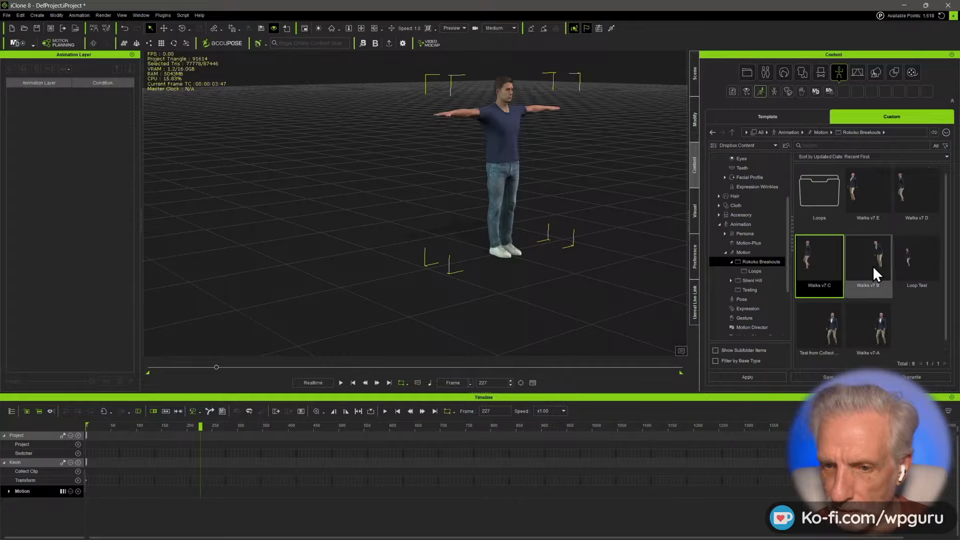
# - Apply the Walks v7 D motion to Kevin with its clip starting at frame 0, and play it
pyautogui.moveTo(919, 187); pyautogui.dragTo(497, 148)
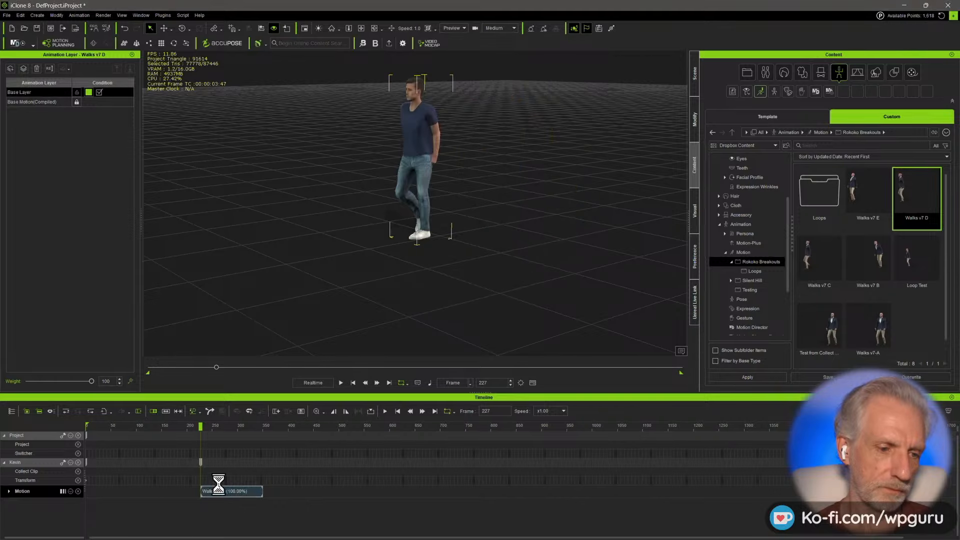
pyautogui.moveTo(160, 493); pyautogui.dragTo(88, 492)
pyautogui.press('space')
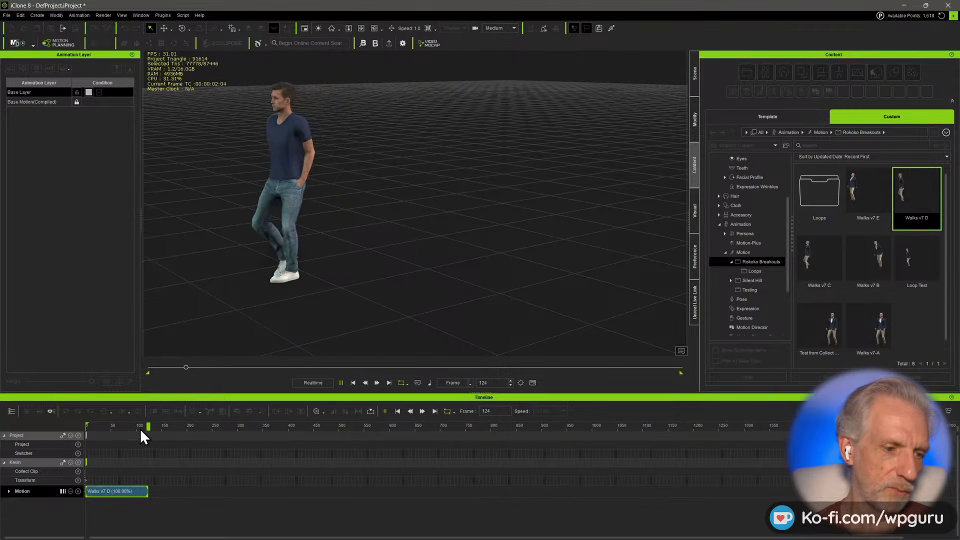
# - Replay the walk from frame 0 and delete the Walks v7 D clip from Kevin's motion track
pyautogui.moveTo(143, 427); pyautogui.dragTo(74, 429)
pyautogui.press('space')
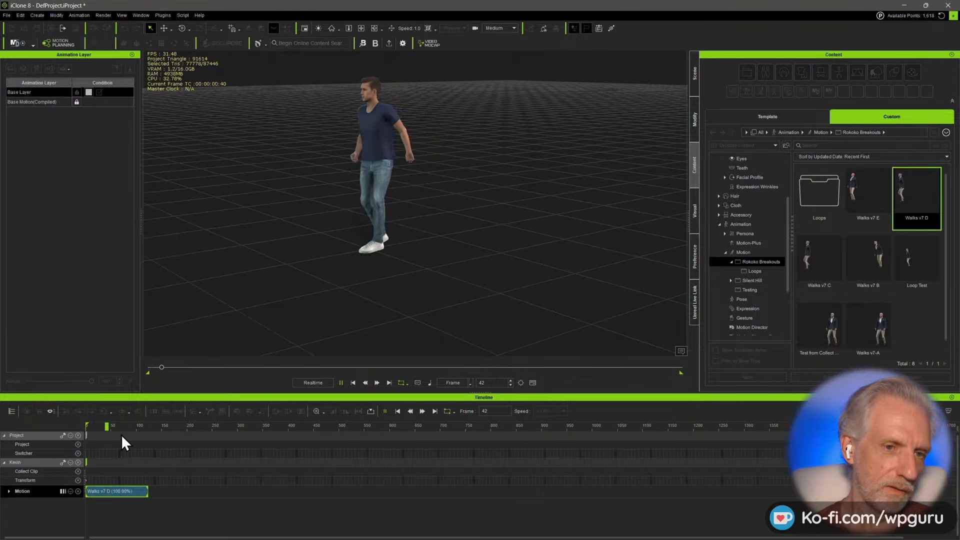
pyautogui.press('space')
pyautogui.moveTo(123, 430); pyautogui.dragTo(85, 429)
pyautogui.press('Delete')
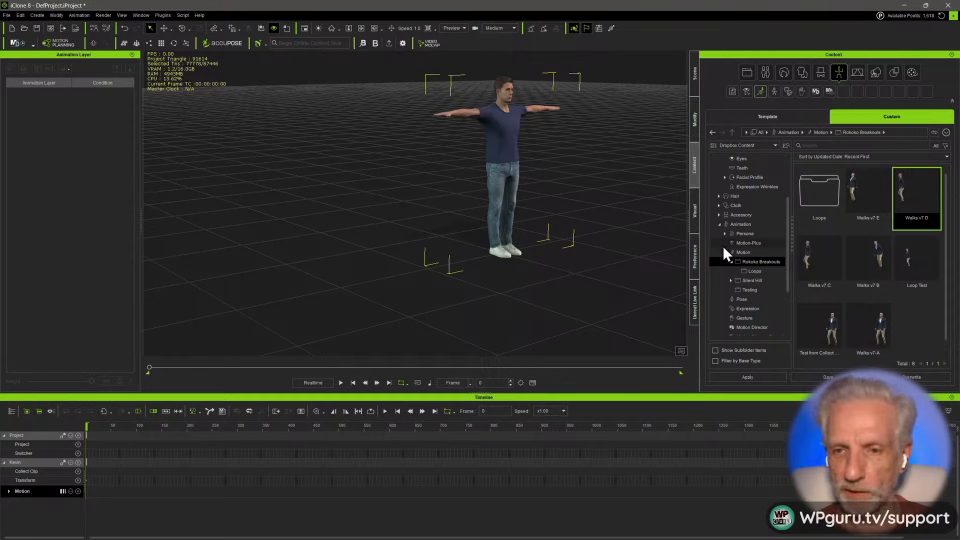
# - Apply the Walks v7 C looped motion from the Loops folder to the Kevin character
pyautogui.click(818, 195)
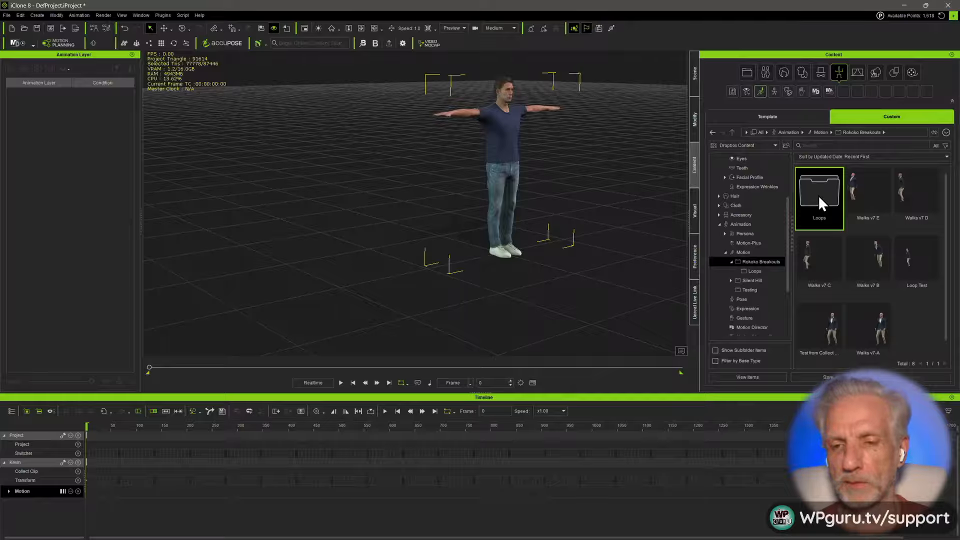
pyautogui.doubleClick(818, 195)
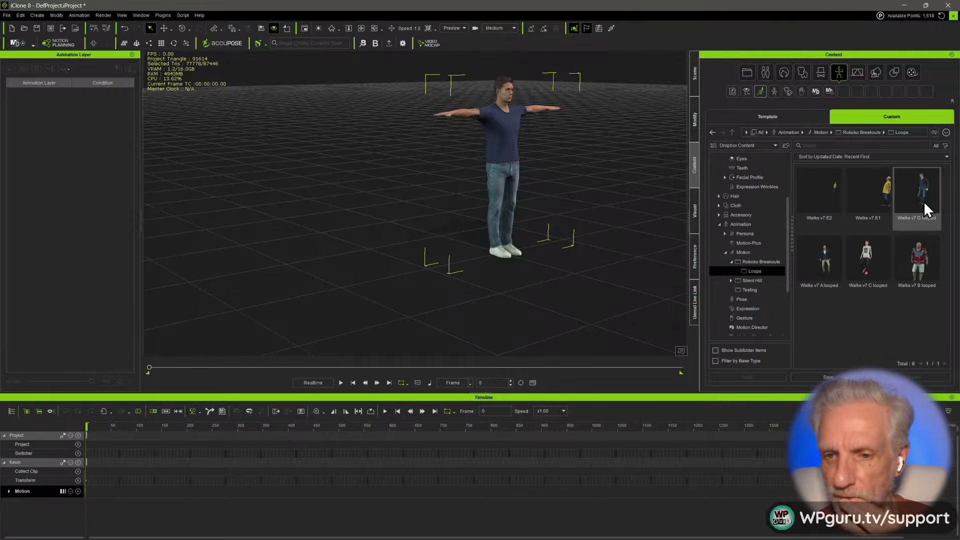
pyautogui.moveTo(868, 260); pyautogui.dragTo(513, 171)
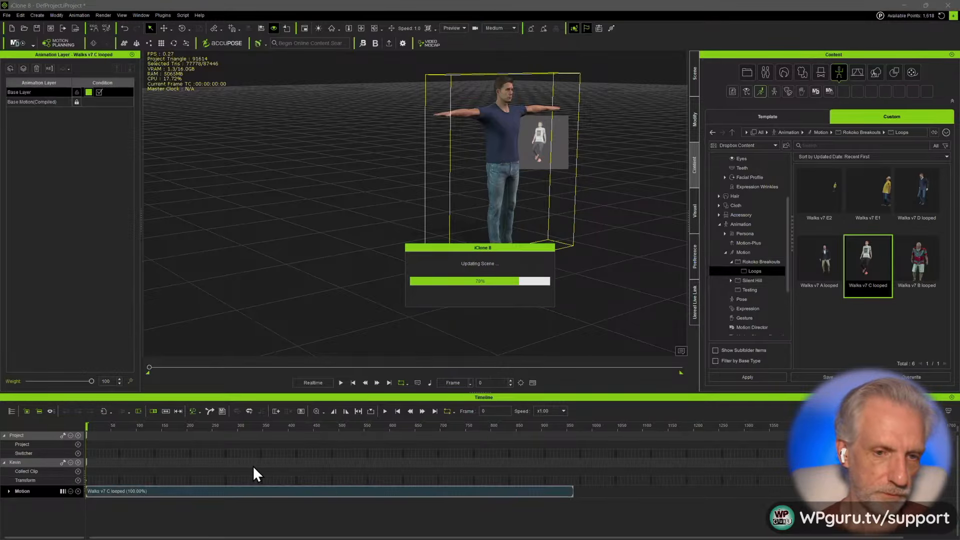
# - Play the looped walk and fit the project range to Kevin's Walks v7 C looped clip
pyautogui.moveTo(161, 425); pyautogui.dragTo(169, 427)
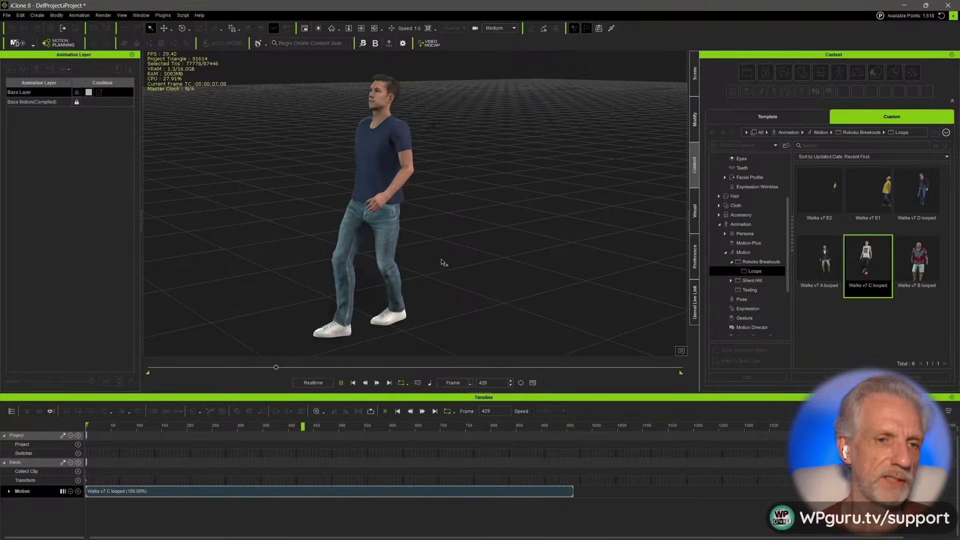
pyautogui.press('space')
pyautogui.click(362, 320)
pyautogui.press('space')
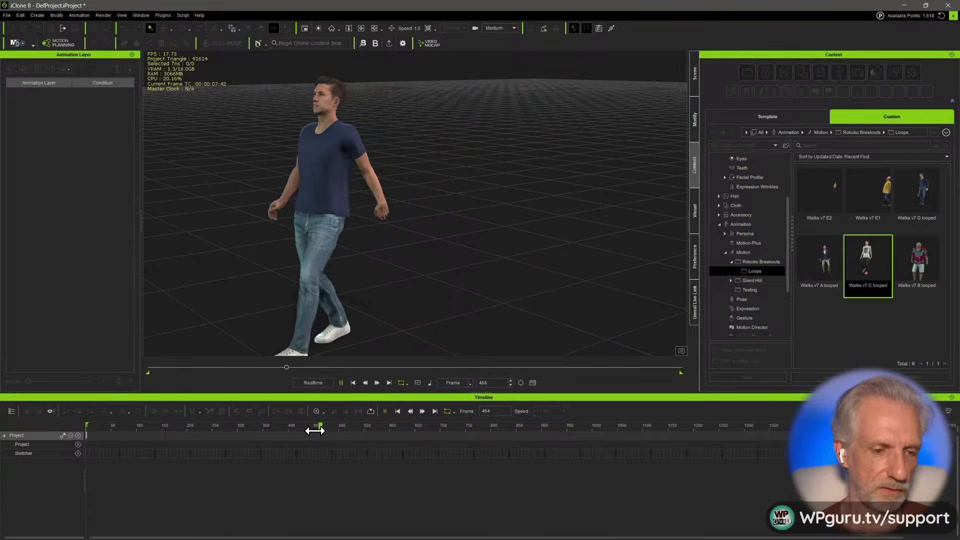
pyautogui.click(307, 280)
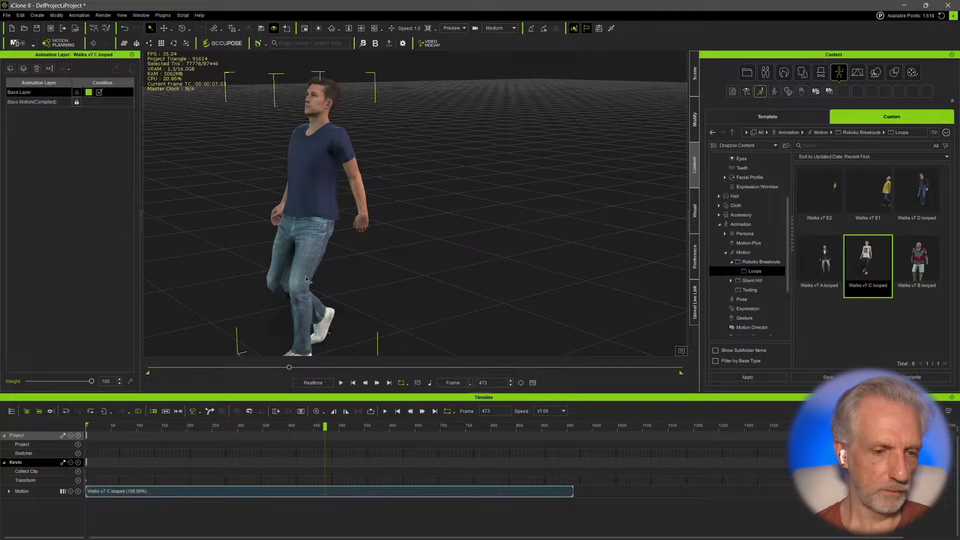
pyautogui.click(326, 492)
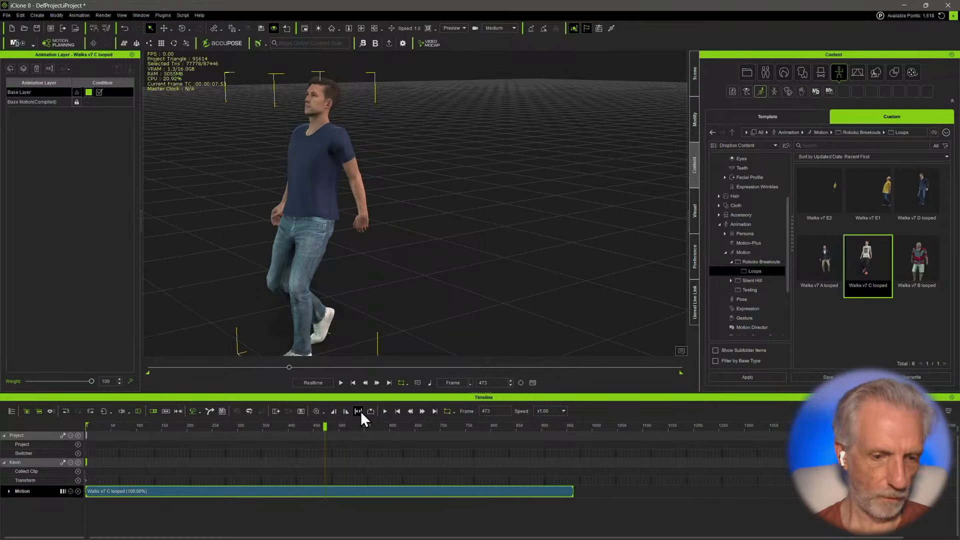
# - Set up an FBX export of Kevin with the 3ds Max target preset and the Range export option
pyautogui.click(7, 15)
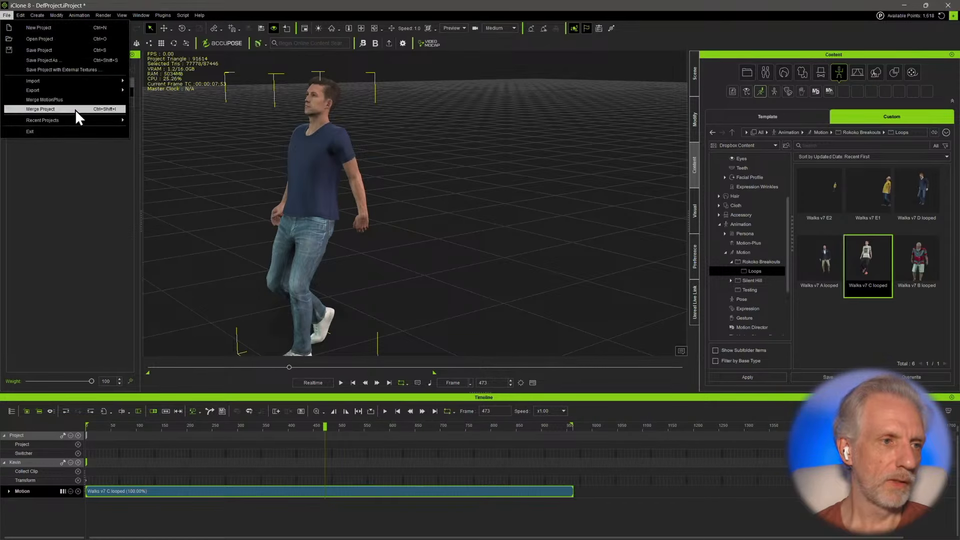
pyautogui.moveTo(82, 90)
pyautogui.click(155, 101)
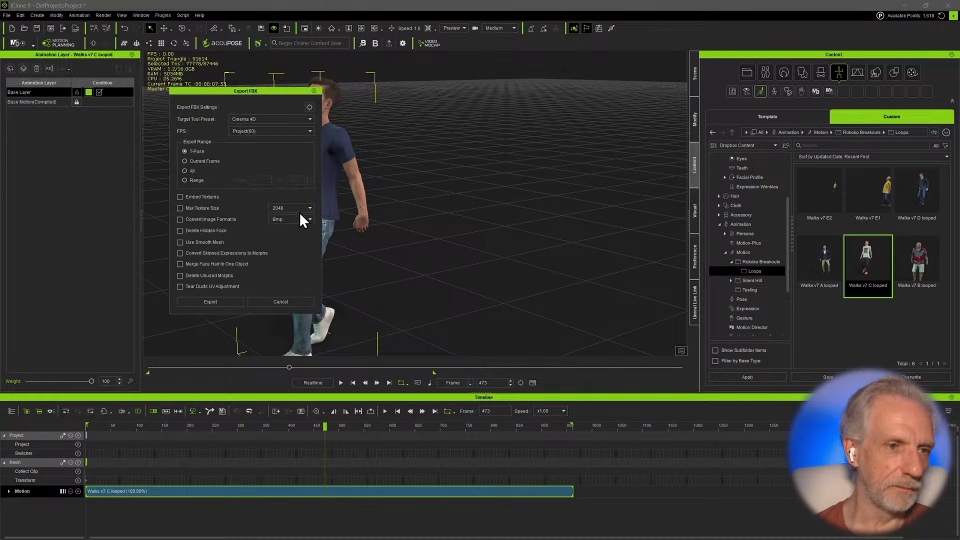
pyautogui.click(310, 119)
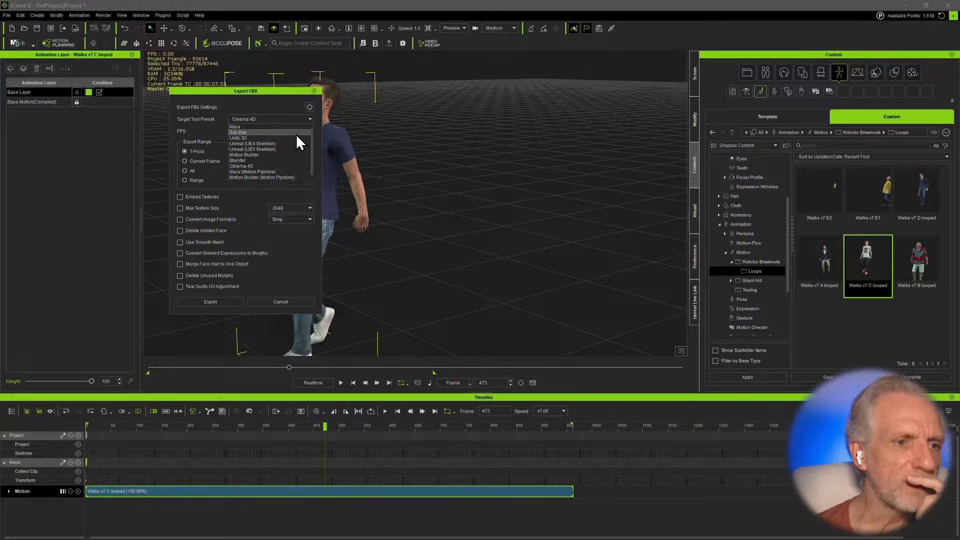
pyautogui.click(296, 133)
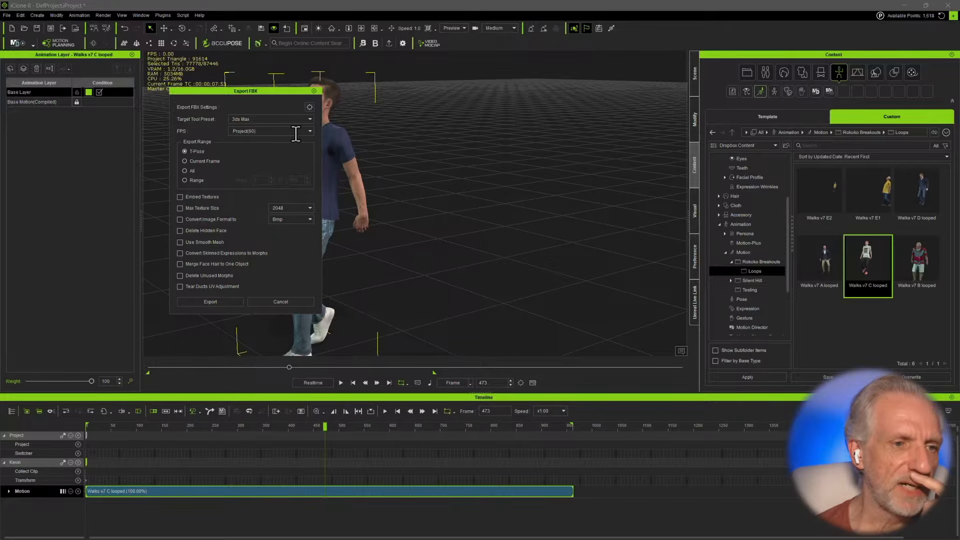
pyautogui.click(186, 180)
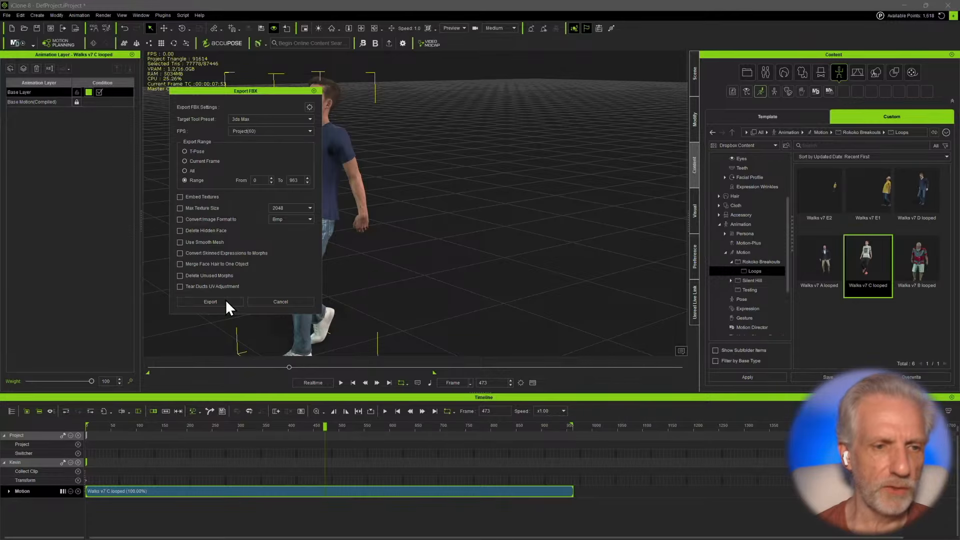
# - Export the animated character as Kevin CC4 Max.fbx into the Characters/Kevin exports folder
pyautogui.click(210, 302)
pyautogui.click(208, 114)
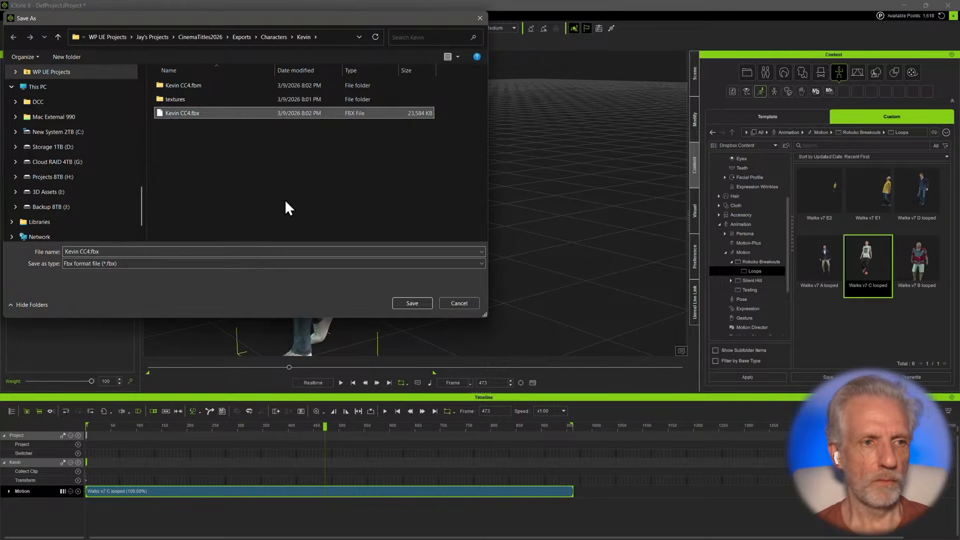
pyautogui.click(173, 248)
pyautogui.click(173, 249)
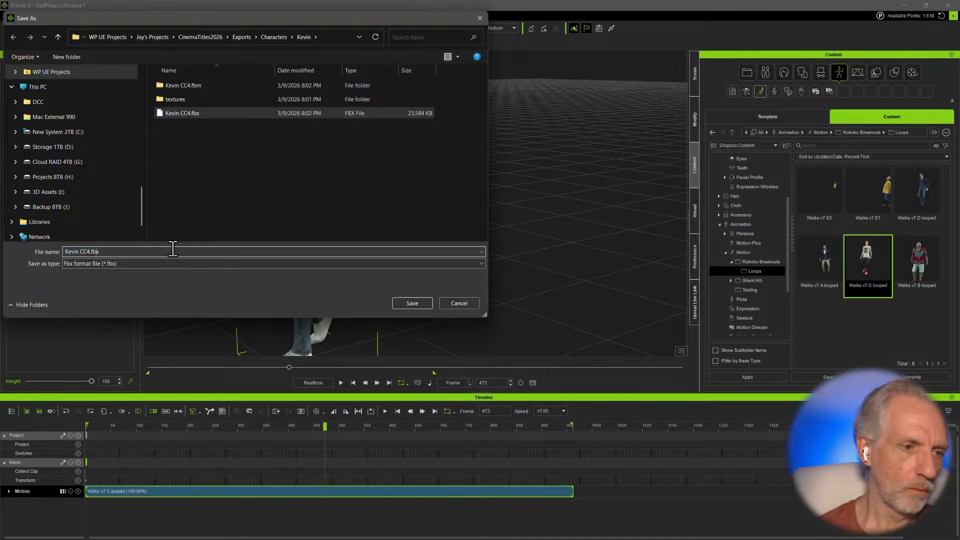
pyautogui.press('Return')
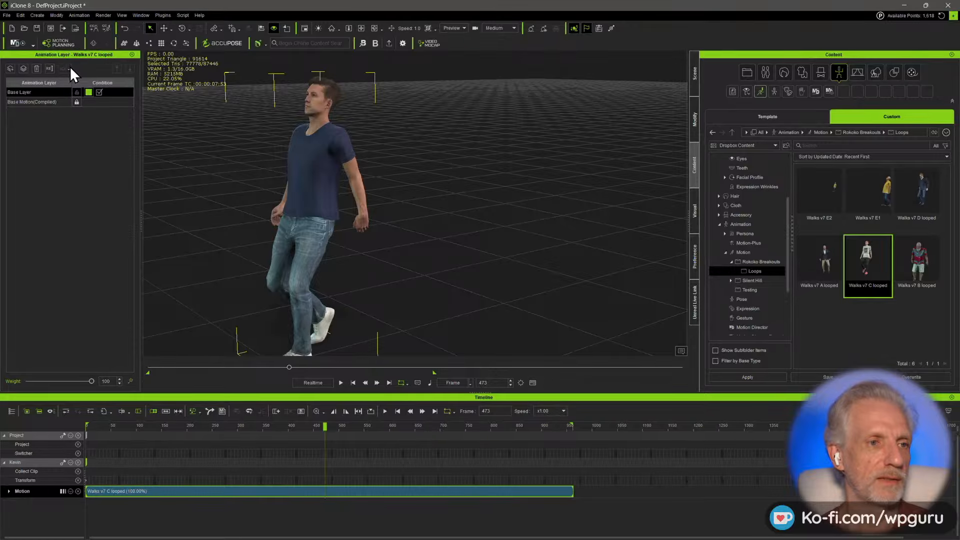
# - Switch to Cascadeur, close the Cascy (2) scene without saving it, and create a new scene
pyautogui.hotkey('alt', 'Tab')
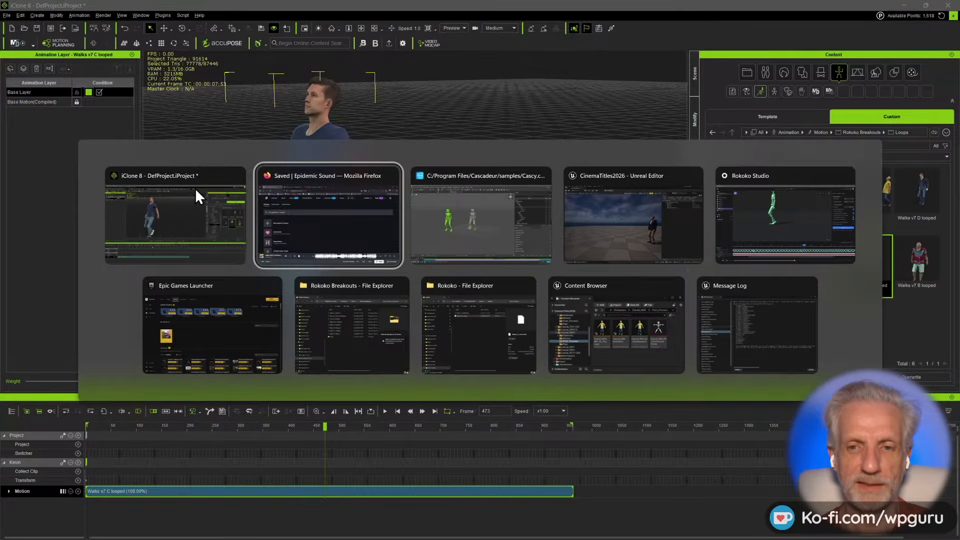
pyautogui.hotkey('alt', 'Tab')
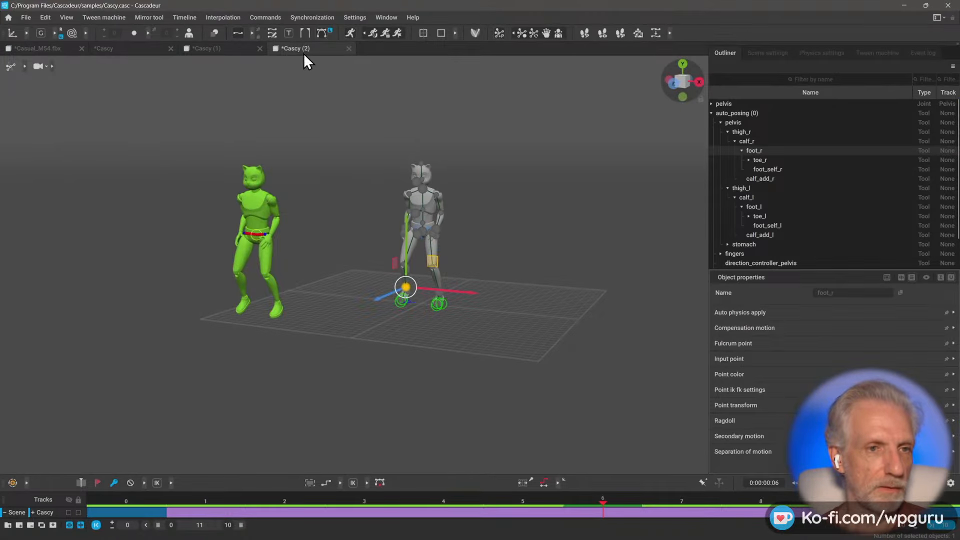
pyautogui.click(349, 48)
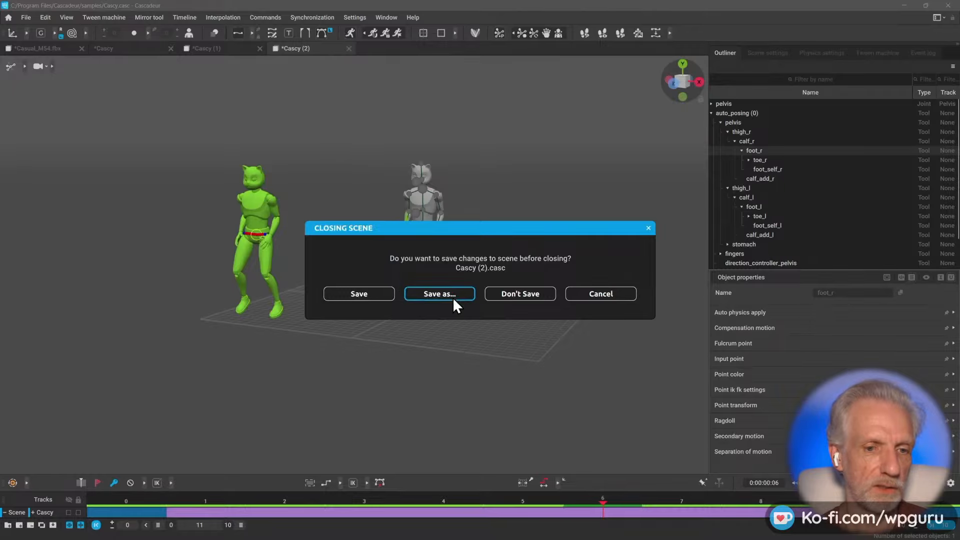
pyautogui.click(500, 293)
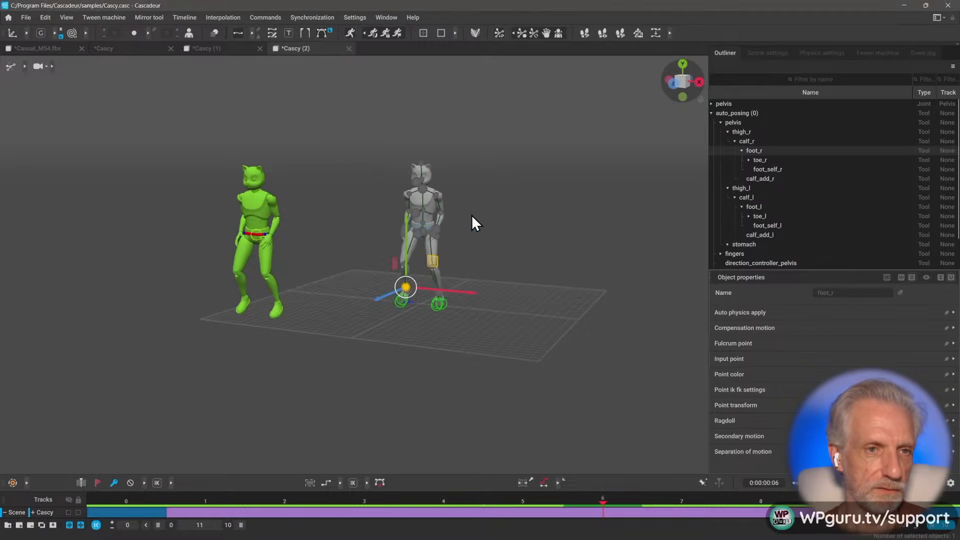
pyautogui.click(23, 17)
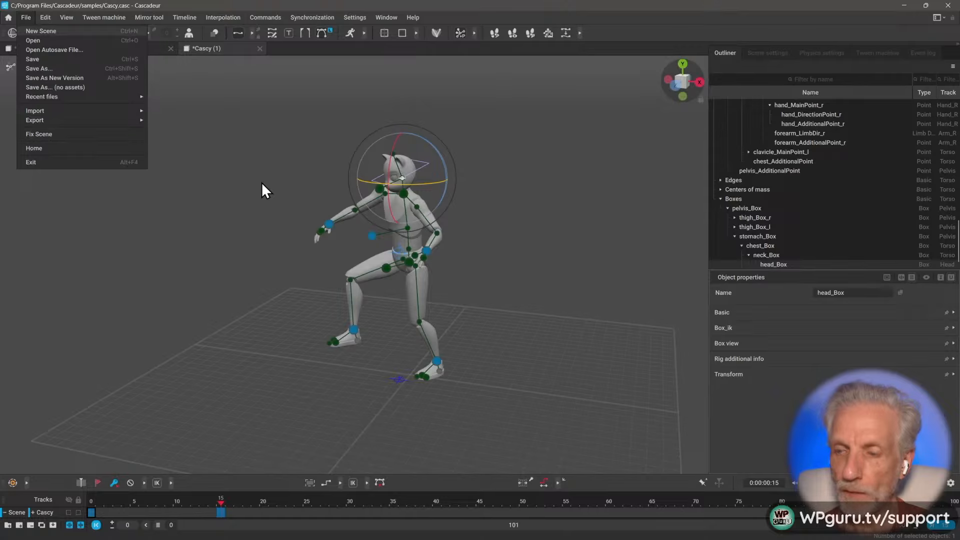
pyautogui.press('Return')
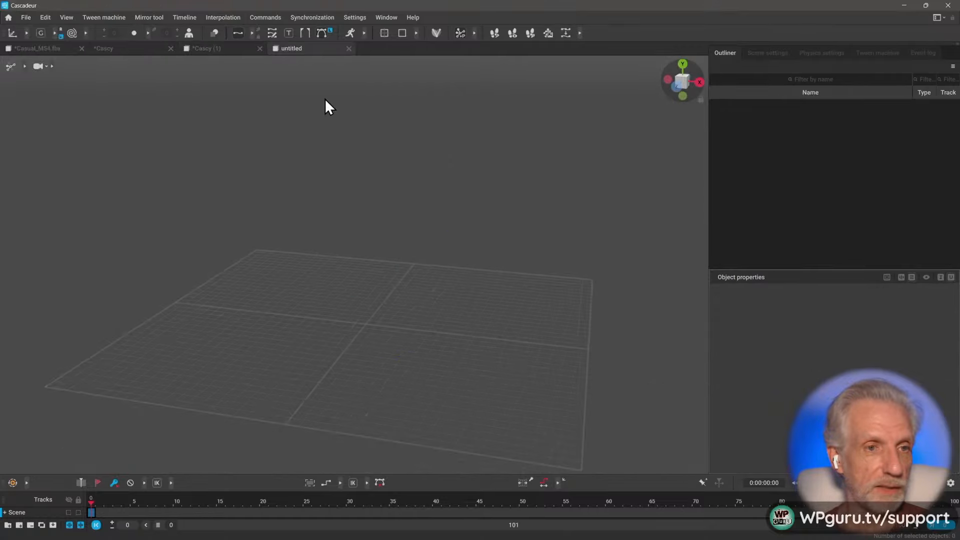
# - Start an FBX/DAE import into the new scene using the Add model preset
pyautogui.click(28, 17)
pyautogui.moveTo(89, 111)
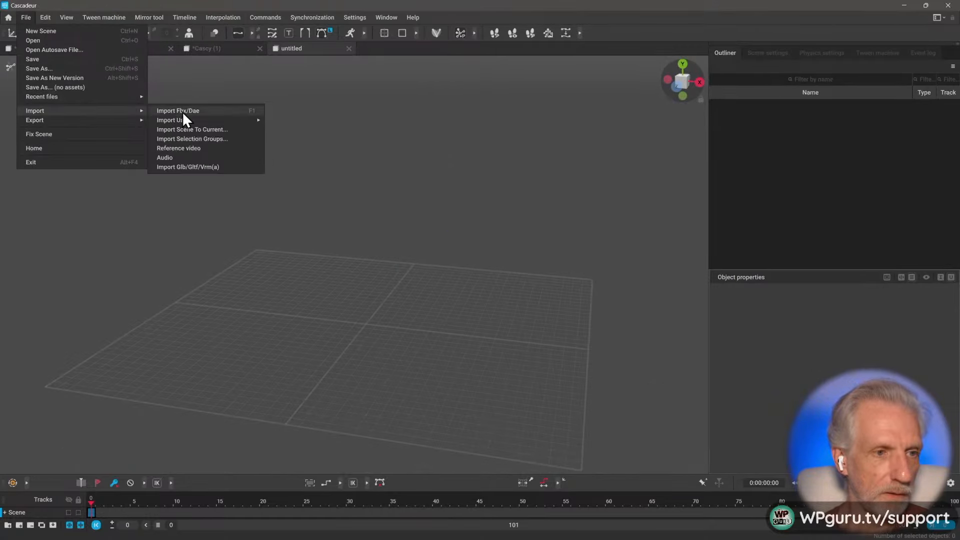
pyautogui.click(217, 112)
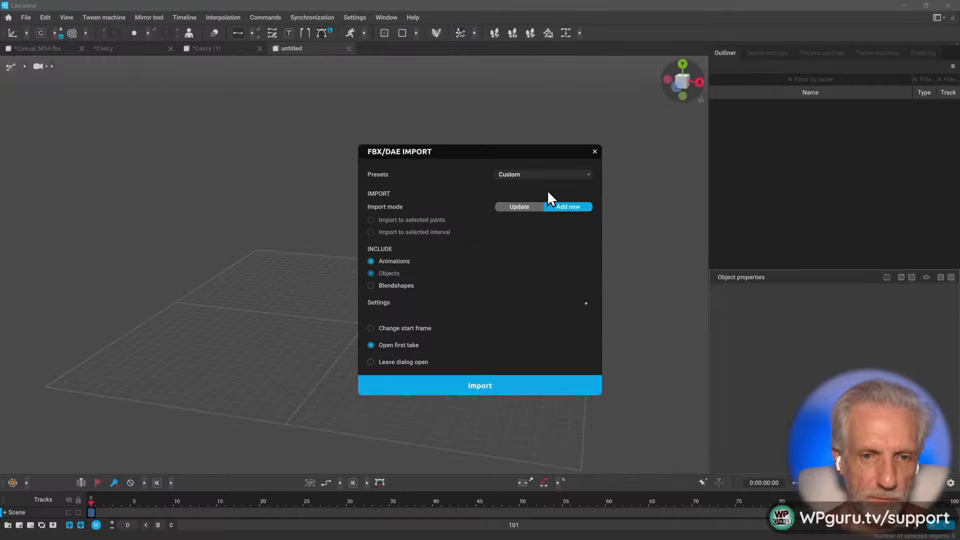
pyautogui.click(575, 173)
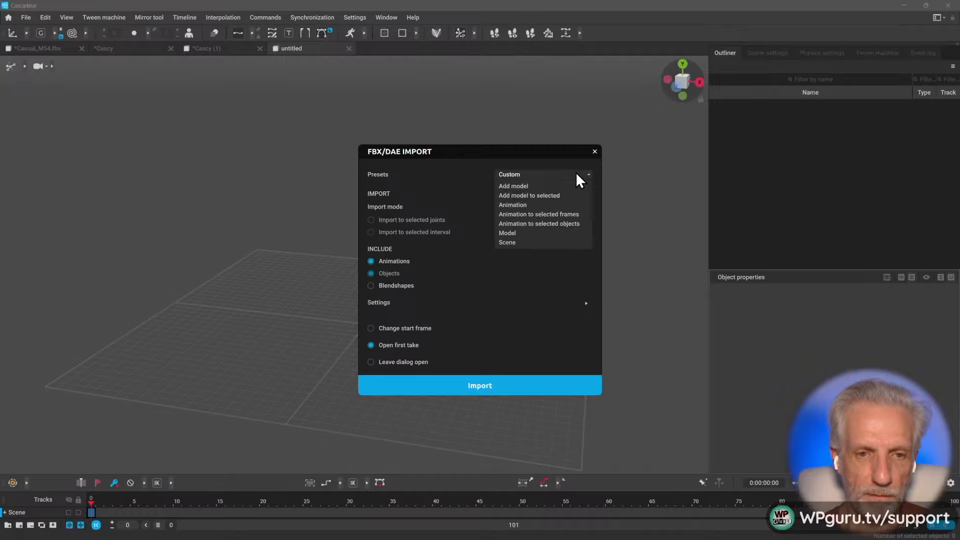
pyautogui.click(475, 224)
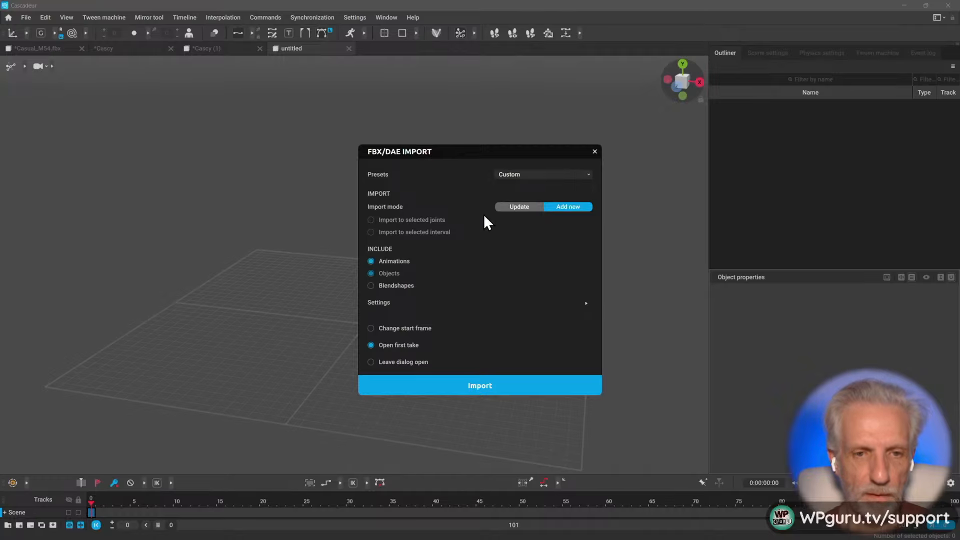
pyautogui.click(570, 177)
pyautogui.click(547, 188)
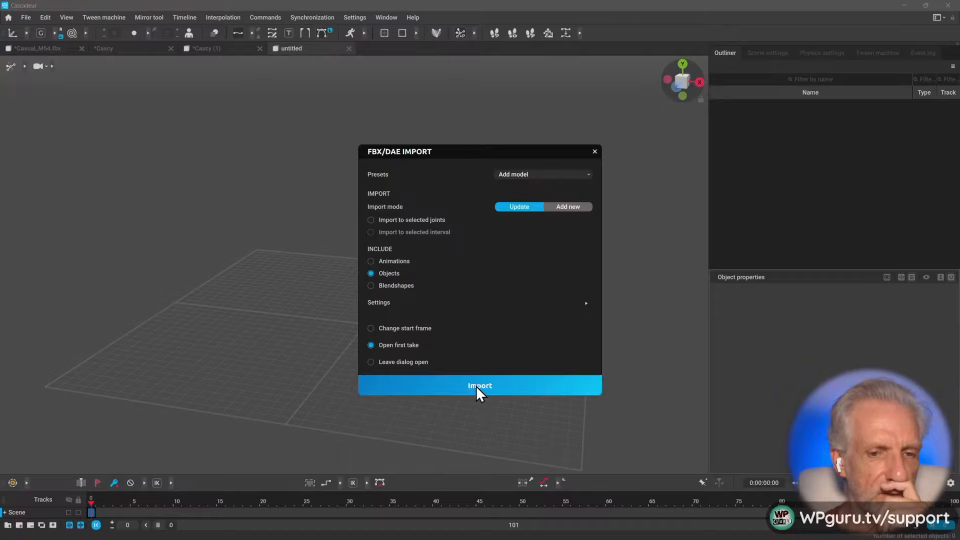
pyautogui.click(565, 206)
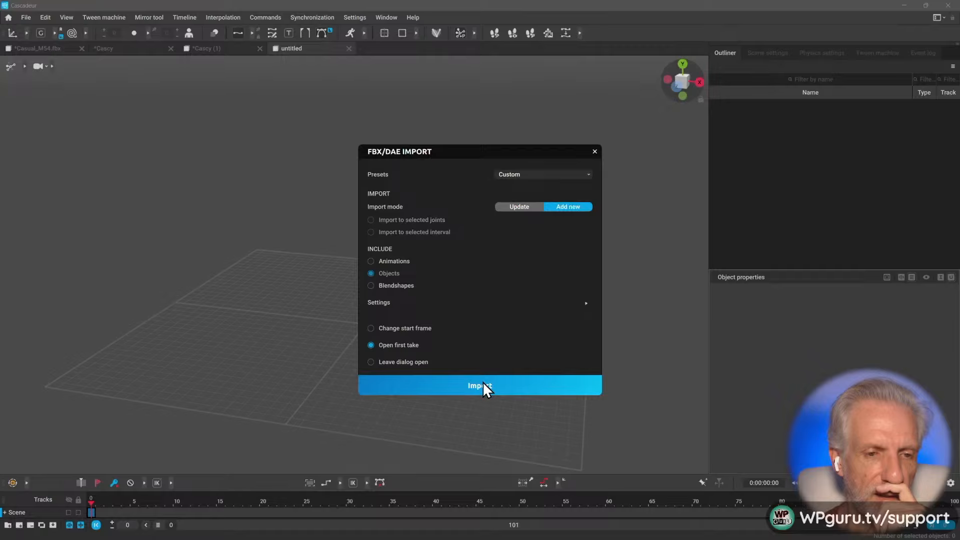
pyautogui.click(559, 176)
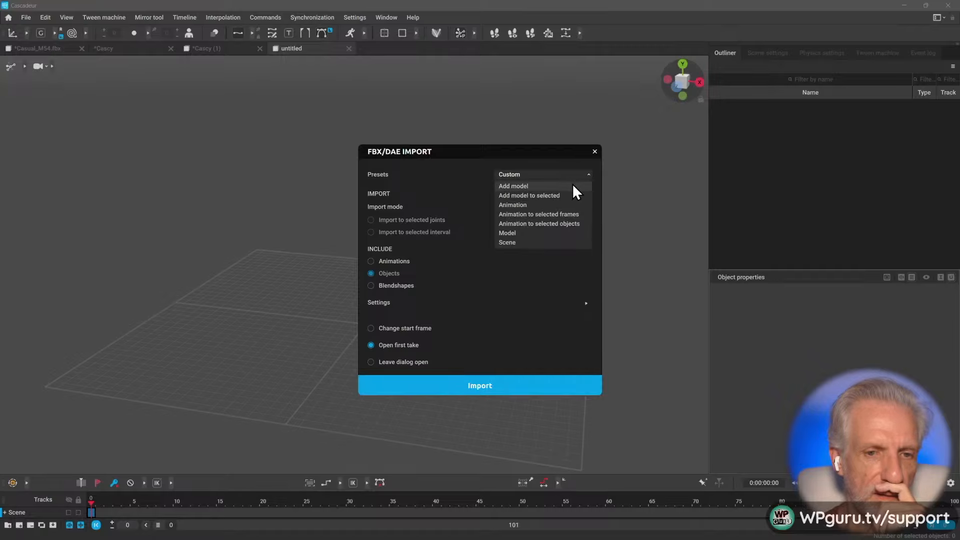
pyautogui.click(573, 185)
pyautogui.click(493, 388)
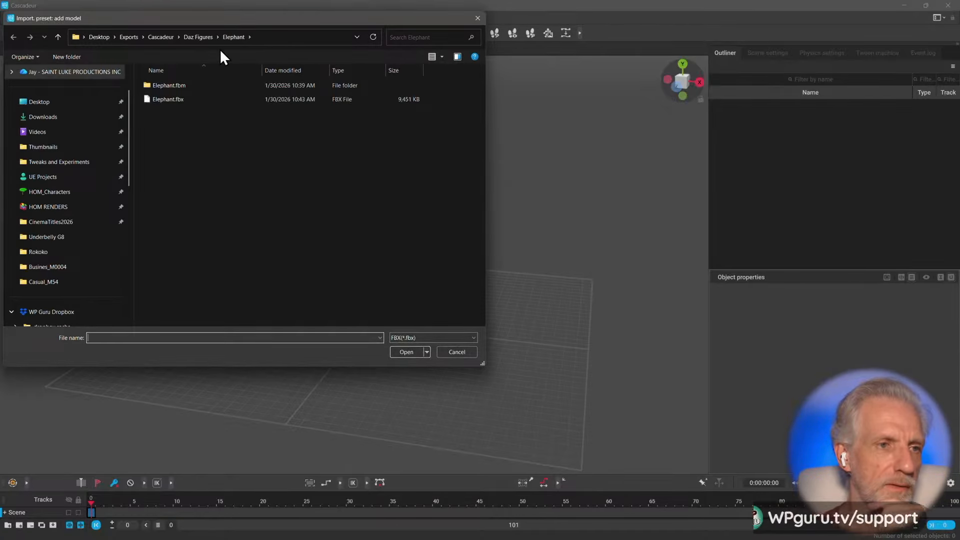
# - Import Kevin CC4 Max.fbx from the CinemaTitles2026 Exports/Characters/Kevin folder
pyautogui.click(275, 39)
pyautogui.hotkey('ctrl', 'v')
pyautogui.press('Return')
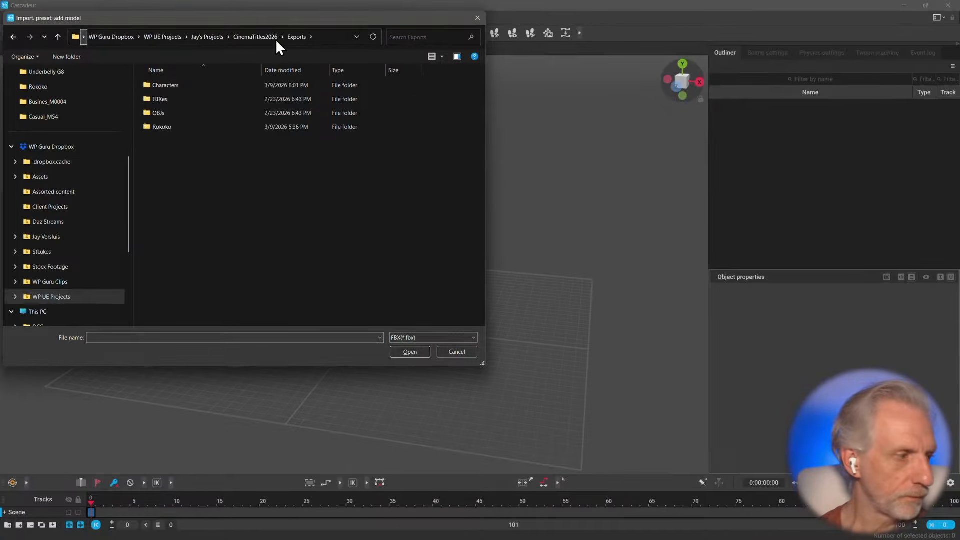
pyautogui.doubleClick(199, 86)
pyautogui.doubleClick(200, 200)
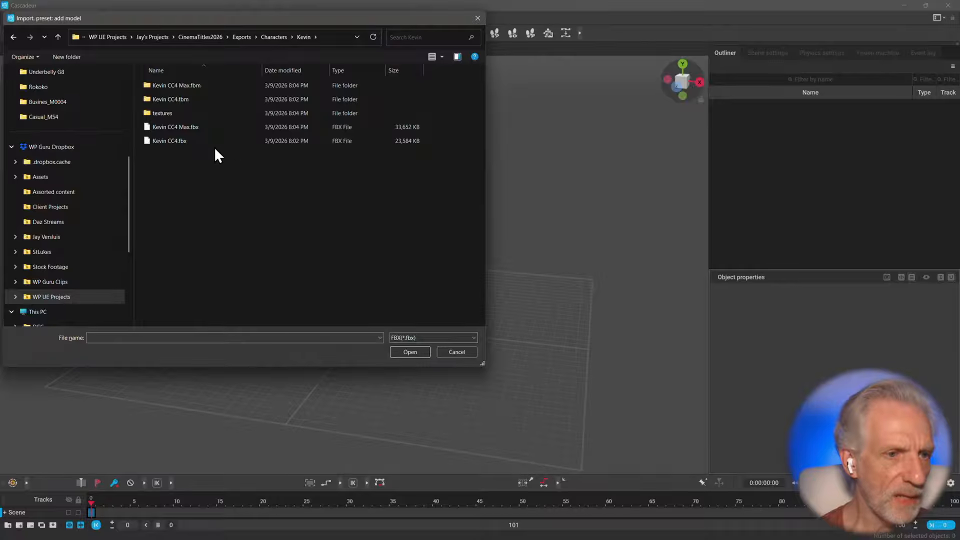
pyautogui.click(202, 128)
pyautogui.click(401, 351)
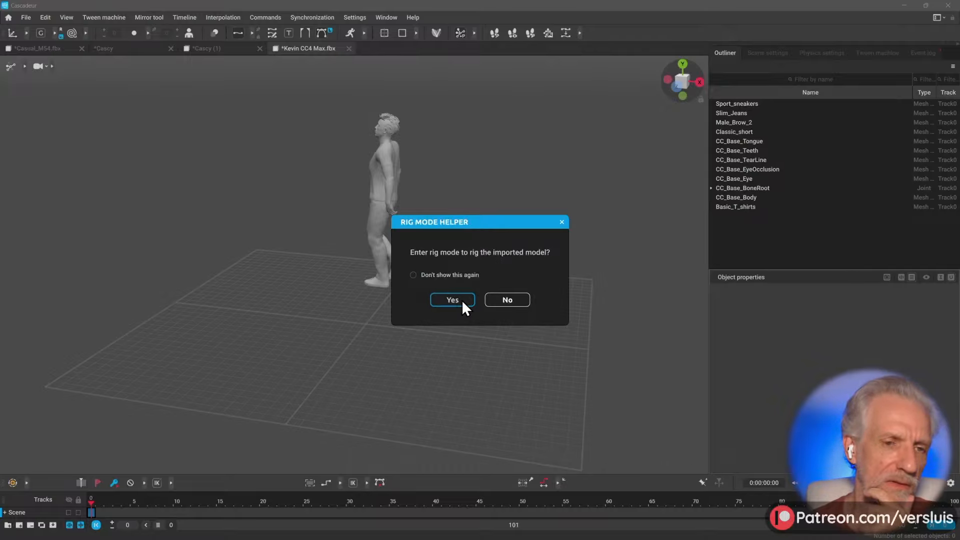
# - Enter rig mode for the imported Kevin model and launch the Quick Rigging Tool
pyautogui.press('Return')
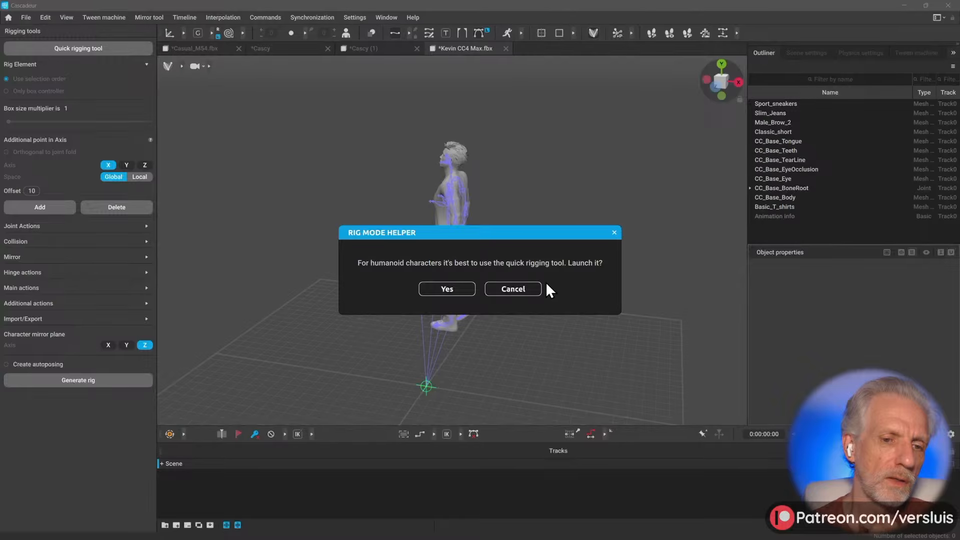
pyautogui.click(444, 289)
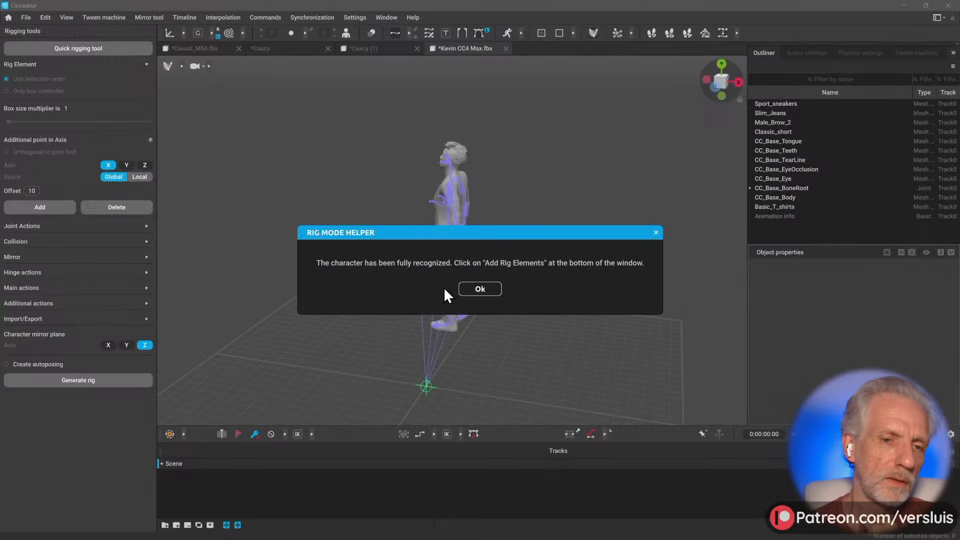
pyautogui.click(488, 289)
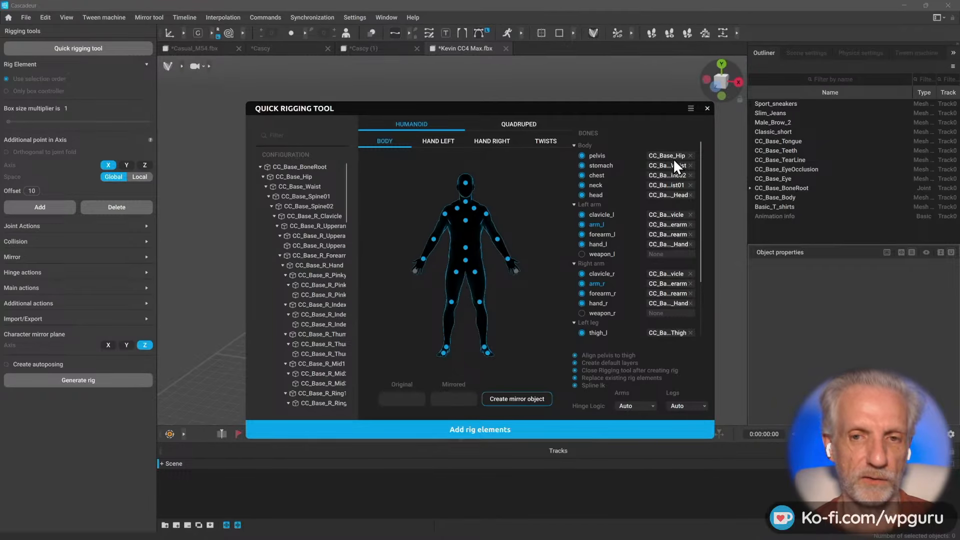
# - Close the Quick Rigging Tool and all open scenes, including Kevin CC4 Max.fbx, both Cascy scenes and Casual_M54.fbx, without saving
pyautogui.click(707, 109)
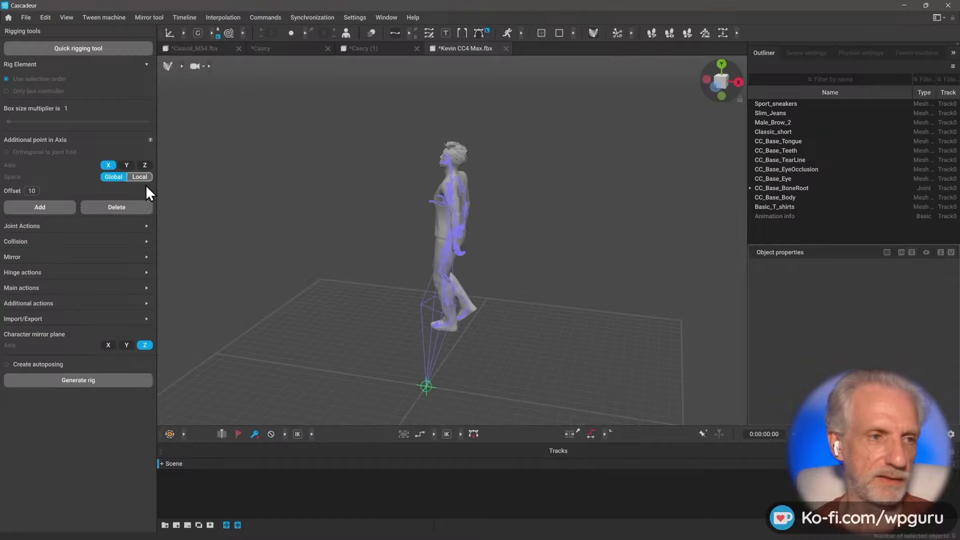
pyautogui.click(56, 48)
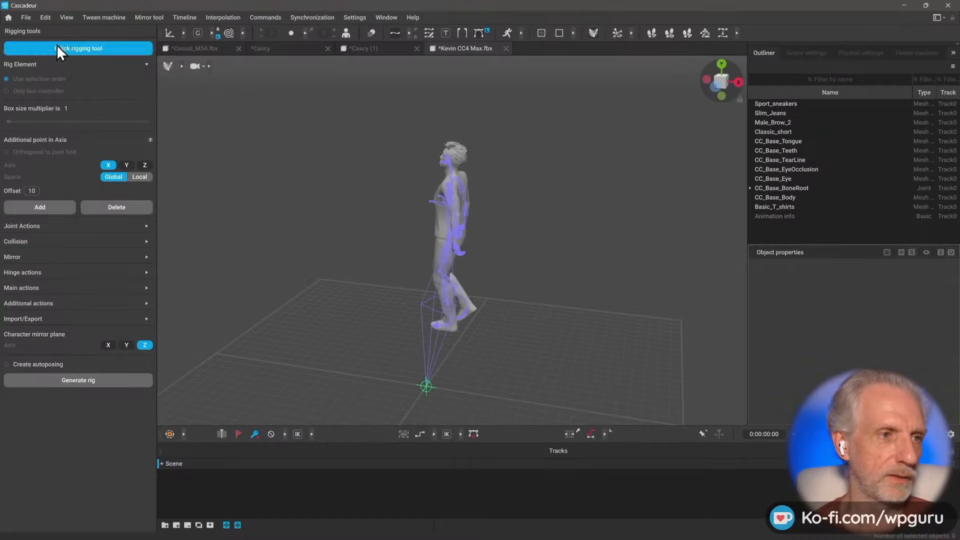
pyautogui.click(505, 47)
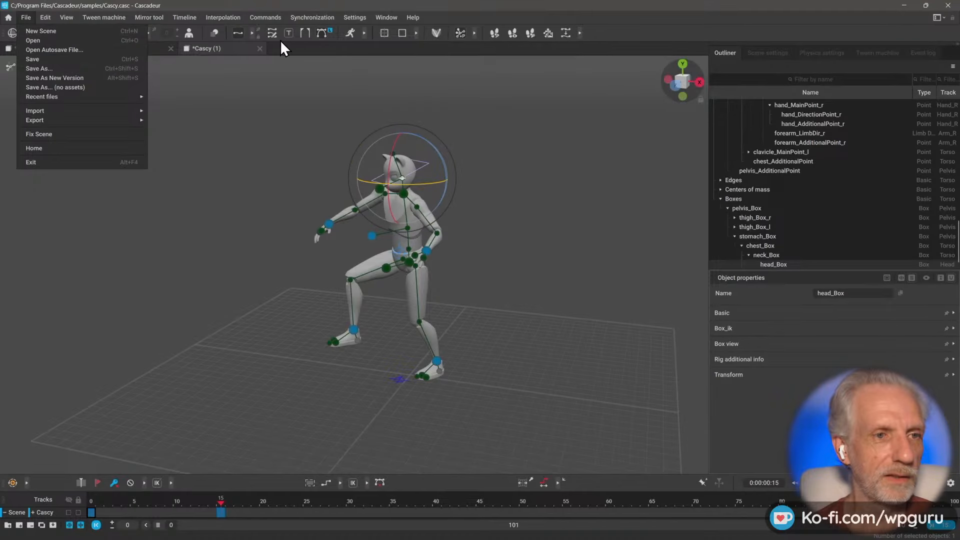
pyautogui.click(259, 49)
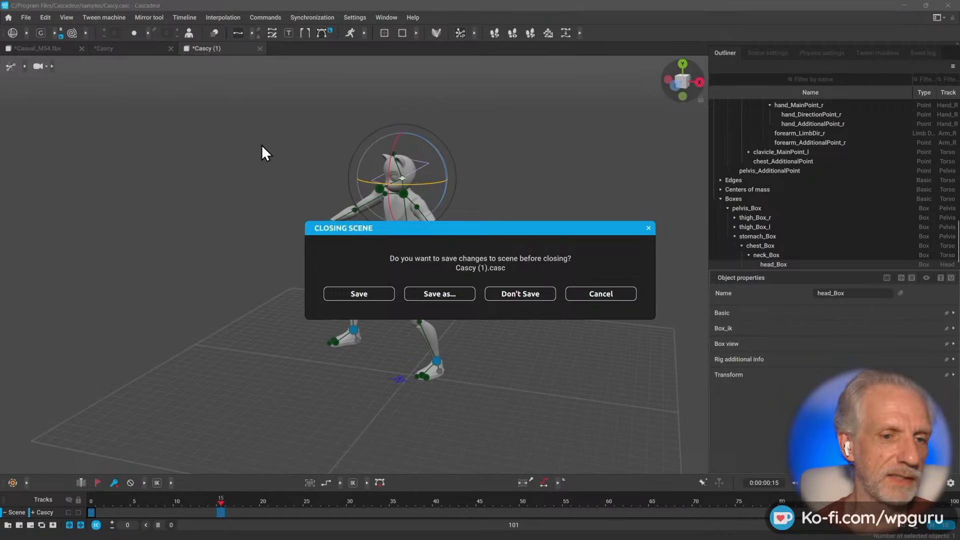
pyautogui.click(517, 295)
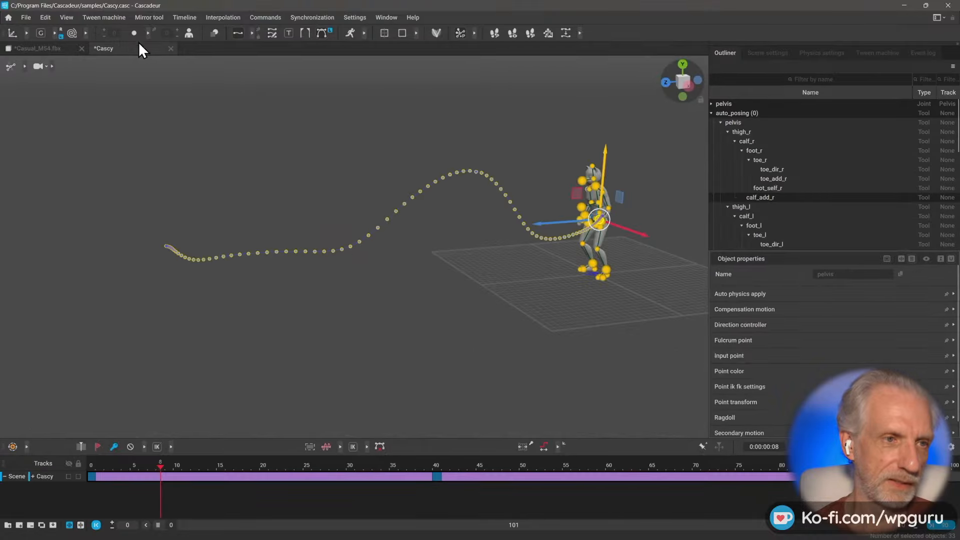
pyautogui.click(171, 49)
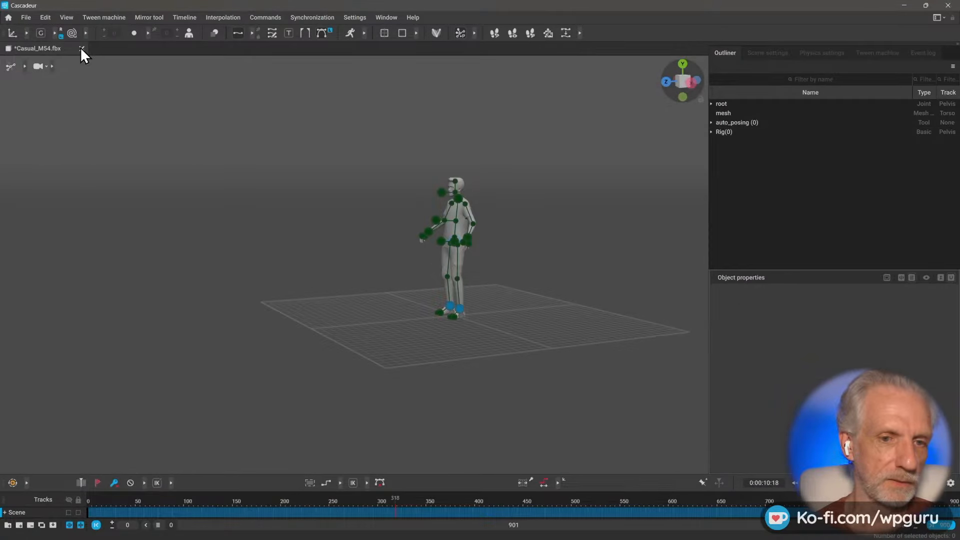
pyautogui.click(82, 49)
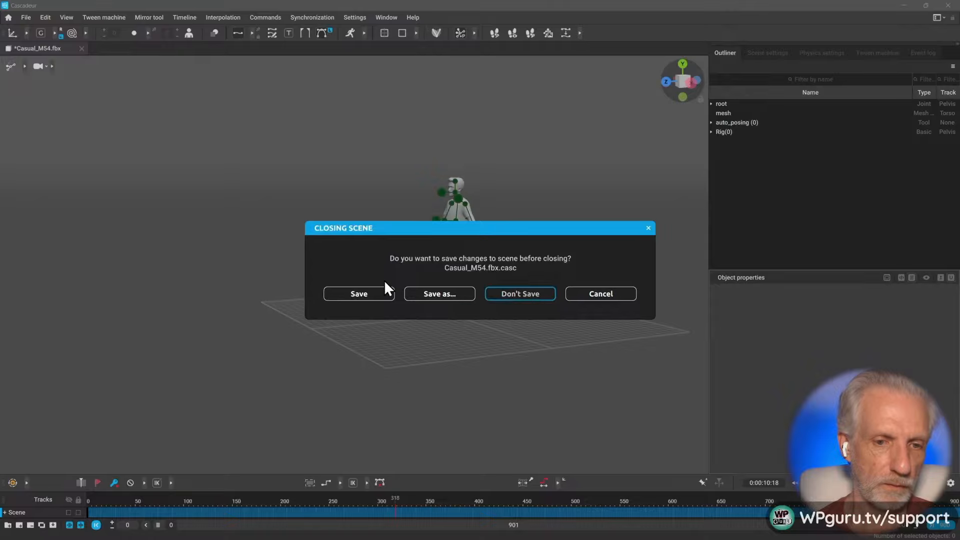
pyautogui.click(520, 294)
# - Start an FBX/DAE import into the empty scene, including only objects, with the import mode set to Add new
pyautogui.click(24, 17)
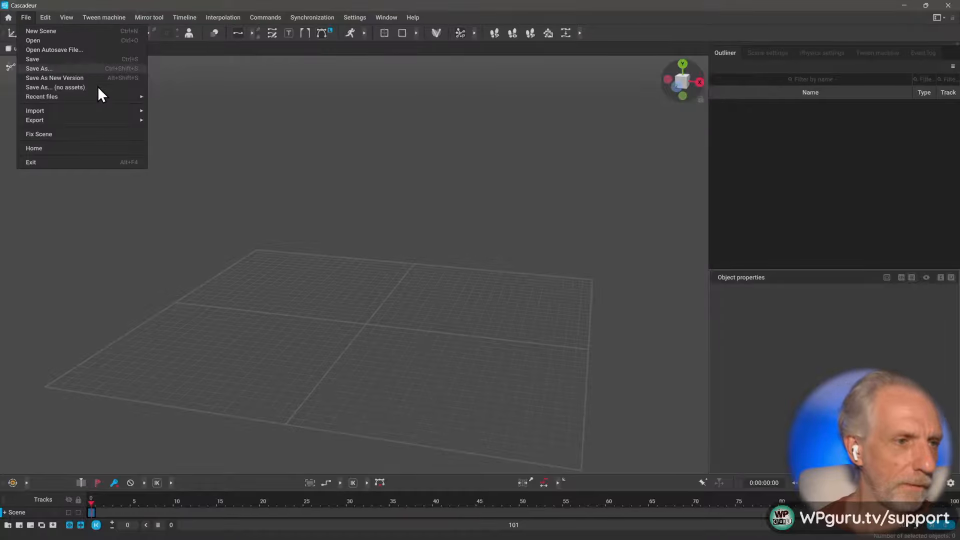
pyautogui.moveTo(101, 98)
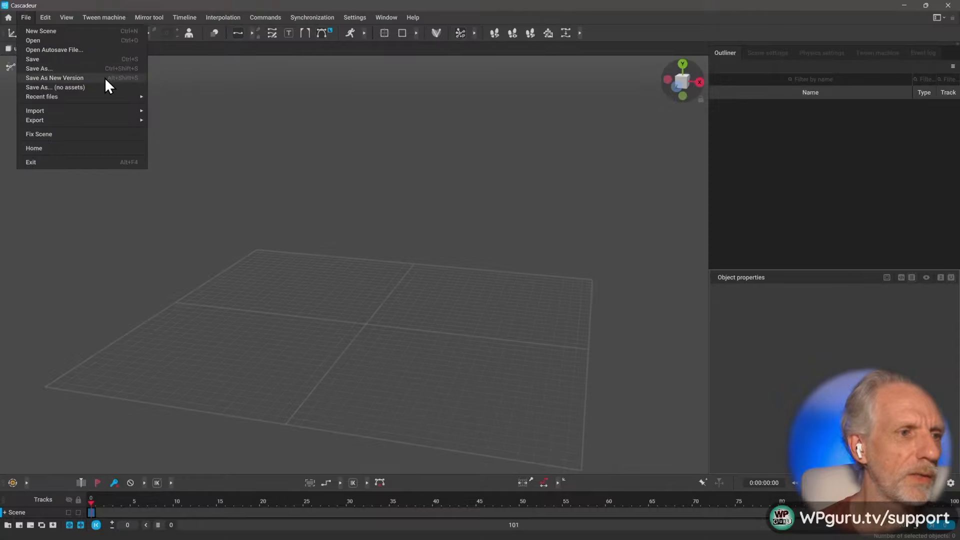
pyautogui.click(188, 110)
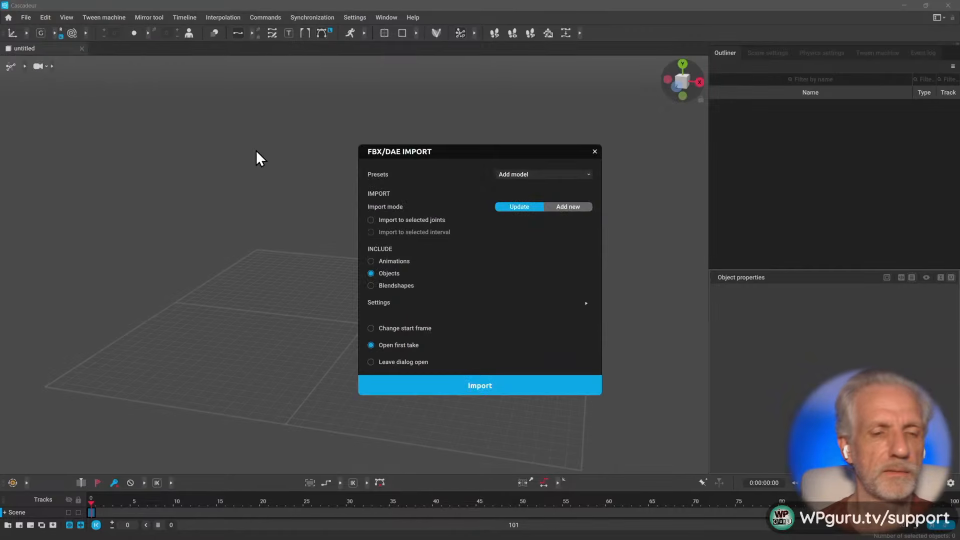
pyautogui.click(564, 207)
pyautogui.click(491, 383)
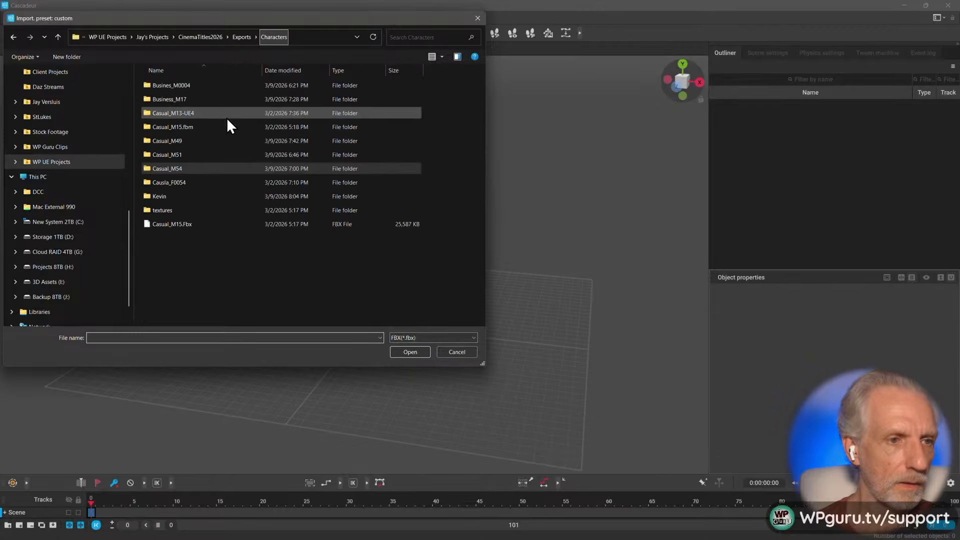
# - Import Kevin CC4.fbx from the Kevin folder inside the exported Characters folder
pyautogui.click(189, 197)
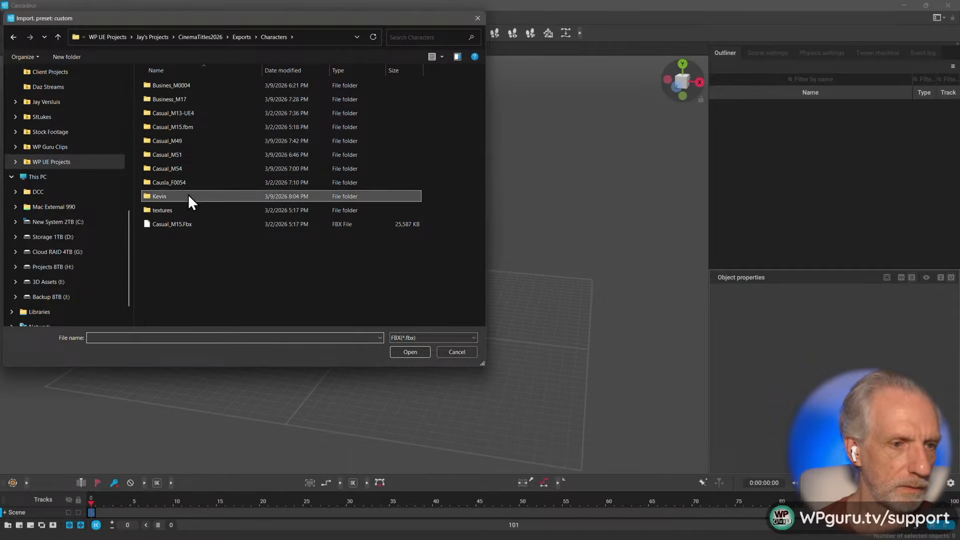
pyautogui.doubleClick(188, 195)
pyautogui.click(174, 141)
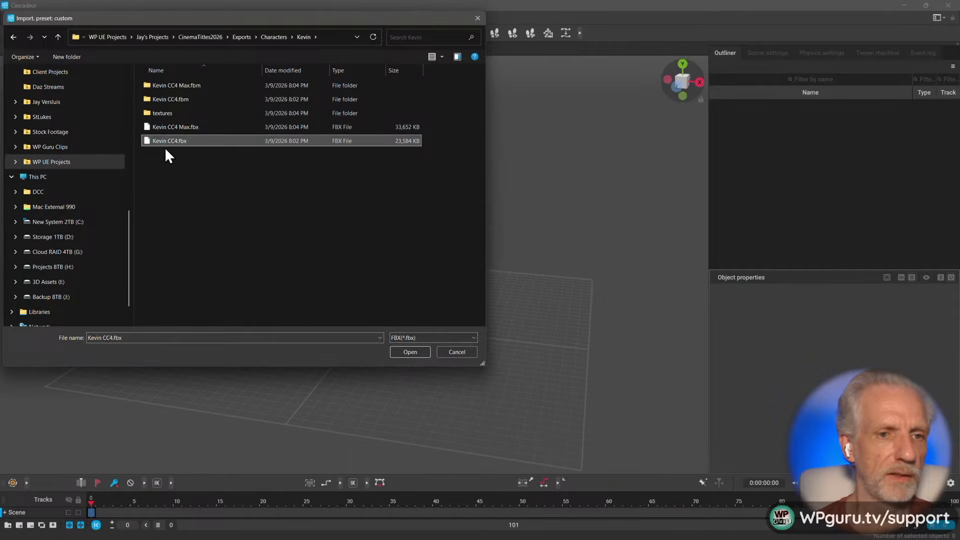
pyautogui.click(402, 353)
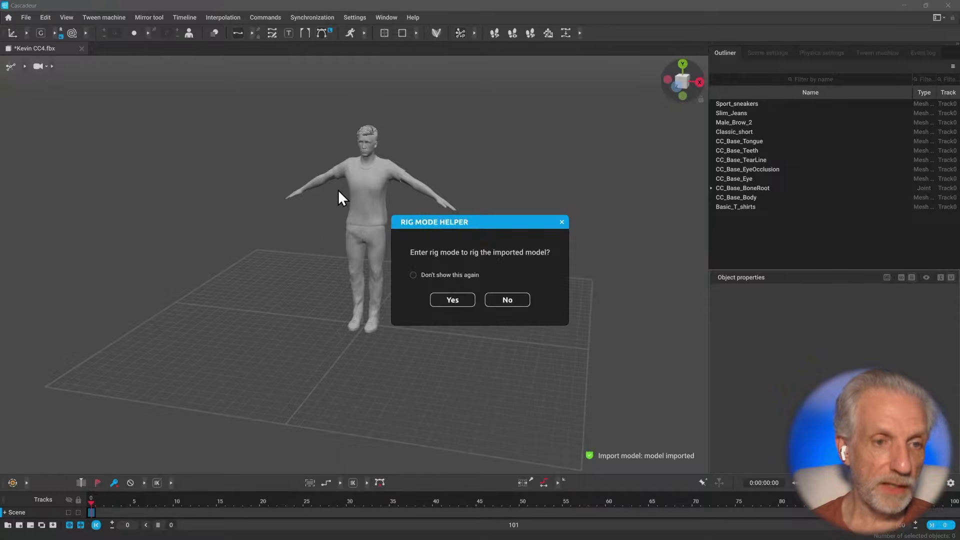
# - Enter rig mode for the imported Kevin model and add rig elements with the Quick Rigging Tool
pyautogui.click(452, 302)
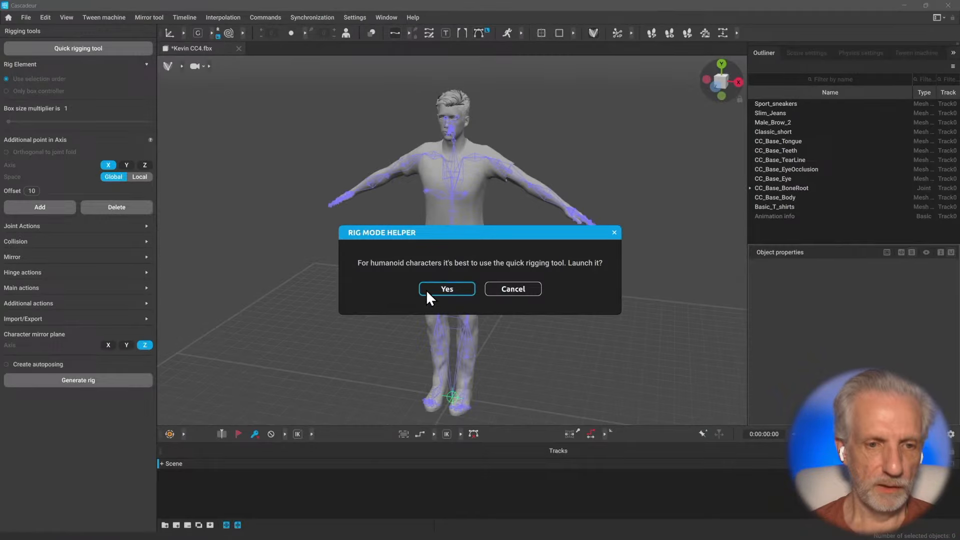
pyautogui.click(467, 289)
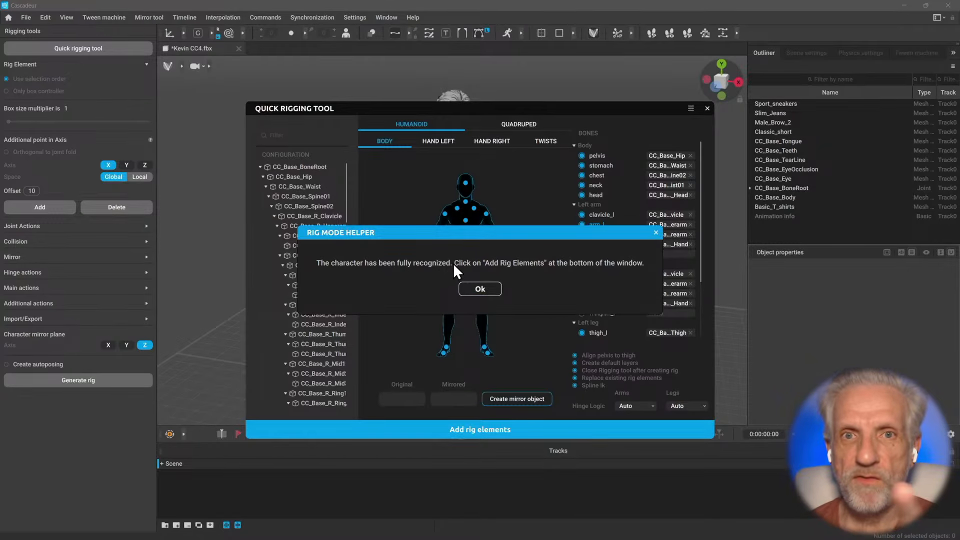
pyautogui.click(480, 289)
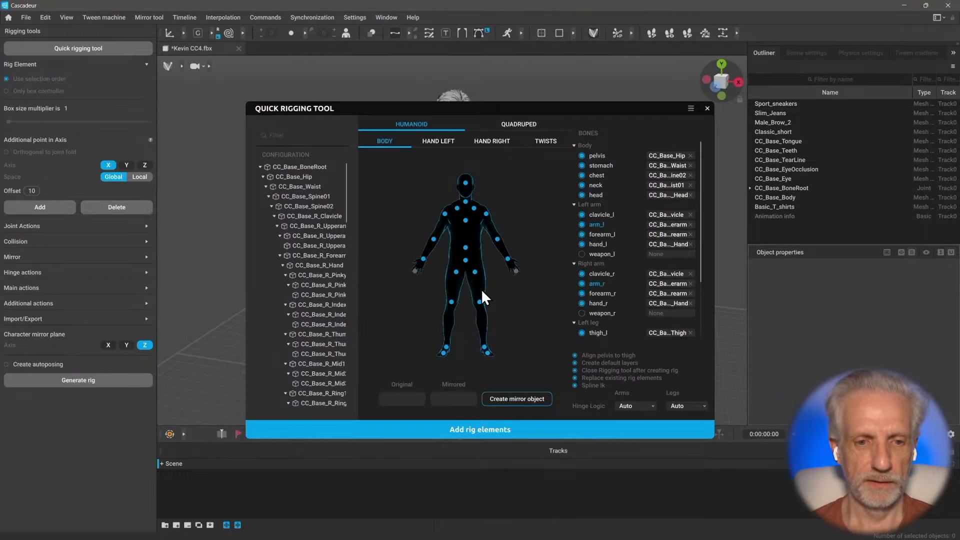
pyautogui.click(490, 429)
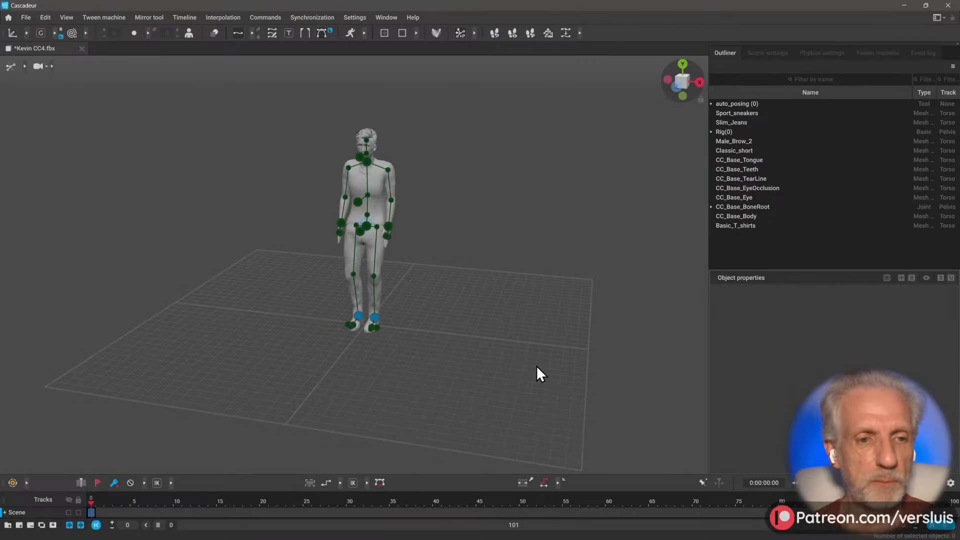
pyautogui.click(26, 18)
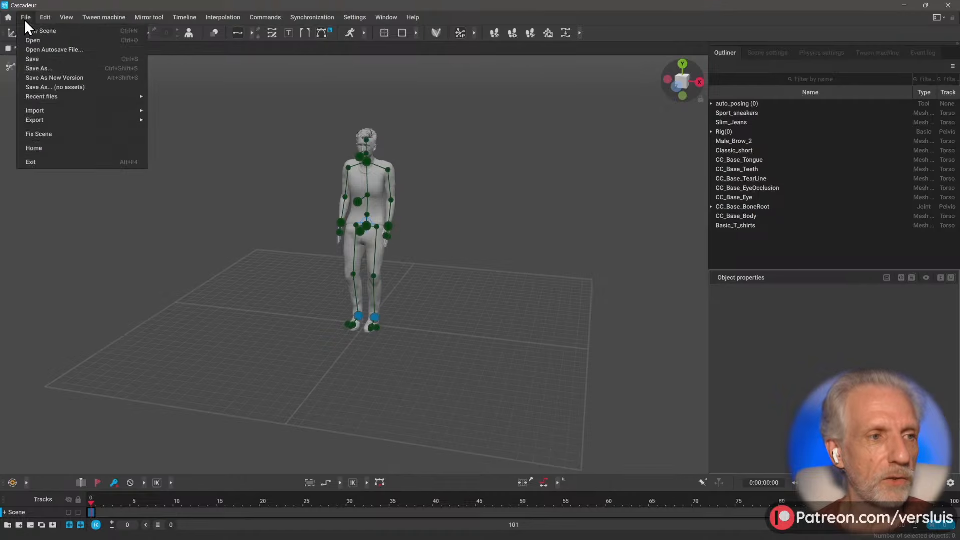
pyautogui.moveTo(68, 122)
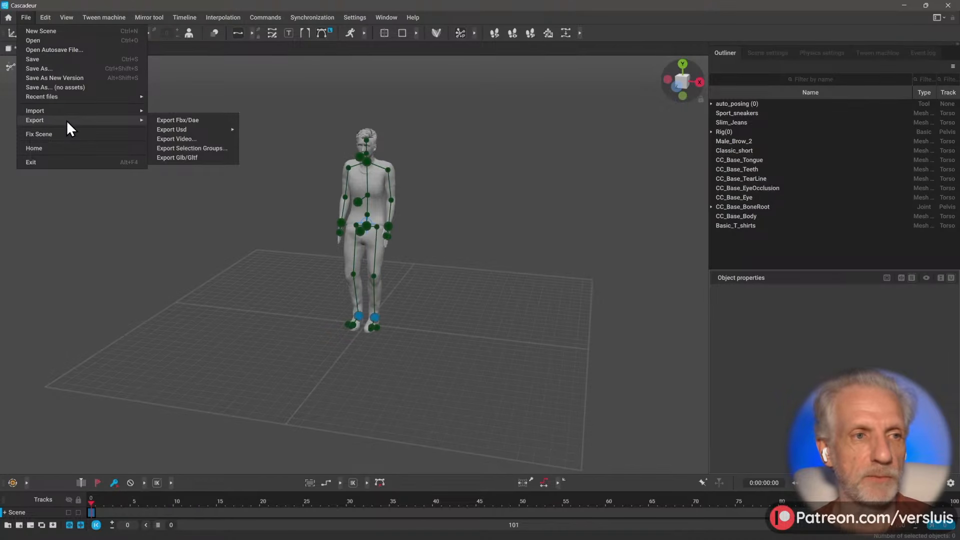
pyautogui.click(264, 17)
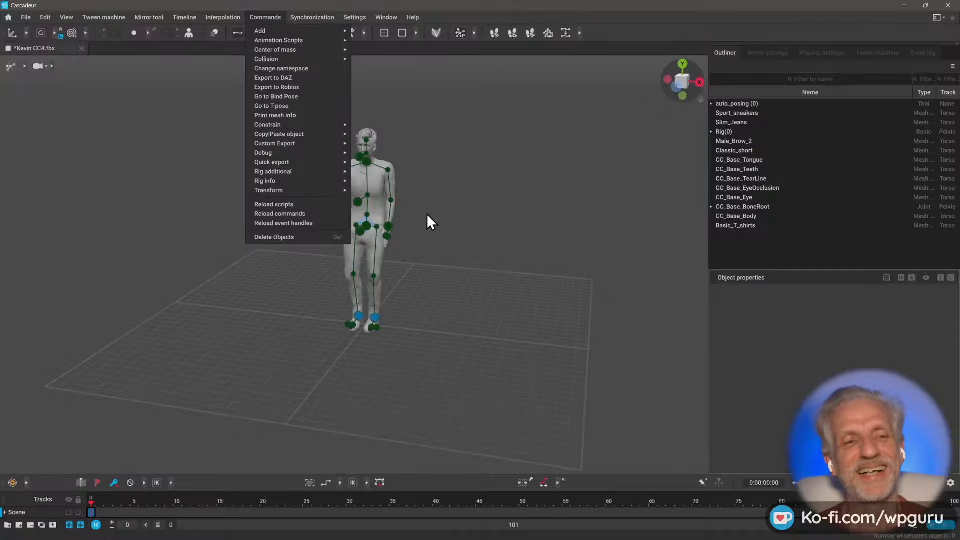
pyautogui.moveTo(427, 214); pyautogui.dragTo(367, 203, button='right')
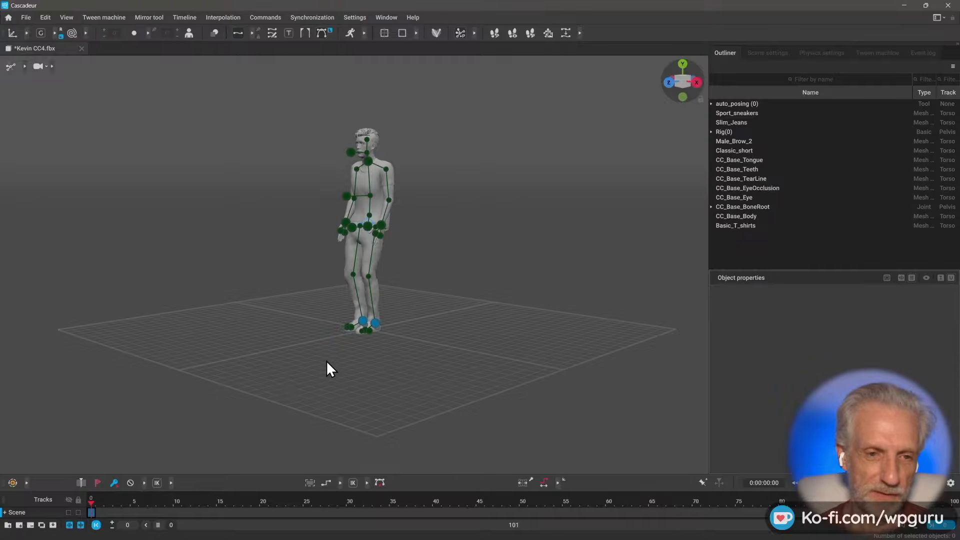
pyautogui.moveTo(392, 277); pyautogui.dragTo(413, 278, button='right')
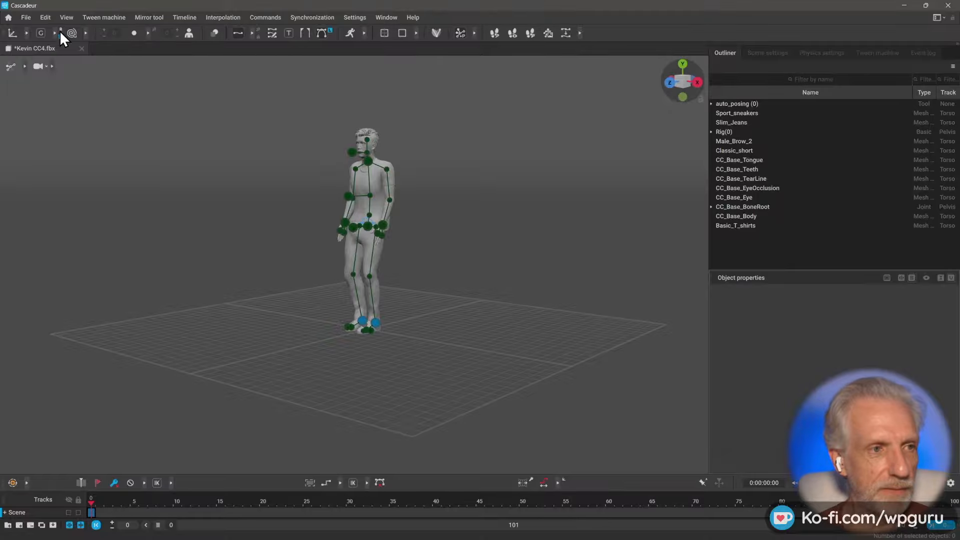
pyautogui.click(27, 18)
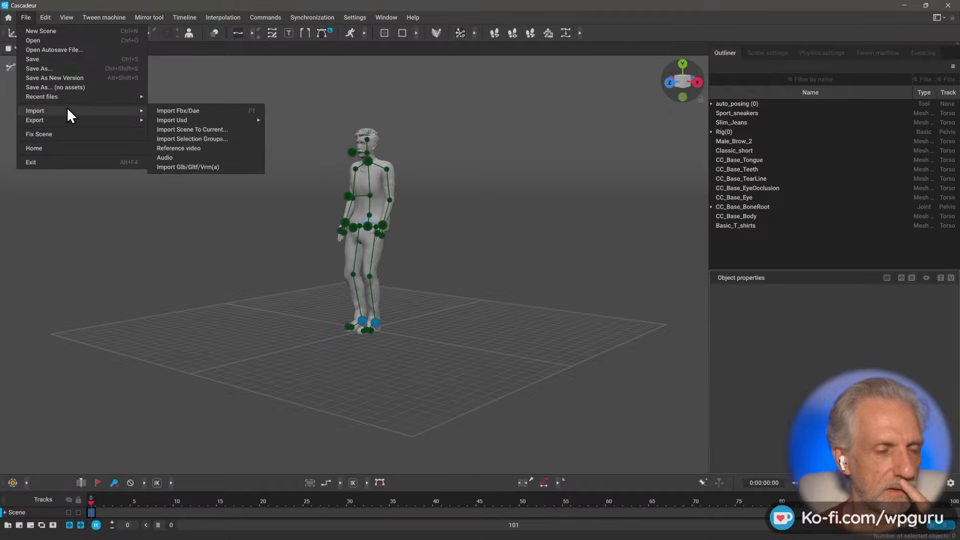
pyautogui.click(217, 111)
pyautogui.click(572, 177)
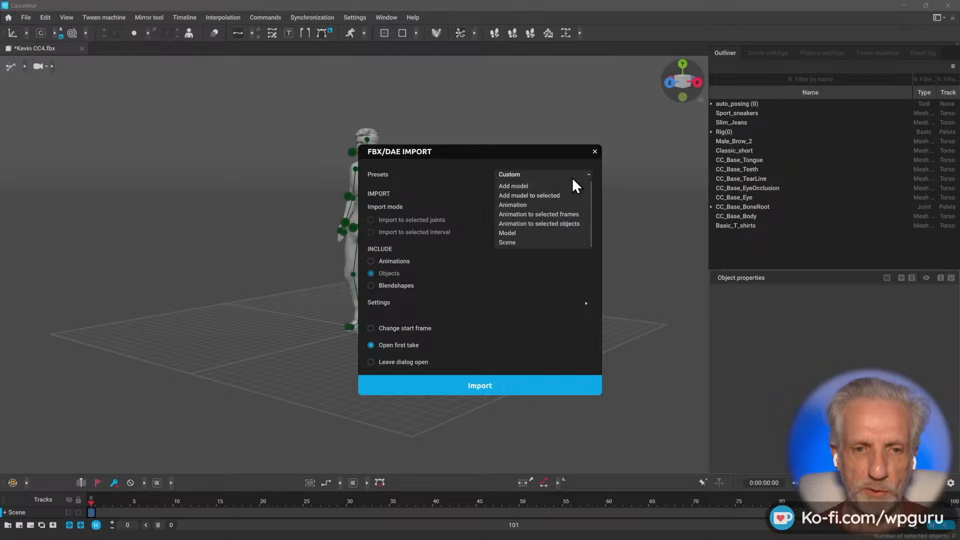
pyautogui.click(576, 205)
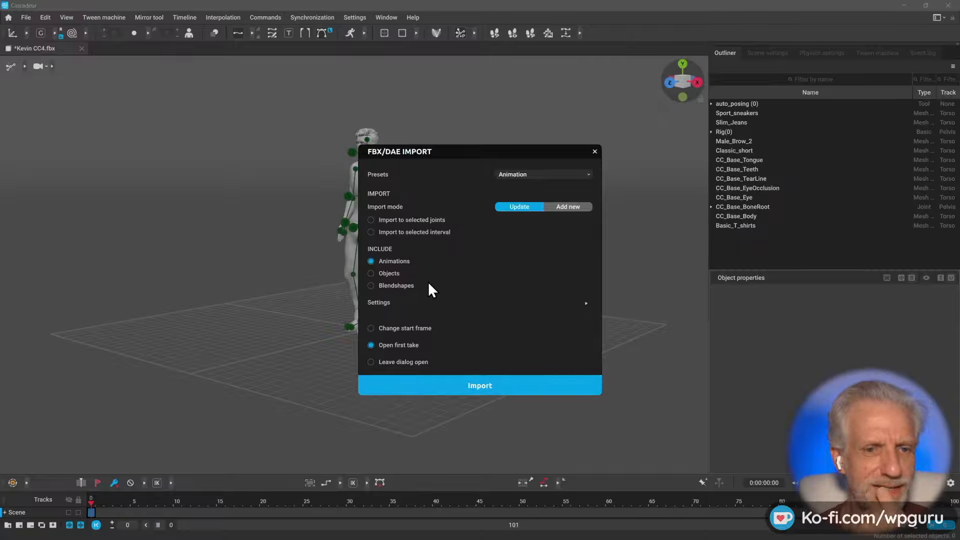
pyautogui.click(398, 220)
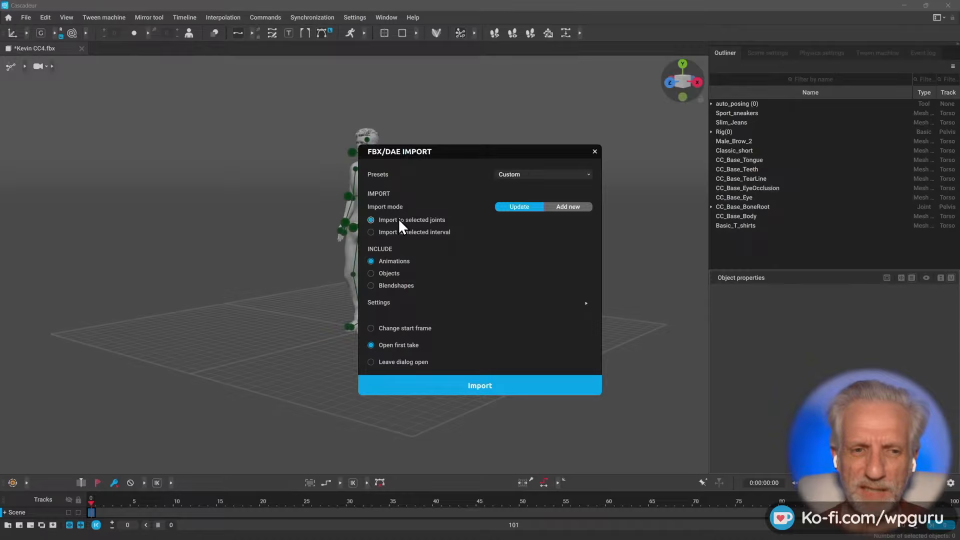
pyautogui.click(589, 175)
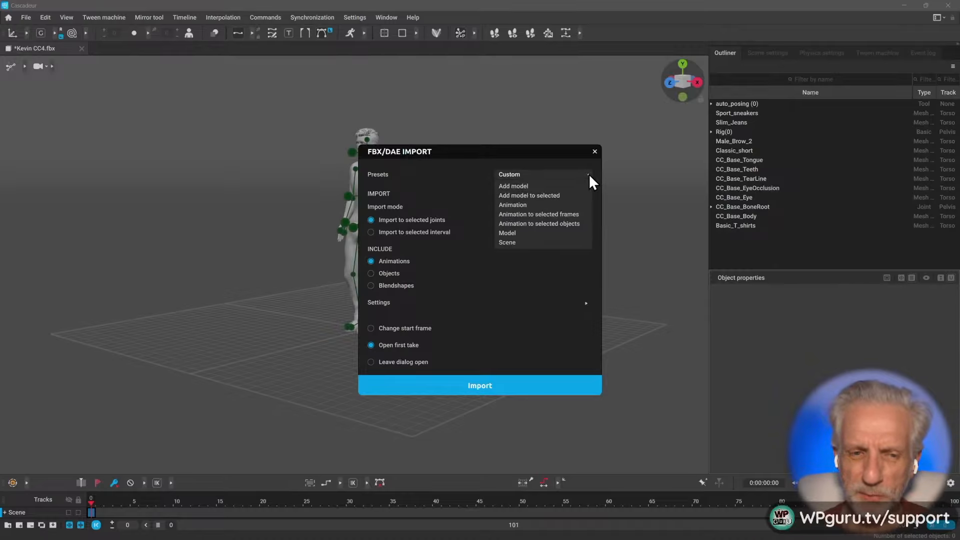
pyautogui.click(583, 213)
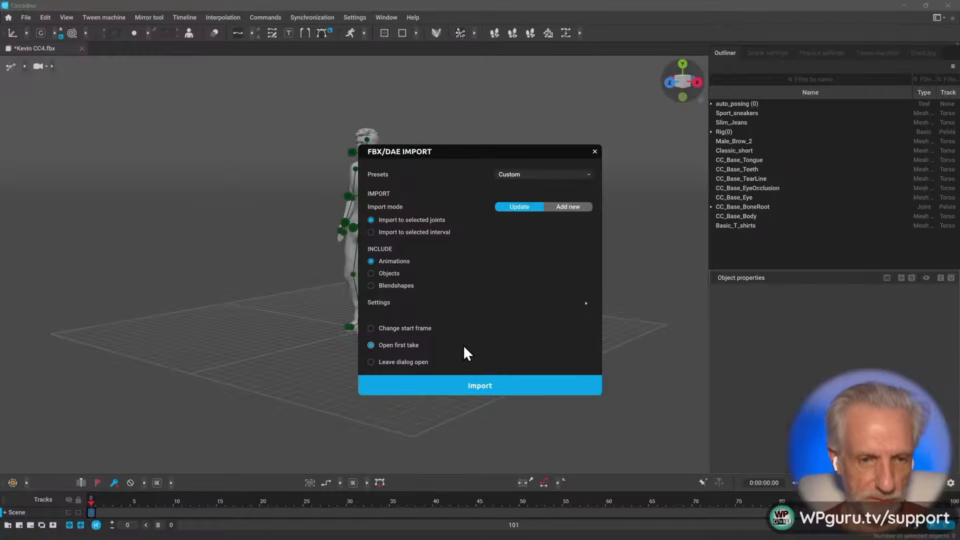
pyautogui.click(471, 389)
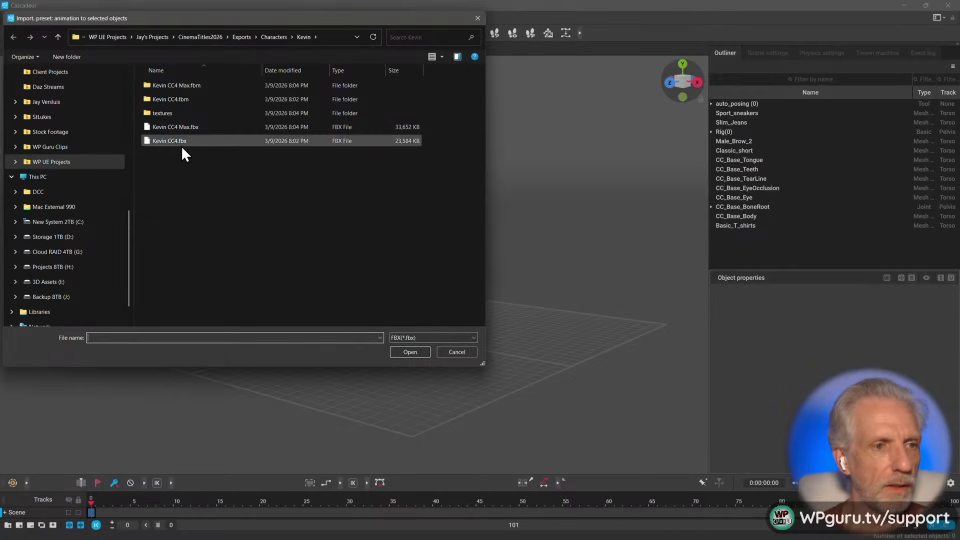
pyautogui.click(181, 142)
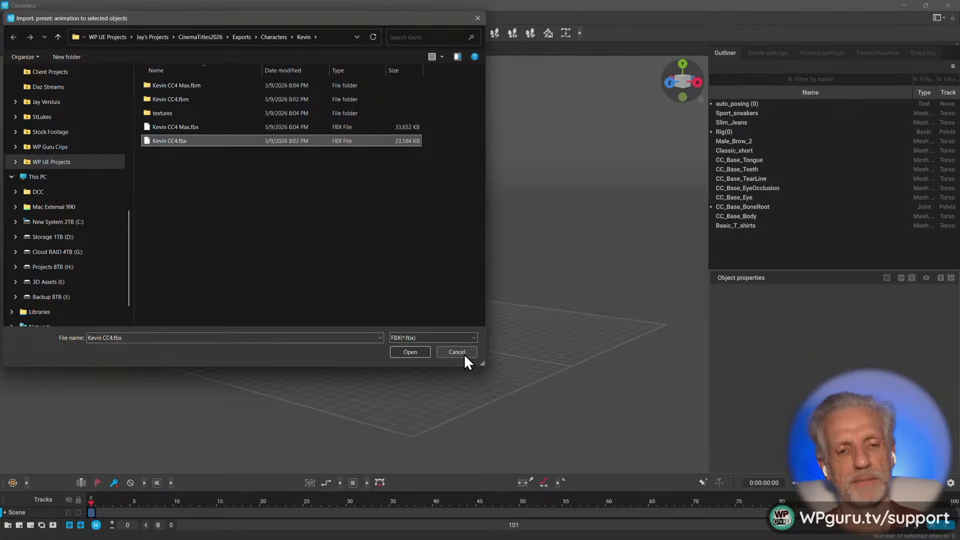
# - Switch to iClone and set up an FBX export of Kevin's looped walk with the Cinema 4D target tool preset
pyautogui.hotkey('alt', 'Tab')
pyautogui.hotkey('alt', 'Tab')
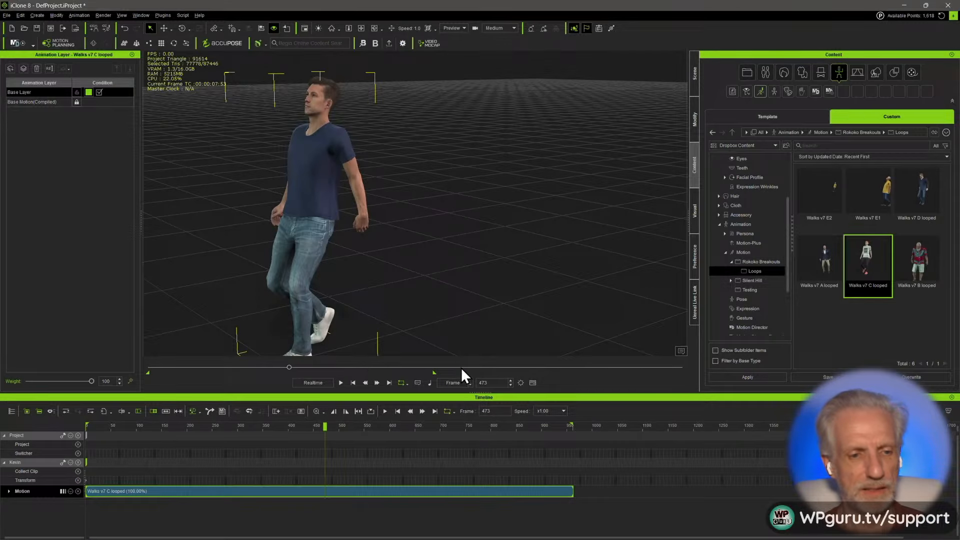
pyautogui.moveTo(324, 426); pyautogui.dragTo(136, 426)
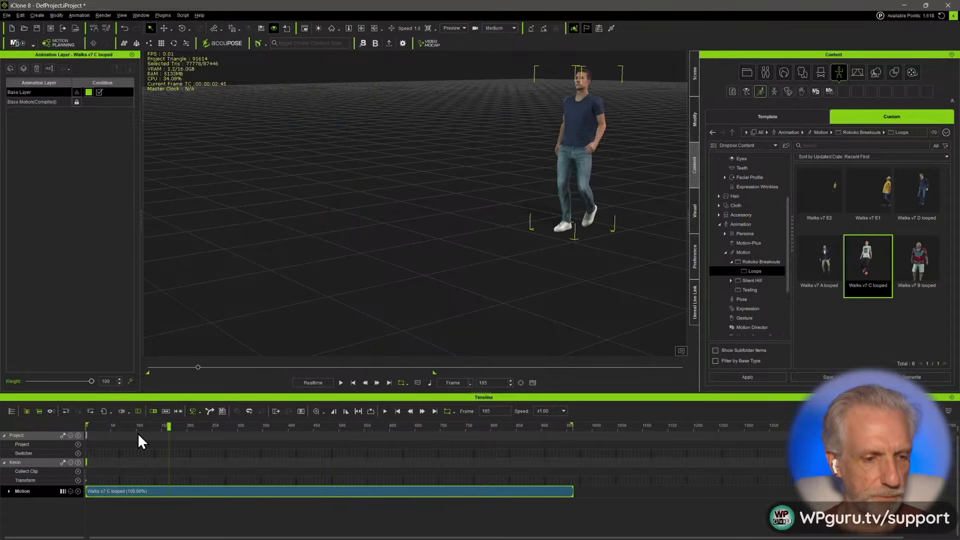
pyautogui.click(7, 16)
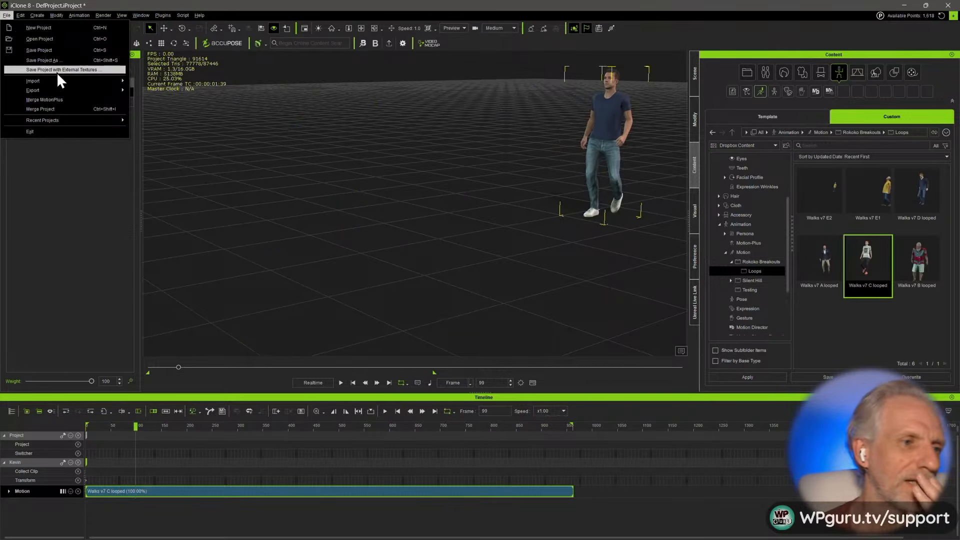
pyautogui.moveTo(82, 89)
pyautogui.click(179, 102)
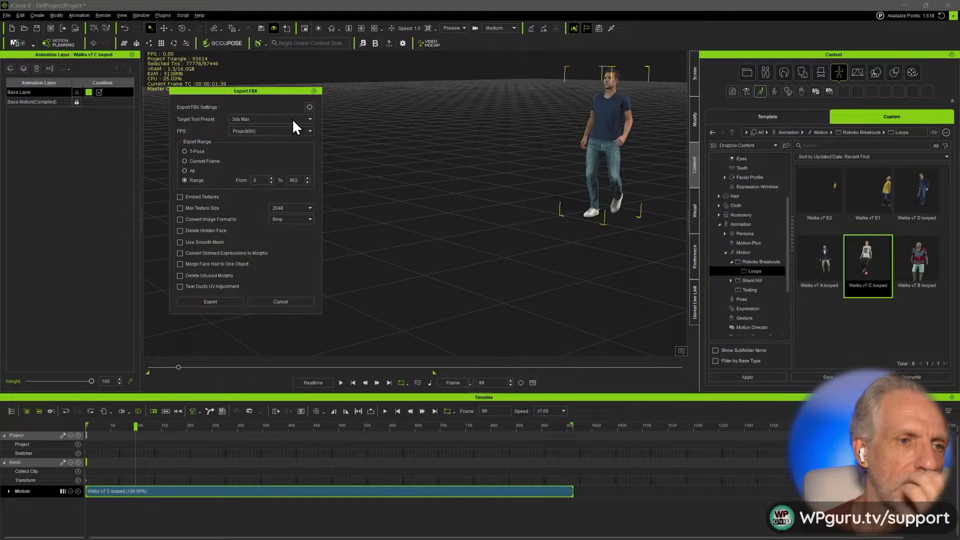
pyautogui.click(298, 120)
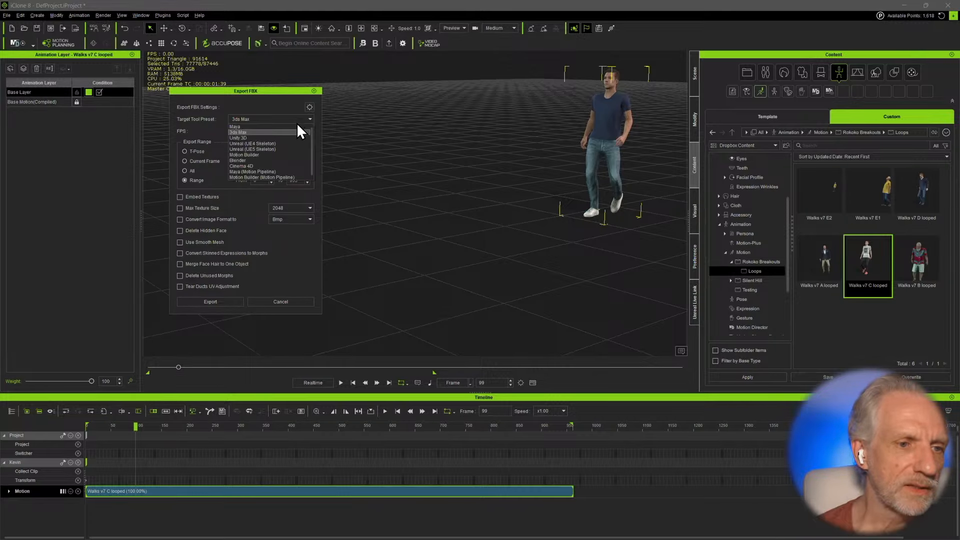
pyautogui.click(283, 166)
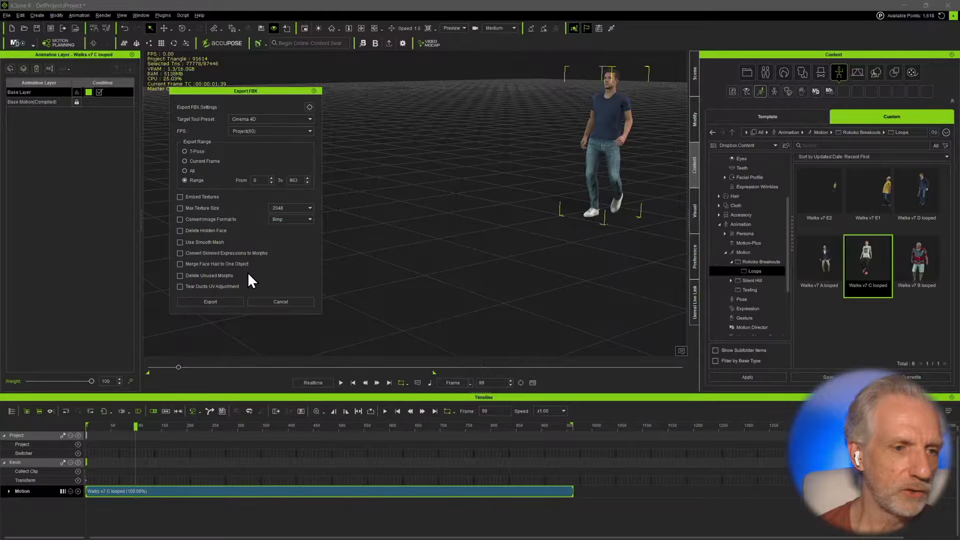
# - Export the animation as Pops Animation.fbx into the Kevin folder
pyautogui.click(223, 302)
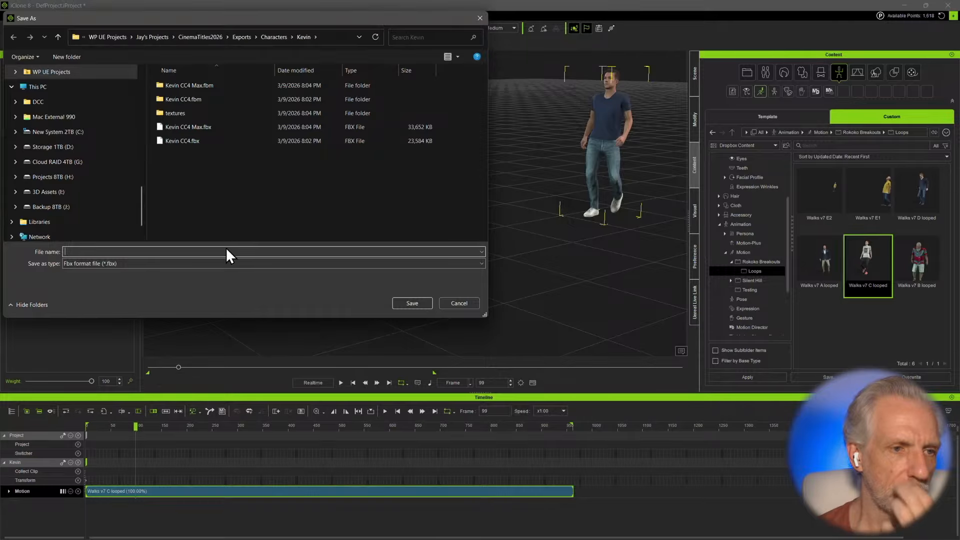
pyautogui.write('Pops')
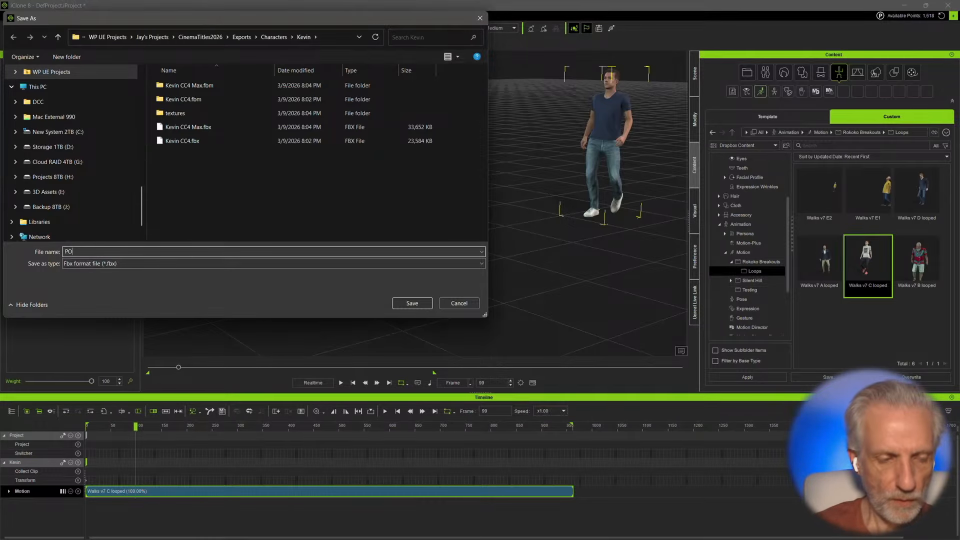
pyautogui.write(' Walk Loop')
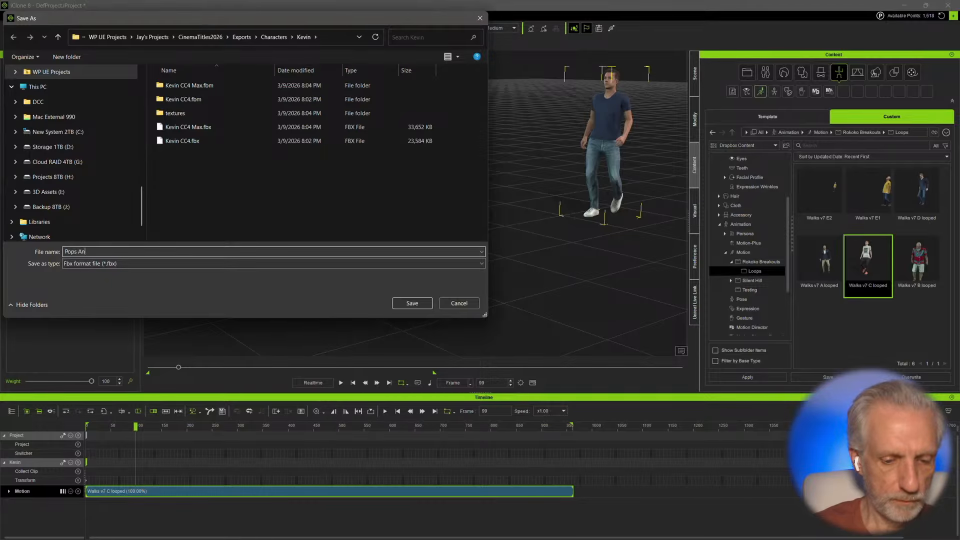
pyautogui.press('Return')
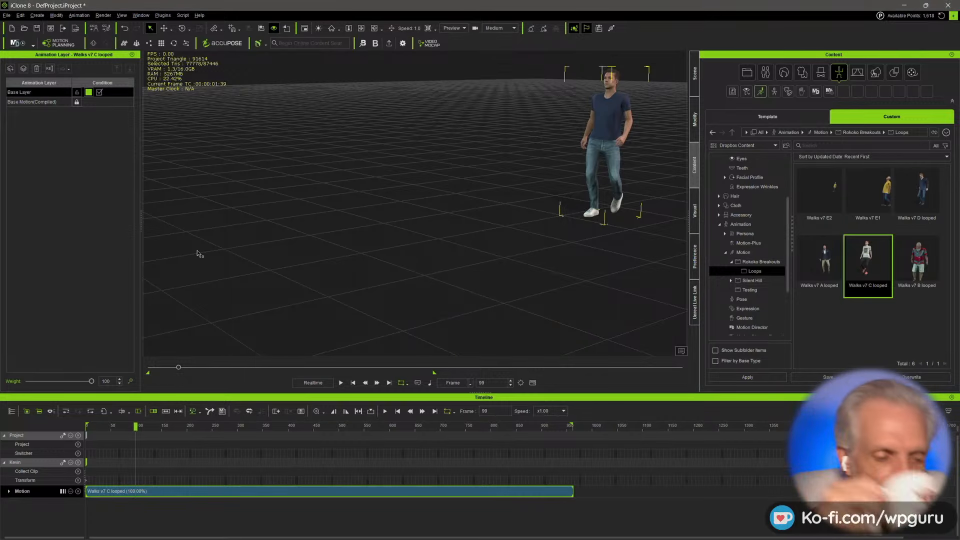
# - Switch to Cascadeur and import Pops Animation.fbx as animation onto the selected objects
pyautogui.hotkey('alt', 'Tab')
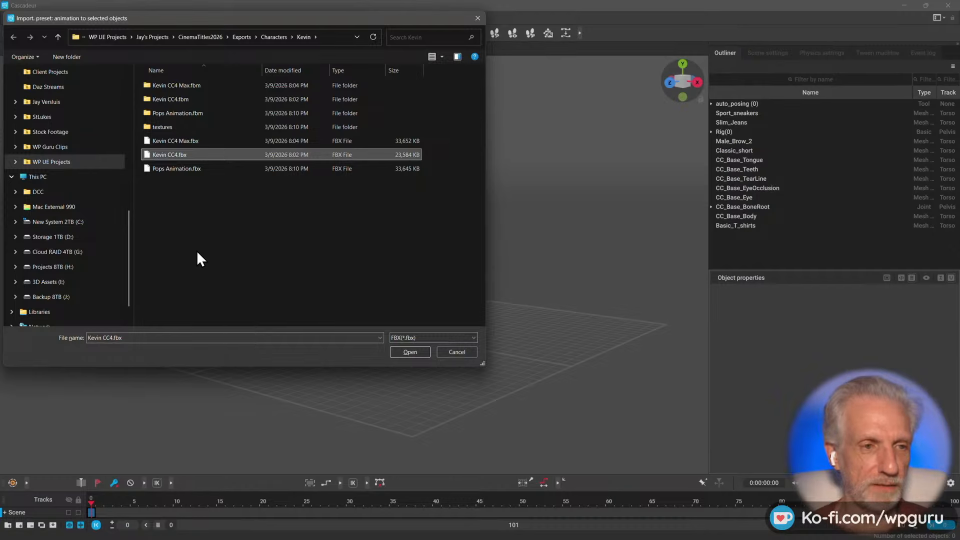
pyautogui.click(185, 168)
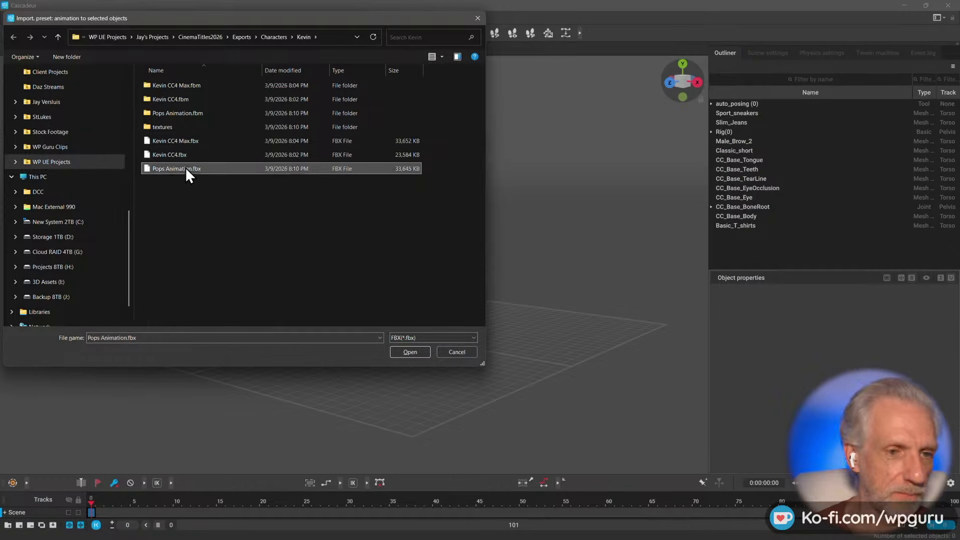
pyautogui.click(407, 352)
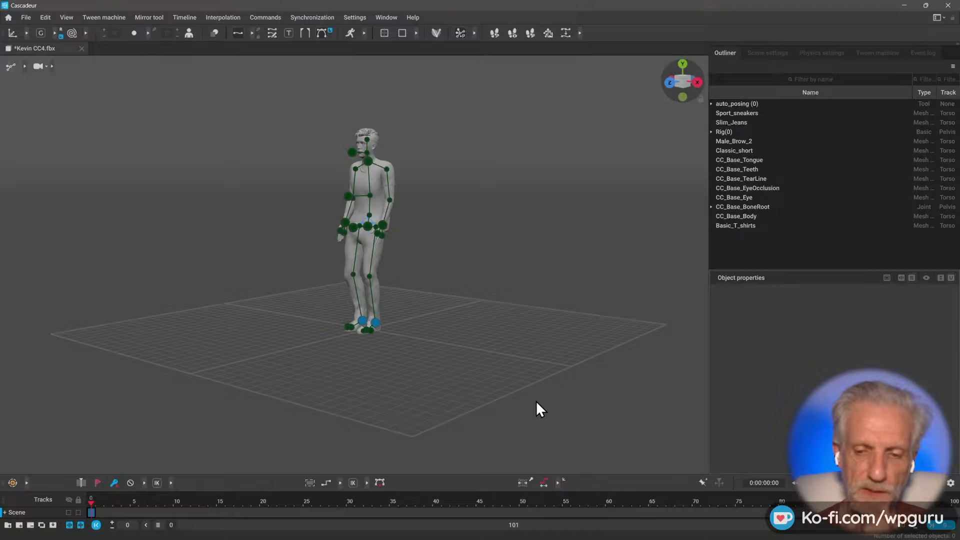
# - Check the imported animation by moving through the first timeline frames and viewing the character from different distances
pyautogui.moveTo(92, 503)
pyautogui.mouseDown()
pyautogui.moveTo(325, 502)
pyautogui.moveTo(101, 500)
pyautogui.mouseUp()
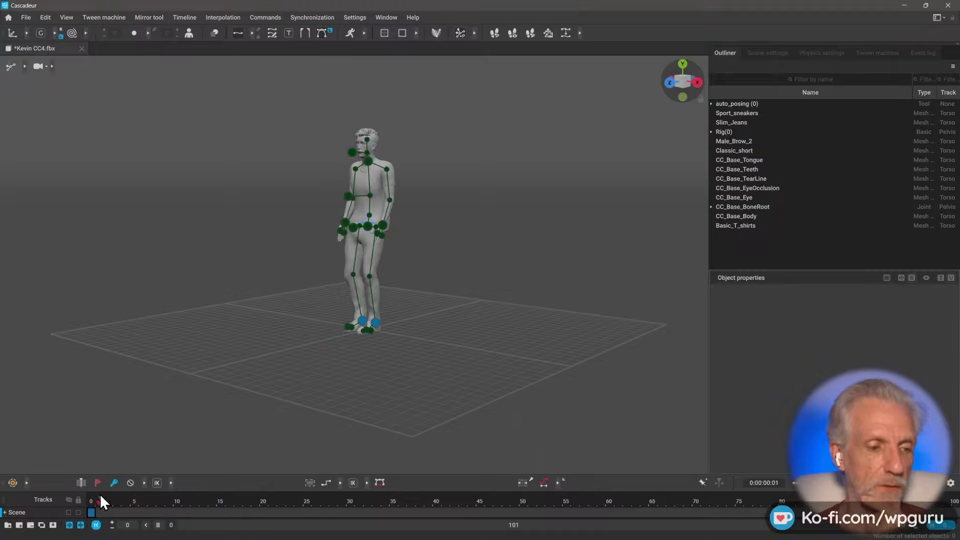
pyautogui.click(98, 502)
pyautogui.keyDown('alt'); pyautogui.moveTo(369, 300); pyautogui.dragTo(353, 283); pyautogui.keyUp('alt')
pyautogui.scroll(-5, 366, 341)
pyautogui.scroll(6, 352, 298)
pyautogui.scroll(-4, 428, 275)
# - Switch to iClone, delete the Walks v7 C looped clip from Kevin's motion track and show the template motions
pyautogui.hotkey('alt', 'Tab')
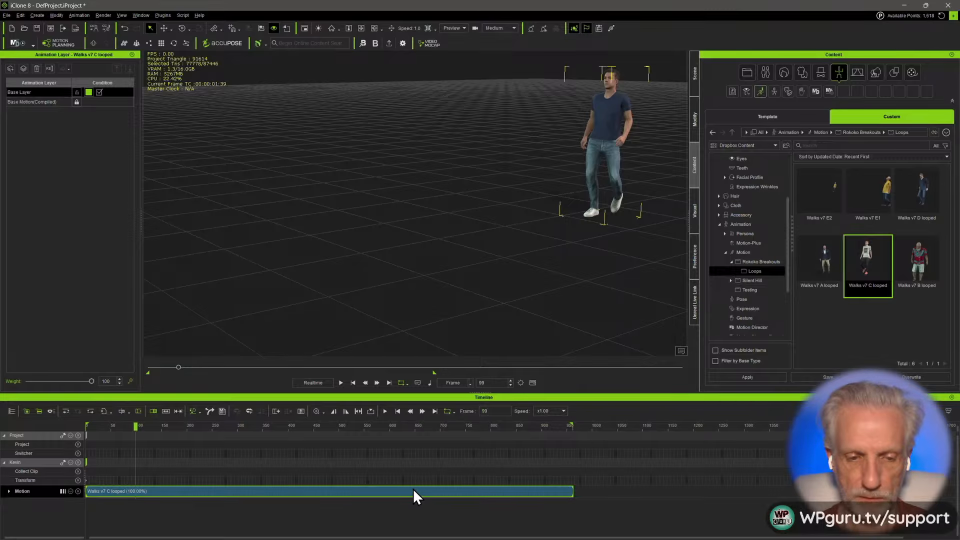
pyautogui.press('Delete')
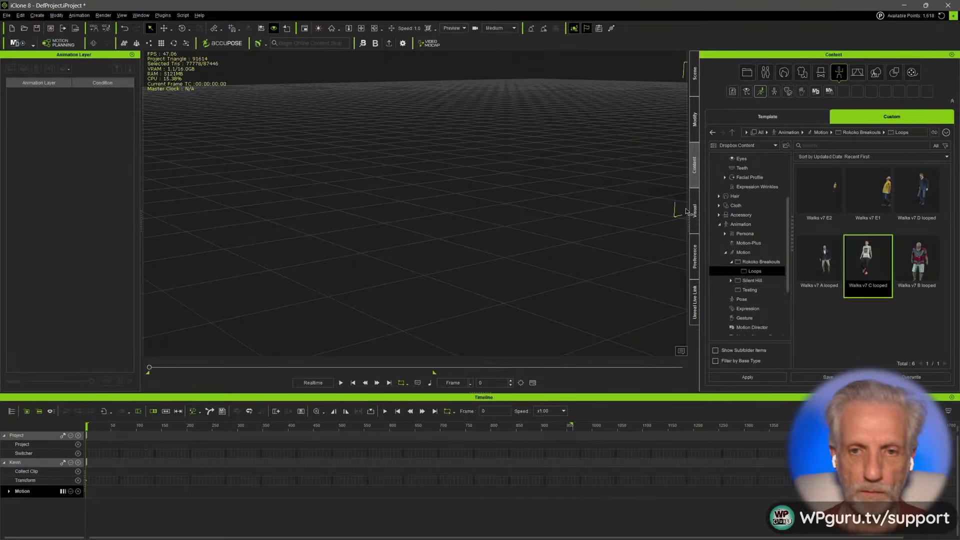
pyautogui.click(753, 252)
pyautogui.click(769, 117)
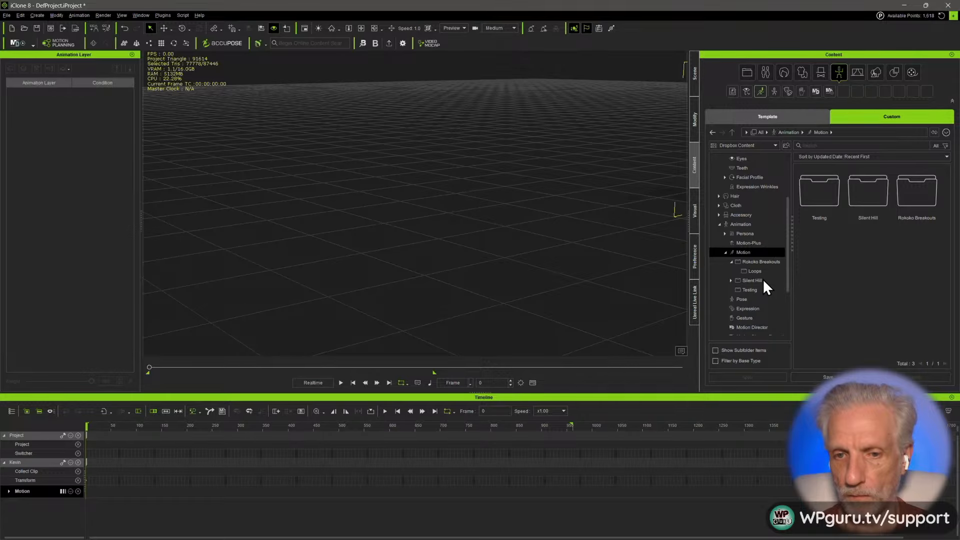
pyautogui.scroll(-2, 779, 278)
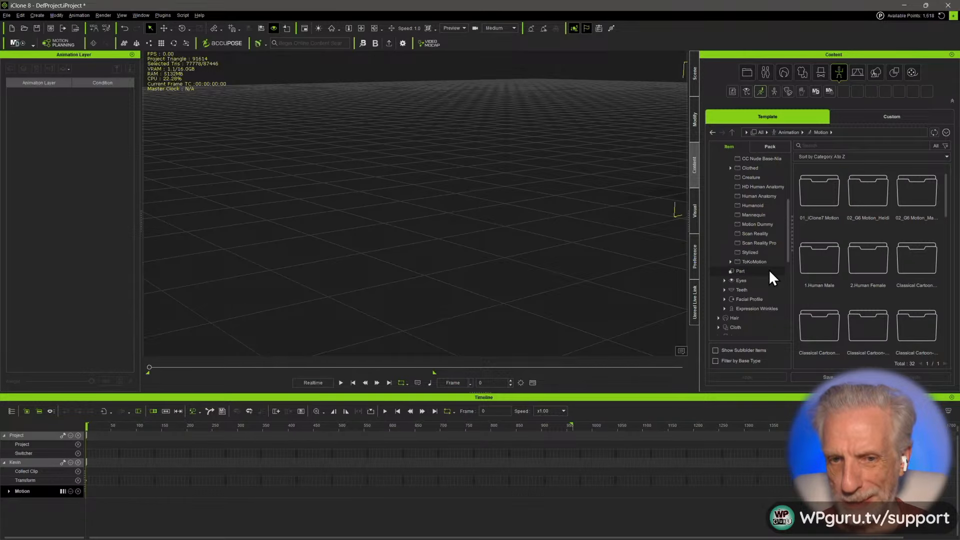
pyautogui.click(761, 92)
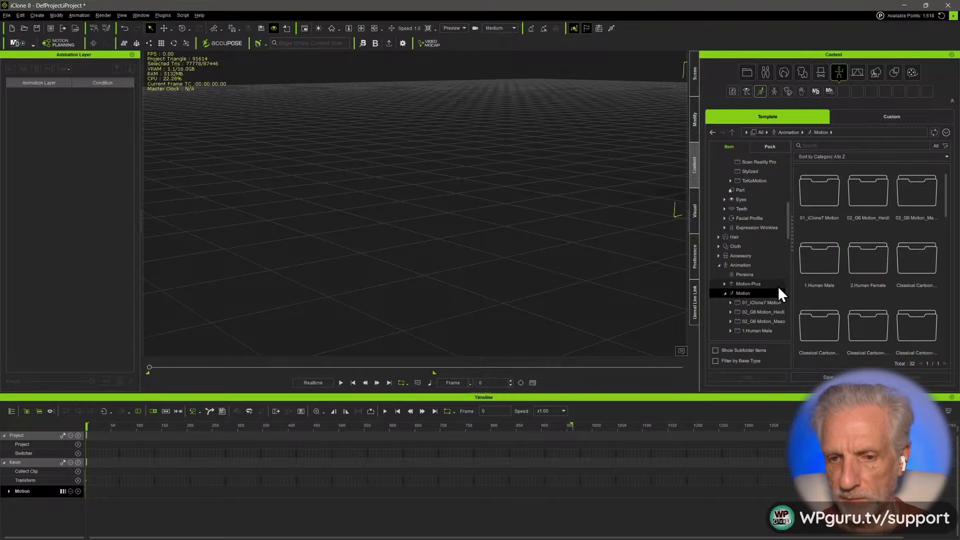
# - Browse the Perform motions inside the 1.Human Male template folder
pyautogui.doubleClick(803, 280)
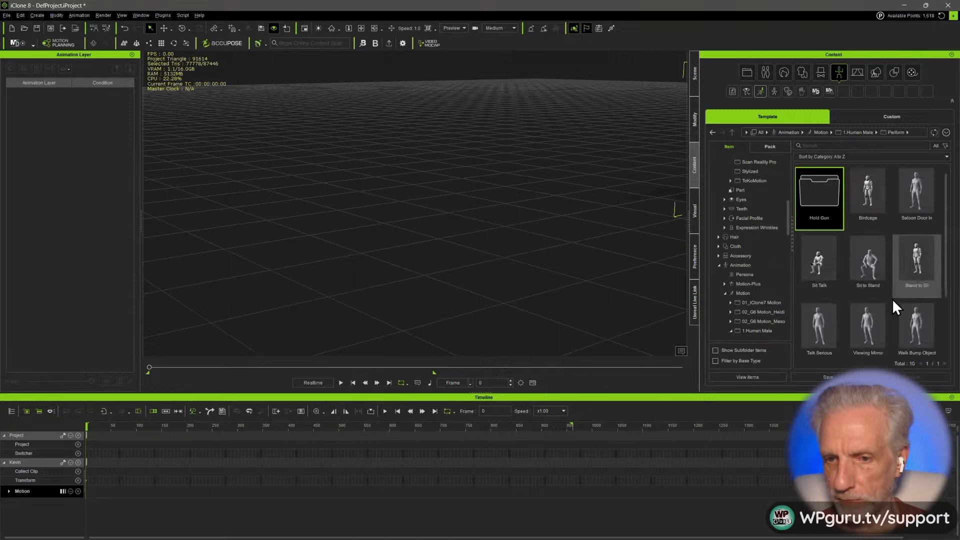
pyautogui.scroll(-1, 915, 303)
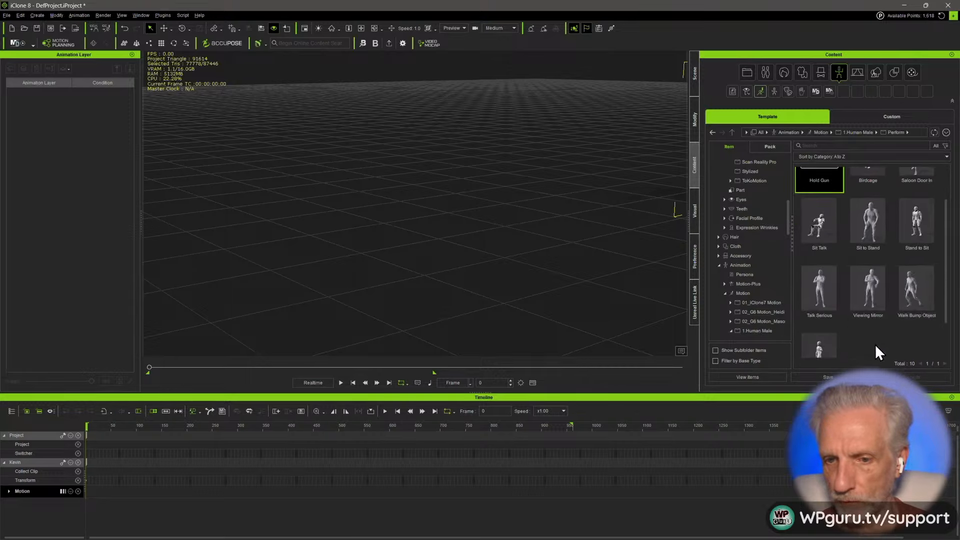
pyautogui.scroll(-1, 875, 344)
pyautogui.scroll(2, 874, 343)
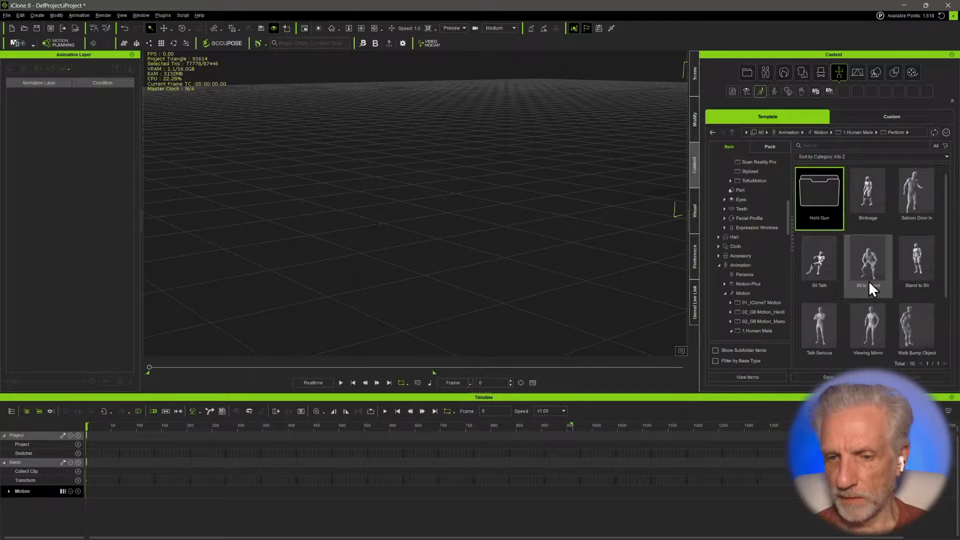
pyautogui.scroll(-1, 870, 285)
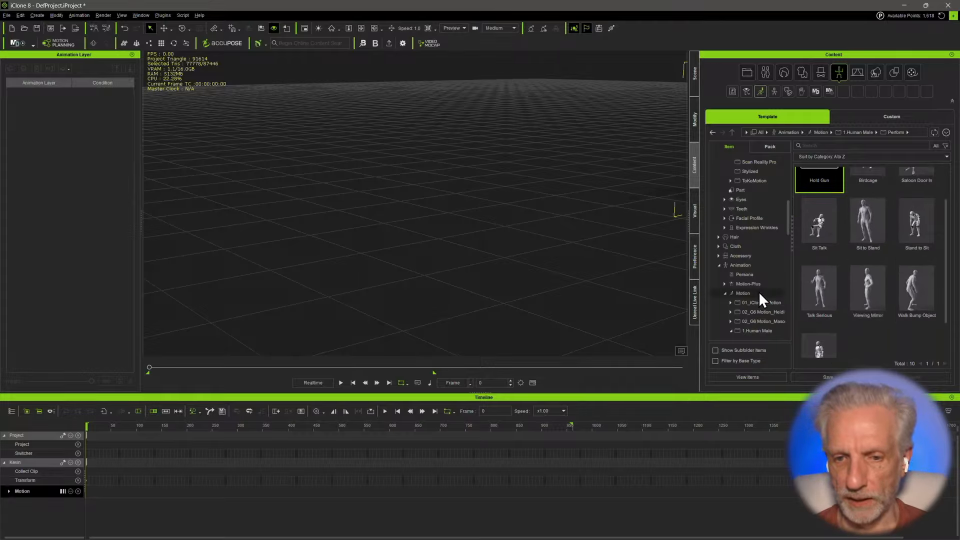
pyautogui.scroll(1, 806, 272)
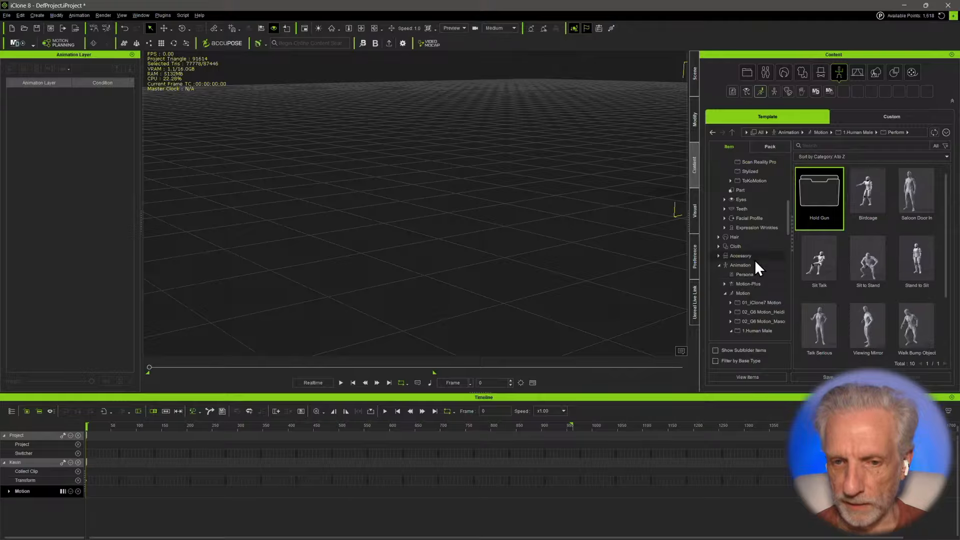
# - Search the template motions for "dance" and apply the Shuffle_DanceHall_M motion to Kevin
pyautogui.click(758, 292)
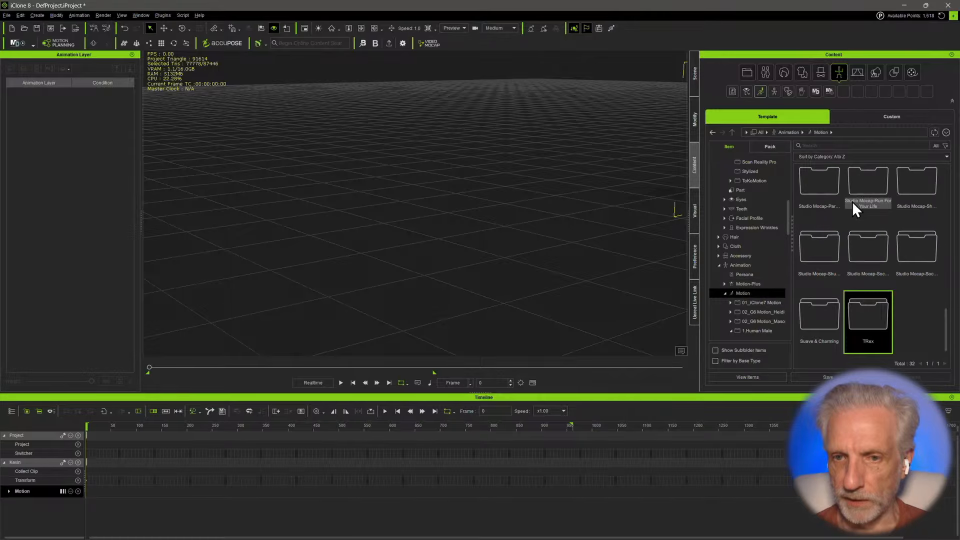
pyautogui.click(849, 144)
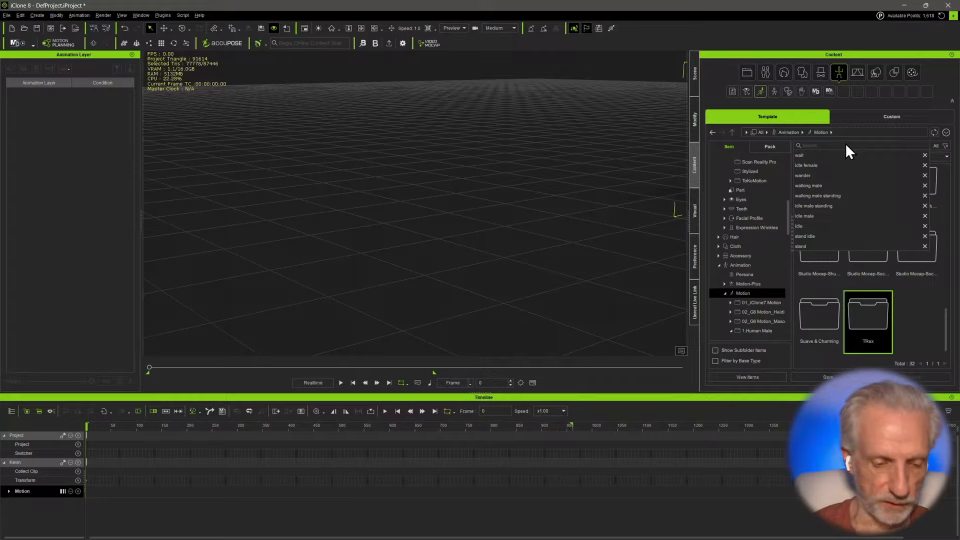
pyautogui.write('dance')
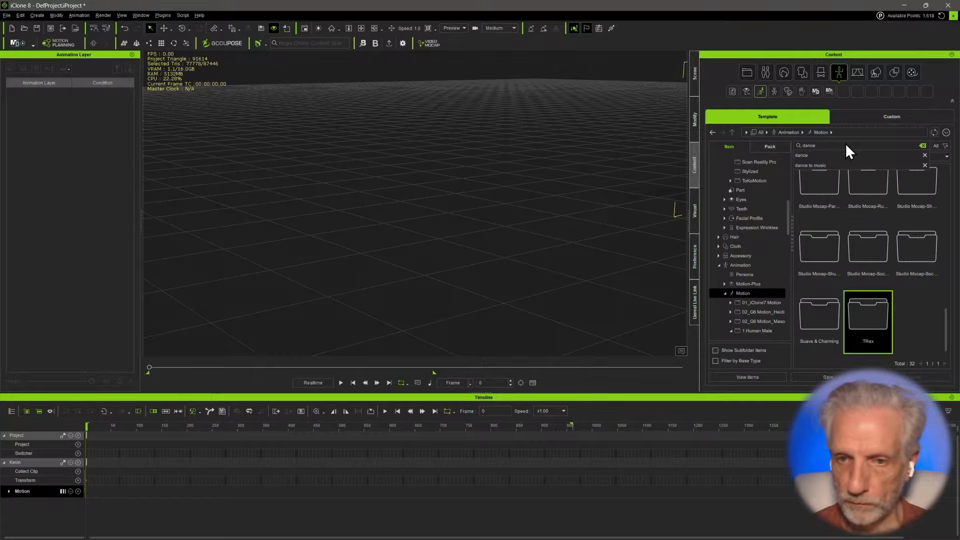
pyautogui.press('Return')
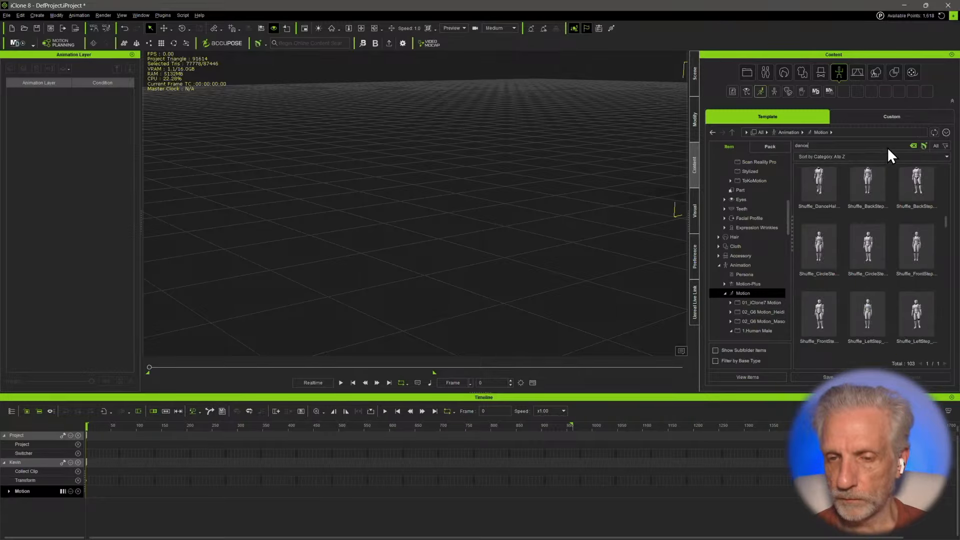
pyautogui.scroll(2, 865, 258)
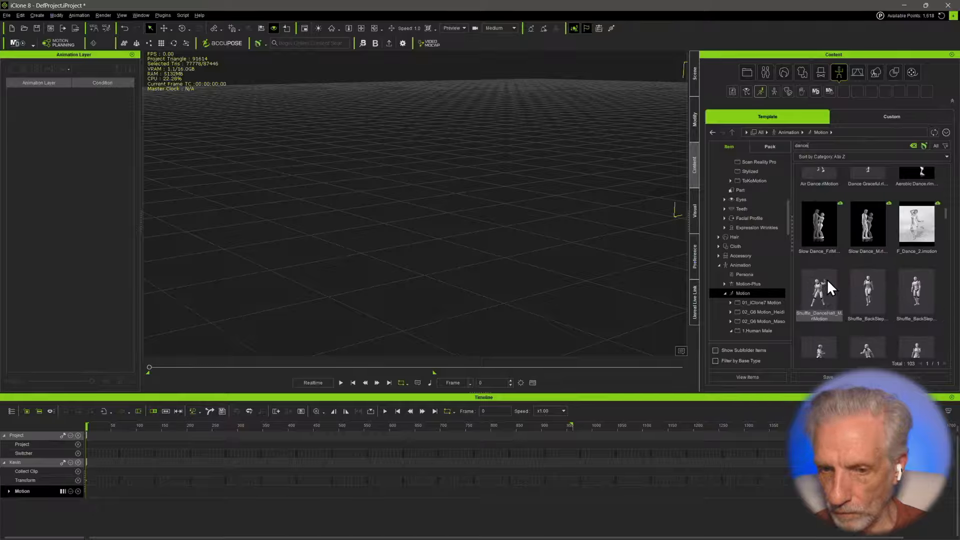
pyautogui.scroll(-1, 827, 279)
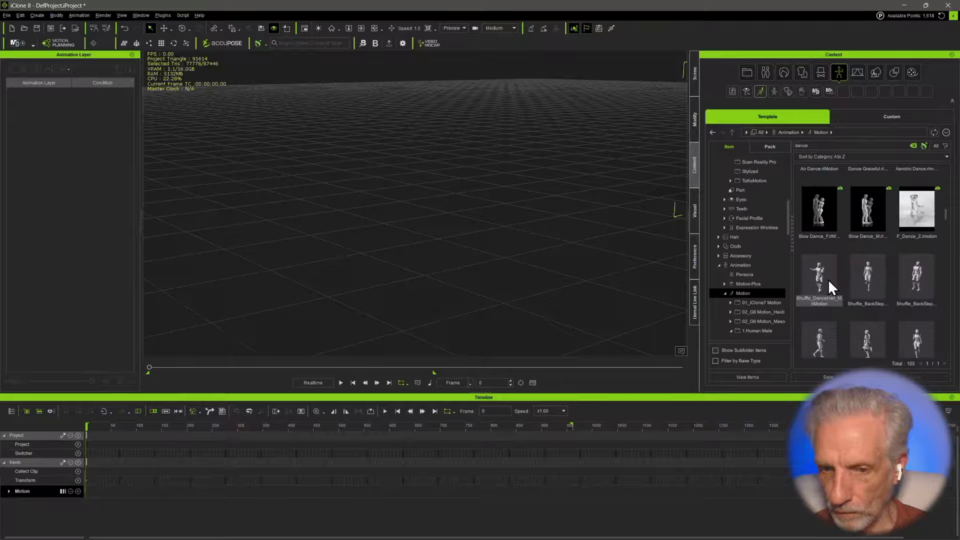
pyautogui.click(817, 239)
pyautogui.doubleClick(817, 238)
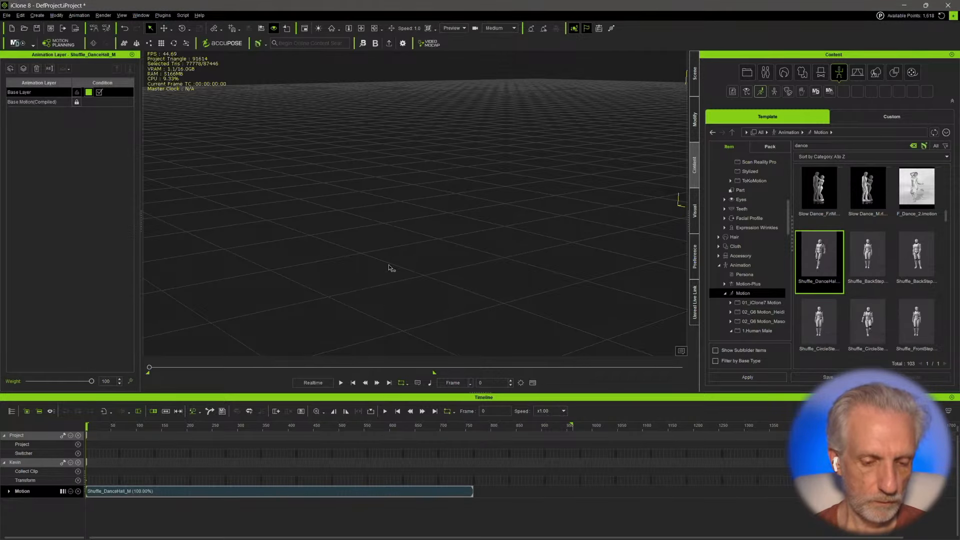
# - Play back Kevin's dance motion and view it from the side
pyautogui.press('space')
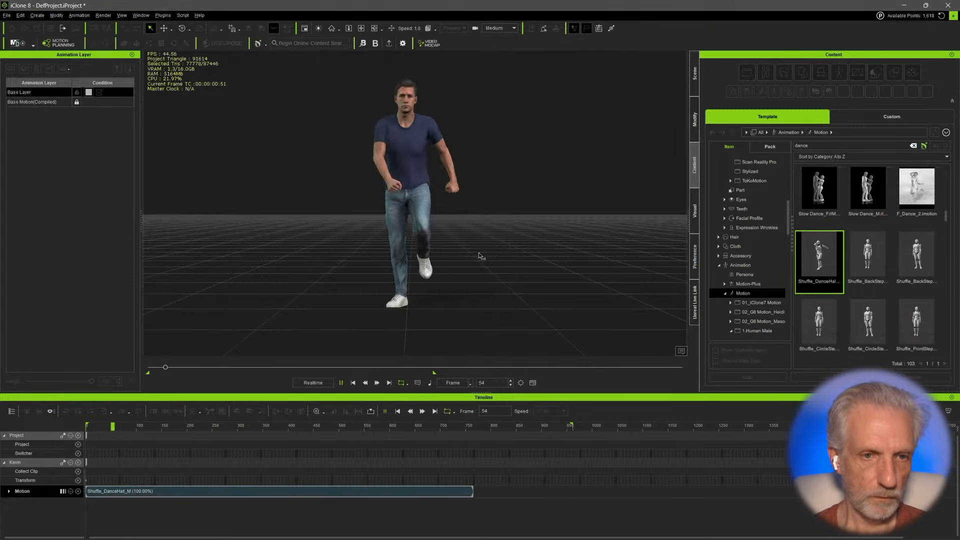
pyautogui.moveTo(450, 260); pyautogui.dragTo(347, 259, button='right')
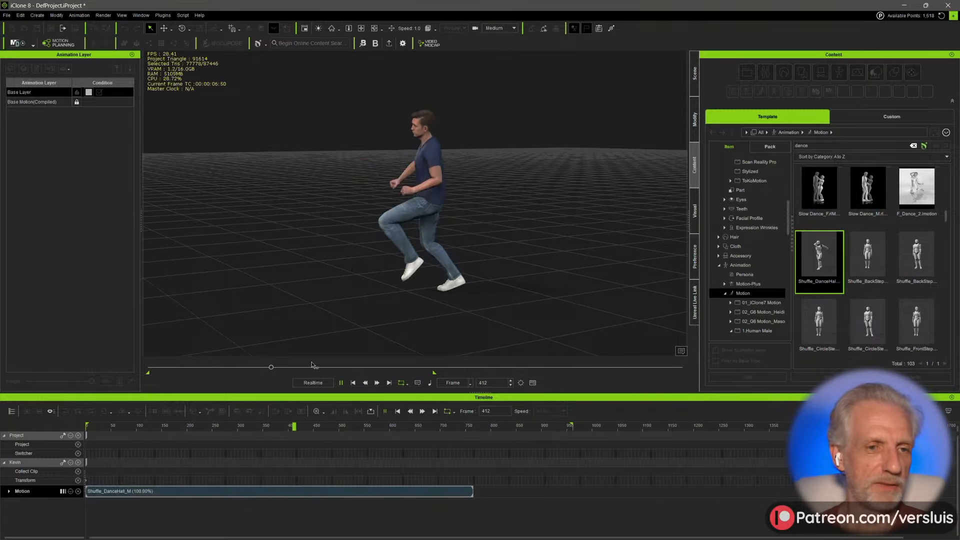
pyautogui.press('space')
# - Split the Shuffle_DanceHall_M clip at frame 219 on Kevin's motion track
pyautogui.moveTo(77, 427); pyautogui.dragTo(197, 420)
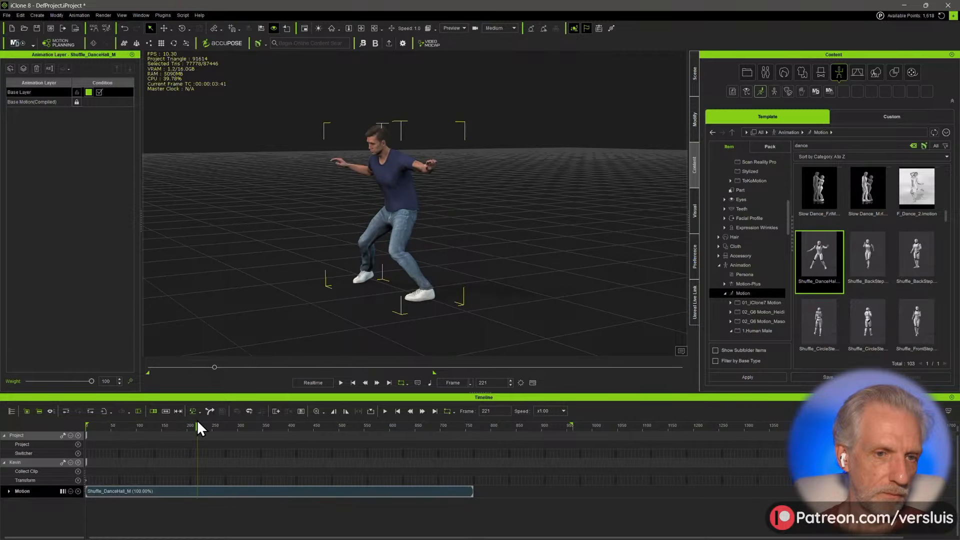
pyautogui.click(225, 493)
pyautogui.hotkey('ctrl', 'b')
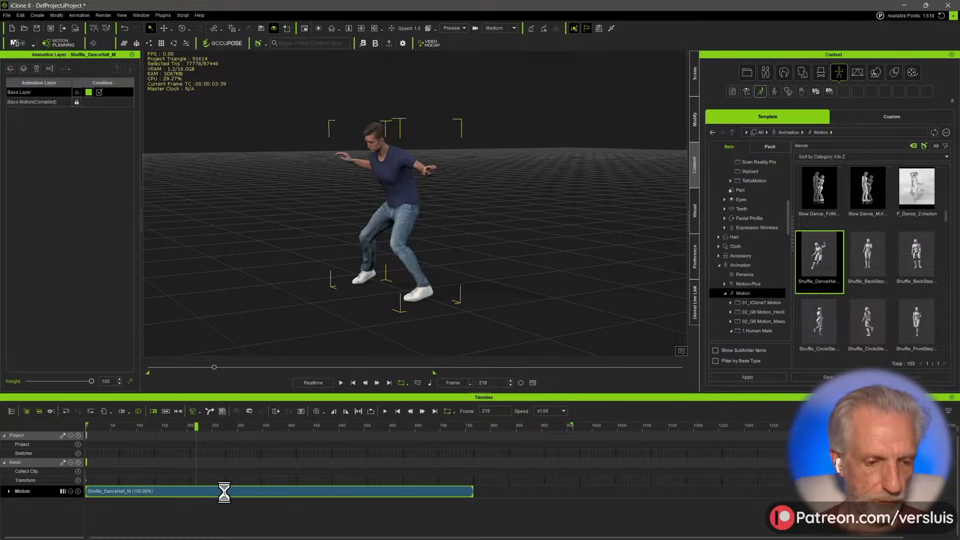
# - Delete the part of the Shuffle_DanceHall_M clip after frame 219 from Kevin's motion track
pyautogui.click(265, 483)
pyautogui.click(275, 491)
pyautogui.press('Delete')
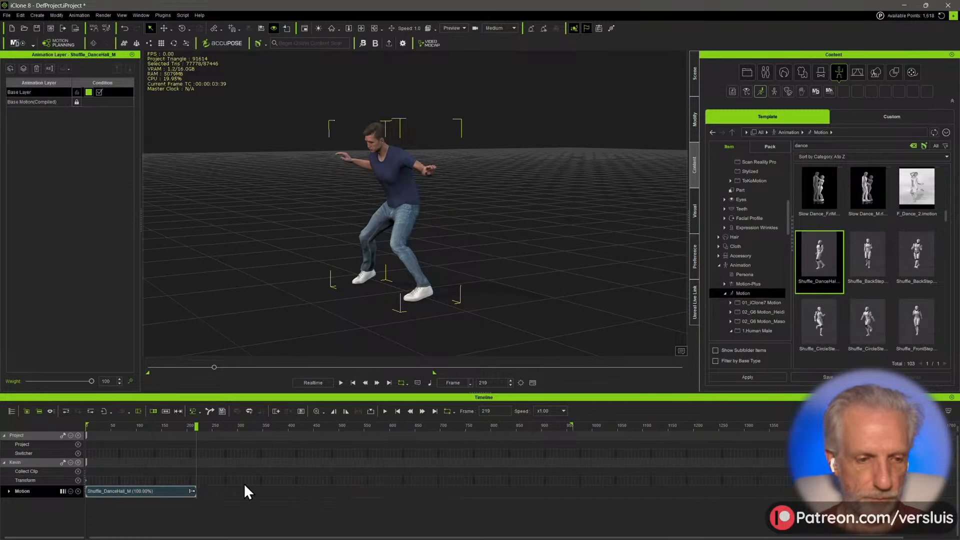
pyautogui.click(166, 491)
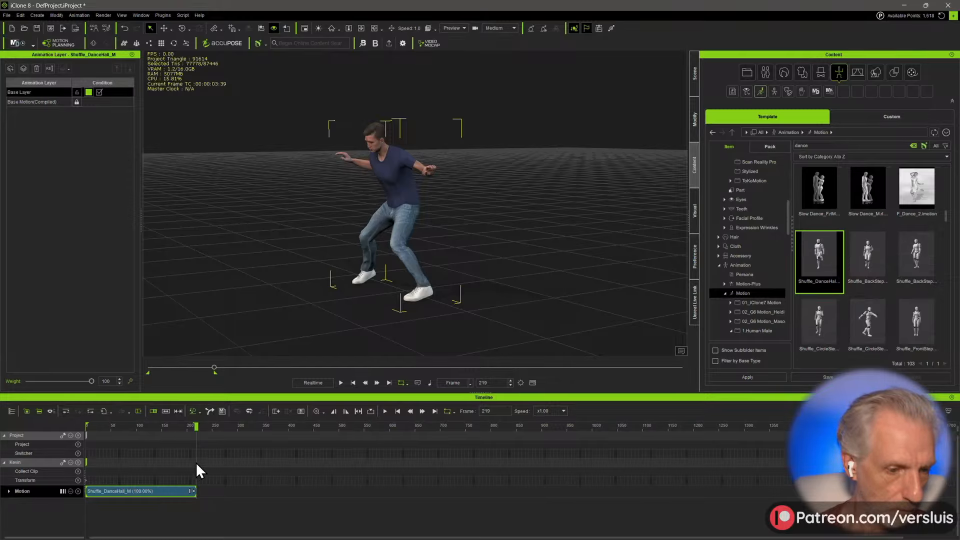
# - Export Kevin with the trimmed dance motion as an FBX file named "K Dance" in the Kevin folder
pyautogui.click(68, 463)
pyautogui.click(152, 471)
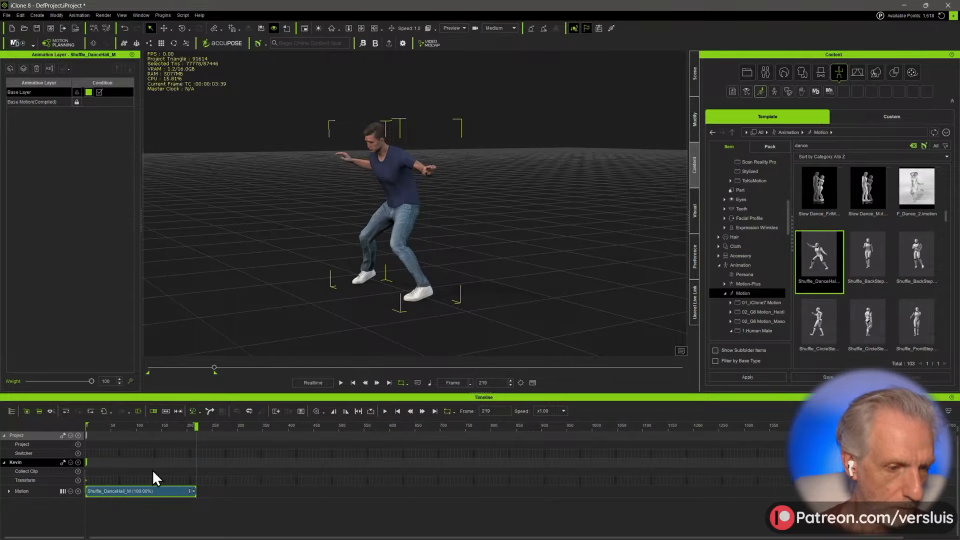
pyautogui.click(6, 15)
pyautogui.moveTo(73, 91)
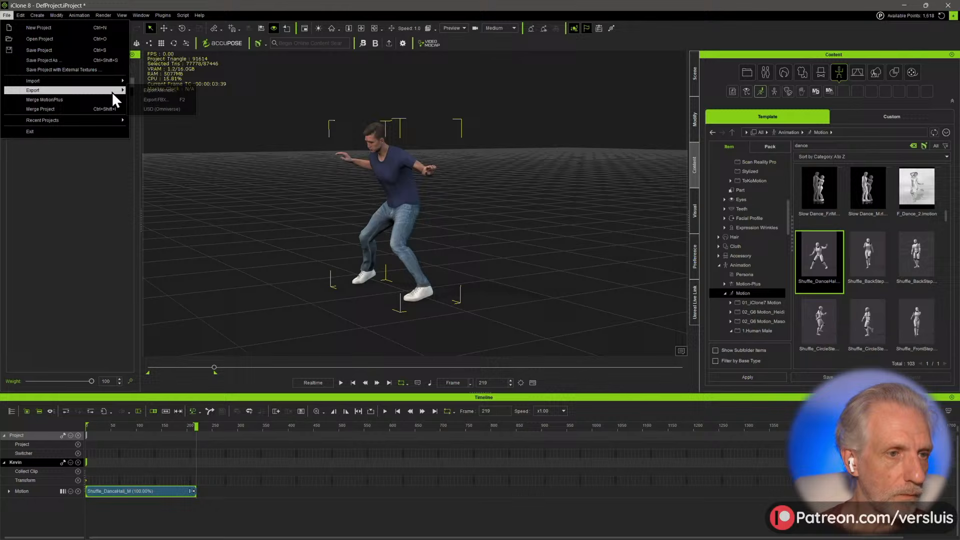
pyautogui.click(173, 99)
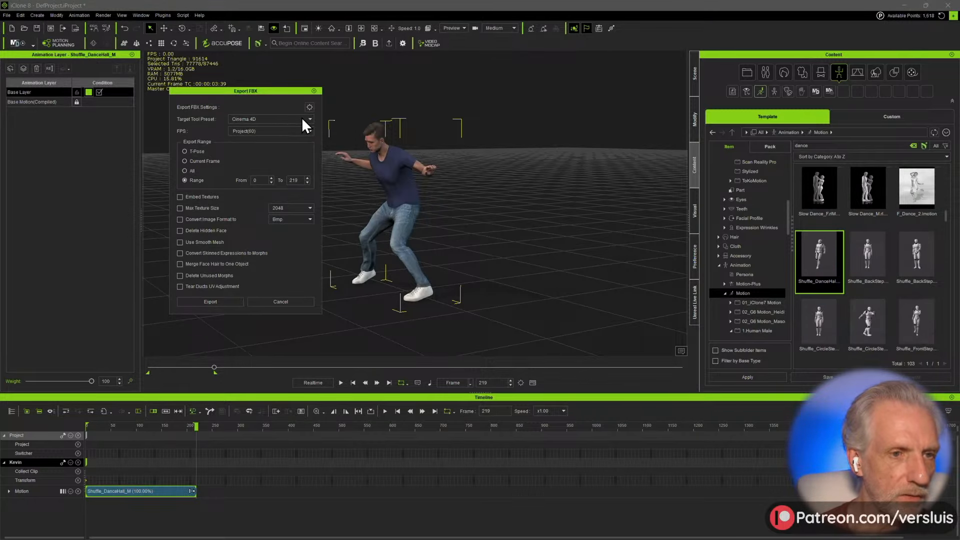
pyautogui.click(233, 302)
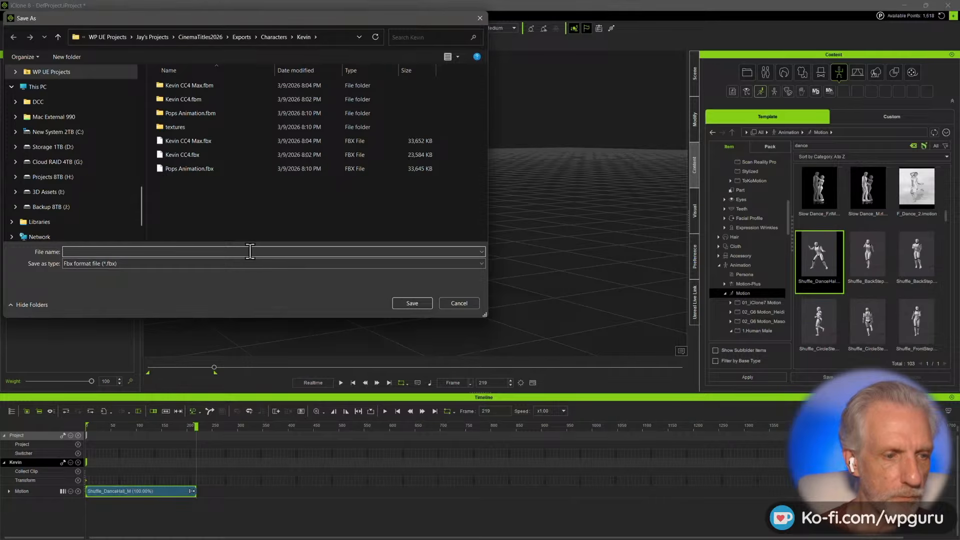
pyautogui.write('K Dance')
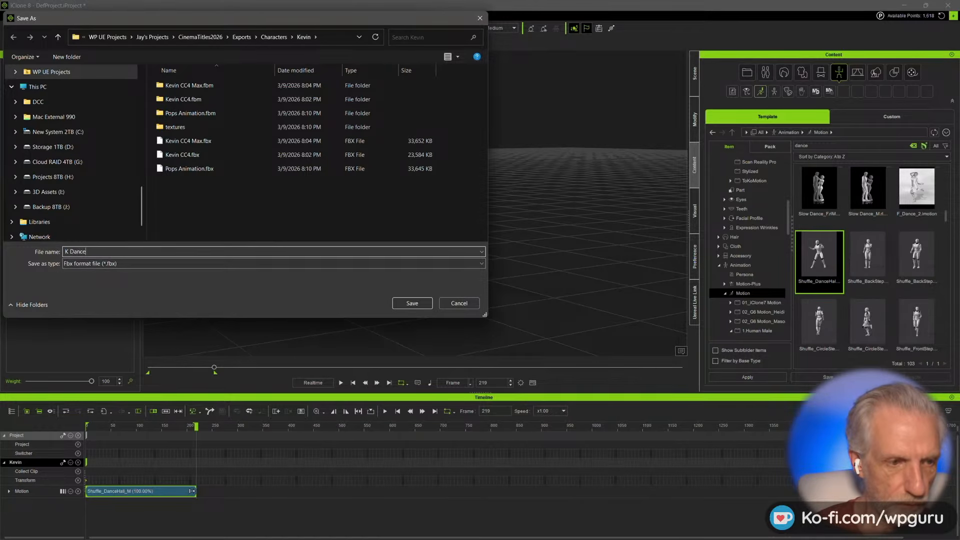
pyautogui.press('Return')
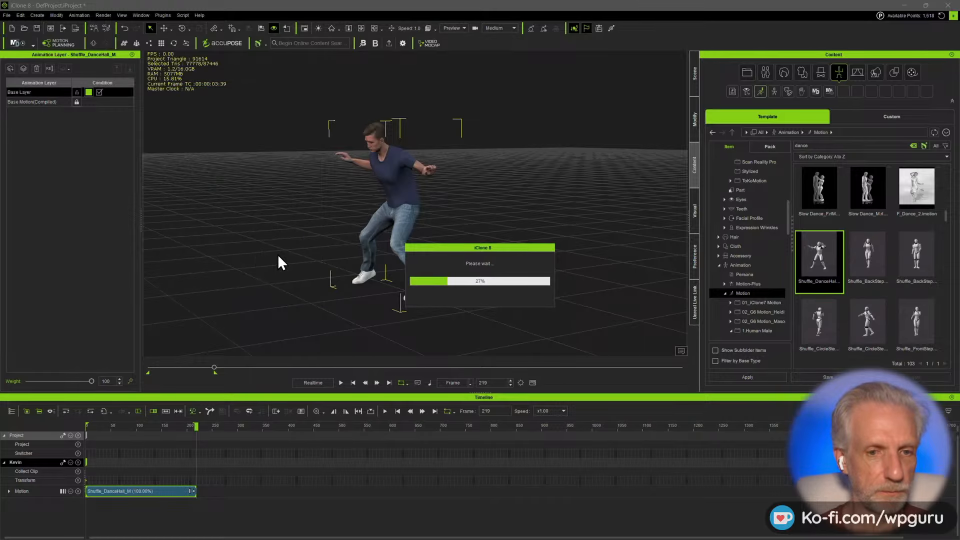
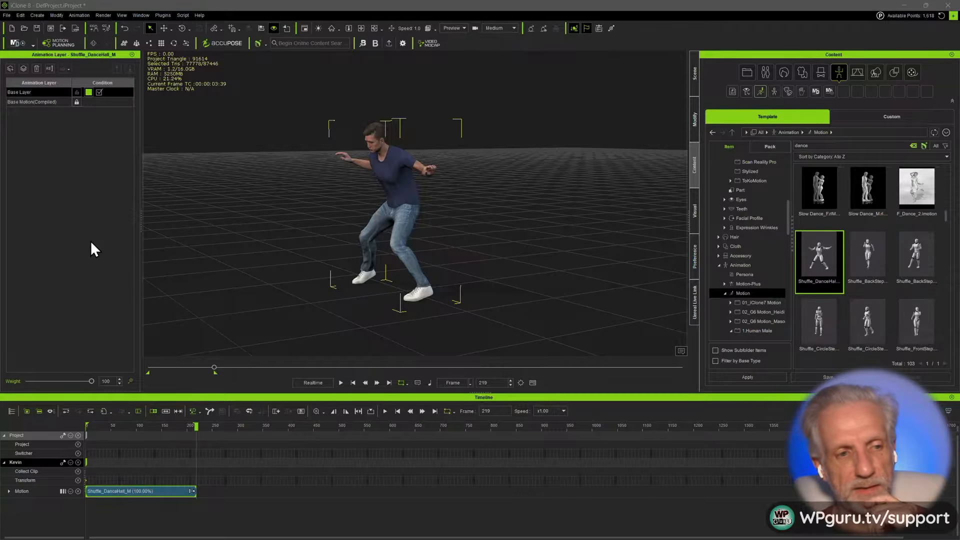
# - Switch to Cascadeur and set up an FBX/DAE import with the Animation preset for the rigged Kevin scene
pyautogui.hotkey('alt', 'Tab')
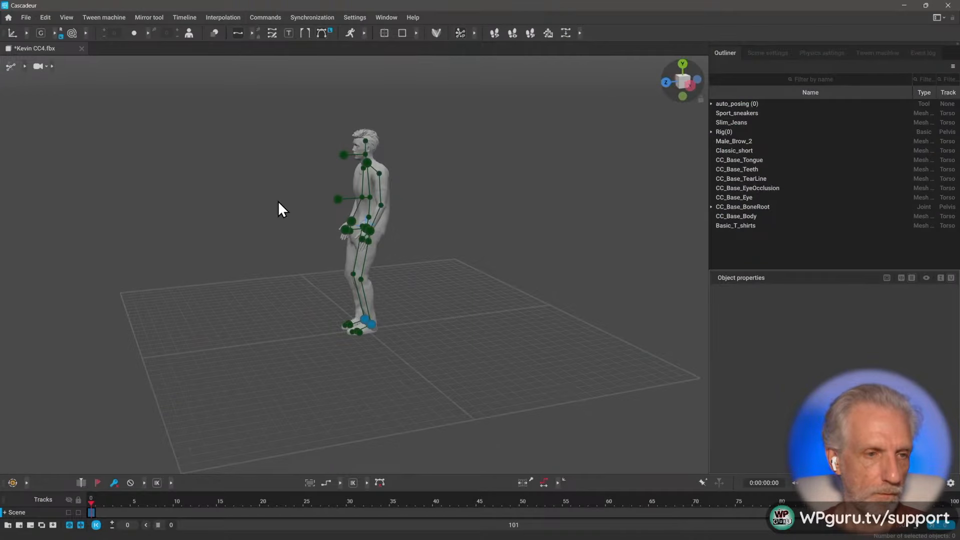
pyautogui.keyDown('alt'); pyautogui.moveTo(278, 201); pyautogui.dragTo(232, 146); pyautogui.keyUp('alt')
pyautogui.click(32, 19)
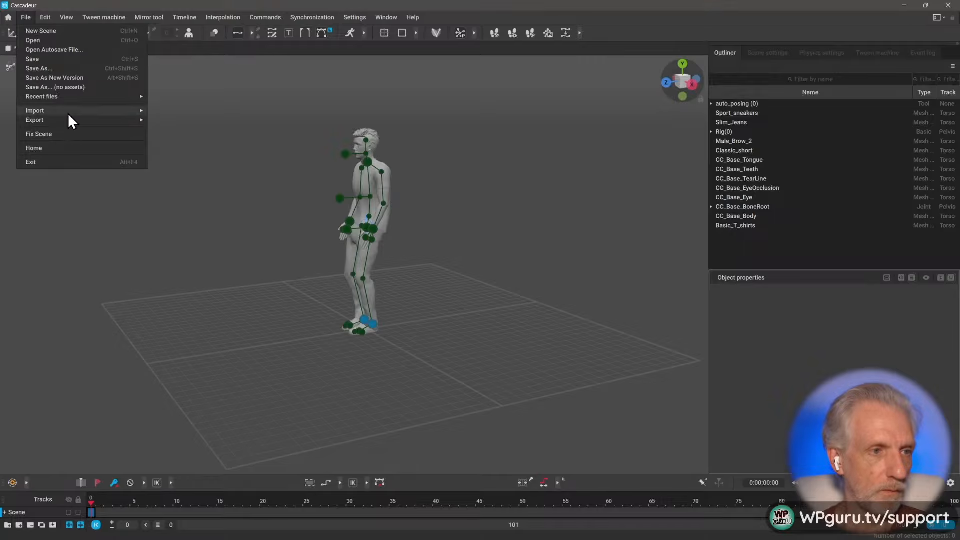
pyautogui.moveTo(68, 111)
pyautogui.click(218, 112)
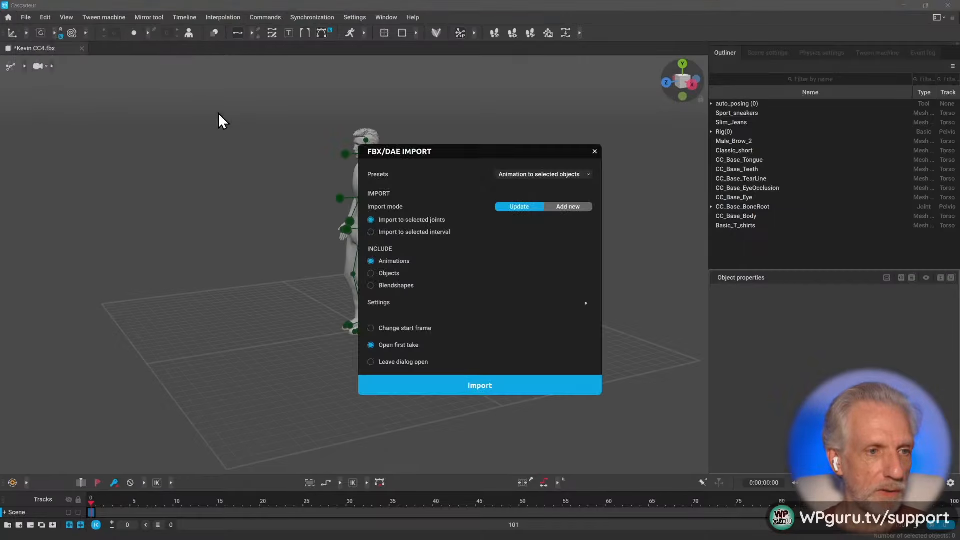
pyautogui.click(580, 175)
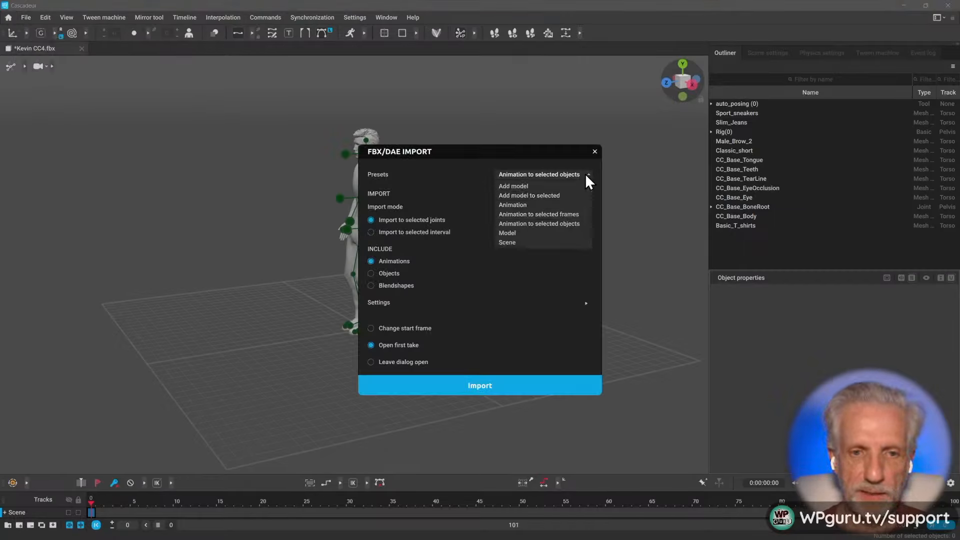
pyautogui.click(569, 205)
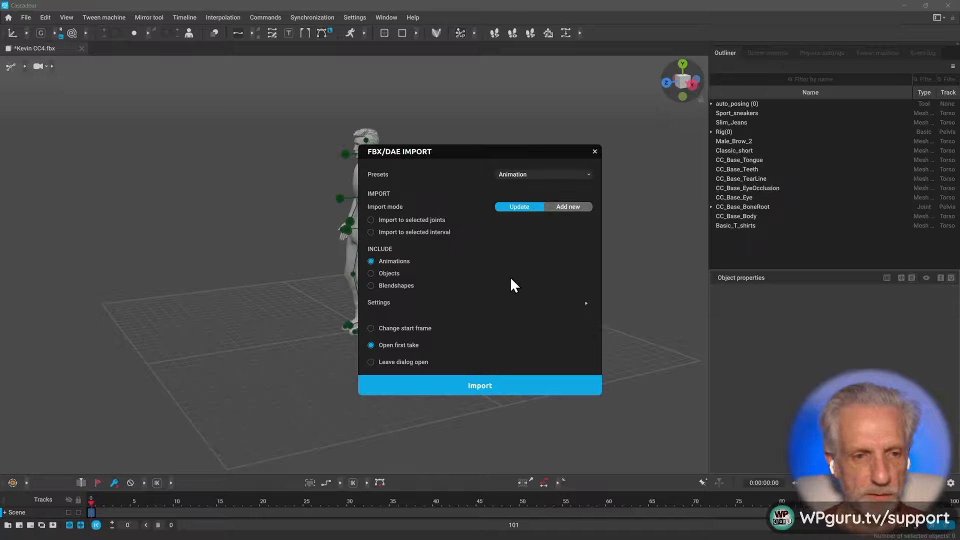
# - Import the animation from K Dance.fbx in the Exports\Characters\Kevin folder of the CinemaTitles2026 project
pyautogui.click(479, 387)
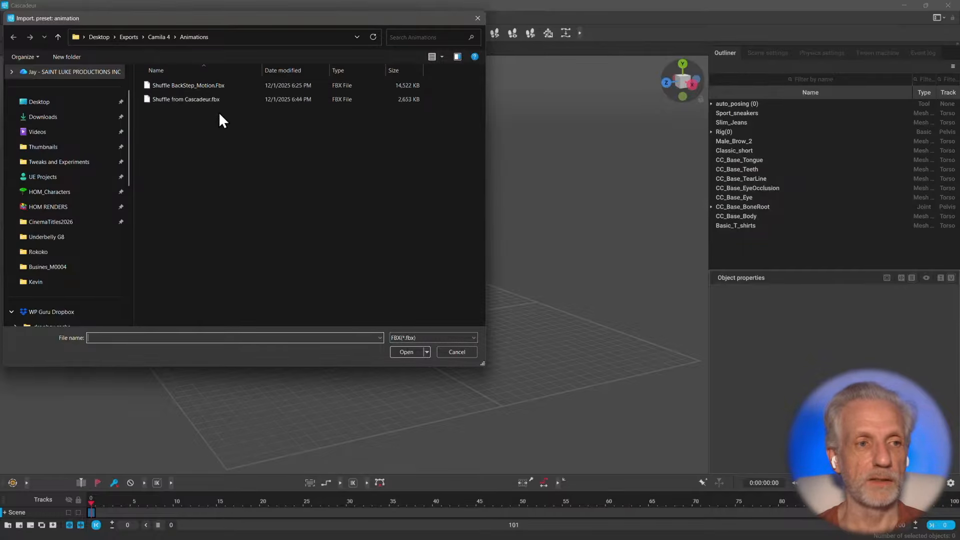
pyautogui.click(235, 38)
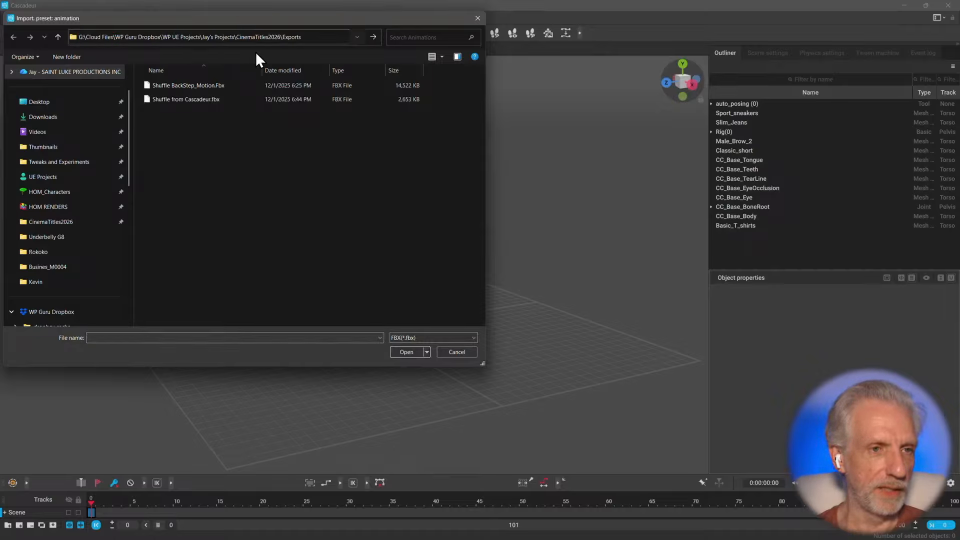
pyautogui.press('Return')
pyautogui.click(191, 99)
pyautogui.doubleClick(191, 99)
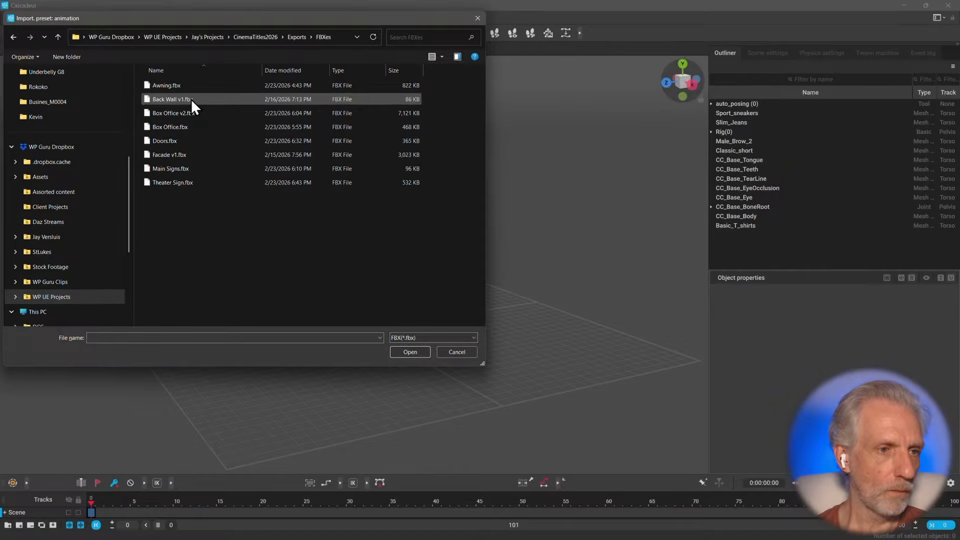
pyautogui.click(58, 37)
pyautogui.click(185, 85)
pyautogui.doubleClick(185, 85)
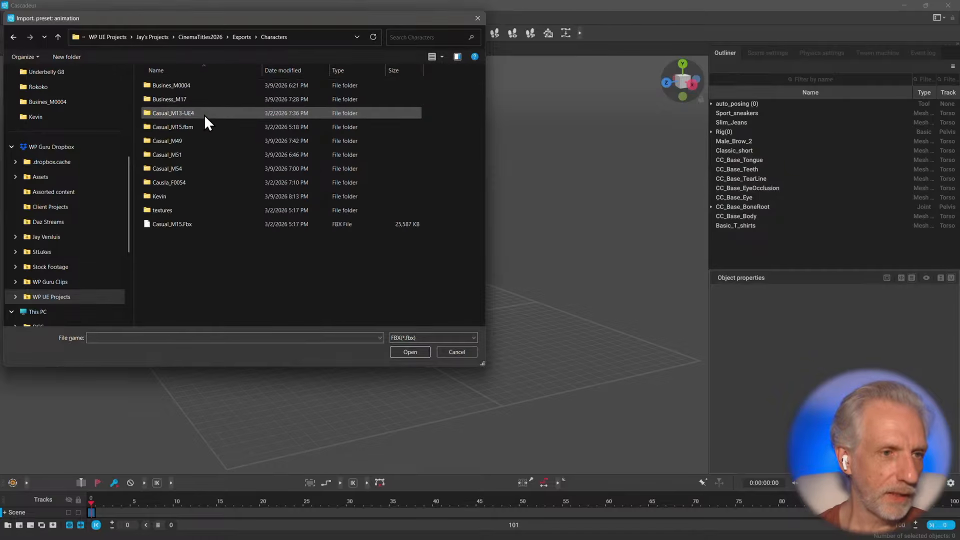
pyautogui.doubleClick(185, 197)
pyautogui.click(203, 155)
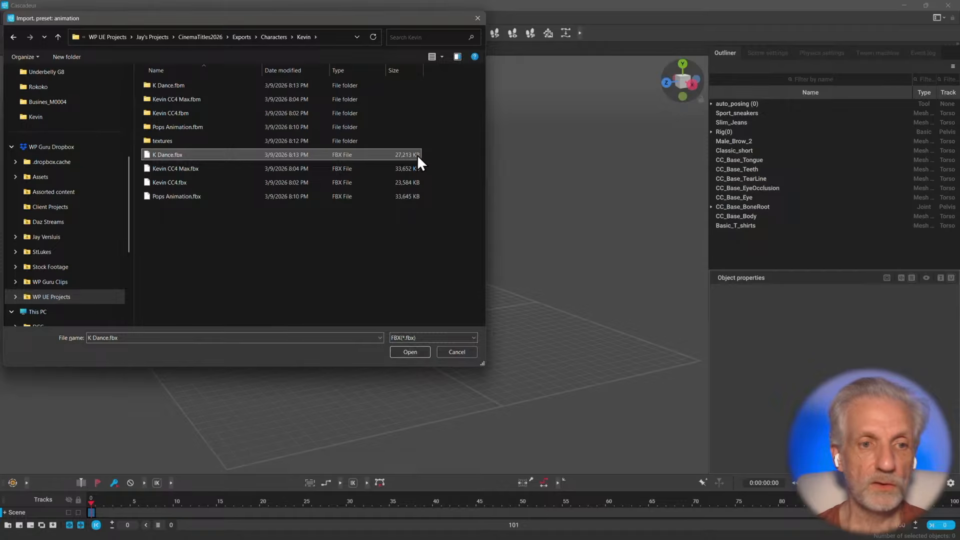
pyautogui.click(419, 351)
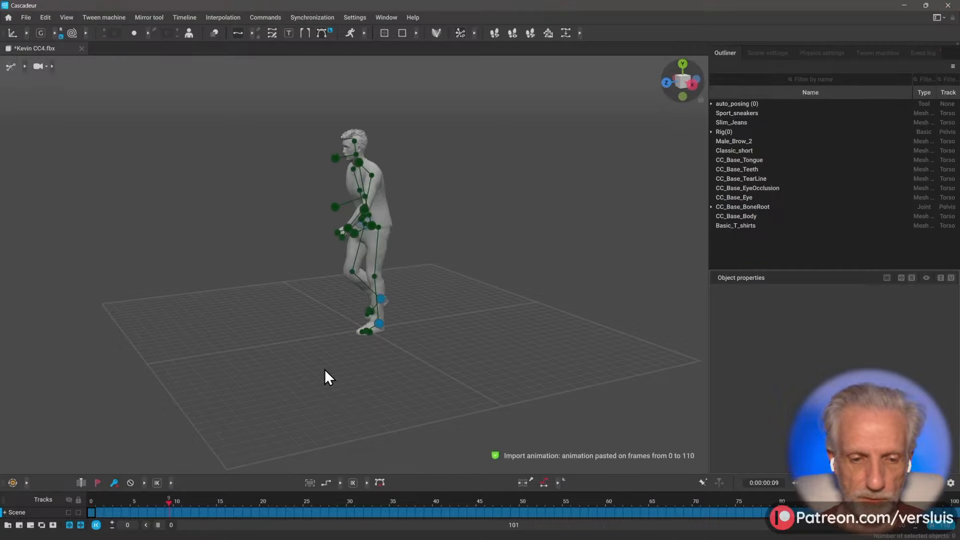
# - Extend the timeline range to cover the whole imported animation and review Kevin's dance from the front and side
pyautogui.click(946, 533)
pyautogui.moveTo(193, 503); pyautogui.dragTo(256, 481)
pyautogui.keyDown('alt'); pyautogui.moveTo(295, 361); pyautogui.dragTo(420, 355); pyautogui.keyUp('alt')
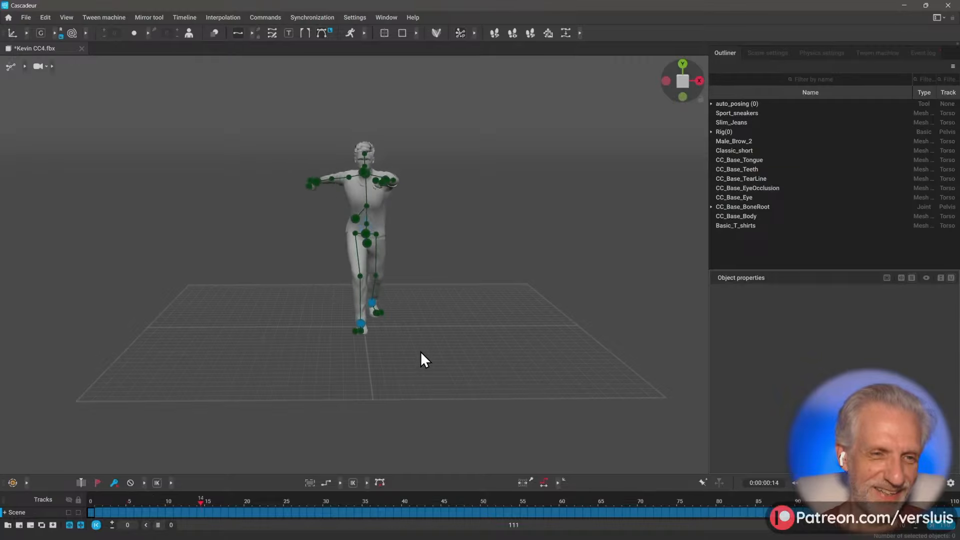
pyautogui.keyDown('alt'); pyautogui.moveTo(431, 335); pyautogui.dragTo(308, 337); pyautogui.keyUp('alt')
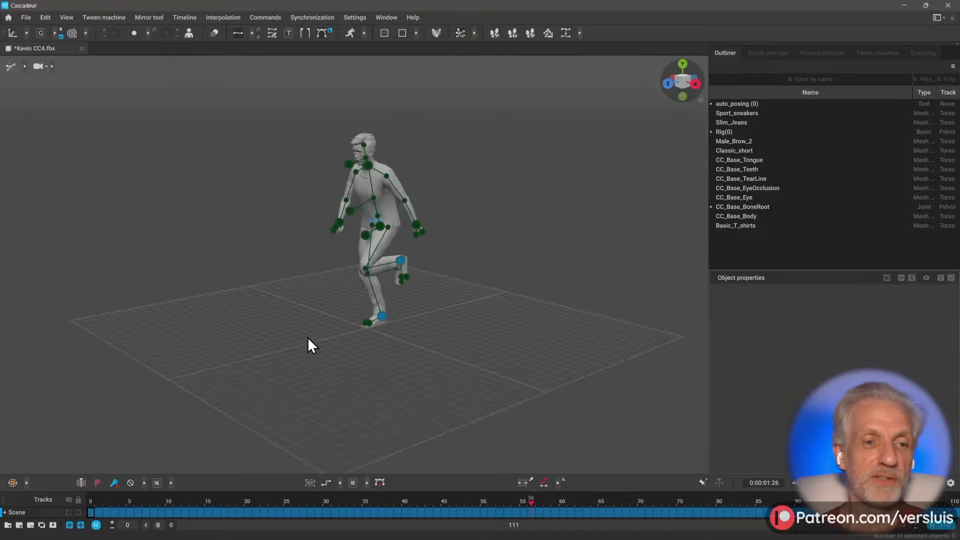
pyautogui.scroll(3, 299, 325)
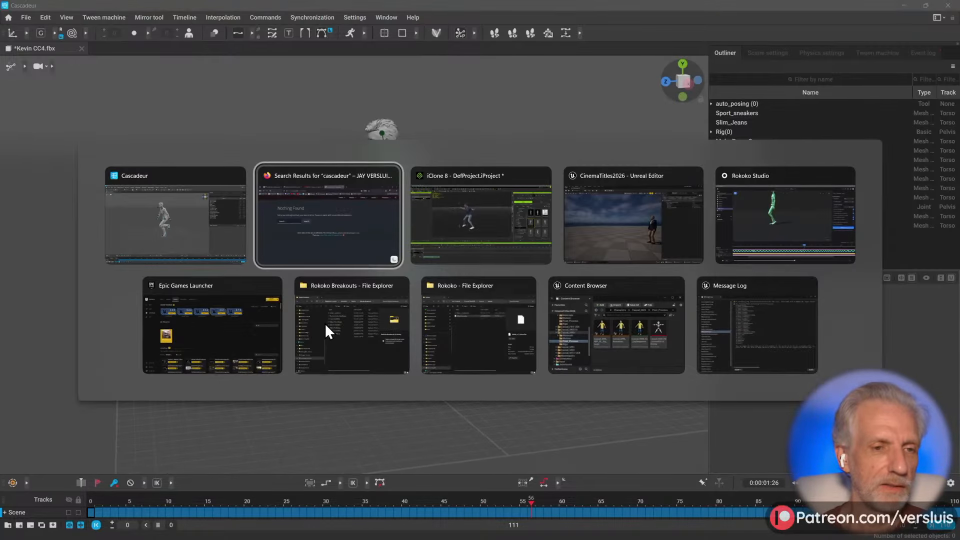
# - Switch to iClone and check Kevin's FBX export settings, including frame rate and range, without exporting
pyautogui.hotkey('alt', 'Tab')
pyautogui.hotkey('alt', 'Tab')
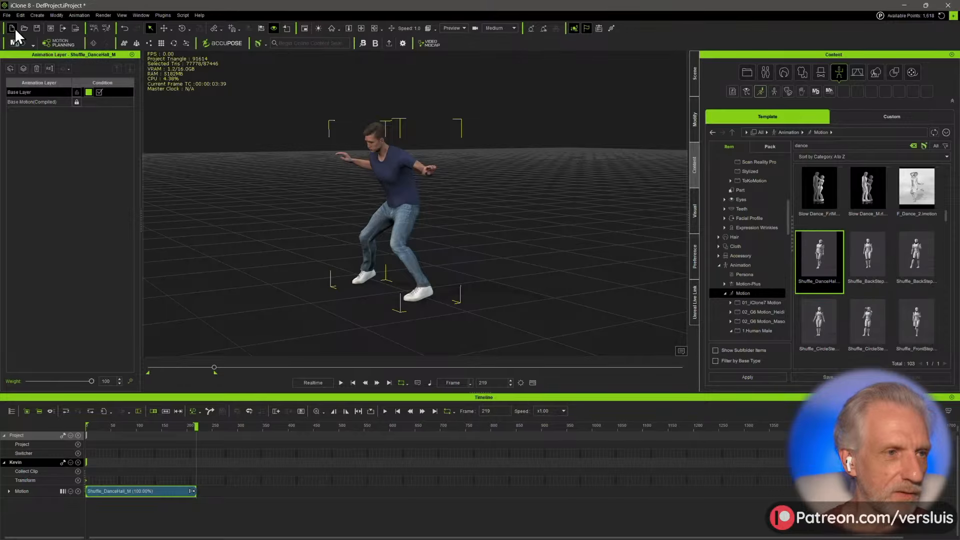
pyautogui.click(7, 15)
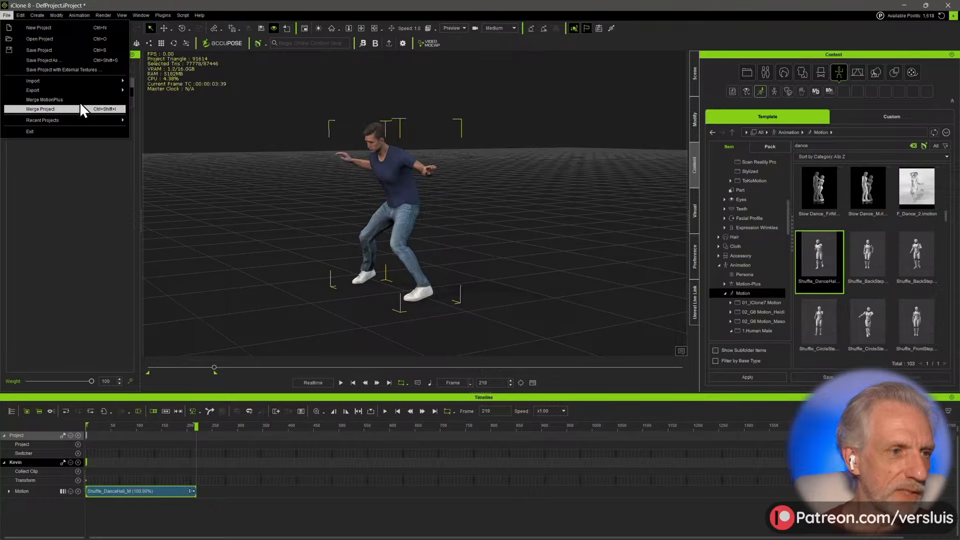
pyautogui.moveTo(115, 91)
pyautogui.click(154, 96)
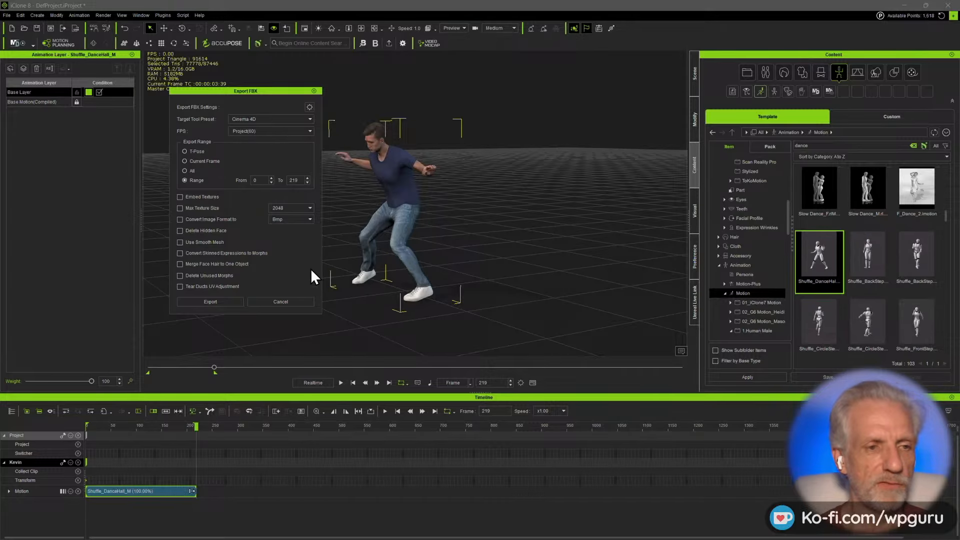
pyautogui.click(298, 300)
# - Switch to Cascadeur and scrub Kevin's imported dance back towards the start
pyautogui.hotkey('alt', 'Tab')
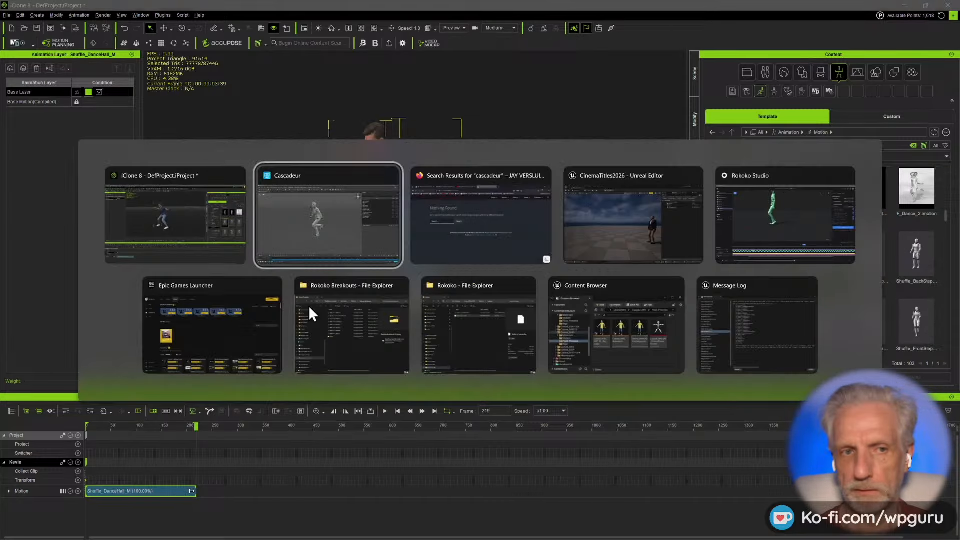
pyautogui.moveTo(295, 299); pyautogui.dragTo(359, 290, button='middle')
pyautogui.moveTo(478, 495); pyautogui.dragTo(105, 498)
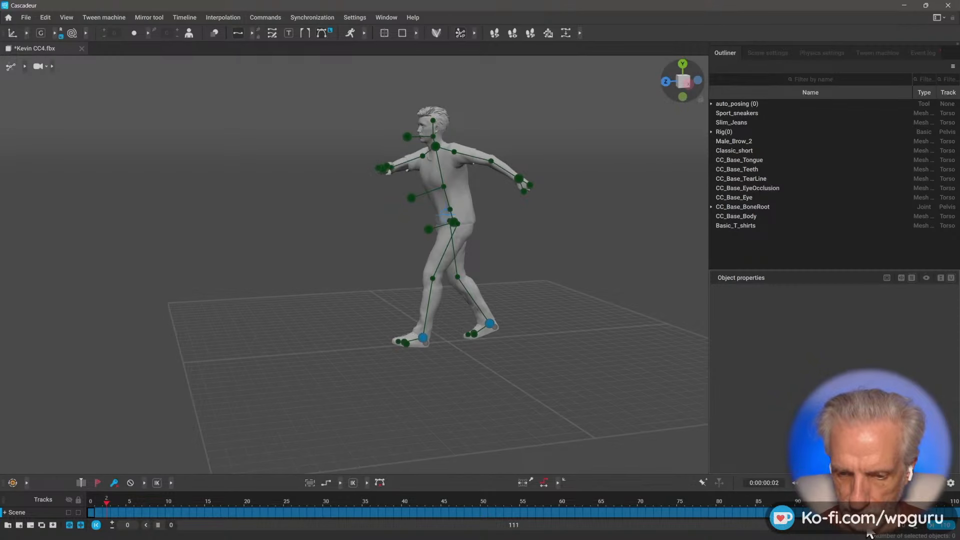
# - Select the whole dance interval from the last frame to frame 0 and turn on AutoPhysics for Kevin
pyautogui.click(952, 512)
pyautogui.moveTo(850, 500); pyautogui.dragTo(79, 515)
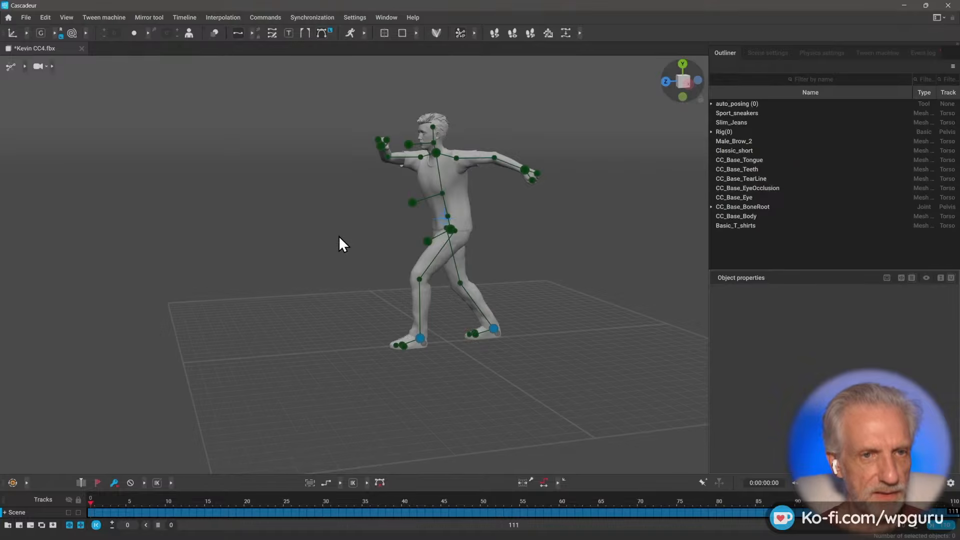
pyautogui.moveTo(338, 236); pyautogui.dragTo(337, 202, button='right')
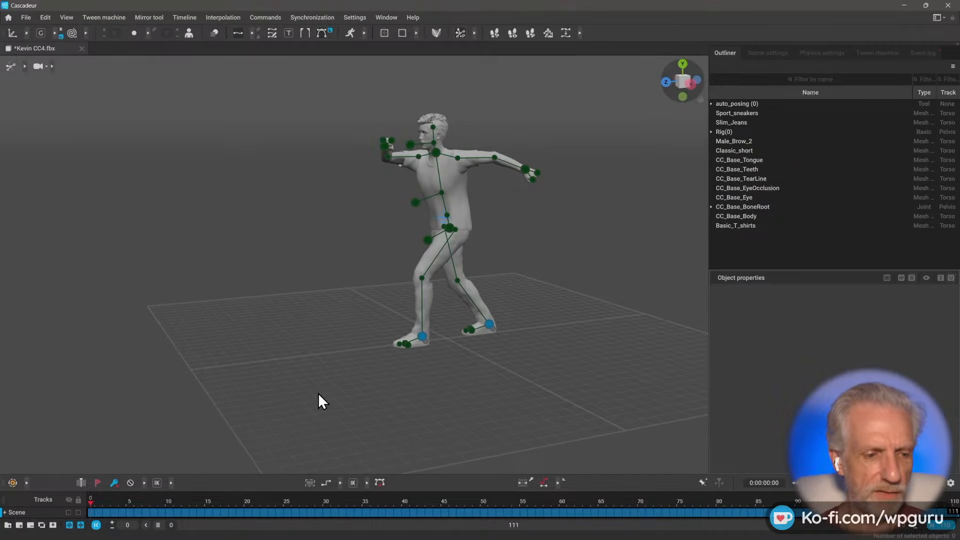
pyautogui.click(350, 33)
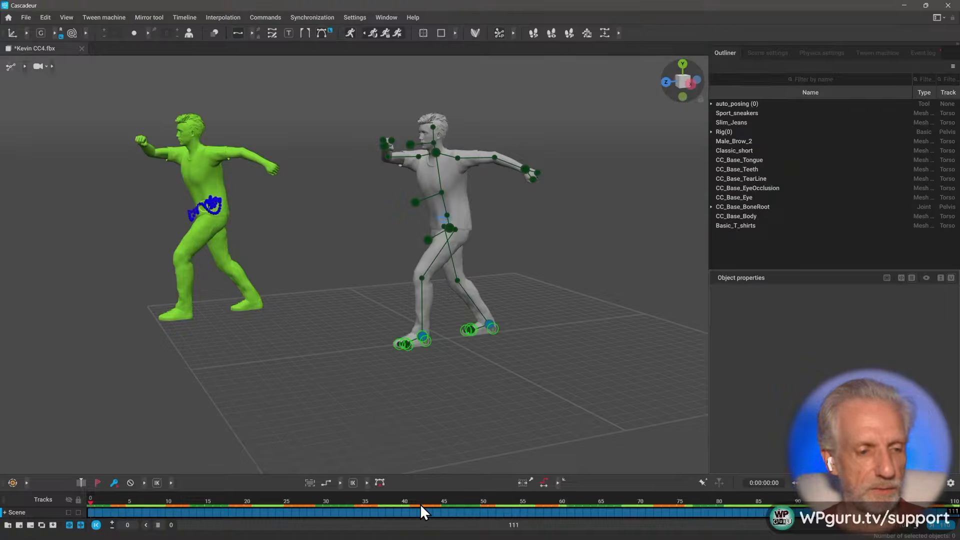
# - Play the dance and compare the green AutoPhysics figure with the rigged Kevin from the side and front
pyautogui.press('space')
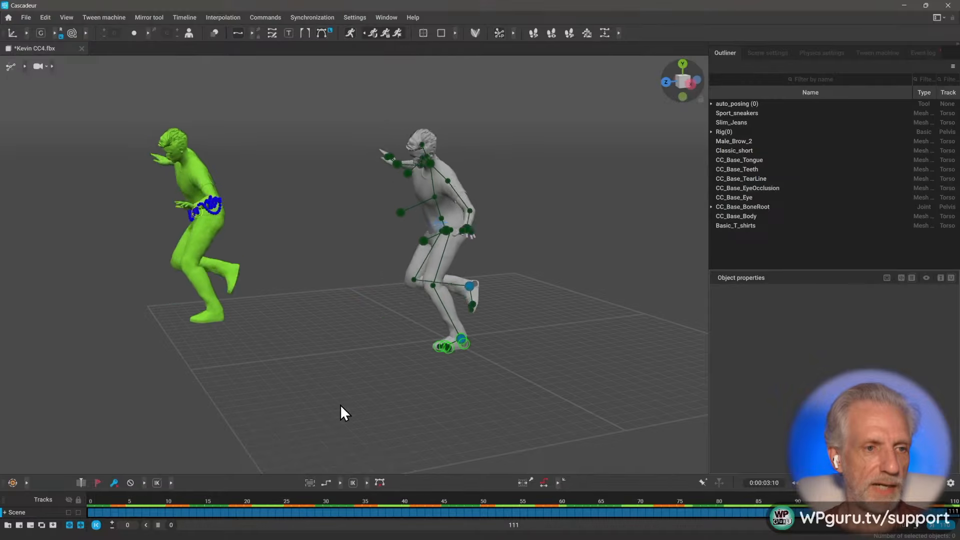
pyautogui.keyDown('alt'); pyautogui.moveTo(330, 368); pyautogui.dragTo(451, 358); pyautogui.keyUp('alt')
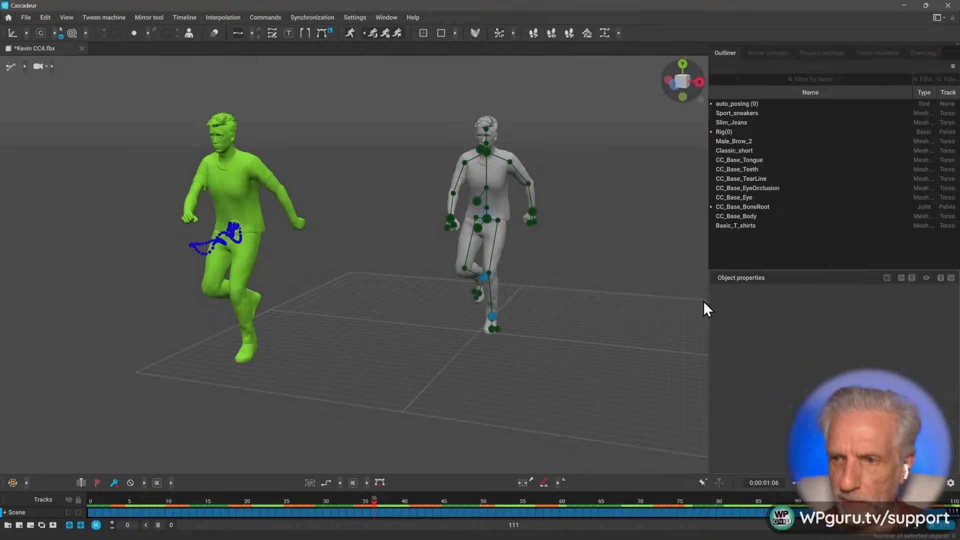
pyautogui.scroll(1, 541, 266)
pyautogui.scroll(-1, 541, 266)
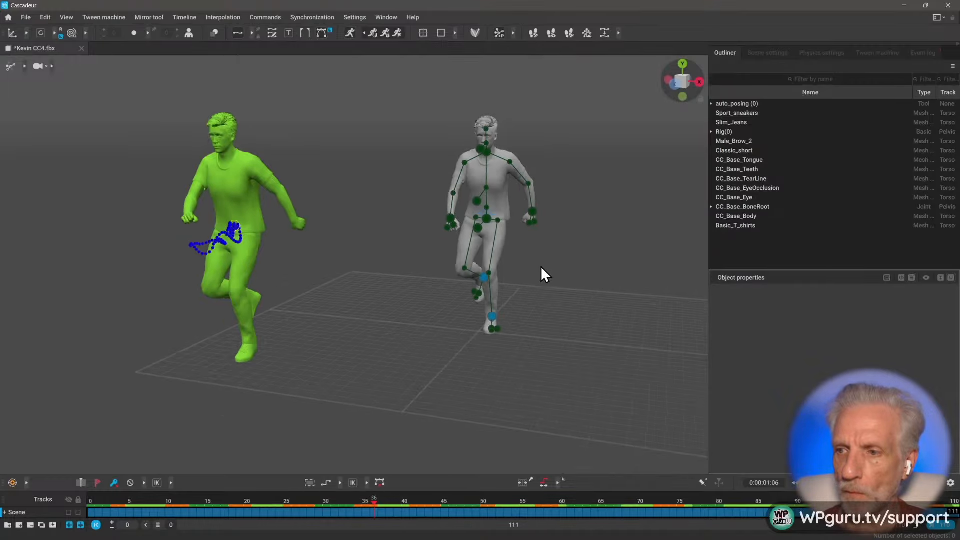
pyautogui.keyDown('alt'); pyautogui.moveTo(518, 256); pyautogui.dragTo(510, 257); pyautogui.keyUp('alt')
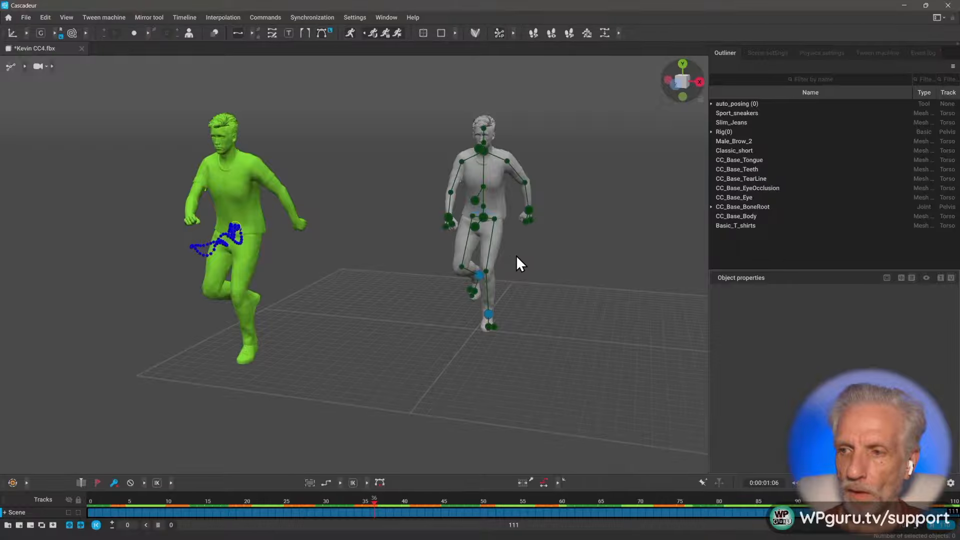
pyautogui.moveTo(517, 256); pyautogui.dragTo(518, 259, button='middle')
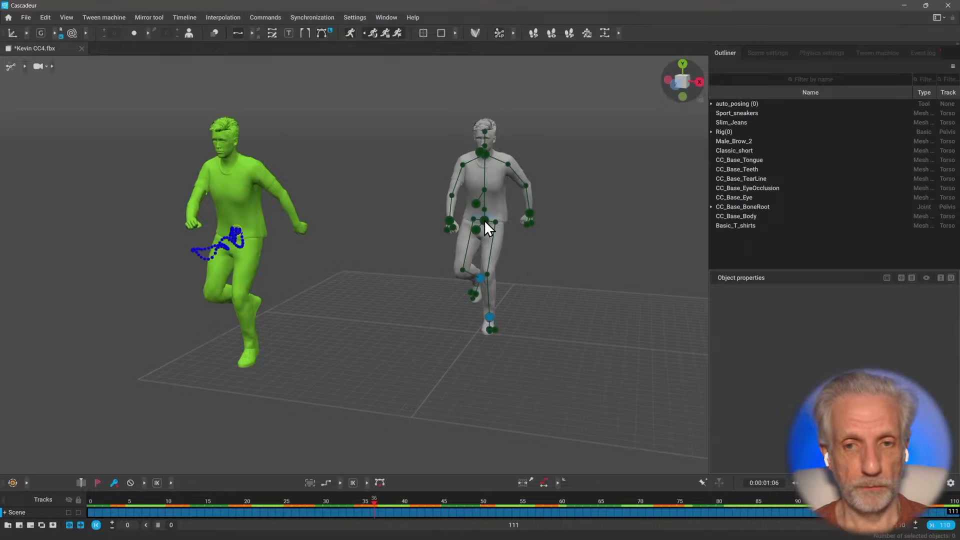
pyautogui.click(730, 131)
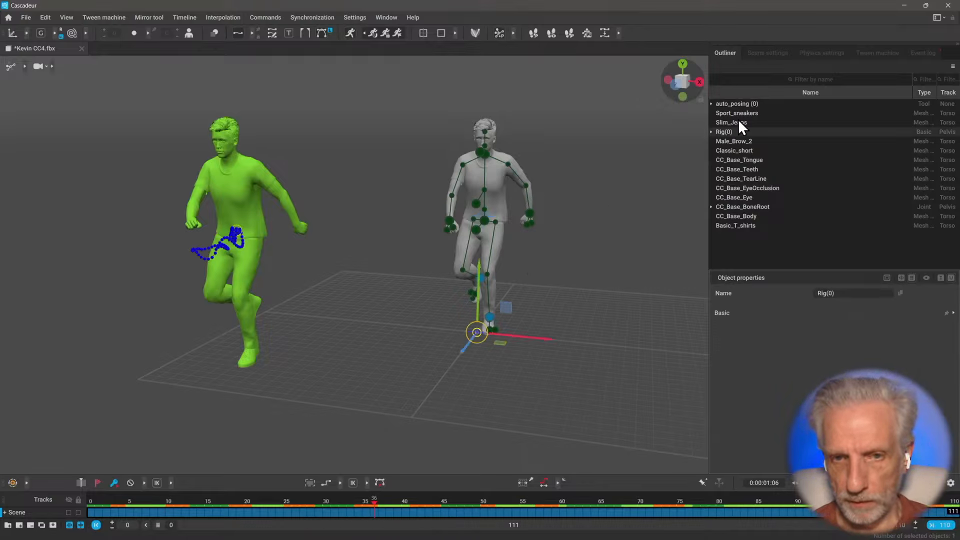
pyautogui.click(748, 226)
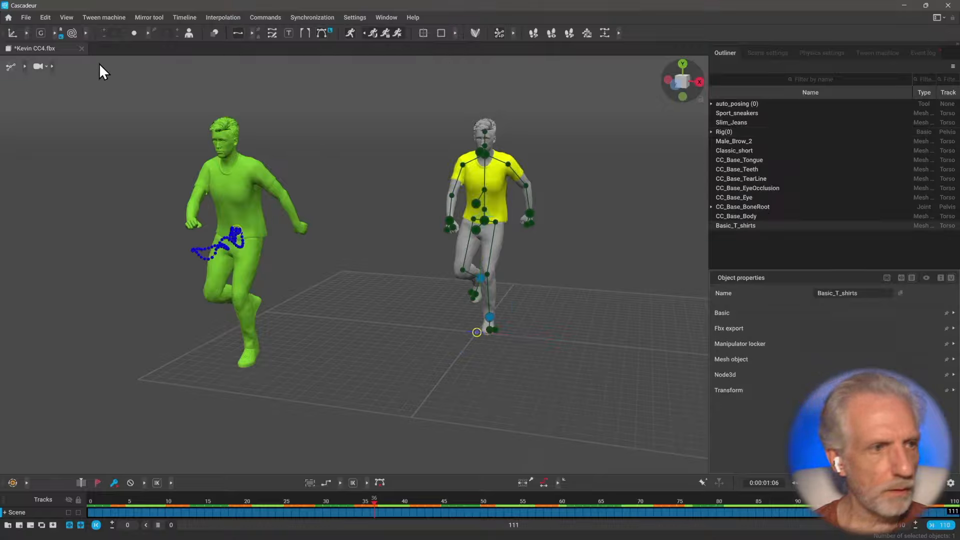
pyautogui.click(22, 68)
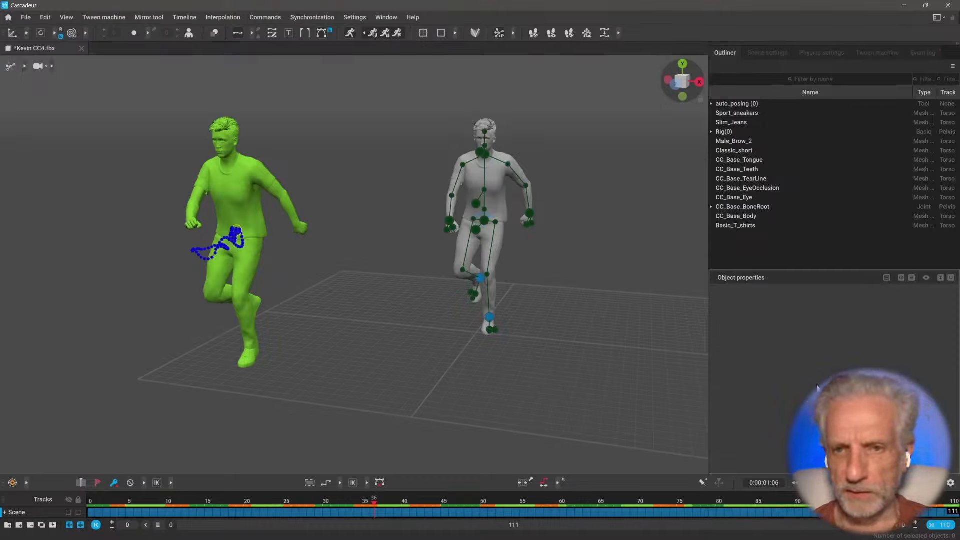
# - Show the physics settings in an enlarged area and set AutoPhysics Smooth rotation to 87
pyautogui.click(767, 52)
pyautogui.click(823, 52)
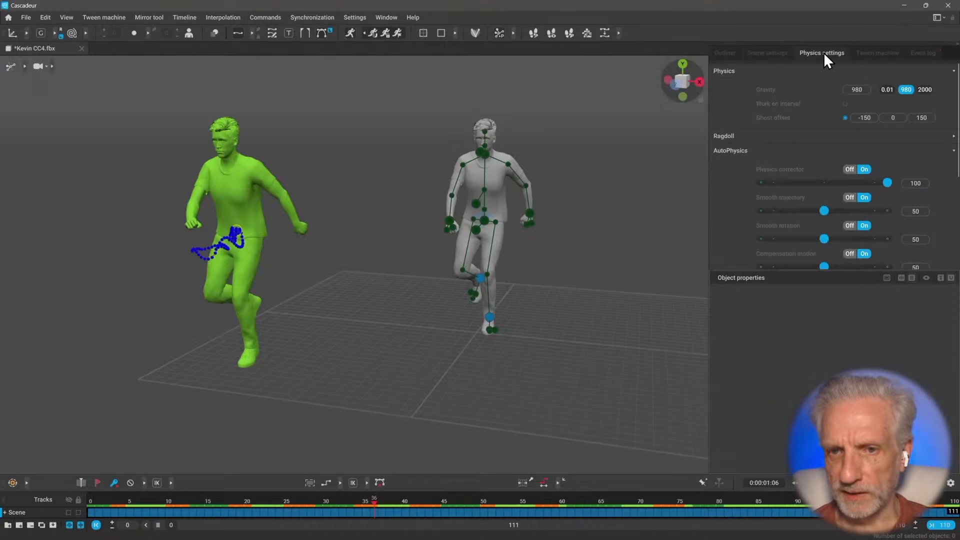
pyautogui.moveTo(761, 270); pyautogui.dragTo(772, 412)
pyautogui.moveTo(457, 262); pyautogui.dragTo(448, 245, button='right')
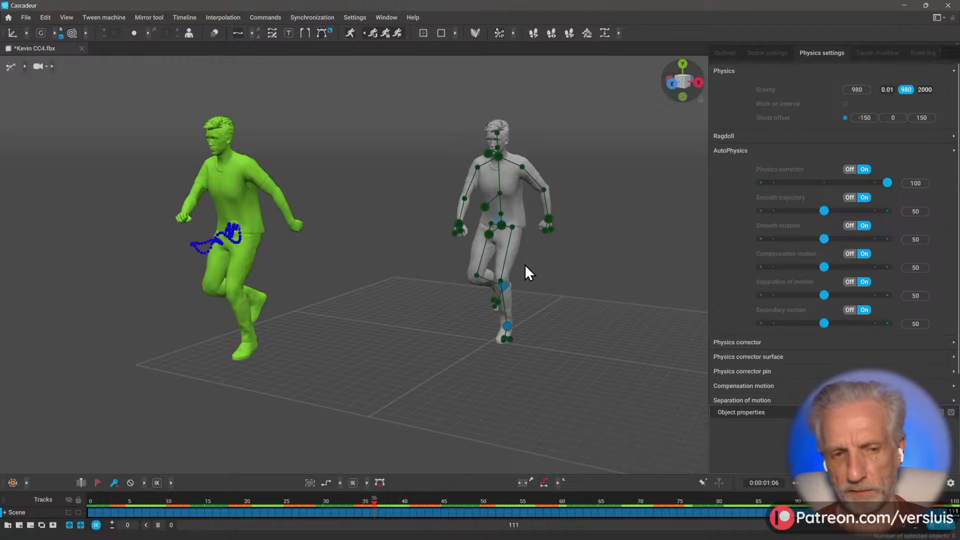
pyautogui.moveTo(524, 264)
pyautogui.mouseDown(button='right')
pyautogui.moveTo(469, 265)
pyautogui.moveTo(524, 258)
pyautogui.mouseUp(button='right')
pyautogui.scroll(3, 524, 259)
pyautogui.scroll(-3, 524, 259)
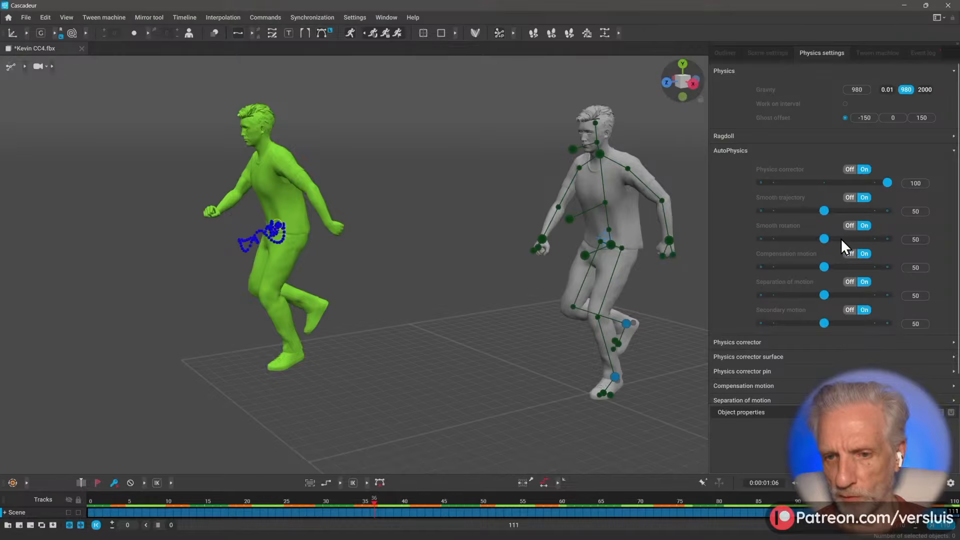
pyautogui.moveTo(872, 241); pyautogui.dragTo(872, 242)
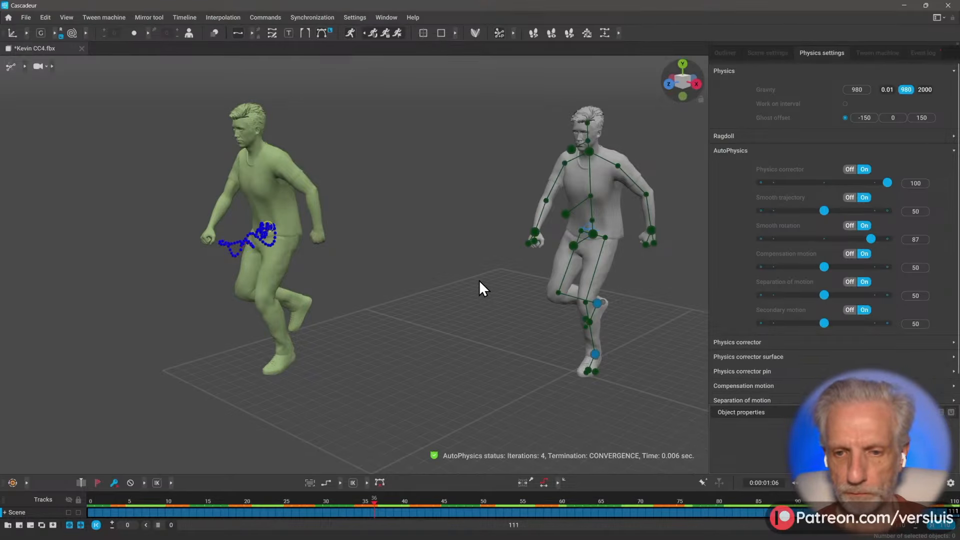
# - Play the dance from frame 27 and compare the green AutoPhysics figure with the rigged Kevin from several angles
pyautogui.keyDown('alt'); pyautogui.moveTo(444, 271); pyautogui.dragTo(426, 250); pyautogui.keyUp('alt')
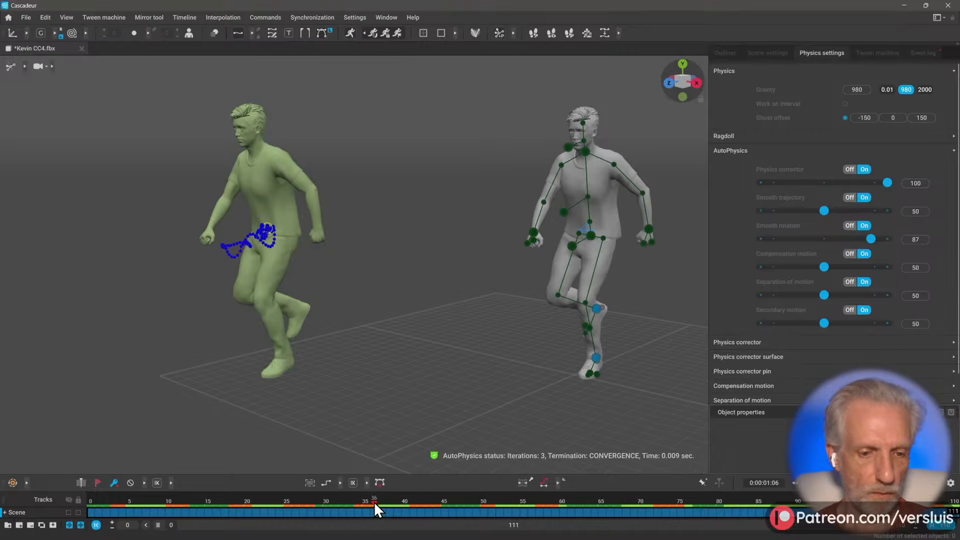
pyautogui.moveTo(374, 502); pyautogui.dragTo(303, 502)
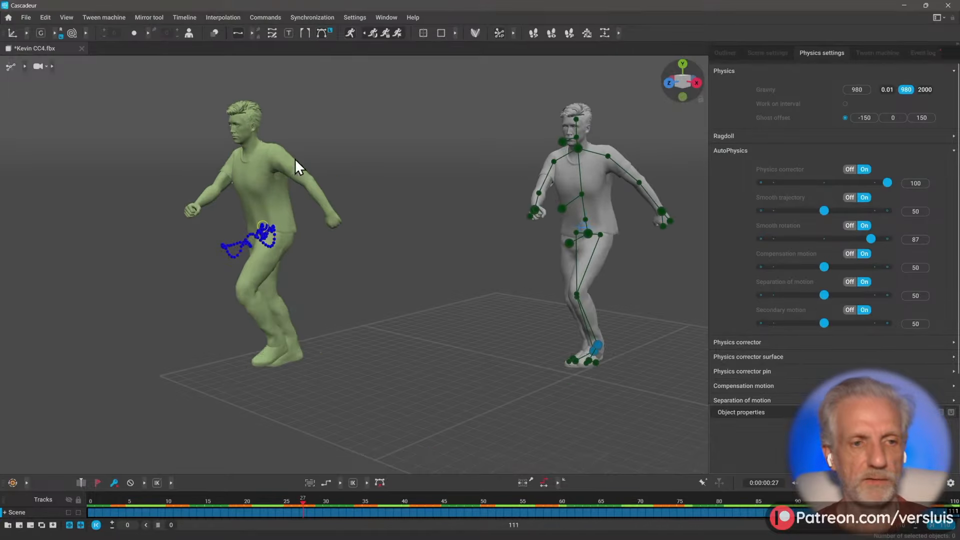
pyautogui.press('space')
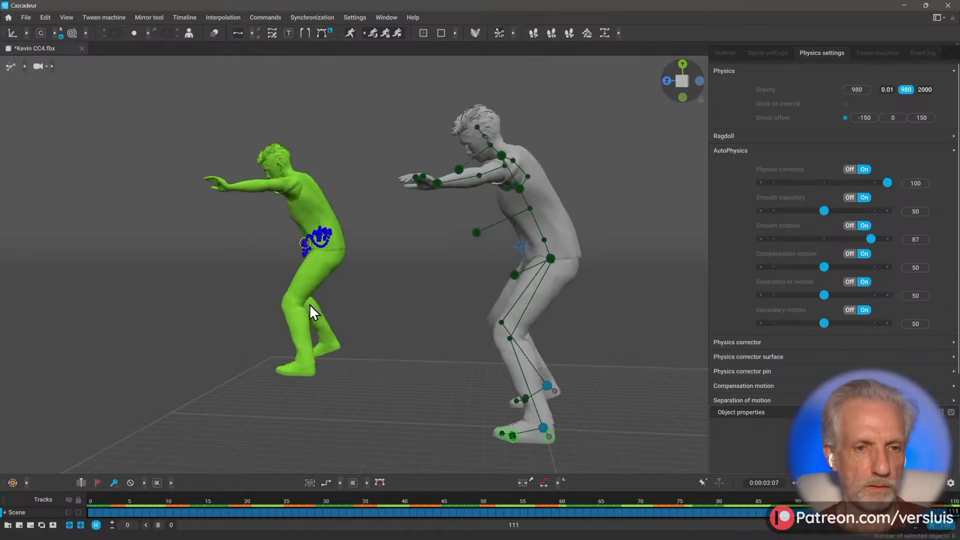
pyautogui.keyDown('alt'); pyautogui.moveTo(311, 302); pyautogui.dragTo(500, 313); pyautogui.keyUp('alt')
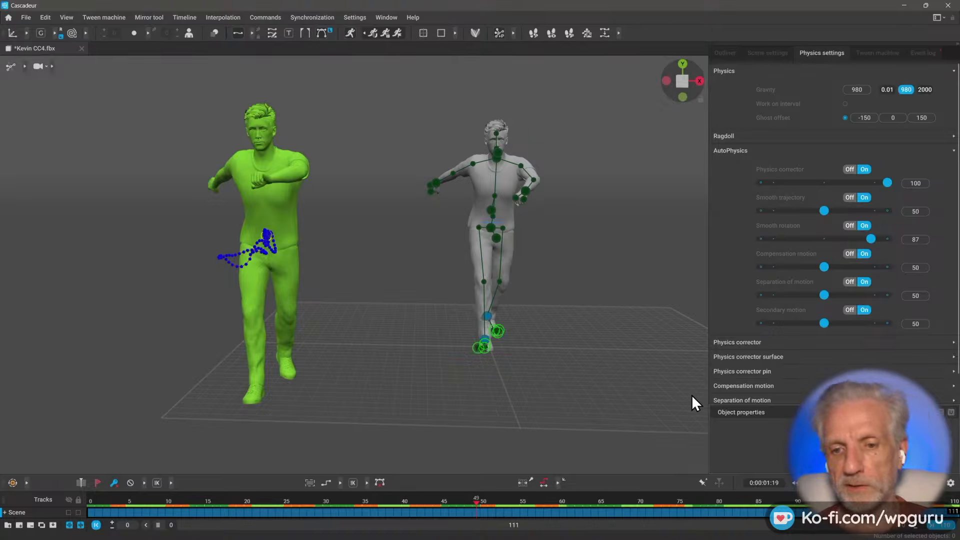
# - Set AutoPhysics Secondary motion to 80 and play the dance to compare both figures from the front and above
pyautogui.moveTo(824, 323); pyautogui.dragTo(863, 324)
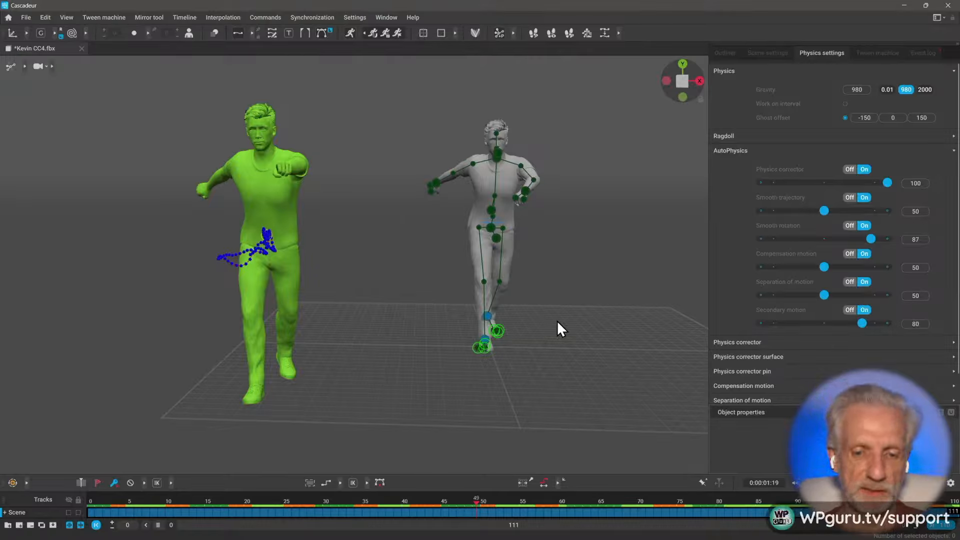
pyautogui.press('space')
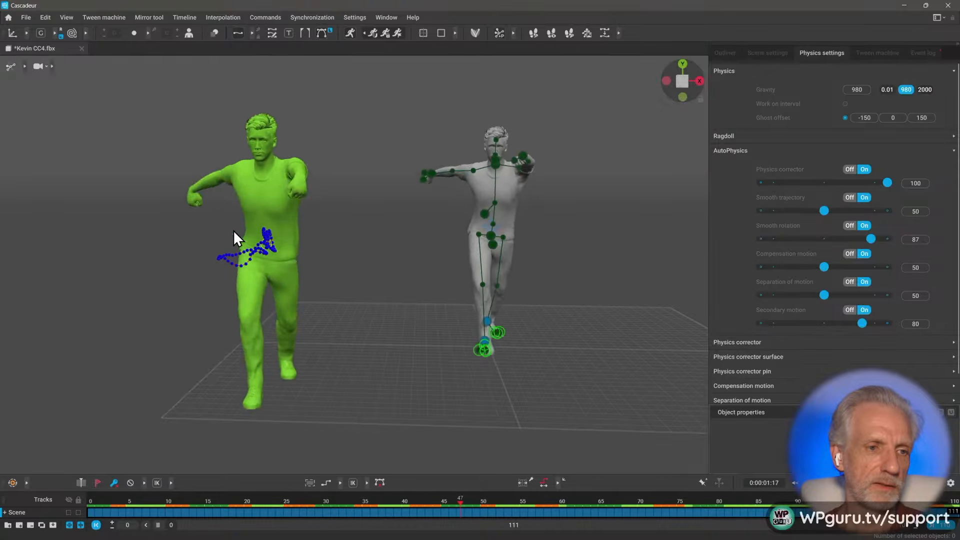
pyautogui.moveTo(350, 328); pyautogui.dragTo(432, 370, button='right')
pyautogui.moveTo(368, 374); pyautogui.dragTo(299, 374, button='right')
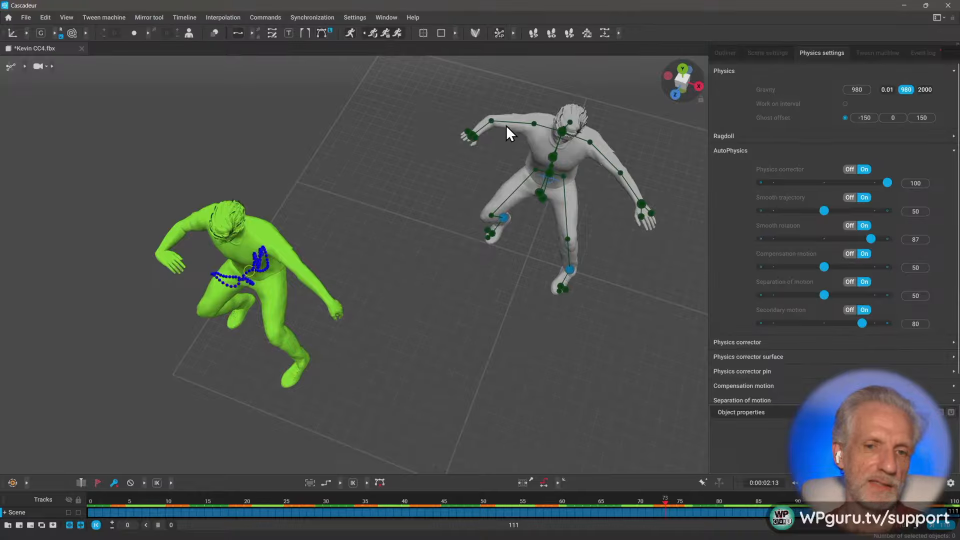
pyautogui.press('space')
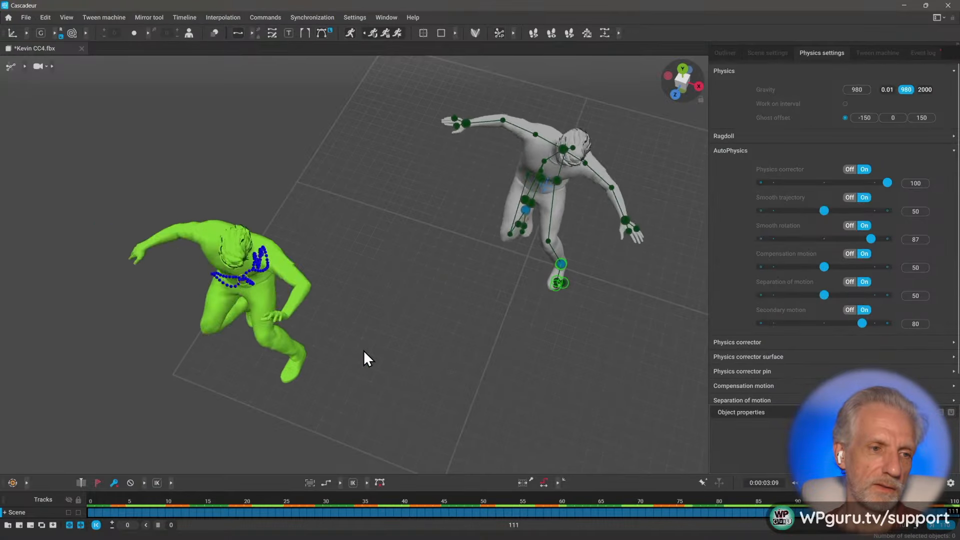
pyautogui.moveTo(359, 344); pyautogui.dragTo(314, 238, button='right')
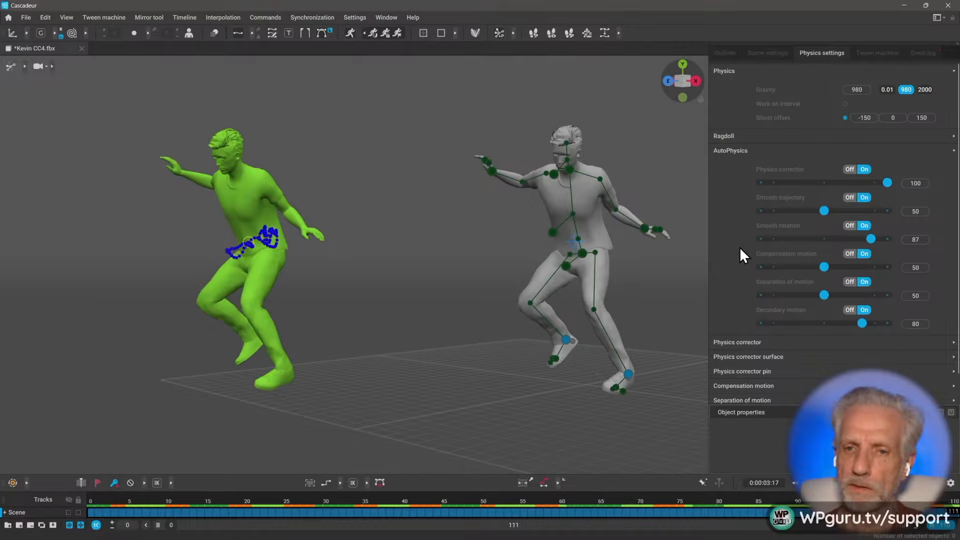
# - Snap Kevin's dance to the AutoPhysics result, agree to switch off the apply-once motion options, and turn off AutoPhysics
pyautogui.click(372, 34)
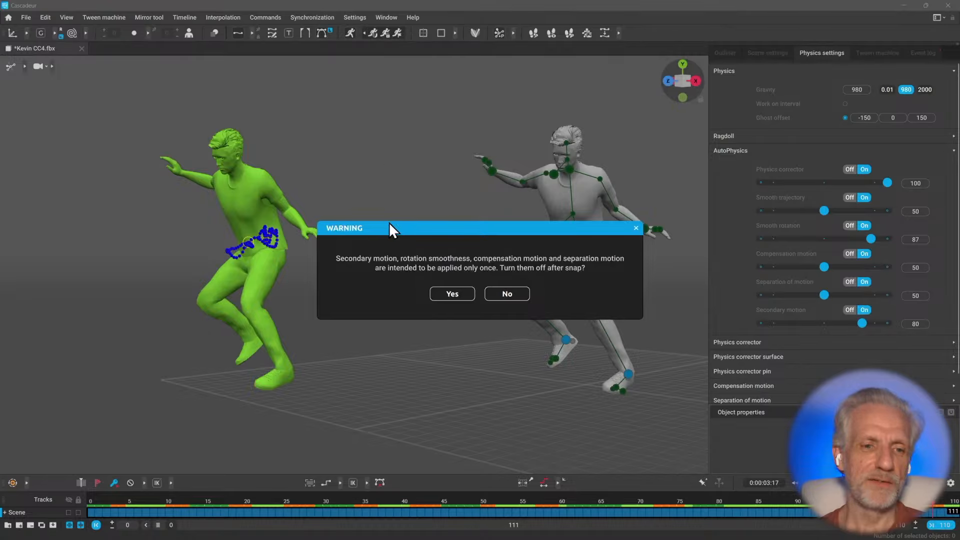
pyautogui.click(452, 294)
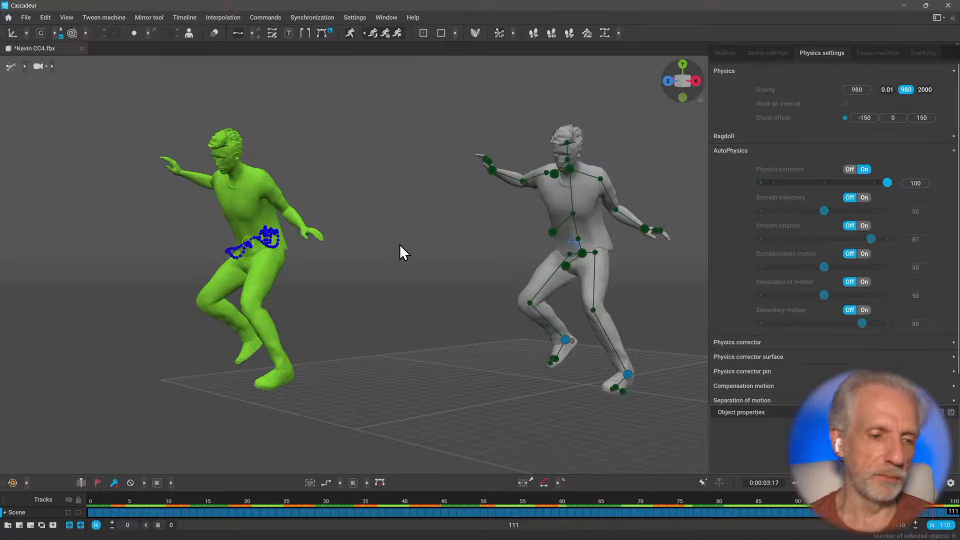
pyautogui.scroll(-5, 385, 289)
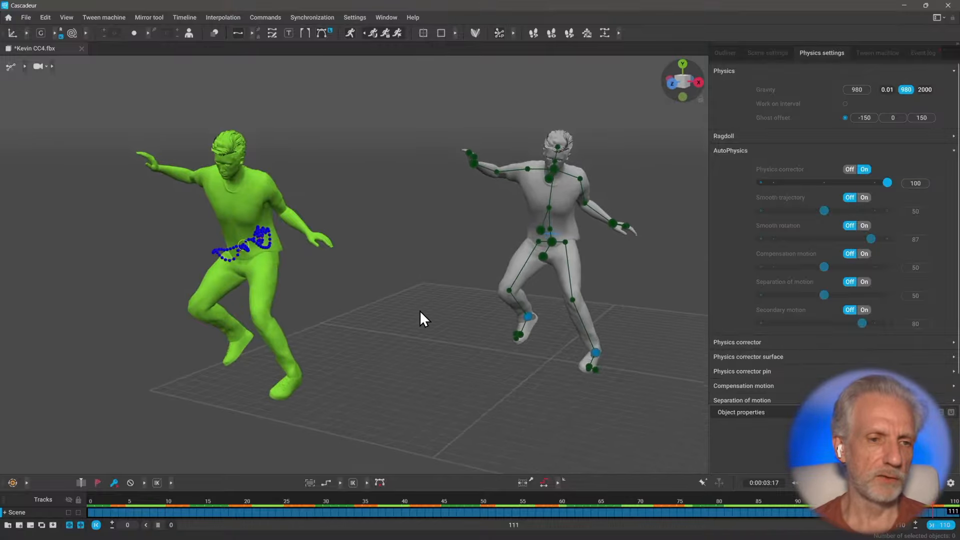
pyautogui.moveTo(424, 304); pyautogui.dragTo(400, 299, button='right')
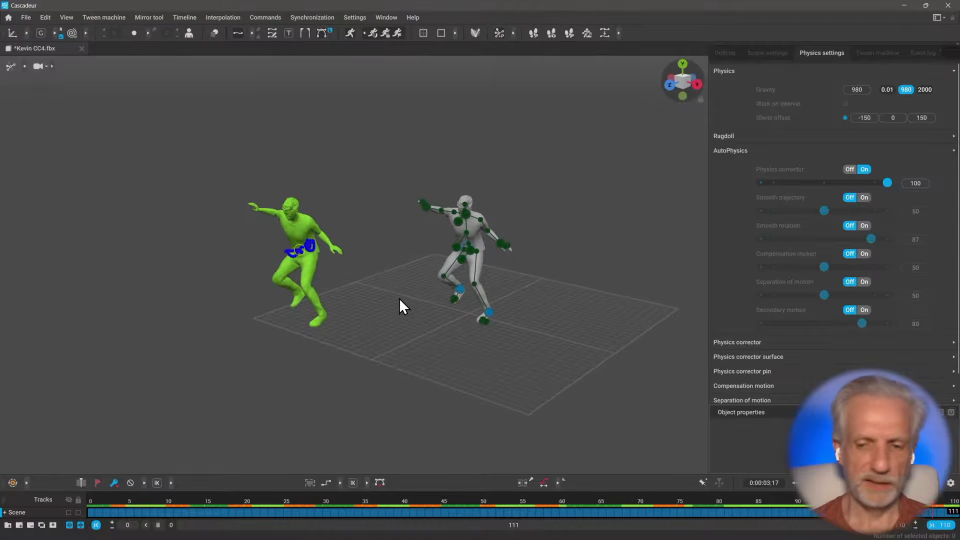
pyautogui.click(351, 34)
pyautogui.scroll(3, 429, 281)
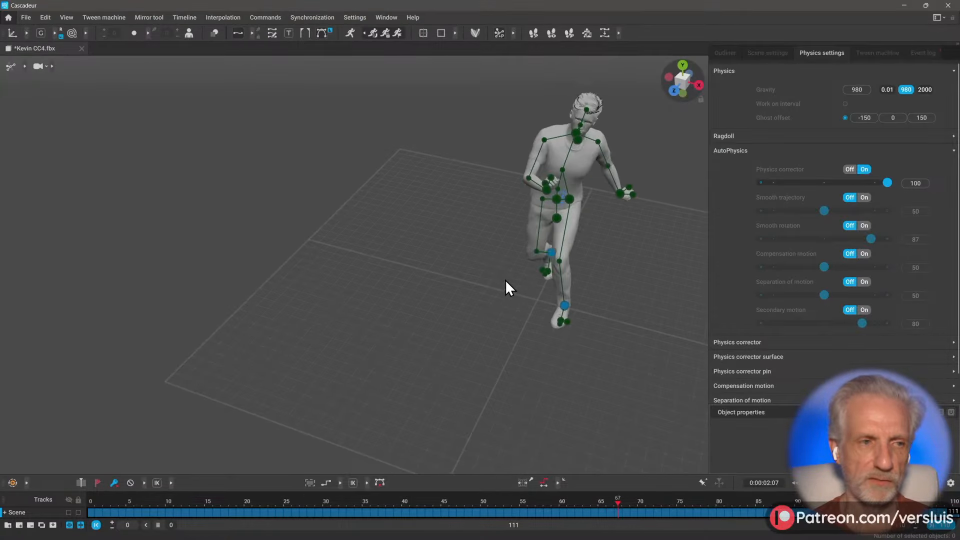
# - Switch the viewport to View mode without rig controls and play Kevin's dance to review it from different angles
pyautogui.click(25, 65)
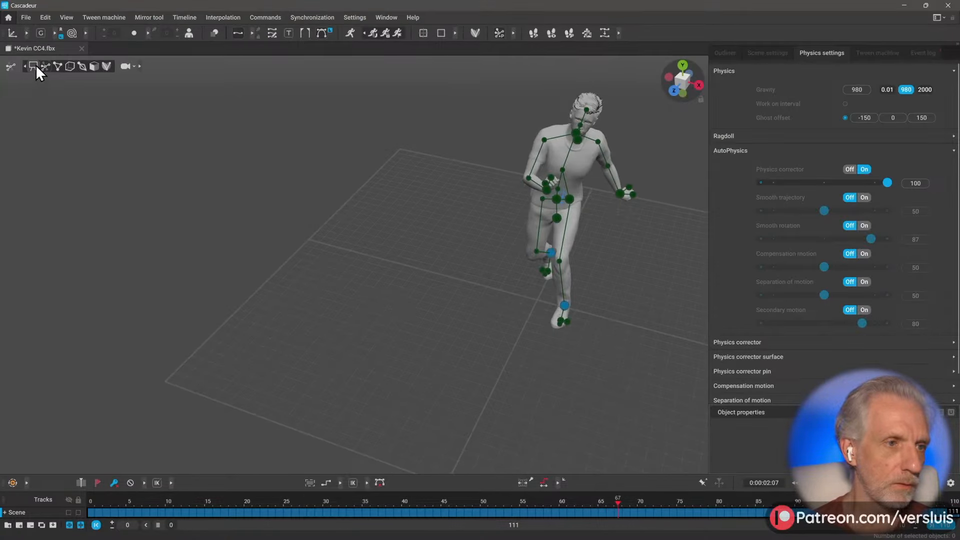
pyautogui.click(35, 65)
pyautogui.keyDown('alt'); pyautogui.moveTo(386, 149); pyautogui.dragTo(434, 167); pyautogui.keyUp('alt')
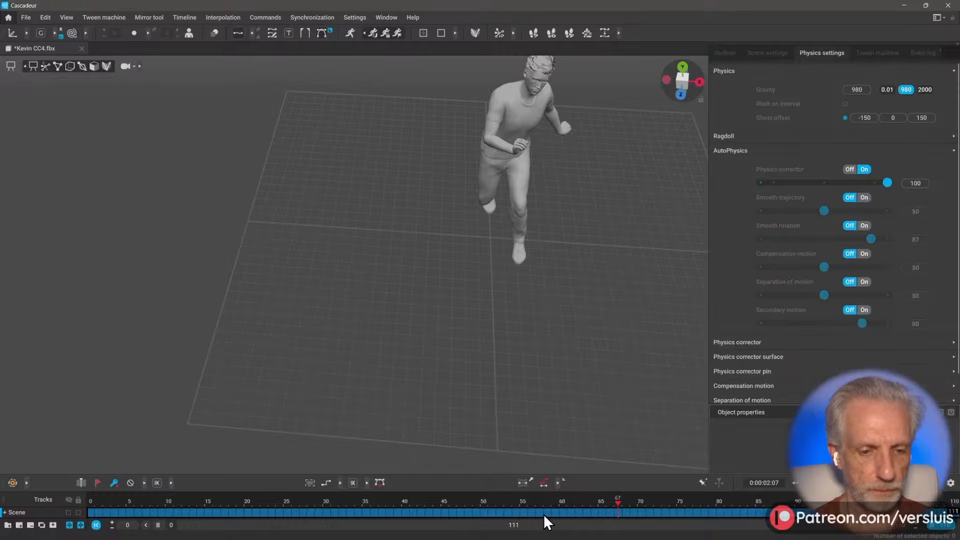
pyautogui.moveTo(544, 514); pyautogui.dragTo(649, 500)
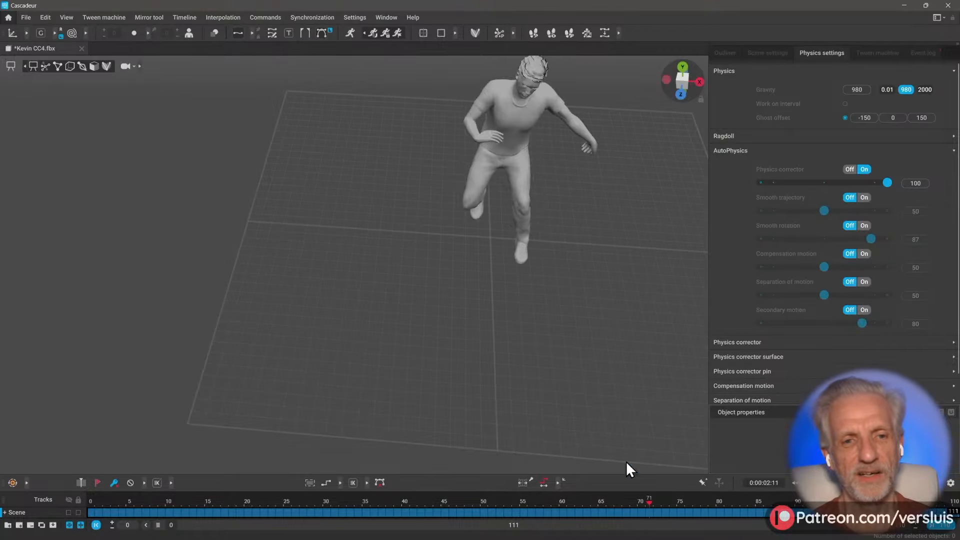
pyautogui.keyDown('alt'); pyautogui.moveTo(626, 461); pyautogui.dragTo(454, 243); pyautogui.keyUp('alt')
pyautogui.press('space')
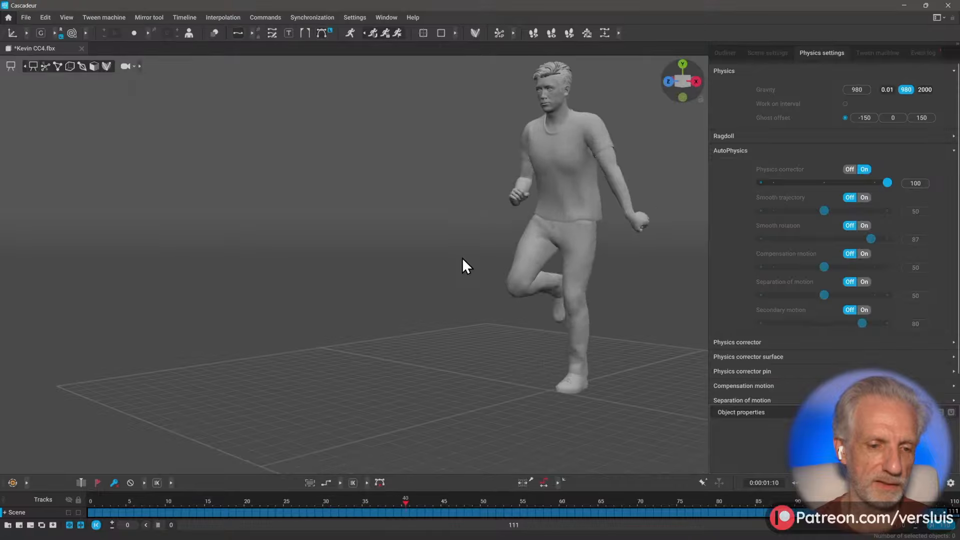
pyautogui.scroll(-3, 425, 255)
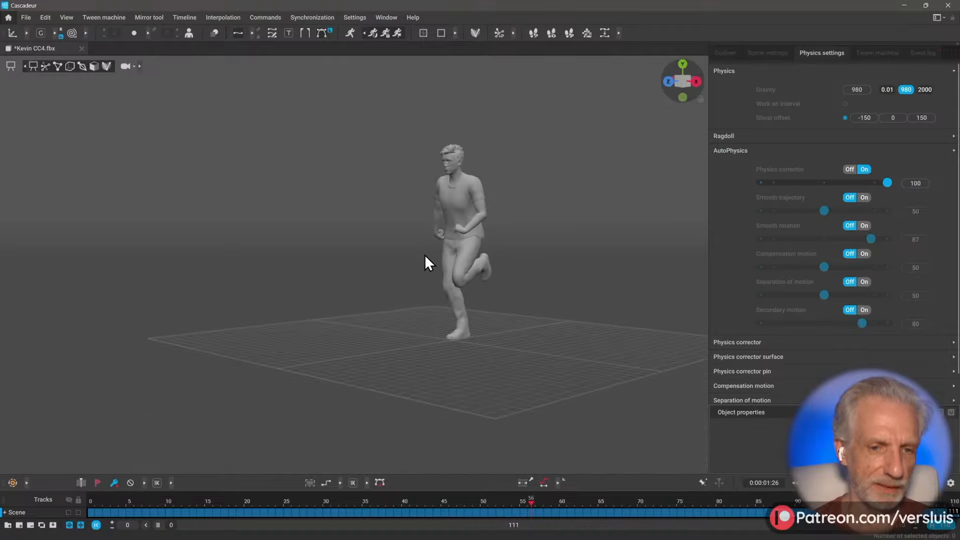
pyautogui.rightClick(370, 511)
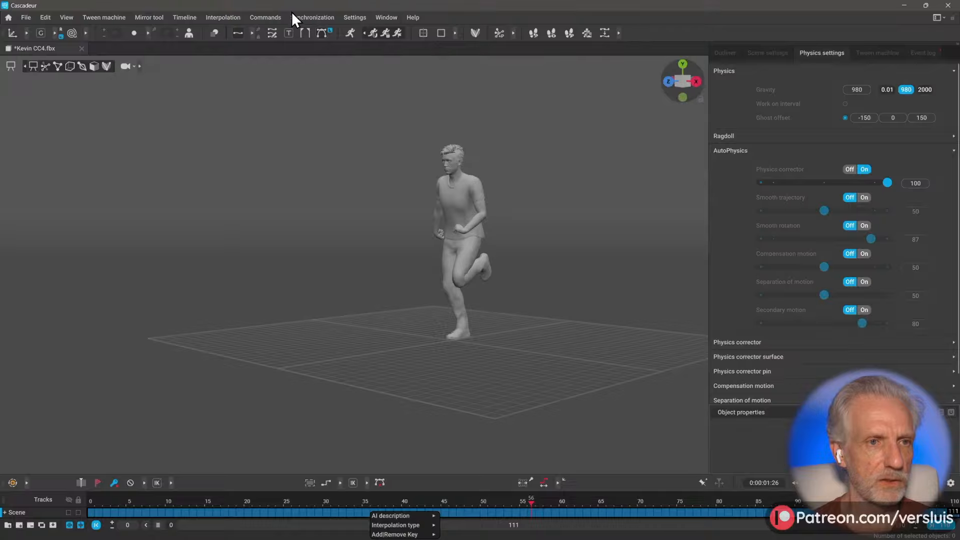
pyautogui.click(276, 15)
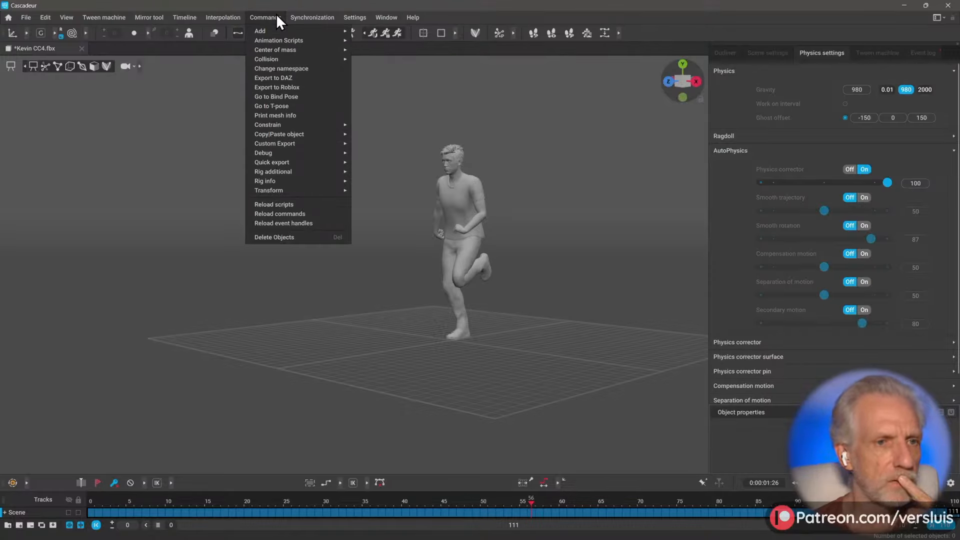
pyautogui.moveTo(298, 40)
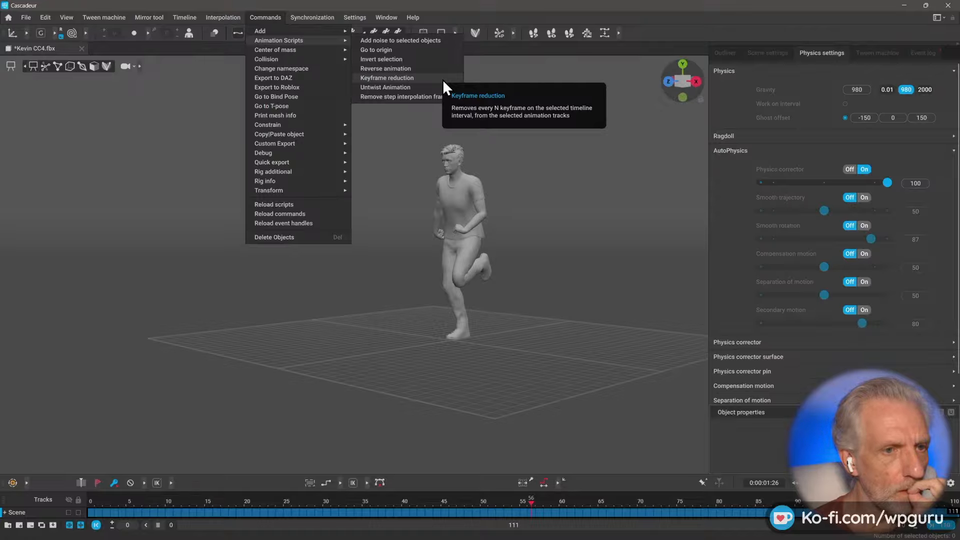
pyautogui.moveTo(329, 50)
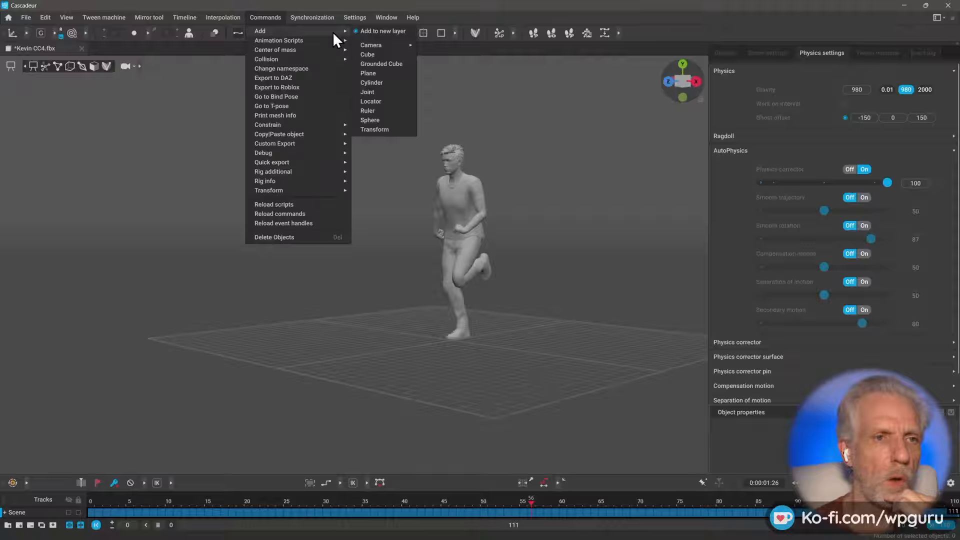
pyautogui.moveTo(231, 19)
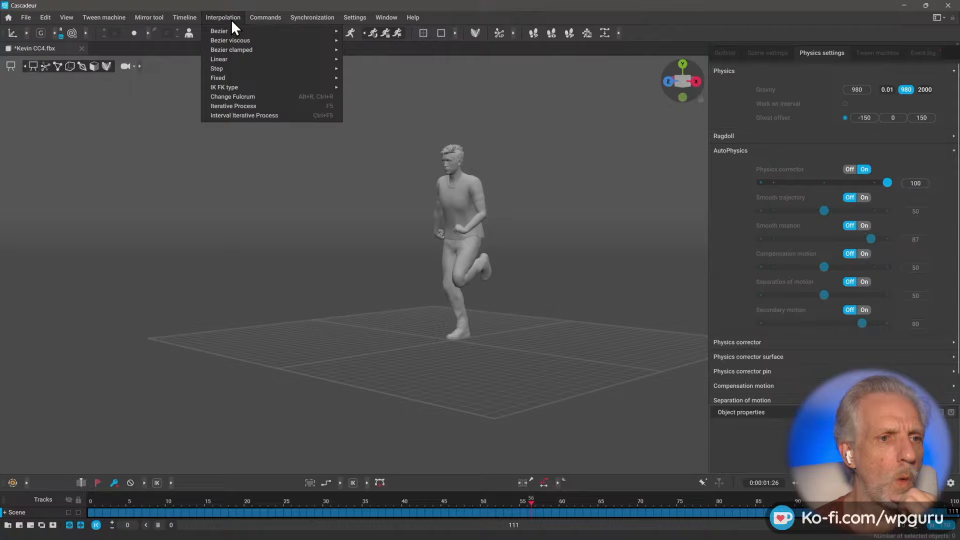
pyautogui.moveTo(191, 17)
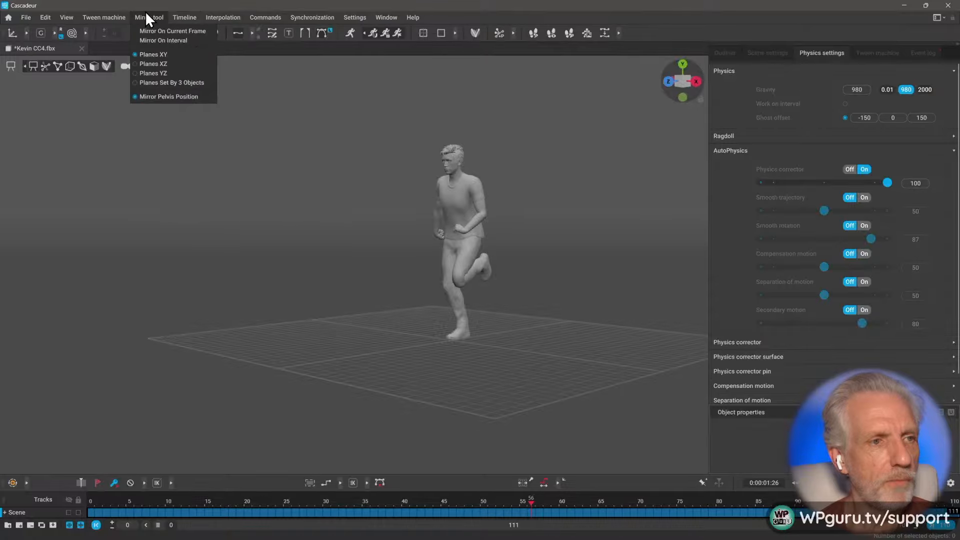
pyautogui.moveTo(118, 17)
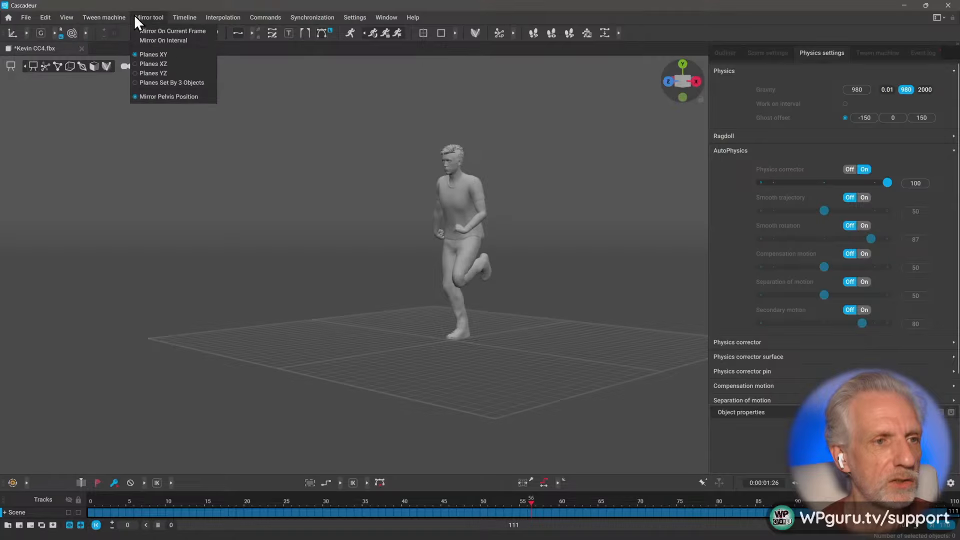
pyautogui.moveTo(364, 17)
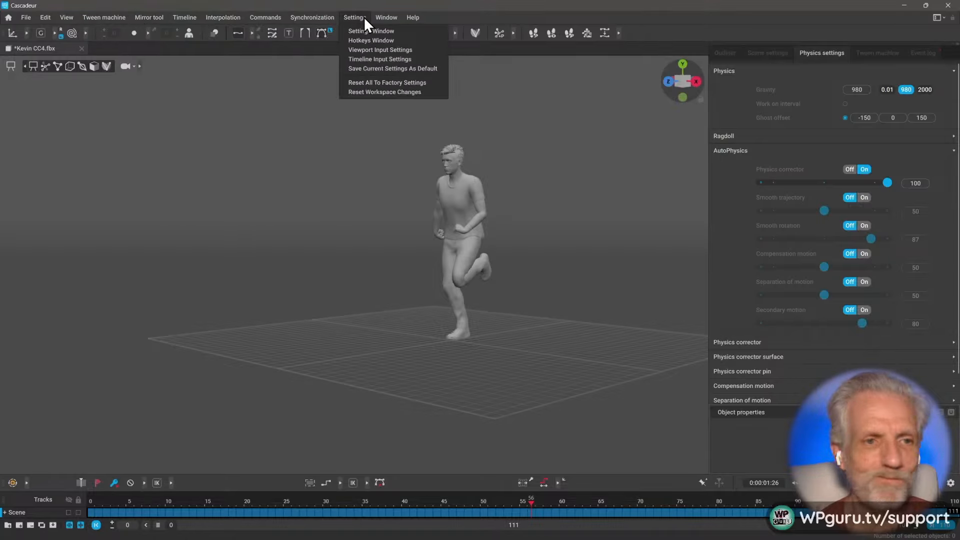
pyautogui.moveTo(68, 19)
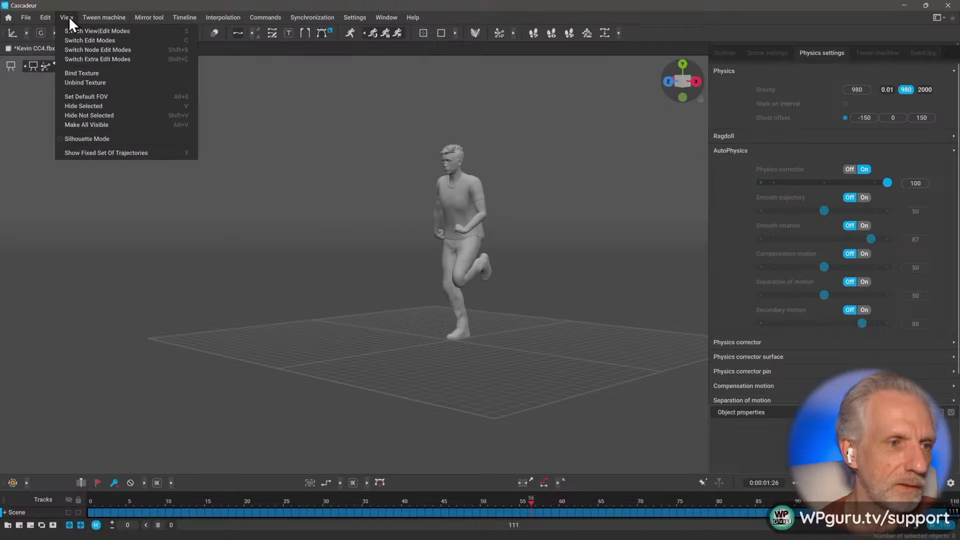
pyautogui.click(86, 138)
pyautogui.click(87, 139)
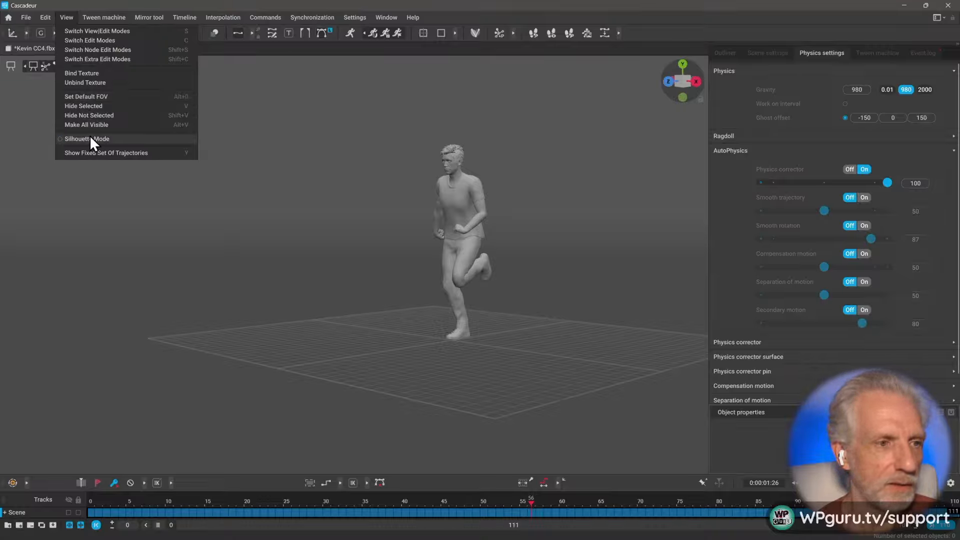
pyautogui.moveTo(46, 17)
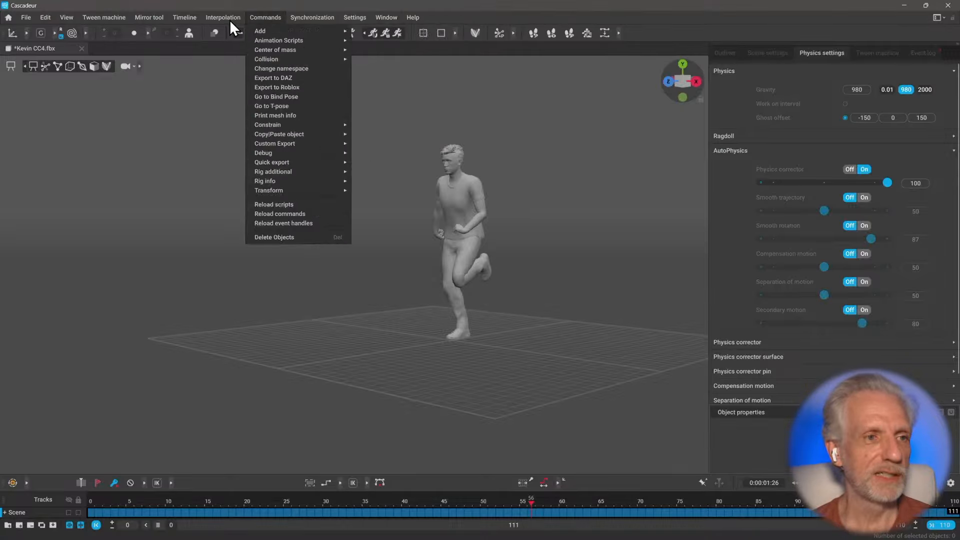
pyautogui.moveTo(194, 22)
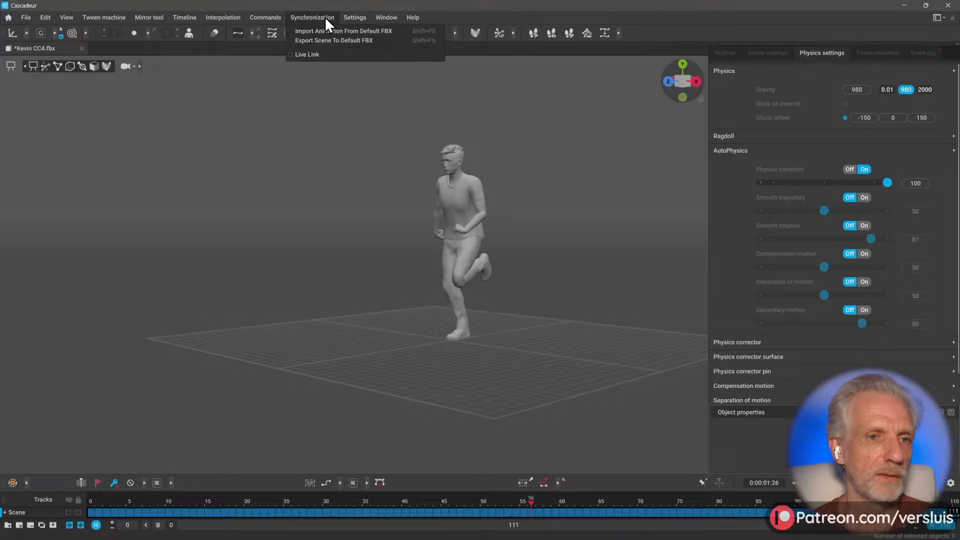
pyautogui.moveTo(315, 19)
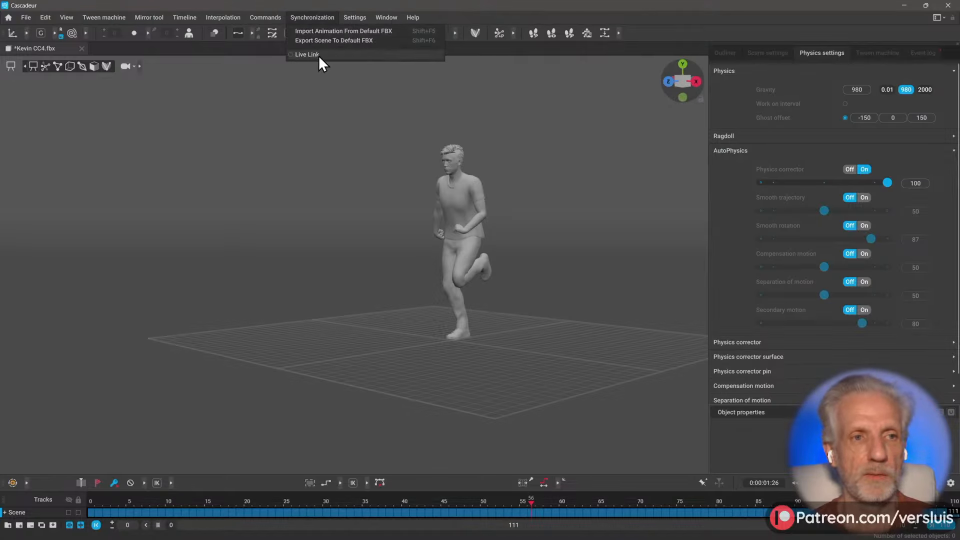
pyautogui.moveTo(277, 16)
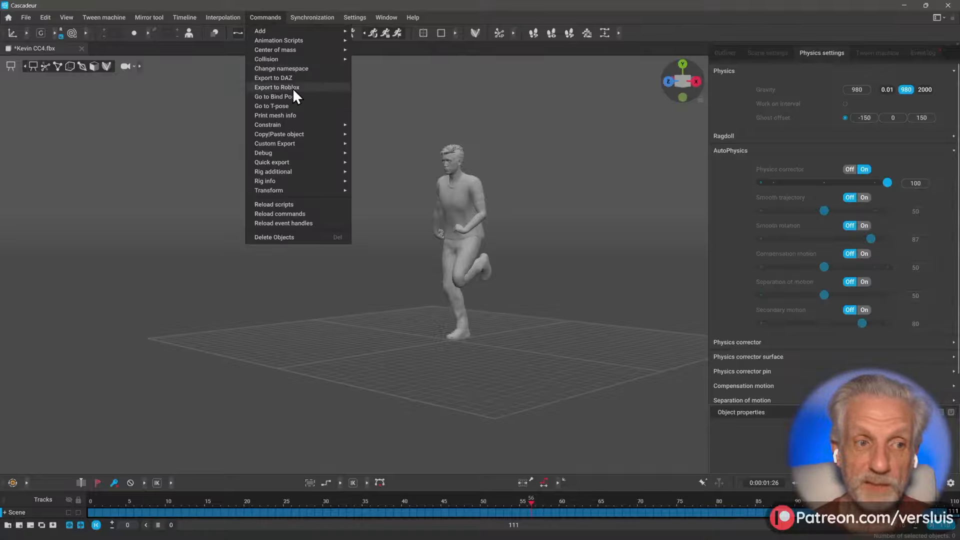
pyautogui.moveTo(232, 20)
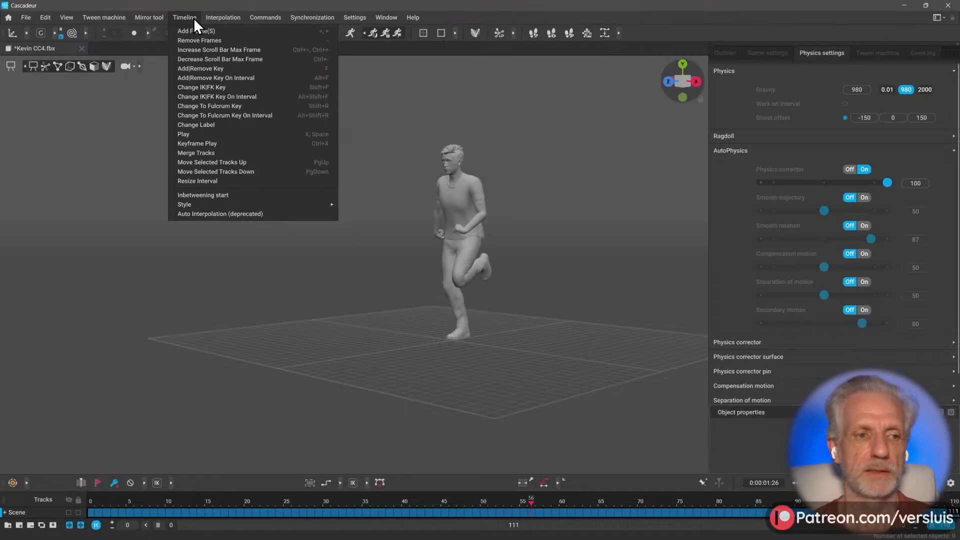
# - Start an FBX/DAE export of Kevin's dance with the Animation preset, including only animations
pyautogui.keyDown('alt'); pyautogui.moveTo(515, 227); pyautogui.dragTo(461, 225); pyautogui.keyUp('alt')
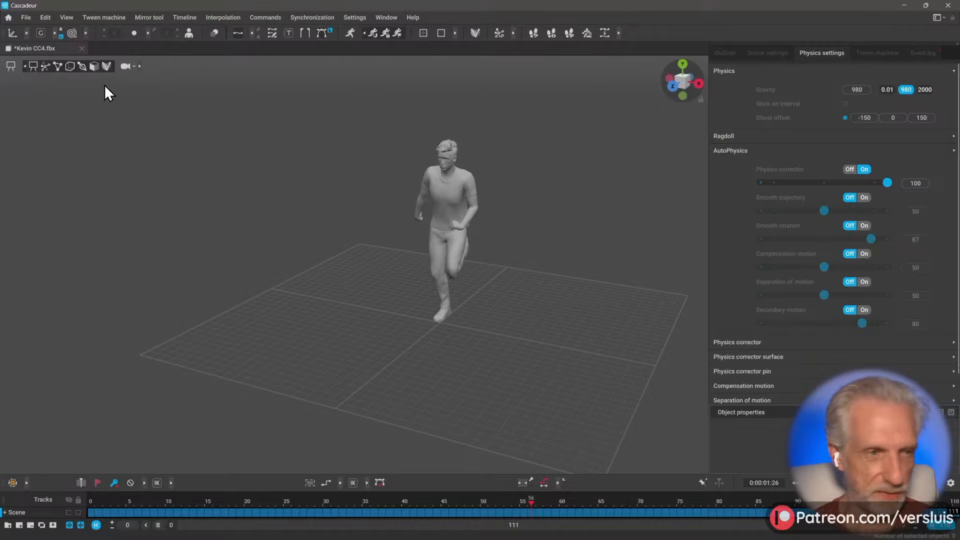
pyautogui.click(26, 18)
pyautogui.moveTo(66, 120)
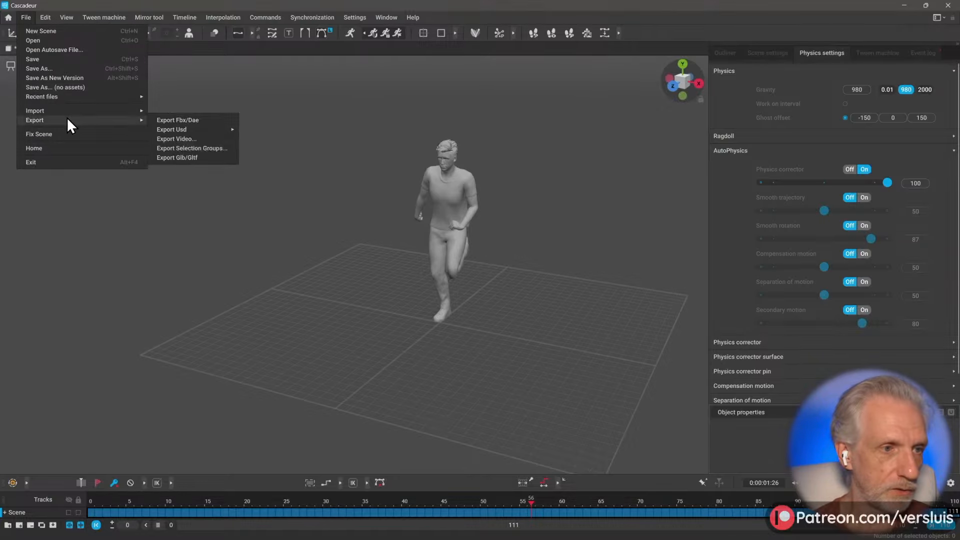
pyautogui.click(205, 120)
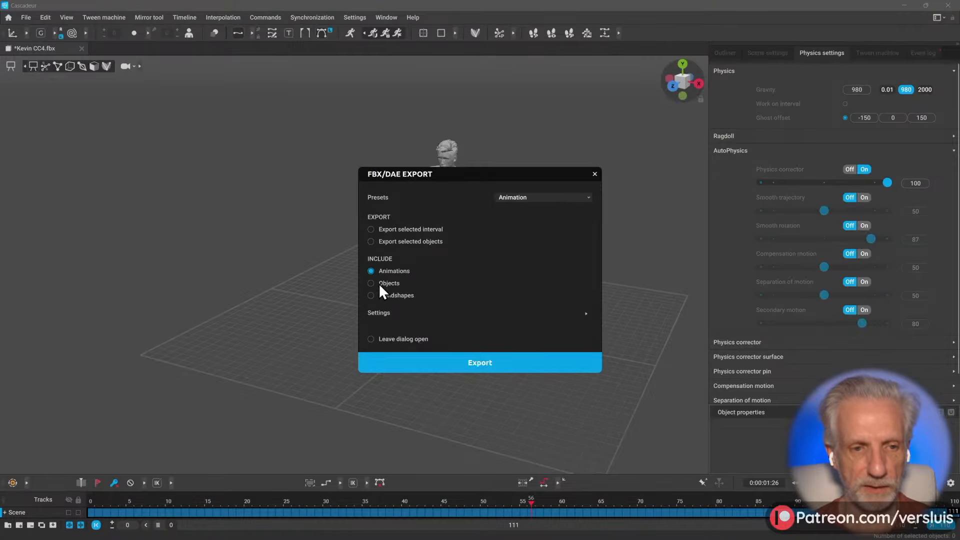
pyautogui.click(496, 361)
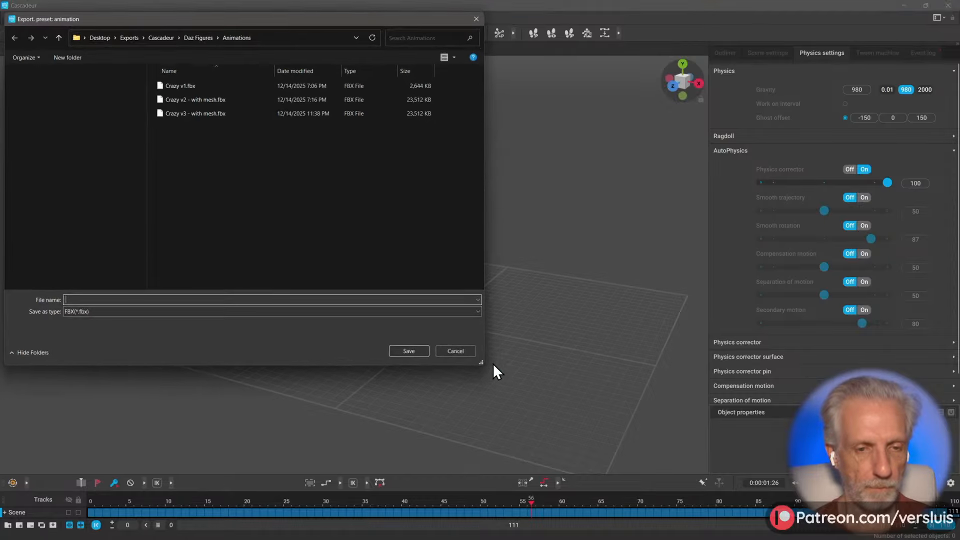
# - Choose the CinemaTitles2026 project's Exports > Characters > Kevin folder as the export destination
pyautogui.click(295, 37)
pyautogui.write("C:\\Users\\WP Guru Dropbox\\WP UE Projects\\Jay's Projects\\CinemaTitles2026\\Exports")
pyautogui.press('Return')
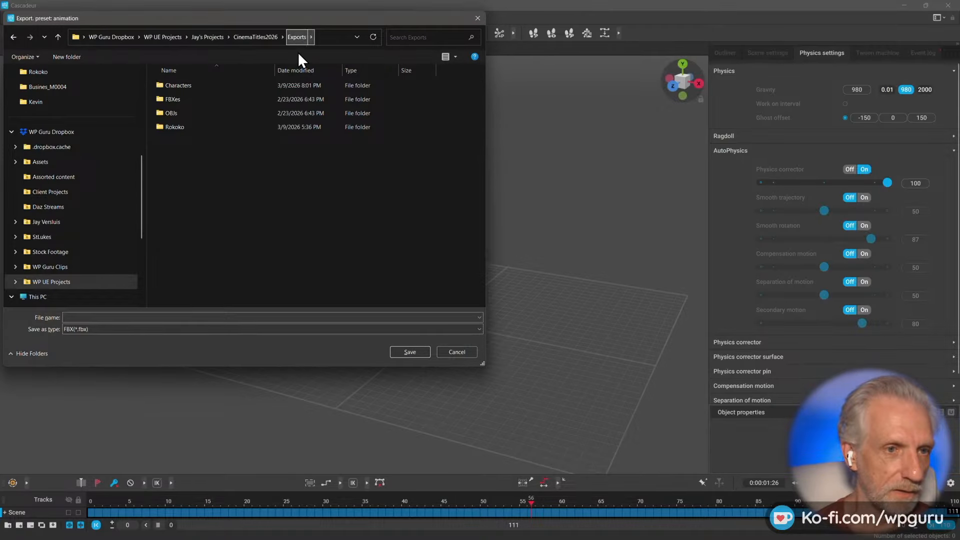
pyautogui.doubleClick(187, 98)
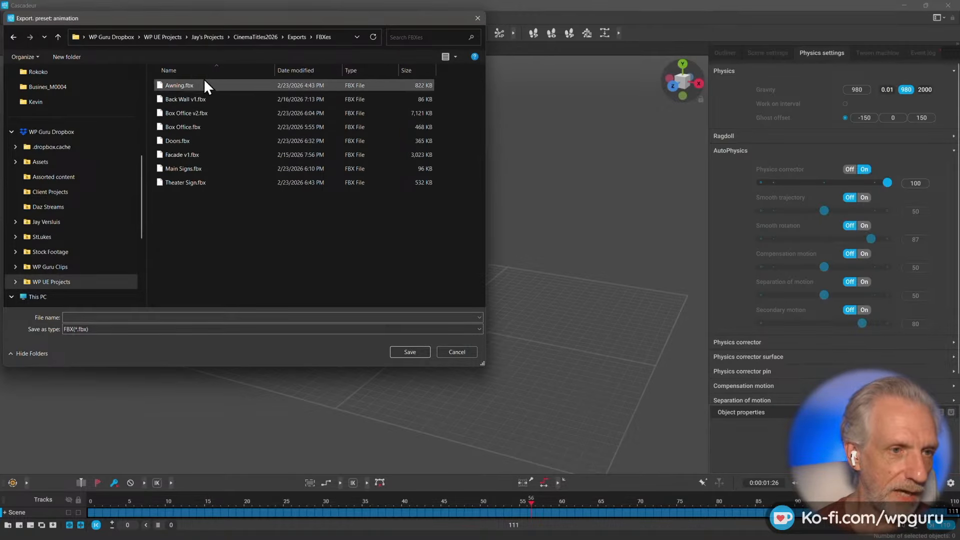
pyautogui.click(294, 38)
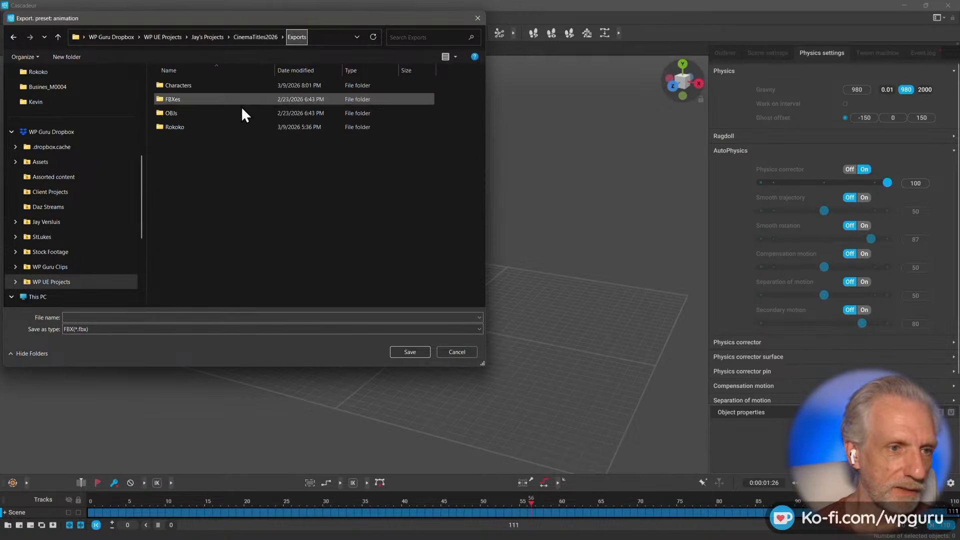
pyautogui.doubleClick(203, 88)
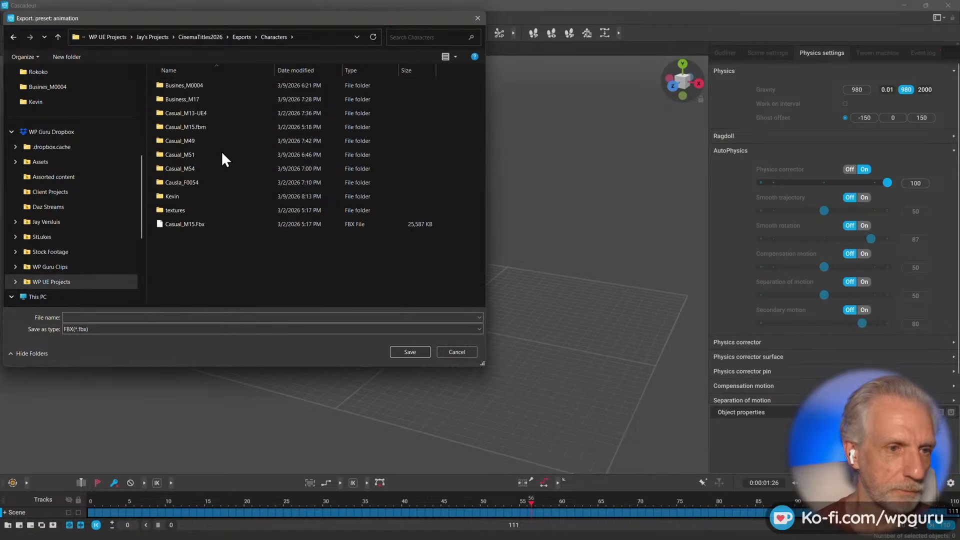
pyautogui.doubleClick(208, 196)
# - Name the FBX file "Kev from Cascadeur" and save the exported animation
pyautogui.click(249, 317)
pyautogui.write('Ke')
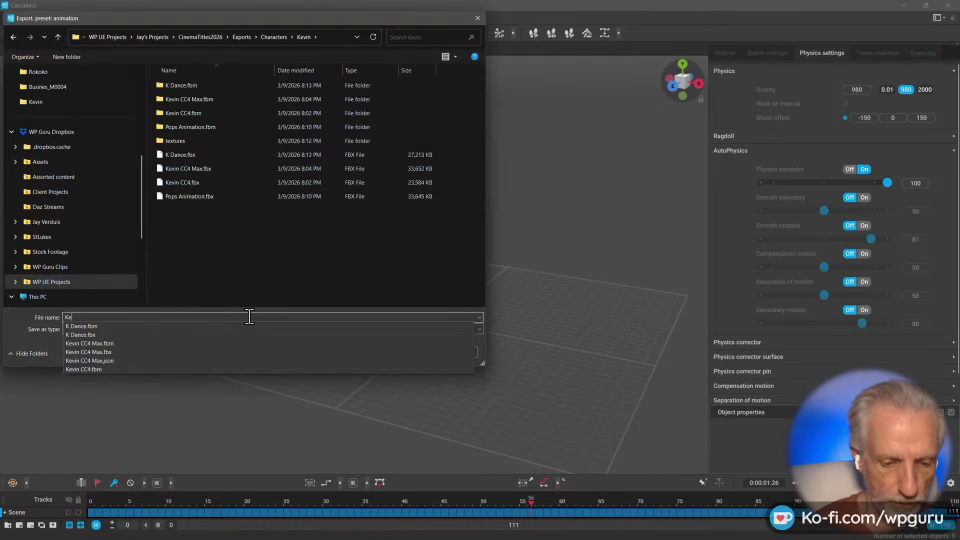
pyautogui.write('v from Cascad')
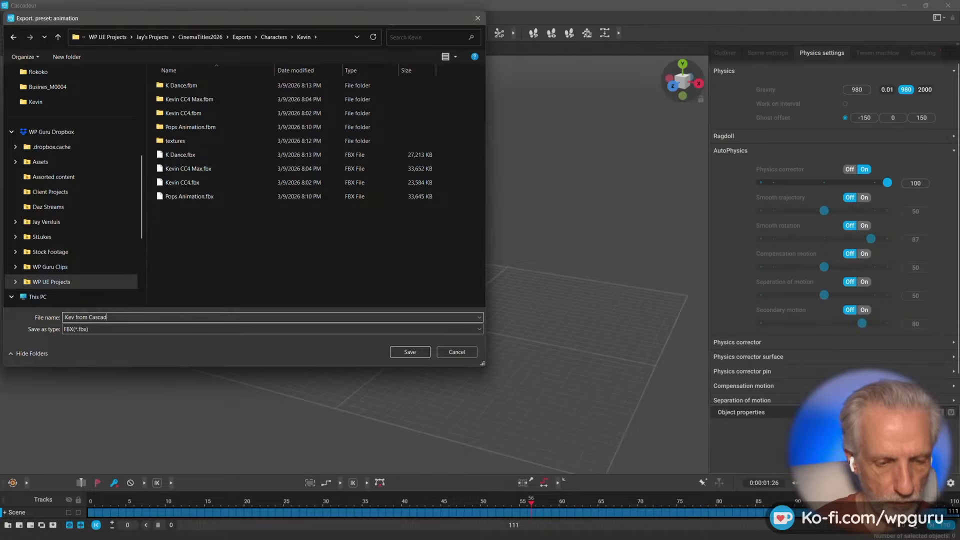
pyautogui.write('eur')
pyautogui.press('Return')
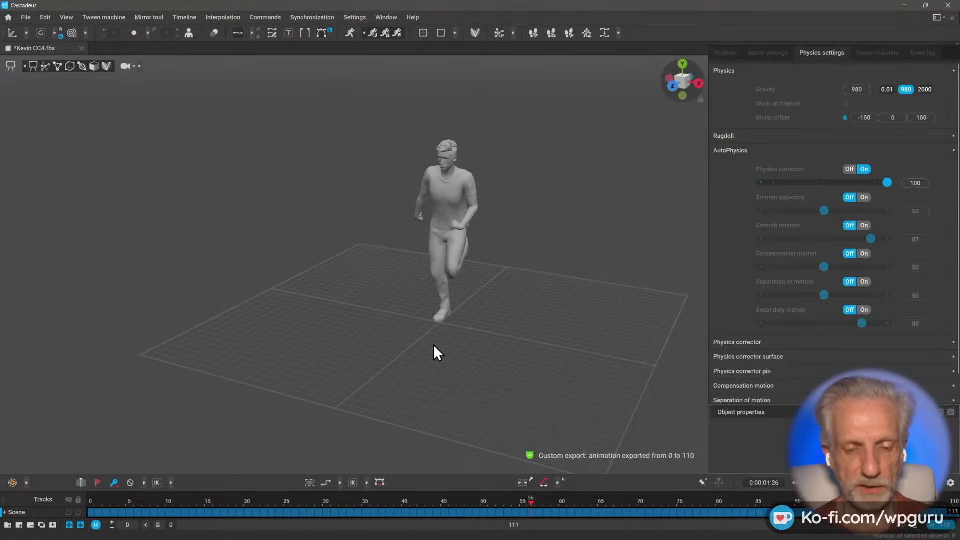
# - Switch to iClone, scrub through Kevin's existing dance, and place the playhead at frame 242, past the end of the motion clip
pyautogui.hotkey('alt', 'Tab')
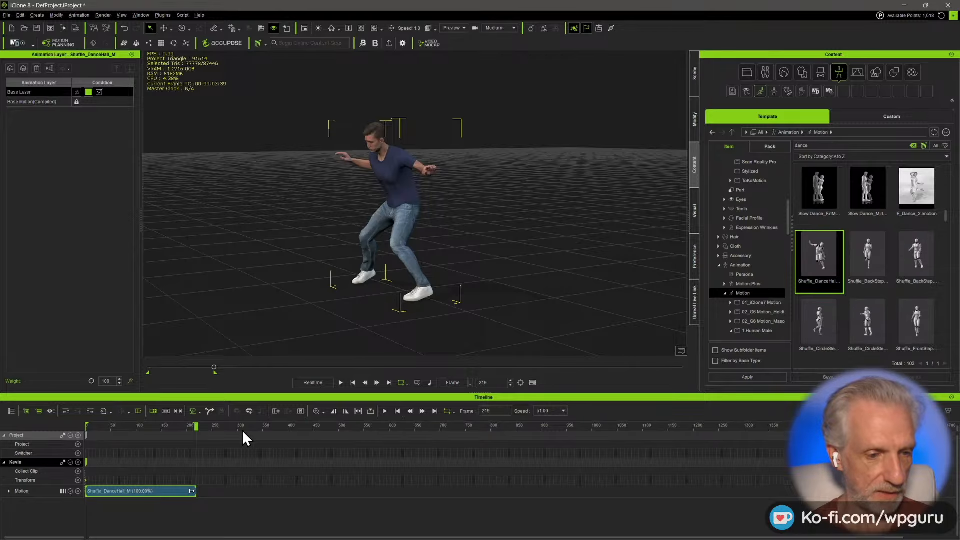
pyautogui.moveTo(196, 426); pyautogui.dragTo(78, 428)
pyautogui.click(208, 429)
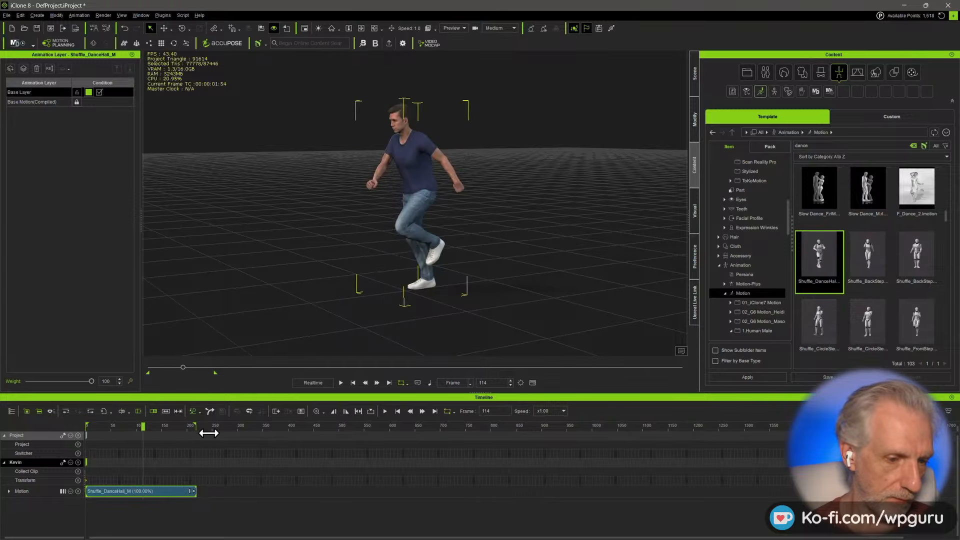
# - Import Kev from Cascadeur.fbx from the Exports > Characters > Kevin folder as an external motion
pyautogui.click(7, 16)
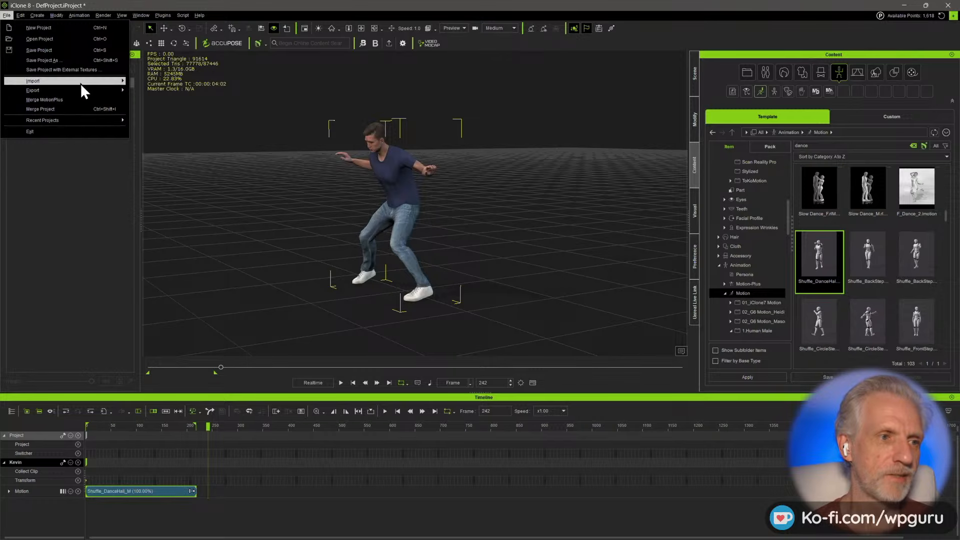
pyautogui.moveTo(80, 83)
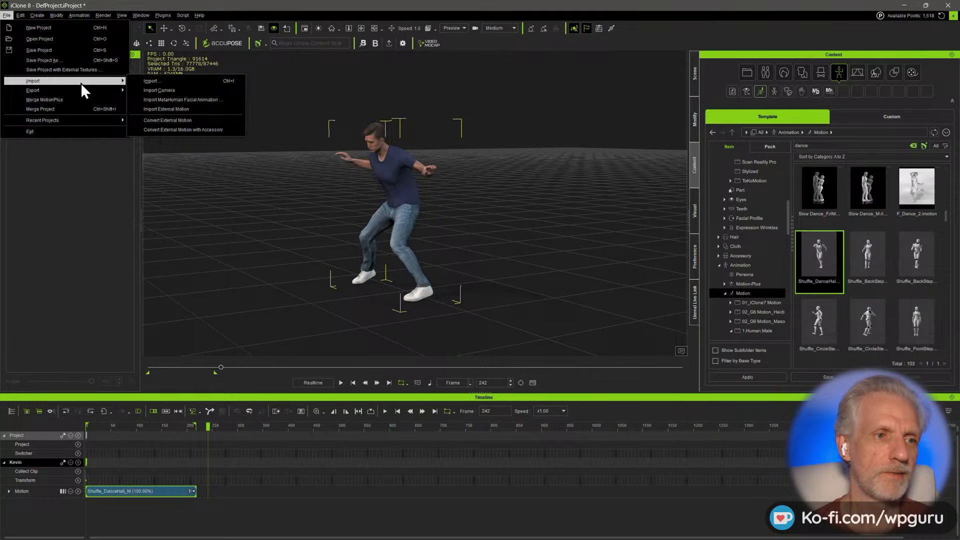
pyautogui.click(220, 108)
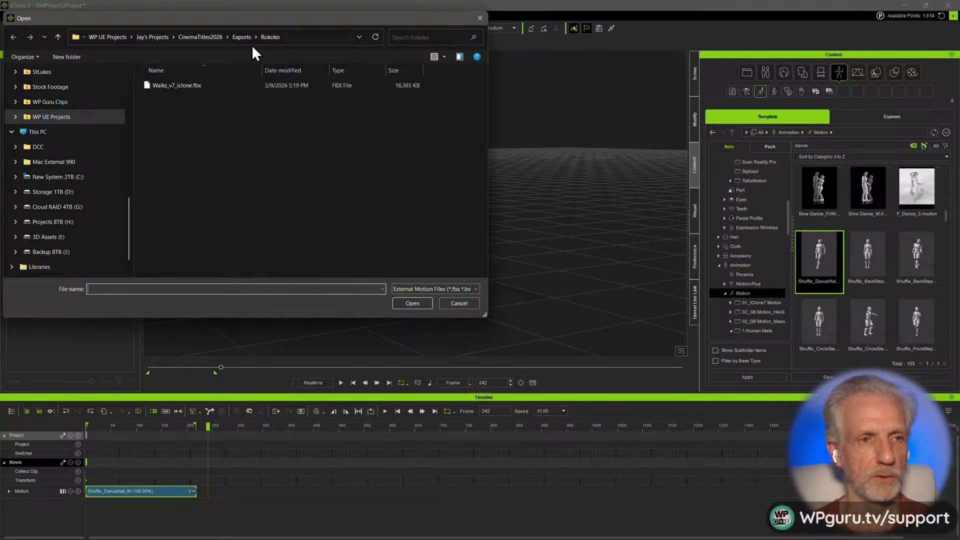
pyautogui.click(239, 38)
pyautogui.doubleClick(179, 86)
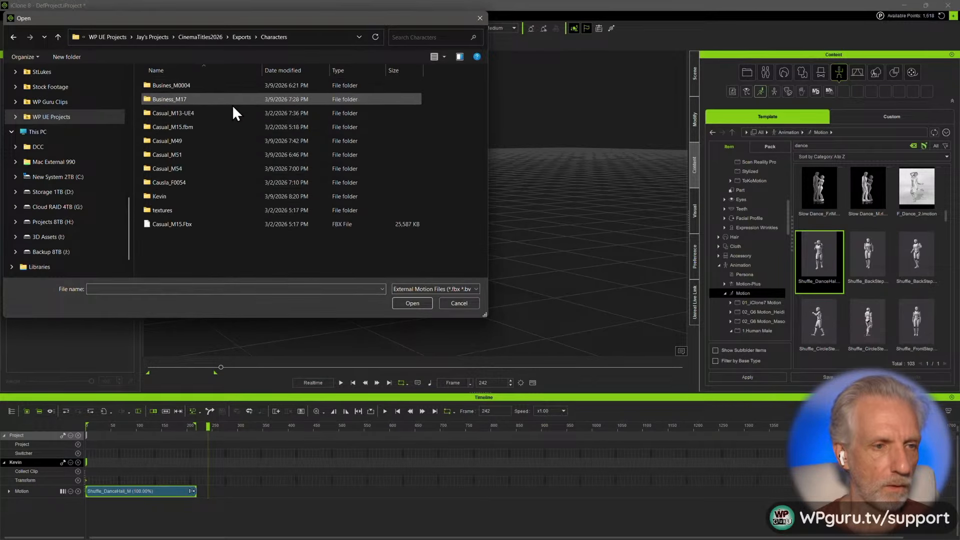
pyautogui.doubleClick(195, 195)
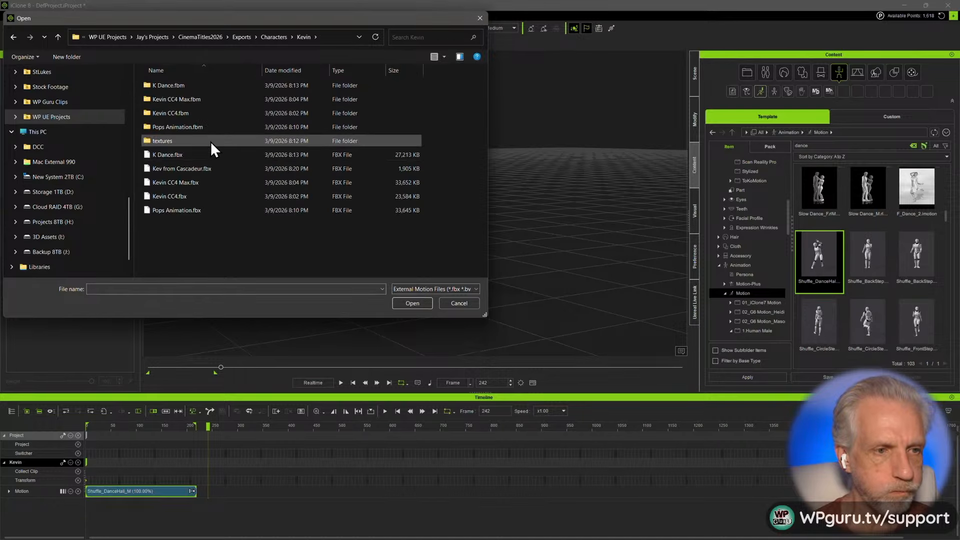
pyautogui.doubleClick(209, 168)
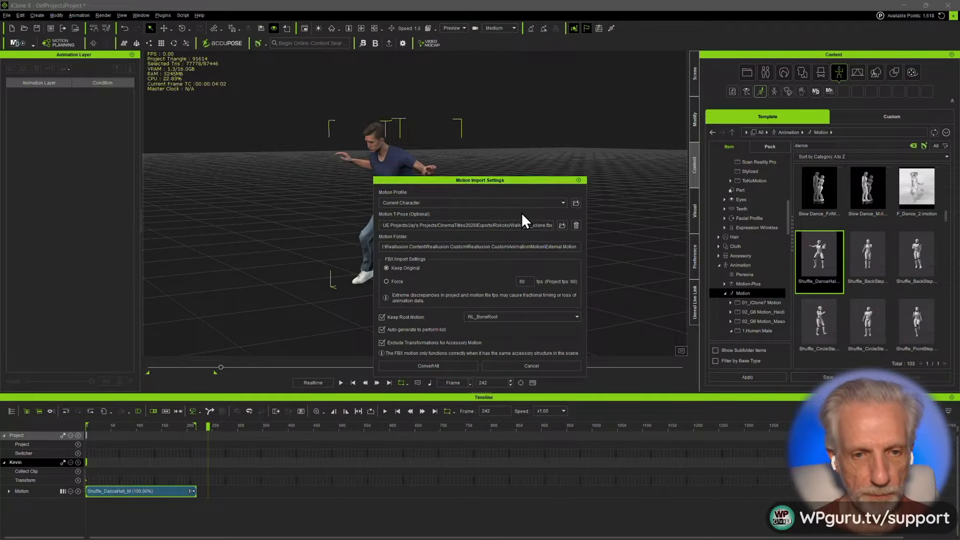
# - Set Kev from Cascadeur.fbx as the motion T-pose file and convert the motion onto Kevin using the Current Character profile
pyautogui.click(561, 225)
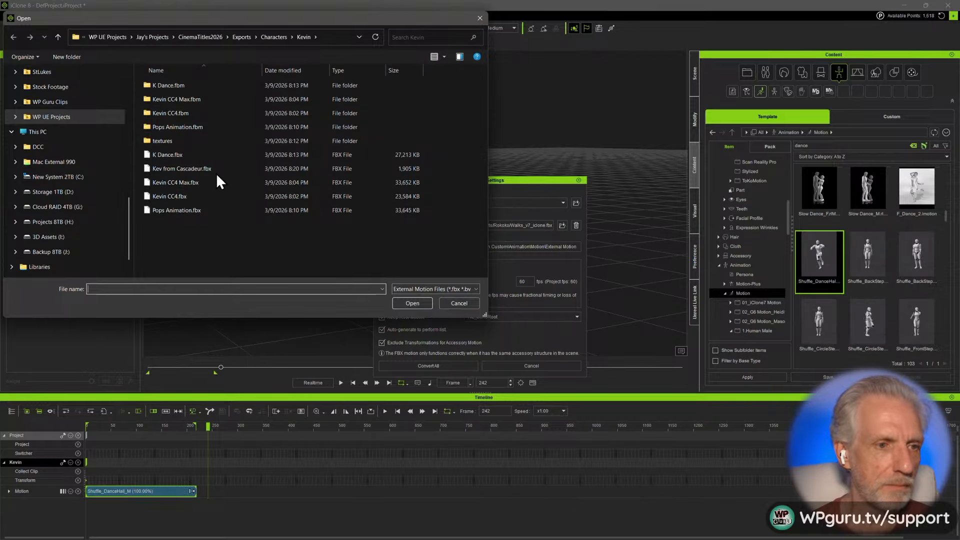
pyautogui.click(215, 172)
pyautogui.click(412, 304)
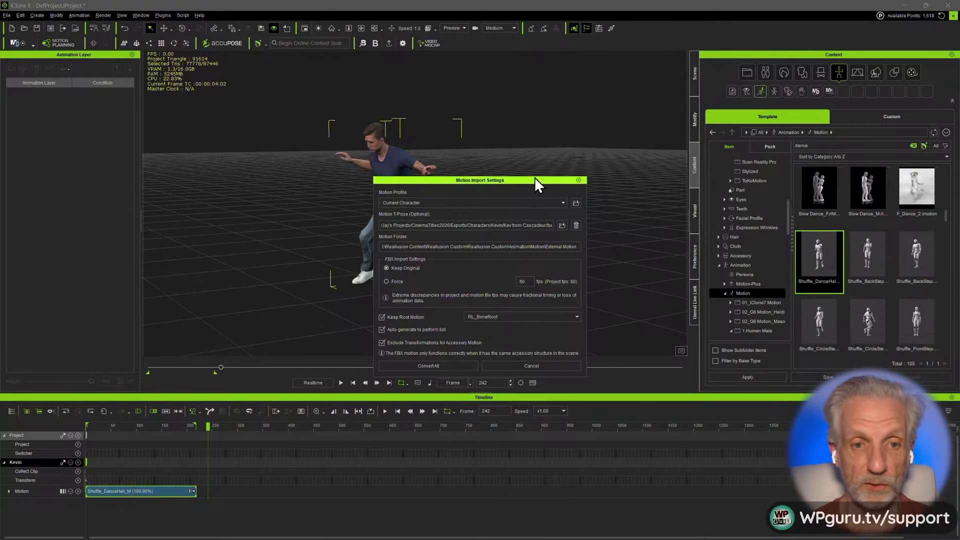
pyautogui.moveTo(535, 180); pyautogui.dragTo(634, 106)
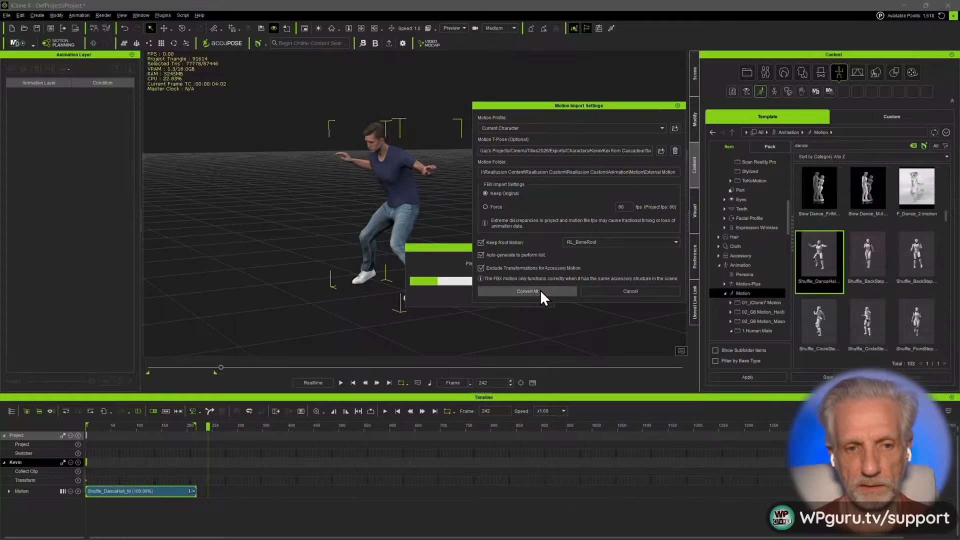
pyautogui.click(527, 291)
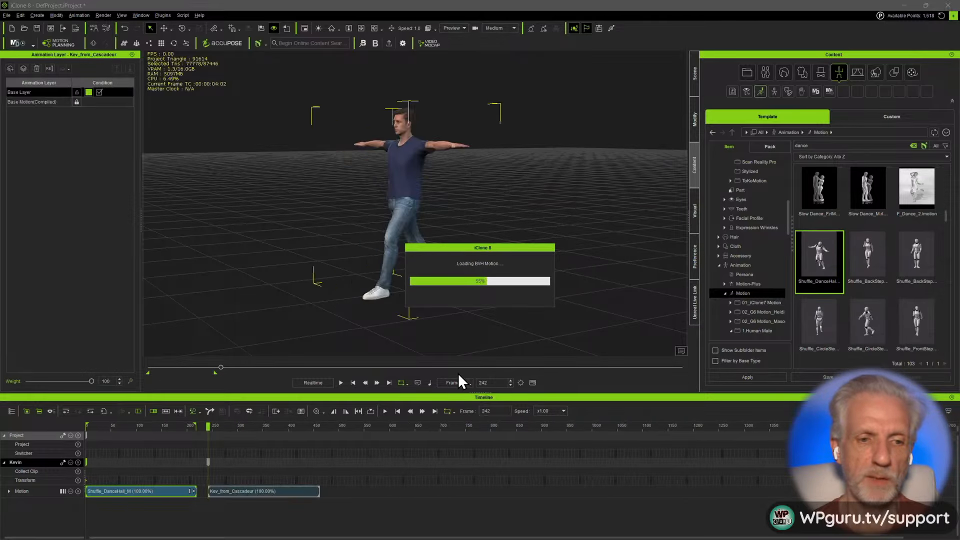
# - Scrub through the imported Kev_from_Cascadeur clip and play back the dance from the side and front to examine Kevin's movement
pyautogui.moveTo(209, 426); pyautogui.dragTo(266, 429)
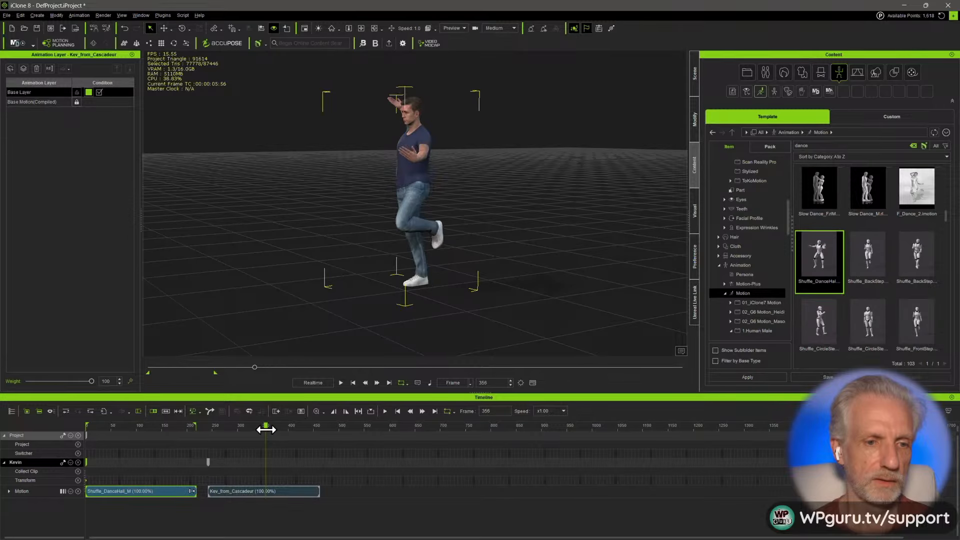
pyautogui.press('space')
pyautogui.moveTo(316, 269); pyautogui.dragTo(427, 271)
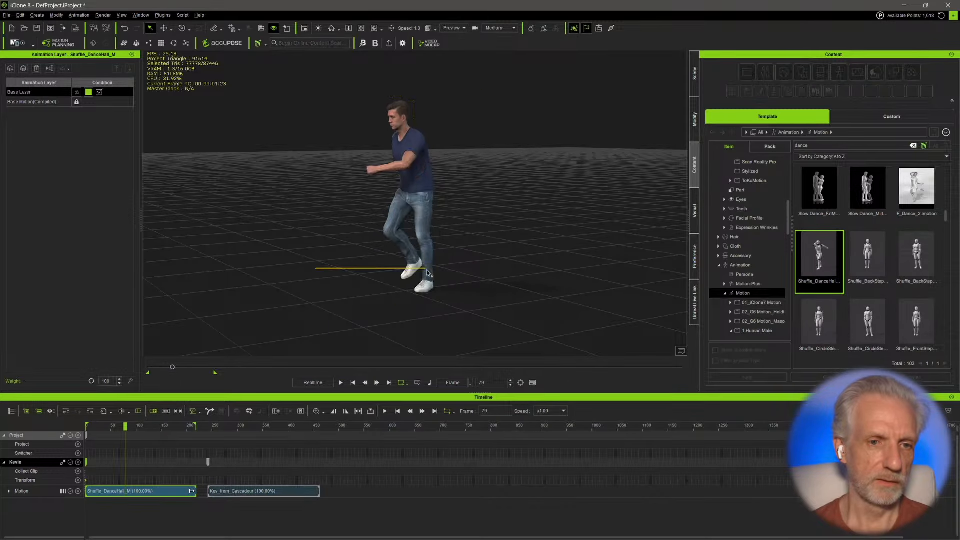
pyautogui.press('space')
pyautogui.keyDown('alt'); pyautogui.moveTo(310, 245); pyautogui.dragTo(473, 265); pyautogui.keyUp('alt')
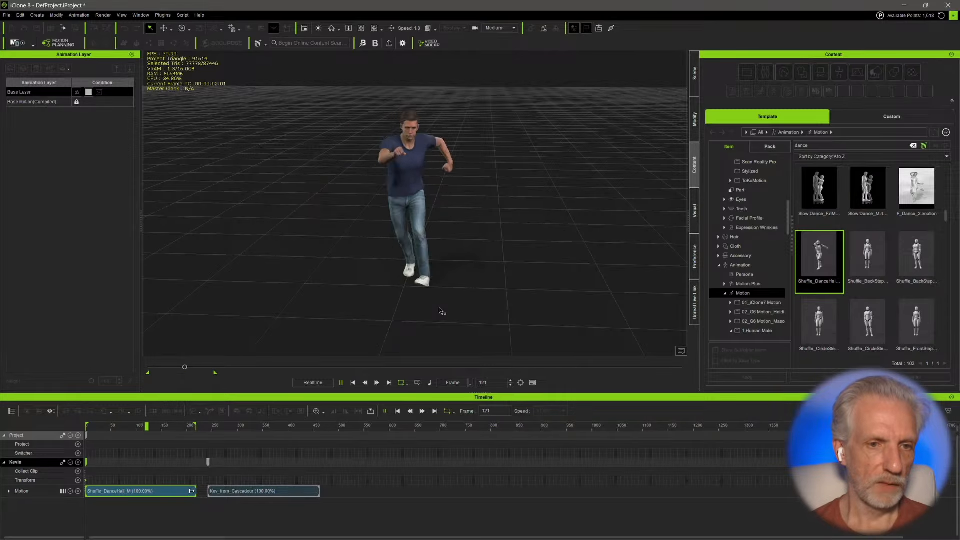
pyautogui.press('space')
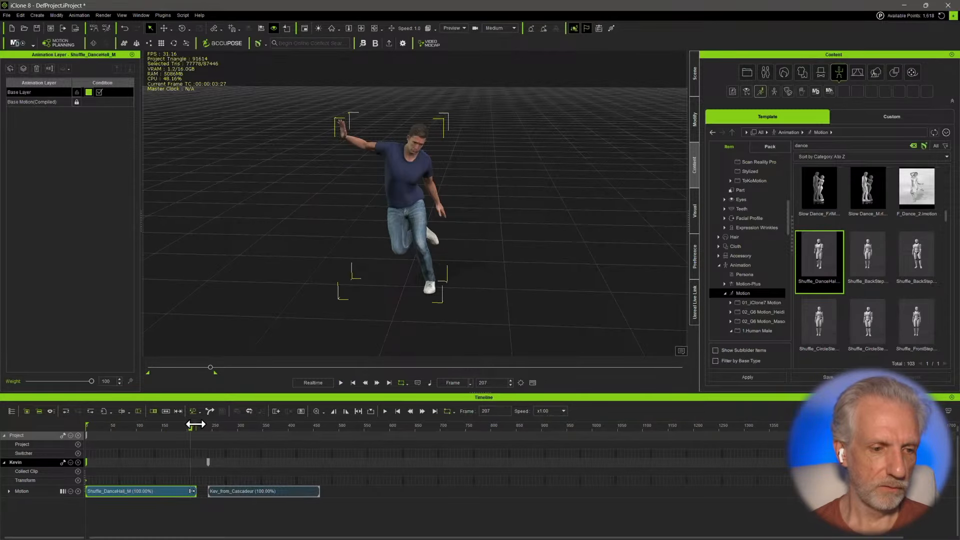
# - Extend the playback range to about frame 500 and play through both motion clips
pyautogui.click(214, 424)
pyautogui.press('space')
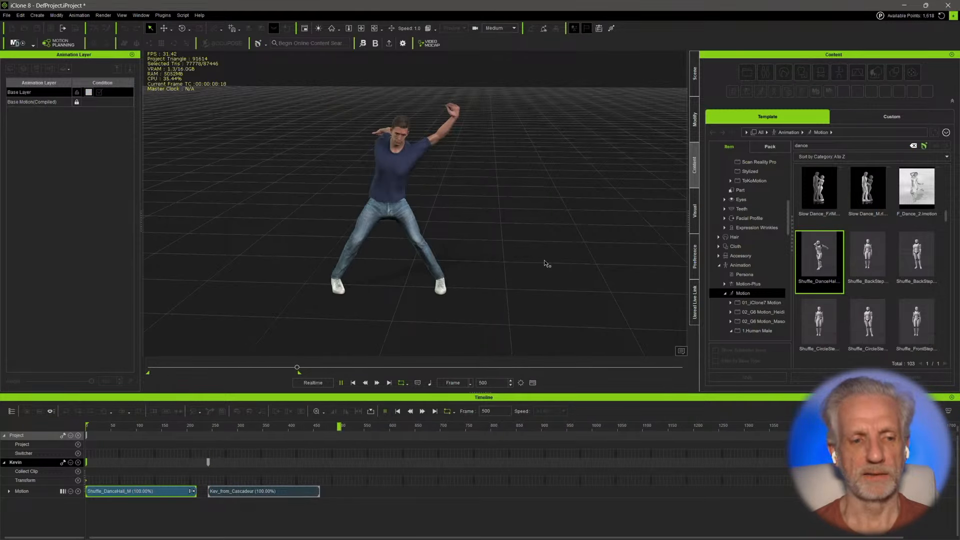
# - Delete the Kev_from_Cascadeur clip from Kevin's motion track and place the playhead at frame 258
pyautogui.click(300, 490)
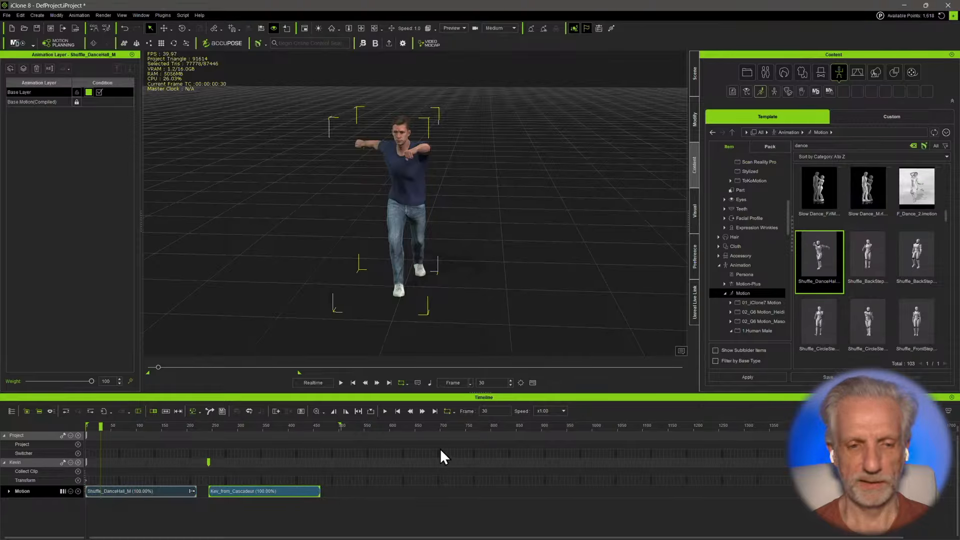
pyautogui.press('Delete')
pyautogui.click(217, 428)
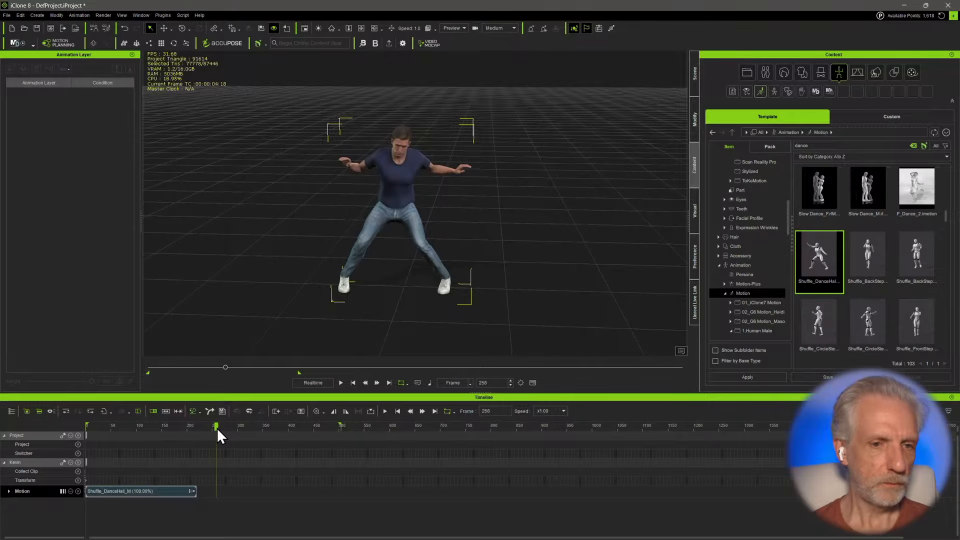
# - Try to import Kev from Cascadeur.fbx again as an external motion at frame 258, using the actorBuild motion profile
pyautogui.click(6, 16)
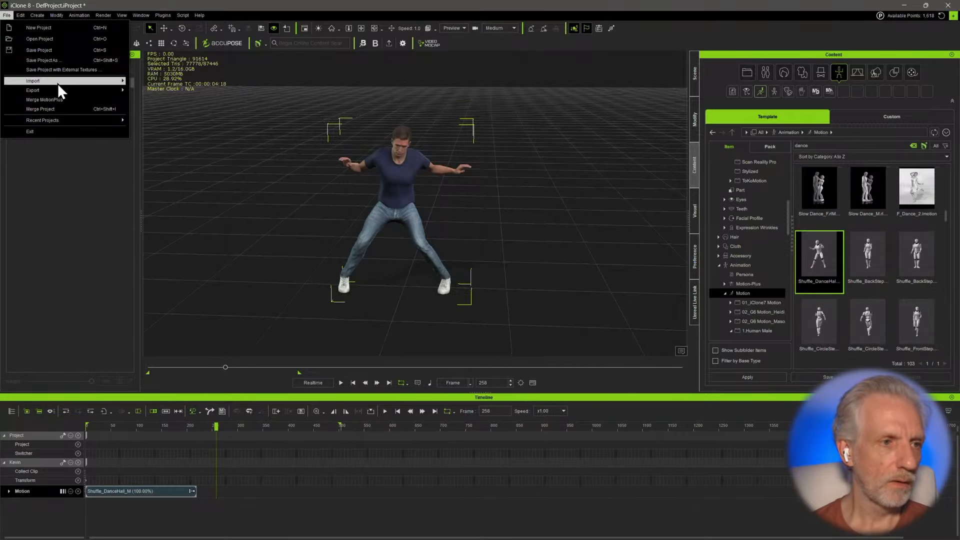
pyautogui.moveTo(103, 79)
pyautogui.click(193, 120)
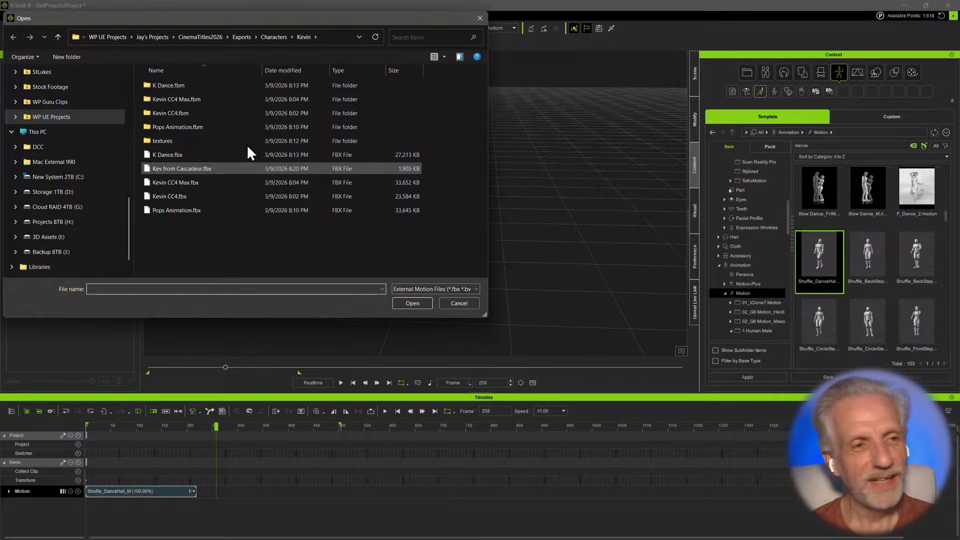
pyautogui.click(200, 169)
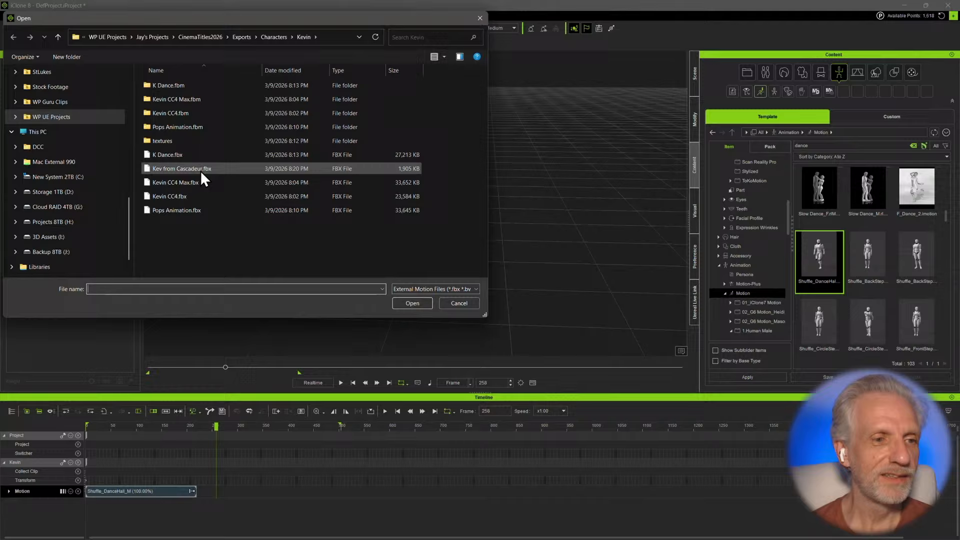
pyautogui.click(413, 303)
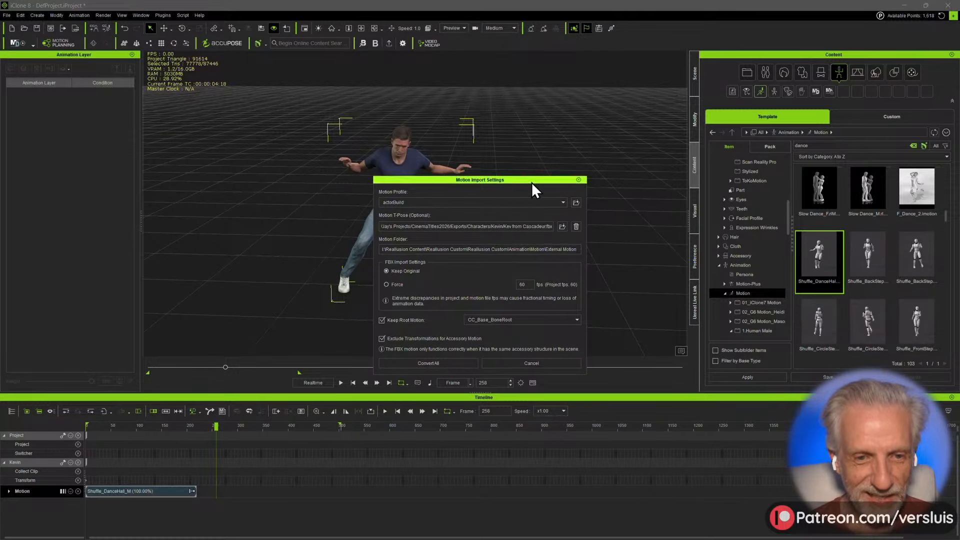
pyautogui.moveTo(532, 182); pyautogui.dragTo(541, 155)
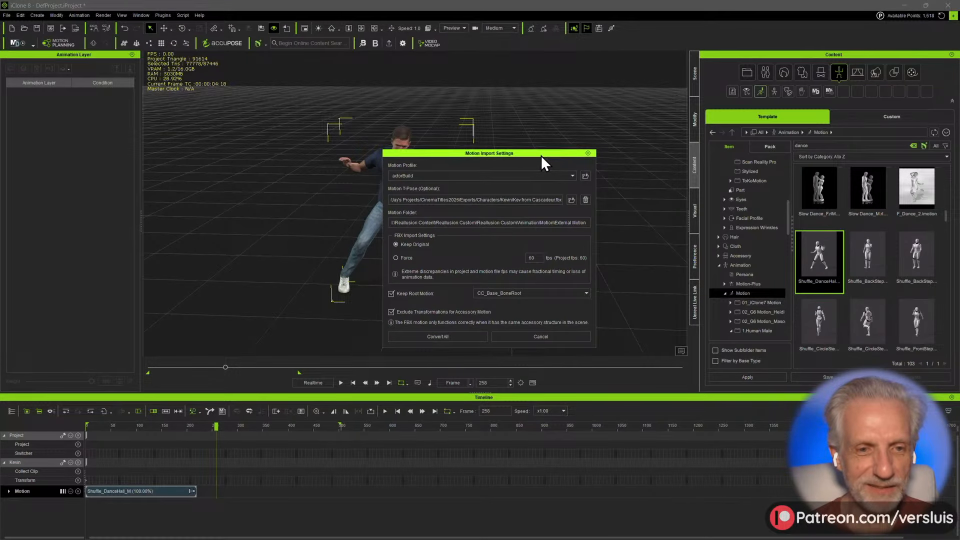
pyautogui.click(457, 336)
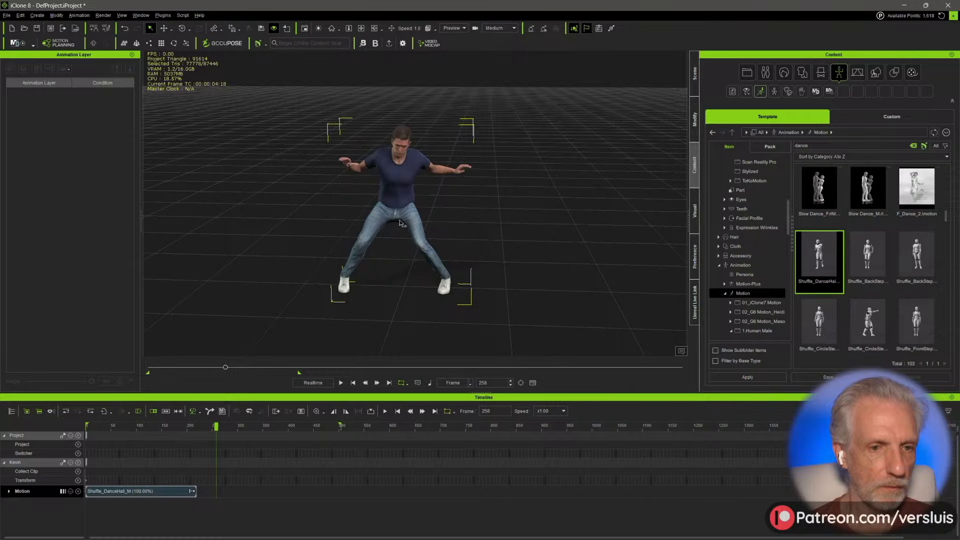
pyautogui.moveTo(400, 223); pyautogui.dragTo(311, 235, button='right')
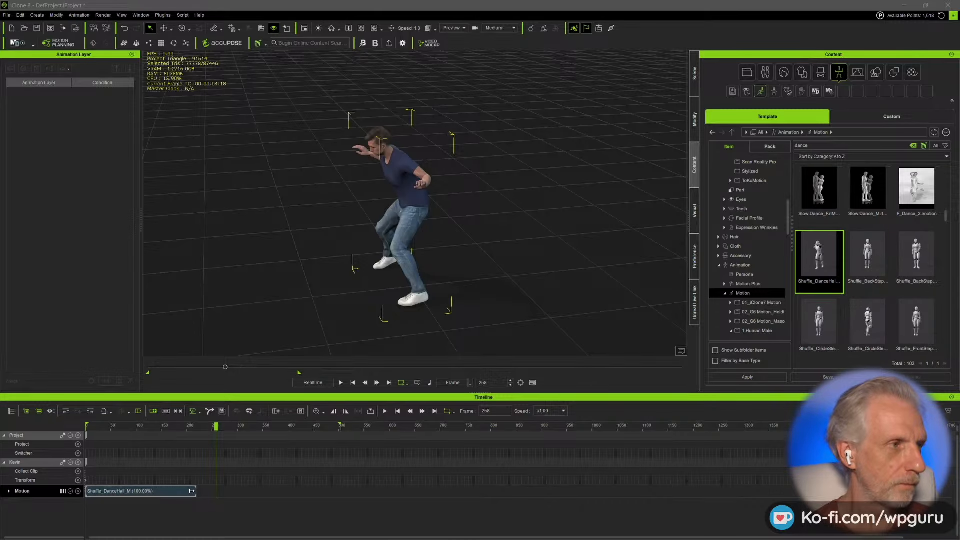
pyautogui.moveTo(382, 53); pyautogui.dragTo(465, 40)
pyautogui.click(334, 53)
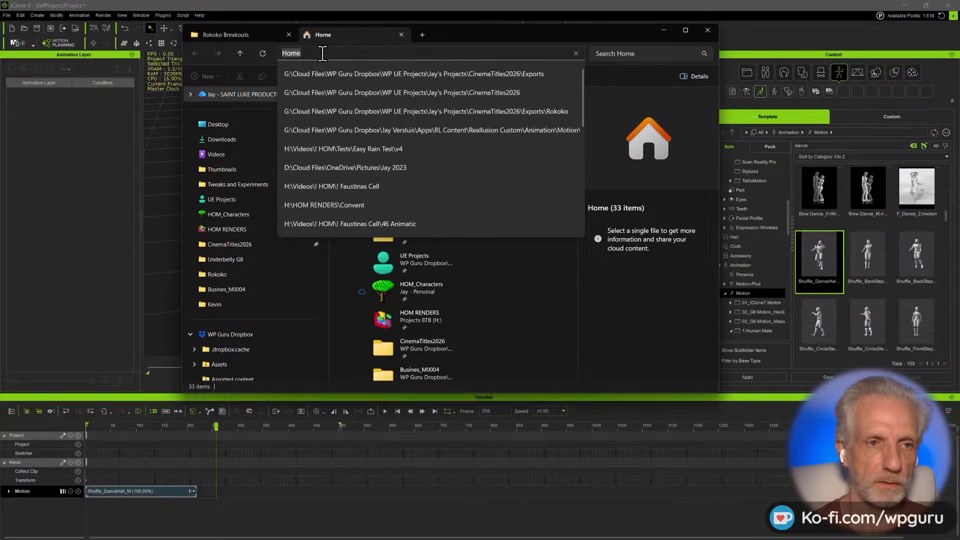
pyautogui.write("G:\\Cloud Files\\WP Guru Dropbox\\WP UE Projects\\Jay's Projects\\CinemaTitles2026\\Exports")
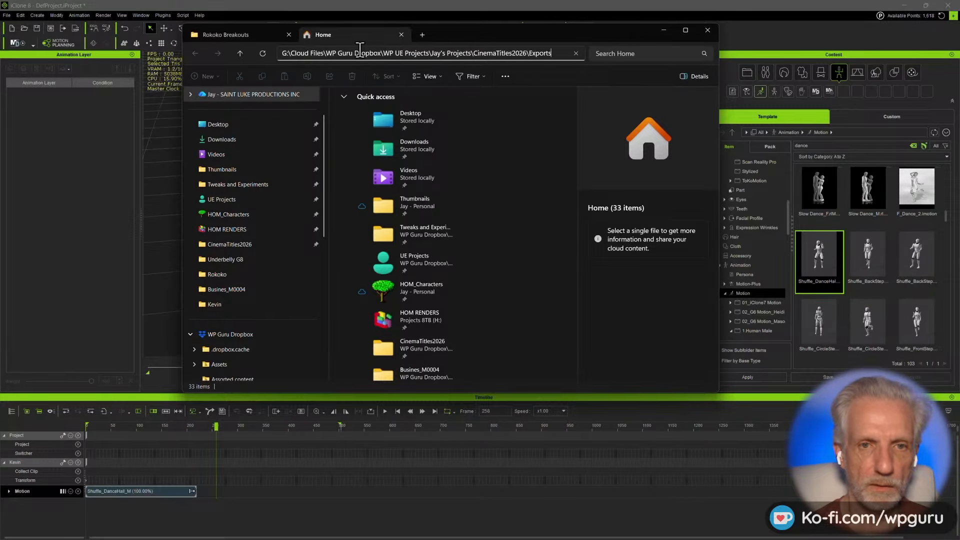
pyautogui.press('Escape')
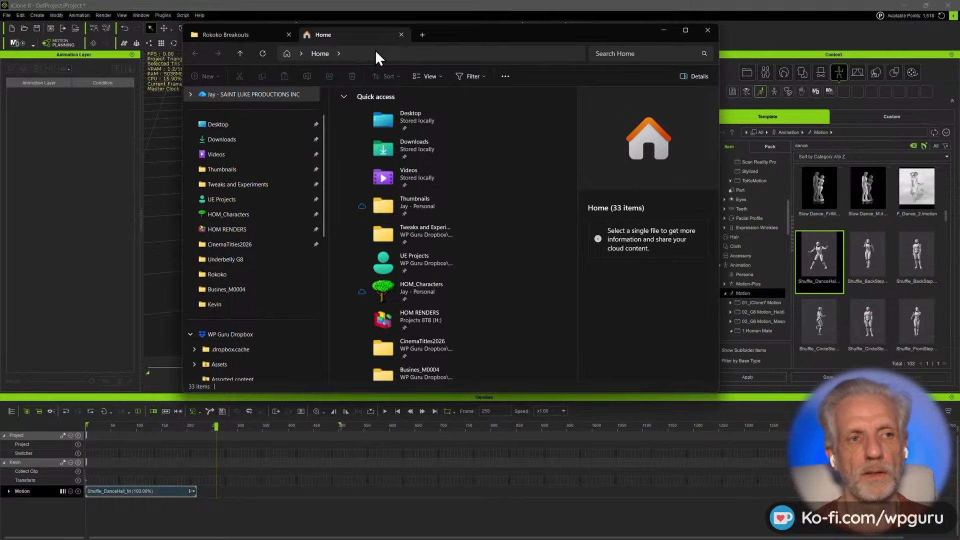
pyautogui.click(402, 35)
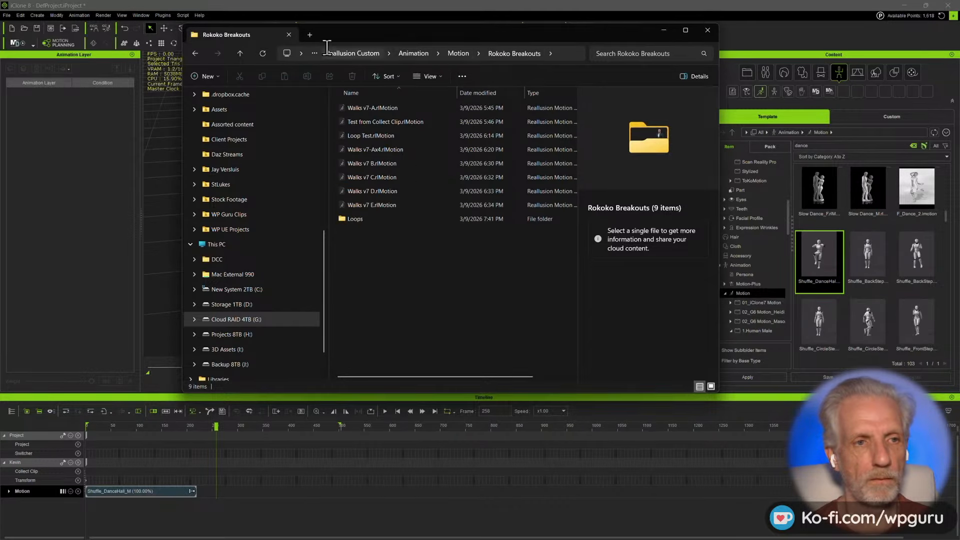
pyautogui.scroll(3, 296, 224)
# - Open the CinemaTitles2026 project's Exports folder in a new File Explorer tab
pyautogui.click(309, 34)
pyautogui.click(431, 53)
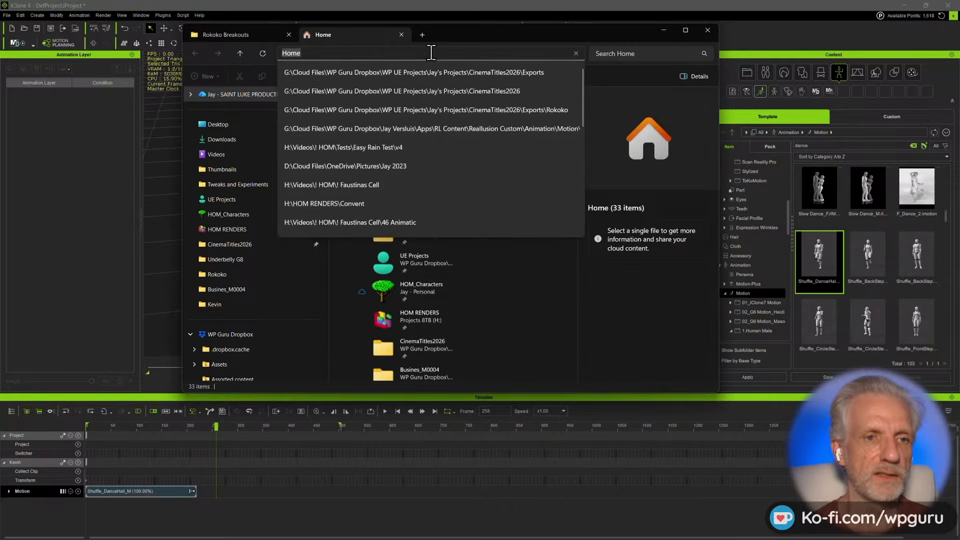
pyautogui.write("G:\\Cloud Files\\WP Guru Dropbox\\WP UE Projects\\Jay's Projects\\CinemaTitles2026\\Exports")
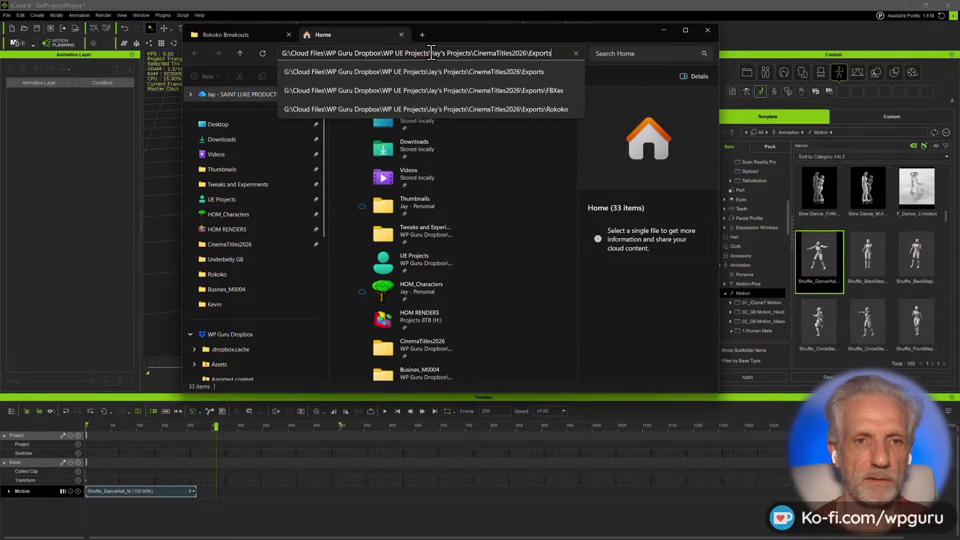
pyautogui.press('Return')
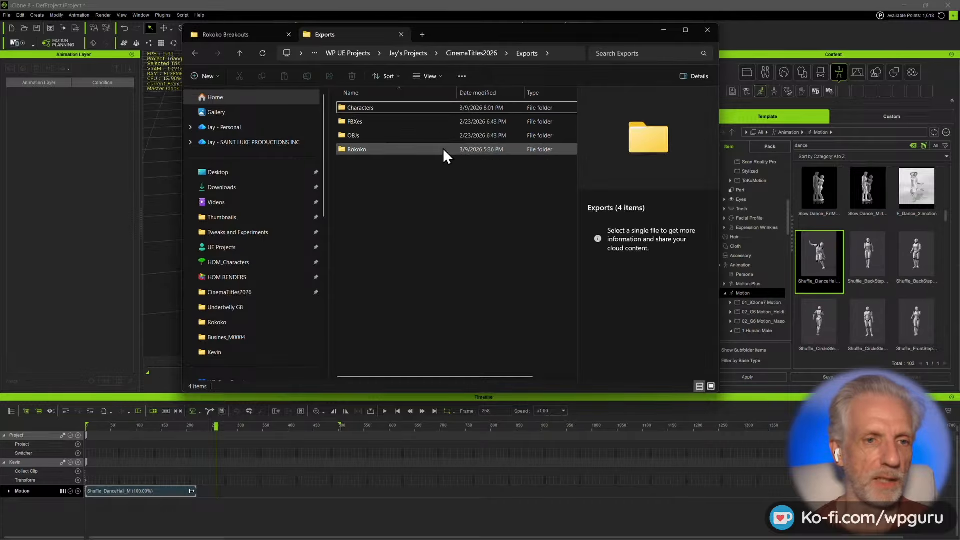
# - Locate Kev from Cascadeur.fbx in the Characters > Kevin subfolder, select it, and minimize File Explorer
pyautogui.doubleClick(385, 122)
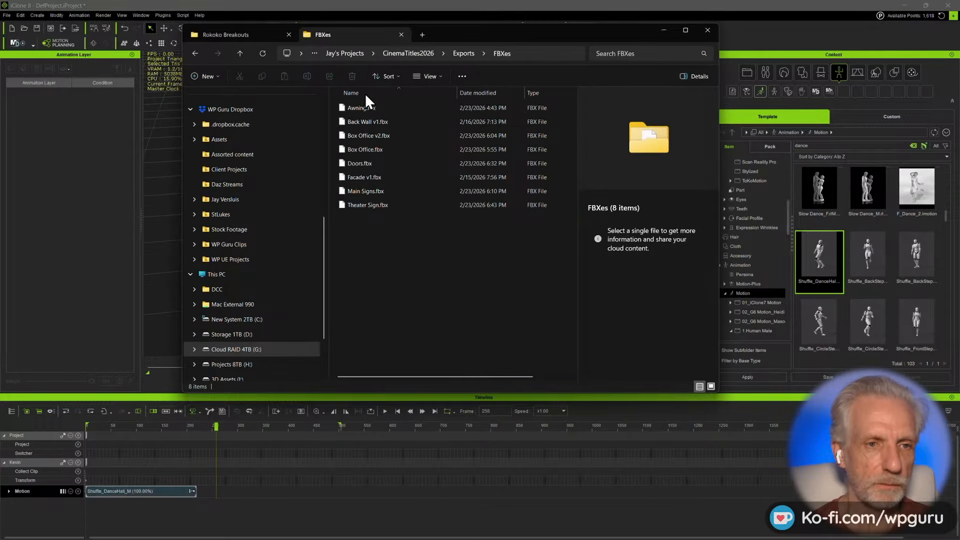
pyautogui.click(236, 53)
pyautogui.click(376, 136)
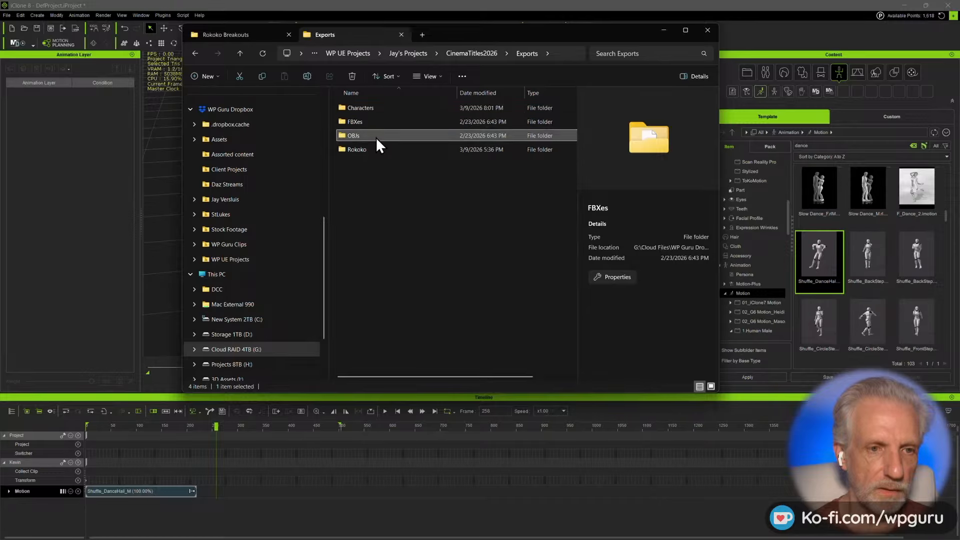
pyautogui.doubleClick(388, 109)
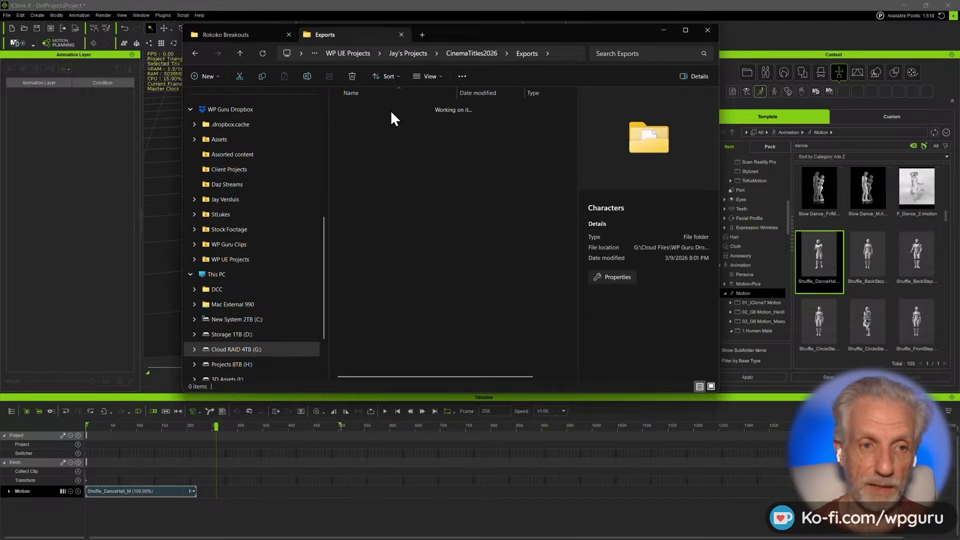
pyautogui.doubleClick(388, 219)
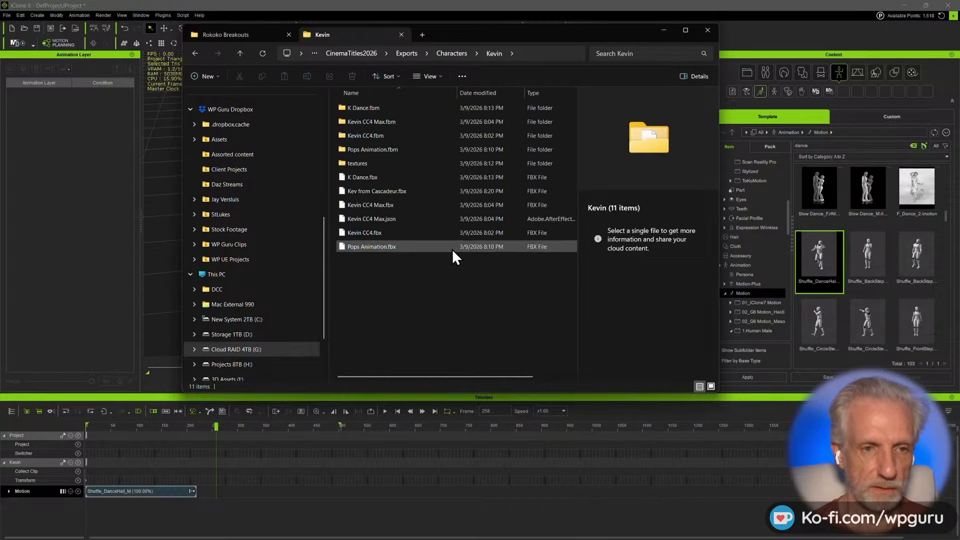
pyautogui.click(406, 189)
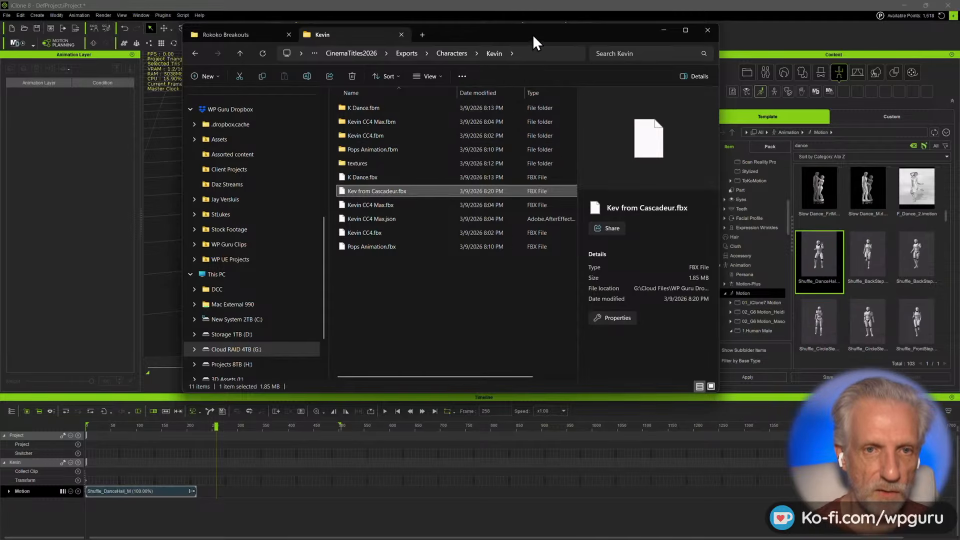
pyautogui.click(664, 30)
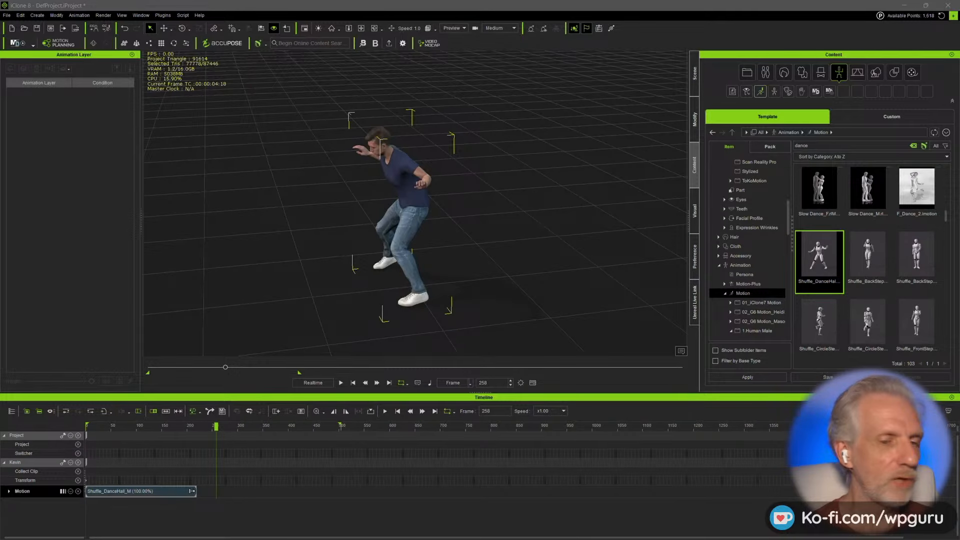
pyautogui.moveTo(406, 215); pyautogui.dragTo(412, 214)
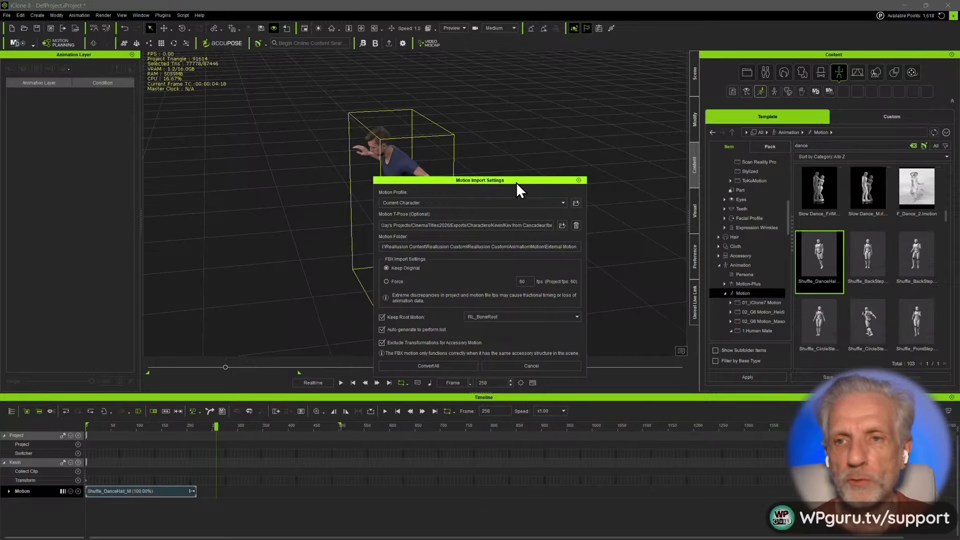
pyautogui.moveTo(517, 182); pyautogui.dragTo(548, 142)
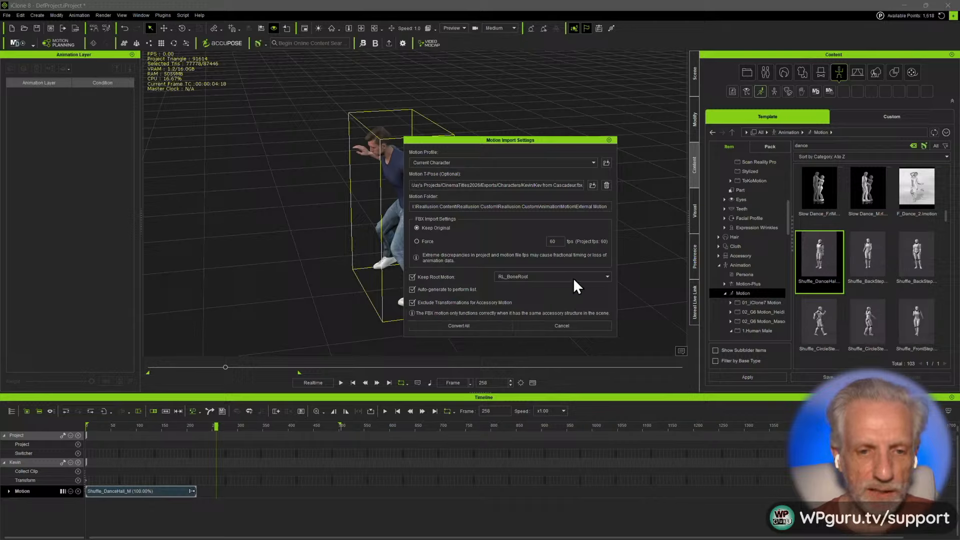
pyautogui.click(538, 326)
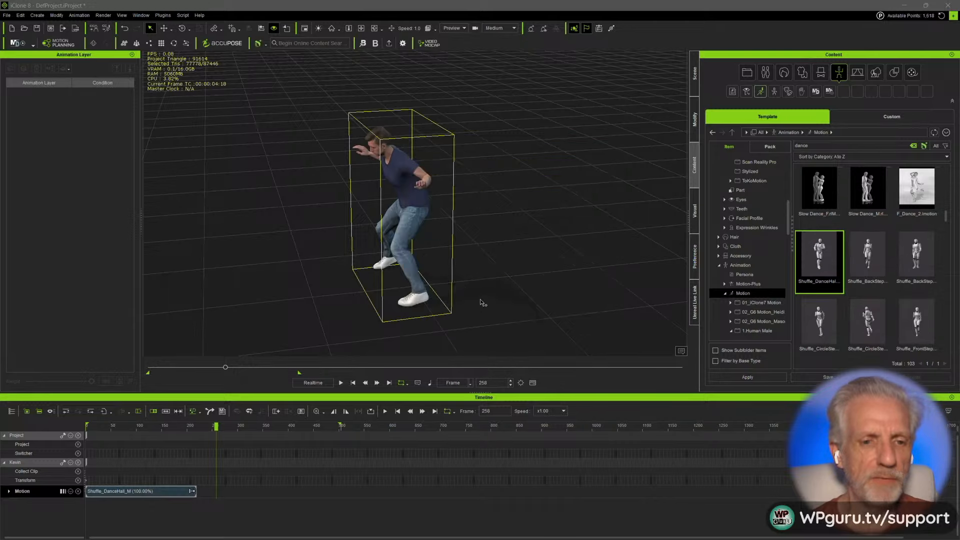
# - Delete the Shuffle_DanceHall_M clip from Kevin's motion track and return the playhead to frame 0
pyautogui.click(163, 492)
pyautogui.press('Delete')
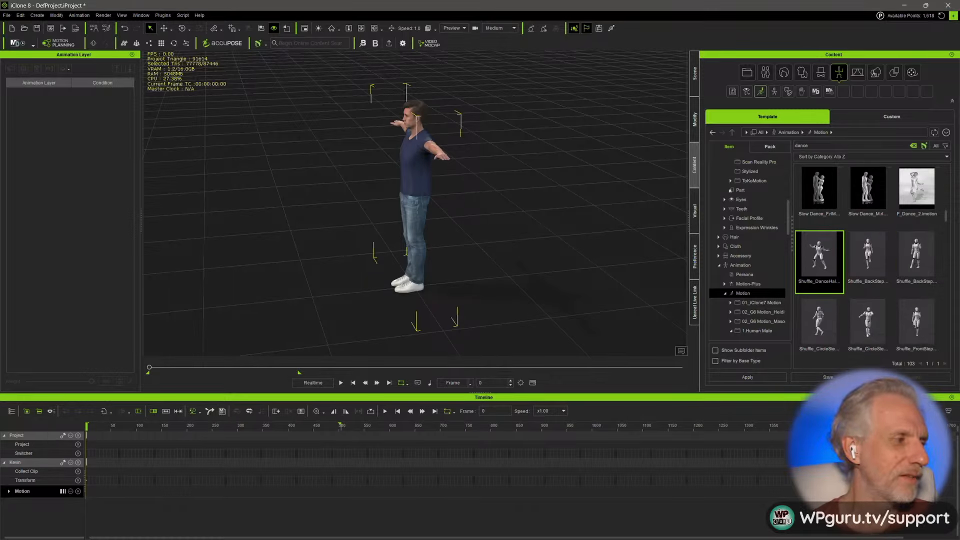
# - Import Kev from Cascadeur.fbx onto Kevin at frame 0 using the Current Character motion profile, and play the motion back
pyautogui.moveTo(344, 187); pyautogui.dragTo(411, 173)
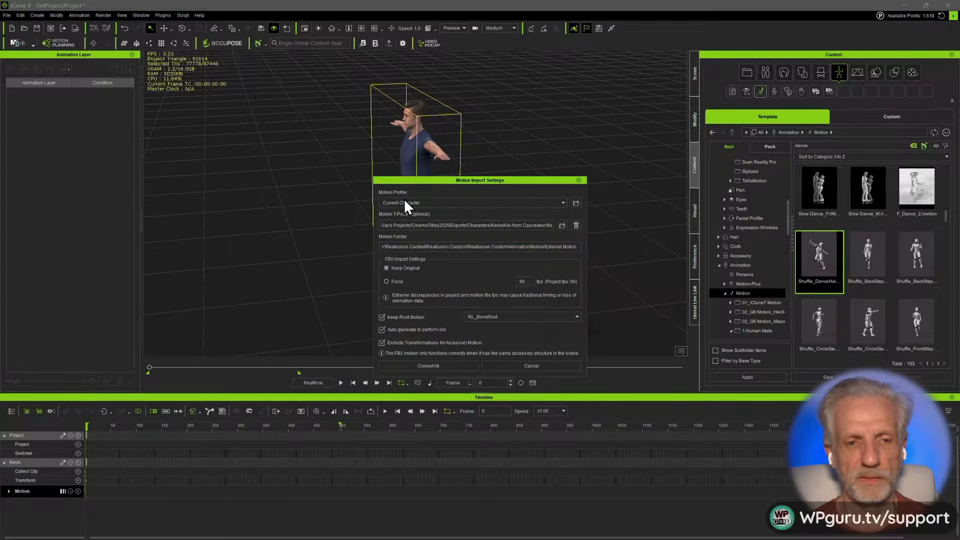
pyautogui.click(445, 364)
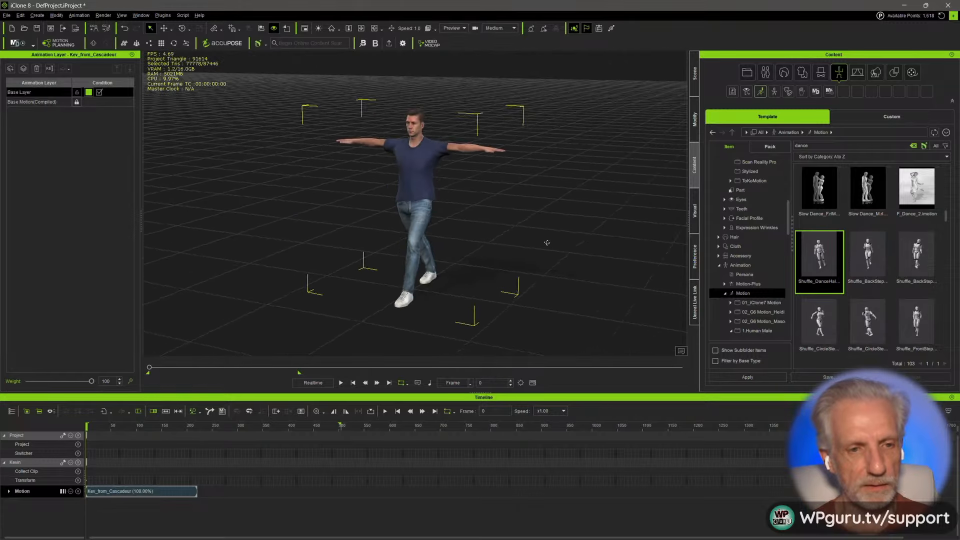
pyautogui.moveTo(93, 426); pyautogui.dragTo(64, 436)
pyautogui.press('space')
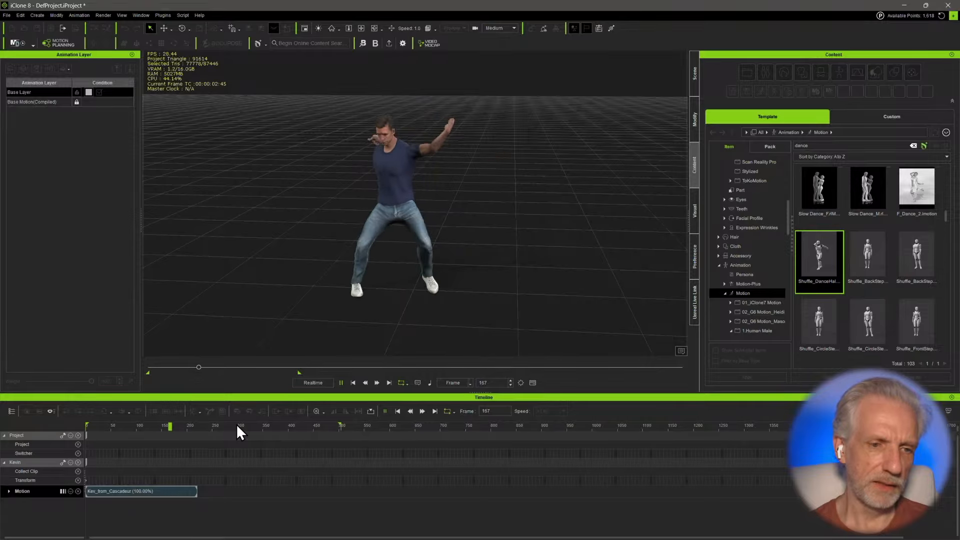
# - Switch to Cascadeur to view the source dance, return to iClone, and replay the imported motion from frame 22
pyautogui.hotkey('alt', 'Tab')
pyautogui.hotkey('alt', 'Tab')
pyautogui.hotkey('alt', 'Tab')
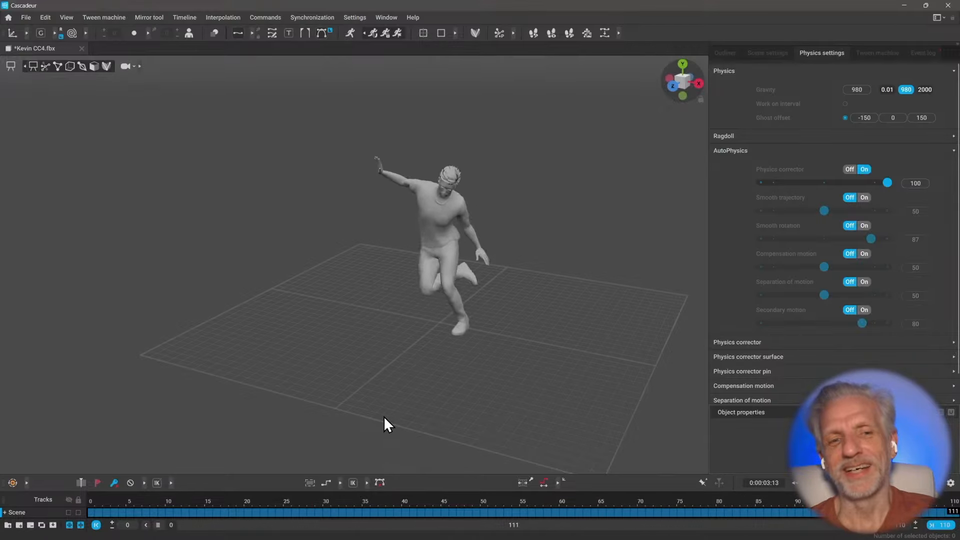
pyautogui.hotkey('alt', 'Tab')
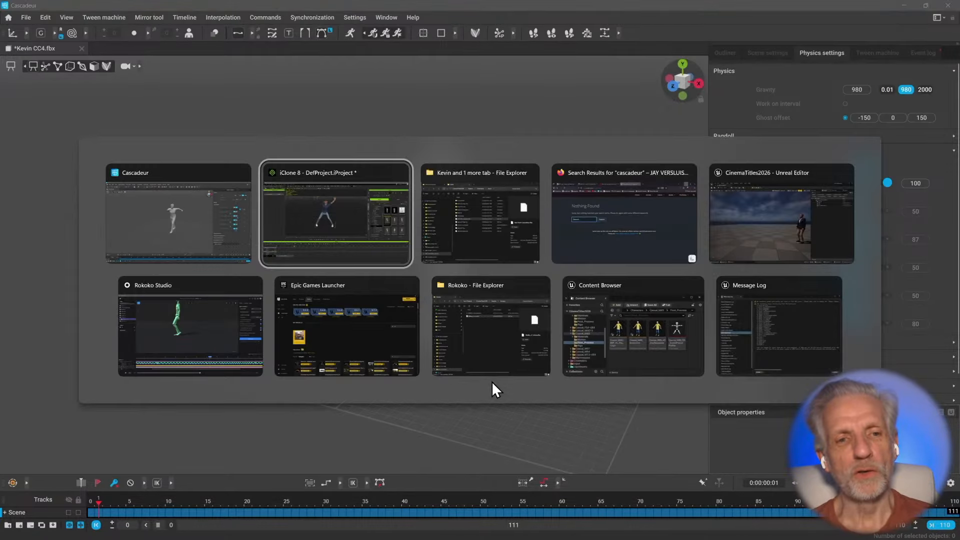
pyautogui.moveTo(84, 432); pyautogui.dragTo(98, 432)
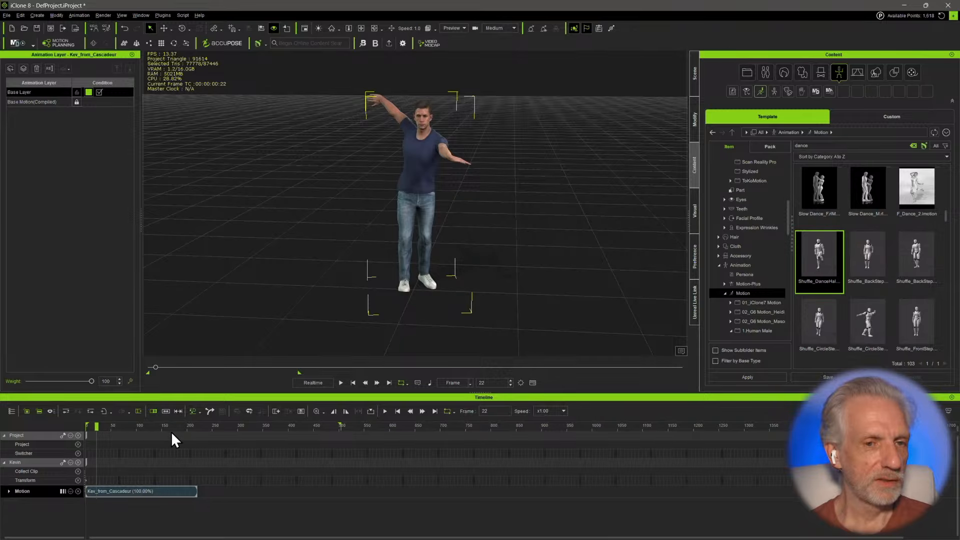
pyautogui.press('space')
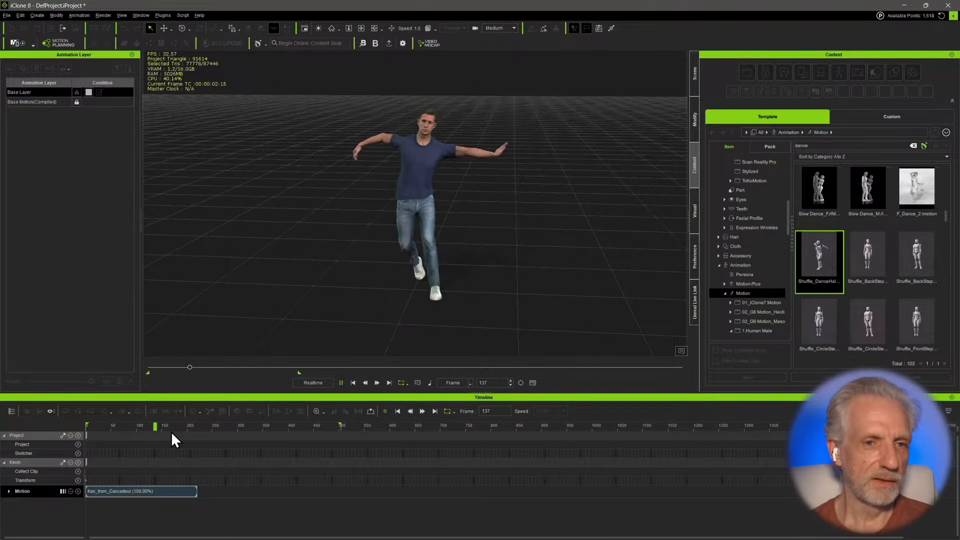
pyautogui.press('space')
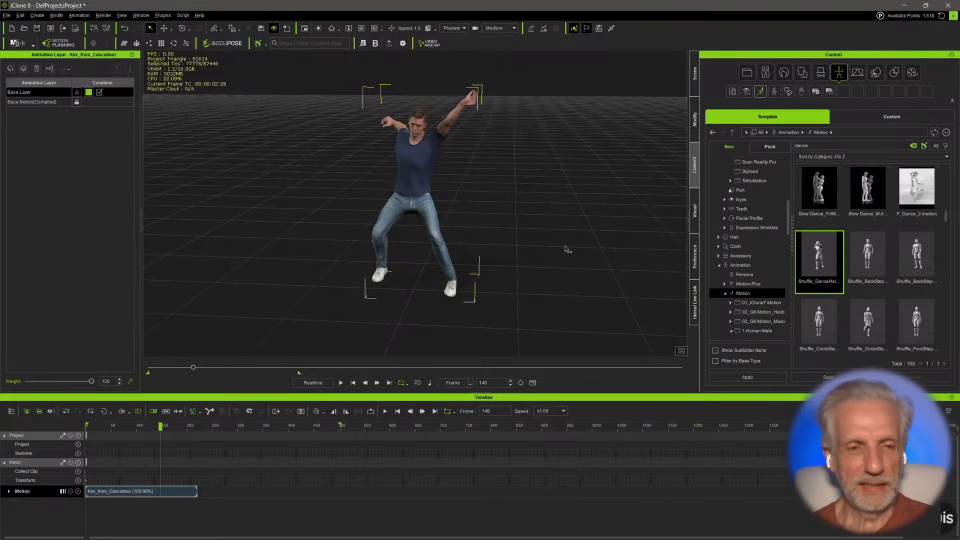
# - Switch to the CinemaTitles2026 project in Unreal Editor, save the iClone_Imports level, and close the Content Browser and Message Log windows
pyautogui.hotkey('alt', 'Tab')
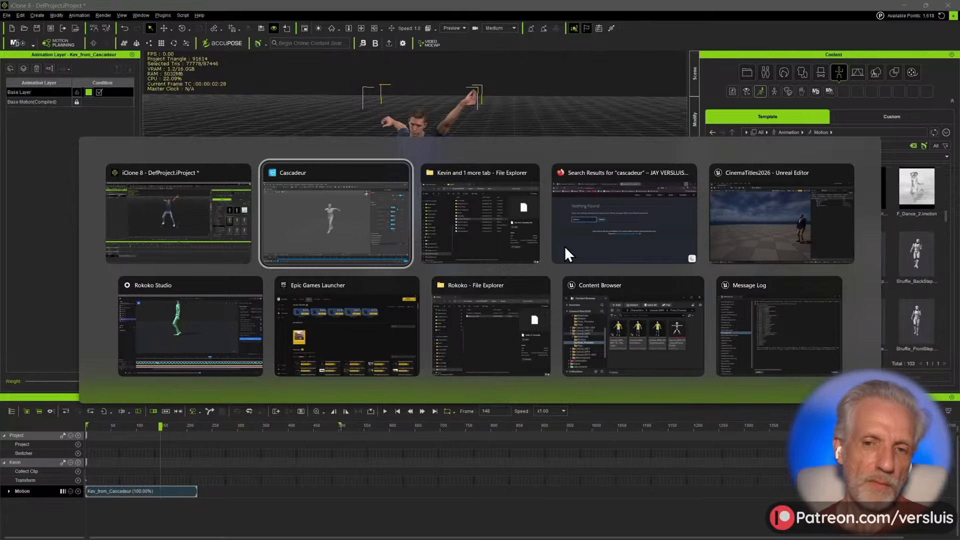
pyautogui.hotkey('alt', 'Tab')
pyautogui.hotkey('alt', 'Tab')
pyautogui.hotkey('alt', 'Tab')
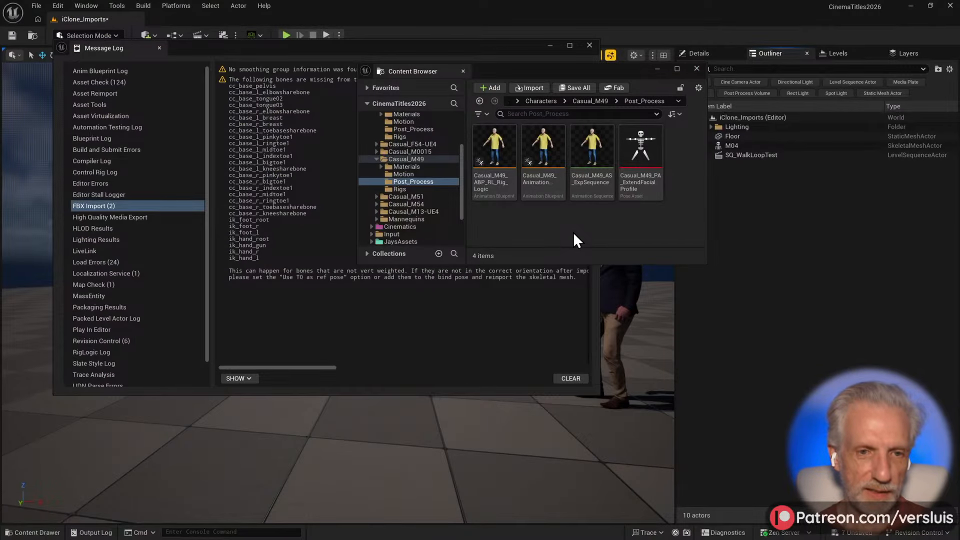
pyautogui.hotkey('ctrl', 's')
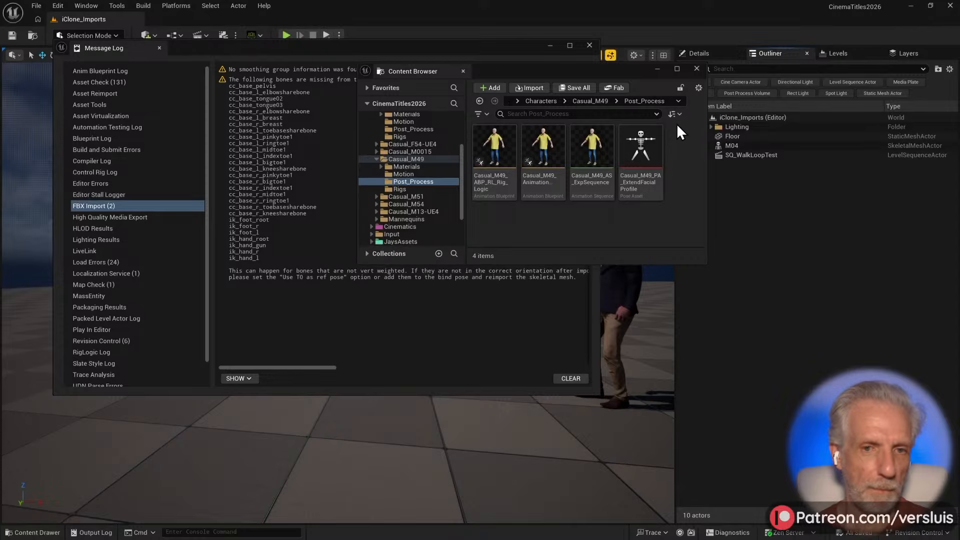
pyautogui.click(697, 69)
pyautogui.click(589, 46)
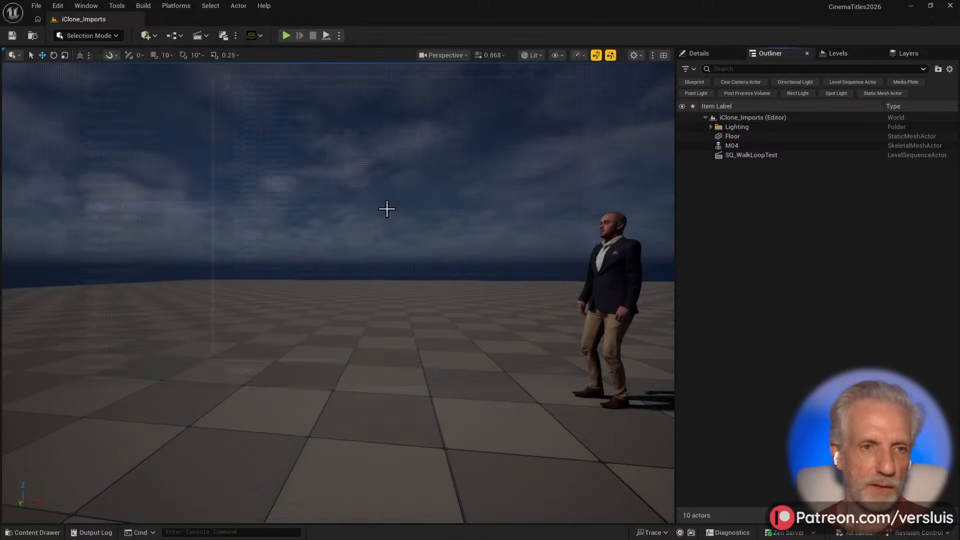
# - Collapse the Business_M04 folder, show the contents of the Characters folder, and select the M04 actor in the level
pyautogui.hotkey('ctrl', 'space')
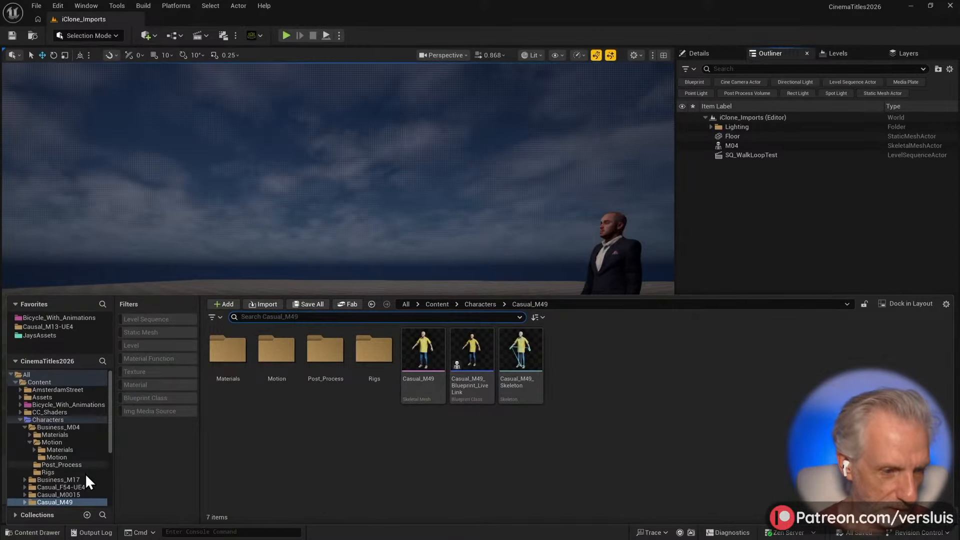
pyautogui.click(24, 427)
pyautogui.click(75, 419)
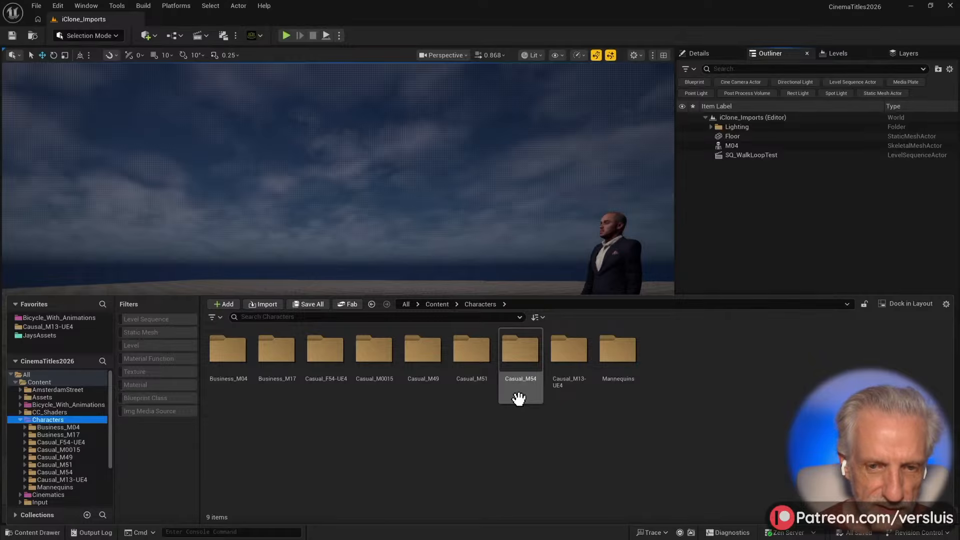
pyautogui.click(628, 273)
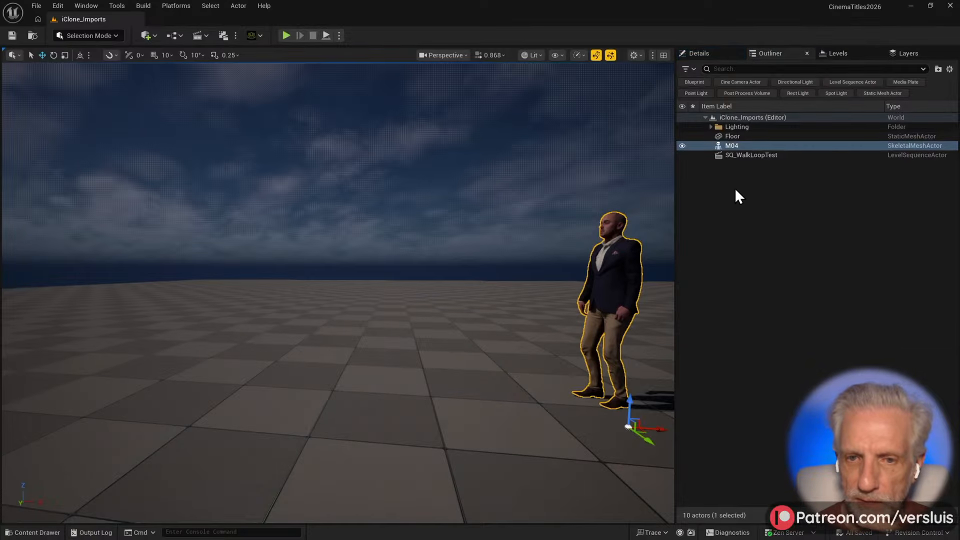
pyautogui.hotkey('ctrl', 'space')
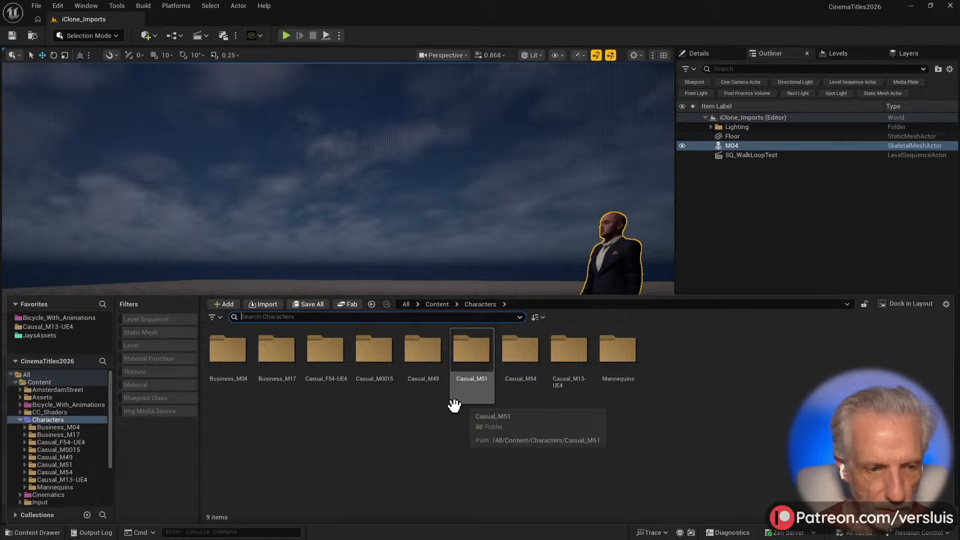
pyautogui.doubleClick(235, 357)
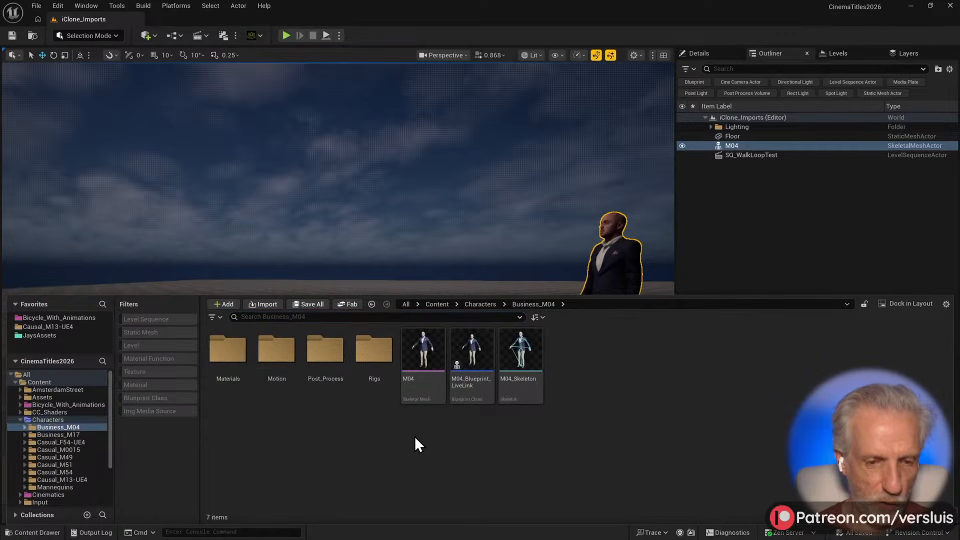
pyautogui.doubleClick(264, 353)
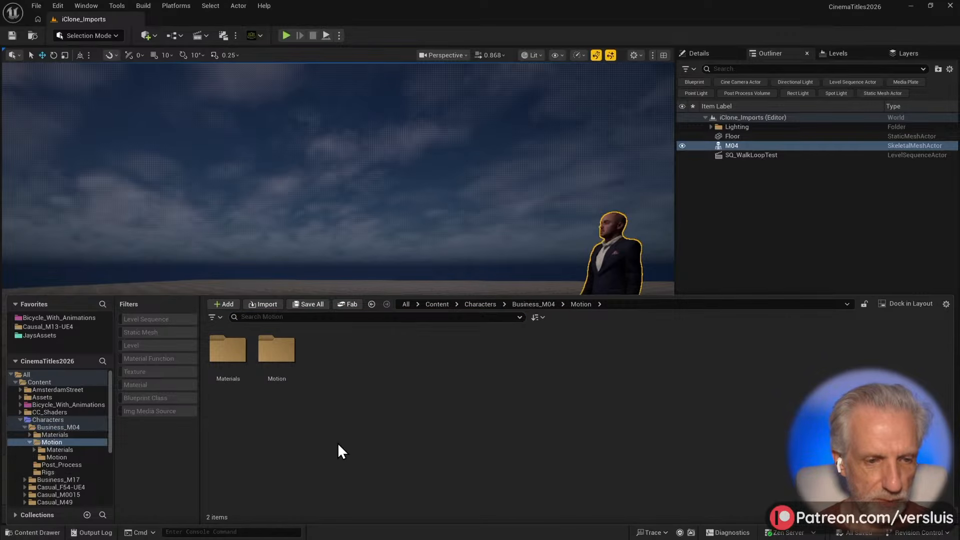
pyautogui.doubleClick(277, 350)
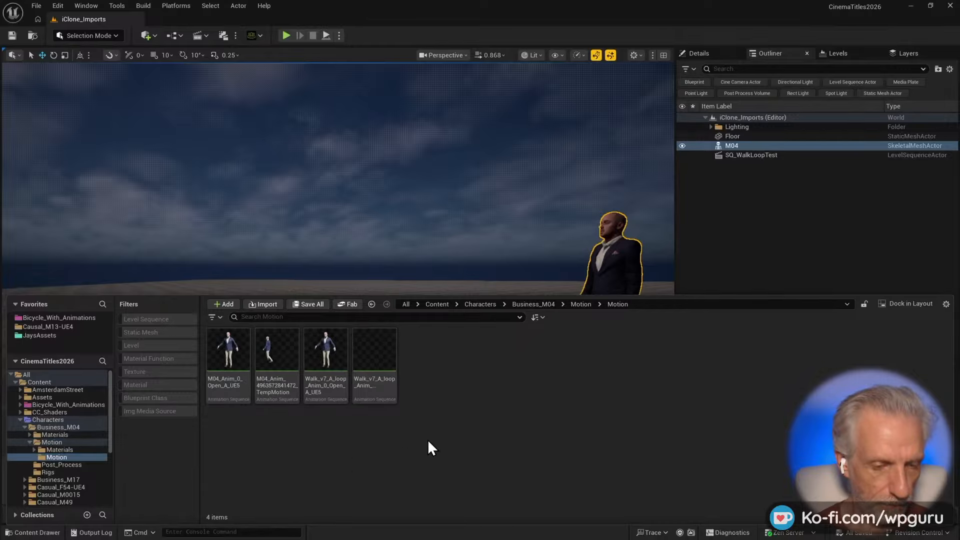
pyautogui.moveTo(375, 353); pyautogui.dragTo(421, 376)
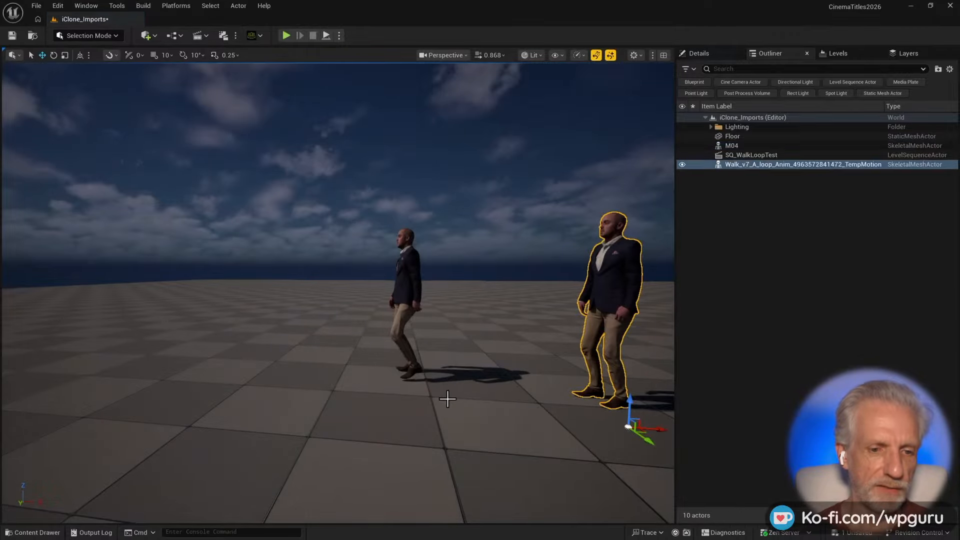
pyautogui.moveTo(447, 399); pyautogui.dragTo(475, 415, button='right')
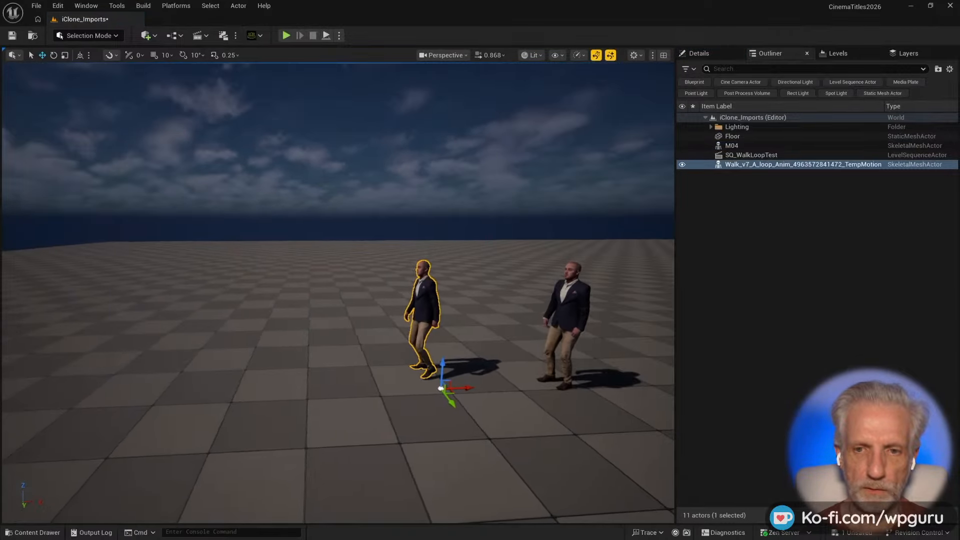
pyautogui.click(760, 155)
pyautogui.click(723, 53)
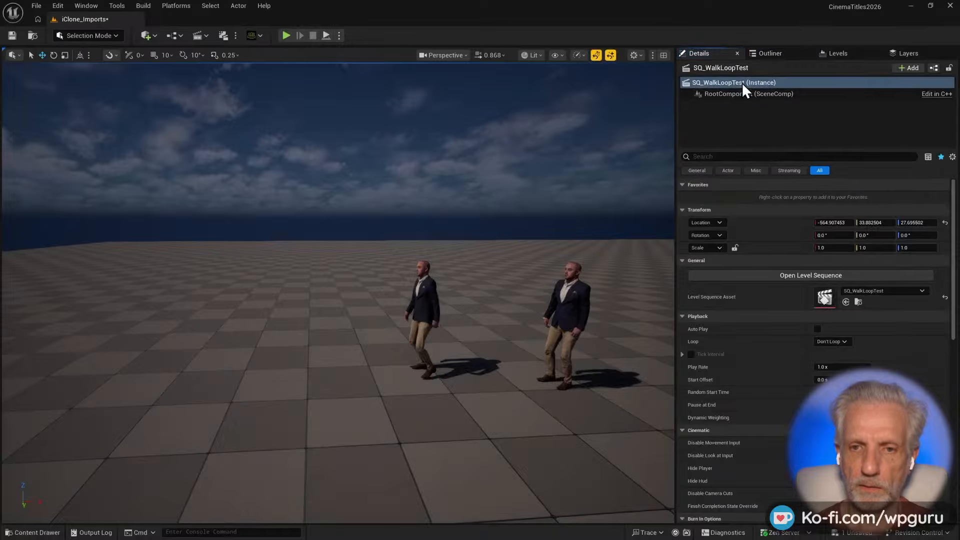
pyautogui.click(803, 279)
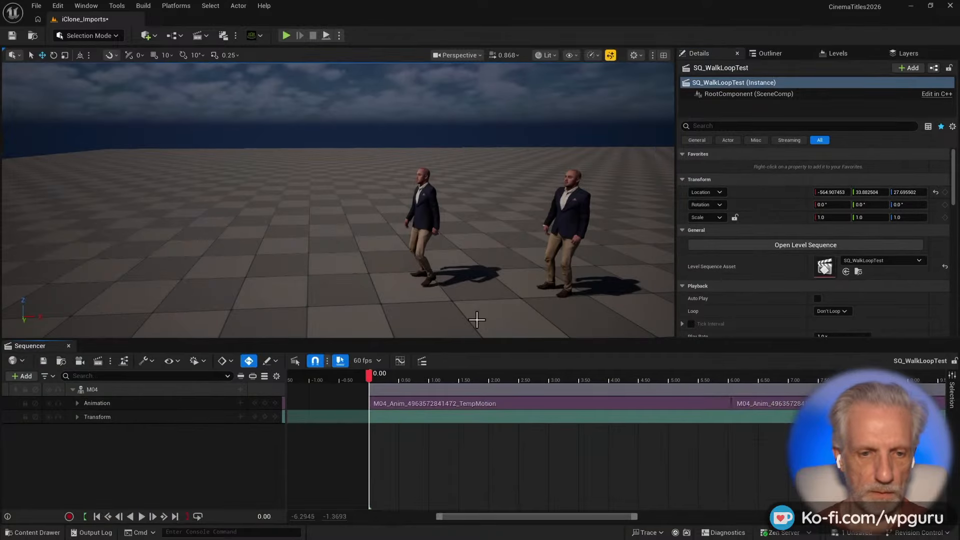
pyautogui.click(424, 213)
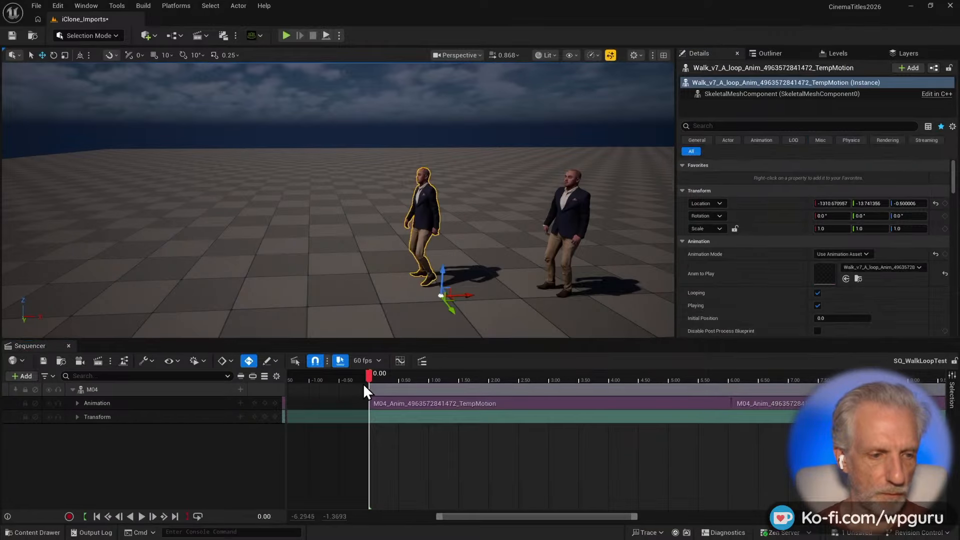
pyautogui.click(23, 375)
pyautogui.moveTo(88, 191)
pyautogui.click(175, 193)
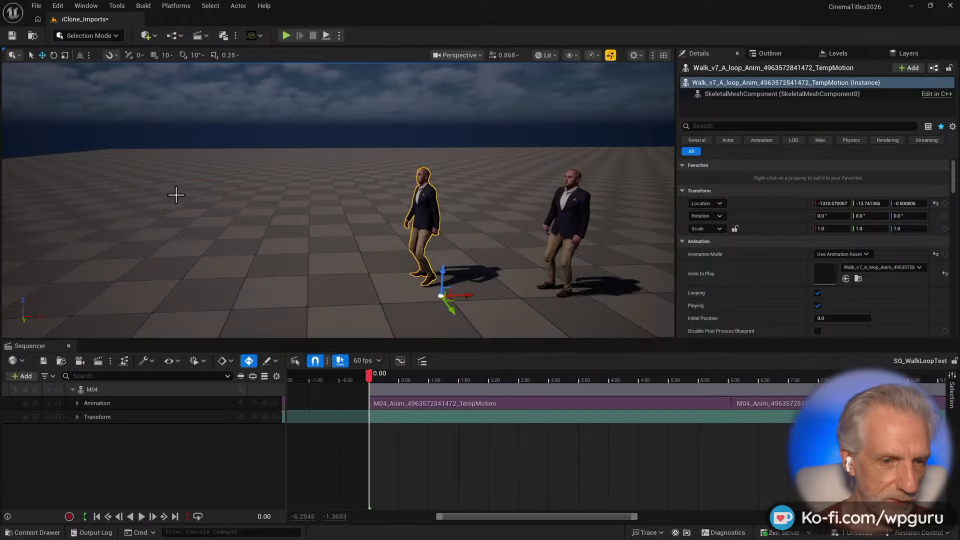
pyautogui.click(240, 444)
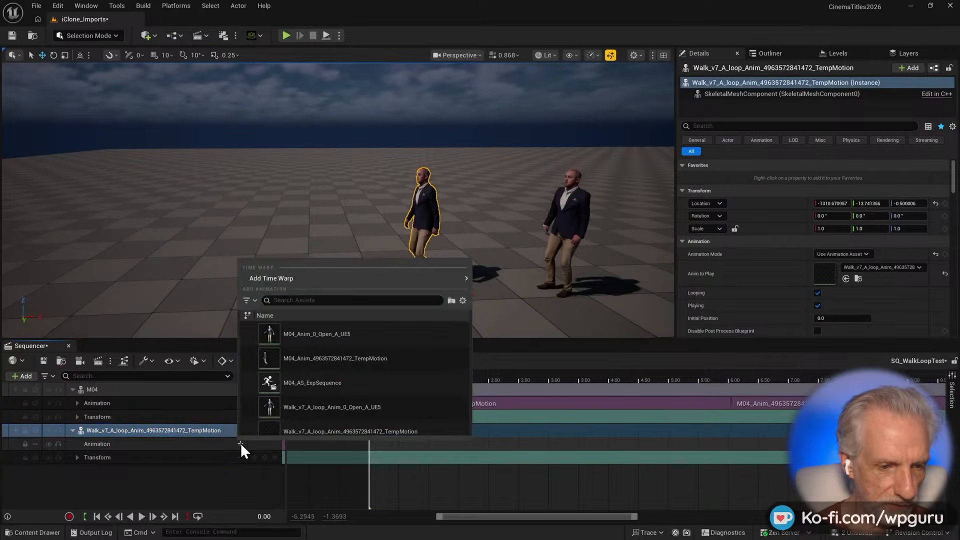
pyautogui.scroll(-1, 442, 398)
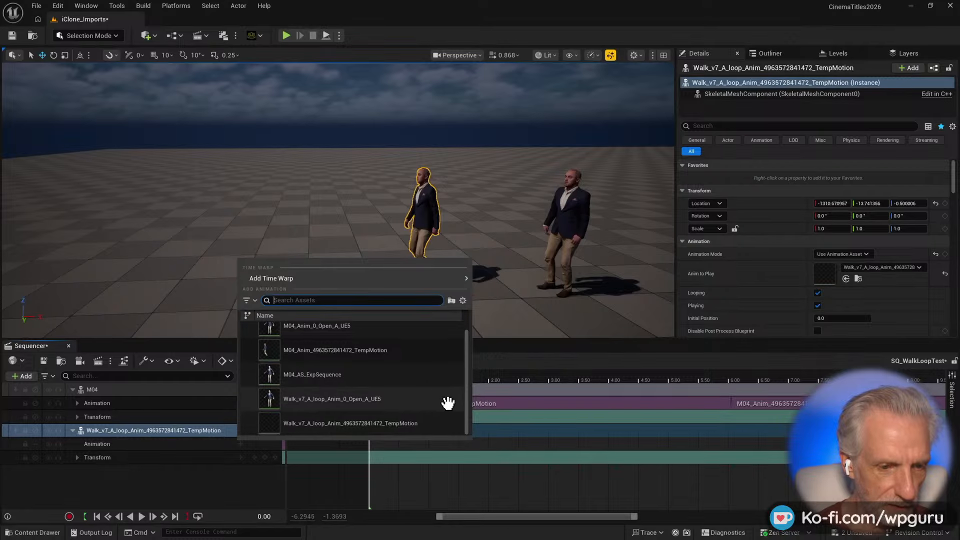
pyautogui.click(422, 424)
pyautogui.keyDown('ctrl'); pyautogui.scroll(-5, 503, 452); pyautogui.keyUp('ctrl')
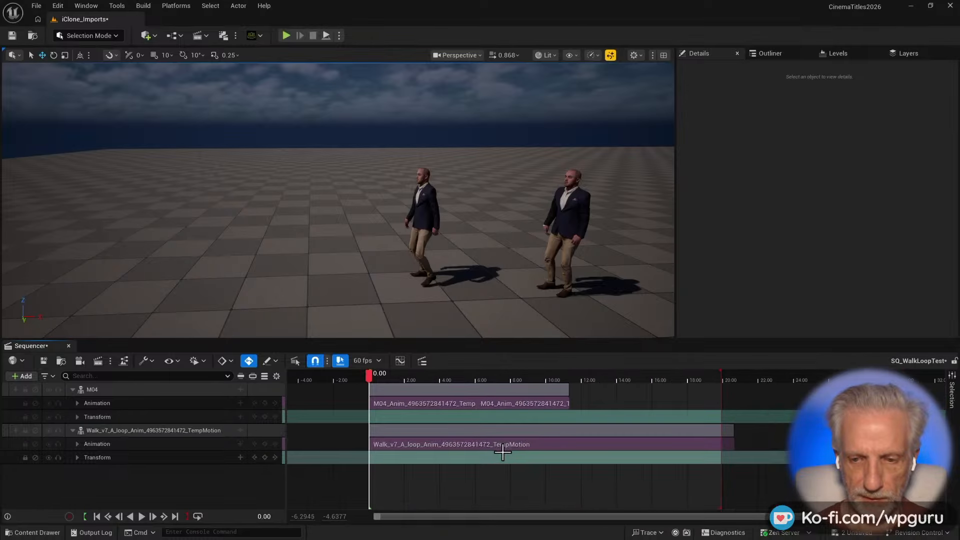
# - Scrub the sequence to about 11 seconds and back to about 9, comparing the two walking characters in the viewport
pyautogui.moveTo(370, 374); pyautogui.dragTo(483, 382)
pyautogui.moveTo(455, 283); pyautogui.dragTo(335, 300, button='right')
pyautogui.scroll(1, 454, 283)
pyautogui.scroll(2, 340, 305)
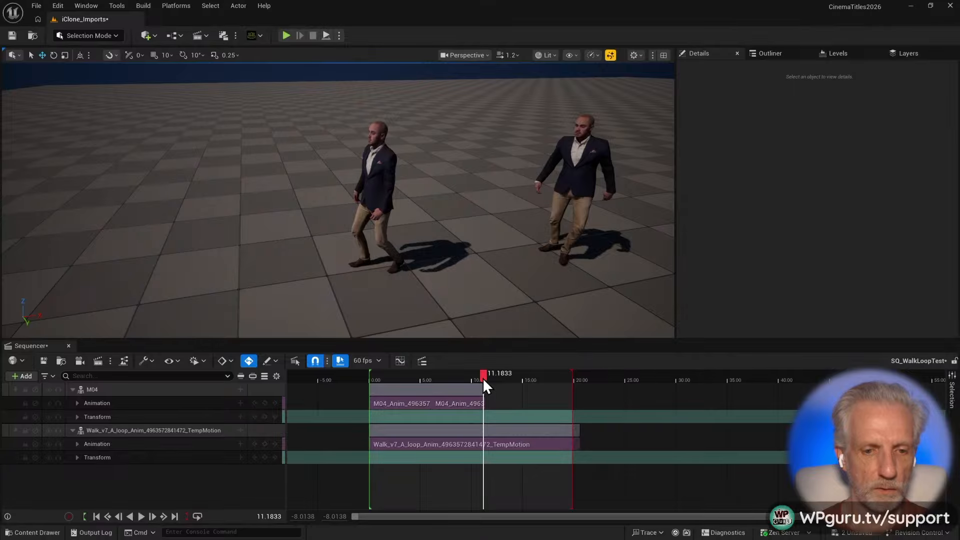
pyautogui.moveTo(482, 377)
pyautogui.mouseDown()
pyautogui.moveTo(529, 377)
pyautogui.moveTo(427, 380)
pyautogui.moveTo(465, 379)
pyautogui.mouseUp()
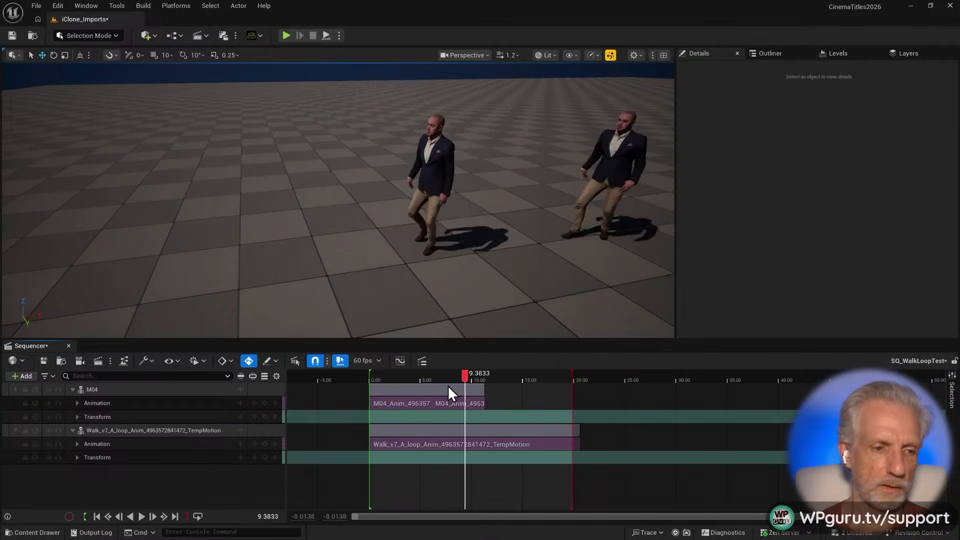
# - Delete the M04 actor's track from the SQ_WalkLoopTest sequence
pyautogui.click(165, 393)
pyautogui.press('Delete')
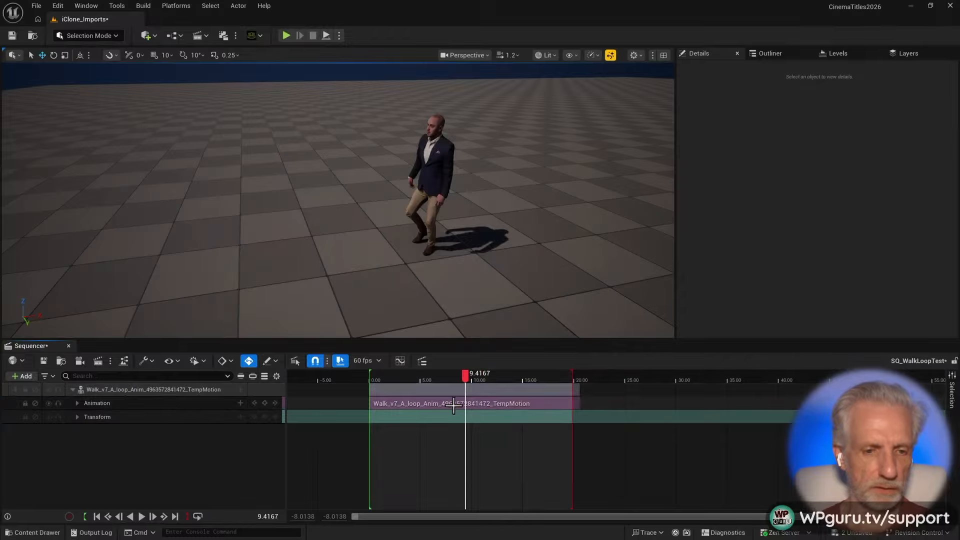
# - Play the walk loop sequence from about 4 seconds and watch the walking character from several camera angles
pyautogui.moveTo(471, 377); pyautogui.dragTo(409, 378)
pyautogui.press('space')
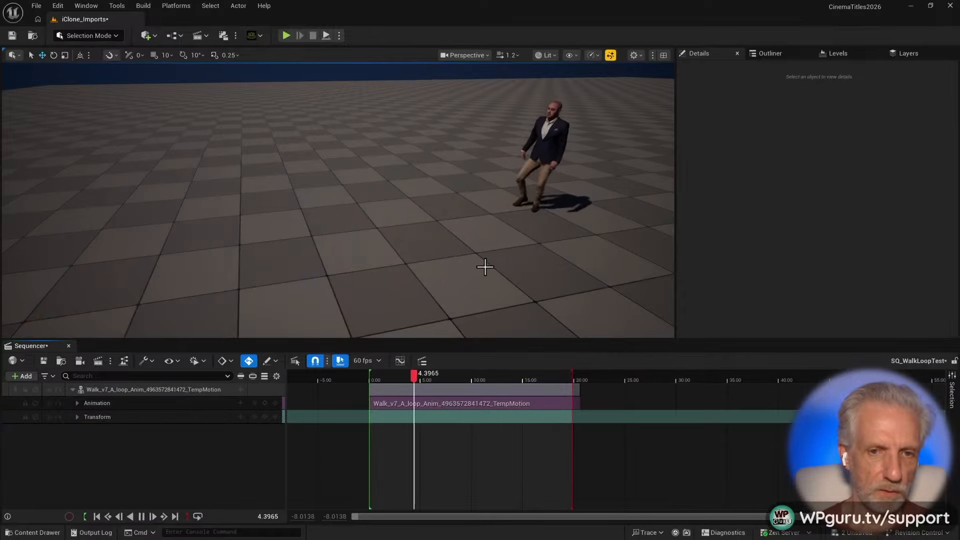
pyautogui.moveTo(484, 266); pyautogui.dragTo(468, 228, button='right')
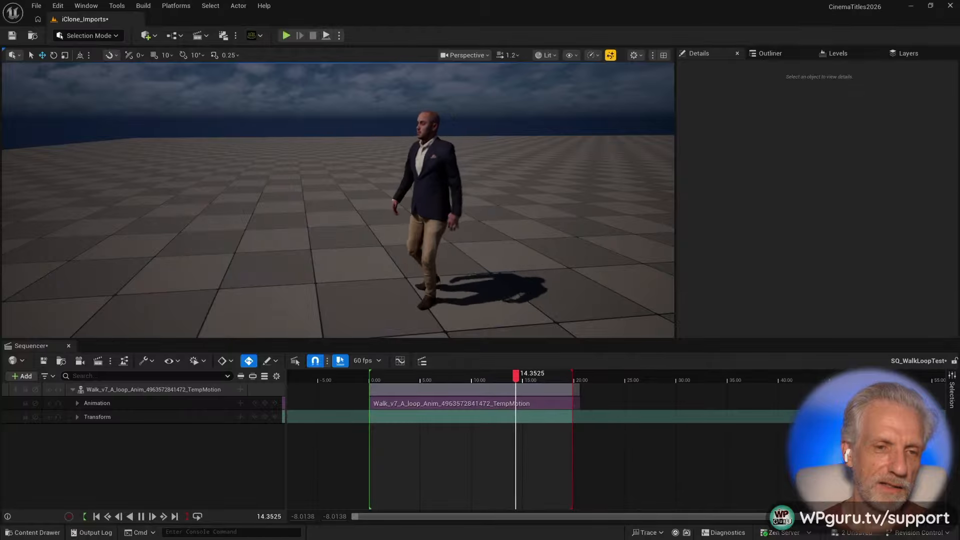
pyautogui.moveTo(468, 210); pyautogui.dragTo(468, 274, button='right')
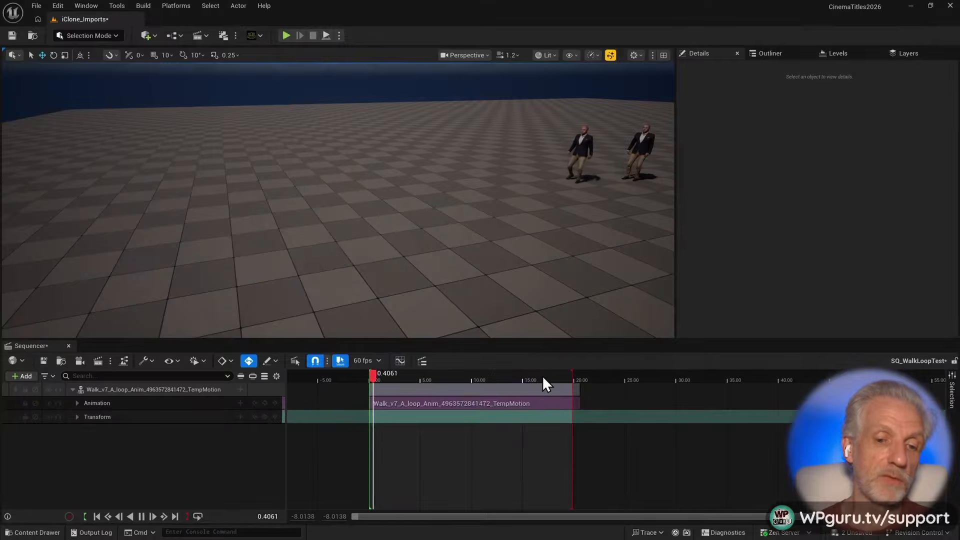
pyautogui.moveTo(420, 280); pyautogui.dragTo(495, 239, button='right')
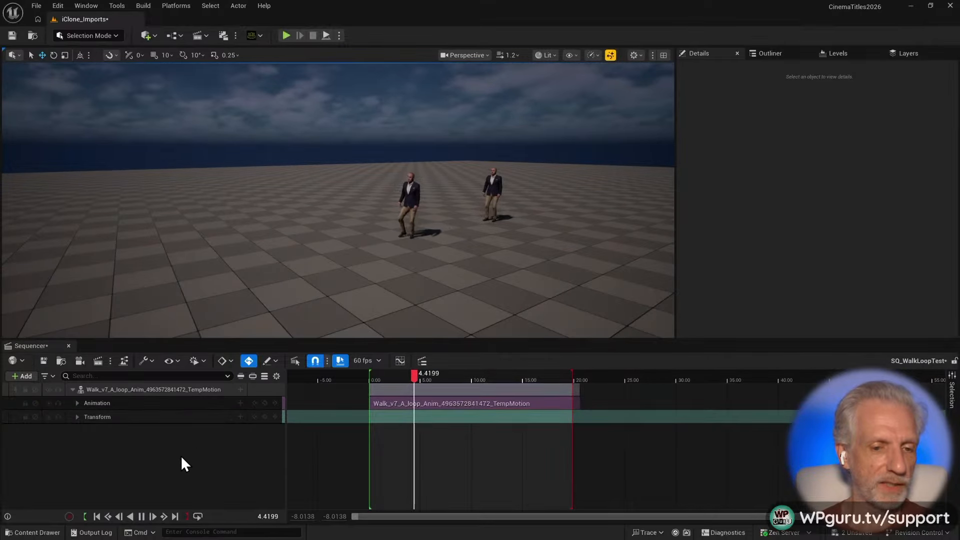
# - Close the walk loop sequence in Sequencer and bring up the project's content with the Motion folder
pyautogui.click(69, 346)
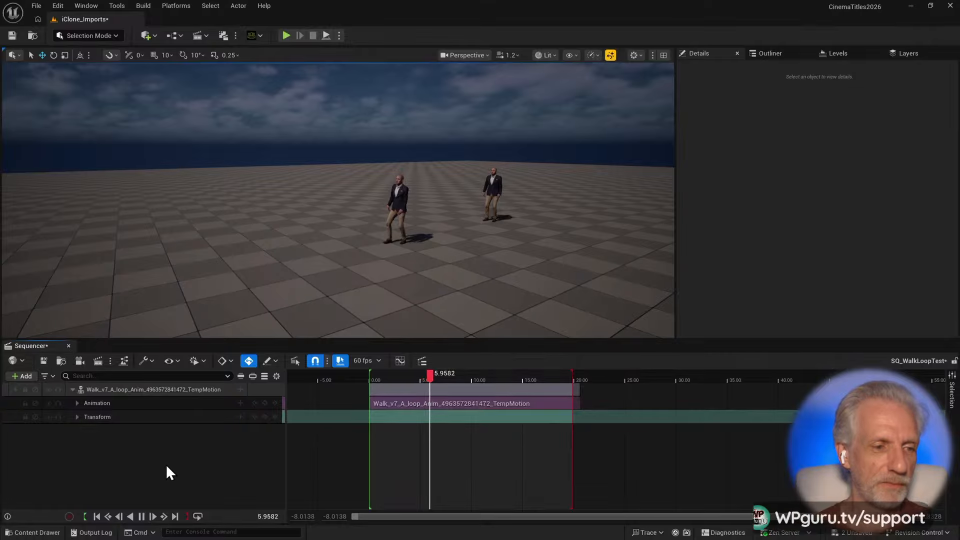
pyautogui.hotkey('ctrl', 'space')
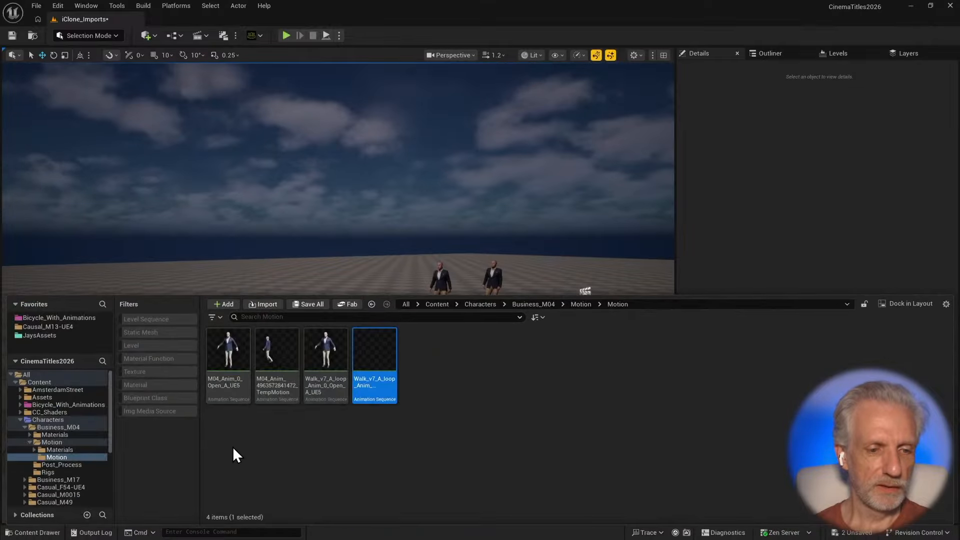
pyautogui.rightClick(362, 440)
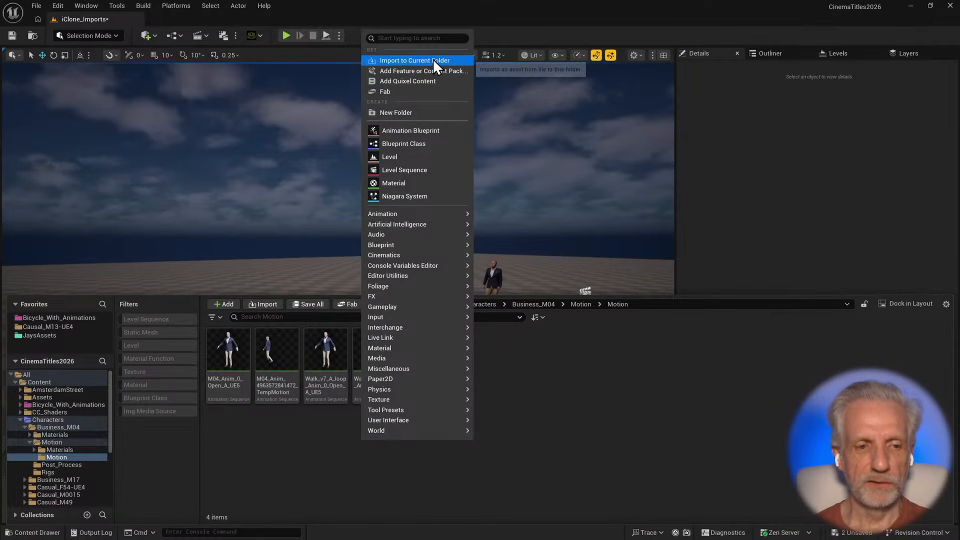
pyautogui.click(318, 461)
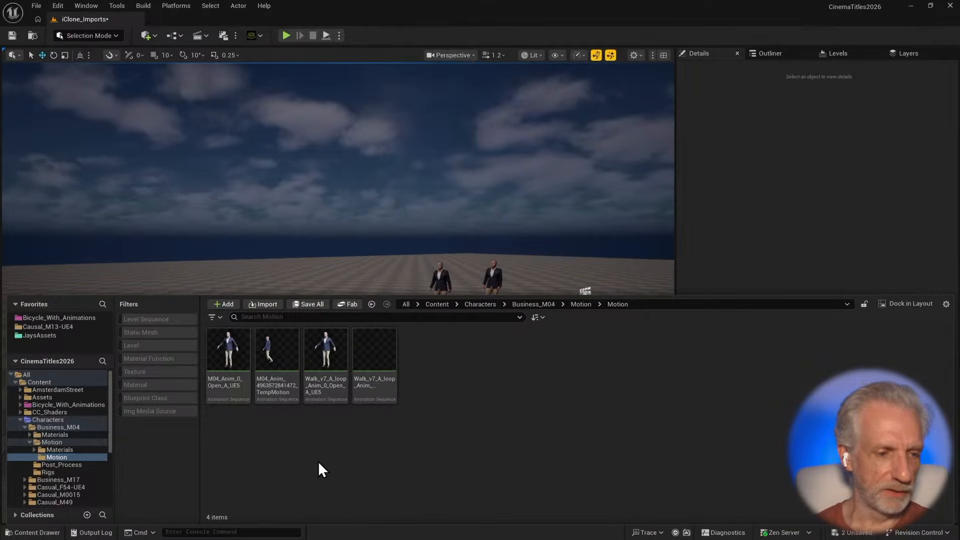
# - Create a folder named Test inside the Characters content folder and open it
pyautogui.click(53, 427)
pyautogui.click(75, 420)
pyautogui.click(484, 488)
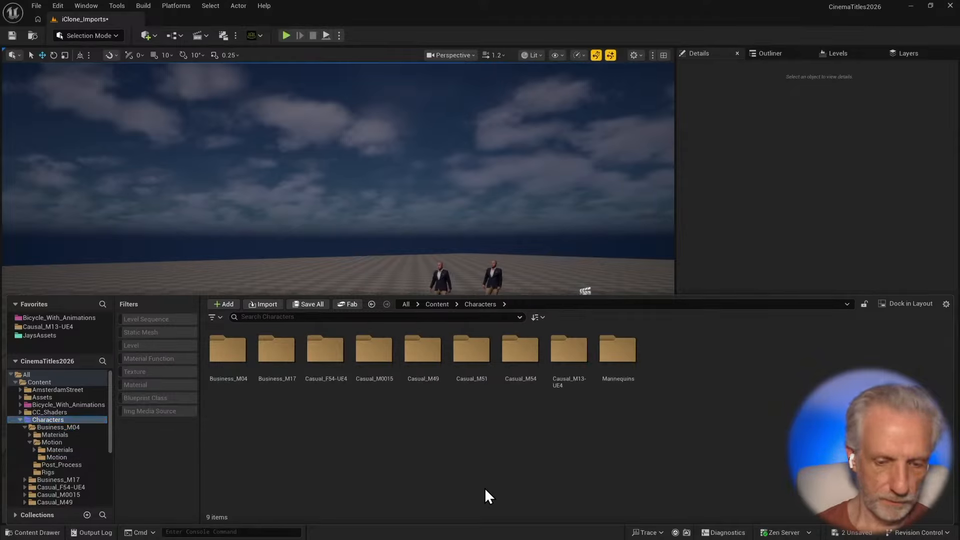
pyautogui.hotkey('ctrl', 'shift', 'n')
pyautogui.write('Test')
pyautogui.press('Return')
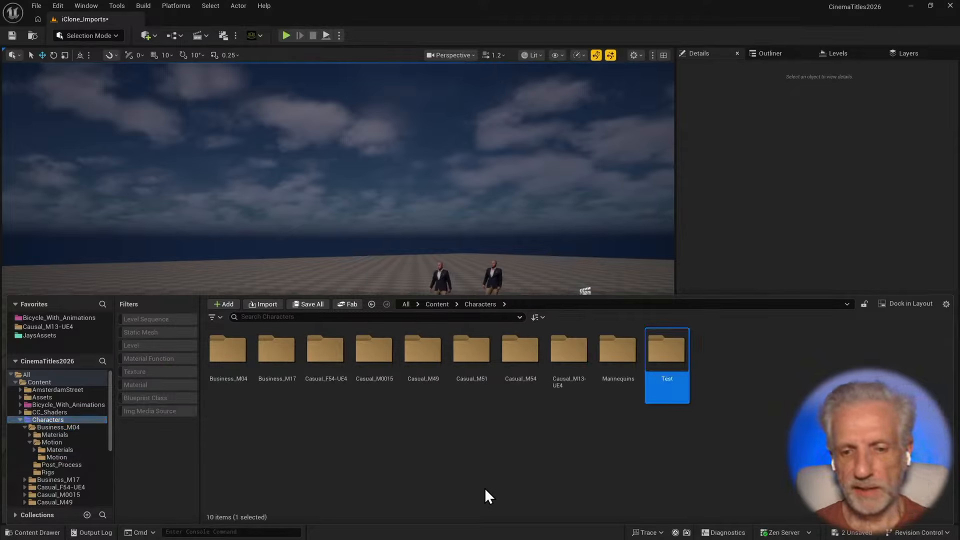
pyautogui.press('Return')
# - Choose Walk_v7_A_loop.fbx from the Exports/Characters/Busines_M0004 folder for import into the Test folder
pyautogui.rightClick(277, 383)
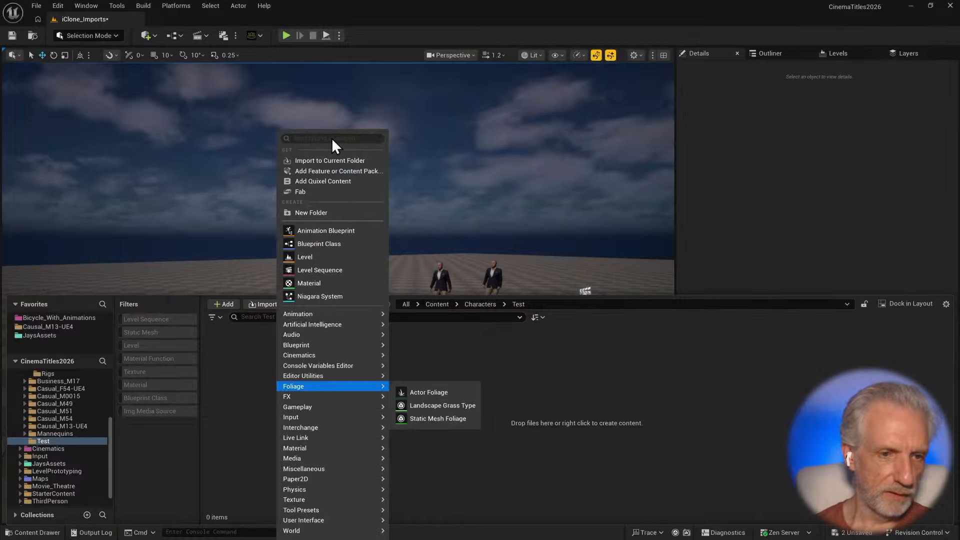
pyautogui.click(347, 160)
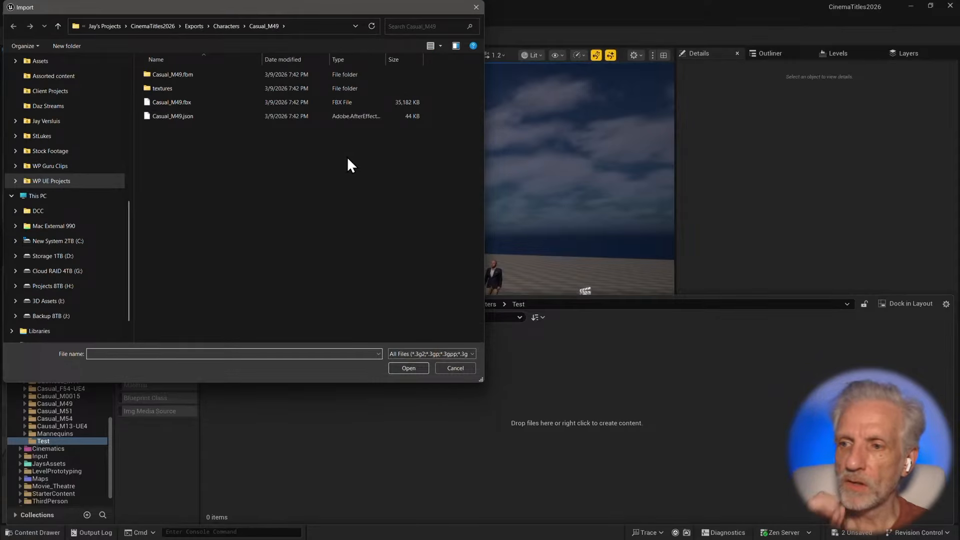
pyautogui.click(229, 25)
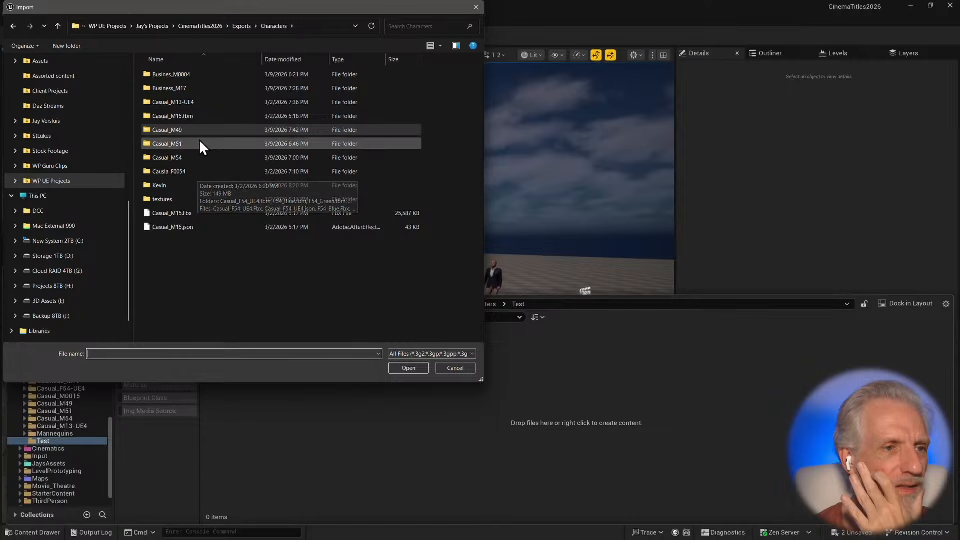
pyautogui.doubleClick(199, 75)
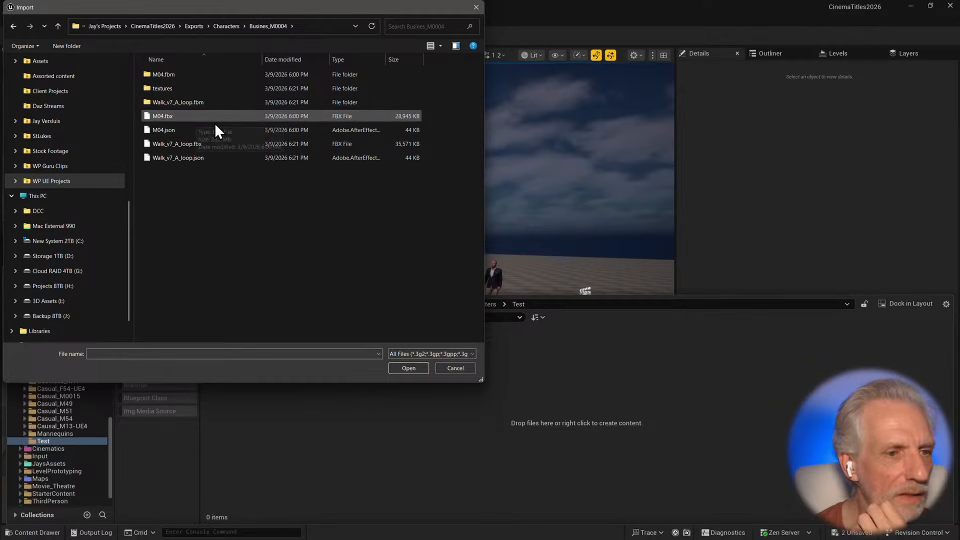
pyautogui.click(203, 144)
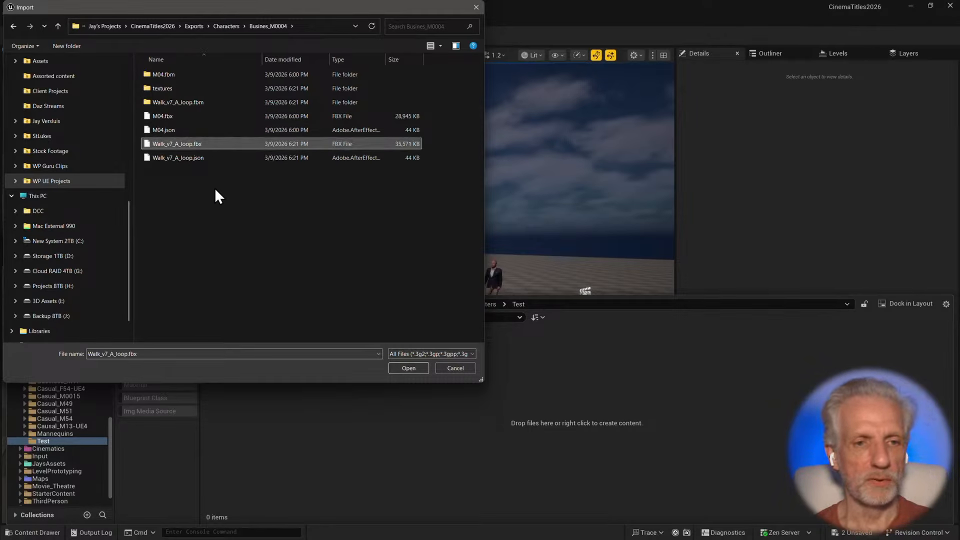
pyautogui.click(408, 368)
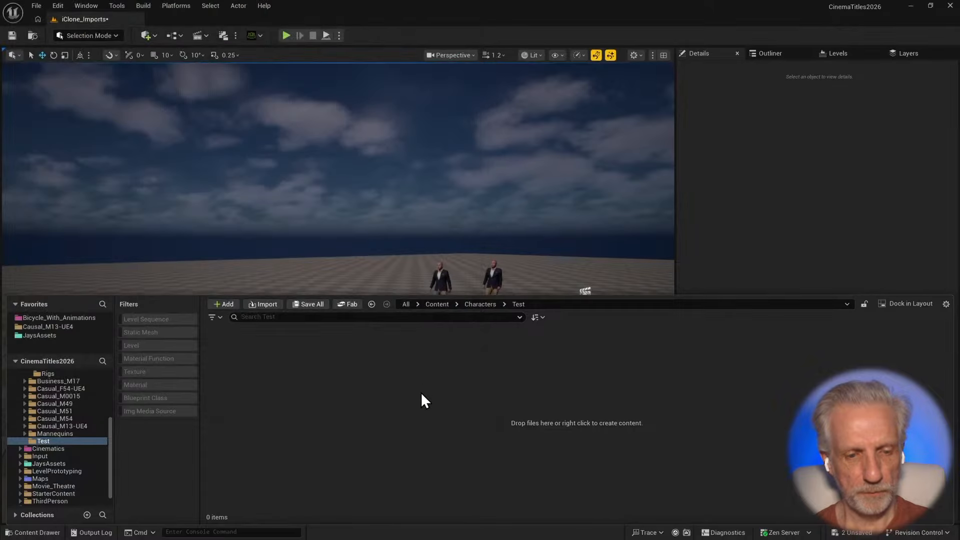
pyautogui.click(551, 303)
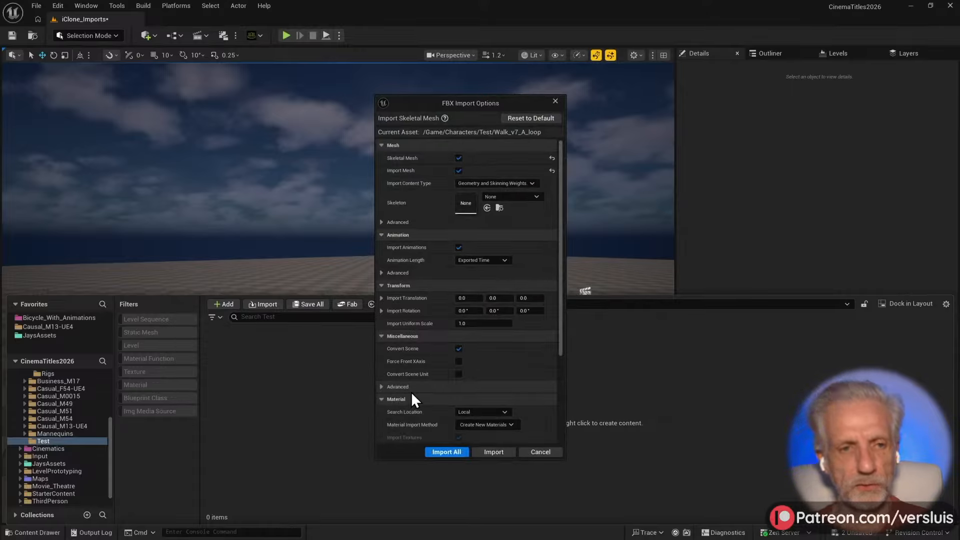
pyautogui.click(459, 158)
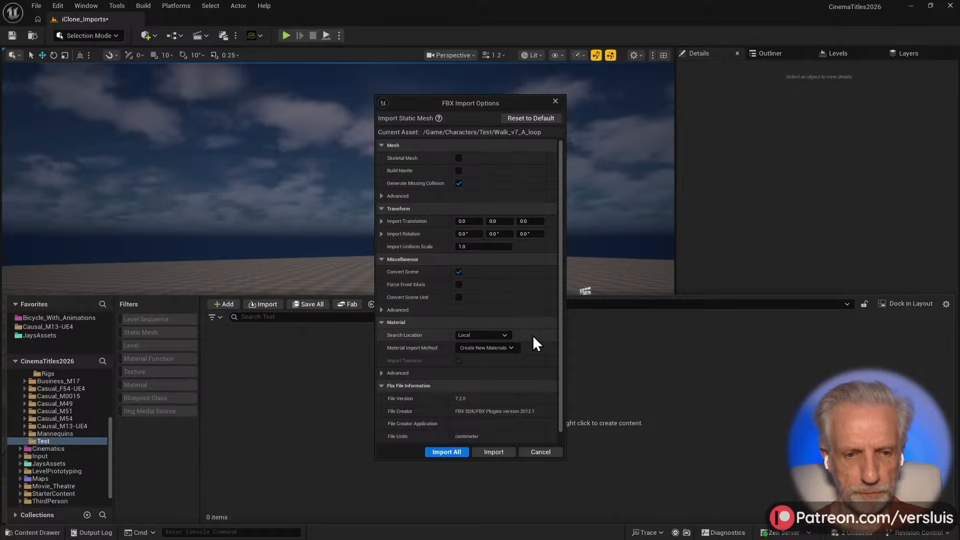
pyautogui.scroll(-1, 533, 337)
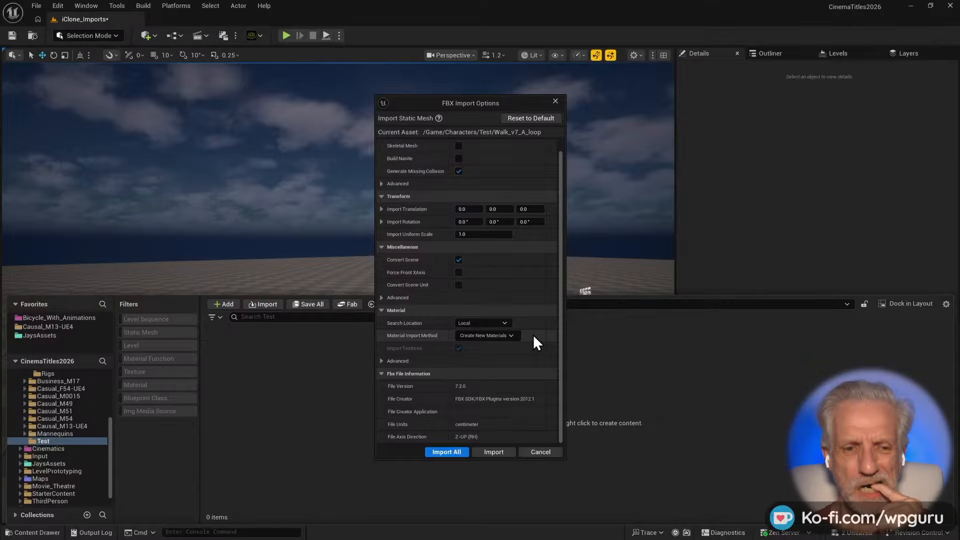
pyautogui.scroll(1, 534, 336)
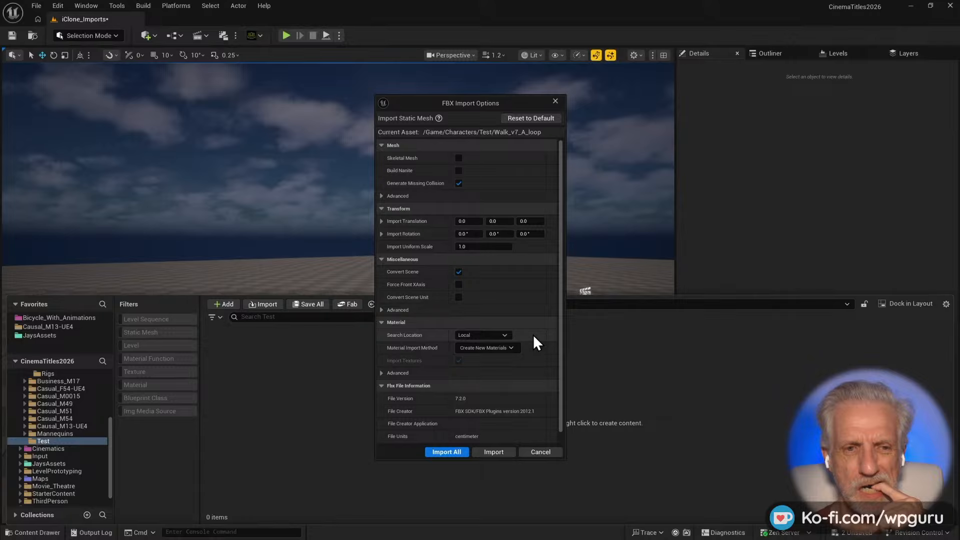
pyautogui.click(458, 158)
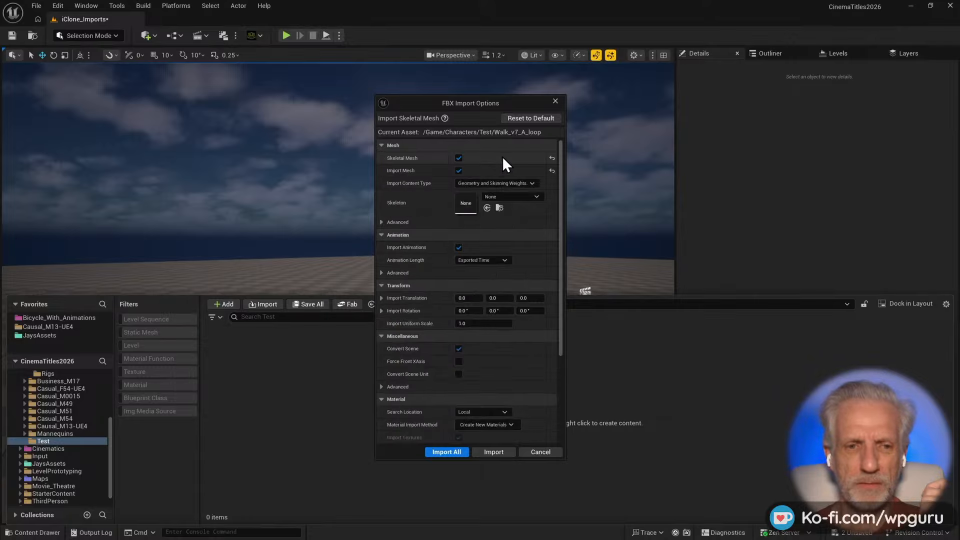
# - Import the FBX as animation only, with Import Mesh turned off and M04_Skeleton as the skeleton
pyautogui.click(458, 170)
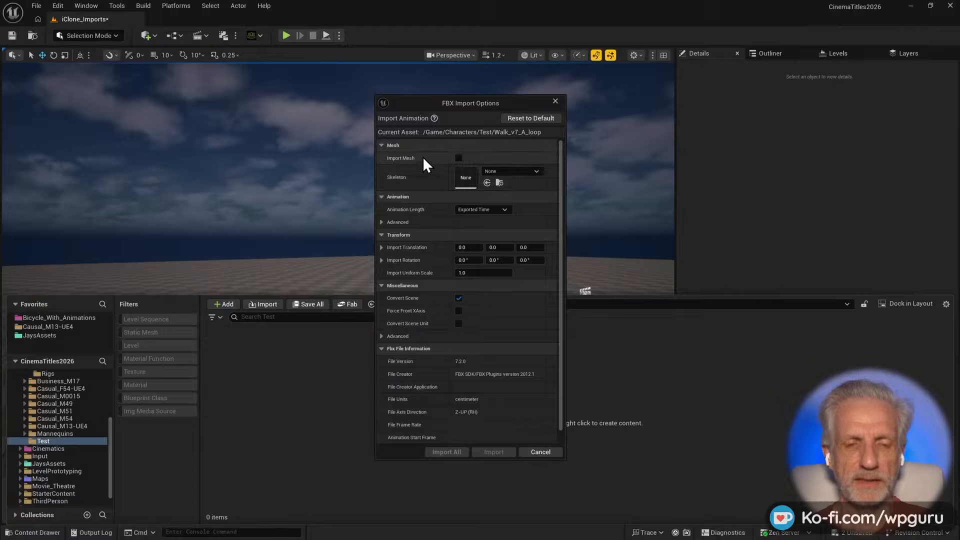
pyautogui.click(536, 171)
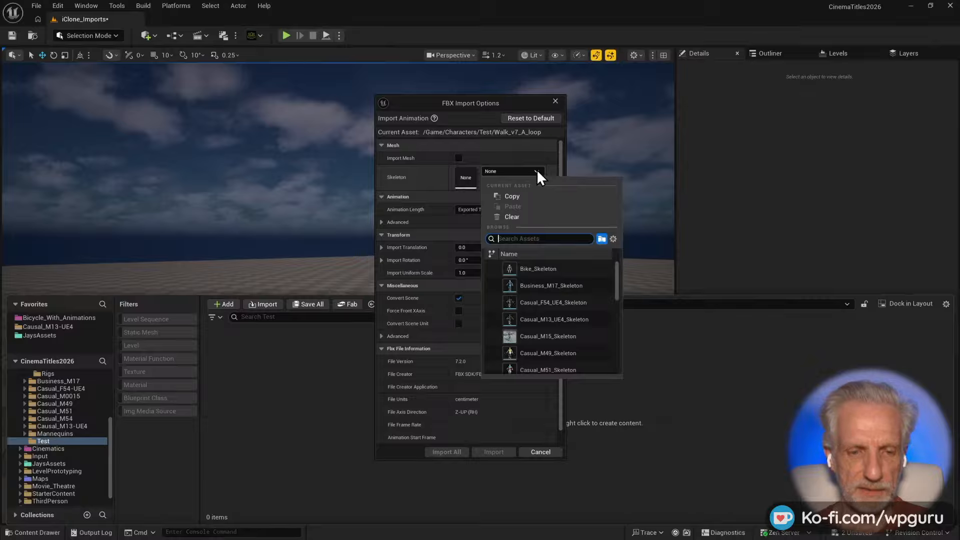
pyautogui.write('M04')
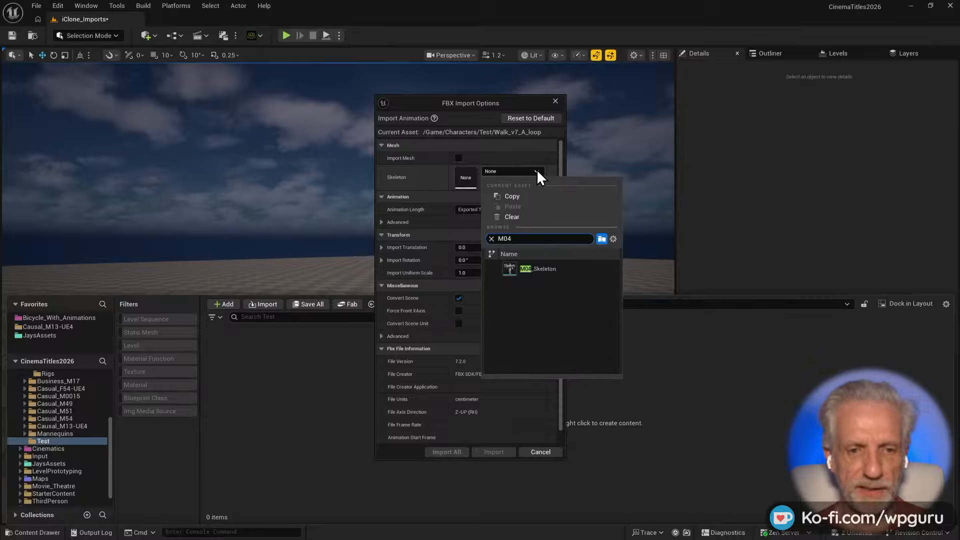
pyautogui.click(550, 269)
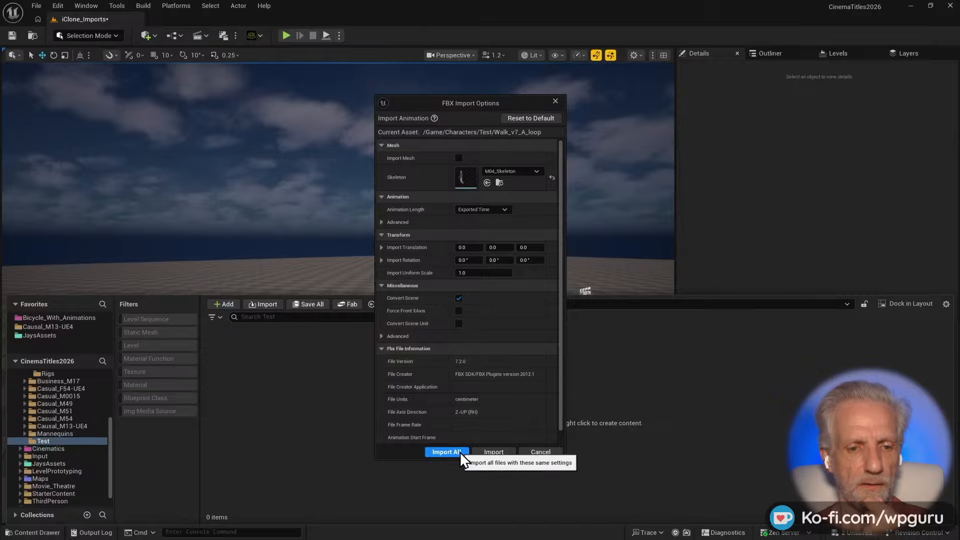
pyautogui.click(446, 452)
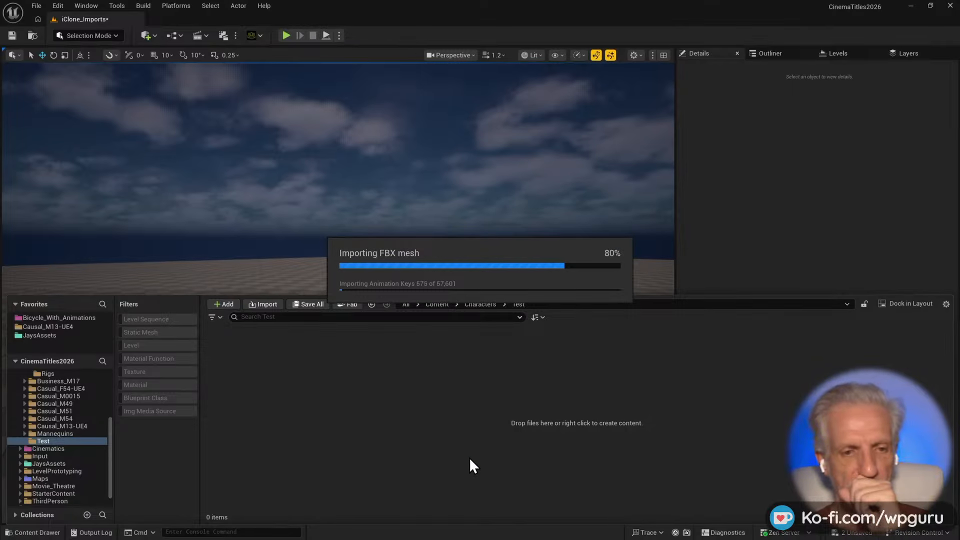
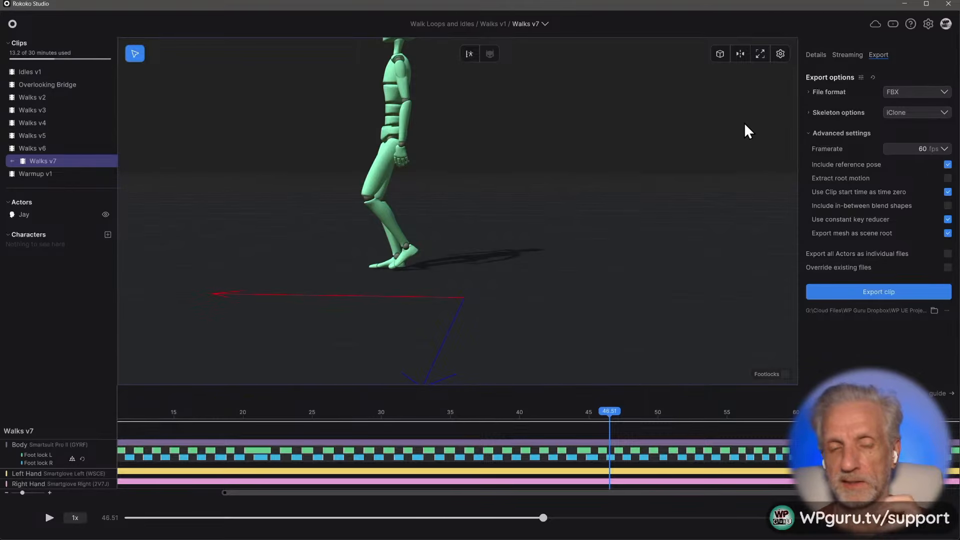
pyautogui.click(948, 5)
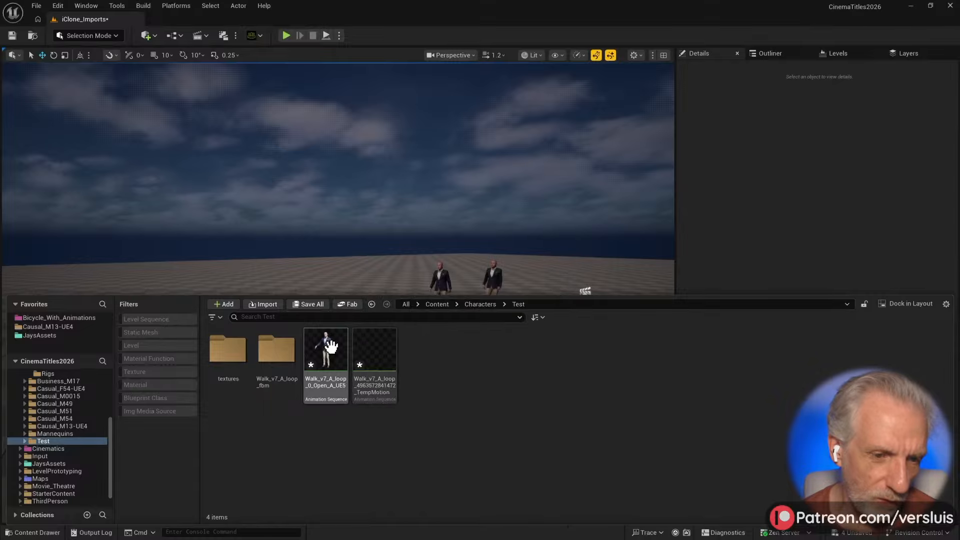
pyautogui.click(325, 357)
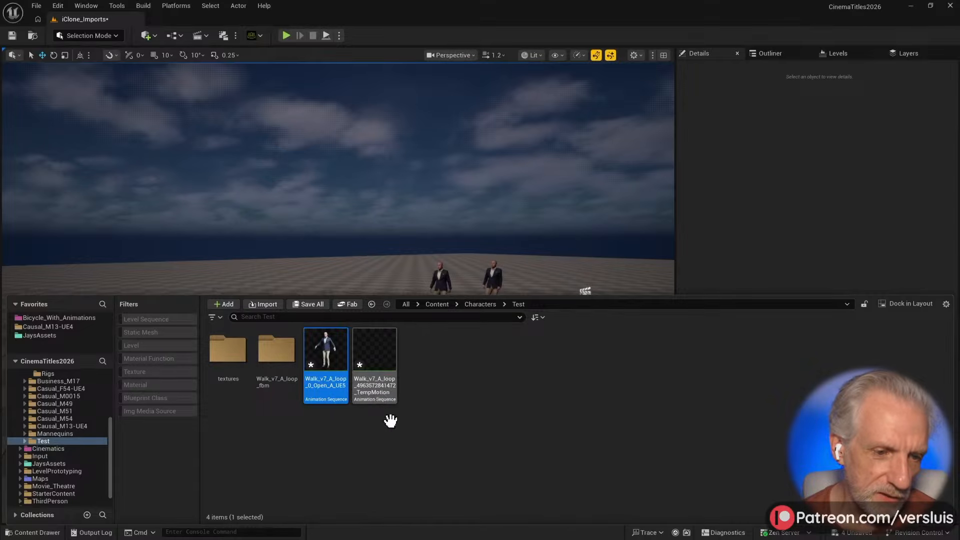
pyautogui.click(376, 360)
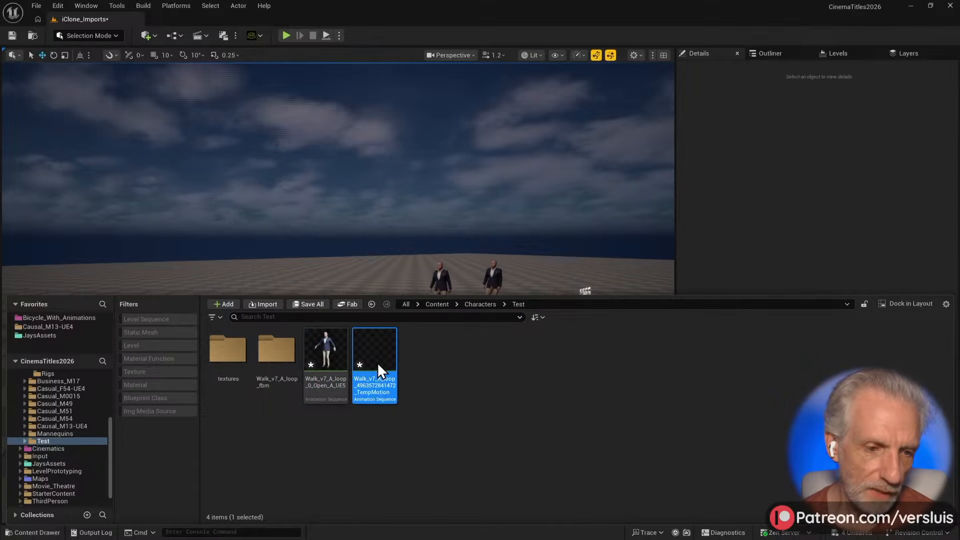
pyautogui.doubleClick(377, 362)
# - Pause the walk animation preview and scrub it to about 18.6 and 25.6 seconds, checking the character's motion from different angles
pyautogui.moveTo(394, 280); pyautogui.dragTo(335, 278, button='right')
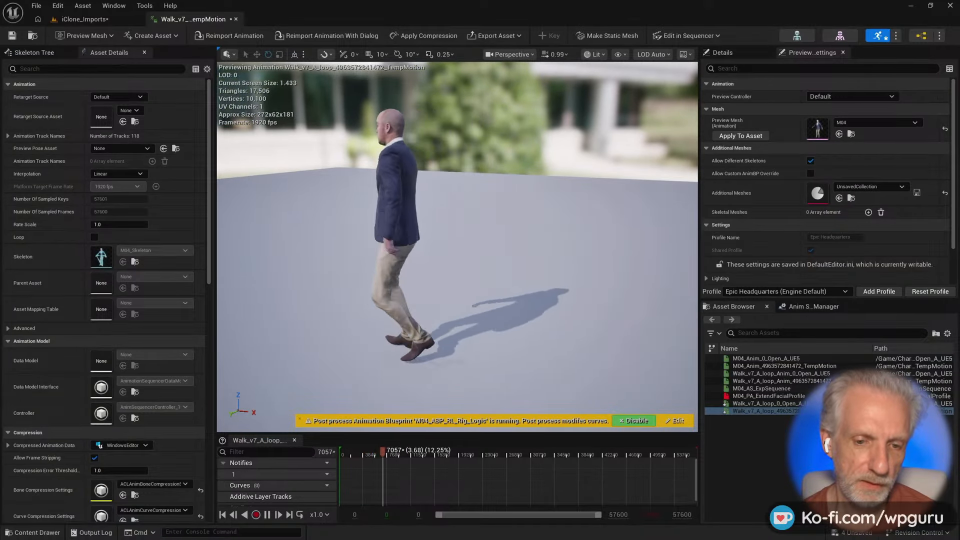
pyautogui.click(264, 515)
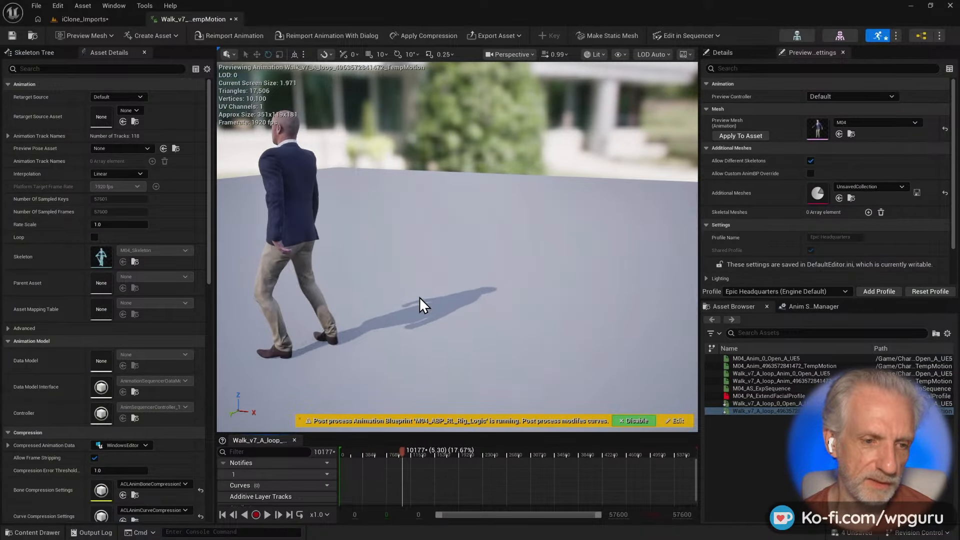
pyautogui.moveTo(419, 296); pyautogui.dragTo(390, 298, button='right')
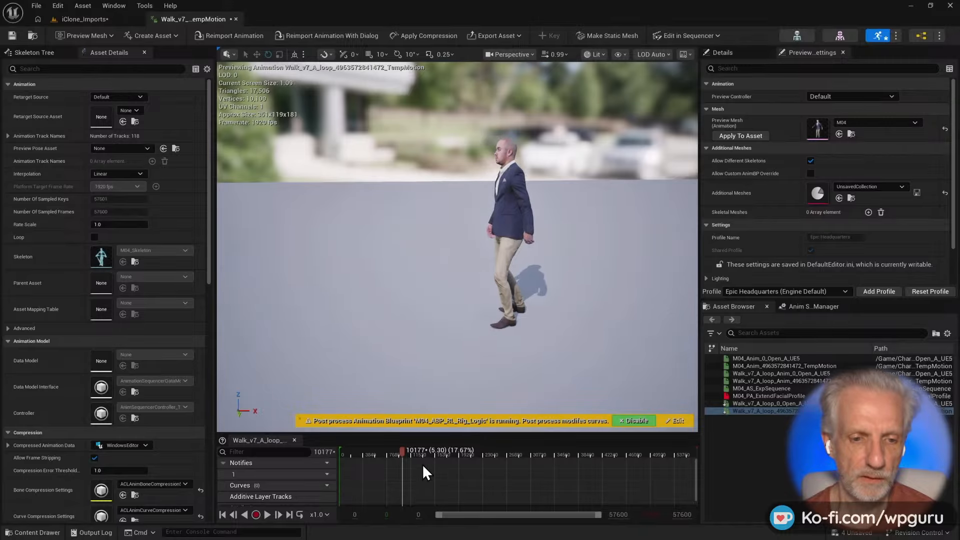
pyautogui.moveTo(404, 452); pyautogui.dragTo(562, 450)
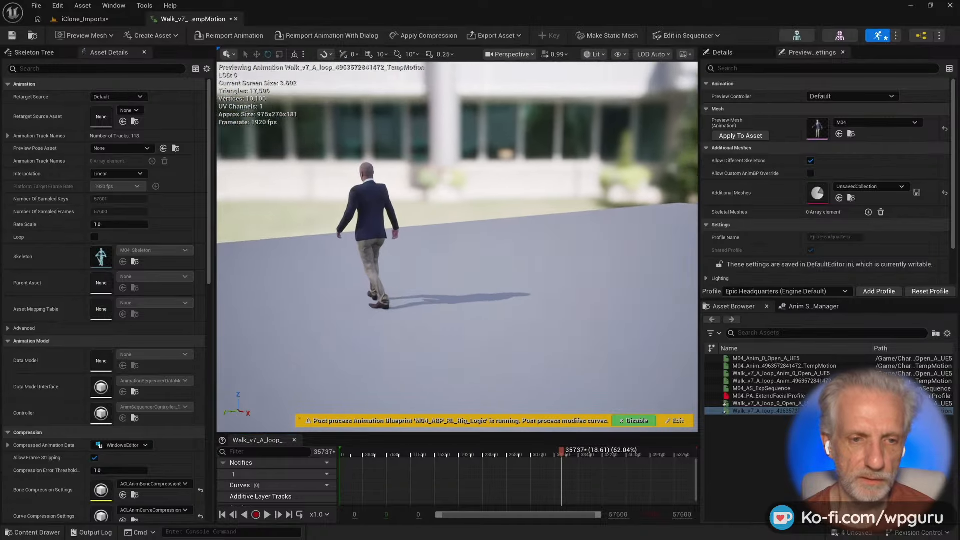
pyautogui.click(584, 452)
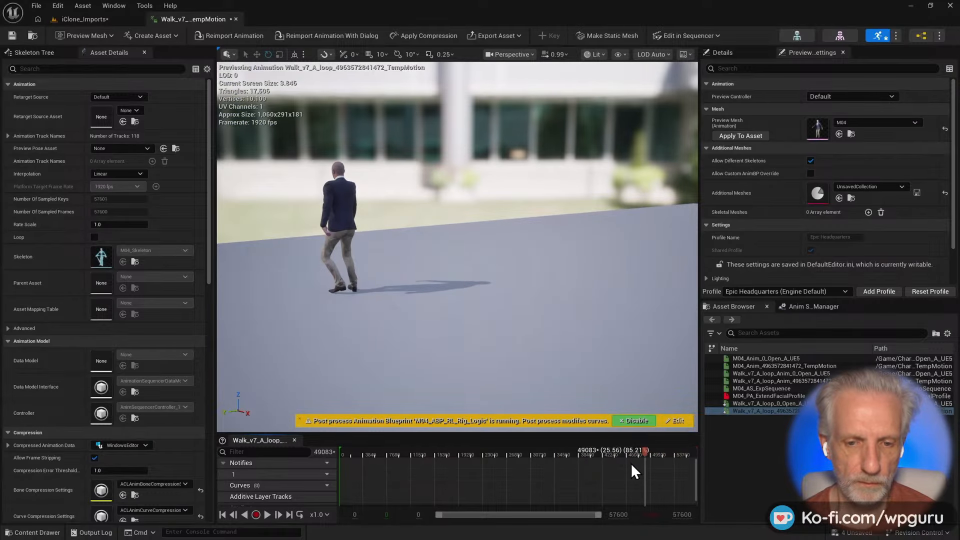
pyautogui.moveTo(575, 467)
pyautogui.mouseDown()
pyautogui.moveTo(611, 466)
pyautogui.moveTo(577, 467)
pyautogui.moveTo(589, 466)
pyautogui.moveTo(580, 457)
pyautogui.mouseUp()
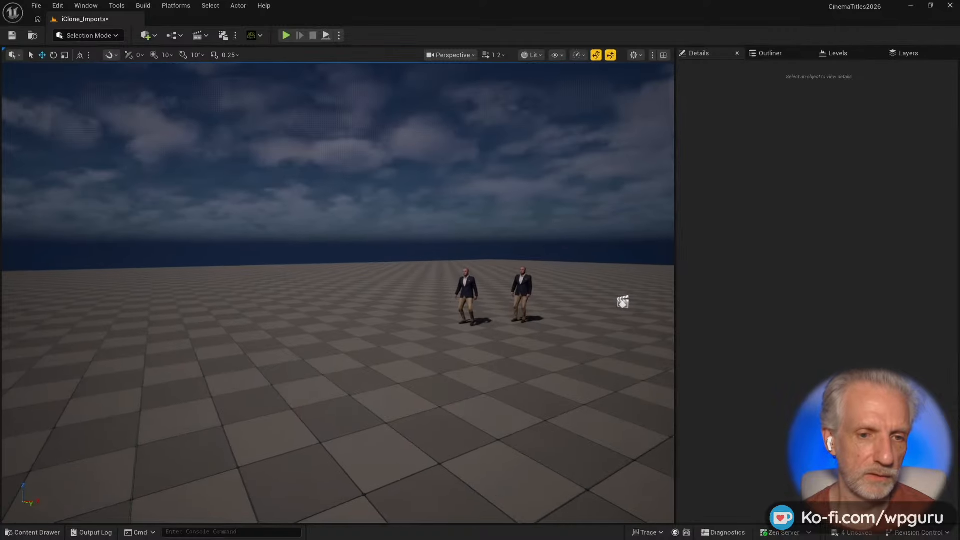
# - Delete the textures and Walk_v7_A_loop_fbm folders from the Test folder, including the assets they contain
pyautogui.hotkey('ctrl', 'space')
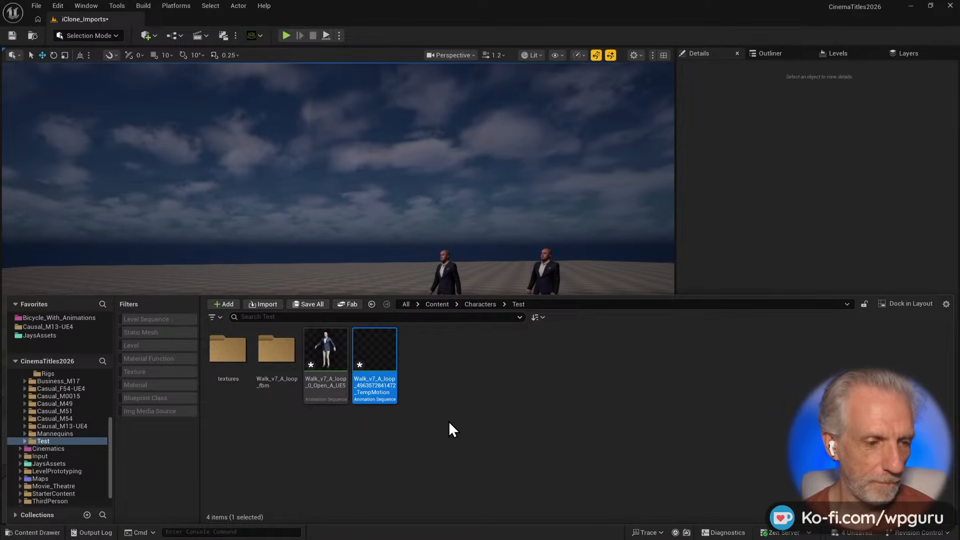
pyautogui.click(240, 370)
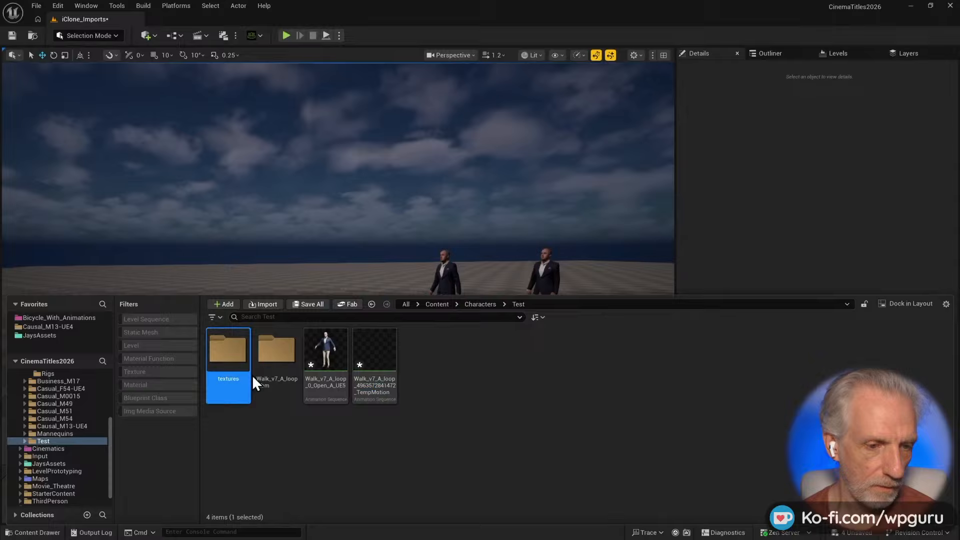
pyautogui.keyDown('ctrl'); pyautogui.click(277, 360); pyautogui.keyUp('ctrl')
pyautogui.press('Delete')
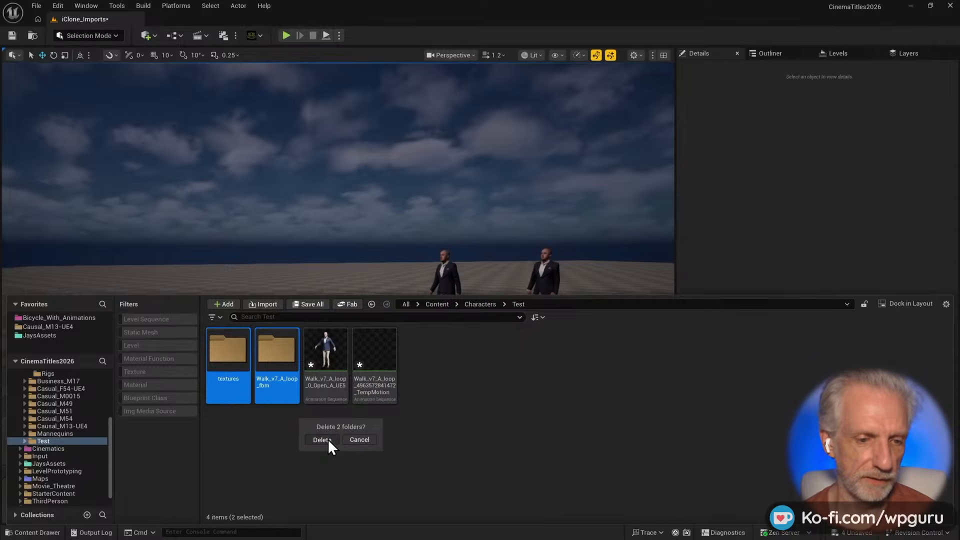
pyautogui.click(328, 439)
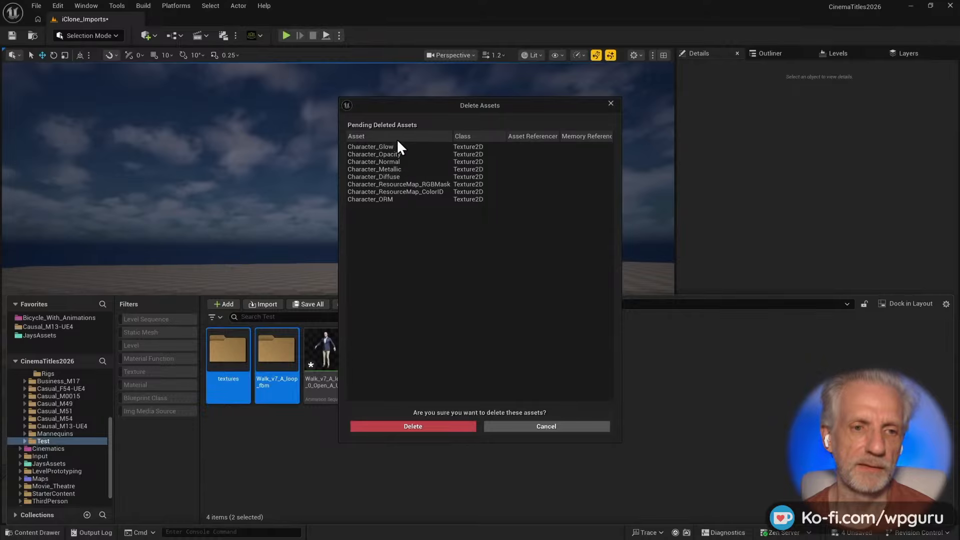
pyautogui.click(421, 428)
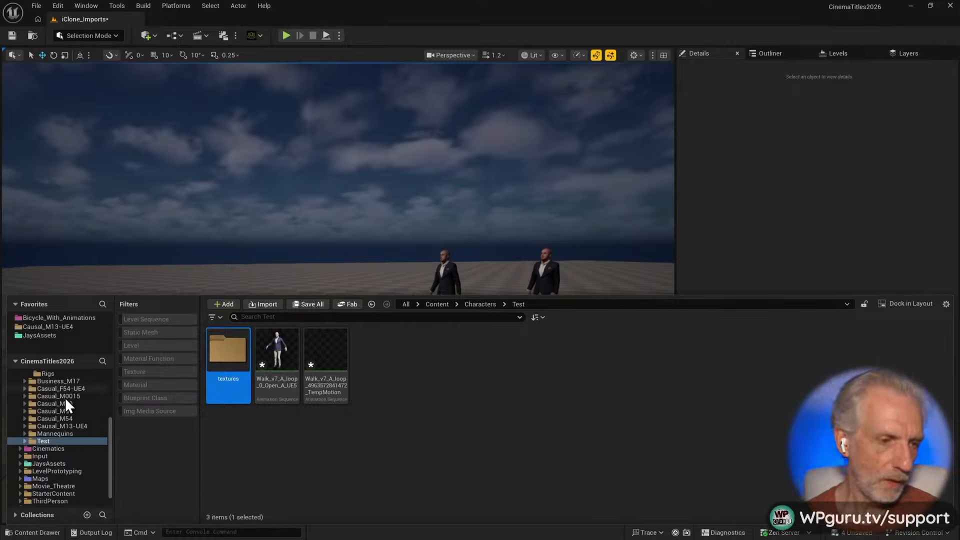
# - Create a new folder named Test_v2 inside the Characters folder and open it
pyautogui.scroll(5, 65, 397)
pyautogui.click(72, 420)
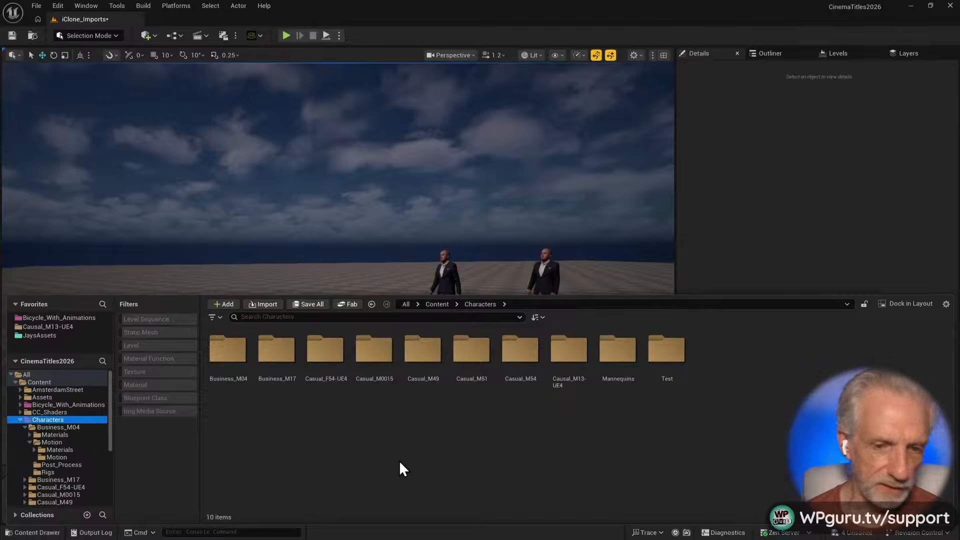
pyautogui.click(465, 468)
pyautogui.hotkey('ctrl', 'shift', 'n')
pyautogui.write('Test_v2')
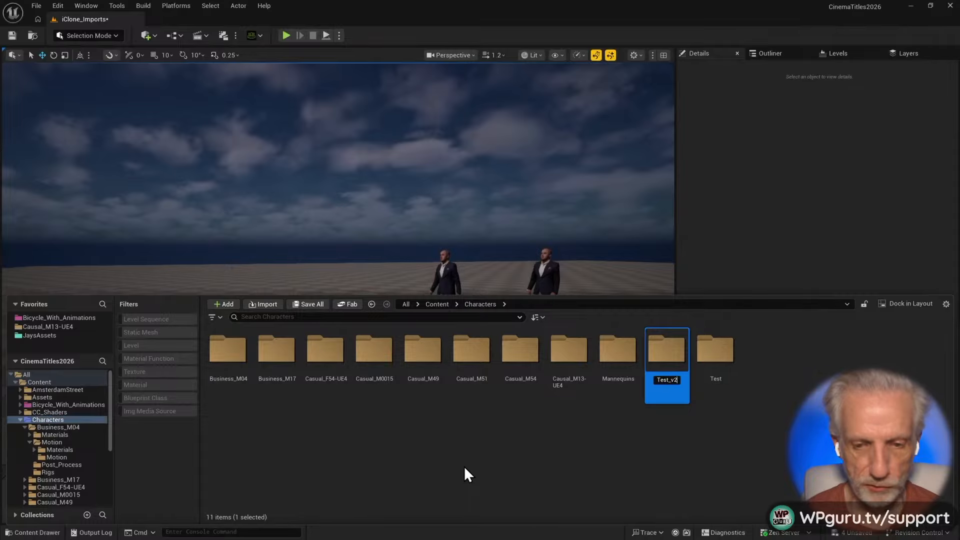
pyautogui.press('Return')
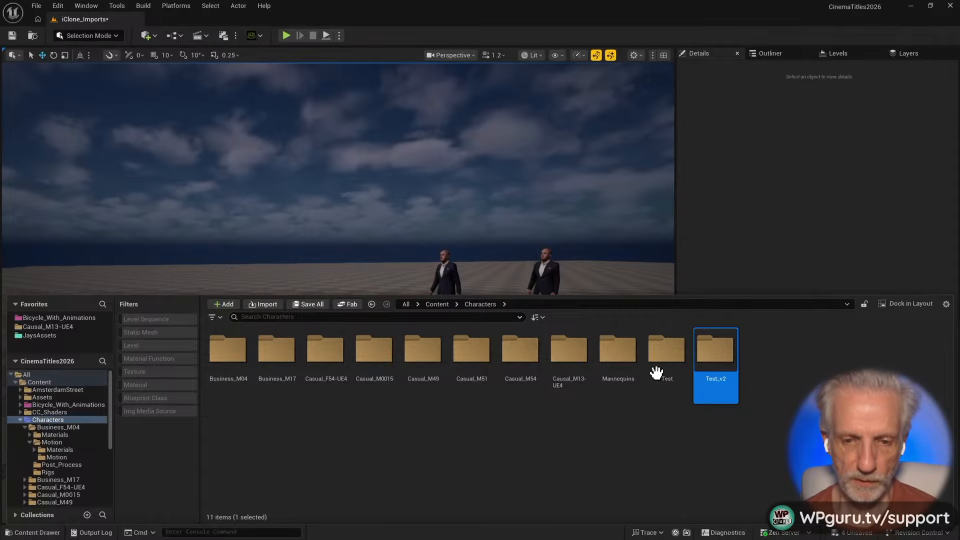
pyautogui.doubleClick(714, 359)
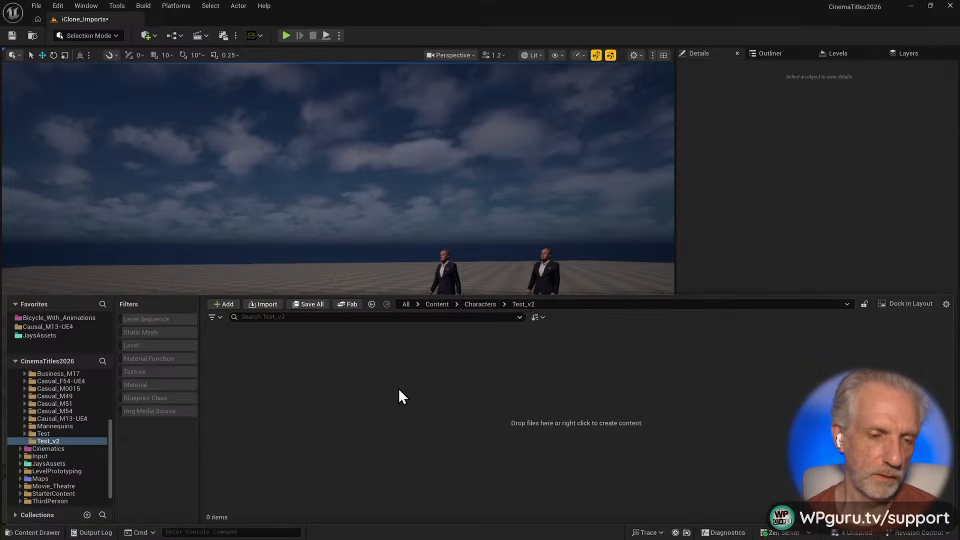
# - Choose Walk_v7_A_loop.fbx for import into Test_v2, with the Character Creator & iClone Auto Setup option disabled
pyautogui.rightClick(345, 362)
pyautogui.click(401, 162)
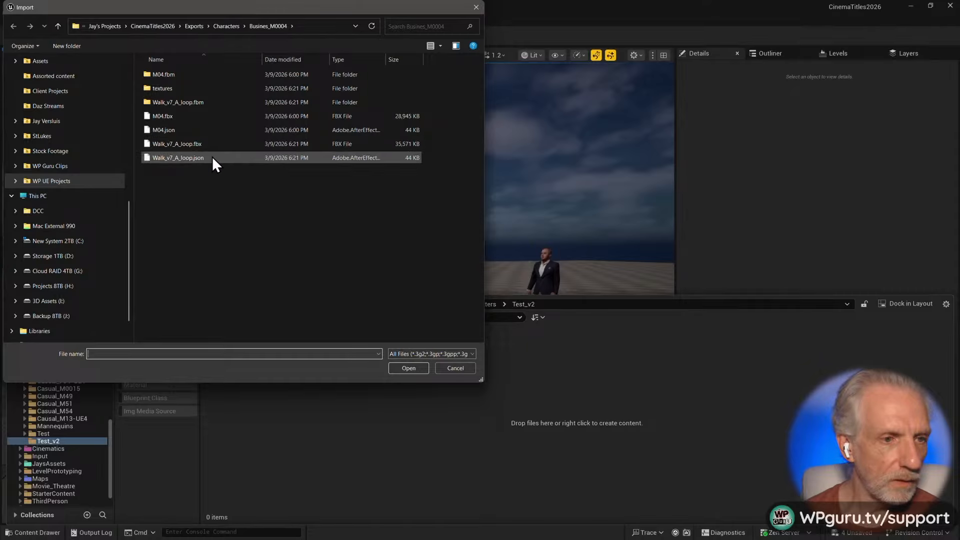
pyautogui.click(206, 146)
pyautogui.click(407, 370)
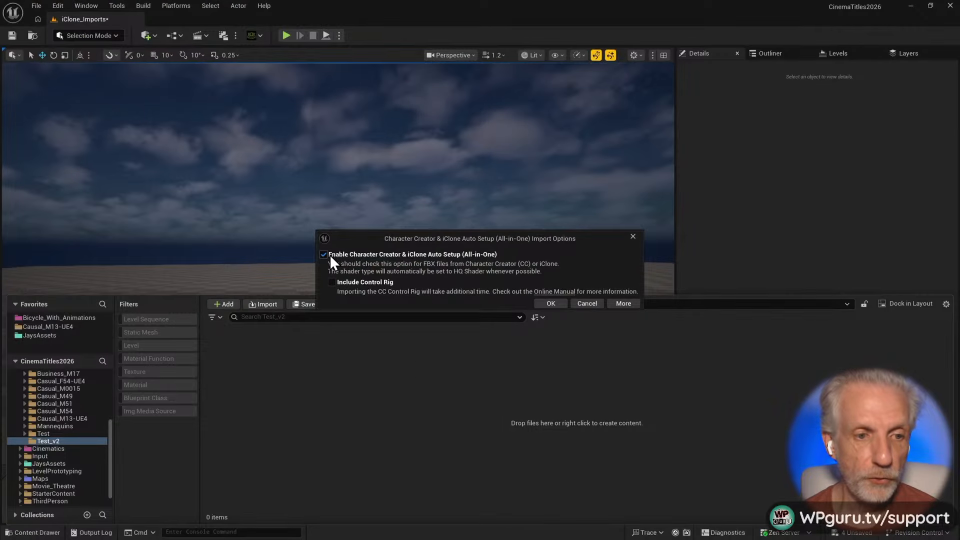
pyautogui.click(323, 255)
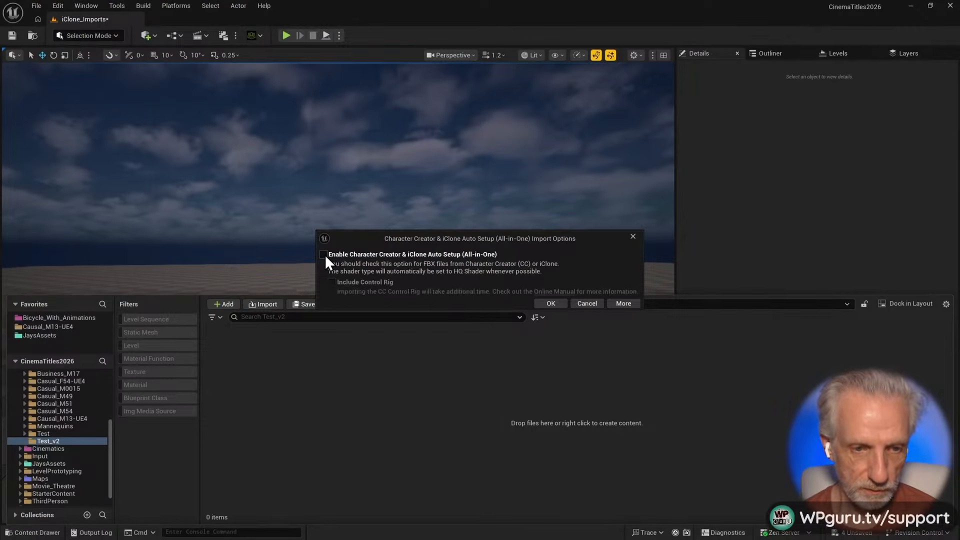
pyautogui.click(554, 303)
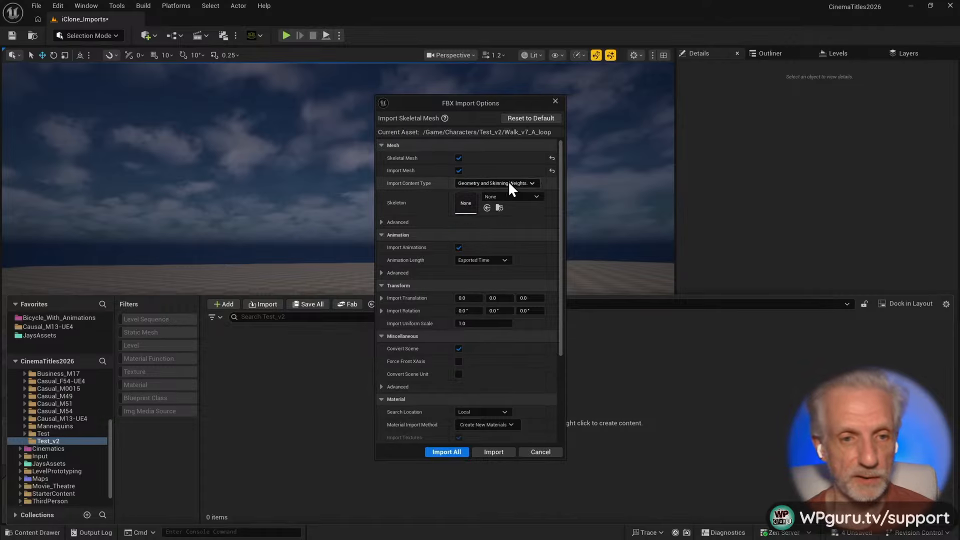
# - Import the walk loop FBX into Test_v2 as animation only, with Import Mesh turned off and M04_Skeleton as the skeleton
pyautogui.click(458, 171)
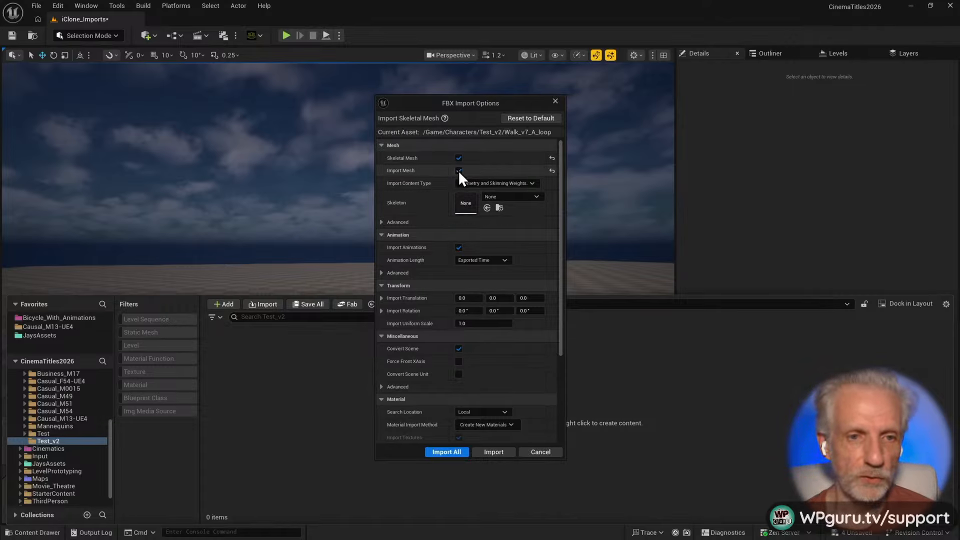
pyautogui.click(534, 171)
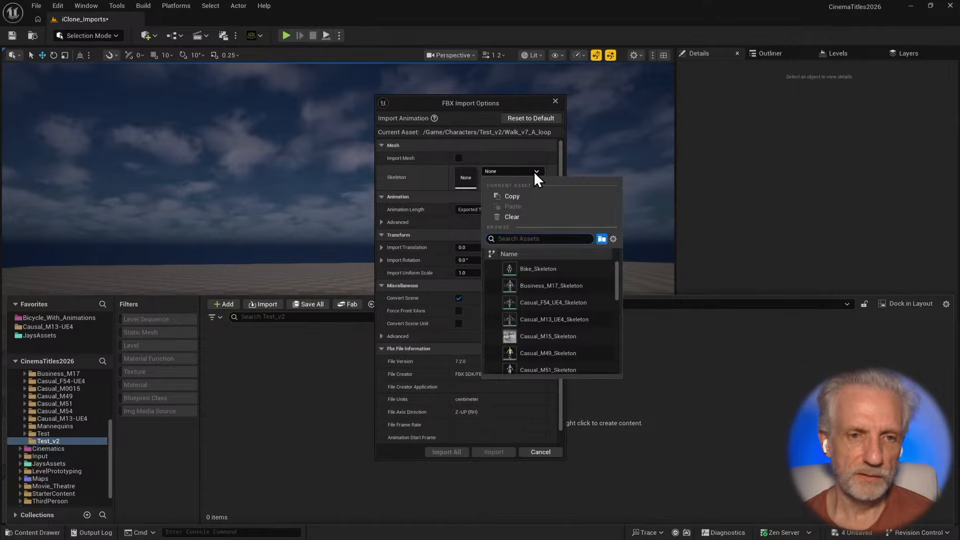
pyautogui.write('m04')
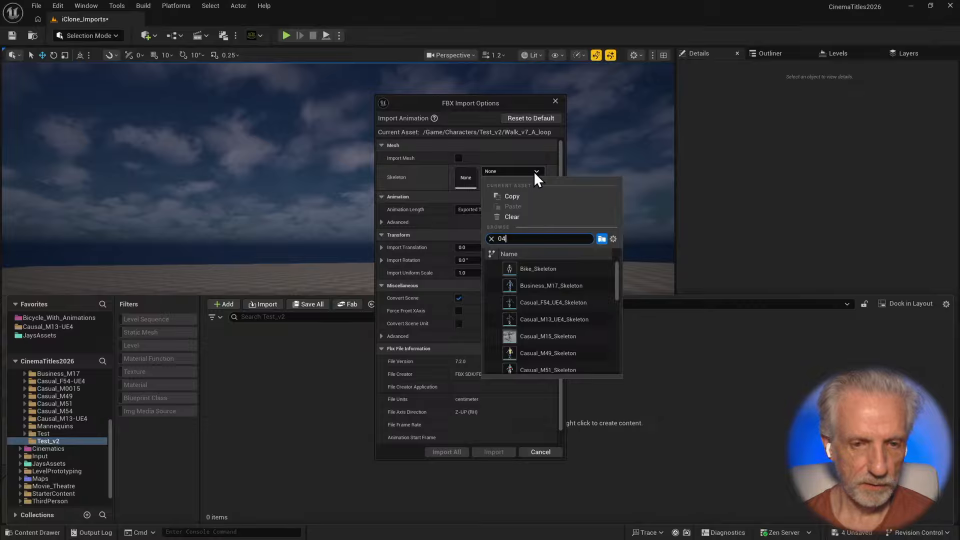
pyautogui.click(559, 271)
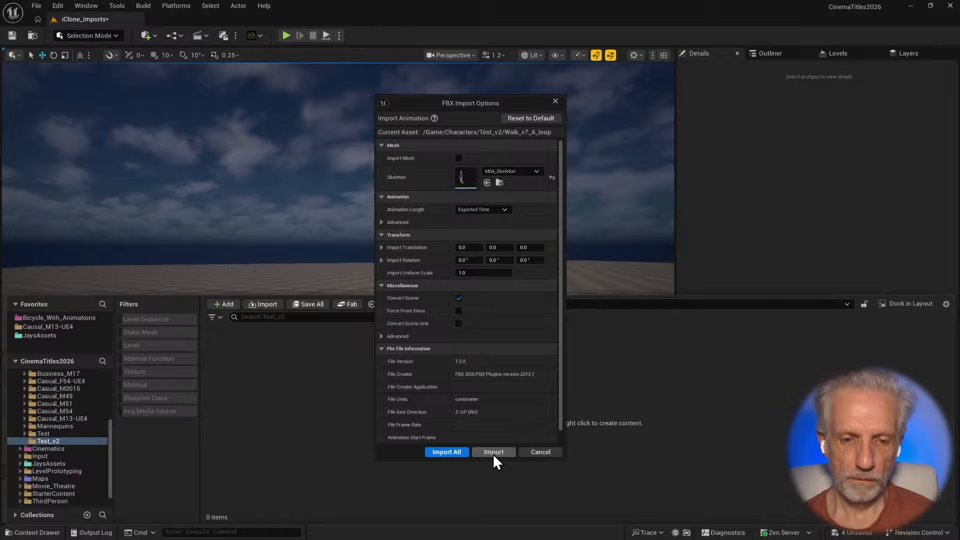
pyautogui.click(452, 452)
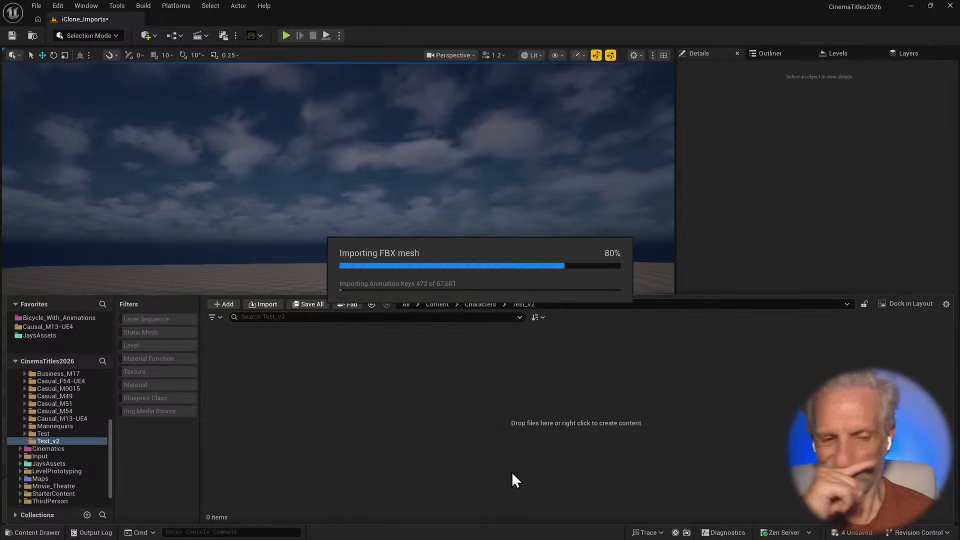